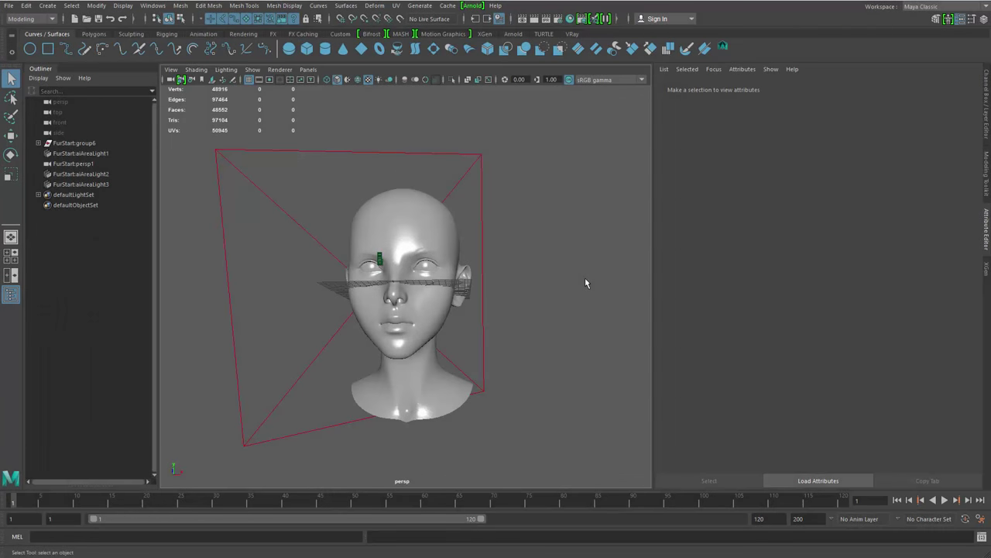
Show the Channel Box in place of the Attribute Editor while the head mesh is selected
{"action": "left_click_drag", "start_coordinate": [454, 246], "coordinate": [418, 325], "text": "alt"}
{"action": "middle_click_drag", "start_coordinate": [418, 325], "coordinate": [433, 303], "text": "alt"}
{"action": "left_click", "coordinate": [556, 166]}
{"action": "middle_click_drag", "start_coordinate": [619, 221], "coordinate": [503, 261], "text": "alt"}
{"action": "left_click_drag", "start_coordinate": [395, 309], "coordinate": [469, 306], "text": "alt"}
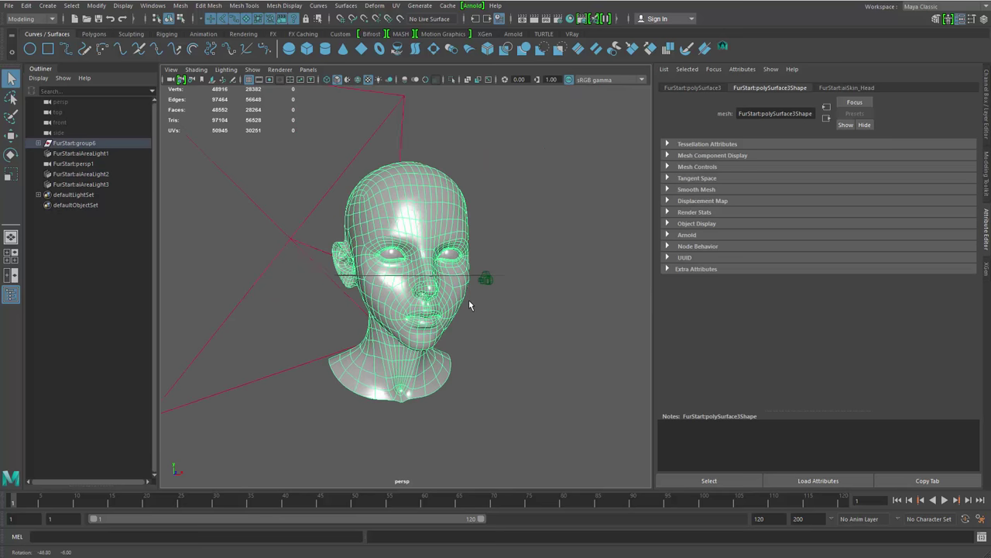
{"action": "middle_click_drag", "start_coordinate": [474, 308], "coordinate": [521, 335], "text": "alt"}
{"action": "key", "text": "ctrl+a"}
{"action": "left_click_drag", "start_coordinate": [533, 311], "coordinate": [460, 308], "text": "alt"}
{"action": "right_click_drag", "start_coordinate": [461, 308], "coordinate": [532, 340], "text": "alt"}
Deselect everything and hide the viewport grid around the head model
{"action": "left_click_drag", "start_coordinate": [532, 336], "coordinate": [514, 295], "text": "alt"}
{"action": "left_click", "coordinate": [529, 315]}
{"action": "left_click", "coordinate": [497, 248]}
{"action": "left_click", "coordinate": [545, 311]}
{"action": "right_click_drag", "start_coordinate": [514, 295], "coordinate": [535, 303], "text": "alt"}
{"action": "middle_click_drag", "start_coordinate": [535, 303], "coordinate": [556, 282], "text": "alt"}
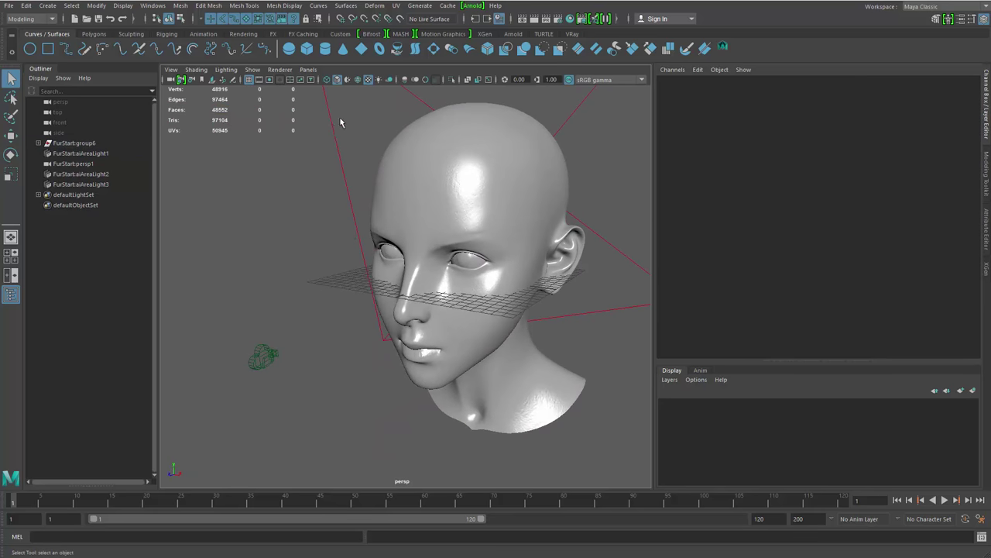
{"action": "left_click", "coordinate": [250, 79]}
{"action": "left_click_drag", "start_coordinate": [426, 256], "coordinate": [403, 260], "text": "alt"}
{"action": "right_click_drag", "start_coordinate": [402, 260], "coordinate": [372, 261], "text": "alt"}
{"action": "left_click_drag", "start_coordinate": [372, 261], "coordinate": [314, 242], "text": "alt"}
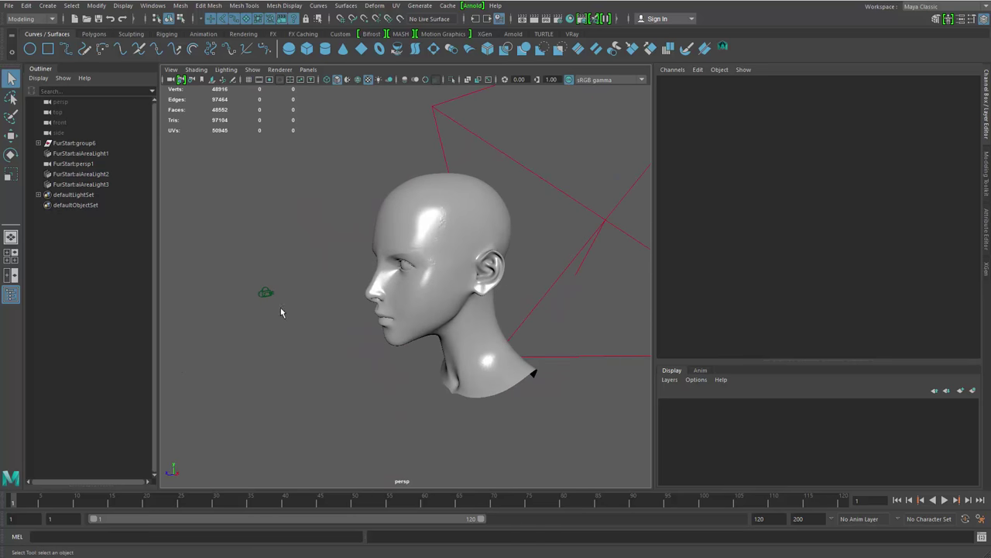
Examine the head mesh, its surrounding scene objects and the available hair generation commands from several angles
{"action": "left_click", "coordinate": [266, 294]}
{"action": "left_click_drag", "start_coordinate": [268, 334], "coordinate": [407, 310], "text": "alt"}
{"action": "left_click_drag", "start_coordinate": [493, 275], "coordinate": [522, 294], "text": "alt"}
{"action": "left_click", "coordinate": [518, 293]}
{"action": "left_click", "coordinate": [413, 294]}
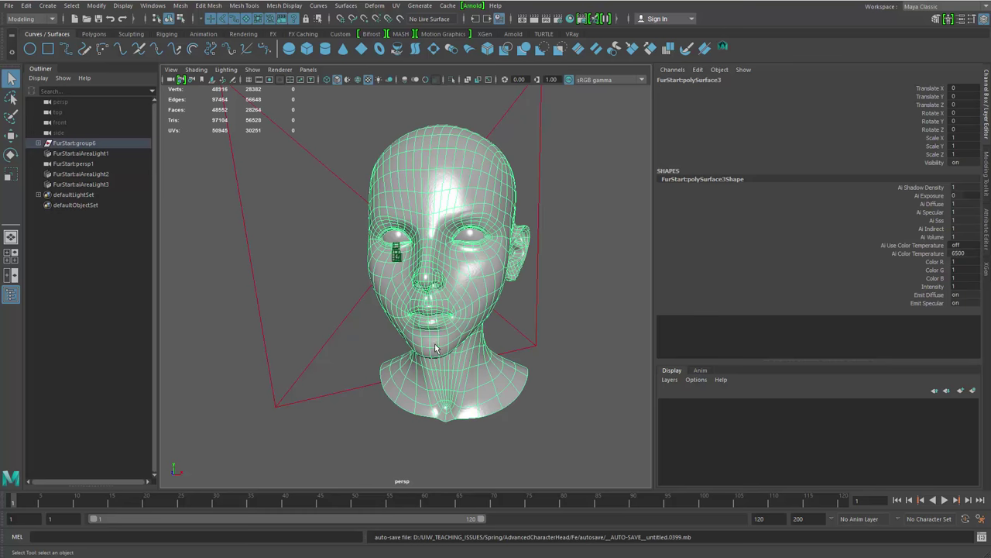
{"action": "left_click", "coordinate": [600, 317]}
{"action": "left_click", "coordinate": [463, 283]}
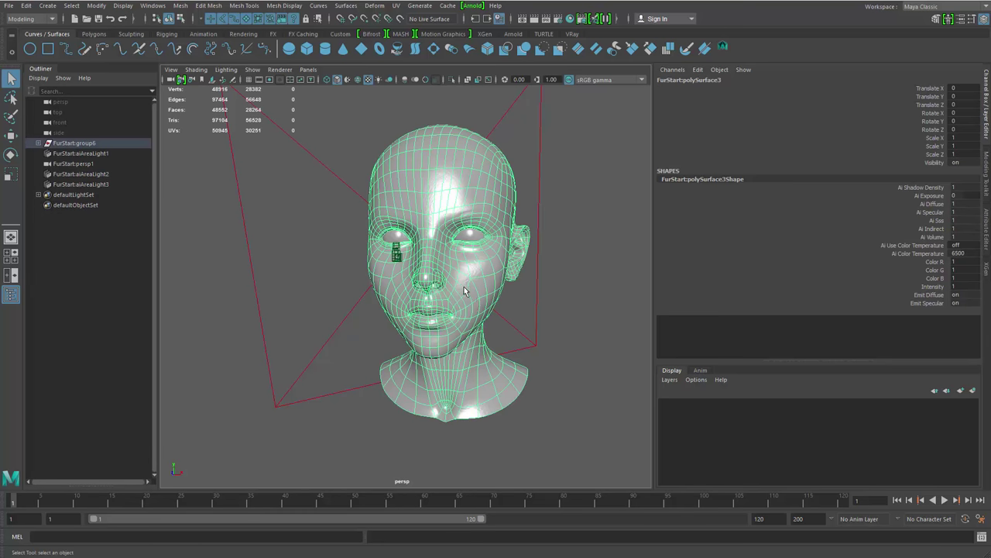
{"action": "left_click", "coordinate": [573, 280]}
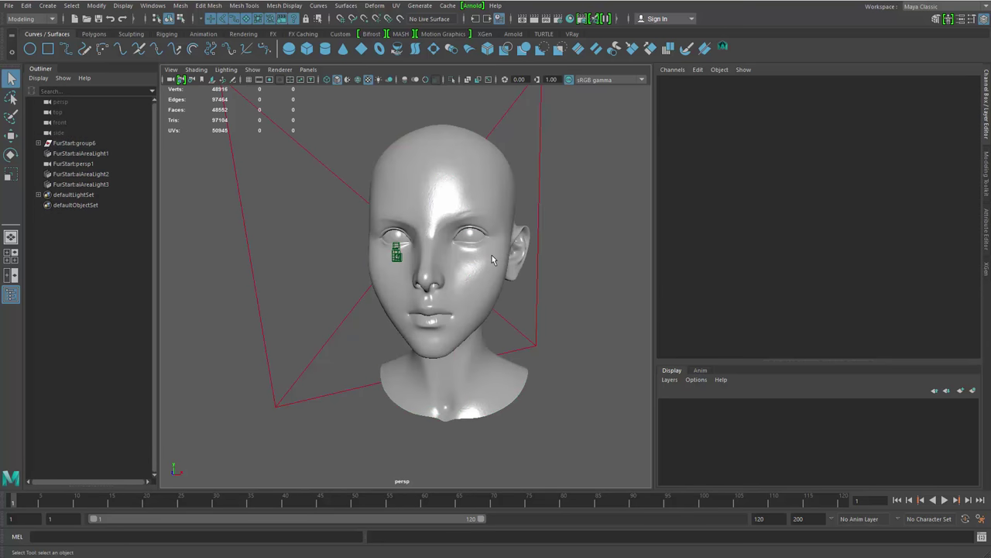
{"action": "left_click", "coordinate": [492, 260]}
{"action": "left_click", "coordinate": [433, 6]}
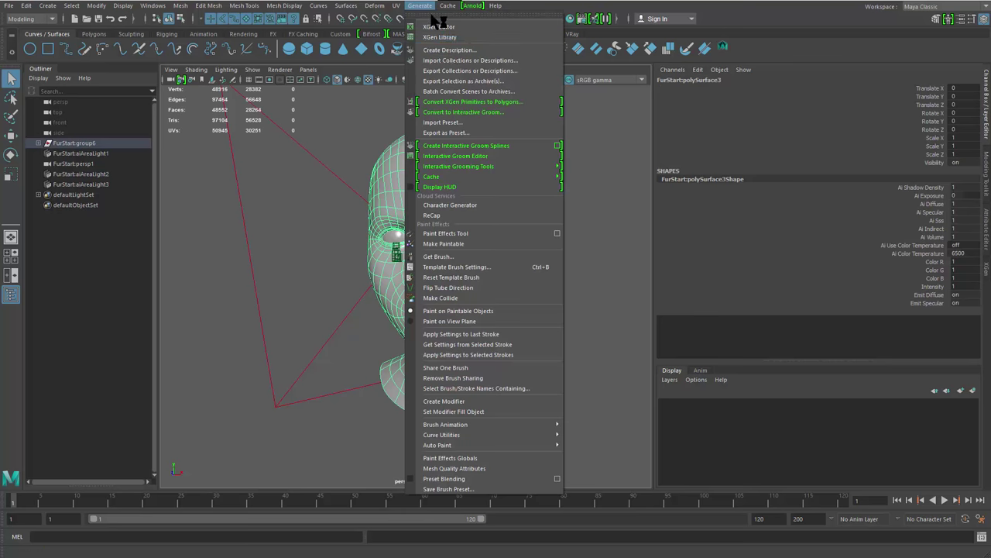
{"action": "left_click", "coordinate": [354, 137]}
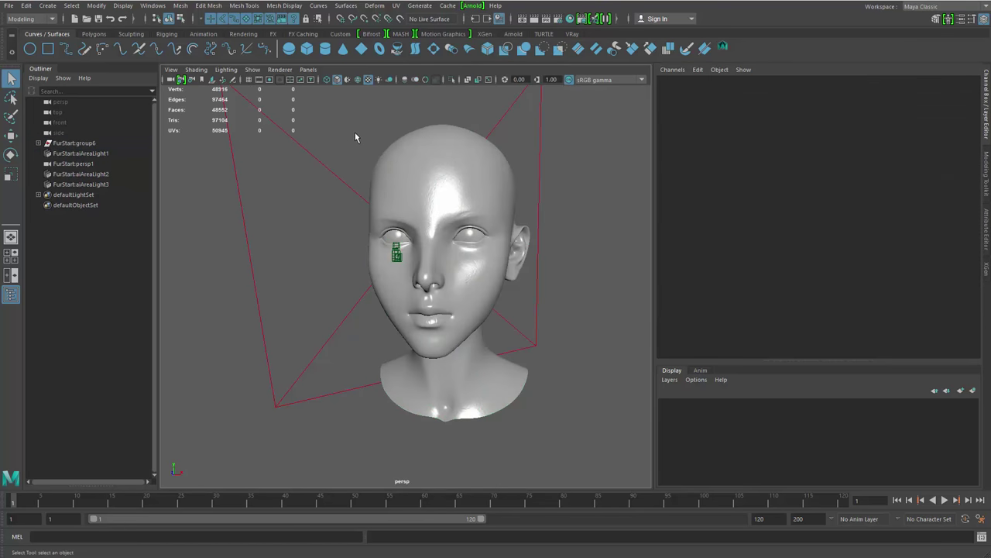
{"action": "left_click", "coordinate": [422, 153]}
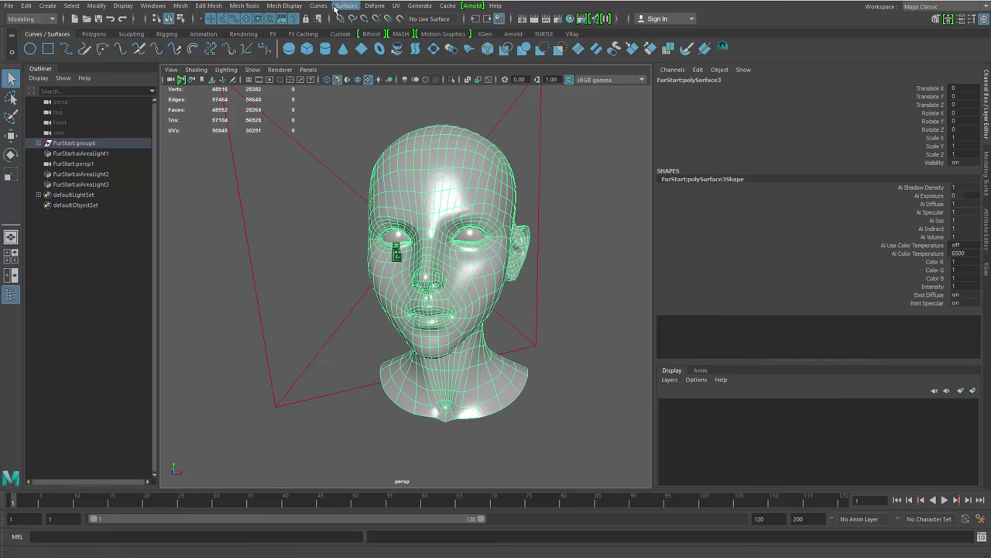
{"action": "left_click", "coordinate": [566, 311]}
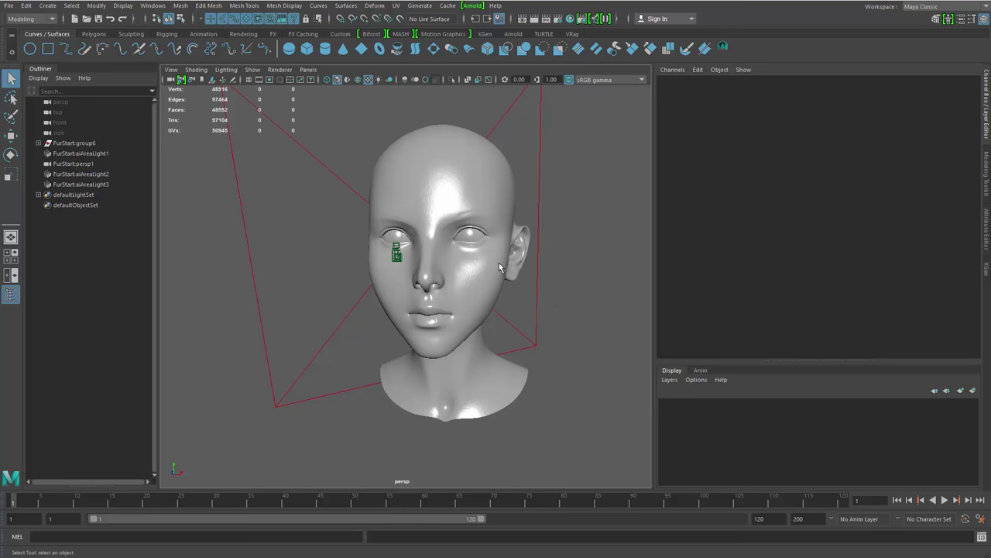
{"action": "left_click_drag", "start_coordinate": [499, 266], "coordinate": [482, 271], "text": "alt"}
{"action": "middle_click_drag", "start_coordinate": [488, 279], "coordinate": [497, 285], "text": "alt"}
{"action": "right_click_drag", "start_coordinate": [497, 285], "coordinate": [522, 310], "text": "alt"}
{"action": "left_click_drag", "start_coordinate": [522, 310], "coordinate": [541, 307], "text": "alt"}
{"action": "right_click_drag", "start_coordinate": [540, 307], "coordinate": [509, 301], "text": "alt"}
{"action": "middle_click_drag", "start_coordinate": [484, 282], "coordinate": [492, 272], "text": "alt"}
{"action": "mouse_move", "coordinate": [492, 273]}
{"action": "right_mouse_down", "text": "alt"}
{"action": "mouse_move", "coordinate": [519, 307]}
{"action": "mouse_move", "coordinate": [492, 290]}
{"action": "right_mouse_up", "text": "alt"}
{"action": "middle_click_drag", "start_coordinate": [492, 290], "coordinate": [481, 300], "text": "alt"}
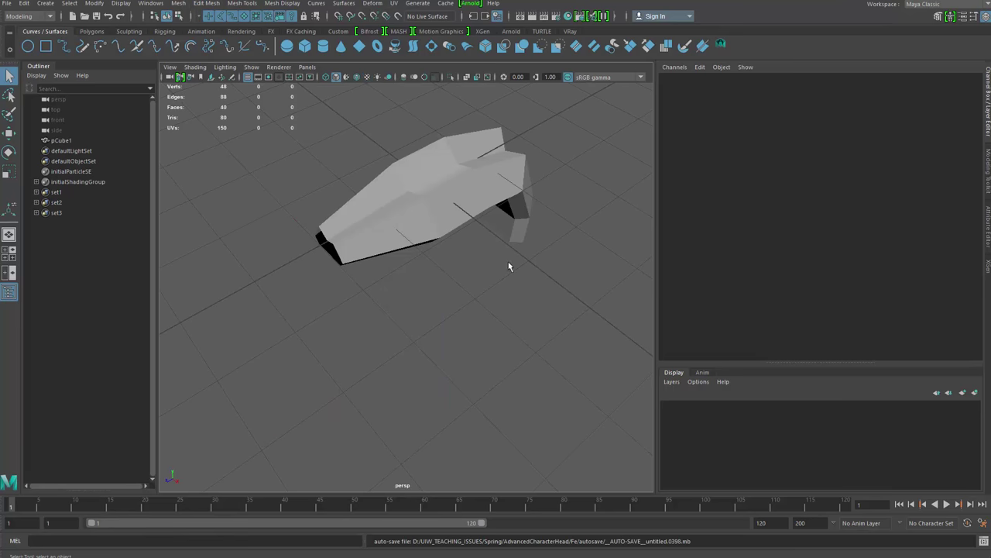
Delete the existing bent mesh and create a polygon cube in its place, scaled uniformly to about 2.03
{"action": "left_click", "coordinate": [507, 190]}
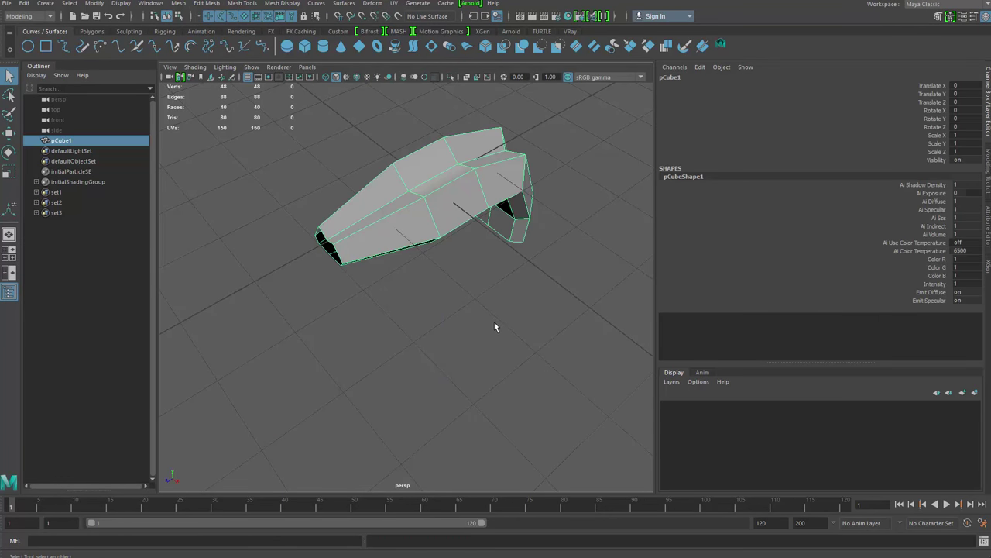
{"action": "key", "text": "Delete"}
{"action": "left_click_drag", "start_coordinate": [500, 230], "coordinate": [412, 248], "text": "alt"}
{"action": "right_click_drag", "start_coordinate": [436, 198], "coordinate": [439, 227], "text": "shift"}
{"action": "left_click_drag", "start_coordinate": [442, 246], "coordinate": [467, 236], "text": "alt"}
{"action": "key", "text": "r"}
{"action": "key", "text": "q"}
Split the cube down its middle with a single edge loop
{"action": "right_click_drag", "start_coordinate": [468, 236], "coordinate": [466, 203]}
{"action": "left_click", "coordinate": [359, 184]}
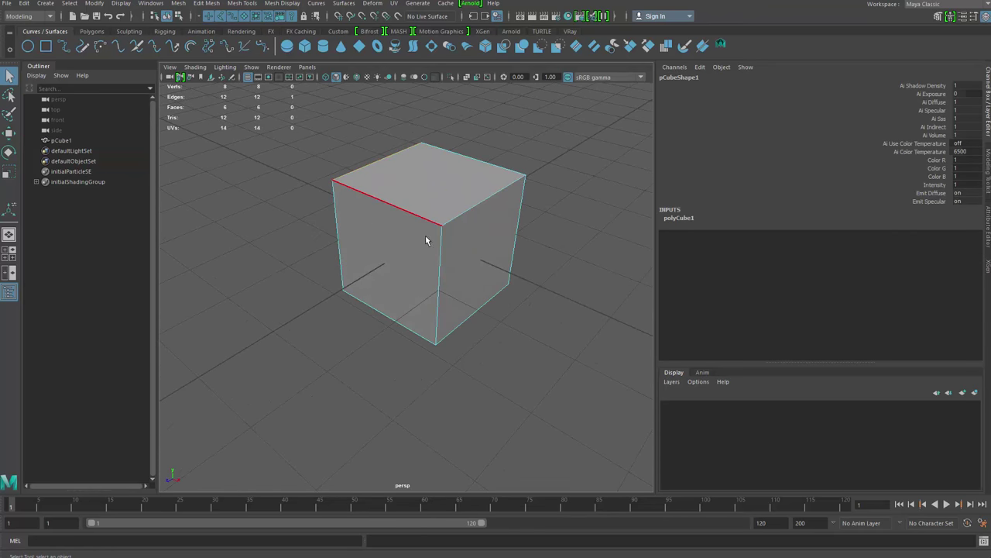
{"action": "left_click_drag", "start_coordinate": [440, 213], "coordinate": [480, 203], "text": "alt"}
{"action": "right_click_drag", "start_coordinate": [426, 211], "coordinate": [440, 172]}
{"action": "left_click", "coordinate": [442, 200]}
{"action": "right_click_drag", "start_coordinate": [555, 135], "coordinate": [438, 159], "text": "ctrl"}
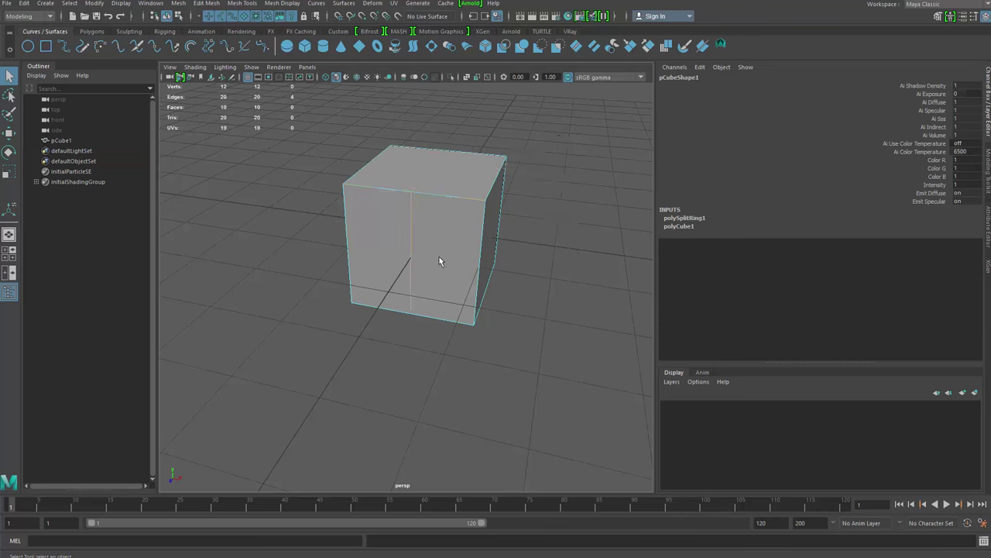
Lower the middle top edge to form a V-shaped groove and scale the outer top edges inward
{"action": "left_click_drag", "start_coordinate": [439, 261], "coordinate": [429, 181], "text": "alt"}
{"action": "left_click_drag", "start_coordinate": [482, 164], "coordinate": [430, 167], "text": "alt"}
{"action": "key", "text": "w"}
{"action": "key", "text": "q"}
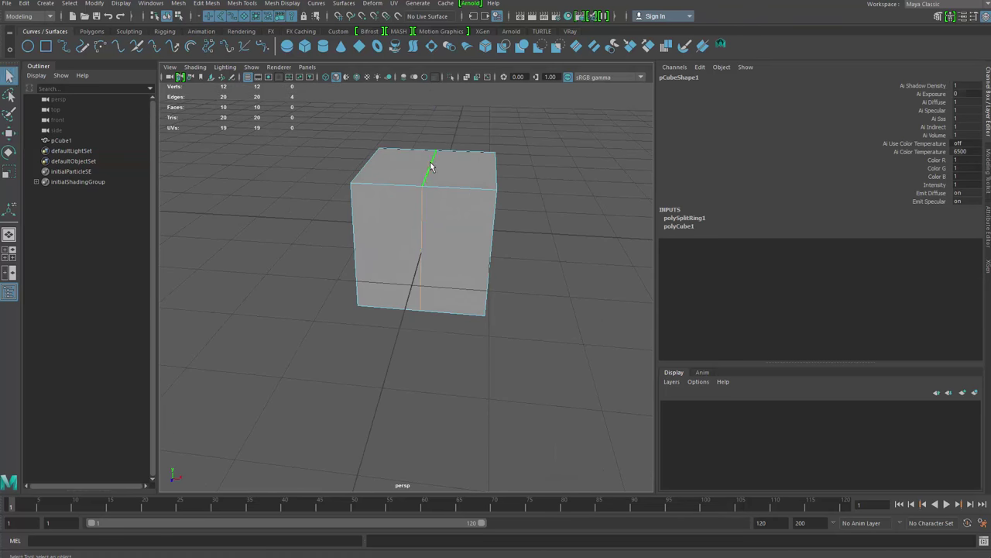
{"action": "left_click_drag", "start_coordinate": [432, 129], "coordinate": [460, 208]}
{"action": "key", "text": "q"}
{"action": "left_click", "coordinate": [373, 164], "text": "shift"}
{"action": "key", "text": "r"}
{"action": "left_click_drag", "start_coordinate": [476, 166], "coordinate": [457, 167]}
{"action": "key", "text": "q"}
Bevel the two outer bottom edges of the grooved block
{"action": "left_click_drag", "start_coordinate": [456, 227], "coordinate": [389, 234], "text": "alt"}
{"action": "left_click", "coordinate": [468, 310]}
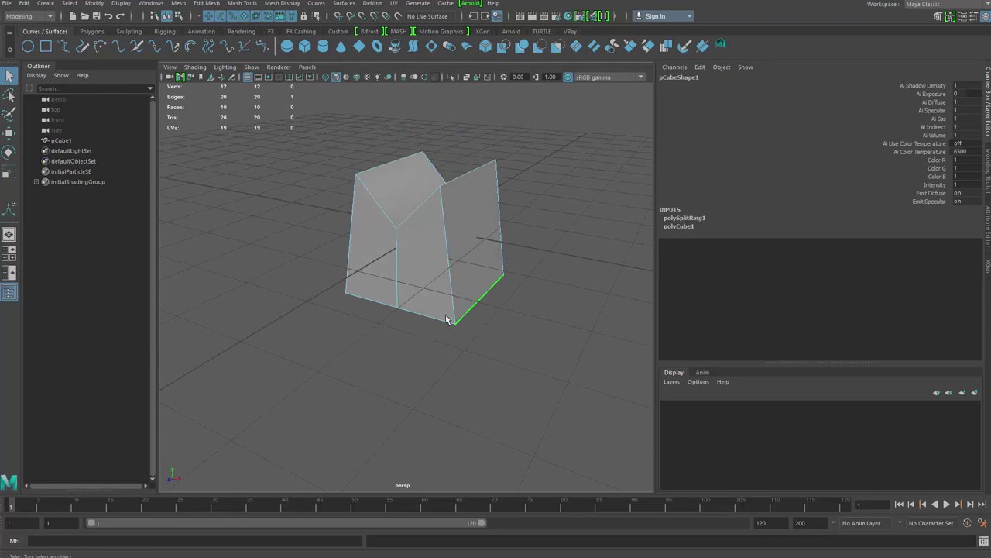
{"action": "left_click_drag", "start_coordinate": [447, 319], "coordinate": [355, 316], "text": "alt"}
{"action": "key", "text": "ctrl+b"}
{"action": "left_click_drag", "start_coordinate": [488, 284], "coordinate": [524, 245], "text": "alt"}
Delete the end faces to open both ends of the block and flatten the remaining shell vertically
{"action": "key", "text": "q"}
{"action": "left_click_drag", "start_coordinate": [412, 228], "coordinate": [465, 263]}
{"action": "key", "text": "Delete"}
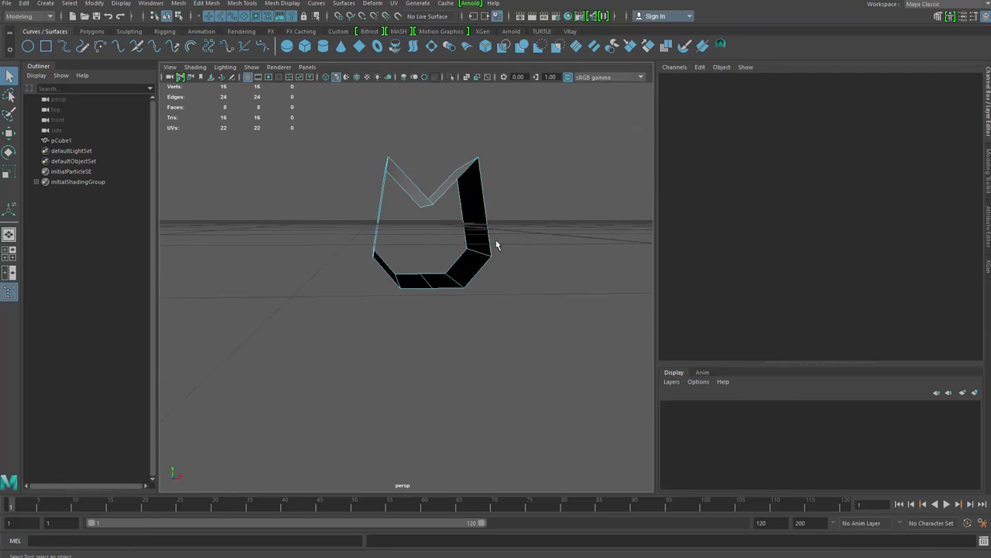
{"action": "right_click_drag", "start_coordinate": [468, 241], "coordinate": [540, 184]}
{"action": "left_click", "coordinate": [485, 212]}
{"action": "left_click_drag", "start_coordinate": [485, 212], "coordinate": [436, 243], "text": "alt"}
{"action": "key", "text": "r"}
{"action": "left_click_drag", "start_coordinate": [429, 178], "coordinate": [463, 220]}
{"action": "key", "text": "q"}
Reposition one outer top ridge edge of the shell
{"action": "right_click_drag", "start_coordinate": [463, 220], "coordinate": [466, 205]}
{"action": "left_click", "coordinate": [466, 214]}
{"action": "key", "text": "w"}
{"action": "left_click_drag", "start_coordinate": [466, 214], "coordinate": [502, 199], "text": "alt"}
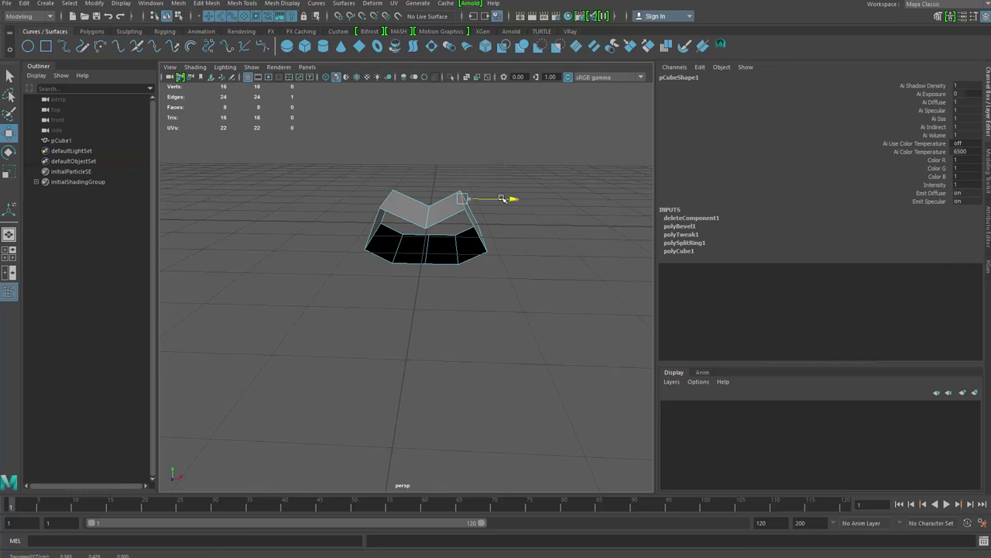
{"action": "left_click_drag", "start_coordinate": [464, 154], "coordinate": [465, 161]}
Bevel both top ridge edges beside the groove, using a fraction of about 0.22 on the first
{"action": "left_click_drag", "start_coordinate": [465, 166], "coordinate": [474, 206], "text": "alt"}
{"action": "key", "text": "q"}
{"action": "key", "text": "ctrl+b"}
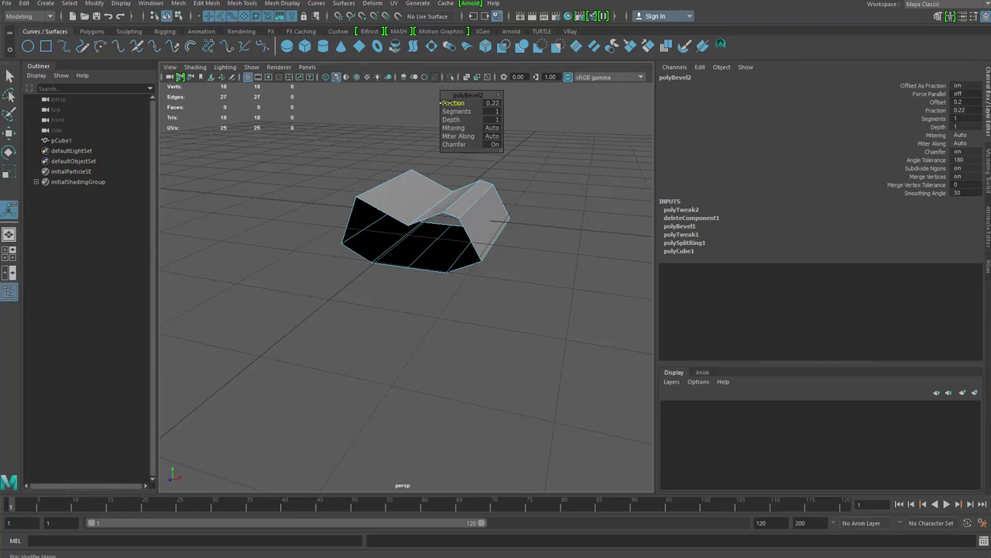
{"action": "left_click", "coordinate": [386, 190]}
{"action": "key", "text": "ctrl+b"}
{"action": "left_click_drag", "start_coordinate": [361, 214], "coordinate": [401, 209], "text": "alt"}
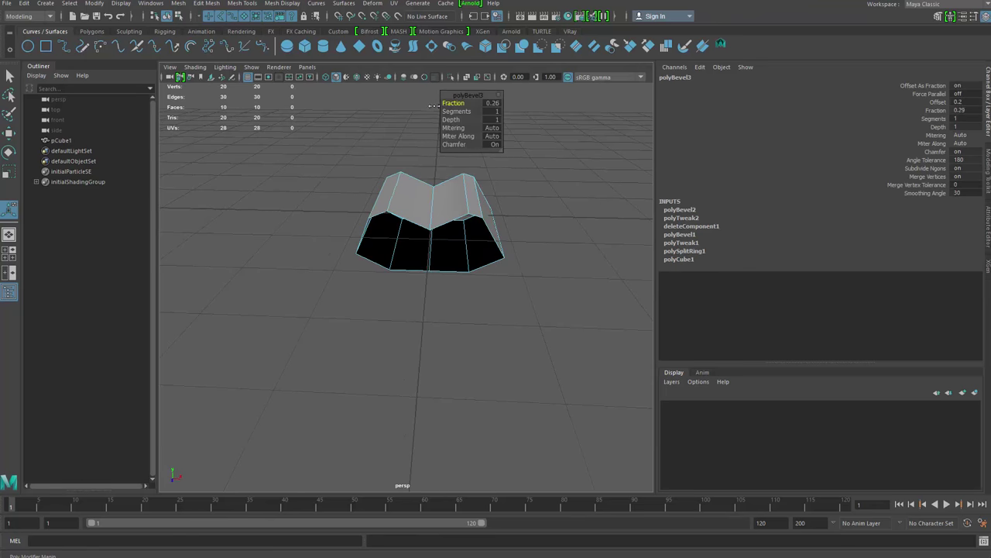
Preview the shell smoothed and narrowly bevel the centre edge at the bottom of the groove
{"action": "key", "text": "3"}
{"action": "left_click_drag", "start_coordinate": [508, 249], "coordinate": [476, 260], "text": "alt"}
{"action": "key", "text": "q"}
{"action": "left_click", "coordinate": [478, 270]}
{"action": "left_click", "coordinate": [438, 234]}
{"action": "key", "text": "1"}
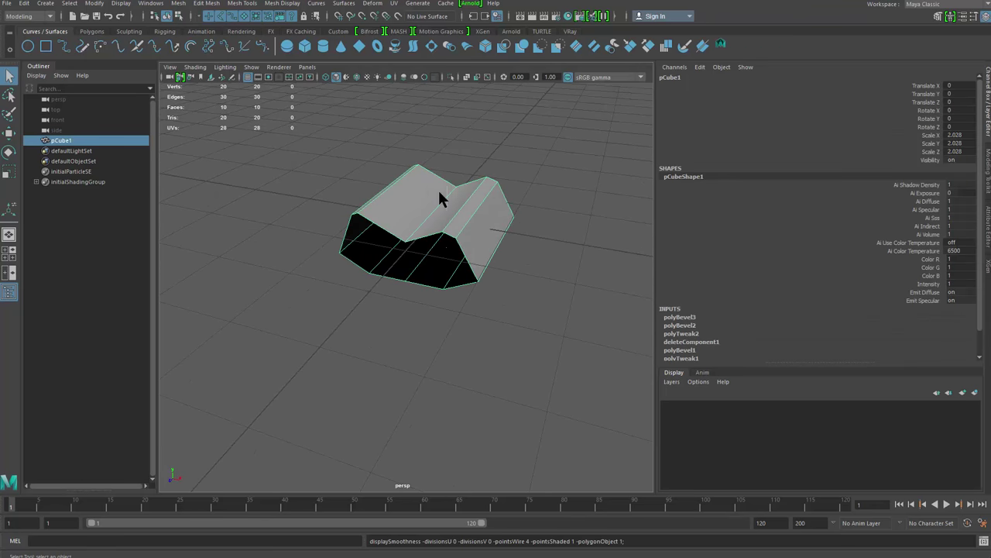
{"action": "right_click_drag", "start_coordinate": [438, 195], "coordinate": [440, 169]}
{"action": "left_click", "coordinate": [447, 212]}
{"action": "left_click", "coordinate": [440, 213]}
{"action": "key", "text": "ctrl+b"}
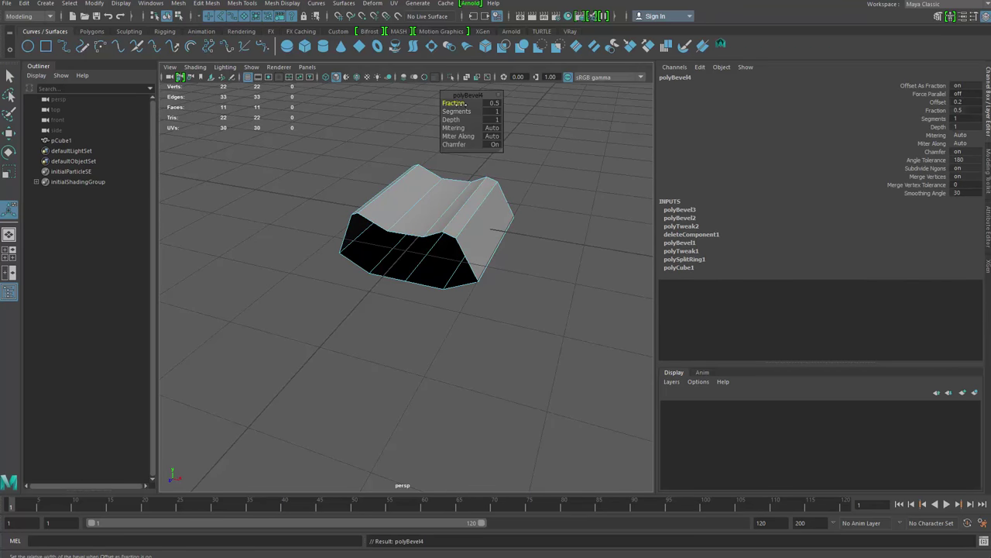
{"action": "key", "text": "q"}
Lower the centre edge along the underside of the shell slightly
{"action": "left_click", "coordinate": [482, 226]}
{"action": "key", "text": "w"}
{"action": "left_click_drag", "start_coordinate": [476, 255], "coordinate": [499, 231], "text": "alt"}
{"action": "key", "text": "q"}
{"action": "left_click", "coordinate": [431, 239]}
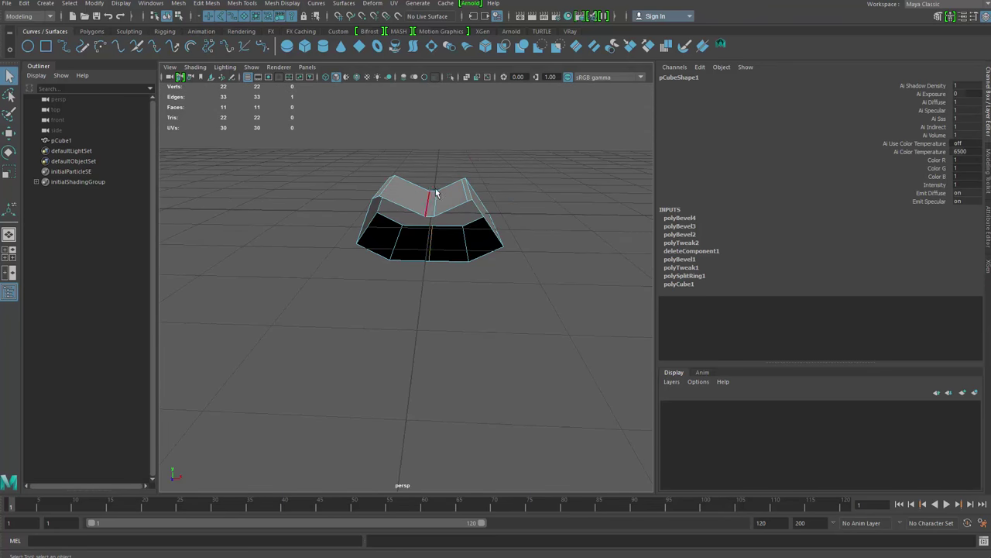
{"action": "key", "text": "w"}
{"action": "key", "text": "q"}
{"action": "left_click_drag", "start_coordinate": [431, 191], "coordinate": [432, 198]}
Check the shell in smooth preview, delete its construction history and restore the unsmoothed display
{"action": "key", "text": "3"}
{"action": "key", "text": "q"}
{"action": "left_click", "coordinate": [500, 200]}
{"action": "left_click_drag", "start_coordinate": [500, 199], "coordinate": [372, 233], "text": "alt"}
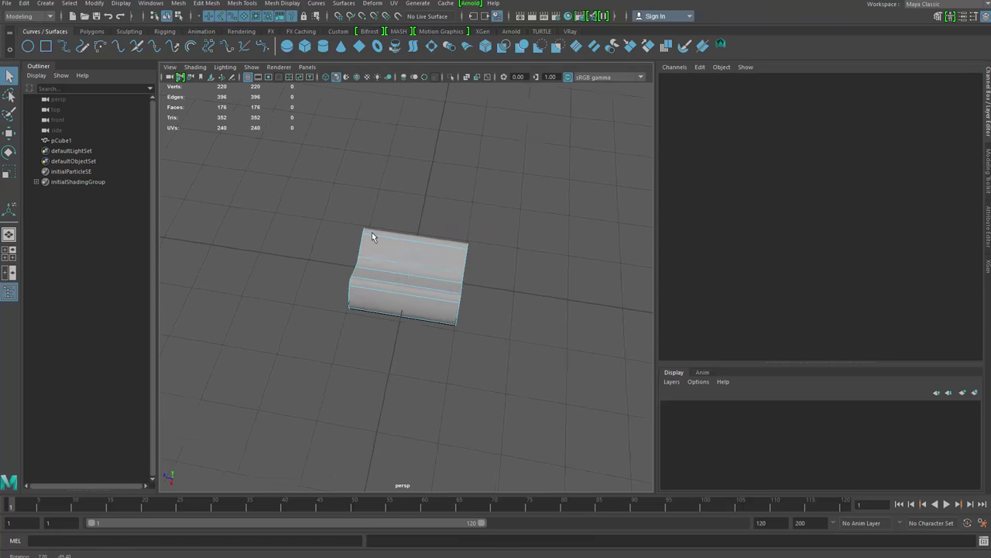
{"action": "right_click_drag", "start_coordinate": [391, 298], "coordinate": [495, 213]}
{"action": "left_click", "coordinate": [522, 195]}
{"action": "left_click", "coordinate": [438, 299]}
{"action": "left_click_drag", "start_coordinate": [425, 360], "coordinate": [384, 231], "text": "alt"}
{"action": "key", "text": "alt+shift+d"}
{"action": "left_click", "coordinate": [517, 294]}
{"action": "left_click", "coordinate": [466, 270]}
{"action": "key", "text": "1"}
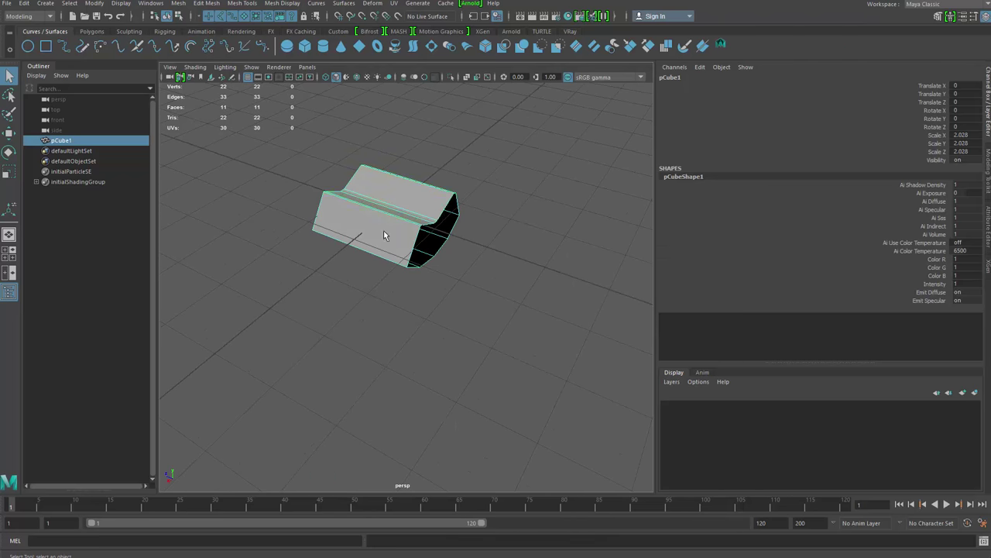
Extrude the border edge loop at one open end outward, adding a section that tilts slightly downward
{"action": "right_click_drag", "start_coordinate": [384, 231], "coordinate": [387, 198]}
{"action": "double_click", "coordinate": [443, 218]}
{"action": "left_click_drag", "start_coordinate": [485, 214], "coordinate": [538, 138], "text": "alt"}
{"action": "key", "text": "ctrl+e"}
{"action": "key", "text": "w"}
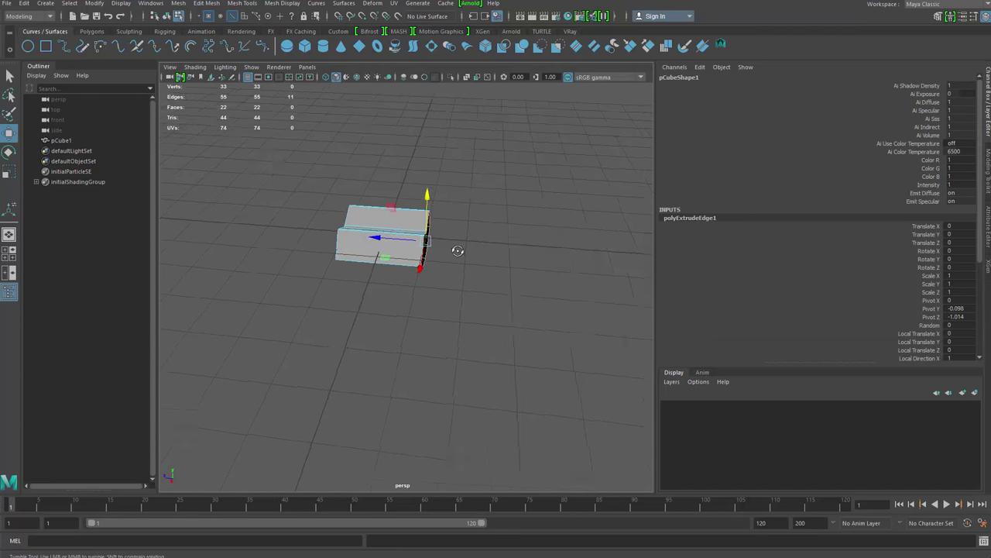
{"action": "left_click_drag", "start_coordinate": [458, 251], "coordinate": [475, 248], "text": "alt"}
{"action": "left_click_drag", "start_coordinate": [373, 237], "coordinate": [412, 240]}
{"action": "middle_click_drag", "start_coordinate": [364, 246], "coordinate": [314, 250], "text": "alt"}
{"action": "left_click_drag", "start_coordinate": [314, 250], "coordinate": [381, 197], "text": "alt"}
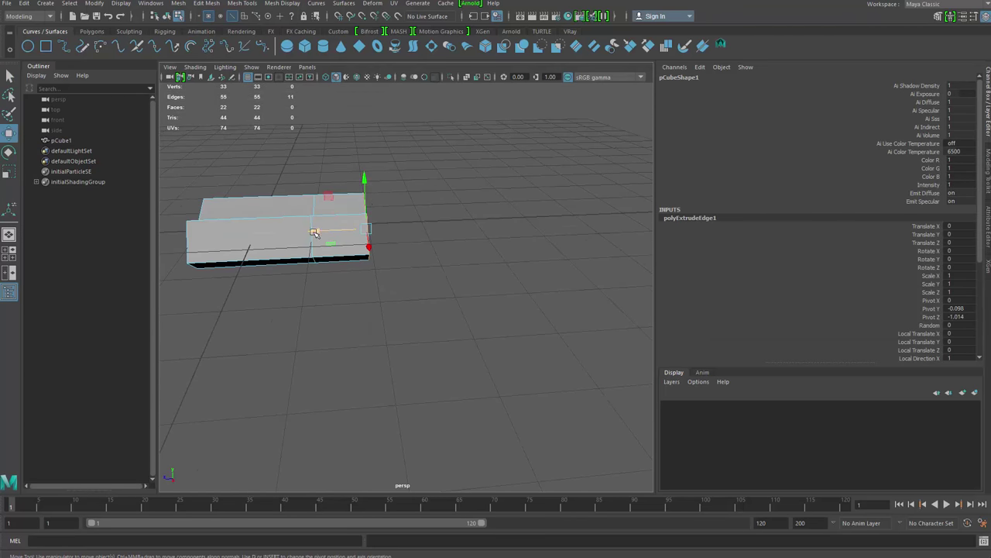
{"action": "key", "text": "e"}
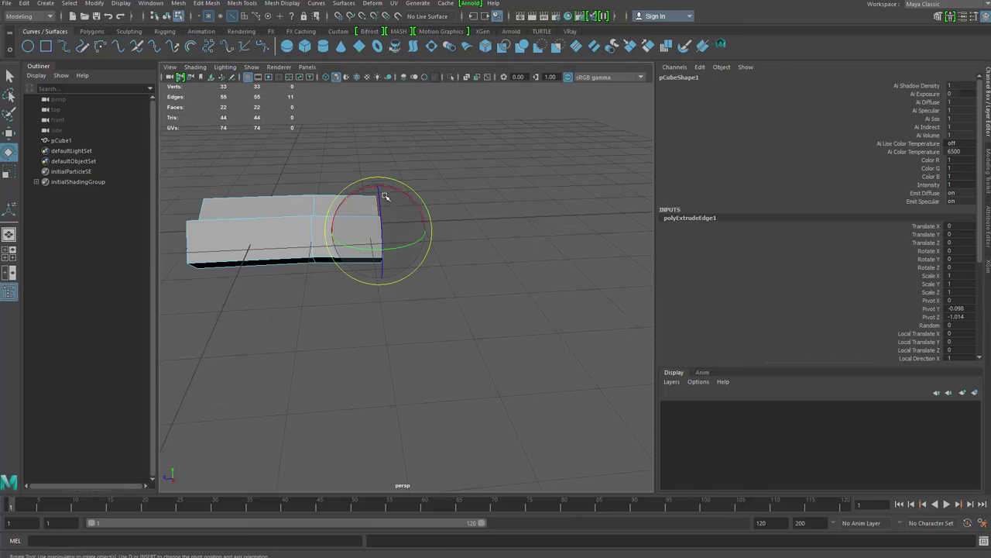
Extrude the same end loop a second time and rotate it downward to start a bend
{"action": "key", "text": "ctrl+e"}
{"action": "key", "text": "w"}
{"action": "left_click_drag", "start_coordinate": [369, 267], "coordinate": [376, 245], "text": "alt"}
{"action": "left_click_drag", "start_coordinate": [346, 233], "coordinate": [376, 236]}
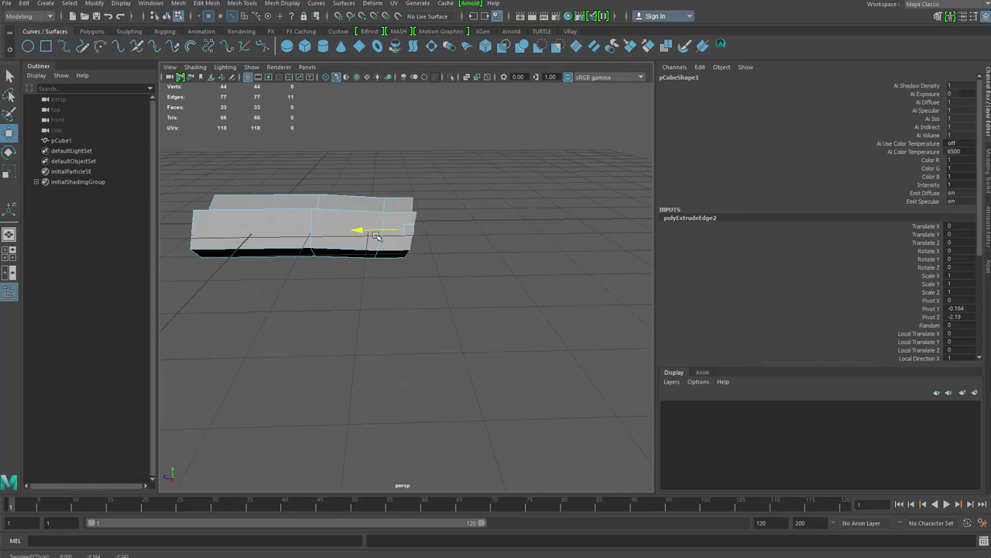
{"action": "key", "text": "e"}
{"action": "left_click_drag", "start_coordinate": [420, 208], "coordinate": [426, 309]}
Extrude the end loop further to form a downward-hanging section and adjust the width of its loops
{"action": "key", "text": "w"}
{"action": "key", "text": "e"}
{"action": "key", "text": "w"}
{"action": "key", "text": "ctrl+e"}
{"action": "key", "text": "w"}
{"action": "key", "text": "q"}
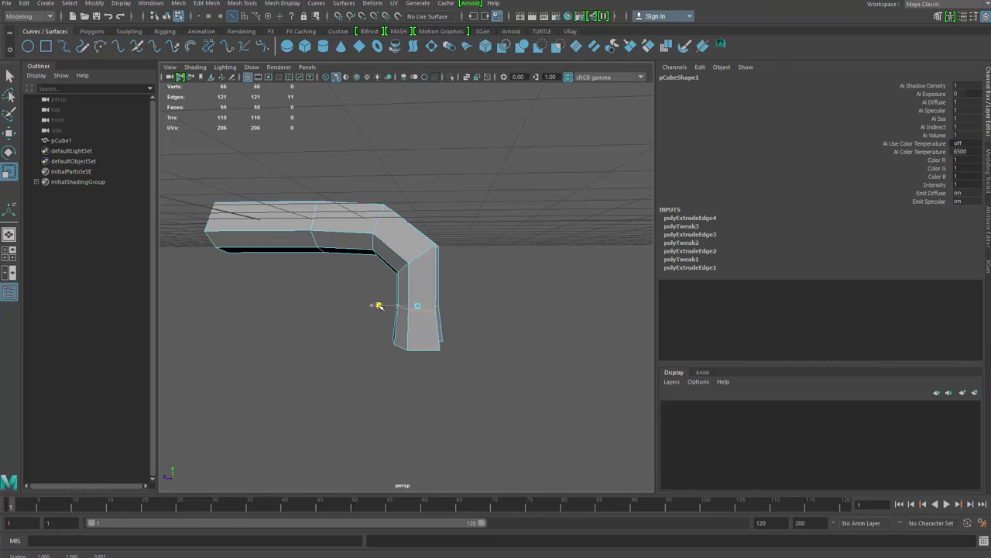
Return to object mode and delete the bent mesh's construction history
{"action": "key", "text": "F8"}
{"action": "left_click", "coordinate": [414, 325]}
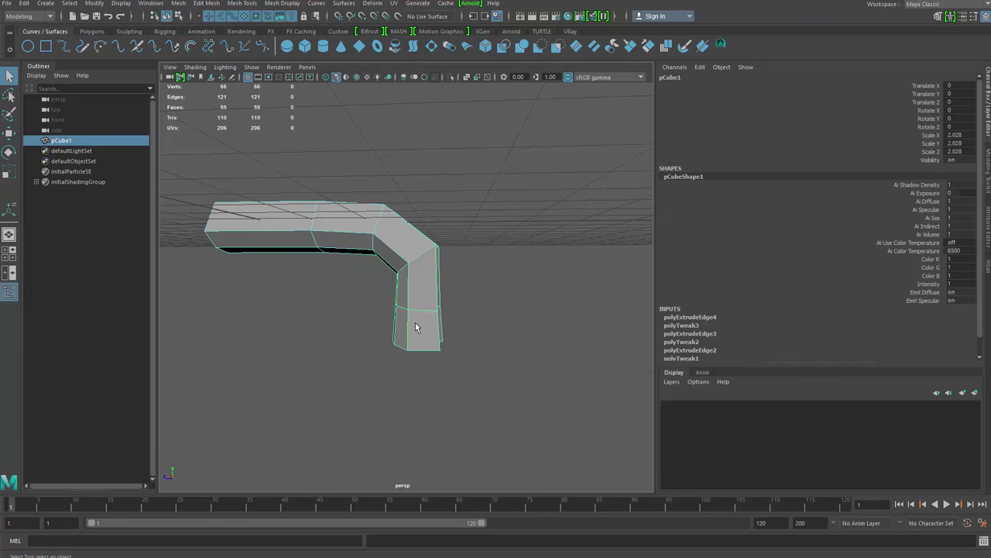
{"action": "key", "text": "alt+shift+d"}
{"action": "left_click_drag", "start_coordinate": [415, 309], "coordinate": [434, 289], "text": "alt"}
{"action": "left_click", "coordinate": [557, 128]}
Extrude the border edge loop at the opposite open end outward to lengthen the mesh
{"action": "left_click_drag", "start_coordinate": [331, 442], "coordinate": [326, 436]}
{"action": "left_click_drag", "start_coordinate": [339, 422], "coordinate": [366, 336], "text": "alt"}
{"action": "key", "text": "F8"}
{"action": "mouse_move", "coordinate": [453, 171]}
{"action": "left_mouse_down"}
{"action": "mouse_move", "coordinate": [328, 355]}
{"action": "mouse_move", "coordinate": [368, 255]}
{"action": "mouse_move", "coordinate": [395, 224]}
{"action": "left_mouse_up"}
{"action": "right_click_drag", "start_coordinate": [395, 222], "coordinate": [398, 165]}
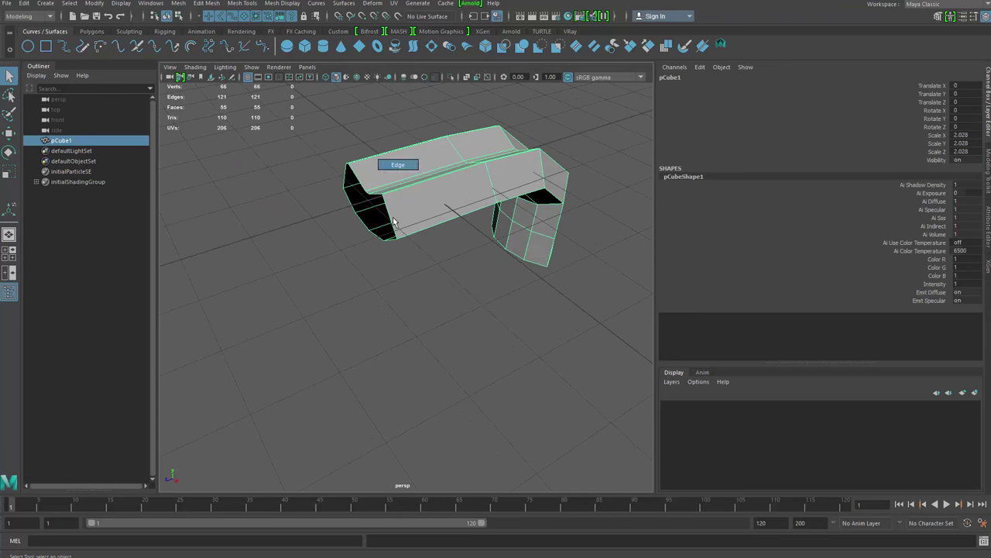
{"action": "key", "text": "ctrl+e"}
{"action": "key", "text": "w"}
{"action": "left_click_drag", "start_coordinate": [370, 324], "coordinate": [339, 309], "text": "alt"}
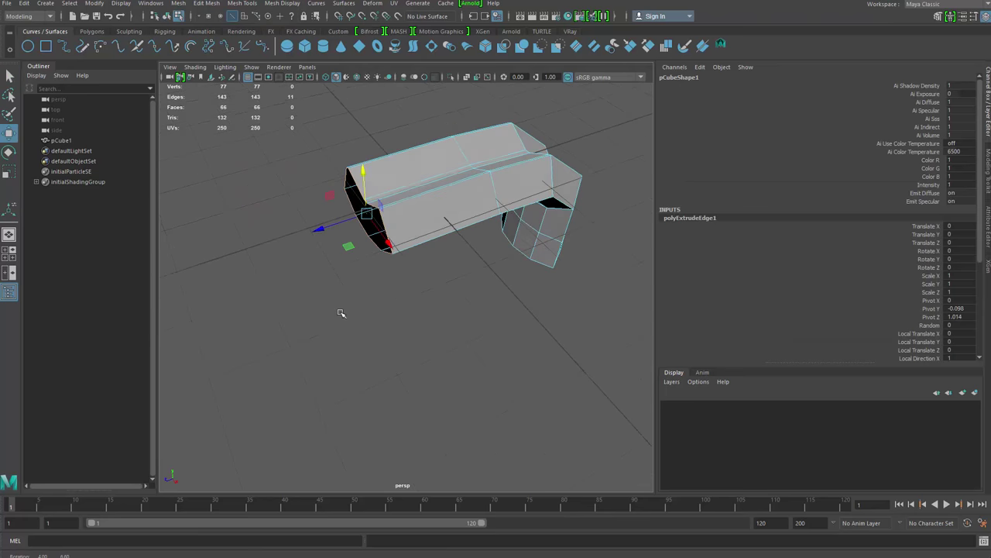
{"action": "middle_click_drag", "start_coordinate": [339, 308], "coordinate": [417, 303], "text": "alt"}
{"action": "left_click_drag", "start_coordinate": [405, 244], "coordinate": [312, 287]}
Scale down the newly extruded end loop to taper that section to a narrow tip
{"action": "key", "text": "r"}
{"action": "left_click_drag", "start_coordinate": [358, 261], "coordinate": [323, 267]}
{"action": "key", "text": "w"}
{"action": "key", "text": "r"}
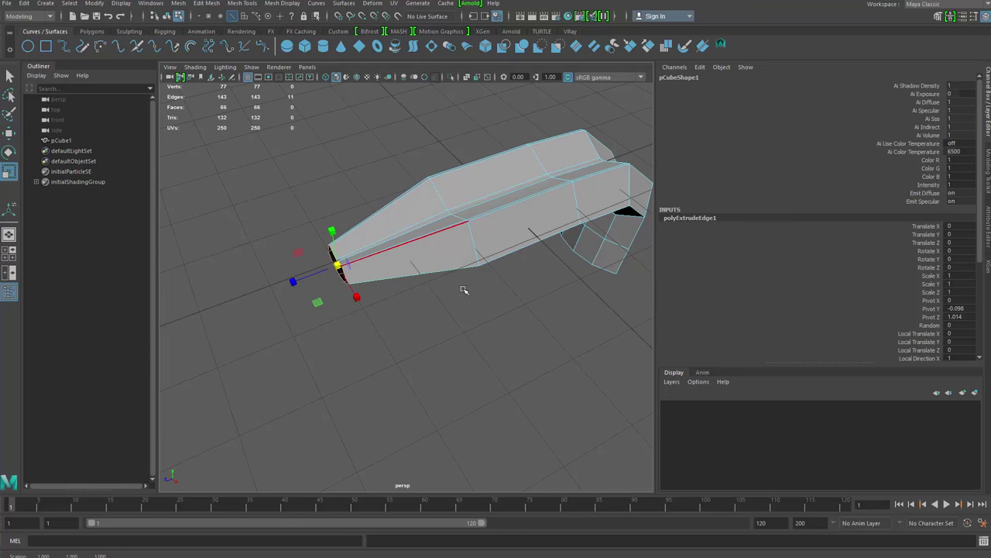
Return the tapered strand mesh to object mode and delete its construction history
{"action": "left_click_drag", "start_coordinate": [464, 290], "coordinate": [394, 277], "text": "alt"}
{"action": "key", "text": "q"}
{"action": "right_click_drag", "start_coordinate": [453, 244], "coordinate": [511, 188]}
{"action": "left_click", "coordinate": [512, 187]}
{"action": "left_click", "coordinate": [464, 252]}
{"action": "scroll", "coordinate": [342, 325], "scroll_direction": "down", "scroll_amount": 5}
{"action": "key", "text": "alt+shift+d"}
Select the whole strand mesh and soften its edges
{"action": "left_click_drag", "start_coordinate": [343, 324], "coordinate": [385, 303], "text": "alt"}
{"action": "left_click", "coordinate": [396, 207]}
{"action": "left_click_drag", "start_coordinate": [400, 206], "coordinate": [504, 364]}
{"action": "left_click_drag", "start_coordinate": [474, 312], "coordinate": [475, 287], "text": "alt"}
{"action": "left_click", "coordinate": [476, 288]}
{"action": "left_click", "coordinate": [372, 290]}
{"action": "middle_click_drag", "start_coordinate": [365, 303], "coordinate": [454, 325], "text": "alt"}
{"action": "scroll", "coordinate": [455, 324], "scroll_direction": "down", "scroll_amount": 2}
{"action": "right_click_drag", "start_coordinate": [454, 234], "coordinate": [461, 238], "text": "shift"}
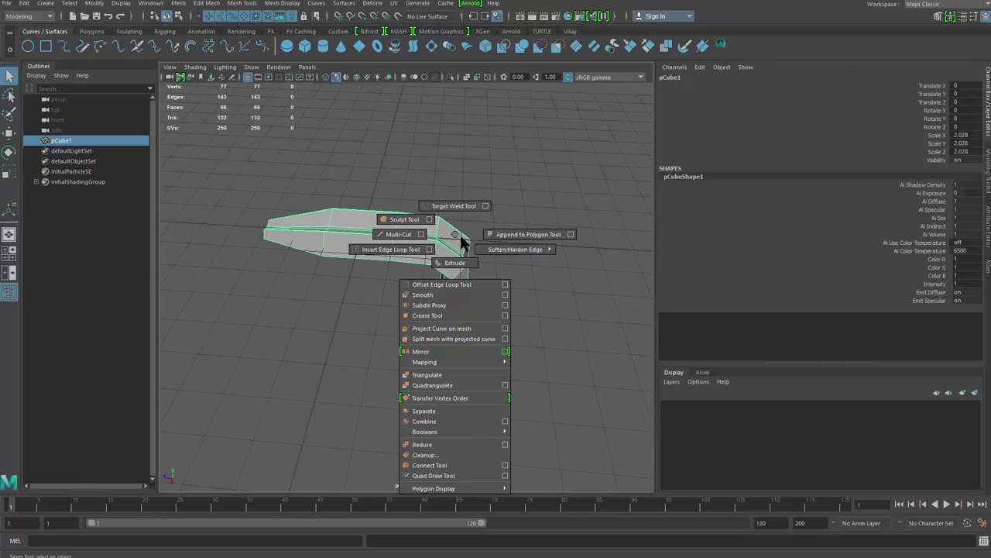
{"action": "right_click_drag", "start_coordinate": [536, 263], "coordinate": [600, 207], "text": "shift"}
{"action": "left_click", "coordinate": [600, 207]}
{"action": "left_click", "coordinate": [424, 249]}
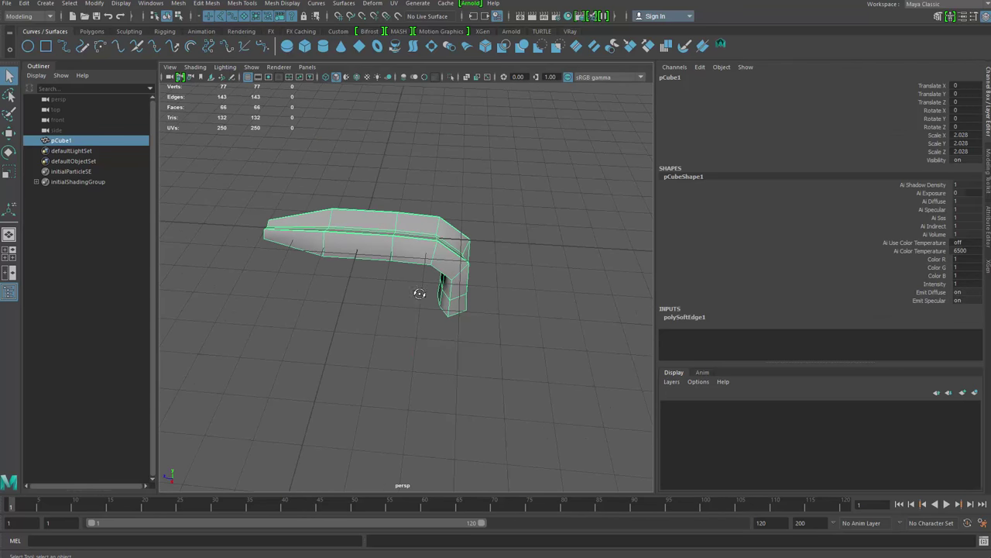
Select the faces of the bent, downward-hanging end and create a selection set from them
{"action": "left_click_drag", "start_coordinate": [419, 293], "coordinate": [474, 301], "text": "alt"}
{"action": "left_click", "coordinate": [585, 187]}
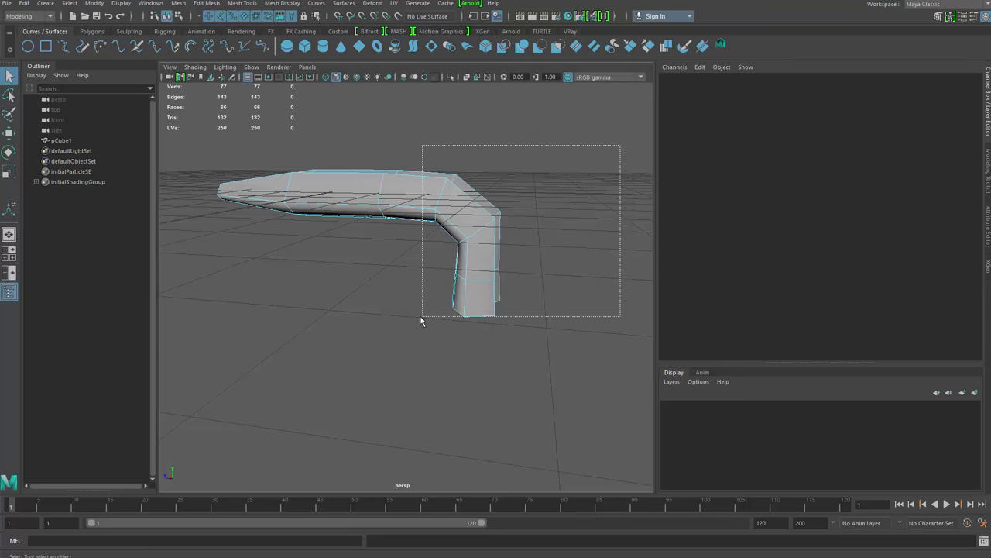
{"action": "left_click_drag", "start_coordinate": [420, 317], "coordinate": [333, 271]}
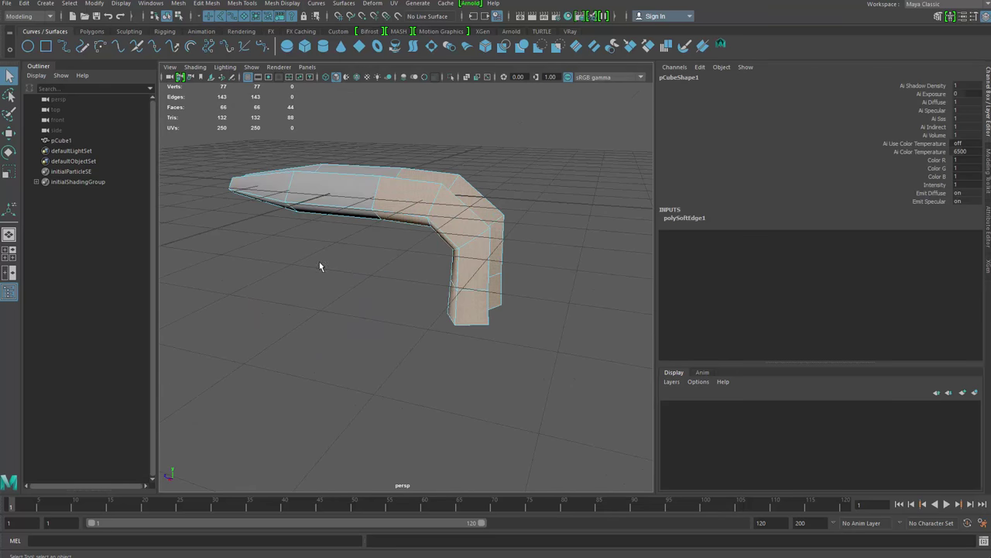
{"action": "left_click", "coordinate": [94, 3]}
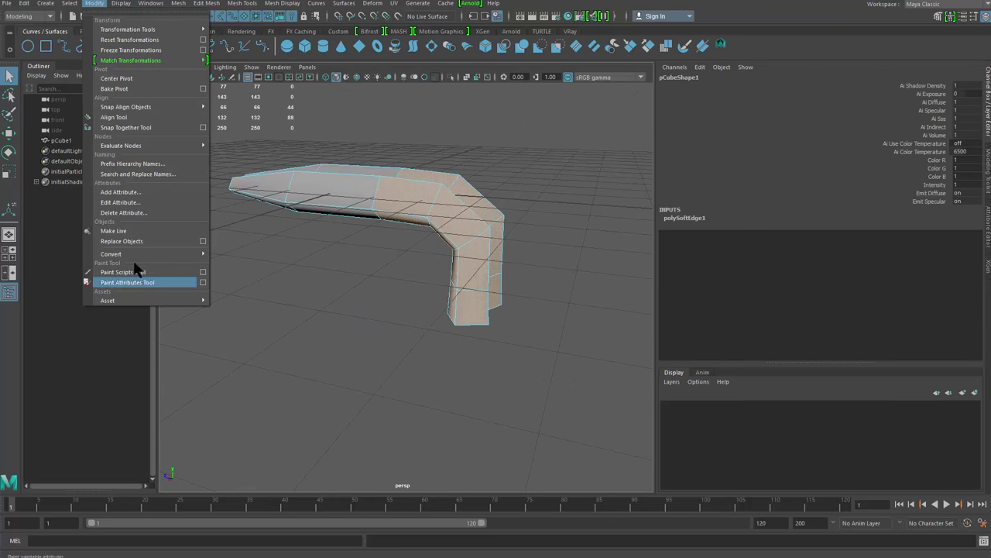
{"action": "mouse_move", "coordinate": [62, 3]}
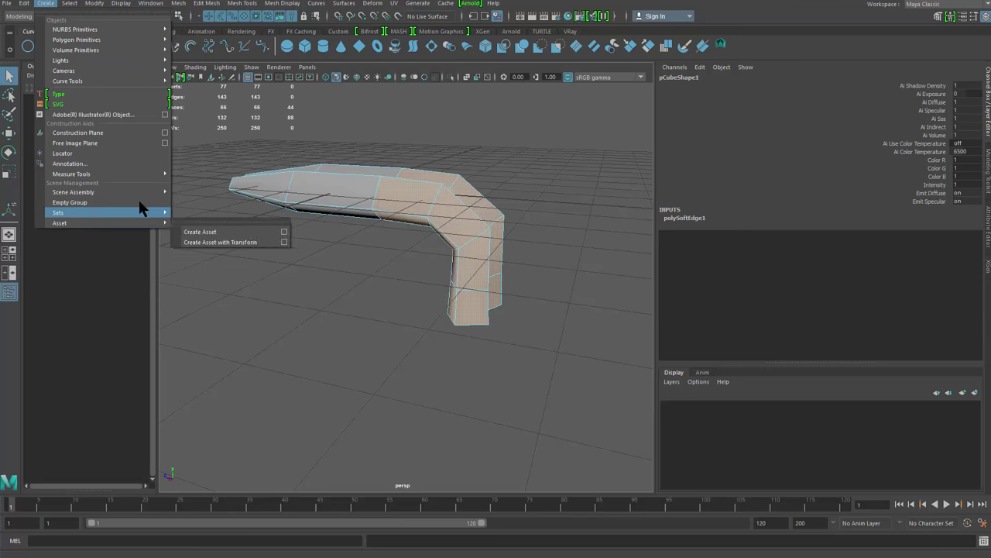
{"action": "mouse_move", "coordinate": [147, 211]}
{"action": "left_click", "coordinate": [207, 221]}
{"action": "left_click_drag", "start_coordinate": [359, 227], "coordinate": [378, 223], "text": "alt"}
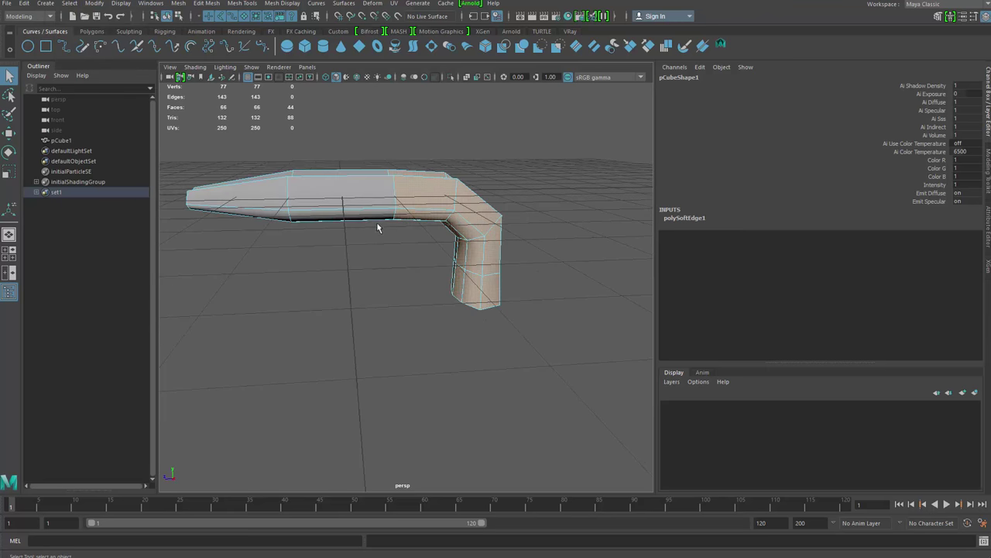
Create two more selection sets for the middle and narrow-tip faces, and select all three sets in the outline
{"action": "left_click_drag", "start_coordinate": [344, 177], "coordinate": [334, 352]}
{"action": "key", "text": "g"}
{"action": "left_click", "coordinate": [364, 340]}
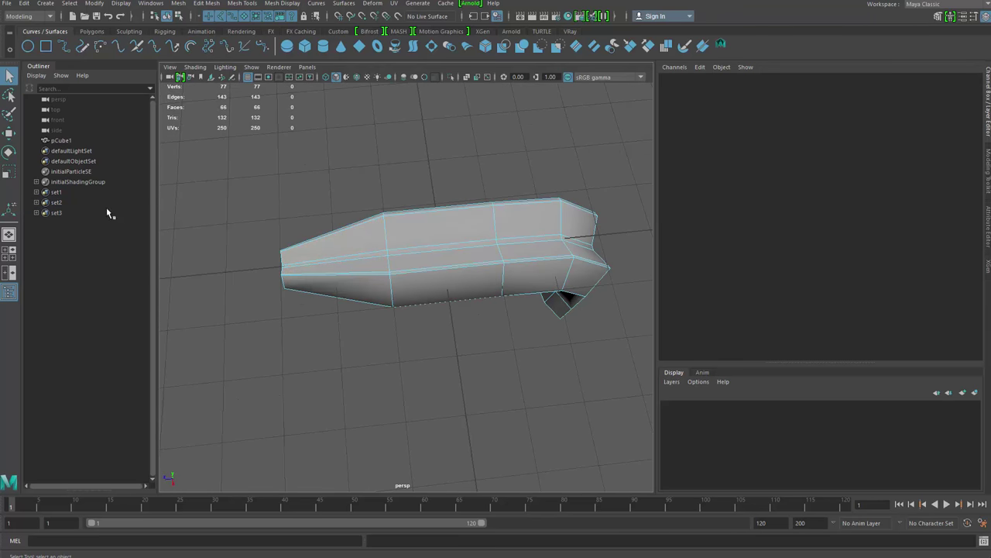
{"action": "left_click", "coordinate": [99, 193]}
{"action": "left_click", "coordinate": [100, 213], "text": "shift"}
{"action": "left_click_drag", "start_coordinate": [393, 282], "coordinate": [322, 230], "text": "alt"}
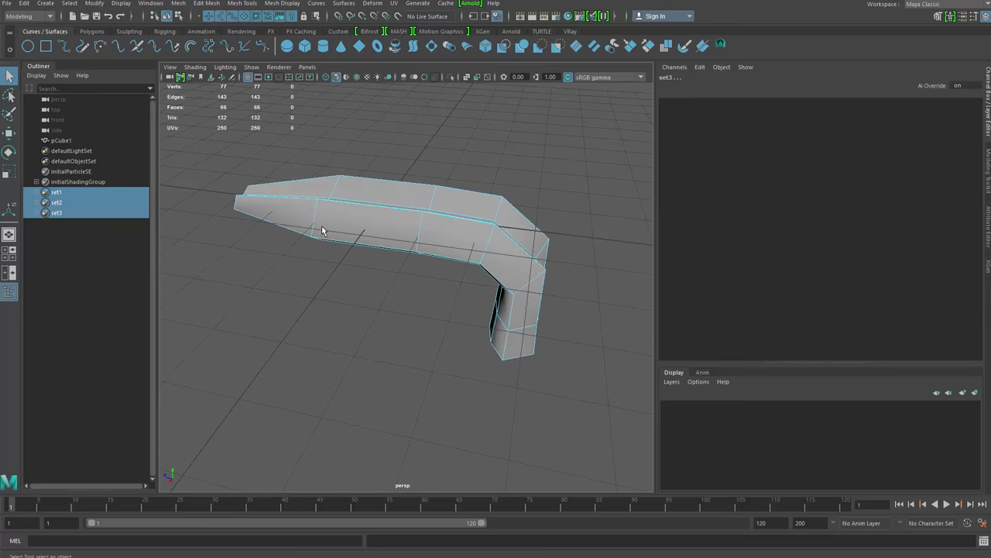
Return the strand mesh to object mode, delete its construction history and leave the mesh selected
{"action": "left_click_drag", "start_coordinate": [327, 289], "coordinate": [329, 317], "text": "alt"}
{"action": "right_click_drag", "start_coordinate": [413, 199], "coordinate": [464, 164]}
{"action": "left_click", "coordinate": [516, 155]}
{"action": "left_click_drag", "start_coordinate": [516, 155], "coordinate": [330, 323]}
{"action": "mouse_move", "coordinate": [330, 324]}
{"action": "left_mouse_down", "text": "alt"}
{"action": "mouse_move", "coordinate": [331, 283]}
{"action": "mouse_move", "coordinate": [460, 286]}
{"action": "mouse_move", "coordinate": [343, 256]}
{"action": "mouse_move", "coordinate": [379, 261]}
{"action": "mouse_move", "coordinate": [354, 281]}
{"action": "mouse_move", "coordinate": [348, 233]}
{"action": "mouse_move", "coordinate": [394, 256]}
{"action": "mouse_move", "coordinate": [305, 251]}
{"action": "mouse_move", "coordinate": [380, 244]}
{"action": "mouse_move", "coordinate": [385, 261]}
{"action": "mouse_move", "coordinate": [316, 282]}
{"action": "mouse_move", "coordinate": [416, 267]}
{"action": "left_mouse_up", "text": "alt"}
{"action": "left_click", "coordinate": [319, 281]}
{"action": "left_click", "coordinate": [367, 197]}
{"action": "left_click", "coordinate": [416, 268]}
{"action": "left_click", "coordinate": [411, 246]}
{"action": "key", "text": "w"}
{"action": "left_click_drag", "start_coordinate": [406, 310], "coordinate": [346, 266], "text": "alt"}
Export the selected strand as an OBJ, overwriting Hair_BrushBase.obj in the Downloads folder
{"action": "left_click", "coordinate": [7, 4]}
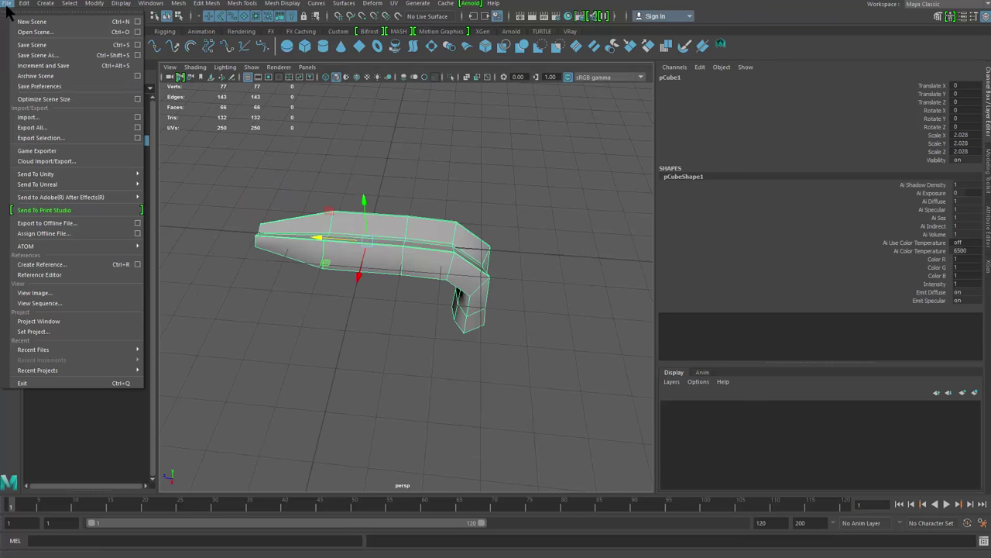
{"action": "left_click", "coordinate": [65, 134]}
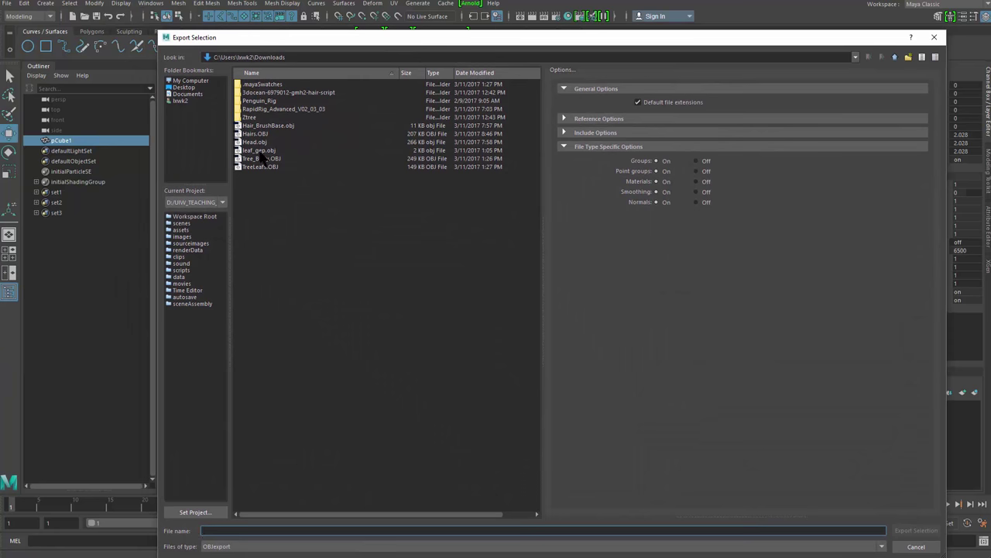
{"action": "left_click", "coordinate": [271, 126]}
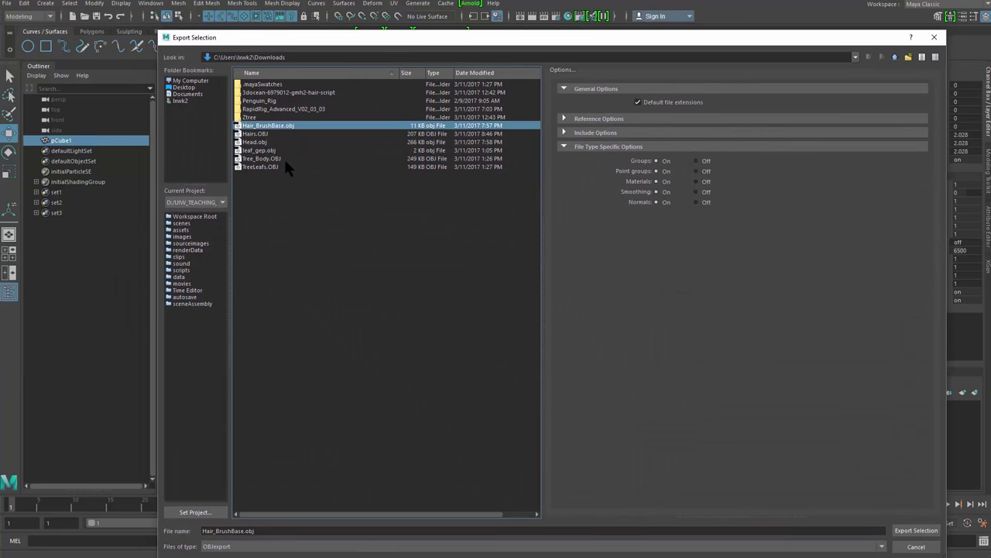
{"action": "left_click", "coordinate": [916, 531]}
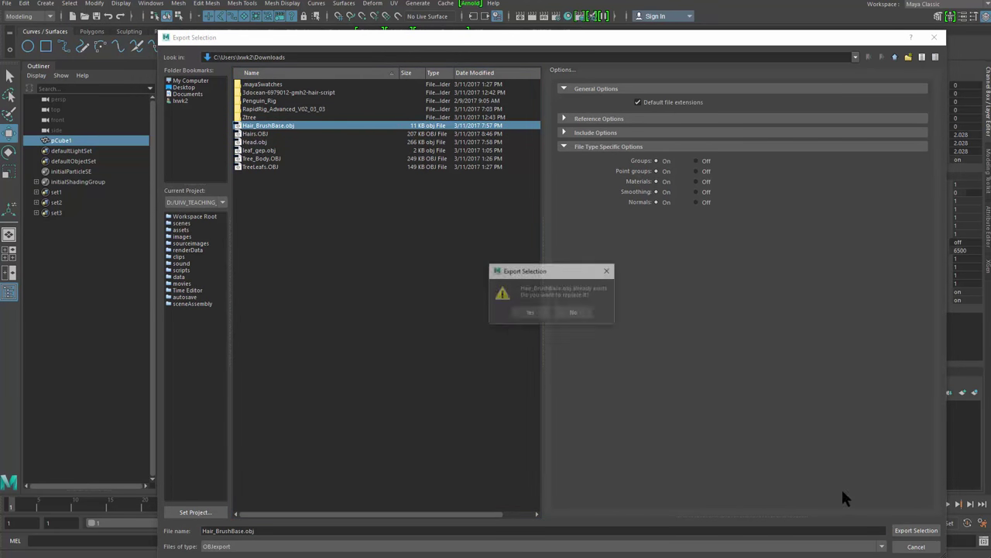
{"action": "left_click", "coordinate": [530, 312]}
Create a polygon plane at the grid's centre
{"action": "left_click", "coordinate": [472, 249]}
{"action": "left_click_drag", "start_coordinate": [393, 306], "coordinate": [333, 325], "text": "alt"}
{"action": "left_click_drag", "start_coordinate": [337, 274], "coordinate": [449, 150]}
{"action": "left_click", "coordinate": [433, 267]}
{"action": "left_click_drag", "start_coordinate": [434, 267], "coordinate": [408, 261], "text": "alt"}
{"action": "right_click", "coordinate": [404, 228], "text": "shift"}
{"action": "right_click_drag", "start_coordinate": [404, 227], "coordinate": [353, 214], "text": "shift"}
{"action": "left_click_drag", "start_coordinate": [347, 244], "coordinate": [374, 276], "text": "alt"}
{"action": "right_click_drag", "start_coordinate": [374, 276], "coordinate": [467, 290], "text": "alt"}
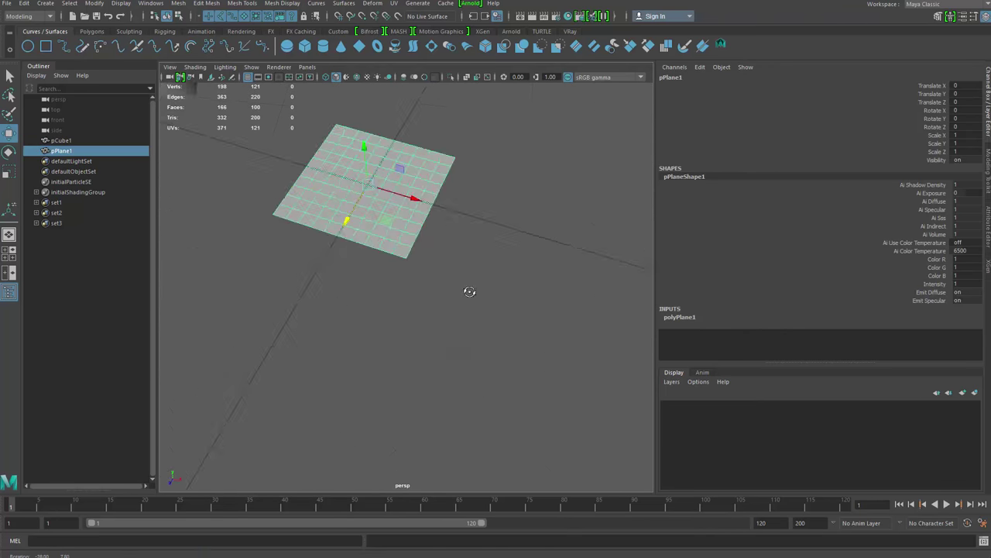
{"action": "left_click_drag", "start_coordinate": [467, 290], "coordinate": [480, 299], "text": "alt"}
{"action": "middle_click_drag", "start_coordinate": [403, 240], "coordinate": [467, 279], "text": "alt"}
{"action": "key", "text": "q"}
{"action": "right_click_drag", "start_coordinate": [496, 271], "coordinate": [507, 240]}
{"action": "left_click_drag", "start_coordinate": [540, 247], "coordinate": [520, 253], "text": "alt"}
{"action": "middle_click_drag", "start_coordinate": [520, 252], "coordinate": [494, 235], "text": "alt"}
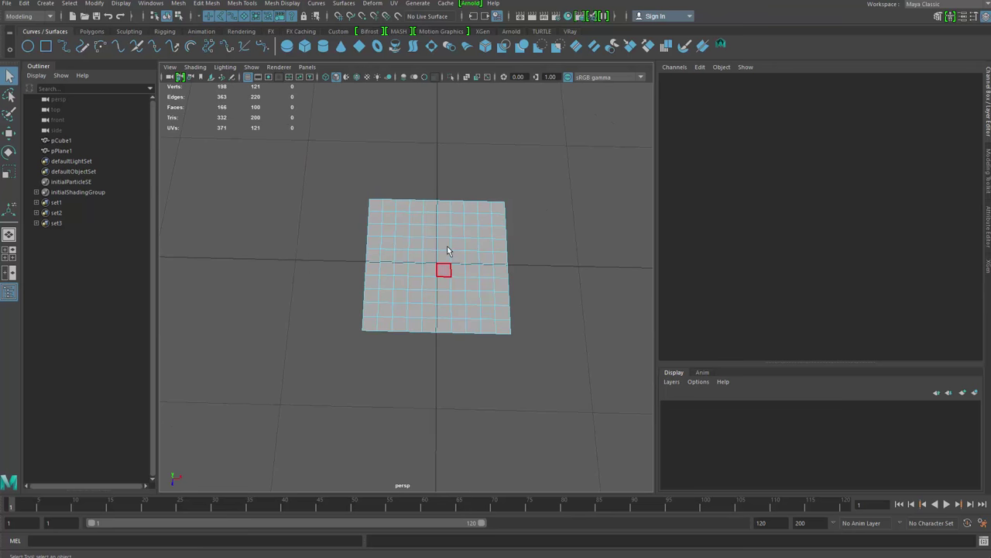
{"action": "left_click_drag", "start_coordinate": [582, 384], "coordinate": [545, 463]}
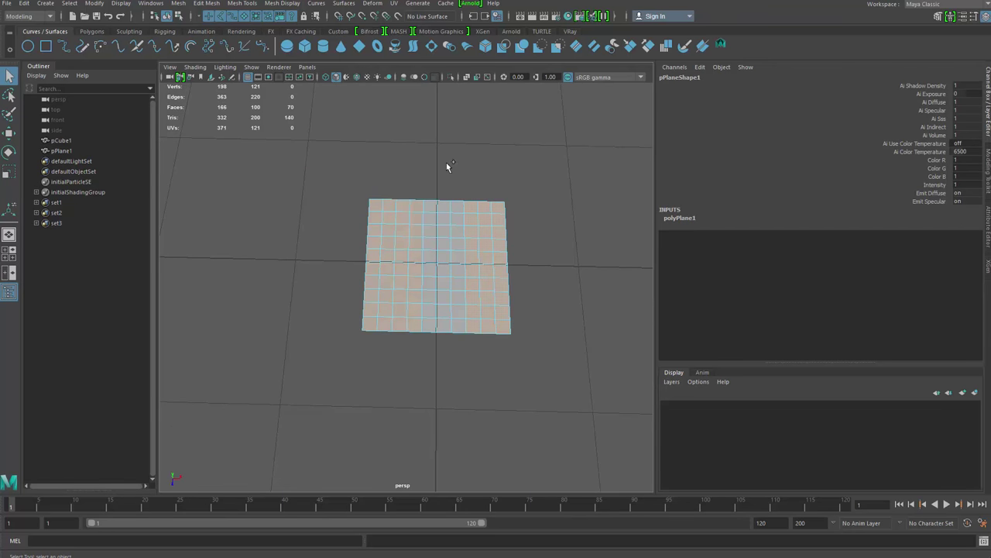
{"action": "left_click_drag", "start_coordinate": [531, 154], "coordinate": [457, 382], "text": "ctrl+shift"}
{"action": "right_click_drag", "start_coordinate": [444, 296], "coordinate": [492, 252]}
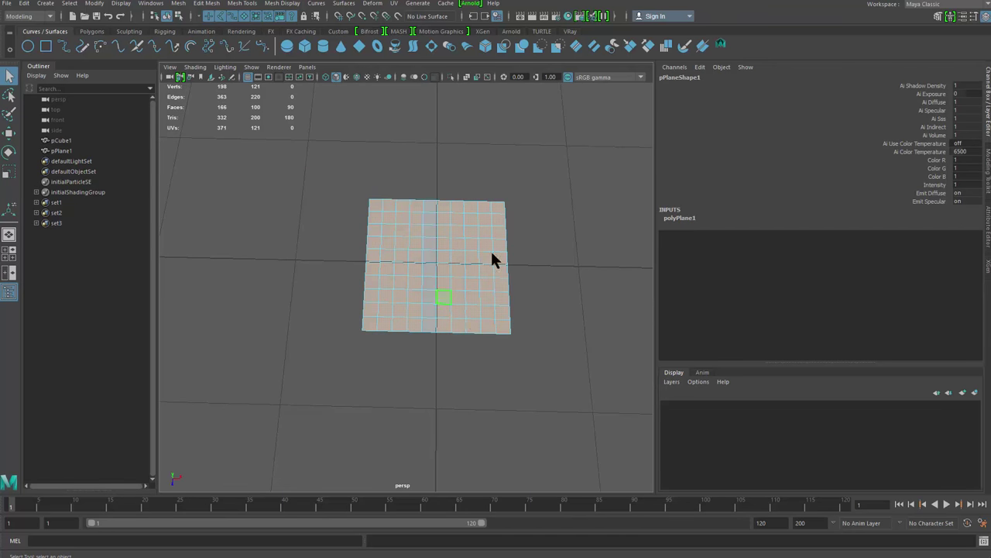
Set the plane's width and height subdivisions to 3
{"action": "double_click", "coordinate": [680, 317]}
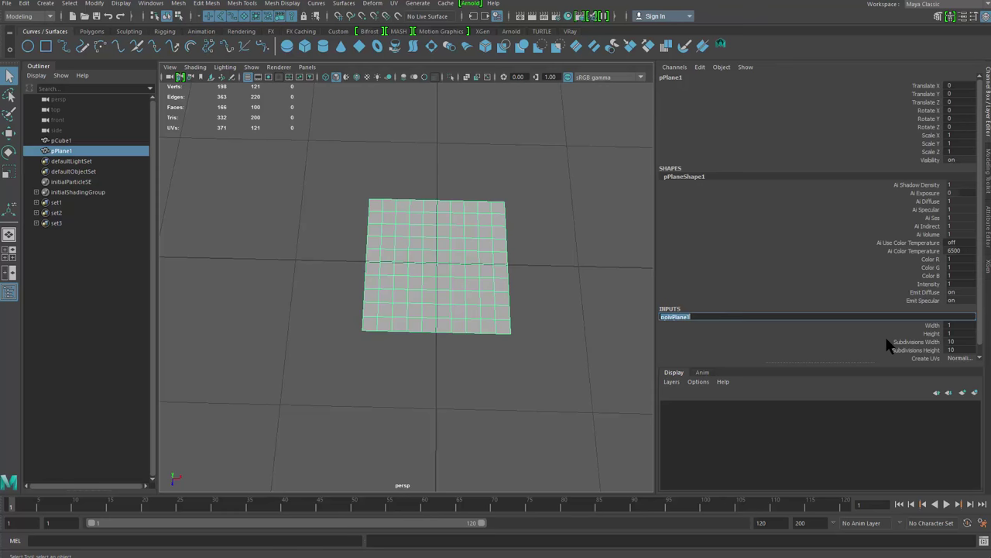
{"action": "left_click_drag", "start_coordinate": [929, 342], "coordinate": [953, 351]}
{"action": "type", "text": "3"}
{"action": "key", "text": "Return"}
Delete the plane's two outer columns of faces and clear its construction history
{"action": "middle_click_drag", "start_coordinate": [501, 387], "coordinate": [473, 358], "text": "alt"}
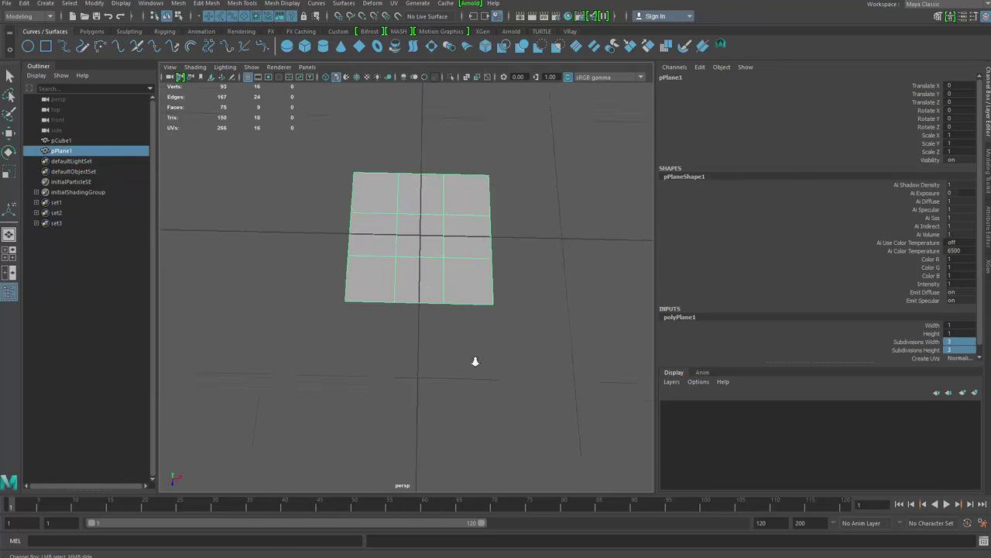
{"action": "left_click_drag", "start_coordinate": [473, 358], "coordinate": [450, 319], "text": "alt"}
{"action": "right_click_drag", "start_coordinate": [507, 346], "coordinate": [508, 391]}
{"action": "left_click_drag", "start_coordinate": [482, 162], "coordinate": [551, 408]}
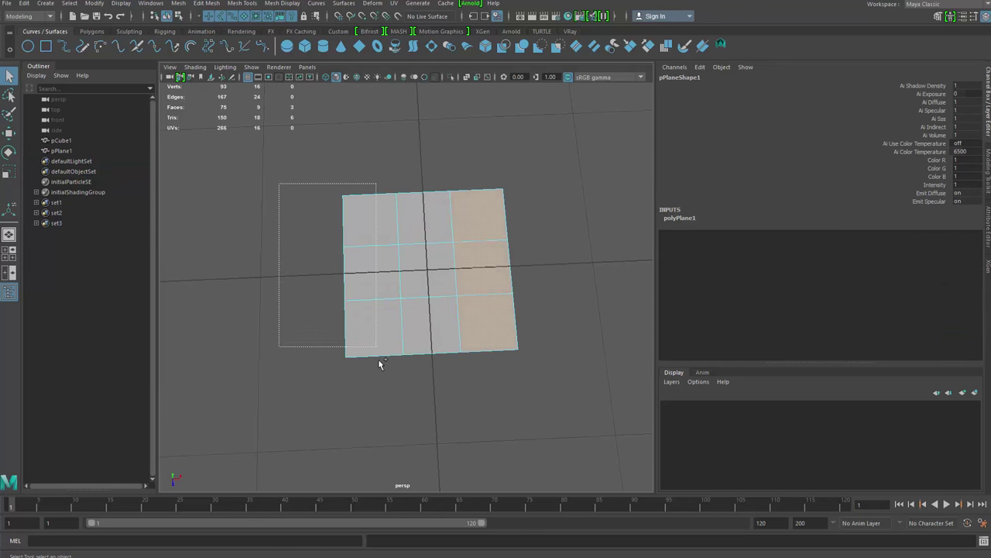
{"action": "key", "text": "Delete"}
{"action": "right_click_drag", "start_coordinate": [454, 305], "coordinate": [537, 206]}
{"action": "left_click_drag", "start_coordinate": [536, 206], "coordinate": [356, 421]}
{"action": "key", "text": "alt+shift+d"}
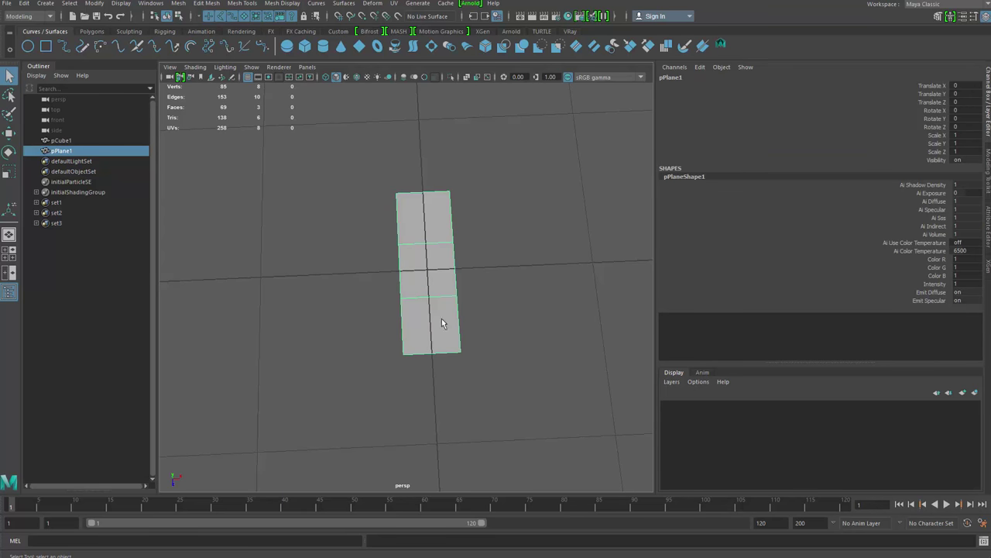
Scale the vertices at one short end of the strip inward to taper it slightly
{"action": "right_click_drag", "start_coordinate": [442, 322], "coordinate": [364, 321]}
{"action": "left_click_drag", "start_coordinate": [364, 322], "coordinate": [552, 410]}
{"action": "key", "text": "r"}
{"action": "left_click_drag", "start_coordinate": [479, 353], "coordinate": [455, 355]}
{"action": "key", "text": "q"}
Insert a lengthwise edge loop along the middle of the strip
{"action": "right_click_drag", "start_coordinate": [428, 325], "coordinate": [403, 267]}
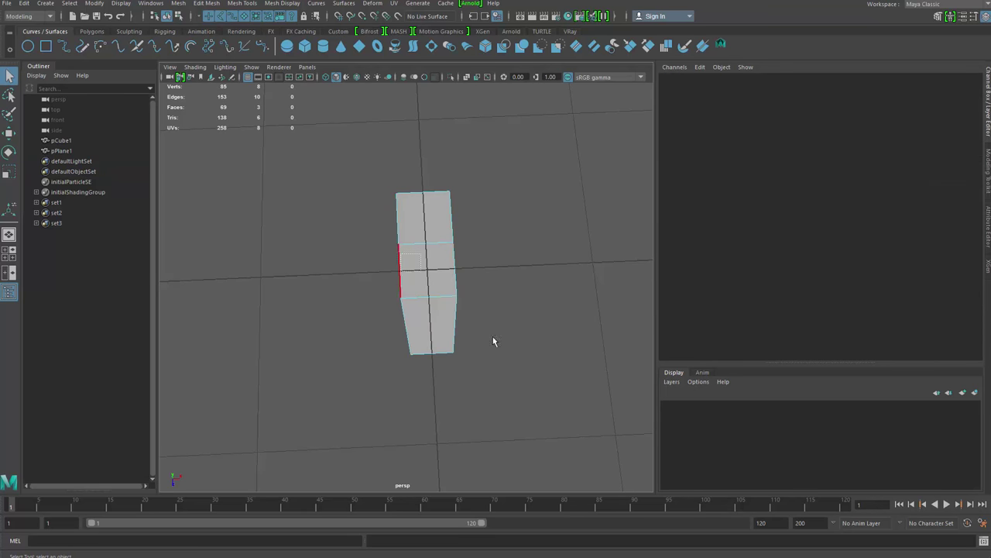
{"action": "left_click_drag", "start_coordinate": [493, 340], "coordinate": [364, 270]}
{"action": "right_click", "coordinate": [540, 184], "text": "ctrl"}
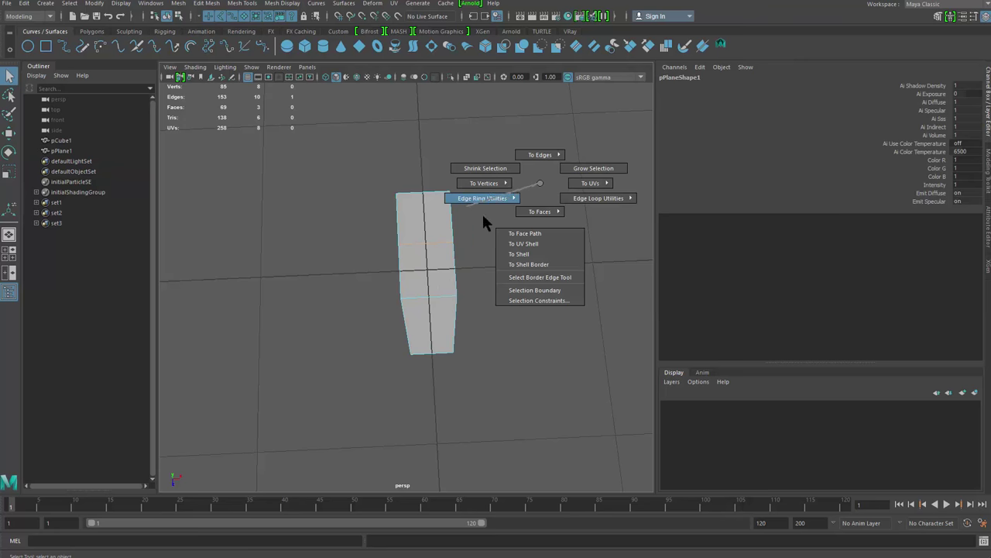
{"action": "right_click_drag", "start_coordinate": [483, 215], "coordinate": [544, 219], "text": "ctrl"}
{"action": "left_click_drag", "start_coordinate": [432, 308], "coordinate": [405, 176], "text": "alt"}
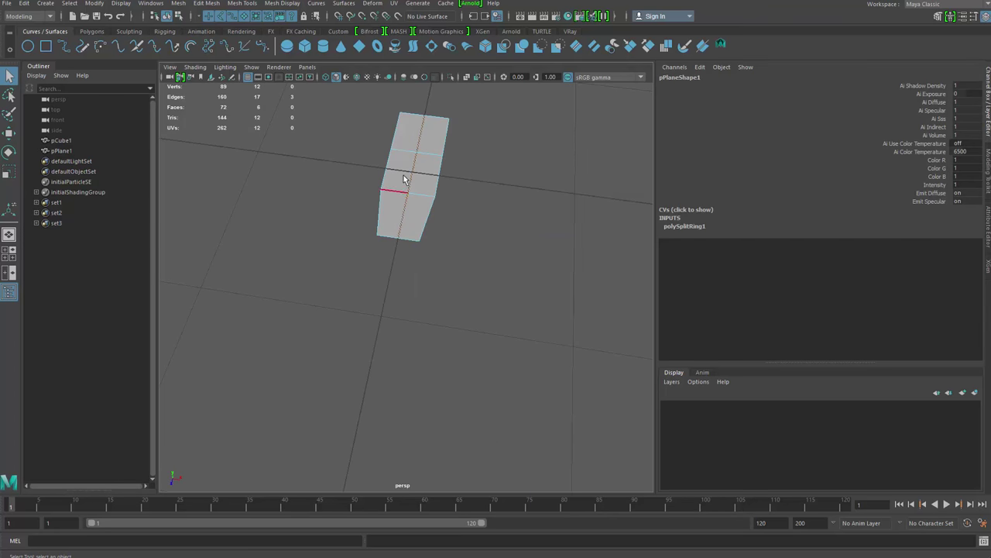
Raise the central lengthwise edge loop slightly to give the strip a ridge
{"action": "key", "text": "w"}
{"action": "key", "text": "f"}
{"action": "mouse_move", "coordinate": [408, 226]}
{"action": "left_mouse_down", "text": "alt"}
{"action": "mouse_move", "coordinate": [388, 271]}
{"action": "mouse_move", "coordinate": [405, 230]}
{"action": "left_mouse_up", "text": "alt"}
{"action": "left_click", "coordinate": [404, 232]}
{"action": "key", "text": "ctrl+z"}
{"action": "left_click_drag", "start_coordinate": [396, 266], "coordinate": [379, 296], "text": "alt"}
{"action": "middle_click_drag", "start_coordinate": [379, 297], "coordinate": [430, 271], "text": "alt"}
Adjust the height of the narrow end's vertices and move that end outward
{"action": "key", "text": "q"}
{"action": "right_click_drag", "start_coordinate": [426, 271], "coordinate": [361, 272]}
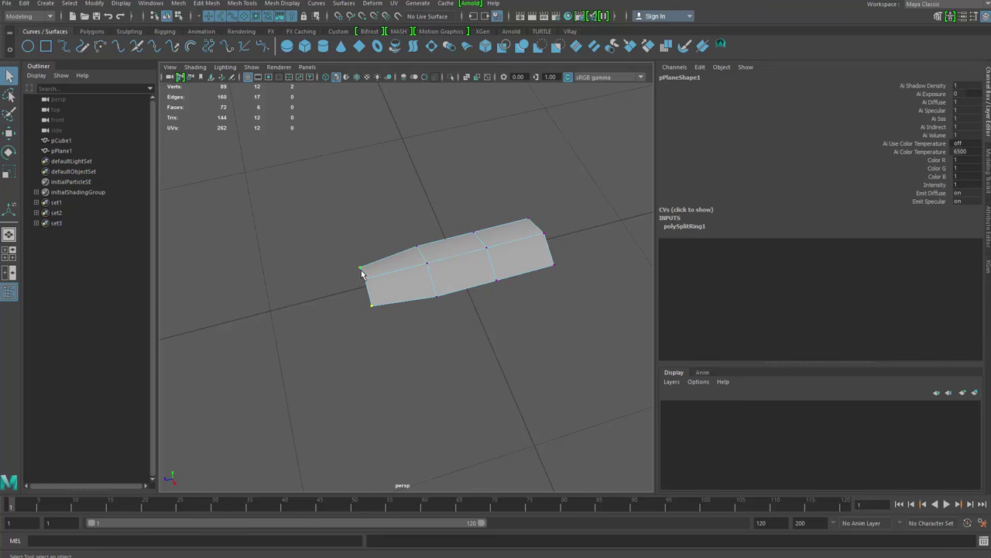
{"action": "key", "text": "w"}
{"action": "left_click_drag", "start_coordinate": [361, 271], "coordinate": [389, 325]}
{"action": "mouse_move", "coordinate": [330, 307]}
{"action": "left_mouse_down"}
{"action": "mouse_move", "coordinate": [311, 314]}
{"action": "mouse_move", "coordinate": [331, 325]}
{"action": "left_mouse_up"}
{"action": "key", "text": "q"}
{"action": "left_click_drag", "start_coordinate": [327, 226], "coordinate": [392, 343]}
{"action": "key", "text": "w"}
{"action": "left_click_drag", "start_coordinate": [318, 285], "coordinate": [306, 285]}
{"action": "middle_click_drag", "start_coordinate": [348, 329], "coordinate": [296, 327], "text": "alt"}
Extrude the edges at the strip's wide end outward and downward to start a bend
{"action": "left_click_drag", "start_coordinate": [488, 230], "coordinate": [567, 338]}
{"action": "left_click_drag", "start_coordinate": [547, 296], "coordinate": [508, 294], "text": "alt"}
{"action": "key", "text": "q"}
{"action": "right_click_drag", "start_coordinate": [507, 294], "coordinate": [511, 280]}
{"action": "left_click", "coordinate": [507, 307], "text": "shift"}
{"action": "left_click_drag", "start_coordinate": [551, 297], "coordinate": [480, 266], "text": "alt"}
{"action": "middle_click_drag", "start_coordinate": [480, 265], "coordinate": [440, 253], "text": "alt"}
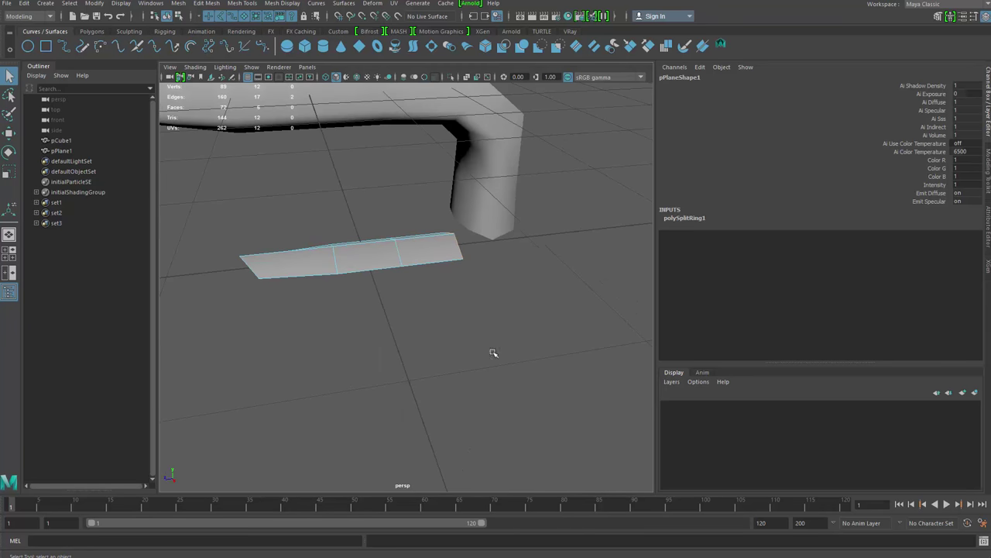
{"action": "key", "text": "ctrl+e"}
{"action": "left_click_drag", "start_coordinate": [493, 354], "coordinate": [468, 323], "text": "alt"}
{"action": "key", "text": "w"}
{"action": "left_click_drag", "start_coordinate": [440, 246], "coordinate": [519, 229]}
Extrude the end edges again at a steeper downward angle and adjust the new segment's position
{"action": "right_click_drag", "start_coordinate": [559, 250], "coordinate": [551, 315], "text": "shift"}
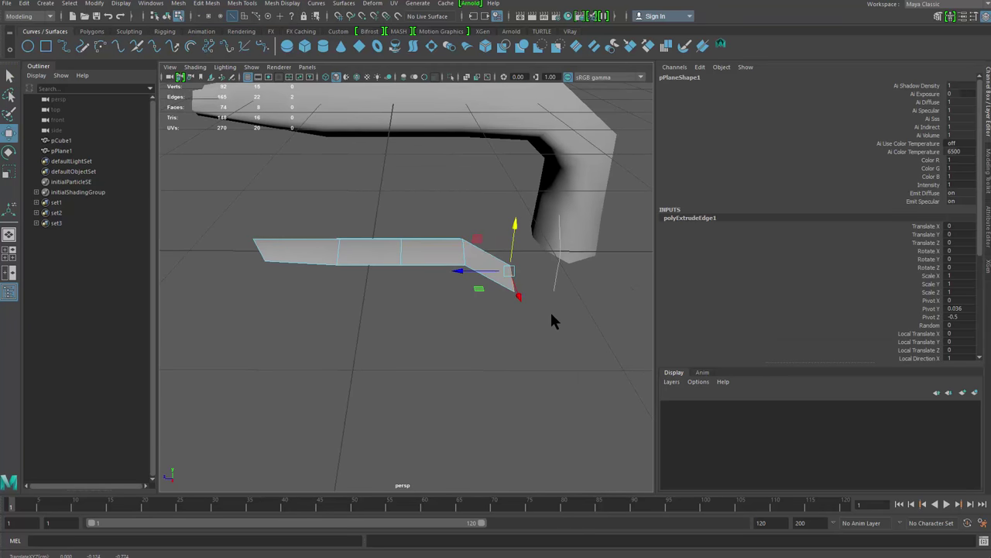
{"action": "key", "text": "w"}
{"action": "left_click_drag", "start_coordinate": [458, 273], "coordinate": [495, 270]}
{"action": "left_click_drag", "start_coordinate": [556, 226], "coordinate": [549, 283]}
{"action": "middle_click_drag", "start_coordinate": [514, 316], "coordinate": [503, 280], "text": "alt"}
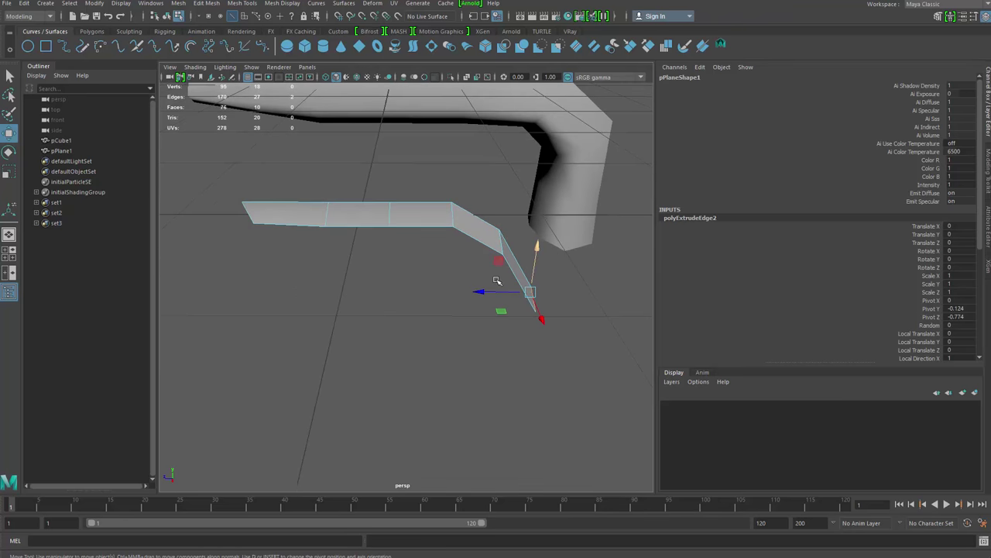
{"action": "left_click_drag", "start_coordinate": [509, 291], "coordinate": [498, 285]}
{"action": "left_click_drag", "start_coordinate": [525, 247], "coordinate": [524, 233]}
Rotate the end row of the bent strip and adjust its vertices to follow the downward curve
{"action": "mouse_move", "coordinate": [514, 288]}
{"action": "left_mouse_down", "text": "alt"}
{"action": "mouse_move", "coordinate": [484, 235]}
{"action": "mouse_move", "coordinate": [506, 304]}
{"action": "mouse_move", "coordinate": [471, 296]}
{"action": "mouse_move", "coordinate": [528, 296]}
{"action": "left_mouse_up", "text": "alt"}
{"action": "key", "text": "r"}
{"action": "left_click_drag", "start_coordinate": [541, 311], "coordinate": [488, 304], "text": "alt"}
{"action": "key", "text": "q"}
{"action": "right_click_drag", "start_coordinate": [487, 295], "coordinate": [467, 290]}
{"action": "left_click_drag", "start_coordinate": [468, 263], "coordinate": [556, 313]}
{"action": "key", "text": "e"}
{"action": "left_click_drag", "start_coordinate": [542, 268], "coordinate": [534, 211], "text": "alt"}
{"action": "key", "text": "w"}
{"action": "key", "text": "q"}
{"action": "left_click", "coordinate": [526, 306]}
{"action": "left_click_drag", "start_coordinate": [529, 307], "coordinate": [500, 302], "text": "alt"}
{"action": "key", "text": "w"}
{"action": "left_click_drag", "start_coordinate": [501, 302], "coordinate": [499, 321], "text": "alt"}
Extrude the two lower end edges downward and shift them slightly inward to continue the curl
{"action": "key", "text": "q"}
{"action": "right_click_drag", "start_coordinate": [501, 323], "coordinate": [501, 300]}
{"action": "left_click", "coordinate": [504, 352]}
{"action": "key", "text": "ctrl+z"}
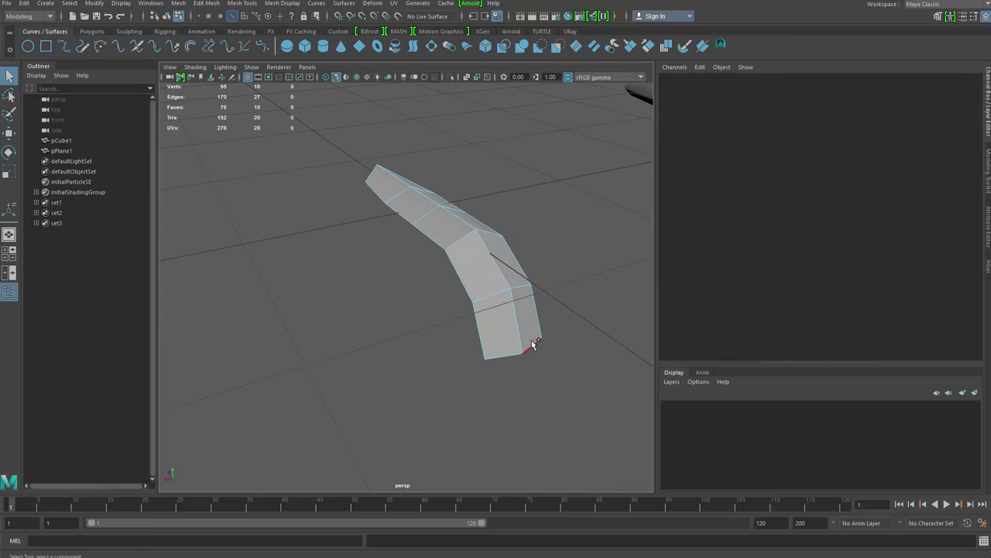
{"action": "left_click", "coordinate": [532, 344]}
{"action": "left_click_drag", "start_coordinate": [534, 345], "coordinate": [553, 290], "text": "alt"}
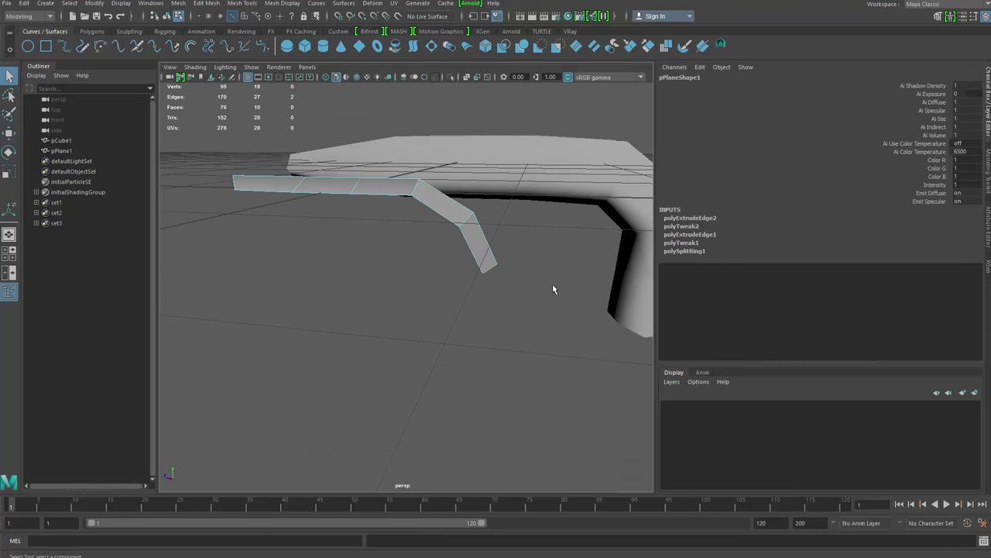
{"action": "key", "text": "ctrl+e"}
{"action": "key", "text": "w"}
{"action": "left_click_drag", "start_coordinate": [561, 255], "coordinate": [507, 334], "text": "alt"}
{"action": "left_click_drag", "start_coordinate": [486, 213], "coordinate": [485, 250]}
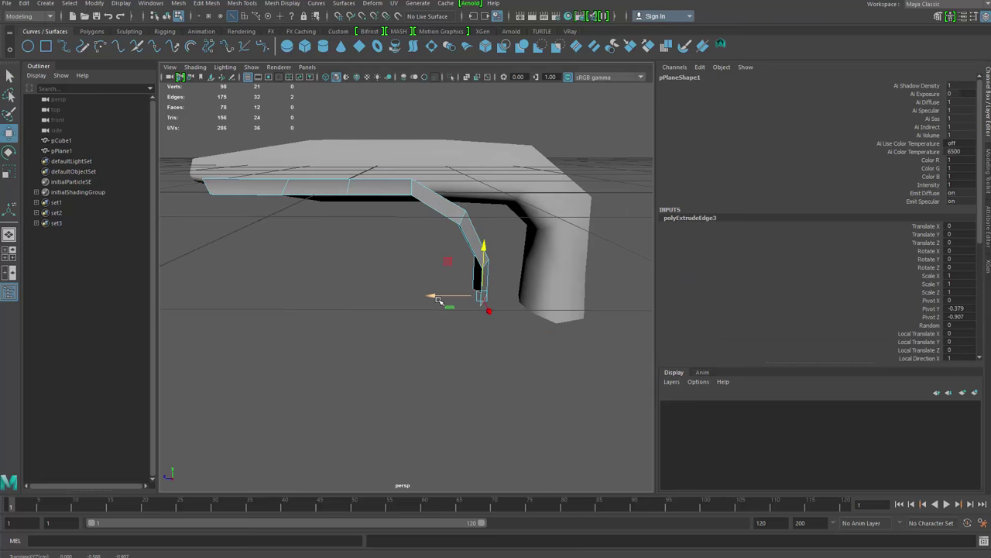
{"action": "left_click_drag", "start_coordinate": [435, 296], "coordinate": [425, 297]}
{"action": "mouse_move", "coordinate": [423, 298]}
{"action": "left_mouse_down", "text": "alt"}
{"action": "mouse_move", "coordinate": [431, 277]}
{"action": "mouse_move", "coordinate": [417, 281]}
{"action": "left_mouse_up", "text": "alt"}
{"action": "key", "text": "q"}
{"action": "left_click", "coordinate": [459, 227]}
{"action": "key", "text": "w"}
{"action": "left_click", "coordinate": [520, 239]}
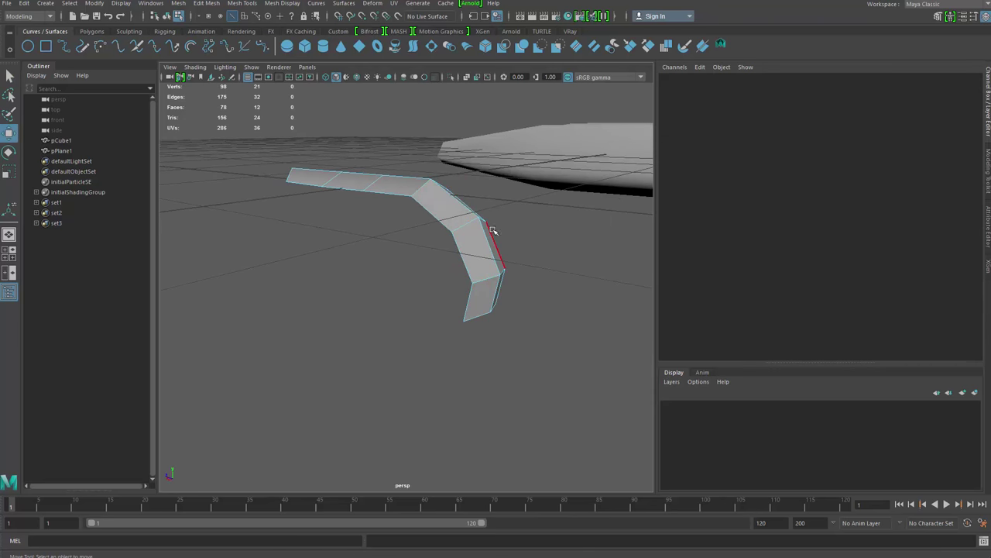
{"action": "left_click_drag", "start_coordinate": [483, 231], "coordinate": [470, 157], "text": "alt"}
{"action": "left_click", "coordinate": [458, 243]}
{"action": "left_click", "coordinate": [485, 235], "text": "shift"}
{"action": "left_click_drag", "start_coordinate": [442, 255], "coordinate": [451, 233], "text": "alt"}
{"action": "key", "text": "q"}
Create separate sets from the curved strip's bent-end faces, middle faces and tip faces, and return to object mode
{"action": "key", "text": "F11"}
{"action": "left_click_drag", "start_coordinate": [515, 183], "coordinate": [389, 336]}
{"action": "left_click_drag", "start_coordinate": [389, 335], "coordinate": [370, 314], "text": "alt"}
{"action": "left_click", "coordinate": [50, 4]}
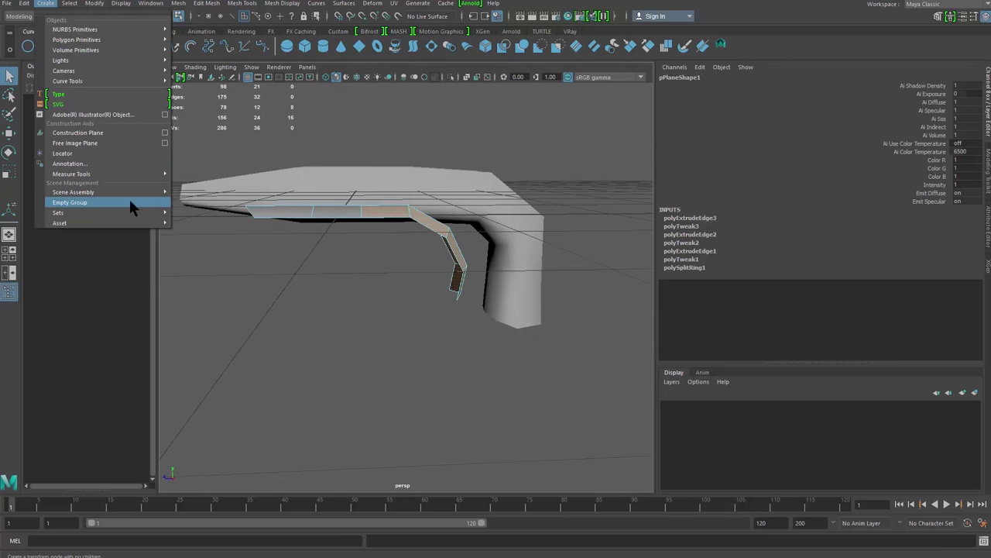
{"action": "mouse_move", "coordinate": [144, 213]}
{"action": "left_click", "coordinate": [204, 220]}
{"action": "left_click_drag", "start_coordinate": [358, 246], "coordinate": [363, 303], "text": "alt"}
{"action": "left_click_drag", "start_coordinate": [341, 168], "coordinate": [323, 279]}
{"action": "key", "text": "g"}
{"action": "left_click_drag", "start_coordinate": [252, 198], "coordinate": [354, 293]}
{"action": "key", "text": "g"}
{"action": "right_click_drag", "start_coordinate": [363, 245], "coordinate": [460, 155]}
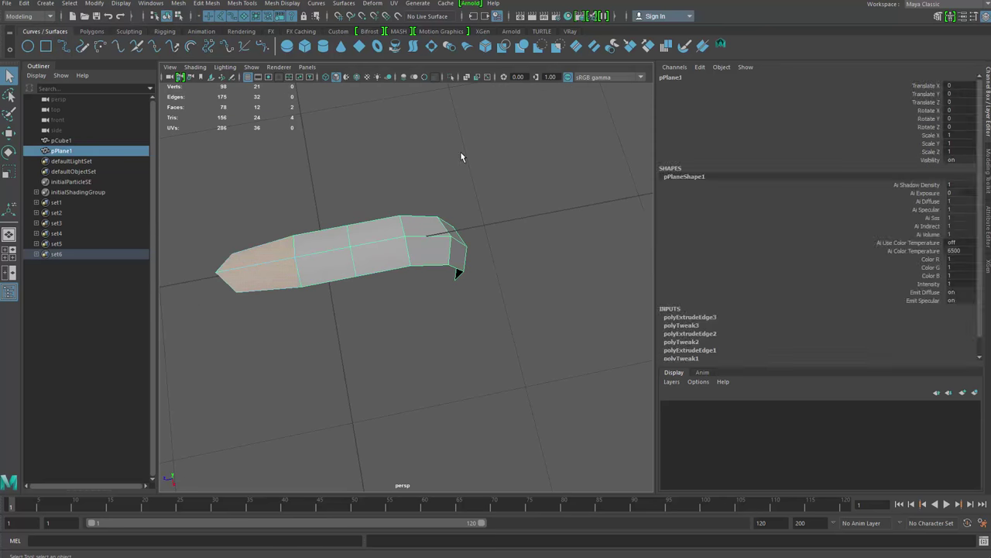
Export the selected curved strip as Hair_Brush_thign_Base.obj in the Downloads folder
{"action": "left_click_drag", "start_coordinate": [413, 292], "coordinate": [341, 265], "text": "alt"}
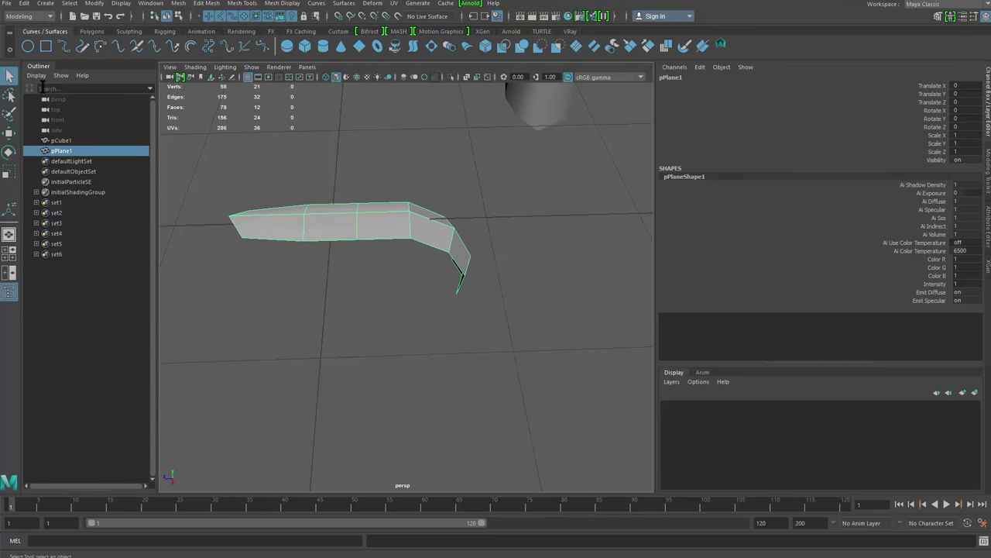
{"action": "left_click", "coordinate": [6, 4]}
{"action": "left_click", "coordinate": [73, 148]}
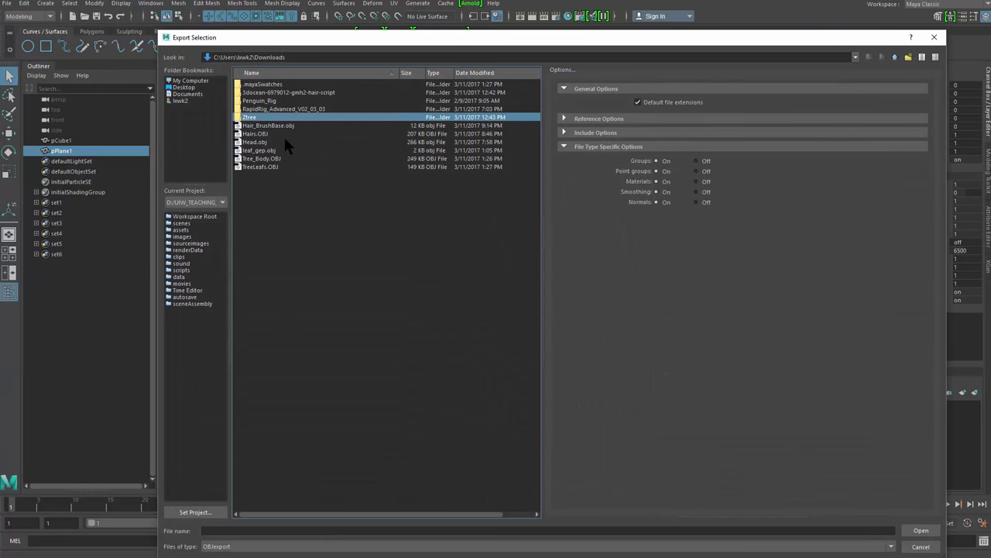
{"action": "left_click", "coordinate": [286, 126]}
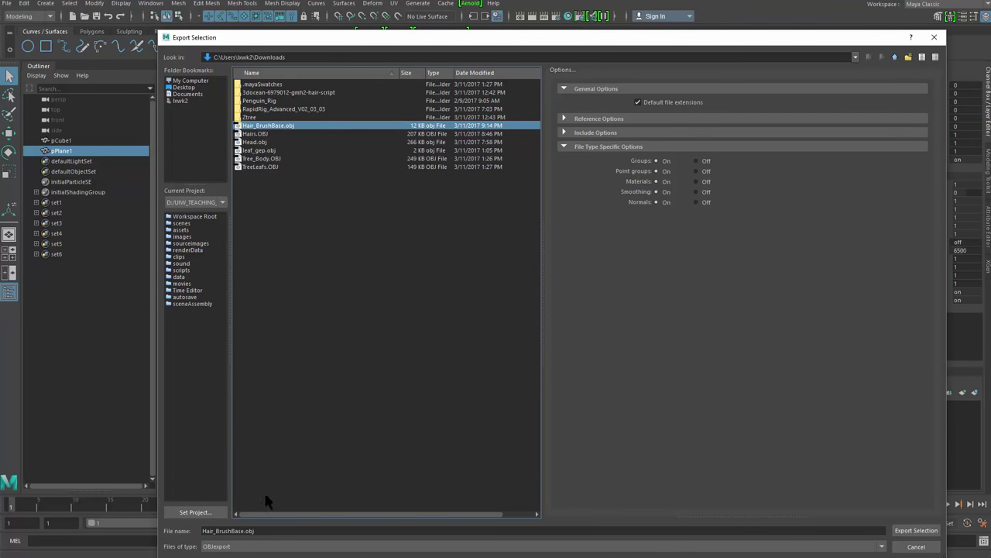
{"action": "left_click", "coordinate": [231, 531]}
{"action": "type", "text": "------"}
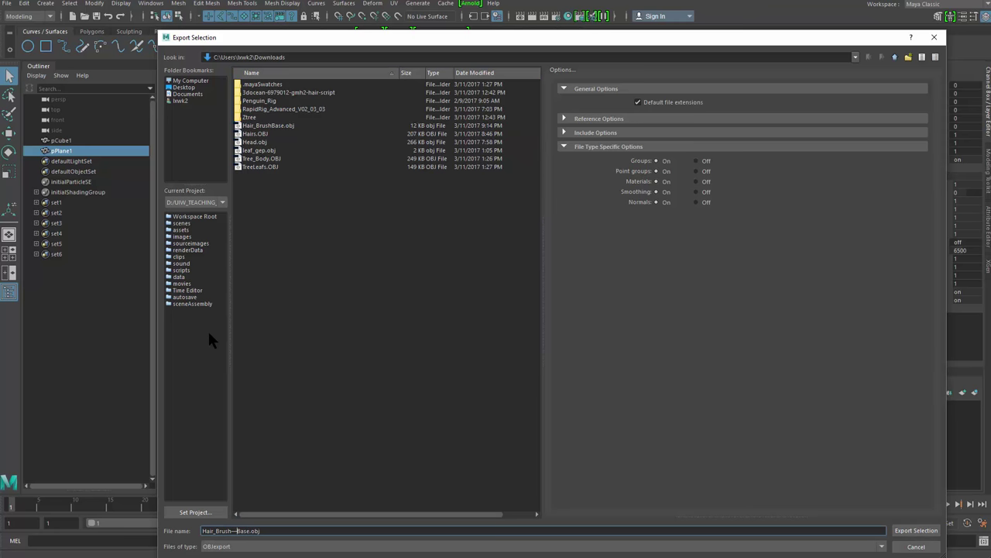
{"action": "key", "text": "BackSpace"}
{"action": "key", "text": "BackSpace"}
{"action": "key", "text": "BackSpace"}
{"action": "type", "text": "_"}
{"action": "key", "text": "Return"}
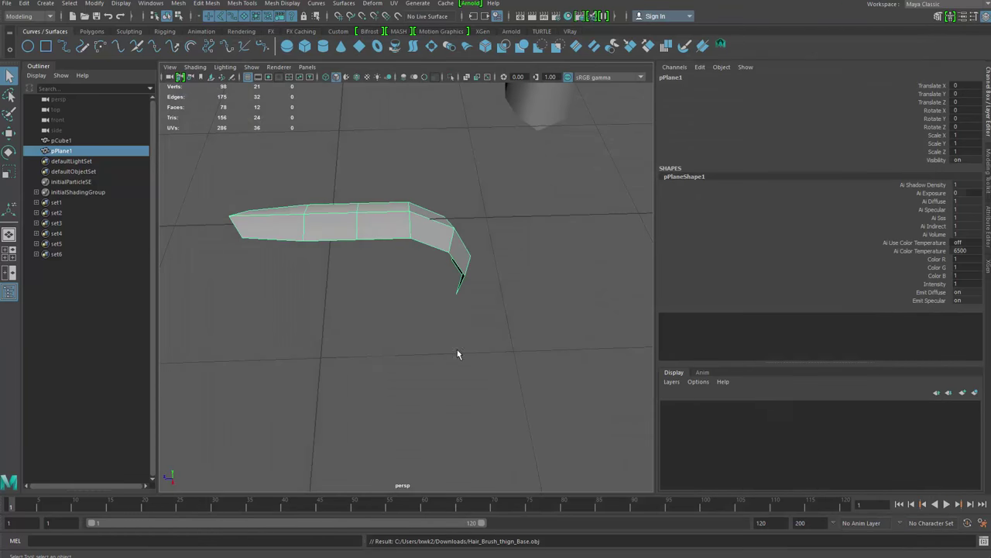
Compare the curved strip with the larger strand and scale the strip up uniformly to about 3.66
{"action": "left_click", "coordinate": [457, 349]}
{"action": "left_click", "coordinate": [454, 304]}
{"action": "left_click_drag", "start_coordinate": [453, 305], "coordinate": [422, 329], "text": "alt"}
{"action": "right_click_drag", "start_coordinate": [422, 330], "coordinate": [343, 312], "text": "alt"}
{"action": "left_click", "coordinate": [343, 312]}
{"action": "left_click_drag", "start_coordinate": [339, 117], "coordinate": [590, 393]}
{"action": "left_click_drag", "start_coordinate": [542, 383], "coordinate": [464, 368], "text": "alt"}
{"action": "right_click_drag", "start_coordinate": [465, 368], "coordinate": [367, 349], "text": "alt"}
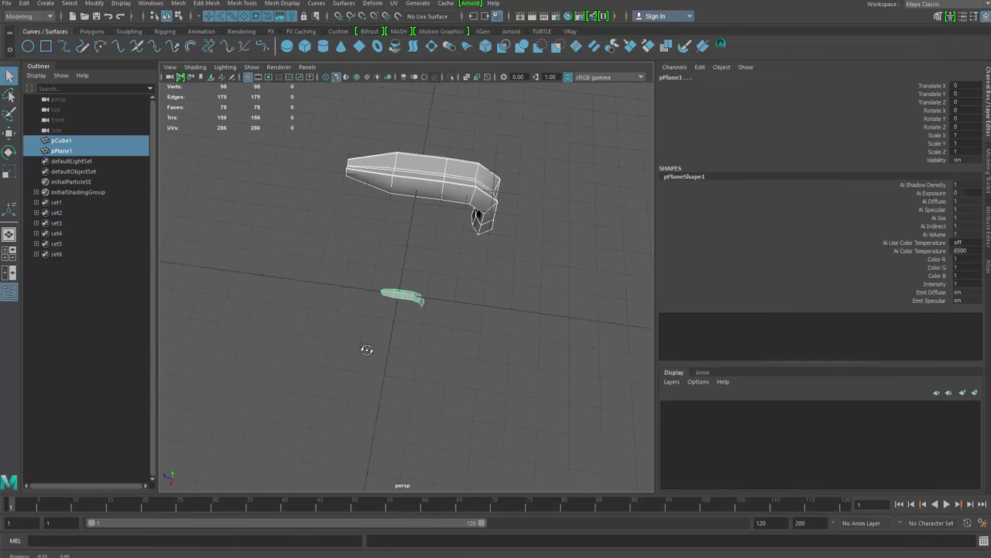
{"action": "key", "text": "r"}
{"action": "left_click", "coordinate": [412, 298]}
{"action": "left_click", "coordinate": [488, 350]}
{"action": "left_click", "coordinate": [412, 298]}
{"action": "left_click", "coordinate": [504, 261]}
{"action": "left_click", "coordinate": [413, 299]}
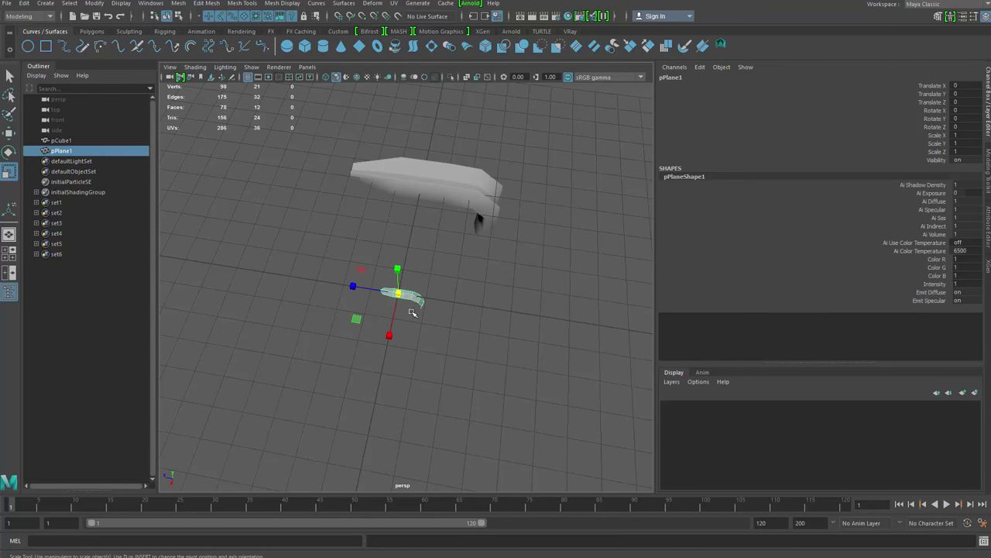
{"action": "left_click_drag", "start_coordinate": [398, 293], "coordinate": [481, 312]}
Export the enlarged strip again, replacing the existing Hair_Brush_thign_Base.obj
{"action": "left_click", "coordinate": [6, 4]}
{"action": "left_click", "coordinate": [39, 129]}
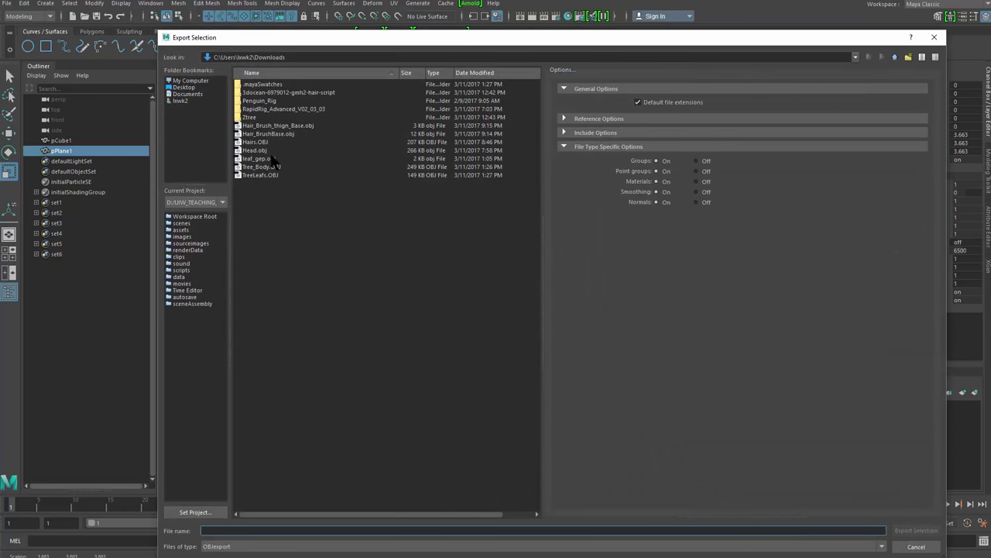
{"action": "double_click", "coordinate": [303, 126]}
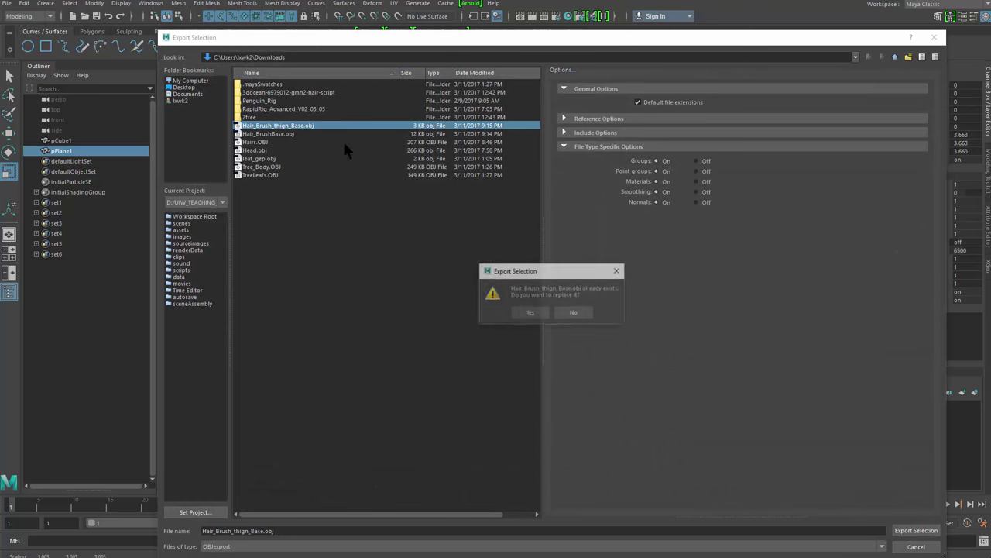
{"action": "left_click", "coordinate": [531, 313]}
{"action": "left_click", "coordinate": [530, 361]}
{"action": "left_click_drag", "start_coordinate": [402, 360], "coordinate": [459, 309], "text": "alt"}
{"action": "scroll", "coordinate": [449, 302], "scroll_direction": "down", "scroll_amount": 2}
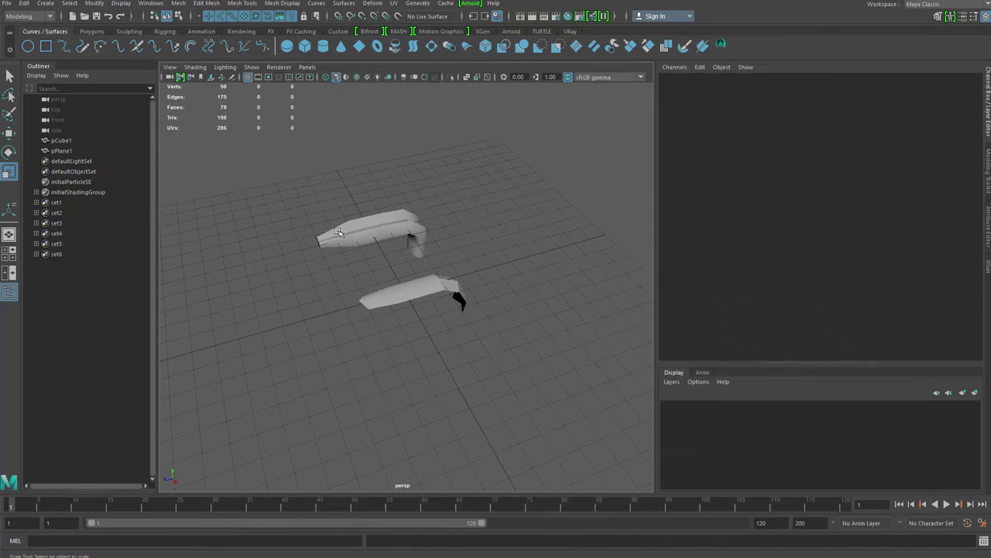
{"action": "left_click_drag", "start_coordinate": [340, 233], "coordinate": [536, 372]}
{"action": "left_click_drag", "start_coordinate": [536, 374], "coordinate": [326, 251], "text": "alt"}
{"action": "left_click", "coordinate": [449, 379]}
{"action": "left_click_drag", "start_coordinate": [329, 231], "coordinate": [509, 393]}
{"action": "left_click", "coordinate": [511, 394]}
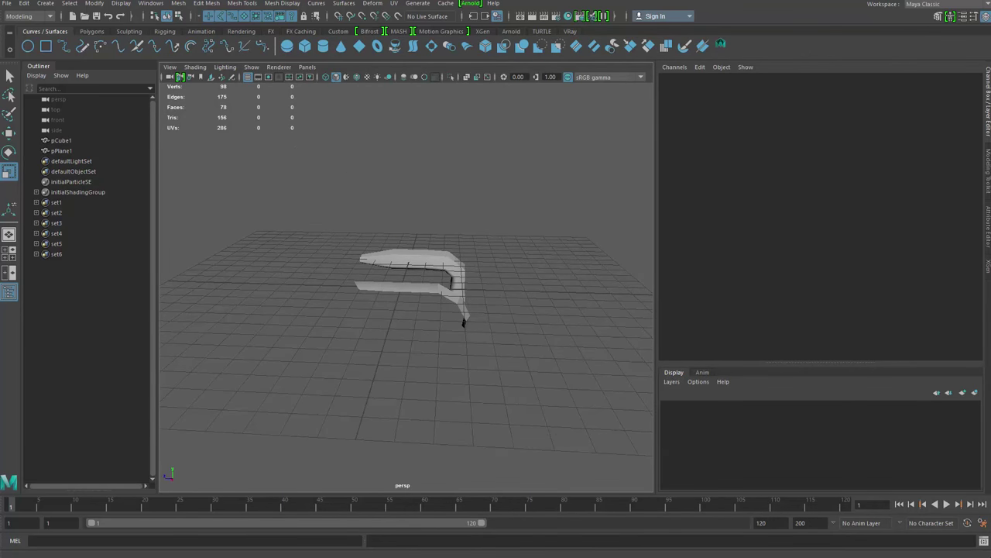
Switch to ZBrush and delete the hair subtool, leaving only the head
{"action": "key", "text": "alt+Tab"}
{"action": "left_click_drag", "start_coordinate": [697, 265], "coordinate": [616, 289]}
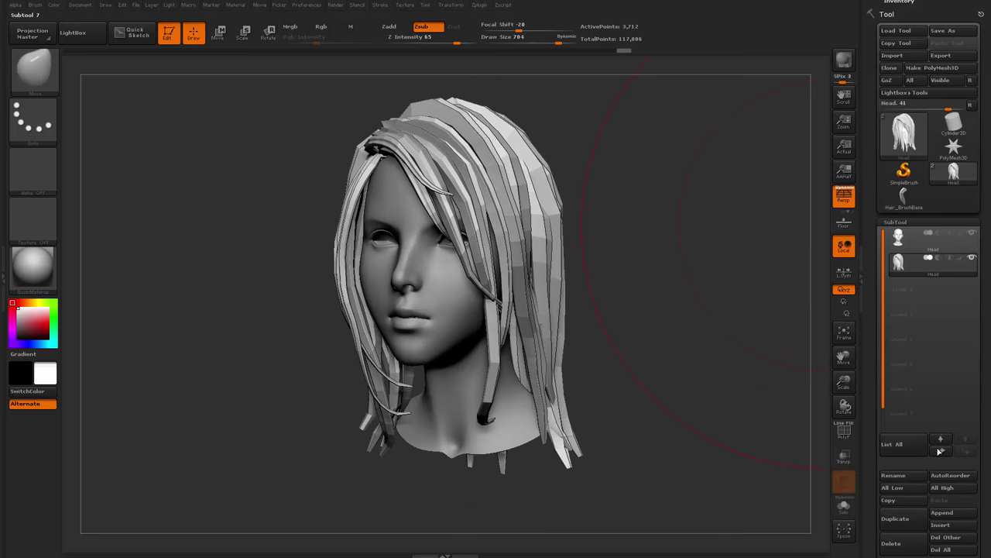
{"action": "left_click", "coordinate": [892, 545]}
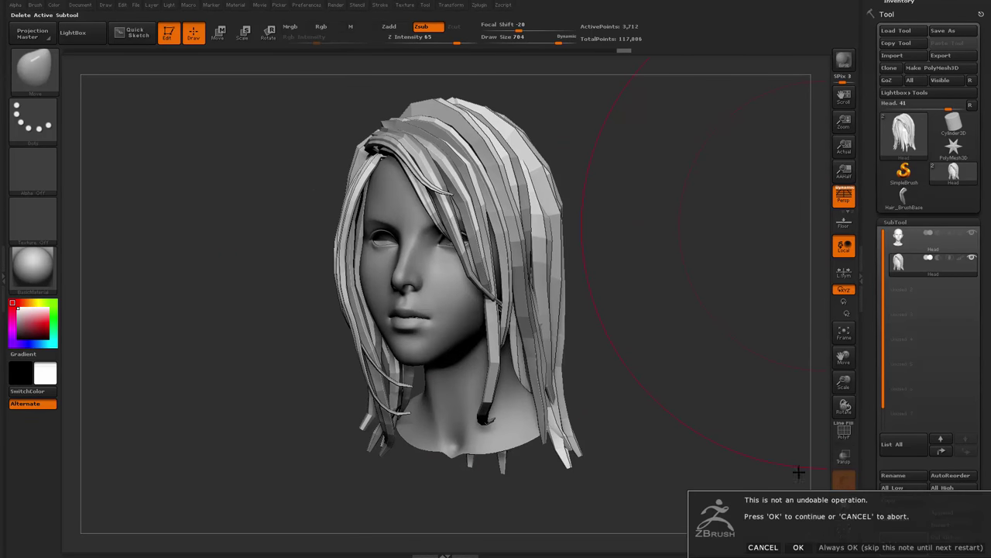
{"action": "left_click", "coordinate": [803, 546]}
{"action": "left_click_drag", "start_coordinate": [690, 405], "coordinate": [700, 376], "text": "alt"}
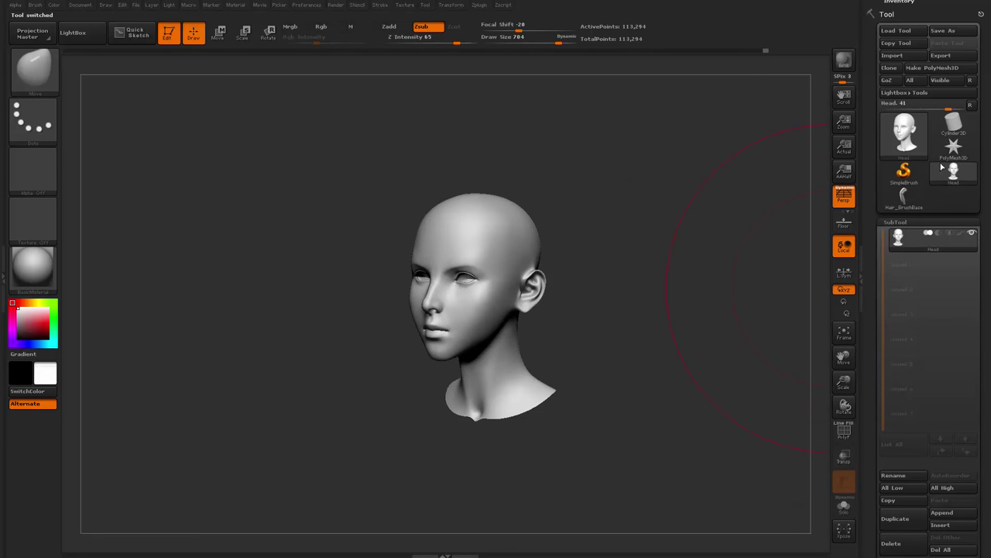
Switch to the Cylinder3D tool and import Hair_Brush_thign_Base.obj from the Downloads folder
{"action": "left_click", "coordinate": [956, 133]}
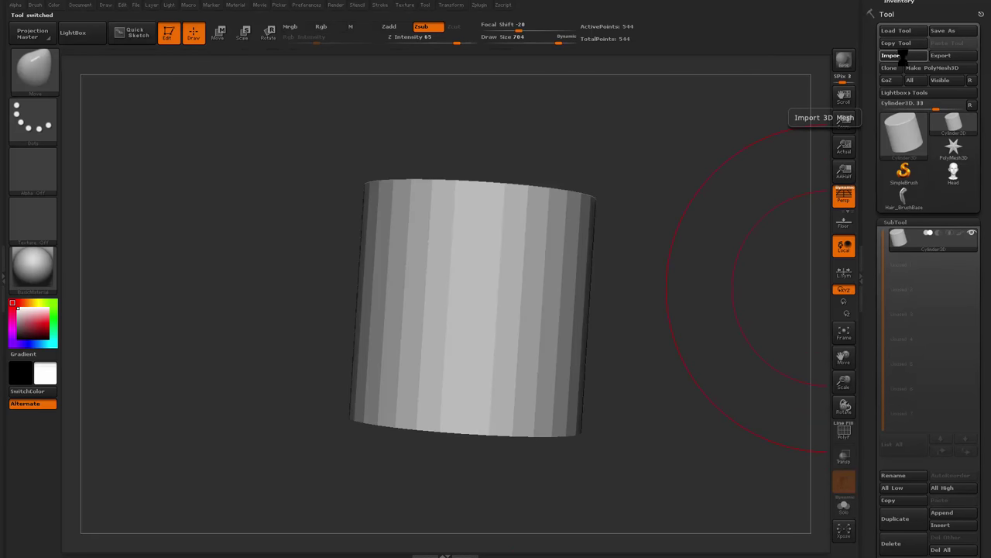
{"action": "left_click", "coordinate": [902, 56]}
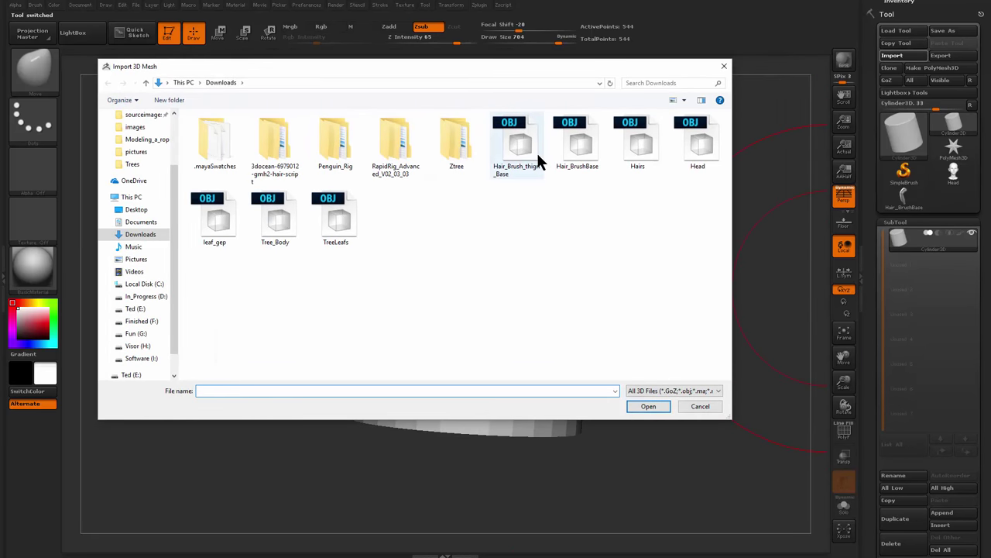
{"action": "double_click", "coordinate": [522, 145]}
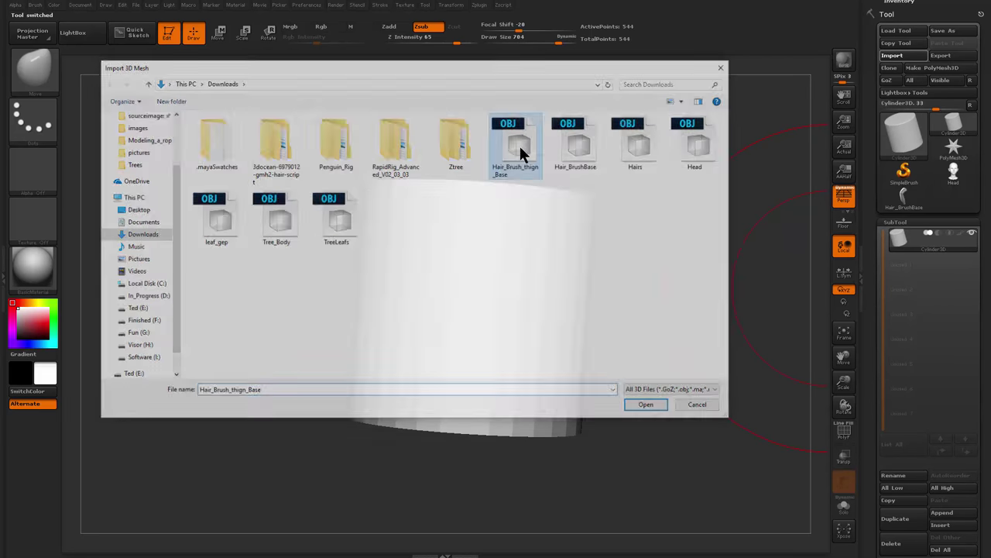
{"action": "left_click_drag", "start_coordinate": [623, 348], "coordinate": [616, 317]}
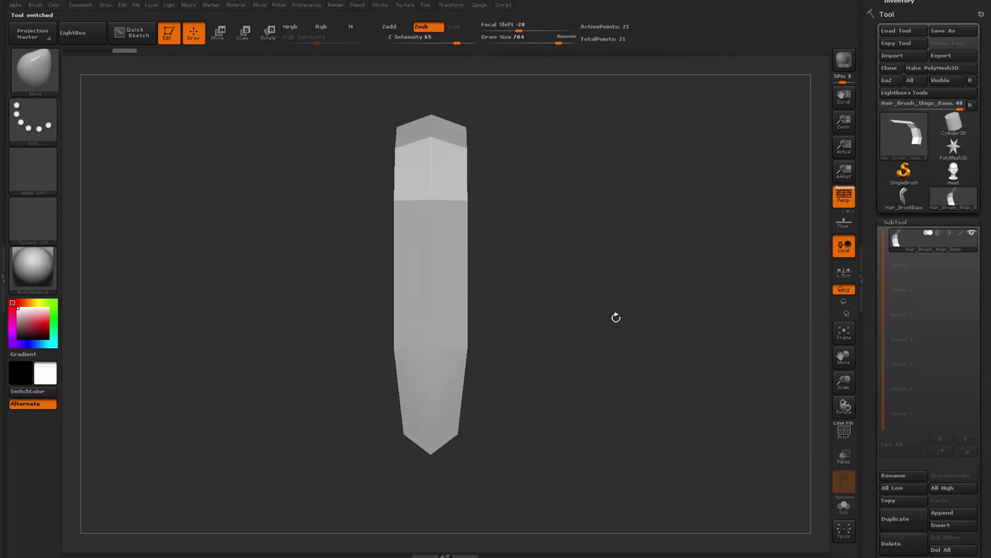
Create a new InsertMesh brush from the imported strand mesh
{"action": "left_click", "coordinate": [37, 5]}
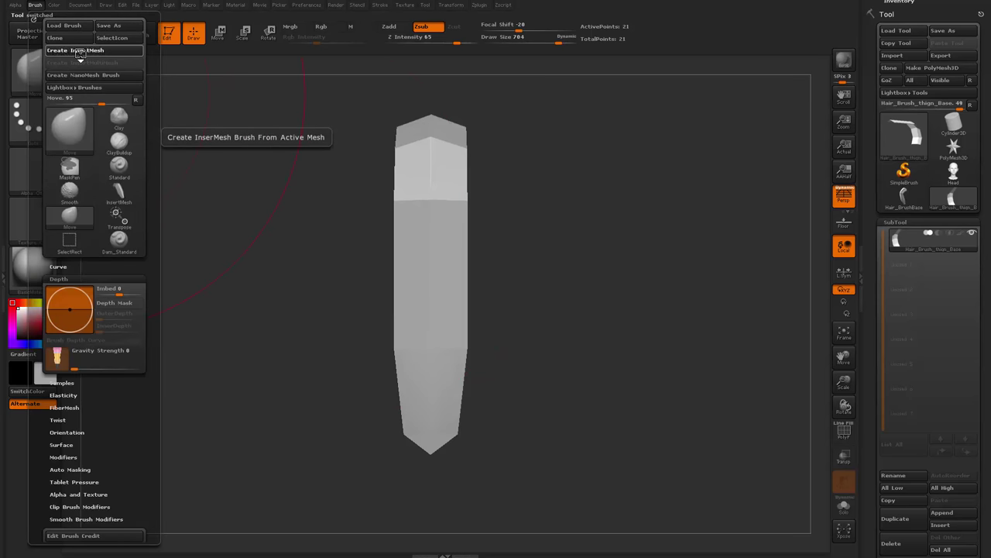
{"action": "left_click", "coordinate": [75, 50]}
{"action": "left_click", "coordinate": [436, 173]}
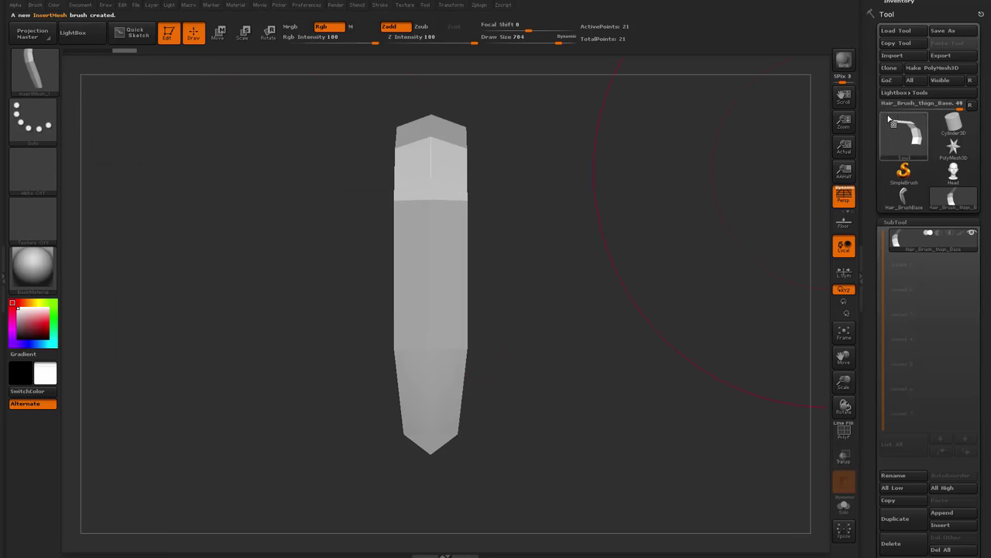
Enable Curve Mode for the new InsertMesh brush and reduce its draw size to about 190
{"action": "left_click_drag", "start_coordinate": [871, 134], "coordinate": [871, 265]}
{"action": "left_click_drag", "start_coordinate": [867, 44], "coordinate": [863, 198]}
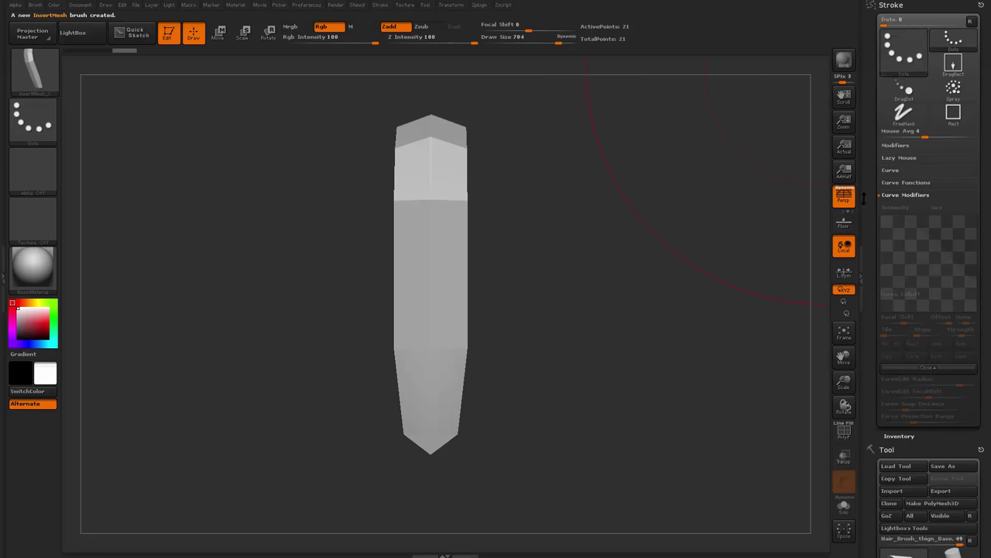
{"action": "left_click", "coordinate": [384, 6]}
{"action": "left_click", "coordinate": [897, 169]}
{"action": "left_click", "coordinate": [907, 184]}
{"action": "key", "text": "space"}
{"action": "left_click_drag", "start_coordinate": [418, 207], "coordinate": [393, 209]}
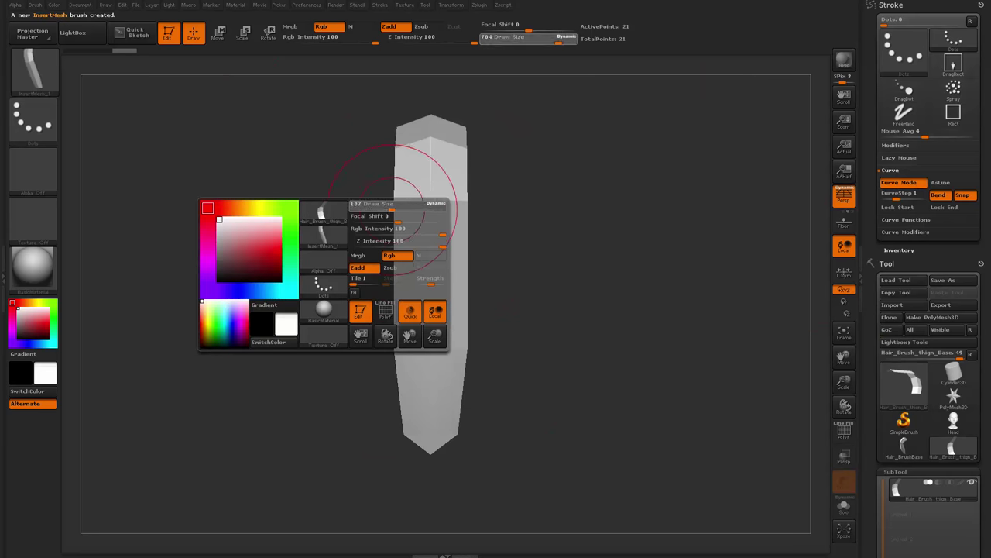
Draw a test curve stroke down the length of the strand mesh and inspect the inserted segments
{"action": "mouse_move", "coordinate": [431, 160]}
{"action": "left_mouse_down"}
{"action": "mouse_move", "coordinate": [458, 310]}
{"action": "mouse_move", "coordinate": [433, 428]}
{"action": "left_mouse_up"}
{"action": "mouse_move", "coordinate": [558, 305]}
{"action": "left_mouse_down"}
{"action": "mouse_move", "coordinate": [503, 283]}
{"action": "mouse_move", "coordinate": [560, 293]}
{"action": "mouse_move", "coordinate": [538, 293]}
{"action": "mouse_move", "coordinate": [570, 281]}
{"action": "left_mouse_up"}
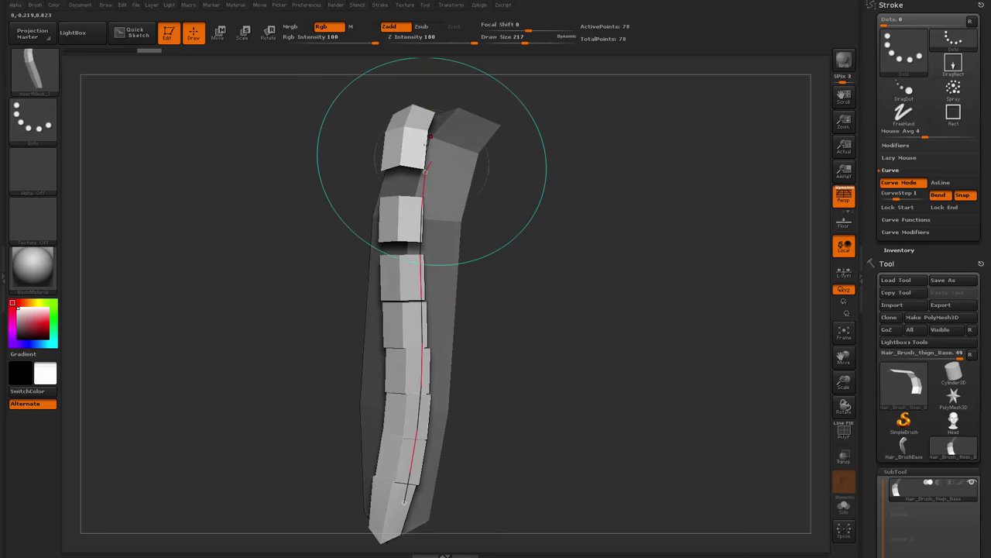
{"action": "left_click_drag", "start_coordinate": [521, 371], "coordinate": [493, 367]}
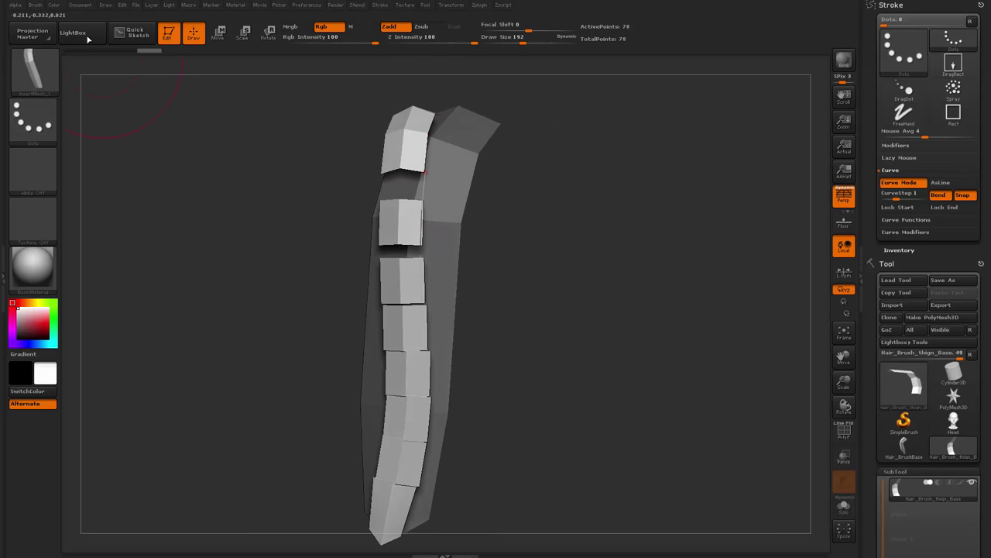
Enable Weld Points and Stretch in the InsertMesh brush's modifiers
{"action": "left_click", "coordinate": [42, 8]}
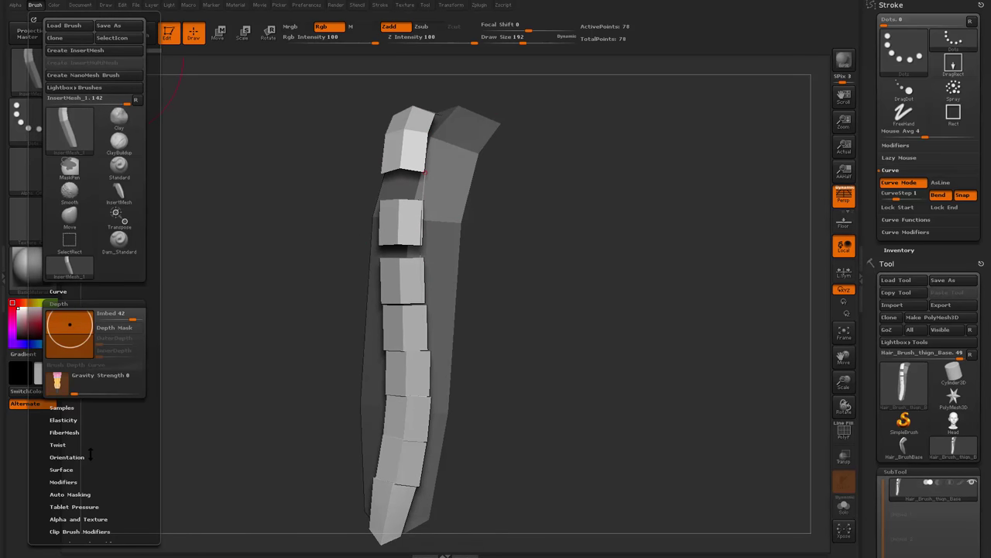
{"action": "mouse_move", "coordinate": [96, 433]}
{"action": "left_mouse_down"}
{"action": "mouse_move", "coordinate": [98, 414]}
{"action": "mouse_move", "coordinate": [81, 394]}
{"action": "left_mouse_up"}
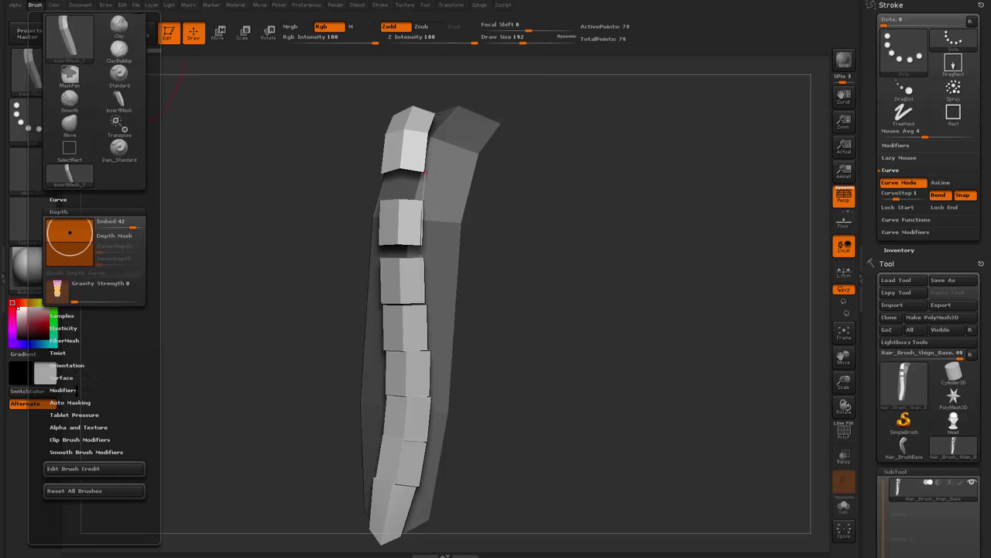
{"action": "left_click", "coordinate": [64, 390]}
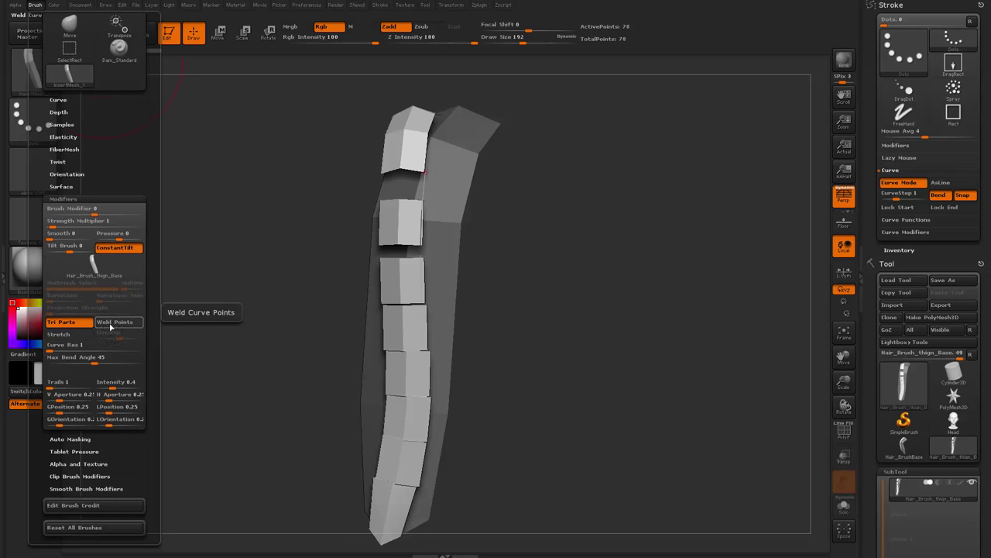
{"action": "left_click", "coordinate": [108, 326]}
{"action": "left_click_drag", "start_coordinate": [511, 280], "coordinate": [521, 279]}
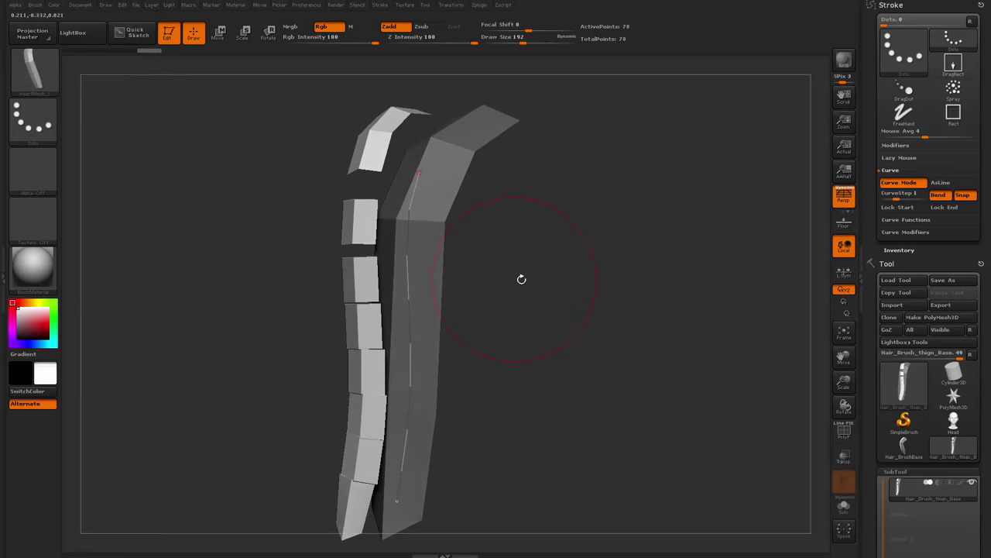
Undo the test stroke, draw another curve along the strand mesh to check the welding, and undo it too
{"action": "key", "text": "ctrl+z"}
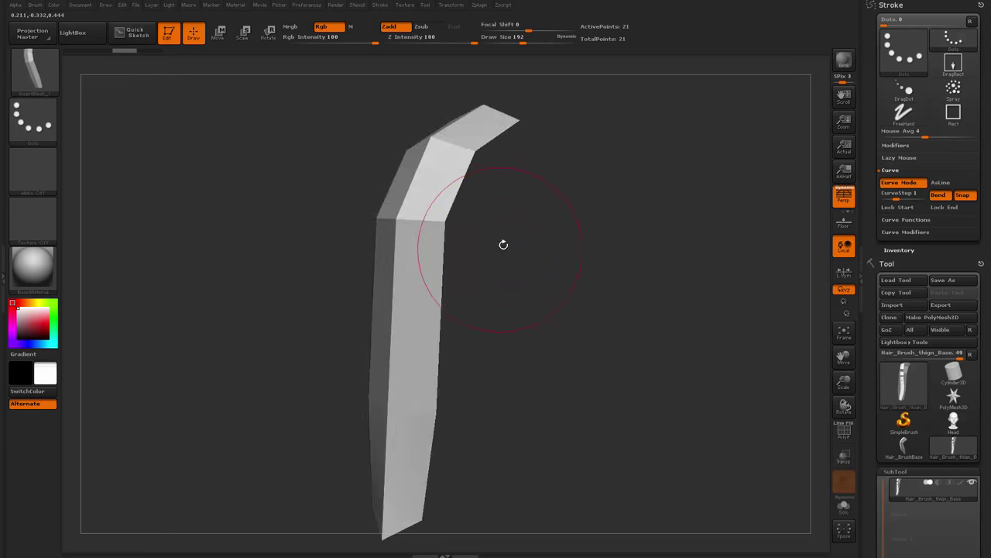
{"action": "left_click_drag", "start_coordinate": [380, 504], "coordinate": [379, 511]}
{"action": "mouse_move", "coordinate": [535, 311]}
{"action": "left_mouse_down"}
{"action": "mouse_move", "coordinate": [502, 295]}
{"action": "mouse_move", "coordinate": [524, 338]}
{"action": "mouse_move", "coordinate": [569, 379]}
{"action": "mouse_move", "coordinate": [571, 411]}
{"action": "left_mouse_up"}
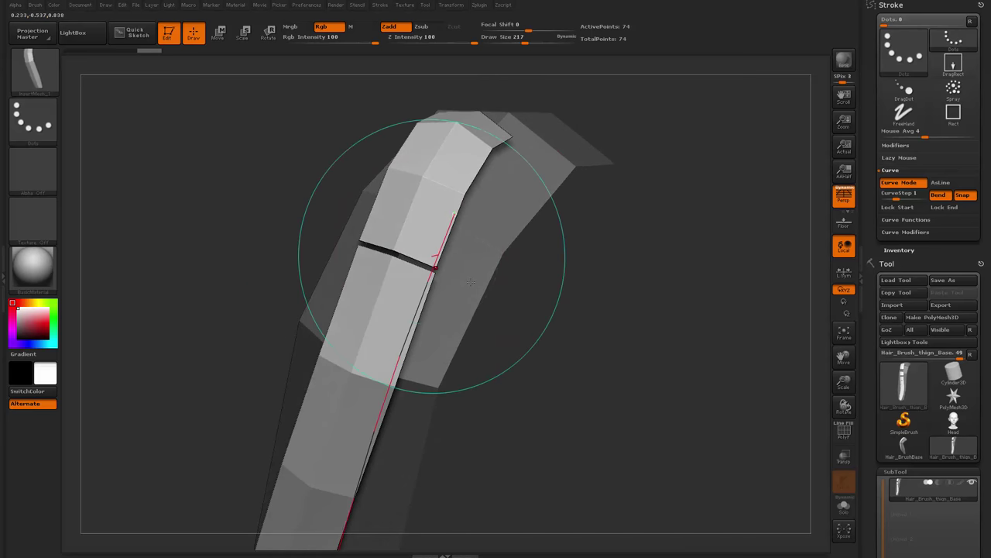
{"action": "left_click_drag", "start_coordinate": [570, 310], "coordinate": [514, 307]}
{"action": "key", "text": "ctrl+z"}
{"action": "key", "text": "ctrl+z"}
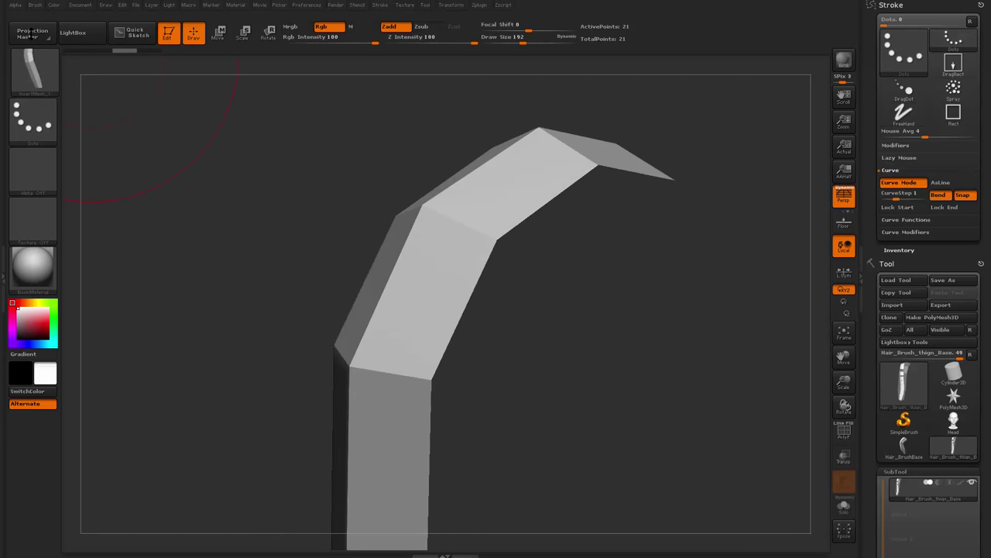
{"action": "left_click", "coordinate": [35, 4]}
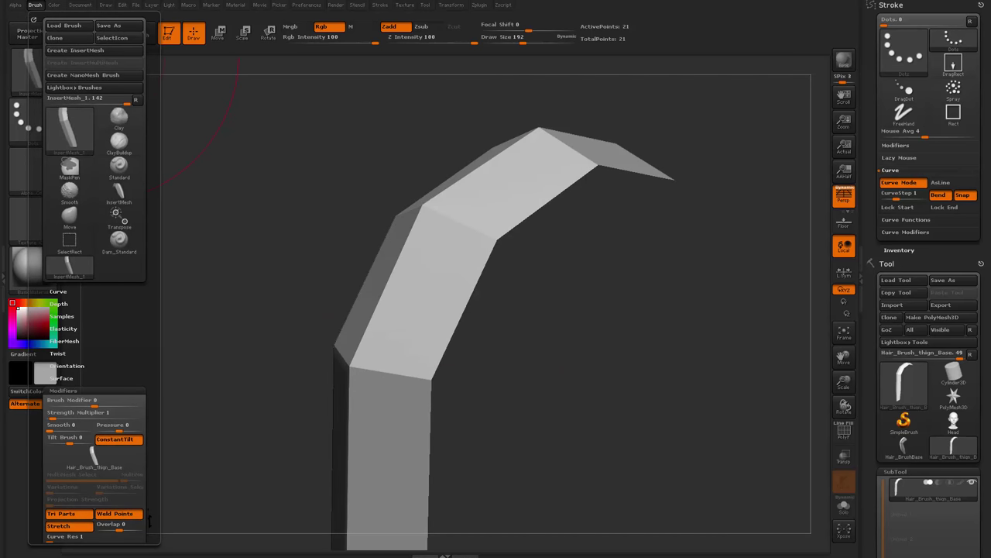
{"action": "left_click_drag", "start_coordinate": [149, 521], "coordinate": [150, 414]}
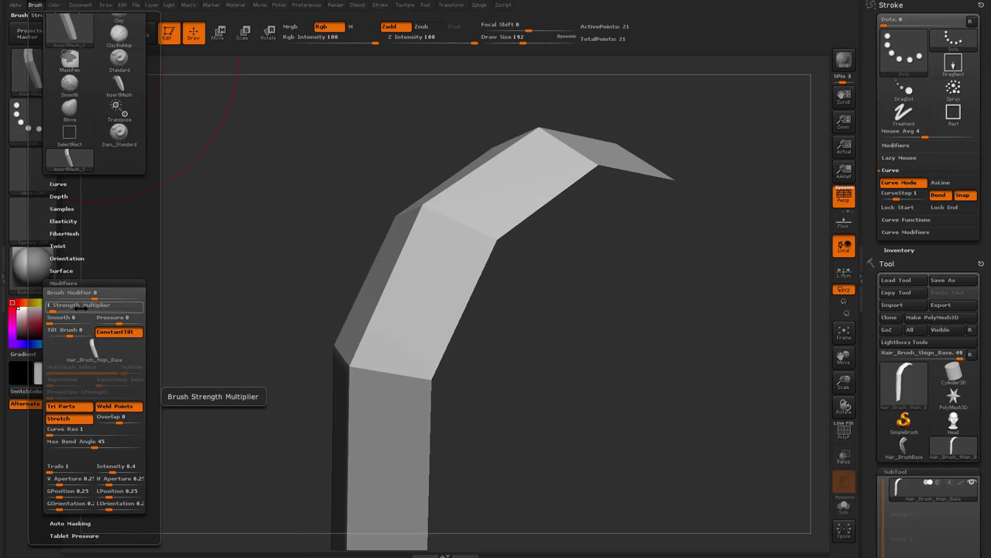
{"action": "left_click_drag", "start_coordinate": [256, 238], "coordinate": [293, 239]}
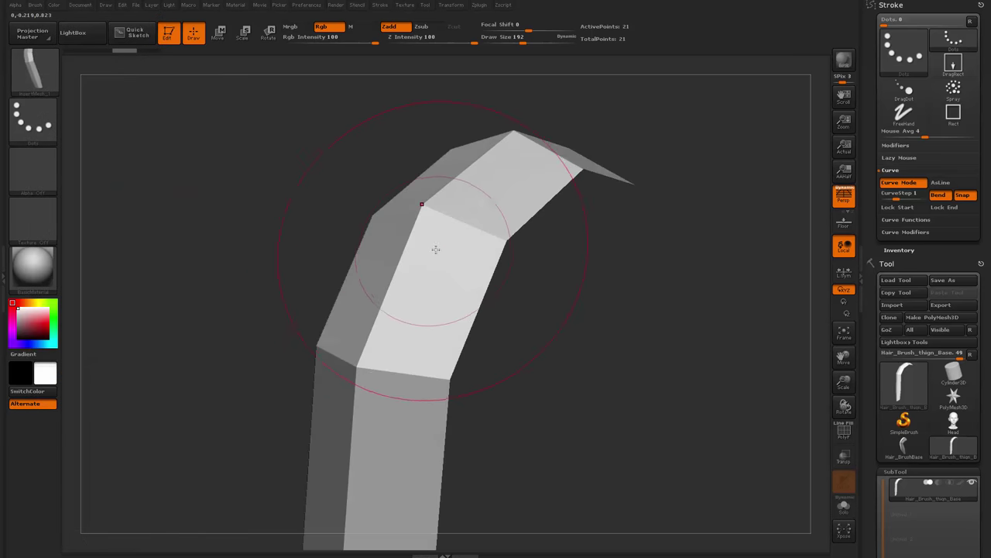
Reduce the draw size to 25 and draw a test curve down the strand mesh
{"action": "key", "text": "space"}
{"action": "left_click_drag", "start_coordinate": [435, 249], "coordinate": [403, 249]}
{"action": "left_click_drag", "start_coordinate": [505, 180], "coordinate": [399, 527]}
{"action": "left_click_drag", "start_coordinate": [520, 423], "coordinate": [542, 412]}
{"action": "left_click_drag", "start_coordinate": [568, 416], "coordinate": [559, 268], "text": "alt"}
{"action": "left_click_drag", "start_coordinate": [559, 268], "coordinate": [576, 402], "text": "alt"}
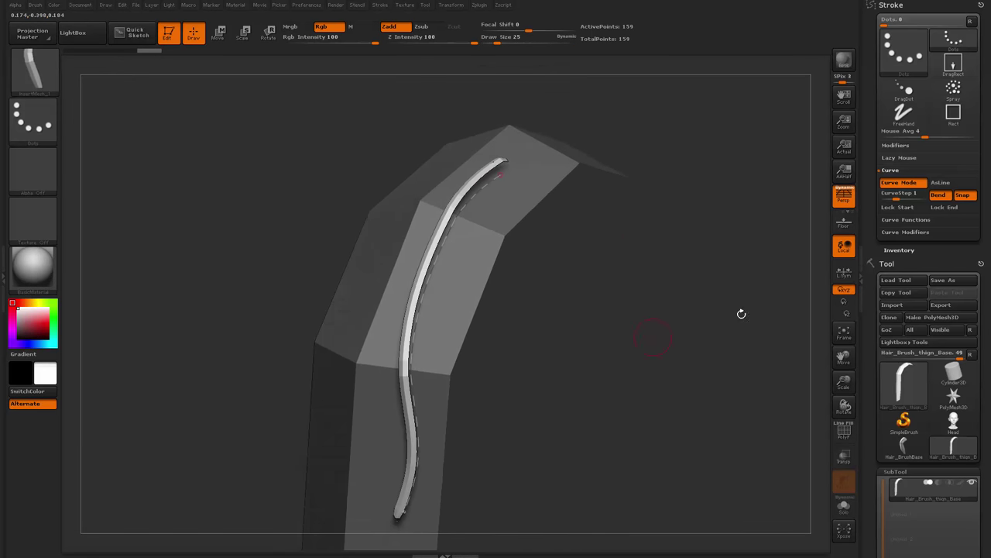
{"action": "left_click_drag", "start_coordinate": [699, 232], "coordinate": [685, 258]}
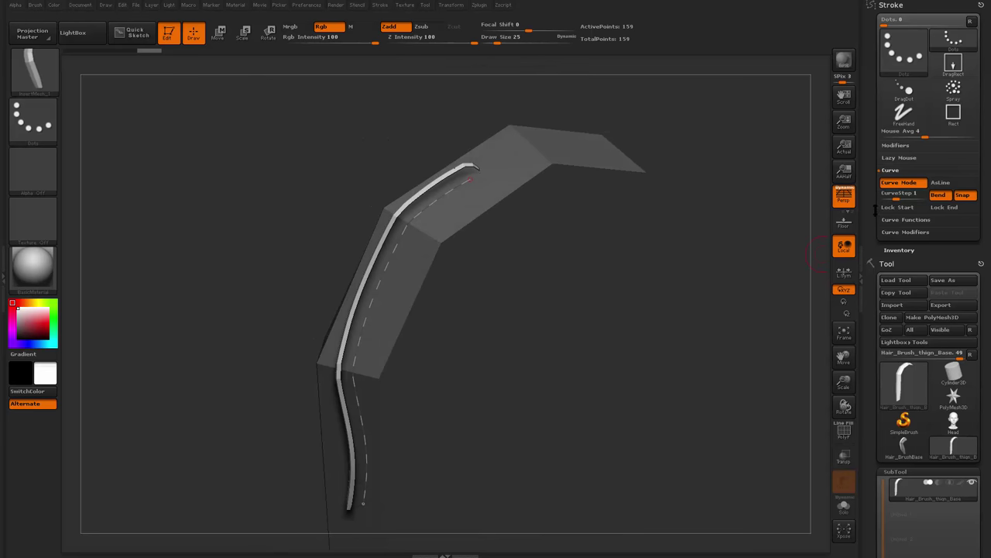
Enable the Size curve modifier and reshape its falloff into a rounded descending curve that ends slightly above zero
{"action": "left_click_drag", "start_coordinate": [872, 233], "coordinate": [884, 227]}
{"action": "left_click", "coordinate": [914, 225]}
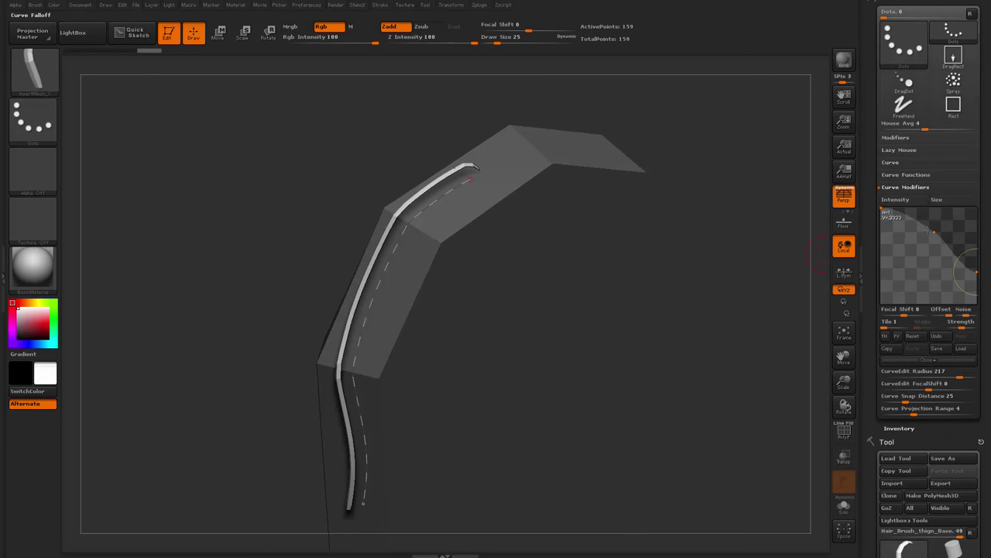
{"action": "left_click_drag", "start_coordinate": [753, 271], "coordinate": [754, 281]}
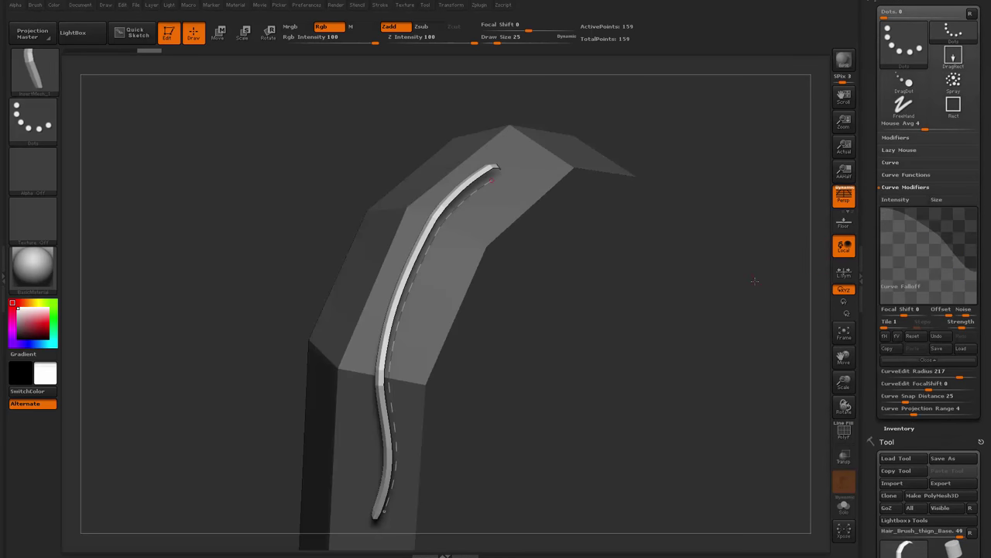
{"action": "left_click", "coordinate": [943, 203]}
{"action": "left_click", "coordinate": [921, 342]}
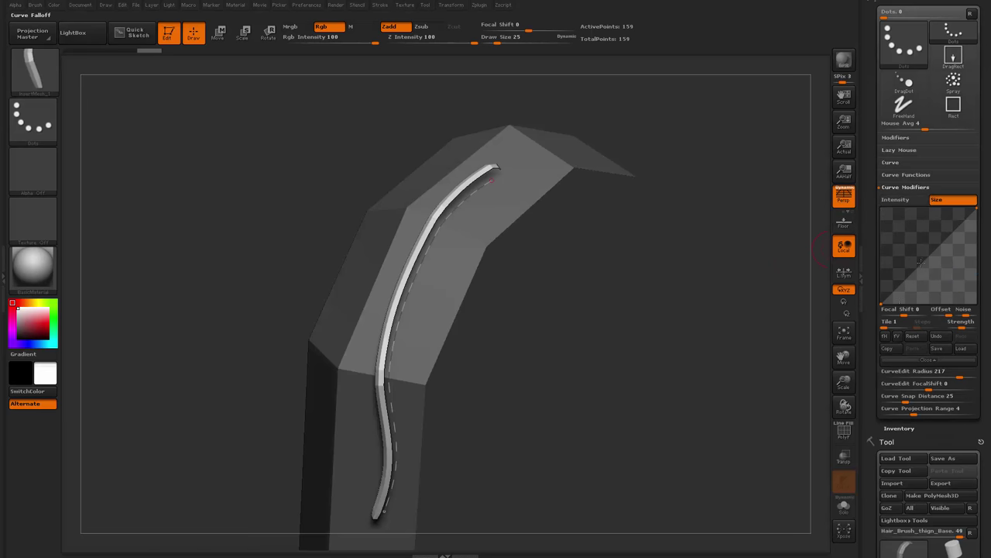
{"action": "left_click", "coordinate": [898, 336]}
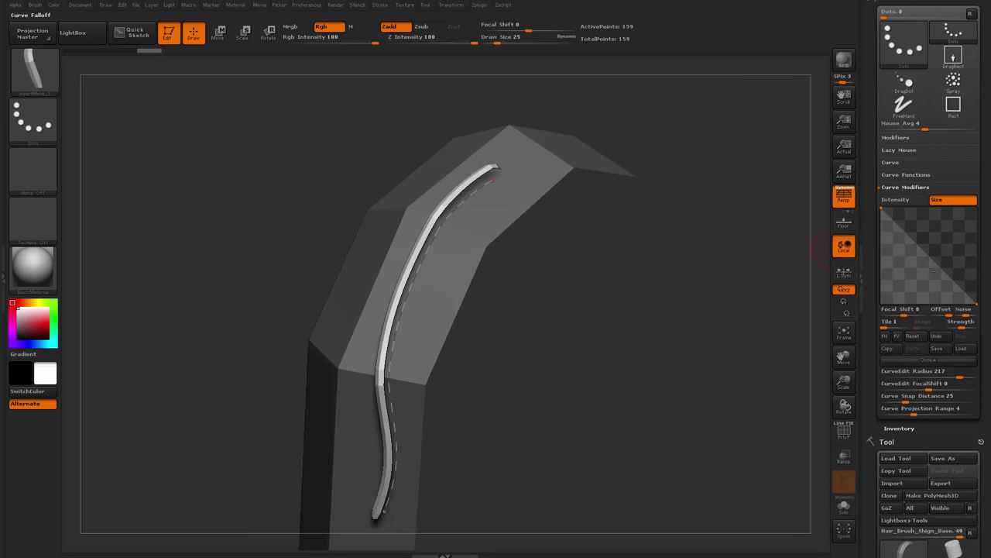
{"action": "left_click_drag", "start_coordinate": [931, 253], "coordinate": [931, 237]}
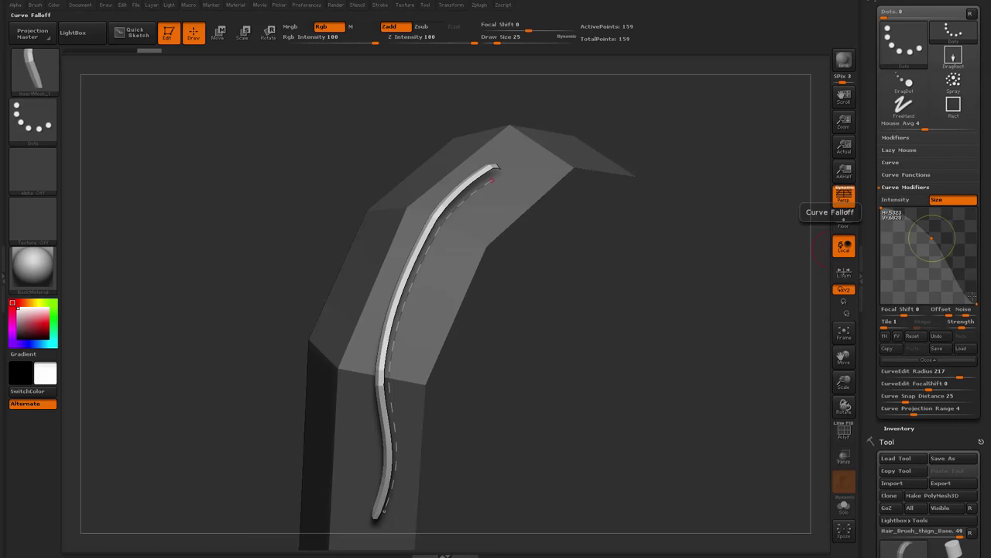
{"action": "left_click_drag", "start_coordinate": [976, 301], "coordinate": [981, 287]}
Draw several test curves across the strand mesh from different angles to check the size tapering
{"action": "mouse_move", "coordinate": [560, 226]}
{"action": "left_mouse_down"}
{"action": "mouse_move", "coordinate": [538, 200]}
{"action": "mouse_move", "coordinate": [405, 333]}
{"action": "left_mouse_up"}
{"action": "mouse_move", "coordinate": [521, 343]}
{"action": "left_mouse_down"}
{"action": "mouse_move", "coordinate": [563, 312]}
{"action": "mouse_move", "coordinate": [584, 326]}
{"action": "mouse_move", "coordinate": [571, 314]}
{"action": "left_mouse_up"}
{"action": "left_click_drag", "start_coordinate": [310, 481], "coordinate": [289, 488]}
{"action": "left_click_drag", "start_coordinate": [558, 343], "coordinate": [533, 330]}
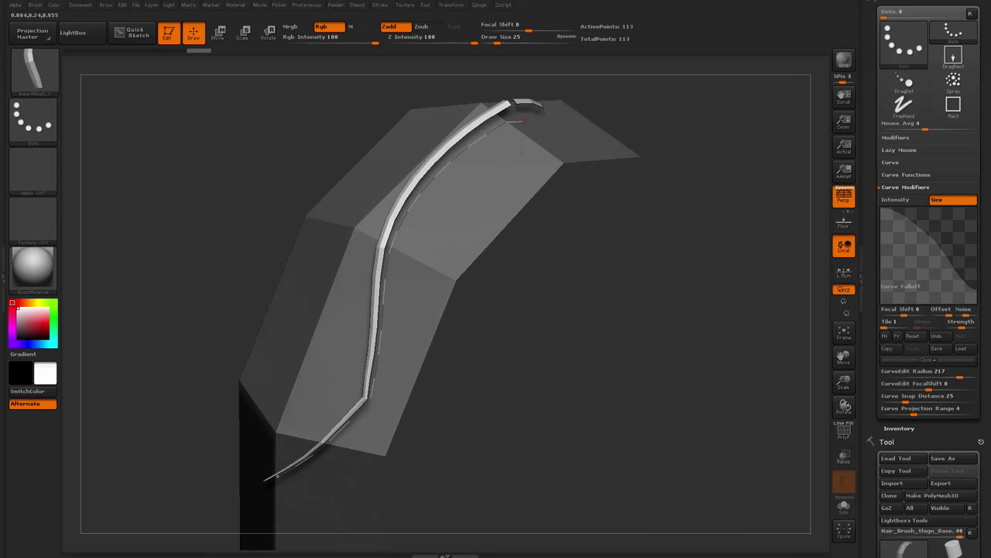
{"action": "left_click_drag", "start_coordinate": [552, 119], "coordinate": [466, 299]}
{"action": "left_click_drag", "start_coordinate": [584, 284], "coordinate": [616, 297]}
{"action": "left_click_drag", "start_coordinate": [447, 428], "coordinate": [555, 236]}
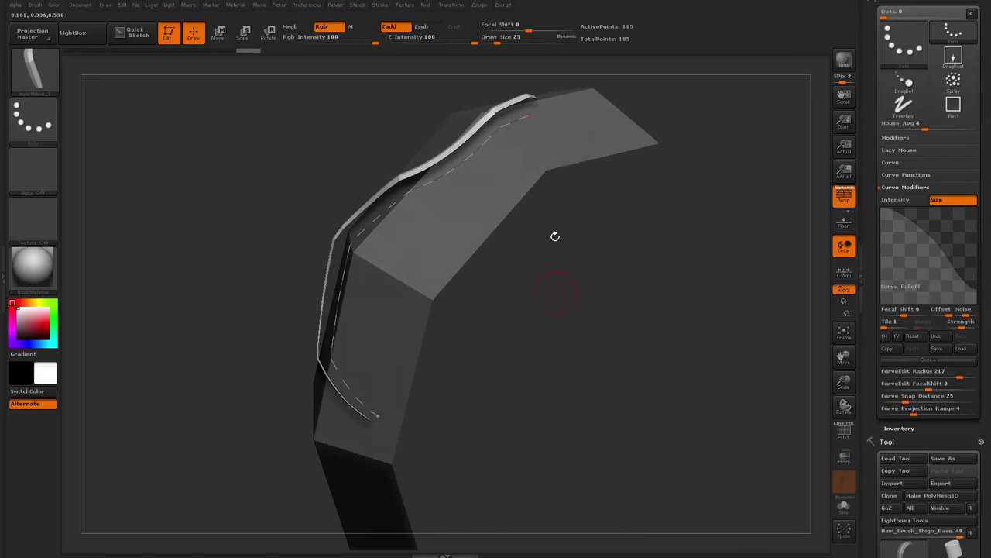
{"action": "left_click_drag", "start_coordinate": [437, 194], "coordinate": [432, 249]}
{"action": "mouse_move", "coordinate": [504, 248]}
{"action": "left_mouse_down"}
{"action": "mouse_move", "coordinate": [524, 237]}
{"action": "mouse_move", "coordinate": [582, 268]}
{"action": "mouse_move", "coordinate": [563, 244]}
{"action": "left_mouse_up"}
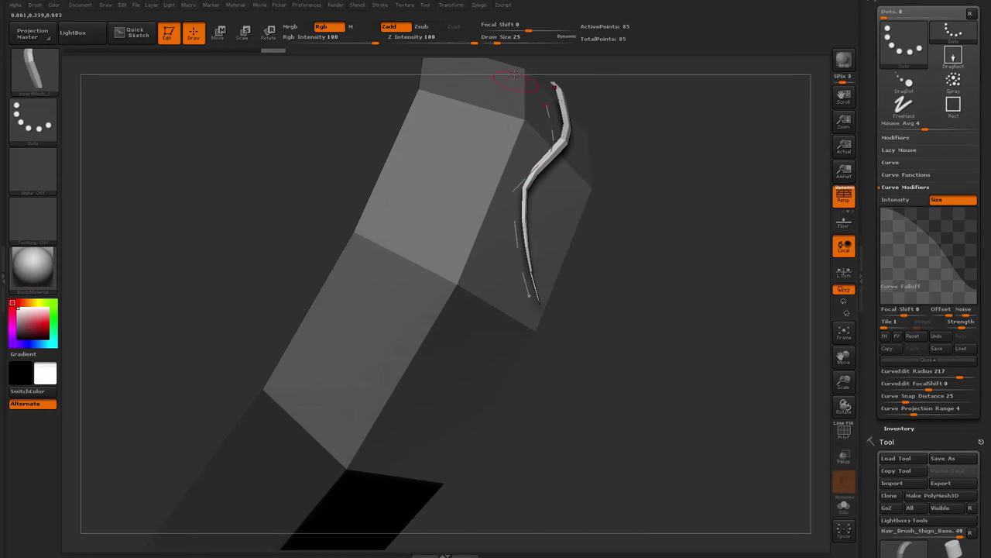
{"action": "mouse_move", "coordinate": [535, 310]}
{"action": "left_mouse_down"}
{"action": "mouse_move", "coordinate": [399, 345]}
{"action": "mouse_move", "coordinate": [480, 168]}
{"action": "mouse_move", "coordinate": [493, 224]}
{"action": "left_mouse_up"}
{"action": "left_click_drag", "start_coordinate": [487, 112], "coordinate": [415, 434]}
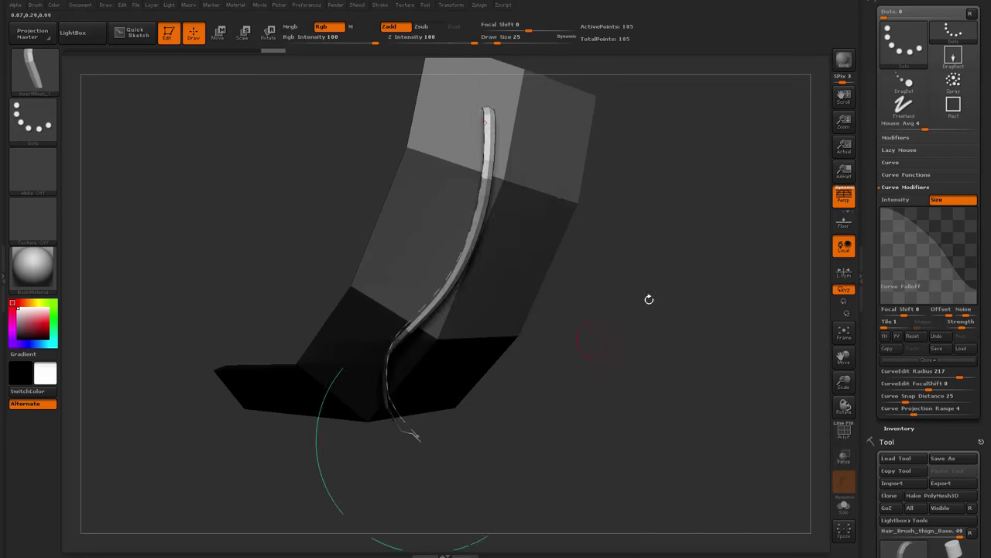
{"action": "mouse_move", "coordinate": [649, 299]}
{"action": "left_mouse_down"}
{"action": "mouse_move", "coordinate": [538, 257]}
{"action": "mouse_move", "coordinate": [494, 362]}
{"action": "mouse_move", "coordinate": [552, 274]}
{"action": "mouse_move", "coordinate": [487, 327]}
{"action": "left_mouse_up"}
{"action": "left_click_drag", "start_coordinate": [560, 345], "coordinate": [601, 320]}
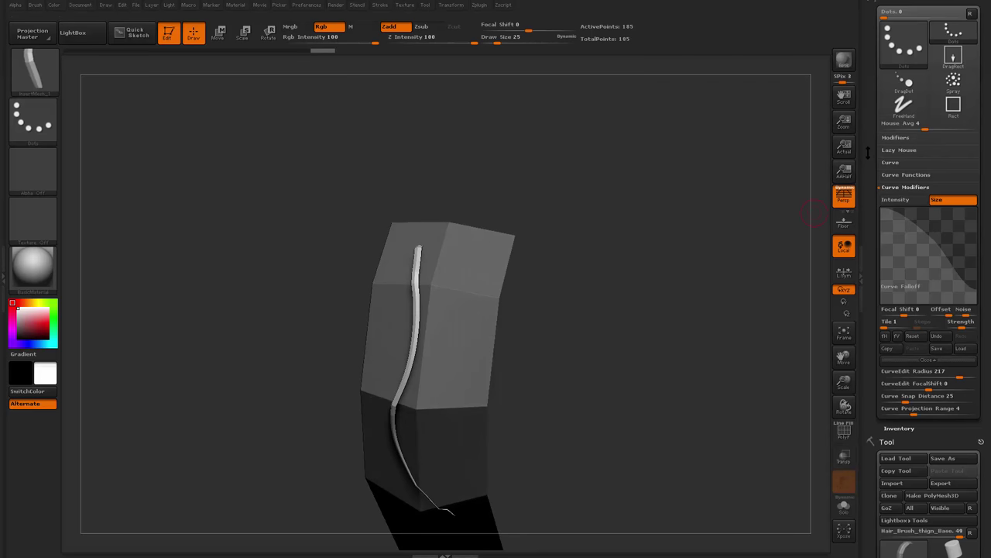
Switch to the Cylinder3D tool and import the Hair_BrushBase OBJ from the Downloads folder
{"action": "left_click_drag", "start_coordinate": [868, 152], "coordinate": [868, 58]}
{"action": "left_click", "coordinate": [958, 268]}
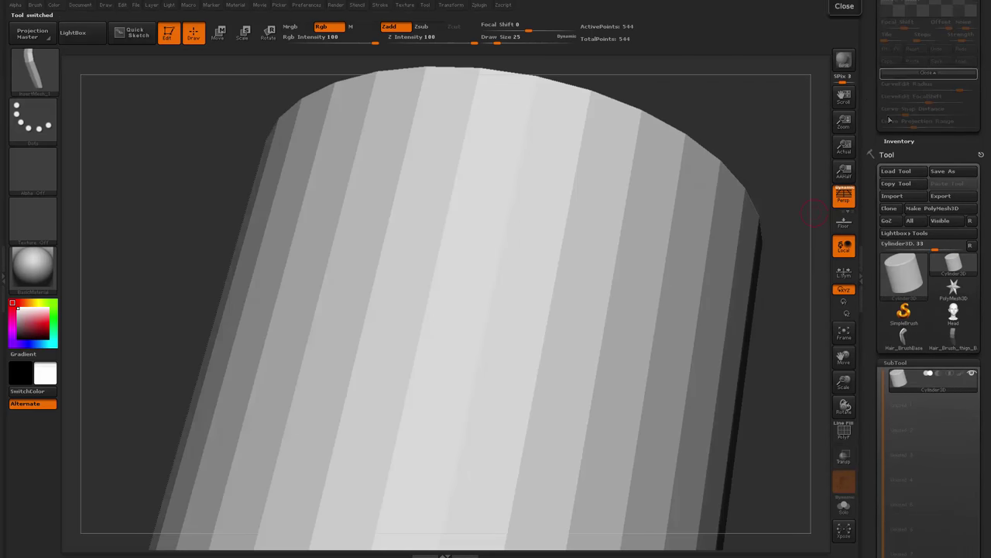
{"action": "left_click", "coordinate": [908, 198]}
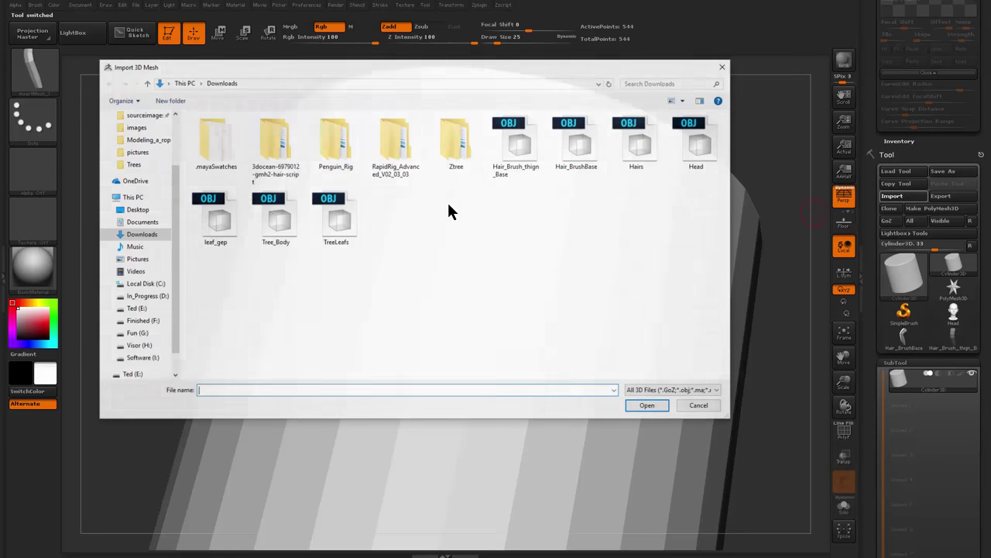
{"action": "double_click", "coordinate": [578, 155]}
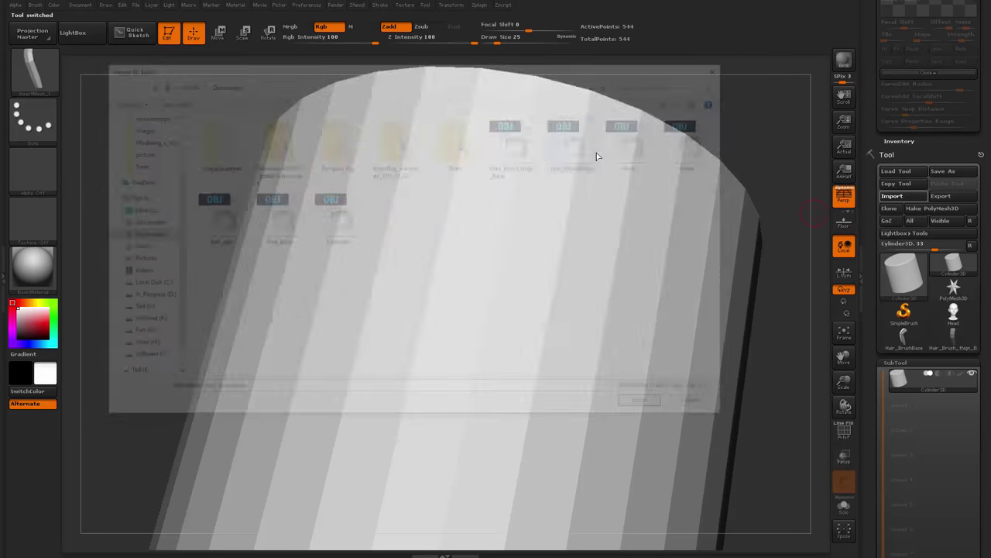
{"action": "left_click_drag", "start_coordinate": [708, 261], "coordinate": [646, 253]}
{"action": "left_click_drag", "start_coordinate": [646, 253], "coordinate": [620, 273]}
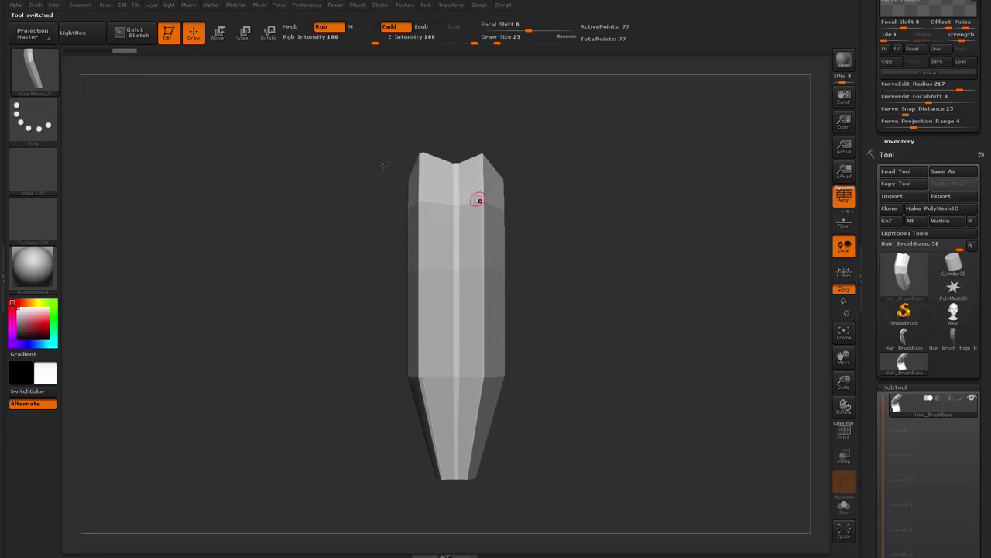
Create a new InsertMesh brush from the imported Hair_BrushBase mesh instead of appending it to the current brush
{"action": "left_click", "coordinate": [36, 6]}
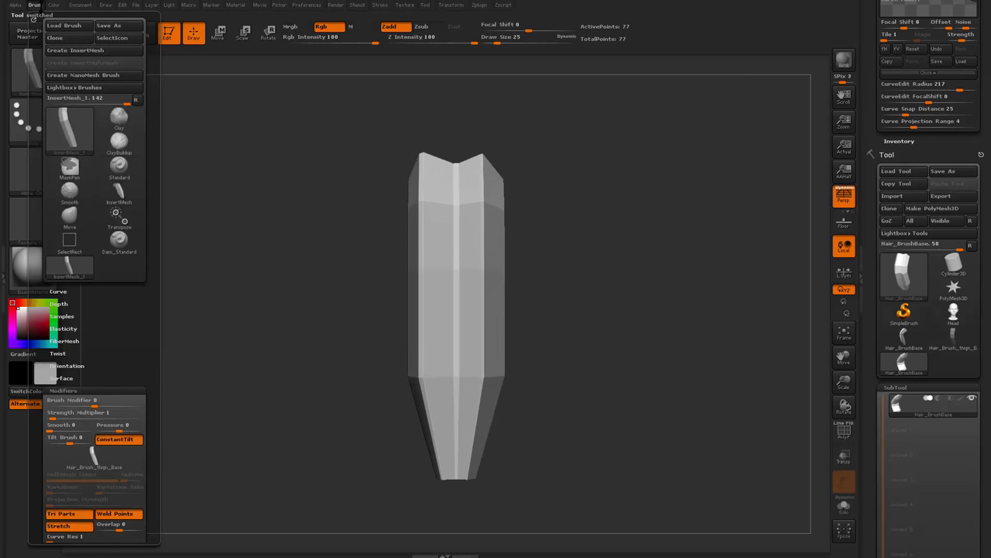
{"action": "left_click", "coordinate": [75, 51]}
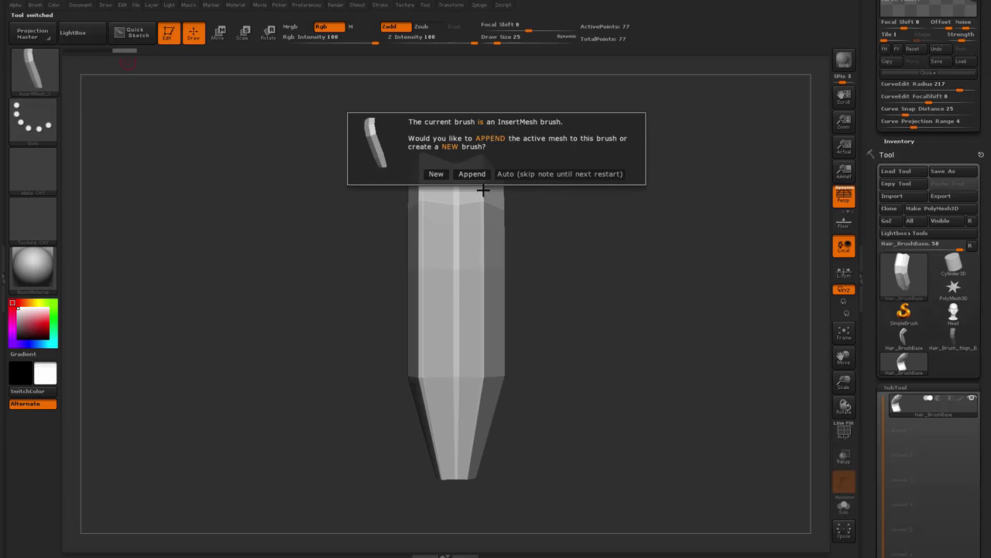
{"action": "left_click", "coordinate": [437, 173]}
Enable Curve Mode for the new brush and turn on Weld Points and Stretch in its modifiers
{"action": "left_click_drag", "start_coordinate": [876, 177], "coordinate": [878, 471]}
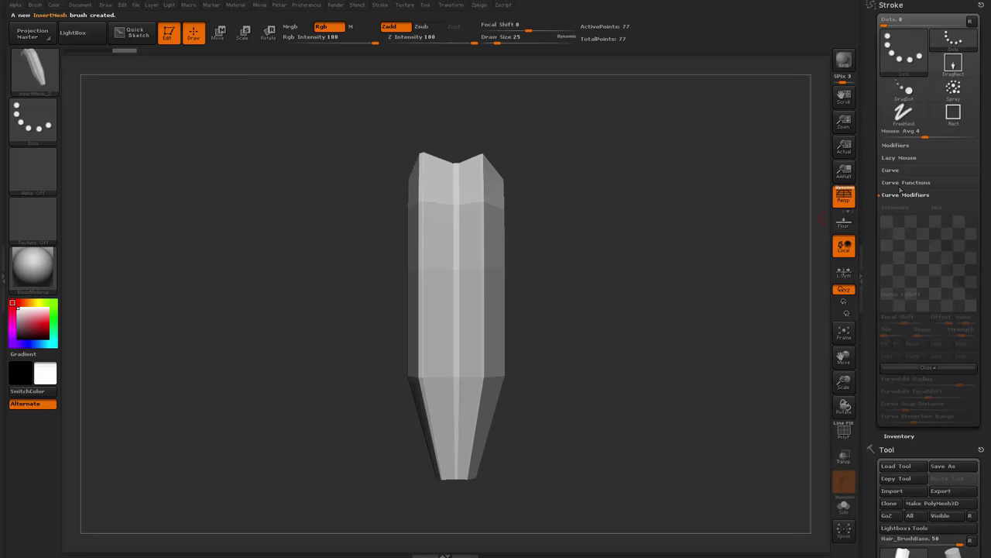
{"action": "left_click", "coordinate": [898, 171]}
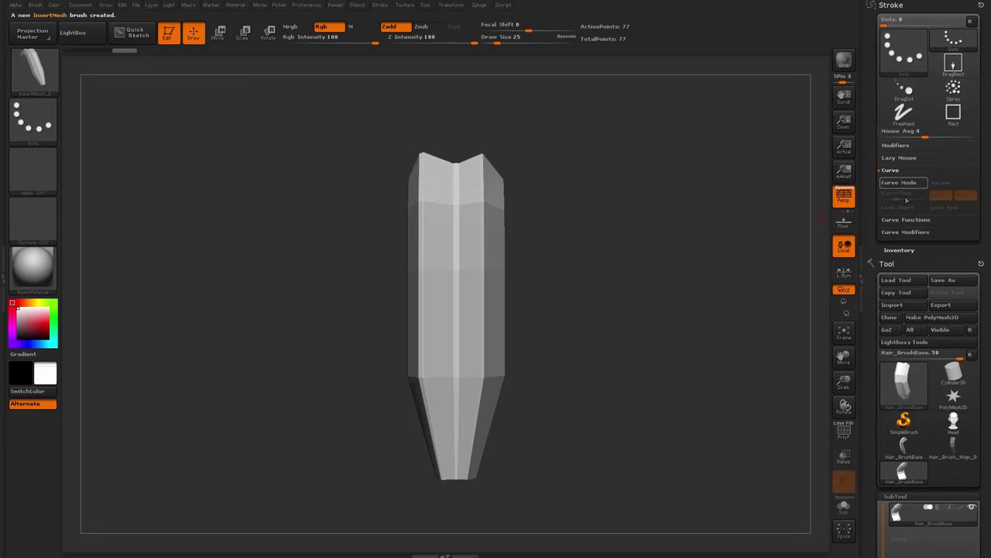
{"action": "left_click", "coordinate": [35, 5]}
{"action": "left_click_drag", "start_coordinate": [126, 329], "coordinate": [126, 113]}
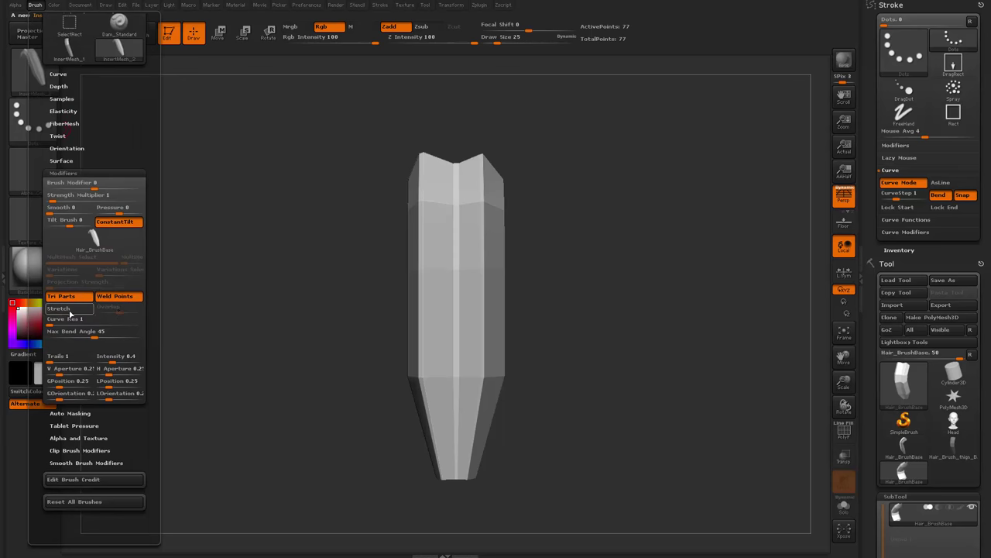
{"action": "left_click_drag", "start_coordinate": [820, 260], "coordinate": [801, 259]}
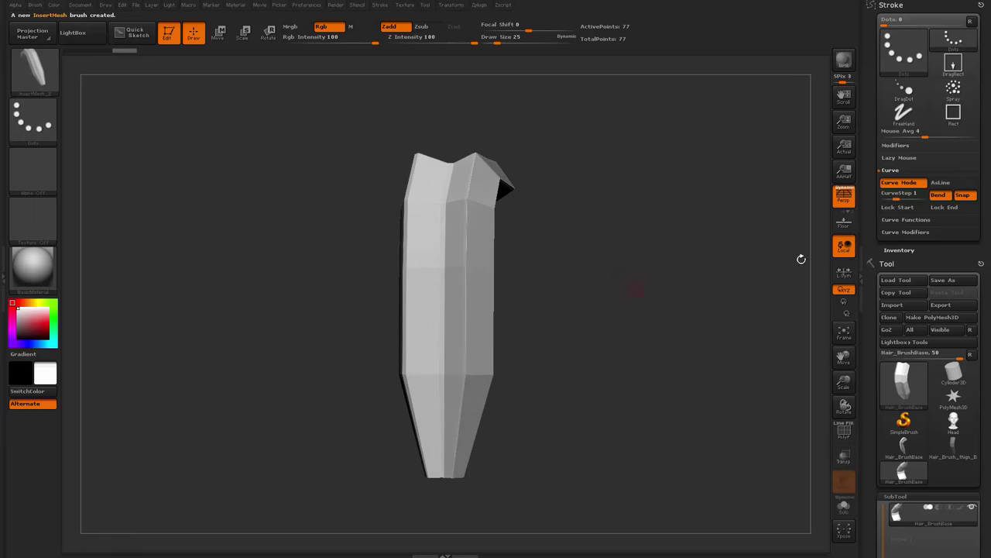
Enable the Size curve modifier for the new brush and draw a test curve down the Hair_BrushBase mesh
{"action": "left_click", "coordinate": [923, 231]}
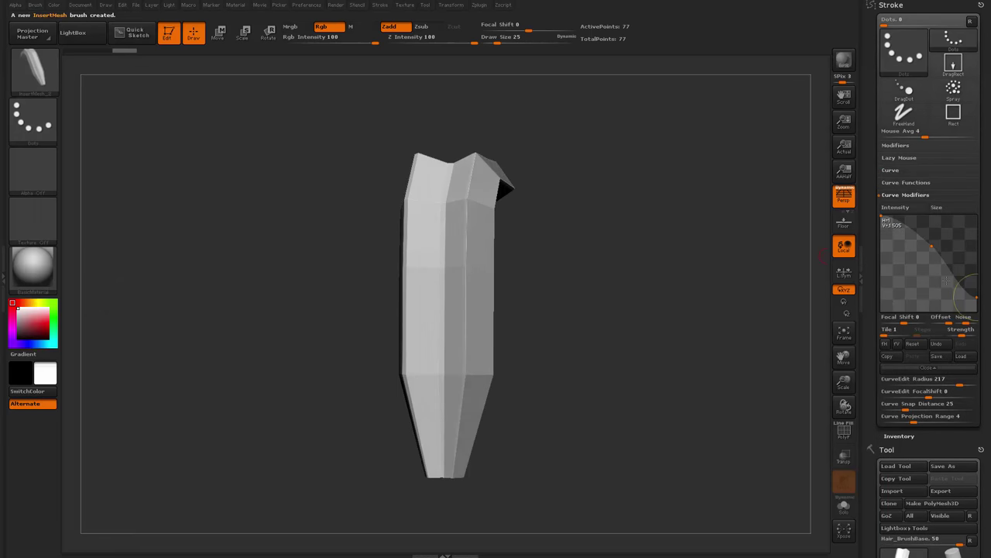
{"action": "left_click", "coordinate": [937, 209]}
{"action": "left_click_drag", "start_coordinate": [558, 284], "coordinate": [527, 280]}
{"action": "left_click_drag", "start_coordinate": [468, 340], "coordinate": [443, 438]}
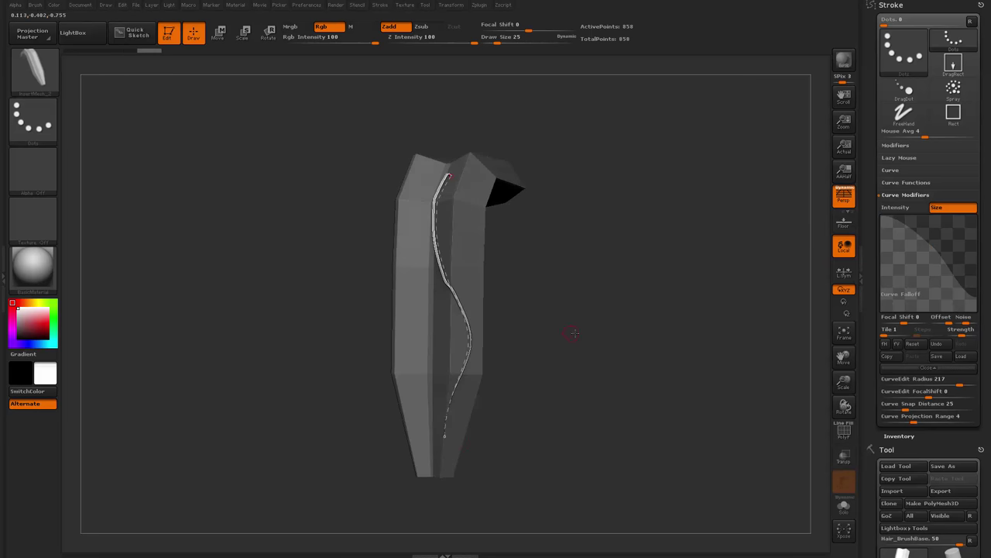
{"action": "left_click_drag", "start_coordinate": [575, 332], "coordinate": [582, 361], "text": "alt"}
Increase the draw size to 145, undo the thin test strokes and redraw a curve down the mesh
{"action": "key", "text": "space"}
{"action": "left_click", "coordinate": [525, 254]}
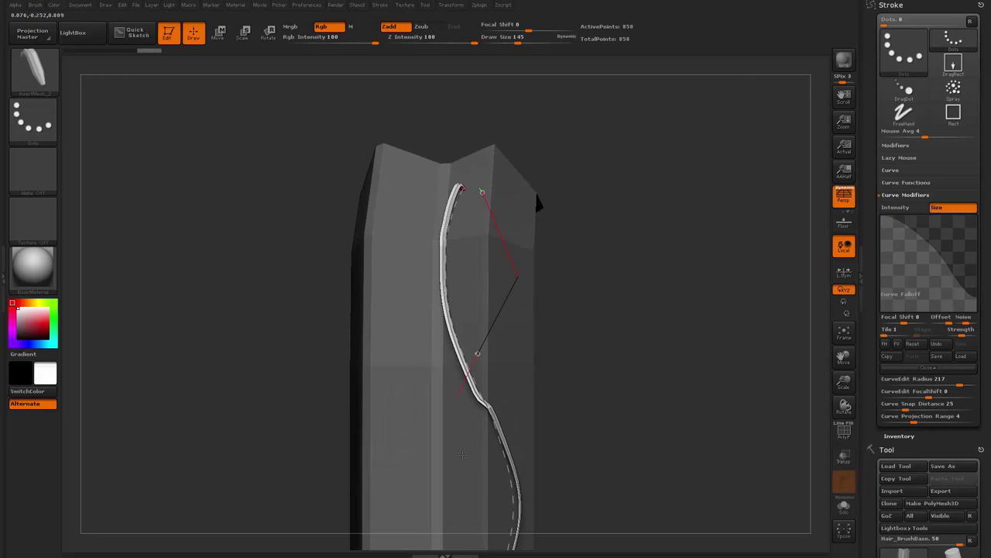
{"action": "left_click_drag", "start_coordinate": [462, 455], "coordinate": [491, 435]}
{"action": "left_click_drag", "start_coordinate": [670, 350], "coordinate": [640, 351]}
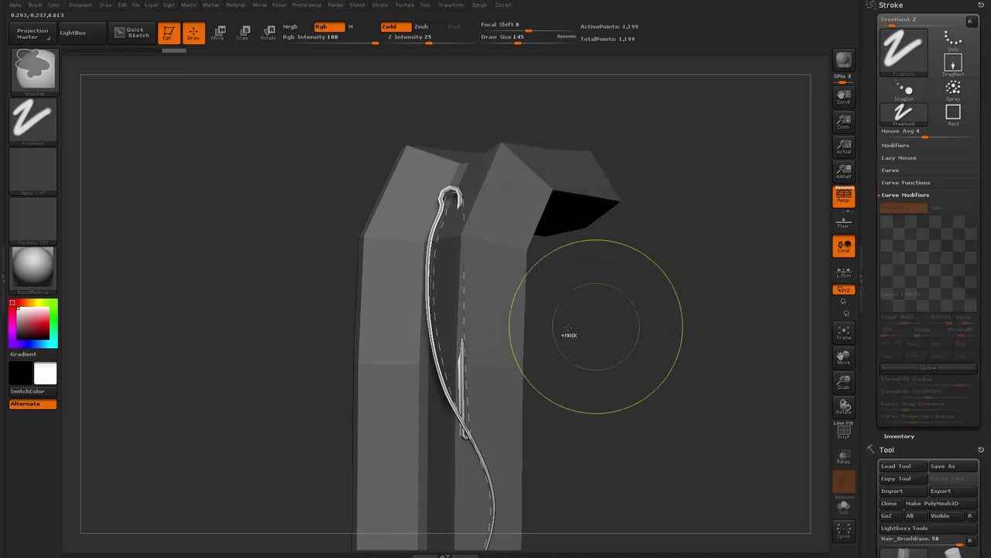
{"action": "key", "text": "ctrl+z"}
{"action": "key", "text": "ctrl+z"}
{"action": "mouse_move", "coordinate": [499, 165]}
{"action": "left_mouse_down"}
{"action": "mouse_move", "coordinate": [457, 240]}
{"action": "mouse_move", "coordinate": [444, 493]}
{"action": "left_mouse_up"}
{"action": "mouse_move", "coordinate": [648, 380]}
{"action": "left_mouse_down"}
{"action": "mouse_move", "coordinate": [625, 350]}
{"action": "mouse_move", "coordinate": [674, 350]}
{"action": "mouse_move", "coordinate": [587, 350]}
{"action": "mouse_move", "coordinate": [628, 357]}
{"action": "left_mouse_up"}
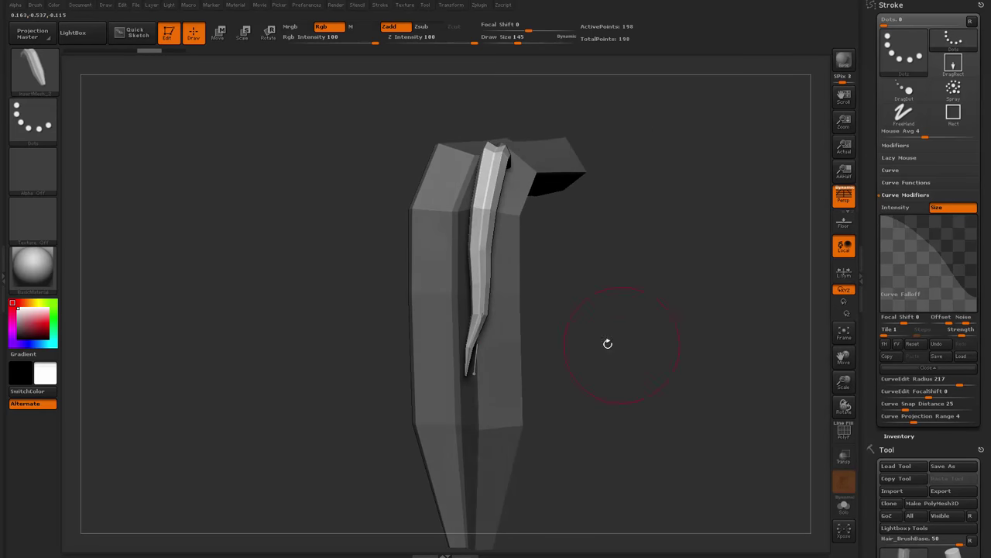
{"action": "left_click", "coordinate": [56, 84]}
{"action": "mouse_move", "coordinate": [197, 404]}
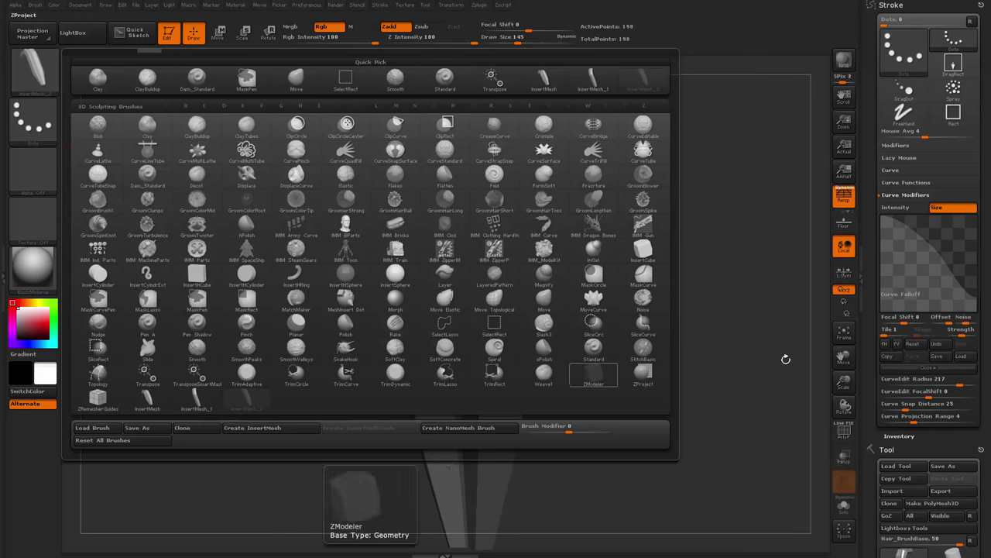
{"action": "mouse_move", "coordinate": [767, 345]}
{"action": "left_mouse_down"}
{"action": "mouse_move", "coordinate": [732, 332]}
{"action": "mouse_move", "coordinate": [734, 303]}
{"action": "left_mouse_up"}
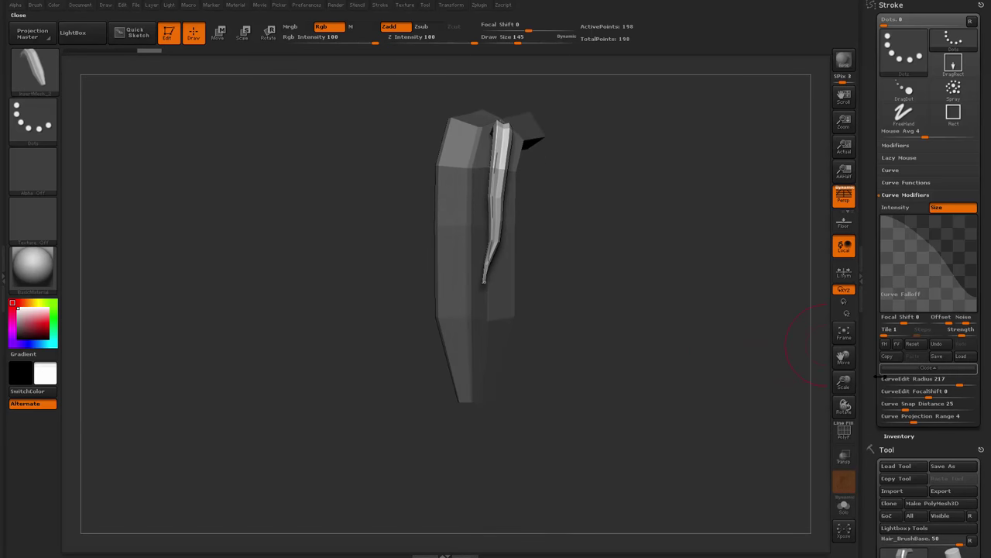
Switch to the Head tool and draw a hair strand curve from the top of the scalp with the new brush
{"action": "left_click_drag", "start_coordinate": [875, 380], "coordinate": [873, 52]}
{"action": "left_click", "coordinate": [952, 282]}
{"action": "left_click_drag", "start_coordinate": [762, 267], "coordinate": [612, 316]}
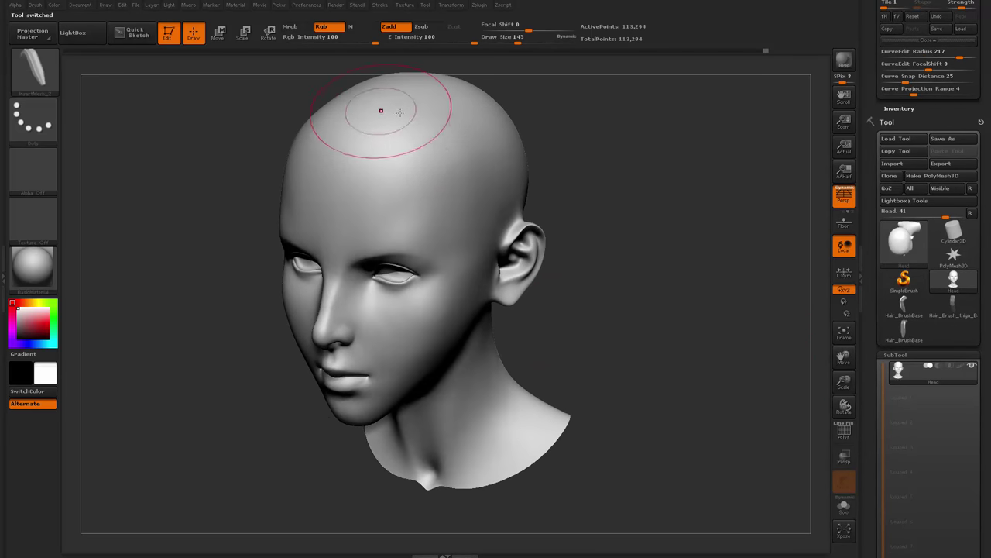
{"action": "left_click_drag", "start_coordinate": [452, 379], "coordinate": [564, 434]}
{"action": "mouse_move", "coordinate": [642, 301]}
{"action": "left_mouse_down"}
{"action": "mouse_move", "coordinate": [651, 243]}
{"action": "mouse_move", "coordinate": [569, 261]}
{"action": "mouse_move", "coordinate": [637, 277]}
{"action": "mouse_move", "coordinate": [711, 273]}
{"action": "left_mouse_up"}
{"action": "left_click_drag", "start_coordinate": [608, 261], "coordinate": [535, 267]}
{"action": "left_click_drag", "start_coordinate": [288, 462], "coordinate": [520, 247]}
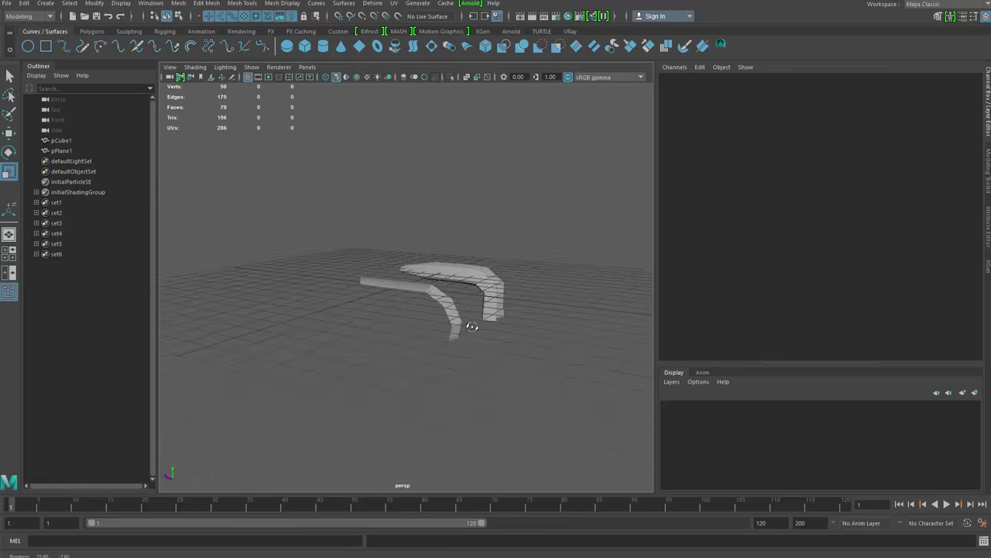
Switch to Maya and inspect the shape of the two source hair strand meshes
{"action": "left_click_drag", "start_coordinate": [469, 328], "coordinate": [514, 376], "text": "alt"}
{"action": "left_click", "coordinate": [468, 317]}
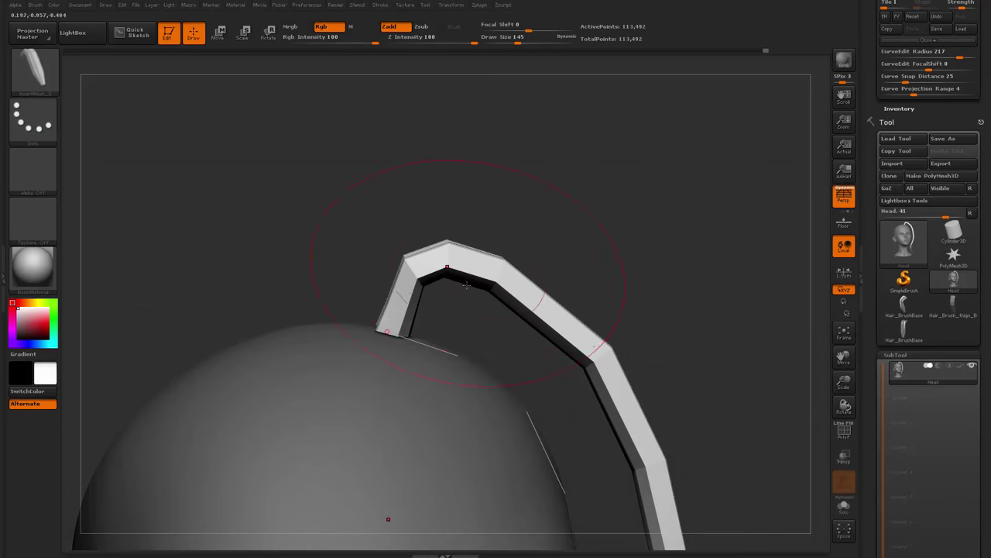
Hide the hair strand so only the head shows, and open the InsertMesh brush's Depth settings
{"action": "left_click_drag", "start_coordinate": [475, 287], "coordinate": [549, 221]}
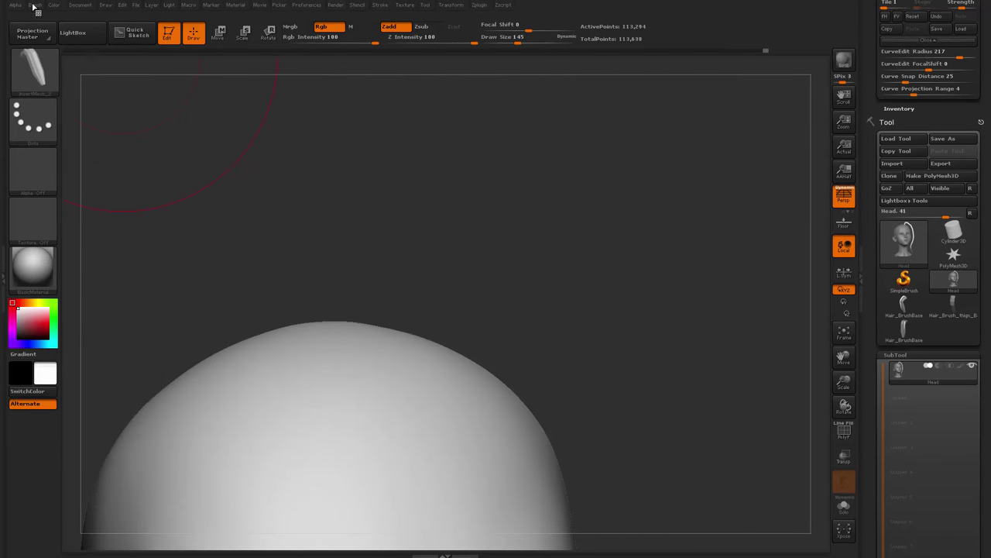
{"action": "left_click", "coordinate": [34, 5]}
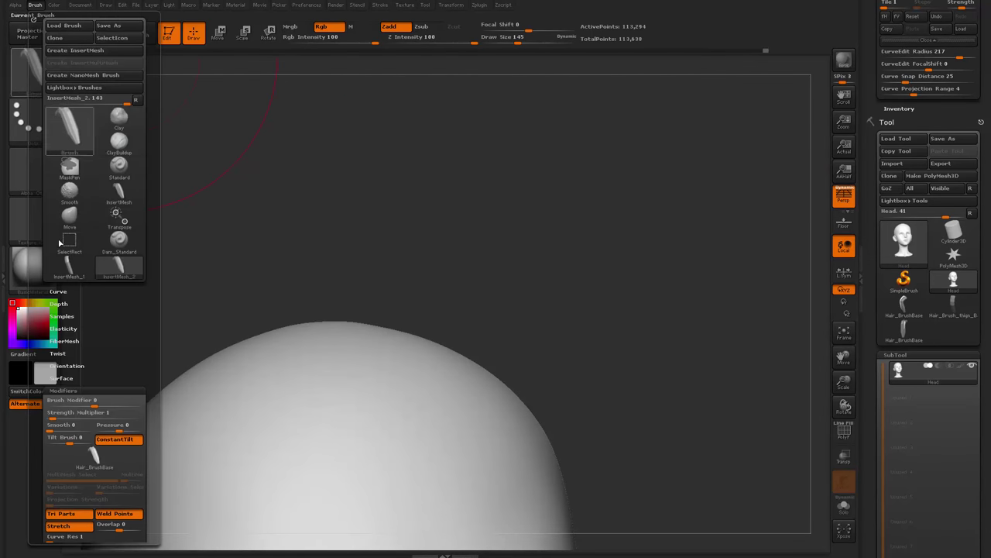
{"action": "mouse_move", "coordinate": [127, 361]}
{"action": "left_mouse_down"}
{"action": "mouse_move", "coordinate": [84, 342]}
{"action": "mouse_move", "coordinate": [66, 176]}
{"action": "mouse_move", "coordinate": [71, 233]}
{"action": "left_mouse_up"}
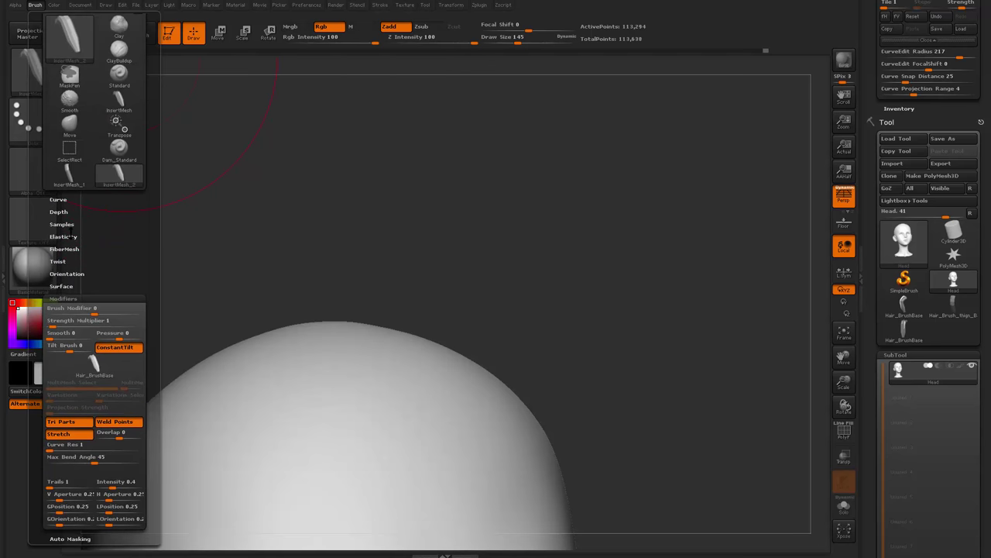
{"action": "left_click", "coordinate": [72, 212]}
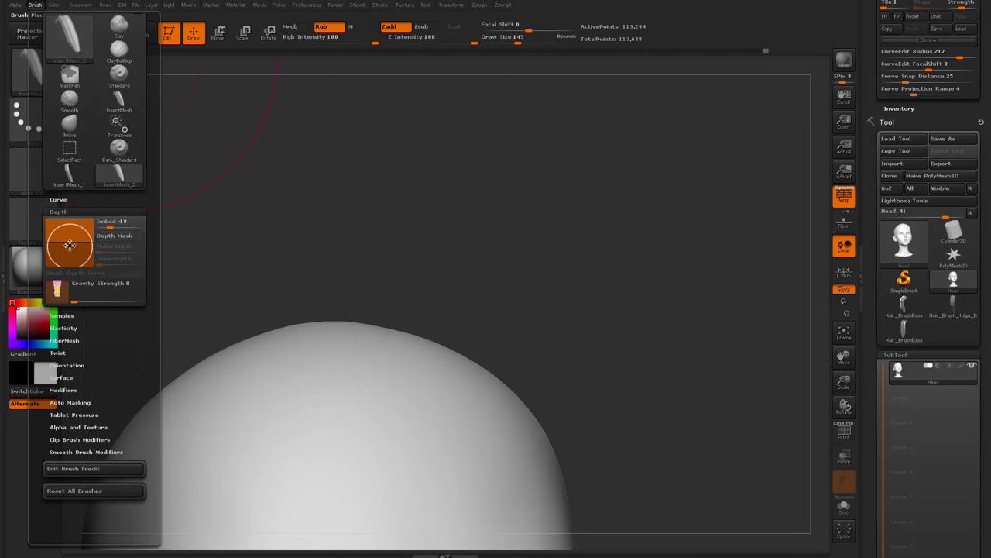
{"action": "left_click_drag", "start_coordinate": [425, 302], "coordinate": [422, 156], "text": "alt"}
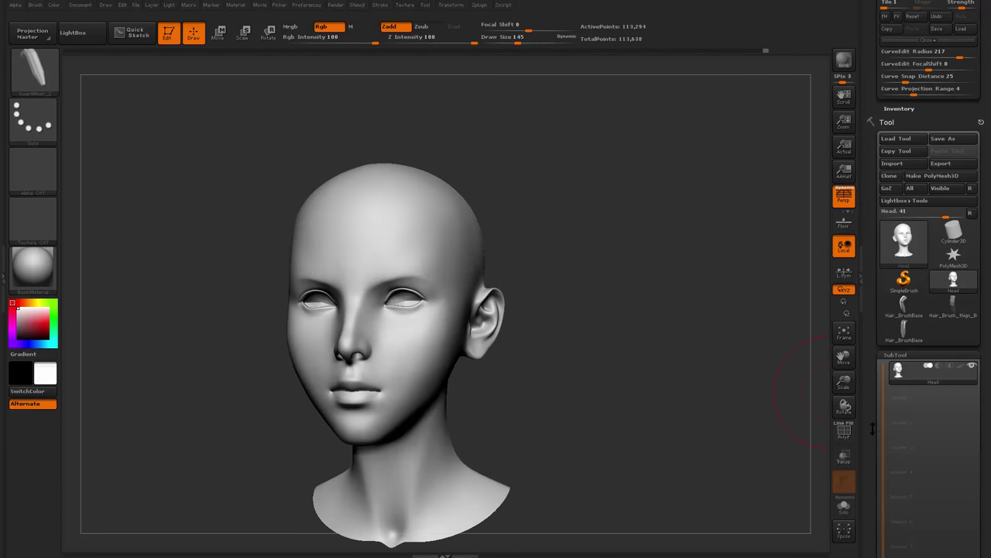
Delete the hidden strand geometry from the head mesh with Del Hidden and expand the SubTool settings
{"action": "left_click_drag", "start_coordinate": [873, 428], "coordinate": [877, 340]}
{"action": "left_click", "coordinate": [898, 357]}
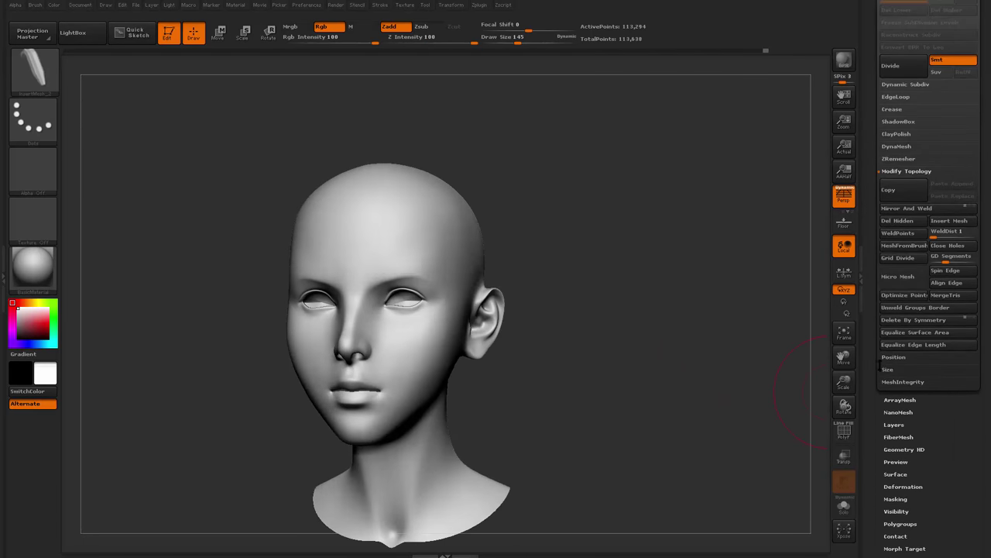
{"action": "left_click", "coordinate": [908, 223]}
{"action": "left_click_drag", "start_coordinate": [876, 176], "coordinate": [877, 267]}
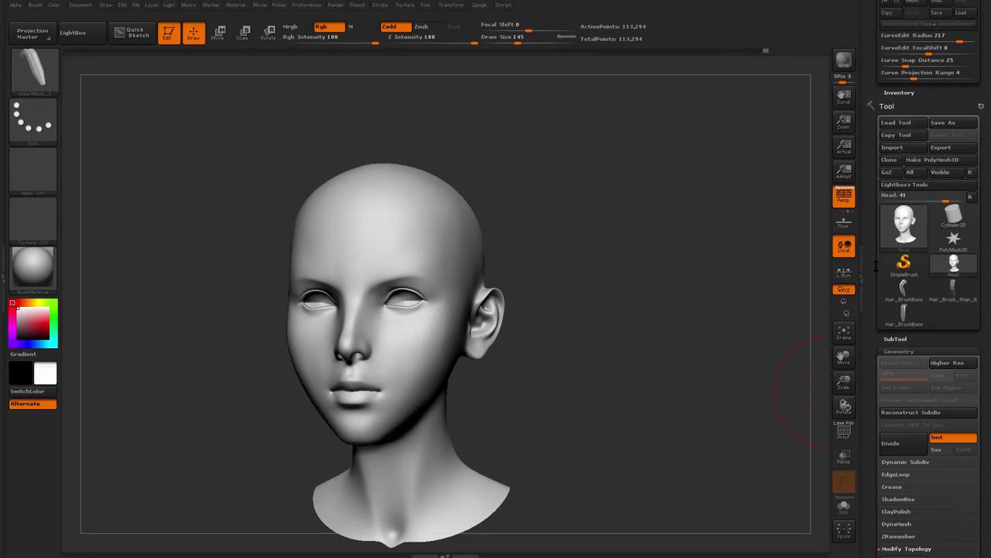
{"action": "left_click_drag", "start_coordinate": [682, 329], "coordinate": [656, 322]}
{"action": "left_click", "coordinate": [900, 338]}
Draw a hair strand curve from the top of the scalp down the side of the face
{"action": "left_click_drag", "start_coordinate": [681, 354], "coordinate": [533, 301]}
{"action": "mouse_move", "coordinate": [389, 184]}
{"action": "left_mouse_down"}
{"action": "mouse_move", "coordinate": [450, 240]}
{"action": "mouse_move", "coordinate": [547, 440]}
{"action": "left_mouse_up"}
{"action": "mouse_move", "coordinate": [597, 310]}
{"action": "left_mouse_down"}
{"action": "mouse_move", "coordinate": [612, 256]}
{"action": "mouse_move", "coordinate": [519, 250]}
{"action": "mouse_move", "coordinate": [520, 220]}
{"action": "mouse_move", "coordinate": [568, 211]}
{"action": "mouse_move", "coordinate": [447, 229]}
{"action": "left_mouse_up"}
Switch to the Move brush at draw size 223, try reshaping the strand's upper bend, and undo the strand
{"action": "key", "text": "space"}
{"action": "left_click_drag", "start_coordinate": [518, 223], "coordinate": [542, 220]}
{"action": "key", "text": "space"}
{"action": "key", "text": "b"}
{"action": "key", "text": "m"}
{"action": "key", "text": "v"}
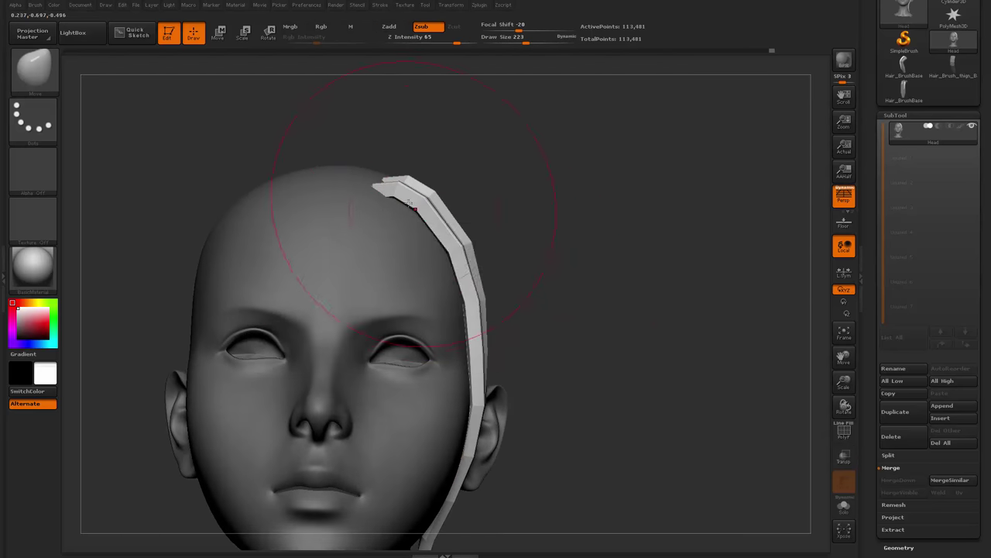
{"action": "mouse_move", "coordinate": [418, 199]}
{"action": "left_mouse_down"}
{"action": "mouse_move", "coordinate": [438, 153]}
{"action": "mouse_move", "coordinate": [392, 157]}
{"action": "left_mouse_up"}
{"action": "left_click_drag", "start_coordinate": [474, 264], "coordinate": [488, 261]}
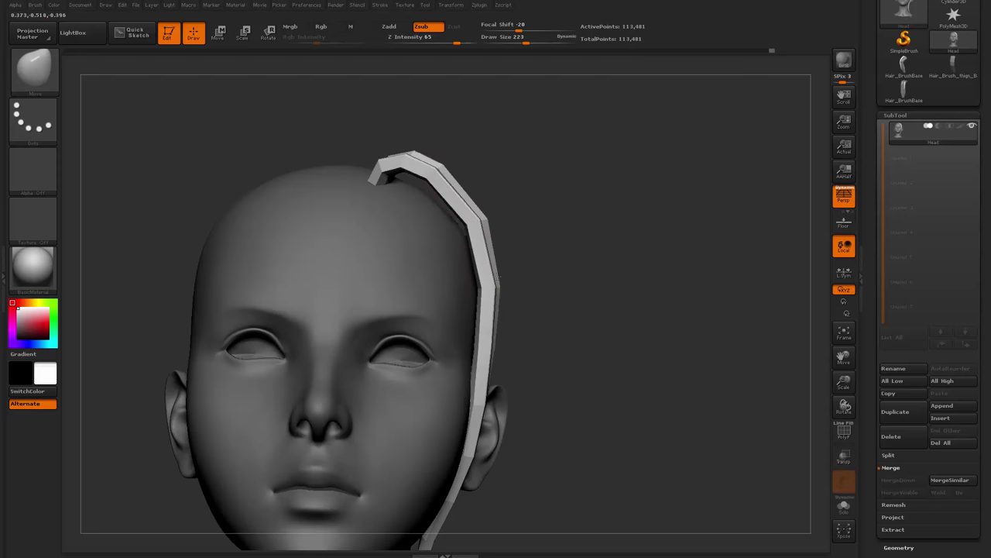
{"action": "mouse_move", "coordinate": [416, 163]}
{"action": "left_mouse_down"}
{"action": "mouse_move", "coordinate": [449, 134]}
{"action": "mouse_move", "coordinate": [436, 157]}
{"action": "mouse_move", "coordinate": [459, 202]}
{"action": "left_mouse_up"}
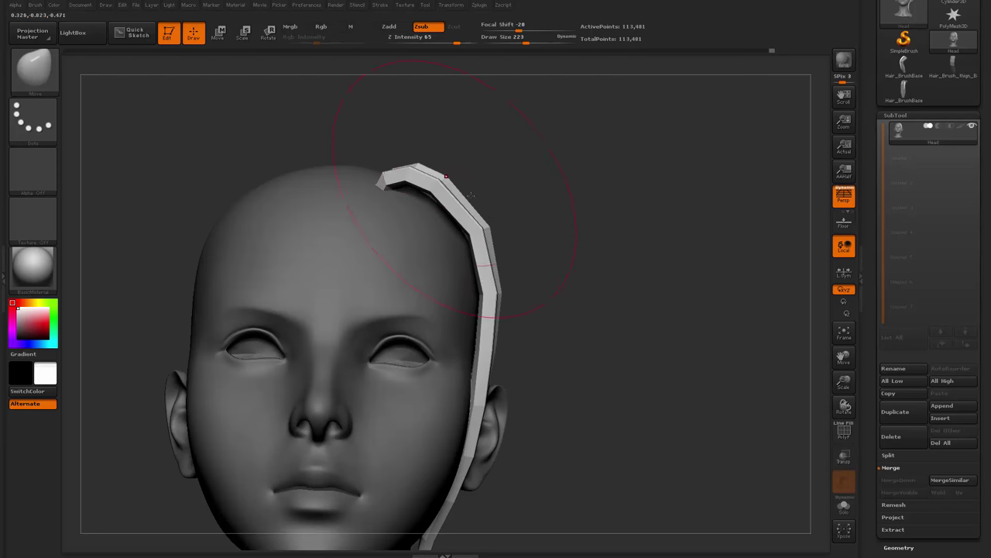
{"action": "mouse_move", "coordinate": [592, 226]}
{"action": "left_mouse_down"}
{"action": "mouse_move", "coordinate": [512, 276]}
{"action": "mouse_move", "coordinate": [364, 309]}
{"action": "mouse_move", "coordinate": [331, 421]}
{"action": "mouse_move", "coordinate": [341, 465]}
{"action": "left_mouse_up"}
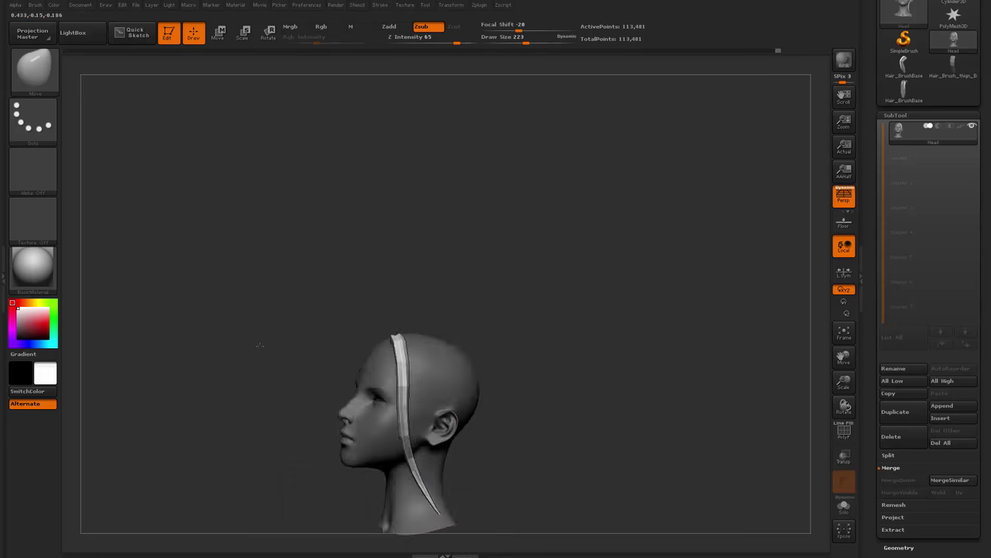
{"action": "left_click_drag", "start_coordinate": [260, 344], "coordinate": [526, 319]}
{"action": "mouse_move", "coordinate": [526, 319]}
{"action": "left_mouse_down", "text": "alt"}
{"action": "mouse_move", "coordinate": [487, 243]}
{"action": "mouse_move", "coordinate": [493, 318]}
{"action": "mouse_move", "coordinate": [513, 326]}
{"action": "left_mouse_up", "text": "alt"}
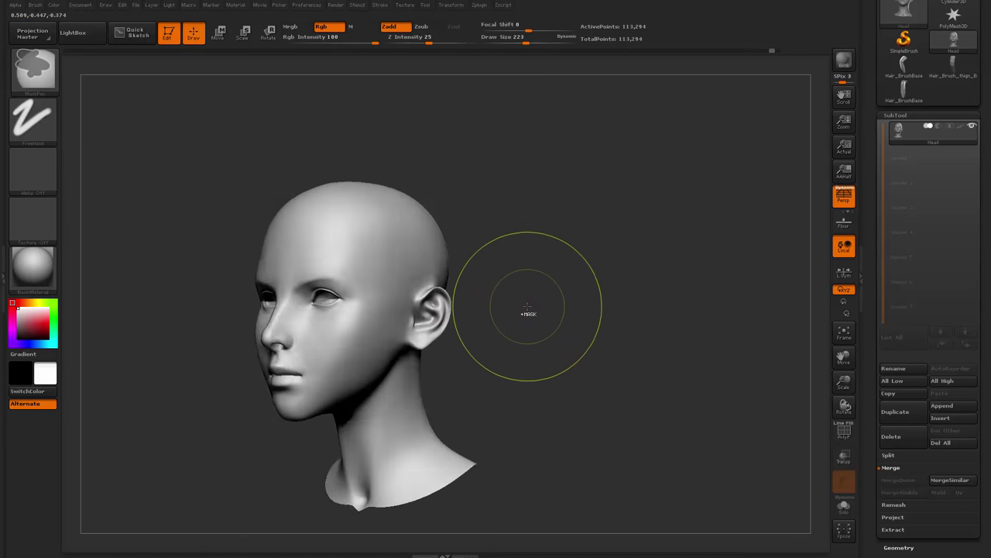
Reselect the InsertMesh_2 hair brush and set its draw size to 140
{"action": "left_click_drag", "start_coordinate": [468, 288], "coordinate": [483, 288]}
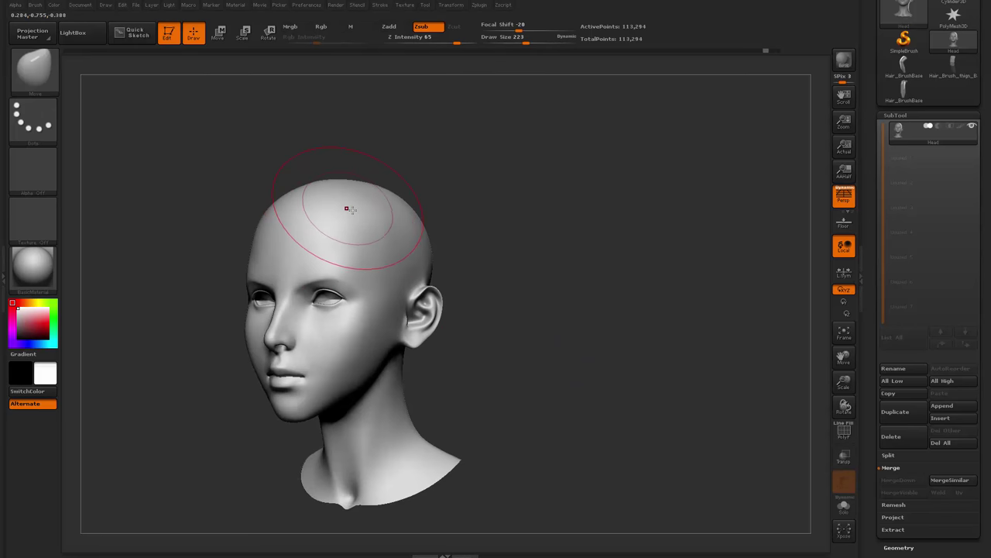
{"action": "key", "text": "space"}
{"action": "left_click_drag", "start_coordinate": [341, 232], "coordinate": [334, 233]}
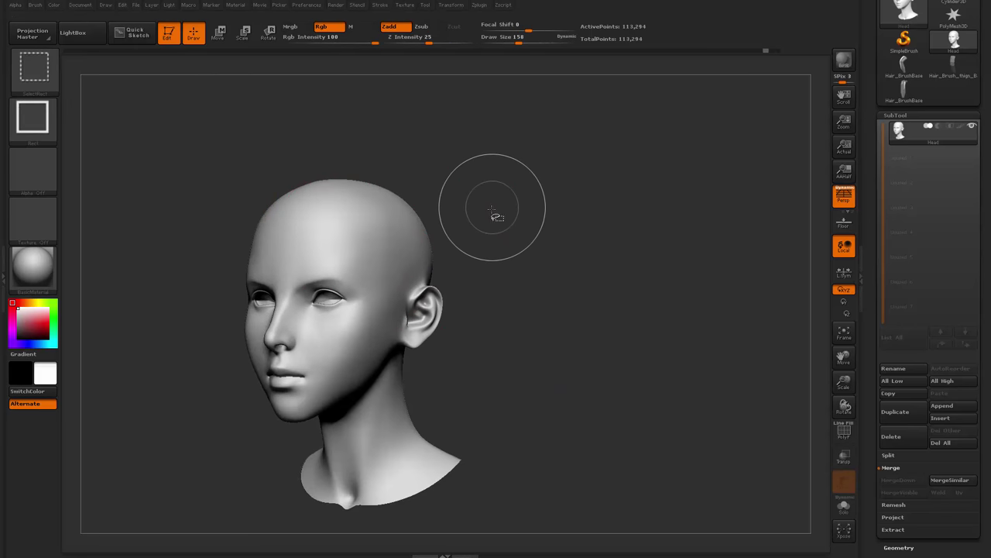
{"action": "left_click_drag", "start_coordinate": [457, 205], "coordinate": [406, 188]}
{"action": "left_click", "coordinate": [53, 78]}
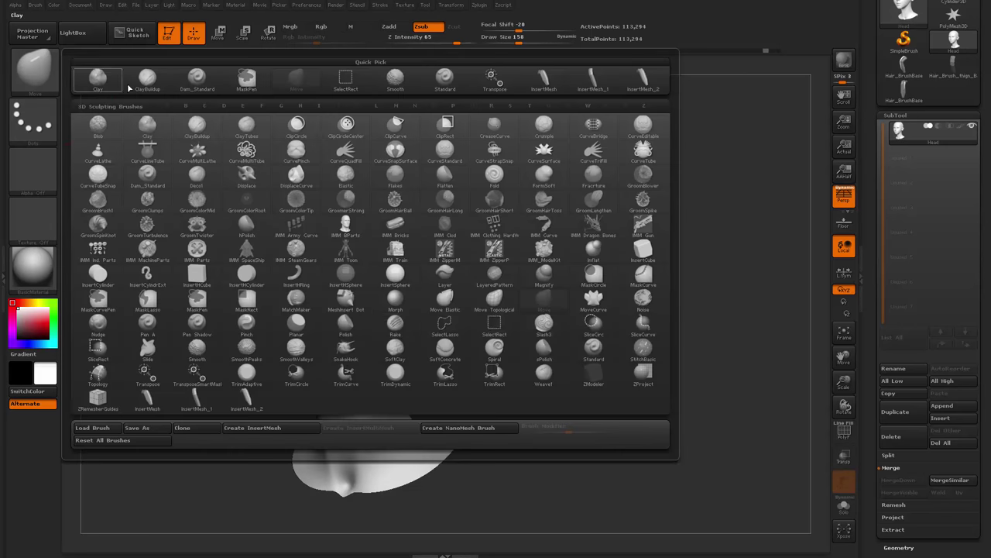
{"action": "left_click", "coordinate": [250, 399]}
{"action": "key", "text": "space"}
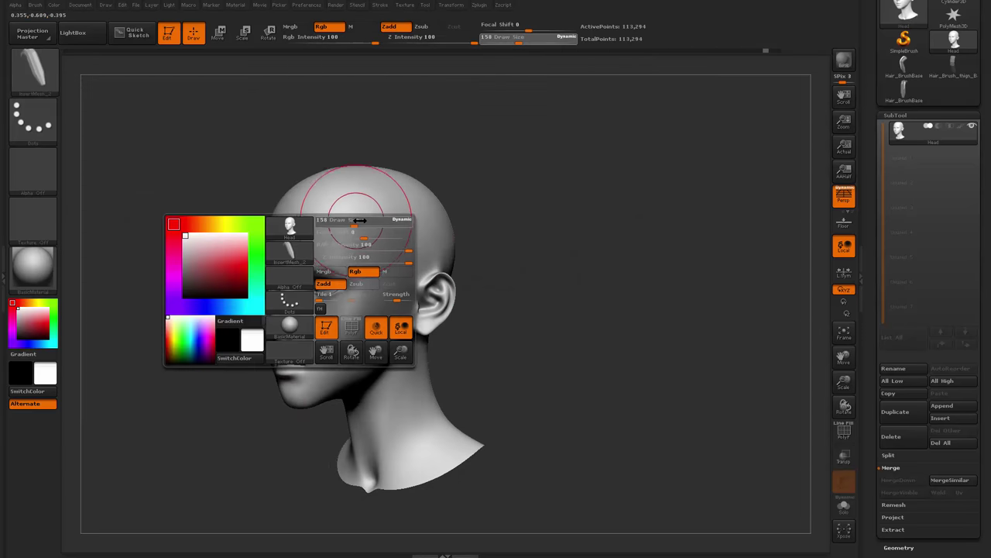
{"action": "left_click_drag", "start_coordinate": [354, 221], "coordinate": [351, 221]}
{"action": "mouse_move", "coordinate": [447, 138]}
{"action": "left_mouse_down"}
{"action": "mouse_move", "coordinate": [415, 118]}
{"action": "mouse_move", "coordinate": [434, 117]}
{"action": "mouse_move", "coordinate": [424, 99]}
{"action": "left_mouse_up"}
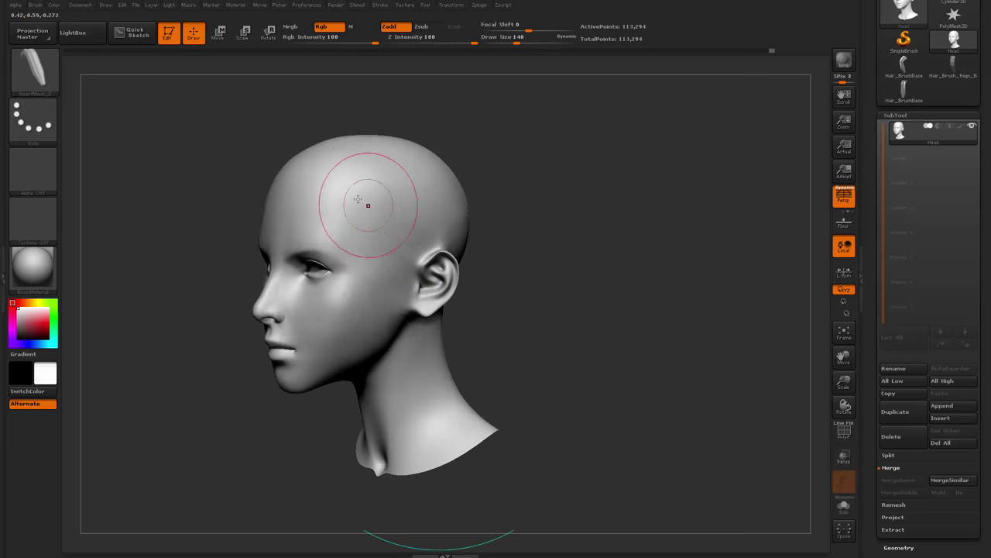
Draw a strand curve over the side of the head at draw size 202, and redraw it at size 256
{"action": "key", "text": "space"}
{"action": "left_click_drag", "start_coordinate": [352, 195], "coordinate": [387, 195]}
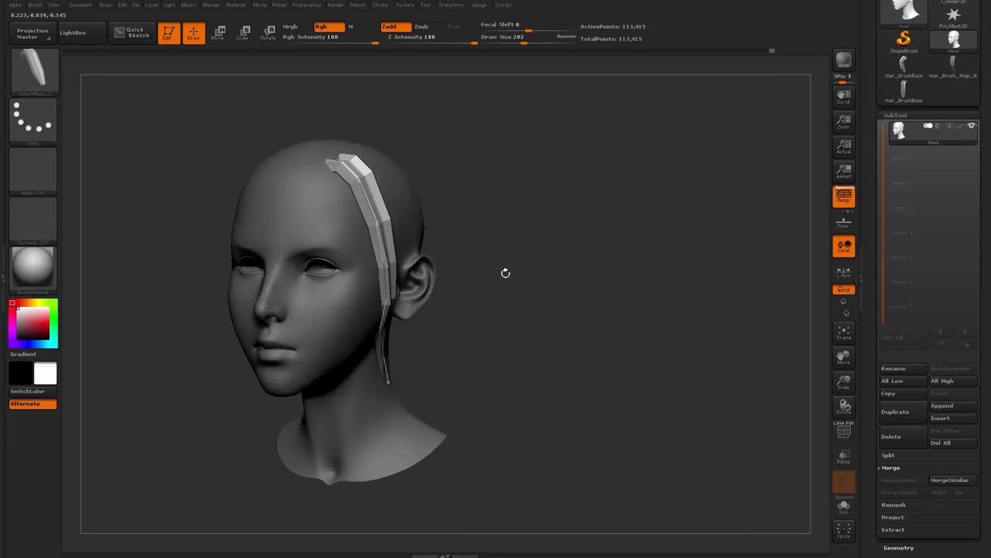
{"action": "mouse_move", "coordinate": [506, 272]}
{"action": "left_mouse_down"}
{"action": "mouse_move", "coordinate": [529, 299]}
{"action": "mouse_move", "coordinate": [385, 179]}
{"action": "left_mouse_up"}
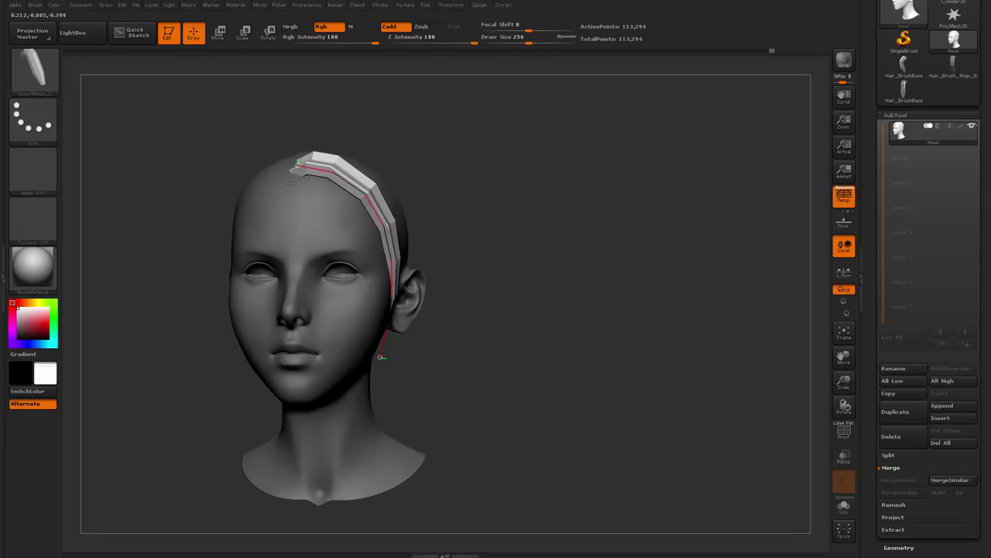
{"action": "mouse_move", "coordinate": [542, 279]}
{"action": "left_mouse_down"}
{"action": "mouse_move", "coordinate": [433, 279]}
{"action": "mouse_move", "coordinate": [519, 277]}
{"action": "left_mouse_up"}
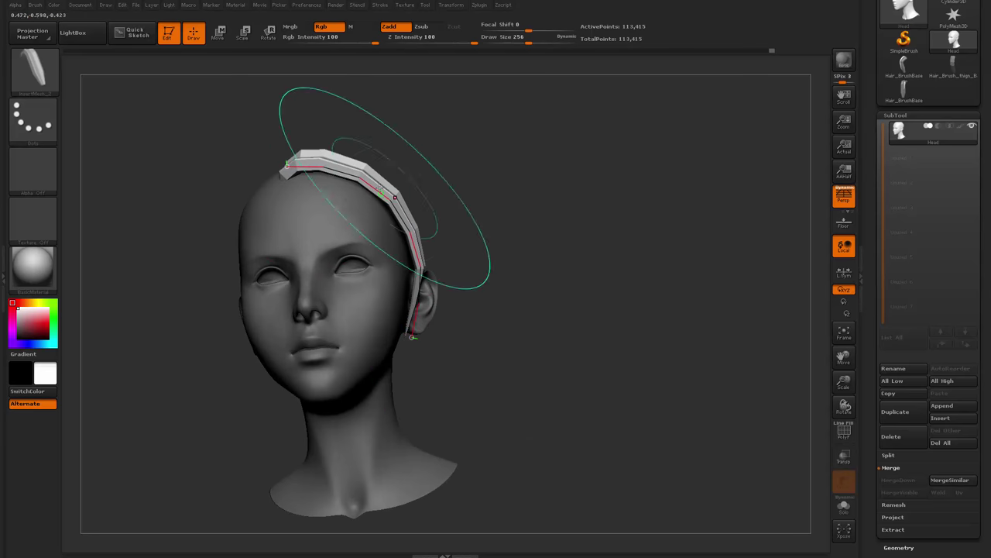
Set the draw size to 202 and bend the strand's curve forward over the temple, ending at the jaw
{"action": "left_click_drag", "start_coordinate": [503, 314], "coordinate": [395, 271]}
{"action": "left_click_drag", "start_coordinate": [280, 320], "coordinate": [308, 313]}
{"action": "mouse_move", "coordinate": [346, 234]}
{"action": "left_mouse_down"}
{"action": "mouse_move", "coordinate": [320, 236]}
{"action": "mouse_move", "coordinate": [331, 262]}
{"action": "left_mouse_up"}
{"action": "key", "text": "space"}
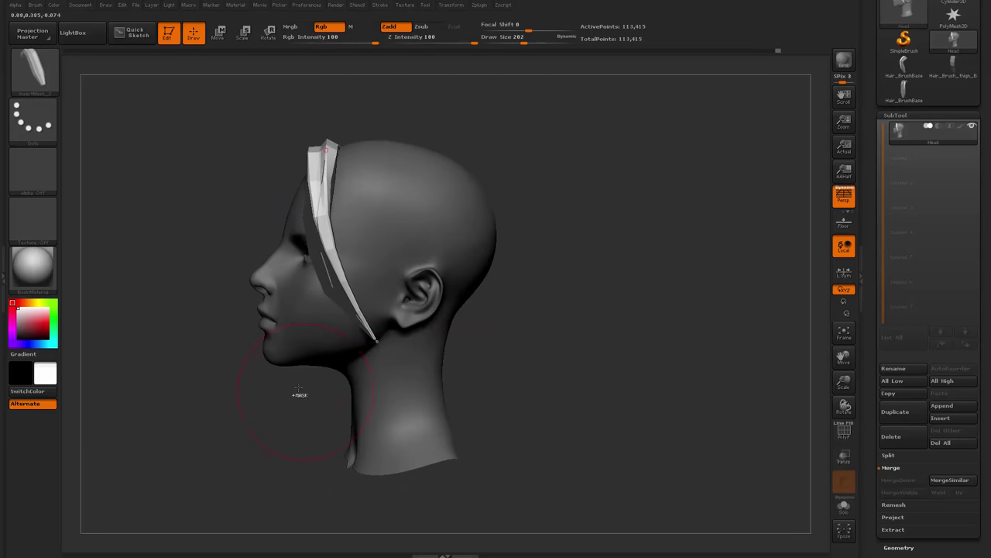
{"action": "left_click_drag", "start_coordinate": [298, 388], "coordinate": [299, 392]}
{"action": "key", "text": "space"}
{"action": "left_click_drag", "start_coordinate": [332, 191], "coordinate": [320, 188]}
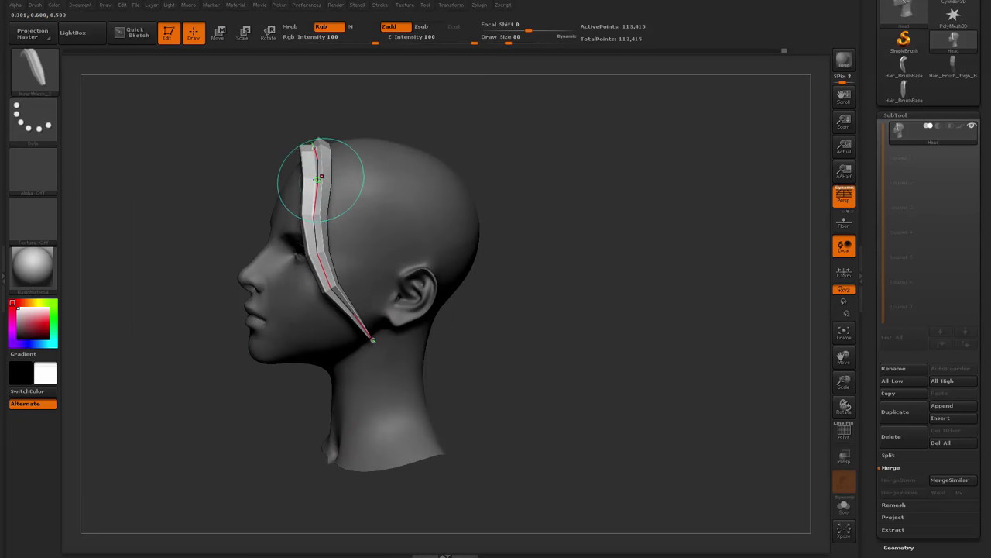
{"action": "left_click_drag", "start_coordinate": [235, 254], "coordinate": [347, 368]}
{"action": "left_click_drag", "start_coordinate": [198, 418], "coordinate": [442, 405]}
Choose SelectLasso as the selection brush for the head and strand mesh
{"action": "key", "text": "b"}
{"action": "key", "text": "s"}
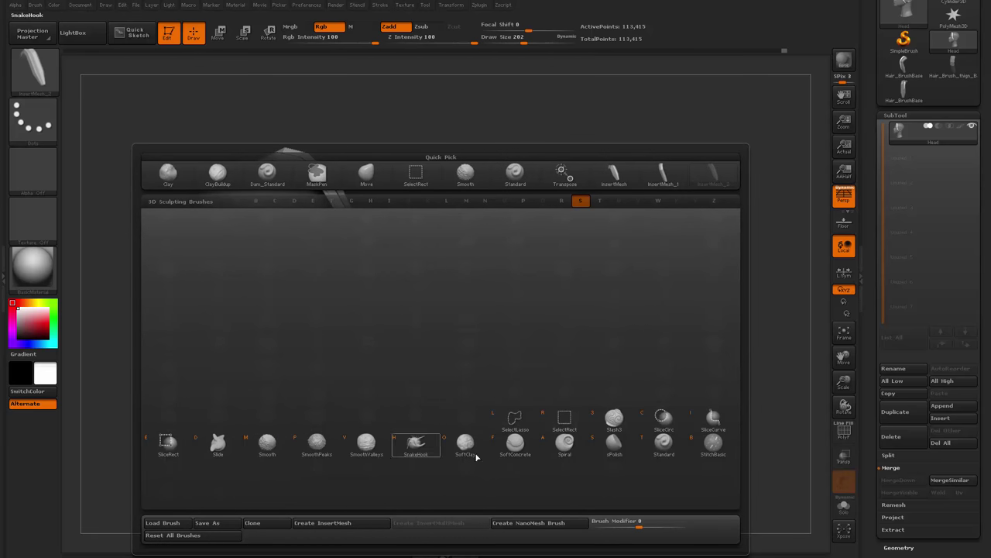
{"action": "left_click", "coordinate": [517, 422]}
{"action": "left_click_drag", "start_coordinate": [643, 275], "coordinate": [519, 299]}
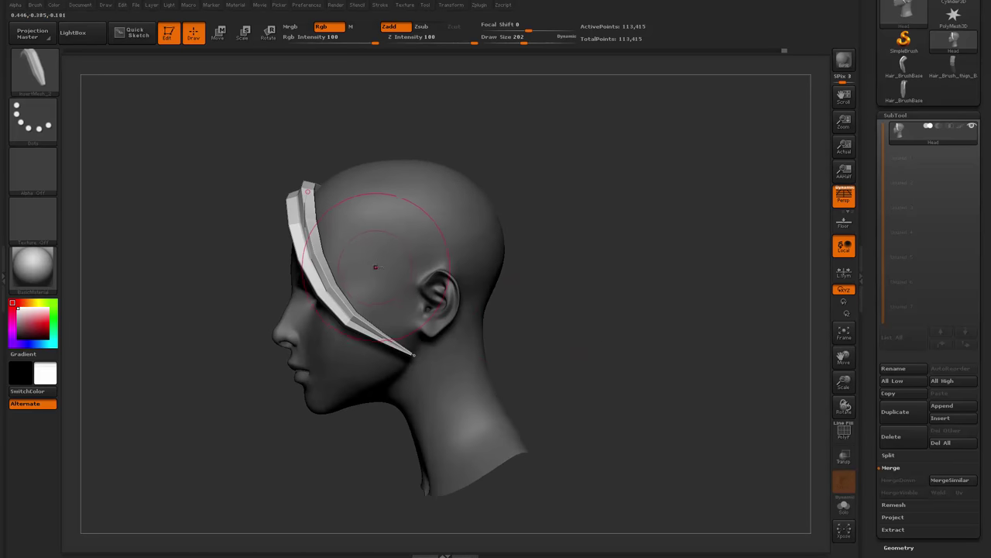
{"action": "left_click_drag", "start_coordinate": [572, 224], "coordinate": [496, 264]}
Try subdividing the mesh, toggle the polyframe display on and off, and return to the lower subdivision level
{"action": "key", "text": "ctrl+d"}
{"action": "key", "text": "shift+f"}
{"action": "key", "text": "shift+f"}
{"action": "key", "text": "shift+d"}
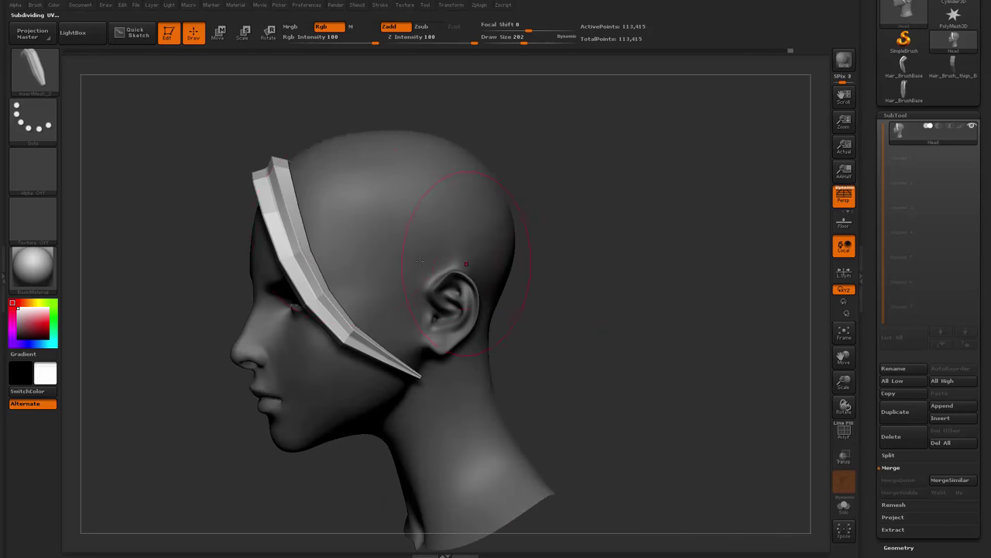
Draw a second hair strand curve from the top of the head past the front of the ear to the neck
{"action": "left_click_drag", "start_coordinate": [447, 113], "coordinate": [372, 145]}
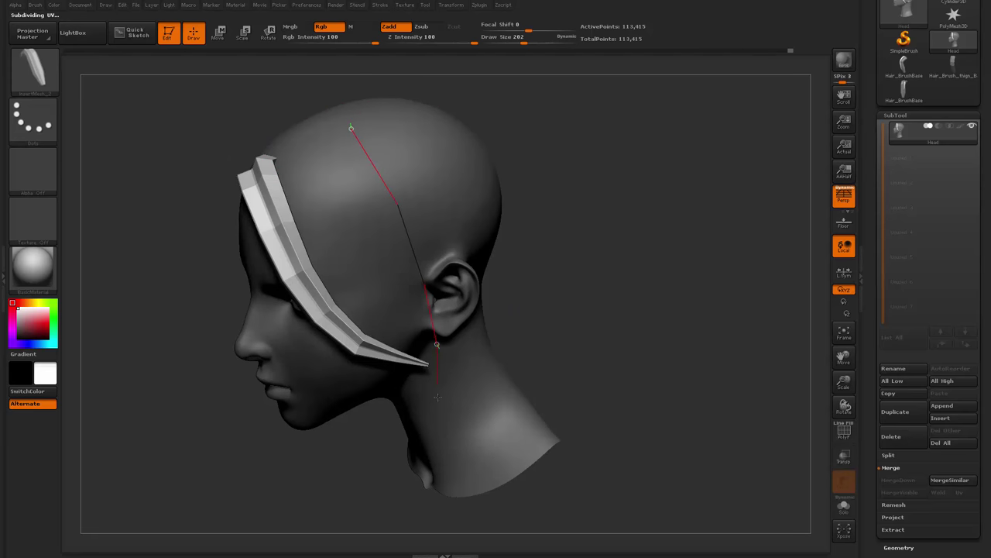
{"action": "left_click_drag", "start_coordinate": [571, 375], "coordinate": [629, 298]}
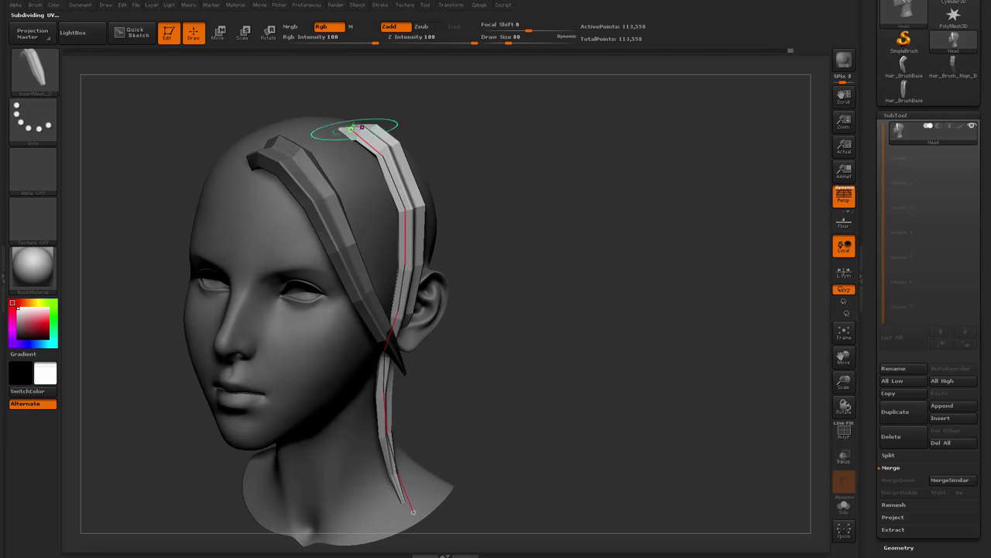
{"action": "left_click_drag", "start_coordinate": [429, 103], "coordinate": [443, 199]}
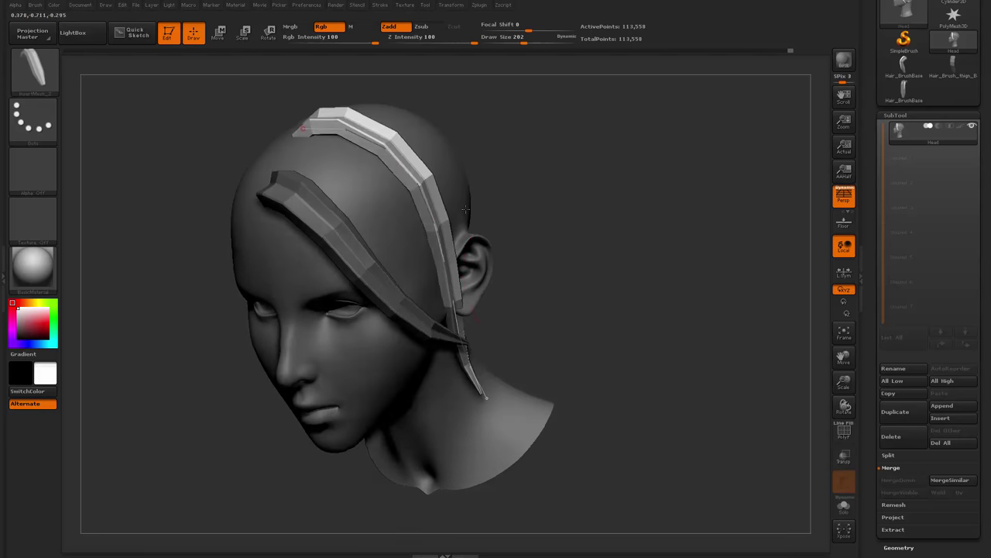
Pull the second strand's curve outward around the ear and move its tip toward the shoulder
{"action": "left_click_drag", "start_coordinate": [512, 265], "coordinate": [478, 268]}
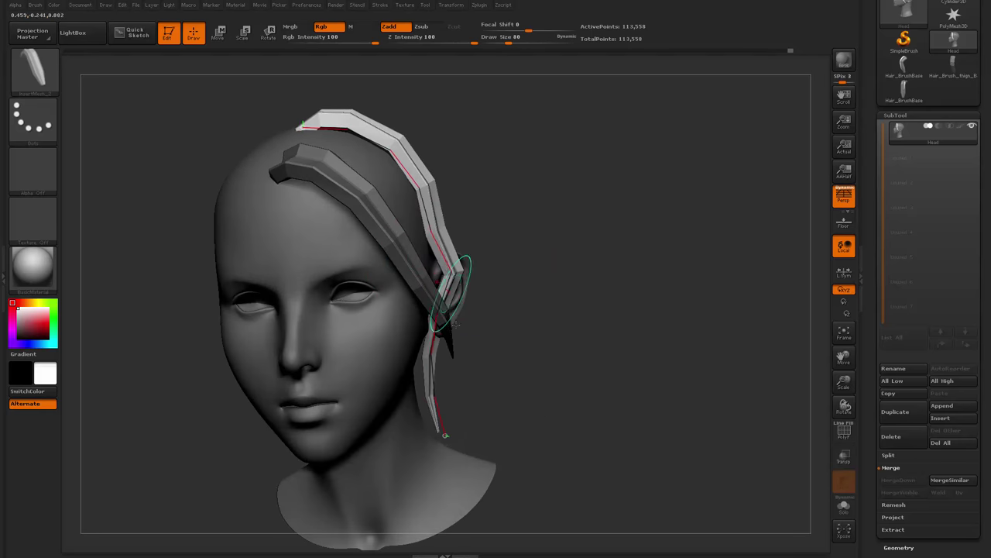
{"action": "left_click_drag", "start_coordinate": [431, 354], "coordinate": [458, 398]}
{"action": "left_click_drag", "start_coordinate": [445, 433], "coordinate": [484, 444]}
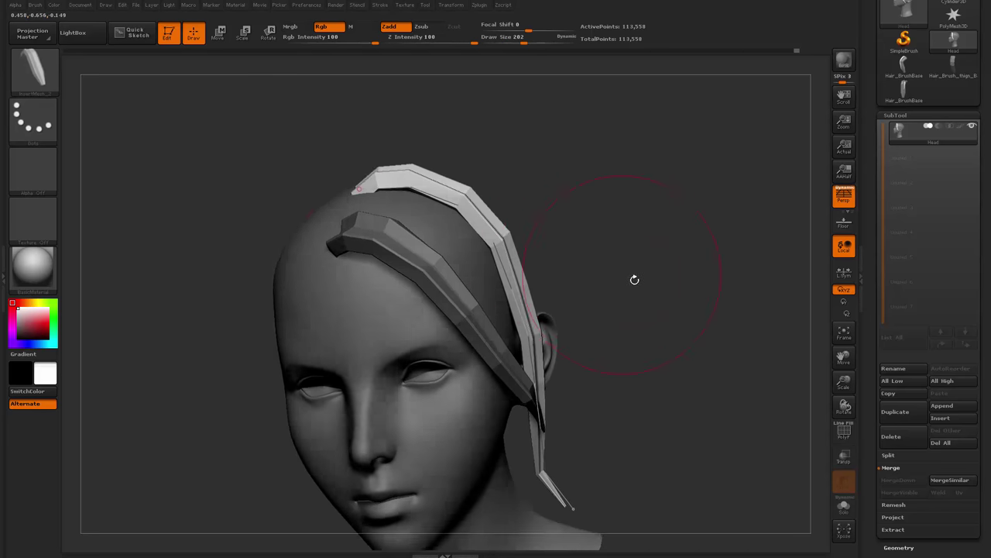
{"action": "mouse_move", "coordinate": [635, 279]}
{"action": "left_mouse_down"}
{"action": "mouse_move", "coordinate": [547, 191]}
{"action": "mouse_move", "coordinate": [442, 155]}
{"action": "left_mouse_up"}
{"action": "mouse_move", "coordinate": [537, 185]}
{"action": "left_mouse_down"}
{"action": "mouse_move", "coordinate": [567, 214]}
{"action": "mouse_move", "coordinate": [539, 216]}
{"action": "mouse_move", "coordinate": [551, 194]}
{"action": "mouse_move", "coordinate": [559, 207]}
{"action": "left_mouse_up"}
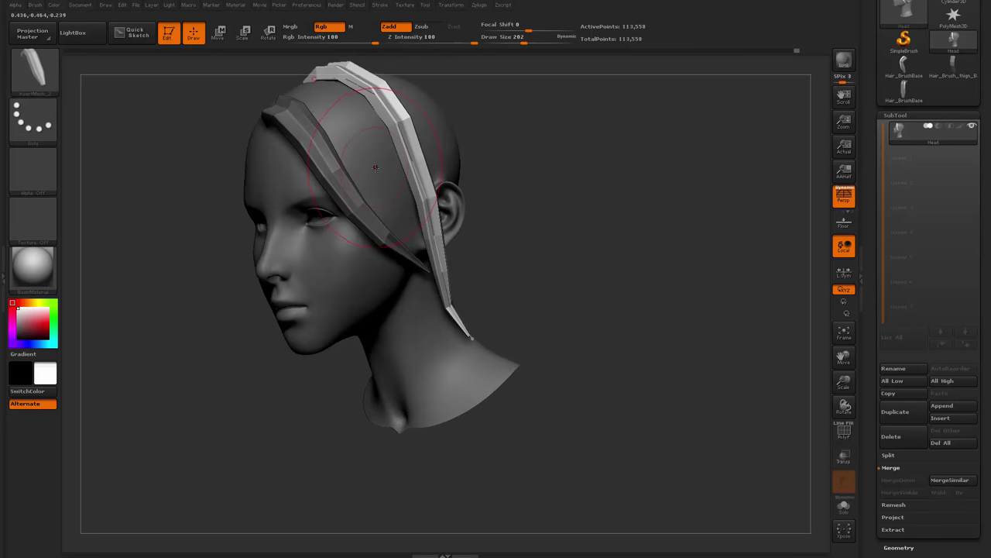
{"action": "left_click_drag", "start_coordinate": [518, 151], "coordinate": [503, 159]}
{"action": "mouse_move", "coordinate": [503, 159]}
{"action": "left_mouse_down", "text": "alt"}
{"action": "mouse_move", "coordinate": [499, 230]}
{"action": "mouse_move", "coordinate": [444, 235]}
{"action": "mouse_move", "coordinate": [483, 227]}
{"action": "left_mouse_up", "text": "alt"}
Switch to the Move brush and reshape the second strand's lower half so it sweeps back beneath the ear
{"action": "key", "text": "space"}
{"action": "key", "text": "b"}
{"action": "key", "text": "m"}
{"action": "key", "text": "v"}
{"action": "mouse_move", "coordinate": [393, 225]}
{"action": "left_mouse_down"}
{"action": "mouse_move", "coordinate": [413, 230]}
{"action": "mouse_move", "coordinate": [406, 240]}
{"action": "left_mouse_up"}
{"action": "left_click_drag", "start_coordinate": [431, 308], "coordinate": [421, 311]}
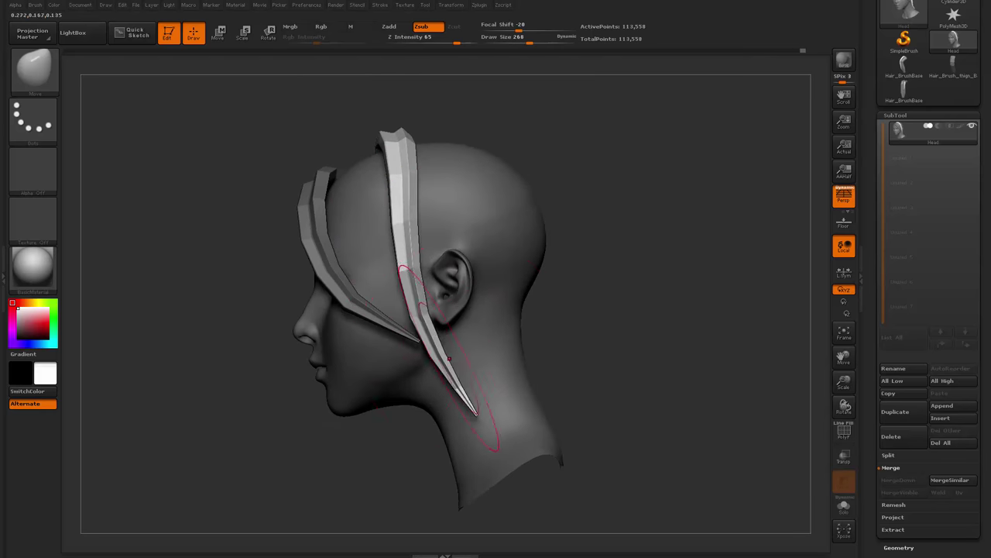
{"action": "right_click_drag", "start_coordinate": [432, 241], "coordinate": [388, 232]}
Set the Move brush's draw size to 217 and refine the second strand's shape beside the ear
{"action": "left_click_drag", "start_coordinate": [335, 422], "coordinate": [496, 326]}
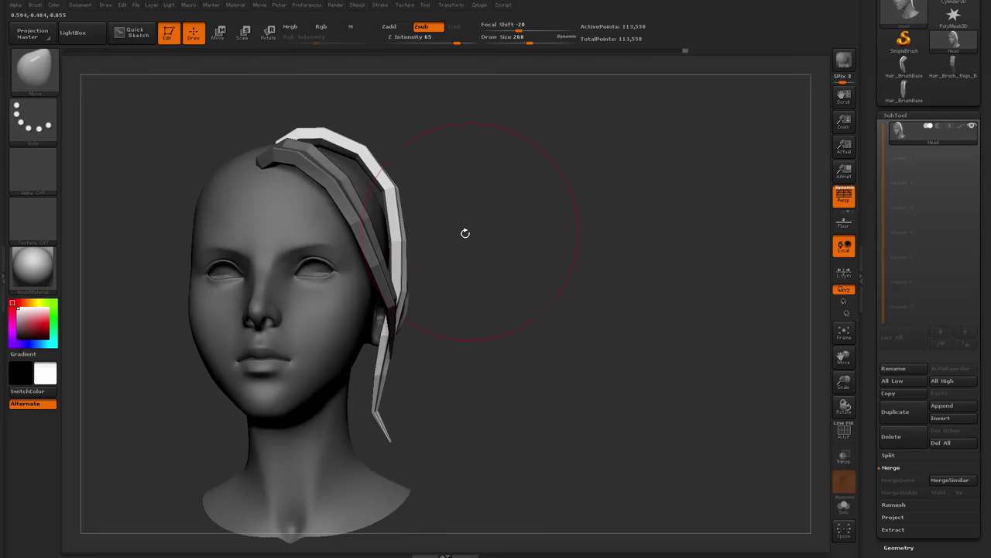
{"action": "left_click_drag", "start_coordinate": [464, 233], "coordinate": [525, 272]}
{"action": "key", "text": "space"}
{"action": "left_click_drag", "start_coordinate": [429, 287], "coordinate": [412, 289]}
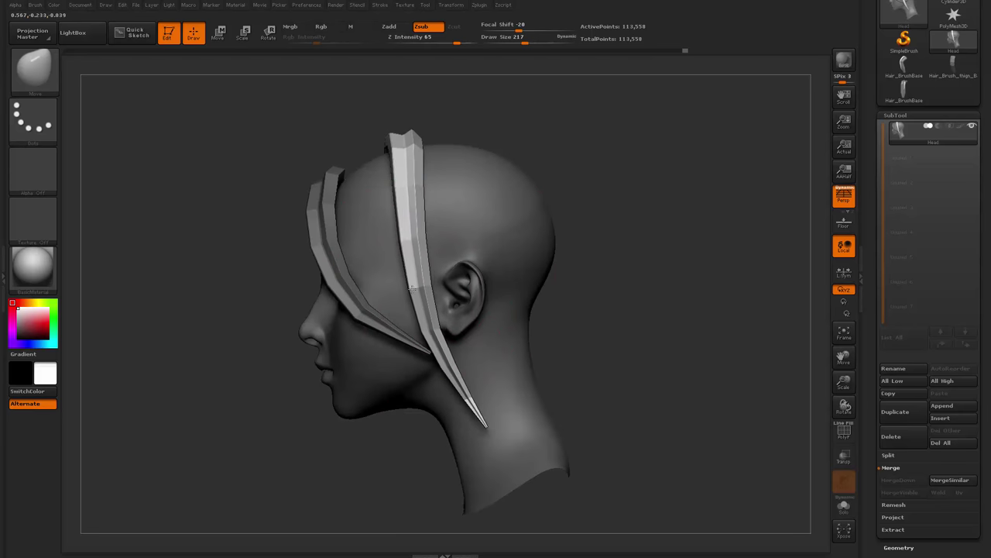
{"action": "mouse_move", "coordinate": [633, 177]}
{"action": "left_mouse_down"}
{"action": "mouse_move", "coordinate": [584, 237]}
{"action": "mouse_move", "coordinate": [595, 332]}
{"action": "mouse_move", "coordinate": [575, 259]}
{"action": "mouse_move", "coordinate": [534, 319]}
{"action": "mouse_move", "coordinate": [584, 312]}
{"action": "mouse_move", "coordinate": [581, 334]}
{"action": "mouse_move", "coordinate": [622, 355]}
{"action": "mouse_move", "coordinate": [653, 338]}
{"action": "left_mouse_up"}
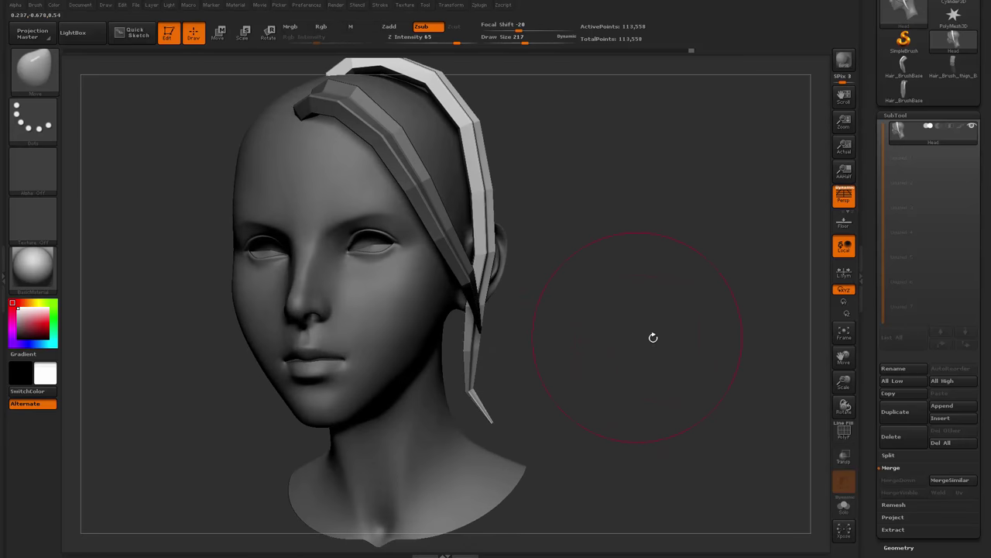
{"action": "left_click_drag", "start_coordinate": [869, 398], "coordinate": [868, 336]}
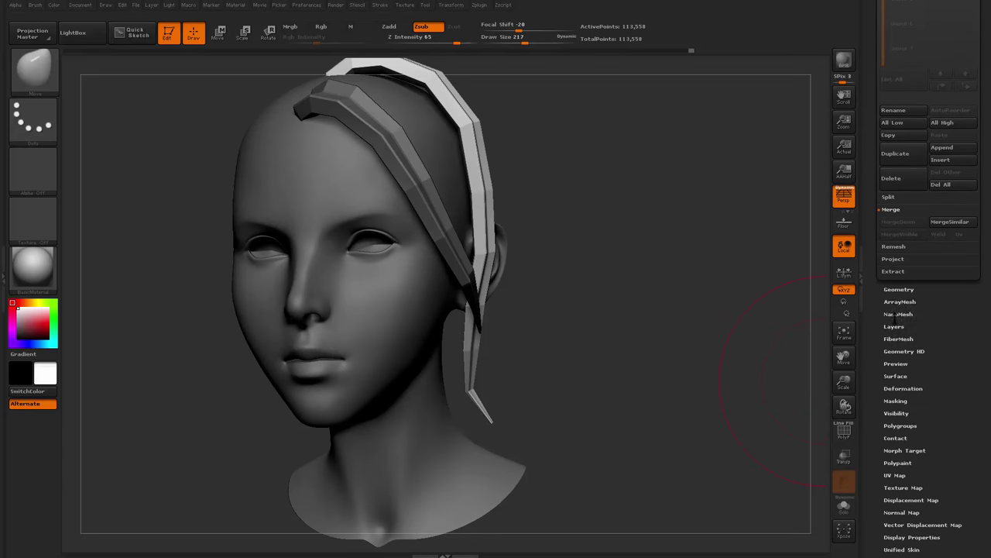
{"action": "left_click", "coordinate": [899, 339]}
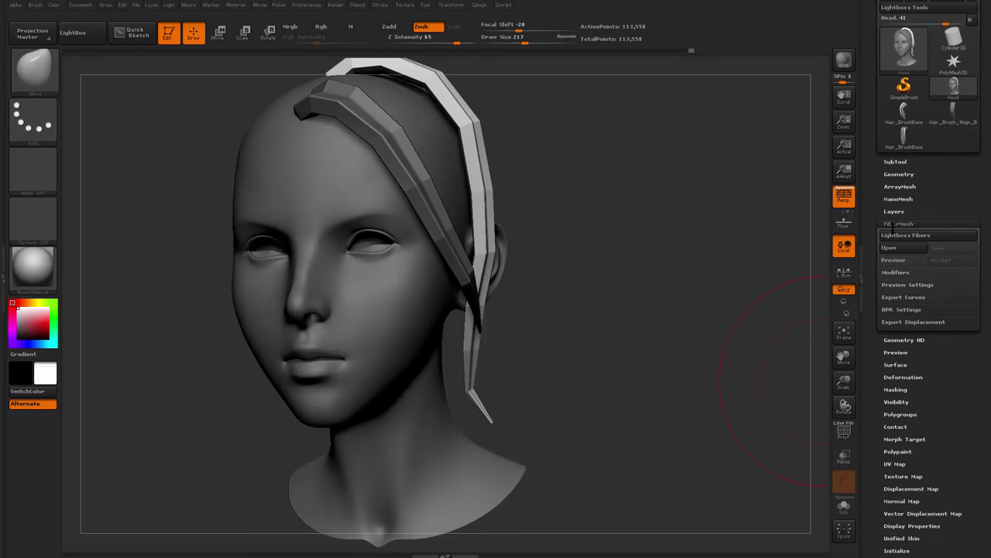
{"action": "left_click_drag", "start_coordinate": [869, 227], "coordinate": [891, 250]}
{"action": "left_click", "coordinate": [900, 248]}
{"action": "left_click", "coordinate": [900, 249]}
{"action": "left_click", "coordinate": [891, 251]}
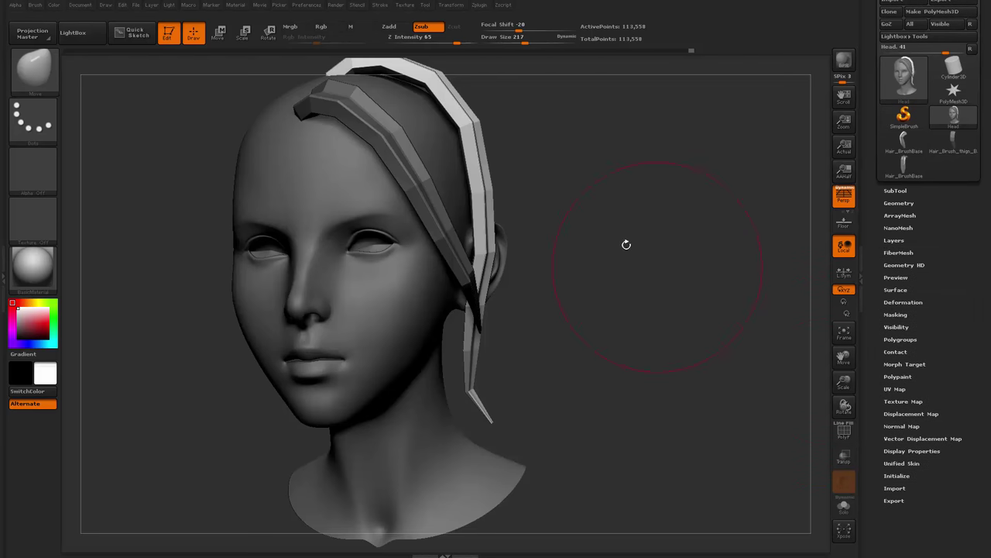
Draw a third hair strand with the InsertMesh_2 brush from the top of the head down to the neck, between the existing two strands
{"action": "left_click_drag", "start_coordinate": [626, 246], "coordinate": [495, 247]}
{"action": "left_click_drag", "start_coordinate": [704, 255], "coordinate": [744, 325]}
{"action": "key", "text": "b"}
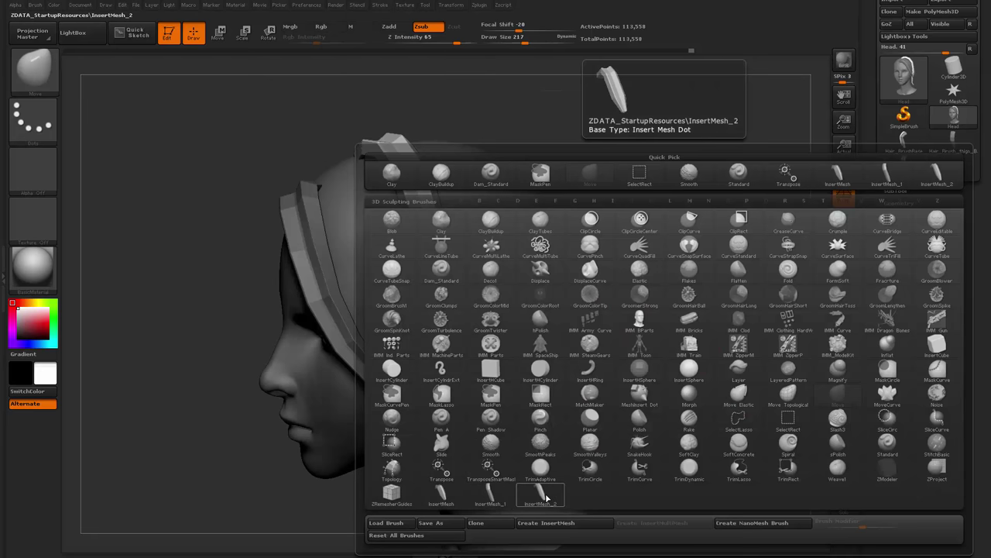
{"action": "left_click", "coordinate": [547, 497]}
{"action": "mouse_move", "coordinate": [619, 330]}
{"action": "left_mouse_down"}
{"action": "mouse_move", "coordinate": [646, 326]}
{"action": "mouse_move", "coordinate": [613, 305]}
{"action": "left_mouse_up"}
{"action": "left_click_drag", "start_coordinate": [632, 296], "coordinate": [618, 359]}
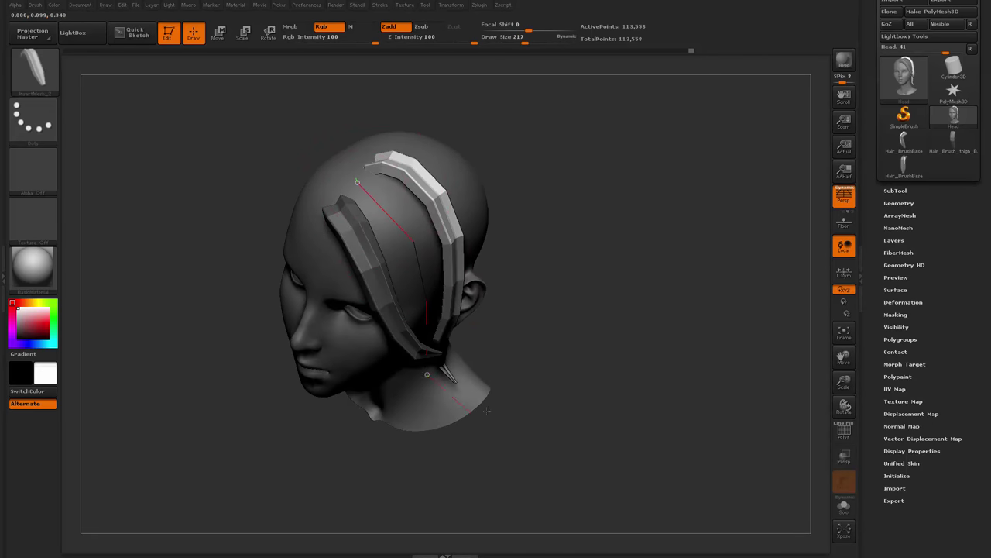
{"action": "left_click_drag", "start_coordinate": [486, 411], "coordinate": [488, 413]}
{"action": "mouse_move", "coordinate": [548, 325]}
{"action": "left_mouse_down"}
{"action": "mouse_move", "coordinate": [570, 296]}
{"action": "mouse_move", "coordinate": [573, 328]}
{"action": "mouse_move", "coordinate": [608, 364]}
{"action": "left_mouse_up"}
{"action": "left_click_drag", "start_coordinate": [354, 183], "coordinate": [346, 191]}
{"action": "mouse_move", "coordinate": [498, 265]}
{"action": "left_mouse_down"}
{"action": "mouse_move", "coordinate": [394, 288]}
{"action": "mouse_move", "coordinate": [421, 268]}
{"action": "mouse_move", "coordinate": [379, 282]}
{"action": "left_mouse_up"}
Switch to the Move brush with draw size 484 and pull the third strand's tip down toward the base of the neck
{"action": "key", "text": "space"}
{"action": "key", "text": "b"}
{"action": "key", "text": "m"}
{"action": "key", "text": "v"}
{"action": "left_click_drag", "start_coordinate": [589, 415], "coordinate": [579, 302], "text": "alt"}
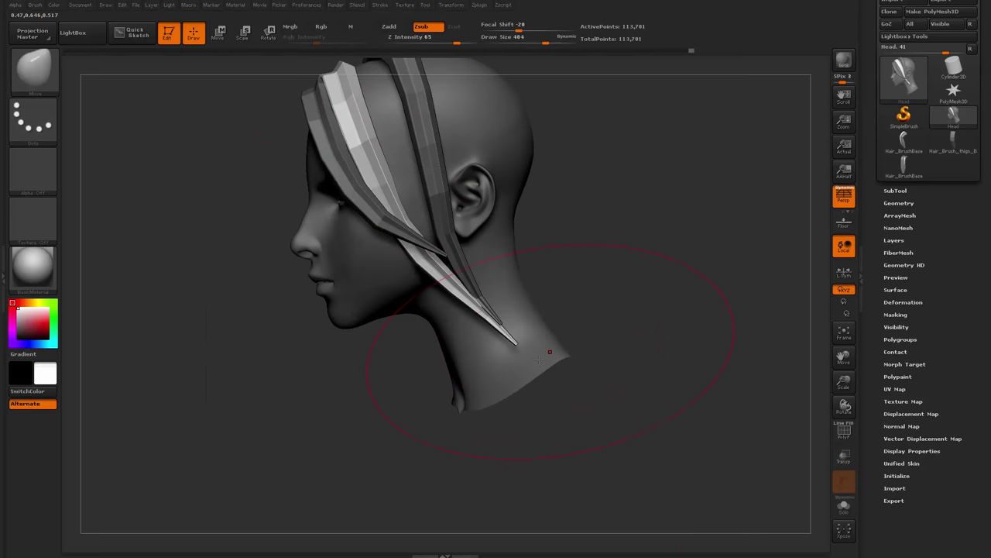
{"action": "left_click_drag", "start_coordinate": [527, 344], "coordinate": [477, 409]}
{"action": "mouse_move", "coordinate": [579, 347]}
{"action": "left_mouse_down", "text": "shift"}
{"action": "mouse_move", "coordinate": [549, 295]}
{"action": "mouse_move", "coordinate": [570, 281]}
{"action": "mouse_move", "coordinate": [573, 244]}
{"action": "mouse_move", "coordinate": [638, 397]}
{"action": "left_mouse_up", "text": "shift"}
Reshape the third strand's upper and middle sections along the side of the face using draw size 245
{"action": "left_click_drag", "start_coordinate": [502, 183], "coordinate": [490, 175]}
{"action": "key", "text": "space"}
{"action": "mouse_move", "coordinate": [555, 222]}
{"action": "left_mouse_down"}
{"action": "mouse_move", "coordinate": [538, 218]}
{"action": "mouse_move", "coordinate": [565, 211]}
{"action": "left_mouse_up"}
{"action": "left_click_drag", "start_coordinate": [635, 261], "coordinate": [474, 258]}
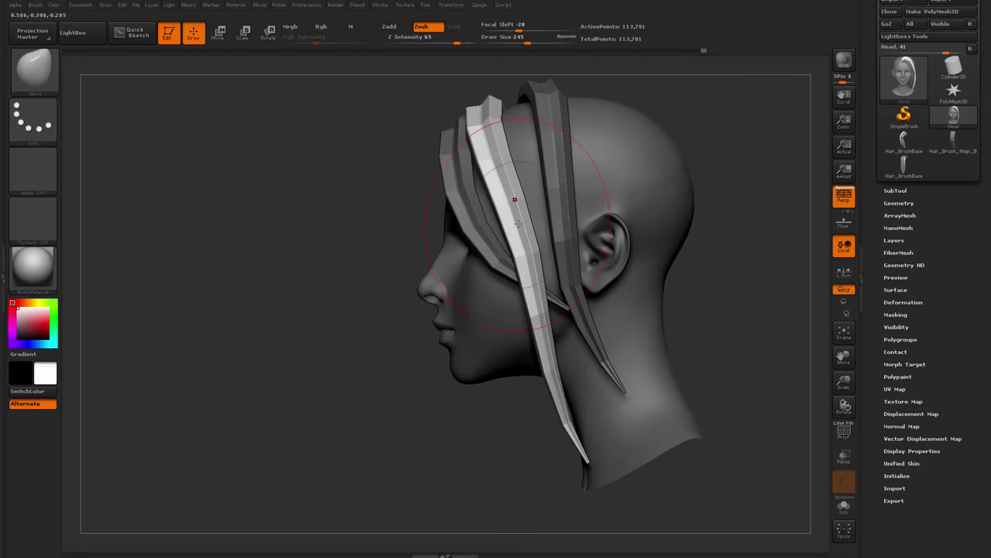
{"action": "left_click_drag", "start_coordinate": [518, 223], "coordinate": [509, 227]}
{"action": "left_click_drag", "start_coordinate": [528, 309], "coordinate": [535, 308]}
{"action": "mouse_move", "coordinate": [547, 367]}
{"action": "left_mouse_down"}
{"action": "mouse_move", "coordinate": [558, 380]}
{"action": "mouse_move", "coordinate": [577, 367]}
{"action": "left_mouse_up"}
Set the Move brush to focal shift 3 and Z intensity 29, and refine the third strand's curve, reducing the draw size to 108
{"action": "key", "text": "space"}
{"action": "left_click", "coordinate": [575, 416]}
{"action": "left_click", "coordinate": [574, 391]}
{"action": "key", "text": "space"}
{"action": "left_click_drag", "start_coordinate": [561, 326], "coordinate": [572, 325]}
{"action": "left_click_drag", "start_coordinate": [489, 176], "coordinate": [497, 165]}
{"action": "key", "text": "space"}
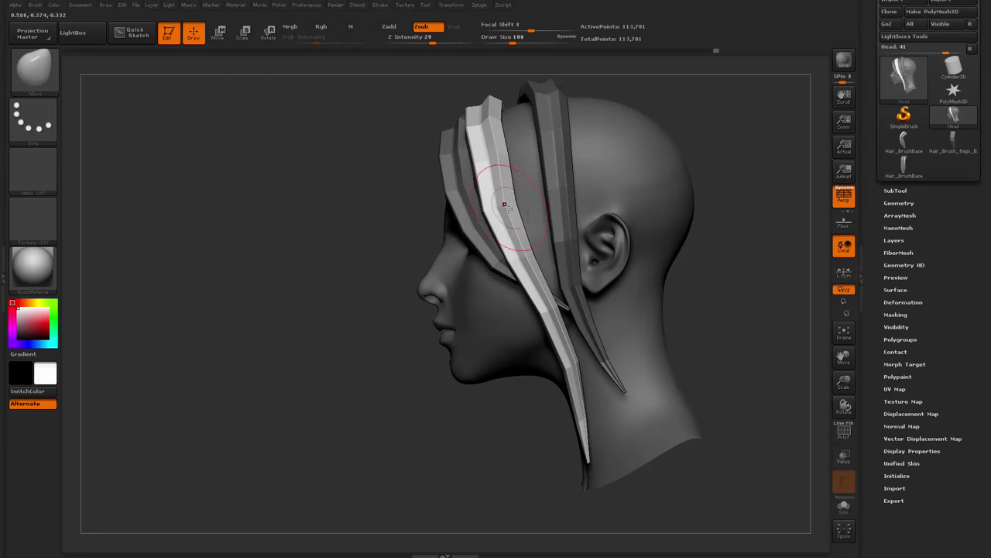
{"action": "left_click_drag", "start_coordinate": [508, 208], "coordinate": [515, 207]}
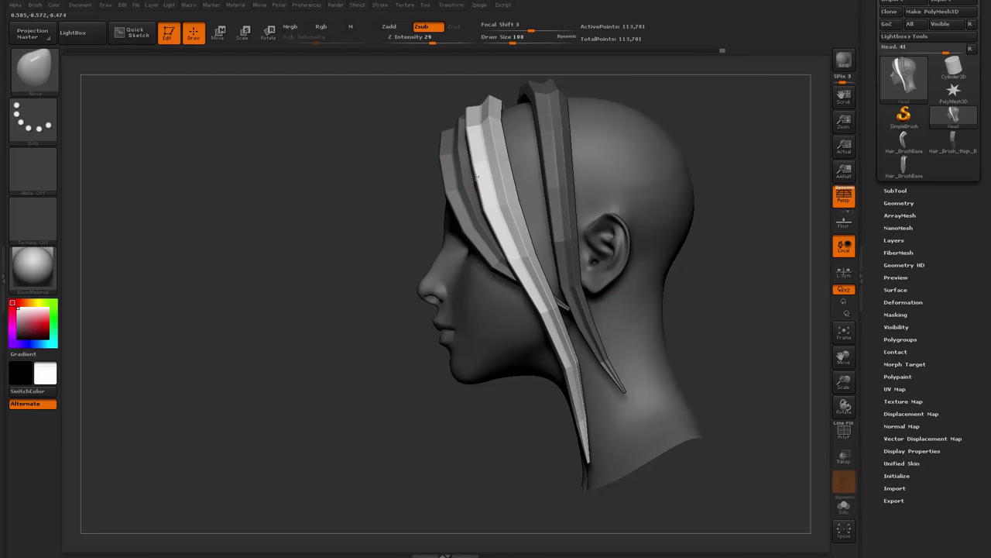
Set the draw size to 393 and pull the third strand's lower half inward so it hangs close to the neck
{"action": "mouse_move", "coordinate": [315, 417]}
{"action": "left_mouse_down"}
{"action": "mouse_move", "coordinate": [374, 434]}
{"action": "mouse_move", "coordinate": [385, 419]}
{"action": "left_mouse_up"}
{"action": "mouse_move", "coordinate": [546, 276]}
{"action": "left_mouse_down"}
{"action": "mouse_move", "coordinate": [562, 274]}
{"action": "mouse_move", "coordinate": [556, 268]}
{"action": "left_mouse_up"}
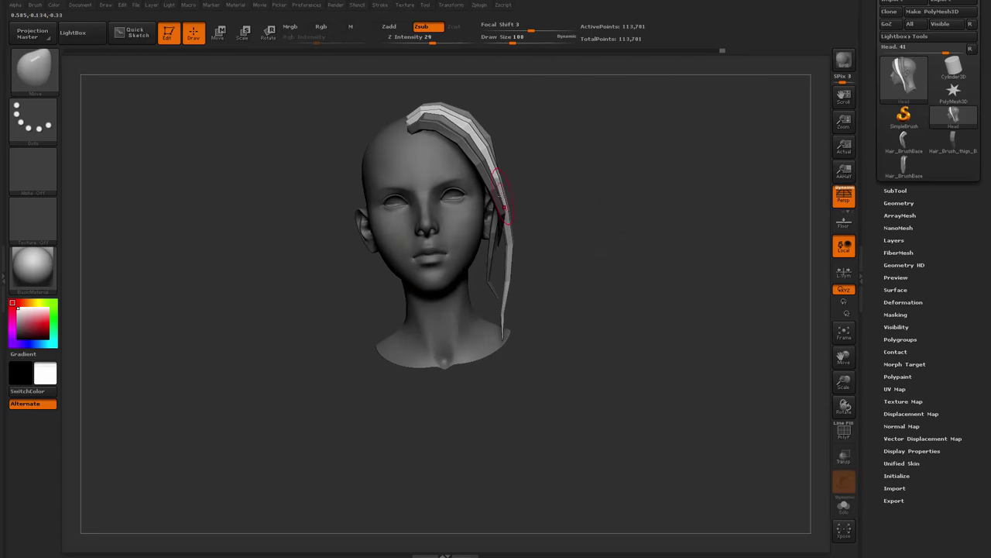
{"action": "key", "text": "space"}
{"action": "mouse_move", "coordinate": [503, 198]}
{"action": "left_mouse_down"}
{"action": "mouse_move", "coordinate": [526, 195]}
{"action": "mouse_move", "coordinate": [519, 245]}
{"action": "left_mouse_up"}
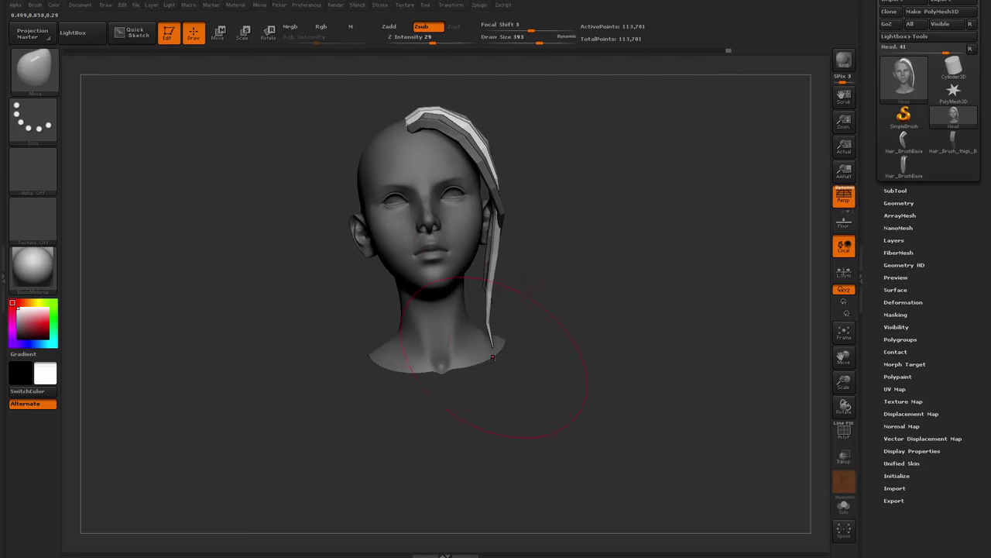
{"action": "left_click_drag", "start_coordinate": [563, 222], "coordinate": [403, 422]}
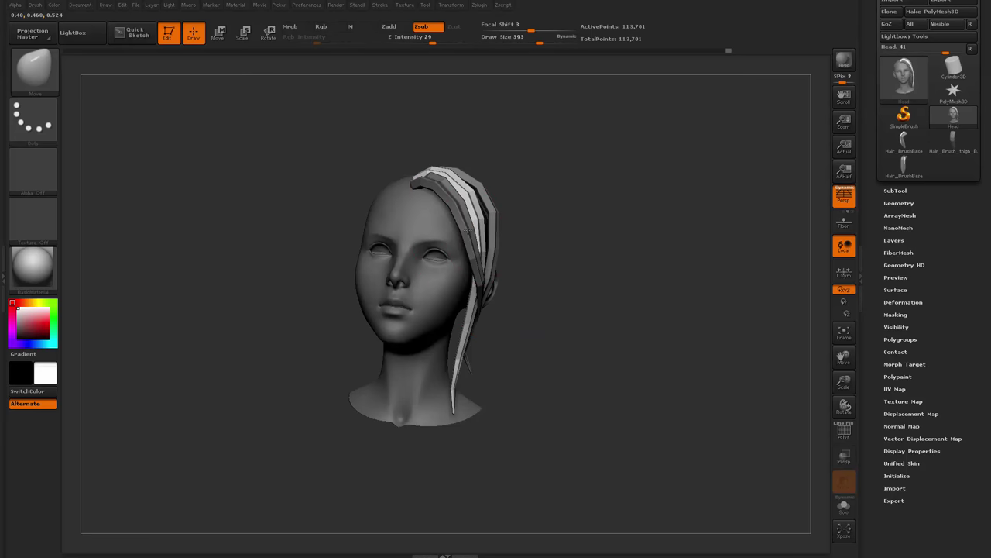
{"action": "mouse_move", "coordinate": [554, 267]}
{"action": "left_mouse_down"}
{"action": "mouse_move", "coordinate": [385, 324]}
{"action": "mouse_move", "coordinate": [321, 380]}
{"action": "mouse_move", "coordinate": [358, 427]}
{"action": "left_mouse_up"}
Draw a fourth hair strand with InsertMesh_2 at draw size 88, filling the gap between the third strand and the one by the ear
{"action": "key", "text": "b"}
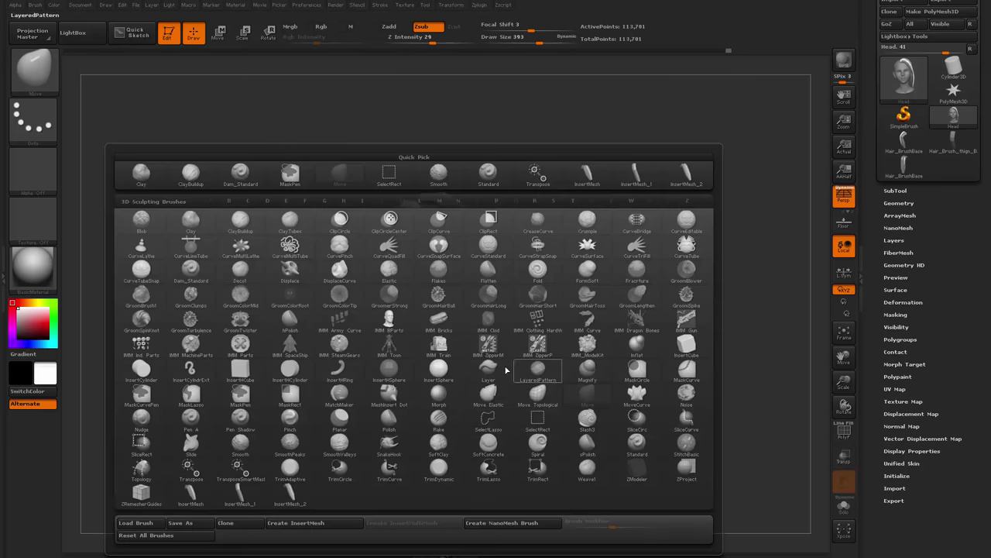
{"action": "left_click", "coordinate": [298, 496]}
{"action": "left_click_drag", "start_coordinate": [573, 317], "coordinate": [574, 262], "text": "alt"}
{"action": "left_click_drag", "start_coordinate": [573, 262], "coordinate": [589, 352]}
{"action": "key", "text": "space"}
{"action": "left_click_drag", "start_coordinate": [456, 211], "coordinate": [434, 211]}
{"action": "key", "text": "space"}
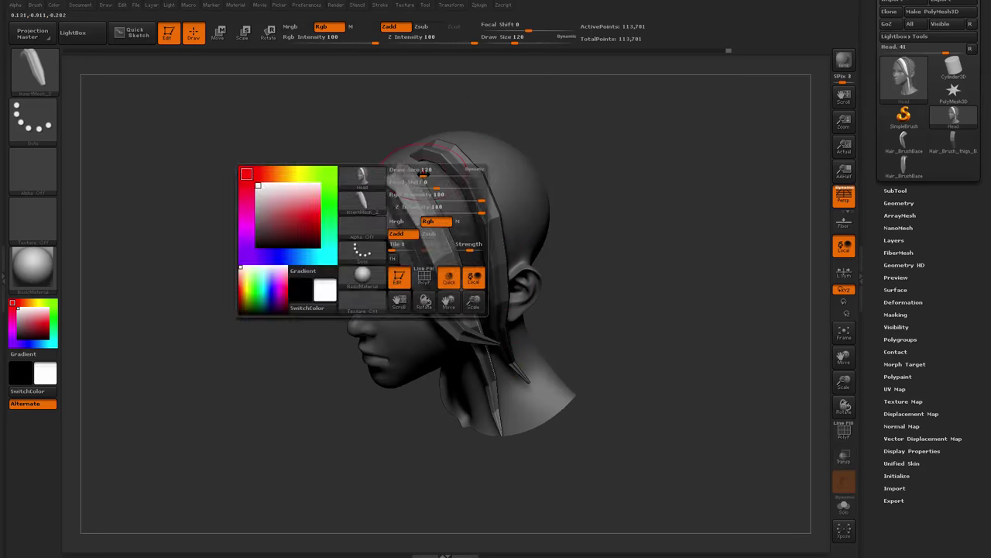
{"action": "mouse_move", "coordinate": [432, 170]}
{"action": "left_mouse_down"}
{"action": "mouse_move", "coordinate": [422, 168]}
{"action": "mouse_move", "coordinate": [485, 241]}
{"action": "left_mouse_up"}
{"action": "key", "text": "space"}
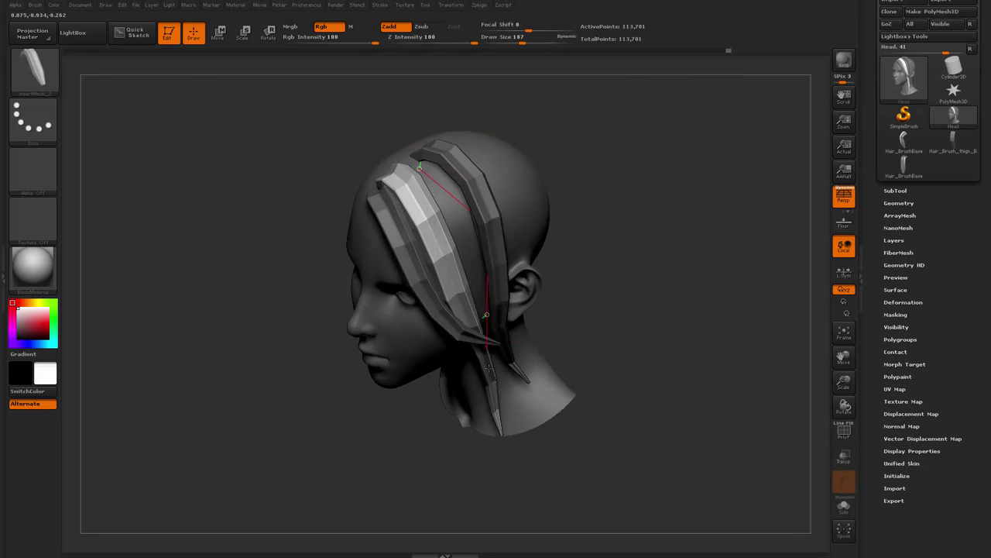
{"action": "left_click_drag", "start_coordinate": [488, 368], "coordinate": [487, 318]}
{"action": "left_click_drag", "start_coordinate": [610, 292], "coordinate": [581, 324]}
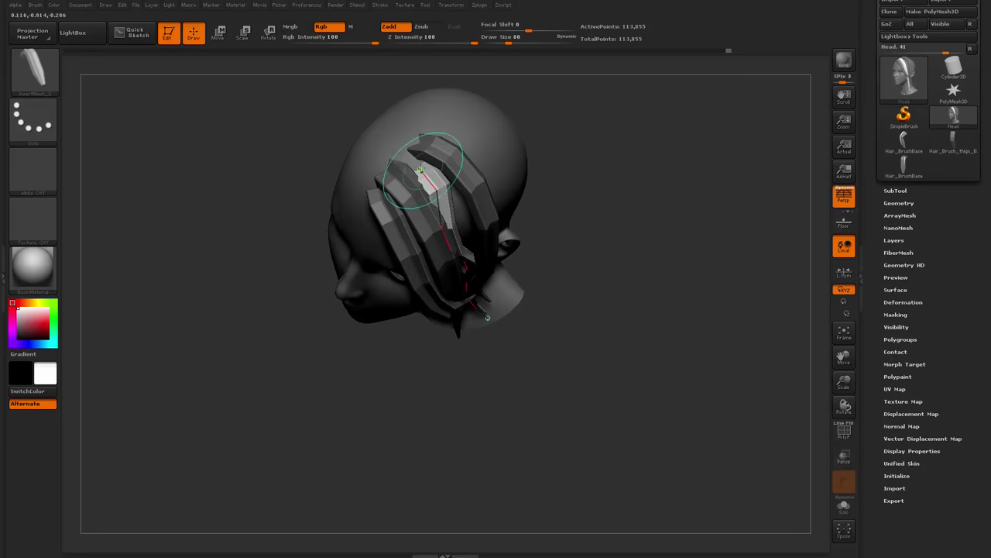
{"action": "mouse_move", "coordinate": [549, 179]}
{"action": "left_mouse_down"}
{"action": "mouse_move", "coordinate": [478, 225]}
{"action": "mouse_move", "coordinate": [459, 226]}
{"action": "mouse_move", "coordinate": [464, 217]}
{"action": "mouse_move", "coordinate": [468, 227]}
{"action": "left_mouse_up"}
Switch to the Move brush with draw size 338 and pull the fourth strand's upper section away from the scalp
{"action": "key", "text": "space"}
{"action": "key", "text": "b"}
{"action": "key", "text": "m"}
{"action": "key", "text": "v"}
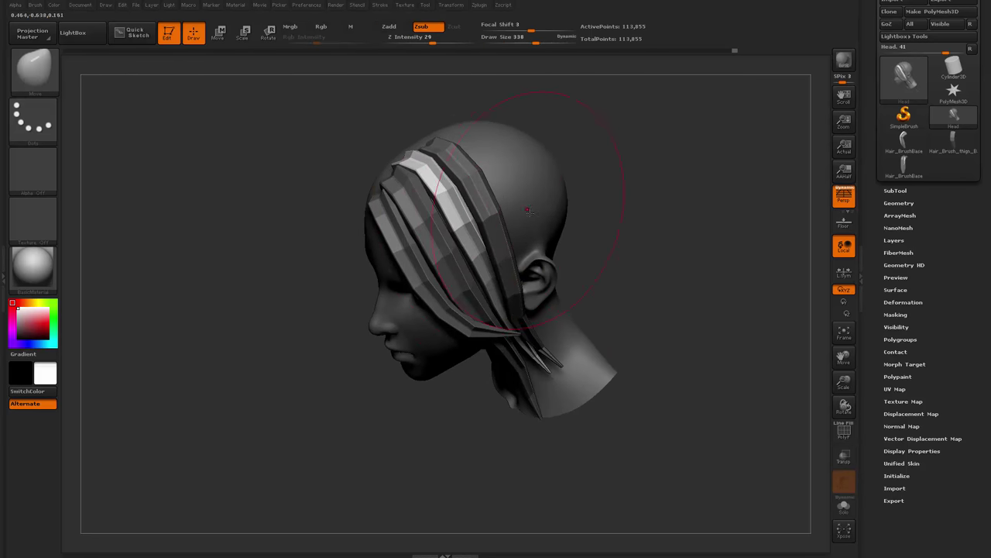
{"action": "left_click_drag", "start_coordinate": [608, 226], "coordinate": [672, 232]}
{"action": "left_click_drag", "start_coordinate": [530, 203], "coordinate": [544, 199]}
{"action": "left_click_drag", "start_coordinate": [626, 269], "coordinate": [655, 260]}
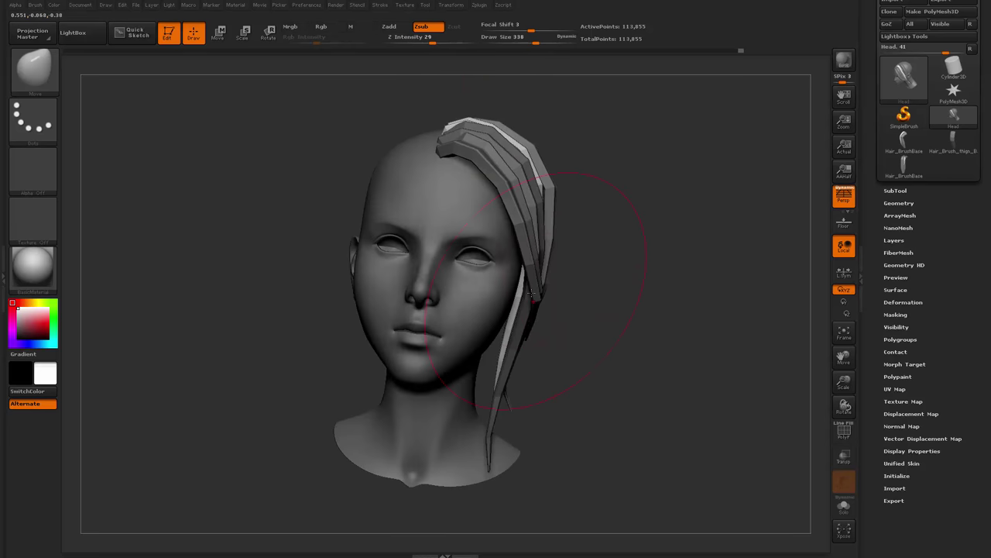
Stretch the fourth strand's tip downward along the neck
{"action": "left_click_drag", "start_coordinate": [631, 356], "coordinate": [581, 359]}
{"action": "left_click_drag", "start_coordinate": [460, 452], "coordinate": [448, 322], "text": "alt"}
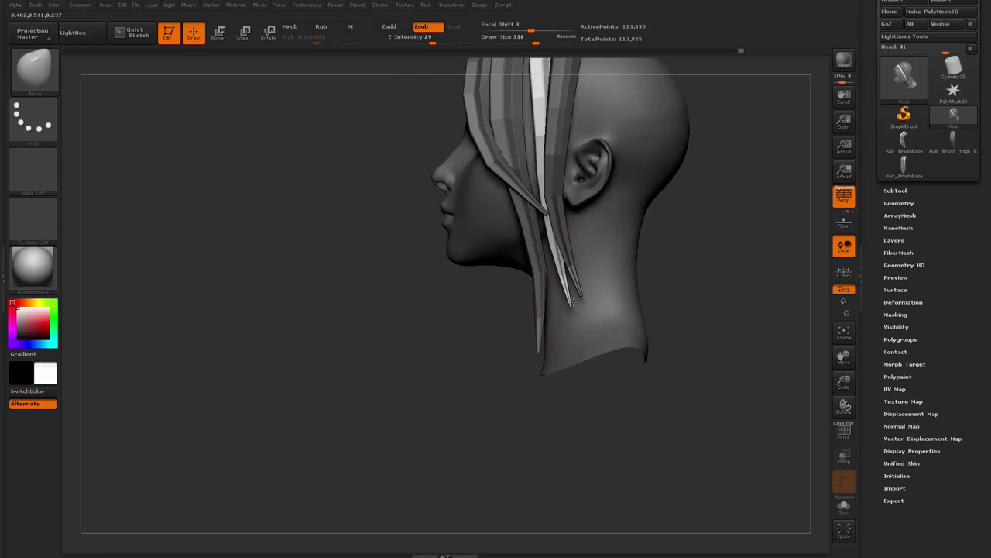
{"action": "mouse_move", "coordinate": [574, 302]}
{"action": "left_mouse_down"}
{"action": "mouse_move", "coordinate": [472, 472]}
{"action": "mouse_move", "coordinate": [460, 473]}
{"action": "left_mouse_up"}
{"action": "left_click_drag", "start_coordinate": [533, 270], "coordinate": [652, 270]}
{"action": "mouse_move", "coordinate": [558, 329]}
{"action": "left_mouse_down"}
{"action": "mouse_move", "coordinate": [532, 385]}
{"action": "mouse_move", "coordinate": [513, 395]}
{"action": "left_mouse_up"}
Reshape the fourth strand's lower half beside the neck, enlarging the Move brush's draw size to 567
{"action": "key", "text": "space"}
{"action": "left_click_drag", "start_coordinate": [494, 305], "coordinate": [507, 305]}
{"action": "left_click_drag", "start_coordinate": [564, 229], "coordinate": [539, 237]}
{"action": "mouse_move", "coordinate": [476, 325]}
{"action": "left_mouse_down"}
{"action": "mouse_move", "coordinate": [563, 316]}
{"action": "mouse_move", "coordinate": [550, 343]}
{"action": "left_mouse_up"}
{"action": "key", "text": "space"}
{"action": "left_click_drag", "start_coordinate": [563, 283], "coordinate": [558, 285]}
{"action": "key", "text": "space"}
{"action": "left_click_drag", "start_coordinate": [552, 331], "coordinate": [574, 331]}
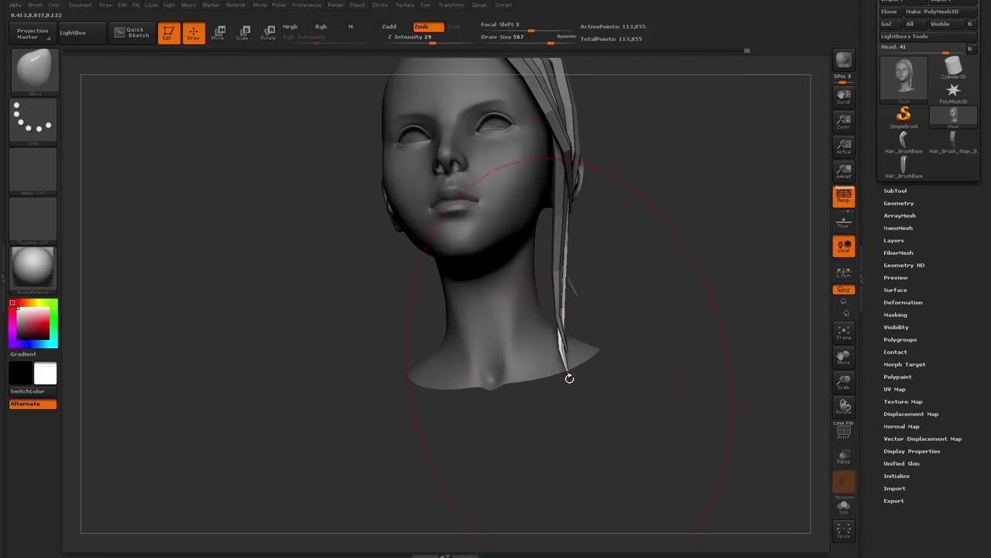
{"action": "mouse_move", "coordinate": [569, 378]}
{"action": "left_mouse_down"}
{"action": "mouse_move", "coordinate": [672, 378]}
{"action": "mouse_move", "coordinate": [576, 378]}
{"action": "left_mouse_up"}
Set the draw size to 386 and bend the fourth strand inward below the ear with its tip flaring toward the shoulder
{"action": "key", "text": "space"}
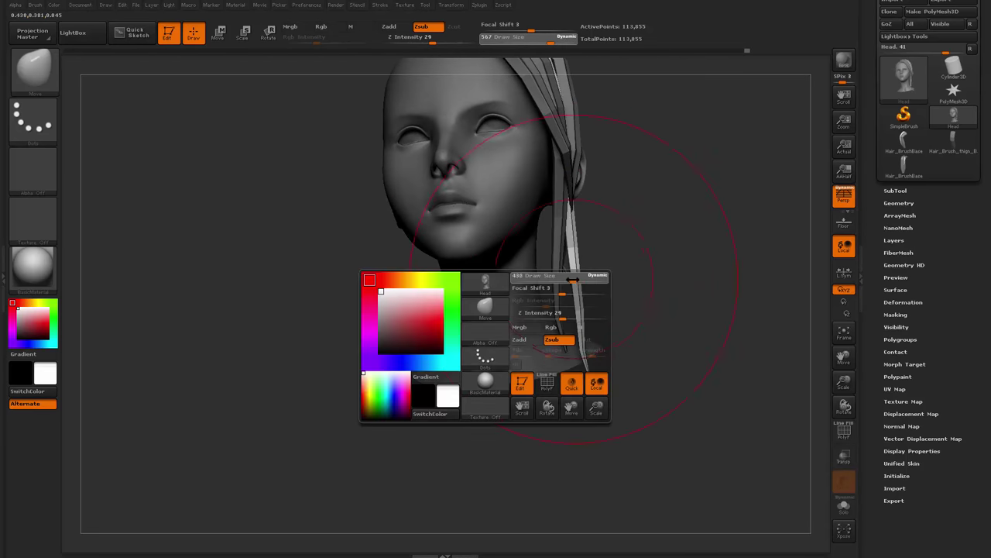
{"action": "left_click_drag", "start_coordinate": [585, 275], "coordinate": [572, 275]}
{"action": "left_click_drag", "start_coordinate": [563, 268], "coordinate": [569, 268]}
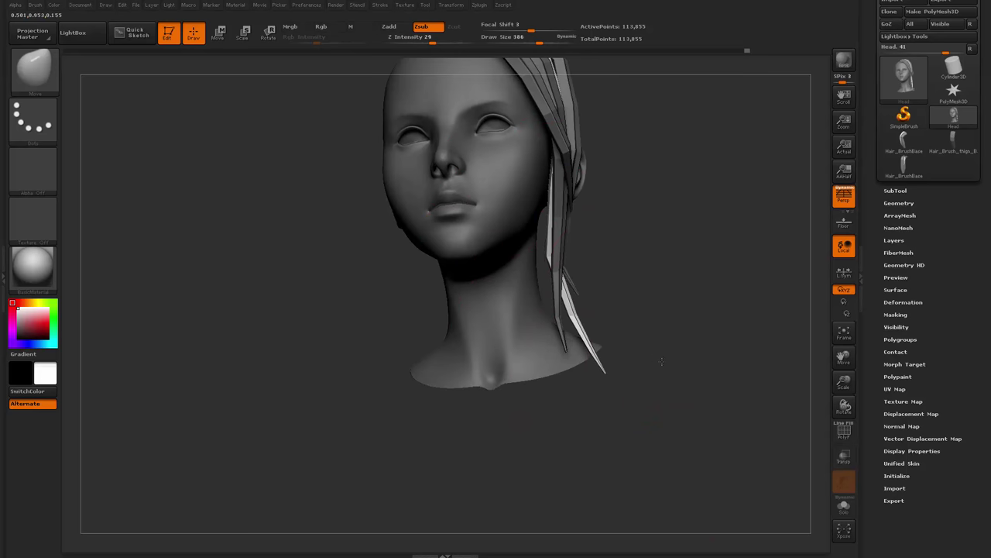
{"action": "left_click_drag", "start_coordinate": [672, 322], "coordinate": [601, 323]}
{"action": "left_click_drag", "start_coordinate": [611, 306], "coordinate": [593, 300]}
{"action": "key", "text": "space"}
{"action": "left_click_drag", "start_coordinate": [618, 318], "coordinate": [622, 318]}
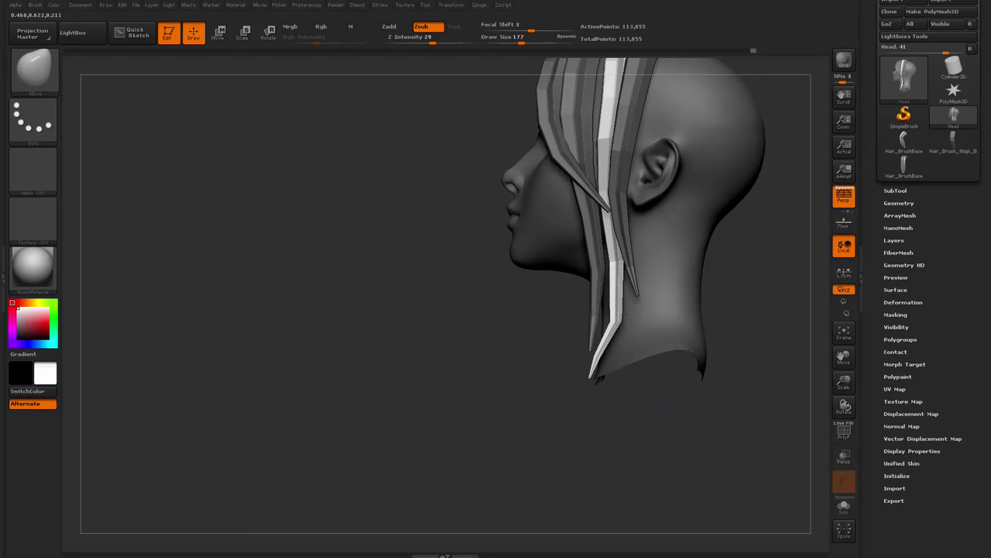
Set the draw size to 331 and shift the fourth strand's upper section to sit between its neighbouring strands
{"action": "left_click_drag", "start_coordinate": [564, 286], "coordinate": [536, 371], "text": "alt"}
{"action": "left_click_drag", "start_coordinate": [469, 427], "coordinate": [511, 427]}
{"action": "key", "text": "space"}
{"action": "left_click_drag", "start_coordinate": [561, 250], "coordinate": [574, 250]}
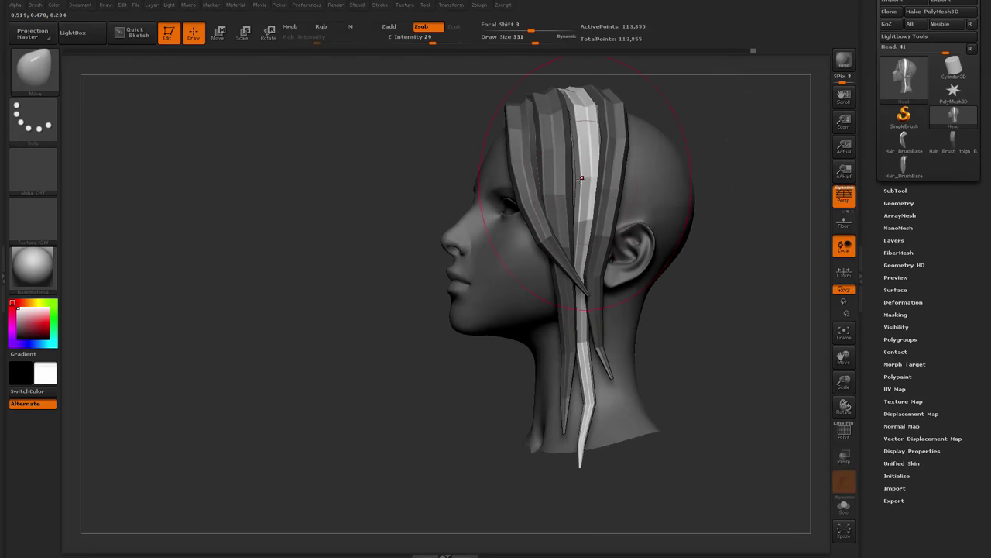
{"action": "left_click_drag", "start_coordinate": [582, 177], "coordinate": [587, 176]}
{"action": "right_click_drag", "start_coordinate": [626, 187], "coordinate": [596, 178]}
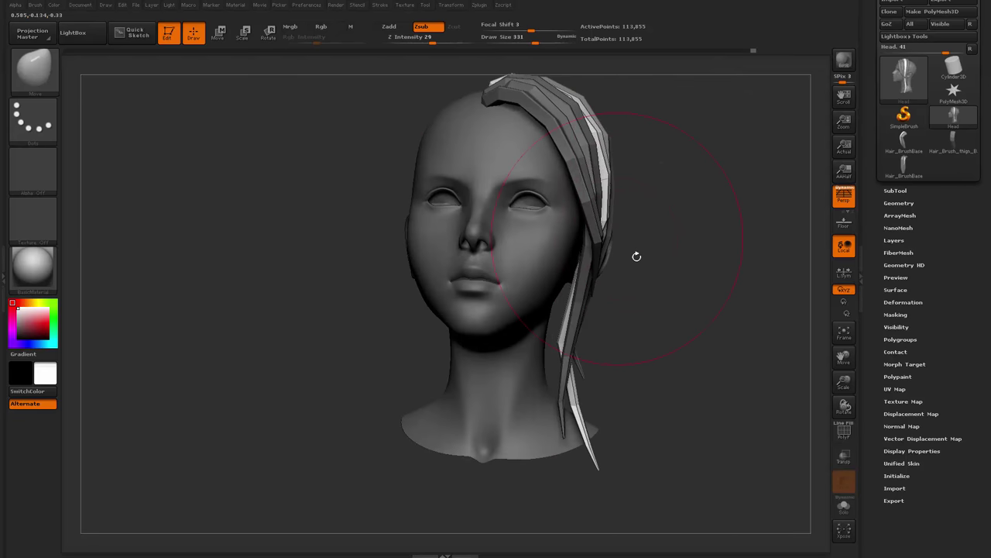
{"action": "left_click_drag", "start_coordinate": [637, 256], "coordinate": [570, 259]}
{"action": "left_click_drag", "start_coordinate": [655, 286], "coordinate": [661, 285]}
Set the draw size to 207 and refine how the fourth strand's upper part follows the side of the head
{"action": "left_click_drag", "start_coordinate": [595, 352], "coordinate": [655, 346]}
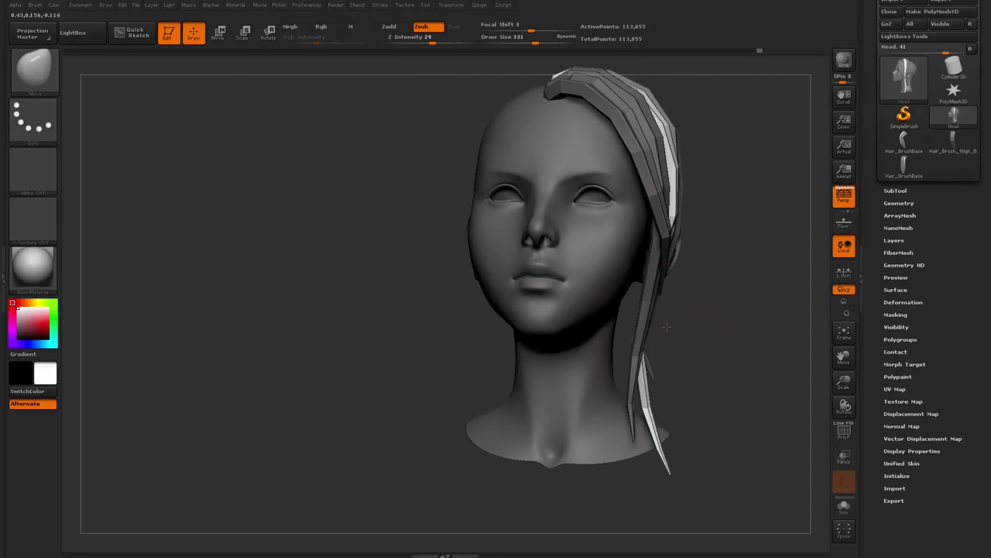
{"action": "left_click_drag", "start_coordinate": [713, 363], "coordinate": [457, 403], "text": "alt"}
{"action": "key", "text": "space"}
{"action": "left_click_drag", "start_coordinate": [574, 240], "coordinate": [563, 239]}
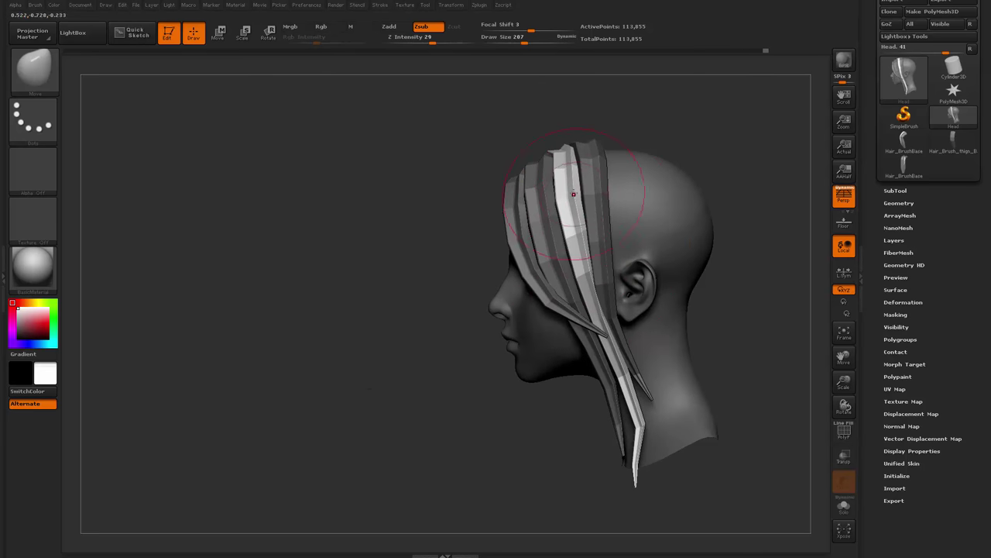
{"action": "right_click_drag", "start_coordinate": [425, 429], "coordinate": [460, 403]}
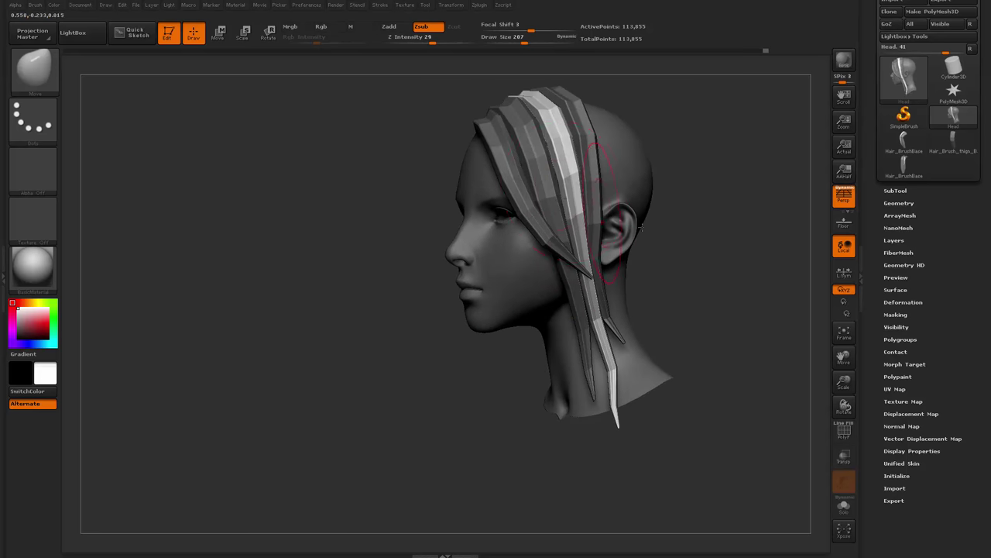
{"action": "right_click_drag", "start_coordinate": [640, 226], "coordinate": [704, 222]}
{"action": "right_click_drag", "start_coordinate": [542, 312], "coordinate": [568, 318]}
Adjust the fourth strand's lower half and tip along the neck with draw sizes 408 and 239
{"action": "key", "text": "space"}
{"action": "left_click_drag", "start_coordinate": [597, 312], "coordinate": [615, 311]}
{"action": "right_click_drag", "start_coordinate": [628, 307], "coordinate": [554, 312]}
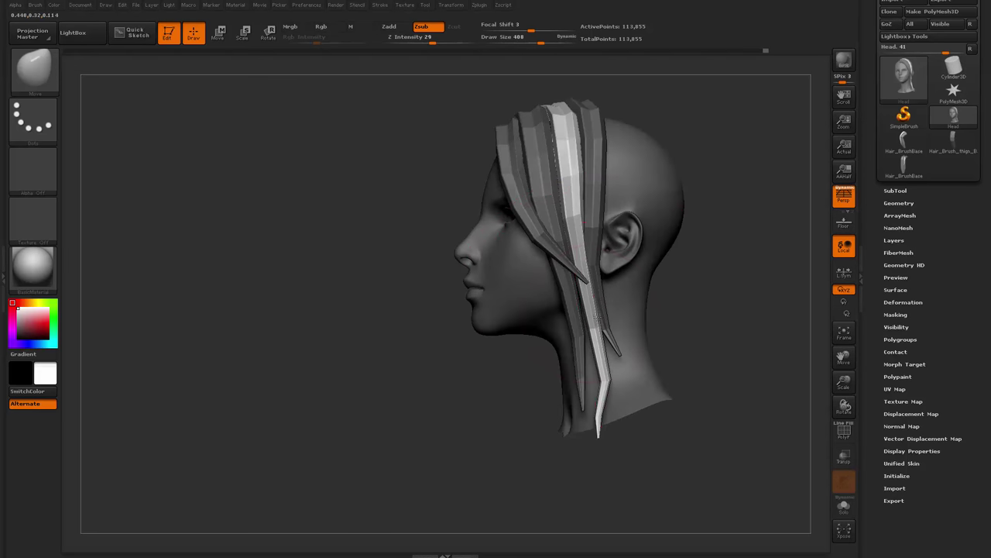
{"action": "key", "text": "space"}
{"action": "left_click_drag", "start_coordinate": [610, 376], "coordinate": [595, 377]}
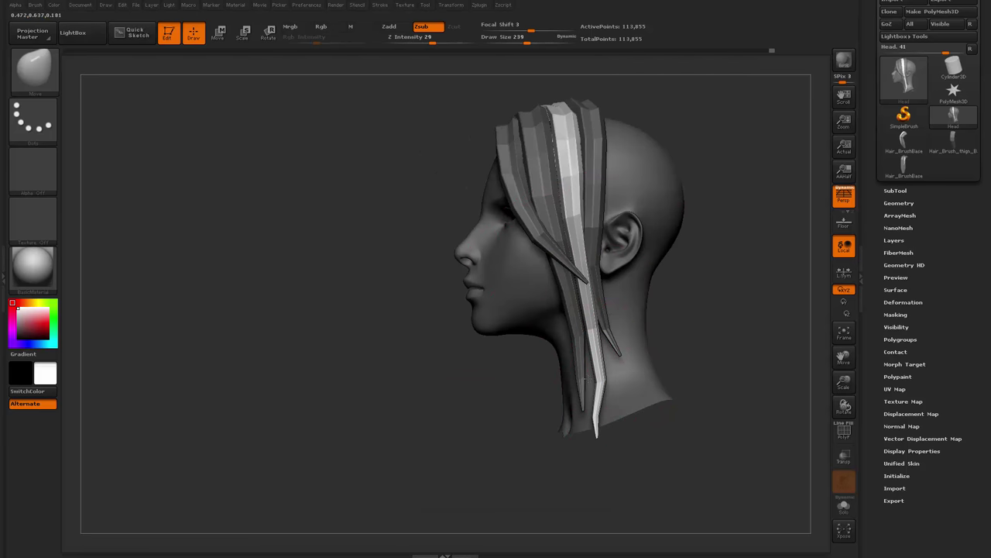
Switch to the Inflat brush, set the draw size to 311 and thicken the fourth strand's lower half
{"action": "key", "text": "b"}
{"action": "key", "text": "i"}
{"action": "key", "text": "n"}
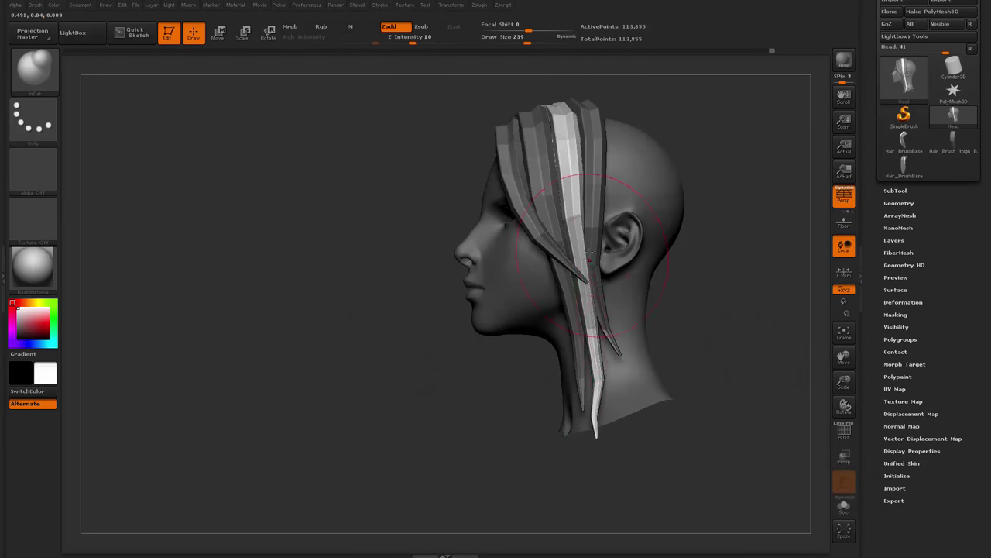
{"action": "key", "text": "space"}
{"action": "left_click_drag", "start_coordinate": [594, 261], "coordinate": [581, 261]}
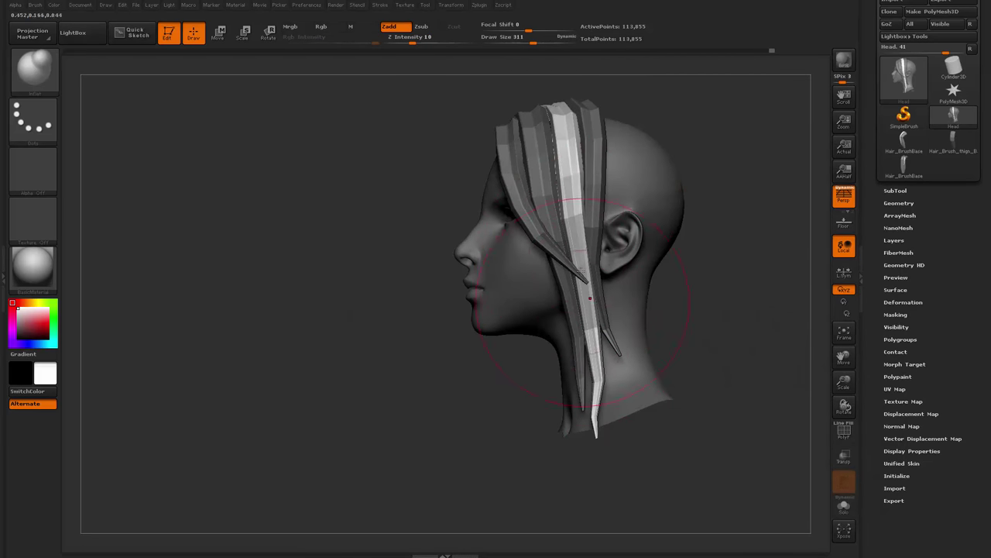
{"action": "mouse_move", "coordinate": [653, 459]}
{"action": "right_mouse_down"}
{"action": "mouse_move", "coordinate": [690, 465]}
{"action": "mouse_move", "coordinate": [673, 379]}
{"action": "mouse_move", "coordinate": [611, 383]}
{"action": "right_mouse_up"}
{"action": "left_click_drag", "start_coordinate": [635, 452], "coordinate": [665, 445]}
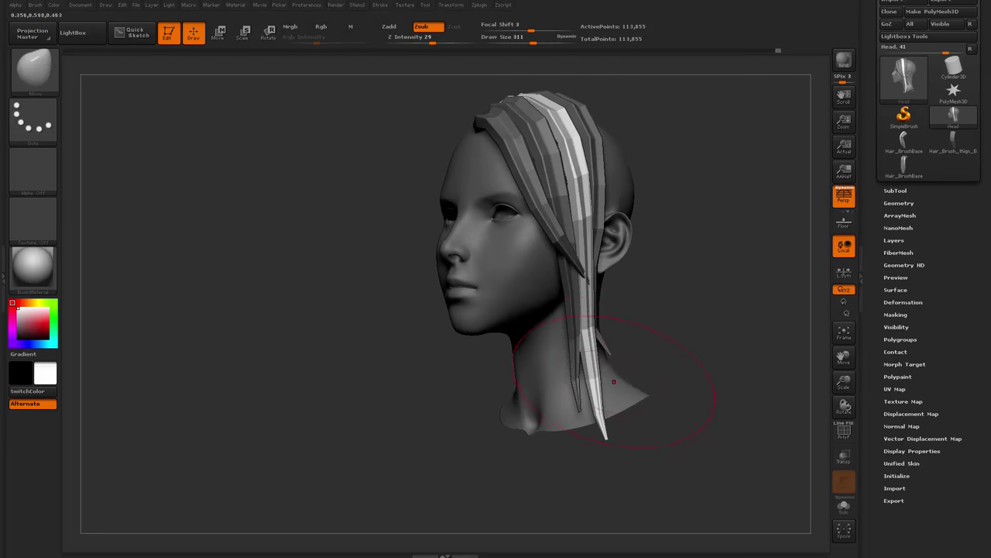
Draw a new strand with the InsertMesh_2 brush from the crown down the back of the head to the nape
{"action": "mouse_move", "coordinate": [585, 381]}
{"action": "right_mouse_down"}
{"action": "mouse_move", "coordinate": [601, 380]}
{"action": "mouse_move", "coordinate": [511, 391]}
{"action": "mouse_move", "coordinate": [465, 420]}
{"action": "mouse_move", "coordinate": [499, 419]}
{"action": "right_mouse_up"}
{"action": "key", "text": "b"}
{"action": "left_click", "coordinate": [470, 500]}
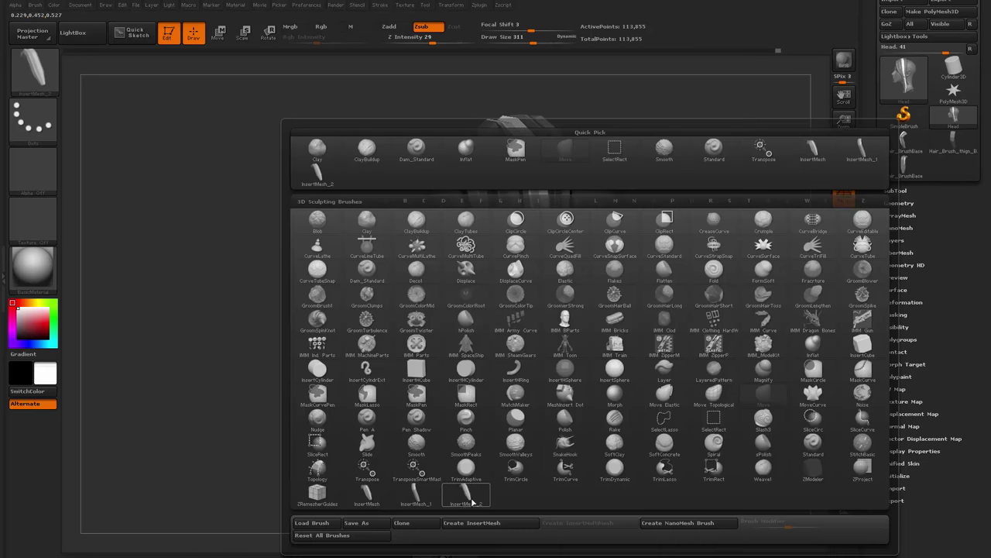
{"action": "mouse_move", "coordinate": [765, 314]}
{"action": "left_mouse_down"}
{"action": "mouse_move", "coordinate": [699, 312]}
{"action": "mouse_move", "coordinate": [681, 253]}
{"action": "left_mouse_up"}
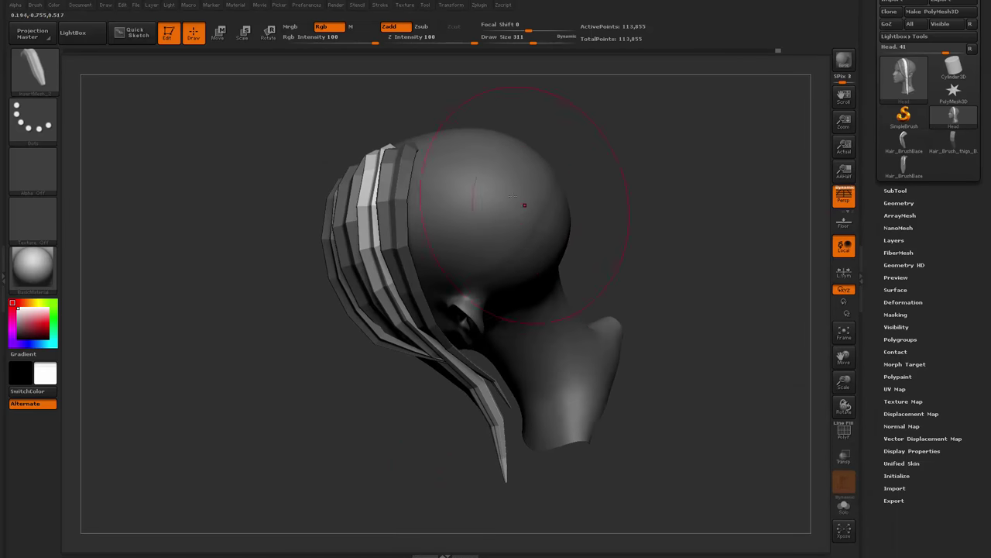
{"action": "key", "text": "space"}
{"action": "left_click_drag", "start_coordinate": [467, 158], "coordinate": [455, 159]}
{"action": "left_click_drag", "start_coordinate": [602, 390], "coordinate": [609, 389]}
{"action": "left_click_drag", "start_coordinate": [661, 369], "coordinate": [687, 307]}
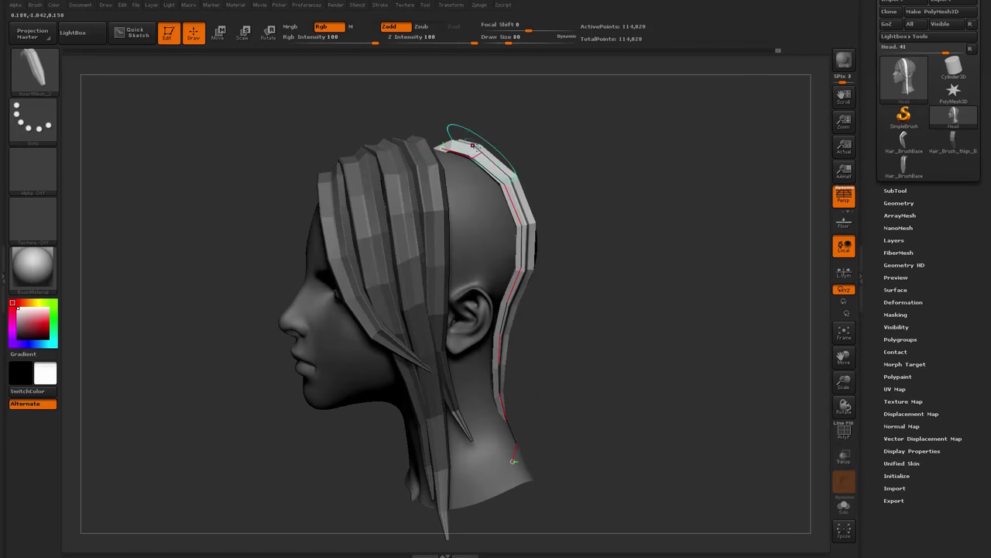
{"action": "mouse_move", "coordinate": [593, 322]}
{"action": "left_mouse_down"}
{"action": "mouse_move", "coordinate": [634, 305]}
{"action": "mouse_move", "coordinate": [565, 307]}
{"action": "left_mouse_up"}
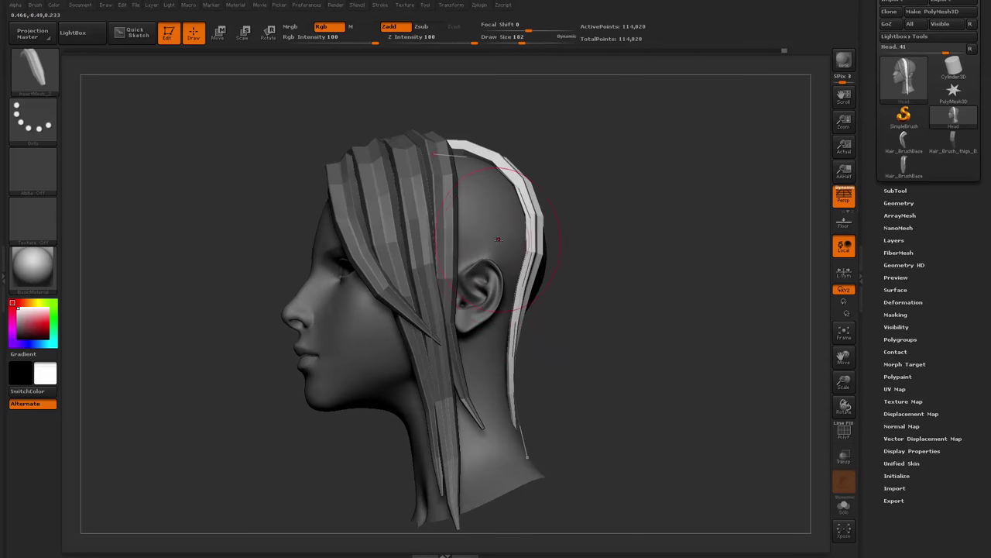
Switch to the Move brush with draw size 331 and pull the back strand's tip down towards the base of the neck
{"action": "key", "text": "space"}
{"action": "left_click_drag", "start_coordinate": [498, 277], "coordinate": [511, 276]}
{"action": "key", "text": "b"}
{"action": "key", "text": "m"}
{"action": "key", "text": "v"}
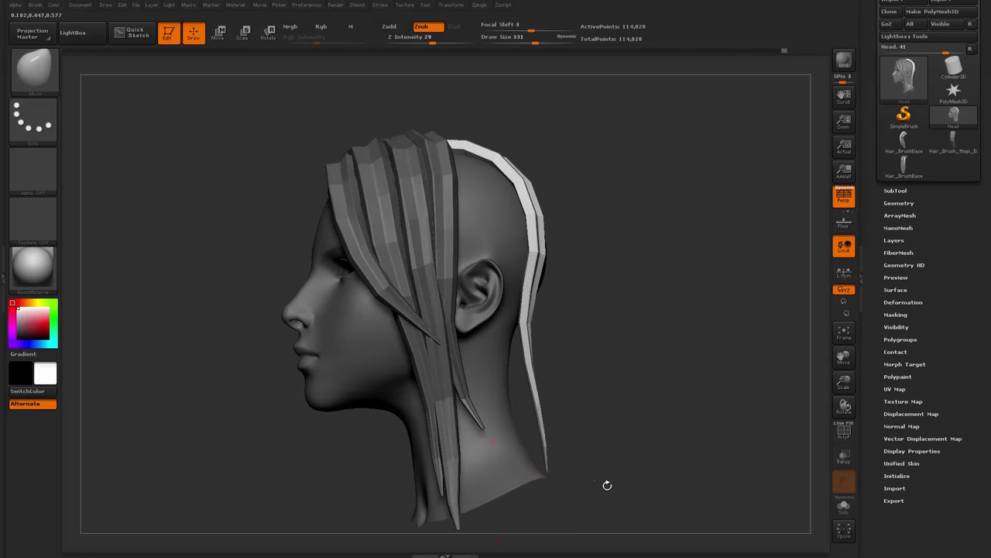
Set the draw size to 192 and the Z intensity to 49, and bend the back strand's lower half closer to the neck
{"action": "key", "text": "space"}
{"action": "left_click", "coordinate": [554, 414]}
{"action": "left_click_drag", "start_coordinate": [545, 390], "coordinate": [532, 390]}
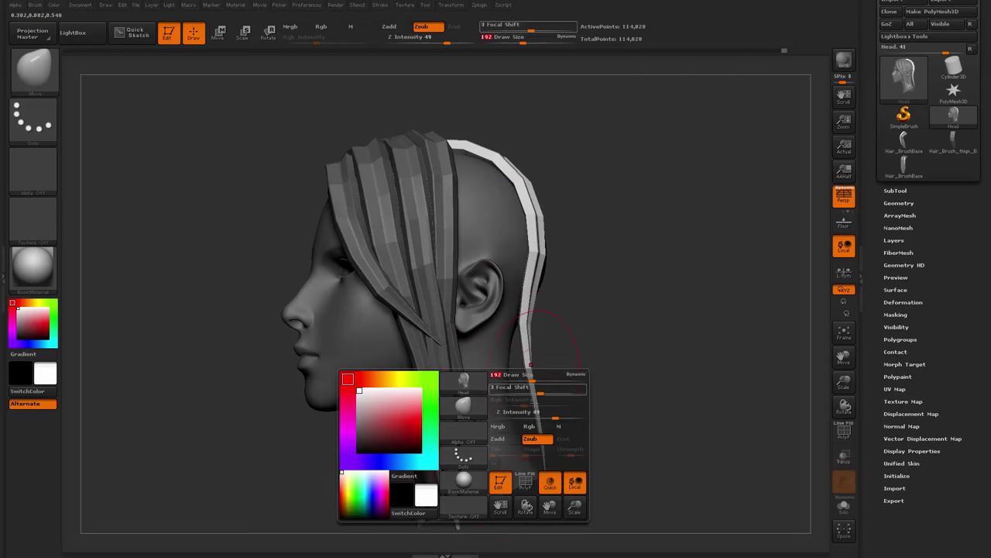
{"action": "left_click_drag", "start_coordinate": [536, 434], "coordinate": [521, 436]}
{"action": "left_click_drag", "start_coordinate": [580, 424], "coordinate": [503, 426]}
{"action": "left_click_drag", "start_coordinate": [533, 423], "coordinate": [519, 426]}
Refine how the back strand's middle and lower parts follow the head and nape, working from behind
{"action": "left_click_drag", "start_coordinate": [437, 438], "coordinate": [387, 397]}
{"action": "left_click_drag", "start_coordinate": [506, 298], "coordinate": [499, 300]}
{"action": "left_click_drag", "start_coordinate": [416, 372], "coordinate": [515, 368]}
{"action": "left_click_drag", "start_coordinate": [552, 329], "coordinate": [517, 330]}
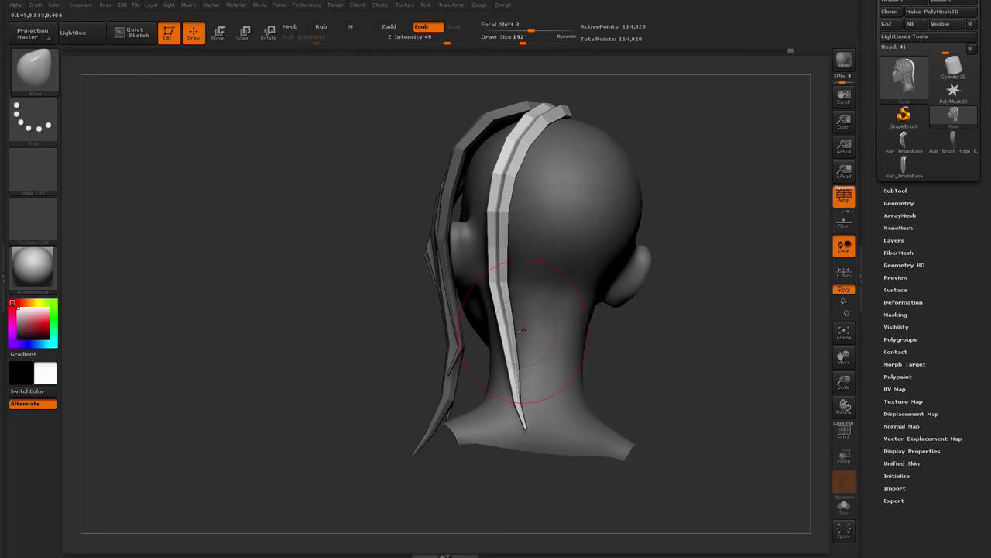
{"action": "left_click_drag", "start_coordinate": [684, 375], "coordinate": [697, 364]}
{"action": "left_click_drag", "start_coordinate": [697, 364], "coordinate": [679, 418], "text": "alt"}
{"action": "left_click_drag", "start_coordinate": [528, 371], "coordinate": [523, 375]}
{"action": "left_click_drag", "start_coordinate": [658, 363], "coordinate": [664, 389], "text": "alt"}
Select the tapered InsertMesh brush and raise the end and middle points of its size Curve Falloff
{"action": "left_click_drag", "start_coordinate": [873, 187], "coordinate": [877, 451]}
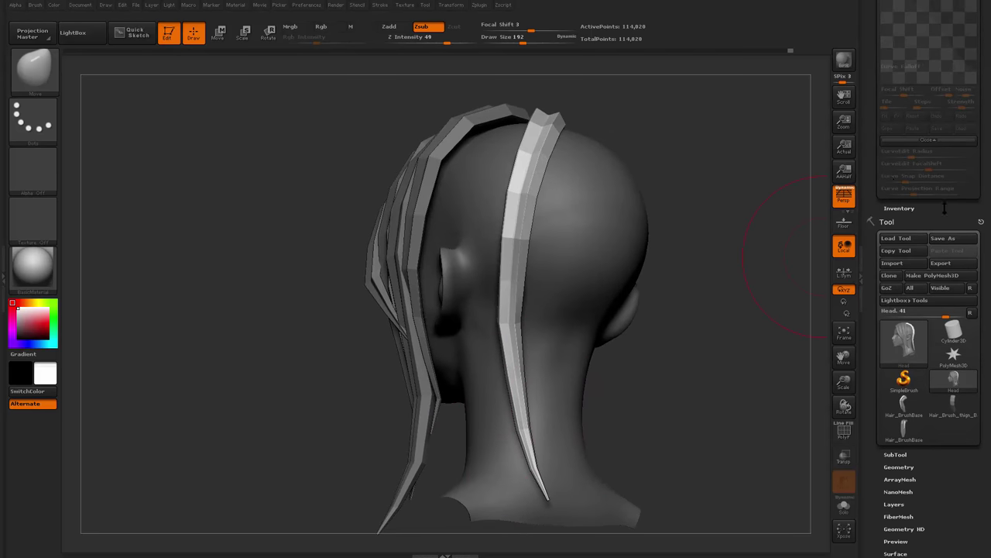
{"action": "left_click_drag", "start_coordinate": [876, 198], "coordinate": [876, 408]}
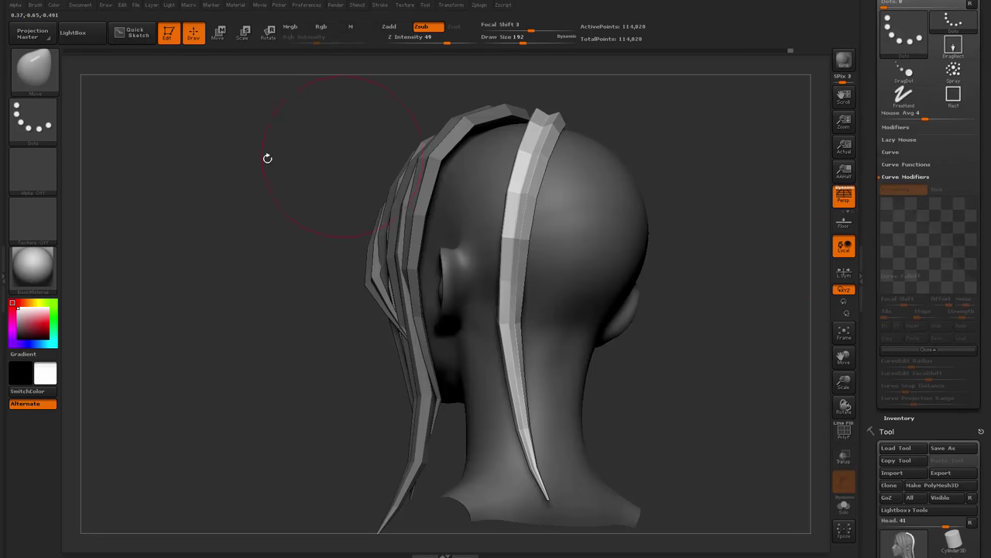
{"action": "left_click", "coordinate": [56, 86]}
{"action": "left_click", "coordinate": [247, 427]}
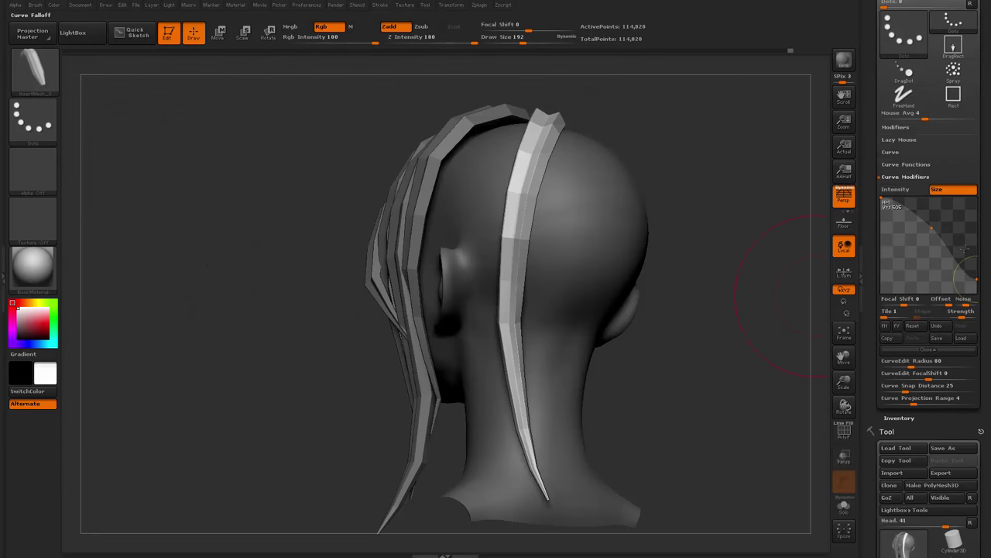
{"action": "left_click_drag", "start_coordinate": [981, 258], "coordinate": [983, 246]}
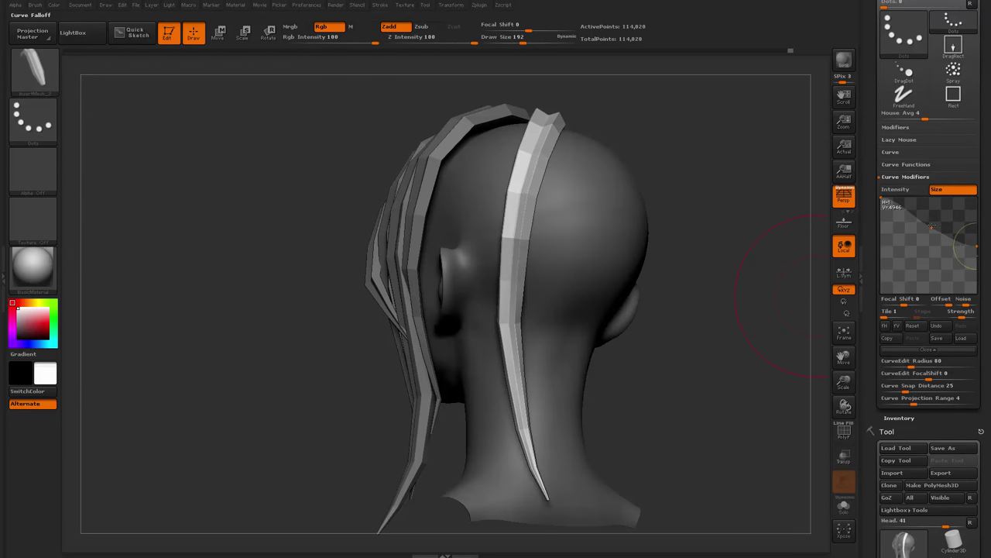
{"action": "left_click_drag", "start_coordinate": [932, 226], "coordinate": [933, 214]}
Draw a second back strand from the crown down the other side of the back of the head
{"action": "left_click_drag", "start_coordinate": [645, 357], "coordinate": [687, 298]}
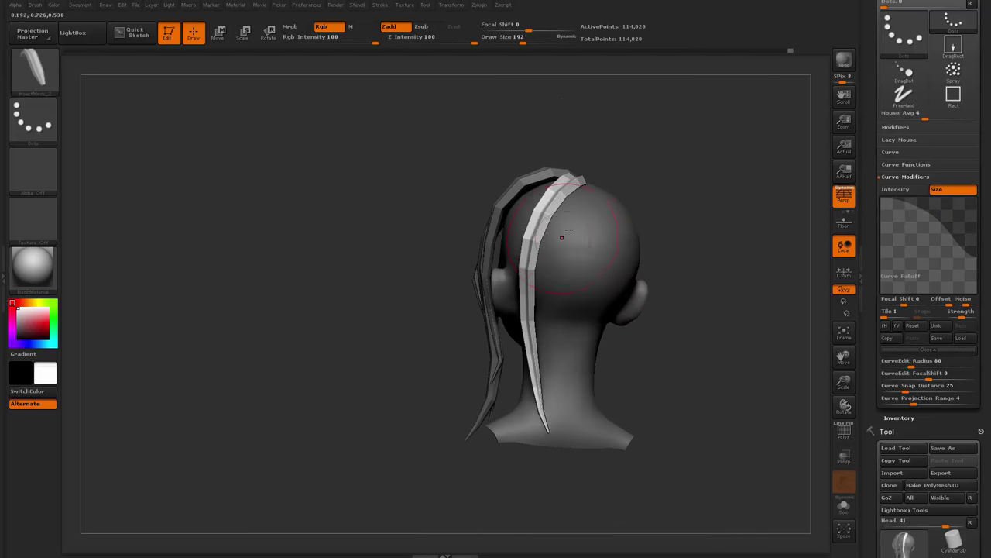
{"action": "left_click_drag", "start_coordinate": [661, 180], "coordinate": [644, 191]}
{"action": "left_click_drag", "start_coordinate": [600, 355], "coordinate": [602, 361]}
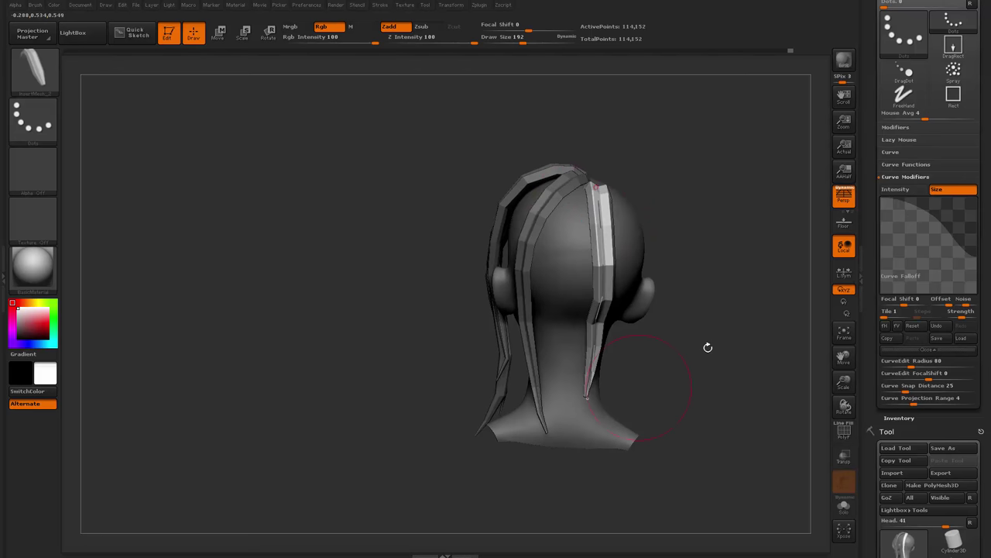
{"action": "left_click_drag", "start_coordinate": [708, 346], "coordinate": [703, 334]}
{"action": "mouse_move", "coordinate": [703, 204]}
{"action": "left_mouse_down"}
{"action": "mouse_move", "coordinate": [715, 244]}
{"action": "mouse_move", "coordinate": [710, 202]}
{"action": "left_mouse_up"}
Adjust the second back strand's curve ends at the nape and the crown
{"action": "left_click_drag", "start_coordinate": [734, 427], "coordinate": [641, 241], "text": "alt"}
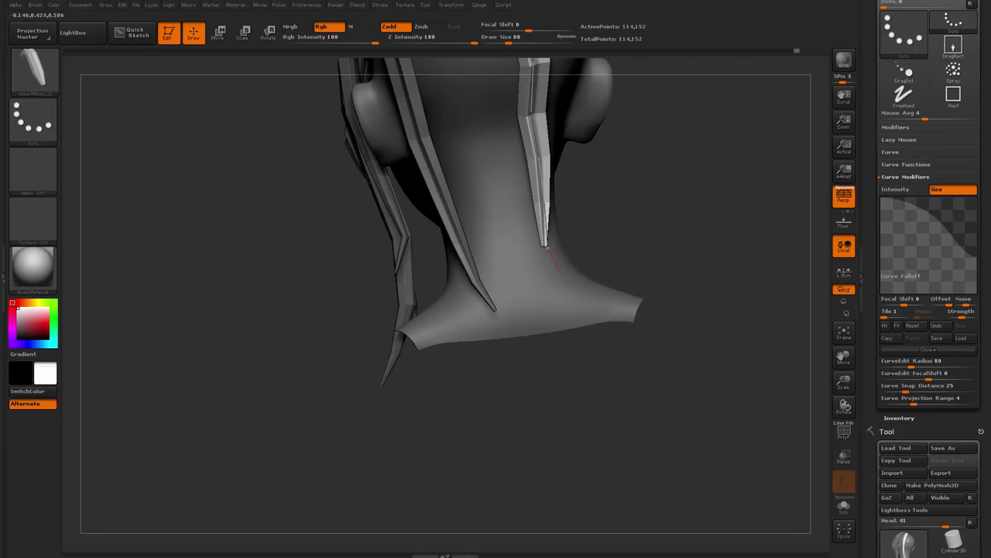
{"action": "left_click_drag", "start_coordinate": [650, 367], "coordinate": [659, 365]}
{"action": "left_click_drag", "start_coordinate": [728, 325], "coordinate": [662, 132]}
{"action": "left_click_drag", "start_coordinate": [513, 286], "coordinate": [456, 292]}
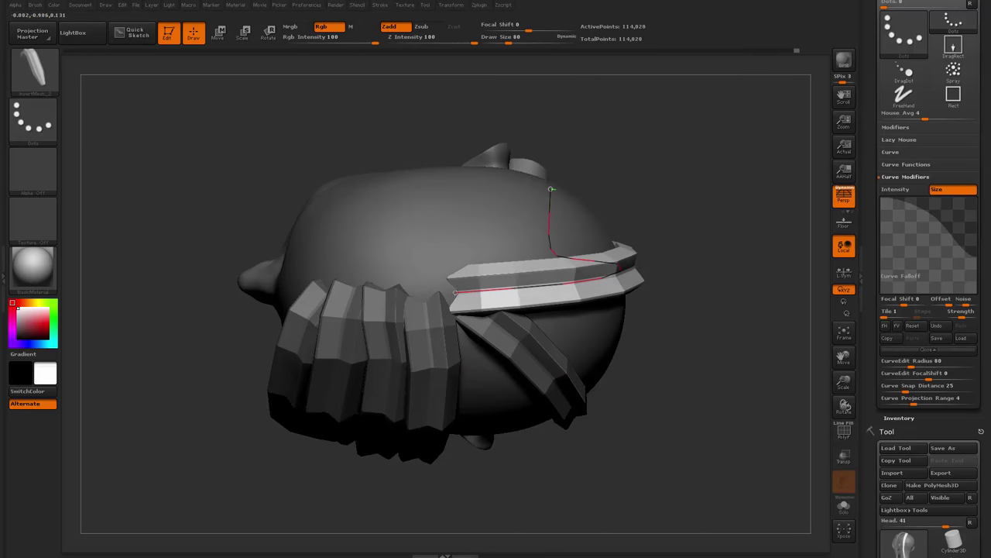
Switch to the Move brush with draw size 365 and pull the second back strand into an arc around the back of the head
{"action": "left_click_drag", "start_coordinate": [718, 394], "coordinate": [668, 245]}
{"action": "left_click_drag", "start_coordinate": [689, 345], "coordinate": [574, 226], "text": "alt"}
{"action": "left_click_drag", "start_coordinate": [606, 260], "coordinate": [464, 333]}
{"action": "right_click", "coordinate": [455, 341]}
{"action": "mouse_move", "coordinate": [565, 368]}
{"action": "left_mouse_down"}
{"action": "mouse_move", "coordinate": [537, 374]}
{"action": "mouse_move", "coordinate": [520, 361]}
{"action": "mouse_move", "coordinate": [568, 339]}
{"action": "mouse_move", "coordinate": [547, 260]}
{"action": "left_mouse_up"}
{"action": "key", "text": "b"}
{"action": "key", "text": "m"}
{"action": "key", "text": "v"}
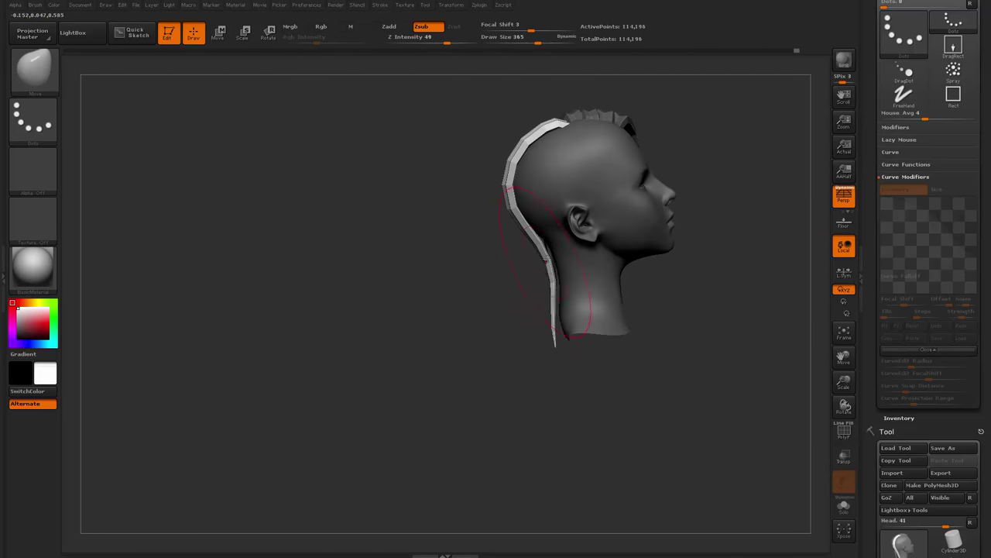
{"action": "left_click_drag", "start_coordinate": [515, 304], "coordinate": [597, 281]}
{"action": "left_click_drag", "start_coordinate": [559, 140], "coordinate": [551, 144]}
{"action": "left_click_drag", "start_coordinate": [608, 177], "coordinate": [666, 170]}
{"action": "left_click_drag", "start_coordinate": [567, 127], "coordinate": [574, 249]}
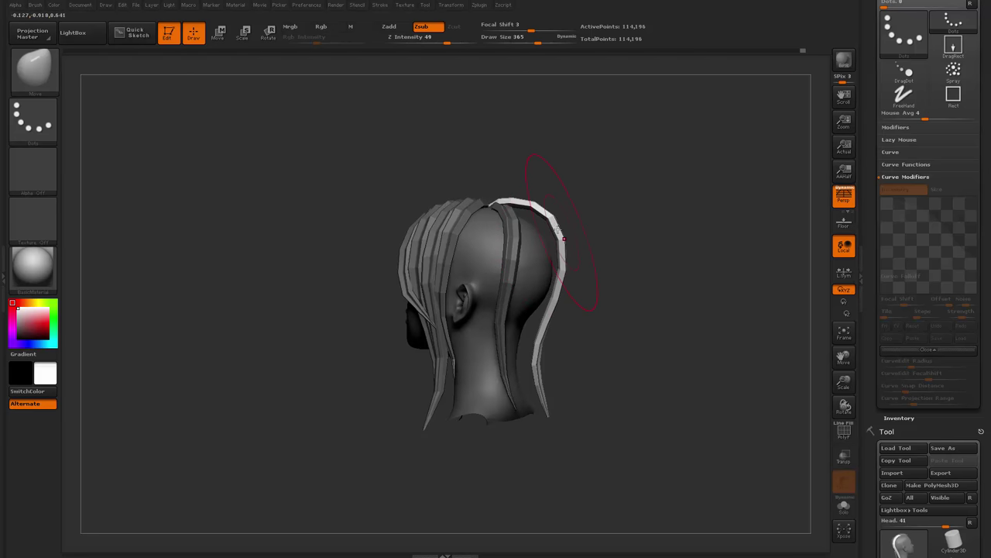
Reshape the second back strand's upper arc and root so it rises over the crown, checking it from several angles
{"action": "left_click_drag", "start_coordinate": [583, 206], "coordinate": [484, 259]}
{"action": "left_click_drag", "start_coordinate": [456, 303], "coordinate": [437, 329], "text": "alt"}
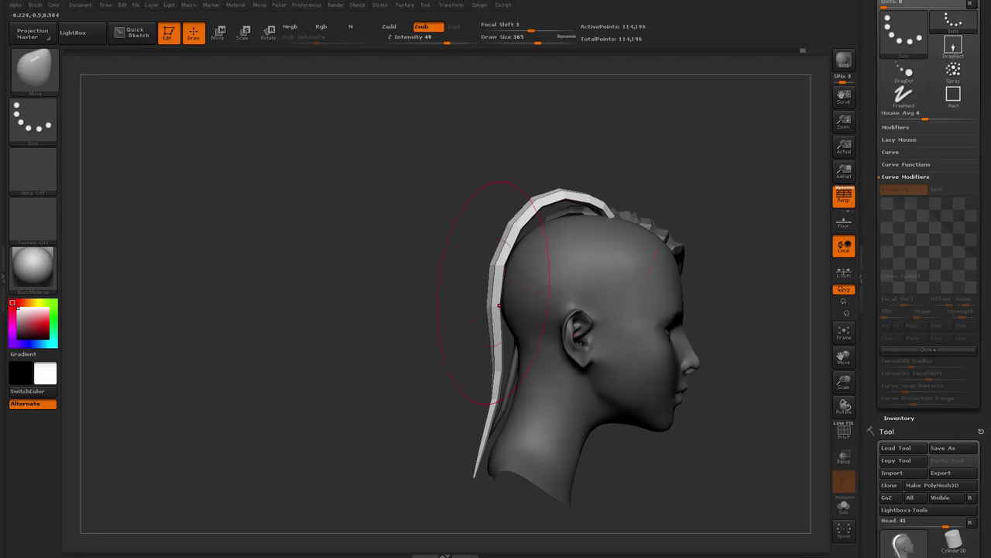
{"action": "left_click_drag", "start_coordinate": [596, 181], "coordinate": [566, 184]}
{"action": "left_click_drag", "start_coordinate": [631, 192], "coordinate": [631, 147]}
{"action": "mouse_move", "coordinate": [655, 179]}
{"action": "left_mouse_down"}
{"action": "mouse_move", "coordinate": [631, 183]}
{"action": "mouse_move", "coordinate": [643, 181]}
{"action": "left_mouse_up"}
{"action": "left_click_drag", "start_coordinate": [718, 213], "coordinate": [684, 219]}
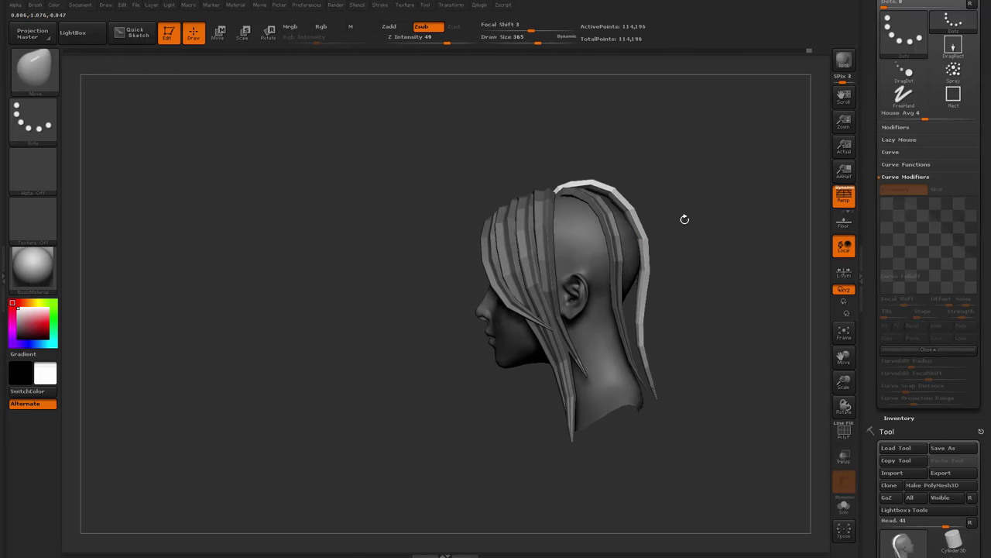
{"action": "mouse_move", "coordinate": [764, 228]}
{"action": "left_mouse_down"}
{"action": "mouse_move", "coordinate": [717, 227]}
{"action": "mouse_move", "coordinate": [724, 252]}
{"action": "left_mouse_up"}
{"action": "mouse_move", "coordinate": [726, 263]}
{"action": "left_mouse_down"}
{"action": "mouse_move", "coordinate": [725, 306]}
{"action": "mouse_move", "coordinate": [669, 251]}
{"action": "left_mouse_up"}
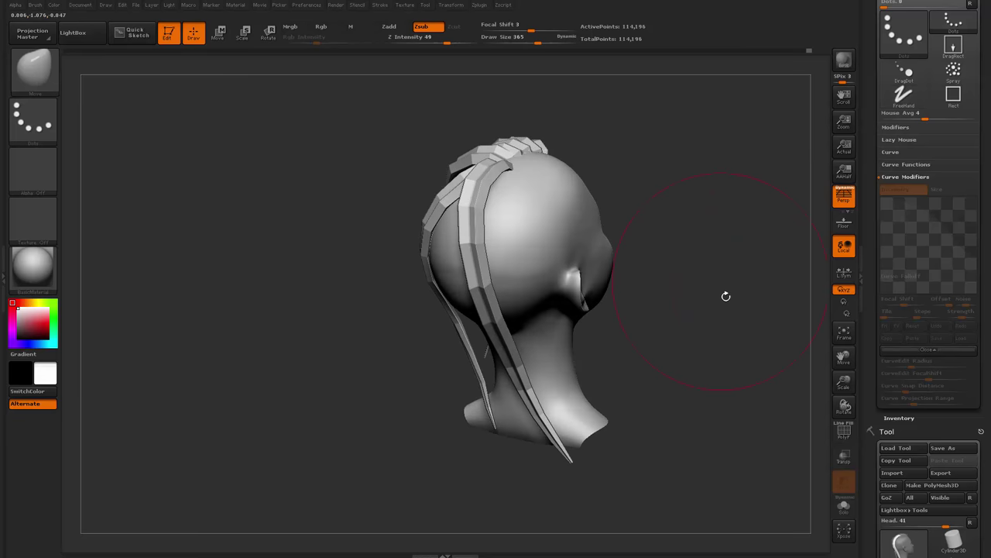
{"action": "left_click_drag", "start_coordinate": [724, 296], "coordinate": [659, 282]}
Switch to the tapered InsertMesh brush, undo the trial strand over the ear and set the draw size to 167
{"action": "key", "text": "b"}
{"action": "left_click", "coordinate": [547, 495]}
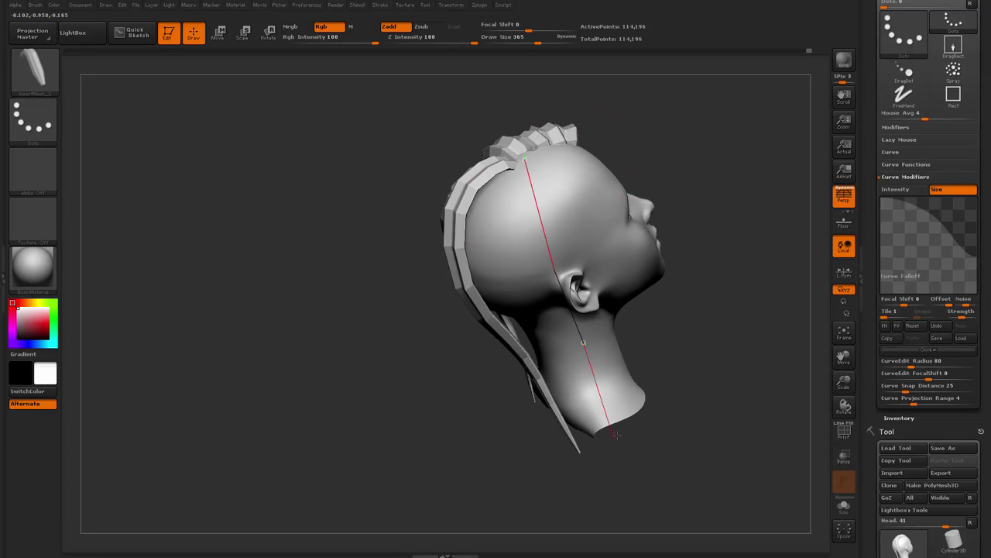
{"action": "left_click_drag", "start_coordinate": [617, 434], "coordinate": [619, 439]}
{"action": "left_click_drag", "start_coordinate": [667, 364], "coordinate": [704, 316]}
{"action": "key", "text": "ctrl+z"}
{"action": "key", "text": "space"}
{"action": "left_click_drag", "start_coordinate": [550, 193], "coordinate": [532, 193]}
Try to draw a strand from the crown down the head's right side, then undo it
{"action": "left_click_drag", "start_coordinate": [529, 157], "coordinate": [557, 217]}
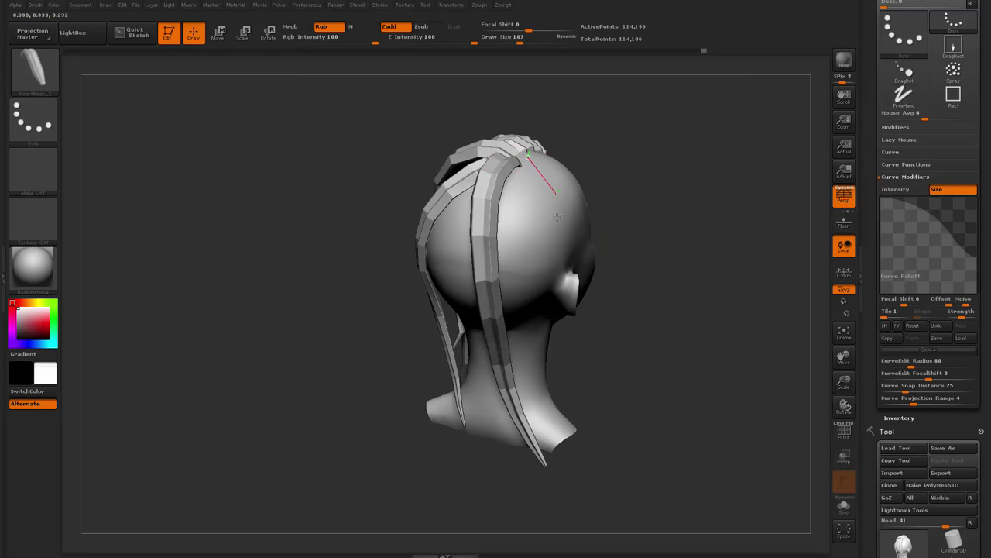
{"action": "left_click_drag", "start_coordinate": [584, 407], "coordinate": [587, 411]}
{"action": "mouse_move", "coordinate": [689, 375]}
{"action": "left_mouse_down"}
{"action": "mouse_move", "coordinate": [681, 343]}
{"action": "mouse_move", "coordinate": [642, 330]}
{"action": "left_mouse_up"}
{"action": "key", "text": "ctrl+z"}
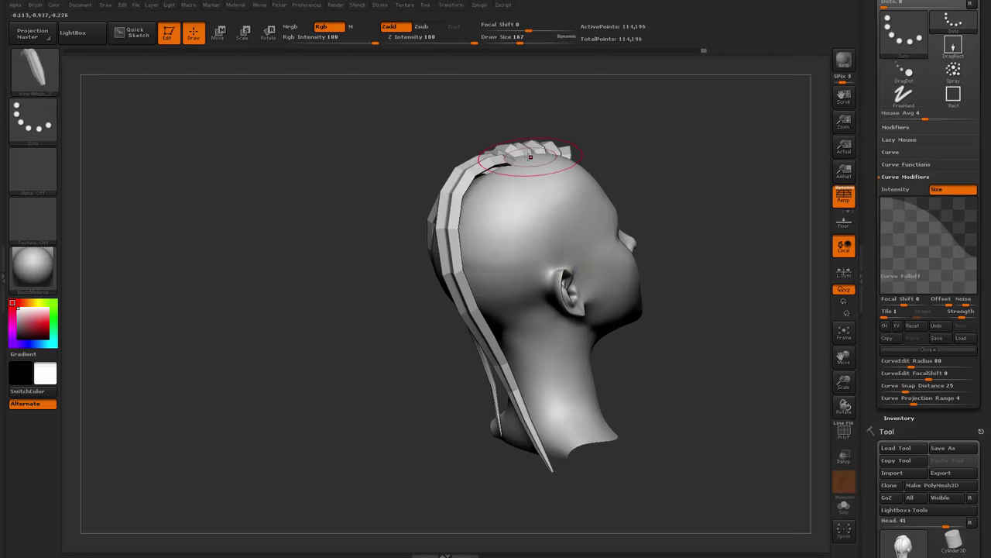
Draw a strand from the crown down the head's right side to the neck and adjust its curve end at the crown
{"action": "left_click_drag", "start_coordinate": [536, 284], "coordinate": [586, 440]}
{"action": "mouse_move", "coordinate": [675, 354]}
{"action": "left_mouse_down"}
{"action": "mouse_move", "coordinate": [713, 350]}
{"action": "mouse_move", "coordinate": [672, 297]}
{"action": "left_mouse_up"}
{"action": "left_click_drag", "start_coordinate": [523, 155], "coordinate": [511, 161]}
{"action": "mouse_move", "coordinate": [653, 265]}
{"action": "left_mouse_down"}
{"action": "mouse_move", "coordinate": [710, 301]}
{"action": "mouse_move", "coordinate": [682, 320]}
{"action": "left_mouse_up"}
{"action": "left_click_drag", "start_coordinate": [763, 238], "coordinate": [682, 256]}
Switch to the Move brush with draw size 379 and pull the right side strand's lower half outward from the neck
{"action": "key", "text": "space"}
{"action": "left_click_drag", "start_coordinate": [586, 287], "coordinate": [605, 290]}
{"action": "mouse_move", "coordinate": [613, 334]}
{"action": "left_mouse_down"}
{"action": "mouse_move", "coordinate": [622, 315]}
{"action": "mouse_move", "coordinate": [672, 311]}
{"action": "mouse_move", "coordinate": [586, 305]}
{"action": "left_mouse_up"}
{"action": "key", "text": "b"}
{"action": "key", "text": "m"}
{"action": "key", "text": "v"}
{"action": "left_click_drag", "start_coordinate": [668, 340], "coordinate": [722, 345]}
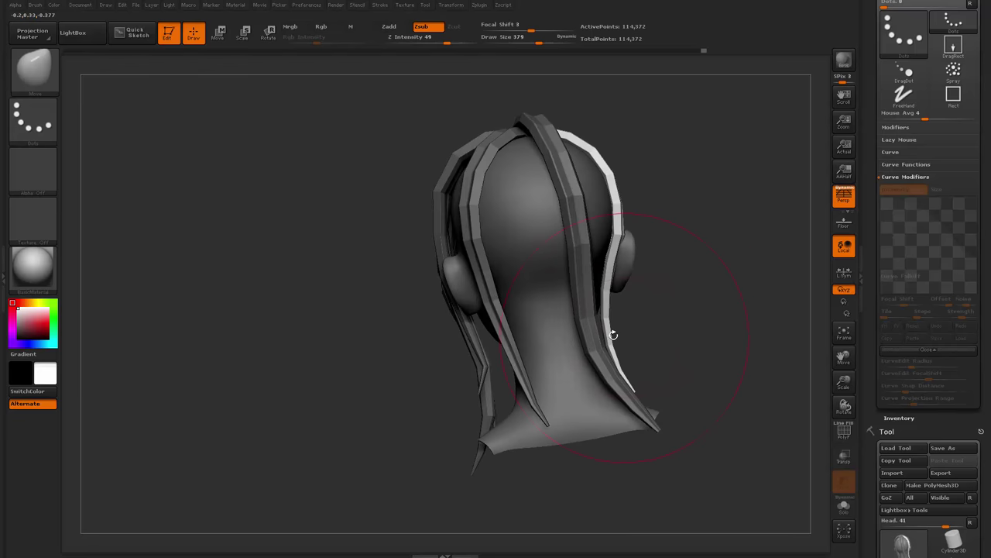
{"action": "mouse_move", "coordinate": [613, 335]}
{"action": "left_mouse_down"}
{"action": "mouse_move", "coordinate": [655, 343]}
{"action": "mouse_move", "coordinate": [656, 353]}
{"action": "left_mouse_up"}
{"action": "left_click_drag", "start_coordinate": [646, 390], "coordinate": [719, 396]}
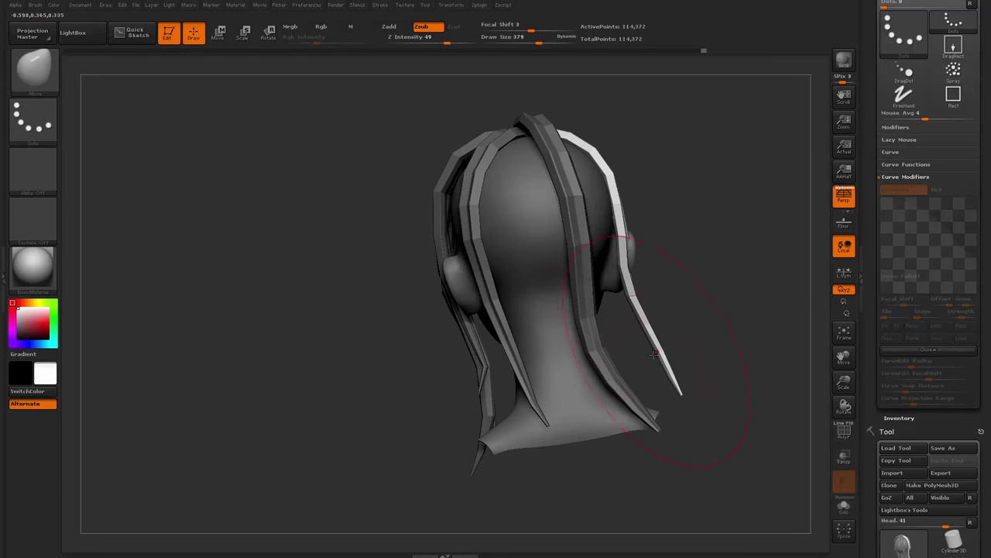
{"action": "left_click_drag", "start_coordinate": [652, 345], "coordinate": [640, 350]}
{"action": "mouse_move", "coordinate": [637, 307]}
{"action": "left_mouse_down"}
{"action": "mouse_move", "coordinate": [625, 303]}
{"action": "mouse_move", "coordinate": [637, 287]}
{"action": "mouse_move", "coordinate": [613, 256]}
{"action": "left_mouse_up"}
Shift the right side strand's upper part and root to fit against the other strands at the parting
{"action": "left_click_drag", "start_coordinate": [660, 161], "coordinate": [669, 127]}
{"action": "mouse_move", "coordinate": [570, 138]}
{"action": "left_mouse_down"}
{"action": "mouse_move", "coordinate": [537, 147]}
{"action": "mouse_move", "coordinate": [529, 235]}
{"action": "mouse_move", "coordinate": [540, 231]}
{"action": "left_mouse_up"}
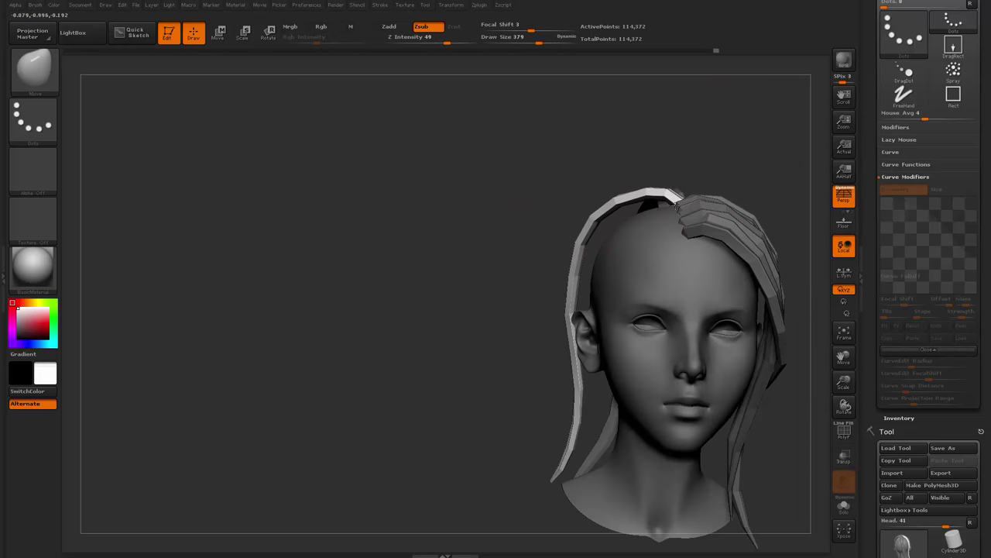
{"action": "left_click_drag", "start_coordinate": [676, 206], "coordinate": [674, 202]}
{"action": "left_click_drag", "start_coordinate": [530, 156], "coordinate": [588, 212]}
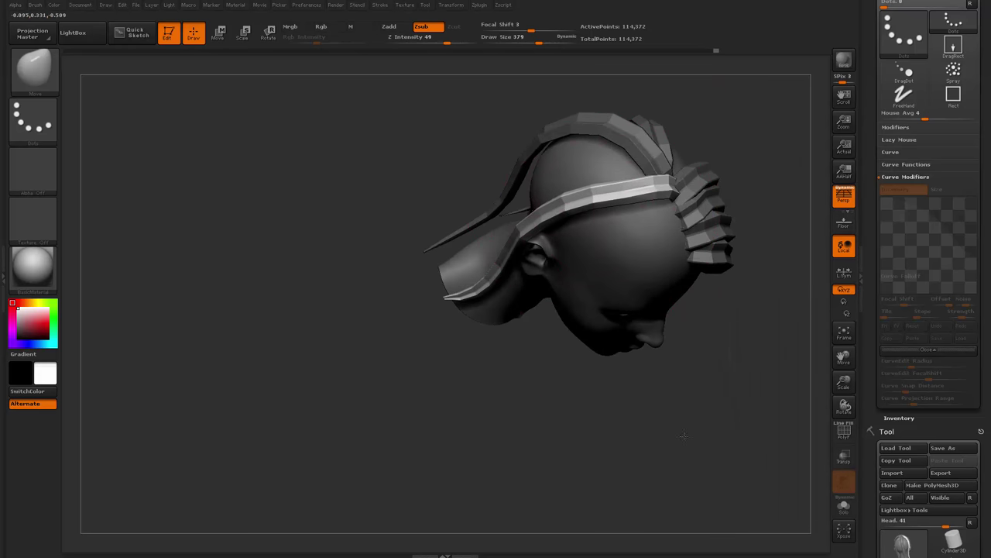
{"action": "left_click_drag", "start_coordinate": [684, 436], "coordinate": [686, 374], "text": "shift"}
{"action": "left_click_drag", "start_coordinate": [565, 206], "coordinate": [568, 200]}
{"action": "left_click_drag", "start_coordinate": [670, 290], "coordinate": [633, 189]}
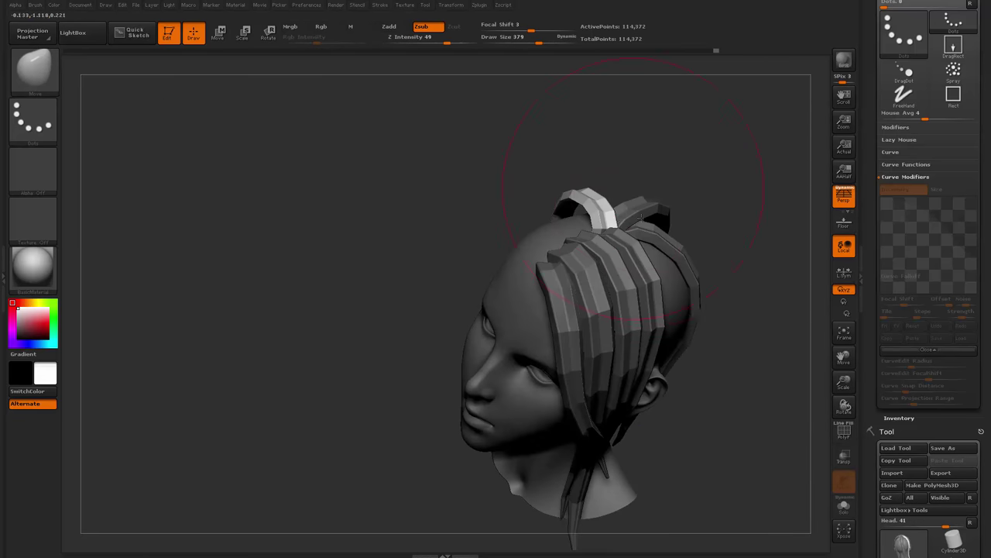
{"action": "left_click_drag", "start_coordinate": [614, 222], "coordinate": [623, 251]}
Switch to the tapered InsertMesh brush, undo the trial strand beside the face and set the draw size to 140
{"action": "left_click_drag", "start_coordinate": [630, 310], "coordinate": [598, 223]}
{"action": "left_click_drag", "start_coordinate": [753, 197], "coordinate": [681, 237]}
{"action": "key", "text": "b"}
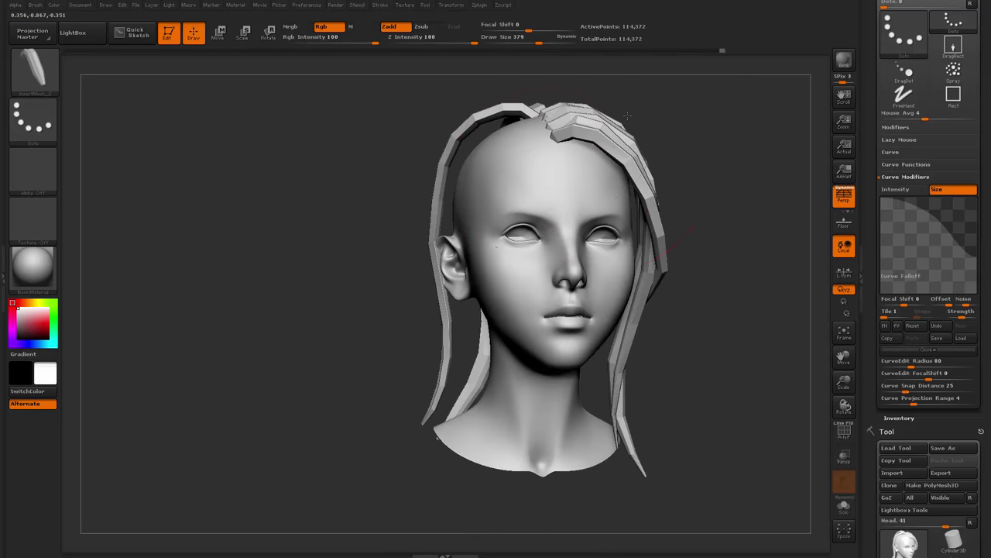
{"action": "left_click_drag", "start_coordinate": [627, 115], "coordinate": [622, 149]}
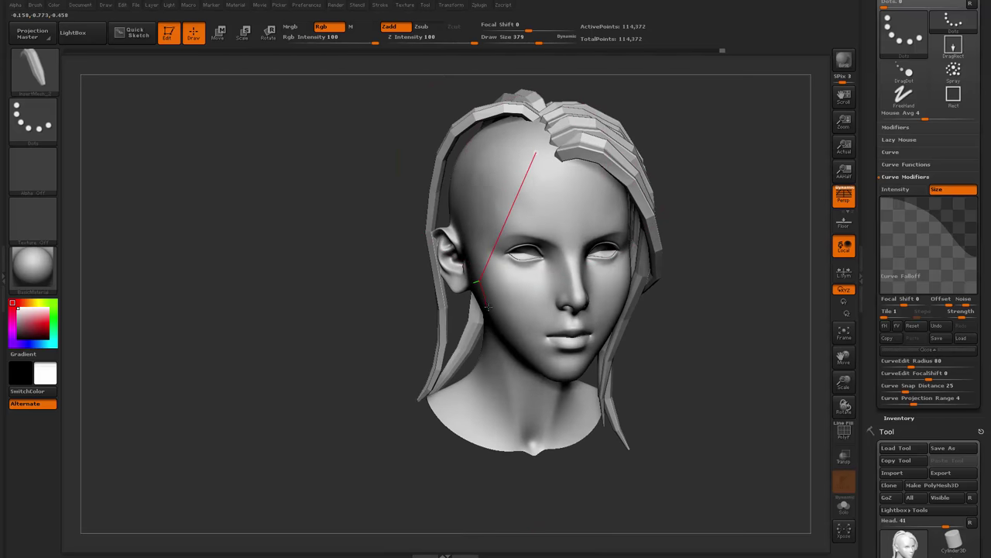
{"action": "left_click_drag", "start_coordinate": [489, 307], "coordinate": [490, 311]}
{"action": "key", "text": "ctrl+z"}
{"action": "key", "text": "space"}
{"action": "left_click_drag", "start_coordinate": [522, 169], "coordinate": [501, 170]}
Draw a strand from the front parting down the right side of the face and align its curve start with the parting
{"action": "left_click_drag", "start_coordinate": [673, 124], "coordinate": [703, 129]}
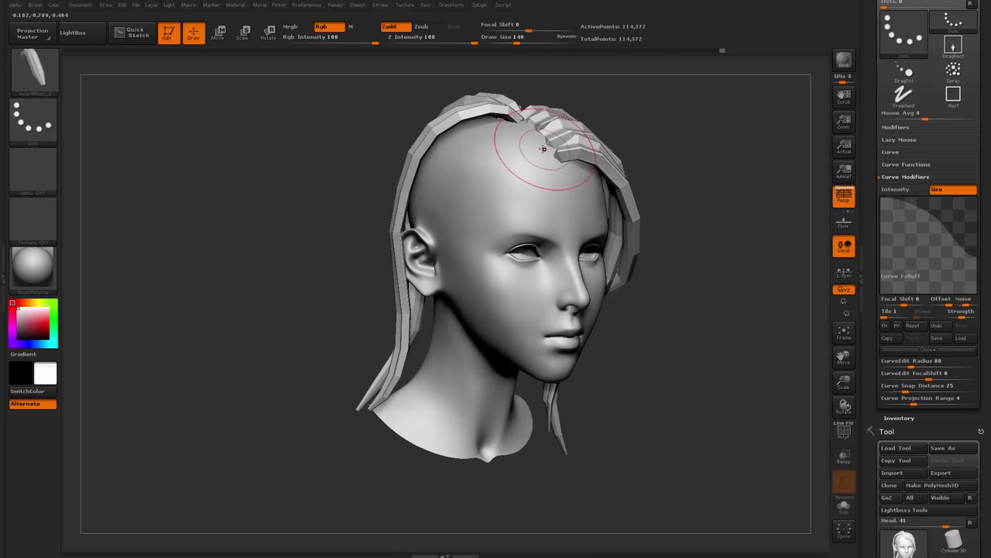
{"action": "left_click_drag", "start_coordinate": [430, 444], "coordinate": [428, 446]}
{"action": "left_click_drag", "start_coordinate": [728, 271], "coordinate": [668, 271]}
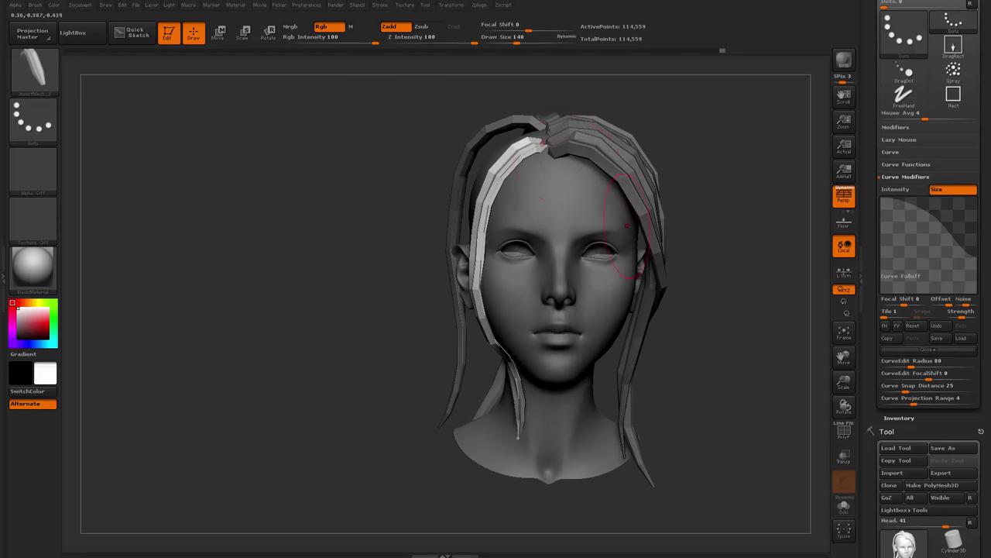
{"action": "left_click_drag", "start_coordinate": [683, 147], "coordinate": [682, 195]}
{"action": "left_click_drag", "start_coordinate": [542, 144], "coordinate": [549, 158]}
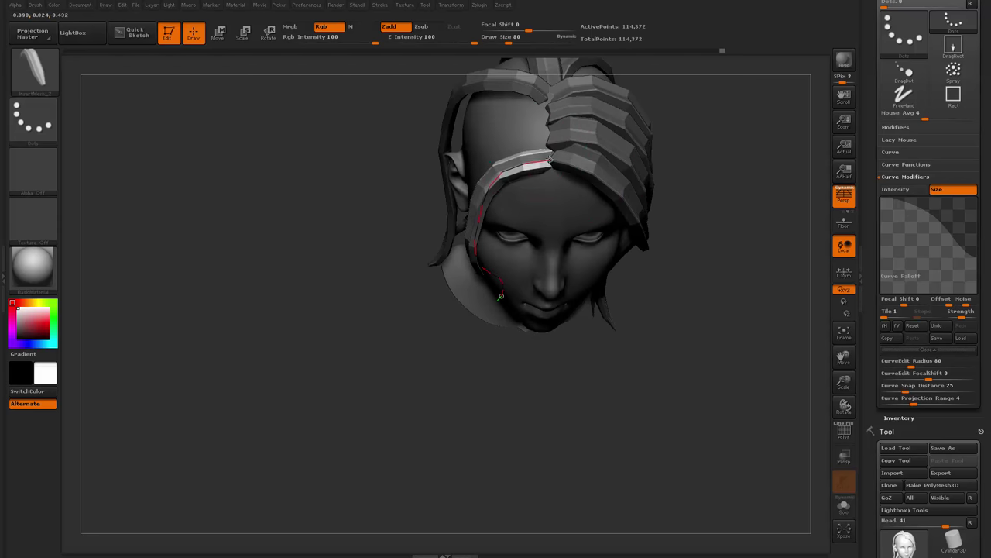
{"action": "left_click_drag", "start_coordinate": [370, 337], "coordinate": [481, 276]}
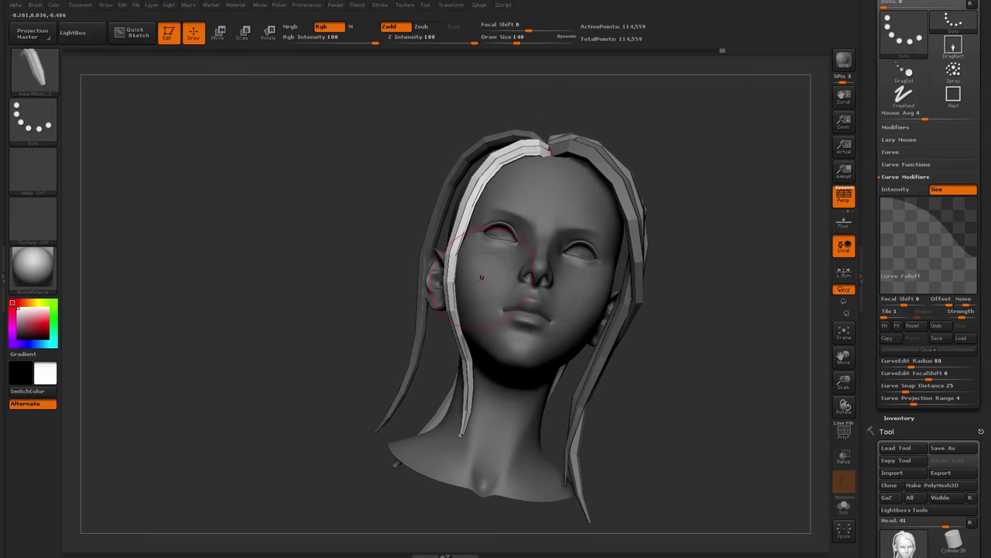
Switch to the Move brush with draw size 372 and pull the front right strand's lower half outward from the face
{"action": "key", "text": "space"}
{"action": "left_click_drag", "start_coordinate": [422, 312], "coordinate": [473, 314]}
{"action": "key", "text": "b"}
{"action": "key", "text": "m"}
{"action": "key", "text": "v"}
{"action": "mouse_move", "coordinate": [470, 397]}
{"action": "left_mouse_down"}
{"action": "mouse_move", "coordinate": [436, 407]}
{"action": "mouse_move", "coordinate": [399, 395]}
{"action": "left_mouse_up"}
{"action": "mouse_move", "coordinate": [326, 414]}
{"action": "left_mouse_down"}
{"action": "mouse_move", "coordinate": [291, 403]}
{"action": "mouse_move", "coordinate": [372, 383]}
{"action": "mouse_move", "coordinate": [341, 387]}
{"action": "left_mouse_up"}
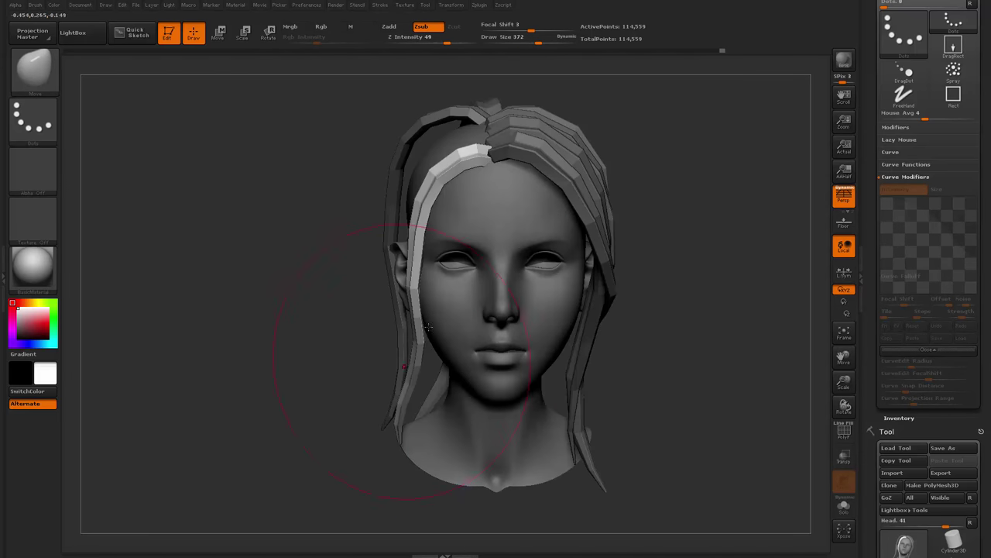
Set the Move brush's draw size to 274 and nudge the front right strand's middle section outward beside the cheek
{"action": "key", "text": "space"}
{"action": "left_click_drag", "start_coordinate": [425, 340], "coordinate": [412, 339]}
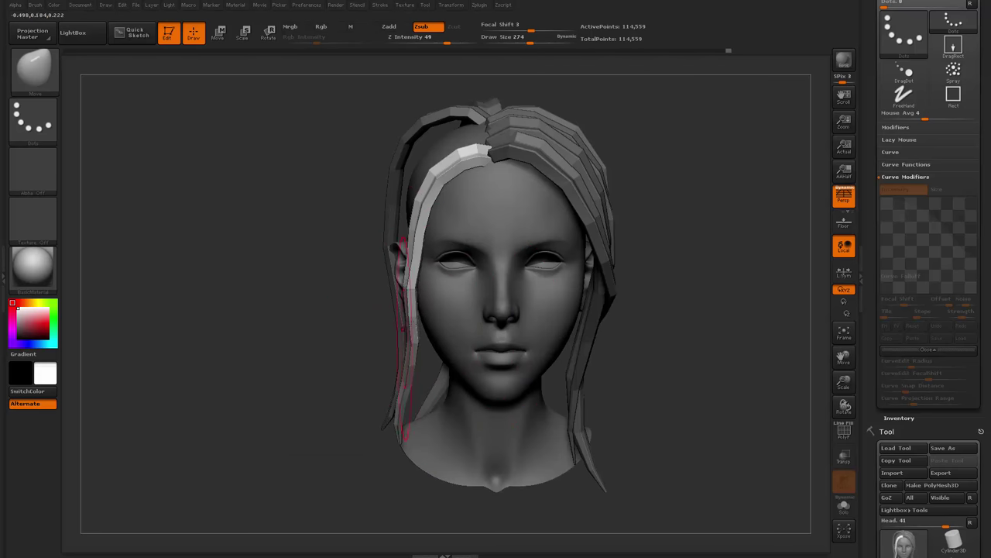
{"action": "mouse_move", "coordinate": [441, 200]}
{"action": "left_mouse_down"}
{"action": "mouse_move", "coordinate": [428, 192]}
{"action": "mouse_move", "coordinate": [443, 157]}
{"action": "left_mouse_up"}
{"action": "left_click_drag", "start_coordinate": [333, 178], "coordinate": [383, 287]}
{"action": "left_click_drag", "start_coordinate": [545, 319], "coordinate": [546, 209]}
{"action": "mouse_move", "coordinate": [488, 131]}
{"action": "left_mouse_down"}
{"action": "mouse_move", "coordinate": [485, 88]}
{"action": "mouse_move", "coordinate": [492, 125]}
{"action": "mouse_move", "coordinate": [466, 155]}
{"action": "left_mouse_up"}
{"action": "left_click_drag", "start_coordinate": [347, 259], "coordinate": [412, 256]}
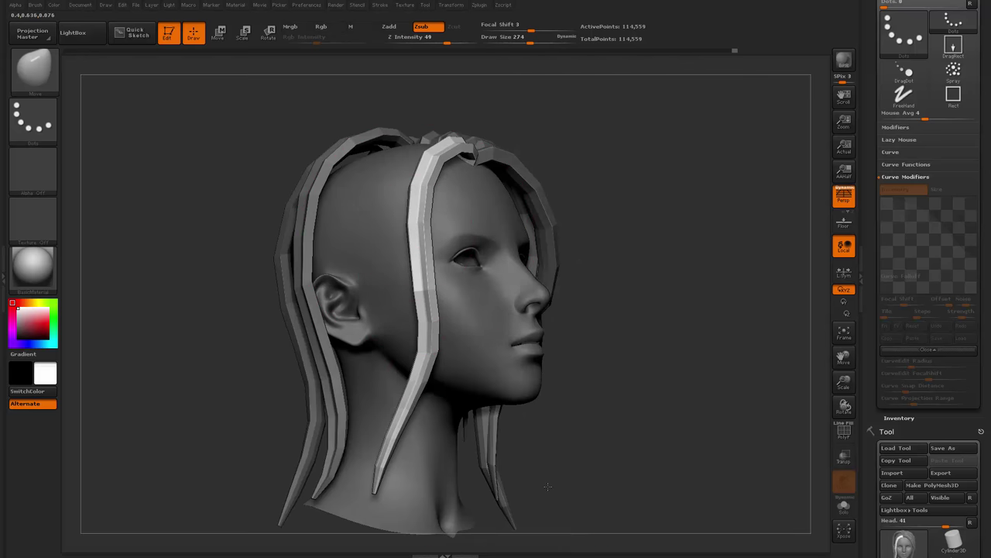
Shift the front right strand's lower half forward so it falls along the jaw and neck
{"action": "mouse_move", "coordinate": [547, 489]}
{"action": "left_mouse_down"}
{"action": "mouse_move", "coordinate": [533, 477]}
{"action": "mouse_move", "coordinate": [570, 440]}
{"action": "left_mouse_up"}
{"action": "left_click_drag", "start_coordinate": [418, 346], "coordinate": [433, 342]}
{"action": "left_click_drag", "start_coordinate": [414, 379], "coordinate": [442, 373]}
{"action": "left_click_drag", "start_coordinate": [463, 256], "coordinate": [468, 256]}
{"action": "left_click_drag", "start_coordinate": [546, 422], "coordinate": [469, 412]}
{"action": "left_click_drag", "start_coordinate": [457, 353], "coordinate": [469, 348]}
{"action": "left_click_drag", "start_coordinate": [468, 264], "coordinate": [460, 264]}
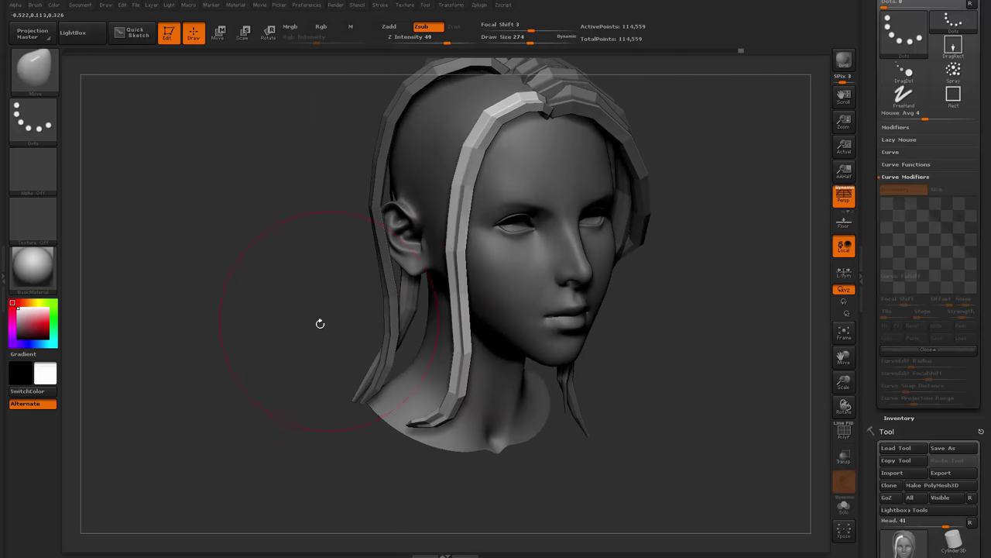
Adjust the front right strand's upper part where it curves over the forehead
{"action": "left_click_drag", "start_coordinate": [318, 323], "coordinate": [271, 313], "text": "shift"}
{"action": "left_click_drag", "start_coordinate": [389, 267], "coordinate": [463, 334]}
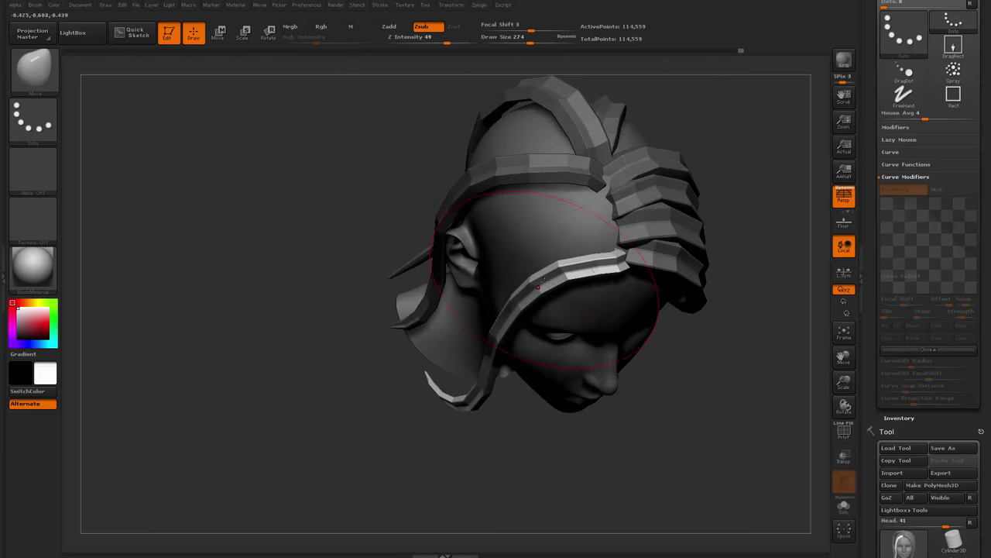
{"action": "left_click_drag", "start_coordinate": [544, 281], "coordinate": [551, 287]}
{"action": "mouse_move", "coordinate": [681, 388]}
{"action": "left_mouse_down"}
{"action": "mouse_move", "coordinate": [739, 447]}
{"action": "mouse_move", "coordinate": [581, 305]}
{"action": "mouse_move", "coordinate": [609, 334]}
{"action": "mouse_move", "coordinate": [599, 301]}
{"action": "mouse_move", "coordinate": [536, 317]}
{"action": "left_mouse_up"}
{"action": "mouse_move", "coordinate": [475, 292]}
{"action": "left_mouse_down"}
{"action": "mouse_move", "coordinate": [459, 308]}
{"action": "mouse_move", "coordinate": [420, 303]}
{"action": "left_mouse_up"}
Reduce the Move brush's draw size to 177 and refine the front right strand's root section above the forehead
{"action": "mouse_move", "coordinate": [558, 457]}
{"action": "left_mouse_down"}
{"action": "mouse_move", "coordinate": [574, 216]}
{"action": "mouse_move", "coordinate": [553, 208]}
{"action": "mouse_move", "coordinate": [530, 224]}
{"action": "left_mouse_up"}
{"action": "key", "text": "space"}
{"action": "mouse_move", "coordinate": [309, 333]}
{"action": "left_mouse_down"}
{"action": "mouse_move", "coordinate": [300, 333]}
{"action": "mouse_move", "coordinate": [305, 292]}
{"action": "left_mouse_up"}
{"action": "left_click_drag", "start_coordinate": [285, 327], "coordinate": [272, 322]}
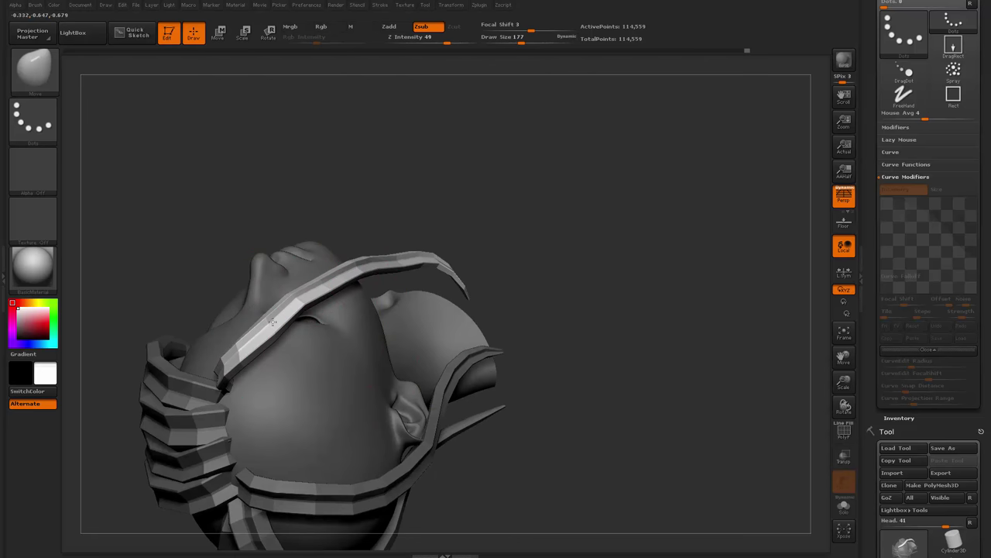
{"action": "left_click_drag", "start_coordinate": [455, 282], "coordinate": [496, 260]}
{"action": "mouse_move", "coordinate": [296, 320]}
{"action": "left_mouse_down", "text": "alt"}
{"action": "mouse_move", "coordinate": [294, 359]}
{"action": "mouse_move", "coordinate": [362, 359]}
{"action": "mouse_move", "coordinate": [352, 355]}
{"action": "left_mouse_up", "text": "alt"}
Set the draw size to 239 and pull the front right strand's lower half forward beside the face
{"action": "key", "text": "space"}
{"action": "left_click_drag", "start_coordinate": [370, 281], "coordinate": [375, 280]}
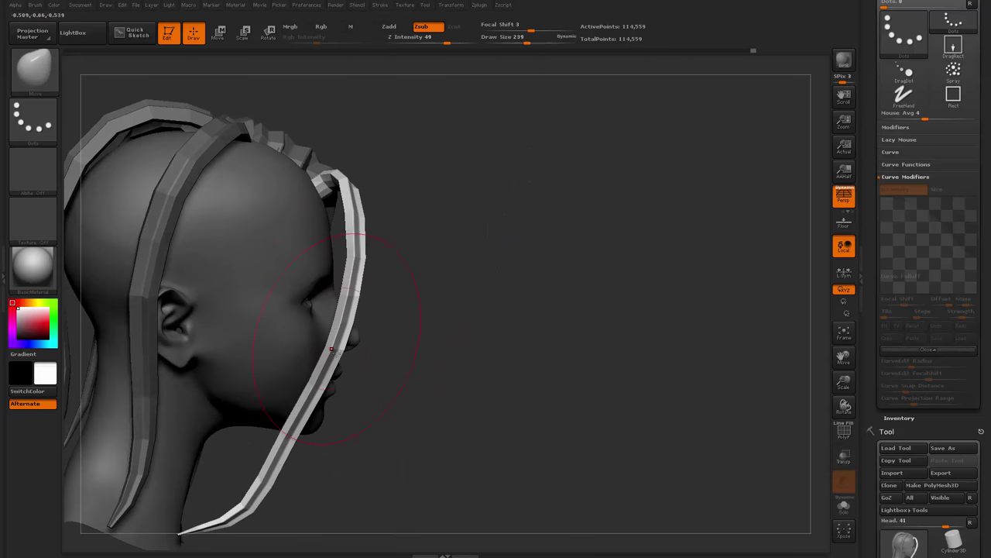
{"action": "left_click_drag", "start_coordinate": [312, 419], "coordinate": [332, 435]}
{"action": "left_click_drag", "start_coordinate": [398, 287], "coordinate": [341, 229]}
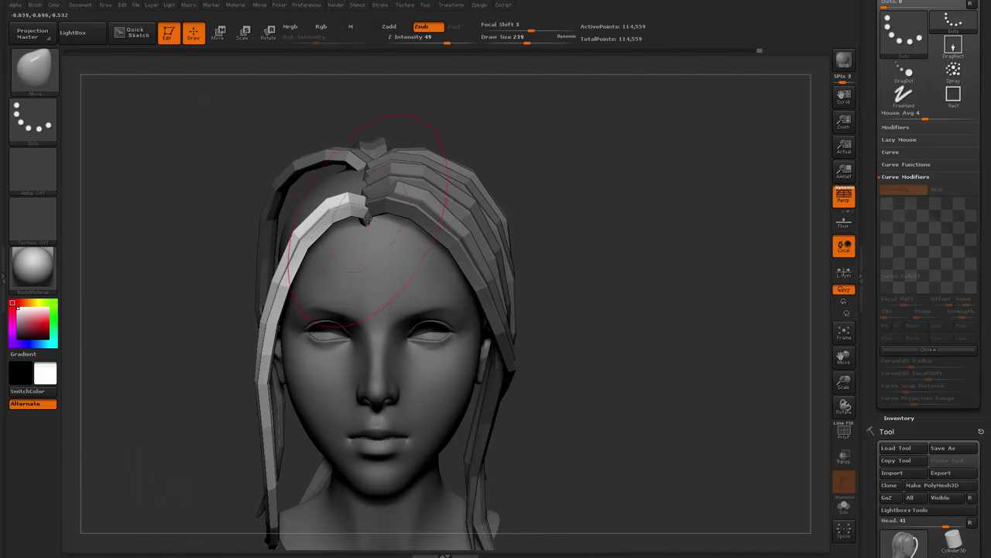
Set the draw size to 132 and push the front right strand's bend slightly outward beside the cheek
{"action": "mouse_move", "coordinate": [345, 208]}
{"action": "right_mouse_down"}
{"action": "mouse_move", "coordinate": [376, 244]}
{"action": "mouse_move", "coordinate": [348, 209]}
{"action": "mouse_move", "coordinate": [352, 224]}
{"action": "right_mouse_up"}
{"action": "right_click_drag", "start_coordinate": [352, 268], "coordinate": [414, 159], "text": "alt"}
{"action": "right_click_drag", "start_coordinate": [415, 159], "coordinate": [365, 140]}
{"action": "key", "text": "space"}
{"action": "left_click_drag", "start_coordinate": [339, 248], "coordinate": [331, 249]}
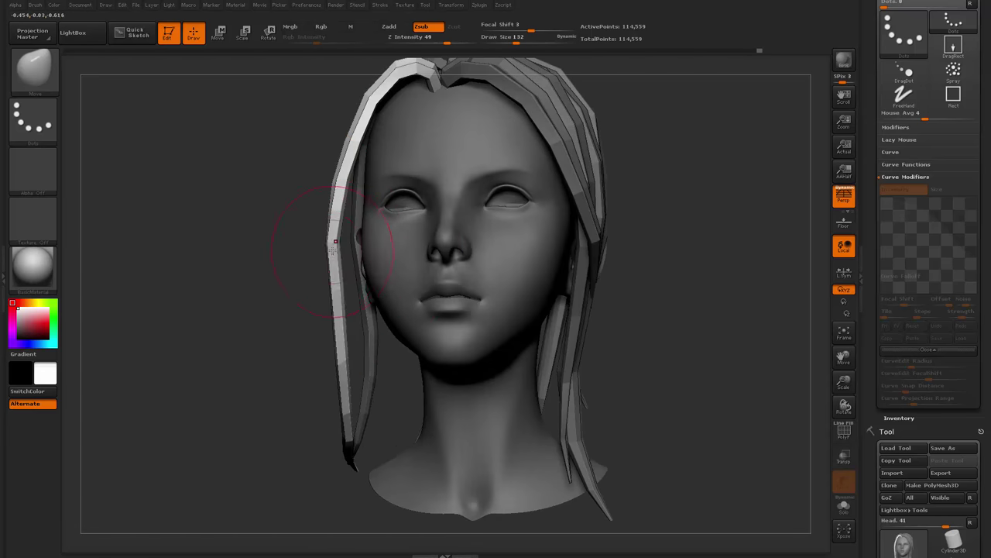
{"action": "mouse_move", "coordinate": [274, 306]}
{"action": "left_mouse_down"}
{"action": "mouse_move", "coordinate": [261, 332]}
{"action": "mouse_move", "coordinate": [327, 337]}
{"action": "mouse_move", "coordinate": [449, 248]}
{"action": "mouse_move", "coordinate": [458, 281]}
{"action": "mouse_move", "coordinate": [491, 297]}
{"action": "mouse_move", "coordinate": [426, 329]}
{"action": "left_mouse_up"}
Draw a second strand with the InsertMesh_2 brush from the parting down behind the front right strand and refit its curve start
{"action": "key", "text": "b"}
{"action": "left_click", "coordinate": [299, 493]}
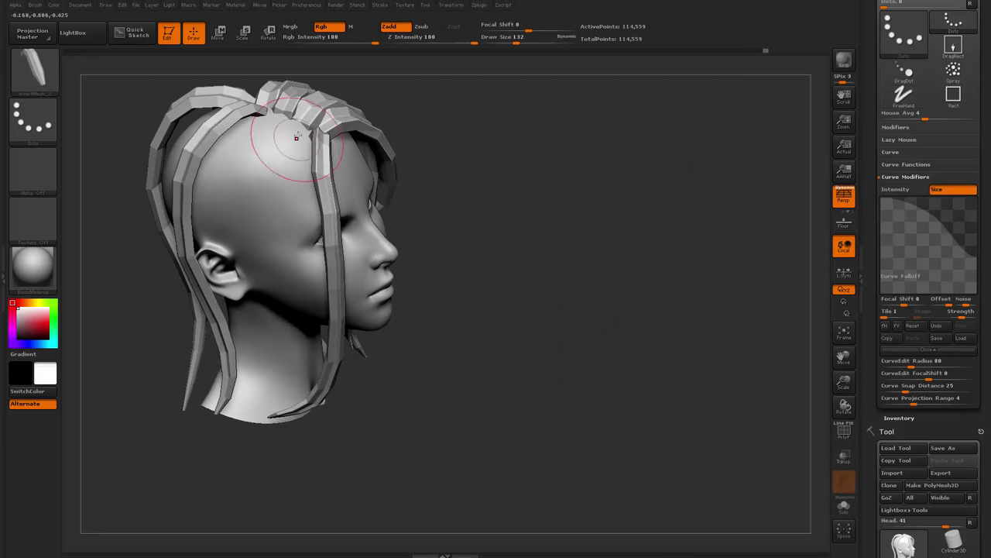
{"action": "left_click_drag", "start_coordinate": [270, 368], "coordinate": [252, 419]}
{"action": "mouse_move", "coordinate": [458, 269]}
{"action": "left_mouse_down"}
{"action": "mouse_move", "coordinate": [463, 172]}
{"action": "mouse_move", "coordinate": [321, 155]}
{"action": "left_mouse_up"}
{"action": "left_click_drag", "start_coordinate": [500, 142], "coordinate": [559, 203]}
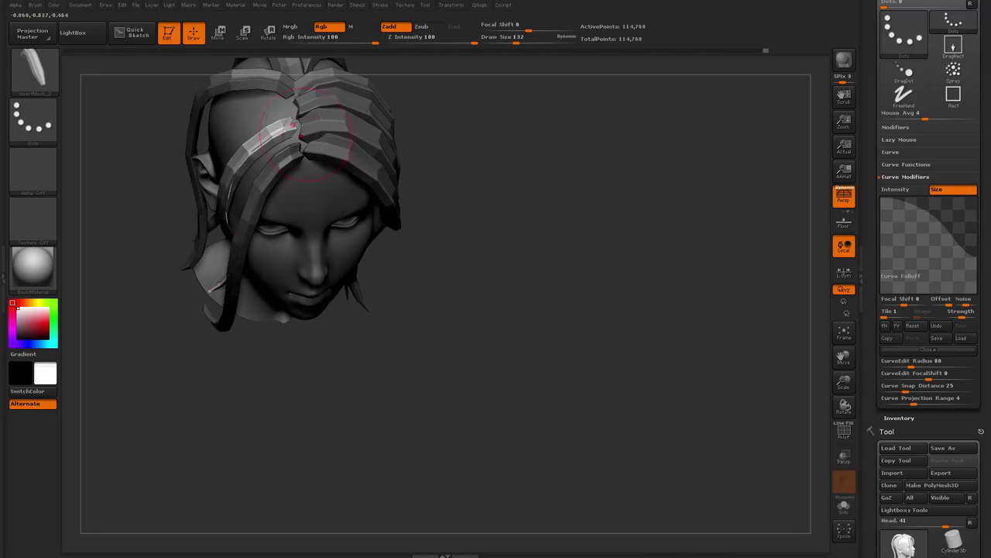
{"action": "key", "text": "["}
{"action": "key", "text": "["}
{"action": "left_click", "coordinate": [263, 143]}
{"action": "left_click_drag", "start_coordinate": [500, 267], "coordinate": [554, 156]}
Switch to the Move brush with draw size 611 and pull the new strand's lower half away from the neck
{"action": "left_click_drag", "start_coordinate": [575, 204], "coordinate": [658, 207]}
{"action": "key", "text": "space"}
{"action": "left_click_drag", "start_coordinate": [488, 224], "coordinate": [518, 225]}
{"action": "key", "text": "b"}
{"action": "key", "text": "m"}
{"action": "key", "text": "v"}
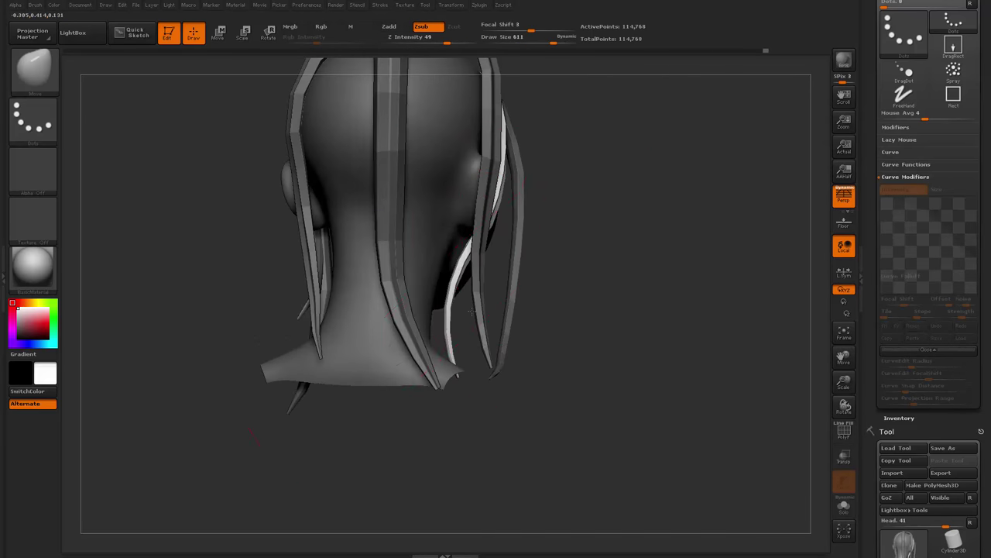
{"action": "mouse_move", "coordinate": [469, 292]}
{"action": "left_mouse_down"}
{"action": "mouse_move", "coordinate": [526, 305]}
{"action": "mouse_move", "coordinate": [455, 310]}
{"action": "mouse_move", "coordinate": [531, 303]}
{"action": "mouse_move", "coordinate": [449, 317]}
{"action": "mouse_move", "coordinate": [437, 331]}
{"action": "mouse_move", "coordinate": [267, 306]}
{"action": "left_mouse_up"}
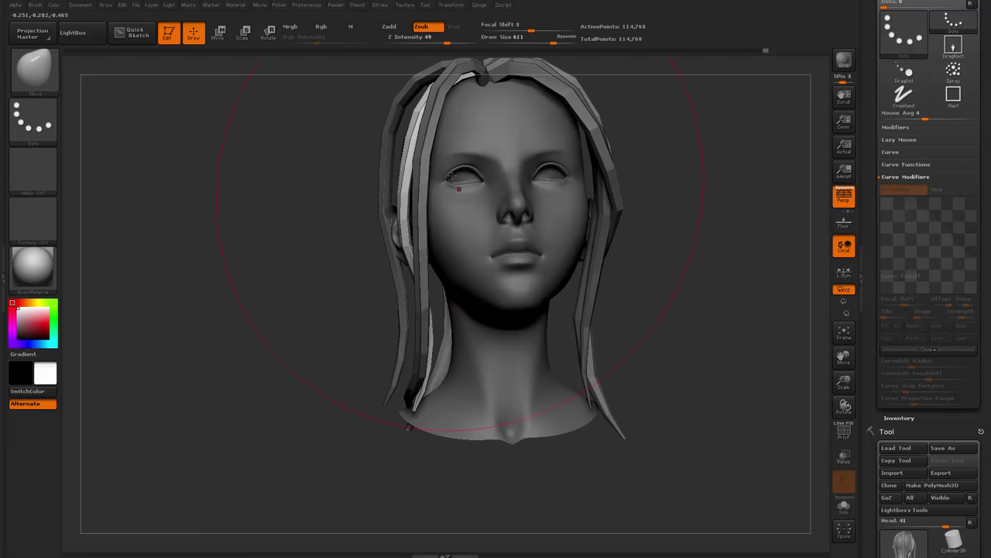
Set the draw size to 386 and move the second strand's middle and tip outward in line with the neighbouring strands
{"action": "key", "text": "space"}
{"action": "left_click_drag", "start_coordinate": [430, 155], "coordinate": [415, 154]}
{"action": "left_click_drag", "start_coordinate": [343, 158], "coordinate": [444, 186]}
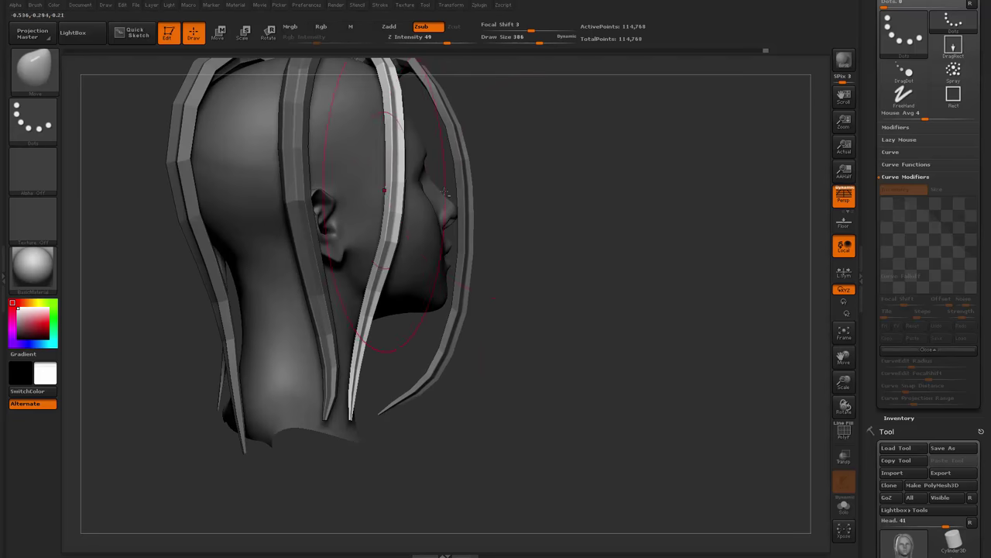
{"action": "left_click_drag", "start_coordinate": [548, 172], "coordinate": [620, 214], "text": "alt"}
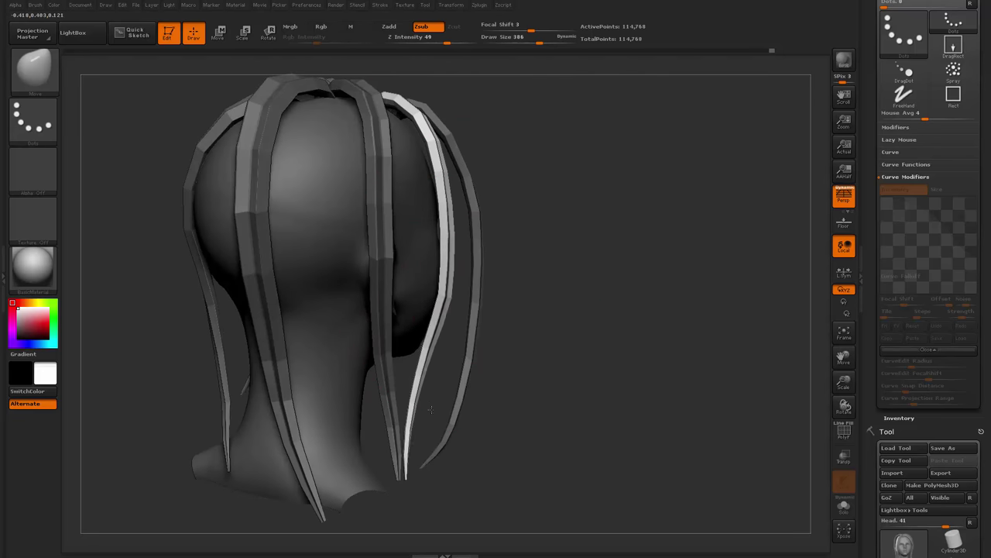
{"action": "left_click_drag", "start_coordinate": [430, 409], "coordinate": [437, 408]}
{"action": "left_click_drag", "start_coordinate": [515, 370], "coordinate": [305, 347]}
Set the draw size to 217 and refine the second strand's middle and lower sections in front of the ear
{"action": "key", "text": "space"}
{"action": "left_click_drag", "start_coordinate": [373, 301], "coordinate": [359, 302]}
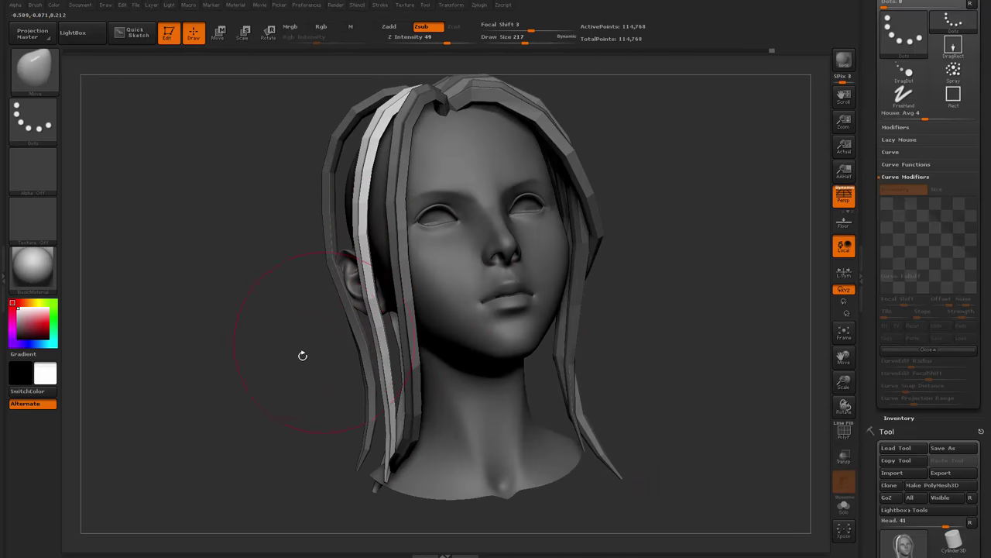
{"action": "left_click_drag", "start_coordinate": [303, 356], "coordinate": [489, 321]}
{"action": "mouse_move", "coordinate": [489, 321]}
{"action": "left_mouse_down"}
{"action": "mouse_move", "coordinate": [302, 336]}
{"action": "mouse_move", "coordinate": [279, 352]}
{"action": "mouse_move", "coordinate": [368, 341]}
{"action": "mouse_move", "coordinate": [380, 330]}
{"action": "left_mouse_up"}
{"action": "right_click_drag", "start_coordinate": [433, 223], "coordinate": [399, 228]}
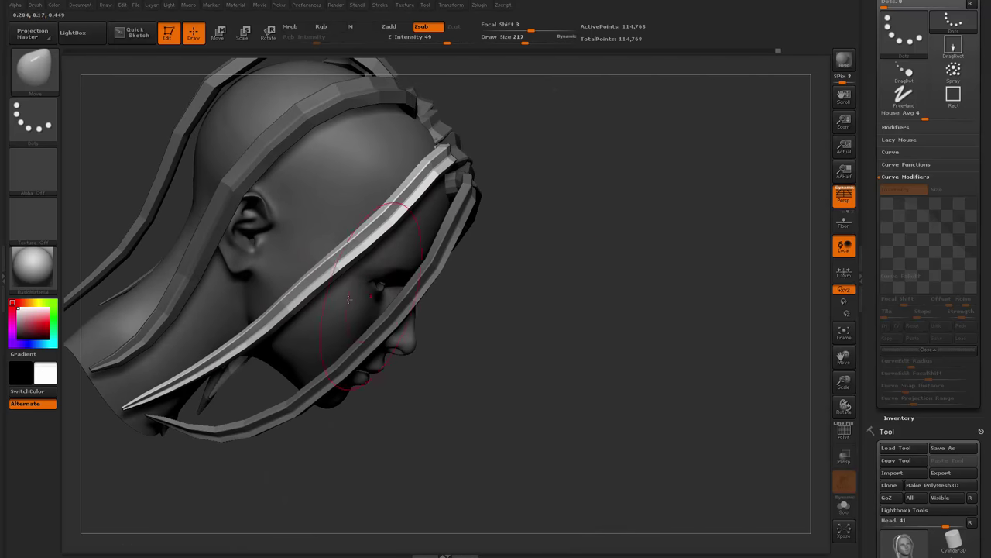
{"action": "mouse_move", "coordinate": [298, 300]}
{"action": "left_mouse_down"}
{"action": "mouse_move", "coordinate": [288, 310]}
{"action": "mouse_move", "coordinate": [302, 296]}
{"action": "left_mouse_up"}
{"action": "mouse_move", "coordinate": [310, 298]}
{"action": "right_mouse_down"}
{"action": "mouse_move", "coordinate": [449, 289]}
{"action": "mouse_move", "coordinate": [464, 255]}
{"action": "mouse_move", "coordinate": [310, 340]}
{"action": "right_mouse_up"}
{"action": "left_click_drag", "start_coordinate": [309, 341], "coordinate": [325, 364]}
{"action": "left_click_drag", "start_coordinate": [546, 173], "coordinate": [425, 186]}
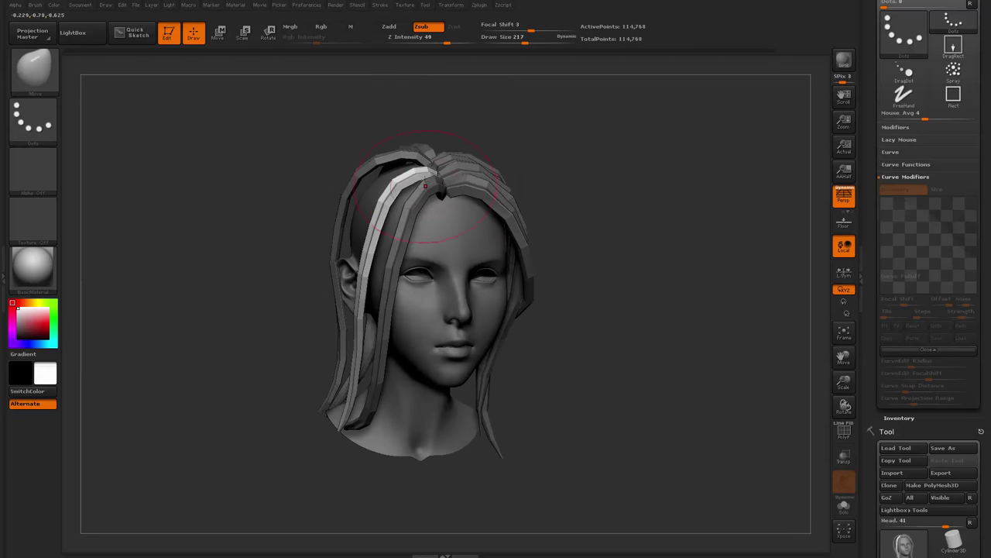
{"action": "mouse_move", "coordinate": [502, 168]}
{"action": "left_mouse_down"}
{"action": "mouse_move", "coordinate": [565, 202]}
{"action": "mouse_move", "coordinate": [578, 237]}
{"action": "mouse_move", "coordinate": [490, 414]}
{"action": "left_mouse_up"}
Draw a wide InsertMesh_2 strand at draw size 217 from the parting down in front of the ear, aligning its curve start
{"action": "key", "text": "b"}
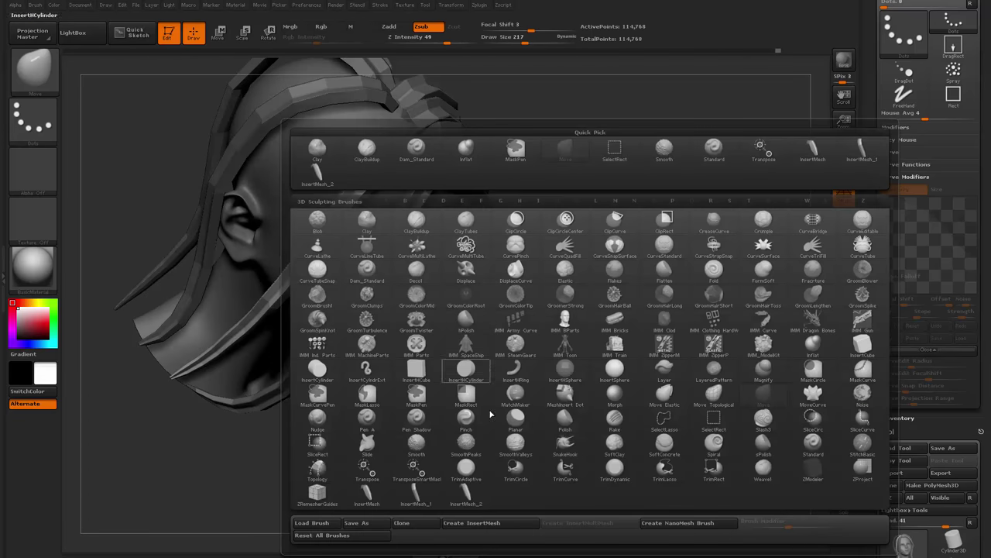
{"action": "left_click", "coordinate": [478, 493]}
{"action": "mouse_move", "coordinate": [547, 394]}
{"action": "left_mouse_down"}
{"action": "mouse_move", "coordinate": [545, 361]}
{"action": "mouse_move", "coordinate": [652, 305]}
{"action": "mouse_move", "coordinate": [405, 335]}
{"action": "mouse_move", "coordinate": [353, 297]}
{"action": "left_mouse_up"}
{"action": "left_click_drag", "start_coordinate": [352, 297], "coordinate": [402, 307]}
{"action": "left_click_drag", "start_coordinate": [621, 166], "coordinate": [573, 186]}
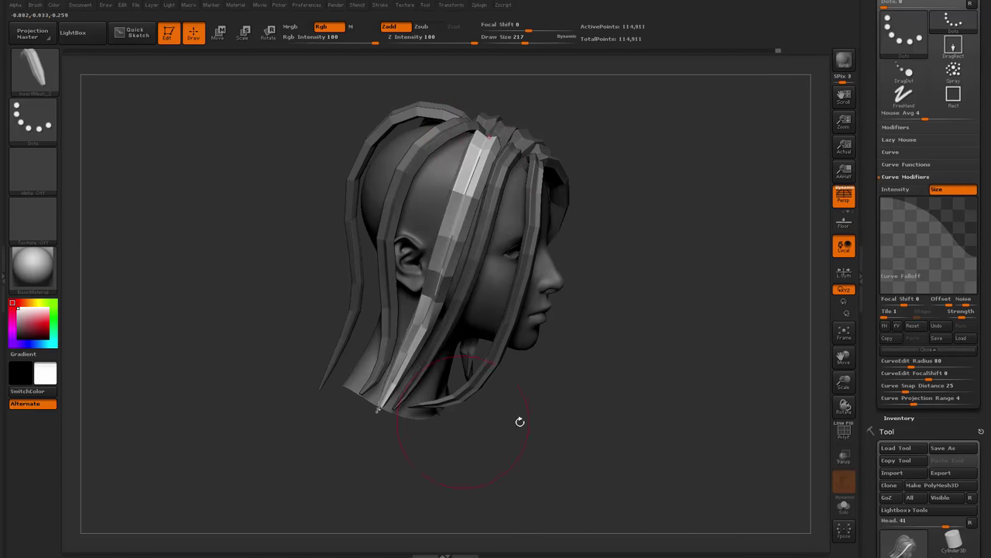
{"action": "left_click_drag", "start_coordinate": [519, 421], "coordinate": [372, 395]}
{"action": "left_click_drag", "start_coordinate": [671, 243], "coordinate": [652, 272]}
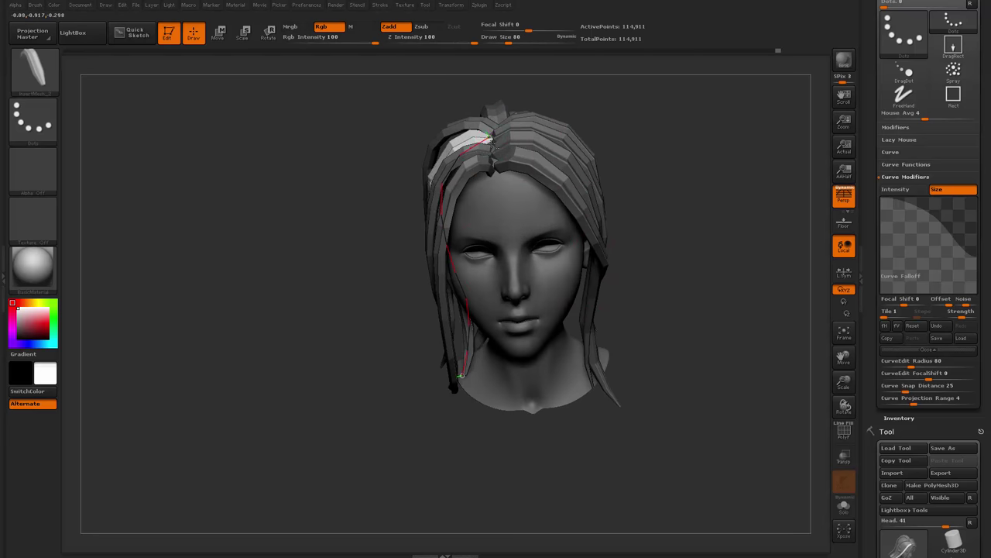
{"action": "left_click", "coordinate": [488, 141]}
{"action": "left_click_drag", "start_coordinate": [620, 178], "coordinate": [720, 217]}
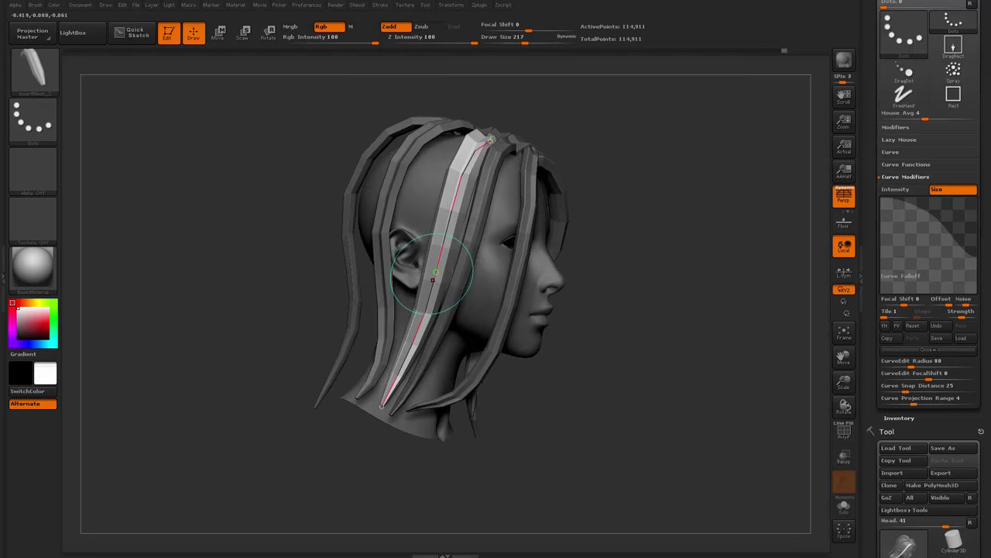
{"action": "left_click_drag", "start_coordinate": [621, 196], "coordinate": [631, 200]}
Switch to the Move brush with draw size 393 and pull the wide strand outward from the side of the head
{"action": "key", "text": "b"}
{"action": "key", "text": "m"}
{"action": "key", "text": "v"}
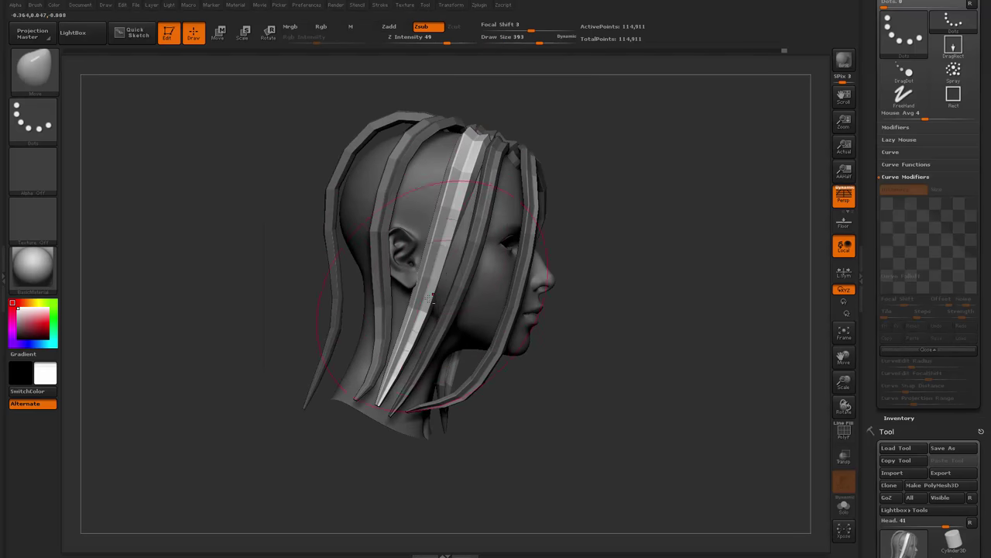
{"action": "mouse_move", "coordinate": [577, 298]}
{"action": "left_mouse_down"}
{"action": "mouse_move", "coordinate": [642, 308]}
{"action": "mouse_move", "coordinate": [453, 289]}
{"action": "left_mouse_up"}
{"action": "left_click_drag", "start_coordinate": [522, 289], "coordinate": [541, 319]}
Set the draw size to 223 and shape the wide strand's middle and lower half to hang clear of the neck
{"action": "key", "text": "space"}
{"action": "mouse_move", "coordinate": [460, 344]}
{"action": "left_mouse_down"}
{"action": "mouse_move", "coordinate": [448, 344]}
{"action": "mouse_move", "coordinate": [463, 340]}
{"action": "left_mouse_up"}
{"action": "mouse_move", "coordinate": [588, 348]}
{"action": "left_mouse_down"}
{"action": "mouse_move", "coordinate": [442, 363]}
{"action": "mouse_move", "coordinate": [404, 392]}
{"action": "mouse_move", "coordinate": [532, 361]}
{"action": "left_mouse_up"}
{"action": "left_click_drag", "start_coordinate": [459, 324], "coordinate": [425, 331]}
{"action": "left_click_drag", "start_coordinate": [422, 459], "coordinate": [349, 466]}
{"action": "left_click_drag", "start_coordinate": [348, 466], "coordinate": [347, 426], "text": "alt"}
{"action": "mouse_move", "coordinate": [283, 384]}
{"action": "left_mouse_down"}
{"action": "mouse_move", "coordinate": [360, 393]}
{"action": "mouse_move", "coordinate": [386, 353]}
{"action": "left_mouse_up"}
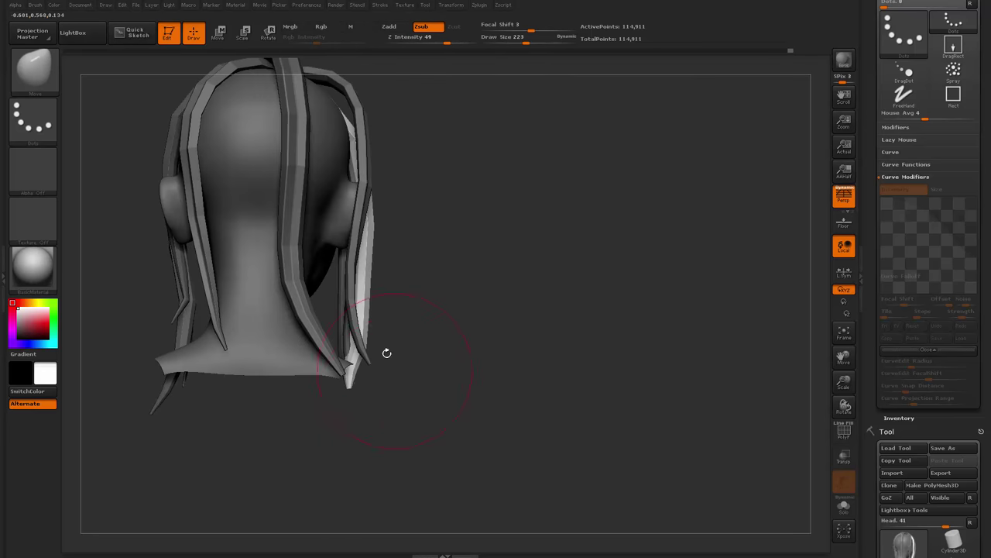
{"action": "left_click_drag", "start_coordinate": [350, 229], "coordinate": [353, 226]}
{"action": "left_click_drag", "start_coordinate": [415, 273], "coordinate": [364, 292]}
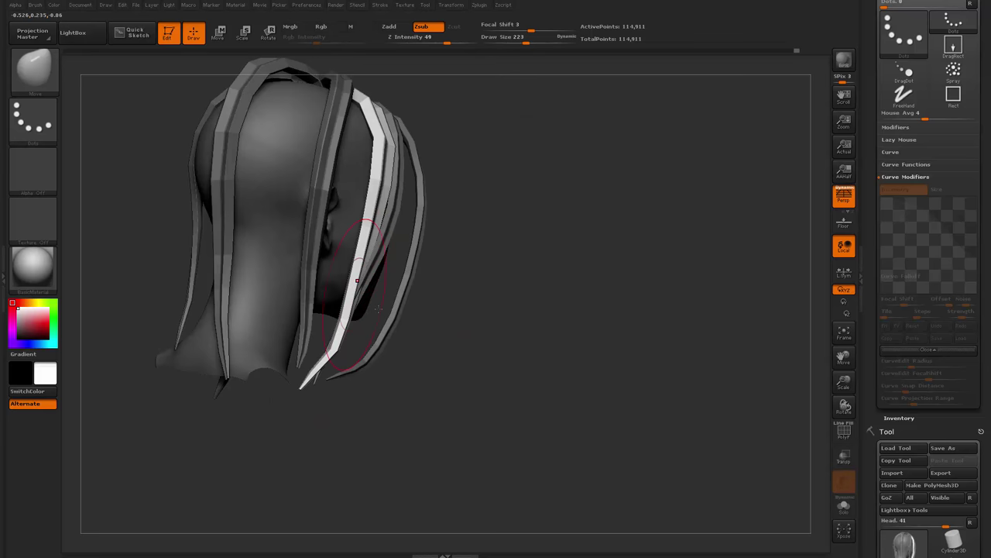
Set the draw size to 379 and reposition the wide strand's lower end between the neighbouring right side strands
{"action": "left_click_drag", "start_coordinate": [474, 329], "coordinate": [367, 327]}
{"action": "mouse_move", "coordinate": [347, 377]}
{"action": "left_mouse_down"}
{"action": "mouse_move", "coordinate": [341, 342]}
{"action": "mouse_move", "coordinate": [351, 332]}
{"action": "left_mouse_up"}
{"action": "key", "text": "space"}
{"action": "left_click_drag", "start_coordinate": [283, 361], "coordinate": [357, 345]}
{"action": "key", "text": "space"}
{"action": "left_click_drag", "start_coordinate": [350, 338], "coordinate": [369, 338]}
{"action": "left_click_drag", "start_coordinate": [394, 375], "coordinate": [388, 377]}
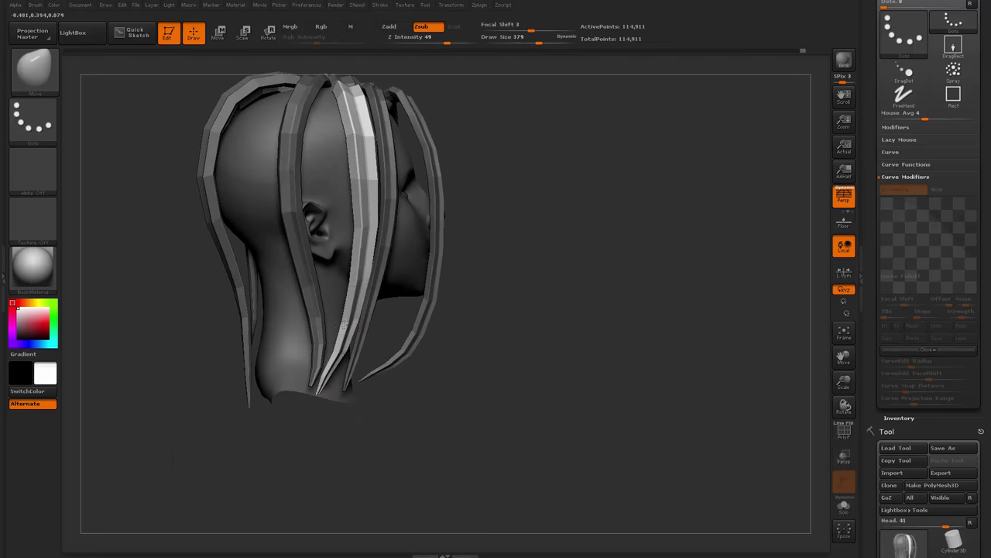
Reduce the Move brush's draw size and shift the wide strand's middle section in front of the ear
{"action": "left_click_drag", "start_coordinate": [479, 265], "coordinate": [457, 374]}
{"action": "key", "text": "space"}
{"action": "left_click_drag", "start_coordinate": [360, 354], "coordinate": [352, 354]}
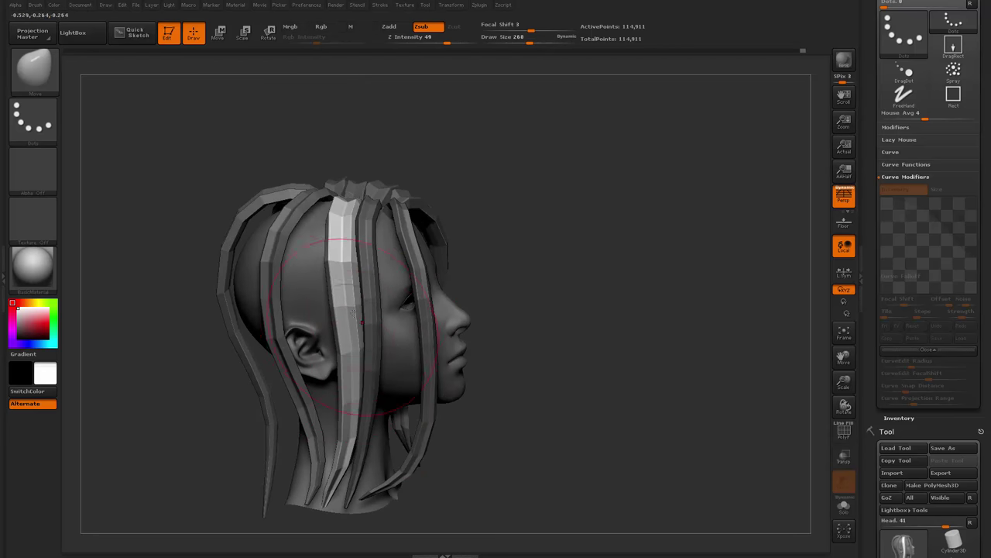
{"action": "left_click_drag", "start_coordinate": [444, 179], "coordinate": [363, 219]}
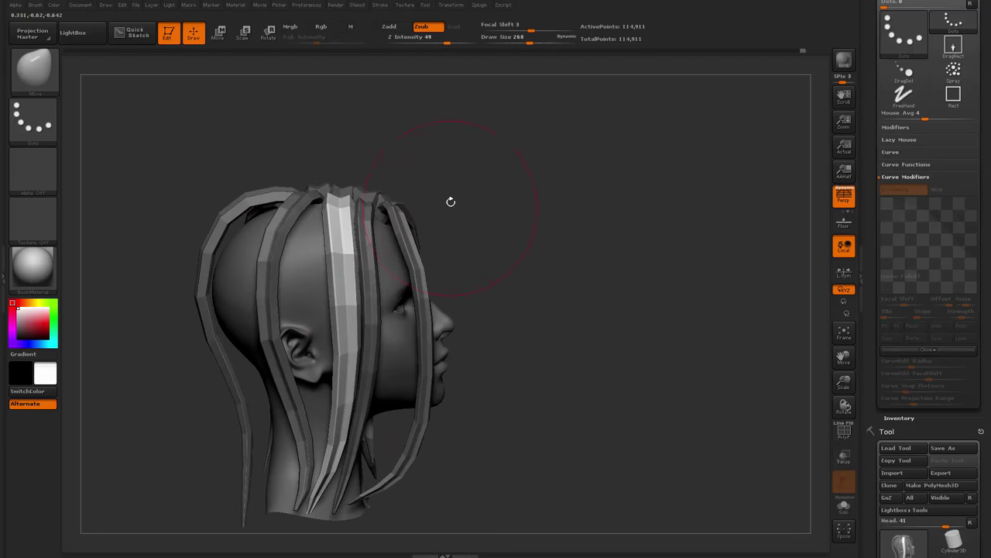
{"action": "left_click_drag", "start_coordinate": [451, 201], "coordinate": [447, 213]}
Move the wide strand's tip outward, then refine its lower end against the adjacent strands with draw size 145
{"action": "left_click_drag", "start_coordinate": [424, 465], "coordinate": [425, 354]}
{"action": "left_click_drag", "start_coordinate": [424, 353], "coordinate": [443, 378]}
{"action": "left_click_drag", "start_coordinate": [329, 369], "coordinate": [342, 369]}
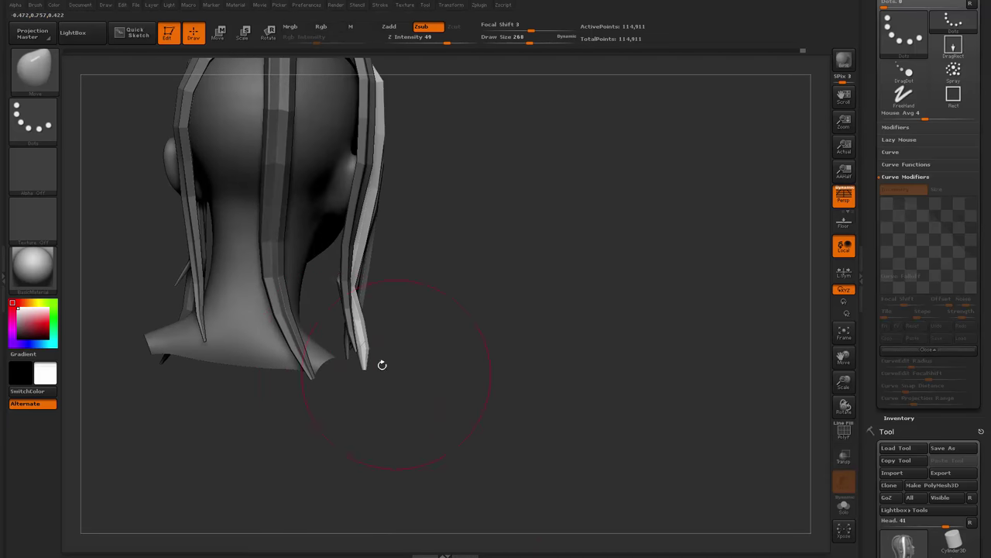
{"action": "key", "text": "s"}
{"action": "left_click_drag", "start_coordinate": [359, 319], "coordinate": [347, 319]}
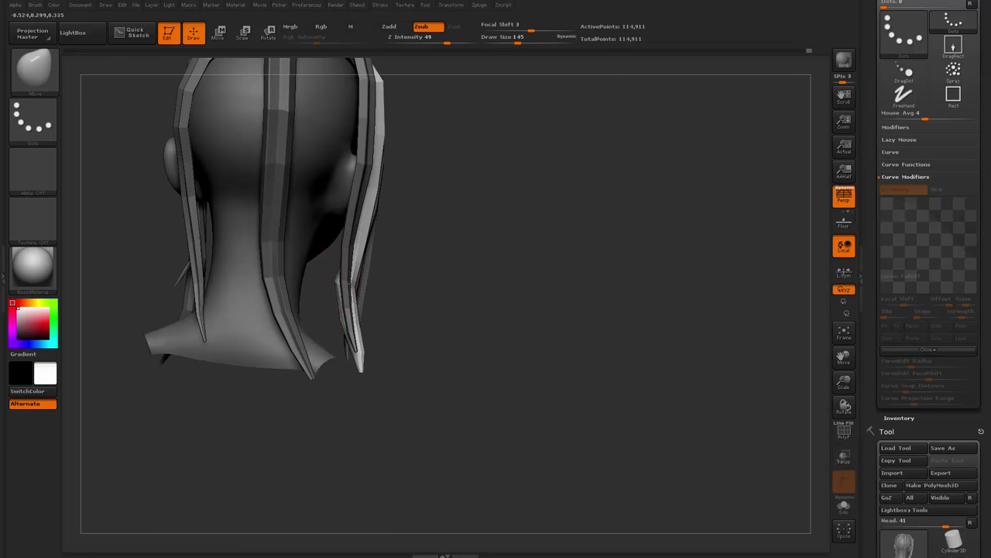
{"action": "left_click_drag", "start_coordinate": [403, 348], "coordinate": [332, 353]}
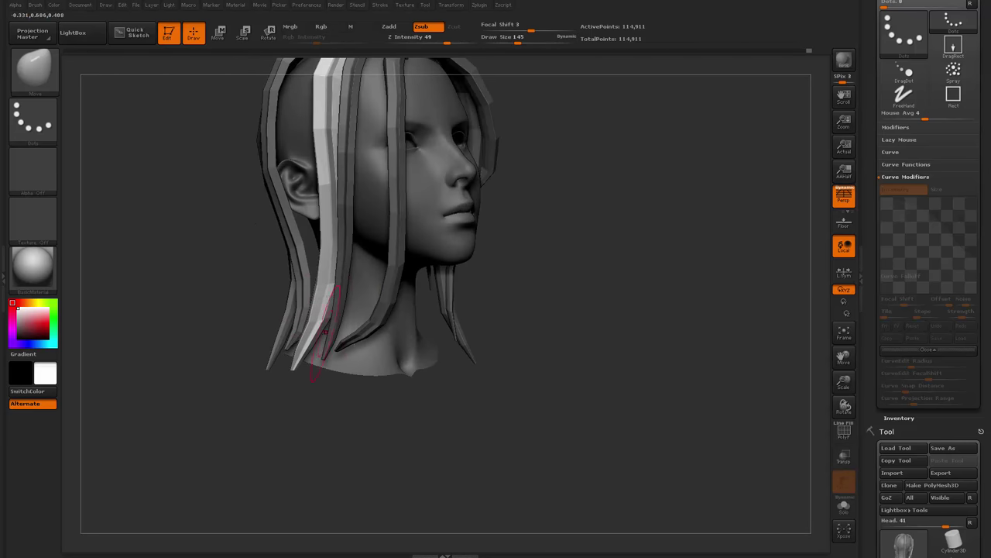
{"action": "left_click_drag", "start_coordinate": [303, 403], "coordinate": [268, 396]}
{"action": "mouse_move", "coordinate": [267, 397]}
{"action": "left_mouse_down", "text": "alt"}
{"action": "mouse_move", "coordinate": [259, 376]}
{"action": "mouse_move", "coordinate": [255, 421]}
{"action": "mouse_move", "coordinate": [284, 456]}
{"action": "left_mouse_up", "text": "alt"}
{"action": "left_click_drag", "start_coordinate": [285, 456], "coordinate": [312, 438]}
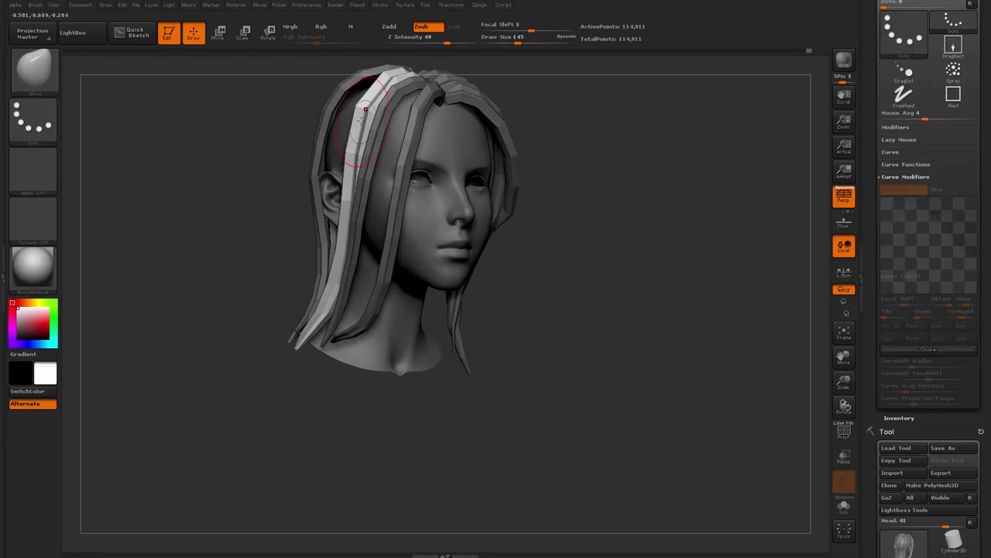
Try to draw a tapered InsertMesh_2 strand from the parting down the temple, between the front strand and its neighbours, and undo it
{"action": "mouse_move", "coordinate": [552, 120]}
{"action": "left_mouse_down", "text": "alt"}
{"action": "mouse_move", "coordinate": [550, 206]}
{"action": "mouse_move", "coordinate": [567, 226]}
{"action": "left_mouse_up", "text": "alt"}
{"action": "key", "text": "b"}
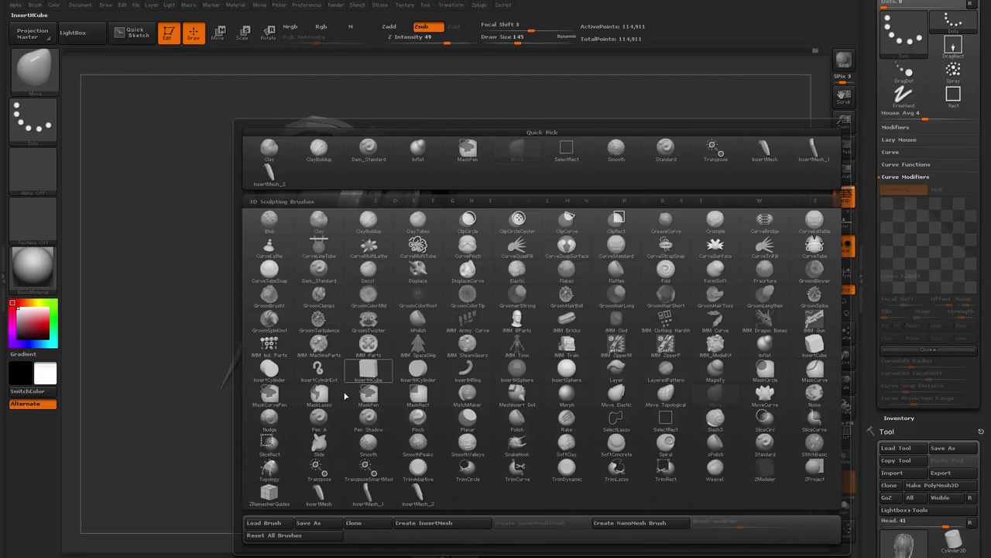
{"action": "left_click", "coordinate": [406, 499]}
{"action": "left_click_drag", "start_coordinate": [520, 338], "coordinate": [502, 338]}
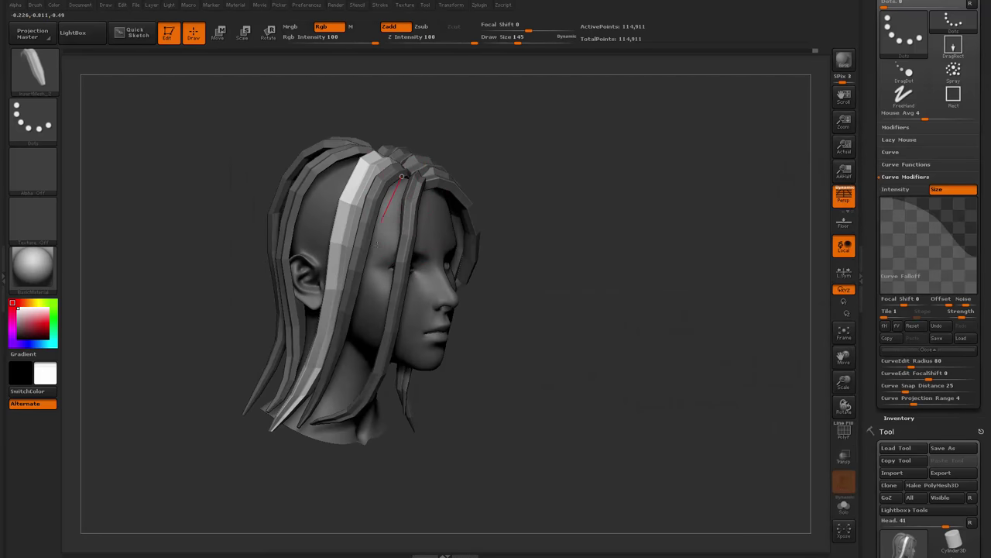
{"action": "left_click_drag", "start_coordinate": [372, 347], "coordinate": [372, 359]}
{"action": "mouse_move", "coordinate": [473, 416]}
{"action": "left_mouse_down"}
{"action": "mouse_move", "coordinate": [485, 405]}
{"action": "mouse_move", "coordinate": [467, 409]}
{"action": "left_mouse_up"}
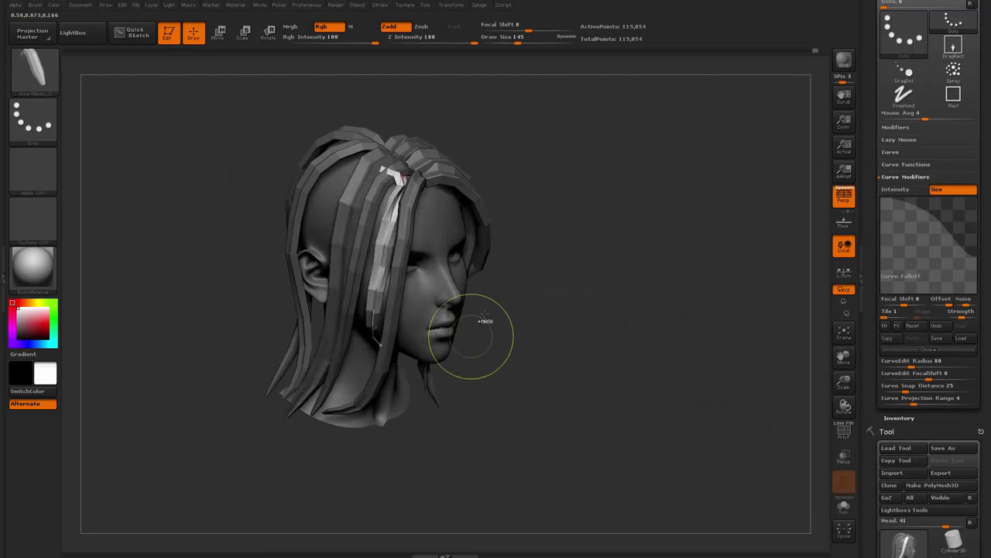
{"action": "key", "text": "ctrl+z"}
Try another strand from the parting past the cheek to behind the jaw, and undo it
{"action": "left_click_drag", "start_coordinate": [502, 324], "coordinate": [501, 369]}
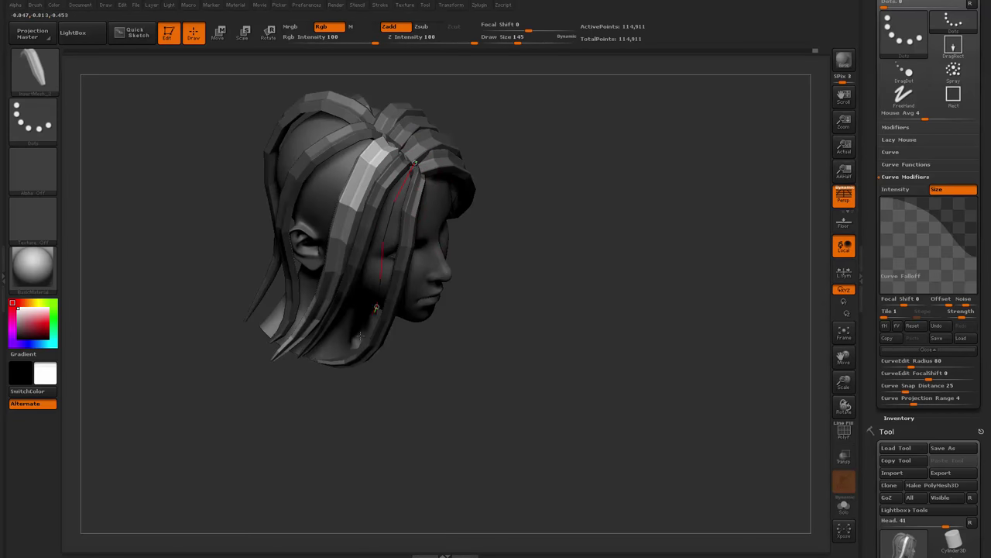
{"action": "left_click_drag", "start_coordinate": [360, 335], "coordinate": [357, 340]}
{"action": "mouse_move", "coordinate": [478, 312]}
{"action": "left_mouse_down"}
{"action": "mouse_move", "coordinate": [355, 314]}
{"action": "mouse_move", "coordinate": [286, 370]}
{"action": "mouse_move", "coordinate": [300, 371]}
{"action": "left_mouse_up"}
{"action": "left_click_drag", "start_coordinate": [272, 414], "coordinate": [411, 356]}
{"action": "key", "text": "ctrl+z"}
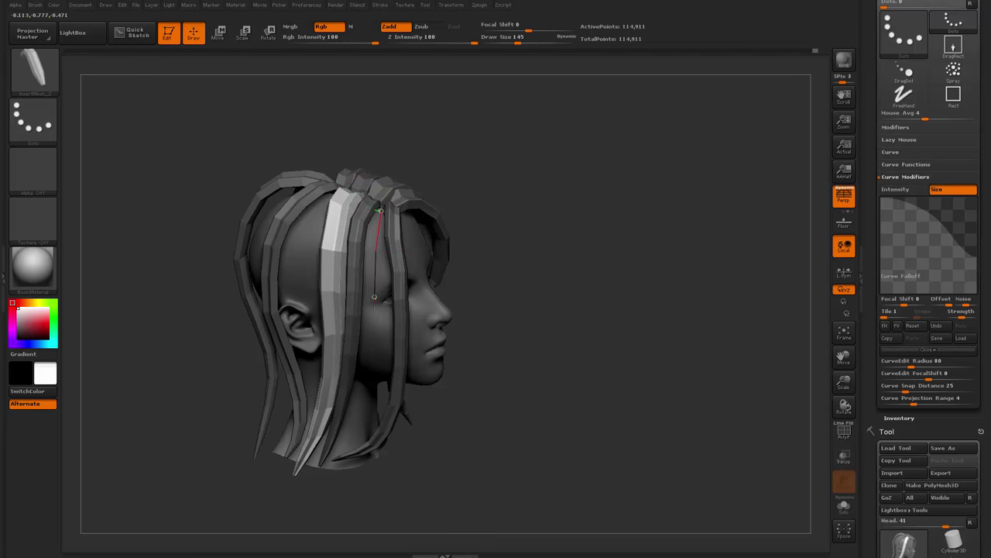
Try a strand down the side of the face and reposition its curve's start at the parting, then undo the strand
{"action": "left_click_drag", "start_coordinate": [375, 400], "coordinate": [374, 402]}
{"action": "mouse_move", "coordinate": [517, 312]}
{"action": "left_mouse_down"}
{"action": "mouse_move", "coordinate": [504, 305]}
{"action": "mouse_move", "coordinate": [465, 328]}
{"action": "left_mouse_up"}
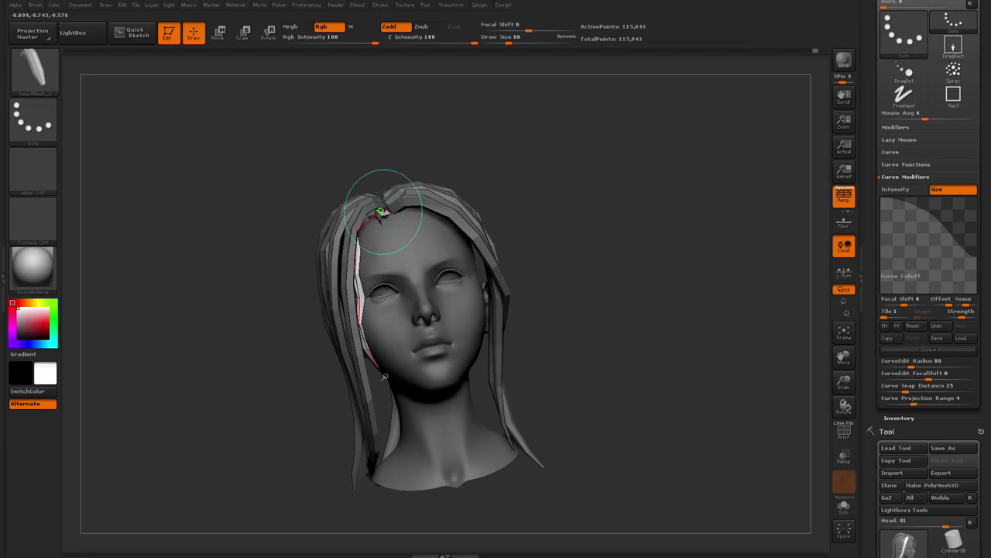
{"action": "left_click_drag", "start_coordinate": [432, 122], "coordinate": [401, 211]}
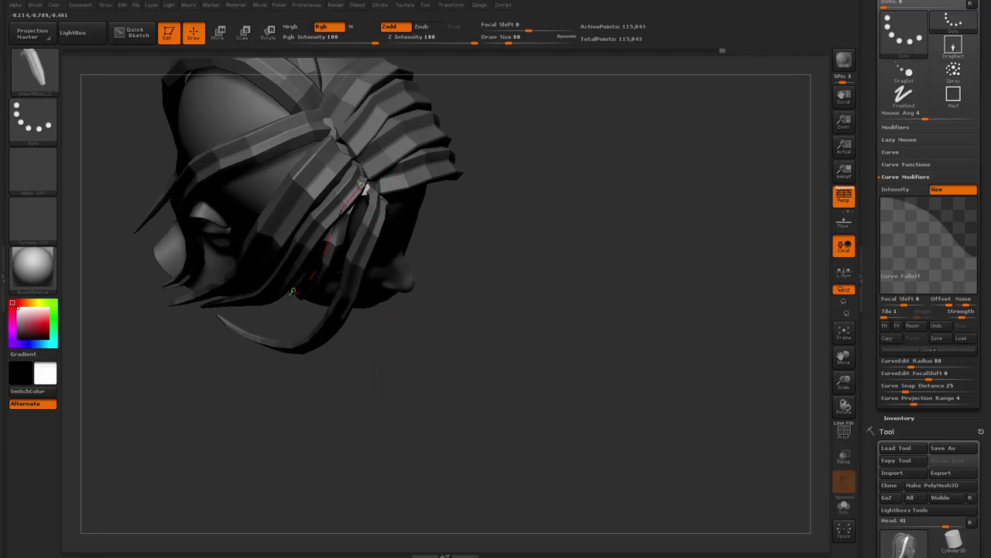
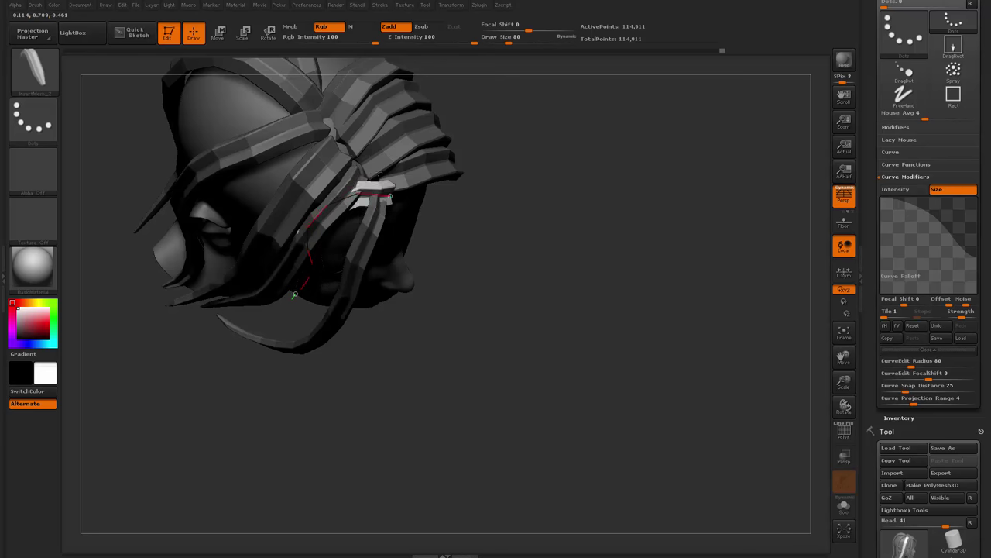
{"action": "mouse_move", "coordinate": [406, 172]}
{"action": "left_mouse_down"}
{"action": "mouse_move", "coordinate": [377, 133]}
{"action": "mouse_move", "coordinate": [410, 117]}
{"action": "mouse_move", "coordinate": [456, 172]}
{"action": "mouse_move", "coordinate": [354, 362]}
{"action": "mouse_move", "coordinate": [457, 134]}
{"action": "mouse_move", "coordinate": [430, 145]}
{"action": "mouse_move", "coordinate": [577, 295]}
{"action": "left_mouse_up"}
{"action": "key", "text": "ctrl+z"}
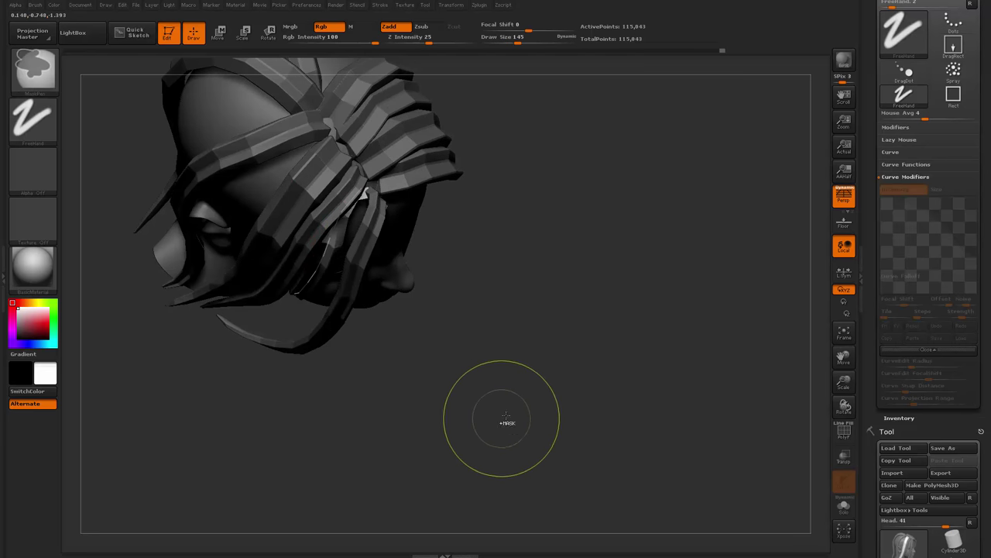
{"action": "left_click_drag", "start_coordinate": [514, 398], "coordinate": [529, 310]}
{"action": "key", "text": "ctrl+z"}
{"action": "key", "text": "ctrl+z"}
Show the polyframe, isolate the head's polygroup and split the hidden hair strands into a separate subtool
{"action": "mouse_move", "coordinate": [561, 354]}
{"action": "left_mouse_down"}
{"action": "mouse_move", "coordinate": [535, 328]}
{"action": "mouse_move", "coordinate": [508, 348]}
{"action": "mouse_move", "coordinate": [576, 319]}
{"action": "left_mouse_up"}
{"action": "key", "text": "shift+f"}
{"action": "left_click", "coordinate": [409, 318], "text": "ctrl+shift"}
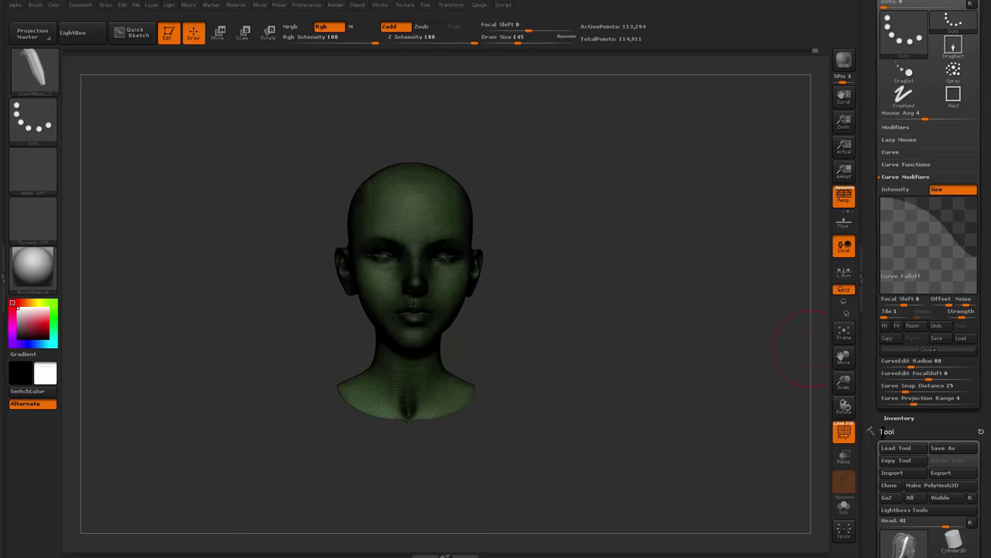
{"action": "left_click_drag", "start_coordinate": [869, 459], "coordinate": [872, 339]}
{"action": "left_click", "coordinate": [890, 266]}
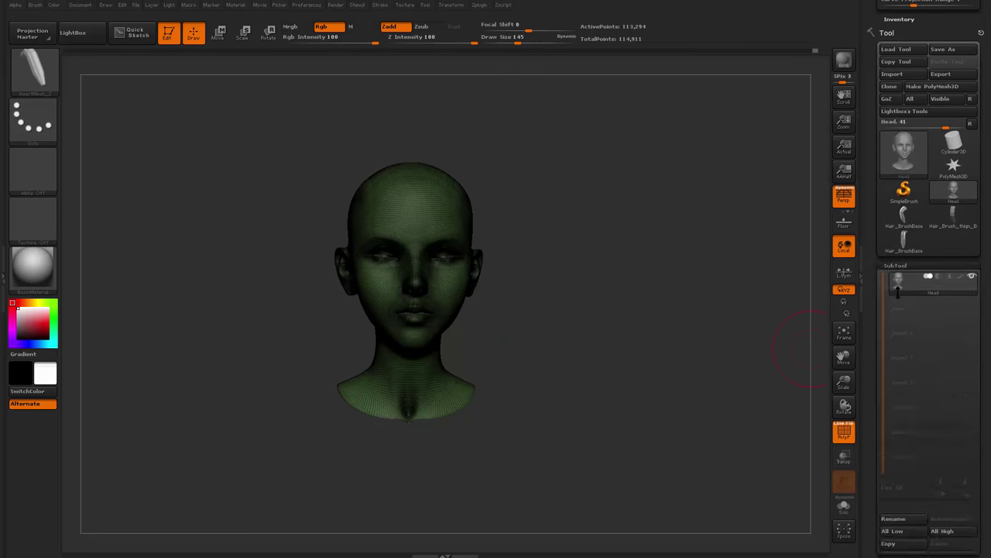
{"action": "left_click", "coordinate": [900, 470]}
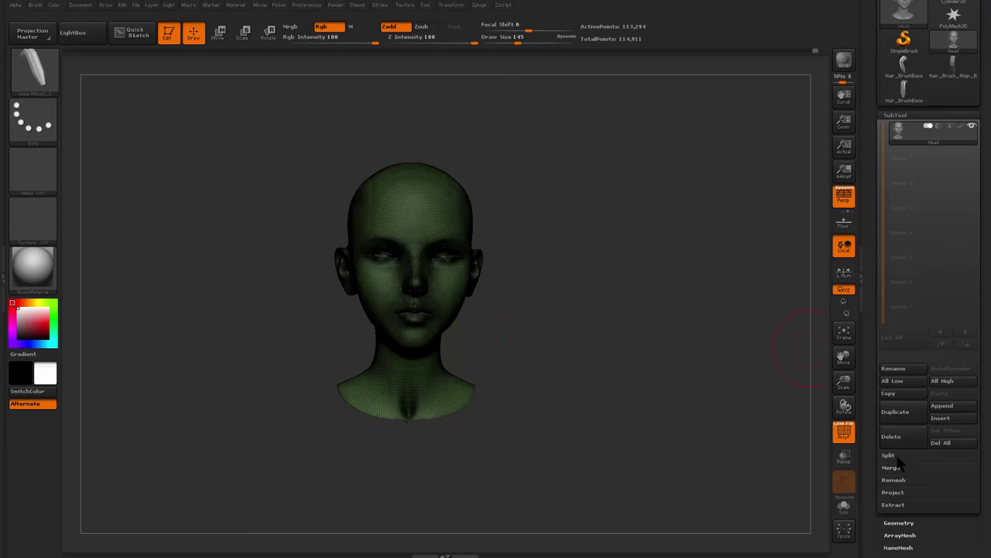
{"action": "left_click", "coordinate": [889, 455]}
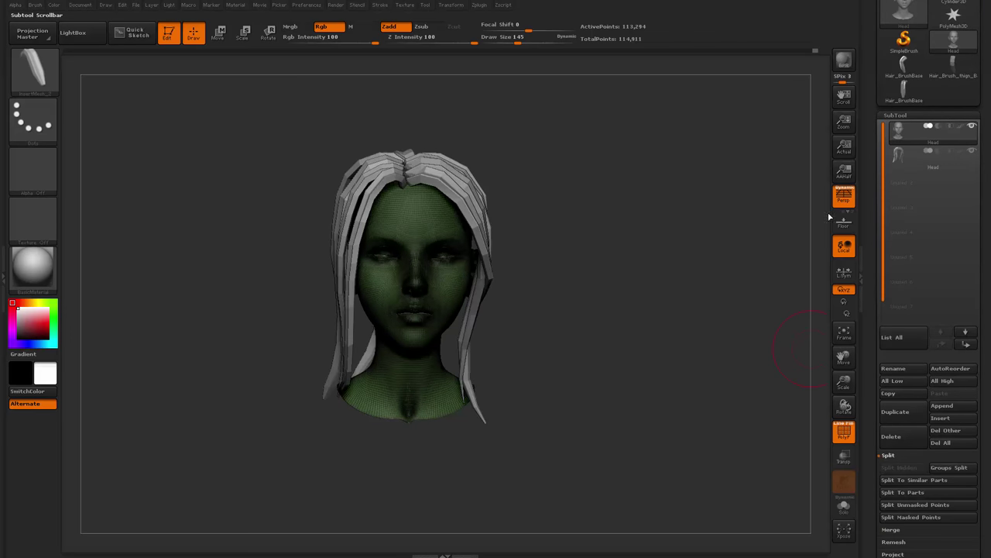
{"action": "left_click_drag", "start_coordinate": [697, 306], "coordinate": [774, 356]}
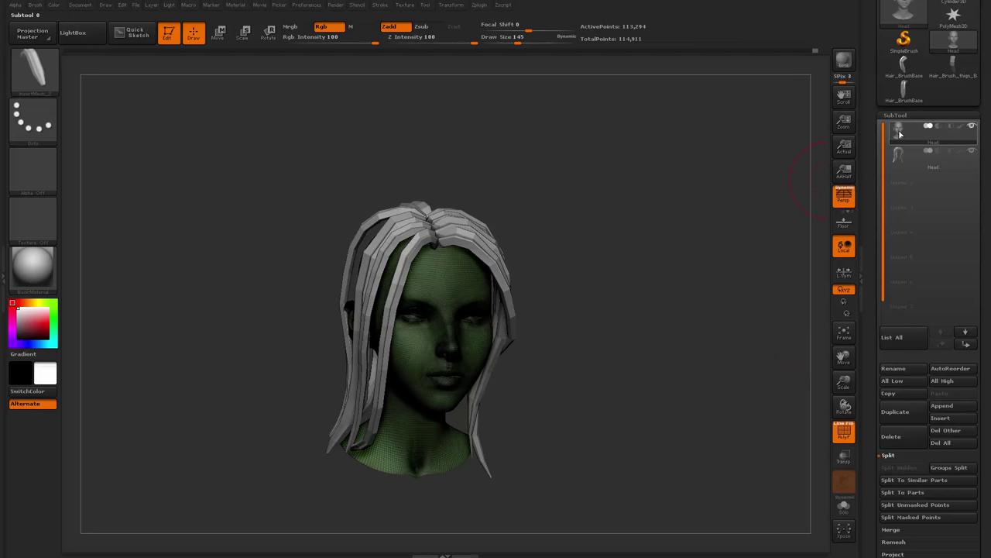
Draw a new tapered InsertMesh strand from the parting down the temple, in the gap behind the front strand
{"action": "mouse_move", "coordinate": [673, 284]}
{"action": "left_mouse_down"}
{"action": "mouse_move", "coordinate": [674, 310]}
{"action": "mouse_move", "coordinate": [628, 358]}
{"action": "left_mouse_up"}
{"action": "key", "text": "b"}
{"action": "left_click", "coordinate": [477, 499]}
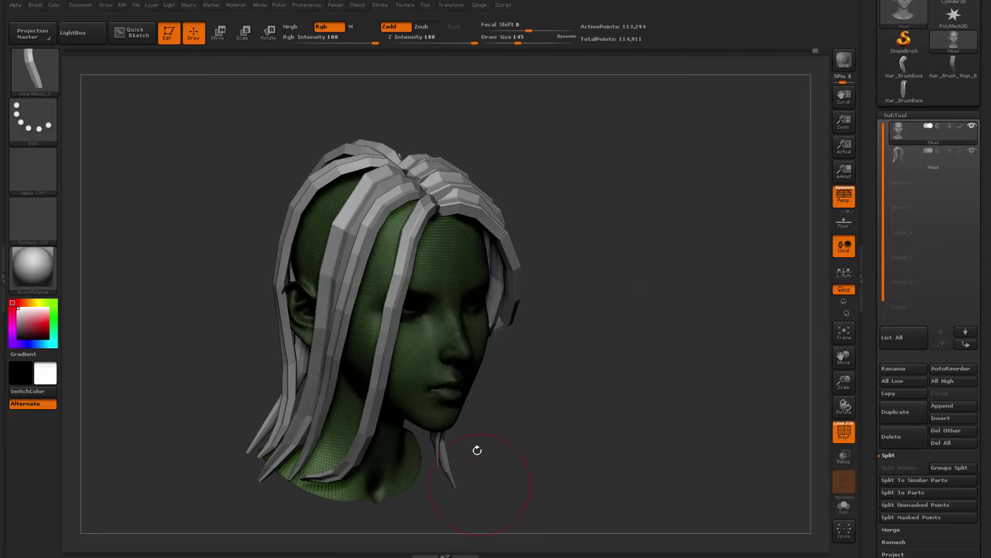
{"action": "key", "text": "b"}
{"action": "left_click", "coordinate": [368, 501]}
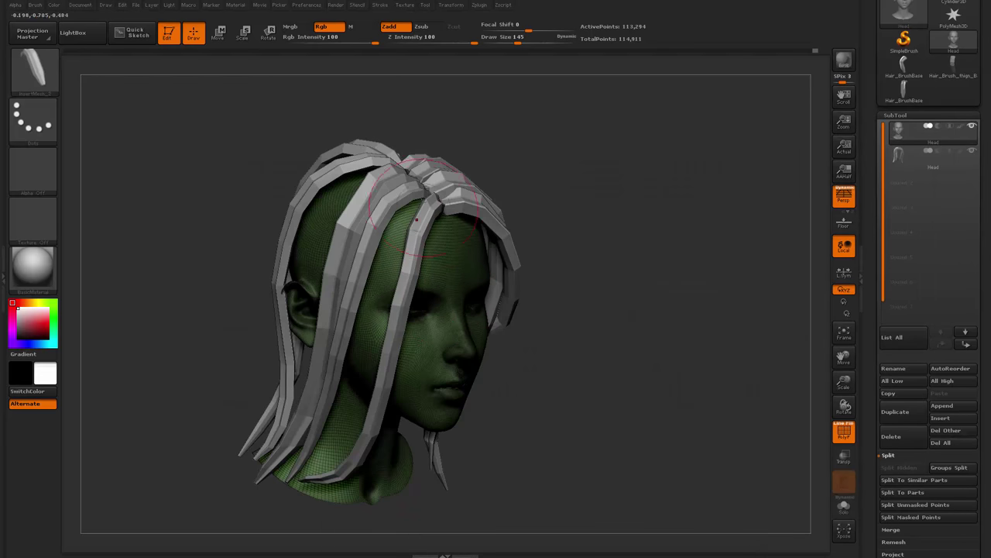
{"action": "left_click_drag", "start_coordinate": [354, 392], "coordinate": [340, 414]}
{"action": "left_click_drag", "start_coordinate": [568, 339], "coordinate": [496, 333]}
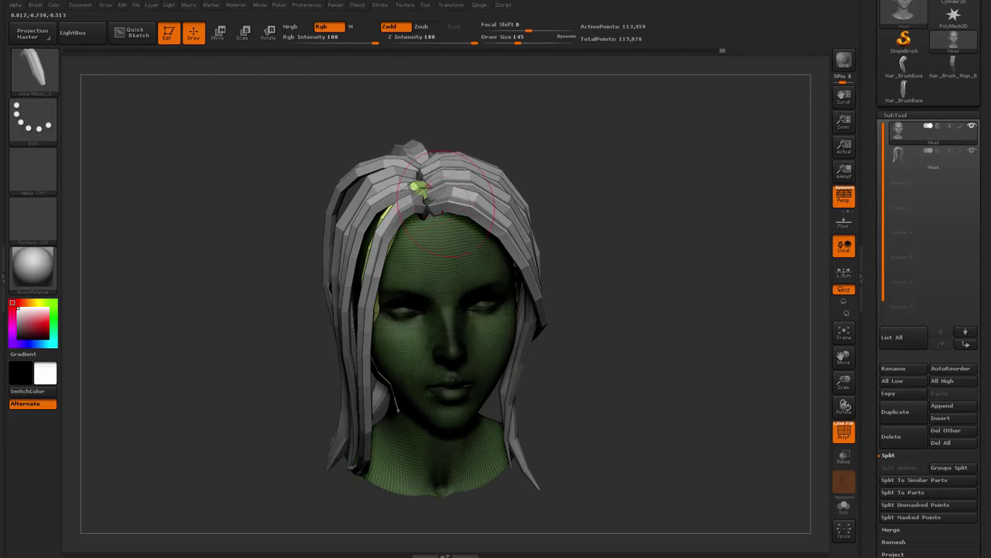
{"action": "left_click_drag", "start_coordinate": [428, 186], "coordinate": [427, 200]}
{"action": "left_click_drag", "start_coordinate": [536, 209], "coordinate": [600, 262]}
{"action": "left_click_drag", "start_coordinate": [591, 311], "coordinate": [624, 316]}
Switch to the Move brush and shape the new strand around the temple and cheek with draw sizes 358 and 136
{"action": "key", "text": "b"}
{"action": "key", "text": "m"}
{"action": "key", "text": "v"}
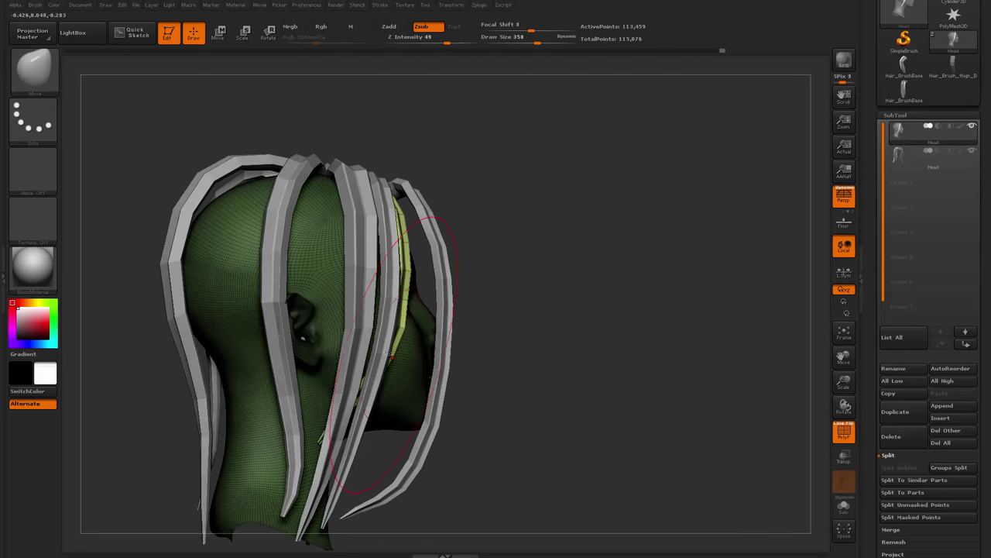
{"action": "mouse_move", "coordinate": [527, 329]}
{"action": "left_mouse_down"}
{"action": "mouse_move", "coordinate": [341, 310]}
{"action": "mouse_move", "coordinate": [362, 302]}
{"action": "left_mouse_up"}
{"action": "key", "text": "space"}
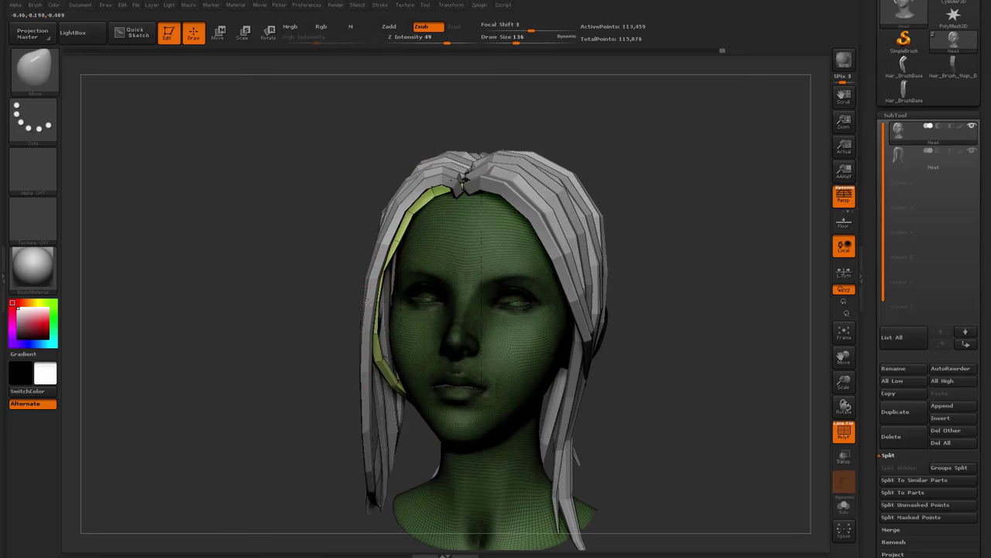
{"action": "left_click_drag", "start_coordinate": [209, 422], "coordinate": [325, 419]}
Pull the strand's lower half down past the jaw with draw size 318, then refine its curve with draw size 177
{"action": "key", "text": "space"}
{"action": "left_click_drag", "start_coordinate": [368, 366], "coordinate": [387, 365]}
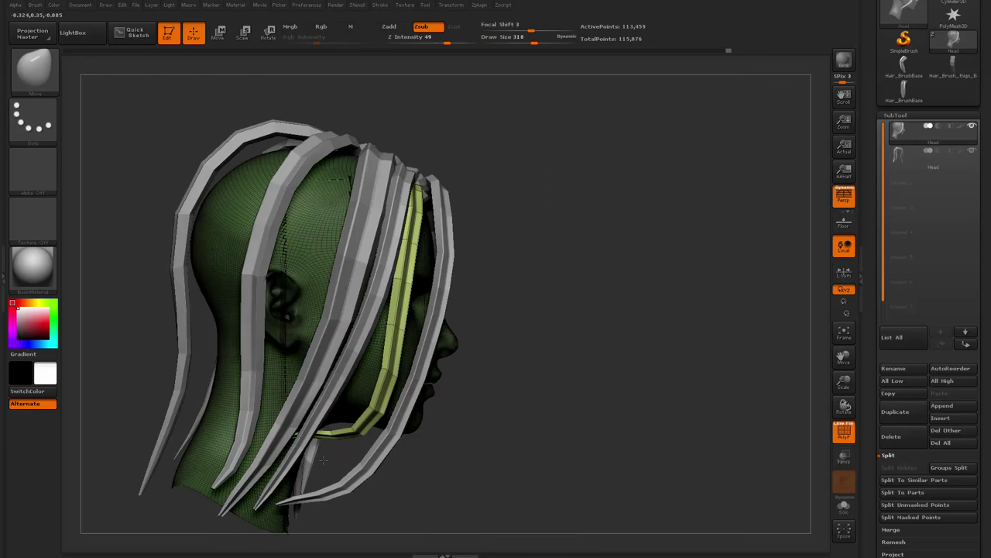
{"action": "key", "text": "space"}
{"action": "left_click_drag", "start_coordinate": [387, 378], "coordinate": [373, 377]}
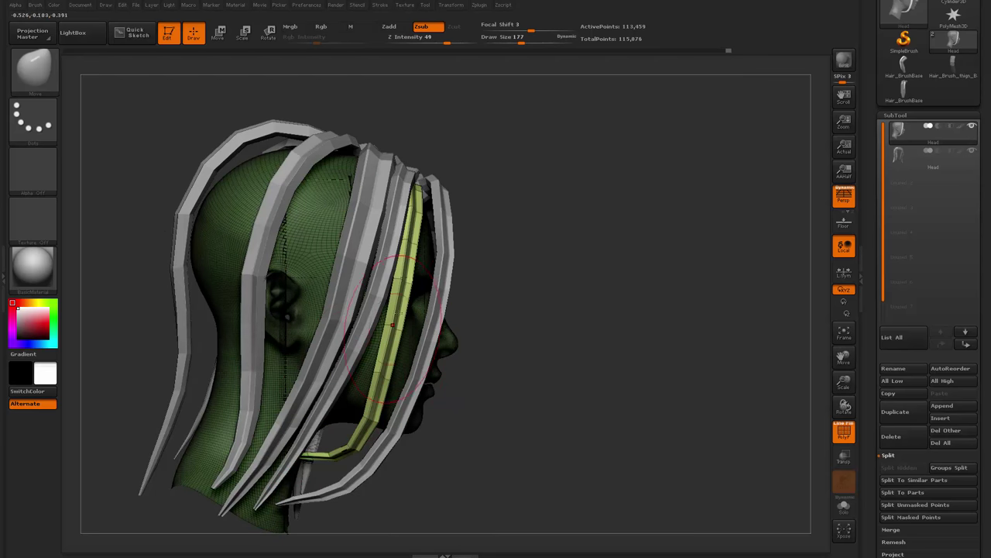
{"action": "mouse_move", "coordinate": [525, 246]}
{"action": "left_mouse_down"}
{"action": "mouse_move", "coordinate": [506, 302]}
{"action": "mouse_move", "coordinate": [436, 311]}
{"action": "left_mouse_up"}
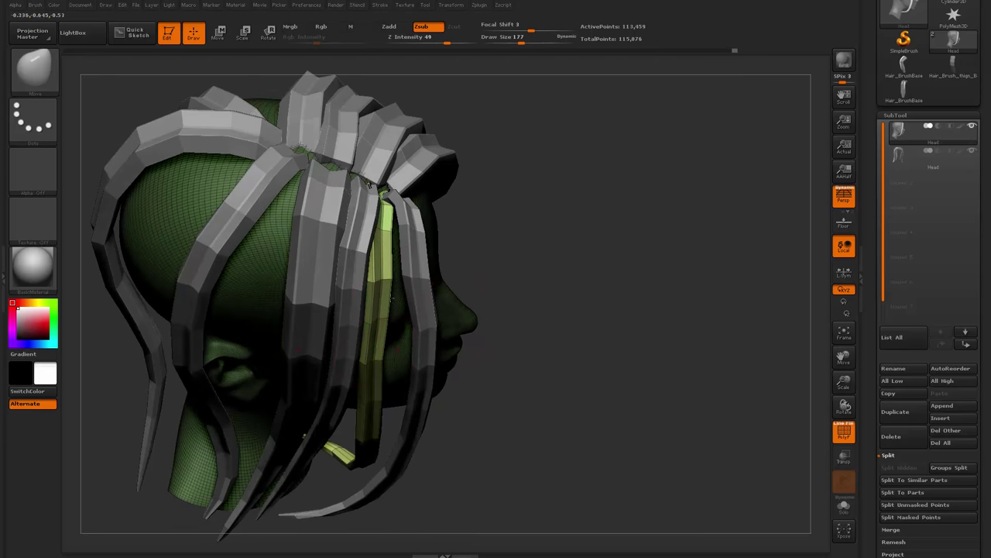
{"action": "mouse_move", "coordinate": [496, 360]}
{"action": "left_mouse_down"}
{"action": "mouse_move", "coordinate": [521, 277]}
{"action": "mouse_move", "coordinate": [571, 338]}
{"action": "mouse_move", "coordinate": [433, 333]}
{"action": "left_mouse_up"}
{"action": "left_click_drag", "start_coordinate": [310, 371], "coordinate": [320, 389], "text": "alt"}
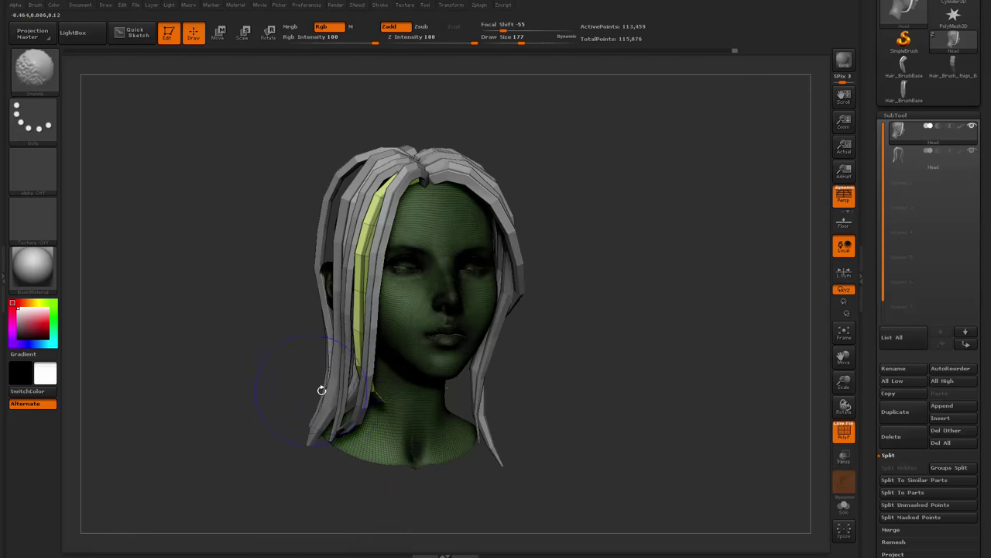
Hide the polyframe and refine the strand's lower section beside the jaw with draw size 104
{"action": "key", "text": "shift+f"}
{"action": "mouse_move", "coordinate": [613, 368]}
{"action": "left_mouse_down"}
{"action": "mouse_move", "coordinate": [606, 377]}
{"action": "mouse_move", "coordinate": [629, 372]}
{"action": "left_mouse_up"}
{"action": "mouse_move", "coordinate": [573, 321]}
{"action": "left_mouse_down", "text": "alt"}
{"action": "mouse_move", "coordinate": [562, 443]}
{"action": "mouse_move", "coordinate": [620, 366]}
{"action": "left_mouse_up", "text": "alt"}
{"action": "key", "text": "space"}
{"action": "left_click_drag", "start_coordinate": [452, 272], "coordinate": [442, 271]}
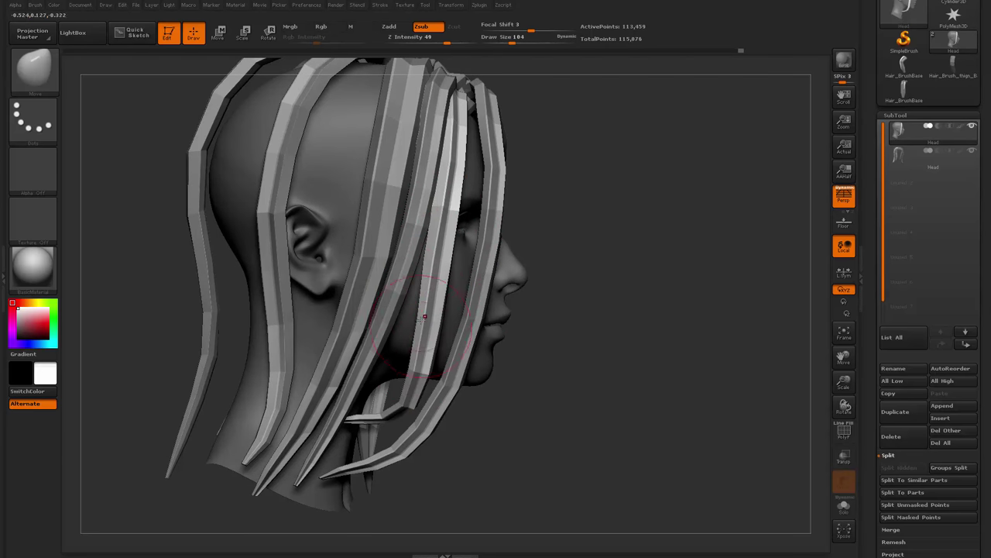
{"action": "left_click_drag", "start_coordinate": [449, 457], "coordinate": [391, 408]}
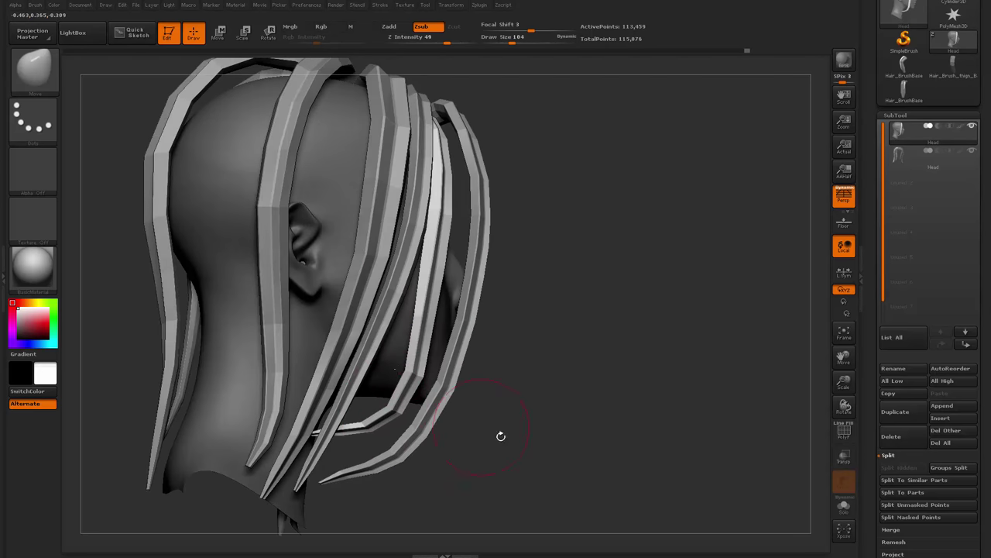
{"action": "left_click_drag", "start_coordinate": [501, 436], "coordinate": [401, 391]}
{"action": "left_click_drag", "start_coordinate": [472, 472], "coordinate": [463, 402], "text": "alt"}
{"action": "left_click_drag", "start_coordinate": [480, 441], "coordinate": [359, 445], "text": "shift"}
{"action": "left_click_drag", "start_coordinate": [298, 448], "coordinate": [333, 426], "text": "alt"}
Set the draw size to 351 and shape the strand's upper section to follow the neighbouring front strands
{"action": "key", "text": "space"}
{"action": "left_click", "coordinate": [414, 338]}
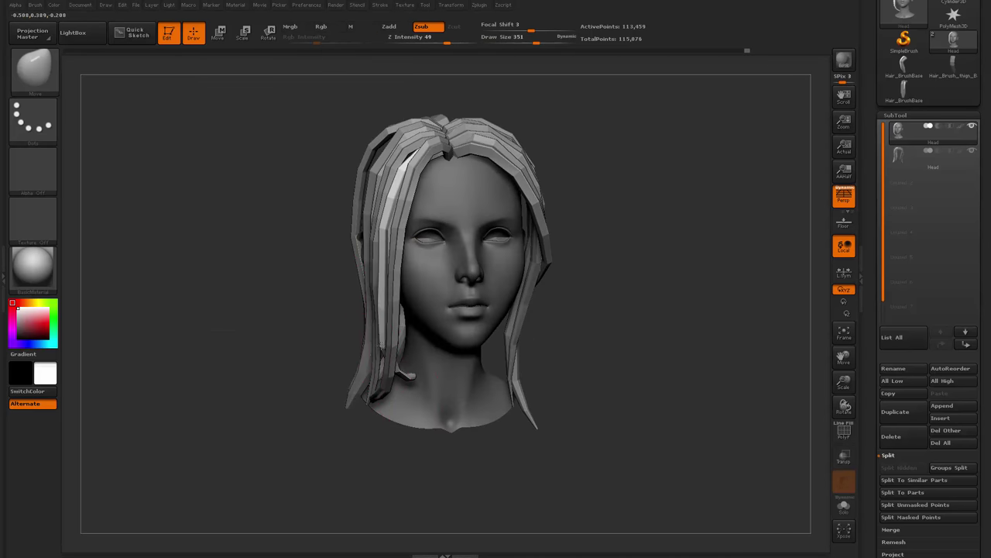
{"action": "mouse_move", "coordinate": [308, 389]}
{"action": "left_mouse_down"}
{"action": "mouse_move", "coordinate": [481, 270]}
{"action": "mouse_move", "coordinate": [393, 198]}
{"action": "left_mouse_up"}
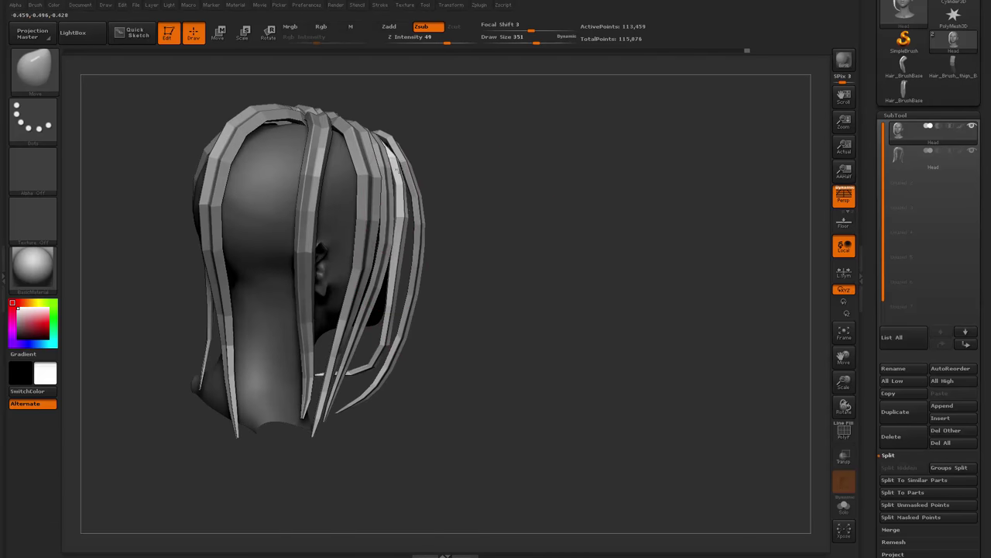
{"action": "left_click_drag", "start_coordinate": [465, 272], "coordinate": [333, 310]}
{"action": "left_click_drag", "start_coordinate": [387, 182], "coordinate": [401, 172]}
{"action": "left_click_drag", "start_coordinate": [340, 287], "coordinate": [305, 335]}
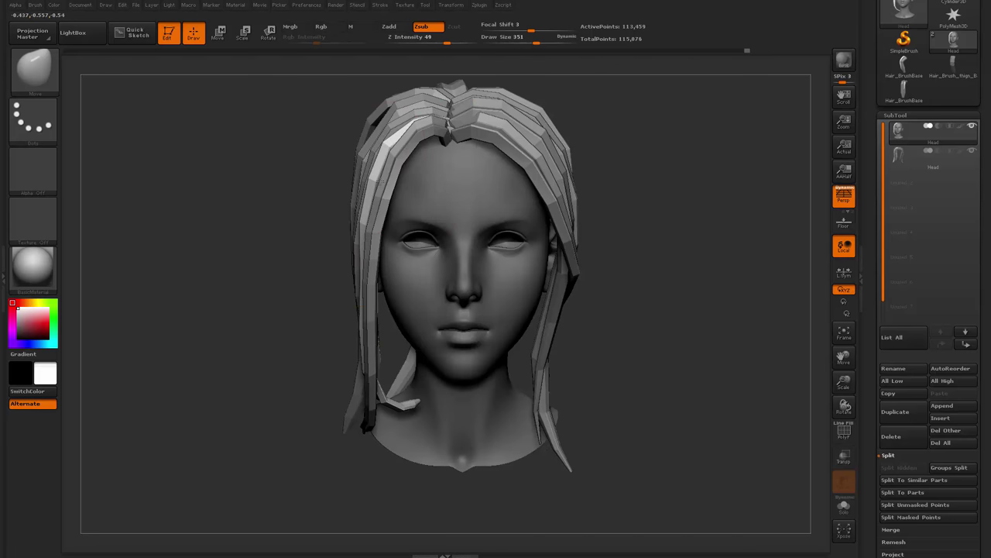
{"action": "mouse_move", "coordinate": [616, 154]}
{"action": "left_mouse_down"}
{"action": "mouse_move", "coordinate": [629, 150]}
{"action": "mouse_move", "coordinate": [608, 156]}
{"action": "left_mouse_up"}
{"action": "mouse_move", "coordinate": [289, 294]}
{"action": "left_mouse_down"}
{"action": "mouse_move", "coordinate": [414, 288]}
{"action": "mouse_move", "coordinate": [395, 298]}
{"action": "left_mouse_up"}
Reduce the draw size to 145 and refine the strand's middle section between the front and side strands
{"action": "key", "text": "space"}
{"action": "left_click_drag", "start_coordinate": [350, 246], "coordinate": [343, 246]}
{"action": "key", "text": "space"}
{"action": "left_click_drag", "start_coordinate": [361, 176], "coordinate": [349, 176]}
{"action": "left_click_drag", "start_coordinate": [442, 190], "coordinate": [418, 180]}
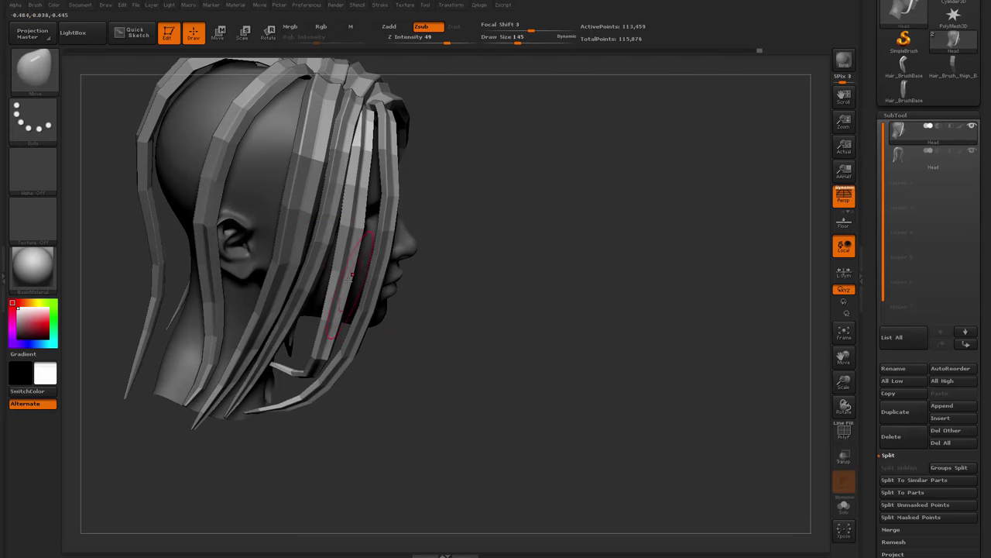
{"action": "mouse_move", "coordinate": [473, 297]}
{"action": "left_mouse_down"}
{"action": "mouse_move", "coordinate": [469, 261]}
{"action": "mouse_move", "coordinate": [449, 265]}
{"action": "left_mouse_up"}
Draw another strand with the InsertMesh_2 brush from the parting down over the ear, behind the wide strand
{"action": "key", "text": "b"}
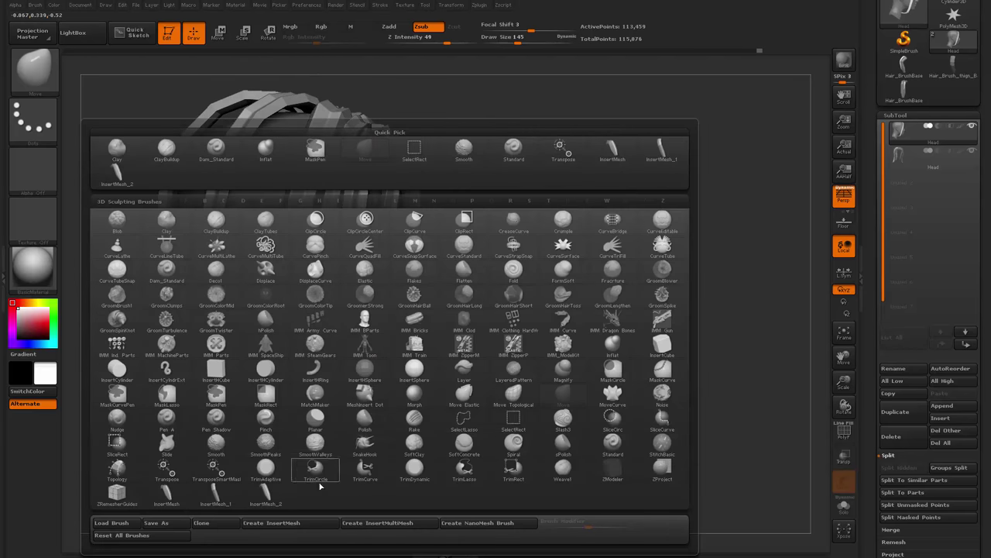
{"action": "left_click", "coordinate": [272, 495]}
{"action": "left_click_drag", "start_coordinate": [534, 259], "coordinate": [587, 290]}
{"action": "left_click_drag", "start_coordinate": [556, 136], "coordinate": [586, 243]}
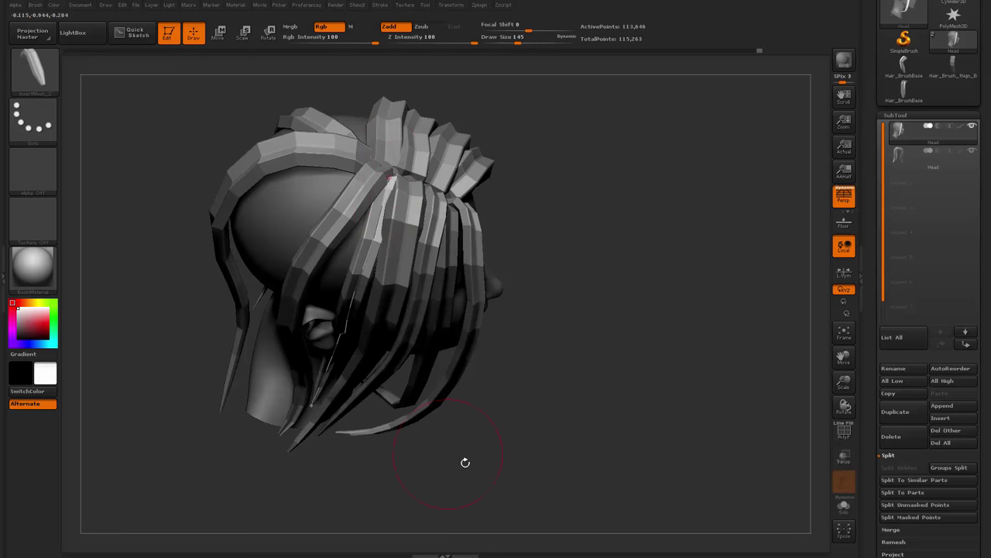
{"action": "left_click_drag", "start_coordinate": [465, 462], "coordinate": [511, 379]}
{"action": "mouse_move", "coordinate": [612, 167]}
{"action": "left_mouse_down"}
{"action": "mouse_move", "coordinate": [628, 205]}
{"action": "mouse_move", "coordinate": [588, 224]}
{"action": "mouse_move", "coordinate": [629, 203]}
{"action": "left_mouse_up"}
Switch to the Move brush, set the draw size to 274 and pull the new strand outward over the ear
{"action": "key", "text": "space"}
{"action": "left_click_drag", "start_coordinate": [402, 300], "coordinate": [424, 295]}
{"action": "key", "text": "b"}
{"action": "key", "text": "m"}
{"action": "key", "text": "v"}
{"action": "left_click_drag", "start_coordinate": [388, 368], "coordinate": [303, 374]}
{"action": "key", "text": "space"}
{"action": "left_click_drag", "start_coordinate": [445, 227], "coordinate": [464, 206]}
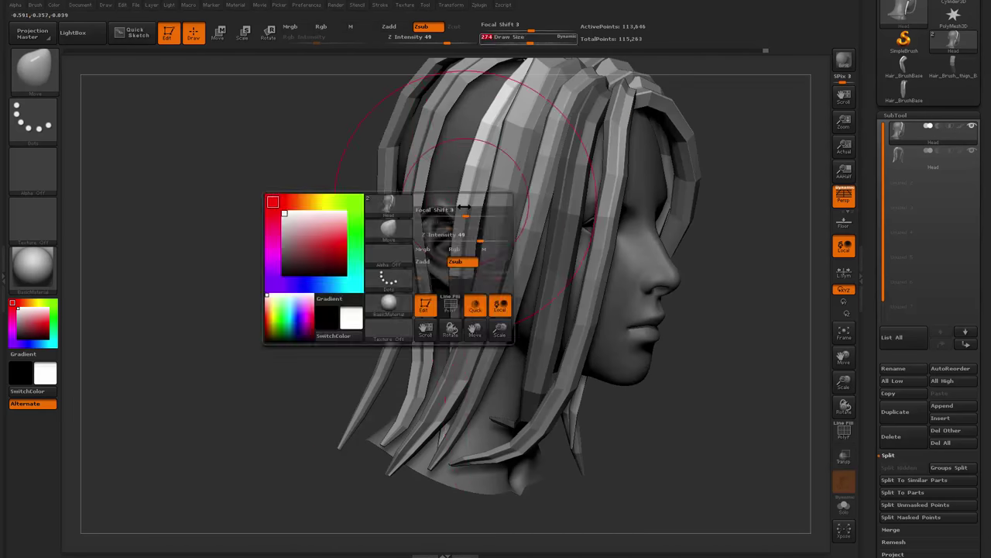
{"action": "right_click_drag", "start_coordinate": [410, 259], "coordinate": [447, 297]}
{"action": "left_click_drag", "start_coordinate": [447, 296], "coordinate": [437, 304]}
{"action": "right_click_drag", "start_coordinate": [364, 333], "coordinate": [381, 341]}
Adjust the draw size and reposition the ear strand's lower section alongside the wide strand
{"action": "key", "text": "space"}
{"action": "mouse_move", "coordinate": [446, 301]}
{"action": "left_mouse_down"}
{"action": "mouse_move", "coordinate": [456, 281]}
{"action": "mouse_move", "coordinate": [437, 293]}
{"action": "left_mouse_up"}
{"action": "left_click_drag", "start_coordinate": [447, 340], "coordinate": [435, 346]}
{"action": "mouse_move", "coordinate": [455, 349]}
{"action": "right_mouse_down", "text": "alt"}
{"action": "mouse_move", "coordinate": [474, 233]}
{"action": "mouse_move", "coordinate": [497, 196]}
{"action": "right_mouse_up", "text": "alt"}
{"action": "right_click_drag", "start_coordinate": [411, 271], "coordinate": [443, 266]}
{"action": "right_click_drag", "start_coordinate": [418, 310], "coordinate": [470, 319]}
Set the draw size to 430 and move the ear strand's lower half clear of the neck, toward the side strands
{"action": "key", "text": "space"}
{"action": "left_click_drag", "start_coordinate": [378, 347], "coordinate": [393, 369]}
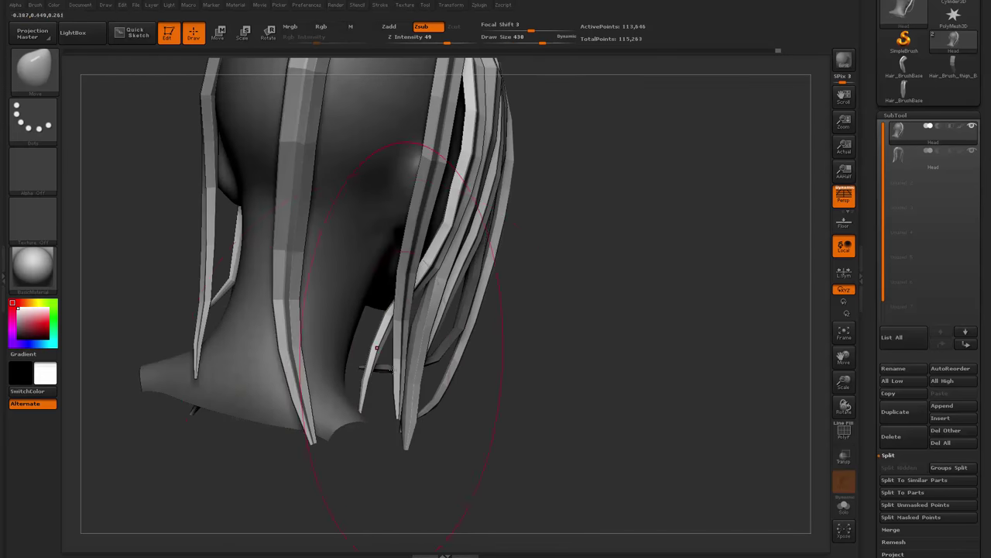
{"action": "mouse_move", "coordinate": [434, 372]}
{"action": "right_mouse_down"}
{"action": "mouse_move", "coordinate": [485, 376]}
{"action": "mouse_move", "coordinate": [443, 372]}
{"action": "right_mouse_up"}
{"action": "key", "text": "space"}
{"action": "left_click_drag", "start_coordinate": [434, 310], "coordinate": [387, 291]}
{"action": "mouse_move", "coordinate": [433, 309]}
{"action": "right_mouse_down"}
{"action": "mouse_move", "coordinate": [468, 311]}
{"action": "mouse_move", "coordinate": [388, 295]}
{"action": "right_mouse_up"}
Refine the ear strand's lower end against the adjacent strands with draw size 71, then shape it with draw size 286
{"action": "key", "text": "space"}
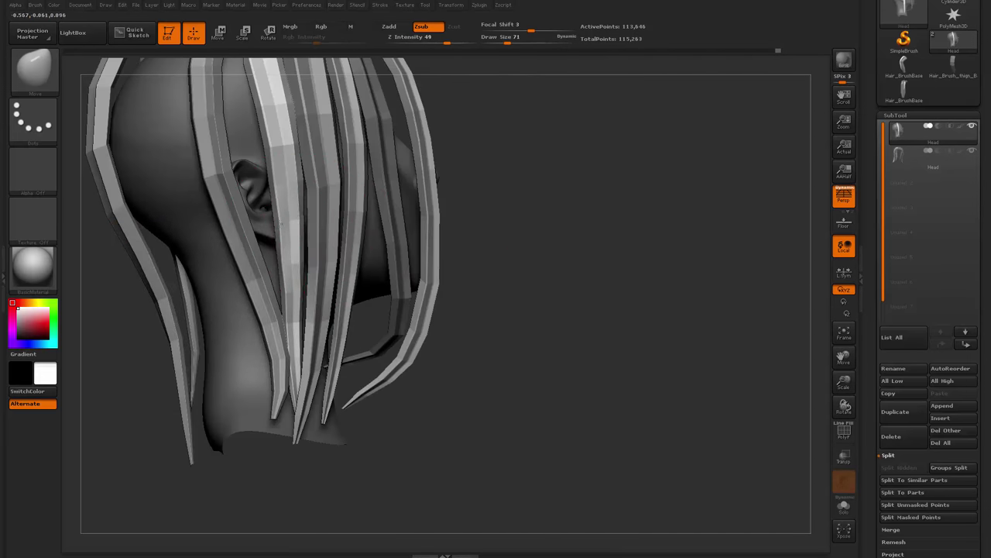
{"action": "mouse_move", "coordinate": [281, 224]}
{"action": "right_mouse_down", "text": "ctrl"}
{"action": "mouse_move", "coordinate": [225, 365]}
{"action": "mouse_move", "coordinate": [267, 368]}
{"action": "right_mouse_up", "text": "ctrl"}
{"action": "key", "text": "space"}
{"action": "left_click_drag", "start_coordinate": [293, 316], "coordinate": [313, 317]}
{"action": "left_click_drag", "start_coordinate": [300, 364], "coordinate": [316, 367]}
{"action": "right_click_drag", "start_coordinate": [378, 354], "coordinate": [329, 346]}
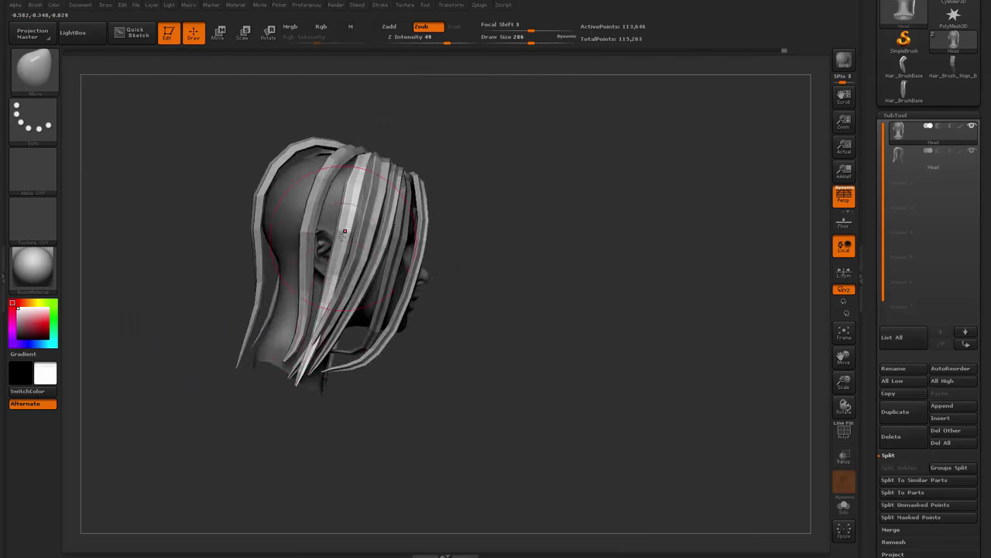
Switch to the hair InsertMesh brush and draw a new strand from the crown down the side of the head at draw size 286
{"action": "right_click_drag", "start_coordinate": [574, 232], "coordinate": [589, 309], "text": "ctrl"}
{"action": "right_click_drag", "start_coordinate": [619, 302], "coordinate": [566, 306]}
{"action": "key", "text": "b"}
{"action": "left_click", "coordinate": [447, 487]}
{"action": "right_click_drag", "start_coordinate": [434, 310], "coordinate": [524, 274]}
{"action": "left_click_drag", "start_coordinate": [403, 153], "coordinate": [292, 341]}
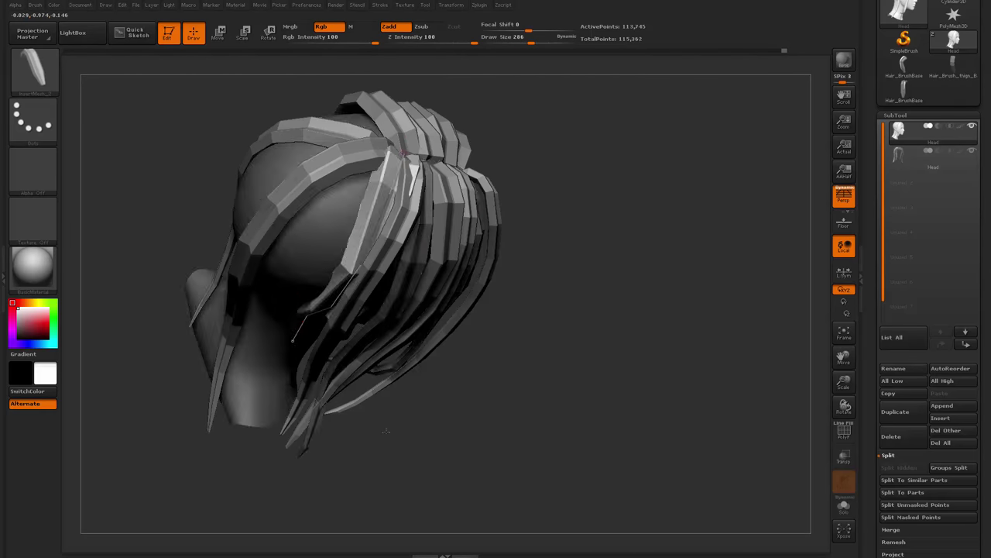
Reduce the draw size to 88 and extend the new strand's curve from the crown down behind the ear to the nape
{"action": "right_click_drag", "start_coordinate": [386, 430], "coordinate": [341, 426]}
{"action": "key", "text": "space"}
{"action": "left_click_drag", "start_coordinate": [411, 202], "coordinate": [391, 204]}
{"action": "mouse_move", "coordinate": [434, 372]}
{"action": "right_mouse_down"}
{"action": "mouse_move", "coordinate": [484, 364]}
{"action": "mouse_move", "coordinate": [418, 372]}
{"action": "right_mouse_up"}
{"action": "right_click_drag", "start_coordinate": [620, 310], "coordinate": [592, 313]}
{"action": "left_click_drag", "start_coordinate": [455, 126], "coordinate": [297, 508]}
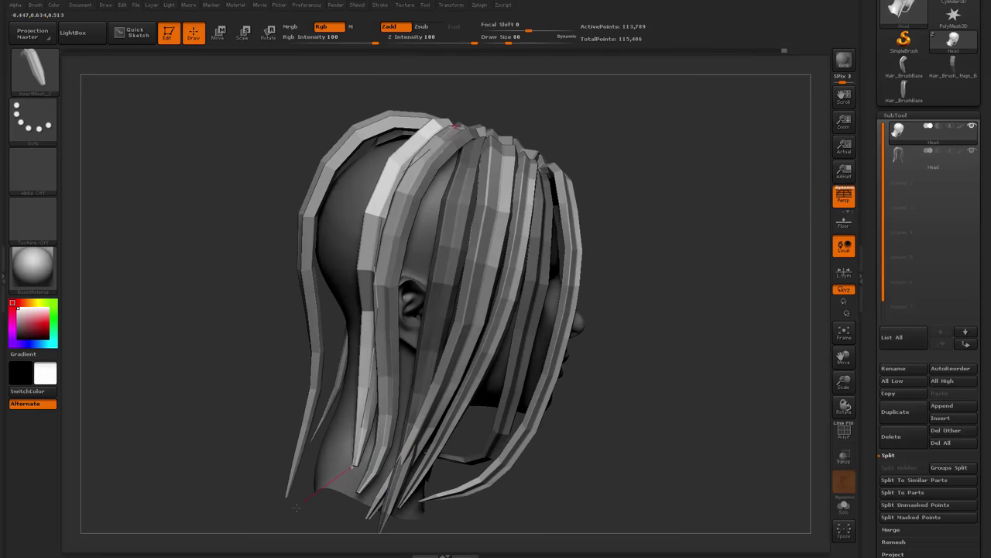
Adjust the course of the strand behind the ear and set the draw size to 202
{"action": "mouse_move", "coordinate": [604, 372]}
{"action": "right_mouse_down"}
{"action": "mouse_move", "coordinate": [620, 299]}
{"action": "mouse_move", "coordinate": [651, 340]}
{"action": "mouse_move", "coordinate": [620, 349]}
{"action": "right_mouse_up"}
{"action": "left_click_drag", "start_coordinate": [365, 253], "coordinate": [349, 469]}
{"action": "right_click_drag", "start_coordinate": [612, 349], "coordinate": [542, 388]}
{"action": "key", "text": "space"}
{"action": "left_click_drag", "start_coordinate": [393, 211], "coordinate": [407, 214]}
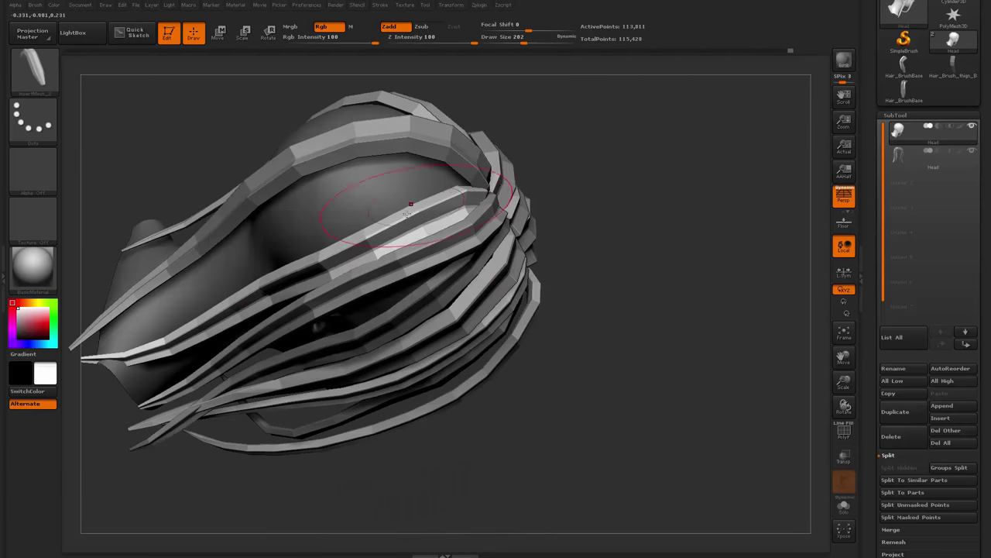
Use the Move brush at draw size 437 to shape the lower end of the strand behind the ear beside its neighbours
{"action": "right_click_drag", "start_coordinate": [318, 267], "coordinate": [326, 310]}
{"action": "key", "text": "space"}
{"action": "left_click_drag", "start_coordinate": [341, 250], "coordinate": [346, 251]}
{"action": "mouse_move", "coordinate": [345, 256]}
{"action": "right_mouse_down"}
{"action": "mouse_move", "coordinate": [377, 296]}
{"action": "mouse_move", "coordinate": [302, 333]}
{"action": "right_mouse_up"}
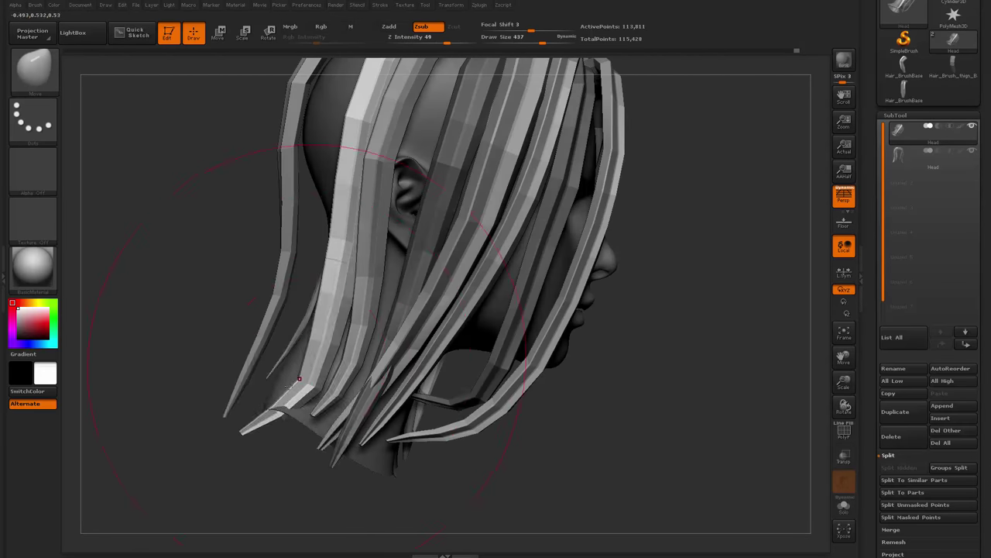
{"action": "mouse_move", "coordinate": [257, 393]}
{"action": "right_mouse_down"}
{"action": "mouse_move", "coordinate": [506, 365]}
{"action": "mouse_move", "coordinate": [495, 256]}
{"action": "mouse_move", "coordinate": [261, 181]}
{"action": "mouse_move", "coordinate": [204, 330]}
{"action": "mouse_move", "coordinate": [182, 339]}
{"action": "right_mouse_up"}
{"action": "right_click_drag", "start_coordinate": [232, 256], "coordinate": [555, 230]}
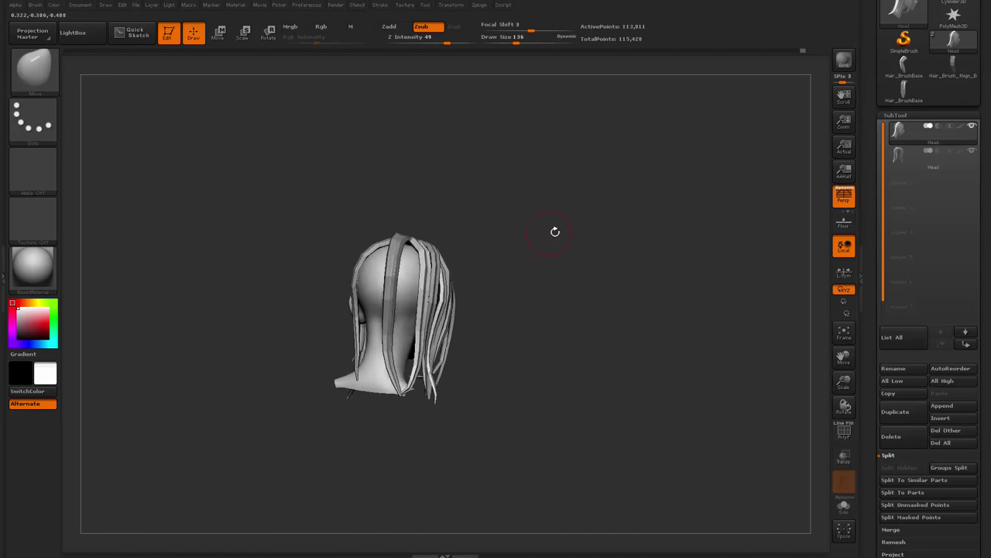
Draw a strand with the hair InsertMesh brush at draw size 136, from the crown down behind the ear on the head's opposite side
{"action": "key", "text": "b"}
{"action": "left_click", "coordinate": [635, 326]}
{"action": "mouse_move", "coordinate": [635, 333]}
{"action": "right_mouse_down"}
{"action": "mouse_move", "coordinate": [675, 378]}
{"action": "mouse_move", "coordinate": [691, 290]}
{"action": "right_mouse_up"}
{"action": "left_click_drag", "start_coordinate": [472, 167], "coordinate": [480, 364]}
{"action": "right_click_drag", "start_coordinate": [620, 398], "coordinate": [675, 323]}
{"action": "left_click_drag", "start_coordinate": [478, 164], "coordinate": [503, 391]}
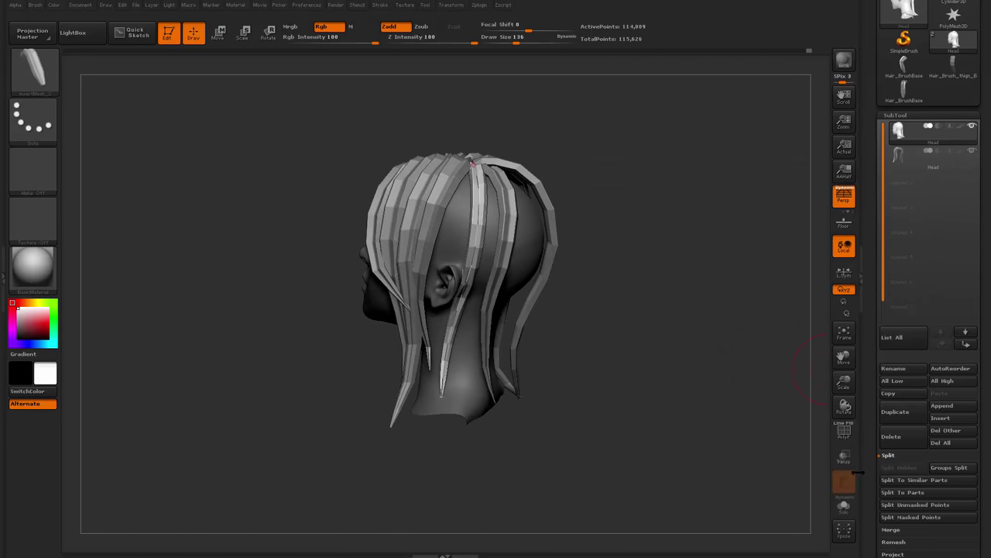
Thicken the new strand behind the ear with an Inflate deformation of 27
{"action": "right_click_drag", "start_coordinate": [673, 348], "coordinate": [659, 354]}
{"action": "mouse_move", "coordinate": [917, 527]}
{"action": "left_mouse_down"}
{"action": "mouse_move", "coordinate": [918, 387]}
{"action": "mouse_move", "coordinate": [937, 412]}
{"action": "left_mouse_up"}
{"action": "left_click", "coordinate": [903, 347]}
{"action": "left_click_drag", "start_coordinate": [929, 304], "coordinate": [939, 306]}
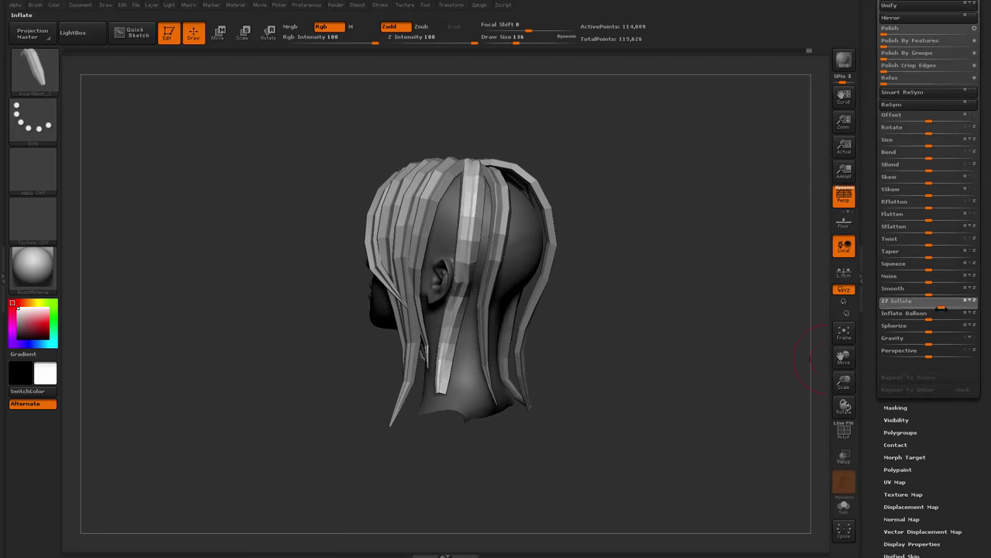
Shape the inflated strand with the Move brush, sweeping it backward behind the ear and along the neck with draw size 197
{"action": "right_click_drag", "start_coordinate": [643, 372], "coordinate": [659, 394], "text": "alt"}
{"action": "key", "text": "space"}
{"action": "left_click_drag", "start_coordinate": [496, 390], "coordinate": [517, 391]}
{"action": "right_click_drag", "start_coordinate": [486, 315], "coordinate": [534, 319]}
{"action": "key", "text": "space"}
{"action": "mouse_move", "coordinate": [464, 367]}
{"action": "left_mouse_down"}
{"action": "mouse_move", "coordinate": [484, 366]}
{"action": "mouse_move", "coordinate": [495, 349]}
{"action": "left_mouse_up"}
{"action": "right_click_drag", "start_coordinate": [611, 364], "coordinate": [542, 360]}
{"action": "key", "text": "space"}
{"action": "left_click_drag", "start_coordinate": [474, 361], "coordinate": [457, 361]}
{"action": "left_click_drag", "start_coordinate": [450, 295], "coordinate": [455, 297]}
{"action": "right_click_drag", "start_coordinate": [686, 311], "coordinate": [753, 314]}
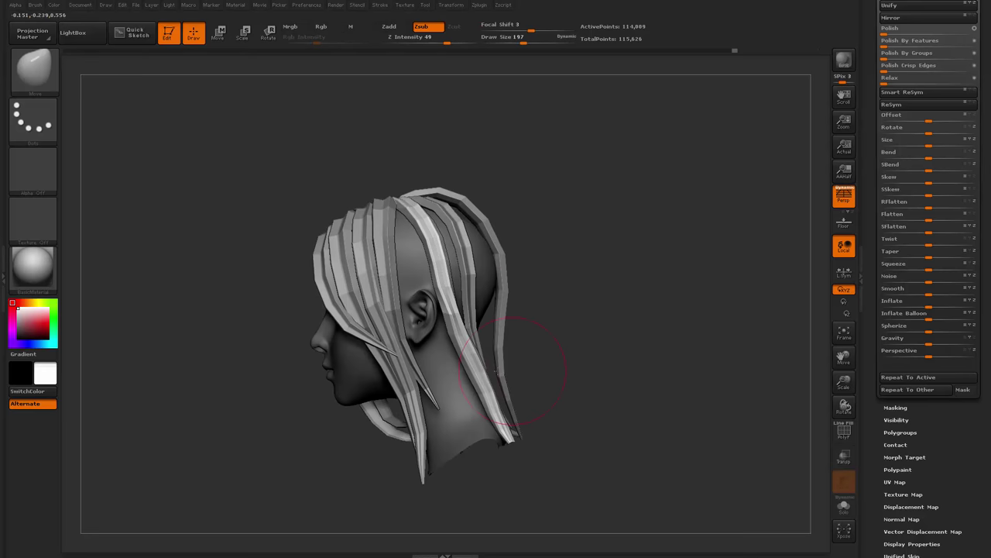
Set the Move brush's draw size to 136 and refine the strand's middle section behind the ear
{"action": "right_click_drag", "start_coordinate": [612, 364], "coordinate": [550, 362]}
{"action": "right_click_drag", "start_coordinate": [604, 364], "coordinate": [666, 366]}
{"action": "right_click_drag", "start_coordinate": [604, 387], "coordinate": [542, 391]}
{"action": "right_click_drag", "start_coordinate": [340, 434], "coordinate": [434, 437]}
{"action": "key", "text": "space"}
{"action": "left_click_drag", "start_coordinate": [474, 341], "coordinate": [461, 341]}
{"action": "left_click_drag", "start_coordinate": [463, 305], "coordinate": [468, 302]}
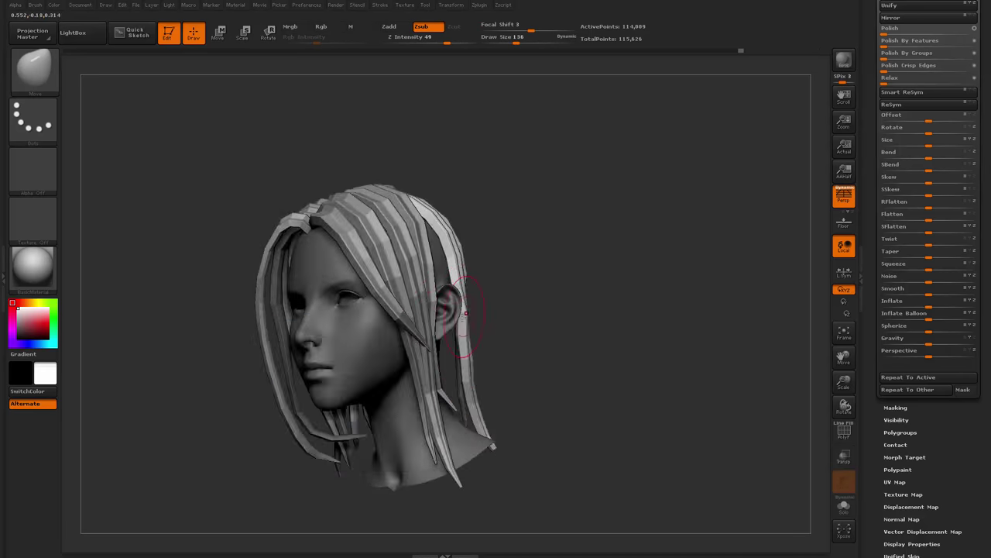
{"action": "mouse_move", "coordinate": [434, 479]}
{"action": "right_mouse_down"}
{"action": "mouse_move", "coordinate": [330, 483]}
{"action": "mouse_move", "coordinate": [403, 481]}
{"action": "right_mouse_up"}
Return to the hair InsertMesh brush and draw another strand from the crown down the back of the head
{"action": "key", "text": "b"}
{"action": "left_click", "coordinate": [293, 503]}
{"action": "left_click_drag", "start_coordinate": [425, 193], "coordinate": [495, 263]}
{"action": "left_click_drag", "start_coordinate": [573, 310], "coordinate": [690, 303]}
{"action": "mouse_move", "coordinate": [728, 240]}
{"action": "left_mouse_down"}
{"action": "mouse_move", "coordinate": [659, 266]}
{"action": "mouse_move", "coordinate": [682, 354]}
{"action": "mouse_move", "coordinate": [666, 302]}
{"action": "left_mouse_up"}
Adjust the draw size and rework the curve of the new strand on the back of the head down toward the nape
{"action": "key", "text": "space"}
{"action": "left_click_drag", "start_coordinate": [471, 232], "coordinate": [465, 231]}
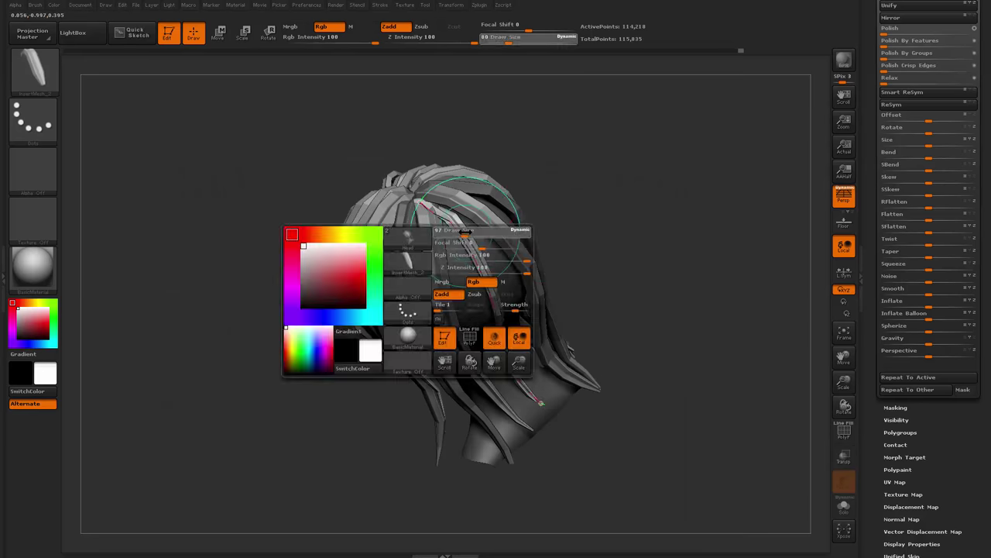
{"action": "left_click_drag", "start_coordinate": [620, 341], "coordinate": [619, 403], "text": "alt"}
{"action": "mouse_move", "coordinate": [610, 313]}
{"action": "left_mouse_down", "text": "ctrl"}
{"action": "mouse_move", "coordinate": [595, 325]}
{"action": "mouse_move", "coordinate": [646, 329]}
{"action": "mouse_move", "coordinate": [573, 302]}
{"action": "left_mouse_up", "text": "ctrl"}
{"action": "left_click_drag", "start_coordinate": [409, 110], "coordinate": [389, 122]}
{"action": "left_click_drag", "start_coordinate": [271, 387], "coordinate": [341, 472]}
{"action": "left_click_drag", "start_coordinate": [429, 278], "coordinate": [457, 333]}
{"action": "mouse_move", "coordinate": [620, 402]}
{"action": "left_mouse_down"}
{"action": "mouse_move", "coordinate": [633, 299]}
{"action": "mouse_move", "coordinate": [607, 254]}
{"action": "mouse_move", "coordinate": [619, 267]}
{"action": "left_mouse_up"}
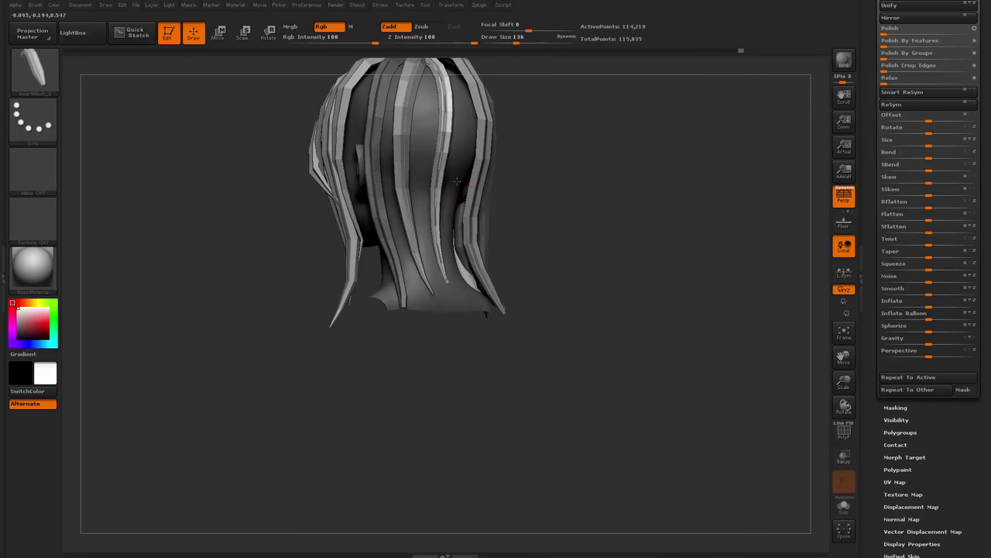
Reshape the newest hair strand on the back of the head with the Move brush, adjusting the draw size
{"action": "left_click_drag", "start_coordinate": [573, 310], "coordinate": [666, 310]}
{"action": "key", "text": "b"}
{"action": "key", "text": "m"}
{"action": "key", "text": "v"}
{"action": "left_click_drag", "start_coordinate": [558, 288], "coordinate": [594, 283]}
{"action": "key", "text": "s"}
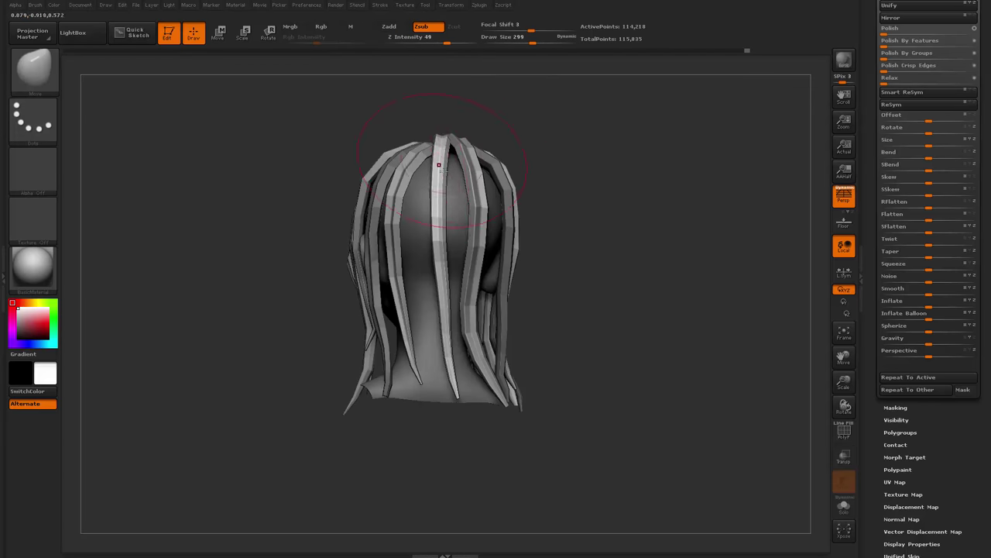
{"action": "left_click_drag", "start_coordinate": [496, 271], "coordinate": [567, 274]}
{"action": "key", "text": "s"}
{"action": "left_click_drag", "start_coordinate": [400, 375], "coordinate": [414, 291], "text": "alt"}
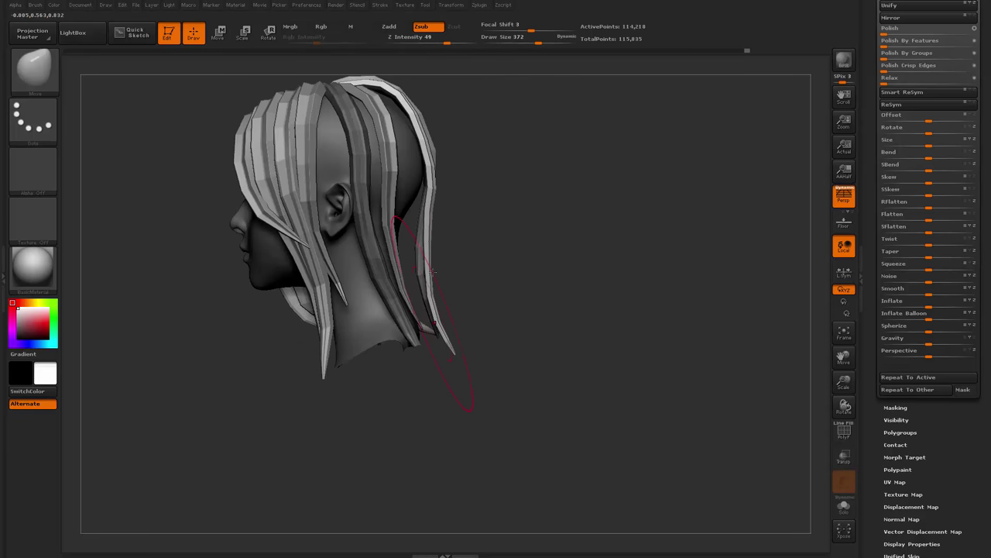
{"action": "left_click_drag", "start_coordinate": [511, 371], "coordinate": [434, 368]}
{"action": "mouse_move", "coordinate": [434, 418]}
{"action": "left_mouse_down"}
{"action": "mouse_move", "coordinate": [358, 452]}
{"action": "mouse_move", "coordinate": [524, 418]}
{"action": "mouse_move", "coordinate": [456, 417]}
{"action": "left_mouse_up"}
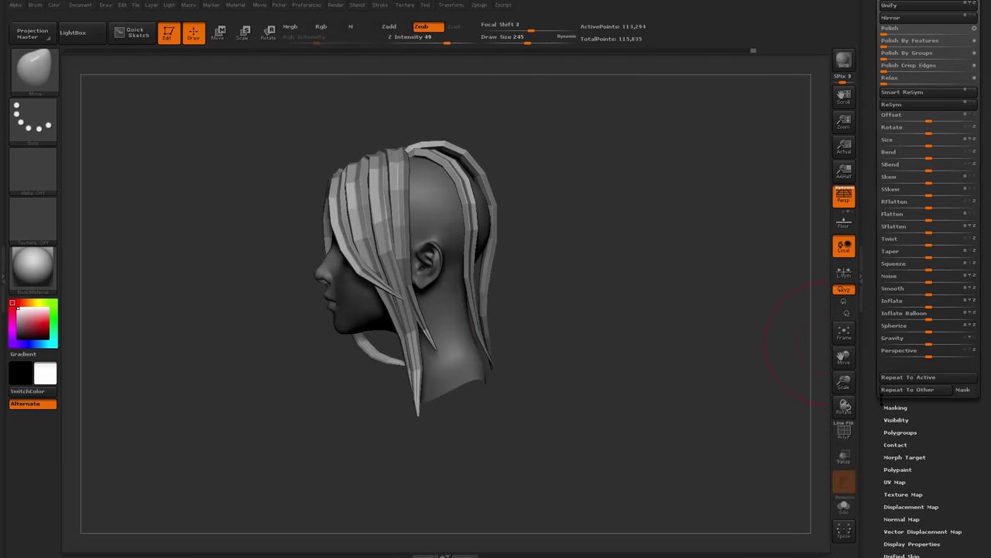
Bring the separated hair strands back into view around the head, with the main head subtool active
{"action": "left_click_drag", "start_coordinate": [881, 399], "coordinate": [881, 542]}
{"action": "left_click", "coordinate": [896, 128]}
{"action": "mouse_move", "coordinate": [651, 356]}
{"action": "left_mouse_down"}
{"action": "mouse_move", "coordinate": [615, 358]}
{"action": "mouse_move", "coordinate": [659, 402]}
{"action": "left_mouse_up"}
{"action": "key", "text": "w"}
{"action": "key", "text": "q"}
{"action": "left_click_drag", "start_coordinate": [542, 294], "coordinate": [592, 283]}
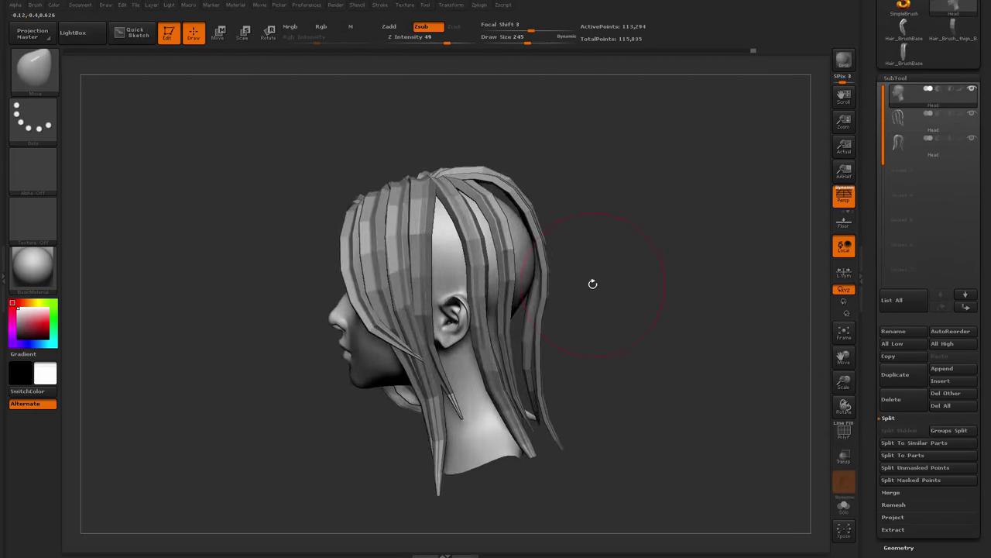
Insert a hair strand over the ear with the InsertMesh hair brush, undoing the first stroke
{"action": "key", "text": "b"}
{"action": "left_click", "coordinate": [460, 495]}
{"action": "left_click_drag", "start_coordinate": [721, 290], "coordinate": [732, 322]}
{"action": "left_click_drag", "start_coordinate": [601, 326], "coordinate": [608, 333]}
{"action": "key", "text": "ctrl+z"}
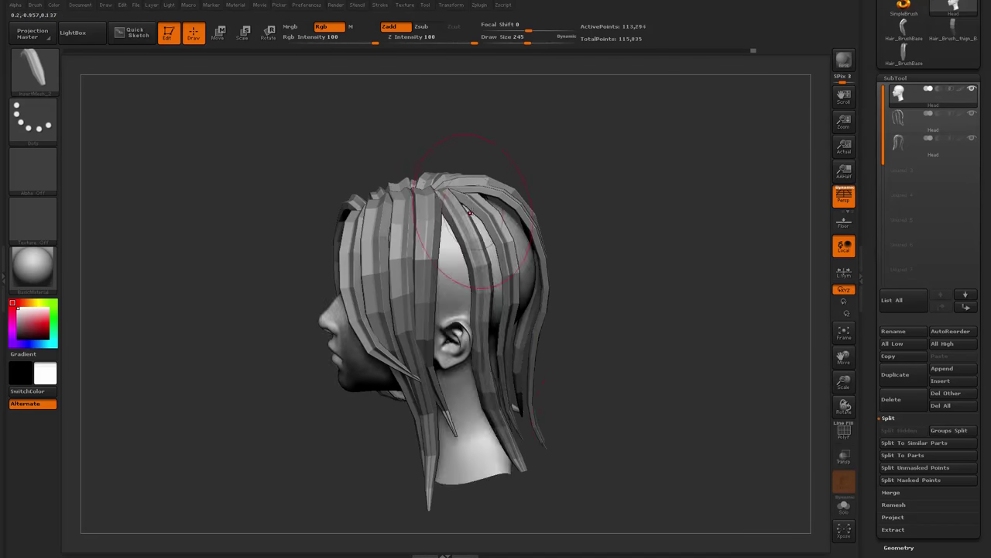
{"action": "left_click_drag", "start_coordinate": [606, 395], "coordinate": [616, 379]}
{"action": "key", "text": "space"}
{"action": "left_click_drag", "start_coordinate": [472, 276], "coordinate": [488, 276]}
Widen and bend the strand over the ear with the Move brush so it falls along the neck
{"action": "key", "text": "b"}
{"action": "key", "text": "m"}
{"action": "key", "text": "v"}
{"action": "mouse_move", "coordinate": [604, 341]}
{"action": "left_mouse_down", "text": "ctrl"}
{"action": "mouse_move", "coordinate": [623, 360]}
{"action": "mouse_move", "coordinate": [627, 340]}
{"action": "mouse_move", "coordinate": [658, 318]}
{"action": "mouse_move", "coordinate": [464, 337]}
{"action": "mouse_move", "coordinate": [460, 395]}
{"action": "left_mouse_up", "text": "ctrl"}
{"action": "key", "text": "space"}
{"action": "mouse_move", "coordinate": [536, 348]}
{"action": "left_mouse_down"}
{"action": "mouse_move", "coordinate": [512, 349]}
{"action": "mouse_move", "coordinate": [560, 345]}
{"action": "mouse_move", "coordinate": [525, 296]}
{"action": "mouse_move", "coordinate": [525, 317]}
{"action": "mouse_move", "coordinate": [542, 319]}
{"action": "left_mouse_up"}
{"action": "key", "text": "space"}
{"action": "left_click_drag", "start_coordinate": [504, 321], "coordinate": [489, 321]}
{"action": "left_click_drag", "start_coordinate": [604, 340], "coordinate": [659, 310]}
{"action": "key", "text": "space"}
{"action": "left_click_drag", "start_coordinate": [558, 289], "coordinate": [546, 288]}
{"action": "left_click_drag", "start_coordinate": [635, 309], "coordinate": [556, 309]}
{"action": "mouse_move", "coordinate": [556, 302]}
{"action": "right_mouse_down"}
{"action": "mouse_move", "coordinate": [571, 276]}
{"action": "mouse_move", "coordinate": [577, 287]}
{"action": "mouse_move", "coordinate": [563, 290]}
{"action": "right_mouse_up"}
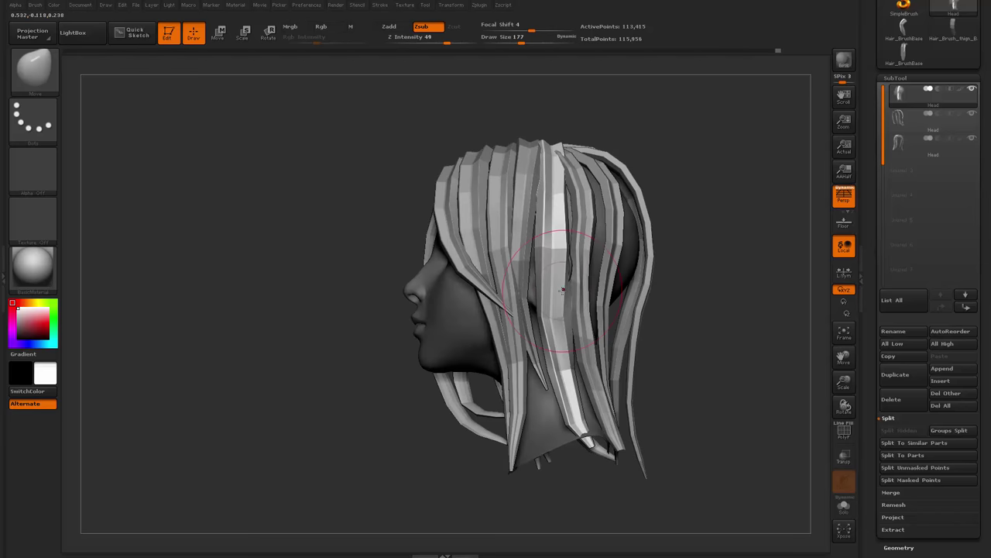
Insert a hair strand into the bare area at the back of the head using the InsertMesh hair brush at draw size 187
{"action": "mouse_move", "coordinate": [663, 261]}
{"action": "right_mouse_down"}
{"action": "mouse_move", "coordinate": [571, 232]}
{"action": "mouse_move", "coordinate": [476, 248]}
{"action": "mouse_move", "coordinate": [659, 312]}
{"action": "right_mouse_up"}
{"action": "key", "text": "b"}
{"action": "key", "text": "b"}
{"action": "left_click", "coordinate": [474, 491]}
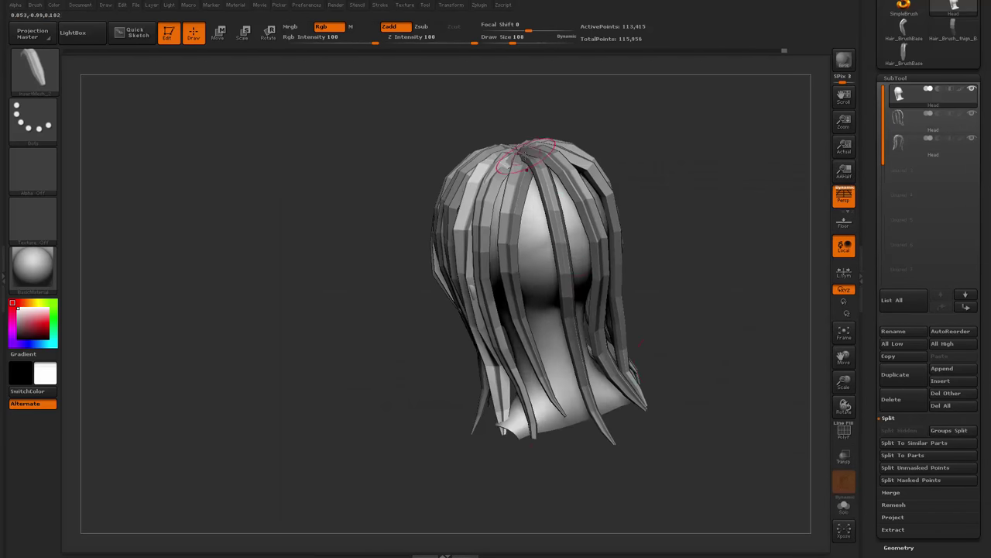
{"action": "right_click_drag", "start_coordinate": [562, 206], "coordinate": [548, 217]}
{"action": "left_click_drag", "start_coordinate": [692, 280], "coordinate": [670, 253]}
{"action": "left_click_drag", "start_coordinate": [519, 42], "coordinate": [511, 43]}
{"action": "left_click_drag", "start_coordinate": [481, 155], "coordinate": [475, 426]}
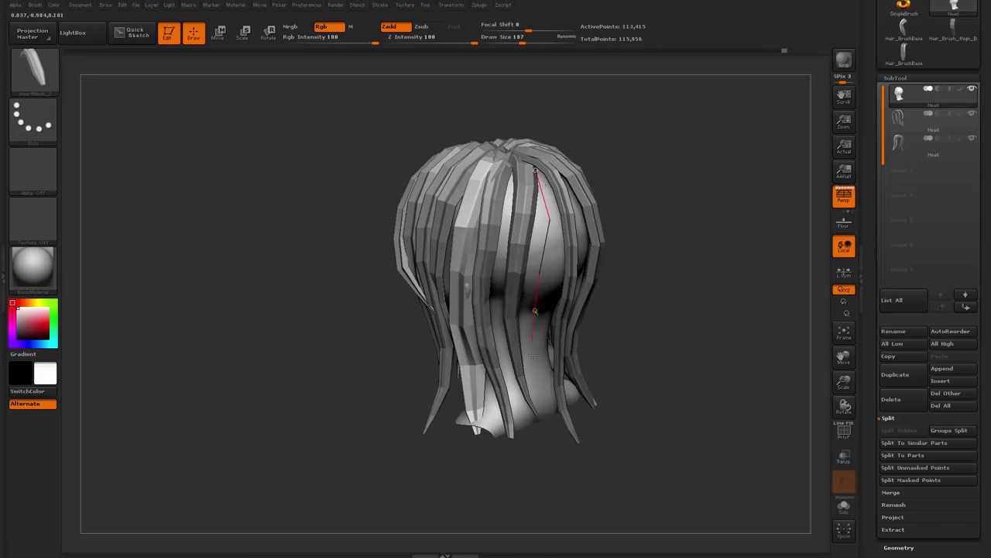
{"action": "left_click_drag", "start_coordinate": [535, 168], "coordinate": [559, 408]}
Widen the new back strand with the Move brush to close the gaps to the neighbouring strands
{"action": "mouse_move", "coordinate": [688, 381]}
{"action": "right_mouse_down"}
{"action": "mouse_move", "coordinate": [607, 322]}
{"action": "mouse_move", "coordinate": [666, 295]}
{"action": "mouse_move", "coordinate": [556, 251]}
{"action": "right_mouse_up"}
{"action": "key", "text": "b"}
{"action": "key", "text": "m"}
{"action": "key", "text": "v"}
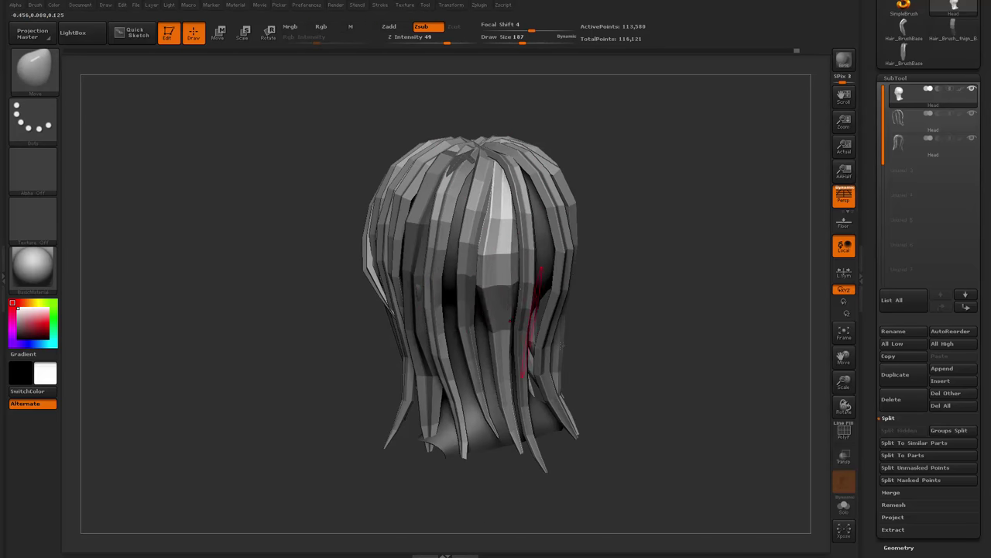
{"action": "left_click_drag", "start_coordinate": [562, 346], "coordinate": [504, 279]}
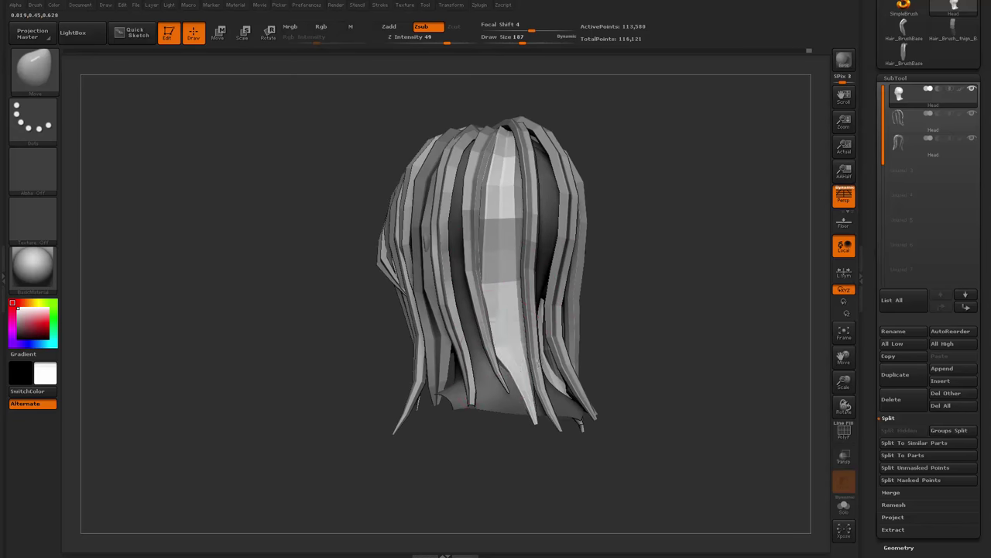
{"action": "mouse_move", "coordinate": [539, 364]}
{"action": "right_mouse_down"}
{"action": "mouse_move", "coordinate": [527, 336]}
{"action": "mouse_move", "coordinate": [436, 444]}
{"action": "right_mouse_up"}
{"action": "key", "text": "space"}
{"action": "left_click_drag", "start_coordinate": [508, 378], "coordinate": [511, 378]}
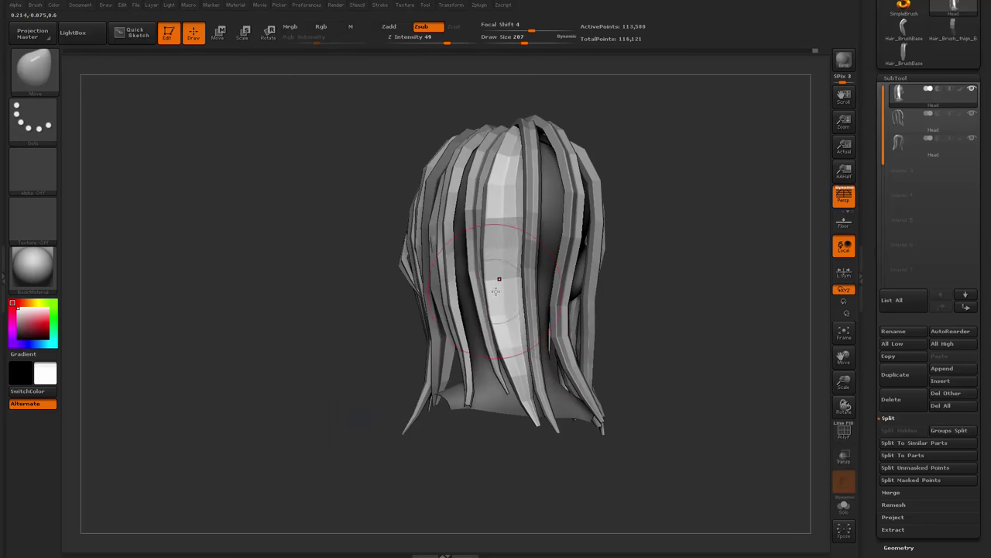
{"action": "mouse_move", "coordinate": [496, 291]}
{"action": "right_mouse_down"}
{"action": "mouse_move", "coordinate": [524, 272]}
{"action": "mouse_move", "coordinate": [514, 287]}
{"action": "mouse_move", "coordinate": [645, 381]}
{"action": "mouse_move", "coordinate": [519, 204]}
{"action": "right_mouse_up"}
{"action": "key", "text": "space"}
Insert another strand in the next bare gap at the back of the head with the InsertMesh hair brush at draw size 239
{"action": "key", "text": "b"}
{"action": "key", "text": "ctrl+z"}
{"action": "right_click_drag", "start_coordinate": [606, 441], "coordinate": [569, 435]}
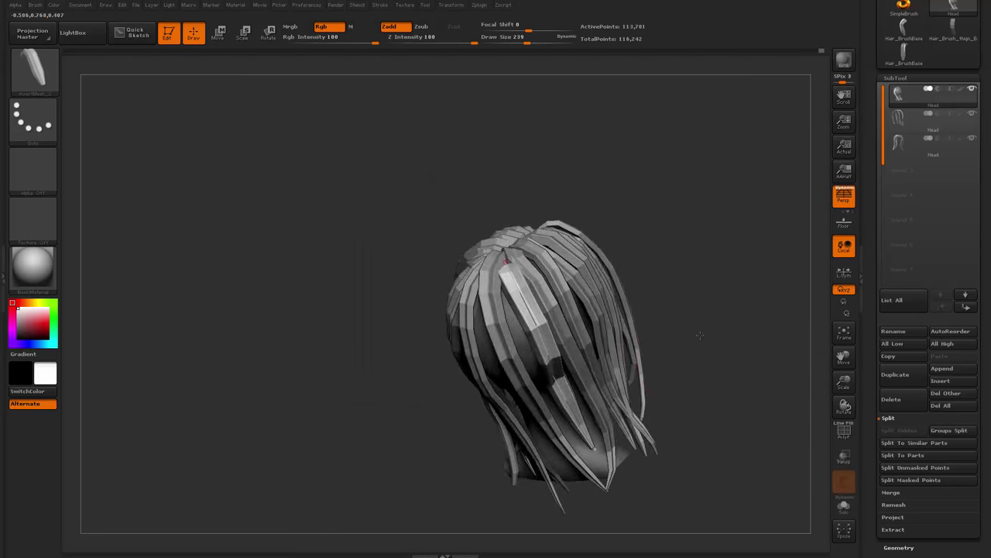
{"action": "right_click_drag", "start_coordinate": [700, 335], "coordinate": [597, 410]}
{"action": "left_click_drag", "start_coordinate": [597, 409], "coordinate": [624, 470]}
{"action": "right_click_drag", "start_coordinate": [624, 470], "coordinate": [637, 284]}
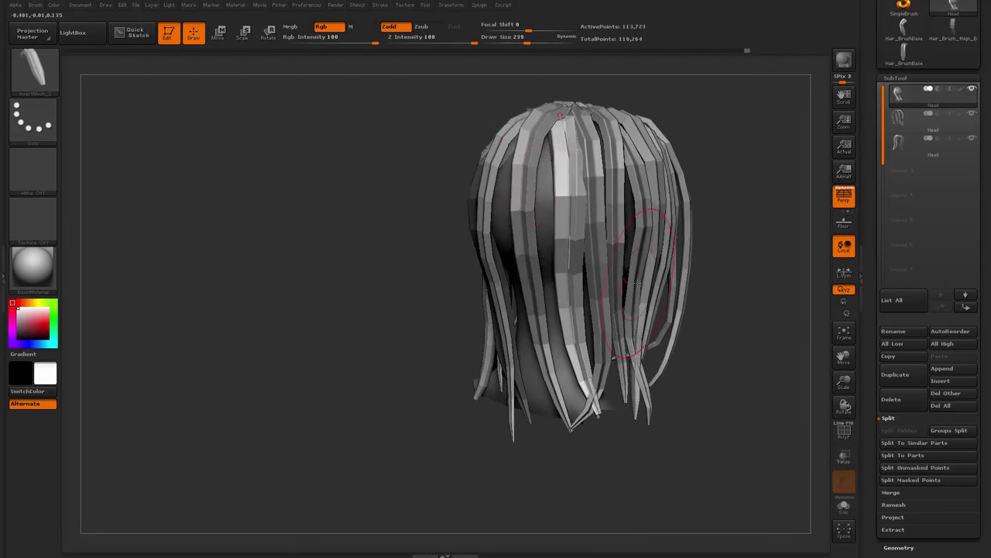
Broaden the strand just inserted at the back with the Move brush until it meets its neighbours
{"action": "key", "text": "b"}
{"action": "key", "text": "m"}
{"action": "key", "text": "v"}
{"action": "right_click_drag", "start_coordinate": [527, 159], "coordinate": [520, 245], "text": "alt"}
{"action": "right_click_drag", "start_coordinate": [574, 331], "coordinate": [565, 368]}
{"action": "right_click_drag", "start_coordinate": [565, 368], "coordinate": [560, 309], "text": "alt"}
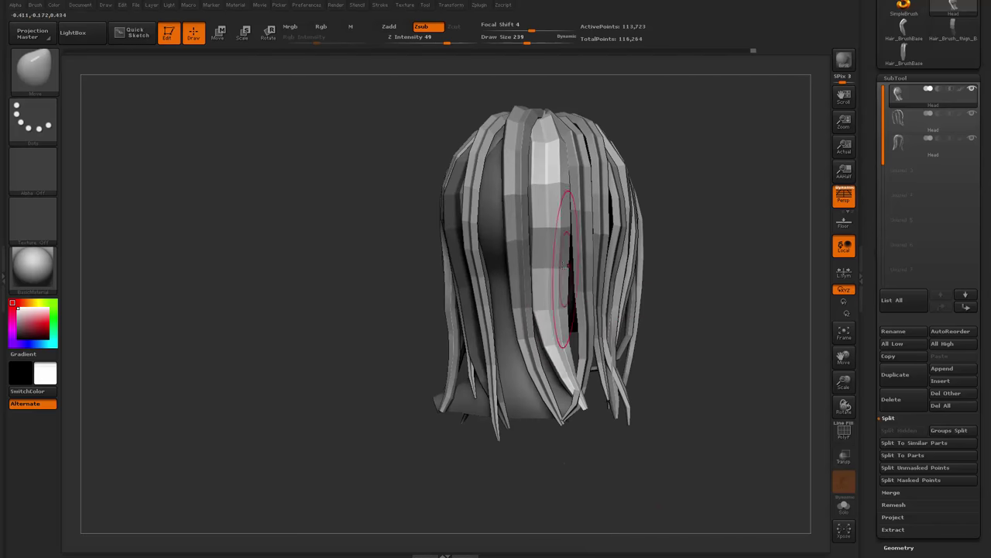
{"action": "key", "text": "space"}
{"action": "mouse_move", "coordinate": [562, 345]}
{"action": "left_mouse_down"}
{"action": "mouse_move", "coordinate": [553, 350]}
{"action": "mouse_move", "coordinate": [559, 387]}
{"action": "left_mouse_up"}
{"action": "key", "text": "space"}
{"action": "mouse_move", "coordinate": [563, 229]}
{"action": "right_mouse_down", "text": "alt"}
{"action": "mouse_move", "coordinate": [560, 303]}
{"action": "mouse_move", "coordinate": [571, 334]}
{"action": "right_mouse_up", "text": "alt"}
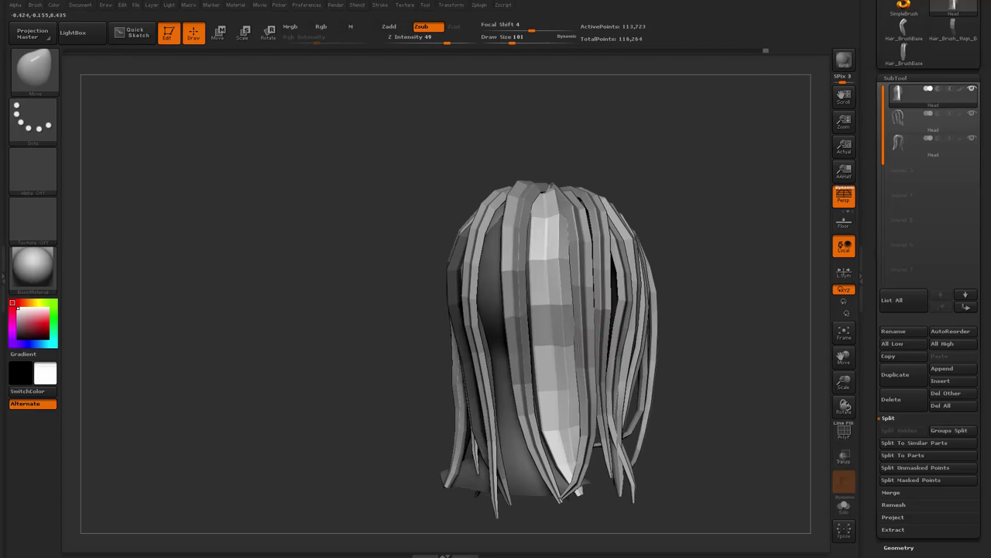
Insert a strand from the crown down the remaining gap at the middle of the back with the InsertMesh hair brush
{"action": "key", "text": "b"}
{"action": "left_click", "coordinate": [541, 499]}
{"action": "right_click_drag", "start_coordinate": [595, 198], "coordinate": [628, 266]}
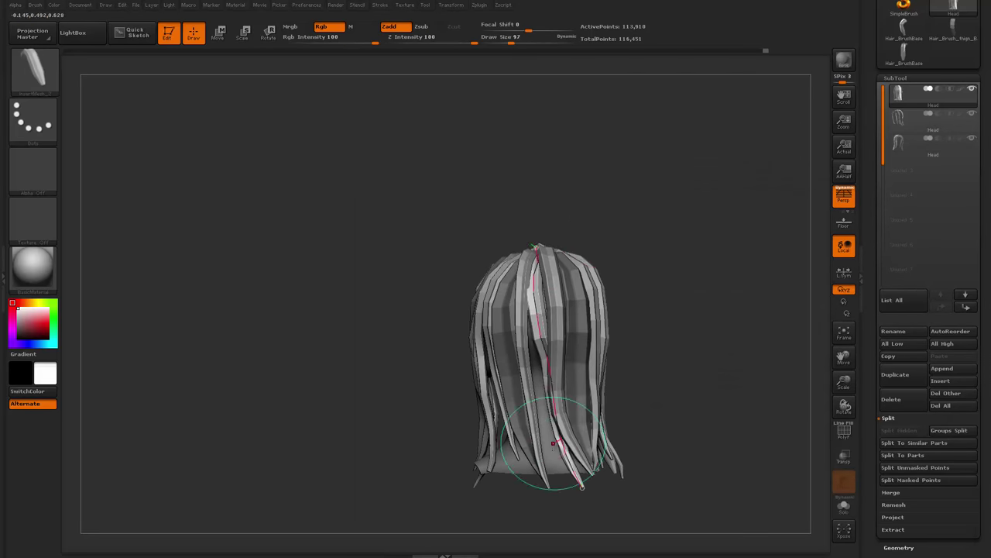
{"action": "left_click_drag", "start_coordinate": [564, 469], "coordinate": [563, 472]}
{"action": "key", "text": "space"}
{"action": "mouse_move", "coordinate": [563, 464]}
{"action": "right_mouse_down"}
{"action": "mouse_move", "coordinate": [573, 361]}
{"action": "mouse_move", "coordinate": [612, 325]}
{"action": "right_mouse_up"}
Fill the middle gap at the back by reshaping its new strand with the Move brush at draw size 212, focal shift 29
{"action": "key", "text": "b"}
{"action": "key", "text": "m"}
{"action": "key", "text": "v"}
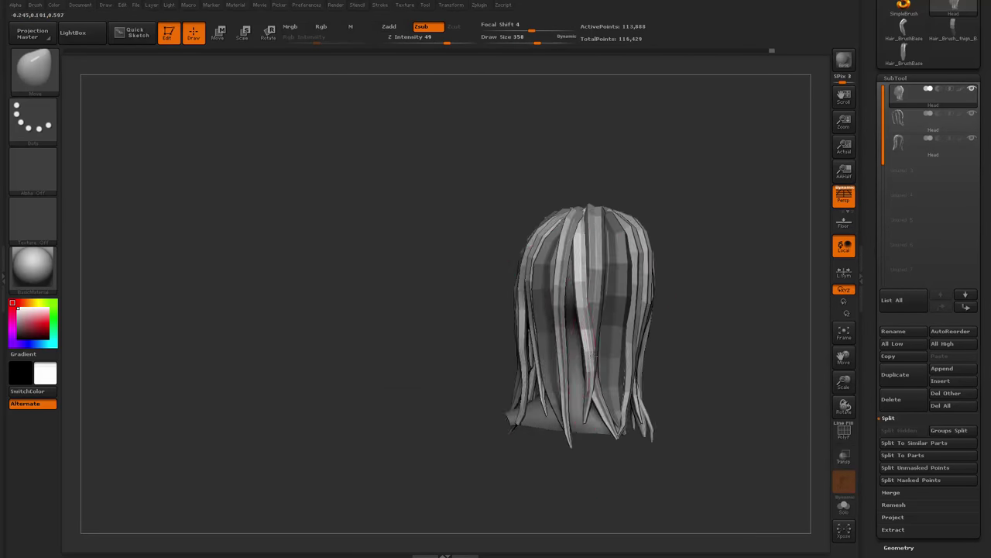
{"action": "right_click_drag", "start_coordinate": [573, 263], "coordinate": [540, 325], "text": "ctrl"}
{"action": "key", "text": "space"}
{"action": "left_click_drag", "start_coordinate": [538, 326], "coordinate": [533, 299]}
{"action": "right_click_drag", "start_coordinate": [556, 385], "coordinate": [580, 281], "text": "alt"}
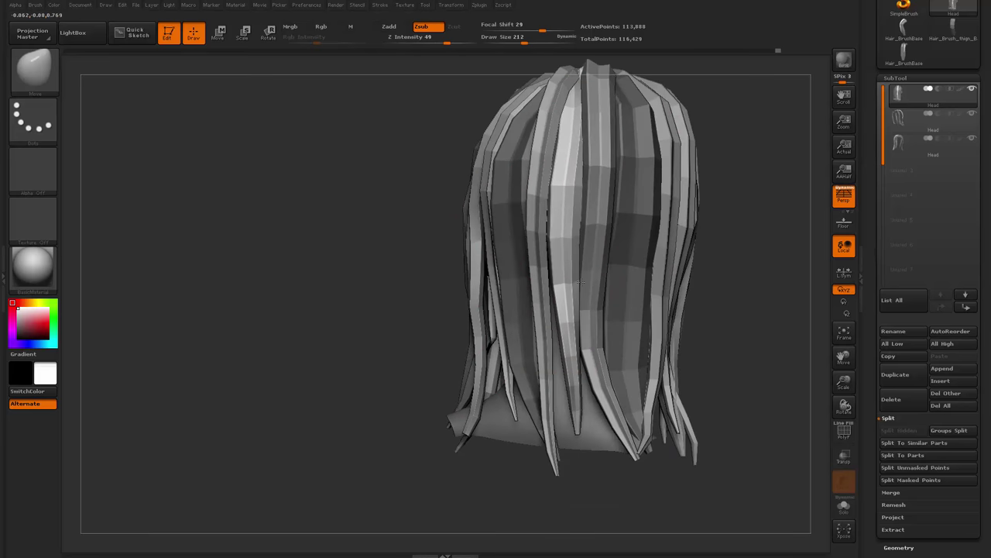
{"action": "mouse_move", "coordinate": [571, 494]}
{"action": "right_mouse_down"}
{"action": "mouse_move", "coordinate": [629, 481]}
{"action": "mouse_move", "coordinate": [612, 465]}
{"action": "right_mouse_up"}
{"action": "left_click_drag", "start_coordinate": [605, 370], "coordinate": [615, 367]}
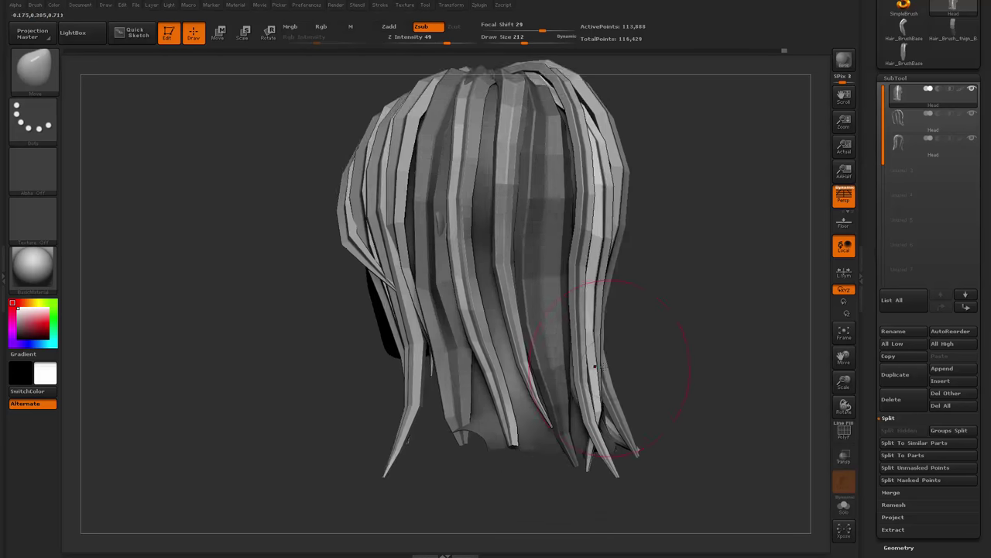
{"action": "right_click_drag", "start_coordinate": [615, 434], "coordinate": [604, 364], "text": "ctrl"}
{"action": "mouse_move", "coordinate": [573, 434]}
{"action": "right_mouse_down"}
{"action": "mouse_move", "coordinate": [391, 444]}
{"action": "mouse_move", "coordinate": [392, 503]}
{"action": "right_mouse_up"}
{"action": "mouse_move", "coordinate": [666, 267]}
{"action": "right_mouse_down"}
{"action": "mouse_move", "coordinate": [740, 261]}
{"action": "mouse_move", "coordinate": [701, 261]}
{"action": "right_mouse_up"}
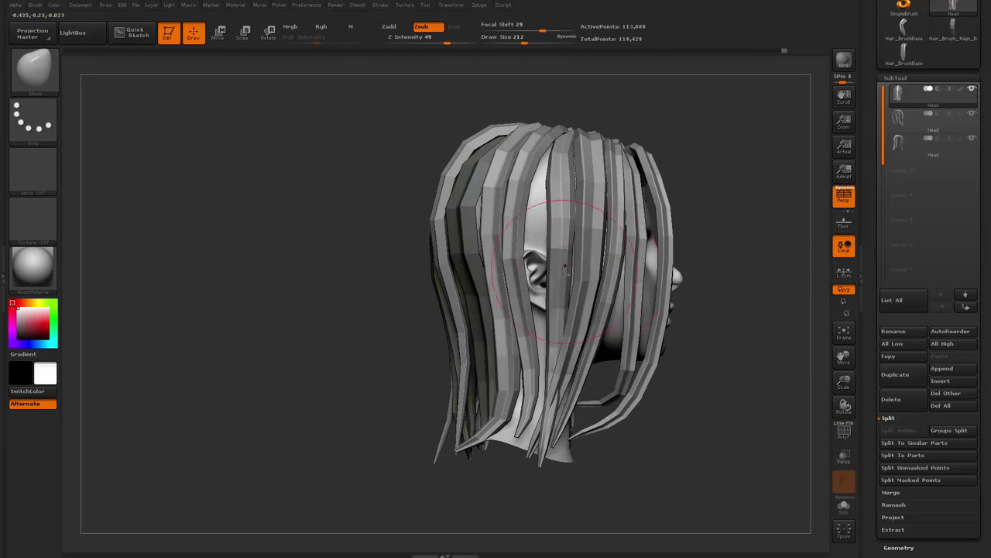
Select the subtool containing the strand beside the ear and try to isolate that strand with a mask
{"action": "left_click", "coordinate": [560, 266], "text": "alt"}
{"action": "key", "text": "w"}
{"action": "left_click", "coordinate": [566, 225], "text": "ctrl"}
{"action": "left_click_drag", "start_coordinate": [874, 481], "coordinate": [874, 313]}
{"action": "mouse_move", "coordinate": [666, 379]}
{"action": "right_mouse_down"}
{"action": "mouse_move", "coordinate": [781, 393]}
{"action": "mouse_move", "coordinate": [695, 380]}
{"action": "mouse_move", "coordinate": [723, 392]}
{"action": "mouse_move", "coordinate": [232, 399]}
{"action": "right_mouse_up"}
{"action": "key", "text": "q"}
{"action": "right_click_drag", "start_coordinate": [599, 377], "coordinate": [618, 392]}
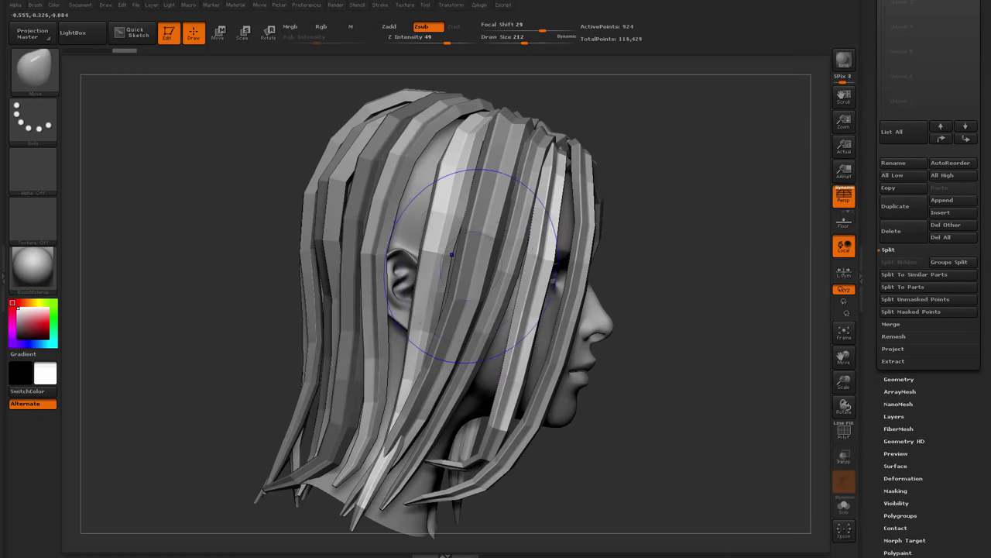
Assign each strand of the active hair subtool its own polygroup with Auto Groups and display the polyframe
{"action": "key", "text": "shift+f"}
{"action": "key", "text": "shift+f"}
{"action": "left_click_drag", "start_coordinate": [724, 352], "coordinate": [789, 397]}
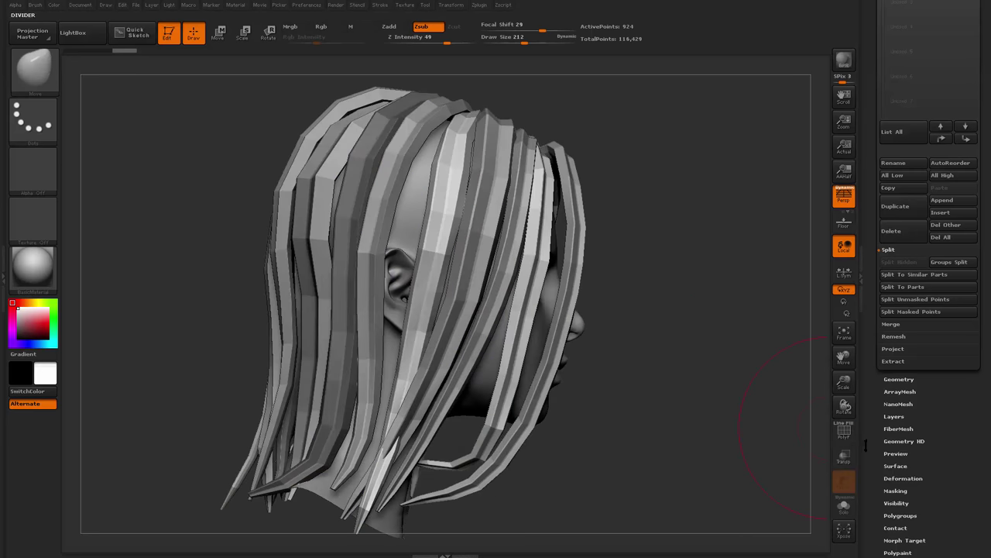
{"action": "left_click_drag", "start_coordinate": [869, 446], "coordinate": [874, 342]}
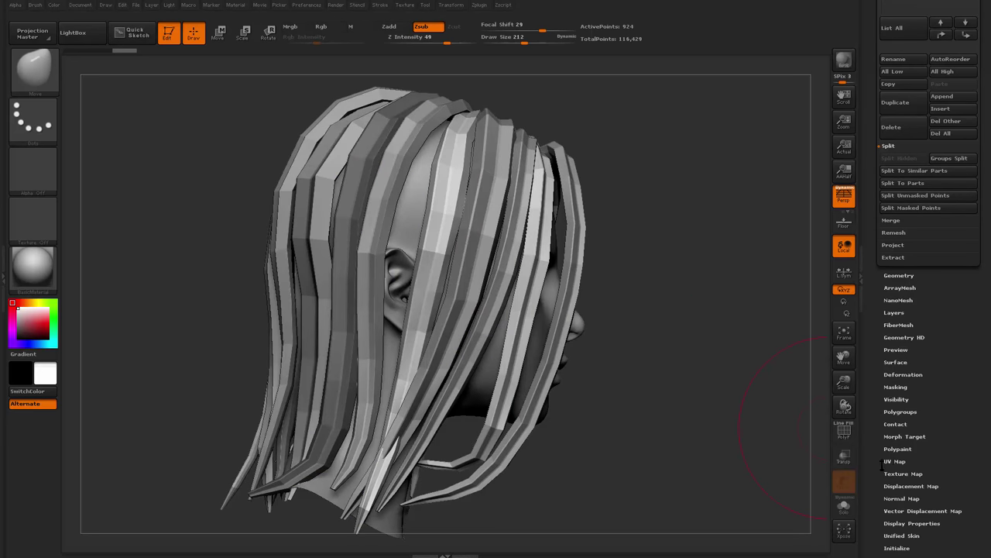
{"action": "left_click_drag", "start_coordinate": [894, 403], "coordinate": [897, 413]}
{"action": "left_click", "coordinate": [899, 421]}
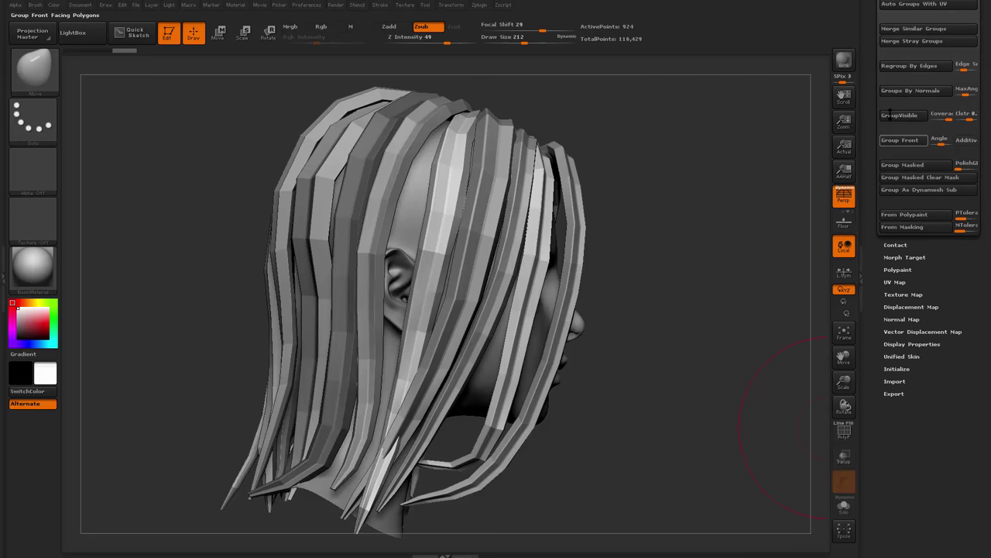
{"action": "scroll", "coordinate": [899, 85], "scroll_direction": "up", "scroll_amount": 3}
{"action": "left_click_drag", "start_coordinate": [717, 275], "coordinate": [658, 267]}
{"action": "key", "text": "w"}
{"action": "mouse_move", "coordinate": [590, 313]}
{"action": "left_mouse_down"}
{"action": "mouse_move", "coordinate": [625, 315]}
{"action": "mouse_move", "coordinate": [605, 315]}
{"action": "mouse_move", "coordinate": [686, 287]}
{"action": "left_mouse_up"}
{"action": "key", "text": "shift+f"}
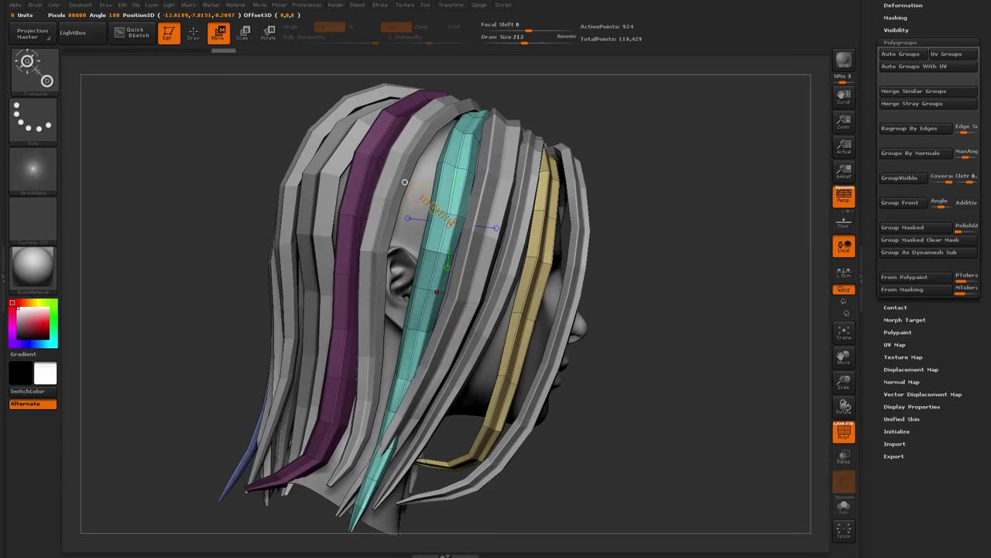
Mask all strands except the teal one beside the ear and duplicate it towards the face with the Transpose Move line
{"action": "left_click_drag", "start_coordinate": [631, 341], "coordinate": [626, 405]}
{"action": "key", "text": "shift+s"}
{"action": "left_click_drag", "start_coordinate": [463, 323], "coordinate": [686, 292]}
{"action": "left_click_drag", "start_coordinate": [639, 379], "coordinate": [542, 385]}
{"action": "left_click_drag", "start_coordinate": [446, 333], "coordinate": [394, 351]}
{"action": "key", "text": "shift+s"}
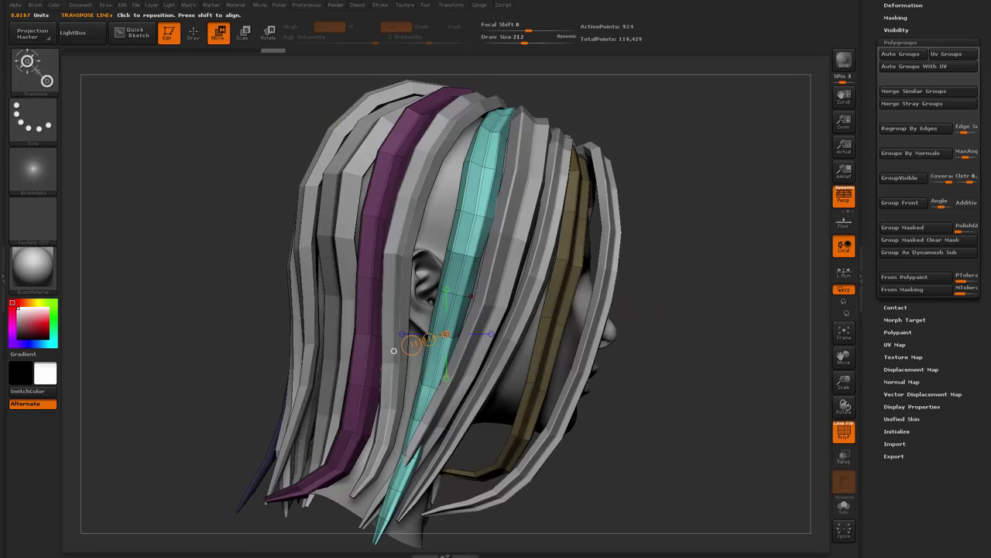
{"action": "left_click_drag", "start_coordinate": [588, 272], "coordinate": [558, 271], "text": "ctrl"}
Reshape the duplicated teal strand with the Move brush at draw size 365 to cover the side of the head
{"action": "key", "text": "q"}
{"action": "key", "text": "space"}
{"action": "left_click_drag", "start_coordinate": [452, 248], "coordinate": [466, 248]}
{"action": "left_click_drag", "start_coordinate": [670, 170], "coordinate": [504, 112]}
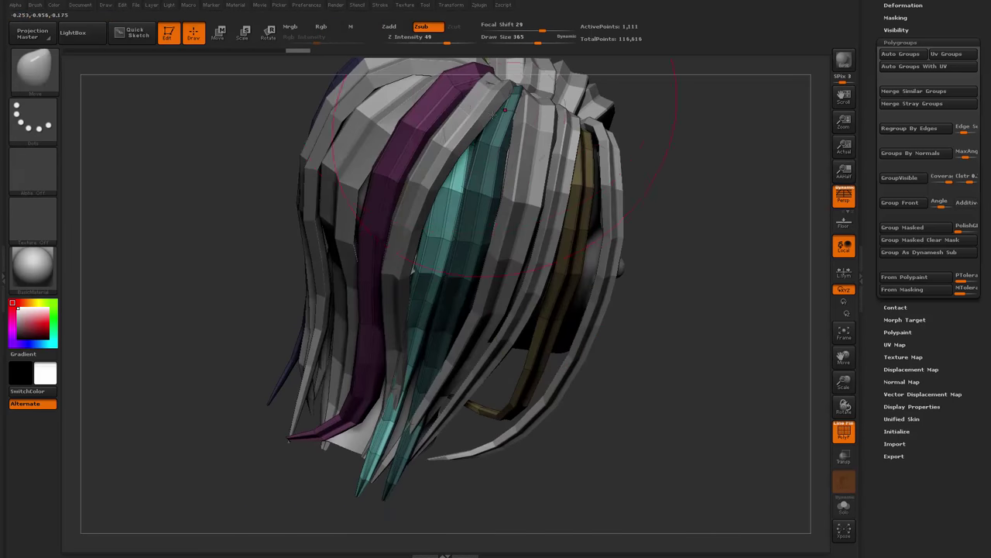
{"action": "left_click_drag", "start_coordinate": [654, 323], "coordinate": [530, 307]}
{"action": "mouse_move", "coordinate": [429, 440]}
{"action": "left_mouse_down"}
{"action": "mouse_move", "coordinate": [630, 283]}
{"action": "mouse_move", "coordinate": [478, 139]}
{"action": "mouse_move", "coordinate": [533, 183]}
{"action": "left_mouse_up"}
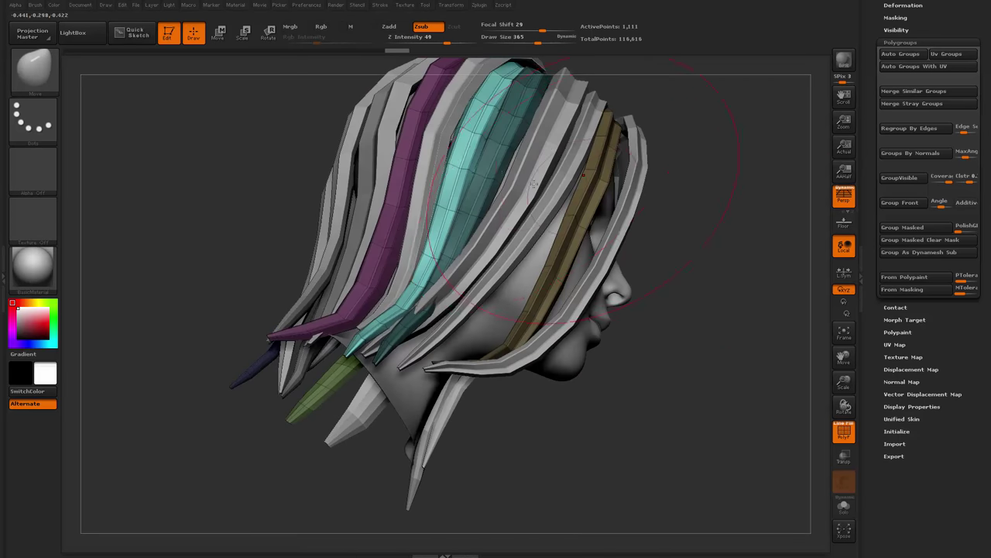
{"action": "left_click_drag", "start_coordinate": [532, 498], "coordinate": [551, 338]}
{"action": "left_click_drag", "start_coordinate": [615, 356], "coordinate": [547, 316]}
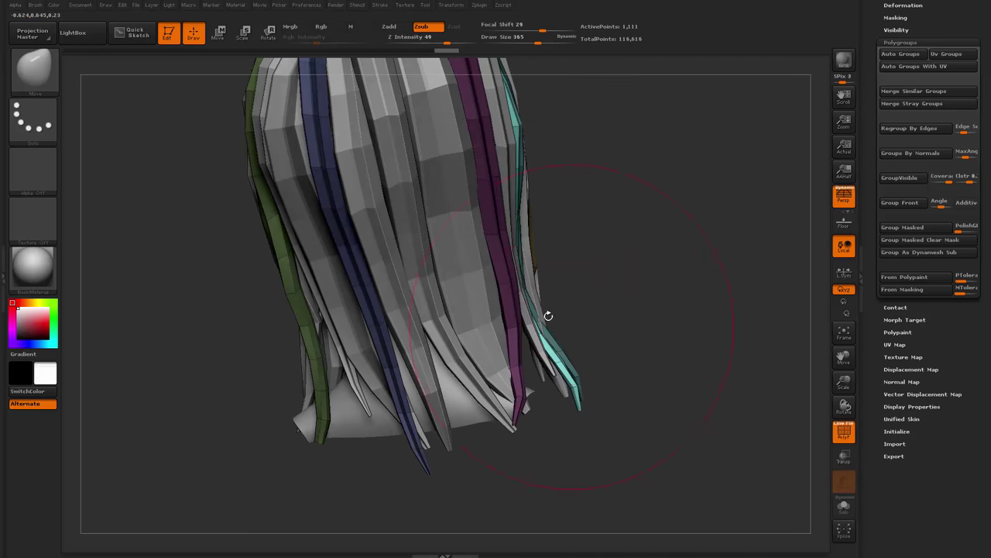
Examine the hairstyle from the back, front and opposite side for remaining gaps
{"action": "left_click_drag", "start_coordinate": [609, 399], "coordinate": [526, 397]}
{"action": "left_click_drag", "start_coordinate": [564, 409], "coordinate": [642, 402]}
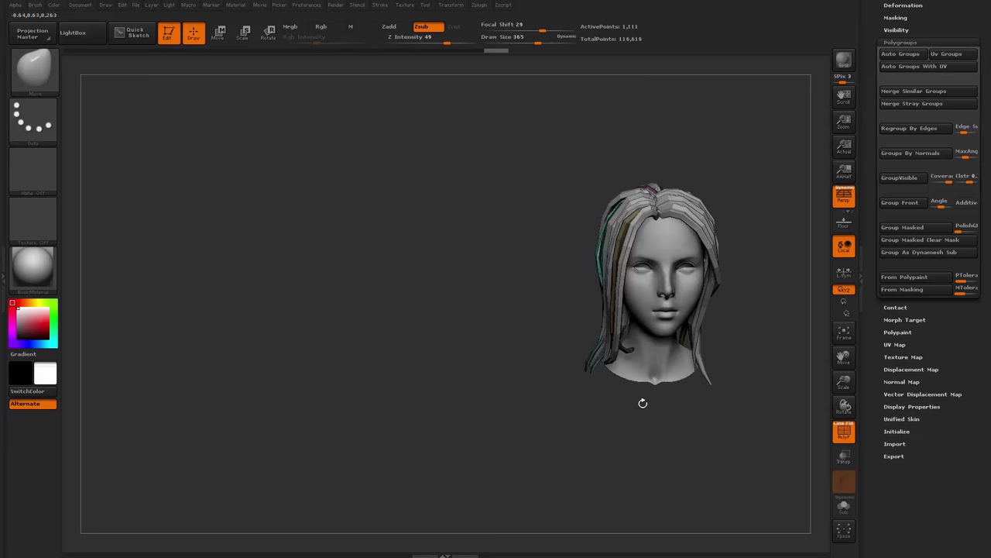
{"action": "left_click_drag", "start_coordinate": [631, 452], "coordinate": [441, 451], "text": "alt"}
{"action": "left_click_drag", "start_coordinate": [503, 449], "coordinate": [619, 450], "text": "alt"}
{"action": "left_click_drag", "start_coordinate": [620, 450], "coordinate": [560, 431]}
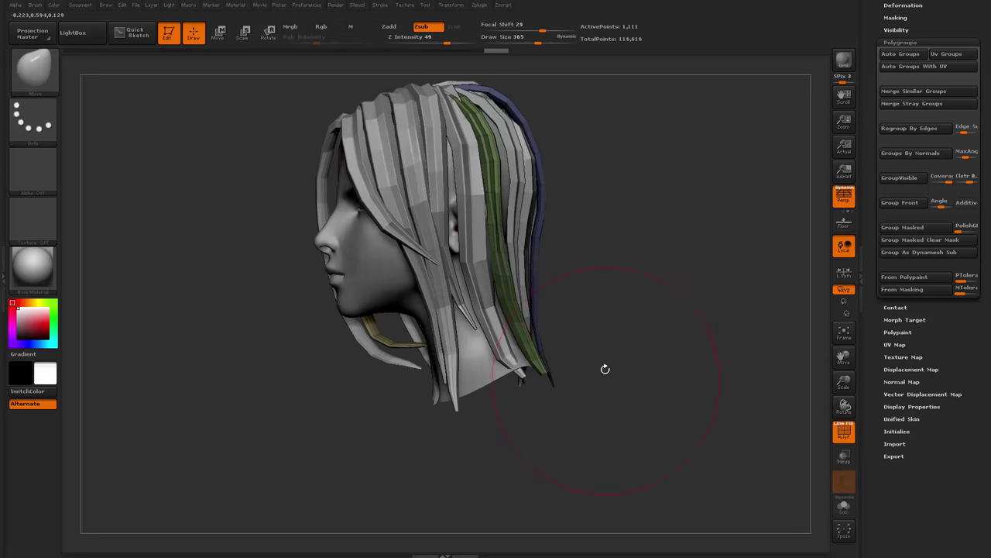
{"action": "left_click_drag", "start_coordinate": [605, 370], "coordinate": [552, 298]}
{"action": "left_click_drag", "start_coordinate": [330, 455], "coordinate": [435, 481], "text": "alt"}
{"action": "left_click_drag", "start_coordinate": [370, 471], "coordinate": [382, 473]}
{"action": "mouse_move", "coordinate": [381, 473]}
{"action": "left_mouse_down", "text": "alt"}
{"action": "mouse_move", "coordinate": [404, 475]}
{"action": "mouse_move", "coordinate": [404, 511]}
{"action": "left_mouse_up", "text": "alt"}
Make the hair subtool with the strands in front of the opposite ear active and hide the polyframe
{"action": "key", "text": "w"}
{"action": "left_click_drag", "start_coordinate": [486, 200], "coordinate": [267, 185]}
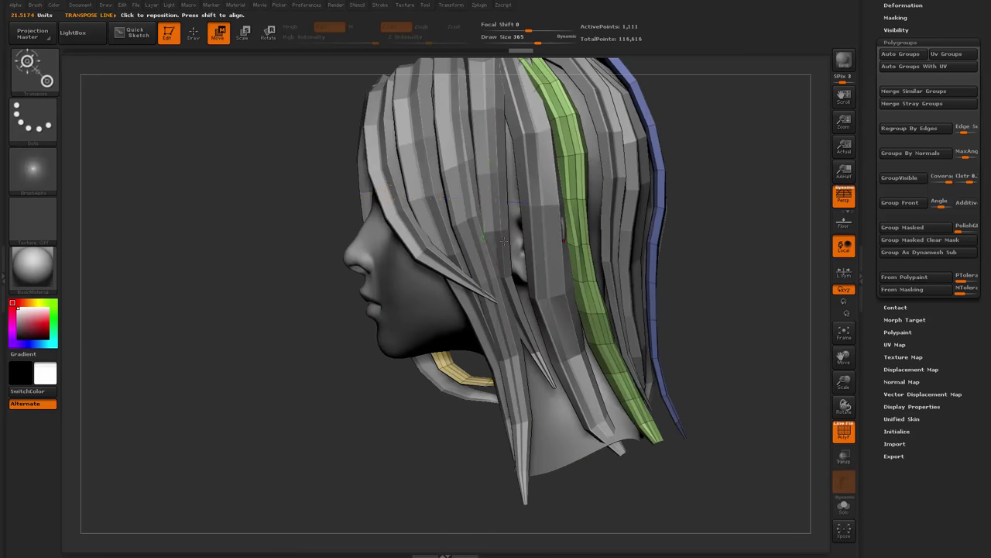
{"action": "left_click", "coordinate": [504, 240], "text": "alt"}
{"action": "mouse_move", "coordinate": [709, 326]}
{"action": "left_mouse_down"}
{"action": "mouse_move", "coordinate": [721, 316]}
{"action": "mouse_move", "coordinate": [791, 358]}
{"action": "left_mouse_up"}
{"action": "key", "text": "q"}
{"action": "key", "text": "shift+f"}
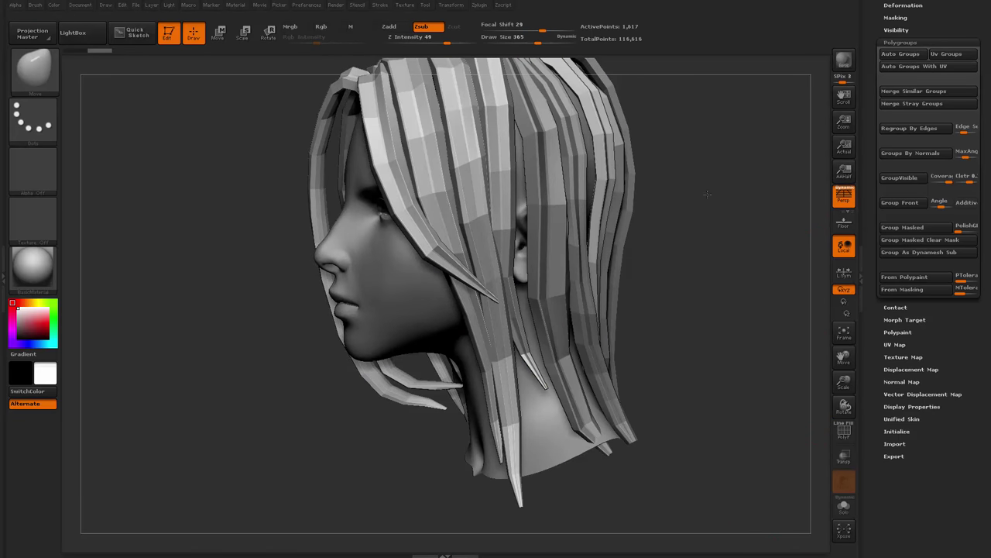
Mask all strands except the one in front of the ear and set the Move brush's draw size to 90
{"action": "key", "text": "w"}
{"action": "left_click_drag", "start_coordinate": [707, 194], "coordinate": [668, 229]}
{"action": "left_click", "coordinate": [501, 184], "text": "ctrl"}
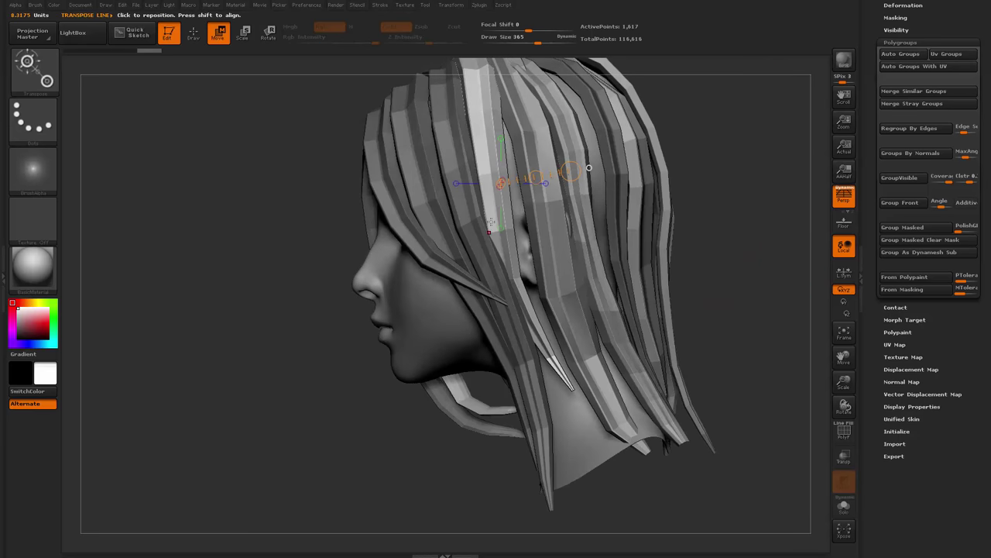
{"action": "key", "text": "q"}
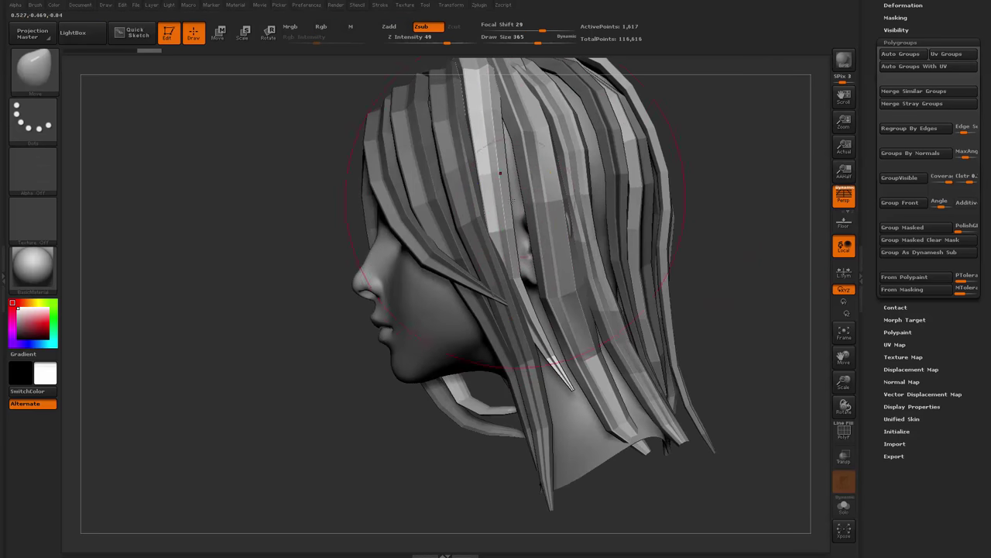
{"action": "key", "text": "w"}
{"action": "key", "text": "q"}
{"action": "key", "text": "space"}
{"action": "left_click_drag", "start_coordinate": [509, 183], "coordinate": [492, 182]}
{"action": "key", "text": "space"}
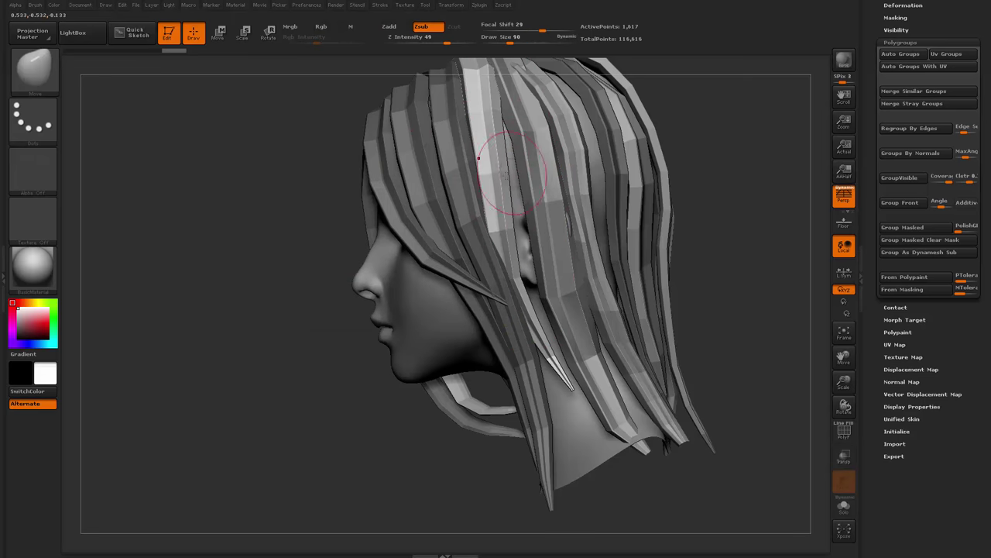
{"action": "right_click_drag", "start_coordinate": [507, 173], "coordinate": [557, 178]}
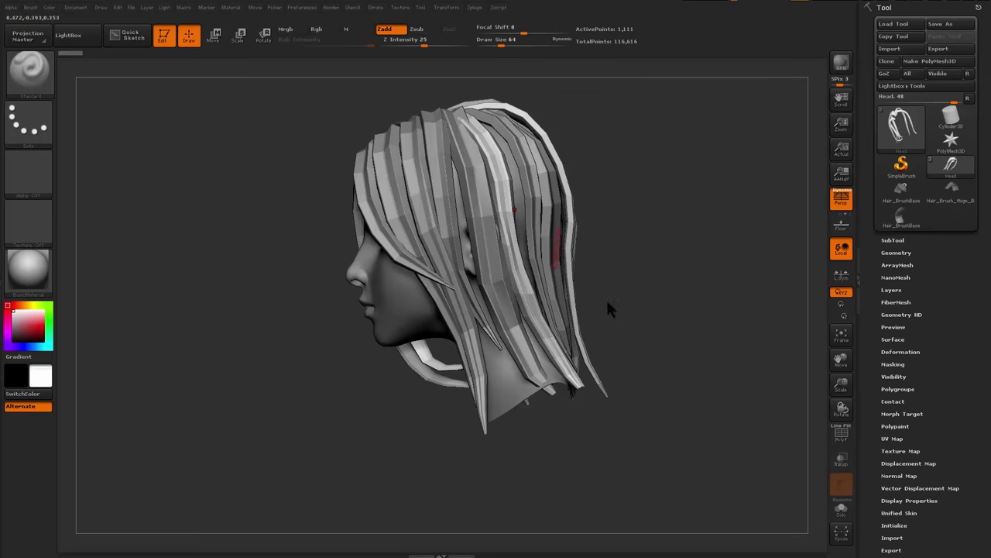
Make the hair subtool with the strands in front of the ear active and open its Polygroups settings
{"action": "left_click_drag", "start_coordinate": [657, 278], "coordinate": [620, 269]}
{"action": "key", "text": "shift+f"}
{"action": "key", "text": "shift+f"}
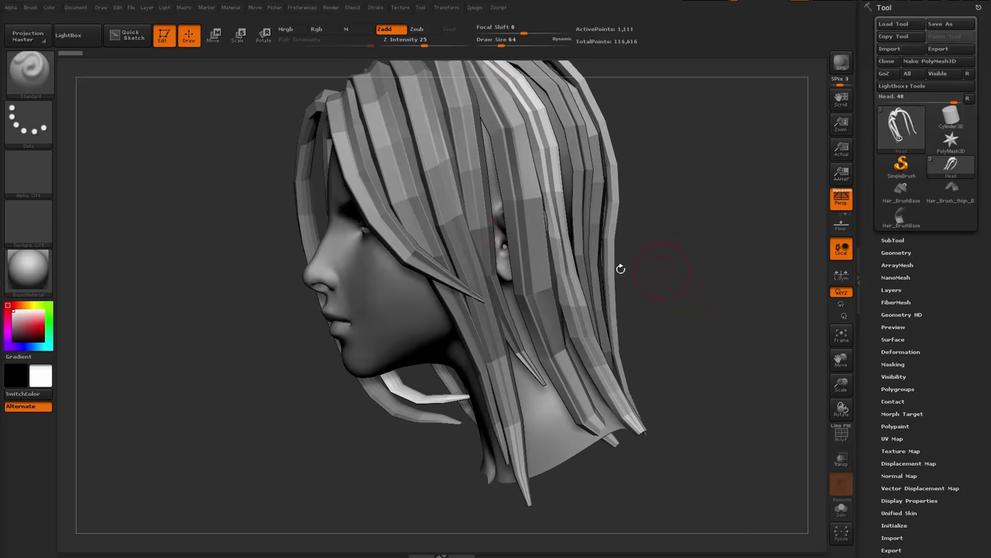
{"action": "left_click", "coordinate": [480, 221], "text": "alt"}
{"action": "left_click_drag", "start_coordinate": [705, 235], "coordinate": [756, 269], "text": "shift"}
{"action": "key", "text": "shift+f"}
{"action": "key", "text": "shift+f"}
{"action": "right_click_drag", "start_coordinate": [725, 224], "coordinate": [745, 298]}
{"action": "right_click_drag", "start_coordinate": [745, 298], "coordinate": [779, 318]}
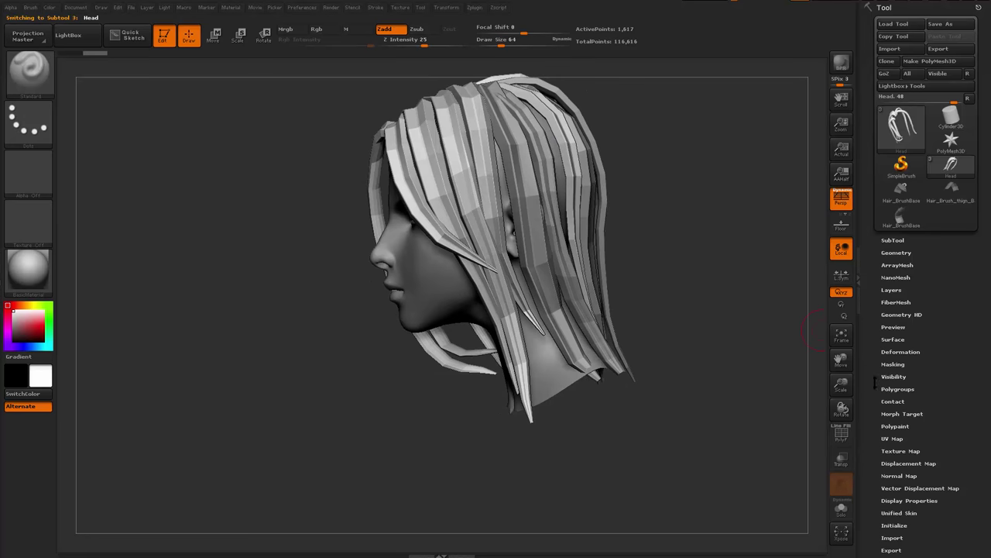
{"action": "left_click_drag", "start_coordinate": [877, 369], "coordinate": [883, 405]}
{"action": "left_click", "coordinate": [897, 324]}
{"action": "left_click", "coordinate": [901, 223]}
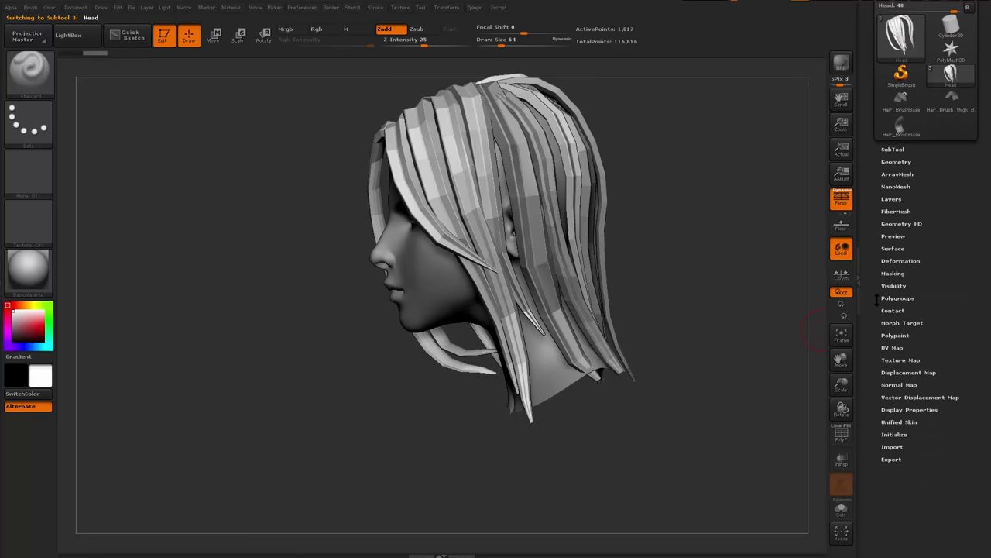
{"action": "left_click", "coordinate": [896, 301]}
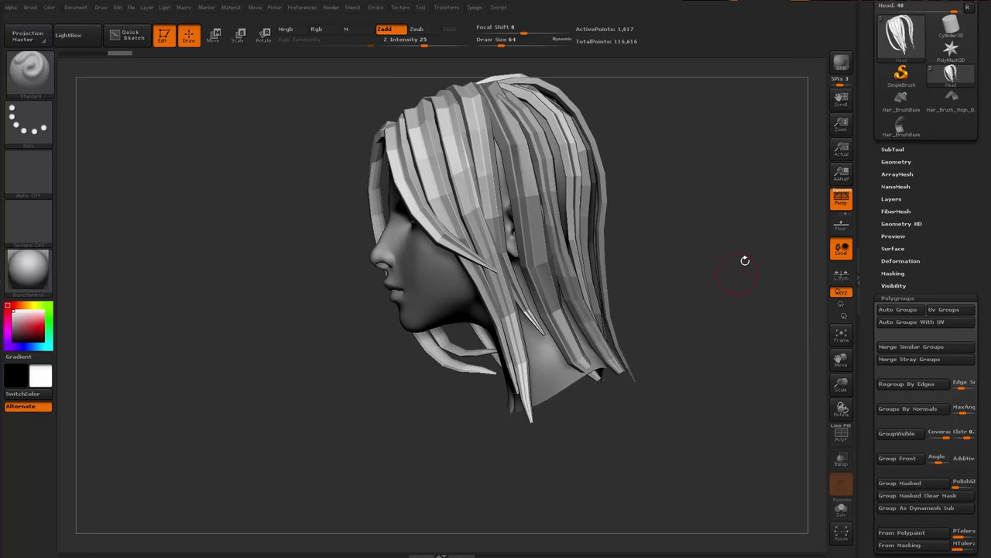
Show the polyframe and mask every strand except the green one in front of the ear
{"action": "key", "text": "shift+f"}
{"action": "left_click_drag", "start_coordinate": [745, 261], "coordinate": [709, 348]}
{"action": "key", "text": "w"}
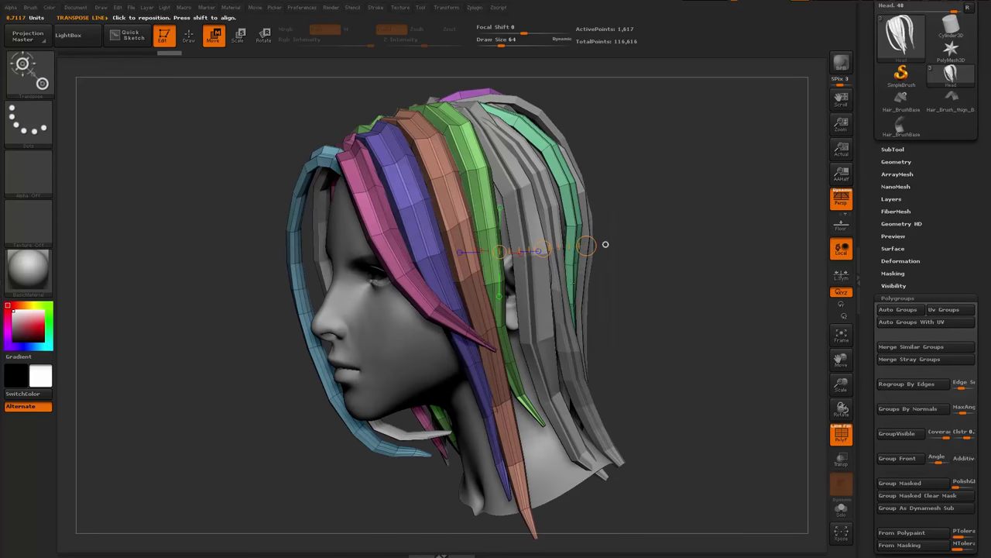
{"action": "left_click_drag", "start_coordinate": [606, 244], "coordinate": [608, 244], "text": "ctrl"}
{"action": "left_click_drag", "start_coordinate": [690, 222], "coordinate": [615, 225]}
{"action": "key", "text": "q"}
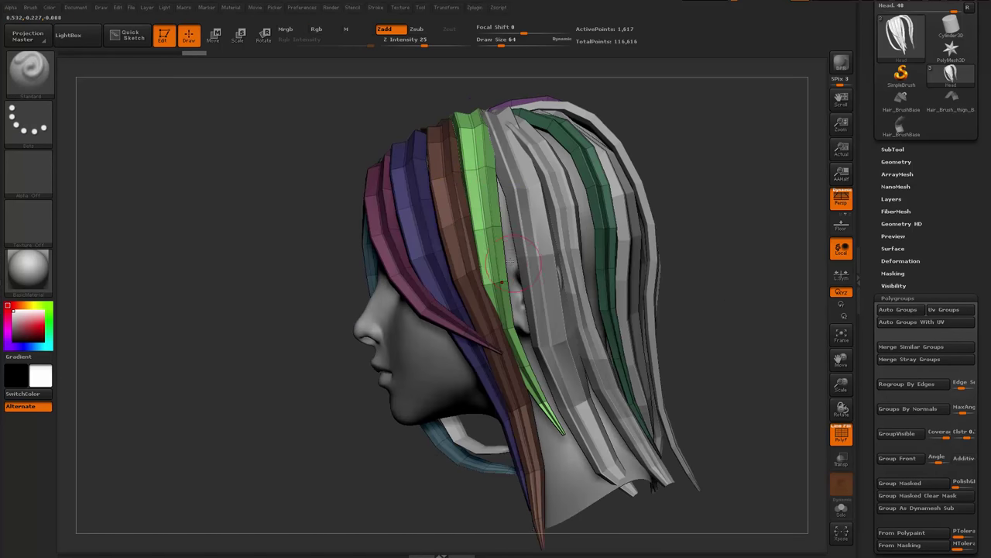
Pull the green strand backwards over the ear with the Move brush at draw size 136
{"action": "key", "text": "space"}
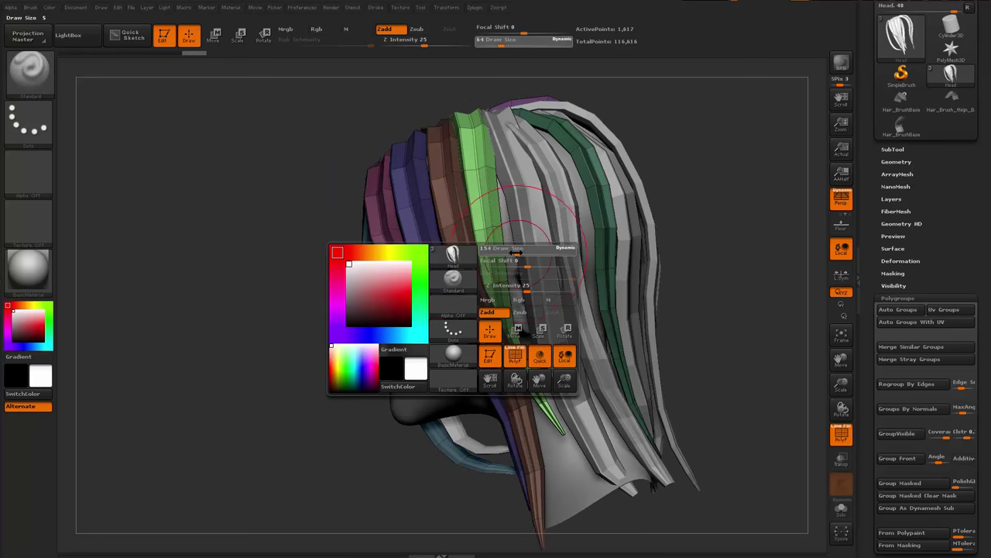
{"action": "left_click_drag", "start_coordinate": [516, 252], "coordinate": [514, 252]}
{"action": "key", "text": "b"}
{"action": "key", "text": "m"}
{"action": "key", "text": "v"}
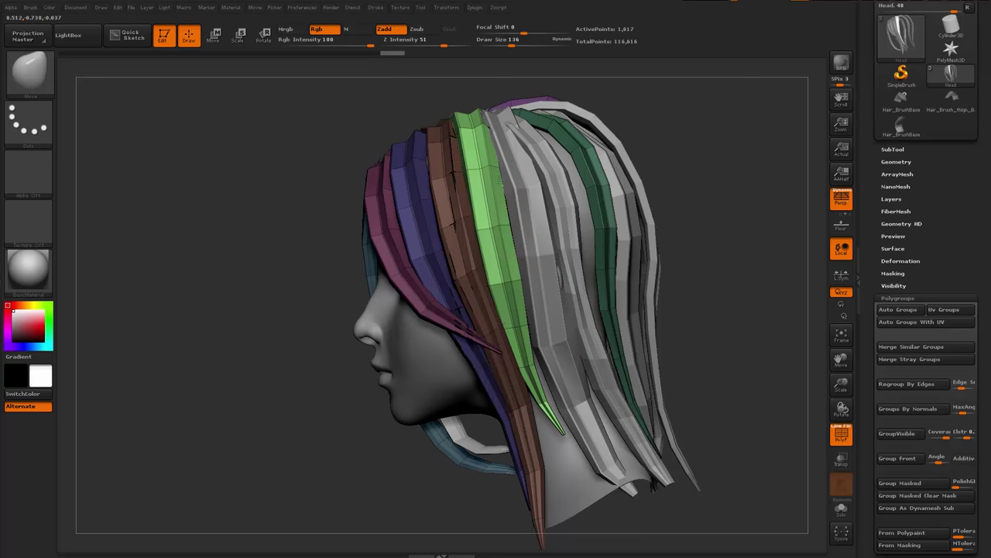
Hide the polyframe, make the head subtool active and display the subtool list
{"action": "left_click_drag", "start_coordinate": [720, 341], "coordinate": [682, 275], "text": "alt"}
{"action": "left_click_drag", "start_coordinate": [643, 291], "coordinate": [721, 283]}
{"action": "left_click_drag", "start_coordinate": [636, 332], "coordinate": [812, 180]}
{"action": "key", "text": "shift+f"}
{"action": "left_click", "coordinate": [517, 341], "text": "alt"}
{"action": "left_click_drag", "start_coordinate": [869, 136], "coordinate": [871, 215]}
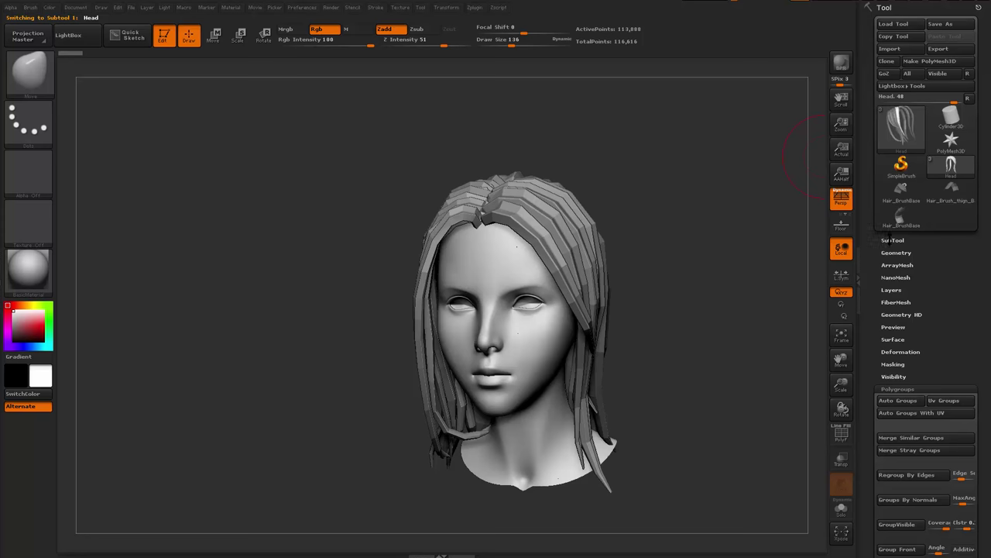
{"action": "left_click", "coordinate": [890, 241]}
Examine the hairstyle from the front and three-quarter views and reduce the draw size to 90
{"action": "left_click_drag", "start_coordinate": [716, 284], "coordinate": [514, 277]}
{"action": "left_click_drag", "start_coordinate": [670, 294], "coordinate": [694, 333], "text": "alt"}
{"action": "left_click_drag", "start_coordinate": [694, 333], "coordinate": [700, 271], "text": "alt"}
{"action": "mouse_move", "coordinate": [700, 271]}
{"action": "left_mouse_down", "text": "alt"}
{"action": "mouse_move", "coordinate": [705, 304]}
{"action": "mouse_move", "coordinate": [717, 289]}
{"action": "mouse_move", "coordinate": [690, 295]}
{"action": "left_mouse_up", "text": "alt"}
{"action": "left_click_drag", "start_coordinate": [306, 270], "coordinate": [394, 265]}
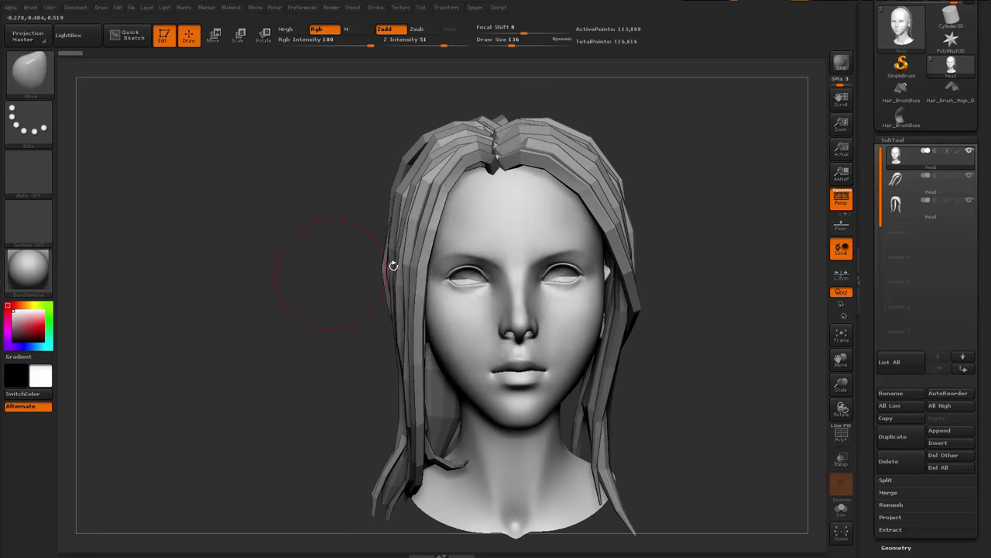
{"action": "key", "text": "space"}
{"action": "left_click_drag", "start_coordinate": [532, 214], "coordinate": [525, 214]}
{"action": "mouse_move", "coordinate": [701, 186]}
{"action": "left_mouse_down"}
{"action": "mouse_move", "coordinate": [636, 172]}
{"action": "mouse_move", "coordinate": [677, 180]}
{"action": "left_mouse_up"}
Merge the second subtool's hair strands down into the hair subtool below it
{"action": "left_click", "coordinate": [902, 207]}
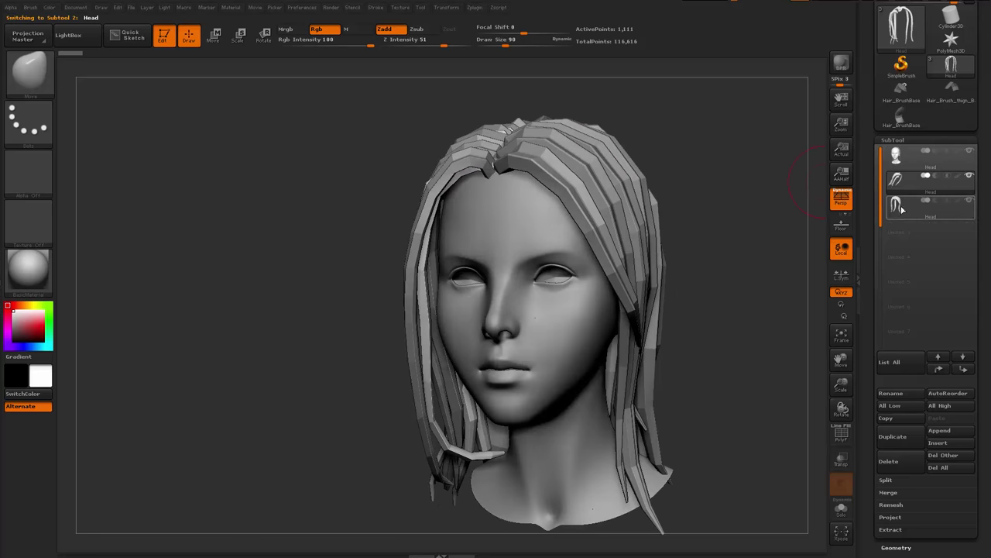
{"action": "left_click_drag", "start_coordinate": [886, 523], "coordinate": [885, 464]}
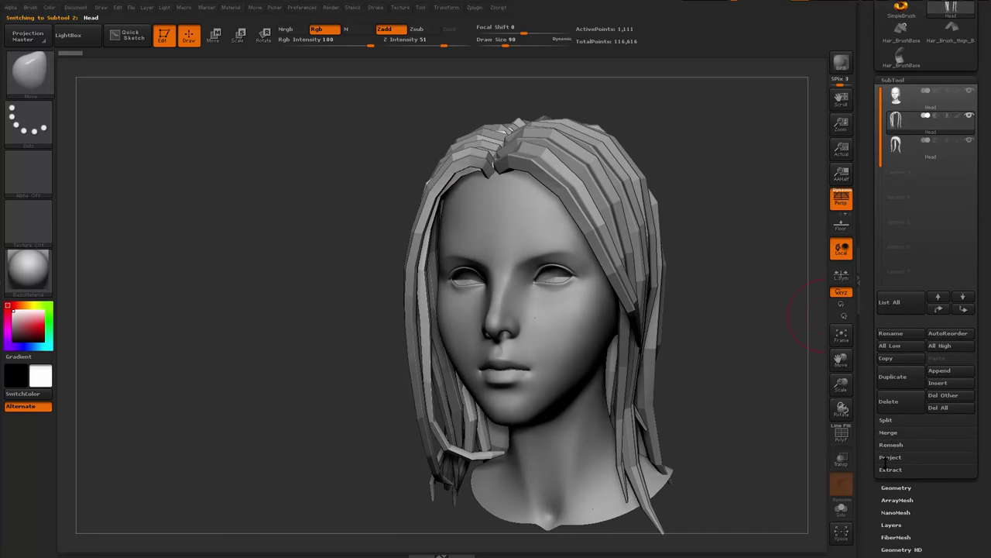
{"action": "left_click", "coordinate": [893, 434]}
{"action": "left_click", "coordinate": [900, 445]}
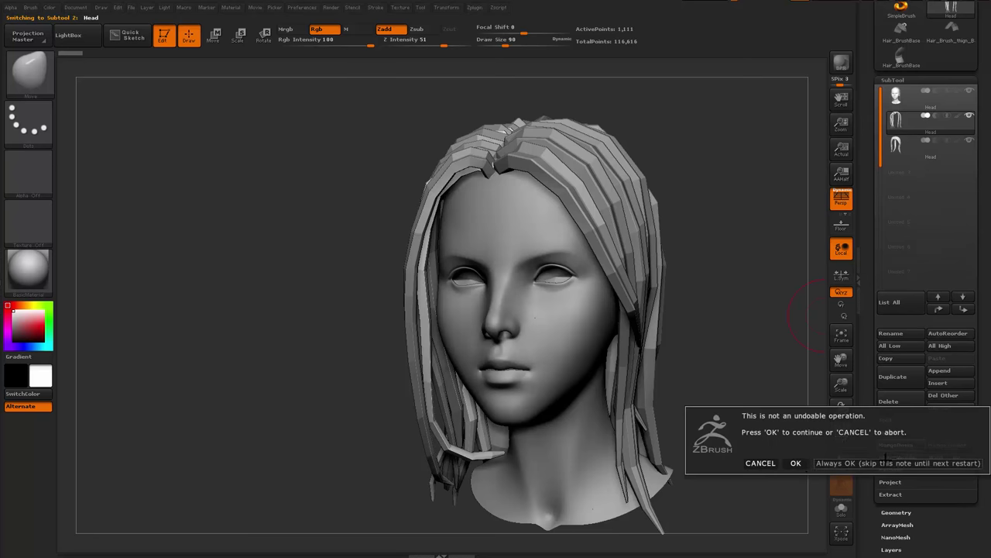
{"action": "left_click", "coordinate": [798, 462]}
Isolate the head subtool, hide the hair strands it contains and split them into a separate subtool
{"action": "left_click", "coordinate": [894, 103]}
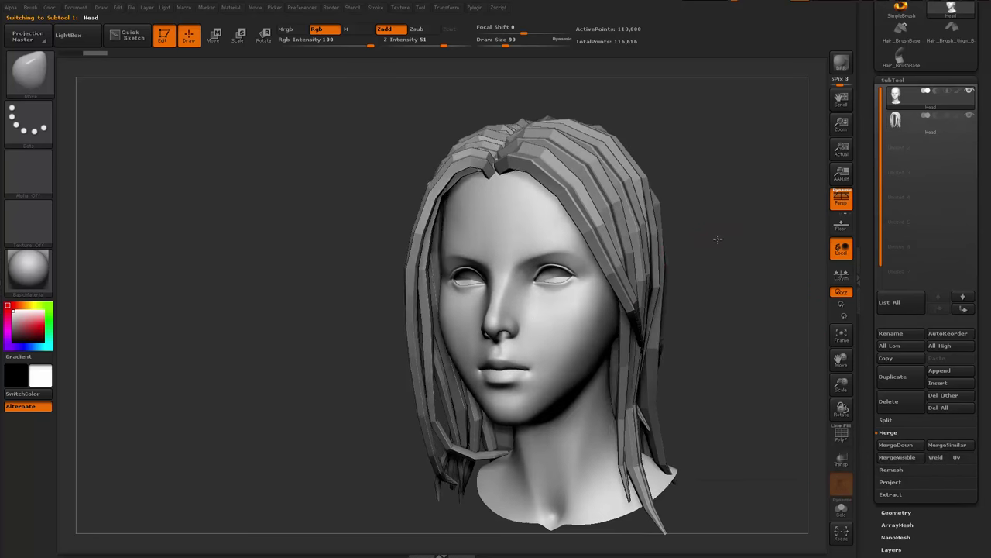
{"action": "left_click_drag", "start_coordinate": [718, 237], "coordinate": [675, 242]}
{"action": "left_click", "coordinate": [841, 509]}
{"action": "left_click", "coordinate": [607, 247], "text": "ctrl+shift"}
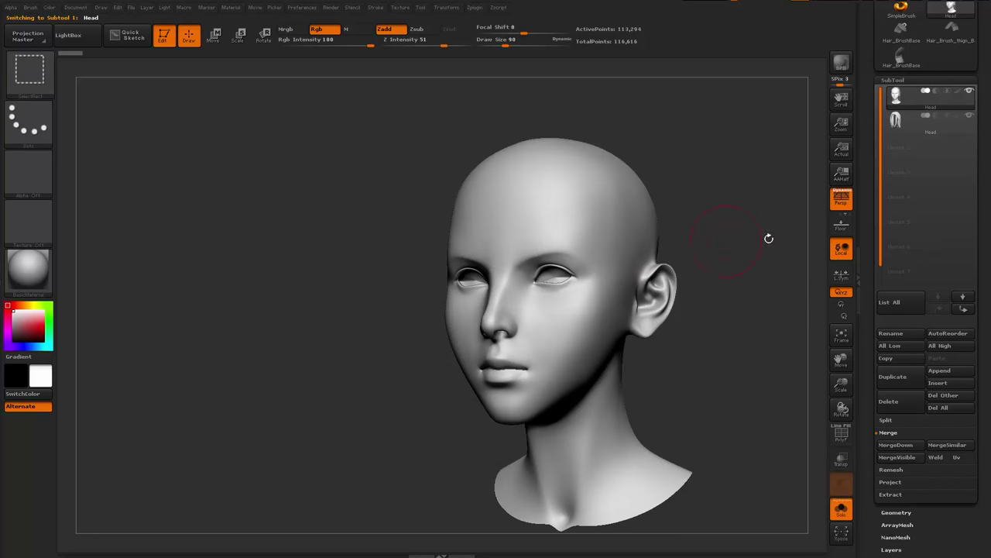
{"action": "mouse_move", "coordinate": [768, 237]}
{"action": "left_mouse_down"}
{"action": "mouse_move", "coordinate": [672, 242]}
{"action": "mouse_move", "coordinate": [769, 253]}
{"action": "left_mouse_up"}
{"action": "left_click", "coordinate": [887, 420]}
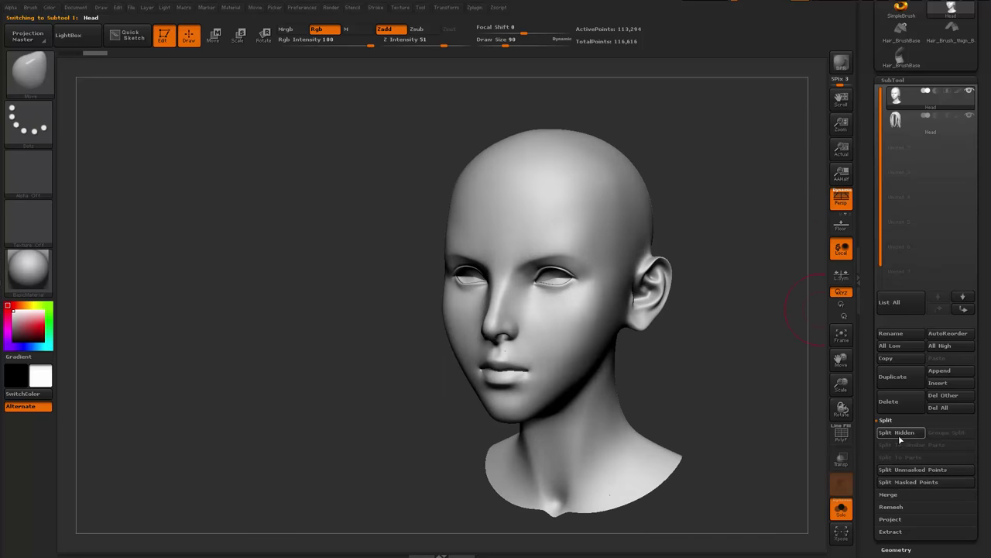
{"action": "left_click", "coordinate": [900, 432]}
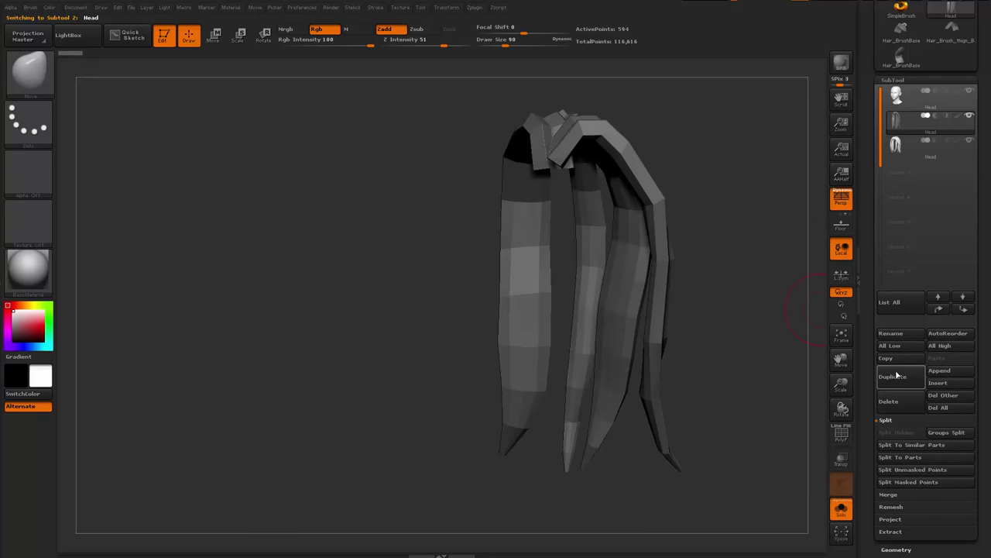
Merge the split-off strands down into the main hair subtool and show the head together with the hair
{"action": "left_click", "coordinate": [889, 495]}
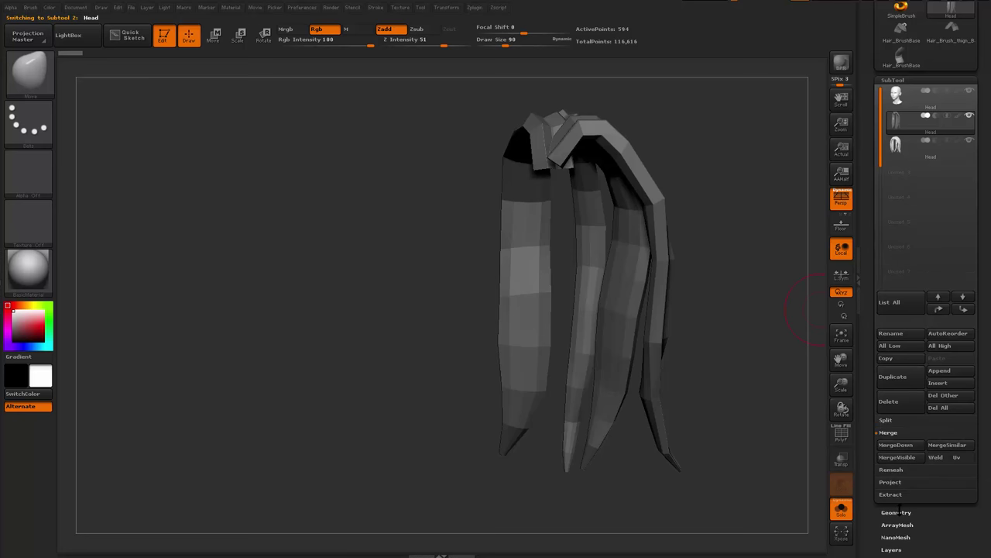
{"action": "left_click", "coordinate": [899, 444]}
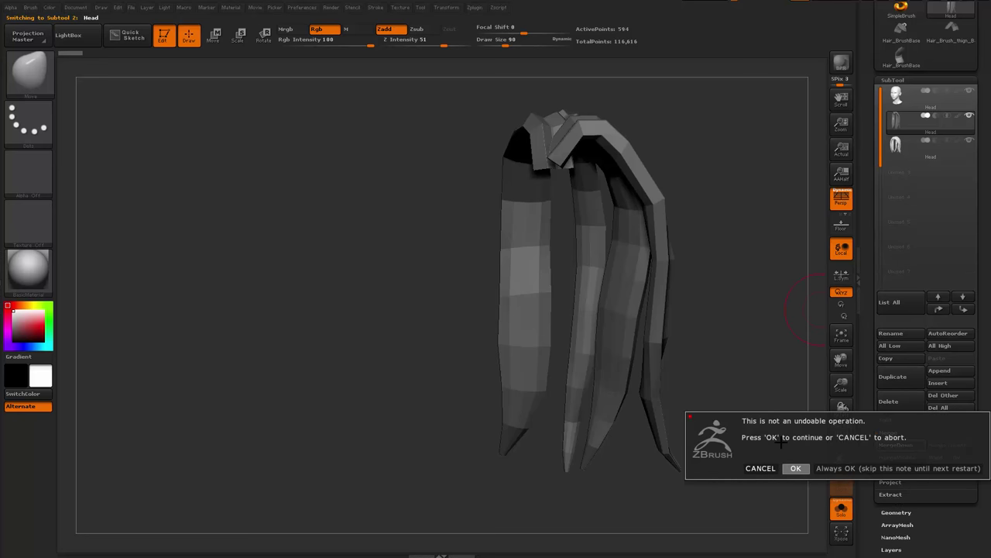
{"action": "left_click", "coordinate": [795, 468]}
{"action": "mouse_move", "coordinate": [743, 364]}
{"action": "left_mouse_down"}
{"action": "mouse_move", "coordinate": [716, 349]}
{"action": "mouse_move", "coordinate": [748, 344]}
{"action": "mouse_move", "coordinate": [717, 333]}
{"action": "mouse_move", "coordinate": [752, 333]}
{"action": "left_mouse_up"}
{"action": "key", "text": "shift+s"}
Clear the mask and shape the overall hair volume at the crown with the Move brush at draw size 408
{"action": "key", "text": "space"}
{"action": "left_click_drag", "start_coordinate": [651, 198], "coordinate": [684, 199]}
{"action": "left_click_drag", "start_coordinate": [763, 232], "coordinate": [693, 228]}
{"action": "left_click_drag", "start_coordinate": [720, 175], "coordinate": [739, 159]}
{"action": "left_click_drag", "start_coordinate": [769, 106], "coordinate": [814, 143], "text": "ctrl"}
{"action": "left_click_drag", "start_coordinate": [762, 124], "coordinate": [817, 128]}
{"action": "key", "text": "space"}
{"action": "left_click_drag", "start_coordinate": [681, 200], "coordinate": [685, 200]}
{"action": "left_click_drag", "start_coordinate": [805, 167], "coordinate": [708, 144]}
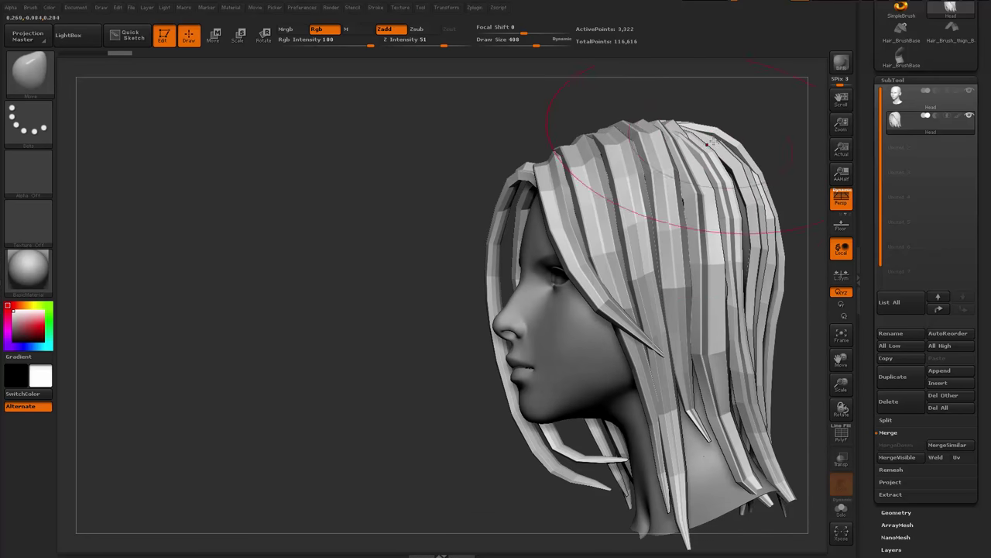
Adjust the hair silhouette over the back and top of the head with large Move strokes
{"action": "mouse_move", "coordinate": [635, 101]}
{"action": "left_mouse_down"}
{"action": "mouse_move", "coordinate": [709, 110]}
{"action": "mouse_move", "coordinate": [699, 122]}
{"action": "left_mouse_up"}
{"action": "left_click_drag", "start_coordinate": [553, 210], "coordinate": [612, 215]}
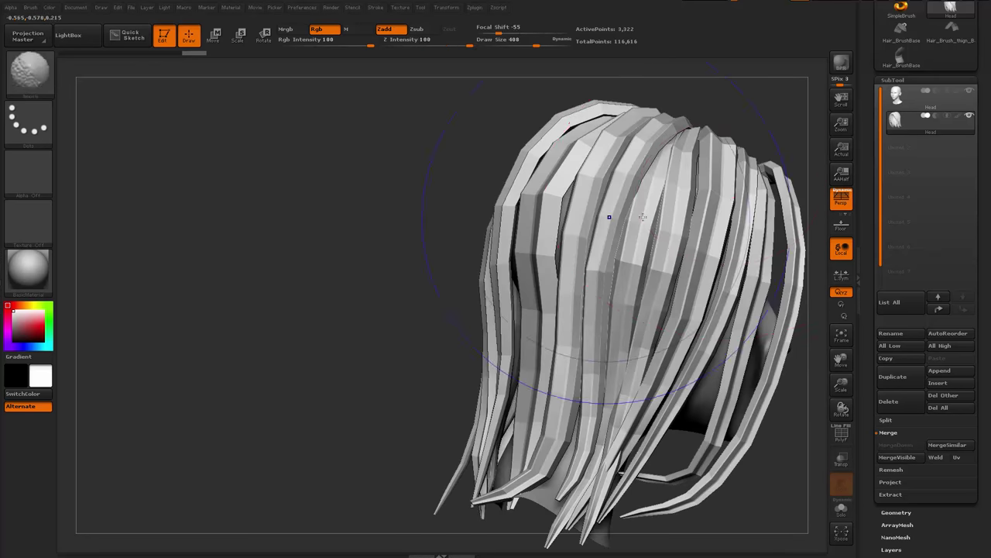
{"action": "left_click_drag", "start_coordinate": [730, 118], "coordinate": [674, 124]}
{"action": "left_click_drag", "start_coordinate": [592, 164], "coordinate": [579, 155]}
{"action": "mouse_move", "coordinate": [728, 128]}
{"action": "left_mouse_down"}
{"action": "mouse_move", "coordinate": [650, 123]}
{"action": "mouse_move", "coordinate": [652, 139]}
{"action": "left_mouse_up"}
{"action": "left_click_drag", "start_coordinate": [763, 116], "coordinate": [721, 110]}
{"action": "left_click_drag", "start_coordinate": [628, 147], "coordinate": [622, 139]}
{"action": "left_click_drag", "start_coordinate": [755, 189], "coordinate": [748, 136], "text": "alt"}
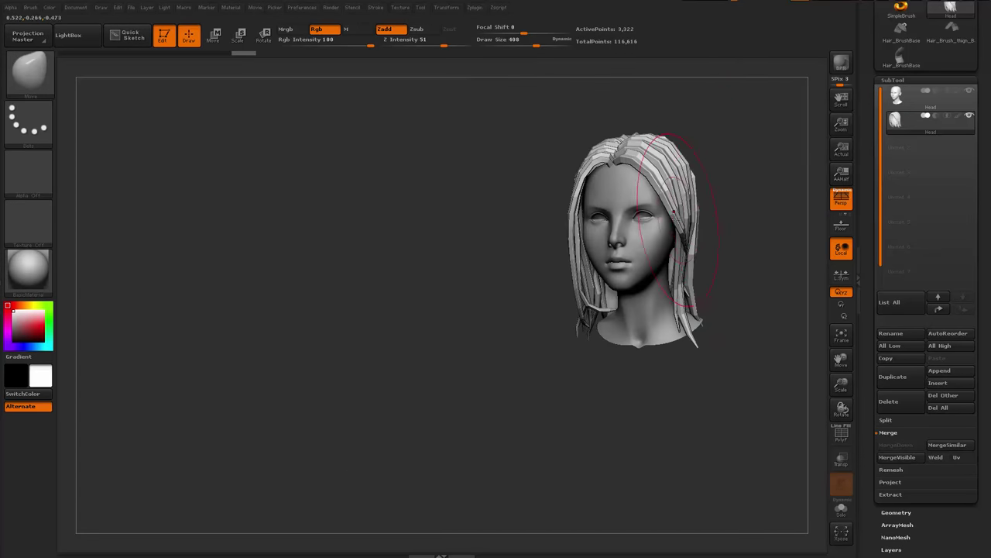
Reshape the side and back lengths of the hair with the Move brush at draw size 408
{"action": "left_click_drag", "start_coordinate": [720, 225], "coordinate": [682, 252], "text": "alt"}
{"action": "mouse_move", "coordinate": [629, 249]}
{"action": "left_mouse_down"}
{"action": "mouse_move", "coordinate": [617, 250]}
{"action": "mouse_move", "coordinate": [652, 261]}
{"action": "left_mouse_up"}
{"action": "mouse_move", "coordinate": [668, 260]}
{"action": "left_mouse_down"}
{"action": "mouse_move", "coordinate": [712, 260]}
{"action": "mouse_move", "coordinate": [650, 262]}
{"action": "left_mouse_up"}
{"action": "left_click_drag", "start_coordinate": [720, 260], "coordinate": [679, 255]}
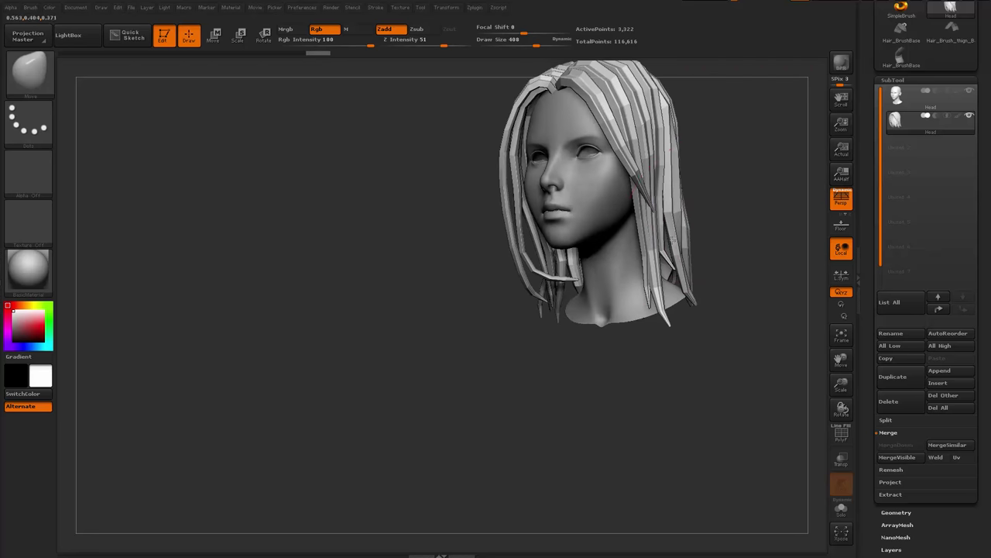
{"action": "left_click_drag", "start_coordinate": [744, 244], "coordinate": [697, 241]}
{"action": "left_click_drag", "start_coordinate": [688, 242], "coordinate": [670, 238]}
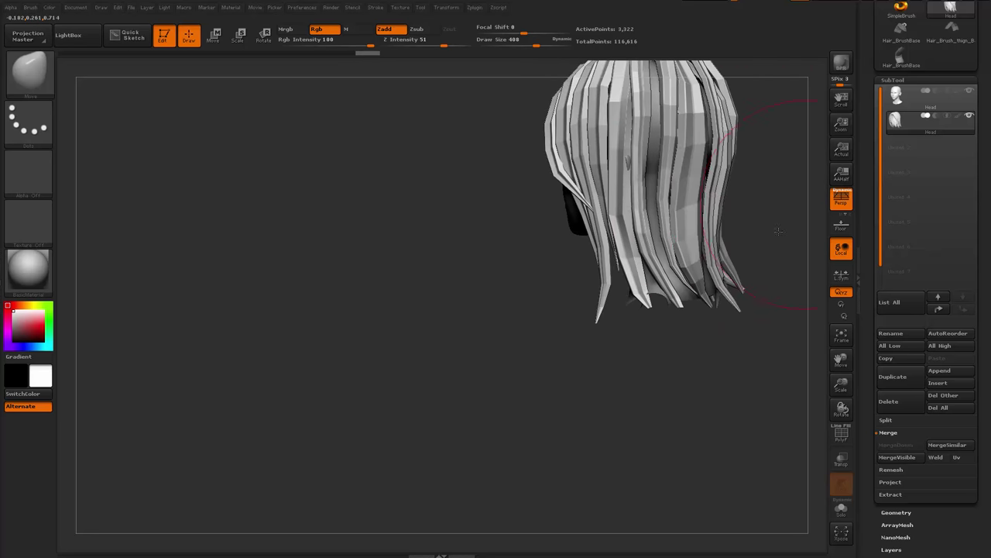
{"action": "left_click_drag", "start_coordinate": [779, 230], "coordinate": [722, 257]}
{"action": "mouse_move", "coordinate": [701, 298]}
{"action": "left_mouse_down"}
{"action": "mouse_move", "coordinate": [714, 286]}
{"action": "mouse_move", "coordinate": [706, 258]}
{"action": "left_mouse_up"}
{"action": "left_click_drag", "start_coordinate": [713, 412], "coordinate": [760, 387], "text": "shift"}
{"action": "left_click_drag", "start_coordinate": [781, 327], "coordinate": [761, 316]}
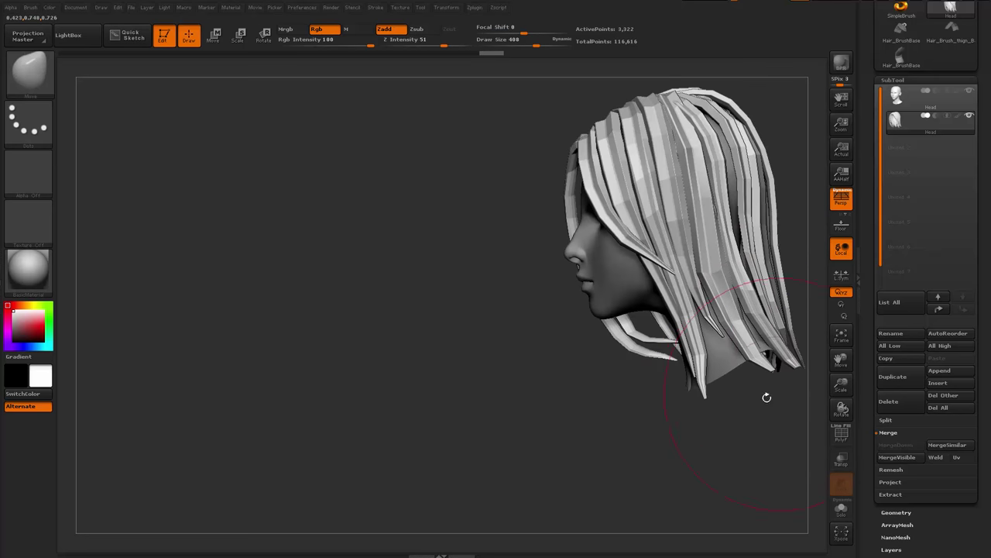
Refine the hair's profile and lower ends around the neck with a resized Move brush
{"action": "mouse_move", "coordinate": [766, 396]}
{"action": "left_mouse_down"}
{"action": "mouse_move", "coordinate": [690, 409]}
{"action": "mouse_move", "coordinate": [665, 361]}
{"action": "left_mouse_up"}
{"action": "left_click_drag", "start_coordinate": [739, 338], "coordinate": [727, 341]}
{"action": "mouse_move", "coordinate": [659, 414]}
{"action": "left_mouse_down"}
{"action": "mouse_move", "coordinate": [553, 431]}
{"action": "mouse_move", "coordinate": [391, 531]}
{"action": "left_mouse_up"}
{"action": "left_click_drag", "start_coordinate": [472, 468], "coordinate": [458, 400]}
{"action": "key", "text": "space"}
{"action": "mouse_move", "coordinate": [537, 330]}
{"action": "left_mouse_down"}
{"action": "mouse_move", "coordinate": [504, 313]}
{"action": "mouse_move", "coordinate": [496, 346]}
{"action": "left_mouse_up"}
{"action": "left_click_drag", "start_coordinate": [441, 387], "coordinate": [640, 377]}
{"action": "left_click_drag", "start_coordinate": [587, 403], "coordinate": [572, 399]}
{"action": "mouse_move", "coordinate": [655, 374]}
{"action": "left_mouse_down", "text": "alt"}
{"action": "mouse_move", "coordinate": [642, 334]}
{"action": "mouse_move", "coordinate": [682, 332]}
{"action": "left_mouse_up", "text": "alt"}
{"action": "mouse_move", "coordinate": [681, 331]}
{"action": "left_mouse_down", "text": "alt"}
{"action": "mouse_move", "coordinate": [685, 348]}
{"action": "mouse_move", "coordinate": [645, 323]}
{"action": "mouse_move", "coordinate": [670, 323]}
{"action": "left_mouse_up", "text": "alt"}
Reshape the hair around the forehead and sides of the face with the Move brush at draw size 386
{"action": "key", "text": "space"}
{"action": "left_click_drag", "start_coordinate": [496, 190], "coordinate": [517, 178]}
{"action": "mouse_move", "coordinate": [576, 211]}
{"action": "left_mouse_down"}
{"action": "mouse_move", "coordinate": [684, 232]}
{"action": "mouse_move", "coordinate": [656, 260]}
{"action": "left_mouse_up"}
{"action": "left_click_drag", "start_coordinate": [533, 211], "coordinate": [524, 213]}
{"action": "left_click_drag", "start_coordinate": [331, 252], "coordinate": [349, 248]}
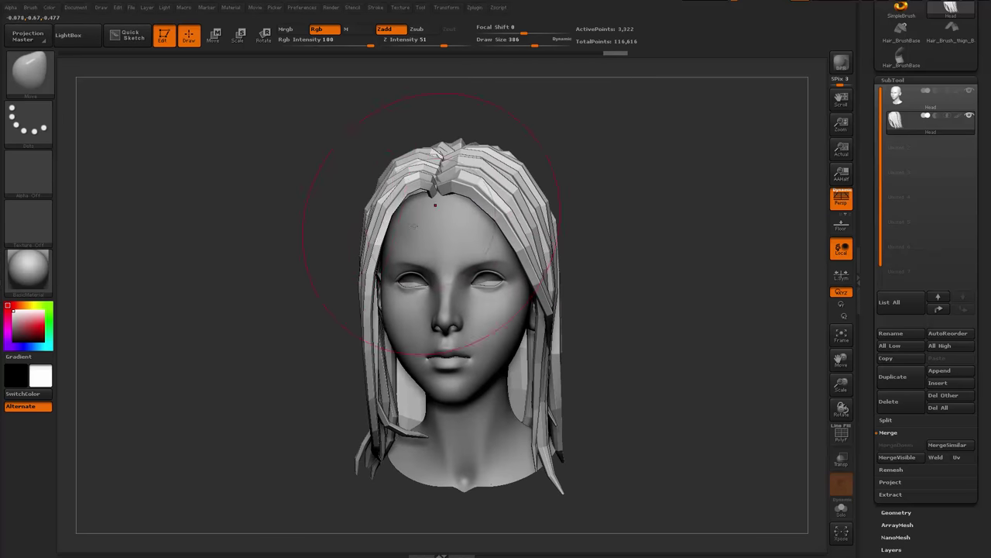
{"action": "left_click_drag", "start_coordinate": [341, 201], "coordinate": [352, 206]}
{"action": "left_click_drag", "start_coordinate": [372, 220], "coordinate": [381, 219]}
{"action": "left_click_drag", "start_coordinate": [330, 232], "coordinate": [310, 218]}
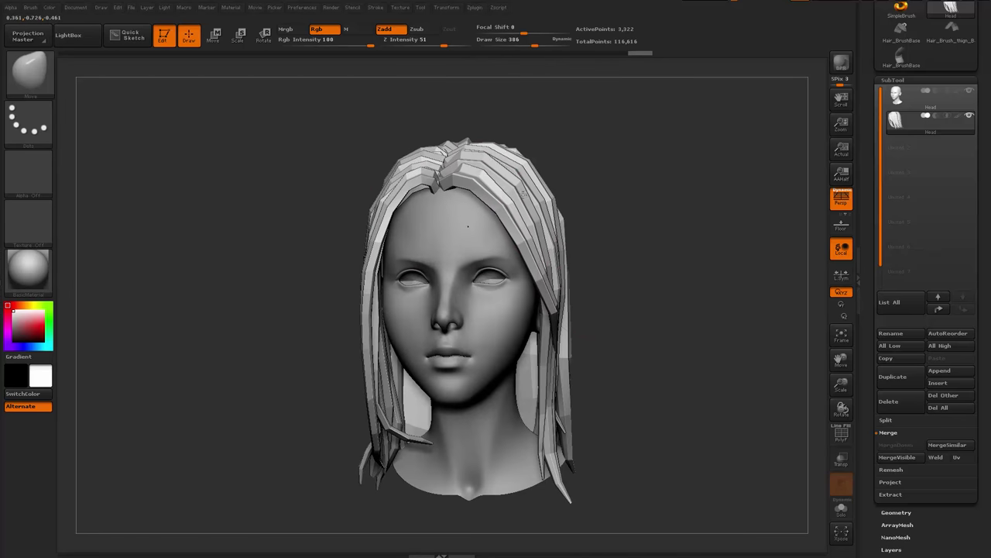
{"action": "mouse_move", "coordinate": [587, 325]}
{"action": "left_mouse_down"}
{"action": "mouse_move", "coordinate": [413, 390]}
{"action": "mouse_move", "coordinate": [409, 371]}
{"action": "left_mouse_up"}
Adjust the front strands near the jaw with the Move brush at draw size 187
{"action": "key", "text": "space"}
{"action": "left_click", "coordinate": [533, 285]}
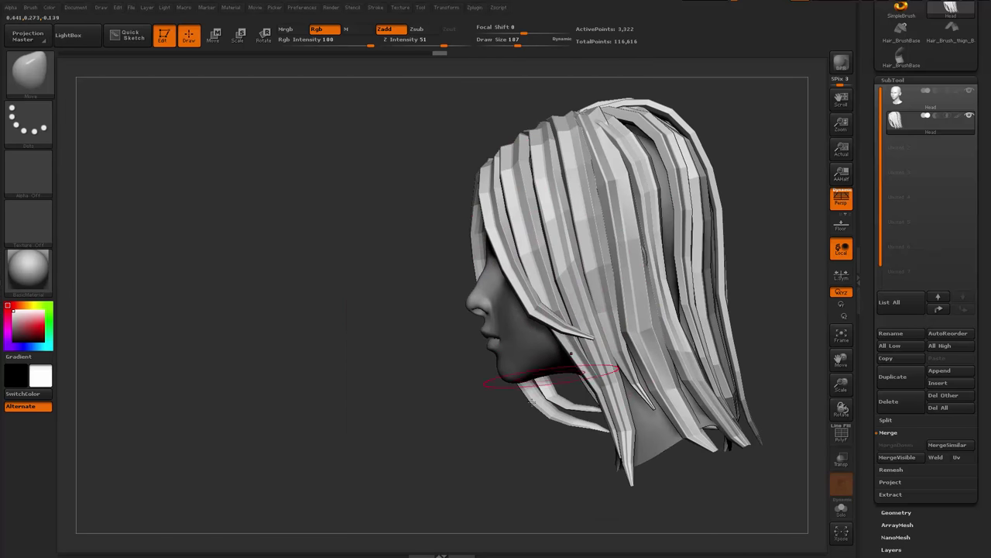
{"action": "left_click_drag", "start_coordinate": [418, 434], "coordinate": [590, 473]}
{"action": "left_click_drag", "start_coordinate": [380, 402], "coordinate": [399, 399]}
Preview the hair smoothed with dynamic subdivision from front and back, show the polyframe and return to the low-poly display
{"action": "mouse_move", "coordinate": [674, 372]}
{"action": "left_mouse_down"}
{"action": "mouse_move", "coordinate": [681, 341]}
{"action": "mouse_move", "coordinate": [647, 329]}
{"action": "mouse_move", "coordinate": [697, 332]}
{"action": "mouse_move", "coordinate": [658, 284]}
{"action": "left_mouse_up"}
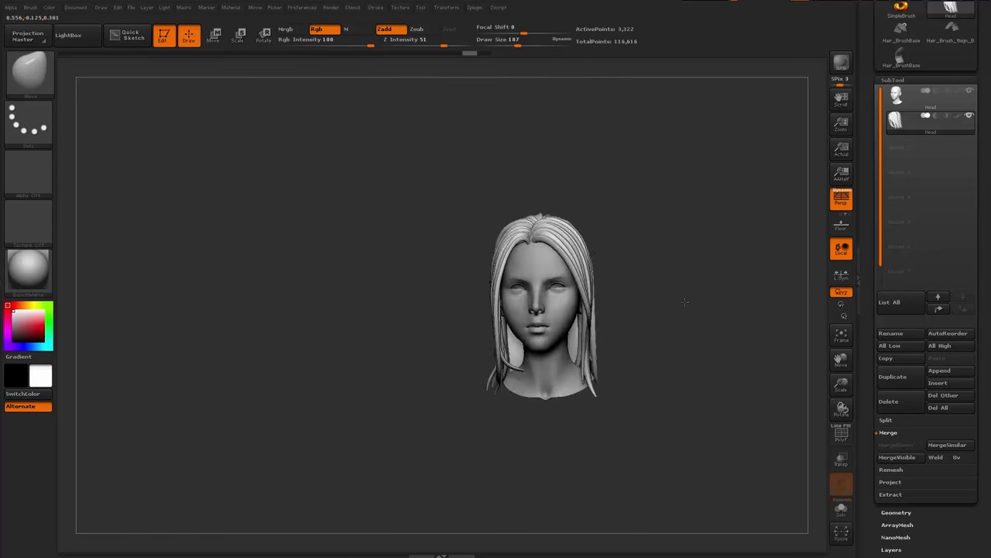
{"action": "left_click_drag", "start_coordinate": [685, 302], "coordinate": [530, 375]}
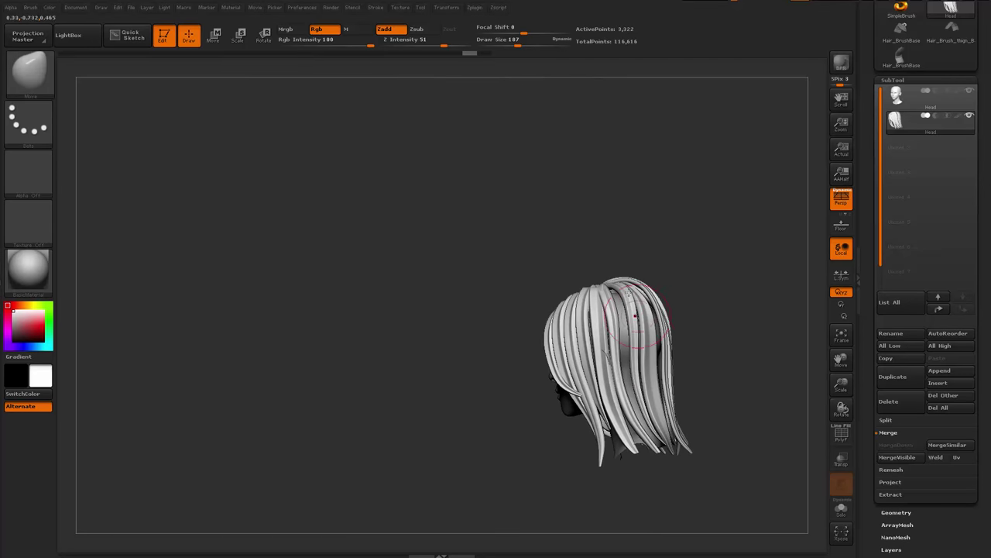
{"action": "mouse_move", "coordinate": [691, 281]}
{"action": "left_mouse_down", "text": "alt"}
{"action": "mouse_move", "coordinate": [635, 237]}
{"action": "mouse_move", "coordinate": [593, 248]}
{"action": "left_mouse_up", "text": "alt"}
{"action": "key", "text": "shift+f"}
{"action": "mouse_move", "coordinate": [735, 245]}
{"action": "left_mouse_down"}
{"action": "mouse_move", "coordinate": [769, 267]}
{"action": "mouse_move", "coordinate": [734, 251]}
{"action": "mouse_move", "coordinate": [663, 277]}
{"action": "left_mouse_up"}
{"action": "key", "text": "shift+d"}
Duplicate a hair strand near the back of the crown, and rotate and move the copy into the gap between its neighbours
{"action": "key", "text": "w"}
{"action": "left_click", "coordinate": [641, 280], "text": "ctrl"}
{"action": "left_click", "coordinate": [607, 194], "text": "ctrl"}
{"action": "left_click_drag", "start_coordinate": [734, 251], "coordinate": [553, 277]}
{"action": "left_click_drag", "start_coordinate": [777, 184], "coordinate": [768, 302]}
{"action": "key", "text": "r"}
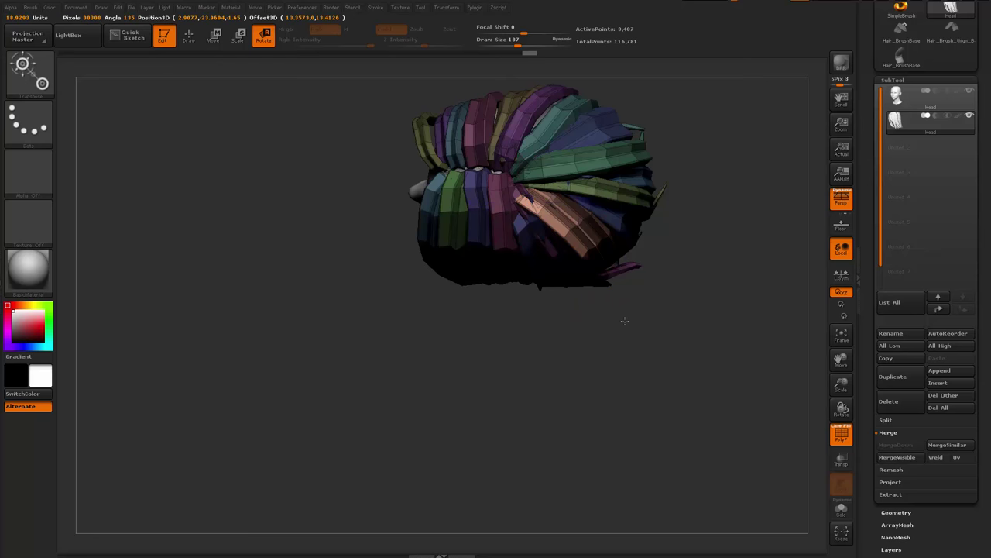
{"action": "key", "text": "w"}
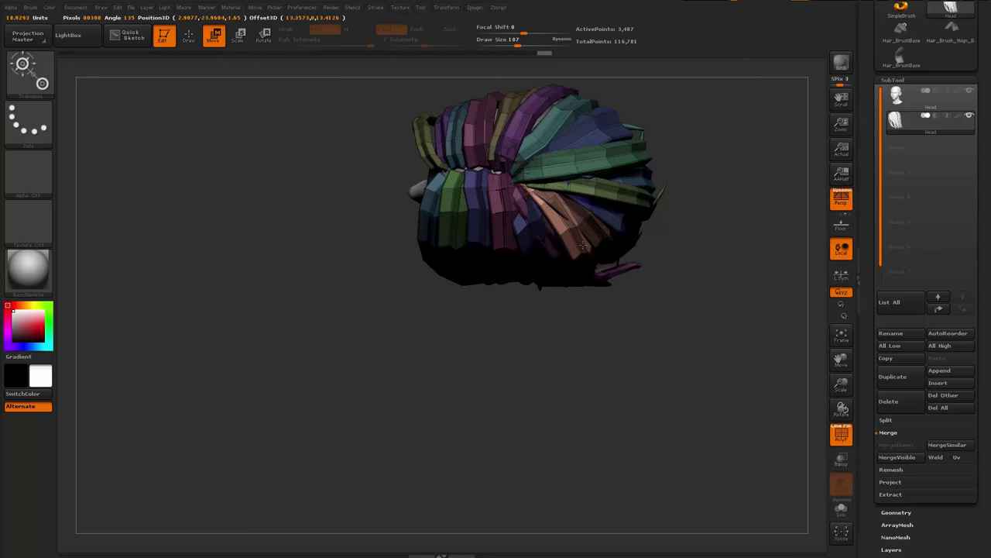
{"action": "mouse_move", "coordinate": [599, 337]}
{"action": "left_mouse_down"}
{"action": "mouse_move", "coordinate": [644, 279]}
{"action": "mouse_move", "coordinate": [710, 317]}
{"action": "mouse_move", "coordinate": [566, 206]}
{"action": "left_mouse_up"}
Reshape the duplicated strand along the side of the head with the Move brush at draw sizes 453 and 393, and clear the mask
{"action": "key", "text": "q"}
{"action": "key", "text": "space"}
{"action": "left_click_drag", "start_coordinate": [498, 276], "coordinate": [525, 275]}
{"action": "right_click_drag", "start_coordinate": [525, 276], "coordinate": [506, 303]}
{"action": "key", "text": "space"}
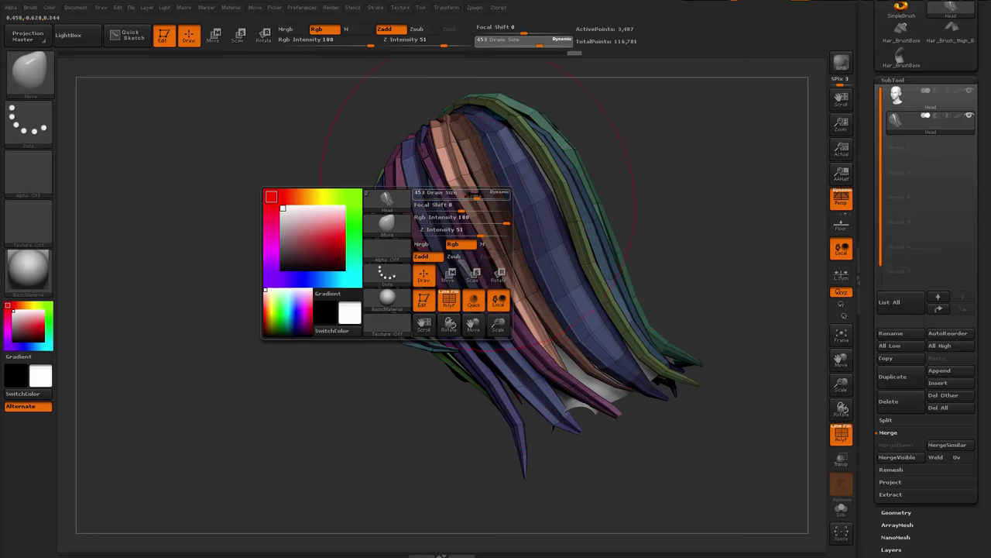
{"action": "left_click_drag", "start_coordinate": [476, 197], "coordinate": [452, 197]}
{"action": "key", "text": "space"}
{"action": "left_click_drag", "start_coordinate": [560, 353], "coordinate": [578, 354]}
{"action": "left_click_drag", "start_coordinate": [566, 357], "coordinate": [581, 373]}
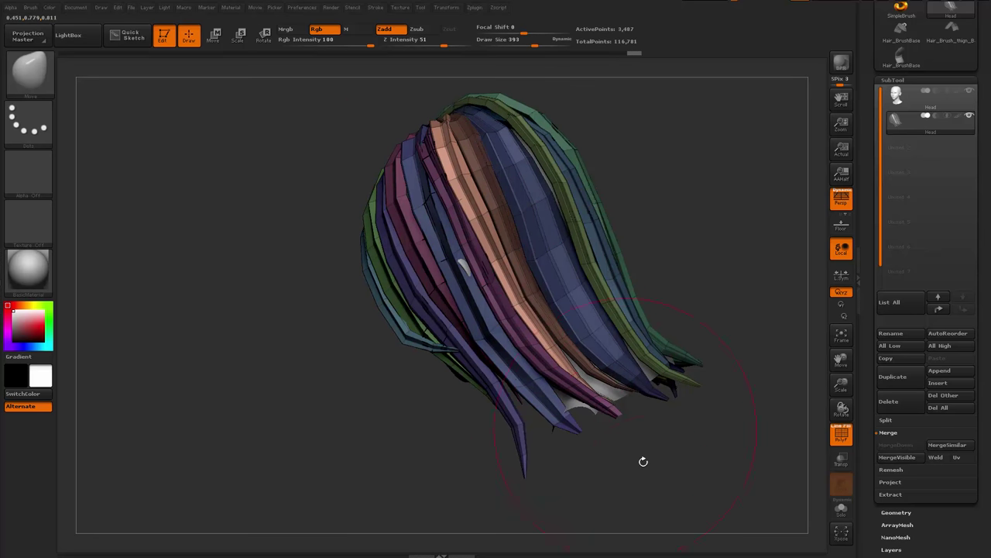
{"action": "right_click_drag", "start_coordinate": [644, 462], "coordinate": [690, 452]}
{"action": "left_click_drag", "start_coordinate": [690, 452], "coordinate": [706, 418], "text": "ctrl"}
Hide the polyframe, preview the hair with dynamic subdivision and inspect its low-poly form from the front and side
{"action": "right_click_drag", "start_coordinate": [717, 359], "coordinate": [732, 352]}
{"action": "right_click_drag", "start_coordinate": [732, 352], "coordinate": [720, 291], "text": "ctrl"}
{"action": "key", "text": "shift+f"}
{"action": "mouse_move", "coordinate": [720, 290]}
{"action": "right_mouse_down"}
{"action": "mouse_move", "coordinate": [699, 266]}
{"action": "mouse_move", "coordinate": [721, 330]}
{"action": "mouse_move", "coordinate": [726, 307]}
{"action": "right_mouse_up"}
{"action": "mouse_move", "coordinate": [727, 306]}
{"action": "right_mouse_down"}
{"action": "mouse_move", "coordinate": [757, 292]}
{"action": "mouse_move", "coordinate": [735, 287]}
{"action": "right_mouse_up"}
{"action": "key", "text": "d"}
{"action": "key", "text": "shift+f"}
{"action": "key", "text": "shift+f"}
{"action": "key", "text": "shift+d"}
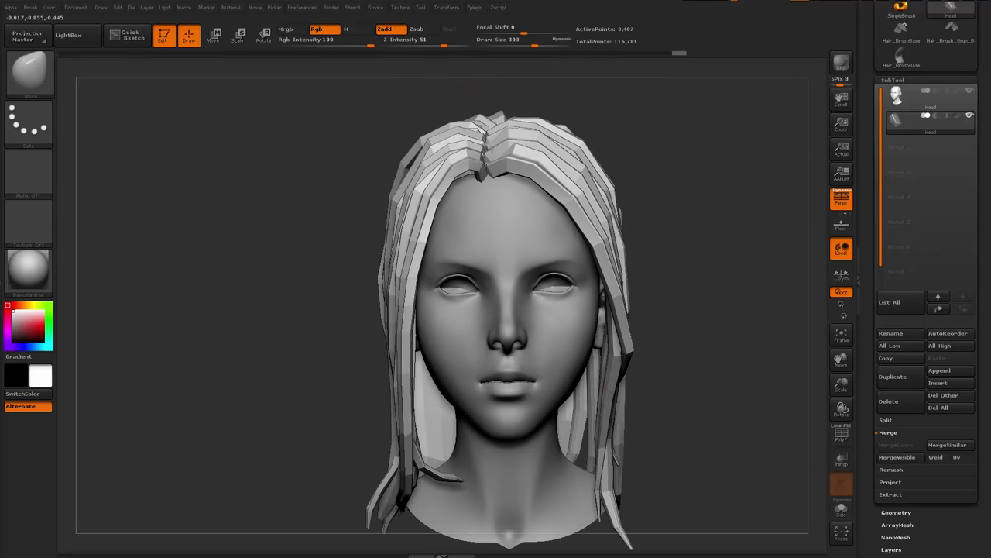
{"action": "right_click_drag", "start_coordinate": [622, 146], "coordinate": [548, 161]}
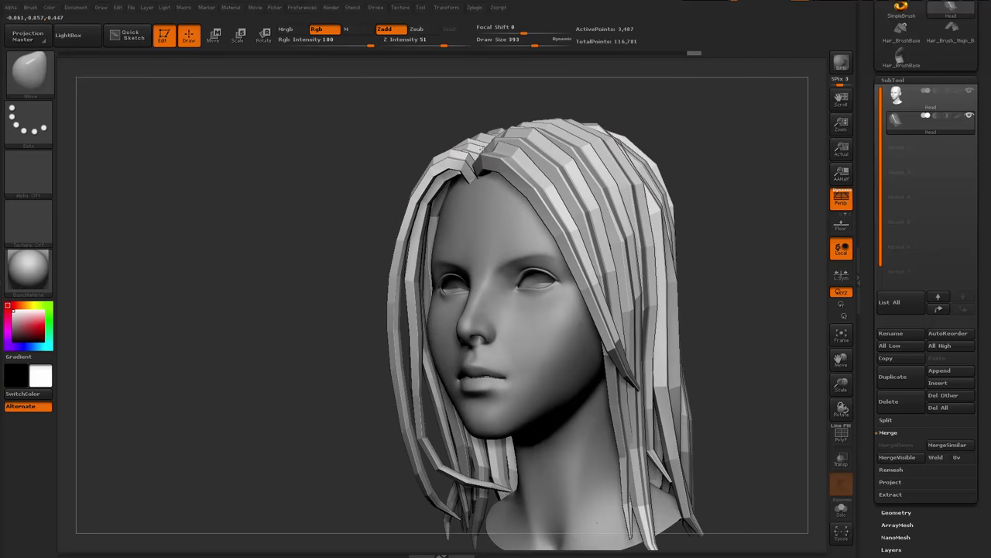
{"action": "right_click_drag", "start_coordinate": [481, 149], "coordinate": [783, 160]}
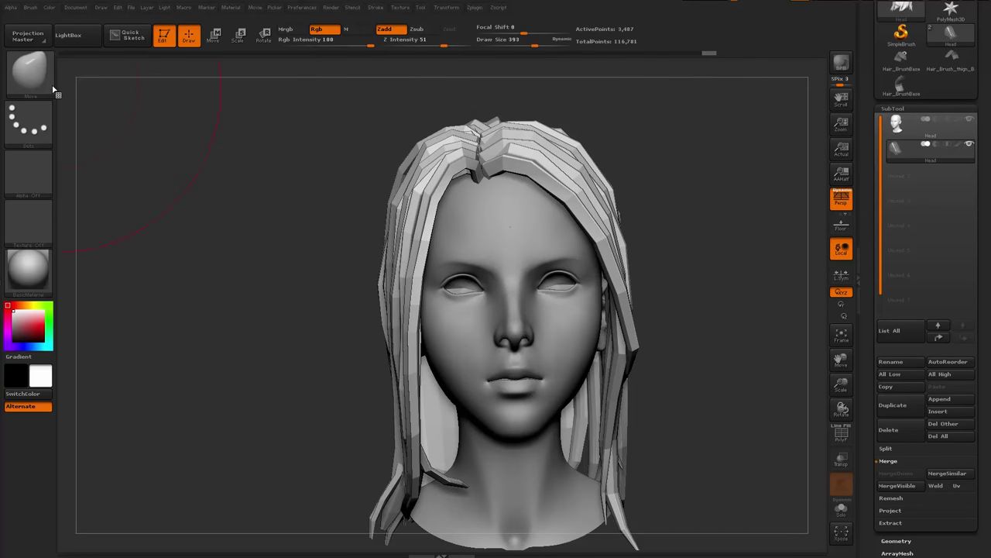
{"action": "key", "text": "b"}
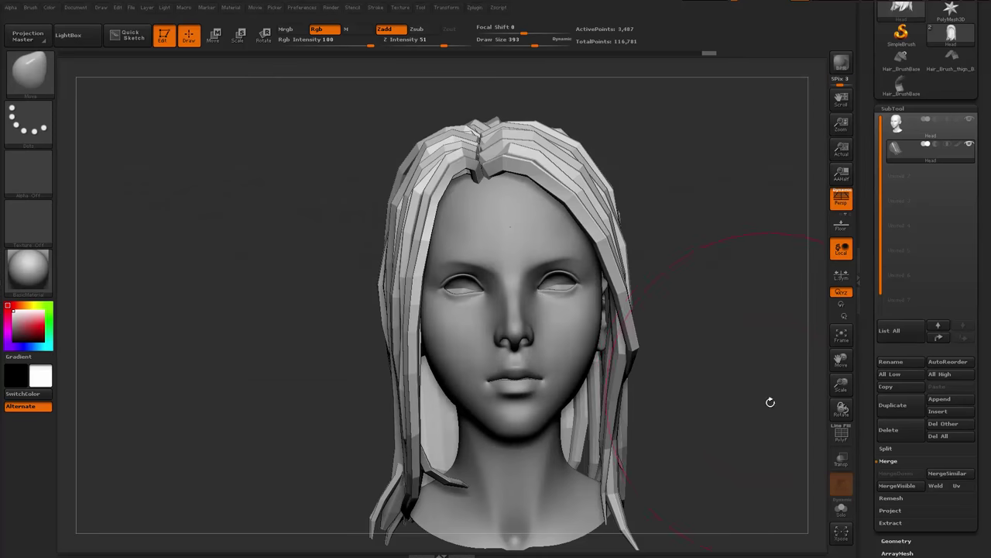
{"action": "mouse_move", "coordinate": [770, 401]}
{"action": "left_mouse_down"}
{"action": "mouse_move", "coordinate": [760, 357]}
{"action": "mouse_move", "coordinate": [738, 337]}
{"action": "mouse_move", "coordinate": [825, 246]}
{"action": "left_mouse_up"}
Switch to the Hair_Brush_thign_Base tool, show its polygroups and isolate the single wide strand facing front
{"action": "left_click_drag", "start_coordinate": [915, 102], "coordinate": [915, 130]}
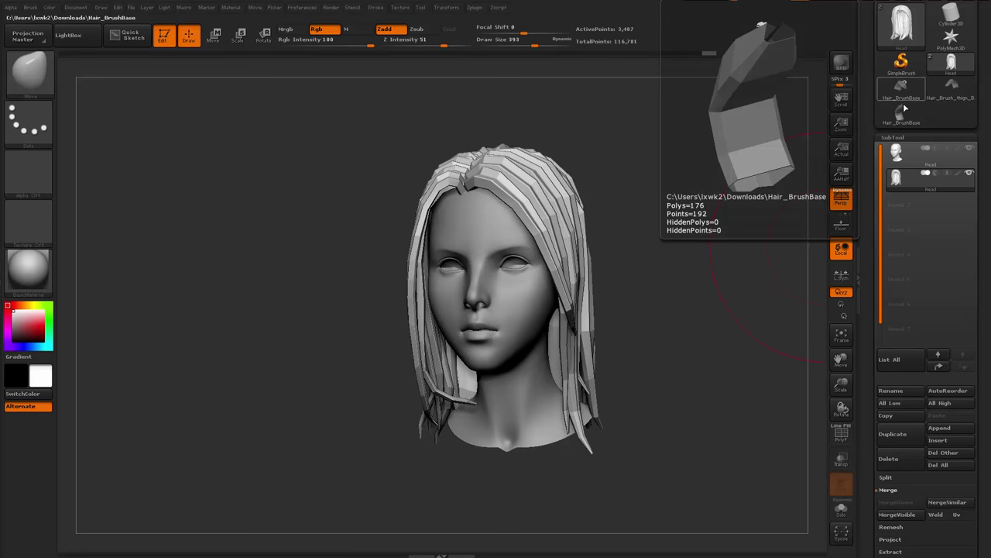
{"action": "left_click", "coordinate": [906, 125]}
{"action": "left_click_drag", "start_coordinate": [676, 217], "coordinate": [642, 321]}
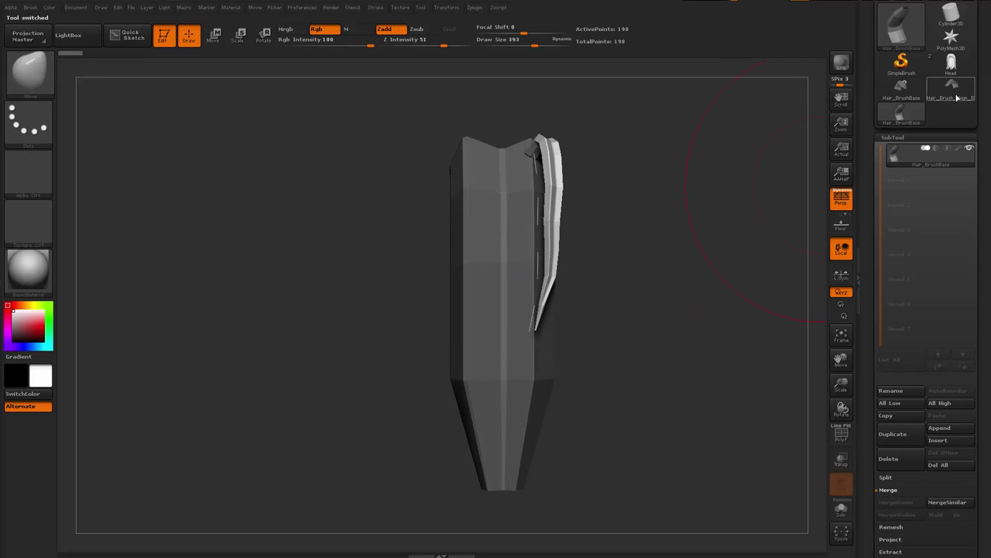
{"action": "left_click", "coordinate": [956, 98]}
{"action": "left_click_drag", "start_coordinate": [677, 226], "coordinate": [616, 270]}
{"action": "key", "text": "shift+f"}
{"action": "left_click", "coordinate": [501, 314], "text": "ctrl+shift"}
{"action": "left_click", "coordinate": [617, 284], "text": "ctrl+shift"}
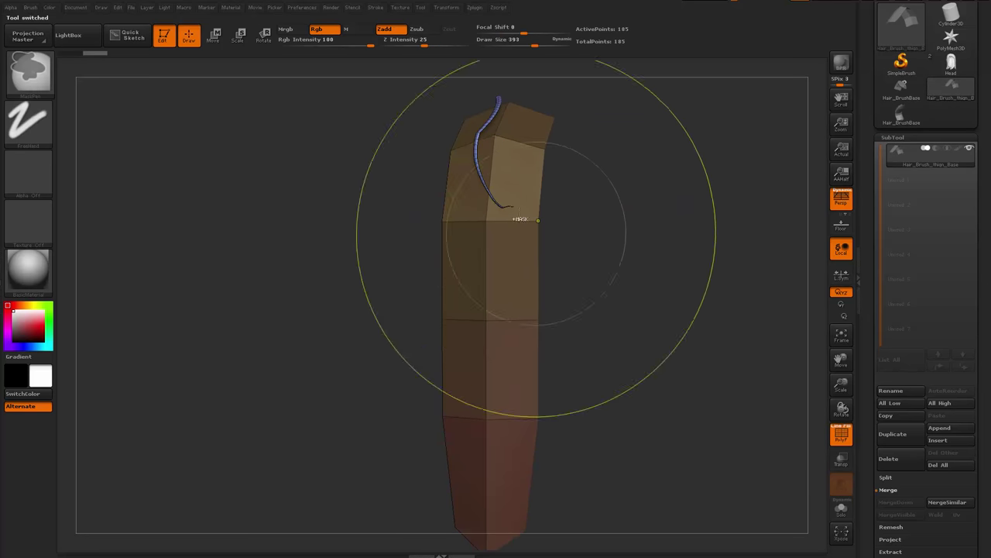
{"action": "left_click", "coordinate": [492, 119], "text": "ctrl+shift"}
{"action": "left_click", "coordinate": [492, 120], "text": "ctrl+shift"}
{"action": "left_click_drag", "start_coordinate": [662, 232], "coordinate": [766, 252], "text": "shift"}
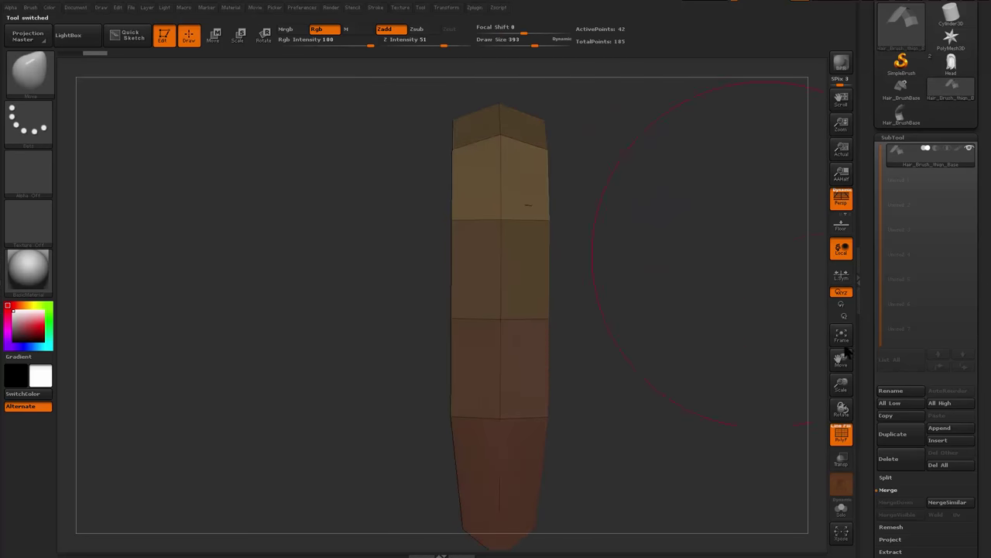
Delete the hidden geometry so the tool contains only the isolated strand
{"action": "left_click_drag", "start_coordinate": [871, 522], "coordinate": [884, 440]}
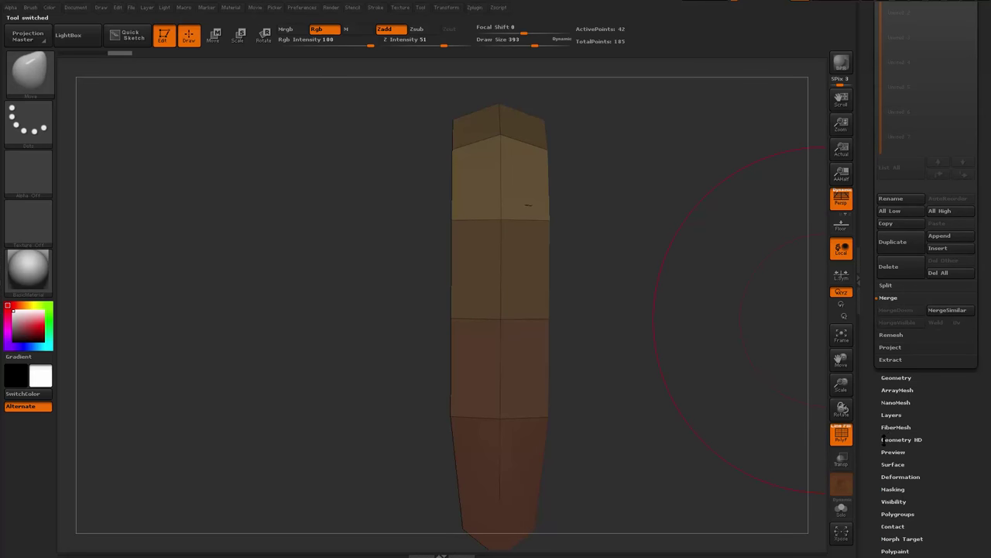
{"action": "left_click", "coordinate": [897, 379]}
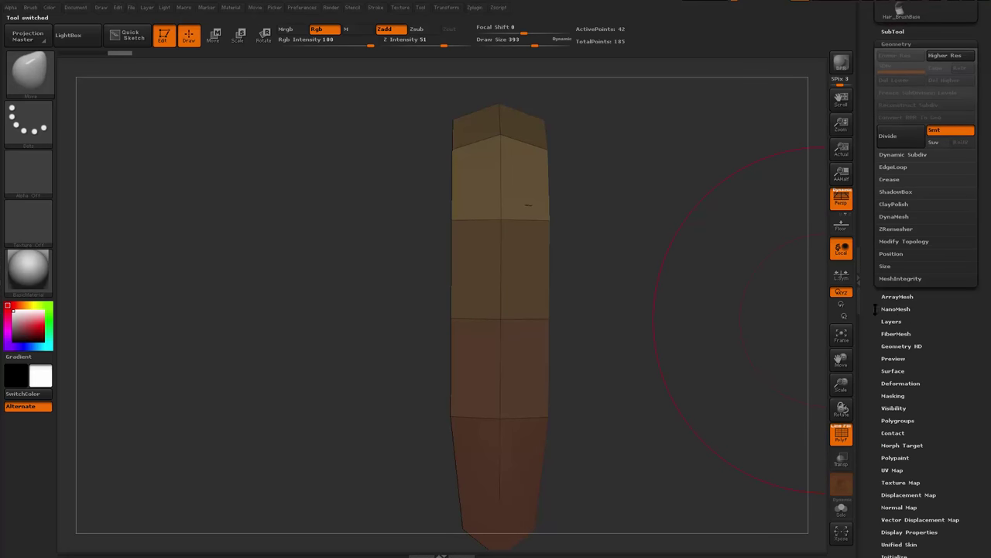
{"action": "left_click", "coordinate": [898, 245]}
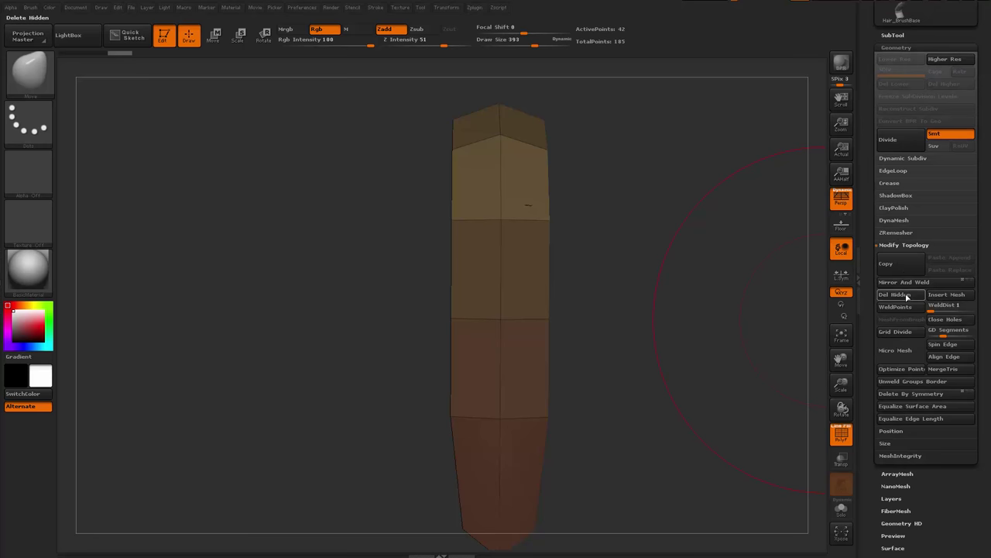
{"action": "scroll", "coordinate": [883, 155], "scroll_direction": "up", "scroll_amount": 3}
{"action": "left_click", "coordinate": [889, 133]}
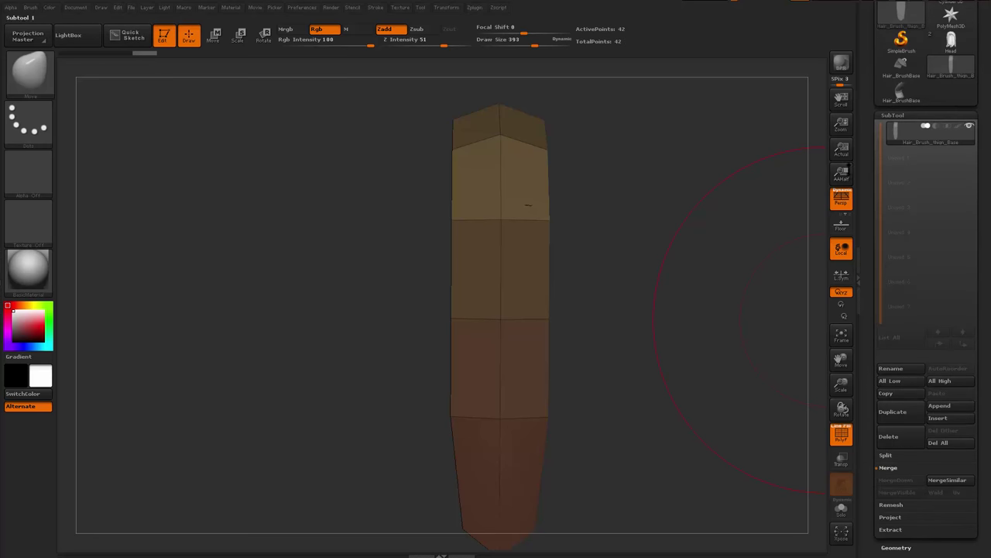
Create a new InsertMesh brush from the front-facing strand mesh
{"action": "left_click_drag", "start_coordinate": [675, 260], "coordinate": [617, 268]}
{"action": "mouse_move", "coordinate": [617, 268]}
{"action": "left_mouse_down", "text": "alt"}
{"action": "mouse_move", "coordinate": [549, 250]}
{"action": "mouse_move", "coordinate": [671, 305]}
{"action": "left_mouse_up", "text": "alt"}
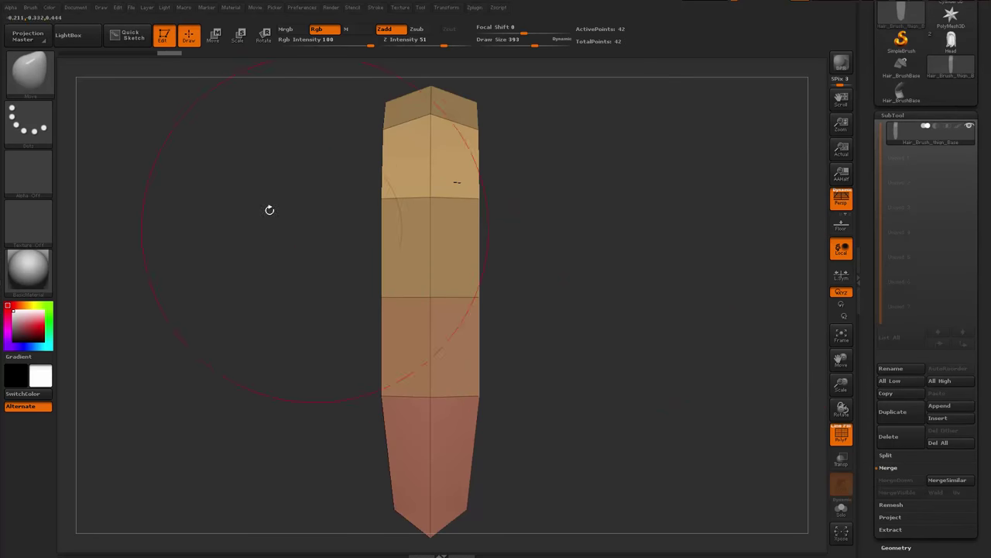
{"action": "left_click", "coordinate": [30, 8]}
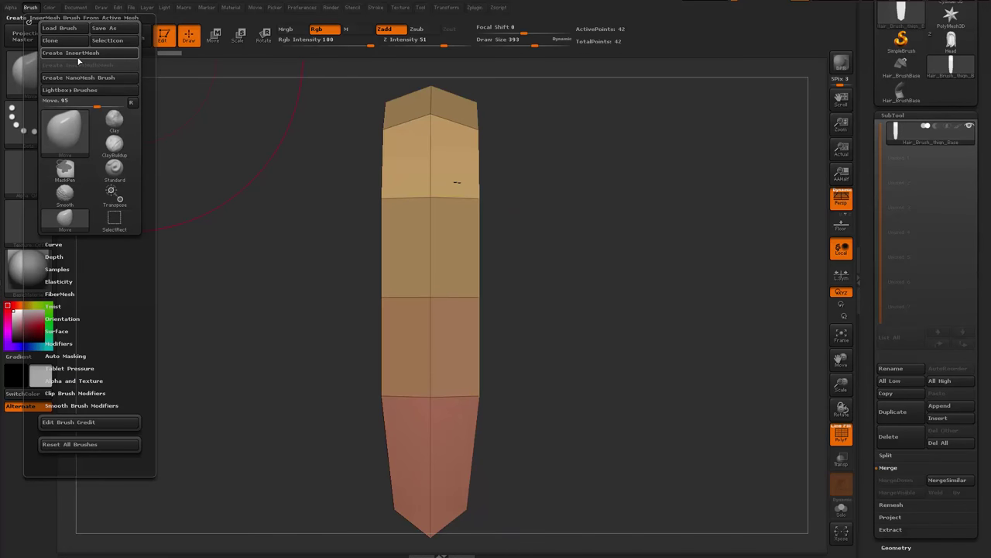
{"action": "left_click", "coordinate": [77, 53]}
{"action": "left_click", "coordinate": [433, 177]}
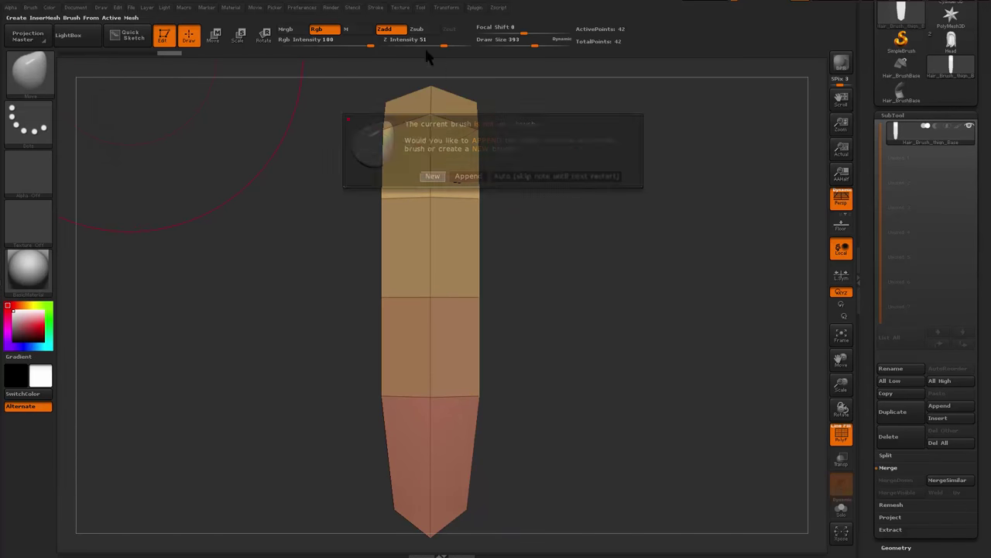
Dock the stroke settings beside the canvas and turn on Curve Mode for the new brush
{"action": "left_click", "coordinate": [376, 9]}
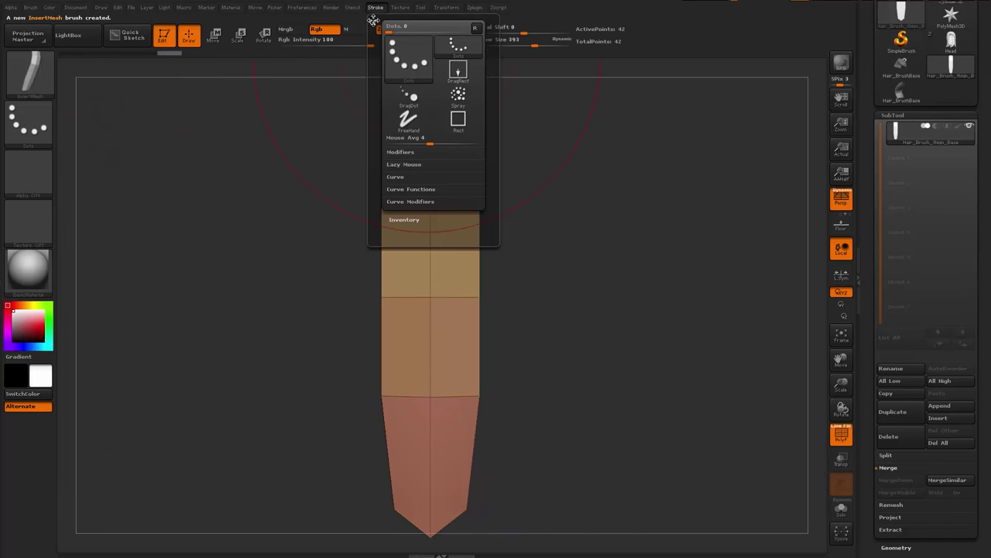
{"action": "left_click", "coordinate": [373, 18]}
{"action": "left_click", "coordinate": [889, 173]}
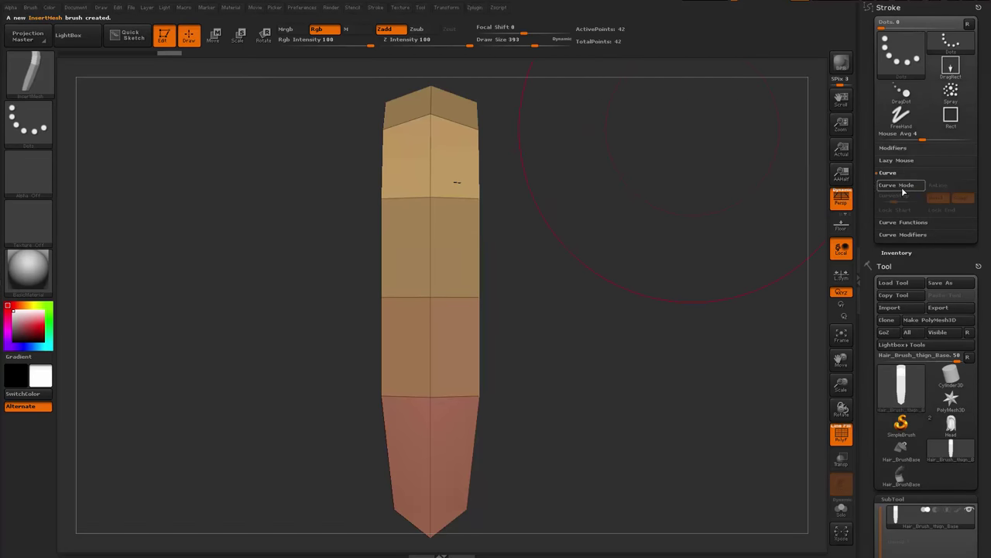
Shape the brush's curve falloff into a gradual taper with a raised end point and enable the Size curve modifier
{"action": "left_click", "coordinate": [908, 235]}
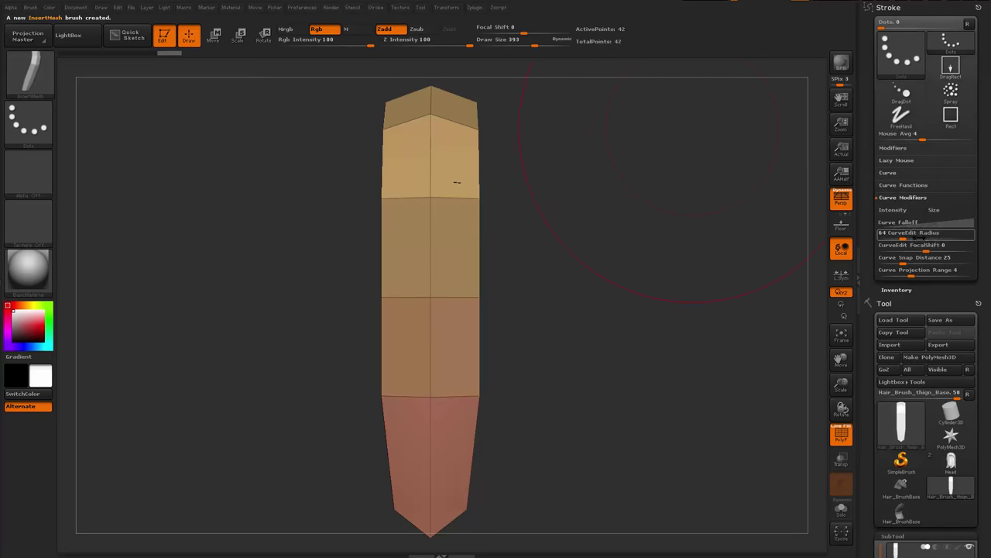
{"action": "left_click", "coordinate": [927, 223]}
{"action": "left_click", "coordinate": [895, 347]}
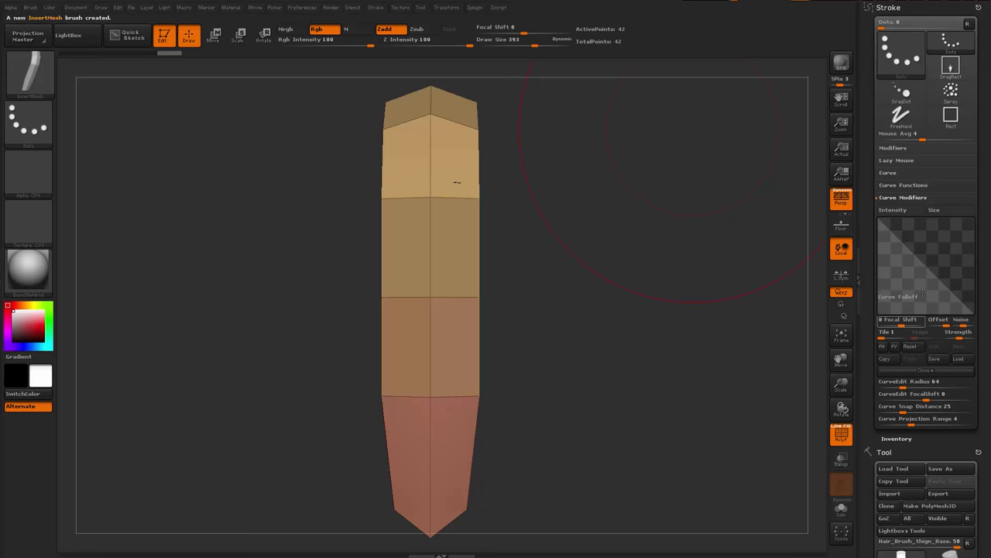
{"action": "left_click_drag", "start_coordinate": [932, 257], "coordinate": [930, 253]}
{"action": "left_click_drag", "start_coordinate": [978, 314], "coordinate": [977, 287]}
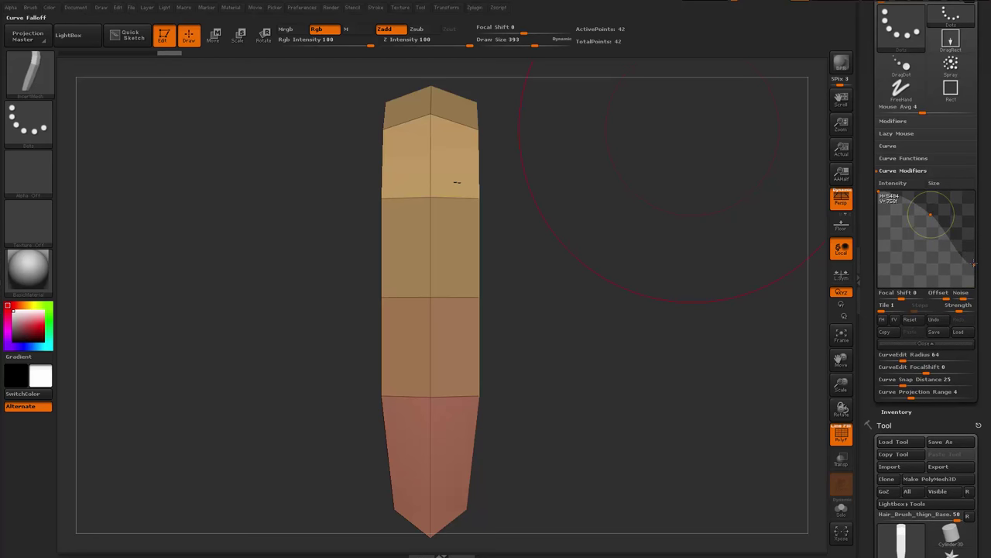
{"action": "left_click", "coordinate": [937, 183]}
Enable Weld Points and Stretch in the InsertMesh brush's modifiers
{"action": "left_click", "coordinate": [30, 7]}
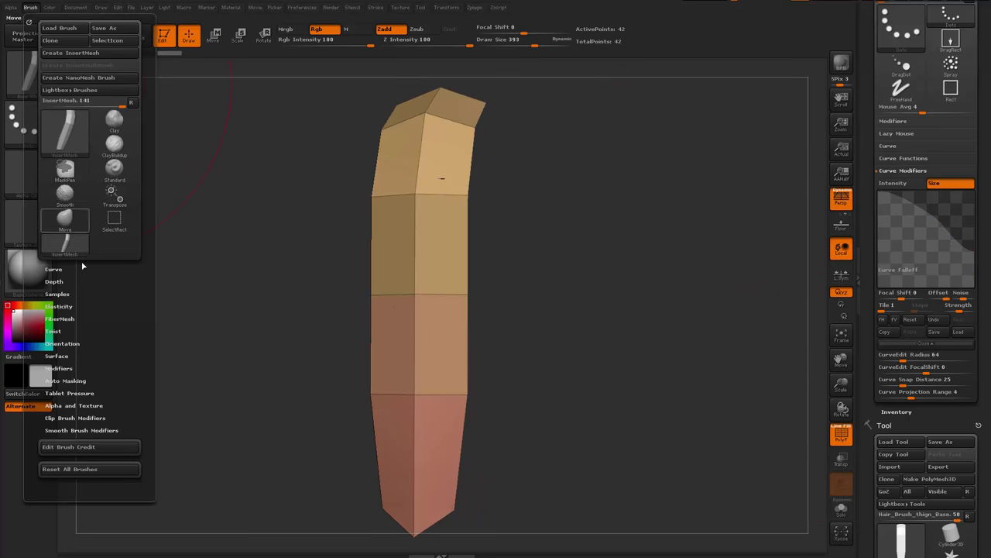
{"action": "mouse_move", "coordinate": [99, 312]}
{"action": "left_mouse_down"}
{"action": "mouse_move", "coordinate": [104, 305]}
{"action": "mouse_move", "coordinate": [75, 284]}
{"action": "left_mouse_up"}
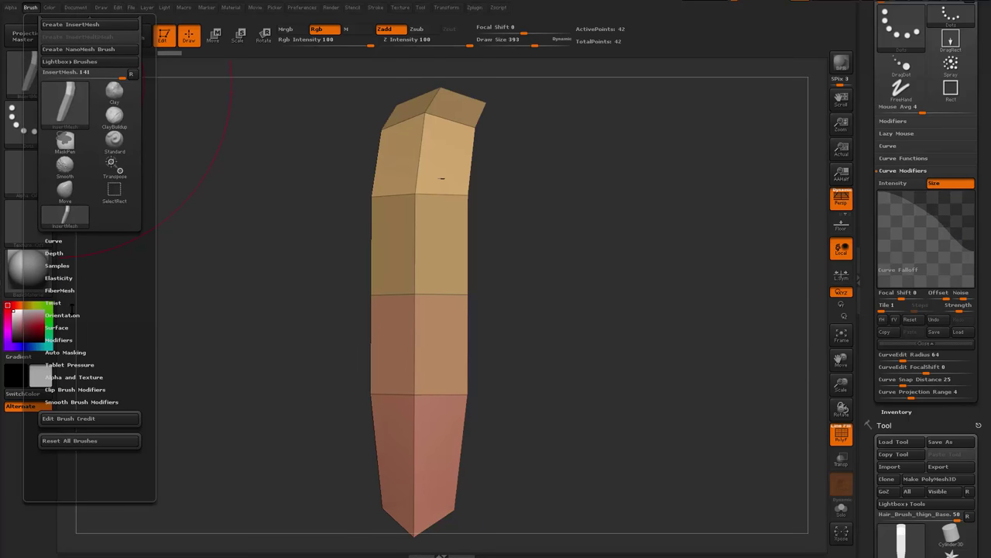
{"action": "left_click", "coordinate": [69, 341]}
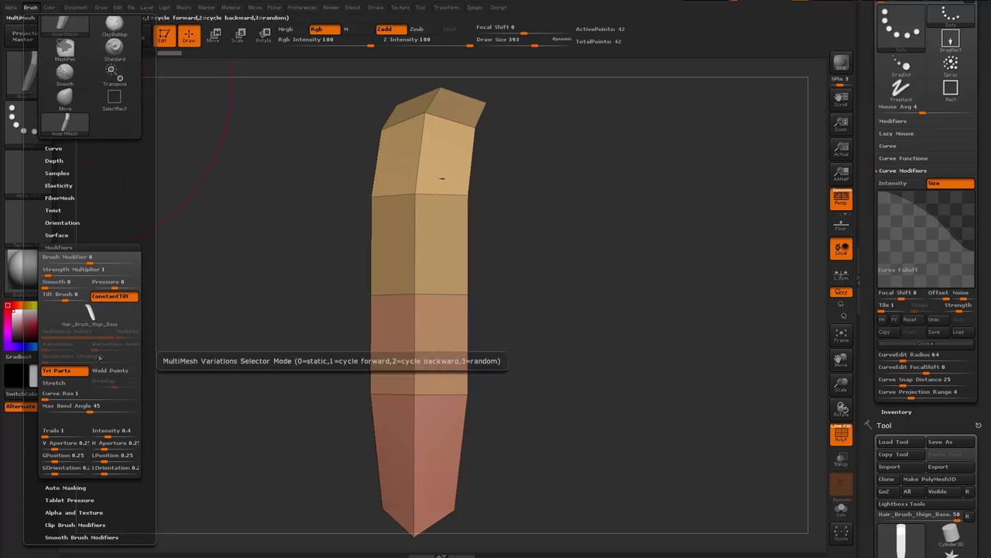
{"action": "left_click", "coordinate": [63, 386]}
Set the draw size to 80, draw a test curve on the strand mesh and undo the test
{"action": "left_click_drag", "start_coordinate": [553, 292], "coordinate": [540, 290]}
{"action": "key", "text": "space"}
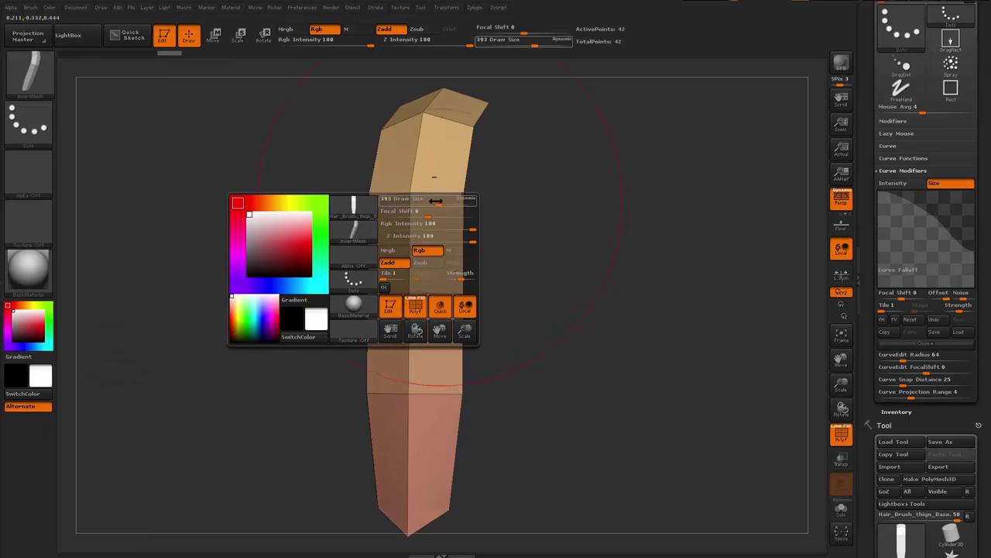
{"action": "left_click_drag", "start_coordinate": [437, 199], "coordinate": [407, 197]}
{"action": "left_click_drag", "start_coordinate": [413, 488], "coordinate": [413, 491]}
{"action": "mouse_move", "coordinate": [517, 308]}
{"action": "left_mouse_down"}
{"action": "mouse_move", "coordinate": [569, 315]}
{"action": "mouse_move", "coordinate": [600, 253]}
{"action": "mouse_move", "coordinate": [646, 288]}
{"action": "mouse_move", "coordinate": [638, 290]}
{"action": "mouse_move", "coordinate": [657, 338]}
{"action": "mouse_move", "coordinate": [648, 323]}
{"action": "left_mouse_up"}
{"action": "key", "text": "shift+f"}
{"action": "key", "text": "shift+f"}
{"action": "left_click_drag", "start_coordinate": [664, 253], "coordinate": [611, 250]}
{"action": "key", "text": "ctrl+z"}
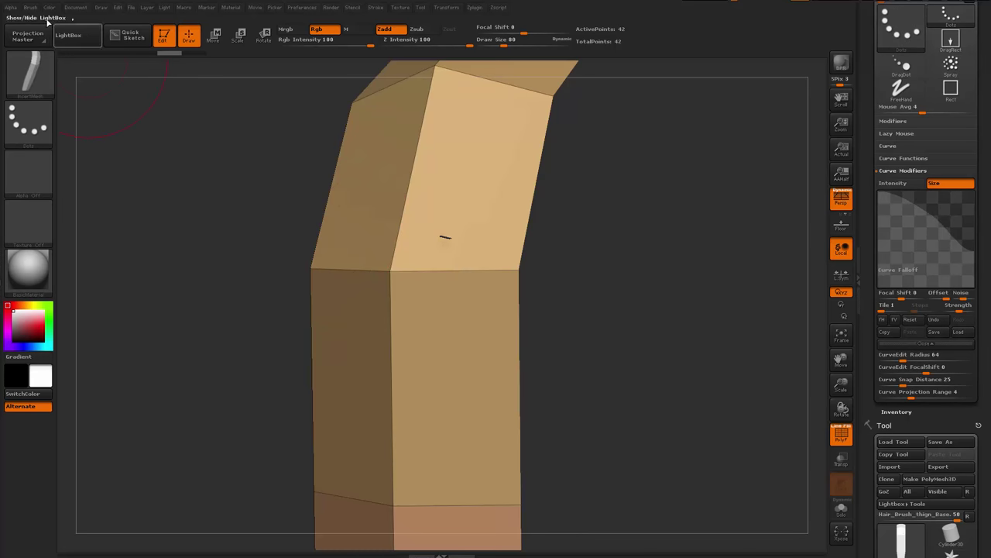
Check the InsertMesh brush's modifiers, including Tri Parts, Weld Points, Stretch and the mesh preview
{"action": "left_click", "coordinate": [31, 8]}
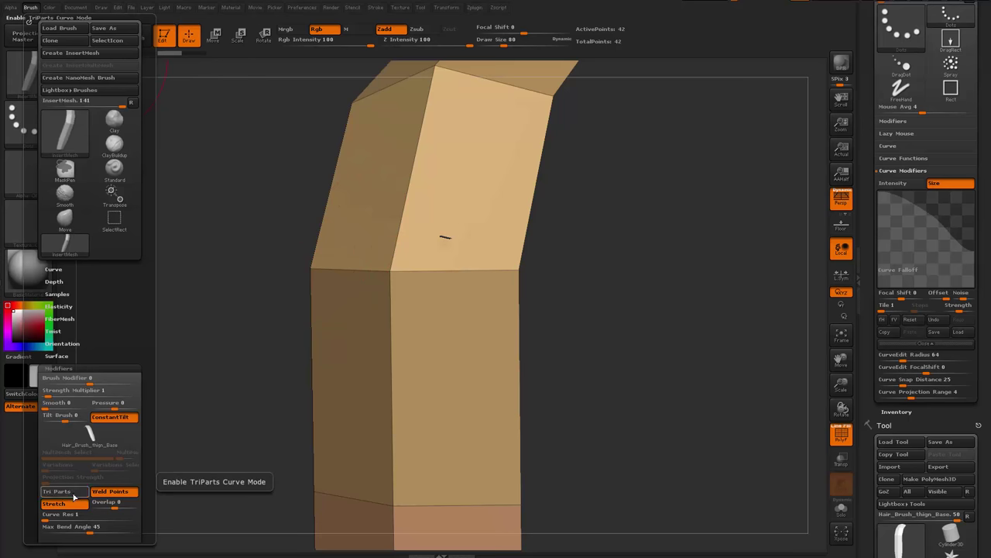
{"action": "mouse_move", "coordinate": [99, 441]}
{"action": "key", "text": "shift"}
{"action": "key", "text": "shift+f"}
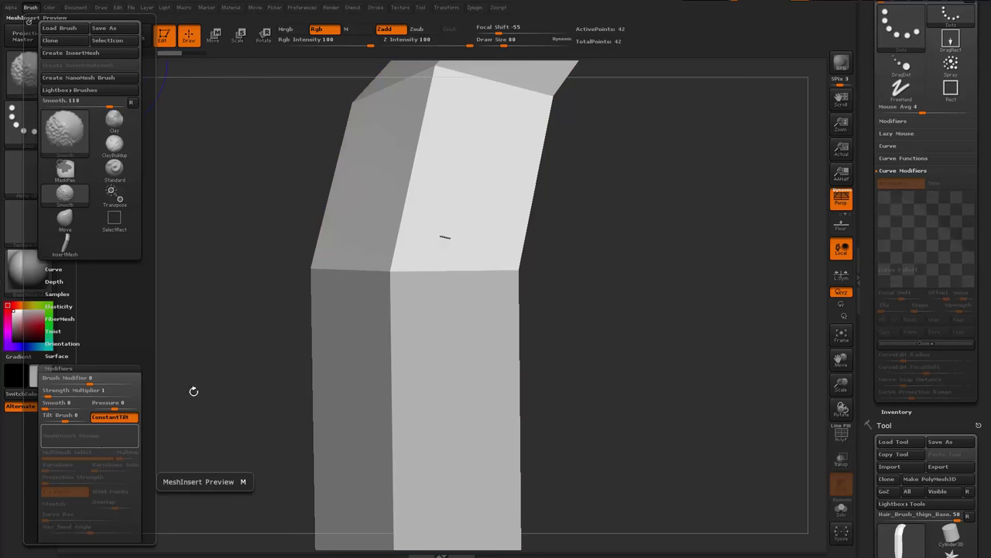
Draw test curves with the InsertMesh brush down the front of the strand mesh and examine the inserted segments
{"action": "mouse_move", "coordinate": [579, 226]}
{"action": "left_mouse_down", "text": "shift"}
{"action": "mouse_move", "coordinate": [599, 227]}
{"action": "mouse_move", "coordinate": [577, 199]}
{"action": "left_mouse_up", "text": "shift"}
{"action": "key", "text": "shift+f"}
{"action": "key", "text": "shift+f"}
{"action": "mouse_move", "coordinate": [577, 158]}
{"action": "left_mouse_down", "text": "alt"}
{"action": "mouse_move", "coordinate": [564, 288]}
{"action": "mouse_move", "coordinate": [544, 314]}
{"action": "mouse_move", "coordinate": [640, 359]}
{"action": "mouse_move", "coordinate": [611, 367]}
{"action": "mouse_move", "coordinate": [664, 354]}
{"action": "mouse_move", "coordinate": [654, 384]}
{"action": "mouse_move", "coordinate": [731, 308]}
{"action": "mouse_move", "coordinate": [755, 310]}
{"action": "mouse_move", "coordinate": [736, 330]}
{"action": "mouse_move", "coordinate": [674, 315]}
{"action": "mouse_move", "coordinate": [666, 241]}
{"action": "mouse_move", "coordinate": [662, 297]}
{"action": "mouse_move", "coordinate": [645, 295]}
{"action": "mouse_move", "coordinate": [662, 290]}
{"action": "left_mouse_up", "text": "alt"}
{"action": "key", "text": "shift+f"}
{"action": "key", "text": "shift+f"}
{"action": "key", "text": "shift+f"}
{"action": "key", "text": "shift+f"}
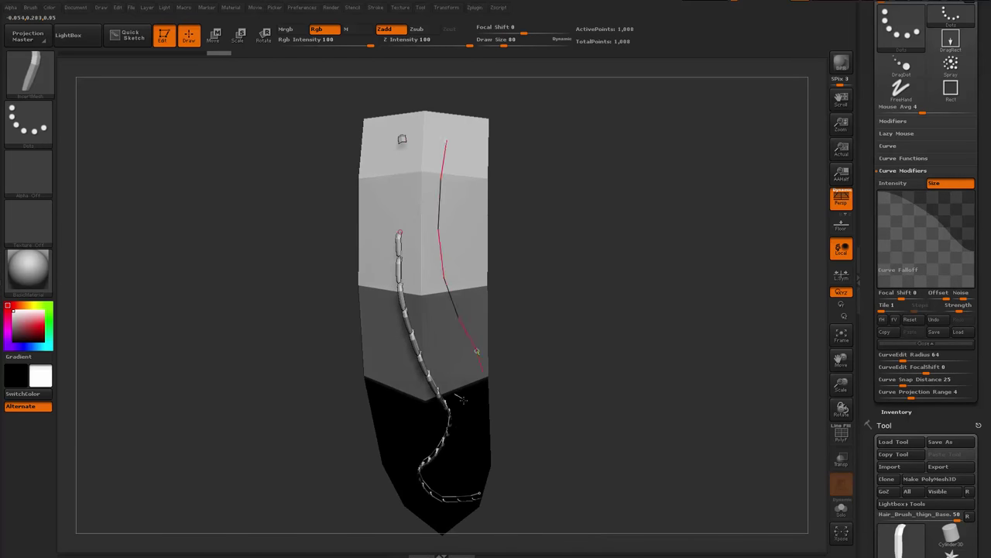
{"action": "left_click_drag", "start_coordinate": [463, 400], "coordinate": [467, 403]}
{"action": "mouse_move", "coordinate": [619, 285]}
{"action": "left_mouse_down"}
{"action": "mouse_move", "coordinate": [557, 279]}
{"action": "mouse_move", "coordinate": [657, 279]}
{"action": "left_mouse_up"}
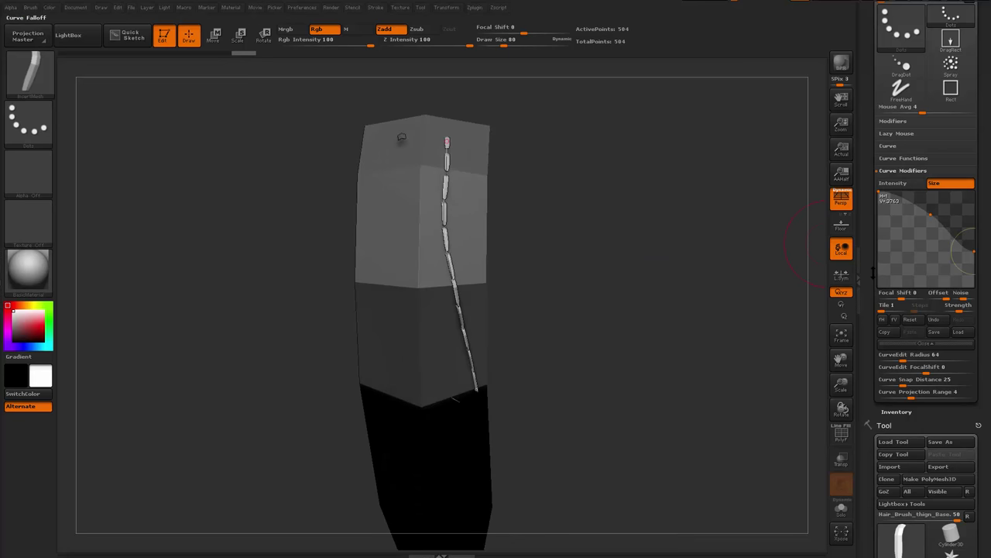
Import the Hair_Brush_thign_Base OBJ from the Downloads folder and display its polyframe
{"action": "left_click_drag", "start_coordinate": [873, 273], "coordinate": [875, 80]}
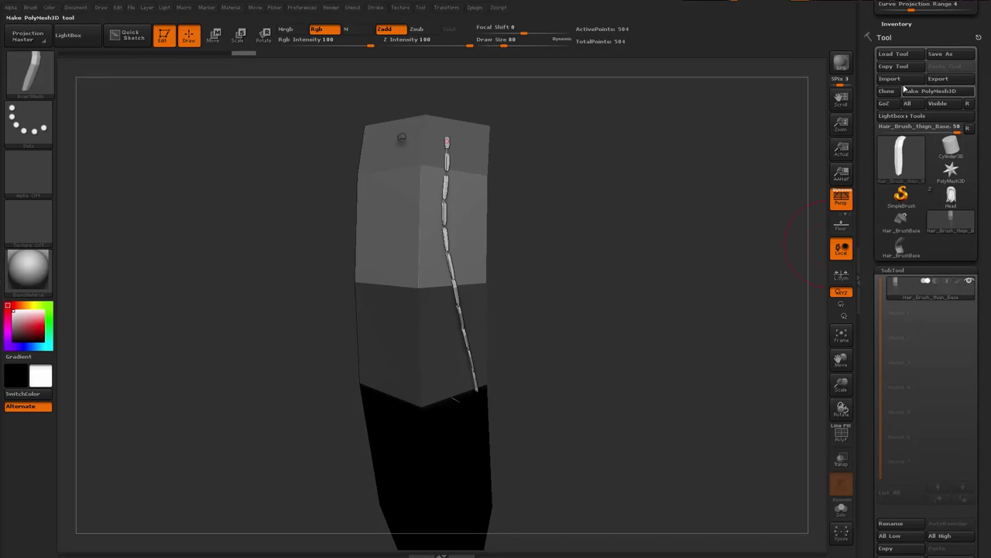
{"action": "left_click", "coordinate": [891, 78]}
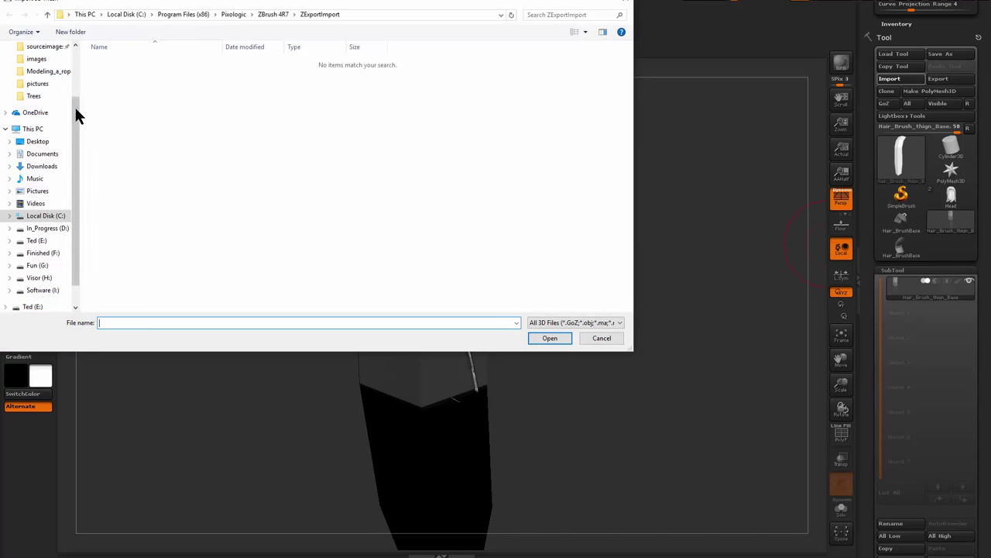
{"action": "scroll", "coordinate": [74, 109], "scroll_direction": "up", "scroll_amount": 3}
{"action": "left_click", "coordinate": [42, 80]}
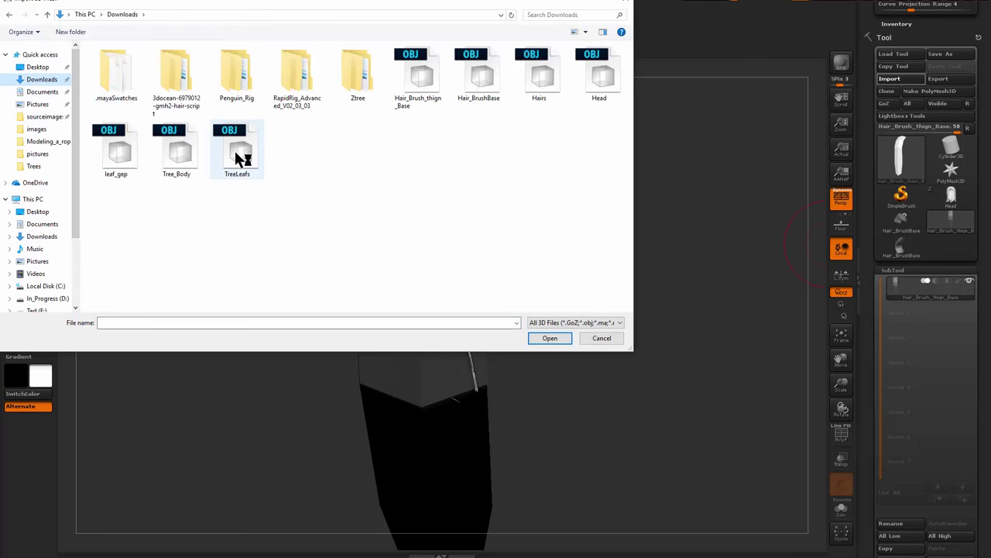
{"action": "double_click", "coordinate": [424, 89]}
{"action": "key", "text": "shift+f"}
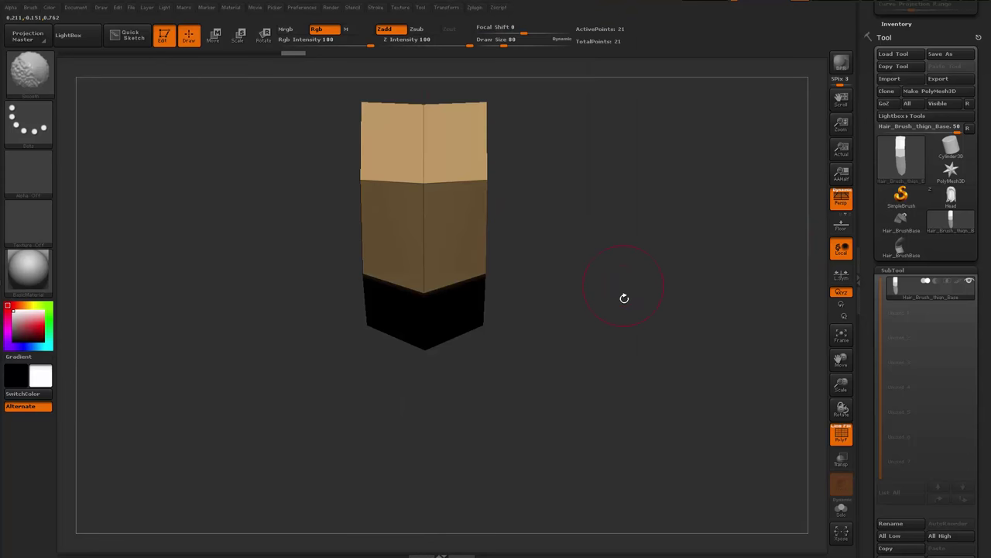
Inspect the imported strand's polygroups by isolating the top section, inverting the visibility and showing the whole mesh again
{"action": "left_click_drag", "start_coordinate": [607, 206], "coordinate": [578, 311]}
{"action": "left_click", "coordinate": [390, 142], "text": "ctrl+shift"}
{"action": "left_click", "coordinate": [390, 145], "text": "ctrl+shift"}
{"action": "left_click", "coordinate": [556, 321], "text": "ctrl+shift"}
{"action": "left_click_drag", "start_coordinate": [578, 312], "coordinate": [622, 289], "text": "alt"}
Create a new InsertMesh brush from the strand mesh and enable the Size option in its curve modifiers
{"action": "left_click", "coordinate": [31, 8]}
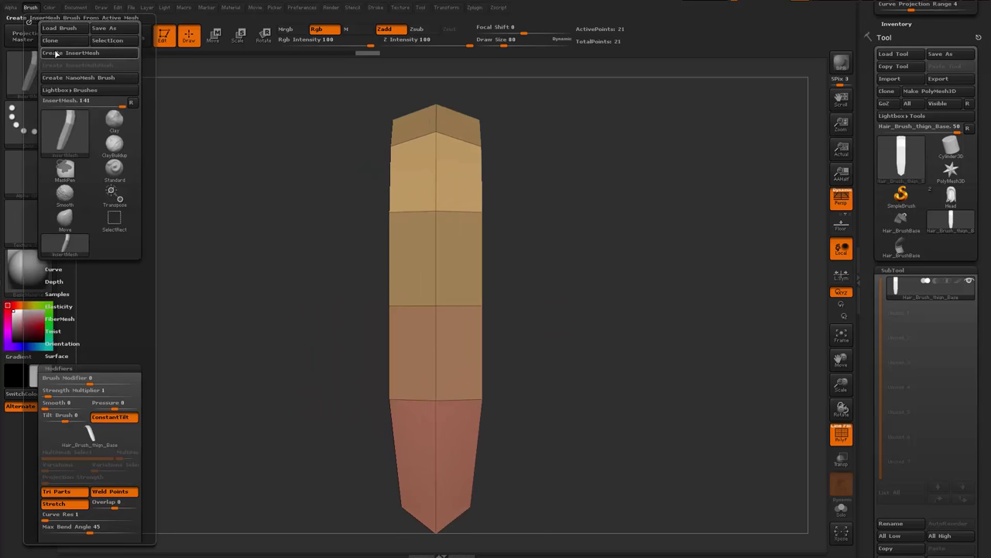
{"action": "left_click", "coordinate": [91, 54]}
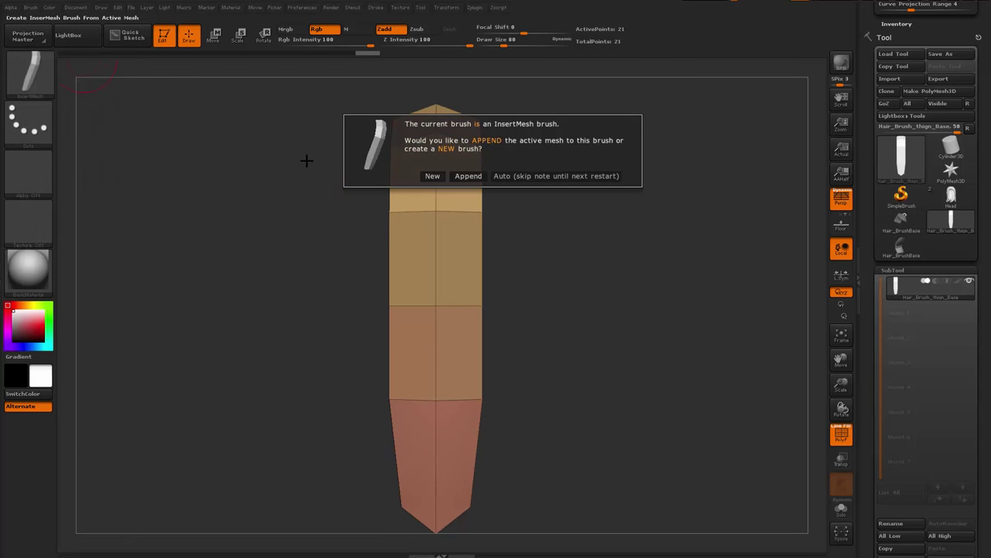
{"action": "left_click", "coordinate": [432, 177]}
{"action": "mouse_move", "coordinate": [875, 68]}
{"action": "left_mouse_down"}
{"action": "mouse_move", "coordinate": [910, 219]}
{"action": "mouse_move", "coordinate": [880, 216]}
{"action": "left_mouse_up"}
{"action": "left_click", "coordinate": [901, 175]}
{"action": "left_click", "coordinate": [902, 186]}
{"action": "left_click", "coordinate": [895, 222]}
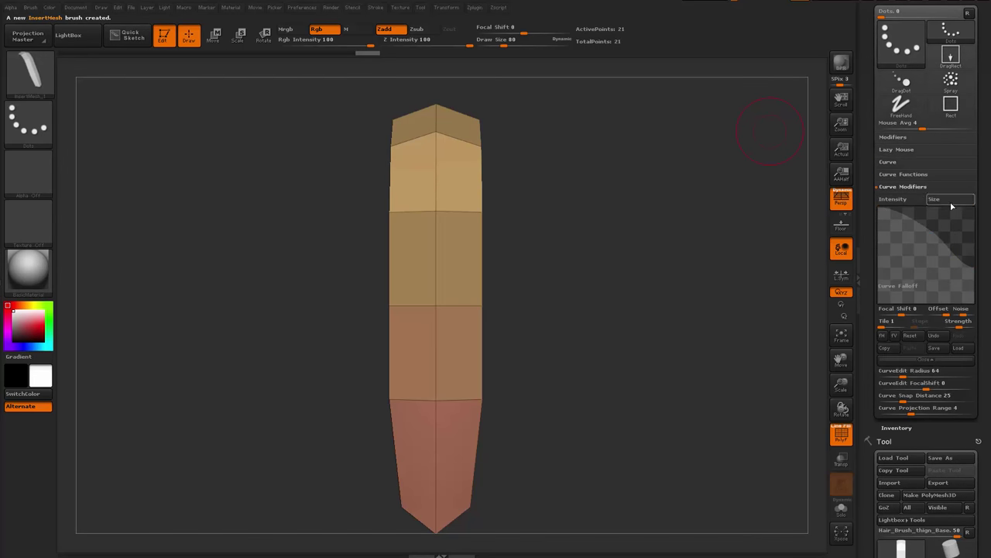
Draw a test curve on the strand mesh and undo it
{"action": "left_click_drag", "start_coordinate": [494, 511], "coordinate": [495, 513]}
{"action": "mouse_move", "coordinate": [557, 341]}
{"action": "left_mouse_down"}
{"action": "mouse_move", "coordinate": [570, 305]}
{"action": "mouse_move", "coordinate": [367, 277]}
{"action": "left_mouse_up"}
{"action": "key", "text": "ctrl+z"}
Enable Tri Parts, Weld Points and Stretch for the new brush and test it with a curve down the strand mesh
{"action": "left_click", "coordinate": [30, 8]}
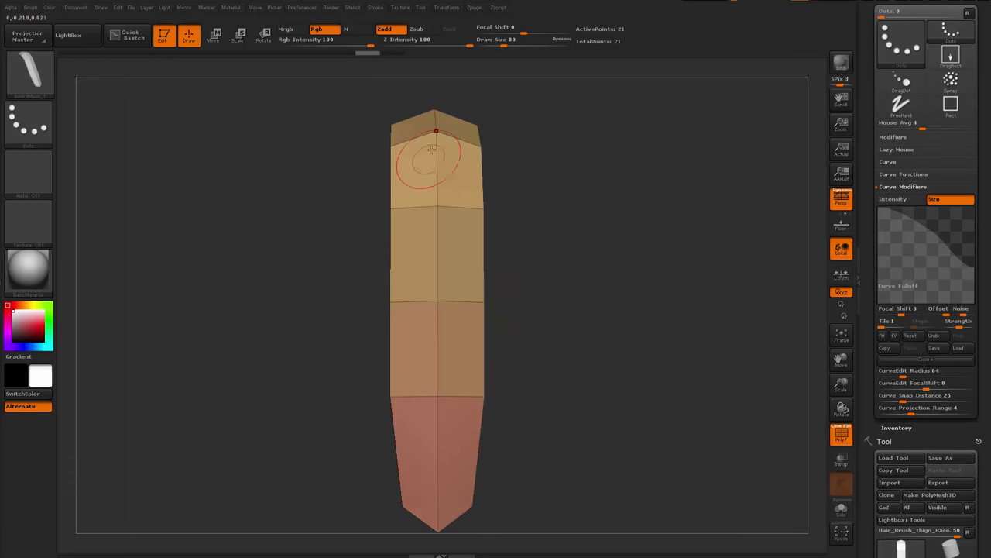
{"action": "left_click_drag", "start_coordinate": [525, 477], "coordinate": [527, 478]}
{"action": "mouse_move", "coordinate": [559, 316]}
{"action": "left_mouse_down"}
{"action": "mouse_move", "coordinate": [584, 308]}
{"action": "mouse_move", "coordinate": [640, 328]}
{"action": "mouse_move", "coordinate": [591, 335]}
{"action": "left_mouse_up"}
{"action": "mouse_move", "coordinate": [590, 335]}
{"action": "left_mouse_down", "text": "alt"}
{"action": "mouse_move", "coordinate": [572, 217]}
{"action": "mouse_move", "coordinate": [534, 248]}
{"action": "mouse_move", "coordinate": [482, 268]}
{"action": "mouse_move", "coordinate": [467, 168]}
{"action": "mouse_move", "coordinate": [368, 121]}
{"action": "left_mouse_up", "text": "alt"}
Set the brush's Imbed depth to -11, checking a test curve's distance from the strand surface in side view
{"action": "left_click", "coordinate": [32, 8]}
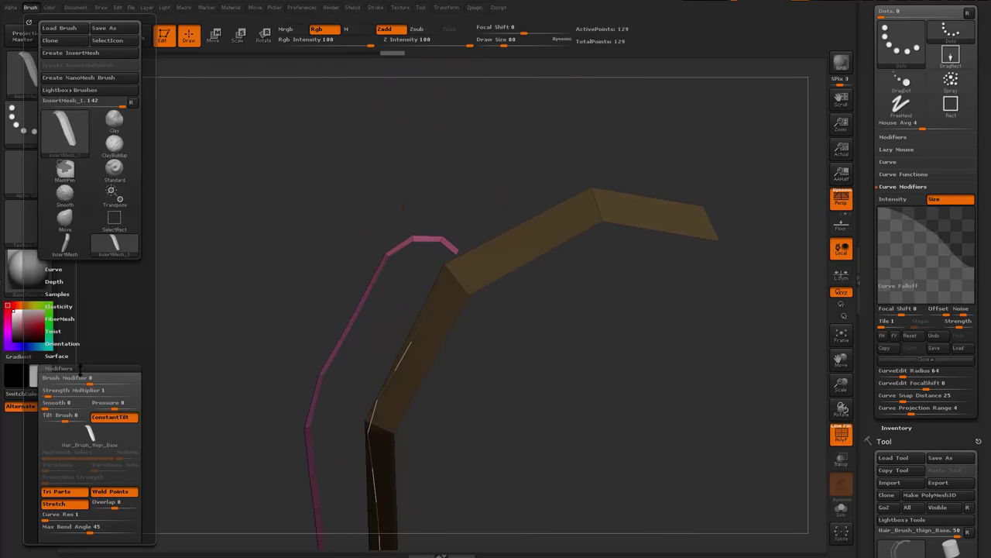
{"action": "left_click", "coordinate": [56, 281]}
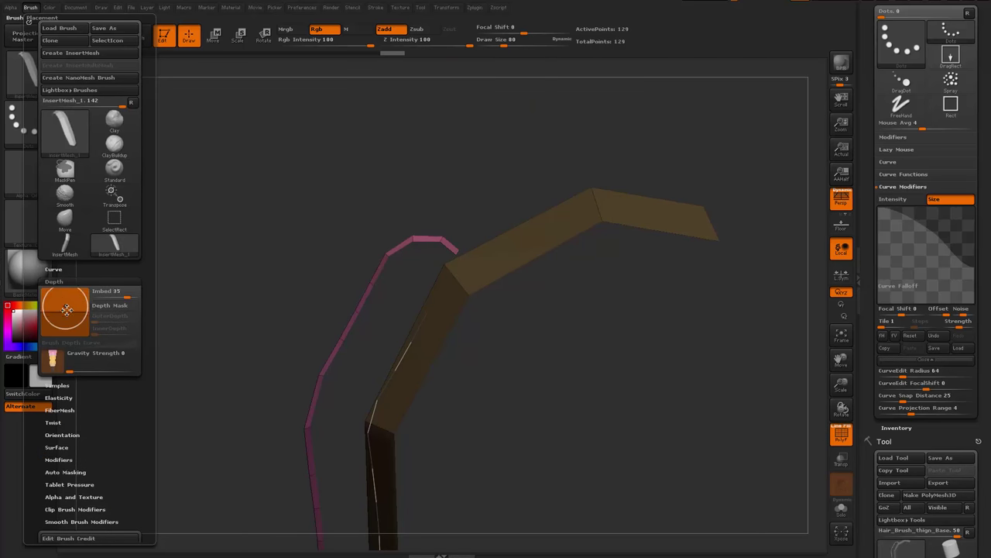
{"action": "left_click_drag", "start_coordinate": [547, 277], "coordinate": [631, 288]}
{"action": "left_click_drag", "start_coordinate": [551, 214], "coordinate": [455, 431]}
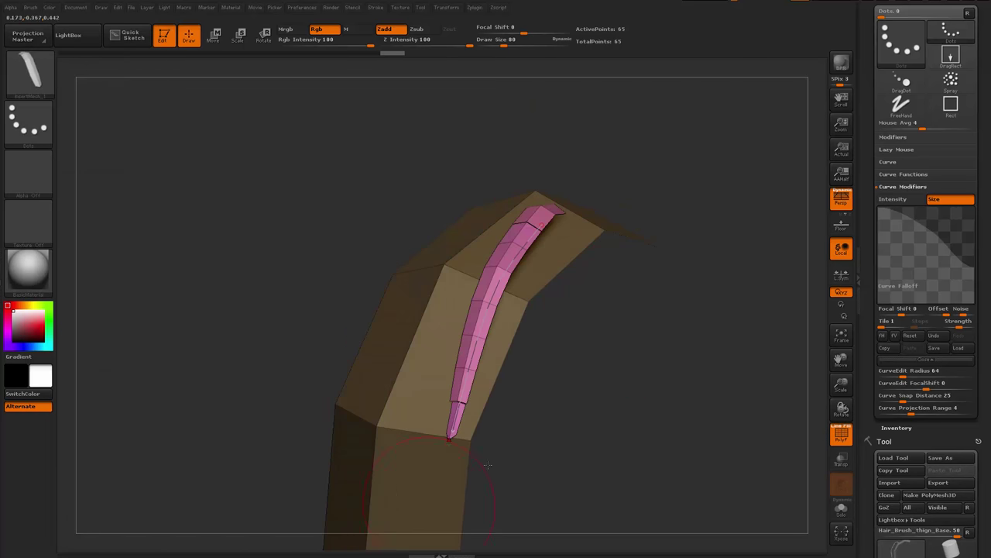
{"action": "mouse_move", "coordinate": [631, 402]}
{"action": "left_mouse_down"}
{"action": "mouse_move", "coordinate": [559, 360]}
{"action": "mouse_move", "coordinate": [546, 333]}
{"action": "left_mouse_up"}
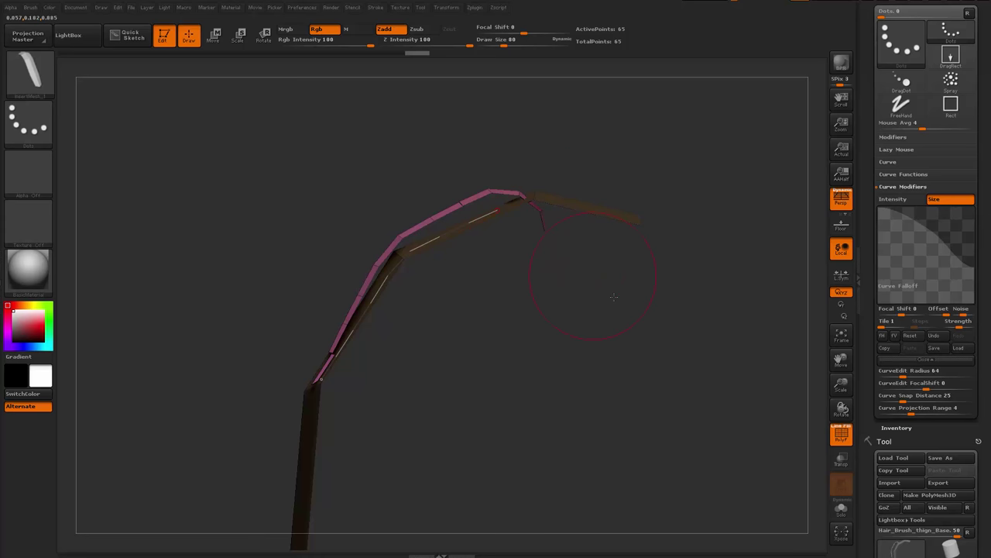
{"action": "left_click_drag", "start_coordinate": [613, 296], "coordinate": [663, 248]}
{"action": "left_click", "coordinate": [33, 9]}
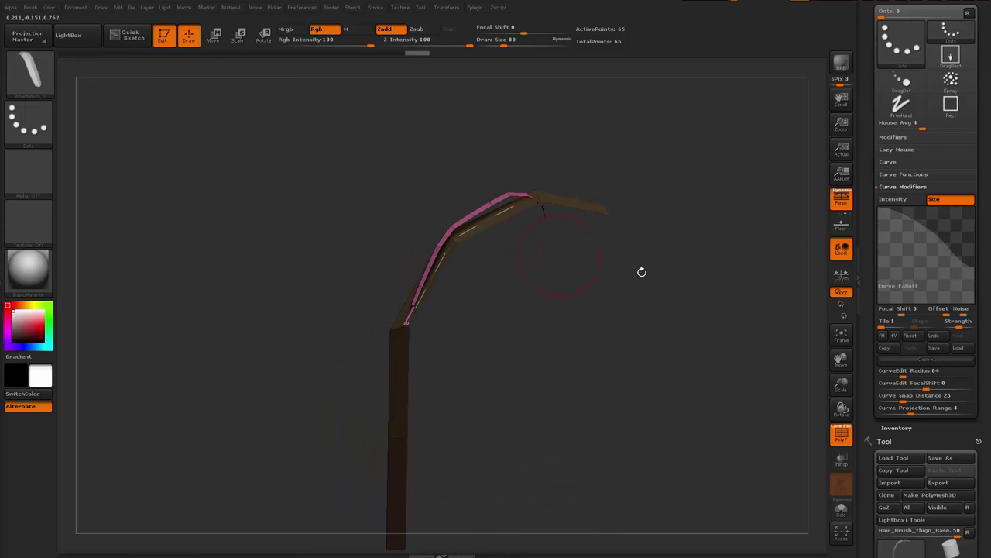
{"action": "mouse_move", "coordinate": [729, 309]}
{"action": "left_mouse_down"}
{"action": "mouse_move", "coordinate": [725, 336]}
{"action": "mouse_move", "coordinate": [705, 254]}
{"action": "left_mouse_up"}
Switch to the head model with hair, make the head mesh the active subtool and frame it
{"action": "mouse_move", "coordinate": [864, 495]}
{"action": "left_mouse_down"}
{"action": "mouse_move", "coordinate": [865, 89]}
{"action": "mouse_move", "coordinate": [865, 105]}
{"action": "left_mouse_up"}
{"action": "left_click", "coordinate": [951, 36]}
{"action": "left_click_drag", "start_coordinate": [813, 186], "coordinate": [589, 248]}
{"action": "left_click", "coordinate": [445, 283], "text": "alt"}
{"action": "key", "text": "f"}
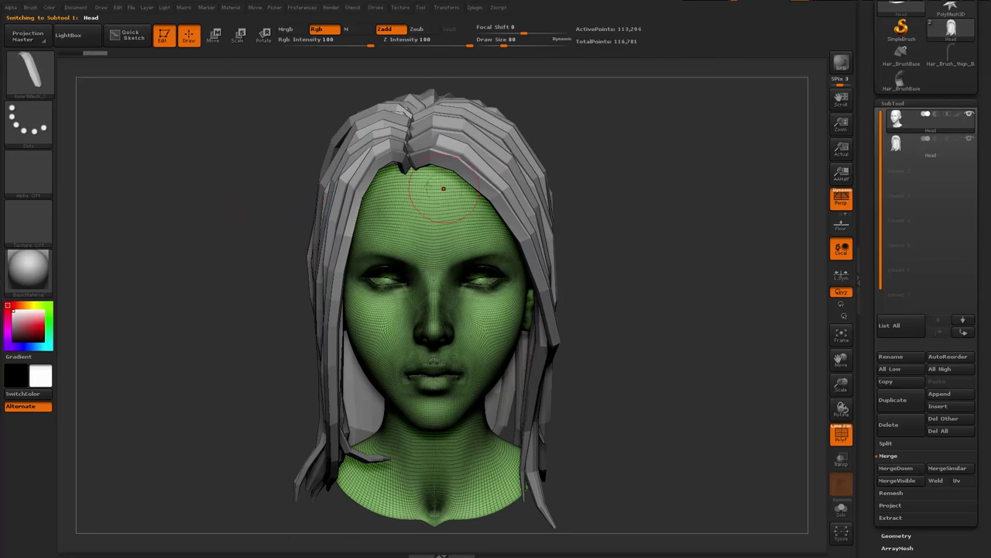
Draw a test strand from the parting across the forehead and undo it
{"action": "left_click_drag", "start_coordinate": [490, 265], "coordinate": [524, 349]}
{"action": "mouse_move", "coordinate": [646, 288]}
{"action": "left_mouse_down"}
{"action": "mouse_move", "coordinate": [657, 237]}
{"action": "mouse_move", "coordinate": [546, 267]}
{"action": "mouse_move", "coordinate": [566, 253]}
{"action": "left_mouse_up"}
{"action": "key", "text": "ctrl+z"}
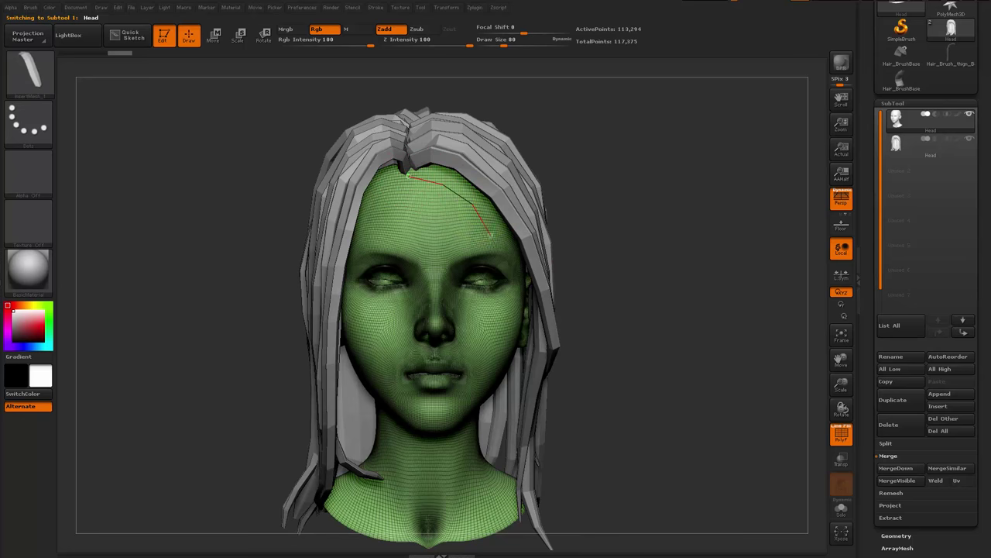
Draw another test strand along the hairline, examine it with the polyframe hidden and undo it
{"action": "left_click_drag", "start_coordinate": [490, 235], "coordinate": [525, 270]}
{"action": "mouse_move", "coordinate": [619, 254]}
{"action": "left_mouse_down"}
{"action": "mouse_move", "coordinate": [624, 239]}
{"action": "mouse_move", "coordinate": [609, 268]}
{"action": "left_mouse_up"}
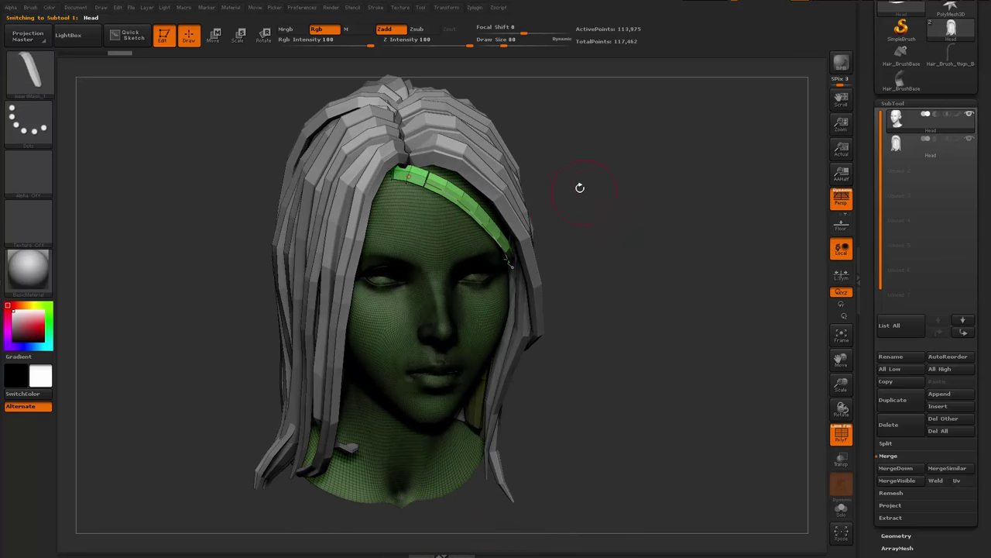
{"action": "left_click_drag", "start_coordinate": [580, 187], "coordinate": [546, 191]}
{"action": "key", "text": "space"}
{"action": "left_click_drag", "start_coordinate": [410, 178], "coordinate": [438, 200]}
{"action": "key", "text": "space"}
{"action": "key", "text": "shift+f"}
{"action": "mouse_move", "coordinate": [616, 182]}
{"action": "left_mouse_down"}
{"action": "mouse_move", "coordinate": [579, 136]}
{"action": "mouse_move", "coordinate": [617, 168]}
{"action": "mouse_move", "coordinate": [626, 237]}
{"action": "left_mouse_up"}
{"action": "key", "text": "ctrl+z"}
Set the draw size to 120 and draw a wider strand from the parting down past the temple
{"action": "key", "text": "space"}
{"action": "left_click_drag", "start_coordinate": [443, 168], "coordinate": [436, 168]}
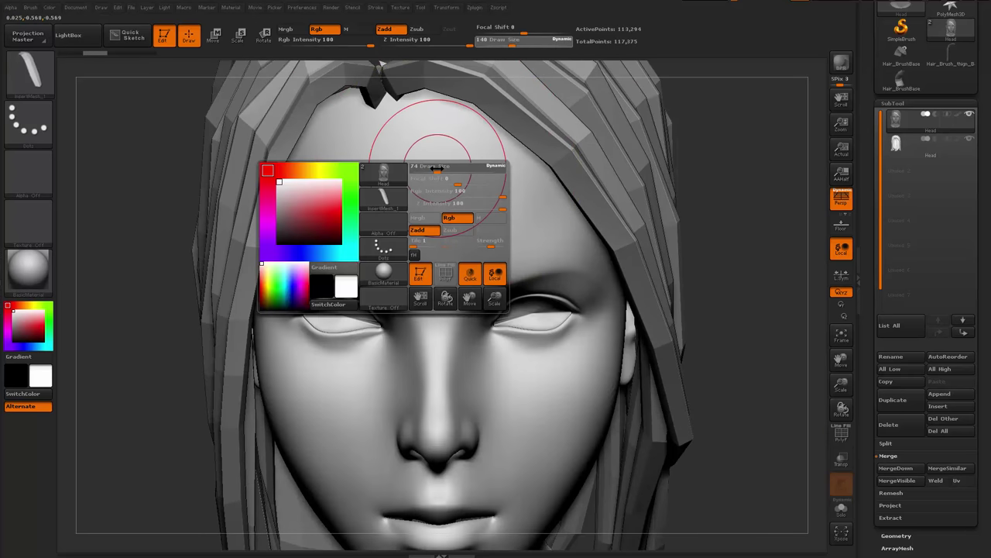
{"action": "right_click_drag", "start_coordinate": [438, 180], "coordinate": [446, 100], "text": "alt"}
{"action": "key", "text": "space"}
{"action": "left_click_drag", "start_coordinate": [425, 155], "coordinate": [428, 156]}
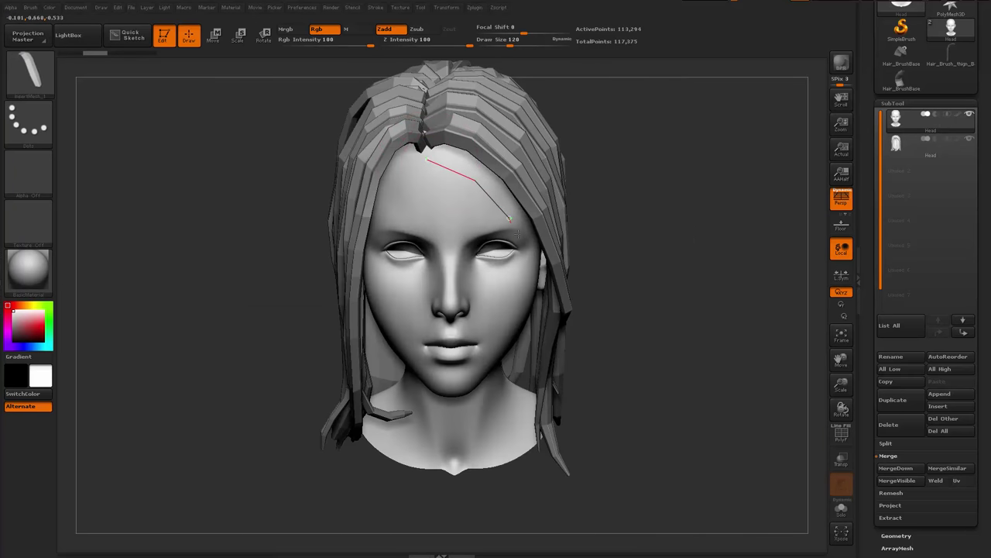
{"action": "left_click_drag", "start_coordinate": [522, 330], "coordinate": [531, 345]}
{"action": "mouse_move", "coordinate": [618, 268]}
{"action": "left_mouse_down"}
{"action": "mouse_move", "coordinate": [653, 234]}
{"action": "mouse_move", "coordinate": [626, 263]}
{"action": "mouse_move", "coordinate": [629, 318]}
{"action": "left_mouse_up"}
Examine the wide strand's segments up close with and without the polyframe and undo the strand
{"action": "key", "text": "shift+f"}
{"action": "left_click_drag", "start_coordinate": [622, 164], "coordinate": [618, 271], "text": "alt"}
{"action": "key", "text": "shift+f"}
{"action": "right_click_drag", "start_coordinate": [545, 252], "coordinate": [499, 280]}
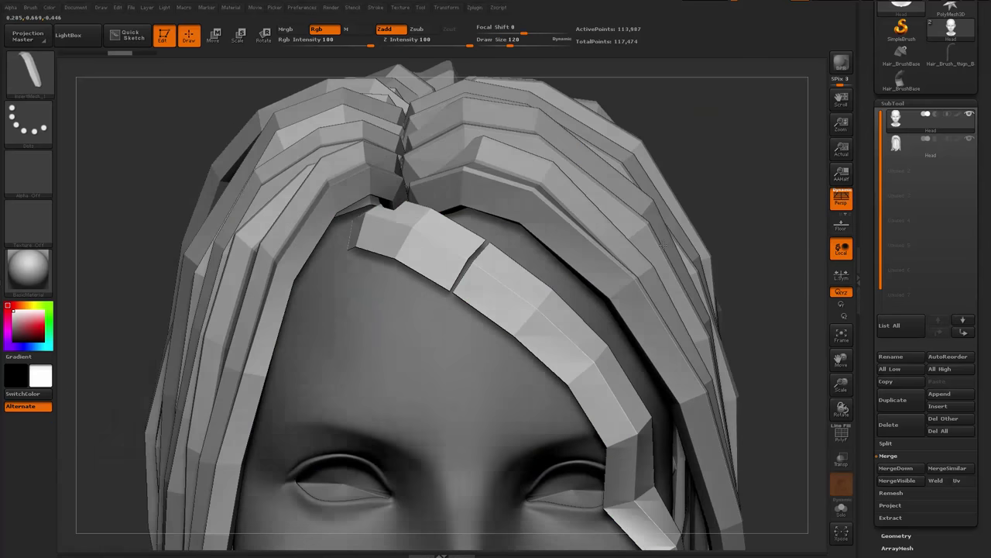
{"action": "key", "text": "shift+f"}
{"action": "key", "text": "ctrl+z"}
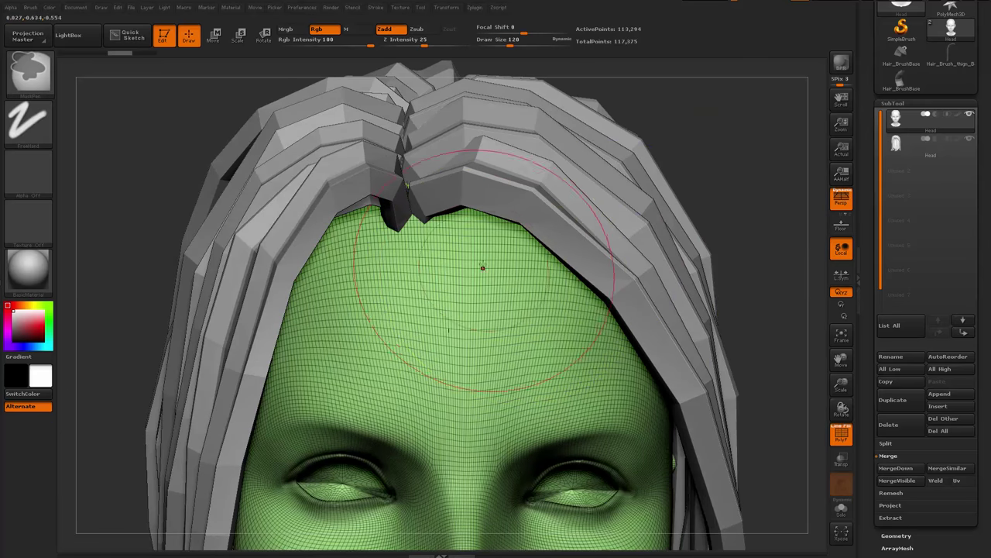
Set the draw size to 39, draw a thin curved test strand over the forehead and undo it
{"action": "key", "text": "space"}
{"action": "mouse_move", "coordinate": [431, 237]}
{"action": "left_mouse_down"}
{"action": "mouse_move", "coordinate": [533, 363]}
{"action": "mouse_move", "coordinate": [654, 422]}
{"action": "left_mouse_up"}
{"action": "left_click_drag", "start_coordinate": [786, 305], "coordinate": [774, 335]}
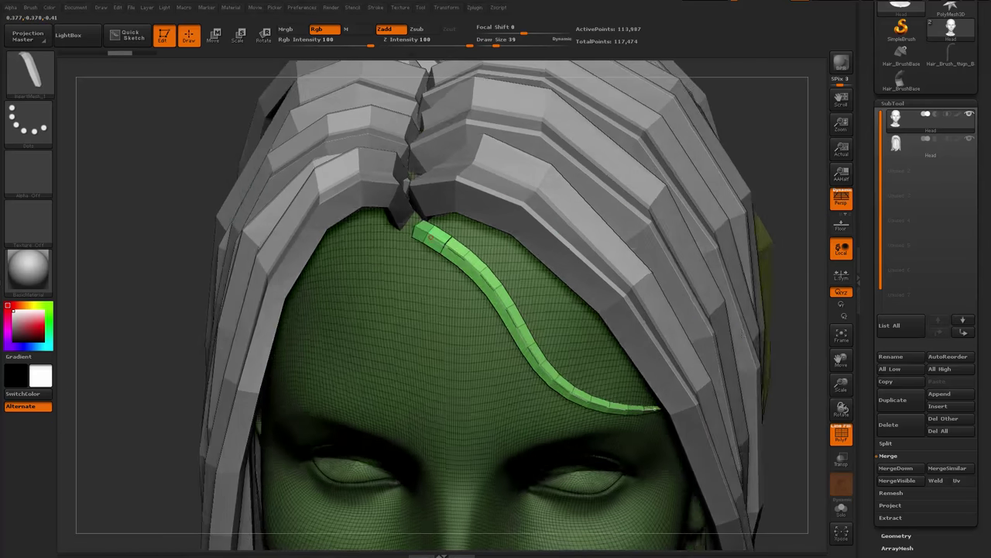
{"action": "key", "text": "ctrl+z"}
Set the brush's Overlap to about 0.2 and Curve Res to 6, draw a test strand down the forehead and undo it
{"action": "left_click_drag", "start_coordinate": [768, 226], "coordinate": [149, 114]}
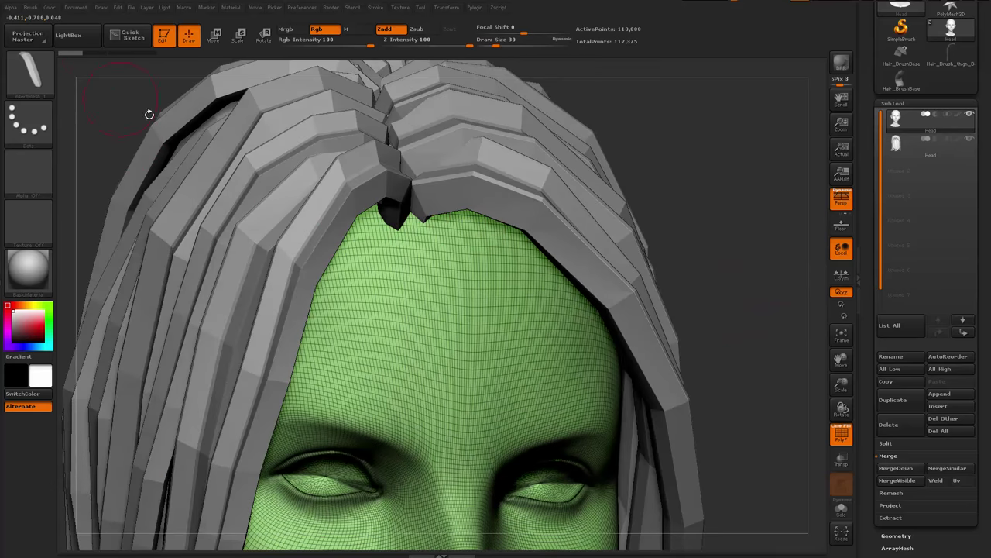
{"action": "left_click", "coordinate": [30, 8]}
{"action": "left_click_drag", "start_coordinate": [84, 459], "coordinate": [84, 346]}
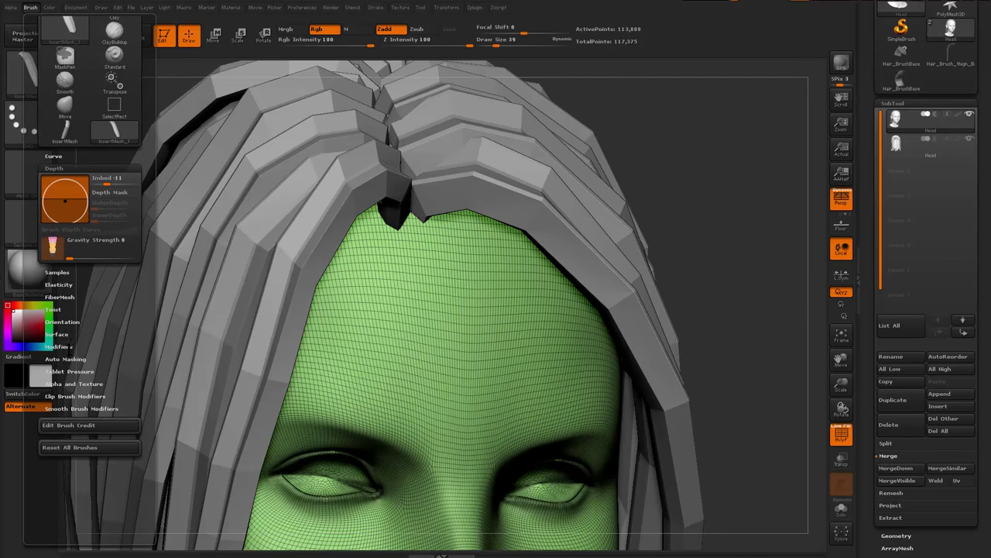
{"action": "left_click", "coordinate": [85, 346]}
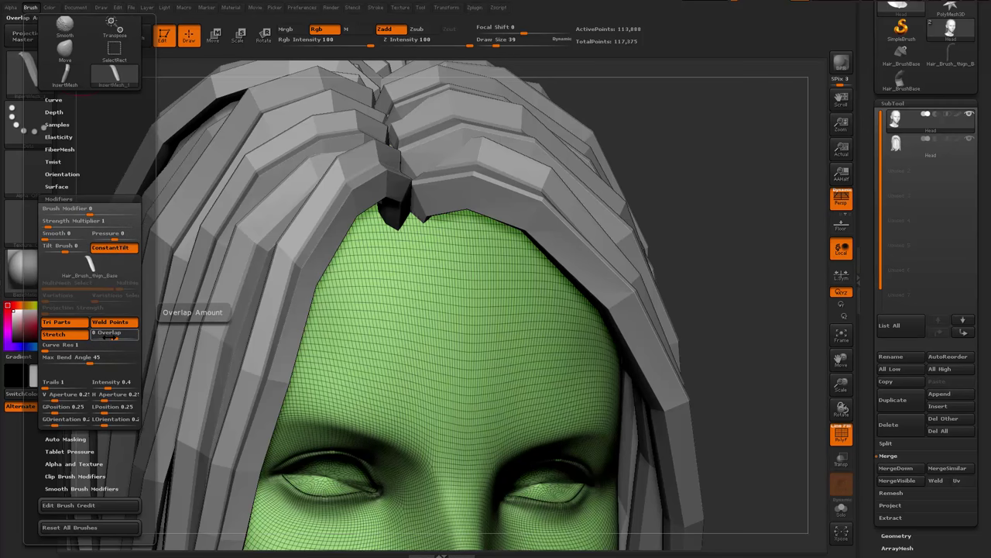
{"action": "left_click_drag", "start_coordinate": [115, 337], "coordinate": [124, 338]}
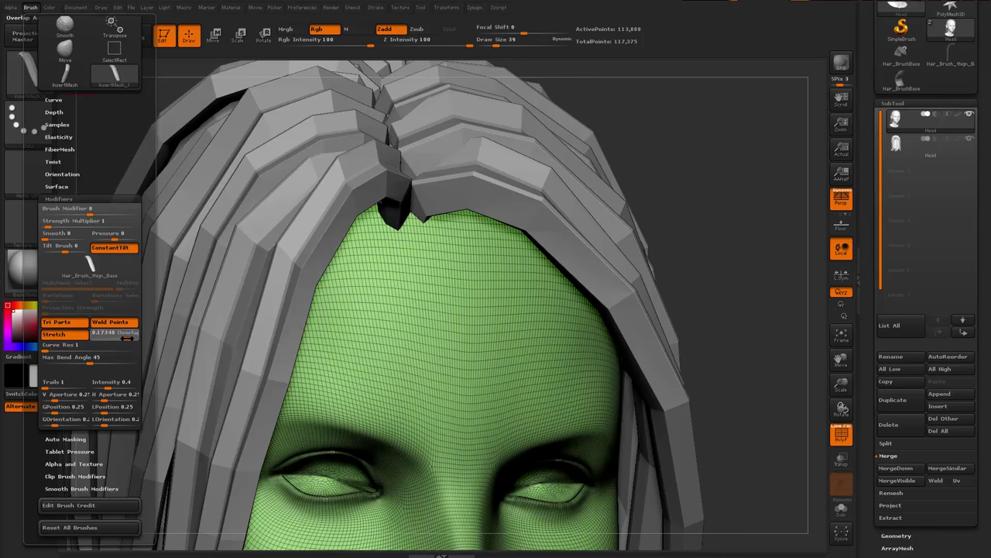
{"action": "left_click_drag", "start_coordinate": [48, 349], "coordinate": [62, 353]}
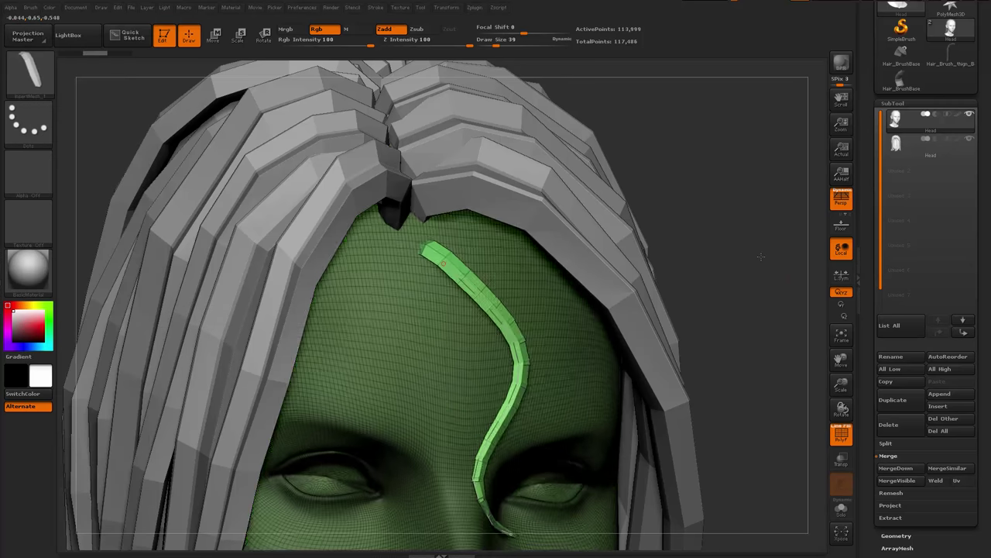
{"action": "left_click_drag", "start_coordinate": [767, 277], "coordinate": [767, 104]}
{"action": "key", "text": "ctrl+z"}
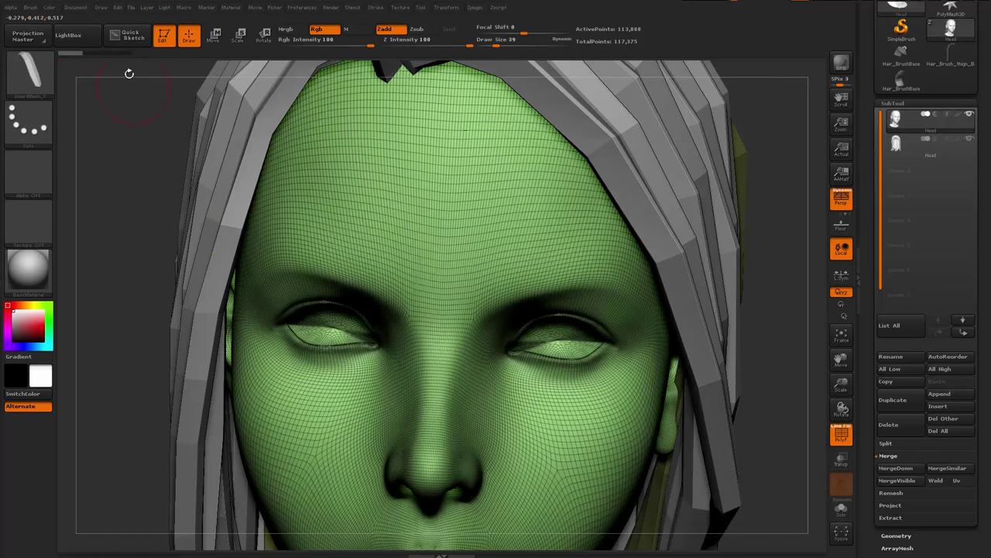
Reset the brush's Overlap to 0, check it with a strand drawn across the face and undo that strand
{"action": "left_click", "coordinate": [31, 10]}
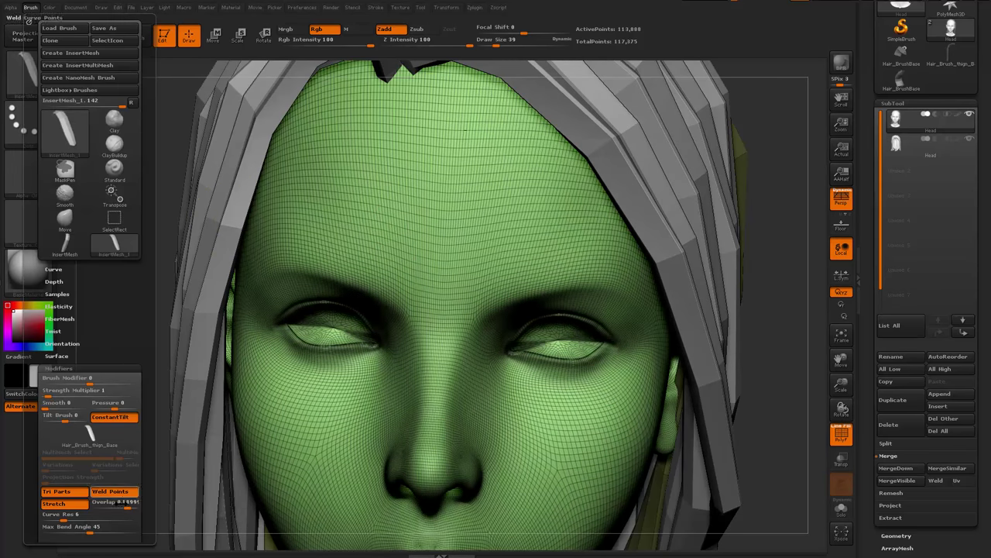
{"action": "left_click_drag", "start_coordinate": [127, 505], "coordinate": [130, 507]}
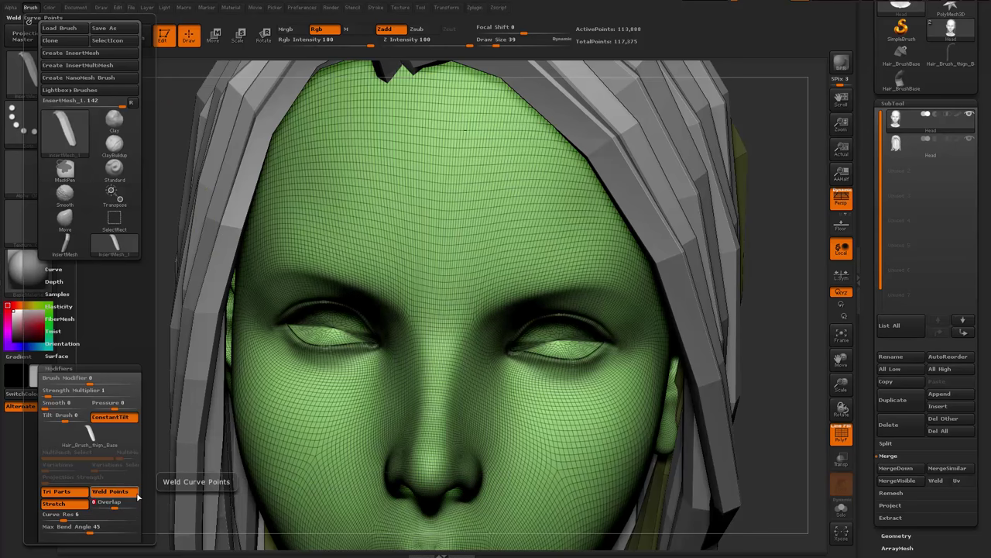
{"action": "mouse_move", "coordinate": [418, 118]}
{"action": "left_mouse_down"}
{"action": "mouse_move", "coordinate": [462, 395]}
{"action": "mouse_move", "coordinate": [551, 463]}
{"action": "left_mouse_up"}
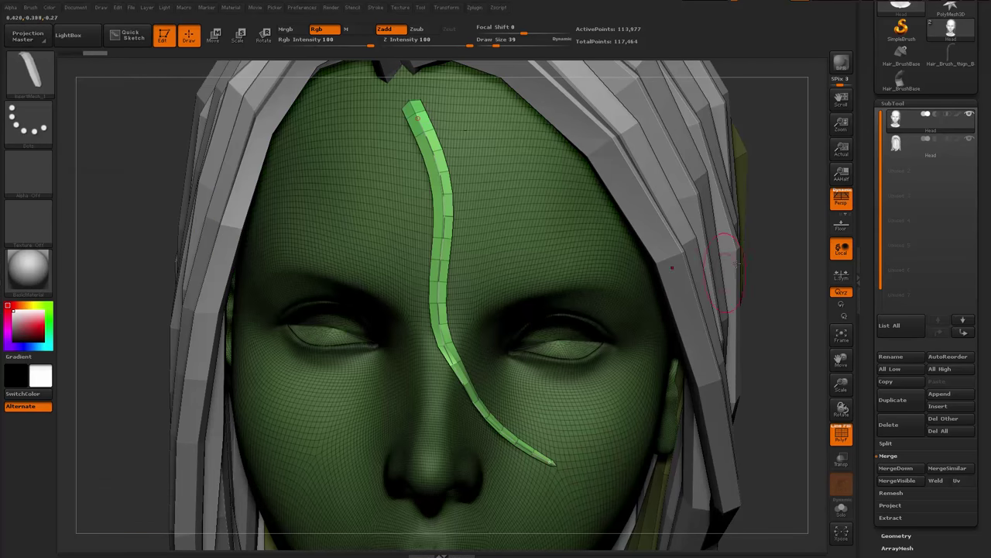
{"action": "mouse_move", "coordinate": [777, 245]}
{"action": "left_mouse_down"}
{"action": "mouse_move", "coordinate": [805, 244]}
{"action": "mouse_move", "coordinate": [703, 212]}
{"action": "mouse_move", "coordinate": [573, 221]}
{"action": "left_mouse_up"}
{"action": "key", "text": "shift+f"}
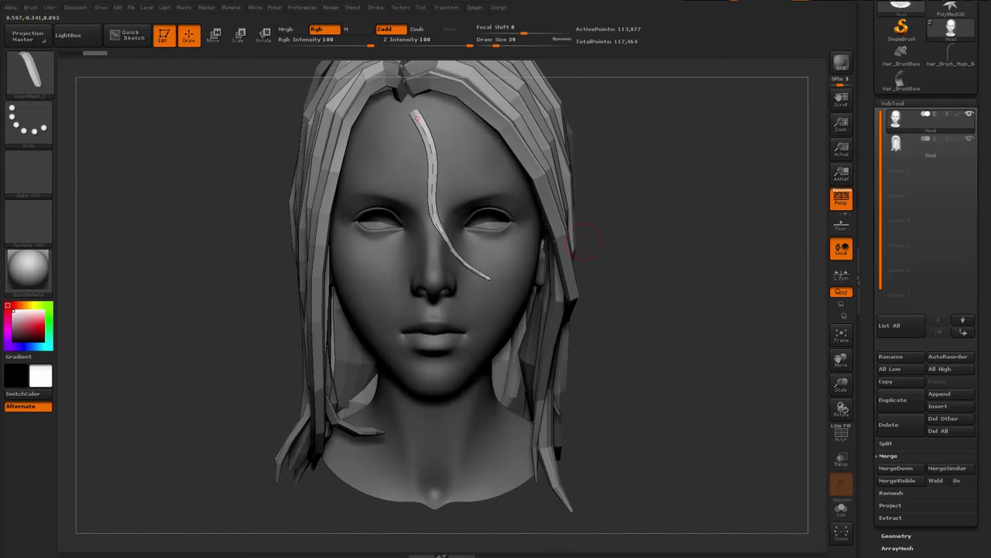
{"action": "key", "text": "ctrl+z"}
Set the draw size to 77, draw a strand from the parting down the side of the face and undo it
{"action": "key", "text": "space"}
{"action": "left_click_drag", "start_coordinate": [416, 131], "coordinate": [458, 134]}
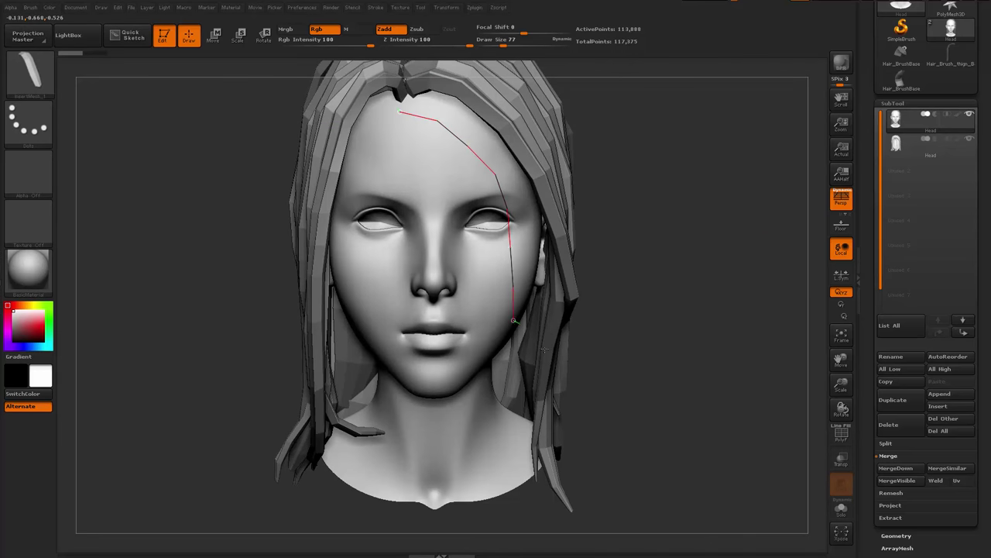
{"action": "left_click_drag", "start_coordinate": [544, 349], "coordinate": [549, 358]}
{"action": "mouse_move", "coordinate": [697, 211]}
{"action": "left_mouse_down"}
{"action": "mouse_move", "coordinate": [671, 197]}
{"action": "mouse_move", "coordinate": [604, 195]}
{"action": "left_mouse_up"}
{"action": "key", "text": "ctrl+z"}
Set the draw size to 97 and draw a hair strand from the parting along the hairline down past the temple
{"action": "key", "text": "space"}
{"action": "left_click_drag", "start_coordinate": [447, 133], "coordinate": [454, 133]}
{"action": "left_click_drag", "start_coordinate": [533, 275], "coordinate": [538, 316]}
{"action": "mouse_move", "coordinate": [701, 211]}
{"action": "left_mouse_down"}
{"action": "mouse_move", "coordinate": [645, 202]}
{"action": "mouse_move", "coordinate": [636, 244]}
{"action": "left_mouse_up"}
{"action": "left_click_drag", "start_coordinate": [588, 172], "coordinate": [606, 254], "text": "alt"}
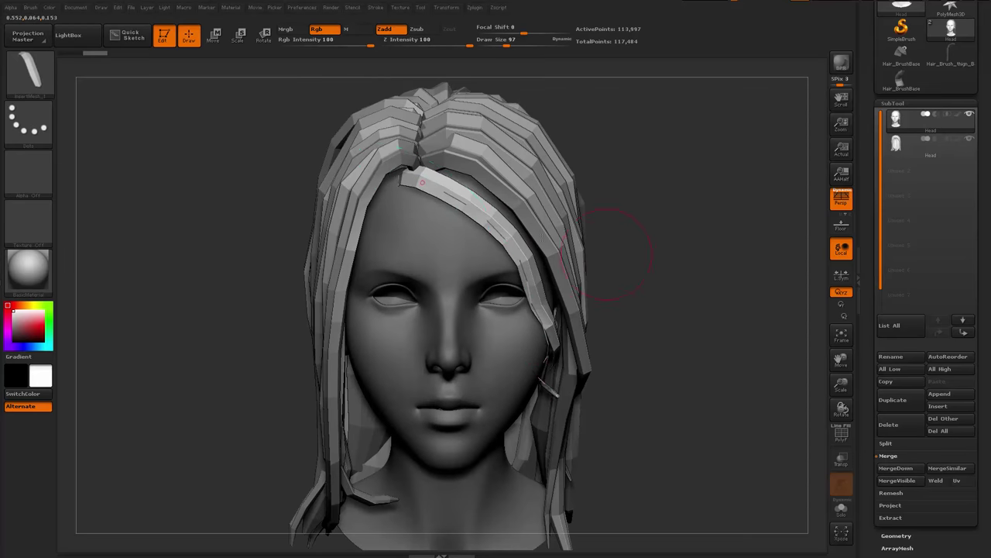
Switch to the Move brush with a draw size of 182 and fit the new strand to the hairline
{"action": "key", "text": "space"}
{"action": "mouse_move", "coordinate": [416, 187]}
{"action": "left_mouse_down"}
{"action": "mouse_move", "coordinate": [430, 188]}
{"action": "mouse_move", "coordinate": [419, 191]}
{"action": "left_mouse_up"}
{"action": "left_click", "coordinate": [431, 190]}
{"action": "key", "text": "b"}
{"action": "key", "text": "m"}
{"action": "key", "text": "v"}
{"action": "key", "text": "space"}
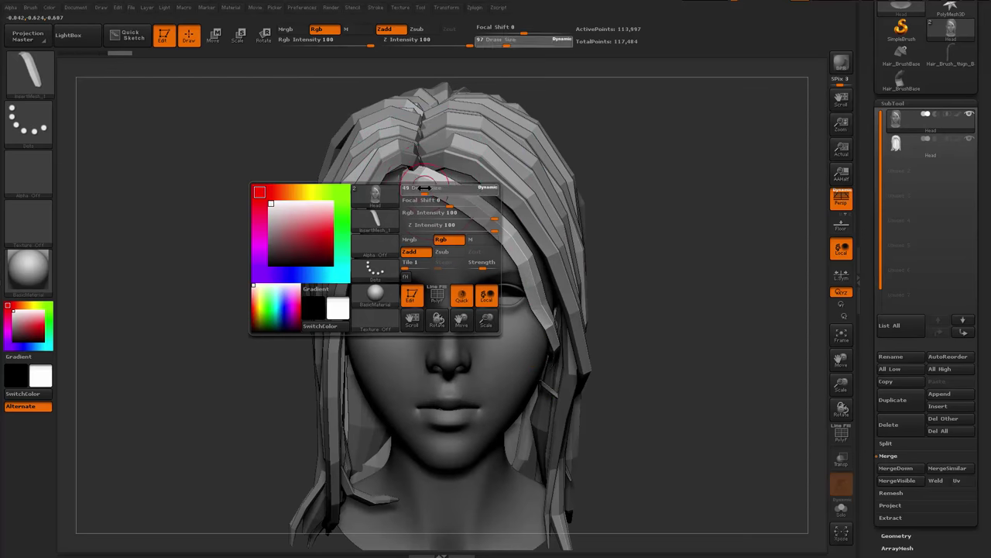
{"action": "left_click_drag", "start_coordinate": [648, 171], "coordinate": [503, 234]}
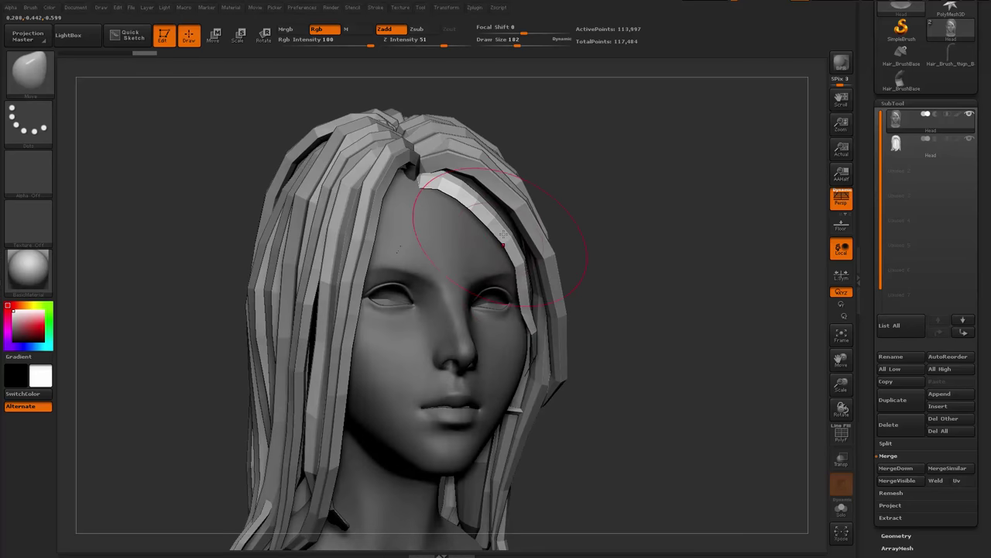
{"action": "left_click_drag", "start_coordinate": [552, 200], "coordinate": [486, 205]}
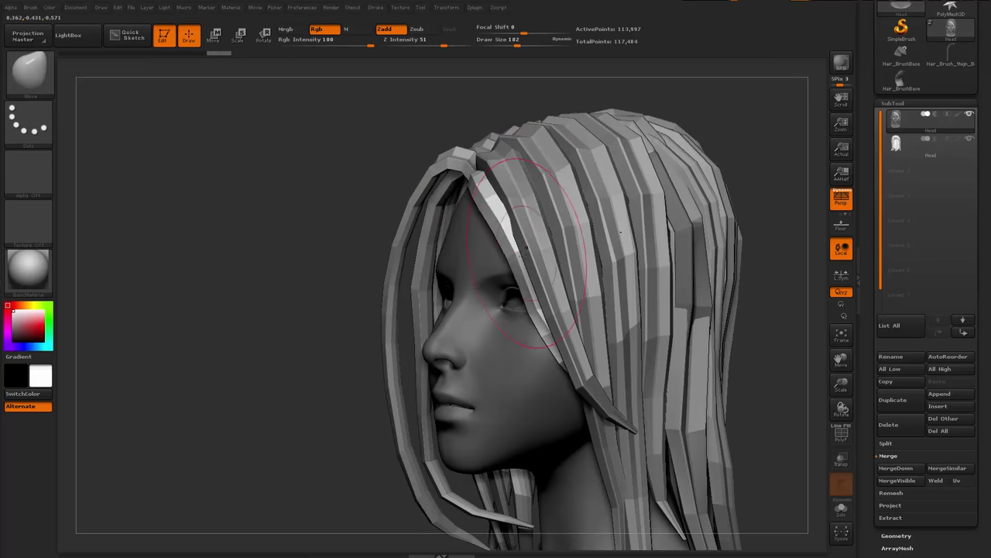
Move the strand's middle and tip from several angles so it curves around the cheek and sweeps back towards the ear
{"action": "mouse_move", "coordinate": [308, 379]}
{"action": "left_mouse_down"}
{"action": "mouse_move", "coordinate": [520, 427]}
{"action": "mouse_move", "coordinate": [530, 376]}
{"action": "left_mouse_up"}
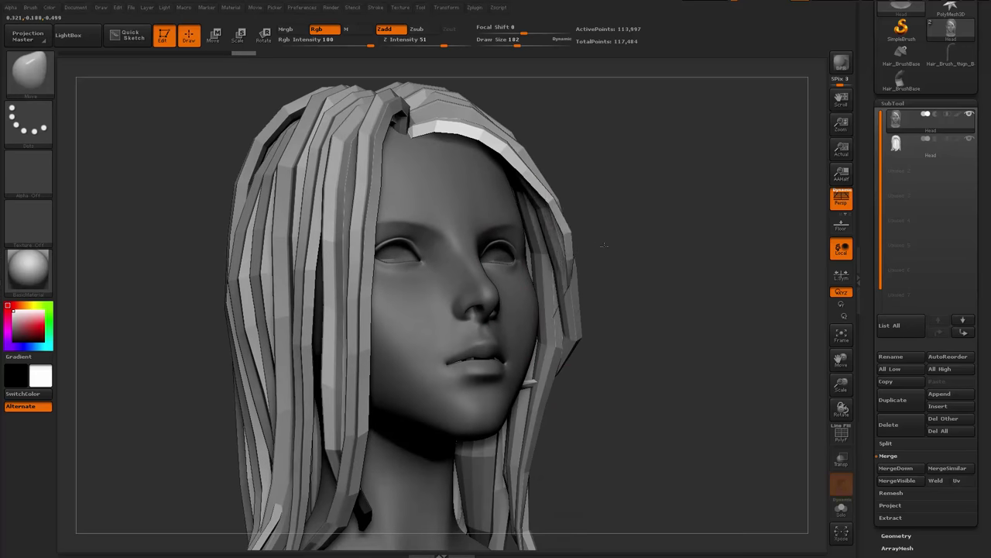
{"action": "left_click_drag", "start_coordinate": [603, 246], "coordinate": [516, 255]}
{"action": "left_click_drag", "start_coordinate": [325, 411], "coordinate": [577, 387]}
{"action": "left_click_drag", "start_coordinate": [659, 356], "coordinate": [495, 333]}
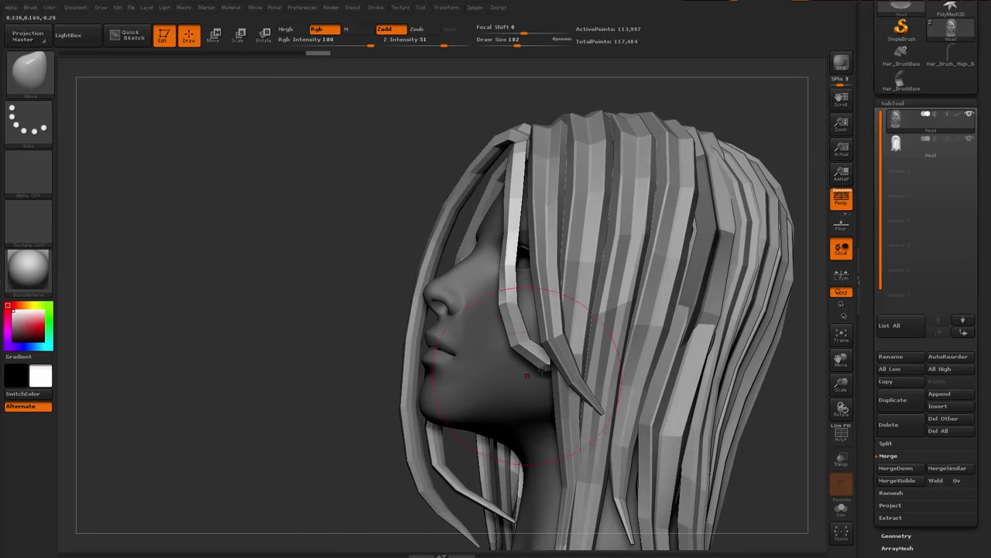
{"action": "left_click_drag", "start_coordinate": [380, 387], "coordinate": [562, 341]}
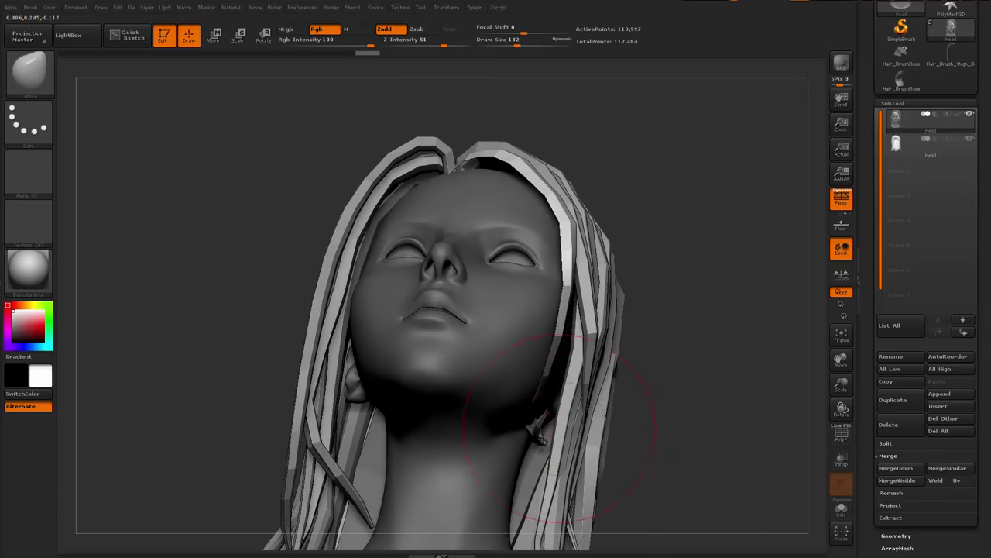
{"action": "left_click_drag", "start_coordinate": [658, 422], "coordinate": [325, 364]}
Solo the head subtool, show its polyframe and isolate the new strand by its polygroup
{"action": "key", "text": "shift+s"}
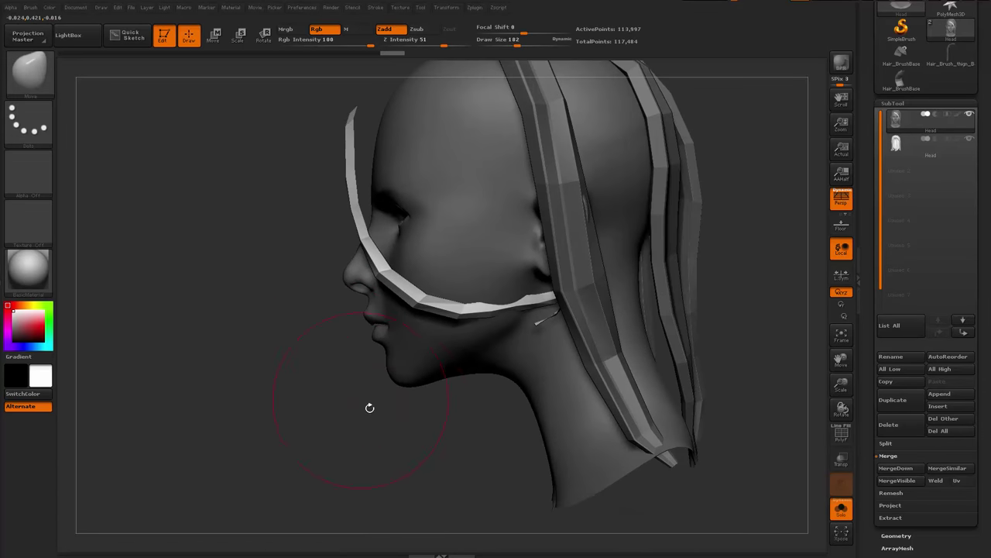
{"action": "mouse_move", "coordinate": [370, 407]}
{"action": "left_mouse_down"}
{"action": "mouse_move", "coordinate": [488, 376]}
{"action": "mouse_move", "coordinate": [464, 387]}
{"action": "mouse_move", "coordinate": [421, 456]}
{"action": "mouse_move", "coordinate": [489, 430]}
{"action": "mouse_move", "coordinate": [445, 417]}
{"action": "mouse_move", "coordinate": [686, 237]}
{"action": "left_mouse_up"}
{"action": "key", "text": "shift+f"}
{"action": "left_click", "coordinate": [433, 299], "text": "ctrl+shift"}
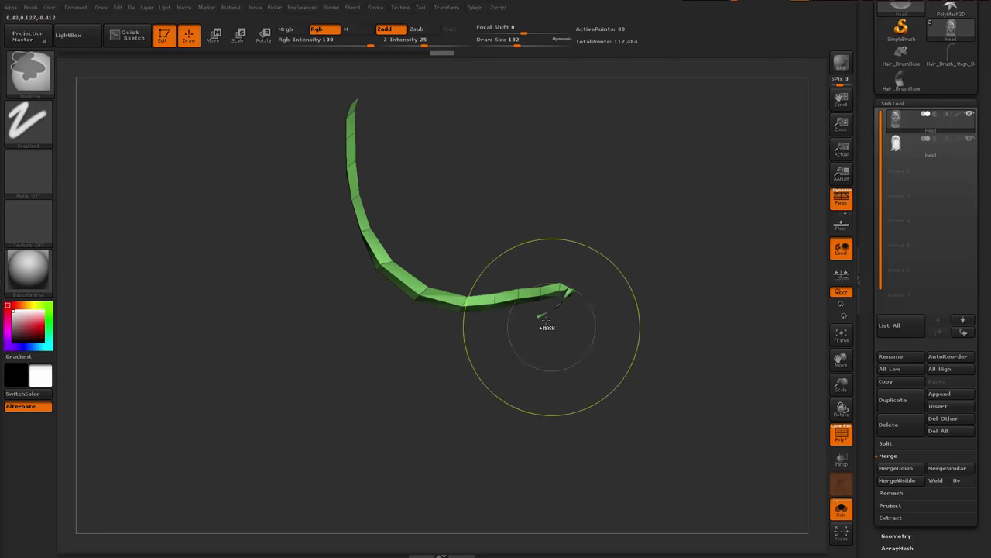
Try to isolate only the bent tip of the strand with rectangular selections, and bring the whole head mesh back into view
{"action": "left_click_drag", "start_coordinate": [478, 394], "coordinate": [651, 236], "text": "ctrl+shift"}
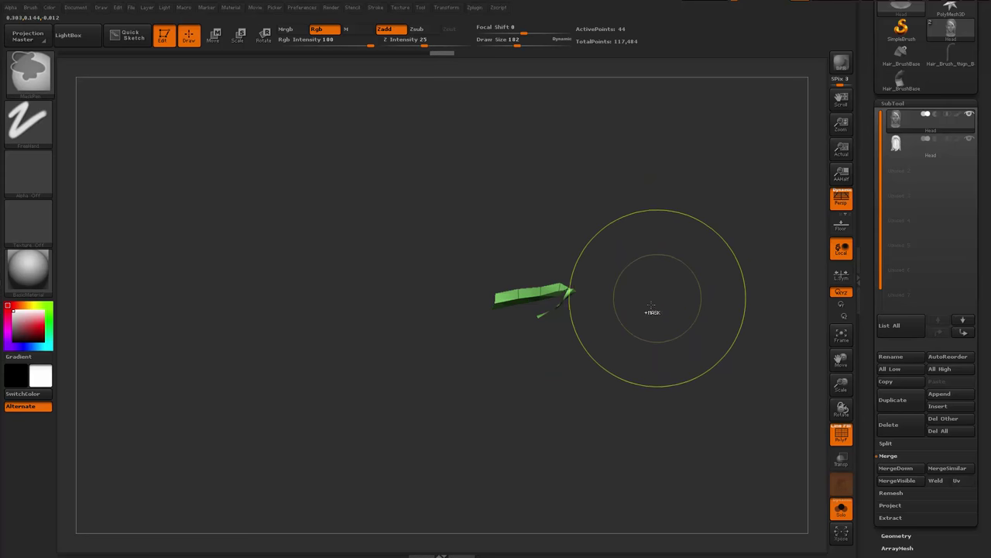
{"action": "key", "text": "ctrl+z"}
{"action": "left_click_drag", "start_coordinate": [500, 371], "coordinate": [621, 225], "text": "ctrl+shift"}
{"action": "key", "text": "ctrl+z"}
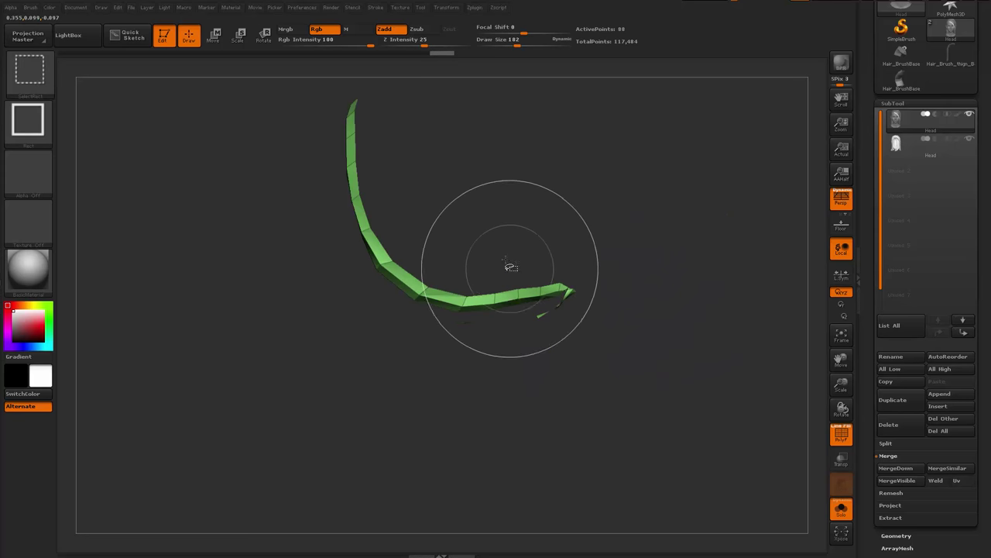
{"action": "left_click_drag", "start_coordinate": [512, 266], "coordinate": [580, 392], "text": "ctrl+shift"}
{"action": "left_click", "coordinate": [465, 310], "text": "ctrl+shift"}
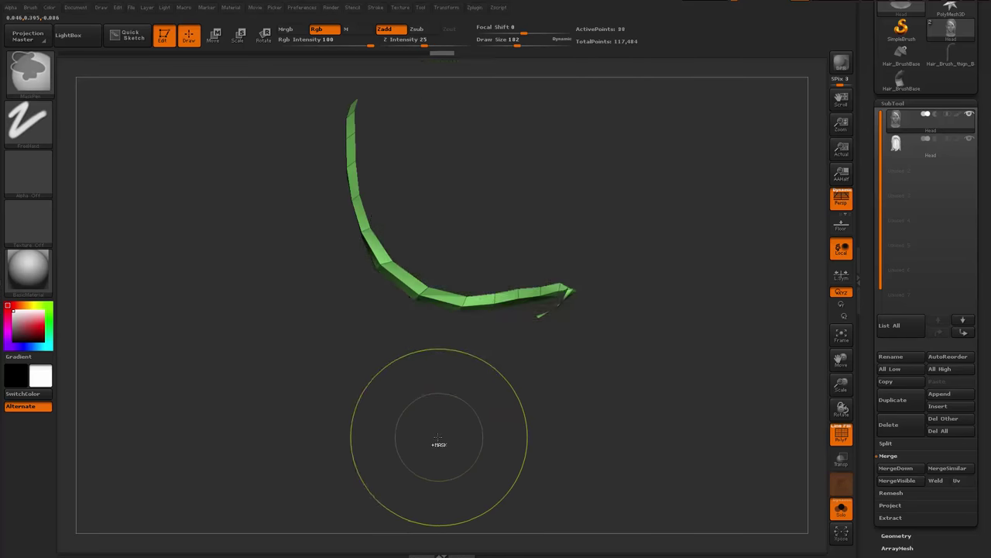
{"action": "left_click", "coordinate": [409, 443], "text": "ctrl+shift"}
{"action": "left_click_drag", "start_coordinate": [410, 443], "coordinate": [465, 387]}
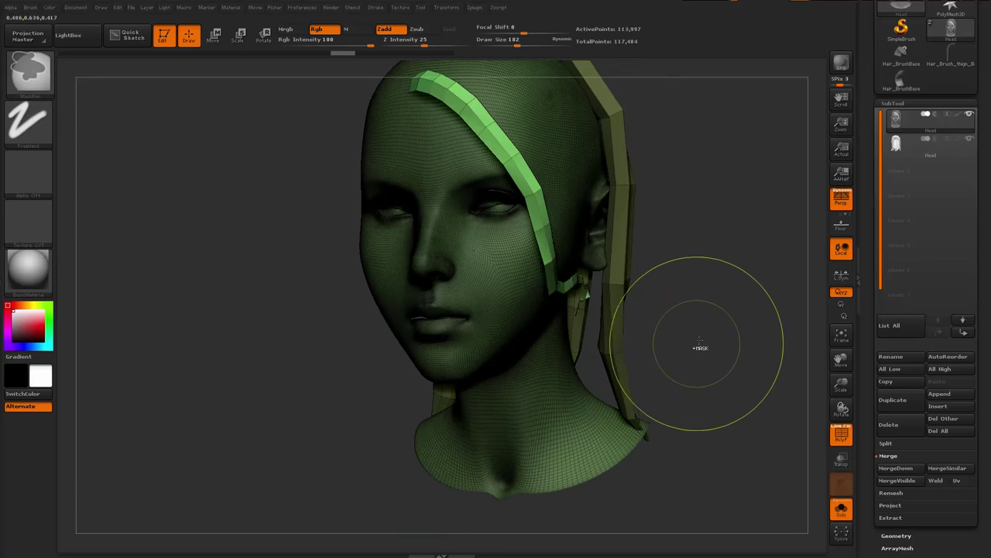
Undo all reshaping of the forehead strand and its drawing
{"action": "key", "text": "ctrl+z"}
{"action": "key", "text": "ctrl+z"}
{"action": "key", "text": "ctrl+z"}
{"action": "key", "text": "ctrl+z"}
{"action": "key", "text": "ctrl+z"}
{"action": "key", "text": "ctrl+z"}
{"action": "key", "text": "ctrl+z"}
{"action": "key", "text": "ctrl+z"}
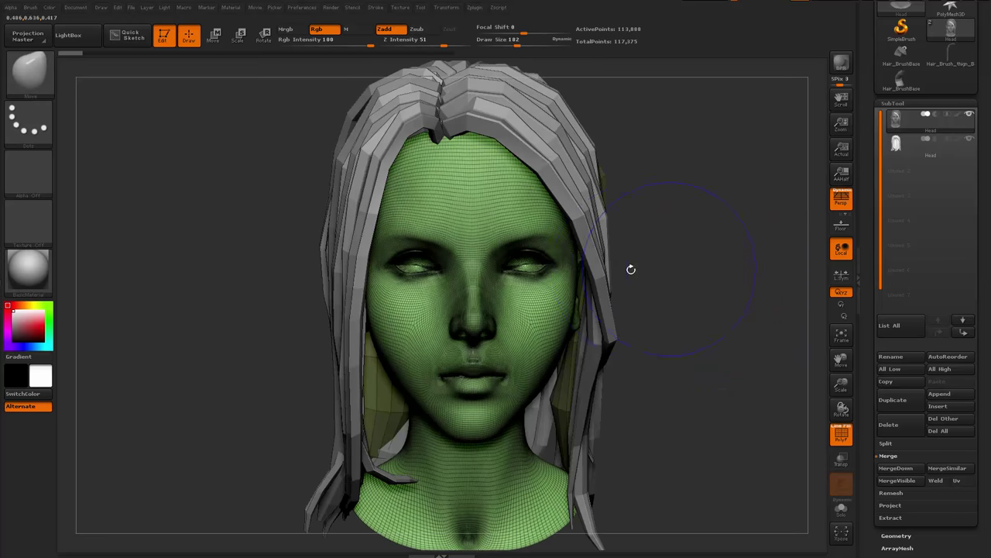
Hide the polyframe, select the InsertMesh_1 hair brush, draw a strand from the parting down the face and undo it
{"action": "key", "text": "shift+f"}
{"action": "key", "text": "b"}
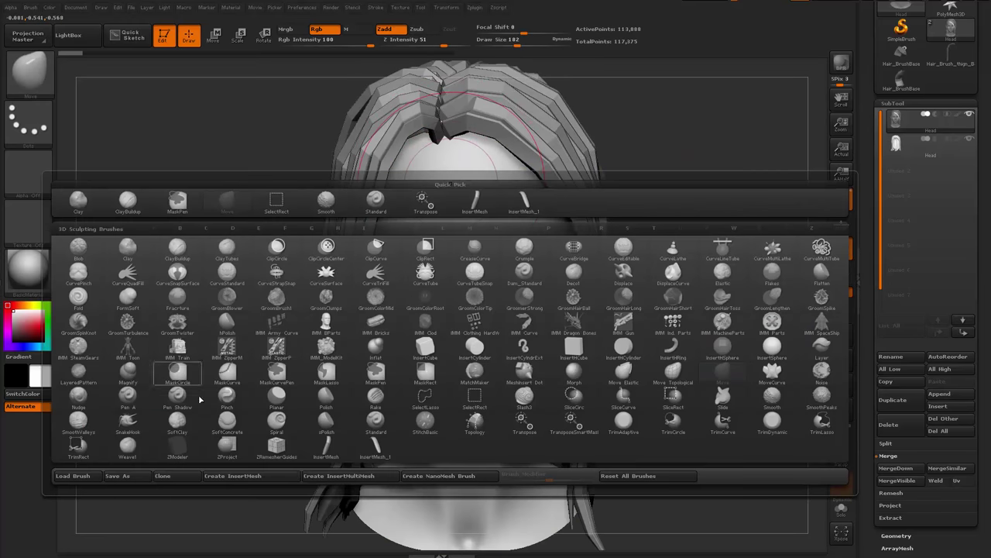
{"action": "left_click", "coordinate": [372, 457]}
{"action": "key", "text": "space"}
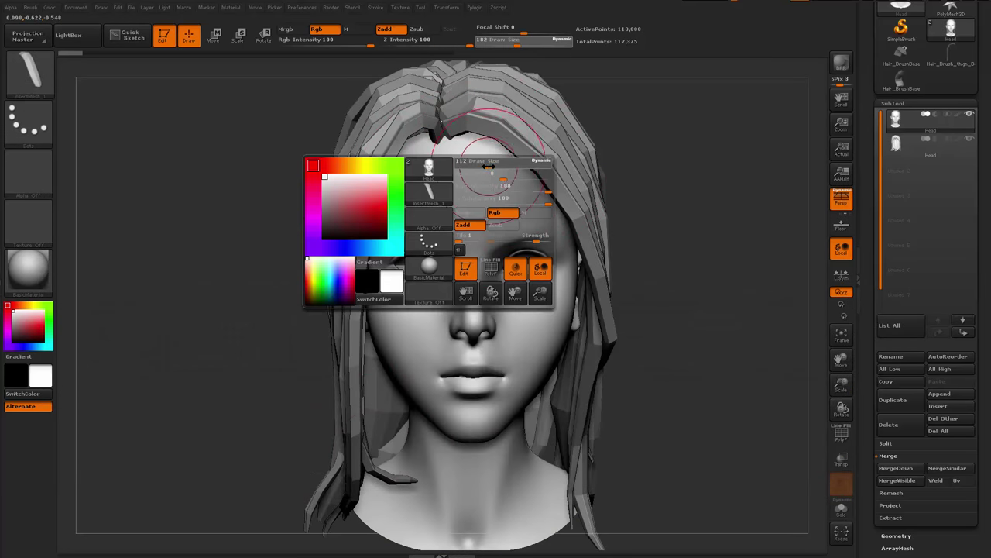
{"action": "left_click_drag", "start_coordinate": [489, 167], "coordinate": [487, 167]}
{"action": "left_click_drag", "start_coordinate": [567, 375], "coordinate": [569, 389]}
{"action": "left_click_drag", "start_coordinate": [744, 273], "coordinate": [703, 271]}
{"action": "key", "text": "ctrl+z"}
Draw a hair strand from the parting along the hairline and down the side of the face to the cheek
{"action": "left_click_drag", "start_coordinate": [457, 156], "coordinate": [501, 168]}
{"action": "left_click_drag", "start_coordinate": [546, 349], "coordinate": [540, 358]}
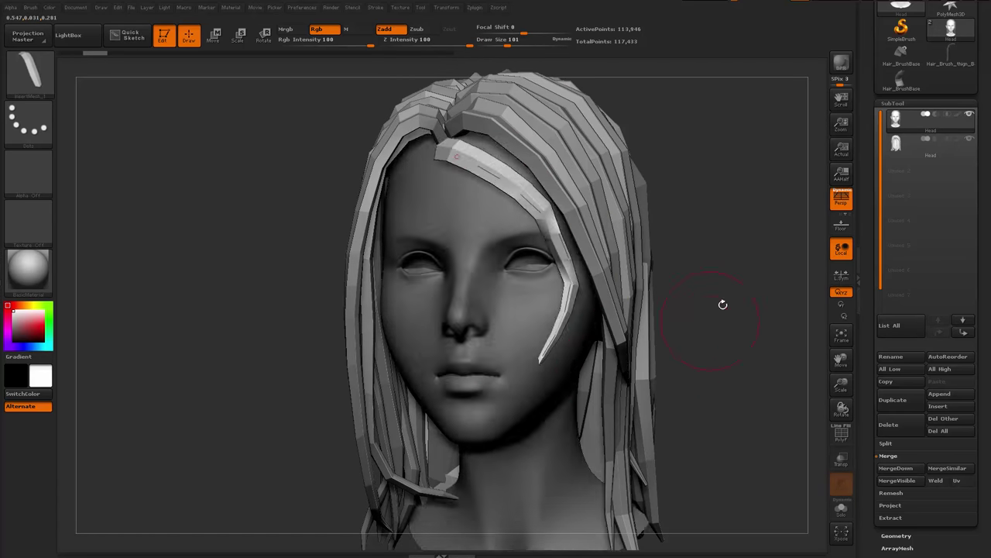
{"action": "left_click_drag", "start_coordinate": [721, 305], "coordinate": [753, 295]}
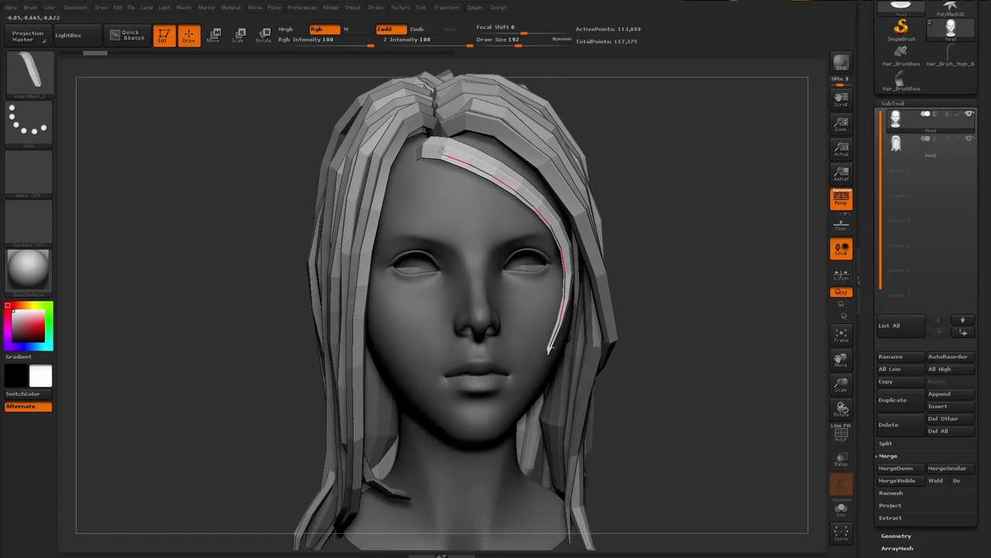
{"action": "left_click", "coordinate": [442, 152]}
{"action": "mouse_move", "coordinate": [670, 199]}
{"action": "left_mouse_down"}
{"action": "mouse_move", "coordinate": [628, 178]}
{"action": "mouse_move", "coordinate": [666, 193]}
{"action": "mouse_move", "coordinate": [645, 148]}
{"action": "mouse_move", "coordinate": [669, 146]}
{"action": "left_mouse_up"}
{"action": "left_click", "coordinate": [507, 216]}
Switch to the Move brush with a draw size of 245 and shape the strand to follow the hairline and temple
{"action": "key", "text": "space"}
{"action": "key", "text": "b"}
{"action": "key", "text": "m"}
{"action": "key", "text": "v"}
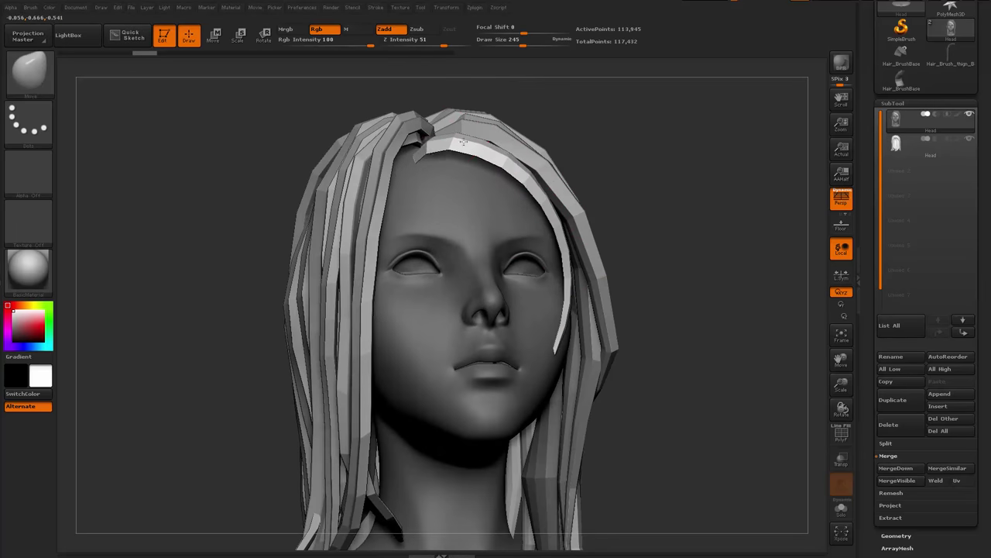
{"action": "left_click_drag", "start_coordinate": [675, 280], "coordinate": [611, 295]}
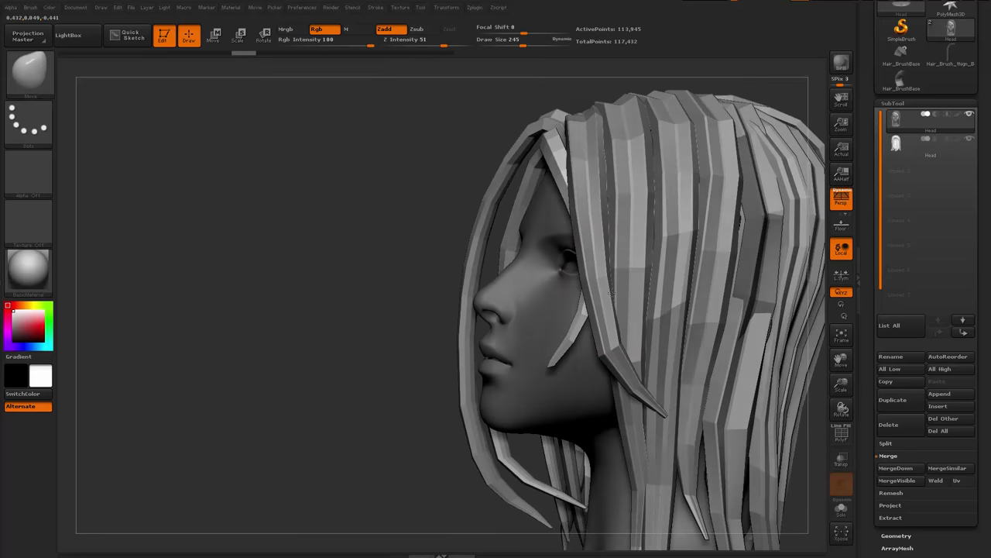
{"action": "left_click_drag", "start_coordinate": [543, 172], "coordinate": [530, 175]}
{"action": "left_click_drag", "start_coordinate": [372, 233], "coordinate": [554, 268]}
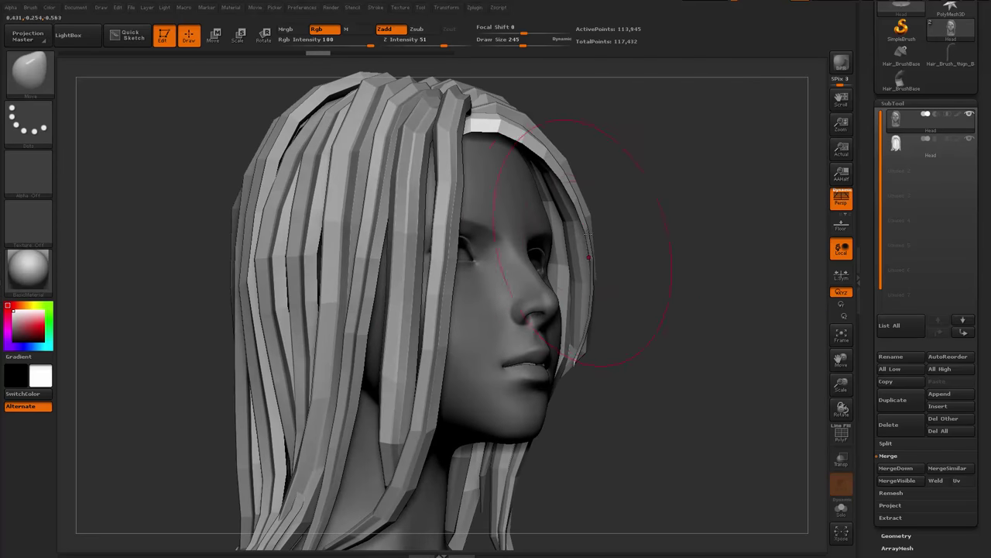
{"action": "left_click_drag", "start_coordinate": [641, 338], "coordinate": [596, 272]}
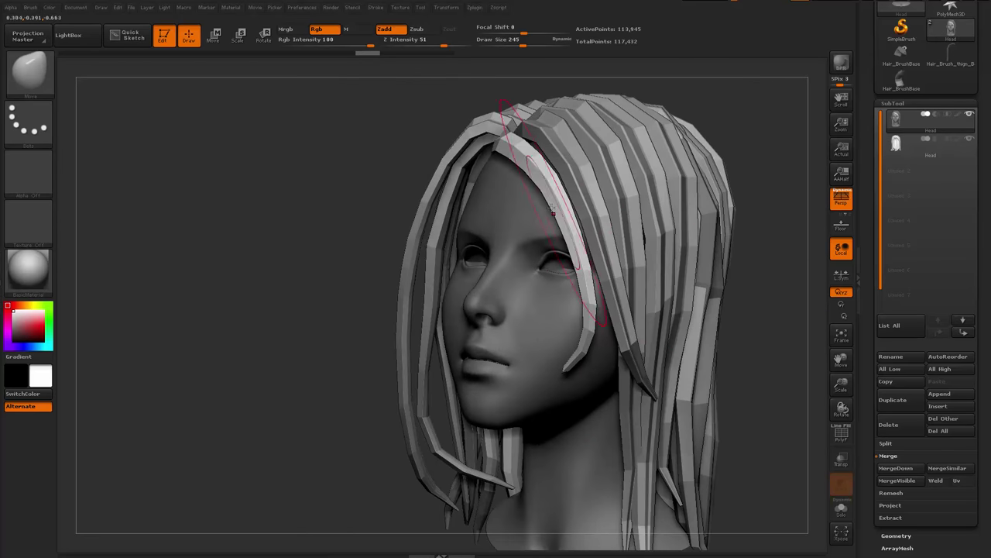
{"action": "left_click_drag", "start_coordinate": [391, 198], "coordinate": [483, 174]}
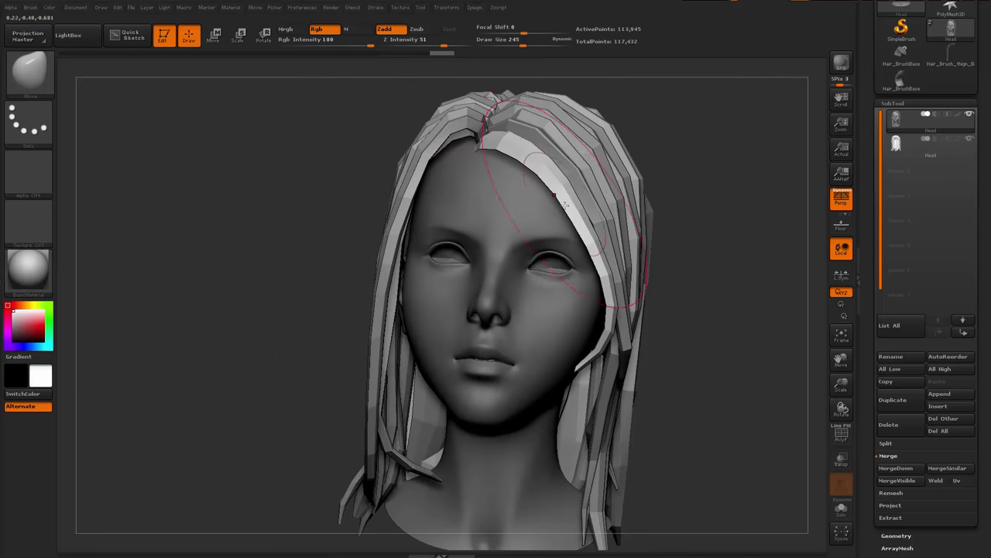
{"action": "left_click_drag", "start_coordinate": [564, 205], "coordinate": [575, 200]}
{"action": "mouse_move", "coordinate": [690, 224]}
{"action": "left_mouse_down"}
{"action": "mouse_move", "coordinate": [703, 266]}
{"action": "mouse_move", "coordinate": [680, 255]}
{"action": "mouse_move", "coordinate": [668, 225]}
{"action": "left_mouse_up"}
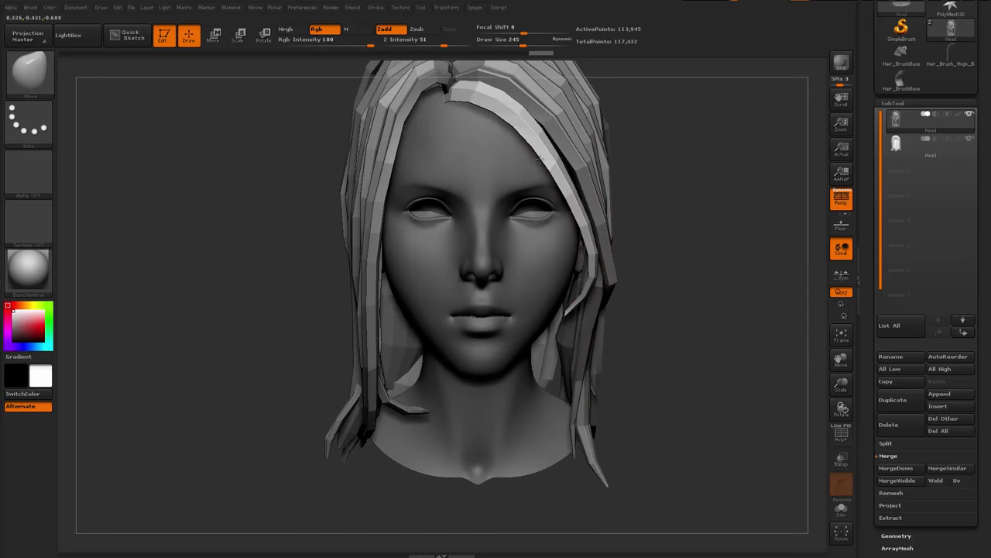
Pull the strand forward from the side views so it arcs out in front of the face
{"action": "left_click_drag", "start_coordinate": [626, 241], "coordinate": [568, 195]}
{"action": "left_click_drag", "start_coordinate": [704, 165], "coordinate": [573, 165]}
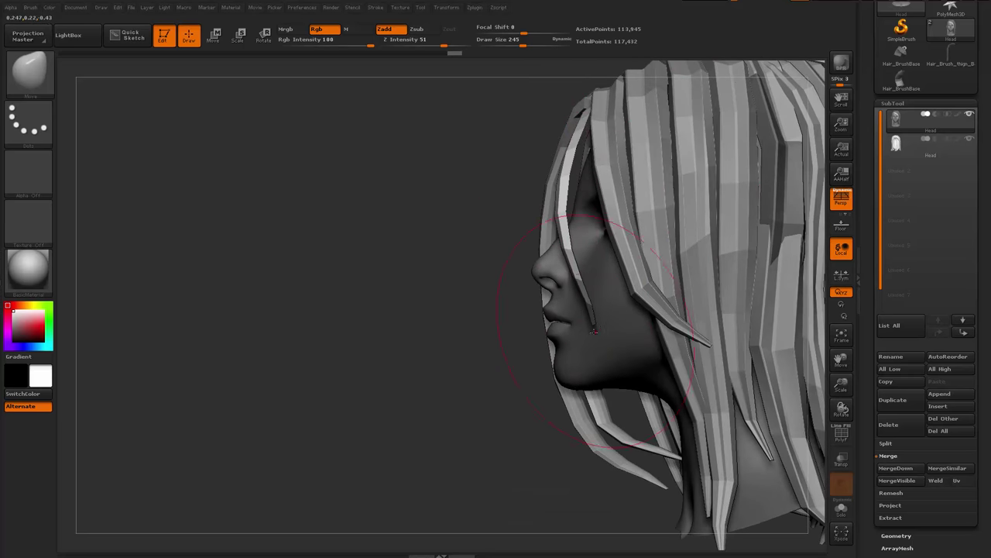
{"action": "left_click_drag", "start_coordinate": [496, 271], "coordinate": [631, 232]}
{"action": "left_click_drag", "start_coordinate": [692, 219], "coordinate": [798, 202]}
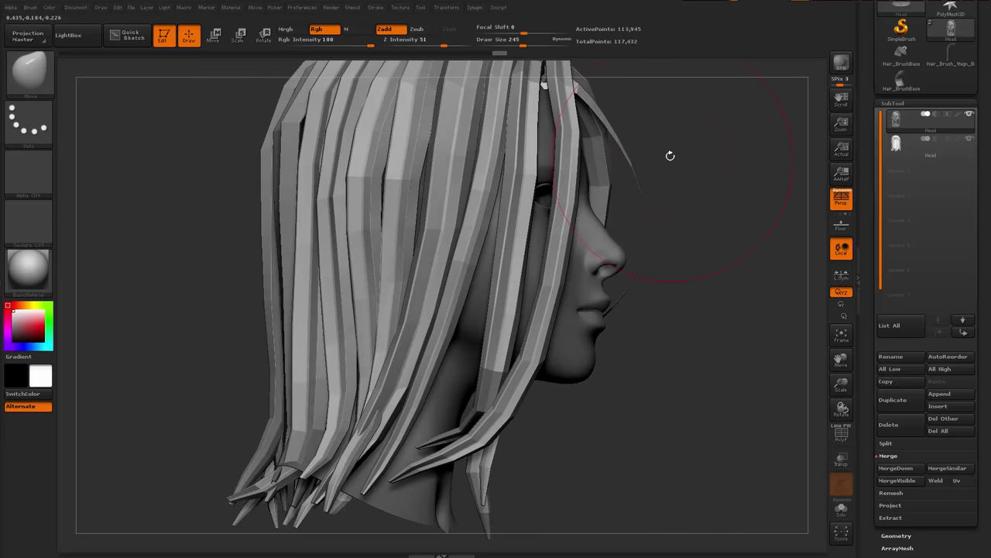
{"action": "left_click_drag", "start_coordinate": [671, 155], "coordinate": [604, 147]}
{"action": "left_click_drag", "start_coordinate": [681, 256], "coordinate": [609, 292]}
{"action": "left_click_drag", "start_coordinate": [755, 255], "coordinate": [712, 252]}
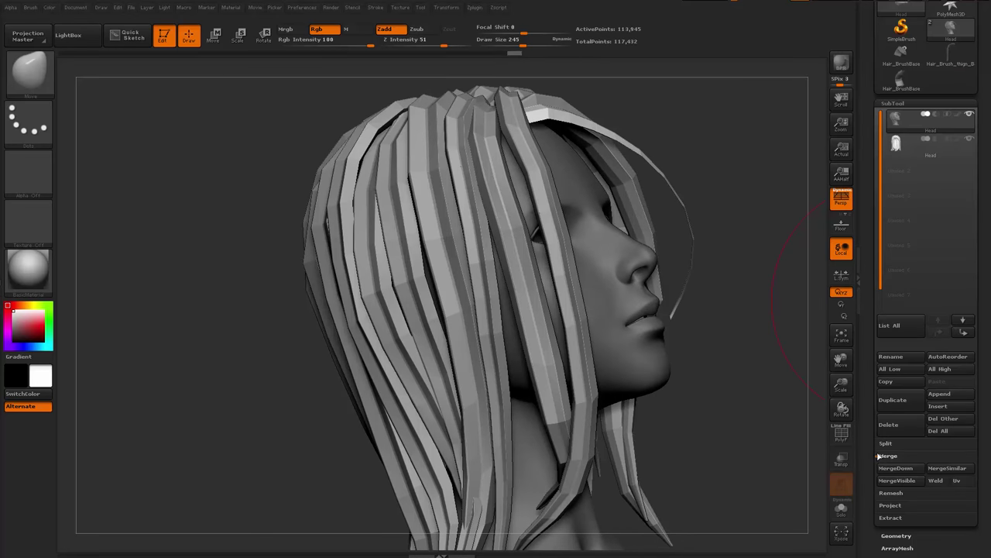
Turn on double-sided display for the head subtool in its display properties
{"action": "left_click_drag", "start_coordinate": [870, 456], "coordinate": [894, 306]}
{"action": "left_click", "coordinate": [923, 279]}
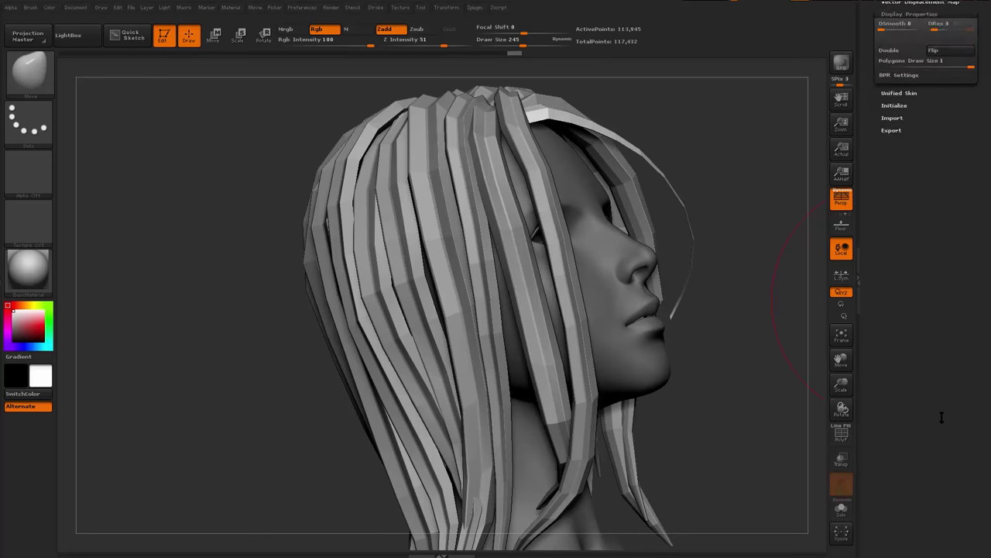
{"action": "left_click_drag", "start_coordinate": [940, 416], "coordinate": [939, 519]}
{"action": "left_click", "coordinate": [901, 208]}
Reshape the strand's arc from both sides so it hangs clear of the face with its tip curling in at the jaw
{"action": "left_click_drag", "start_coordinate": [762, 267], "coordinate": [718, 288]}
{"action": "left_click_drag", "start_coordinate": [720, 208], "coordinate": [767, 199]}
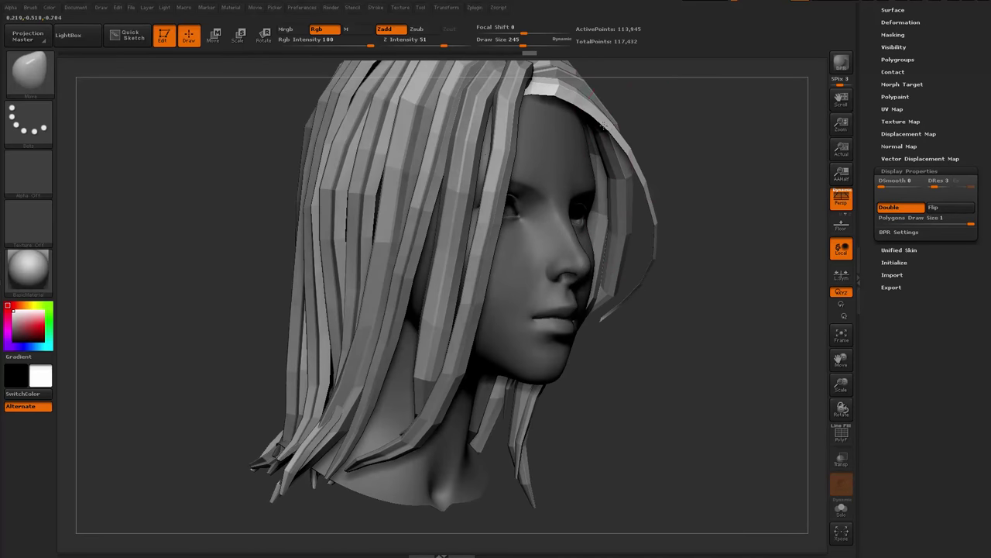
{"action": "left_click_drag", "start_coordinate": [706, 192], "coordinate": [659, 193]}
{"action": "mouse_move", "coordinate": [785, 285]}
{"action": "left_mouse_down"}
{"action": "mouse_move", "coordinate": [691, 333]}
{"action": "mouse_move", "coordinate": [673, 368]}
{"action": "left_mouse_up"}
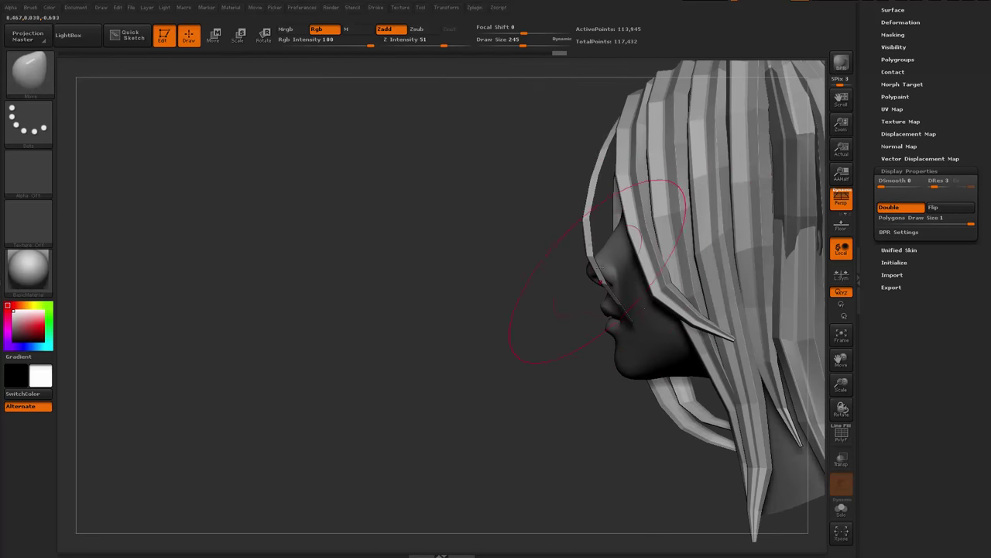
{"action": "left_click_drag", "start_coordinate": [556, 354], "coordinate": [652, 237]}
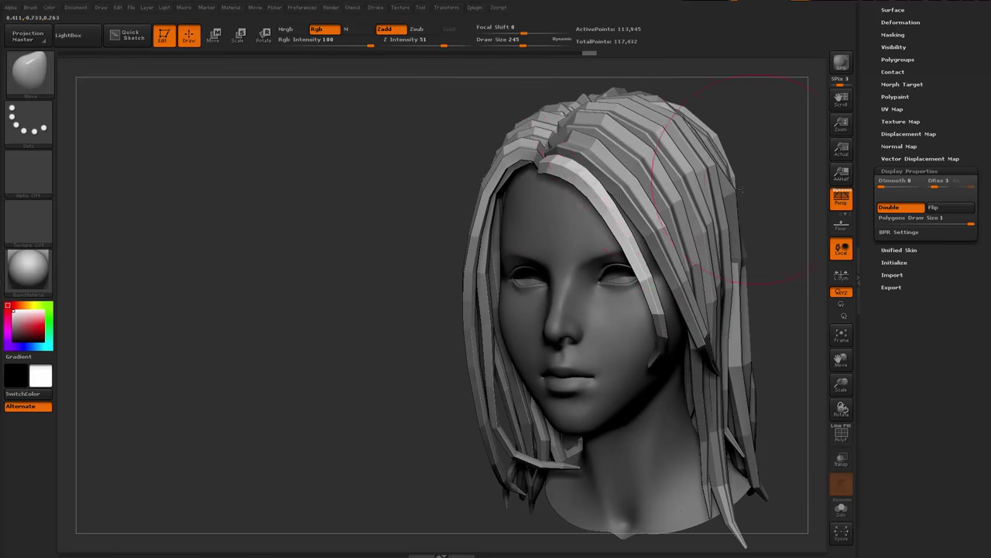
{"action": "left_click_drag", "start_coordinate": [751, 190], "coordinate": [586, 200]}
Refine the strand's root and upper curve with the Move brush so it runs smoothly from the parting past the eye
{"action": "mouse_move", "coordinate": [516, 281]}
{"action": "left_mouse_down", "text": "shift"}
{"action": "mouse_move", "coordinate": [658, 310]}
{"action": "mouse_move", "coordinate": [709, 269]}
{"action": "mouse_move", "coordinate": [658, 275]}
{"action": "mouse_move", "coordinate": [668, 272]}
{"action": "left_mouse_up", "text": "shift"}
{"action": "left_click_drag", "start_coordinate": [743, 248], "coordinate": [773, 288], "text": "alt"}
{"action": "left_click_drag", "start_coordinate": [782, 197], "coordinate": [852, 207]}
{"action": "left_click_drag", "start_coordinate": [767, 124], "coordinate": [611, 177], "text": "alt"}
{"action": "left_click_drag", "start_coordinate": [569, 201], "coordinate": [573, 203]}
{"action": "left_click_drag", "start_coordinate": [787, 223], "coordinate": [727, 230]}
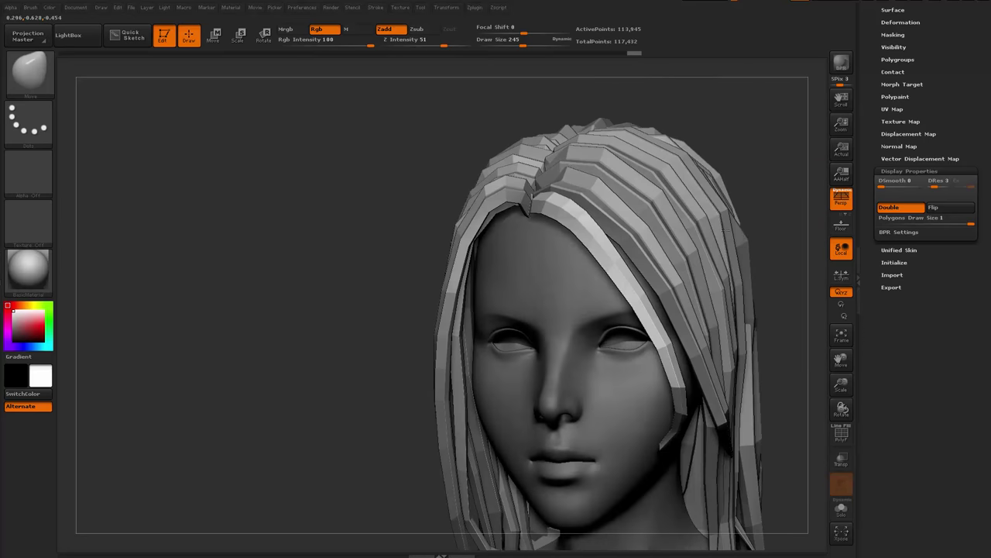
{"action": "mouse_move", "coordinate": [777, 209]}
{"action": "left_mouse_down"}
{"action": "mouse_move", "coordinate": [809, 221]}
{"action": "mouse_move", "coordinate": [684, 179]}
{"action": "left_mouse_up"}
Duplicate the front strand with a Transpose move, placing the copy lower and further inward over the forehead and eye
{"action": "key", "text": "w"}
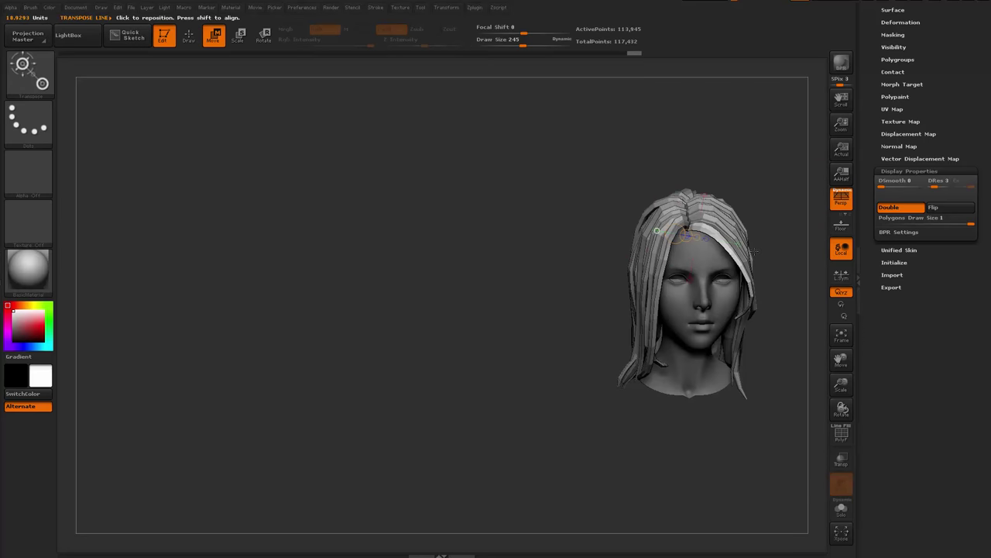
{"action": "mouse_move", "coordinate": [811, 219]}
{"action": "left_mouse_down", "text": "alt"}
{"action": "mouse_move", "coordinate": [617, 190]}
{"action": "mouse_move", "coordinate": [542, 229]}
{"action": "left_mouse_up", "text": "alt"}
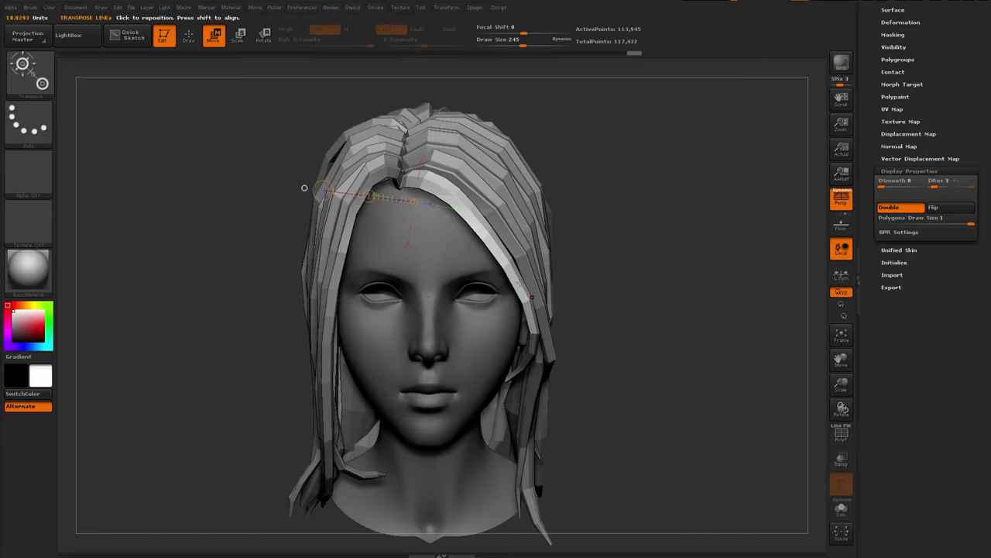
{"action": "left_click_drag", "start_coordinate": [520, 282], "coordinate": [658, 282], "text": "shift"}
{"action": "left_click_drag", "start_coordinate": [590, 282], "coordinate": [571, 306], "text": "ctrl"}
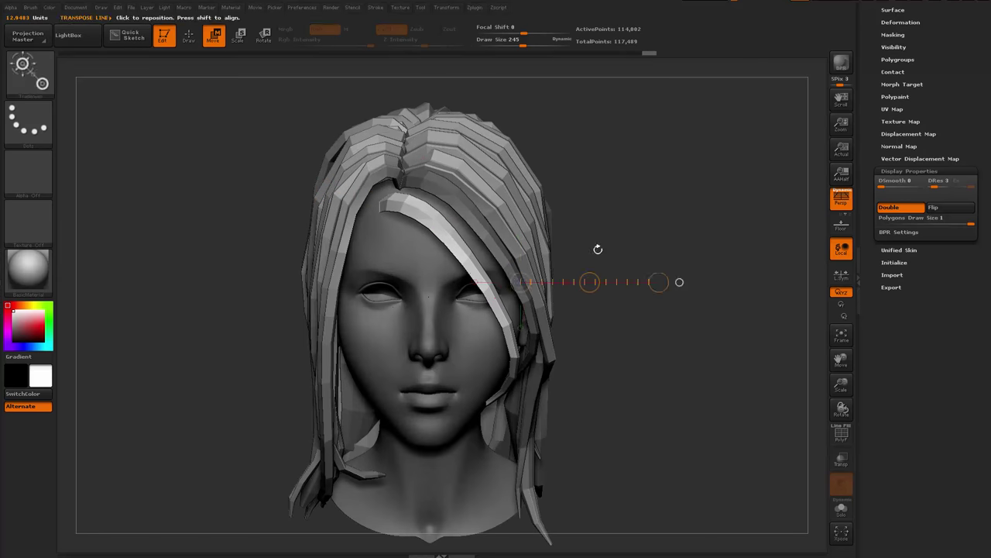
Tuck the copied strand's root into the parting and smooth its curve past the eye, using the Move brush at draw size about 251
{"action": "key", "text": "q"}
{"action": "left_click_drag", "start_coordinate": [394, 201], "coordinate": [412, 196]}
{"action": "left_click_drag", "start_coordinate": [633, 236], "coordinate": [600, 223]}
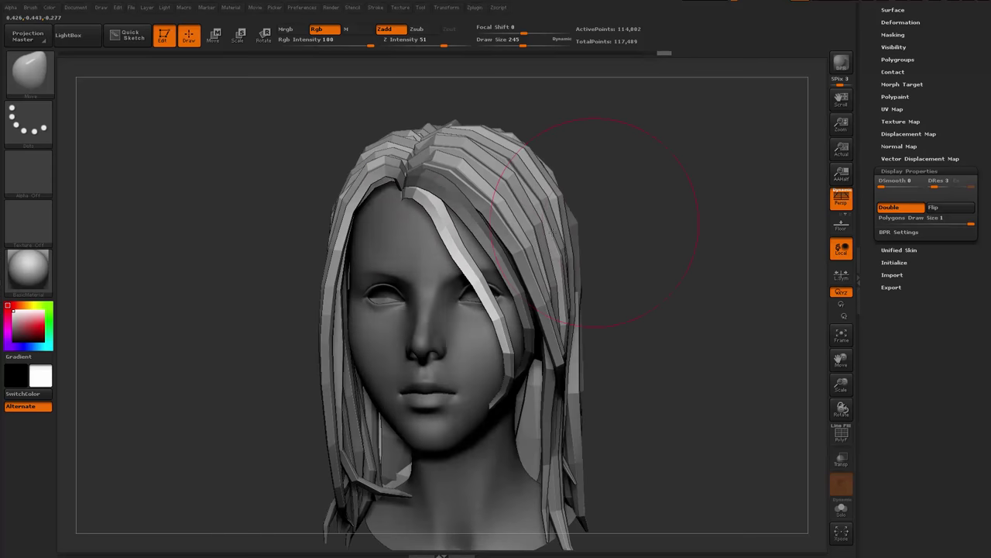
{"action": "key", "text": "space"}
{"action": "left_click_drag", "start_coordinate": [482, 264], "coordinate": [466, 236]}
{"action": "left_click_drag", "start_coordinate": [609, 344], "coordinate": [592, 265]}
{"action": "key", "text": "space"}
{"action": "left_click_drag", "start_coordinate": [470, 278], "coordinate": [478, 277]}
{"action": "left_click_drag", "start_coordinate": [337, 268], "coordinate": [568, 280]}
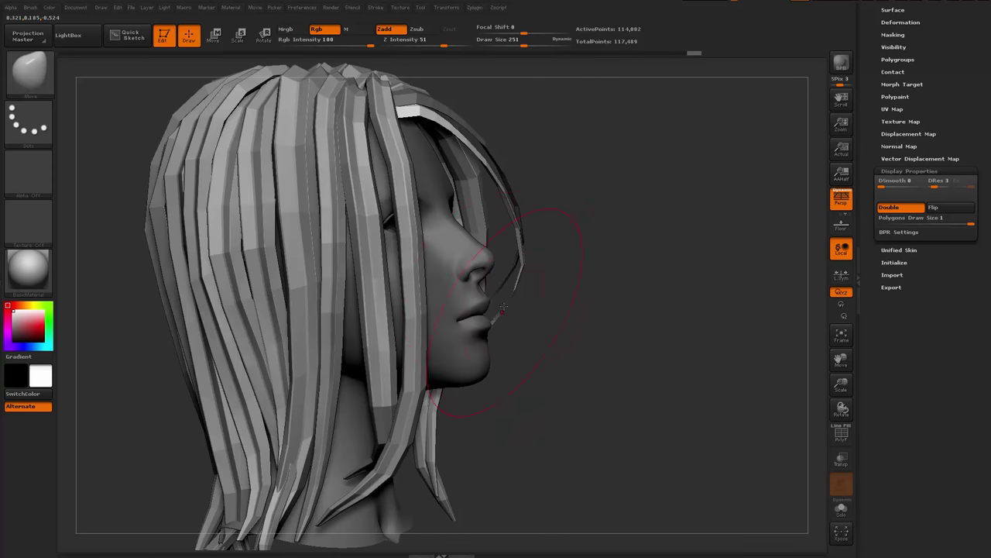
Pull the strand's lower half outward toward the side hair with the Move brush at draw size 492
{"action": "key", "text": "space"}
{"action": "left_click_drag", "start_coordinate": [504, 312], "coordinate": [521, 312]}
{"action": "left_click_drag", "start_coordinate": [612, 333], "coordinate": [600, 271]}
{"action": "left_click_drag", "start_coordinate": [517, 244], "coordinate": [508, 243]}
{"action": "left_click_drag", "start_coordinate": [659, 309], "coordinate": [542, 316]}
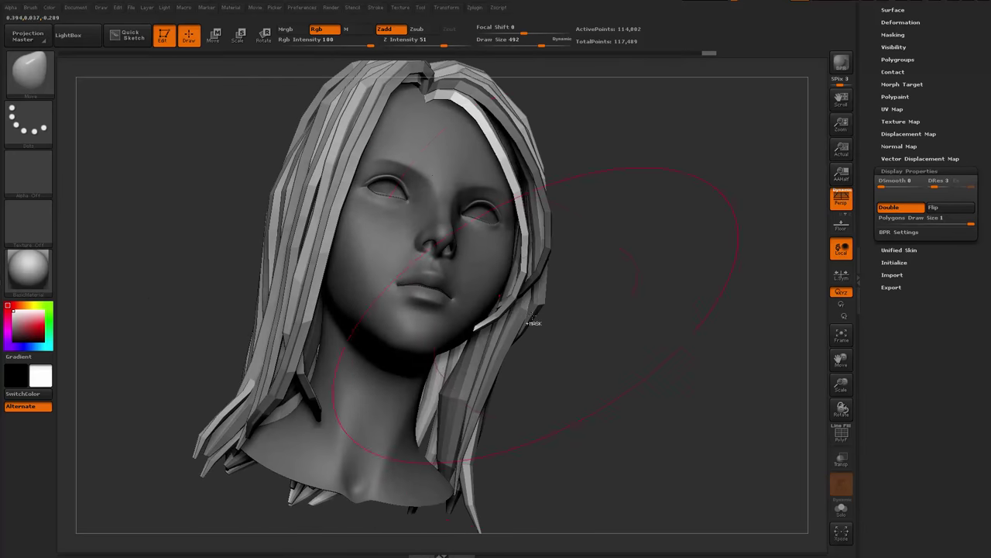
{"action": "left_click_drag", "start_coordinate": [517, 217], "coordinate": [536, 209]}
{"action": "left_click_drag", "start_coordinate": [619, 240], "coordinate": [453, 211]}
{"action": "left_click_drag", "start_coordinate": [680, 278], "coordinate": [744, 288]}
{"action": "left_click_drag", "start_coordinate": [630, 304], "coordinate": [700, 340], "text": "alt"}
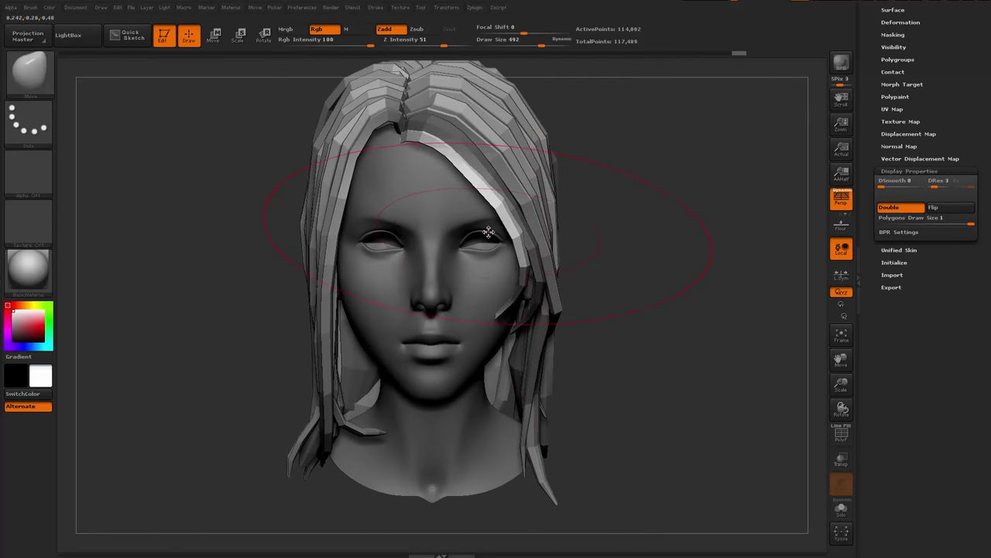
Reduce the Move brush to draw size 223 and bend the strand's tip in over the cheek
{"action": "key", "text": "space"}
{"action": "mouse_move", "coordinate": [488, 233]}
{"action": "left_mouse_down"}
{"action": "mouse_move", "coordinate": [498, 233]}
{"action": "mouse_move", "coordinate": [468, 234]}
{"action": "left_mouse_up"}
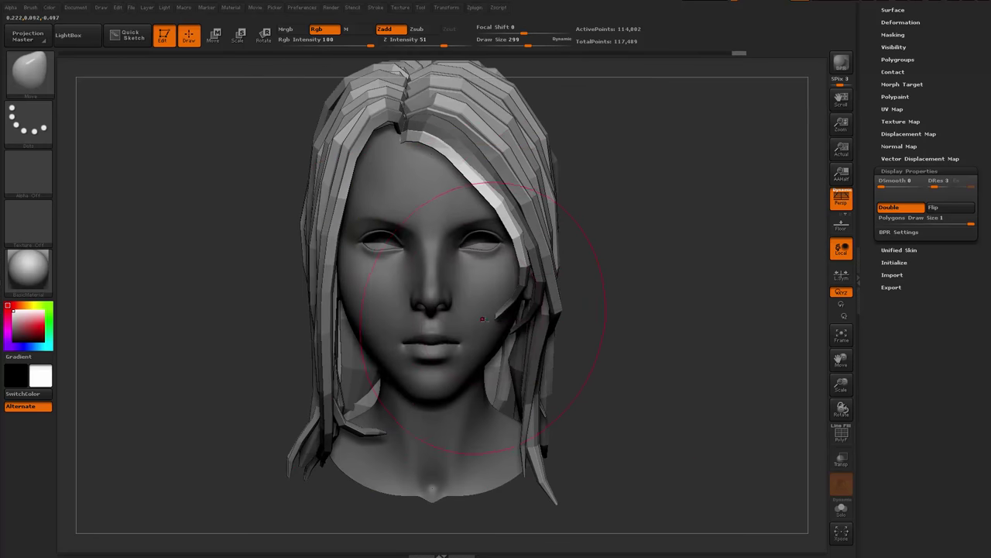
{"action": "mouse_move", "coordinate": [602, 286]}
{"action": "left_mouse_down"}
{"action": "mouse_move", "coordinate": [491, 271]}
{"action": "mouse_move", "coordinate": [713, 280]}
{"action": "left_mouse_up"}
{"action": "key", "text": "space"}
{"action": "mouse_move", "coordinate": [654, 267]}
{"action": "left_mouse_down"}
{"action": "mouse_move", "coordinate": [574, 269]}
{"action": "mouse_move", "coordinate": [542, 284]}
{"action": "mouse_move", "coordinate": [564, 239]}
{"action": "left_mouse_up"}
{"action": "key", "text": "space"}
{"action": "key", "text": "space"}
{"action": "key", "text": "space"}
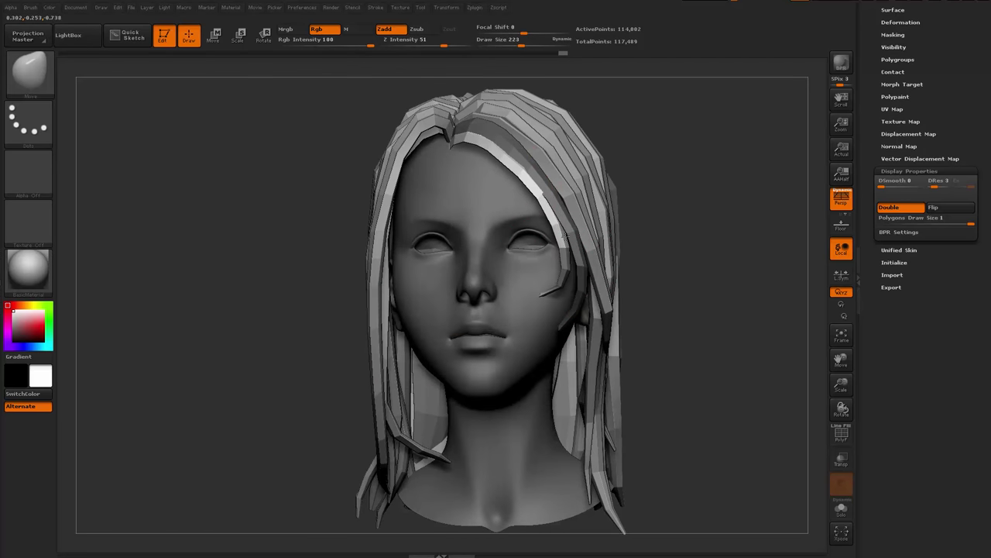
{"action": "left_click_drag", "start_coordinate": [651, 219], "coordinate": [558, 206]}
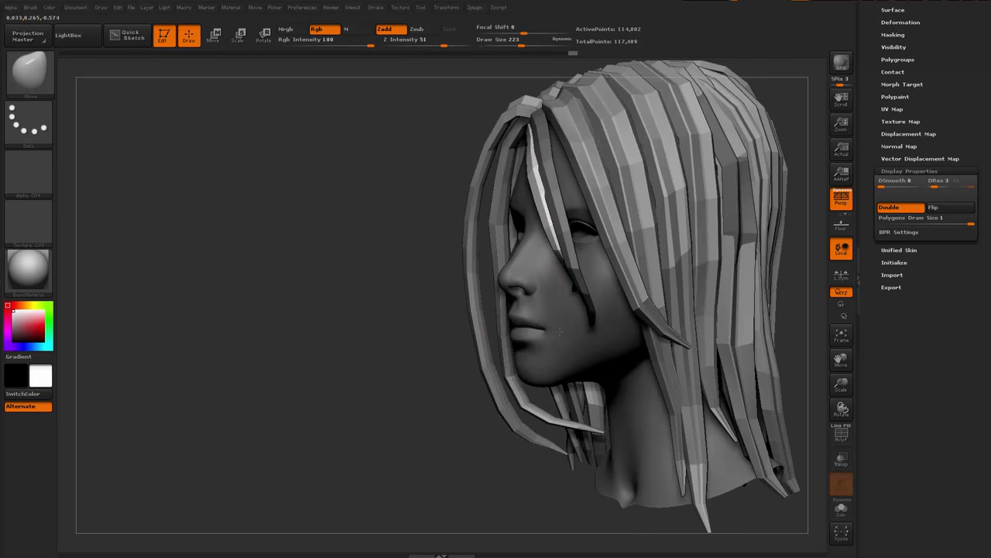
{"action": "mouse_move", "coordinate": [559, 332]}
{"action": "left_mouse_down"}
{"action": "mouse_move", "coordinate": [574, 301]}
{"action": "mouse_move", "coordinate": [587, 306]}
{"action": "left_mouse_up"}
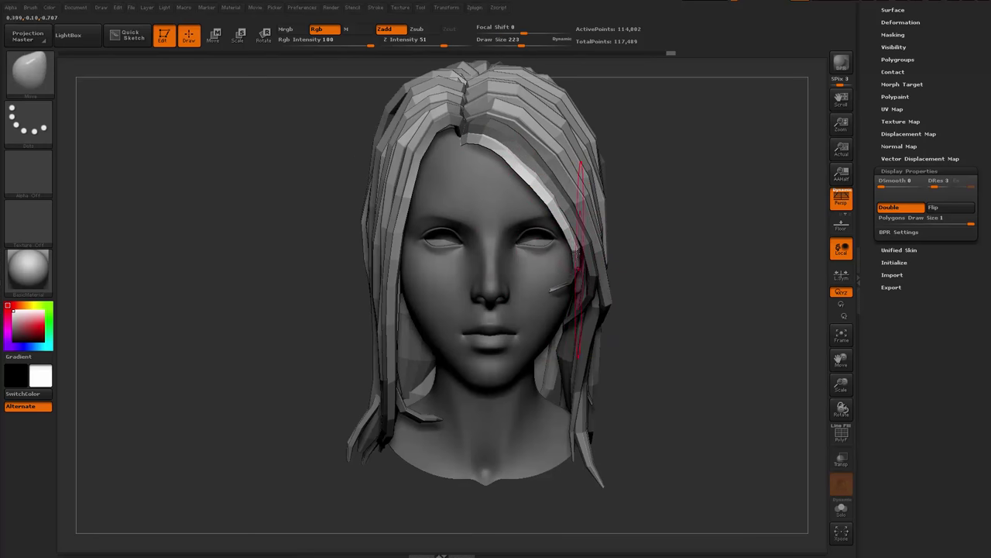
Refine the strand's arc past the eye and the curl of its tip on the cheek, working from several angles
{"action": "left_click_drag", "start_coordinate": [633, 301], "coordinate": [646, 266]}
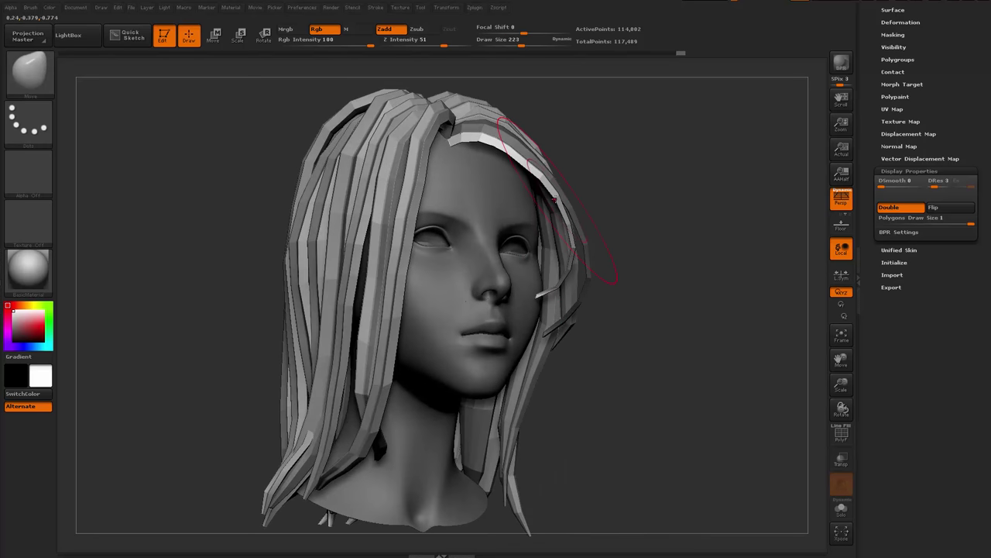
{"action": "left_click_drag", "start_coordinate": [611, 215], "coordinate": [669, 240]}
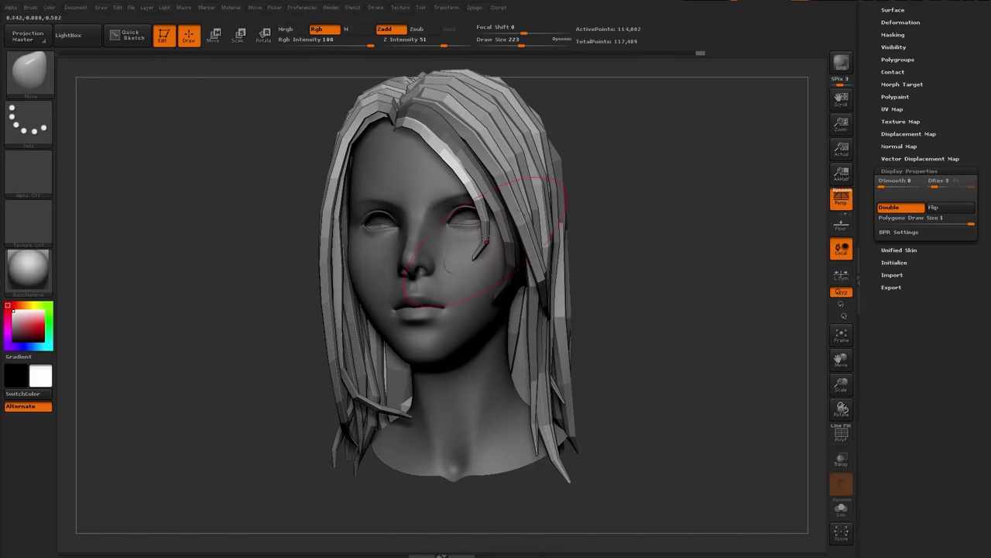
{"action": "left_click_drag", "start_coordinate": [606, 243], "coordinate": [657, 234]}
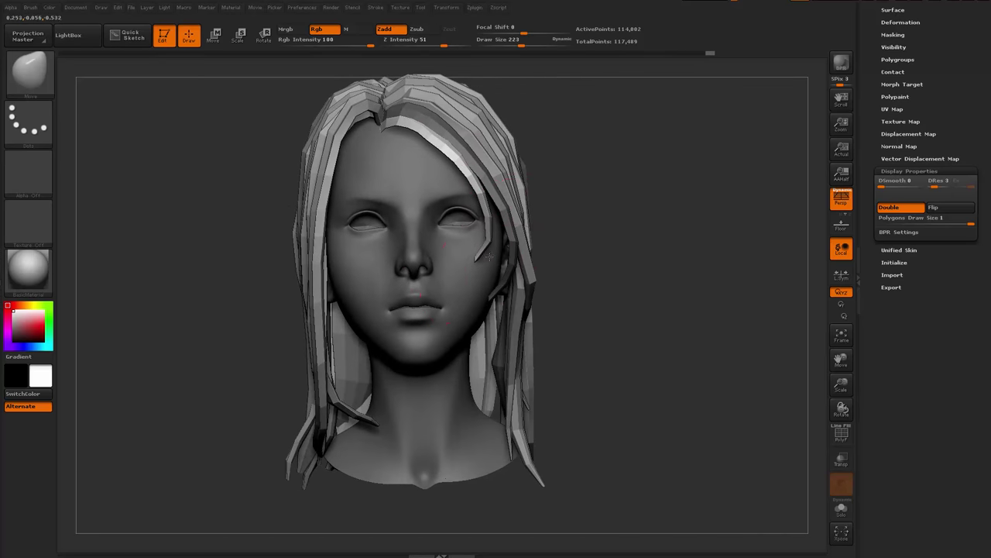
{"action": "left_click_drag", "start_coordinate": [490, 257], "coordinate": [498, 259]}
{"action": "mouse_move", "coordinate": [620, 250]}
{"action": "left_mouse_down", "text": "shift"}
{"action": "mouse_move", "coordinate": [626, 240]}
{"action": "mouse_move", "coordinate": [577, 246]}
{"action": "left_mouse_up", "text": "shift"}
Clear the mask from the head subtool and nudge the front strand's tip slightly downward on the cheek
{"action": "key", "text": "w"}
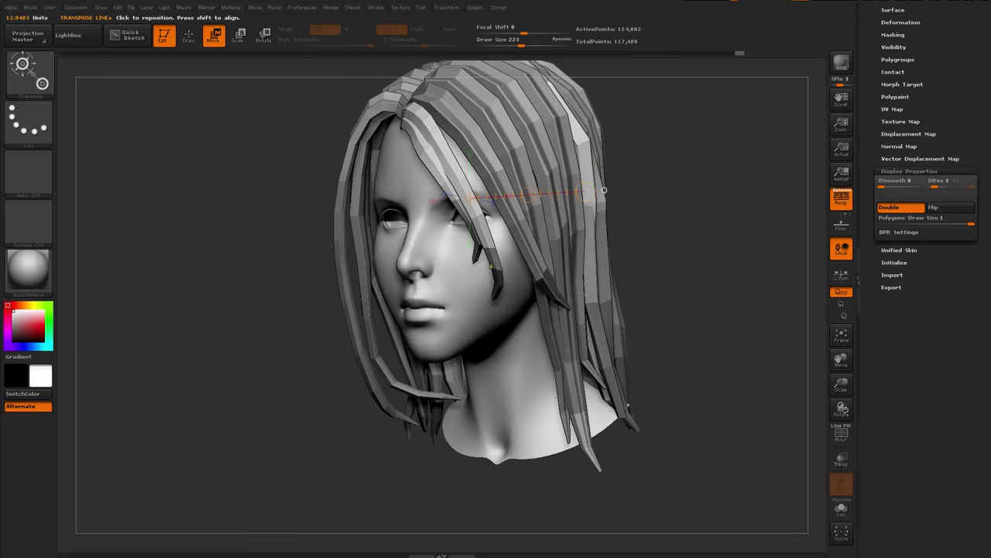
{"action": "left_click_drag", "start_coordinate": [491, 267], "coordinate": [542, 275], "text": "ctrl"}
{"action": "mouse_move", "coordinate": [664, 225]}
{"action": "left_mouse_down", "text": "shift"}
{"action": "mouse_move", "coordinate": [676, 224]}
{"action": "mouse_move", "coordinate": [646, 241]}
{"action": "left_mouse_up", "text": "shift"}
{"action": "key", "text": "q"}
{"action": "left_click", "coordinate": [659, 206], "text": "ctrl"}
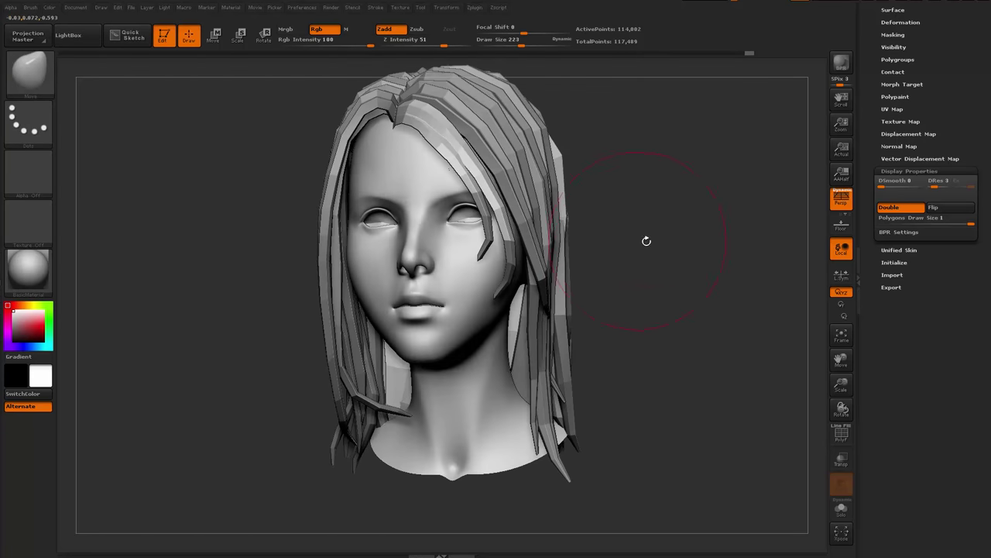
{"action": "left_click_drag", "start_coordinate": [487, 252], "coordinate": [490, 263]}
Isolate the head subtool with Solo and examine which strands are part of it
{"action": "mouse_move", "coordinate": [672, 249]}
{"action": "left_mouse_down", "text": "shift"}
{"action": "mouse_move", "coordinate": [684, 252]}
{"action": "mouse_move", "coordinate": [641, 255]}
{"action": "mouse_move", "coordinate": [677, 256]}
{"action": "left_mouse_up", "text": "shift"}
{"action": "left_click_drag", "start_coordinate": [677, 256], "coordinate": [589, 260]}
{"action": "key", "text": "alt+s"}
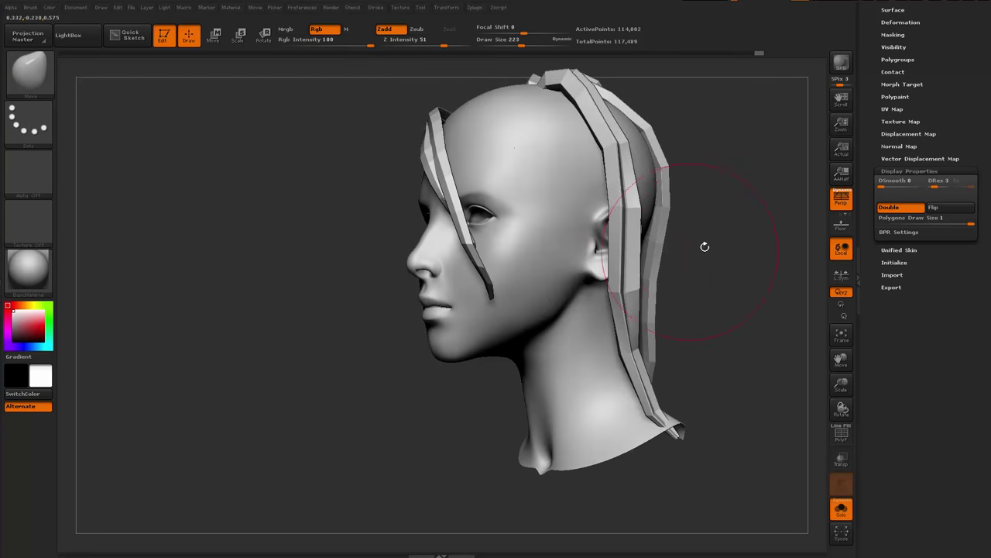
{"action": "left_click_drag", "start_coordinate": [672, 287], "coordinate": [694, 334]}
{"action": "key", "text": "alt+s"}
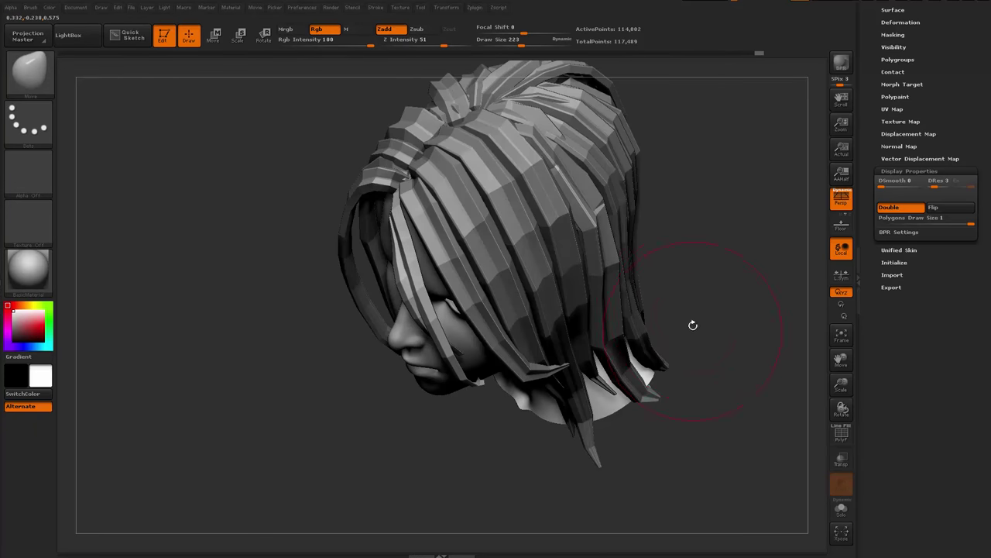
{"action": "key", "text": "alt+s"}
{"action": "key", "text": "alt+s"}
{"action": "key", "text": "alt+s"}
{"action": "left_click_drag", "start_coordinate": [647, 226], "coordinate": [668, 192]}
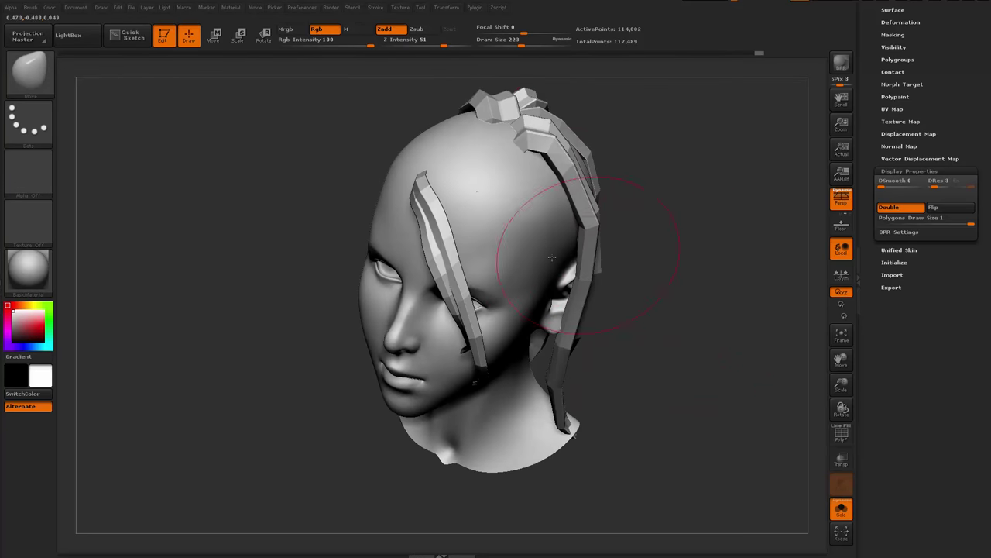
{"action": "left_click_drag", "start_coordinate": [597, 194], "coordinate": [576, 193]}
Turn on PolyFrame and hide the head mesh, leaving only the strands in the subtool visible
{"action": "key", "text": "shift+f"}
{"action": "left_click_drag", "start_coordinate": [699, 269], "coordinate": [681, 257]}
{"action": "left_click", "coordinate": [538, 266], "text": "ctrl+shift"}
{"action": "left_click", "coordinate": [533, 267], "text": "ctrl+shift"}
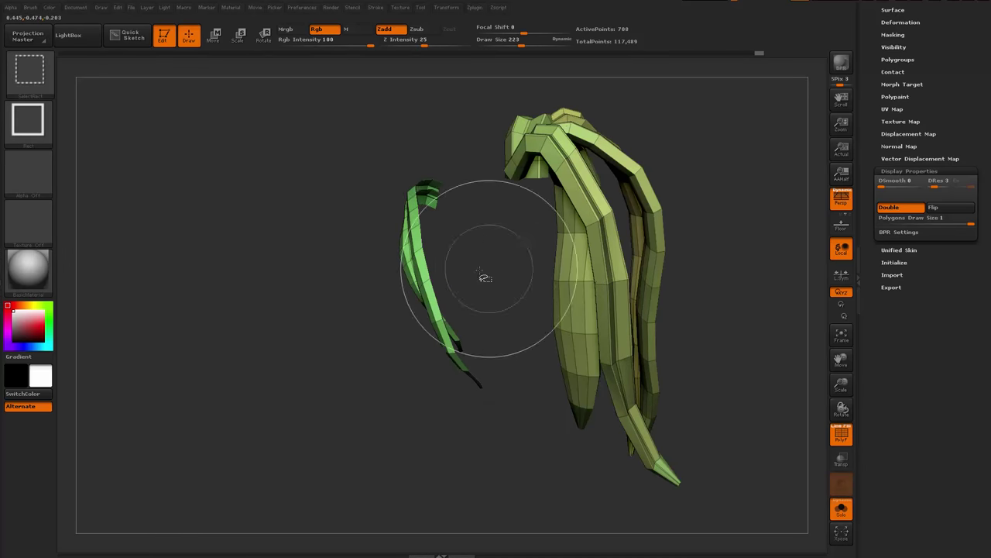
{"action": "left_click", "coordinate": [430, 285], "text": "ctrl+shift"}
{"action": "mouse_move", "coordinate": [431, 284]}
{"action": "left_mouse_down"}
{"action": "mouse_move", "coordinate": [467, 277]}
{"action": "mouse_move", "coordinate": [430, 267]}
{"action": "left_mouse_up"}
{"action": "key", "text": "ctrl+z"}
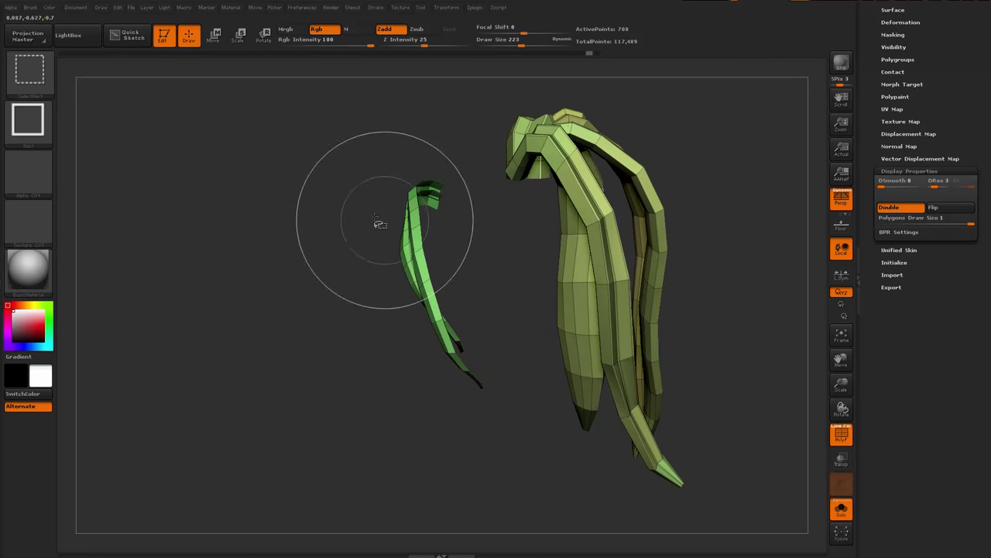
Hide the two front strands with a rectangular selection, and invert the visibility to show only the head and those strands
{"action": "left_click_drag", "start_coordinate": [344, 148], "coordinate": [506, 449], "text": "ctrl+shift"}
{"action": "left_click_drag", "start_coordinate": [505, 434], "coordinate": [540, 372]}
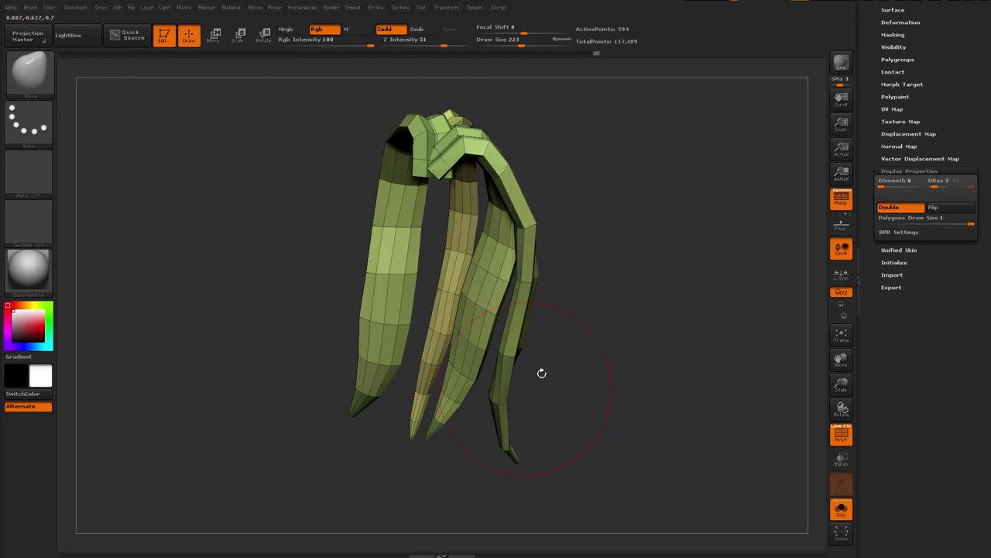
{"action": "left_click_drag", "start_coordinate": [614, 261], "coordinate": [646, 252]}
{"action": "left_click_drag", "start_coordinate": [797, 235], "coordinate": [766, 277], "text": "ctrl+shift"}
Delete the hidden back strands from the head subtool, and return to the plain shaded view with all hair shown
{"action": "double_click", "coordinate": [859, 238]}
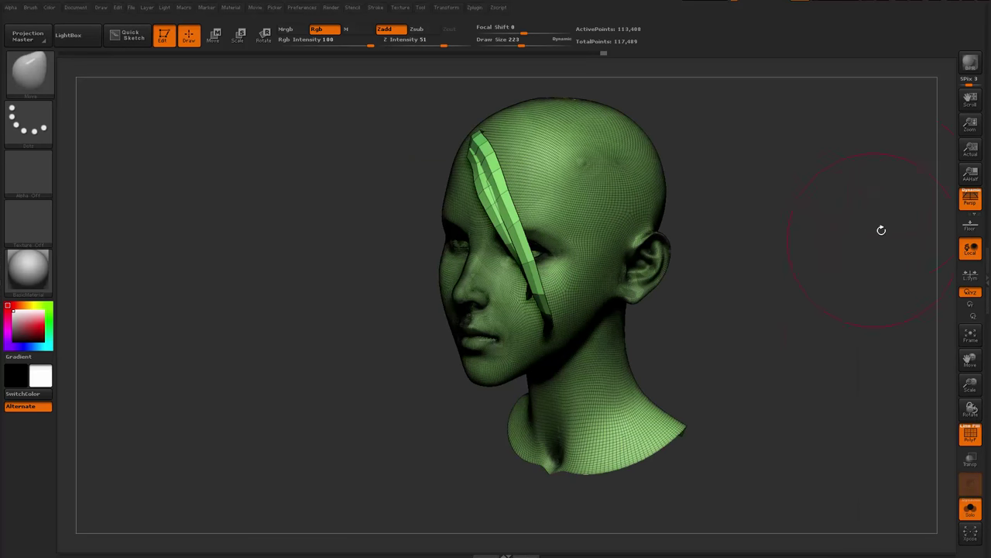
{"action": "double_click", "coordinate": [989, 190]}
{"action": "left_click_drag", "start_coordinate": [872, 112], "coordinate": [870, 218]}
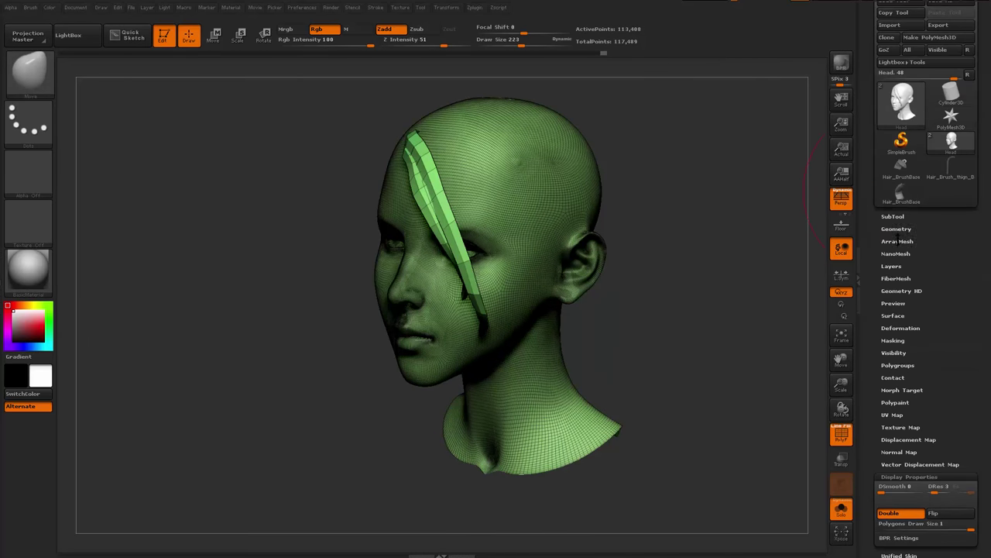
{"action": "left_click", "coordinate": [899, 230]}
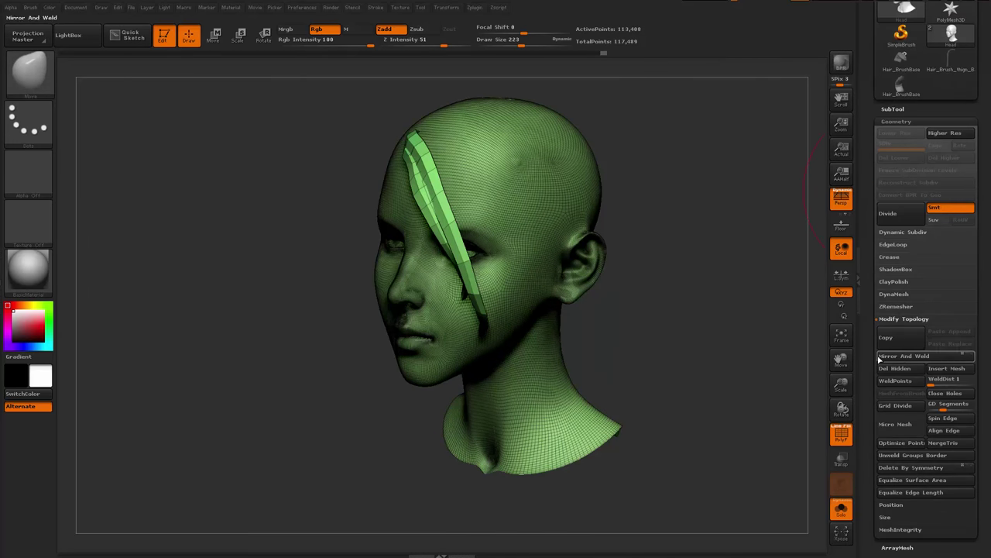
{"action": "left_click", "coordinate": [909, 373]}
{"action": "left_click_drag", "start_coordinate": [759, 359], "coordinate": [728, 315]}
{"action": "key", "text": "shift+f"}
{"action": "left_click_drag", "start_coordinate": [661, 326], "coordinate": [637, 304]}
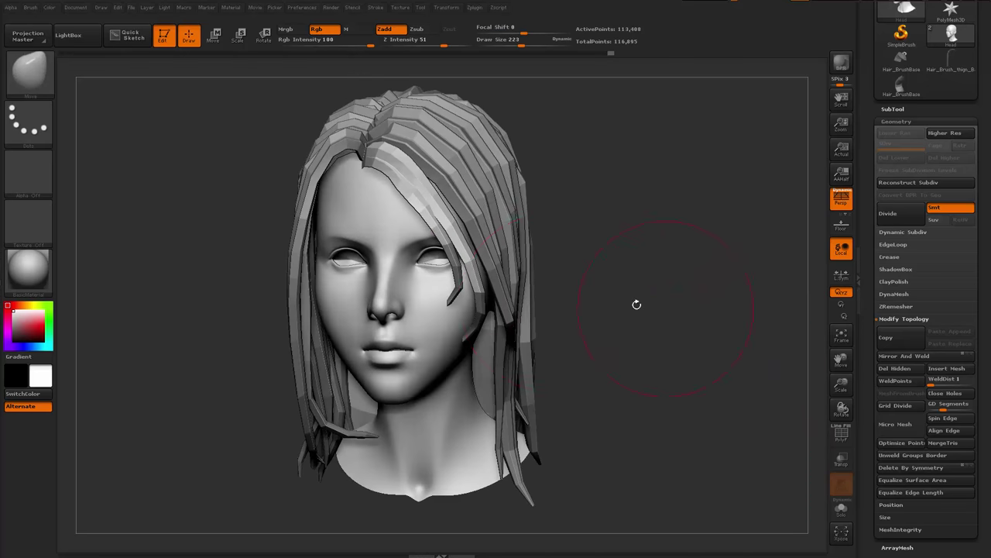
Draw a thin InsertMesh strand from the parting diagonally across the forehead toward the eye, at draw size 74
{"action": "key", "text": "b"}
{"action": "left_click", "coordinate": [424, 509]}
{"action": "left_click_drag", "start_coordinate": [682, 375], "coordinate": [644, 372]}
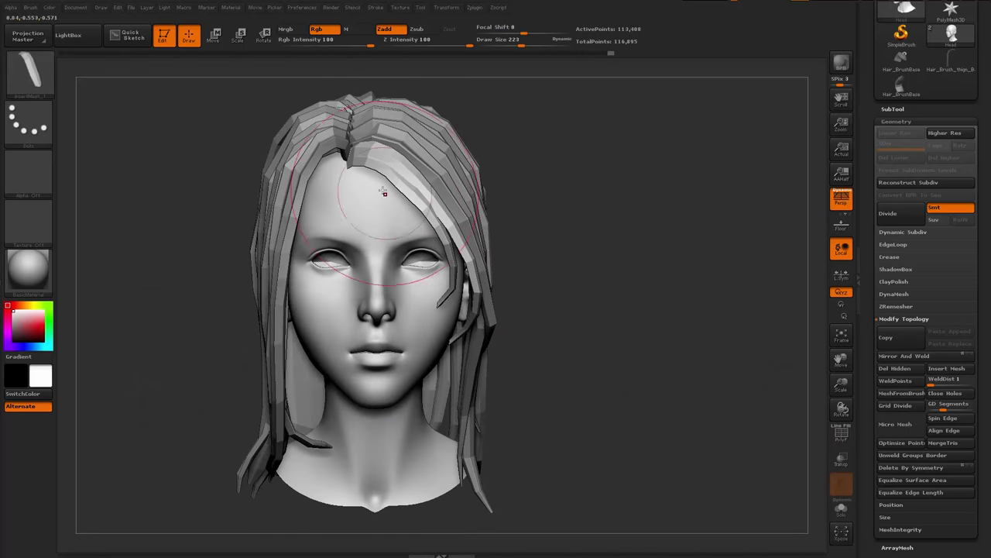
{"action": "key", "text": "space"}
{"action": "left_click_drag", "start_coordinate": [382, 192], "coordinate": [358, 186]}
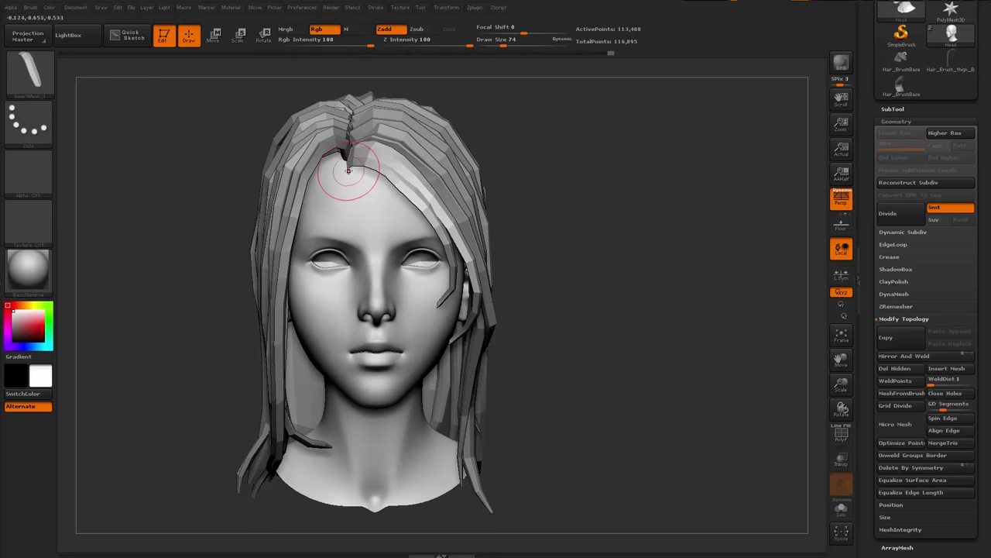
{"action": "left_click_drag", "start_coordinate": [435, 243], "coordinate": [440, 250]}
{"action": "left_click_drag", "start_coordinate": [563, 242], "coordinate": [577, 186]}
{"action": "left_click_drag", "start_coordinate": [522, 155], "coordinate": [495, 176]}
Switch to the Move brush at draw size 251 and pull the new forehead strand toward the parting and fringe
{"action": "key", "text": "space"}
{"action": "left_click_drag", "start_coordinate": [360, 185], "coordinate": [385, 187]}
{"action": "left_click_drag", "start_coordinate": [494, 182], "coordinate": [517, 143]}
{"action": "key", "text": "b"}
{"action": "key", "text": "m"}
{"action": "key", "text": "v"}
{"action": "left_click_drag", "start_coordinate": [392, 198], "coordinate": [406, 183]}
{"action": "mouse_move", "coordinate": [449, 112]}
{"action": "left_mouse_down"}
{"action": "mouse_move", "coordinate": [357, 189]}
{"action": "mouse_move", "coordinate": [426, 170]}
{"action": "left_mouse_up"}
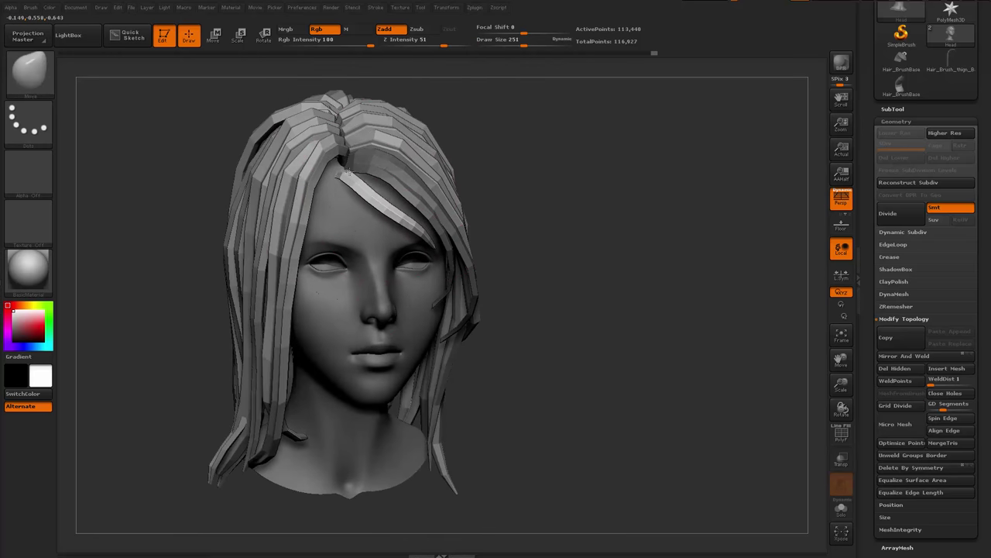
Bow the forehead strand downward from its root at the parting and check its distance from the forehead from both sides
{"action": "left_click_drag", "start_coordinate": [486, 249], "coordinate": [530, 183]}
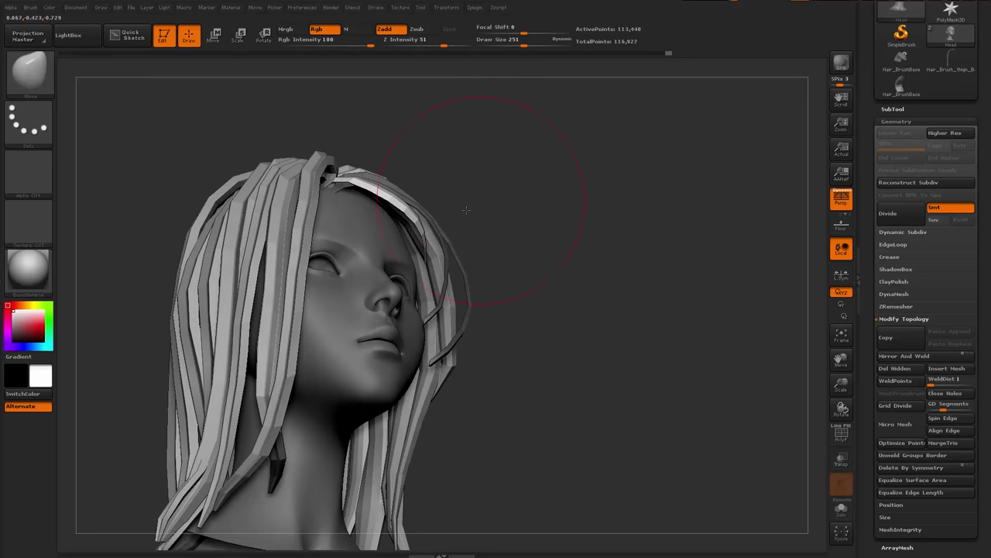
{"action": "left_click_drag", "start_coordinate": [465, 210], "coordinate": [389, 254]}
{"action": "left_click_drag", "start_coordinate": [458, 174], "coordinate": [318, 280]}
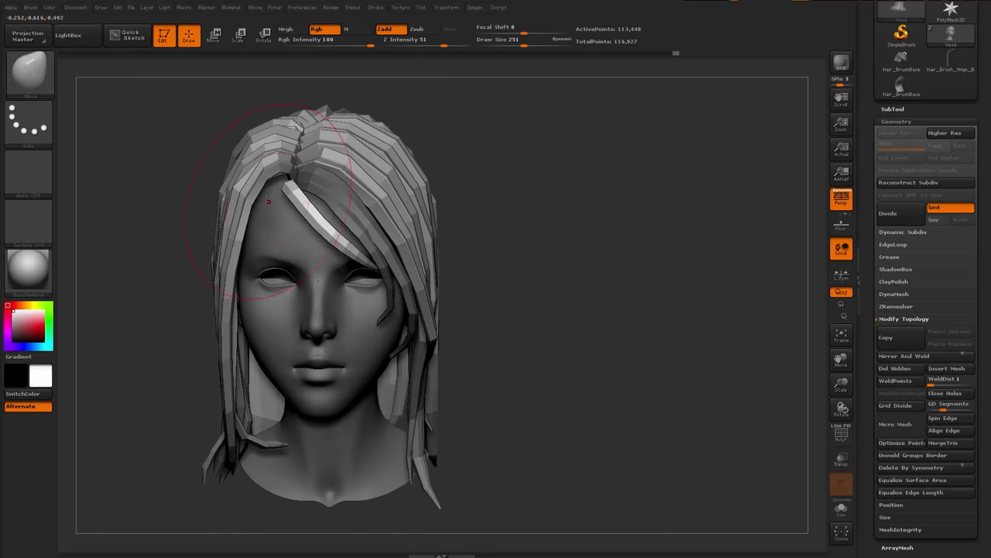
{"action": "left_click_drag", "start_coordinate": [329, 210], "coordinate": [313, 196]}
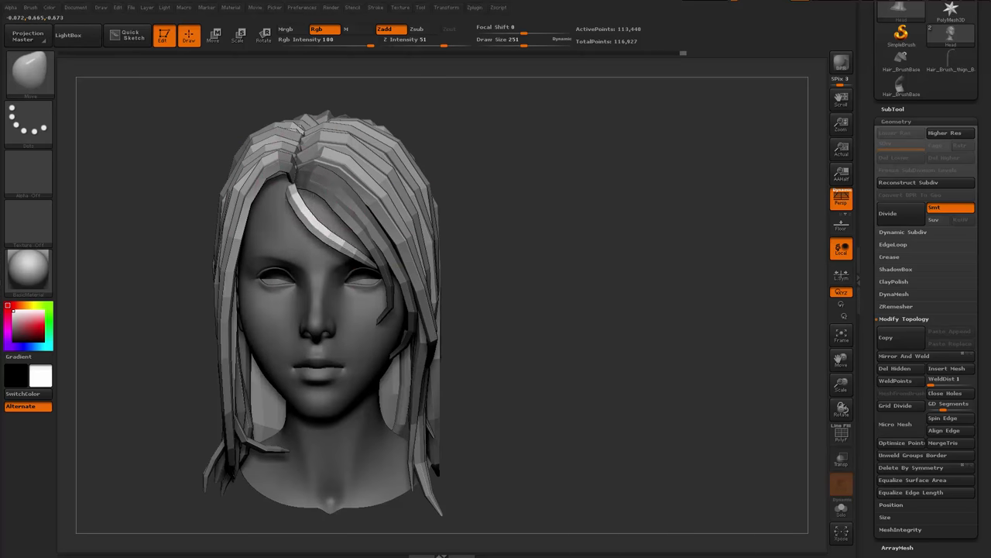
{"action": "left_click_drag", "start_coordinate": [172, 206], "coordinate": [407, 203]}
{"action": "left_click_drag", "start_coordinate": [273, 184], "coordinate": [278, 185]}
{"action": "mouse_move", "coordinate": [480, 248]}
{"action": "left_mouse_down"}
{"action": "mouse_move", "coordinate": [406, 256]}
{"action": "mouse_move", "coordinate": [333, 244]}
{"action": "mouse_move", "coordinate": [327, 224]}
{"action": "left_mouse_up"}
Reduce the Move brush to draw size 177 and refine the upper and middle curve of the forehead strand
{"action": "key", "text": "space"}
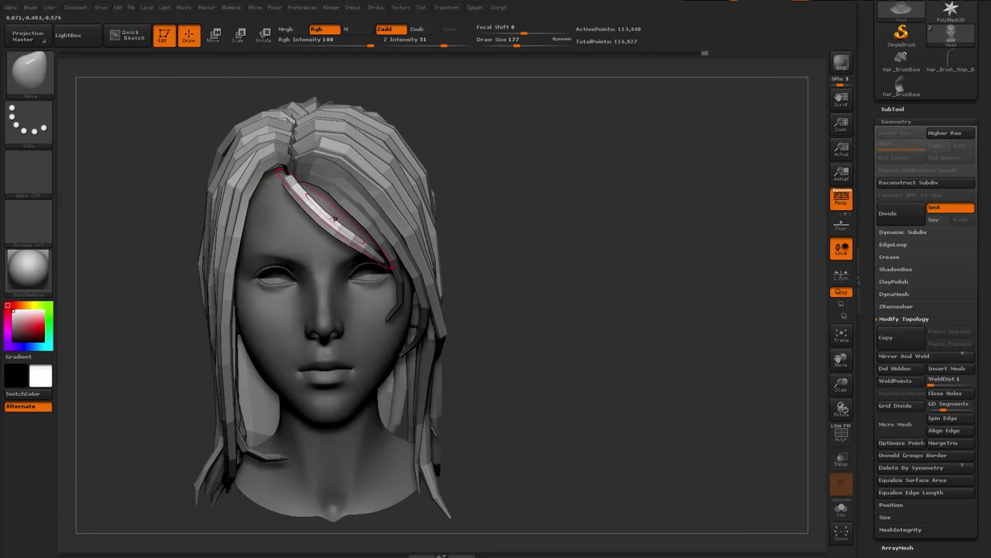
{"action": "left_click_drag", "start_coordinate": [333, 226], "coordinate": [335, 223]}
{"action": "left_click_drag", "start_coordinate": [174, 298], "coordinate": [449, 230]}
{"action": "mouse_move", "coordinate": [511, 232]}
{"action": "left_mouse_down"}
{"action": "mouse_move", "coordinate": [384, 249]}
{"action": "mouse_move", "coordinate": [333, 225]}
{"action": "left_mouse_up"}
{"action": "left_click_drag", "start_coordinate": [312, 208], "coordinate": [307, 201]}
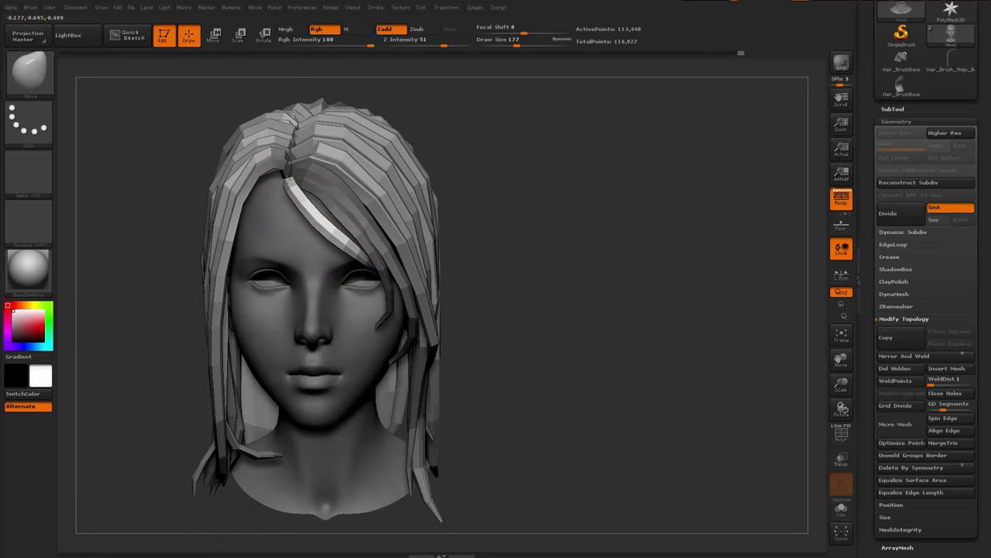
{"action": "left_click_drag", "start_coordinate": [480, 209], "coordinate": [465, 259]}
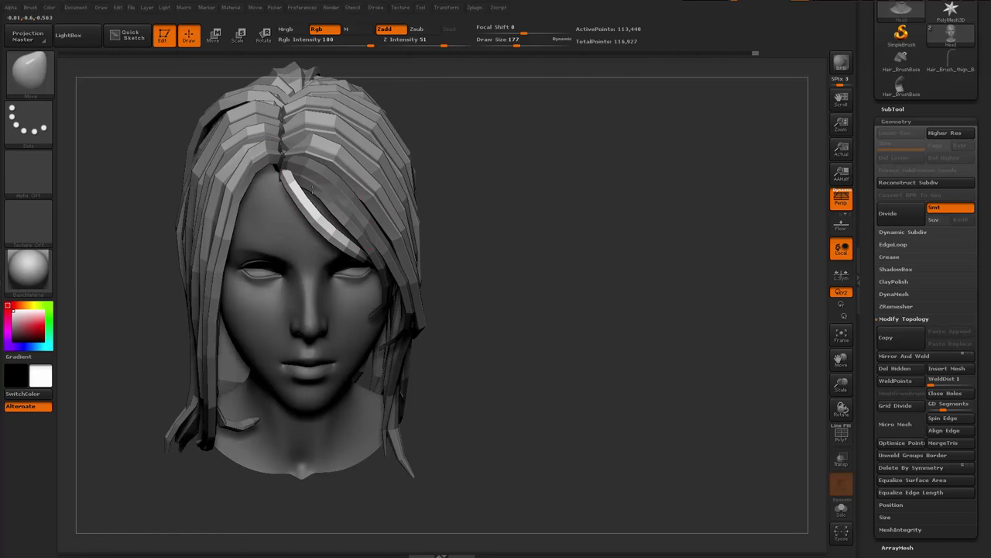
Adjust the forehead strand's root at the parting and bring its tip down beside the eye
{"action": "left_click_drag", "start_coordinate": [430, 206], "coordinate": [440, 163]}
{"action": "left_click_drag", "start_coordinate": [296, 182], "coordinate": [289, 184]}
{"action": "mouse_move", "coordinate": [438, 203]}
{"action": "left_mouse_down"}
{"action": "mouse_move", "coordinate": [494, 261]}
{"action": "mouse_move", "coordinate": [447, 262]}
{"action": "left_mouse_up"}
{"action": "left_click_drag", "start_coordinate": [374, 239], "coordinate": [368, 243]}
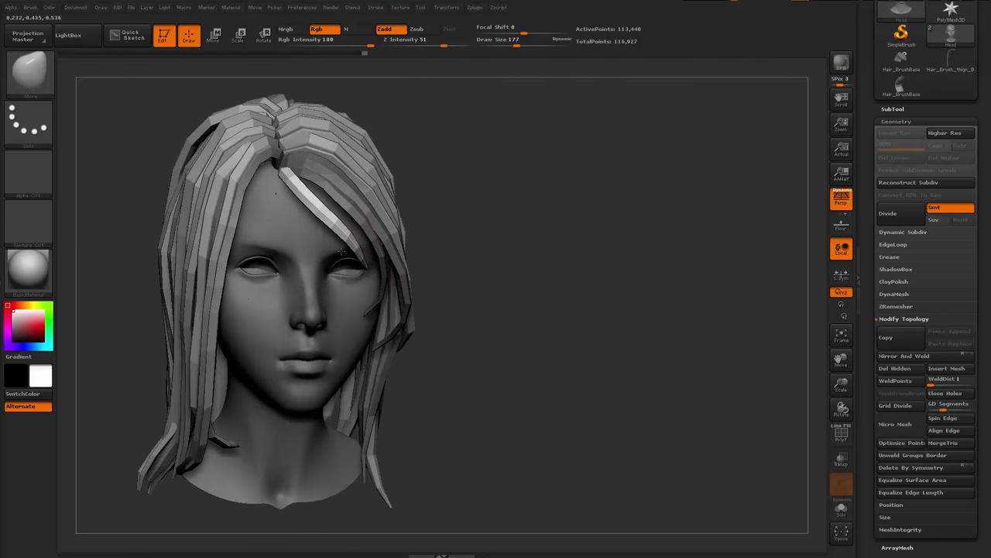
{"action": "left_click_drag", "start_coordinate": [473, 233], "coordinate": [423, 234]}
{"action": "left_click_drag", "start_coordinate": [578, 265], "coordinate": [385, 273]}
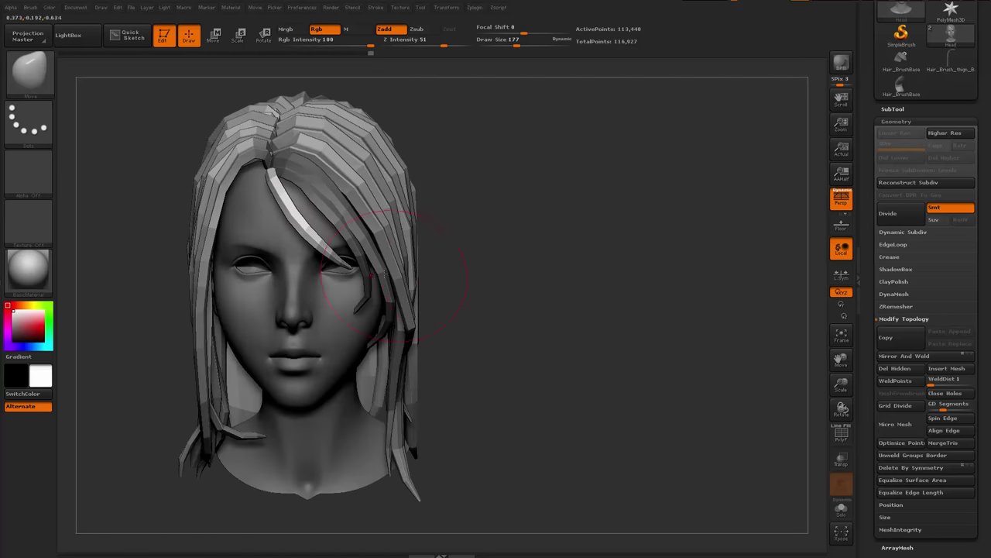
Draw a new strand with the InsertMesh brush from the parting diagonally across the forehead and down past the eye
{"action": "key", "text": "b"}
{"action": "left_click", "coordinate": [330, 505]}
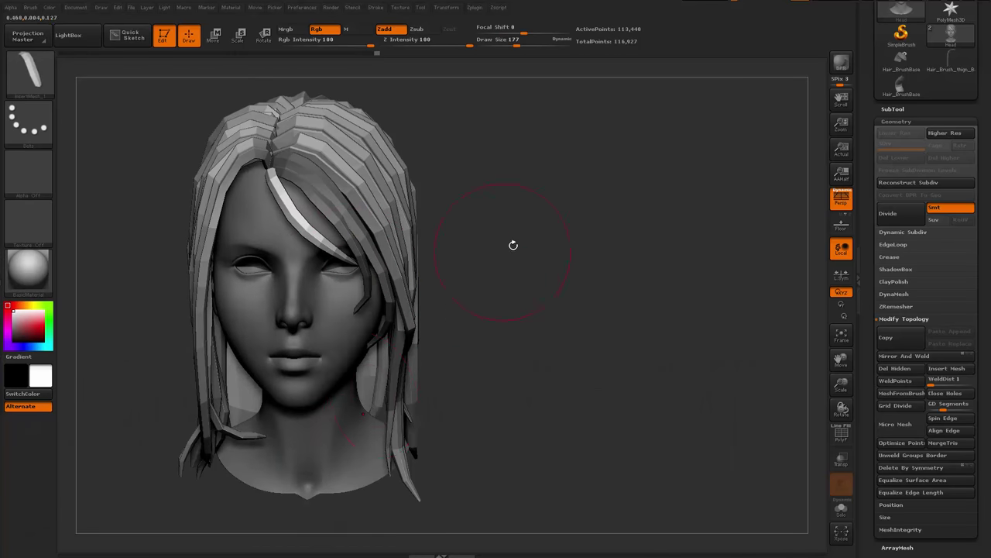
{"action": "key", "text": "ctrl+z"}
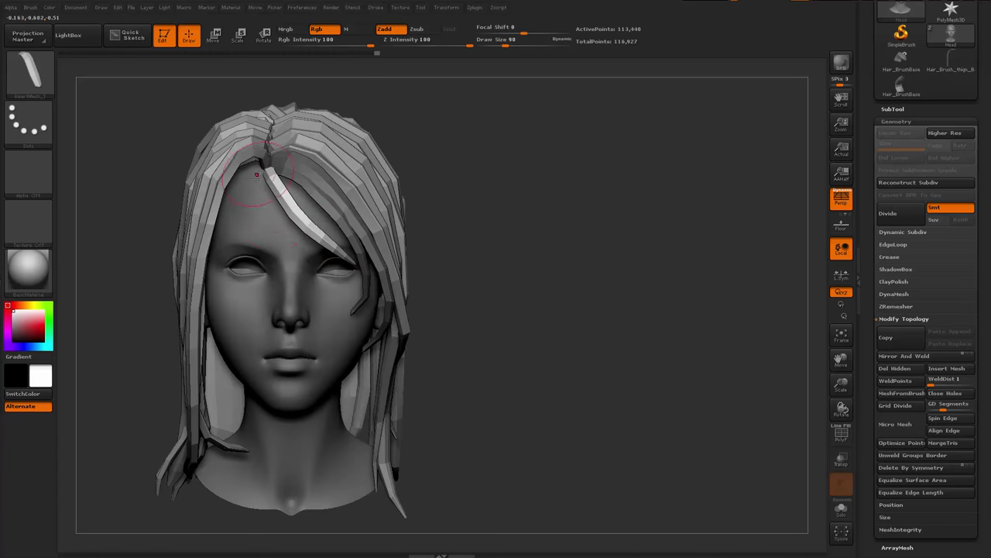
{"action": "left_click_drag", "start_coordinate": [262, 164], "coordinate": [336, 339]}
{"action": "left_click_drag", "start_coordinate": [464, 233], "coordinate": [519, 232]}
Curve the new forehead strand along the fringe with the Move brush, using draw size 223 and a smaller 87 for its tip
{"action": "key", "text": "b"}
{"action": "key", "text": "m"}
{"action": "key", "text": "v"}
{"action": "mouse_move", "coordinate": [604, 203]}
{"action": "left_mouse_down"}
{"action": "mouse_move", "coordinate": [423, 200]}
{"action": "mouse_move", "coordinate": [495, 200]}
{"action": "left_mouse_up"}
{"action": "left_click_drag", "start_coordinate": [302, 263], "coordinate": [338, 259]}
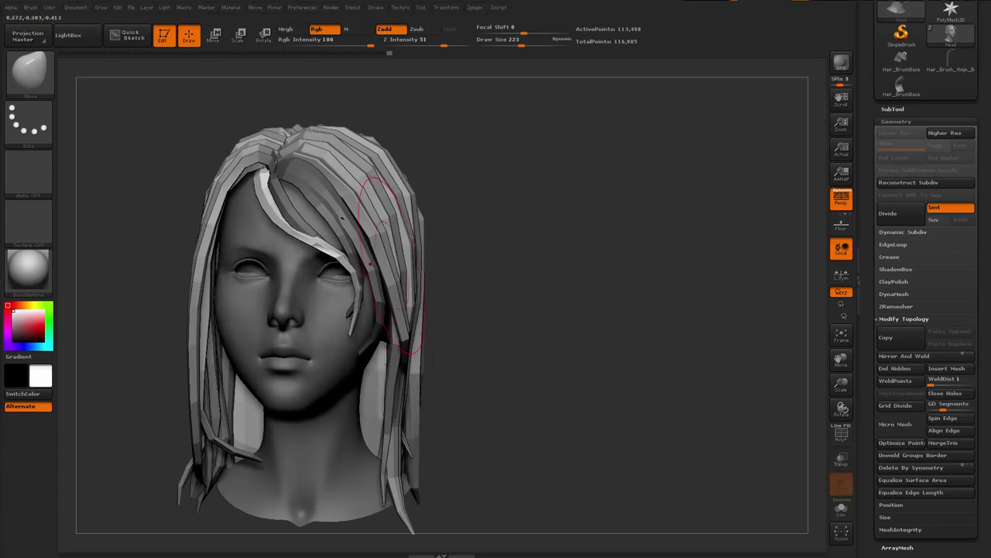
{"action": "left_click_drag", "start_coordinate": [464, 256], "coordinate": [503, 252]}
{"action": "mouse_move", "coordinate": [291, 255]}
{"action": "left_mouse_down"}
{"action": "mouse_move", "coordinate": [341, 225]}
{"action": "mouse_move", "coordinate": [310, 186]}
{"action": "left_mouse_up"}
{"action": "left_click_drag", "start_coordinate": [330, 249], "coordinate": [347, 241]}
{"action": "mouse_move", "coordinate": [542, 303]}
{"action": "left_mouse_down"}
{"action": "mouse_move", "coordinate": [464, 306]}
{"action": "mouse_move", "coordinate": [604, 306]}
{"action": "left_mouse_up"}
{"action": "left_click_drag", "start_coordinate": [697, 314], "coordinate": [557, 314]}
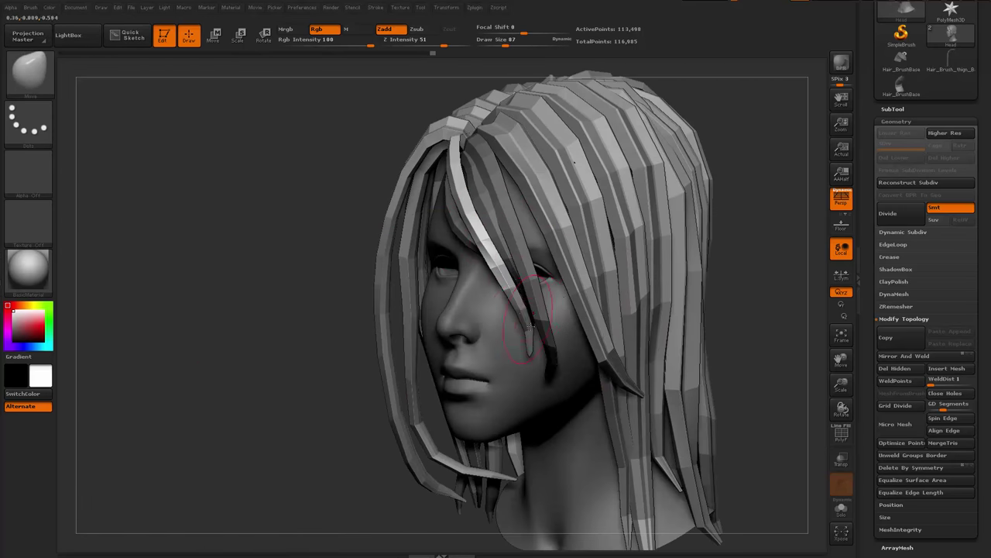
Isolate the head subtool with Solo and draw an InsertMesh strand from the parting down the temple opposite the fringe to the jaw
{"action": "left_click_drag", "start_coordinate": [295, 310], "coordinate": [364, 306]}
{"action": "mouse_move", "coordinate": [353, 233]}
{"action": "left_mouse_down", "text": "alt"}
{"action": "mouse_move", "coordinate": [354, 287]}
{"action": "mouse_move", "coordinate": [313, 344]}
{"action": "left_mouse_up", "text": "alt"}
{"action": "mouse_move", "coordinate": [619, 256]}
{"action": "left_mouse_down"}
{"action": "mouse_move", "coordinate": [654, 250]}
{"action": "mouse_move", "coordinate": [611, 256]}
{"action": "left_mouse_up"}
{"action": "key", "text": "1"}
{"action": "left_click_drag", "start_coordinate": [457, 127], "coordinate": [436, 222]}
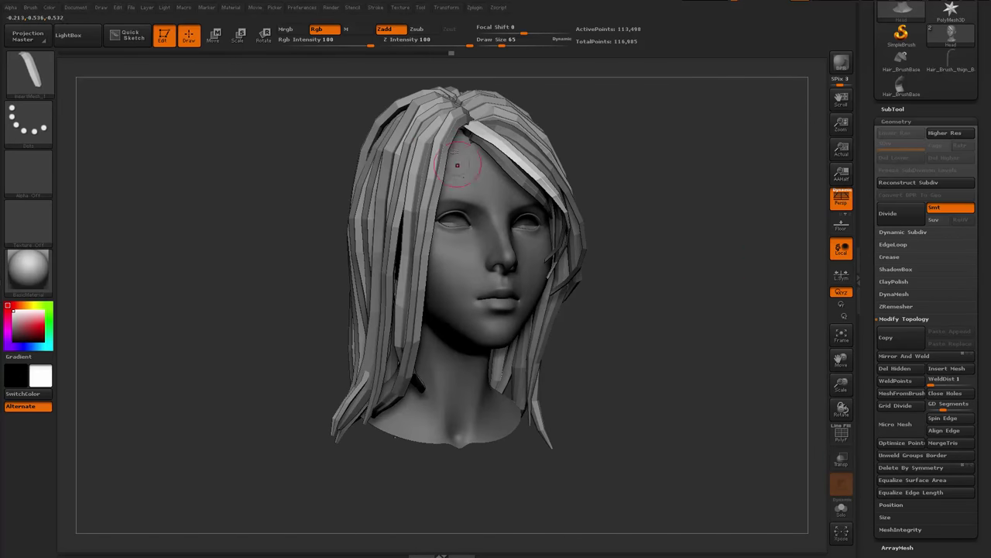
{"action": "left_click_drag", "start_coordinate": [269, 313], "coordinate": [221, 313]}
{"action": "left_click_drag", "start_coordinate": [456, 130], "coordinate": [460, 386]}
{"action": "key", "text": "ctrl+z"}
{"action": "left_click", "coordinate": [841, 509]}
{"action": "left_click_drag", "start_coordinate": [271, 310], "coordinate": [349, 309]}
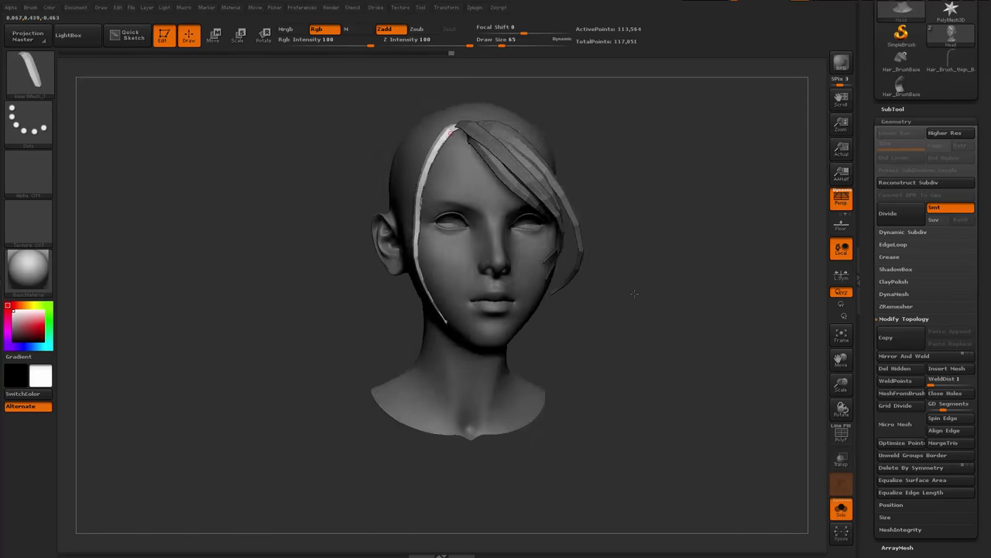
{"action": "left_click_drag", "start_coordinate": [451, 130], "coordinate": [430, 318]}
Show all the hair and fit the temple strand along the side of the face with the Move brush at draw size 245
{"action": "mouse_move", "coordinate": [527, 298]}
{"action": "left_mouse_down"}
{"action": "mouse_move", "coordinate": [588, 285]}
{"action": "mouse_move", "coordinate": [441, 310]}
{"action": "left_mouse_up"}
{"action": "key", "text": "2"}
{"action": "left_click", "coordinate": [841, 509]}
{"action": "left_click_drag", "start_coordinate": [418, 225], "coordinate": [557, 225]}
{"action": "left_click_drag", "start_coordinate": [511, 451], "coordinate": [387, 446]}
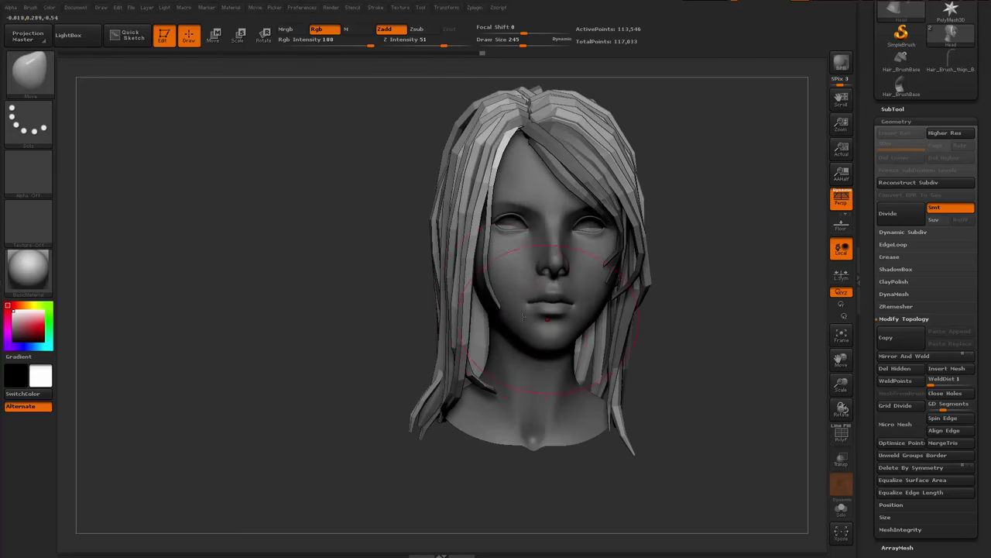
{"action": "left_click_drag", "start_coordinate": [422, 271], "coordinate": [473, 283]}
{"action": "left_click_drag", "start_coordinate": [508, 457], "coordinate": [473, 469]}
{"action": "left_click_drag", "start_coordinate": [387, 255], "coordinate": [364, 236]}
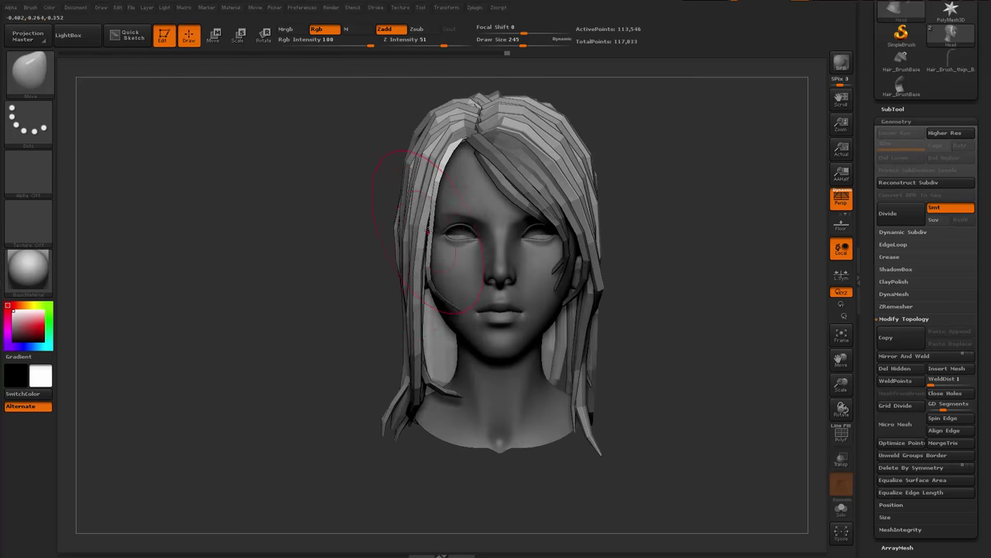
Solo the head again and draw another InsertMesh strand at draw size 74 from the parting across the forehead toward the fringe
{"action": "key", "text": "q"}
{"action": "left_click_drag", "start_coordinate": [620, 233], "coordinate": [697, 229]}
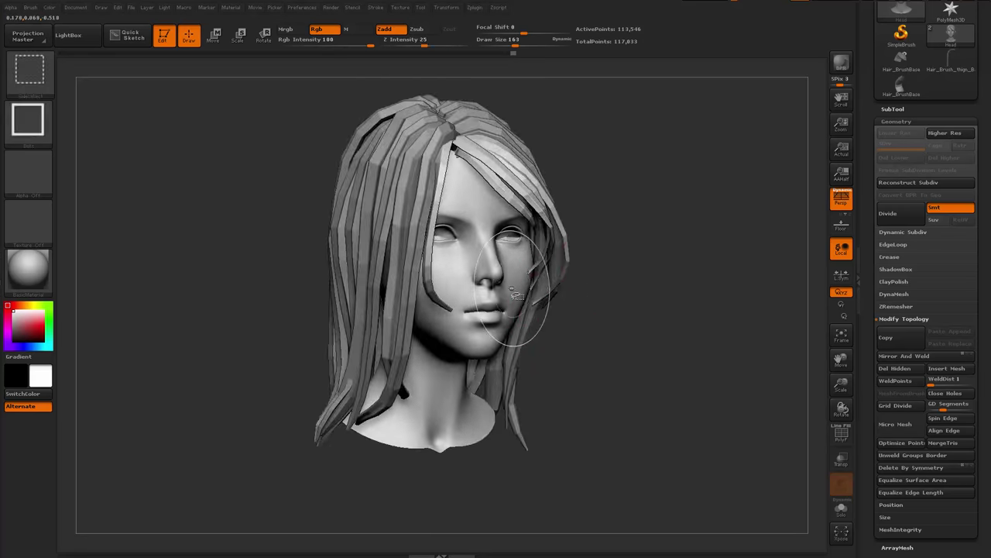
{"action": "left_click", "coordinate": [841, 509]}
{"action": "key", "text": "b"}
{"action": "left_click", "coordinate": [396, 471]}
{"action": "left_click_drag", "start_coordinate": [459, 145], "coordinate": [454, 304]}
{"action": "key", "text": "ctrl+z"}
{"action": "left_click_drag", "start_coordinate": [620, 256], "coordinate": [659, 255]}
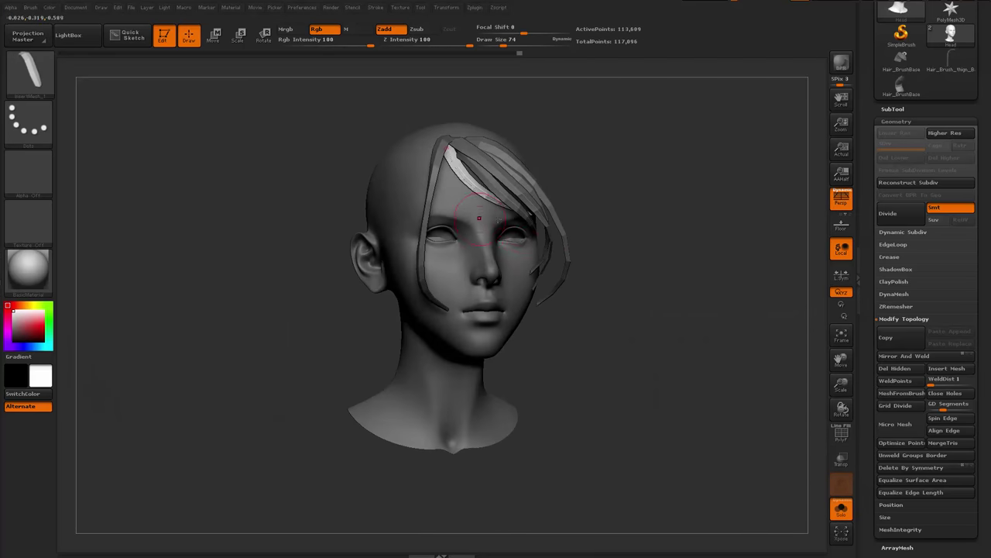
Bow the new forehead strand downward and tuck its tip under the fringe with the Move brush, using draw sizes 228 and 140
{"action": "key", "text": "b"}
{"action": "key", "text": "m"}
{"action": "key", "text": "v"}
{"action": "right_click_drag", "start_coordinate": [498, 220], "coordinate": [506, 170]}
{"action": "left_click_drag", "start_coordinate": [489, 202], "coordinate": [496, 195]}
{"action": "mouse_move", "coordinate": [608, 255]}
{"action": "left_mouse_down"}
{"action": "mouse_move", "coordinate": [610, 182]}
{"action": "mouse_move", "coordinate": [607, 300]}
{"action": "left_mouse_up"}
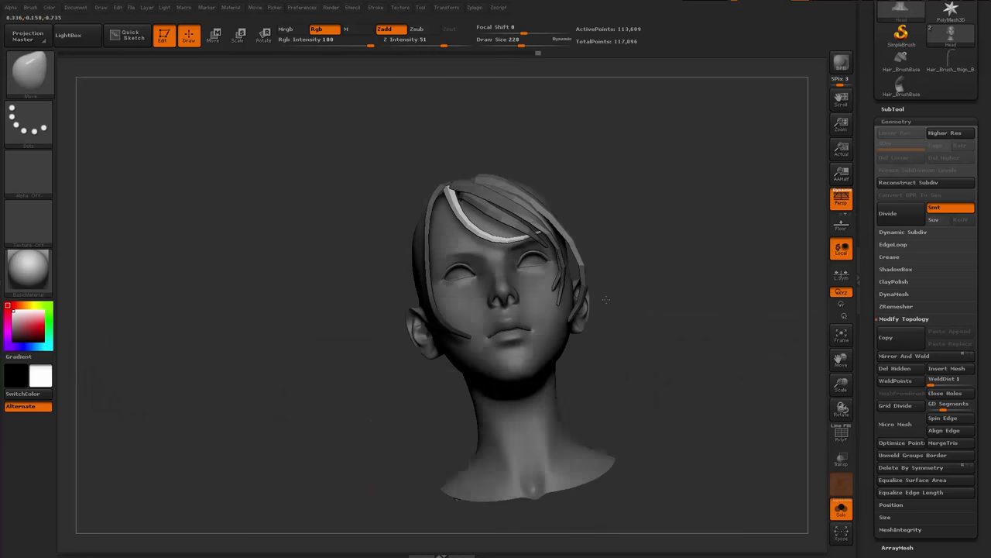
{"action": "mouse_move", "coordinate": [604, 176]}
{"action": "left_mouse_down"}
{"action": "mouse_move", "coordinate": [606, 270]}
{"action": "mouse_move", "coordinate": [626, 168]}
{"action": "mouse_move", "coordinate": [616, 232]}
{"action": "left_mouse_up"}
{"action": "left_click_drag", "start_coordinate": [505, 246], "coordinate": [512, 255]}
{"action": "left_click_drag", "start_coordinate": [566, 223], "coordinate": [542, 172]}
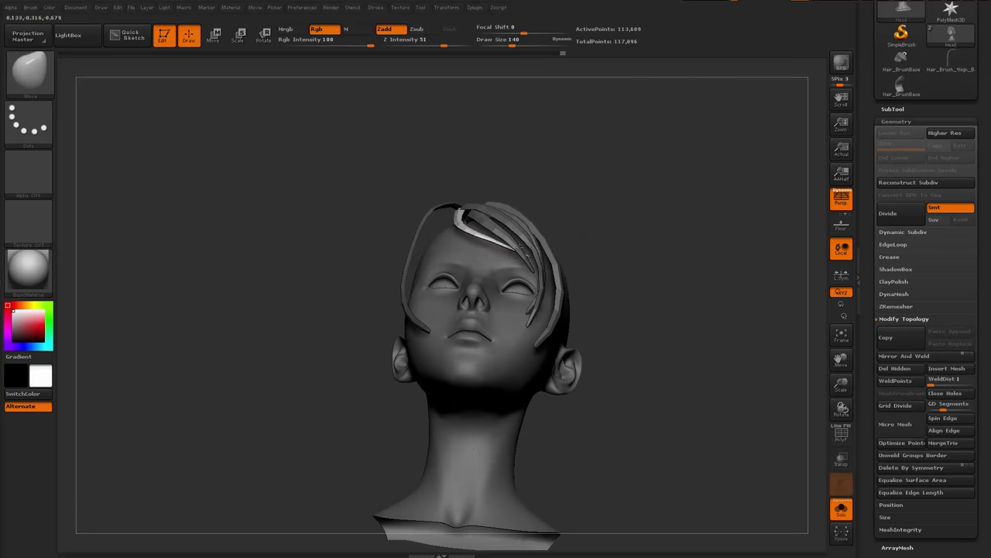
{"action": "left_click_drag", "start_coordinate": [500, 234], "coordinate": [493, 244]}
{"action": "mouse_move", "coordinate": [600, 182]}
{"action": "left_mouse_down"}
{"action": "mouse_move", "coordinate": [659, 255]}
{"action": "mouse_move", "coordinate": [604, 208]}
{"action": "mouse_move", "coordinate": [539, 259]}
{"action": "mouse_move", "coordinate": [549, 199]}
{"action": "mouse_move", "coordinate": [552, 252]}
{"action": "left_mouse_up"}
Add a second strand just above the bowed forehead strand and shape it with the Move brush at draw size 251
{"action": "key", "text": "w"}
{"action": "key", "text": "q"}
{"action": "key", "text": "space"}
{"action": "left_click_drag", "start_coordinate": [512, 249], "coordinate": [508, 241]}
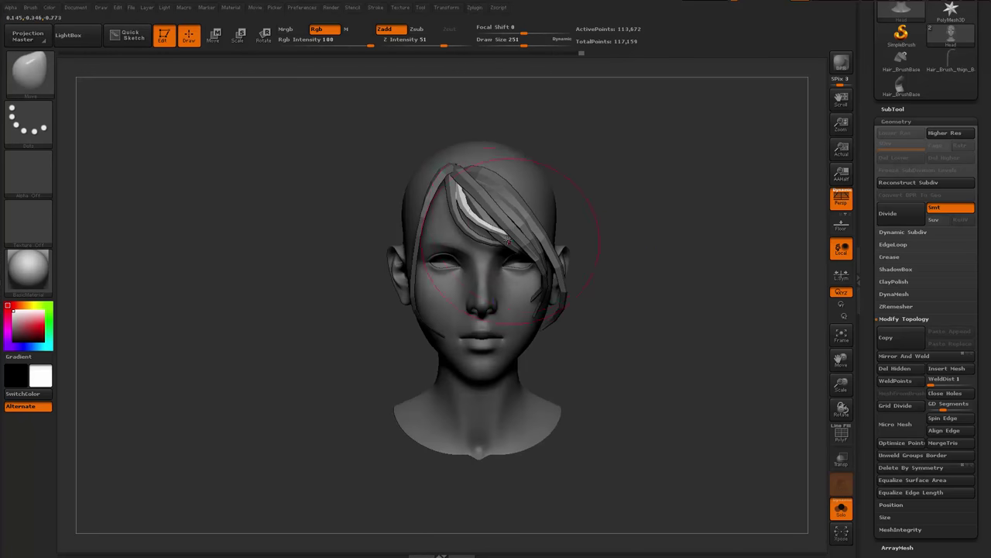
Leave Solo and use the polyframe display to separate the head from the face strands by polygroup visibility
{"action": "left_click_drag", "start_coordinate": [595, 327], "coordinate": [638, 317]}
{"action": "left_click", "coordinate": [841, 509]}
{"action": "mouse_move", "coordinate": [679, 290]}
{"action": "left_mouse_down", "text": "ctrl"}
{"action": "mouse_move", "coordinate": [701, 310]}
{"action": "mouse_move", "coordinate": [680, 300]}
{"action": "mouse_move", "coordinate": [755, 298]}
{"action": "mouse_move", "coordinate": [706, 307]}
{"action": "mouse_move", "coordinate": [736, 302]}
{"action": "left_mouse_up", "text": "ctrl"}
{"action": "key", "text": "shift+f"}
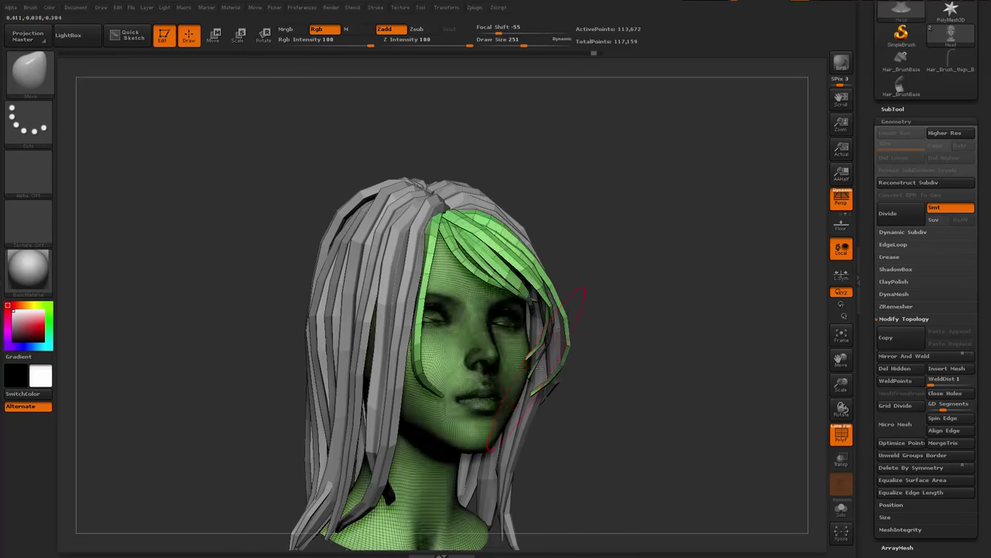
{"action": "left_click", "coordinate": [472, 326], "text": "ctrl+shift"}
{"action": "left_click_drag", "start_coordinate": [333, 209], "coordinate": [298, 188]}
{"action": "left_click", "coordinate": [297, 188], "text": "ctrl"}
{"action": "left_click", "coordinate": [297, 187], "text": "ctrl+shift"}
{"action": "mouse_move", "coordinate": [664, 426]}
{"action": "left_mouse_down"}
{"action": "mouse_move", "coordinate": [617, 317]}
{"action": "mouse_move", "coordinate": [576, 271]}
{"action": "left_mouse_up"}
{"action": "key", "text": "shift+f"}
Reduce the draw size to 59 and split the hidden face strands off the head into their own subtool with Split Hidden
{"action": "left_click_drag", "start_coordinate": [496, 232], "coordinate": [482, 243]}
{"action": "mouse_move", "coordinate": [511, 310]}
{"action": "left_mouse_down"}
{"action": "mouse_move", "coordinate": [566, 298]}
{"action": "mouse_move", "coordinate": [652, 344]}
{"action": "mouse_move", "coordinate": [611, 329]}
{"action": "mouse_move", "coordinate": [620, 321]}
{"action": "left_mouse_up"}
{"action": "mouse_move", "coordinate": [697, 310]}
{"action": "left_mouse_down"}
{"action": "mouse_move", "coordinate": [779, 307]}
{"action": "mouse_move", "coordinate": [801, 278]}
{"action": "mouse_move", "coordinate": [547, 368]}
{"action": "left_mouse_up"}
{"action": "left_click_drag", "start_coordinate": [523, 45], "coordinate": [501, 44]}
{"action": "left_click_drag", "start_coordinate": [638, 305], "coordinate": [632, 310]}
{"action": "left_click_drag", "start_coordinate": [565, 382], "coordinate": [496, 372]}
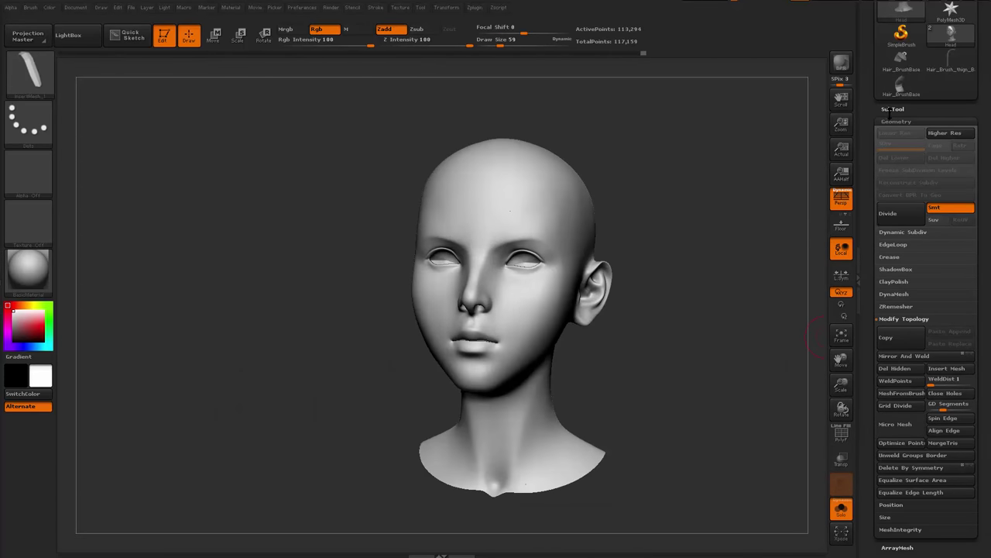
{"action": "left_click", "coordinate": [892, 109]}
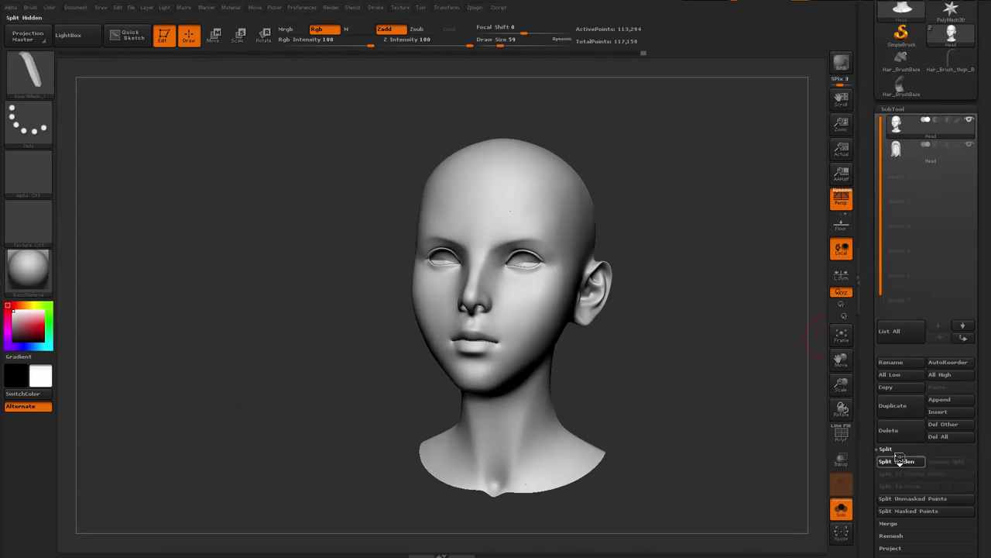
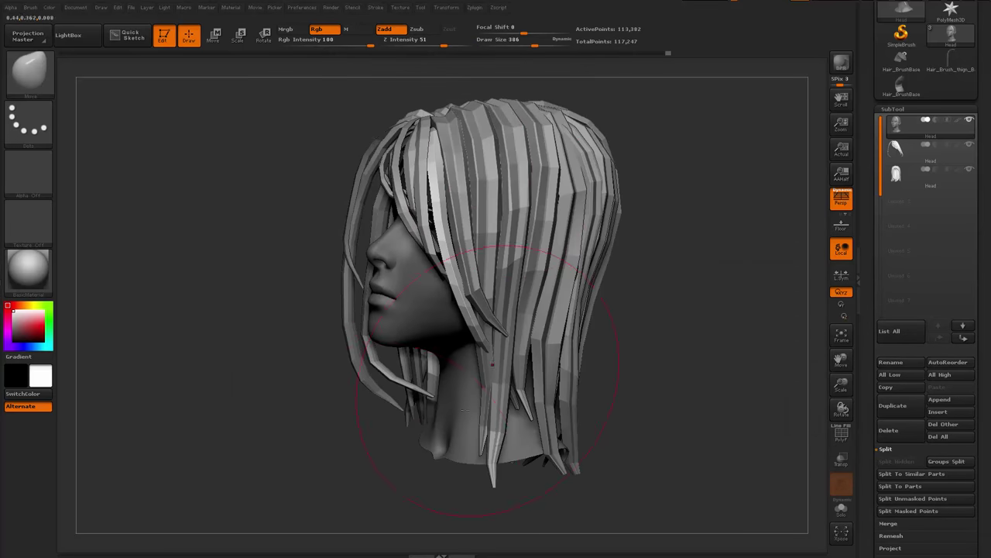
Shape the long strand on the fringe side past the jaw, curving its tip inward at the neck, with the Move brush at draw size 245
{"action": "left_click_drag", "start_coordinate": [323, 409], "coordinate": [379, 460]}
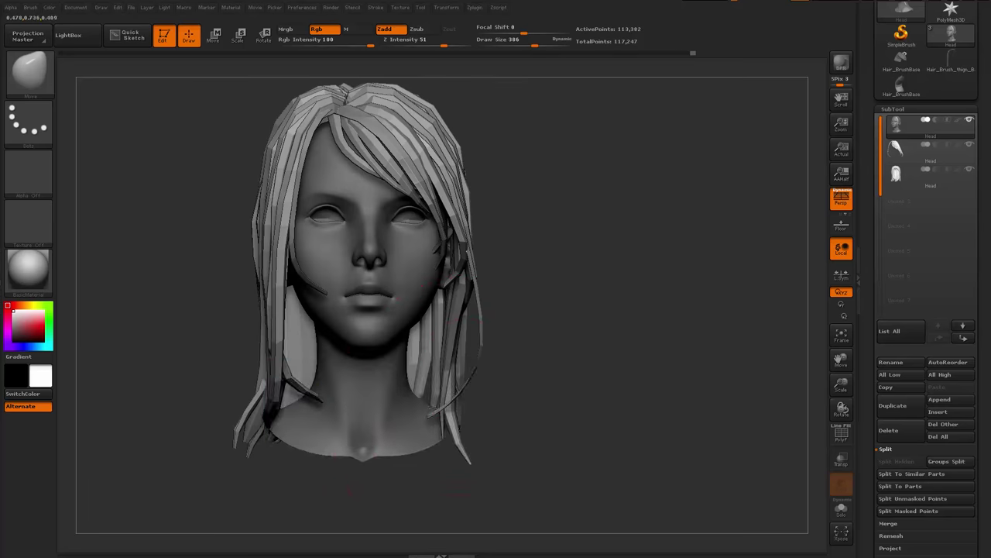
{"action": "left_click_drag", "start_coordinate": [496, 356], "coordinate": [333, 348]}
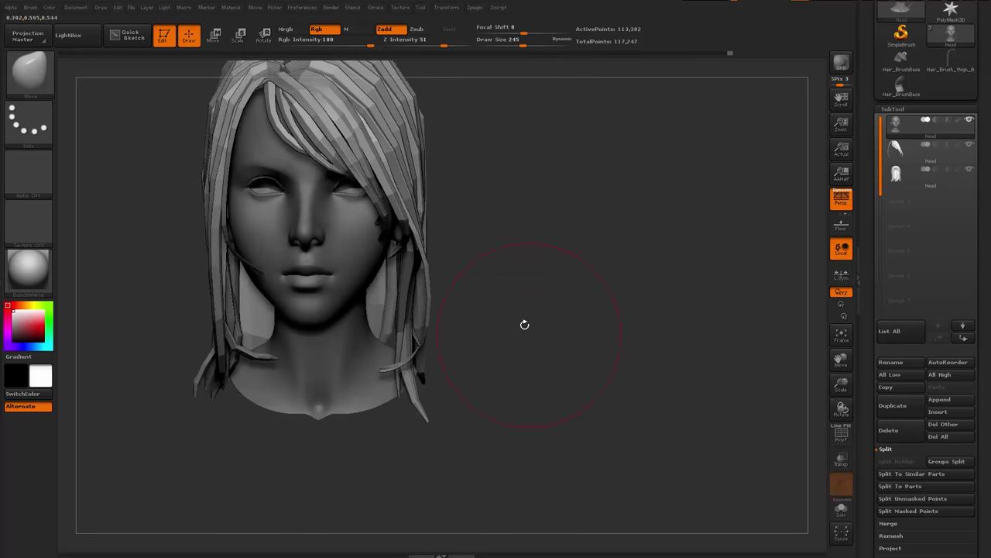
{"action": "left_click_drag", "start_coordinate": [524, 325], "coordinate": [505, 309], "text": "alt"}
{"action": "left_click_drag", "start_coordinate": [619, 294], "coordinate": [480, 294]}
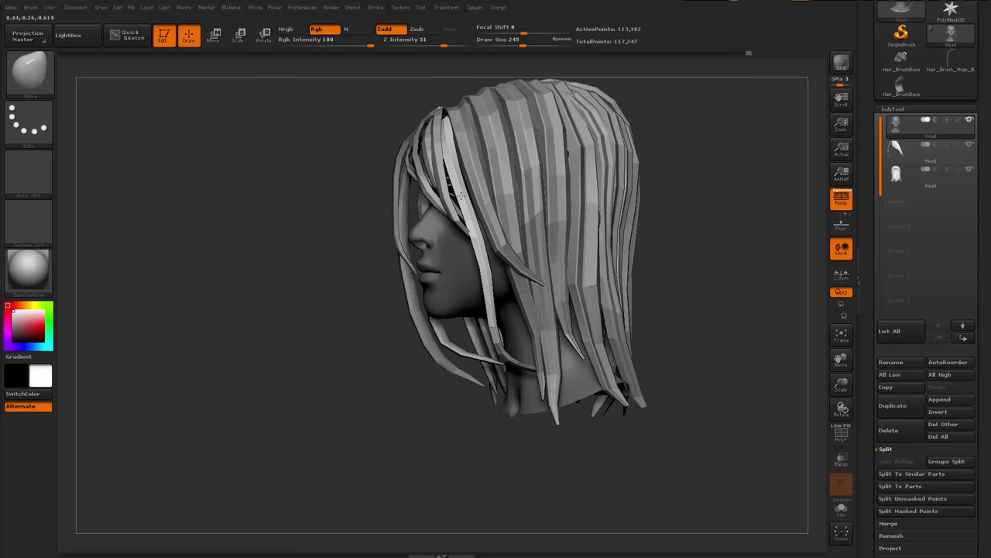
{"action": "left_click_drag", "start_coordinate": [340, 294], "coordinate": [418, 290]}
{"action": "left_click_drag", "start_coordinate": [577, 271], "coordinate": [480, 294]}
{"action": "left_click_drag", "start_coordinate": [415, 318], "coordinate": [576, 283]}
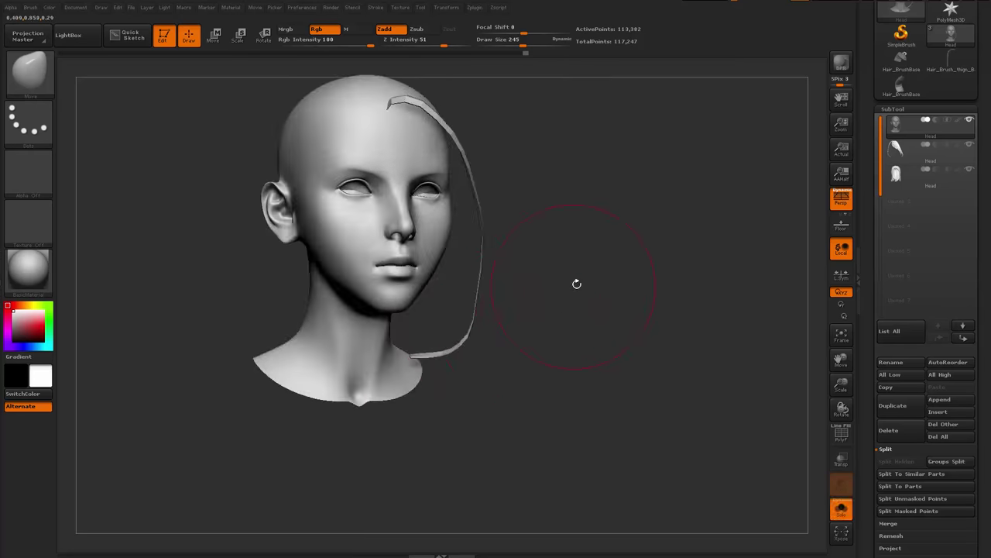
Draw a long InsertMesh strand on the side opposite the fringe, from the hairline down the temple to below the jaw
{"action": "key", "text": "space"}
{"action": "left_click_drag", "start_coordinate": [358, 226], "coordinate": [346, 227]}
{"action": "left_click_drag", "start_coordinate": [407, 458], "coordinate": [446, 461]}
{"action": "left_click_drag", "start_coordinate": [345, 105], "coordinate": [314, 371]}
{"action": "mouse_move", "coordinate": [387, 465]}
{"action": "left_mouse_down"}
{"action": "mouse_move", "coordinate": [429, 471]}
{"action": "mouse_move", "coordinate": [413, 395]}
{"action": "left_mouse_up"}
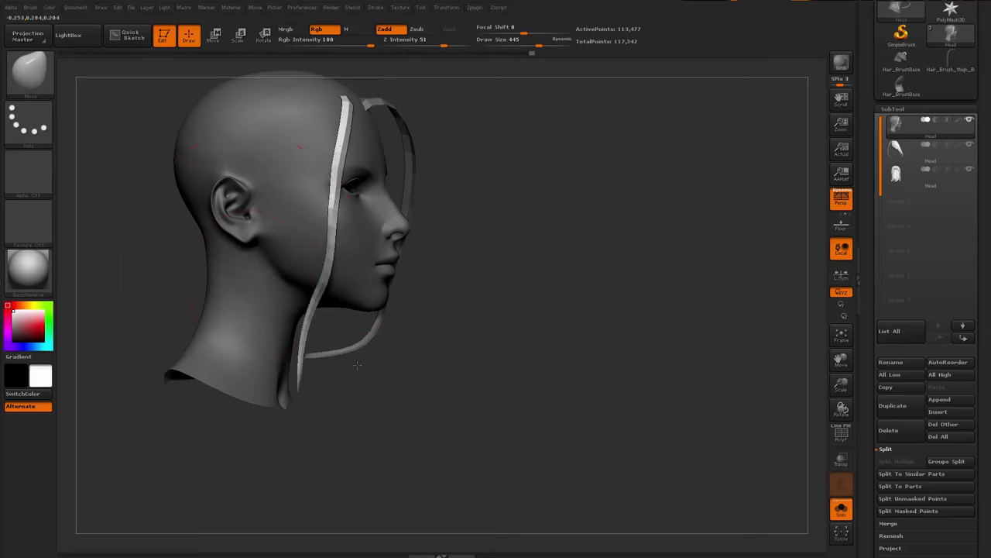
Show the full hair and blend the long temple strand into the side hair with the Move brush at draw size 445
{"action": "key", "text": "ctrl+shift+s"}
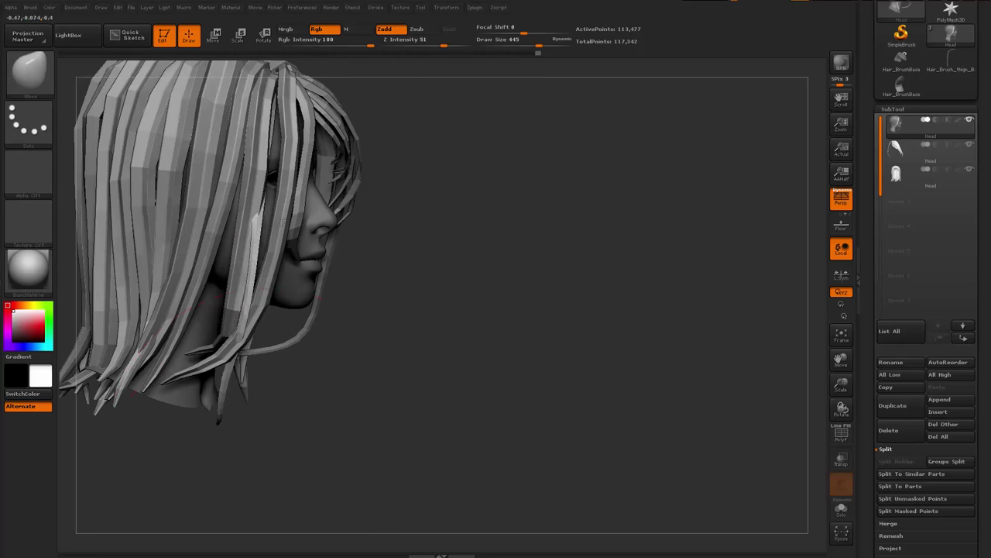
{"action": "mouse_move", "coordinate": [342, 338]}
{"action": "left_mouse_down"}
{"action": "mouse_move", "coordinate": [465, 325]}
{"action": "mouse_move", "coordinate": [326, 309]}
{"action": "mouse_move", "coordinate": [379, 409]}
{"action": "left_mouse_up"}
{"action": "right_click_drag", "start_coordinate": [582, 356], "coordinate": [558, 341], "text": "alt"}
{"action": "right_click_drag", "start_coordinate": [558, 341], "coordinate": [628, 325]}
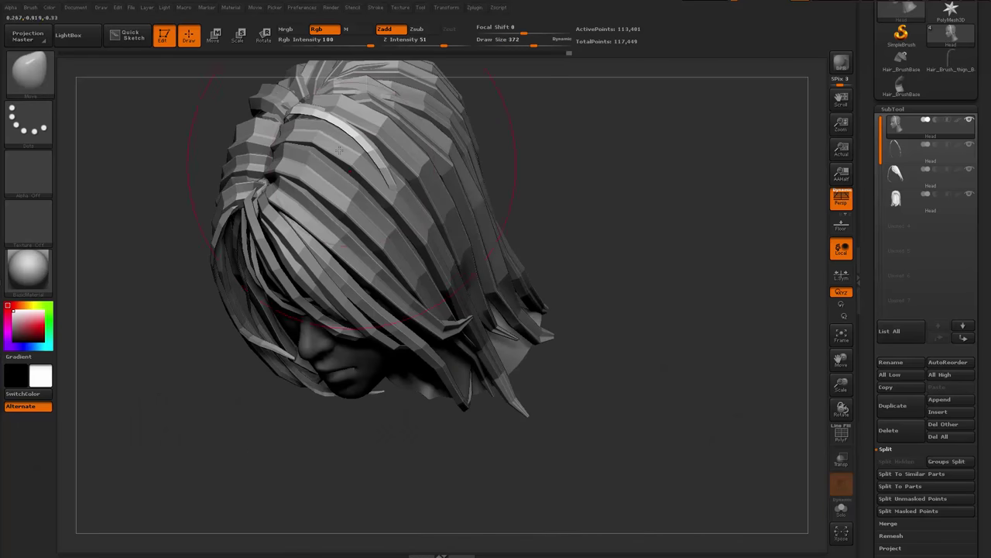
Shape the loose crown strand so it follows the fringe-side outline of the hair down to the neck, using Move at draw size 351
{"action": "right_click_drag", "start_coordinate": [495, 242], "coordinate": [417, 169]}
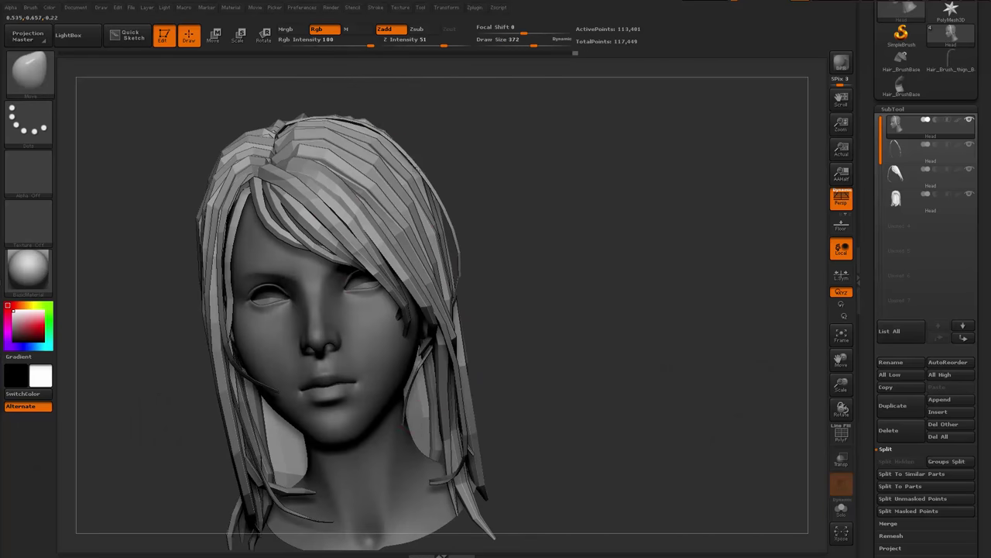
{"action": "mouse_move", "coordinate": [469, 264]}
{"action": "left_mouse_down"}
{"action": "mouse_move", "coordinate": [310, 88]}
{"action": "mouse_move", "coordinate": [333, 77]}
{"action": "mouse_move", "coordinate": [372, 115]}
{"action": "left_mouse_up"}
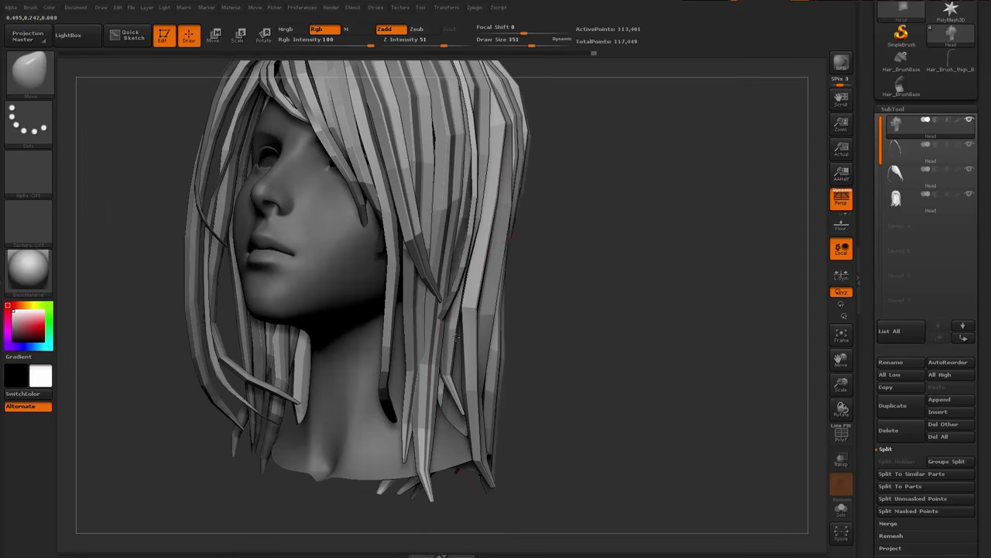
{"action": "left_click_drag", "start_coordinate": [364, 349], "coordinate": [413, 347]}
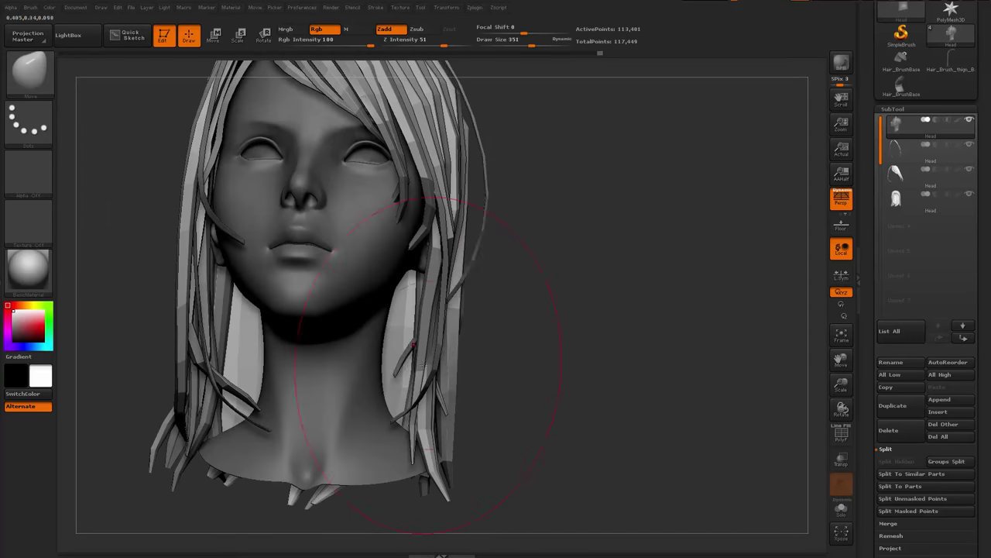
{"action": "mouse_move", "coordinate": [496, 278]}
{"action": "left_mouse_down"}
{"action": "mouse_move", "coordinate": [443, 333]}
{"action": "mouse_move", "coordinate": [422, 418]}
{"action": "mouse_move", "coordinate": [542, 349]}
{"action": "mouse_move", "coordinate": [211, 396]}
{"action": "mouse_move", "coordinate": [454, 333]}
{"action": "mouse_move", "coordinate": [465, 310]}
{"action": "left_mouse_up"}
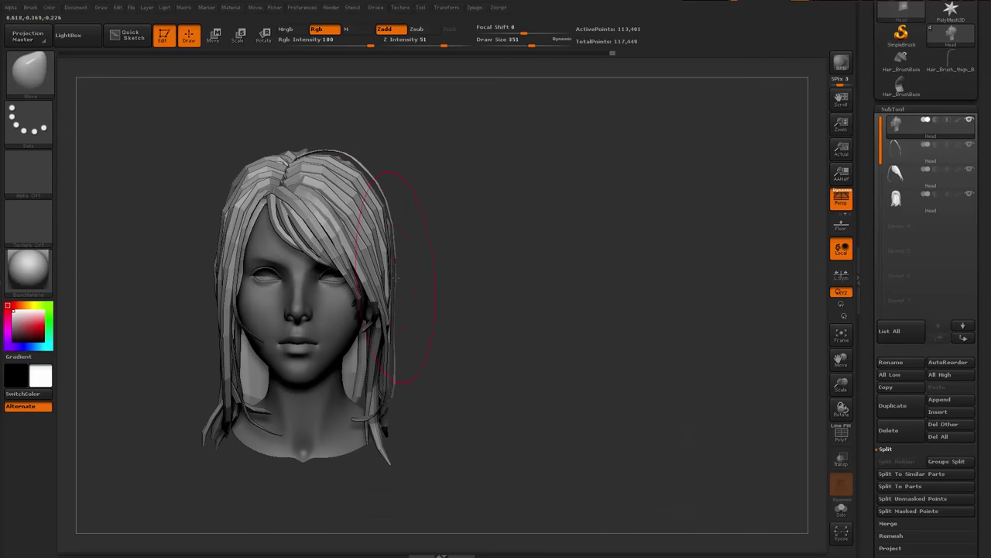
{"action": "mouse_move", "coordinate": [588, 309]}
{"action": "left_mouse_down"}
{"action": "mouse_move", "coordinate": [517, 323]}
{"action": "mouse_move", "coordinate": [632, 310]}
{"action": "left_mouse_up"}
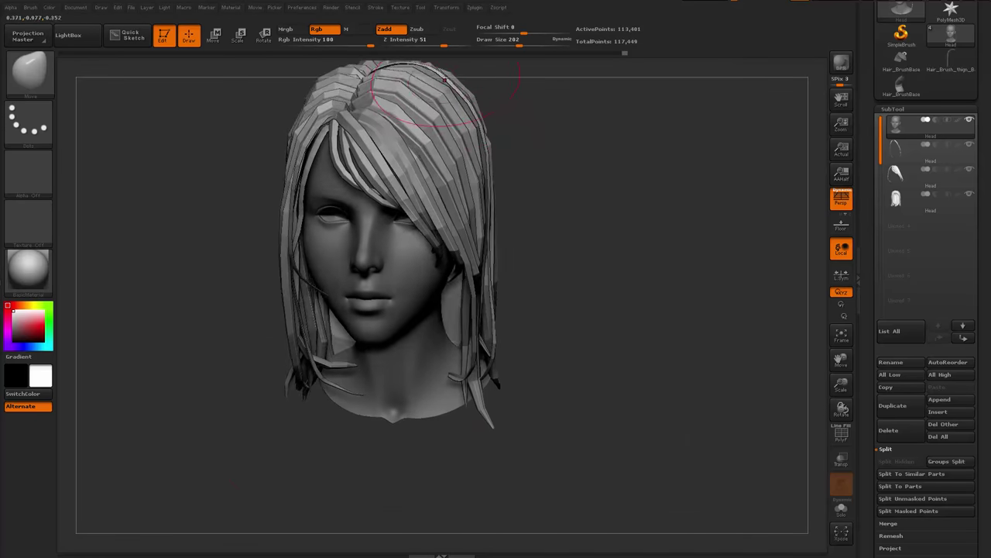
Draw a second long strand over the crown on the fringe side and refine its tip by the neck with Move at draw size 124
{"action": "left_click_drag", "start_coordinate": [419, 67], "coordinate": [643, 237]}
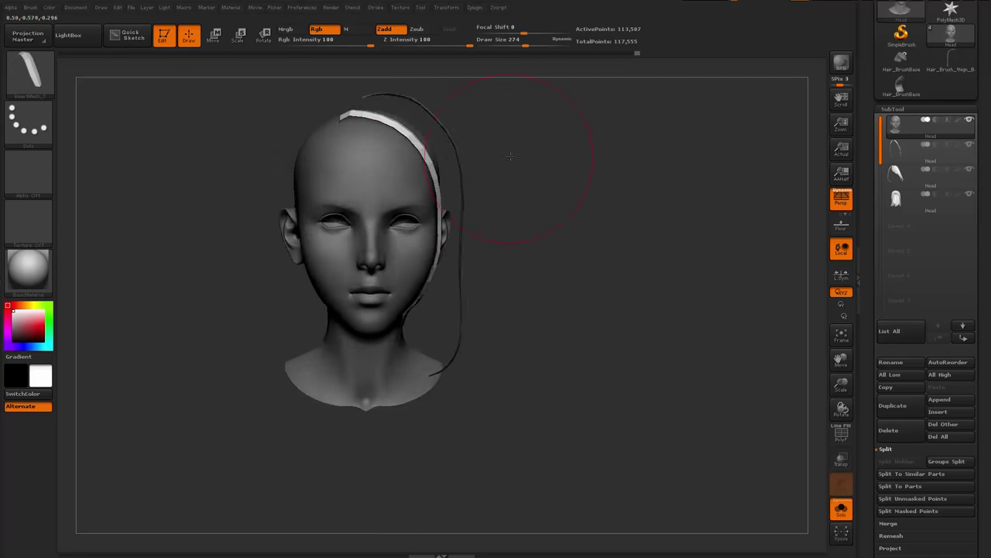
{"action": "mouse_move", "coordinate": [478, 196]}
{"action": "left_mouse_down"}
{"action": "mouse_move", "coordinate": [340, 203]}
{"action": "mouse_move", "coordinate": [477, 232]}
{"action": "mouse_move", "coordinate": [527, 312]}
{"action": "mouse_move", "coordinate": [512, 348]}
{"action": "left_mouse_up"}
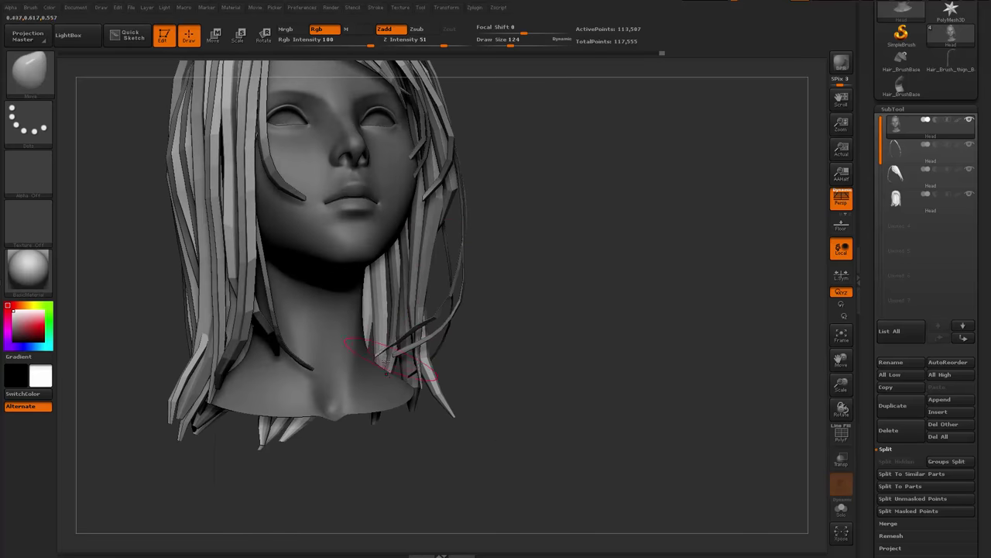
{"action": "left_click_drag", "start_coordinate": [420, 337], "coordinate": [425, 338]}
{"action": "mouse_move", "coordinate": [496, 388]}
{"action": "left_mouse_down", "text": "alt"}
{"action": "mouse_move", "coordinate": [465, 364]}
{"action": "mouse_move", "coordinate": [418, 354]}
{"action": "mouse_move", "coordinate": [442, 333]}
{"action": "mouse_move", "coordinate": [388, 326]}
{"action": "left_mouse_up", "text": "alt"}
{"action": "key", "text": "space"}
{"action": "left_click_drag", "start_coordinate": [442, 258], "coordinate": [462, 258]}
{"action": "mouse_move", "coordinate": [542, 457]}
{"action": "left_mouse_down"}
{"action": "mouse_move", "coordinate": [430, 454]}
{"action": "mouse_move", "coordinate": [449, 500]}
{"action": "mouse_move", "coordinate": [465, 469]}
{"action": "left_mouse_up"}
Draw an InsertMesh strand at draw size 62 from the crown down the back of the bare head
{"action": "key", "text": "b"}
{"action": "left_click", "coordinate": [577, 357]}
{"action": "key", "text": "space"}
{"action": "left_click_drag", "start_coordinate": [414, 195], "coordinate": [392, 195]}
{"action": "mouse_move", "coordinate": [240, 472]}
{"action": "left_mouse_down"}
{"action": "mouse_move", "coordinate": [294, 484]}
{"action": "mouse_move", "coordinate": [496, 480]}
{"action": "left_mouse_up"}
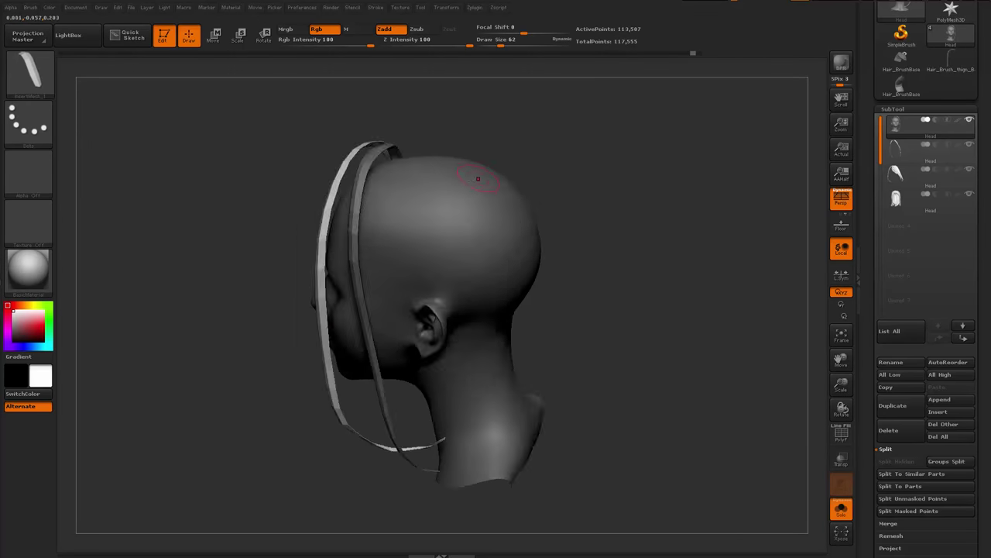
{"action": "left_click_drag", "start_coordinate": [464, 199], "coordinate": [580, 265]}
{"action": "key", "text": "space"}
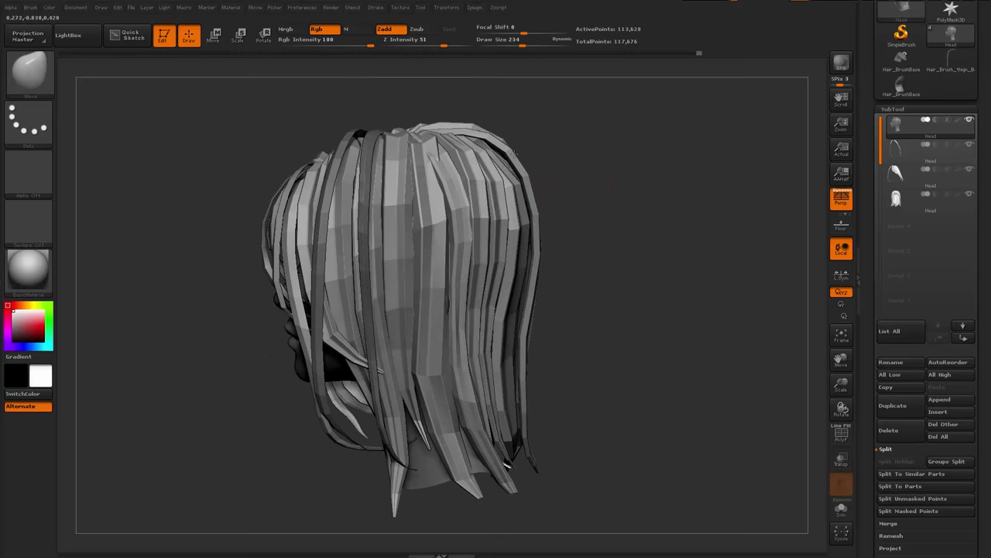
Shape the loose back strand so it follows the hair's rear outline down to the neck, using Move at draw sizes 197 and 338
{"action": "left_click_drag", "start_coordinate": [588, 193], "coordinate": [658, 271]}
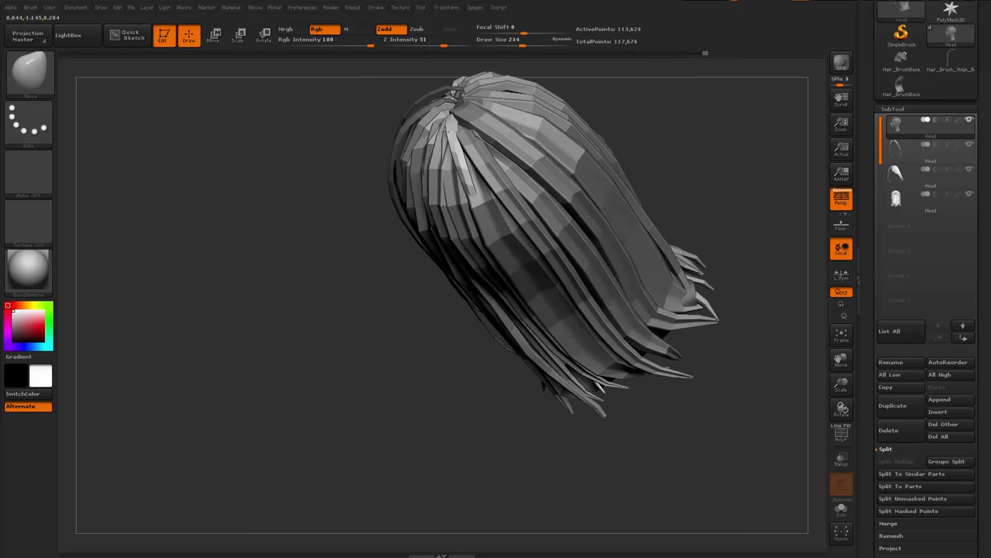
{"action": "left_click_drag", "start_coordinate": [522, 45], "coordinate": [537, 45]}
{"action": "left_click_drag", "start_coordinate": [658, 272], "coordinate": [610, 214]}
{"action": "left_click_drag", "start_coordinate": [609, 427], "coordinate": [666, 422]}
{"action": "key", "text": "space"}
{"action": "left_click_drag", "start_coordinate": [521, 405], "coordinate": [513, 405]}
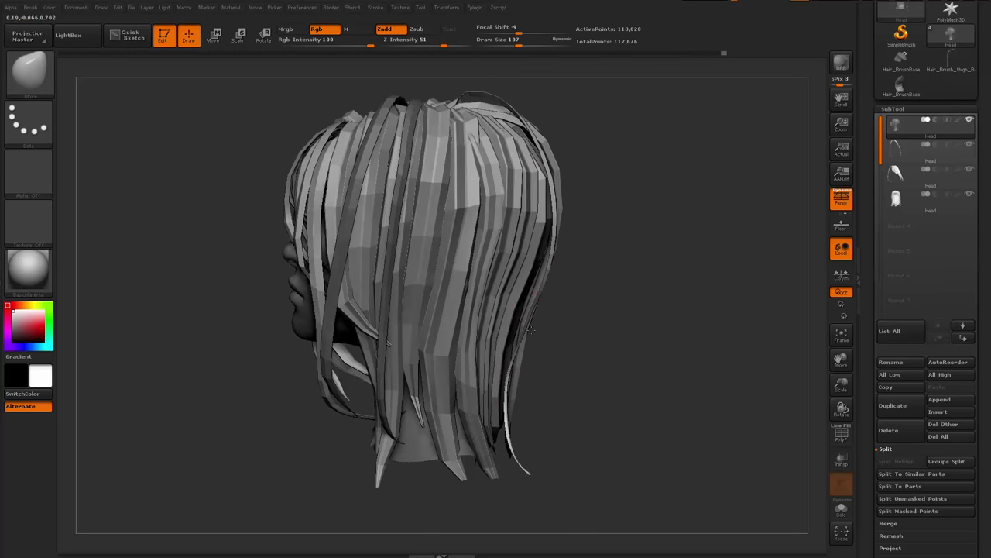
{"action": "mouse_move", "coordinate": [659, 434]}
{"action": "left_mouse_down"}
{"action": "mouse_move", "coordinate": [573, 480]}
{"action": "mouse_move", "coordinate": [542, 402]}
{"action": "left_mouse_up"}
{"action": "left_click_drag", "start_coordinate": [434, 310], "coordinate": [565, 271]}
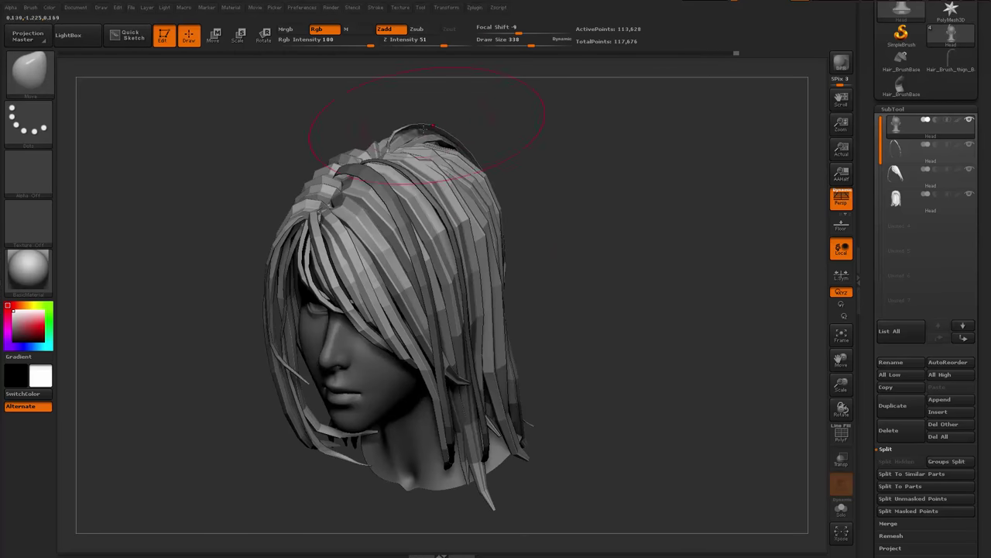
Isolate the head and draw another InsertMesh strand down from the crown on the side opposite the fringe
{"action": "left_click_drag", "start_coordinate": [771, 539], "coordinate": [604, 325]}
{"action": "left_click_drag", "start_coordinate": [604, 326], "coordinate": [584, 266], "text": "alt"}
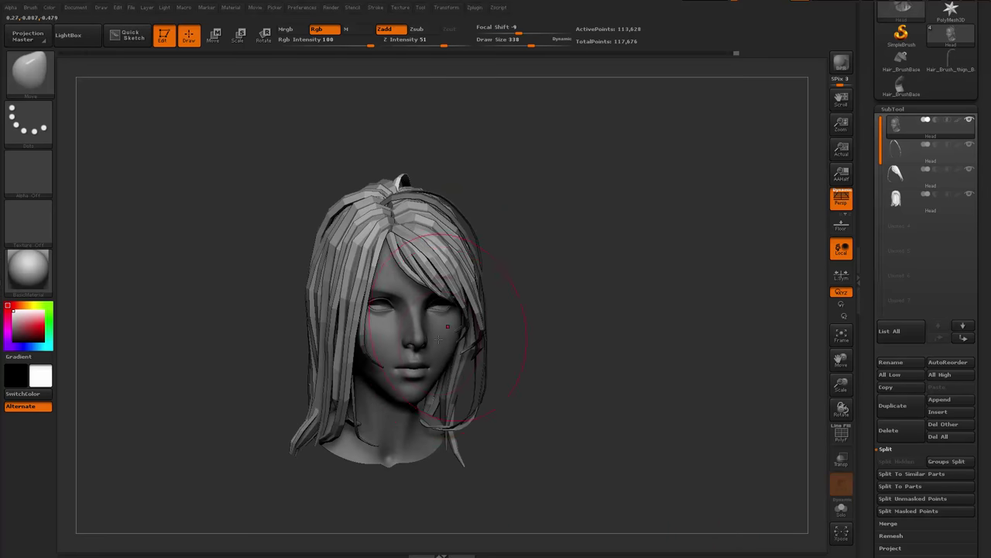
{"action": "left_click_drag", "start_coordinate": [581, 341], "coordinate": [593, 434], "text": "alt"}
{"action": "left_click_drag", "start_coordinate": [593, 434], "coordinate": [619, 422]}
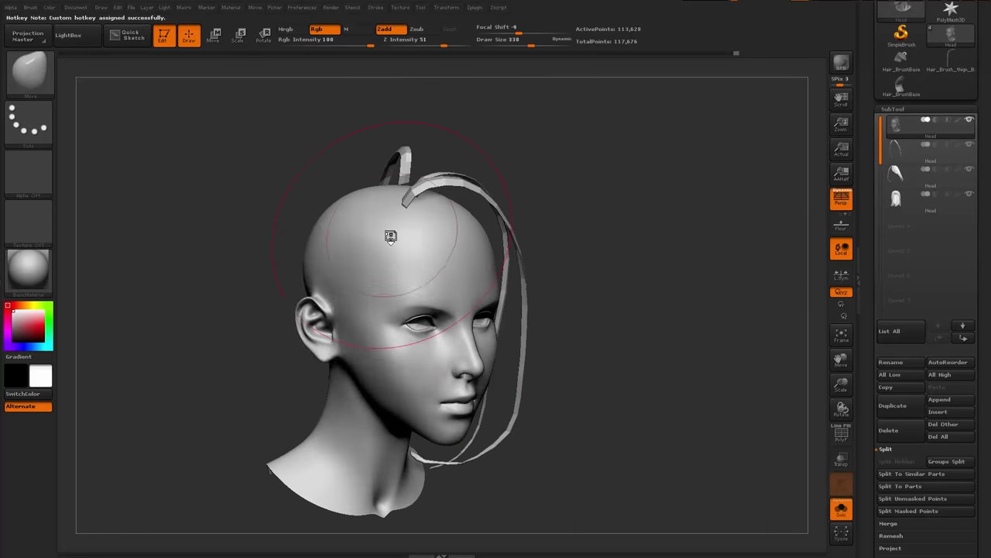
{"action": "left_click_drag", "start_coordinate": [391, 210], "coordinate": [433, 213]}
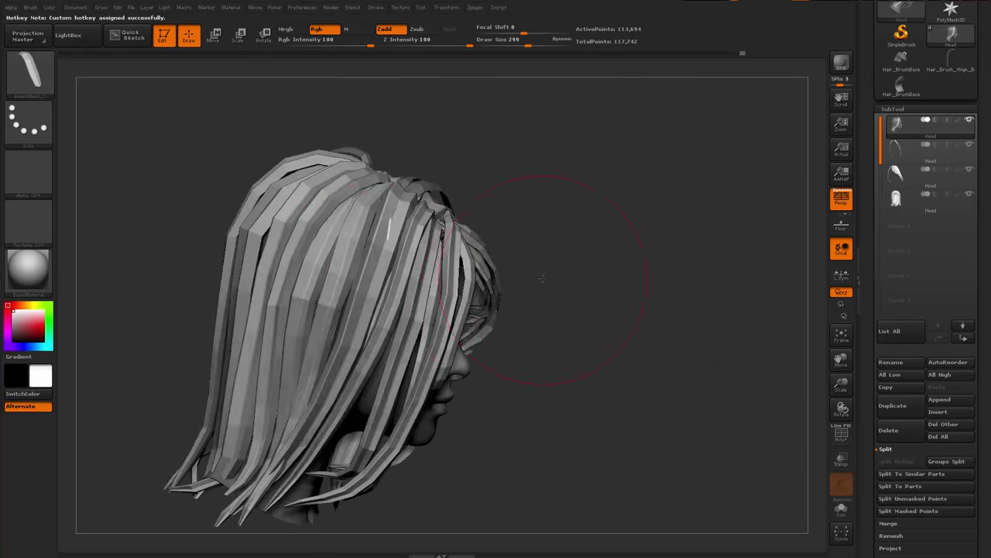
Shape the new side strand to follow the outer hair toward the neck, using Move at draw sizes 517 and 372
{"action": "key", "text": "b"}
{"action": "key", "text": "m"}
{"action": "key", "text": "v"}
{"action": "mouse_move", "coordinate": [434, 213]}
{"action": "left_mouse_down"}
{"action": "mouse_move", "coordinate": [469, 206]}
{"action": "mouse_move", "coordinate": [464, 213]}
{"action": "mouse_move", "coordinate": [507, 259]}
{"action": "mouse_move", "coordinate": [372, 252]}
{"action": "left_mouse_up"}
{"action": "left_click_drag", "start_coordinate": [635, 453], "coordinate": [535, 234]}
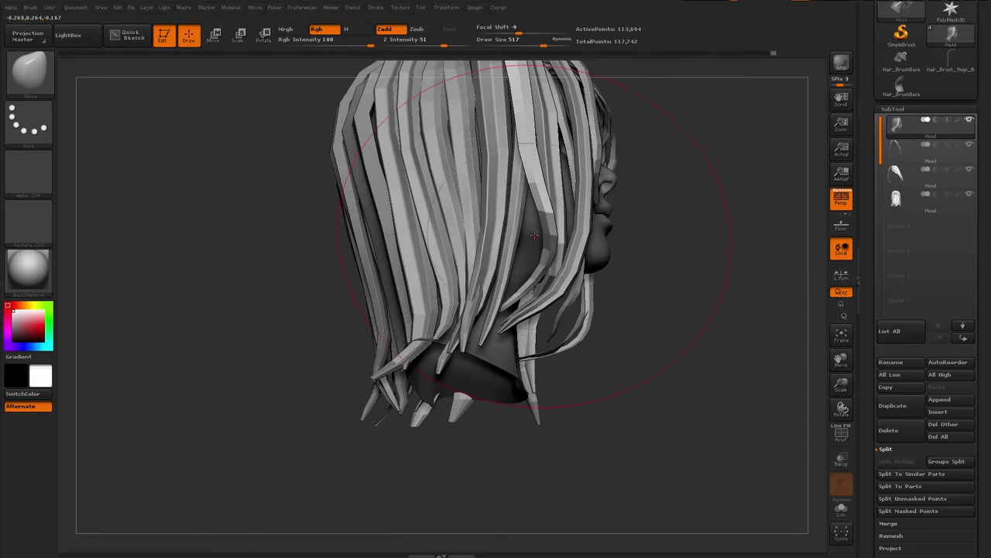
{"action": "left_click_drag", "start_coordinate": [522, 434], "coordinate": [372, 434]}
{"action": "left_click_drag", "start_coordinate": [420, 262], "coordinate": [434, 265]}
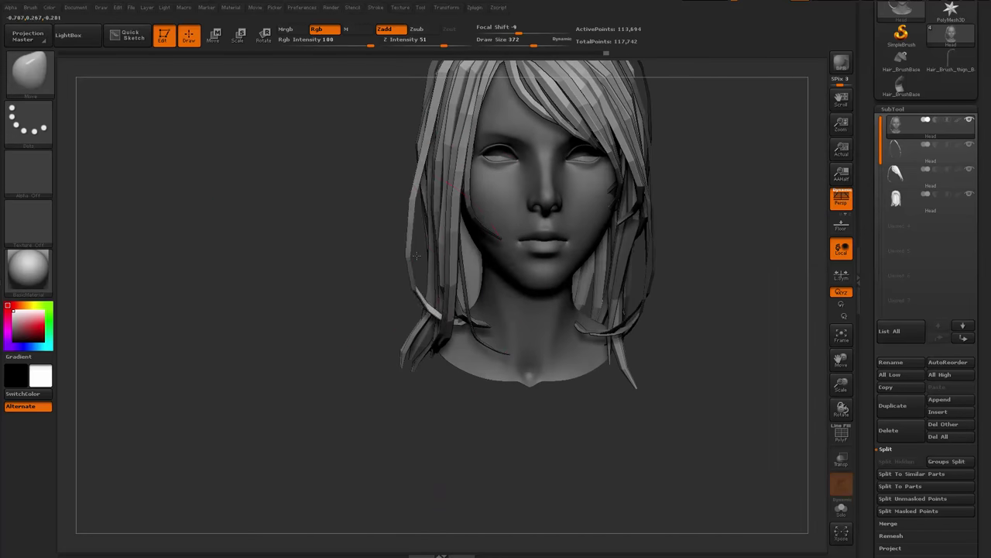
Isolate the subtool and curl the side strand's tip in beside the neck, using Move at draw sizes 145 and 87
{"action": "mouse_move", "coordinate": [341, 349]}
{"action": "left_mouse_down", "text": "alt"}
{"action": "mouse_move", "coordinate": [344, 290]}
{"action": "mouse_move", "coordinate": [349, 341]}
{"action": "left_mouse_up", "text": "alt"}
{"action": "left_click", "coordinate": [841, 509]}
{"action": "mouse_move", "coordinate": [372, 441]}
{"action": "left_mouse_down"}
{"action": "mouse_move", "coordinate": [423, 394]}
{"action": "mouse_move", "coordinate": [465, 419]}
{"action": "left_mouse_up"}
{"action": "key", "text": "space"}
{"action": "left_click_drag", "start_coordinate": [454, 296], "coordinate": [439, 295]}
{"action": "key", "text": "space"}
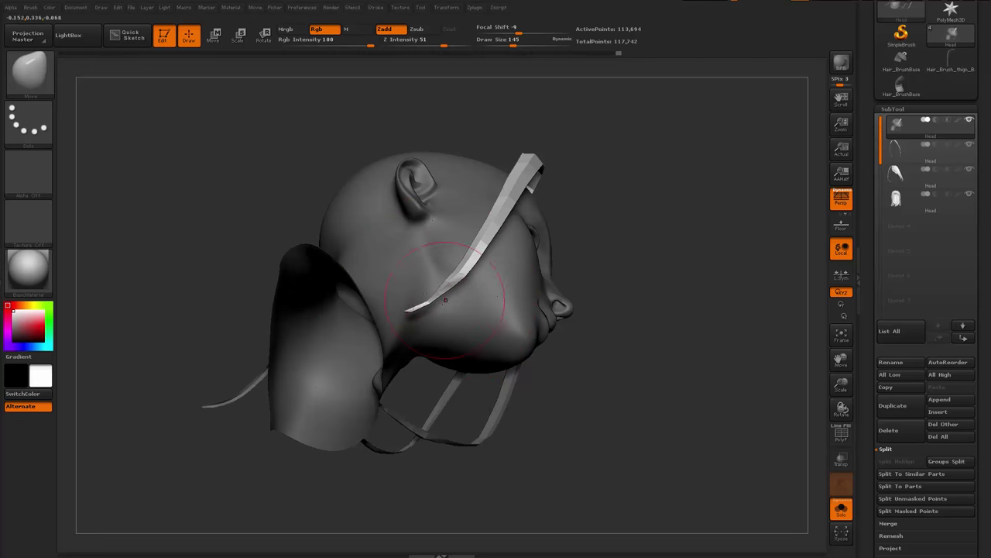
{"action": "left_click_drag", "start_coordinate": [619, 333], "coordinate": [542, 418]}
{"action": "left_click_drag", "start_coordinate": [589, 325], "coordinate": [604, 395], "text": "alt"}
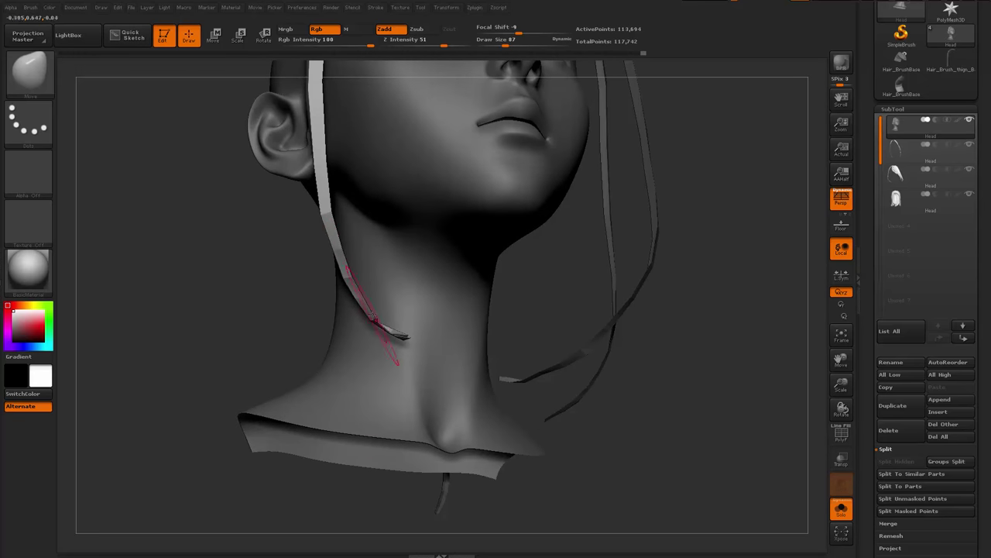
Show the full hair again and examine the loose strands from the side, back and front
{"action": "left_click", "coordinate": [841, 509]}
{"action": "left_click_drag", "start_coordinate": [620, 465], "coordinate": [611, 372], "text": "alt"}
{"action": "left_click_drag", "start_coordinate": [612, 372], "coordinate": [555, 437]}
{"action": "left_click_drag", "start_coordinate": [577, 386], "coordinate": [553, 390]}
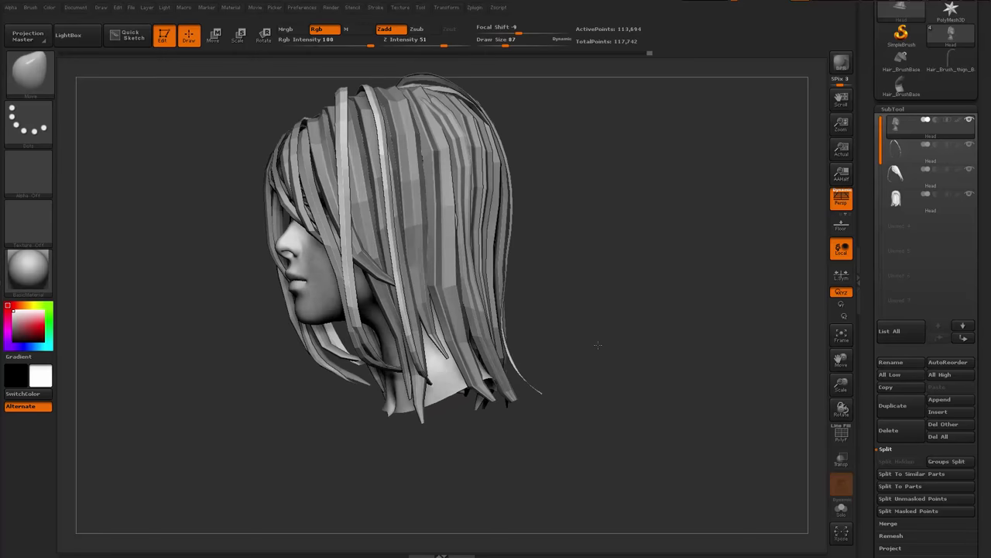
{"action": "left_click_drag", "start_coordinate": [598, 345], "coordinate": [669, 353]}
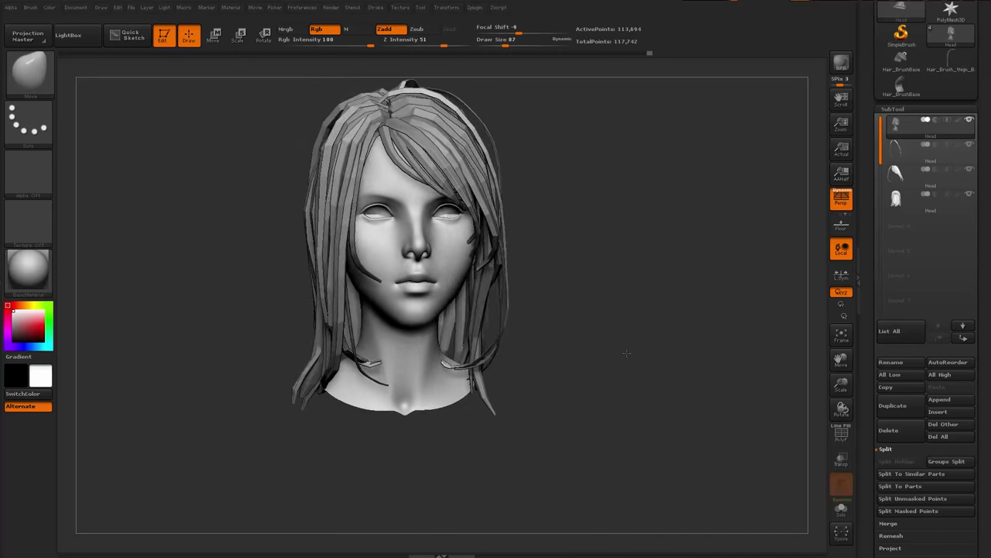
{"action": "left_click_drag", "start_coordinate": [609, 396], "coordinate": [636, 396]}
{"action": "left_click_drag", "start_coordinate": [636, 364], "coordinate": [635, 394], "text": "alt"}
{"action": "left_click_drag", "start_coordinate": [635, 341], "coordinate": [629, 402], "text": "alt"}
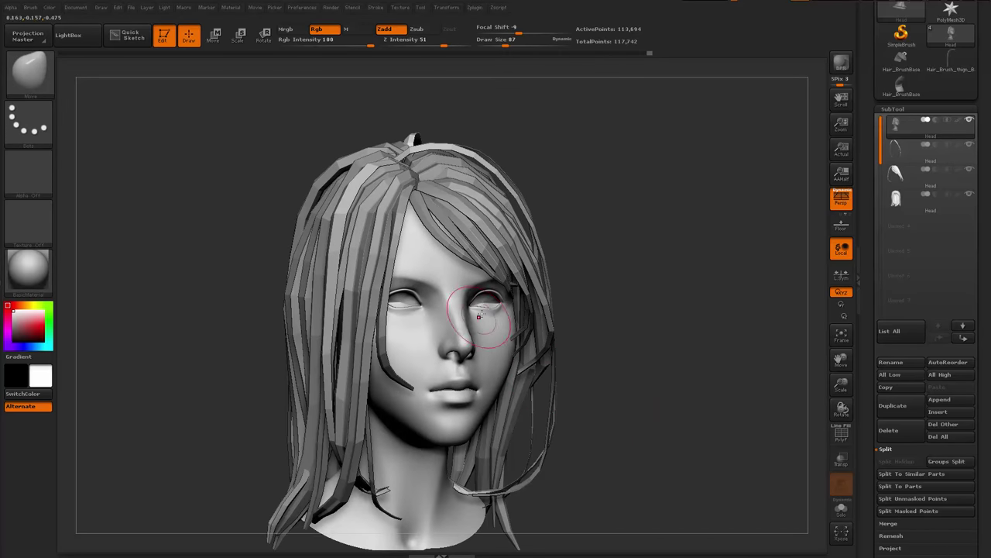
{"action": "left_click_drag", "start_coordinate": [664, 252], "coordinate": [580, 246]}
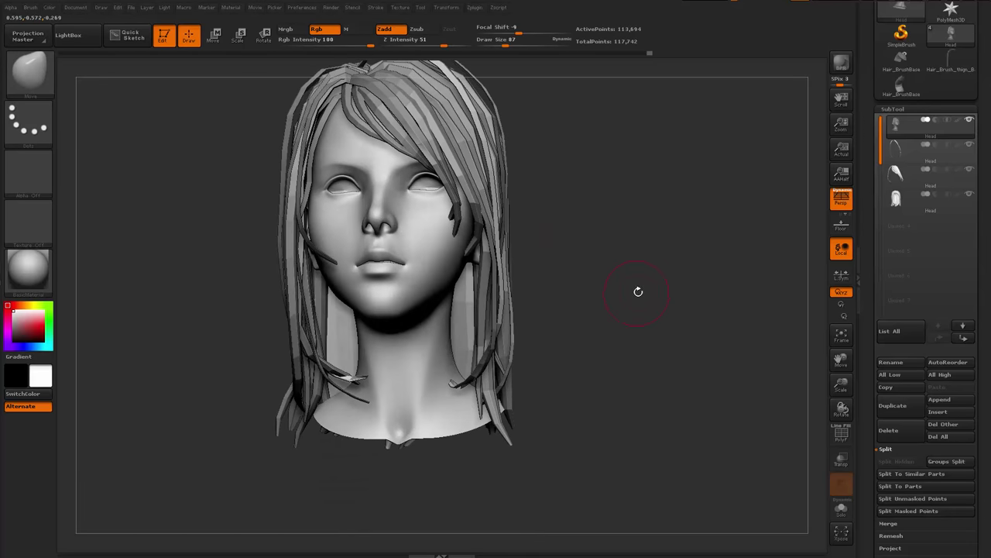
Make the main back hair subtool active and examine how its strands frame the face and neck
{"action": "left_click", "coordinate": [489, 193], "text": "alt"}
{"action": "left_click_drag", "start_coordinate": [619, 223], "coordinate": [664, 241]}
{"action": "key", "text": "shift+f"}
{"action": "key", "text": "shift+f"}
{"action": "left_click_drag", "start_coordinate": [649, 296], "coordinate": [610, 296]}
{"action": "left_click_drag", "start_coordinate": [651, 268], "coordinate": [697, 302], "text": "alt"}
{"action": "left_click_drag", "start_coordinate": [635, 326], "coordinate": [669, 213], "text": "alt"}
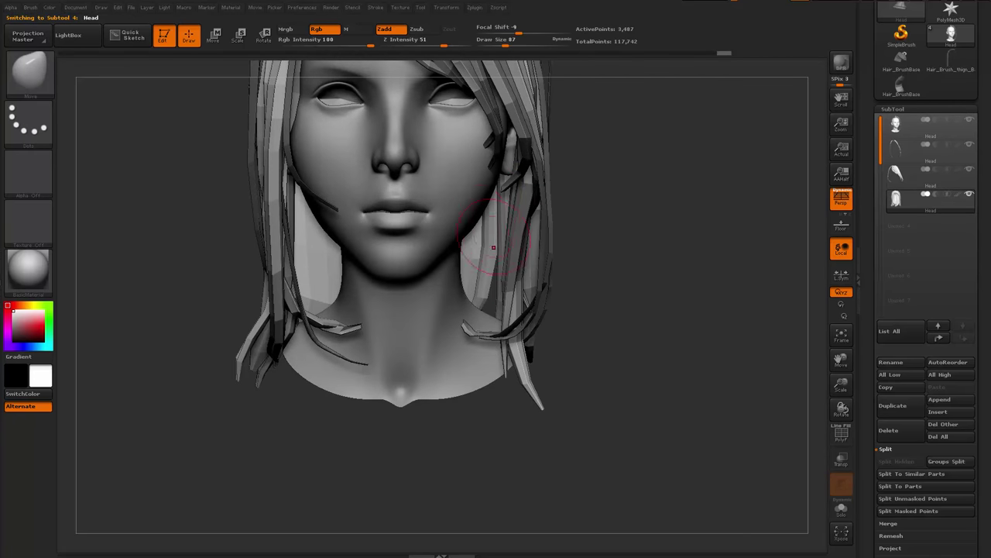
{"action": "left_click_drag", "start_coordinate": [476, 451], "coordinate": [443, 434]}
{"action": "left_click_drag", "start_coordinate": [422, 474], "coordinate": [534, 520]}
{"action": "left_click_drag", "start_coordinate": [628, 410], "coordinate": [616, 382]}
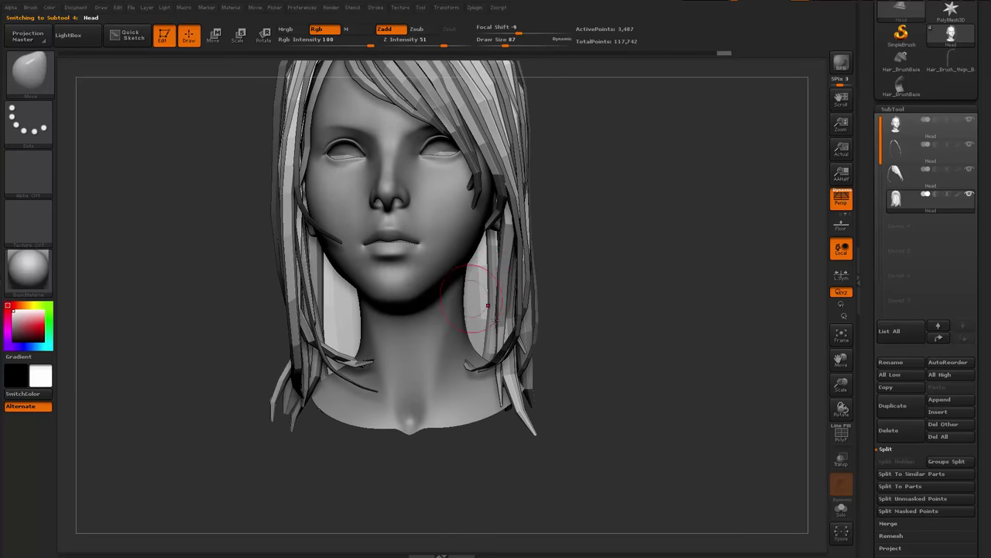
{"action": "left_click_drag", "start_coordinate": [630, 331], "coordinate": [633, 381]}
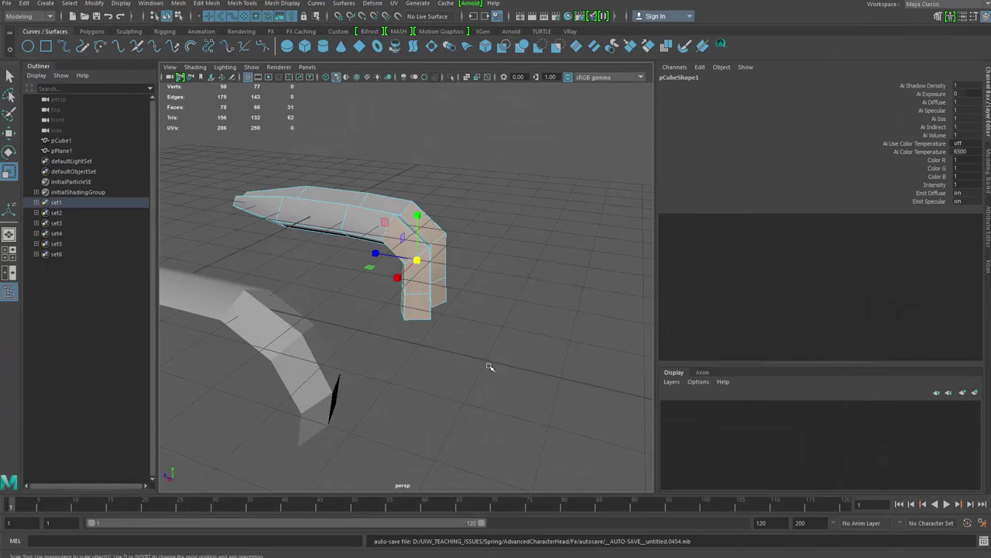
In Maya, move the two existing strand meshes together along X, away from the grid centre, with the plane strand at about -13
{"action": "left_click", "coordinate": [489, 366]}
{"action": "right_click_drag", "start_coordinate": [489, 366], "coordinate": [317, 345], "text": "alt"}
{"action": "left_click_drag", "start_coordinate": [317, 345], "coordinate": [286, 380], "text": "alt"}
{"action": "key", "text": "q"}
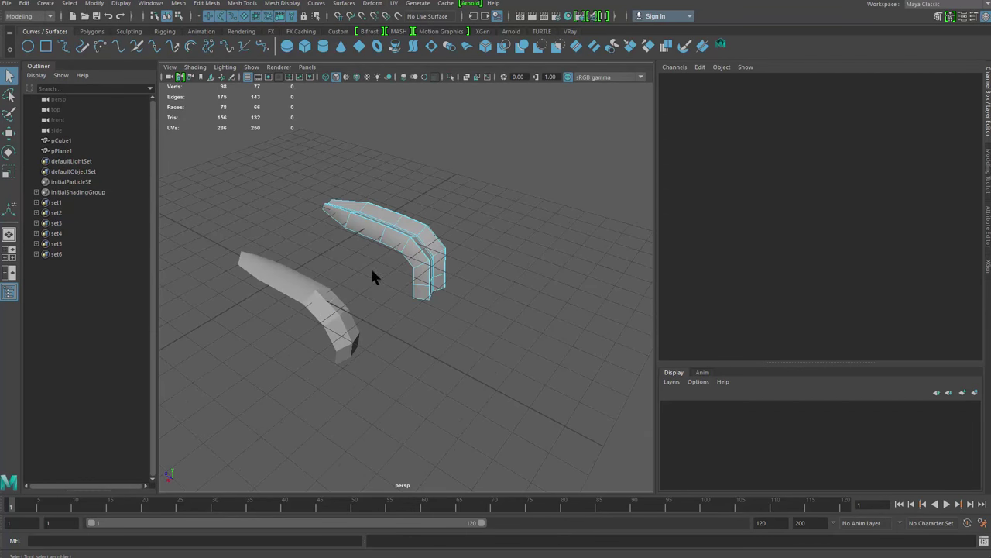
{"action": "left_click_drag", "start_coordinate": [503, 151], "coordinate": [257, 389]}
{"action": "key", "text": "w"}
{"action": "left_click_drag", "start_coordinate": [380, 298], "coordinate": [352, 315], "text": "alt"}
{"action": "right_click_drag", "start_coordinate": [443, 215], "coordinate": [472, 184]}
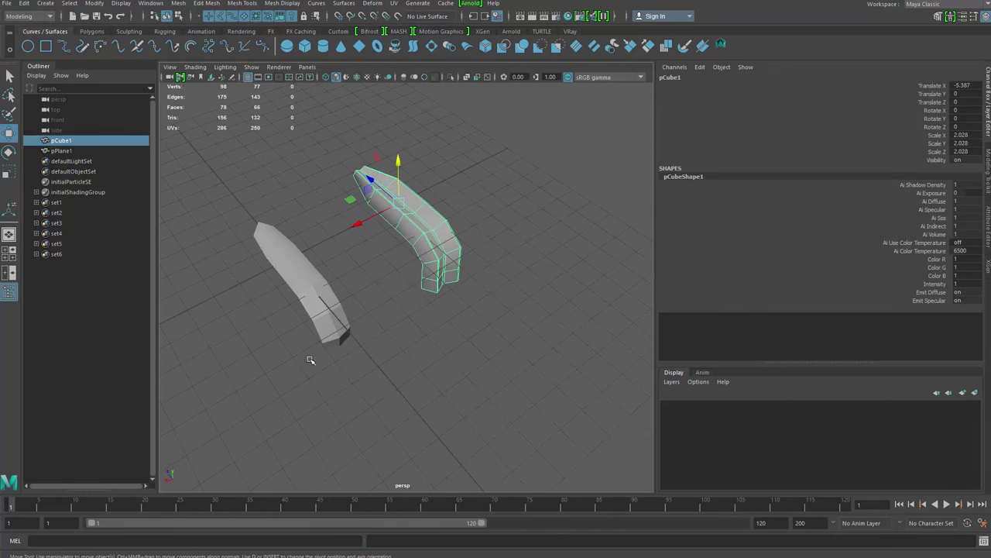
{"action": "left_click_drag", "start_coordinate": [480, 350], "coordinate": [482, 351]}
{"action": "left_click_drag", "start_coordinate": [250, 281], "coordinate": [518, 193]}
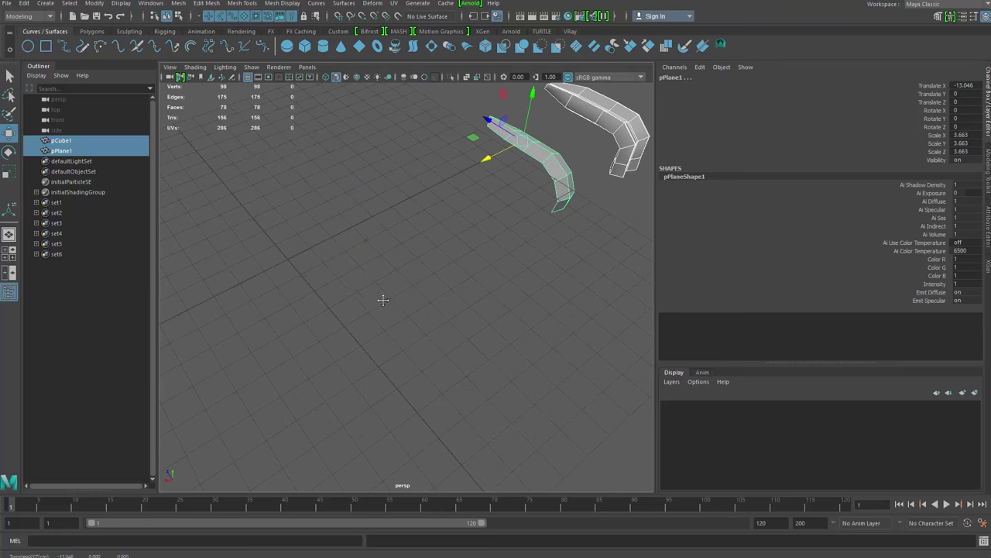
Create a polygon cylinder at the grid centre
{"action": "left_click_drag", "start_coordinate": [380, 299], "coordinate": [422, 287], "text": "alt"}
{"action": "left_click", "coordinate": [410, 227]}
{"action": "right_click_drag", "start_coordinate": [408, 218], "coordinate": [426, 290], "text": "shift"}
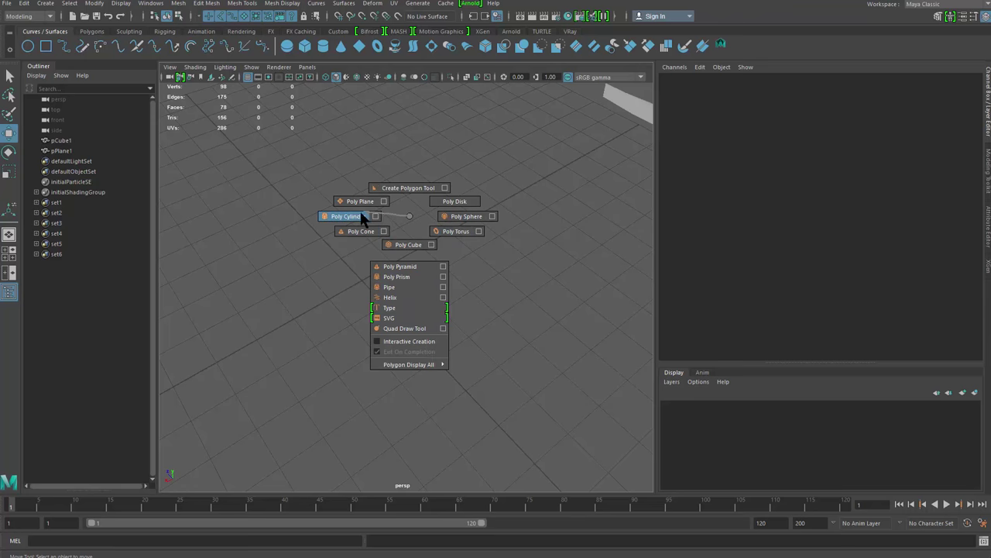
{"action": "right_click_drag", "start_coordinate": [361, 213], "coordinate": [359, 217], "text": "shift"}
{"action": "left_click_drag", "start_coordinate": [372, 323], "coordinate": [531, 312], "text": "alt"}
{"action": "key", "text": "e"}
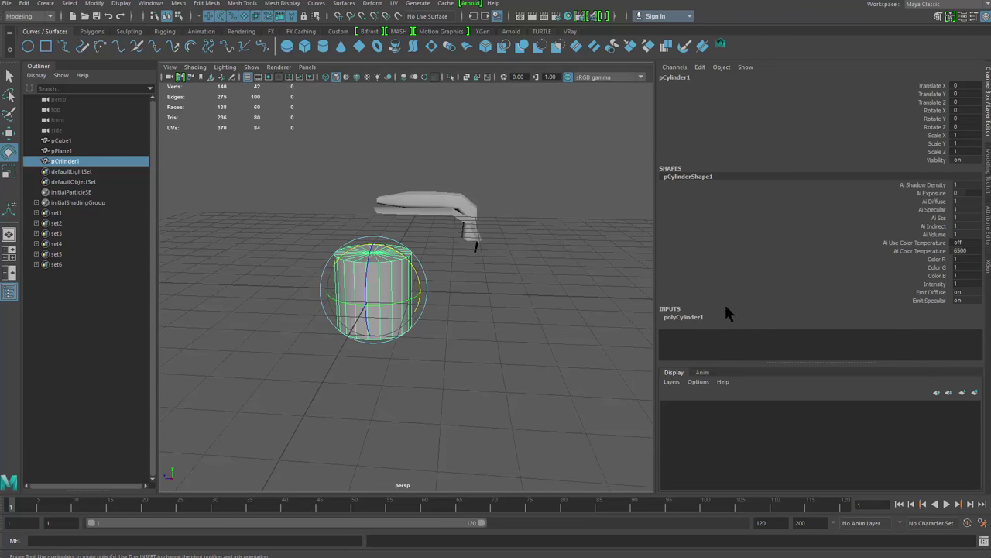
Reduce the cylinder's Subdivisions Axis to 6
{"action": "left_click", "coordinate": [698, 317]}
{"action": "left_click_drag", "start_coordinate": [979, 292], "coordinate": [979, 319]}
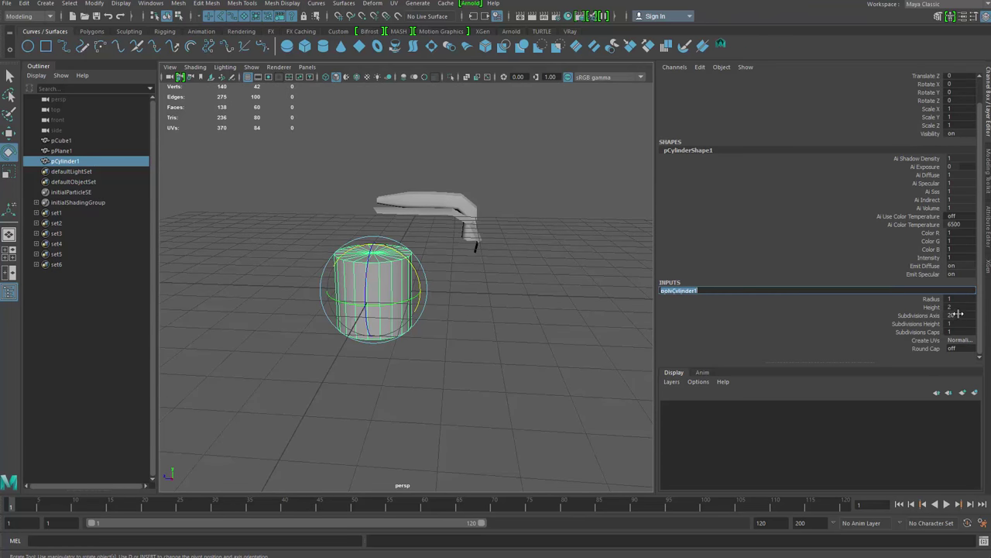
{"action": "key", "text": "space"}
{"action": "left_click", "coordinate": [380, 353]}
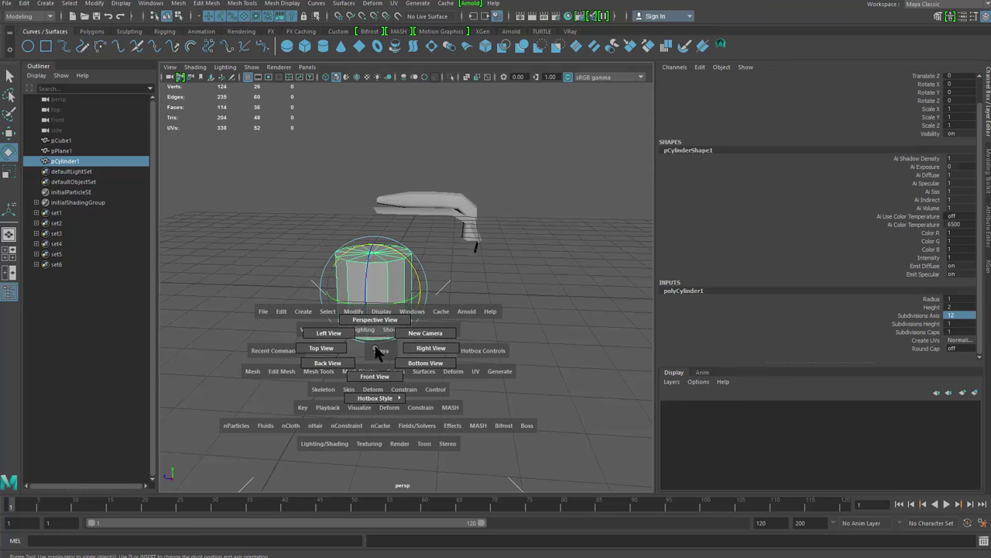
{"action": "left_click_drag", "start_coordinate": [380, 343], "coordinate": [399, 399], "text": "alt"}
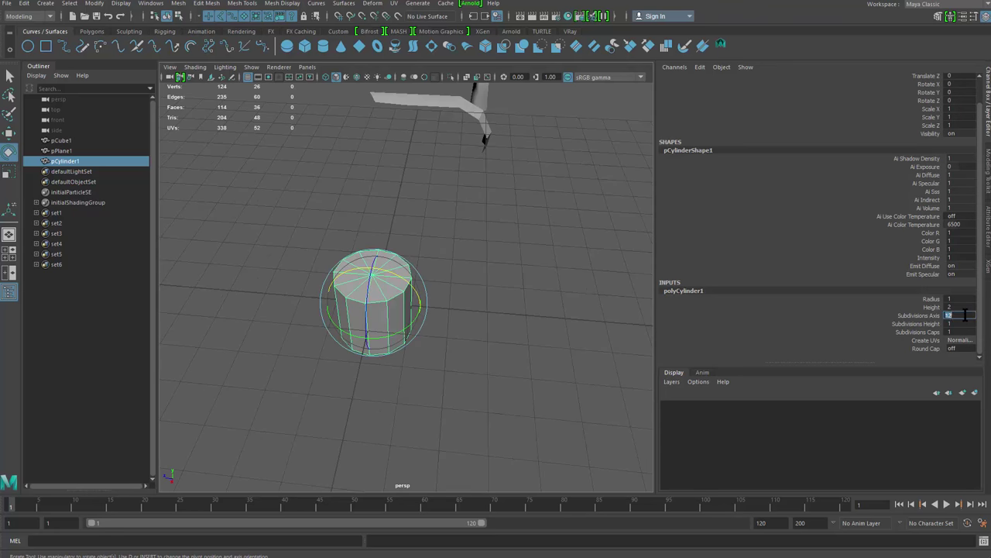
{"action": "left_click_drag", "start_coordinate": [373, 362], "coordinate": [379, 297], "text": "alt"}
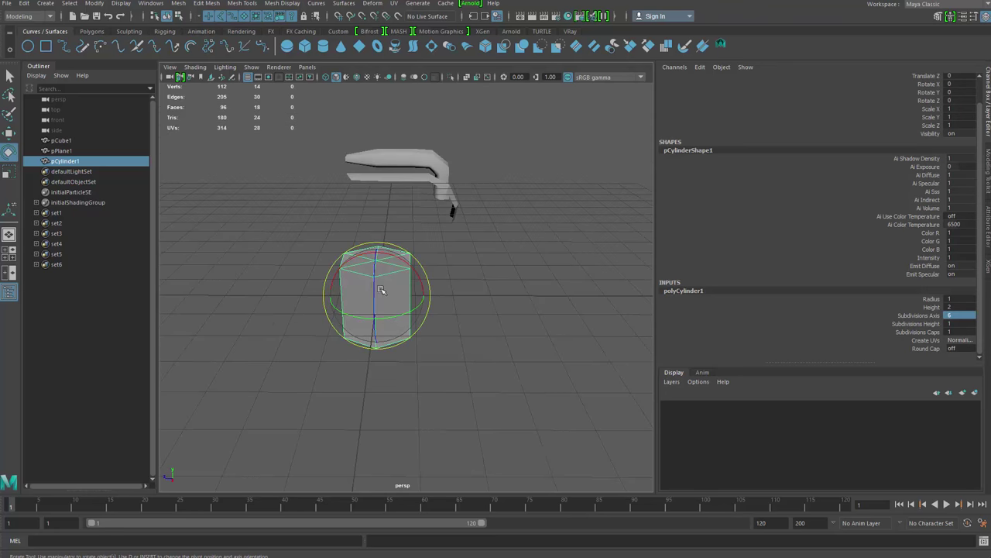
Rotate the cylinder -90 degrees about X and place it and a duplicate side by side, slightly overlapping, around the grid centre
{"action": "left_click_drag", "start_coordinate": [367, 254], "coordinate": [416, 274]}
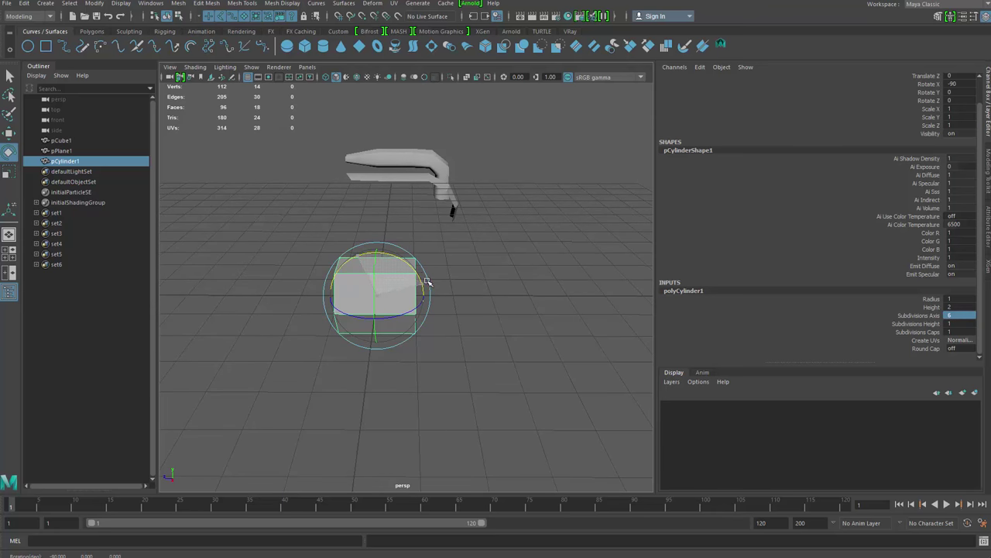
{"action": "left_click_drag", "start_coordinate": [478, 300], "coordinate": [415, 282], "text": "alt"}
{"action": "key", "text": "ctrl+d"}
{"action": "key", "text": "w"}
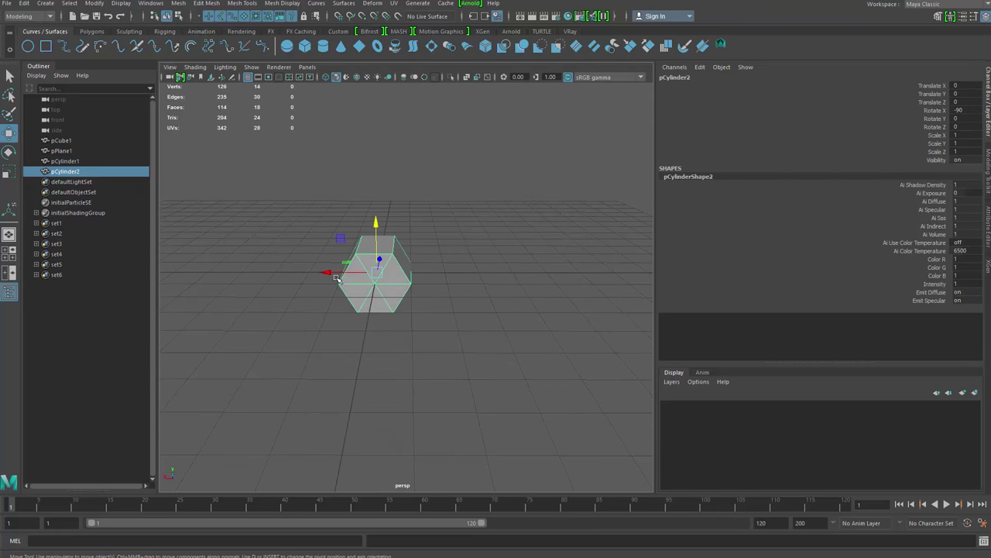
{"action": "left_click_drag", "start_coordinate": [333, 274], "coordinate": [385, 274]}
{"action": "left_click_drag", "start_coordinate": [449, 308], "coordinate": [450, 310]}
{"action": "left_click_drag", "start_coordinate": [342, 274], "coordinate": [315, 274]}
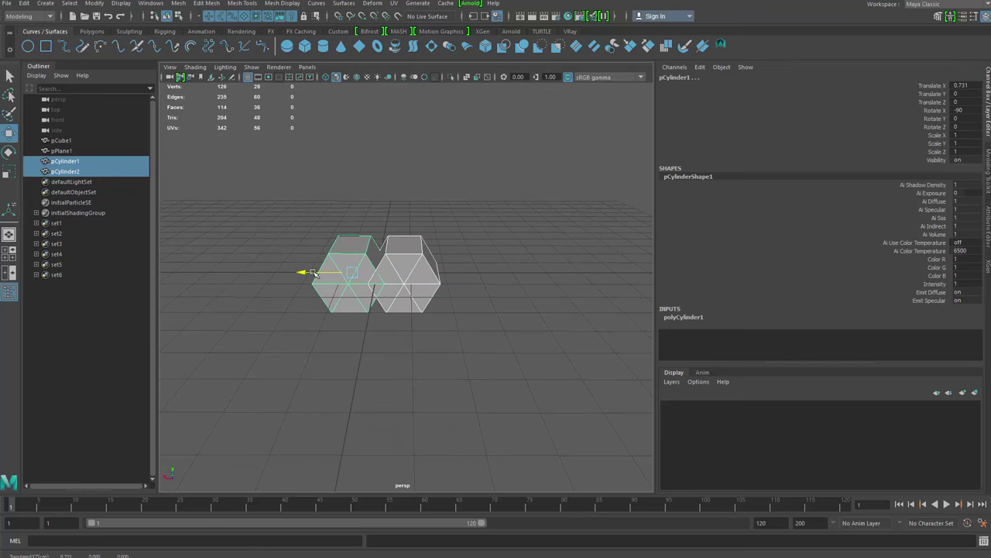
Duplicate one of the cylinders and place it between and above the other two, about 0.92 units up
{"action": "left_click", "coordinate": [444, 333]}
{"action": "left_click", "coordinate": [417, 306]}
{"action": "left_click_drag", "start_coordinate": [404, 223], "coordinate": [389, 221]}
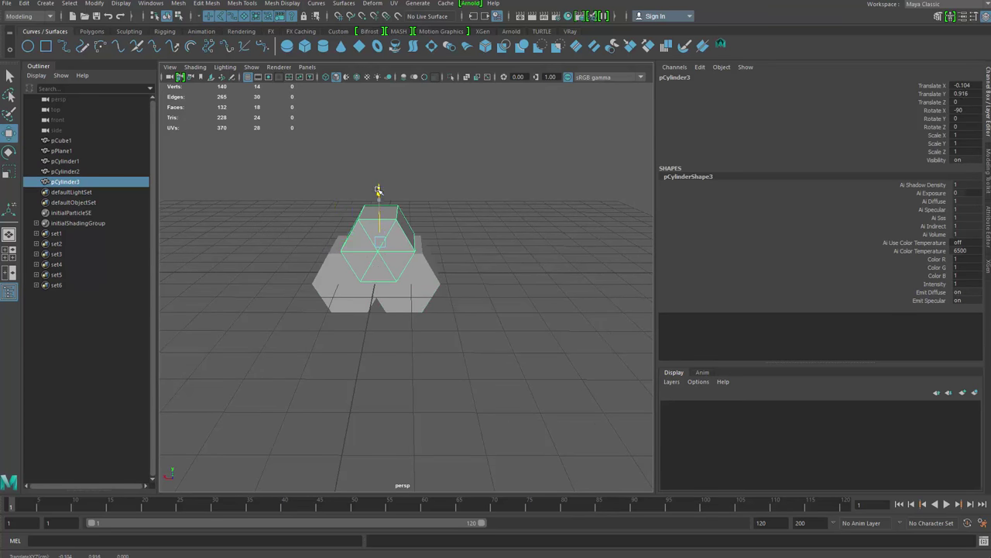
{"action": "left_click_drag", "start_coordinate": [329, 240], "coordinate": [327, 240]}
{"action": "left_click_drag", "start_coordinate": [364, 298], "coordinate": [329, 295], "text": "alt"}
Select all three cylinders and combine them into one mesh
{"action": "key", "text": "q"}
{"action": "left_click", "coordinate": [319, 214]}
{"action": "left_click_drag", "start_coordinate": [318, 215], "coordinate": [461, 329]}
{"action": "left_click_drag", "start_coordinate": [461, 329], "coordinate": [438, 279], "text": "alt"}
{"action": "right_click_drag", "start_coordinate": [524, 220], "coordinate": [507, 364], "text": "shift"}
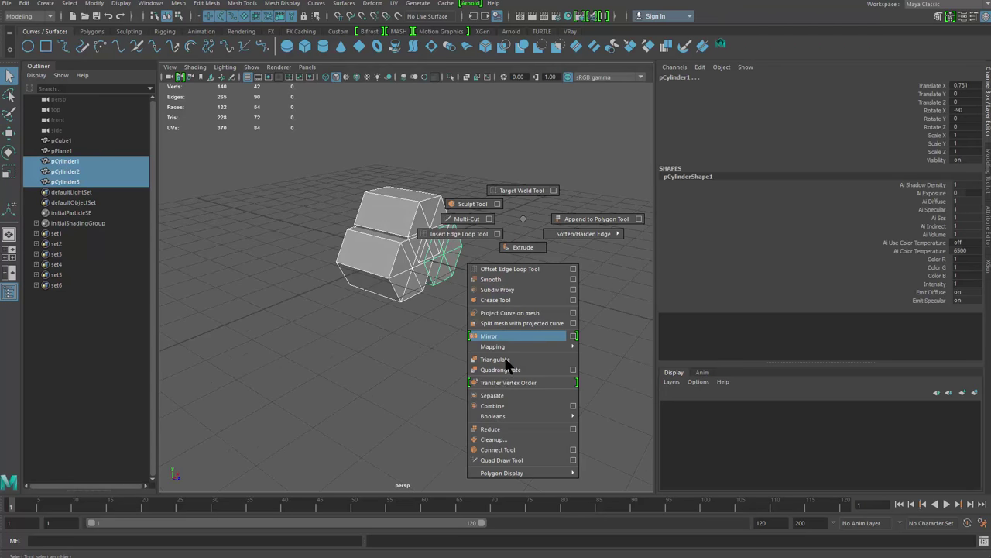
{"action": "right_click_drag", "start_coordinate": [504, 403], "coordinate": [504, 405], "text": "shift"}
Select the three centre vertices of the front end caps and convert the selection to faces
{"action": "left_click_drag", "start_coordinate": [496, 387], "coordinate": [410, 285], "text": "alt"}
{"action": "right_click_drag", "start_coordinate": [410, 285], "coordinate": [386, 280]}
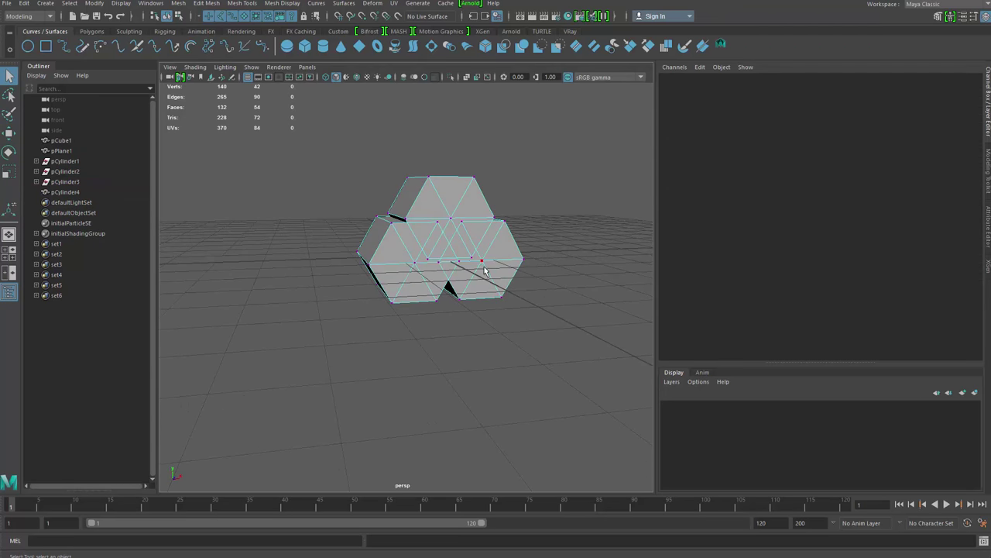
{"action": "left_click", "coordinate": [414, 267]}
{"action": "left_click", "coordinate": [452, 219], "text": "shift"}
{"action": "right_click_drag", "start_coordinate": [469, 233], "coordinate": [369, 233], "text": "alt"}
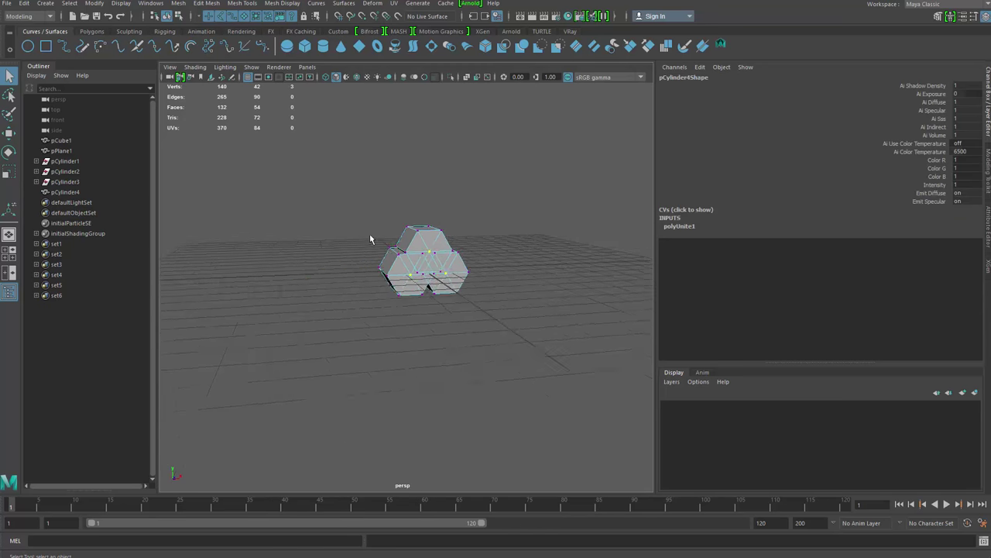
{"action": "left_click_drag", "start_coordinate": [369, 233], "coordinate": [478, 209], "text": "alt"}
{"action": "key", "text": "ctrl+F11"}
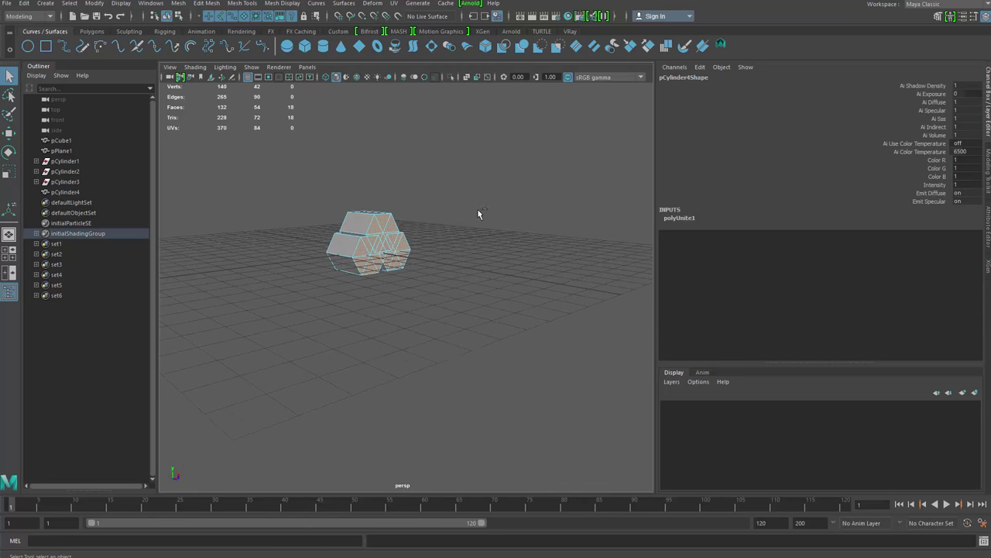
Extrude the selected end cap faces outward about 6.85 units along the length of the cylinders
{"action": "left_click_drag", "start_coordinate": [395, 326], "coordinate": [395, 252], "text": "alt"}
{"action": "left_click_drag", "start_coordinate": [558, 267], "coordinate": [401, 255]}
{"action": "key", "text": "3"}
{"action": "key", "text": "1"}
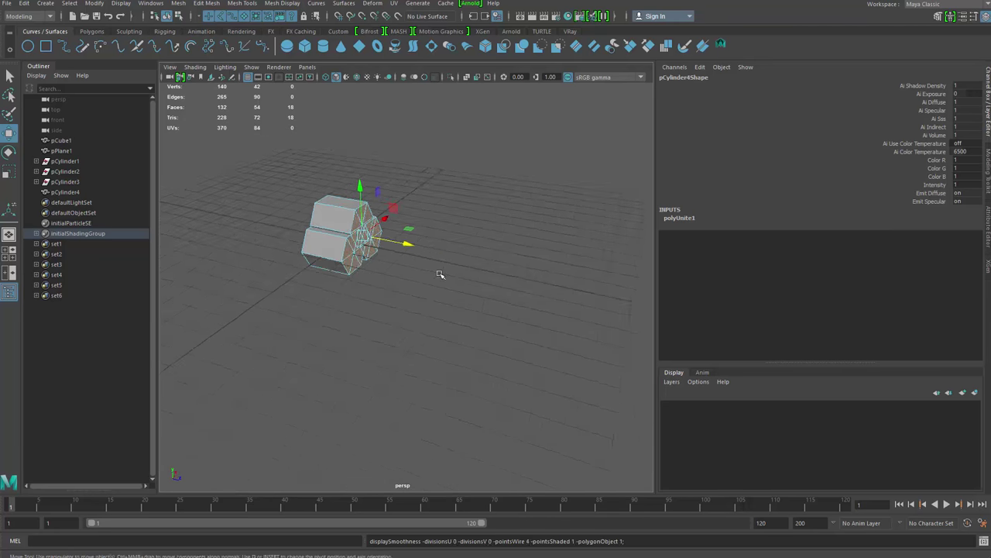
{"action": "key", "text": "ctrl+e"}
{"action": "left_click_drag", "start_coordinate": [410, 253], "coordinate": [558, 263]}
{"action": "middle_click_drag", "start_coordinate": [454, 287], "coordinate": [402, 316], "text": "alt"}
{"action": "scroll", "coordinate": [456, 186], "scroll_direction": "up", "scroll_amount": 1}
{"action": "middle_click_drag", "start_coordinate": [426, 194], "coordinate": [475, 183], "text": "alt"}
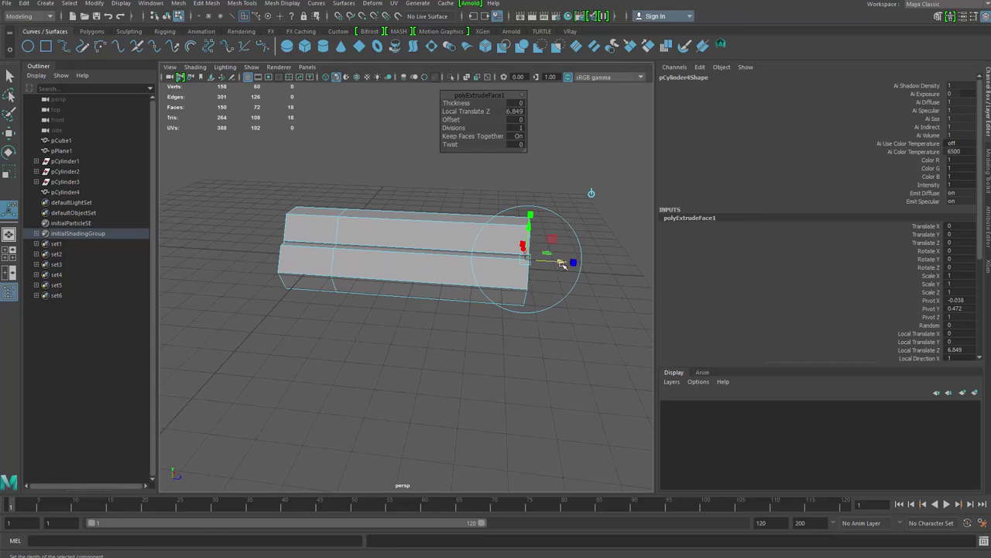
Set the extrusion's Local Translate Z to 12.86, Divisions to 11, Twist to 180 and Thickness to 5.7
{"action": "left_click", "coordinate": [611, 280]}
{"action": "left_click_drag", "start_coordinate": [520, 282], "coordinate": [529, 333], "text": "alt"}
{"action": "key", "text": "ctrl+z"}
{"action": "scroll", "coordinate": [523, 325], "scroll_direction": "down", "scroll_amount": 5}
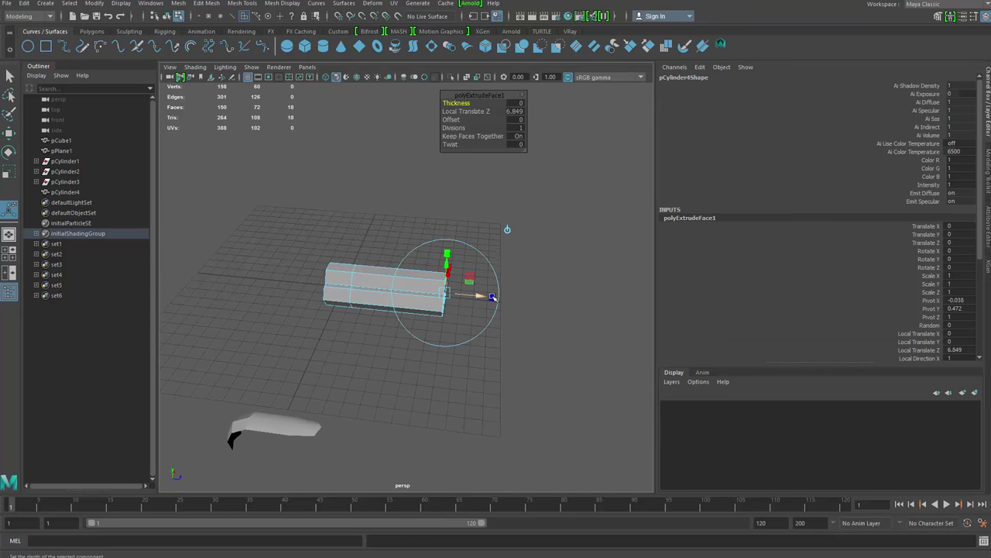
{"action": "left_click_drag", "start_coordinate": [492, 297], "coordinate": [484, 219]}
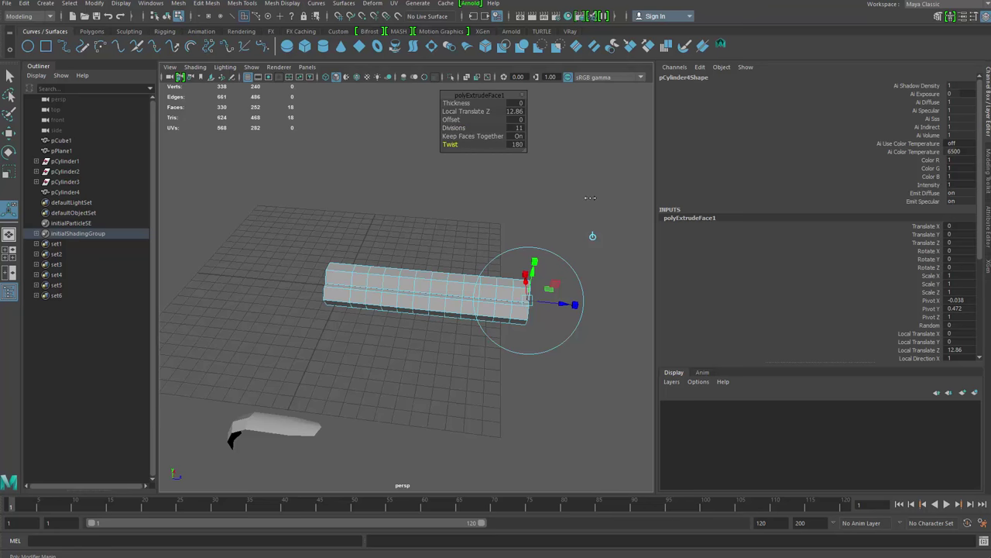
{"action": "left_click_drag", "start_coordinate": [445, 232], "coordinate": [454, 208], "text": "alt"}
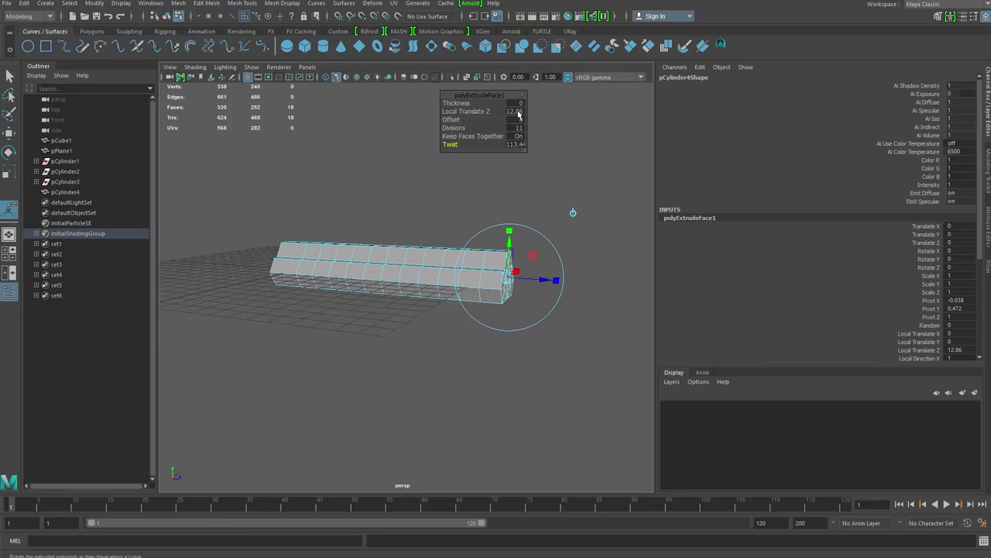
{"action": "left_click_drag", "start_coordinate": [470, 103], "coordinate": [513, 103]}
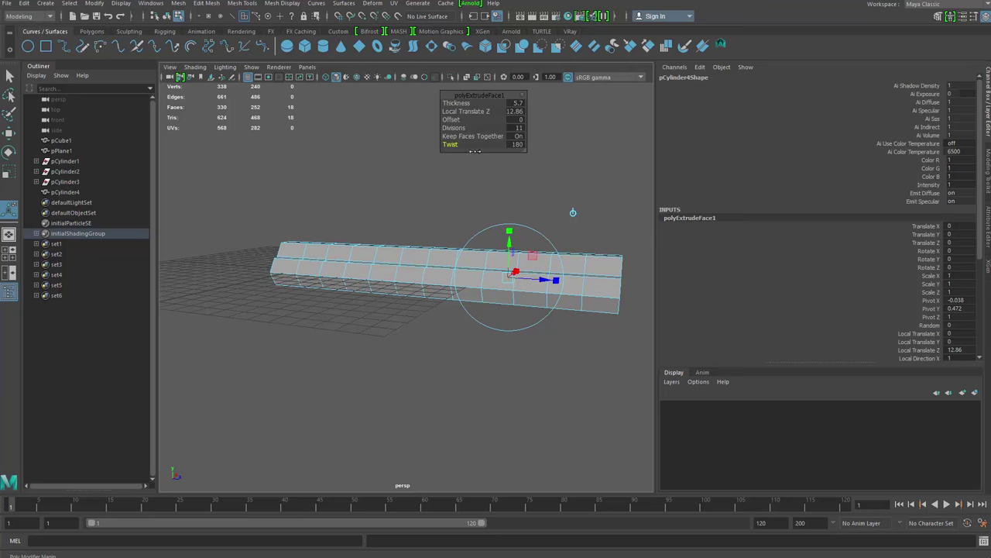
Select all vertices at the extruded end and turn on soft selection with a falloff reaching back along the strand
{"action": "key", "text": "q"}
{"action": "left_click_drag", "start_coordinate": [581, 267], "coordinate": [491, 257], "text": "alt"}
{"action": "key", "text": "F9"}
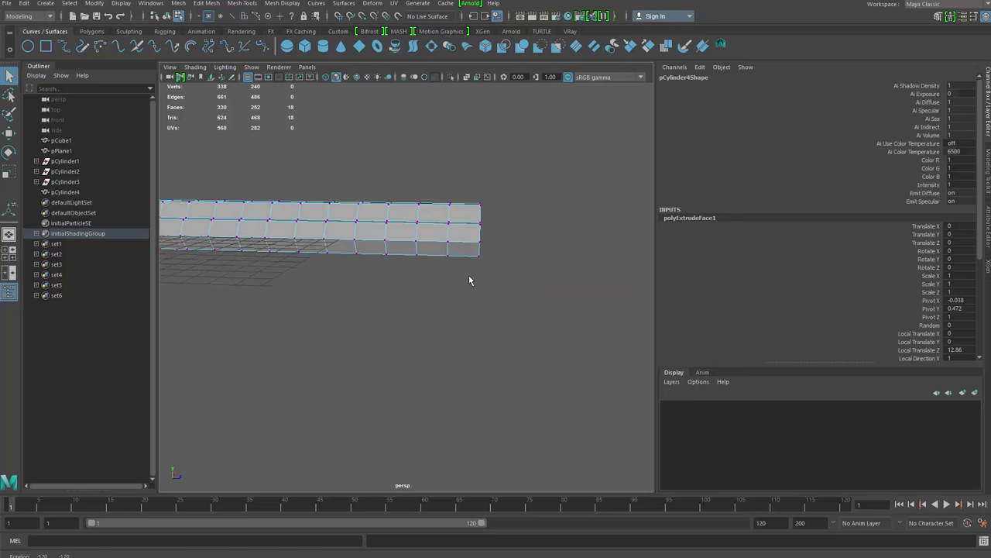
{"action": "left_click_drag", "start_coordinate": [476, 184], "coordinate": [531, 334]}
{"action": "key", "text": "b"}
{"action": "left_click_drag", "start_coordinate": [486, 219], "coordinate": [600, 239]}
{"action": "left_click_drag", "start_coordinate": [429, 282], "coordinate": [567, 299], "text": "alt"}
Widen the soft selection falloff and rotate the end vertices repeatedly about the strand's long axis to twist the three tubes
{"action": "key", "text": "e"}
{"action": "key", "text": "ctrl+z"}
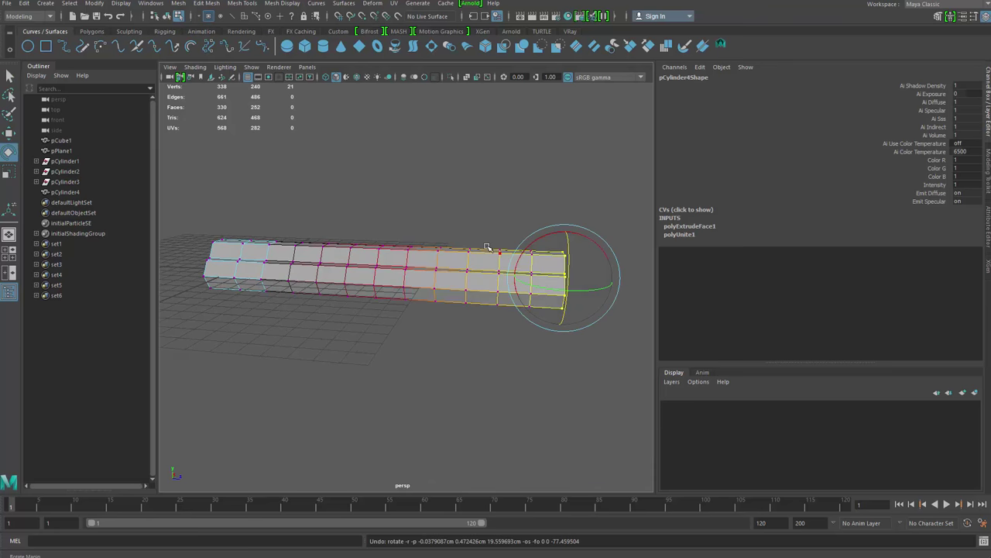
{"action": "key", "text": "b"}
{"action": "left_click_drag", "start_coordinate": [545, 259], "coordinate": [583, 261]}
{"action": "left_click_drag", "start_coordinate": [563, 307], "coordinate": [572, 258]}
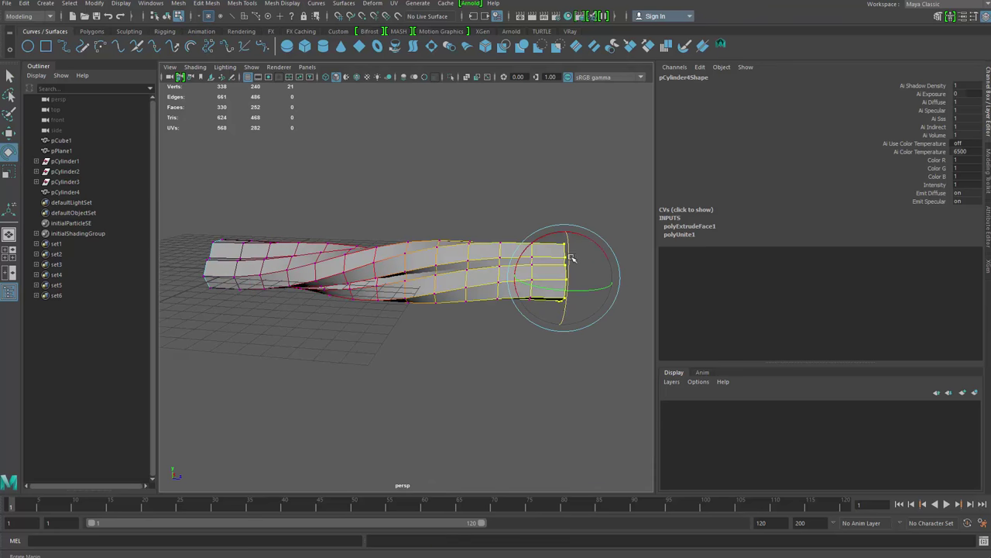
{"action": "left_click_drag", "start_coordinate": [564, 315], "coordinate": [580, 238]}
{"action": "left_click_drag", "start_coordinate": [566, 312], "coordinate": [577, 267]}
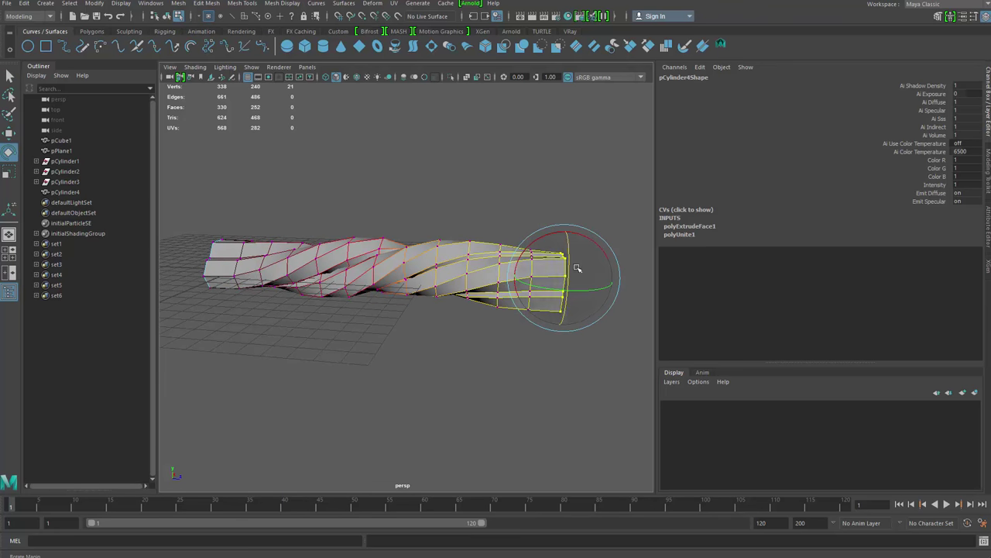
{"action": "left_click_drag", "start_coordinate": [567, 310], "coordinate": [488, 364]}
Reduce the soft selection falloff and scale the end vertices down slightly to taper the tip, then return to object mode
{"action": "right_click_drag", "start_coordinate": [487, 363], "coordinate": [538, 354], "text": "alt"}
{"action": "left_click_drag", "start_coordinate": [538, 354], "coordinate": [310, 303], "text": "alt"}
{"action": "key", "text": "b"}
{"action": "key", "text": "r"}
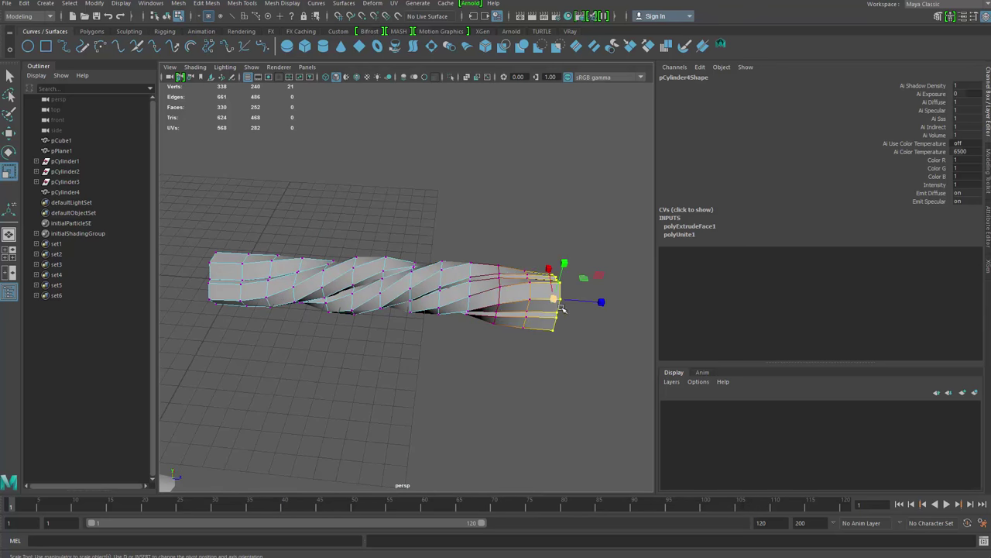
{"action": "left_click_drag", "start_coordinate": [556, 300], "coordinate": [538, 299]}
{"action": "left_click_drag", "start_coordinate": [538, 299], "coordinate": [567, 249], "text": "alt"}
{"action": "key", "text": "q"}
{"action": "key", "text": "F8"}
{"action": "left_click", "coordinate": [574, 216]}
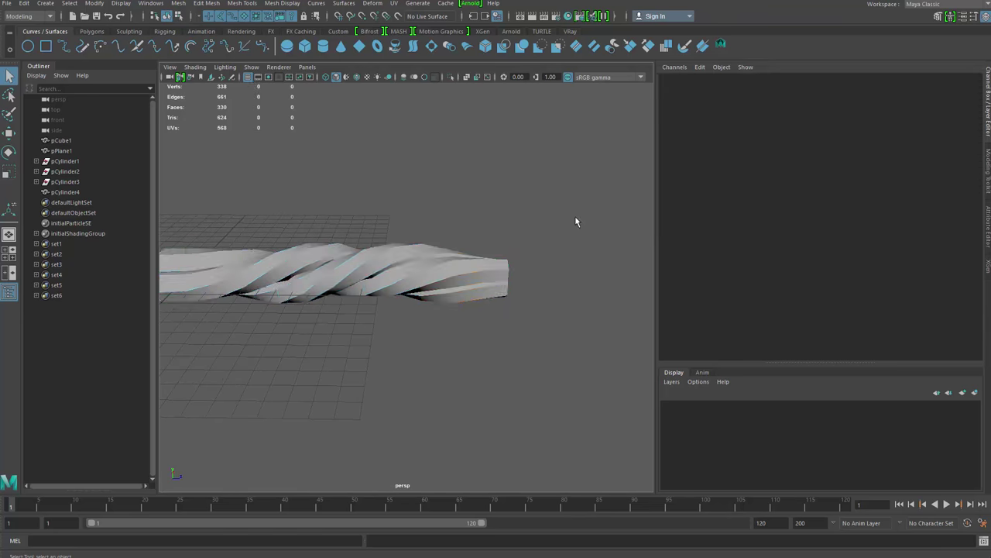
Delete the three cap faces groups at the tapered end via their centre vertices and delete the mesh's construction history
{"action": "left_click", "coordinate": [500, 280]}
{"action": "key", "text": "F9"}
{"action": "left_click_drag", "start_coordinate": [514, 230], "coordinate": [524, 305]}
{"action": "left_click_drag", "start_coordinate": [568, 237], "coordinate": [401, 308]}
{"action": "key", "text": "w"}
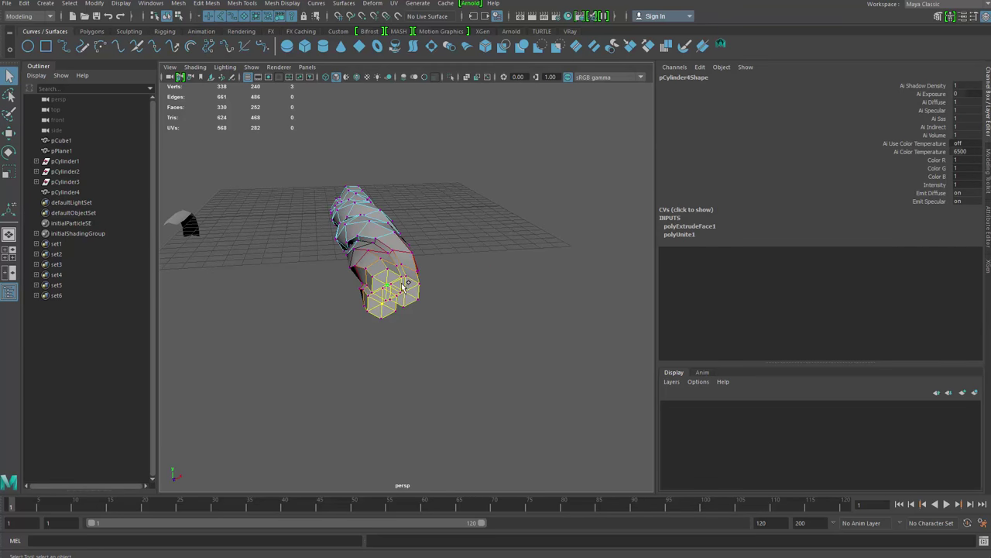
{"action": "key", "text": "ctrl+F11"}
{"action": "left_click_drag", "start_coordinate": [392, 350], "coordinate": [436, 342], "text": "alt"}
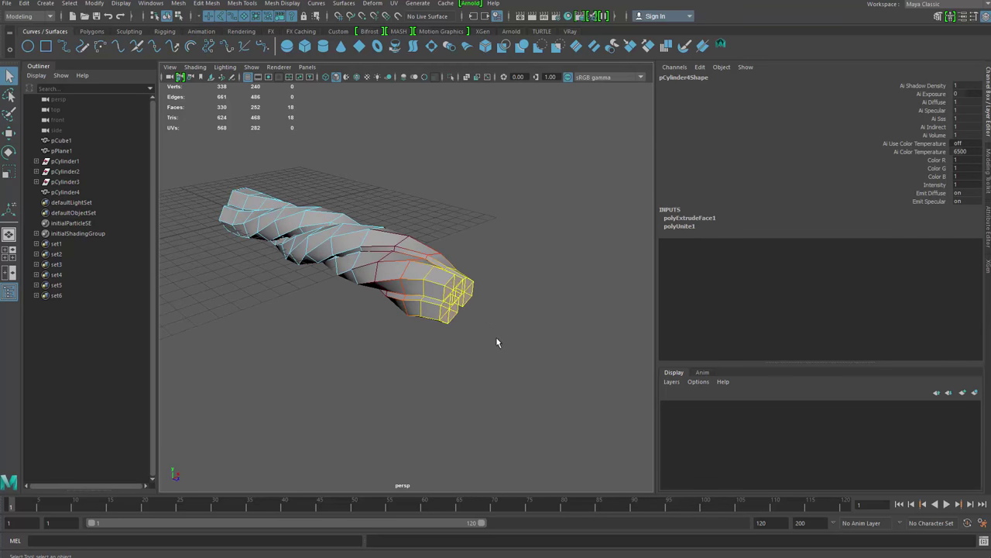
{"action": "key", "text": "Delete"}
{"action": "key", "text": "F8"}
{"action": "key", "text": "alt+shift+d"}
Select the centre vertices of the caps at the straight end, convert them to faces and delete those faces
{"action": "left_click_drag", "start_coordinate": [366, 333], "coordinate": [420, 281], "text": "alt"}
{"action": "right_click_drag", "start_coordinate": [427, 278], "coordinate": [350, 226]}
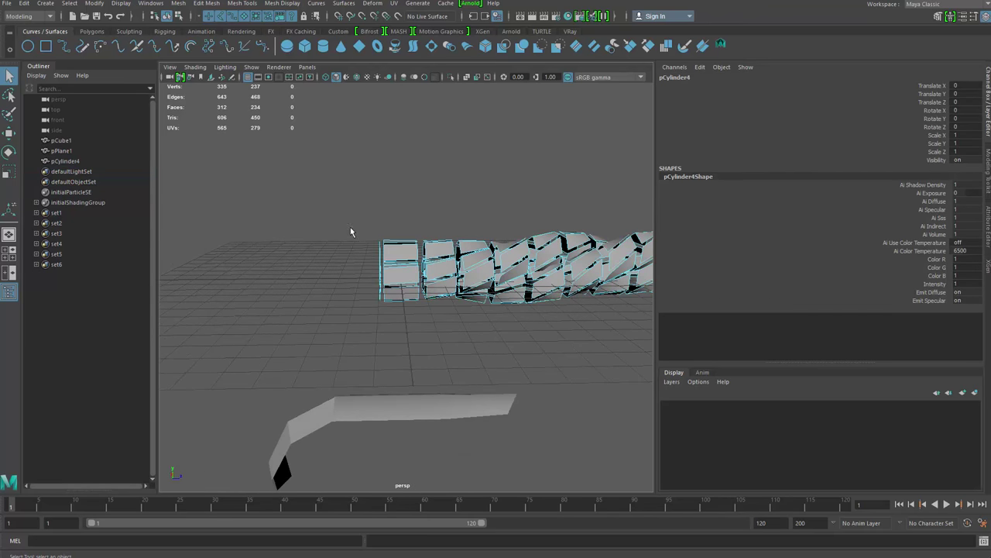
{"action": "left_click_drag", "start_coordinate": [398, 207], "coordinate": [413, 284]}
{"action": "left_click", "coordinate": [424, 287]}
{"action": "right_click_drag", "start_coordinate": [514, 201], "coordinate": [524, 318], "text": "ctrl"}
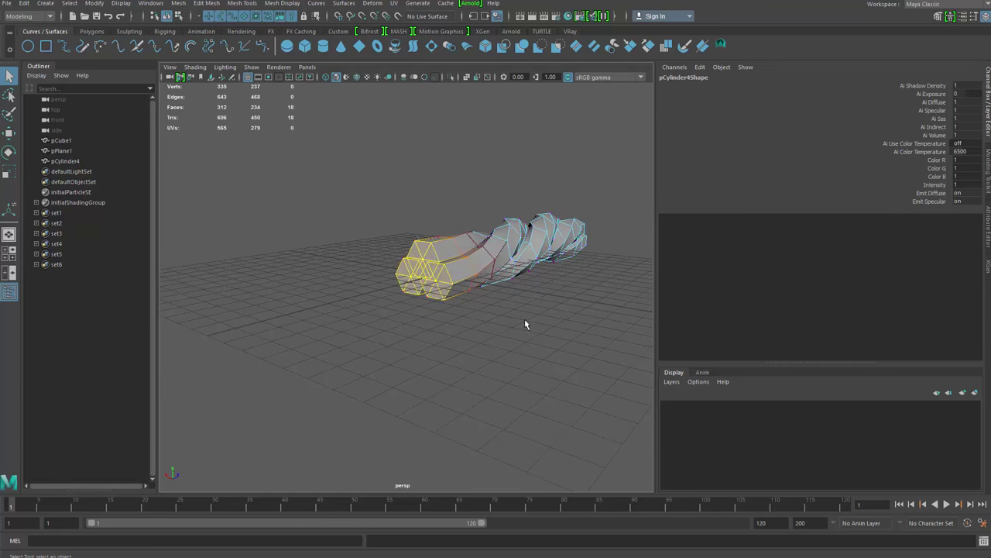
{"action": "left_click_drag", "start_coordinate": [524, 318], "coordinate": [416, 277], "text": "alt"}
{"action": "key", "text": "Delete"}
{"action": "left_click", "coordinate": [536, 194]}
{"action": "left_click", "coordinate": [505, 259]}
Delete the outermost ring of faces at the strand's straight end and return to object mode
{"action": "right_click_drag", "start_coordinate": [416, 277], "coordinate": [373, 275]}
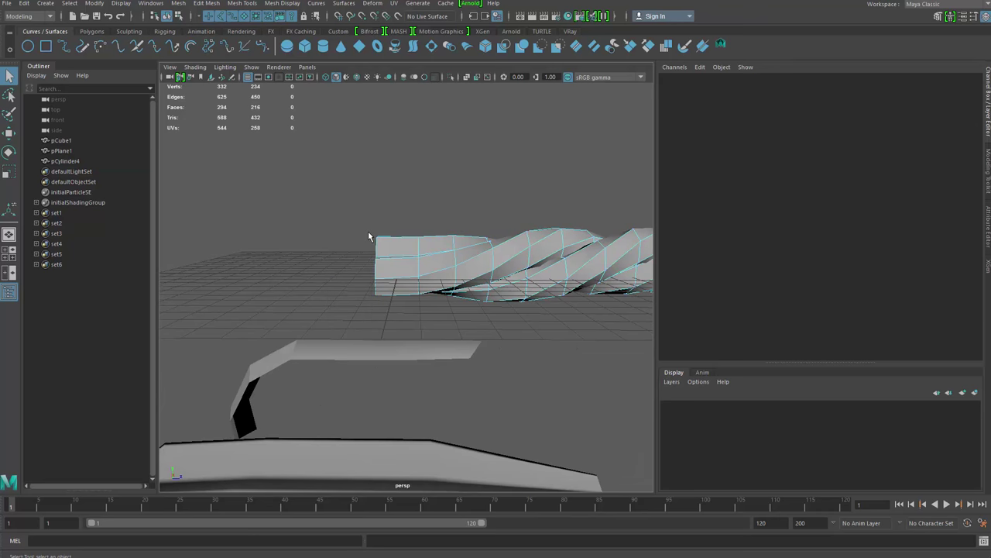
{"action": "left_click_drag", "start_coordinate": [368, 233], "coordinate": [442, 308]}
{"action": "key", "text": "Delete"}
{"action": "right_click_drag", "start_coordinate": [459, 280], "coordinate": [515, 252]}
{"action": "middle_click_drag", "start_coordinate": [538, 281], "coordinate": [434, 247], "text": "alt"}
{"action": "right_click_drag", "start_coordinate": [434, 247], "coordinate": [458, 274], "text": "alt"}
{"action": "middle_click_drag", "start_coordinate": [458, 273], "coordinate": [338, 260], "text": "alt"}
{"action": "right_click_drag", "start_coordinate": [463, 291], "coordinate": [464, 329]}
{"action": "left_click_drag", "start_coordinate": [558, 159], "coordinate": [459, 309]}
{"action": "right_click_drag", "start_coordinate": [444, 249], "coordinate": [500, 206]}
Duplicate the twisted strand and move the copy along Z to -16.751, in line with the original
{"action": "left_click_drag", "start_coordinate": [581, 144], "coordinate": [349, 387]}
{"action": "key", "text": "ctrl+d"}
{"action": "middle_click_drag", "start_coordinate": [316, 308], "coordinate": [492, 272], "text": "alt"}
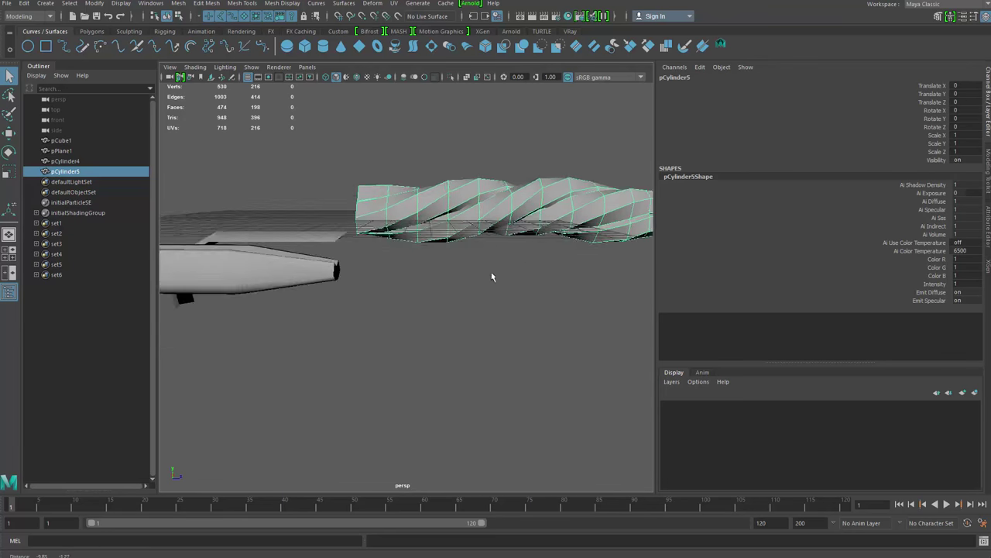
{"action": "key", "text": "w"}
{"action": "left_click_drag", "start_coordinate": [491, 276], "coordinate": [419, 268], "text": "alt"}
{"action": "left_click_drag", "start_coordinate": [390, 223], "coordinate": [132, 231]}
{"action": "left_click_drag", "start_coordinate": [240, 333], "coordinate": [285, 343], "text": "alt"}
Try to snap the duplicate's pivot to a vertex near its inner end
{"action": "key", "text": "d"}
{"action": "key", "text": "v"}
{"action": "left_click", "coordinate": [401, 245]}
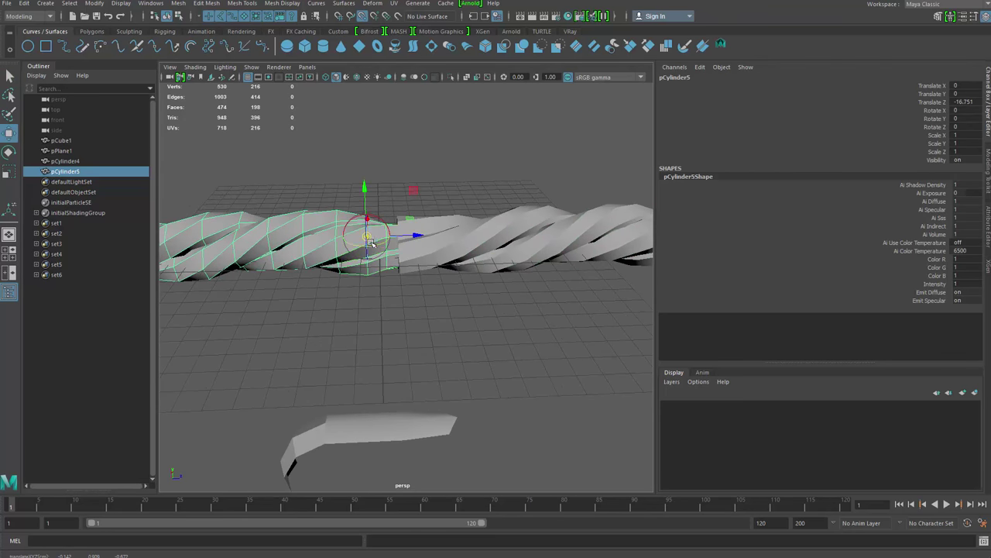
{"action": "key", "text": "ctrl+z"}
Delete the two outermost rings of faces at the duplicate's tapered end facing the original
{"action": "key", "text": "q"}
{"action": "right_click_drag", "start_coordinate": [378, 258], "coordinate": [411, 312]}
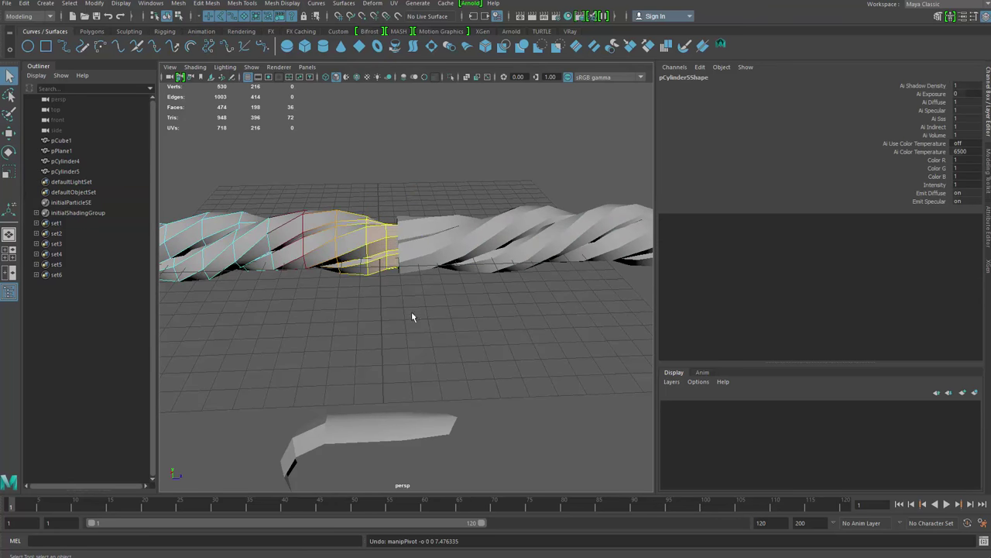
{"action": "key", "text": "Delete"}
{"action": "right_click_drag", "start_coordinate": [349, 264], "coordinate": [395, 213]}
Move the duplicate along Z to -15.079 so its open end meets the original's open end
{"action": "left_click_drag", "start_coordinate": [405, 149], "coordinate": [276, 338]}
{"action": "left_click_drag", "start_coordinate": [310, 325], "coordinate": [399, 310], "text": "alt"}
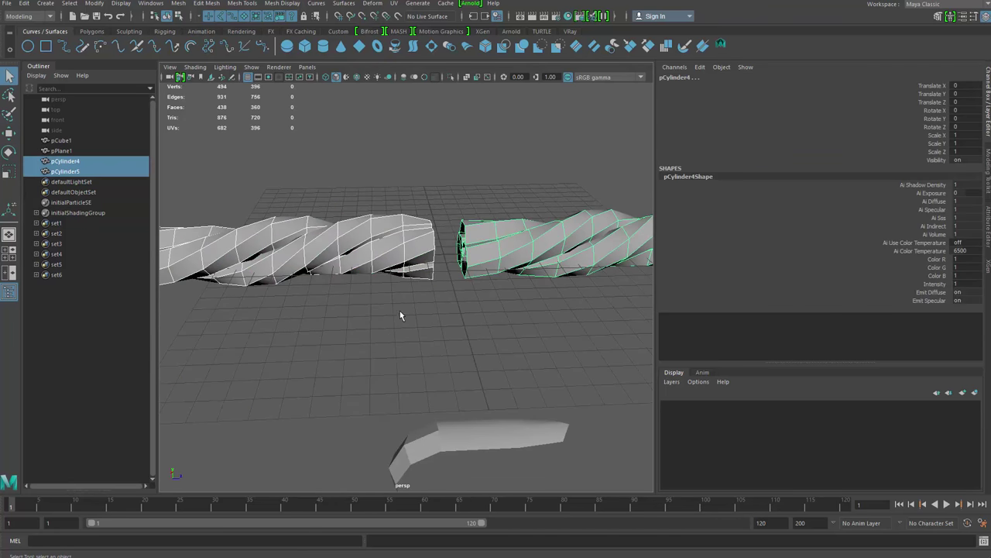
{"action": "left_click", "coordinate": [400, 310]}
{"action": "left_click", "coordinate": [402, 271]}
{"action": "key", "text": "w"}
{"action": "left_click_drag", "start_coordinate": [402, 274], "coordinate": [422, 305], "text": "alt"}
{"action": "scroll", "coordinate": [422, 304], "scroll_direction": "up", "scroll_amount": 4}
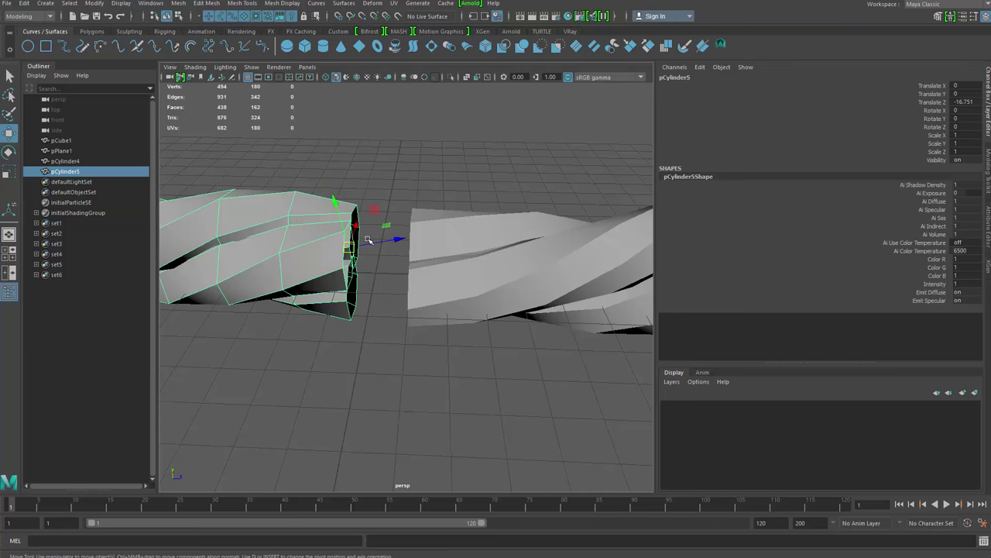
{"action": "left_click_drag", "start_coordinate": [398, 252], "coordinate": [451, 308]}
{"action": "scroll", "coordinate": [451, 308], "scroll_direction": "up", "scroll_amount": 3}
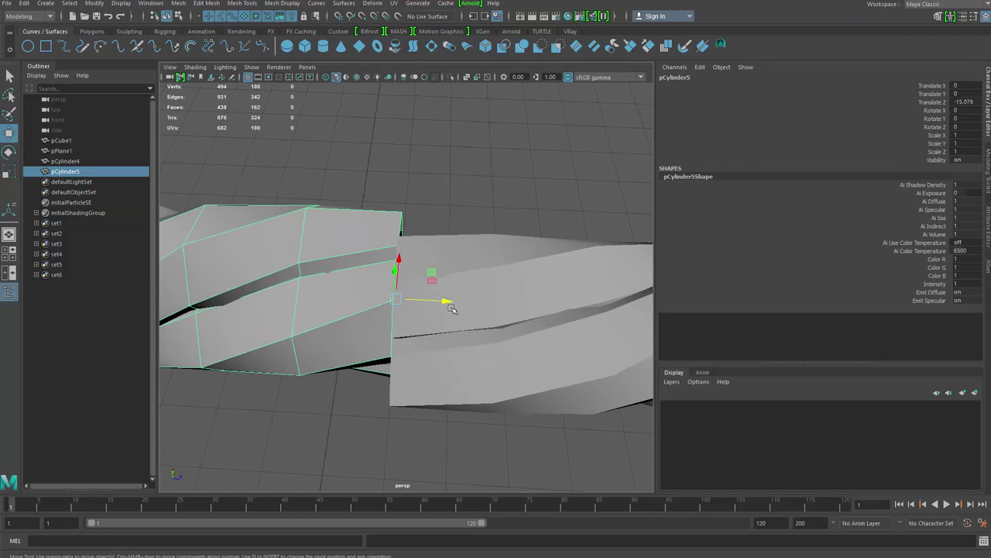
Select both twisted strands and combine them into one mesh
{"action": "left_click", "coordinate": [452, 258], "text": "shift"}
{"action": "scroll", "coordinate": [452, 258], "scroll_direction": "down", "scroll_amount": 2}
{"action": "right_click", "coordinate": [454, 263]}
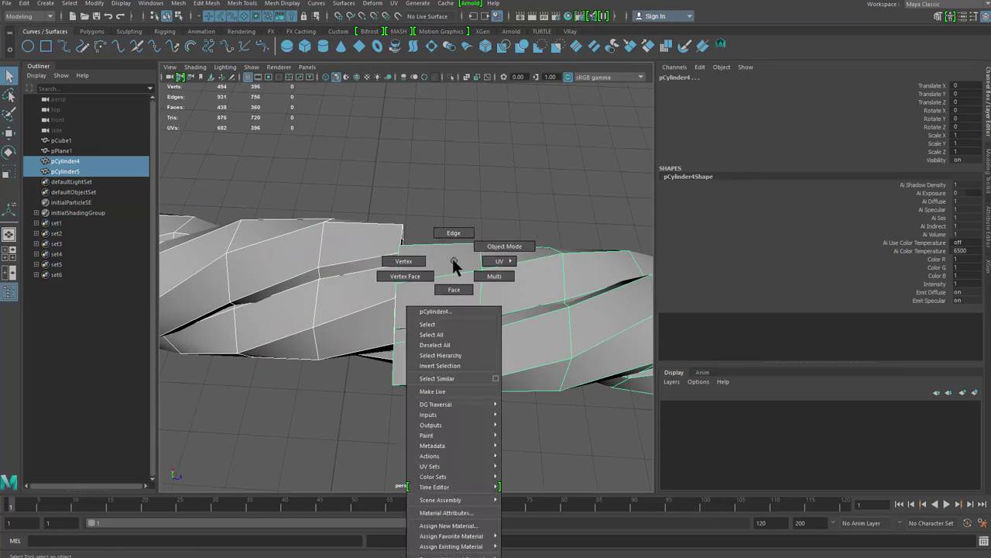
{"action": "left_click_drag", "start_coordinate": [398, 290], "coordinate": [439, 228], "text": "alt"}
{"action": "right_click_drag", "start_coordinate": [439, 228], "coordinate": [424, 414], "text": "shift"}
{"action": "scroll", "coordinate": [439, 367], "scroll_direction": "down", "scroll_amount": 5}
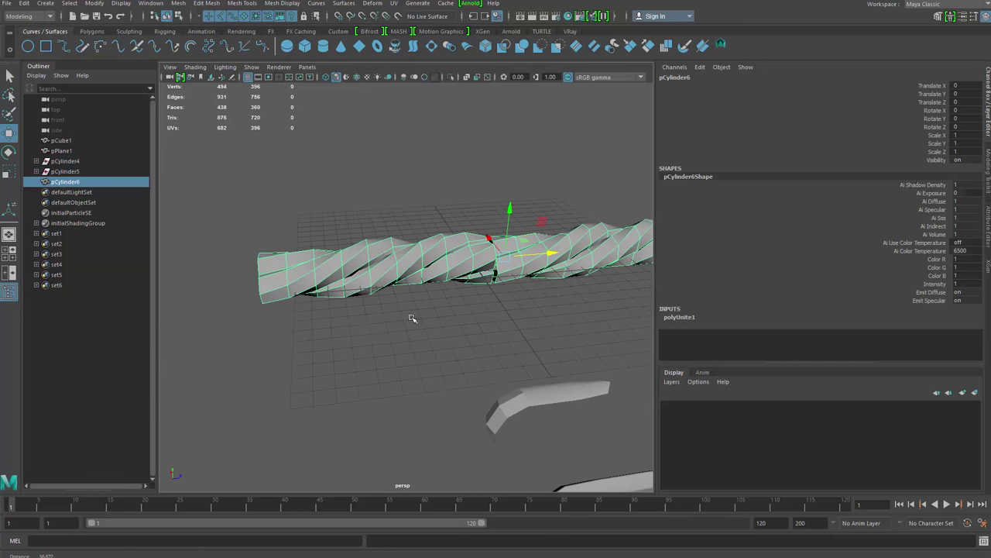
Select a few vertices at the upper part of the seam between the two halves, using wireframe display
{"action": "scroll", "coordinate": [412, 318], "scroll_direction": "up", "scroll_amount": 3}
{"action": "left_click_drag", "start_coordinate": [412, 318], "coordinate": [341, 310], "text": "alt"}
{"action": "scroll", "coordinate": [333, 291], "scroll_direction": "up", "scroll_amount": 3}
{"action": "middle_click_drag", "start_coordinate": [326, 269], "coordinate": [375, 294], "text": "alt"}
{"action": "key", "text": "q"}
{"action": "right_click_drag", "start_coordinate": [375, 295], "coordinate": [321, 301]}
{"action": "key", "text": "4"}
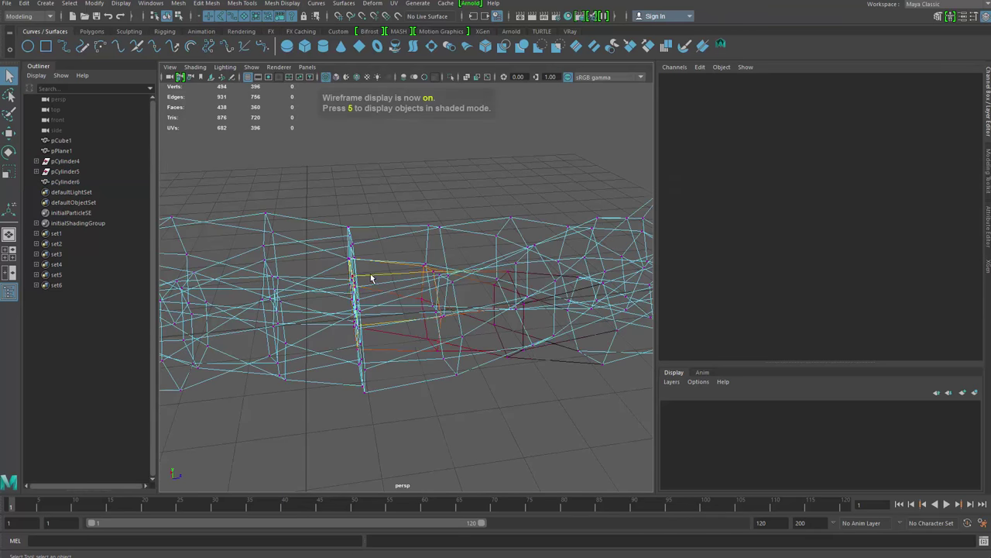
{"action": "left_click_drag", "start_coordinate": [372, 279], "coordinate": [391, 245], "text": "alt"}
{"action": "left_click_drag", "start_coordinate": [381, 206], "coordinate": [398, 236]}
{"action": "key", "text": "5"}
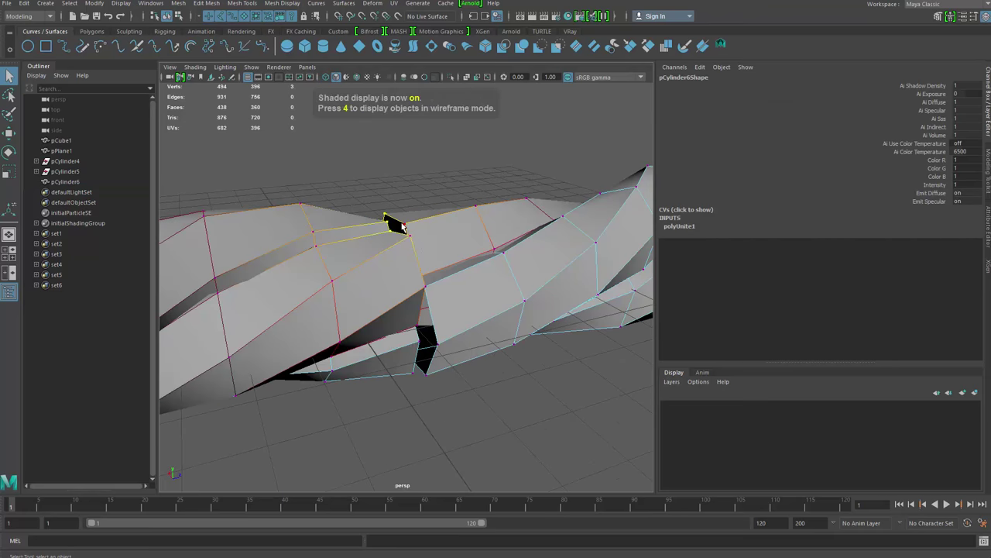
Try to merge facing vertices across the seam between the two halves
{"action": "right_click_drag", "start_coordinate": [424, 238], "coordinate": [430, 203], "text": "shift"}
{"action": "left_click_drag", "start_coordinate": [430, 203], "coordinate": [424, 257], "text": "alt"}
{"action": "right_click_drag", "start_coordinate": [439, 184], "coordinate": [439, 183], "text": "shift"}
{"action": "mouse_move", "coordinate": [440, 189]}
{"action": "left_mouse_down", "text": "alt"}
{"action": "mouse_move", "coordinate": [462, 222]}
{"action": "mouse_move", "coordinate": [441, 279]}
{"action": "mouse_move", "coordinate": [524, 269]}
{"action": "mouse_move", "coordinate": [511, 259]}
{"action": "mouse_move", "coordinate": [472, 288]}
{"action": "mouse_move", "coordinate": [484, 317]}
{"action": "left_mouse_up", "text": "alt"}
{"action": "key", "text": "ctrl+z"}
{"action": "key", "text": "ctrl+z"}
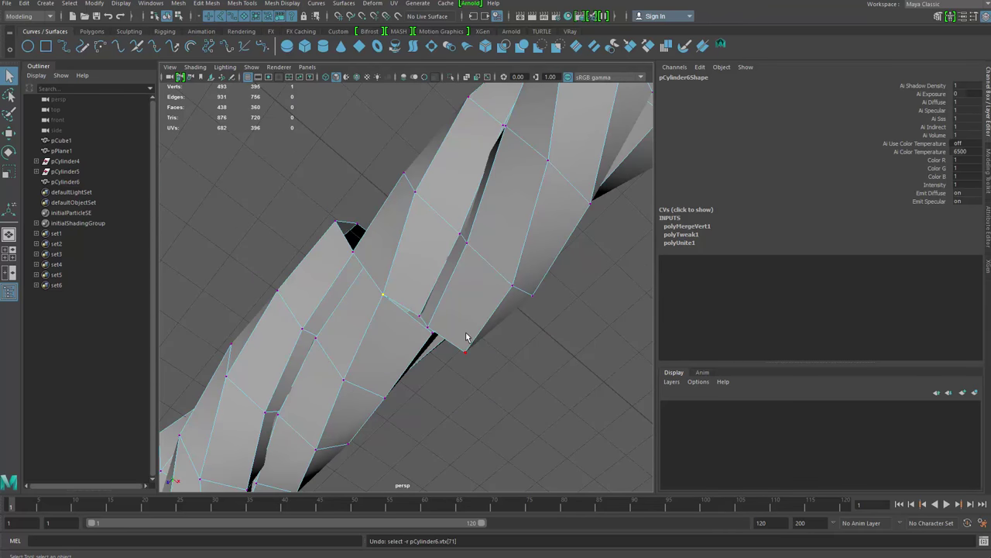
{"action": "key", "text": "ctrl+z"}
{"action": "left_click_drag", "start_coordinate": [466, 350], "coordinate": [491, 255], "text": "alt"}
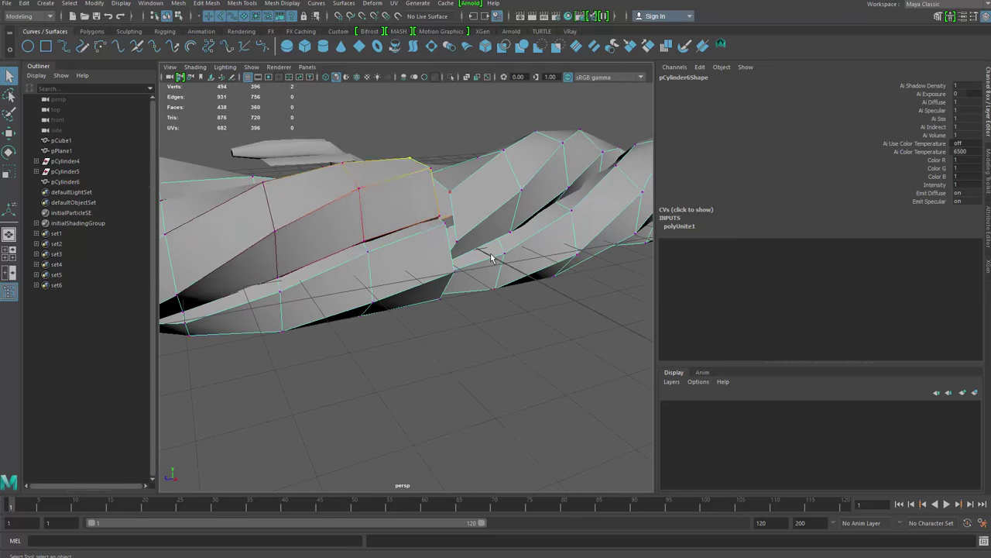
Select the combined strand in object mode and delete its construction history
{"action": "right_click_drag", "start_coordinate": [492, 254], "coordinate": [522, 180]}
{"action": "left_click_drag", "start_coordinate": [527, 209], "coordinate": [351, 254], "text": "alt"}
{"action": "left_click", "coordinate": [480, 171]}
{"action": "left_click", "coordinate": [472, 254]}
{"action": "left_click_drag", "start_coordinate": [473, 256], "coordinate": [403, 281], "text": "alt"}
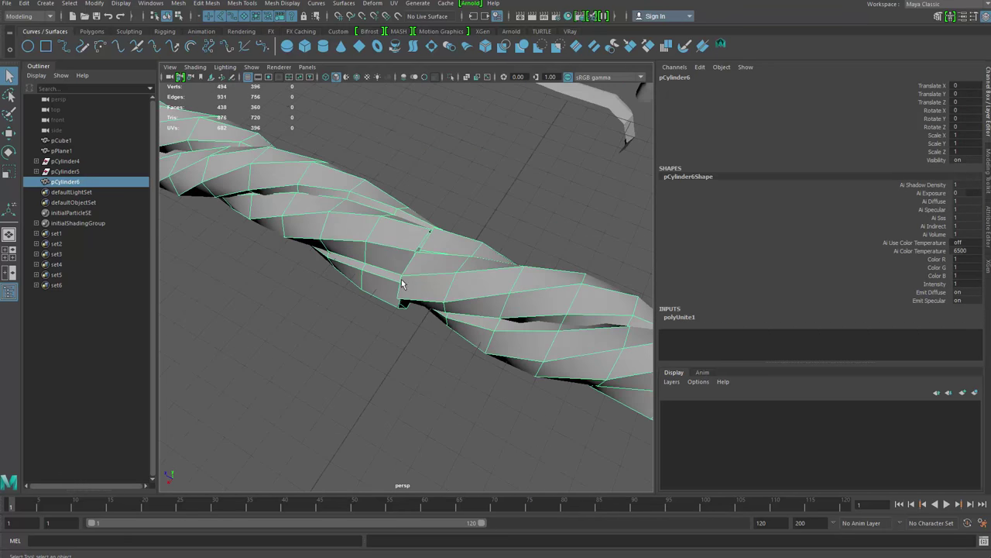
{"action": "right_click_drag", "start_coordinate": [403, 281], "coordinate": [333, 298], "text": "alt"}
{"action": "key", "text": "alt+shift+d"}
{"action": "left_click_drag", "start_coordinate": [383, 324], "coordinate": [459, 333], "text": "alt"}
{"action": "right_click_drag", "start_coordinate": [457, 364], "coordinate": [515, 394], "text": "alt"}
{"action": "left_click_drag", "start_coordinate": [480, 341], "coordinate": [370, 366], "text": "alt"}
{"action": "left_click", "coordinate": [370, 362]}
{"action": "left_click", "coordinate": [426, 294]}
{"action": "left_click_drag", "start_coordinate": [488, 343], "coordinate": [447, 334], "text": "alt"}
{"action": "middle_click_drag", "start_coordinate": [447, 334], "coordinate": [495, 358], "text": "alt"}
{"action": "right_click_drag", "start_coordinate": [434, 379], "coordinate": [473, 400], "text": "alt"}
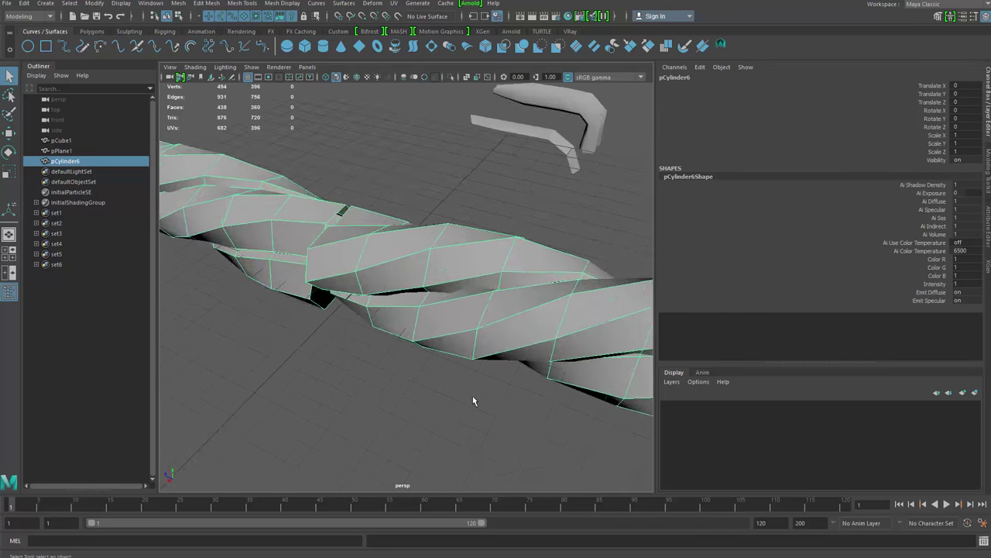
{"action": "left_click_drag", "start_coordinate": [473, 400], "coordinate": [485, 355], "text": "alt"}
Select the connected faces of tube pieces on both sides of the seam and isolate them in the view
{"action": "left_click_drag", "start_coordinate": [348, 324], "coordinate": [336, 264], "text": "alt"}
{"action": "right_click_drag", "start_coordinate": [346, 260], "coordinate": [349, 299]}
{"action": "left_click", "coordinate": [363, 252]}
{"action": "double_click", "coordinate": [284, 318], "text": "shift"}
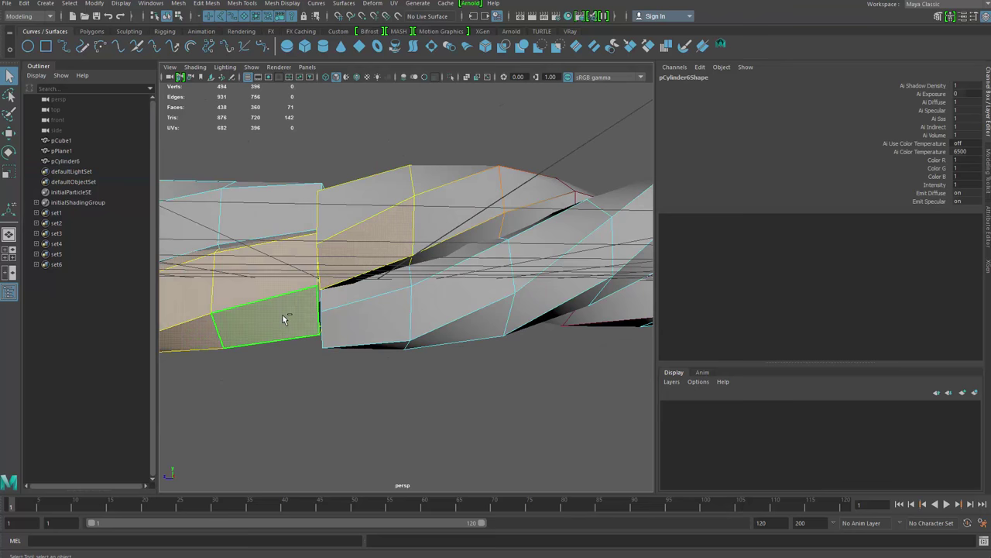
{"action": "double_click", "coordinate": [357, 248], "text": "shift"}
{"action": "right_click_drag", "start_coordinate": [357, 248], "coordinate": [329, 243], "text": "alt"}
{"action": "left_click_drag", "start_coordinate": [329, 243], "coordinate": [368, 299], "text": "alt"}
{"action": "key", "text": "ctrl+1"}
Leave isolation, select all faces of one matching tube piece from each half and isolate them in object mode
{"action": "left_click_drag", "start_coordinate": [298, 322], "coordinate": [416, 246], "text": "alt"}
{"action": "key", "text": "ctrl+1"}
{"action": "double_click", "coordinate": [422, 241]}
{"action": "double_click", "coordinate": [395, 332], "text": "shift"}
{"action": "key", "text": "ctrl+1"}
{"action": "right_click_drag", "start_coordinate": [416, 245], "coordinate": [433, 235]}
{"action": "left_click_drag", "start_coordinate": [398, 273], "coordinate": [449, 262], "text": "alt"}
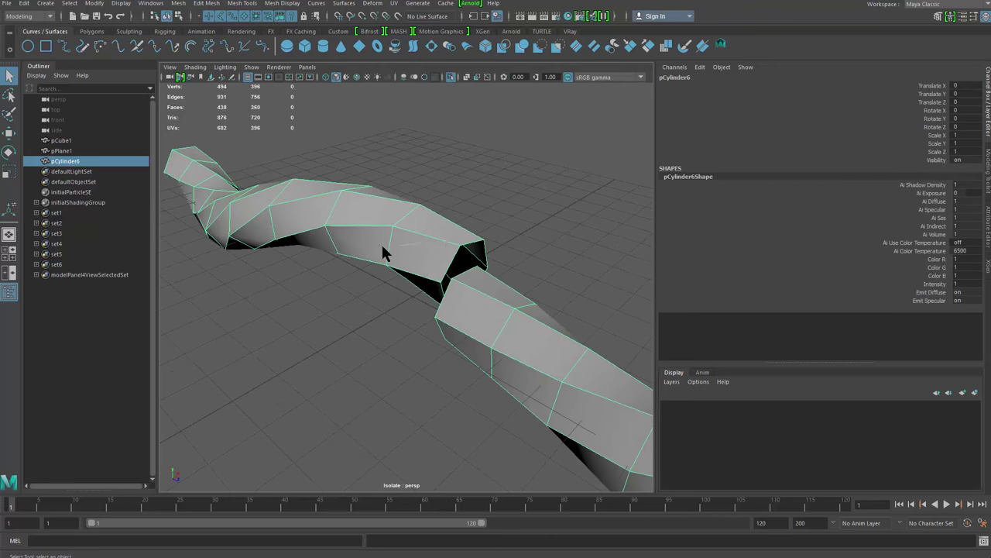
Try to snap the upper end vertex of one tube piece onto the facing vertex of the other piece
{"action": "right_click_drag", "start_coordinate": [385, 253], "coordinate": [345, 252]}
{"action": "left_click_drag", "start_coordinate": [430, 265], "coordinate": [472, 247], "text": "alt"}
{"action": "key", "text": "w"}
{"action": "left_click_drag", "start_coordinate": [460, 207], "coordinate": [484, 231]}
{"action": "left_click_drag", "start_coordinate": [484, 231], "coordinate": [465, 257], "text": "alt"}
{"action": "key", "text": "v"}
{"action": "left_click", "coordinate": [467, 224]}
{"action": "key", "text": "w"}
{"action": "key", "text": "v"}
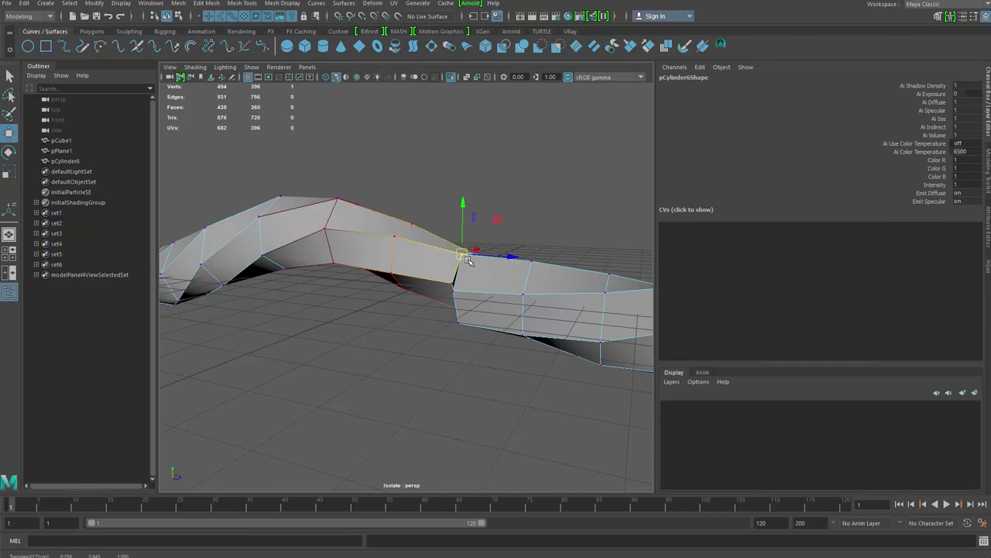
{"action": "key", "text": "ctrl+z"}
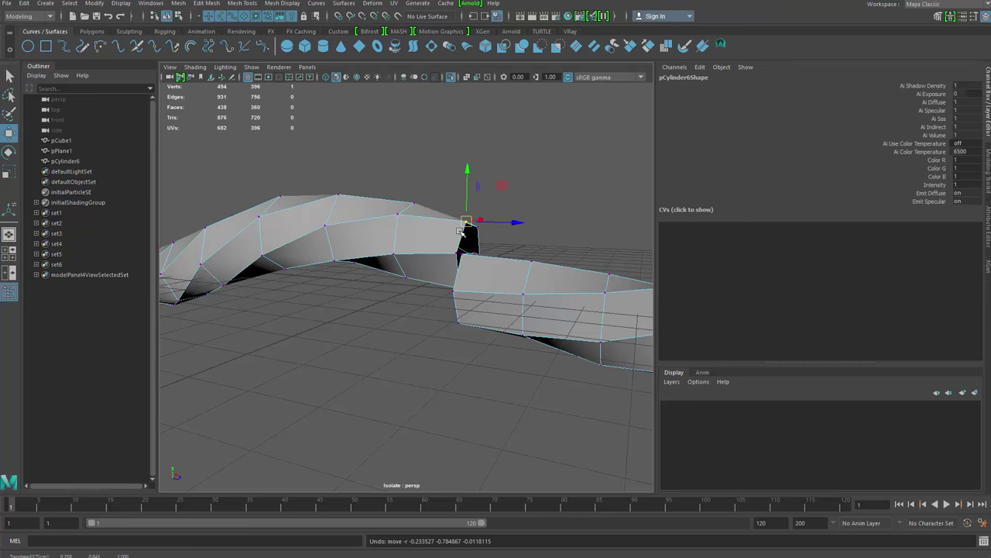
Snap the upper end vertex of one tube piece onto the facing vertex with soft selection on, then turn soft selection off
{"action": "key", "text": "b"}
{"action": "left_click_drag", "start_coordinate": [465, 229], "coordinate": [463, 257]}
{"action": "key", "text": "v"}
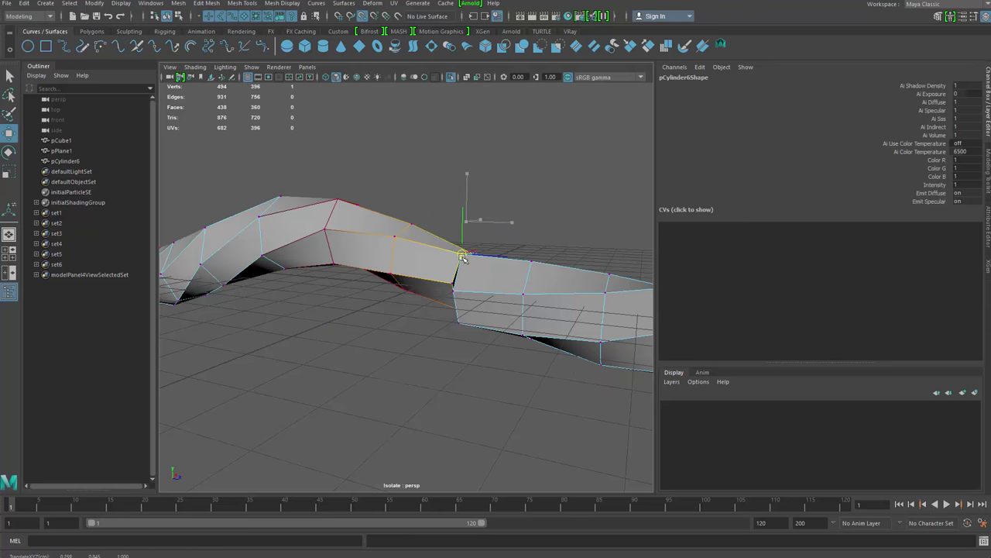
{"action": "left_click_drag", "start_coordinate": [502, 329], "coordinate": [382, 318], "text": "alt"}
{"action": "key", "text": "b"}
Snap another end vertex of the tube piece onto its facing vertex across the seam, without soft selection
{"action": "key", "text": "q"}
{"action": "key", "text": "v"}
{"action": "left_click_drag", "start_coordinate": [369, 374], "coordinate": [341, 378], "text": "alt"}
{"action": "key", "text": "v"}
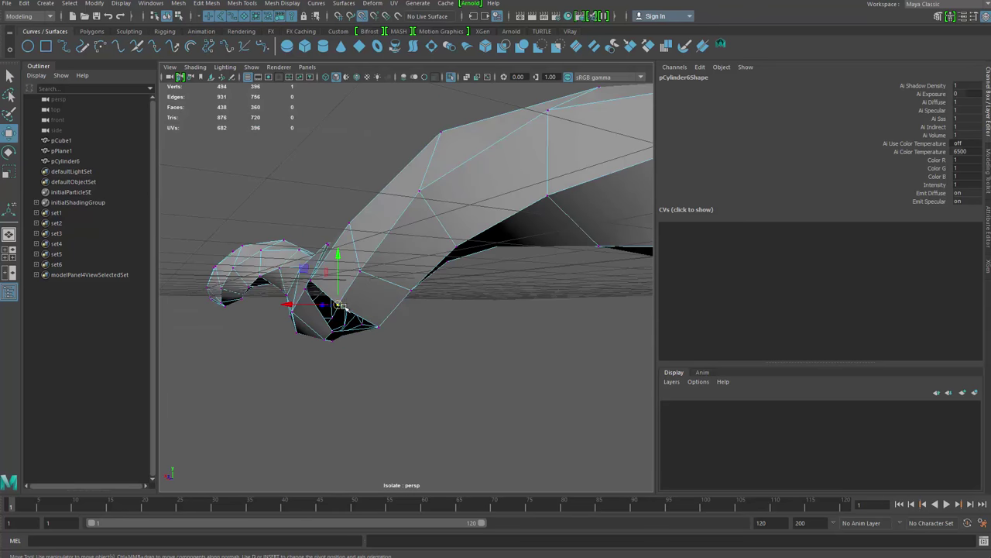
{"action": "left_click_drag", "start_coordinate": [339, 305], "coordinate": [358, 341]}
{"action": "key", "text": "q"}
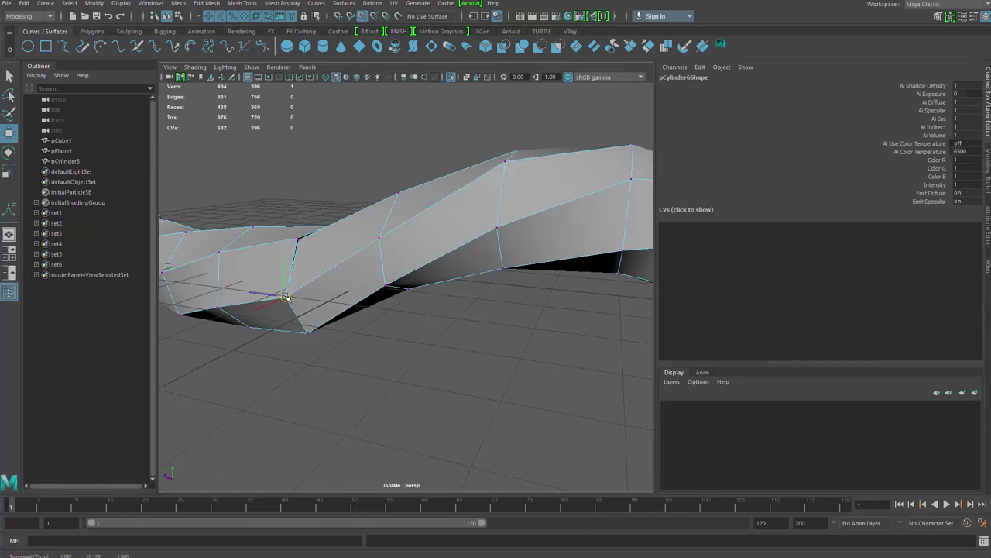
Return to object mode and select the isolated strand
{"action": "key", "text": "q"}
{"action": "left_click_drag", "start_coordinate": [301, 264], "coordinate": [348, 299], "text": "alt"}
{"action": "key", "text": "q"}
{"action": "key", "text": "F8"}
{"action": "left_click", "coordinate": [463, 215]}
{"action": "left_click_drag", "start_coordinate": [462, 215], "coordinate": [377, 304]}
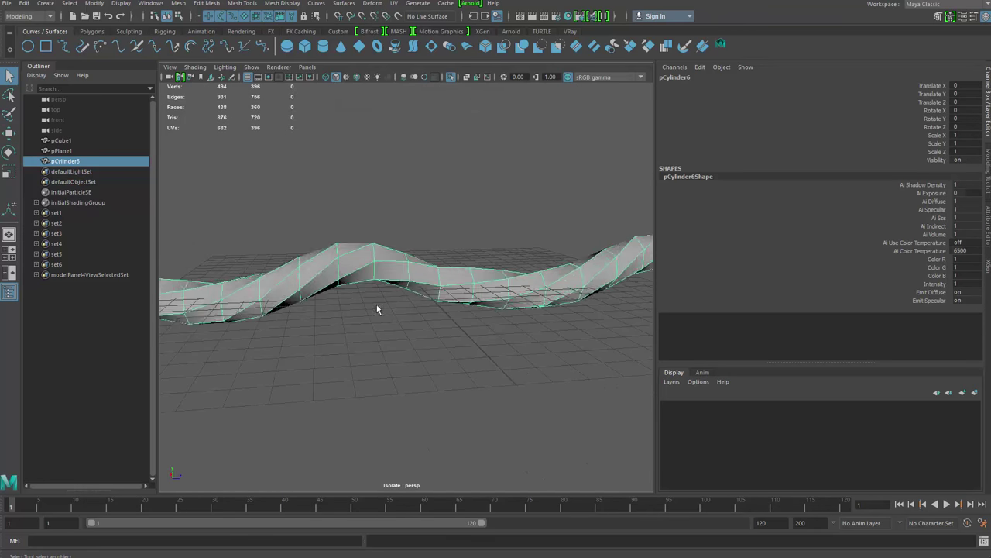
Check the joined tube in smooth mesh preview, restore the unsmoothed display and leave isolation
{"action": "key", "text": "3"}
{"action": "left_click", "coordinate": [421, 354]}
{"action": "left_click_drag", "start_coordinate": [421, 354], "coordinate": [395, 333], "text": "alt"}
{"action": "left_click_drag", "start_coordinate": [403, 271], "coordinate": [397, 353]}
{"action": "key", "text": "1"}
{"action": "key", "text": "ctrl+1"}
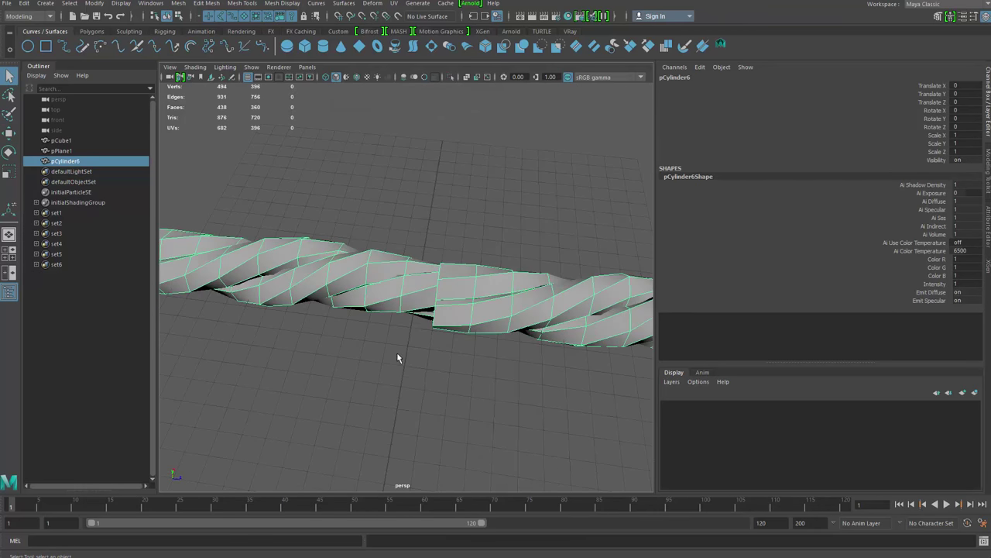
Select all faces of the next matching tube piece from each half and isolate them in the view
{"action": "right_click_drag", "start_coordinate": [397, 353], "coordinate": [443, 324], "text": "alt"}
{"action": "left_click_drag", "start_coordinate": [443, 323], "coordinate": [483, 336], "text": "alt"}
{"action": "right_click_drag", "start_coordinate": [465, 280], "coordinate": [462, 307]}
{"action": "double_click", "coordinate": [470, 284]}
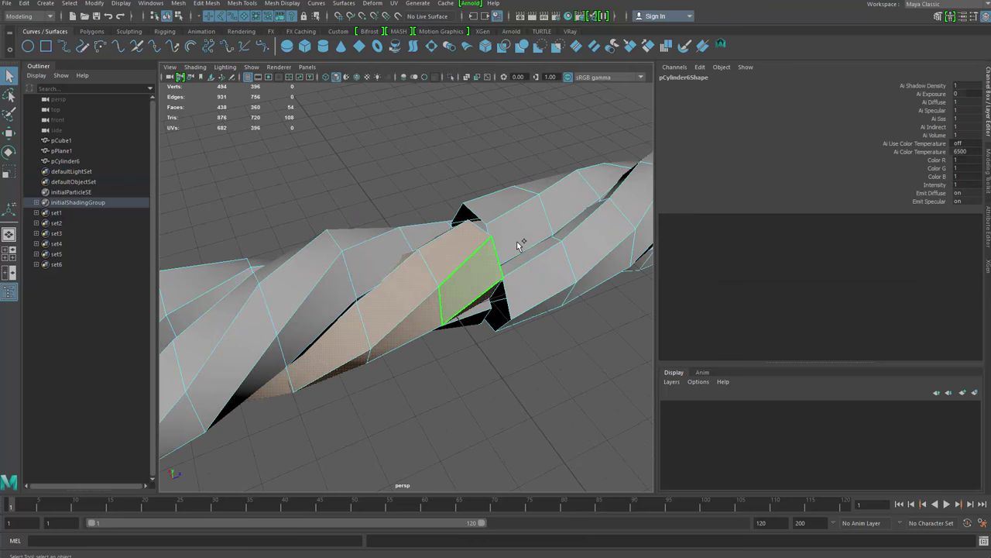
{"action": "key", "text": "ctrl+1"}
{"action": "left_click_drag", "start_coordinate": [481, 286], "coordinate": [462, 273], "text": "alt"}
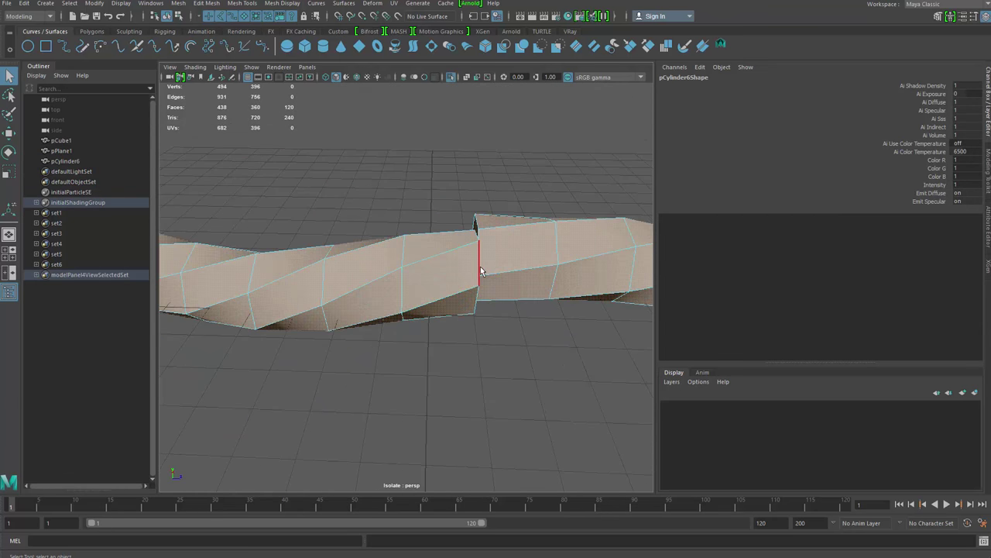
Select the open end edges of one tube piece at the seam and move them down to meet the facing piece
{"action": "left_click", "coordinate": [479, 272]}
{"action": "left_click_drag", "start_coordinate": [342, 326], "coordinate": [353, 215], "text": "alt"}
{"action": "key", "text": "b"}
{"action": "key", "text": "w"}
{"action": "left_click_drag", "start_coordinate": [365, 291], "coordinate": [338, 330], "text": "alt"}
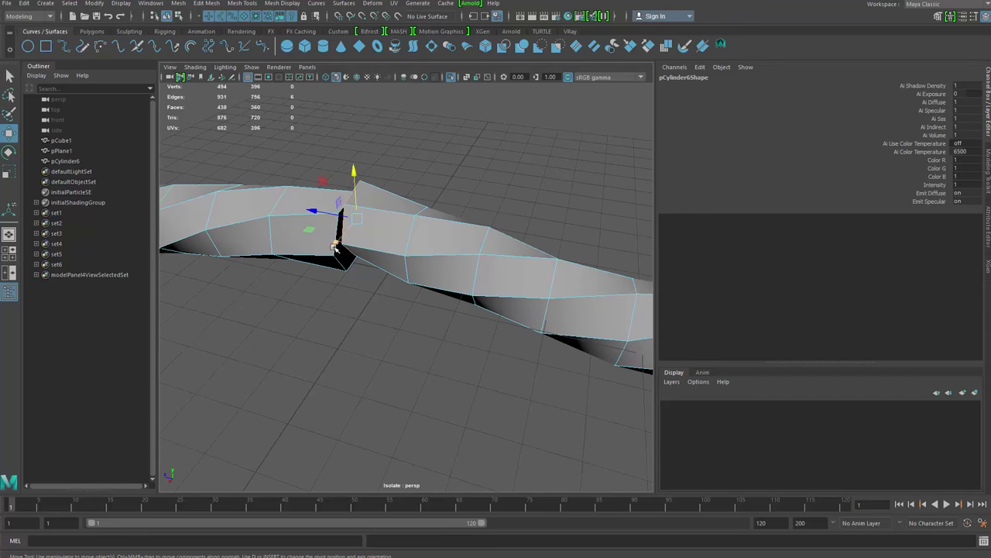
{"action": "left_click_drag", "start_coordinate": [337, 245], "coordinate": [329, 264]}
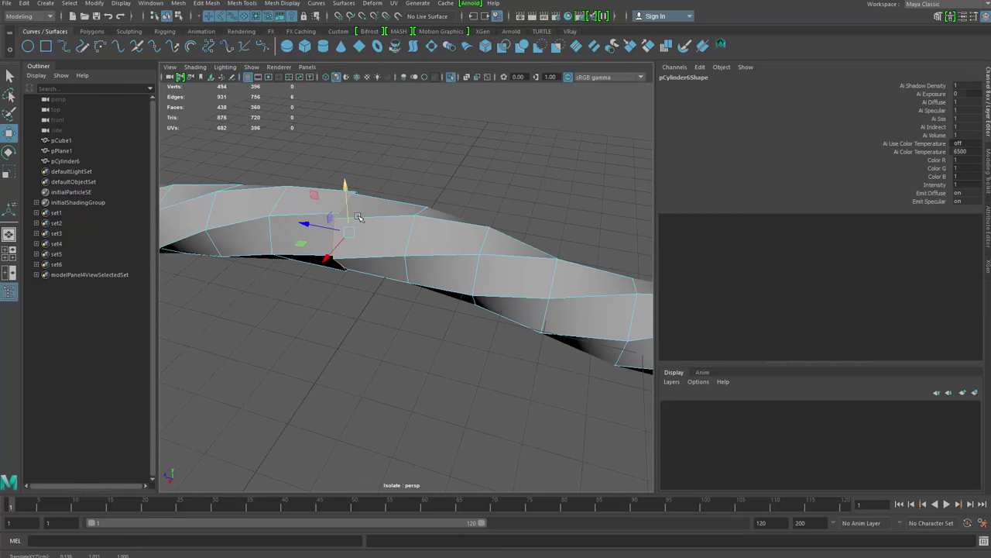
Switch to vertex editing and snap an end vertex at the seam onto the facing vertex of the other piece
{"action": "left_click_drag", "start_coordinate": [358, 217], "coordinate": [325, 291], "text": "alt"}
{"action": "left_click_drag", "start_coordinate": [333, 300], "coordinate": [419, 280], "text": "alt"}
{"action": "key", "text": "q"}
{"action": "key", "text": "F9"}
{"action": "left_click", "coordinate": [308, 217]}
{"action": "key", "text": "w"}
{"action": "left_click_drag", "start_coordinate": [304, 218], "coordinate": [435, 362], "text": "alt"}
{"action": "key", "text": "v"}
{"action": "mouse_move", "coordinate": [379, 200]}
{"action": "left_mouse_down"}
{"action": "mouse_move", "coordinate": [382, 184]}
{"action": "mouse_move", "coordinate": [378, 199]}
{"action": "left_mouse_up"}
Snap a further open end vertex on another side of the seam onto its facing vertex
{"action": "key", "text": "v"}
{"action": "left_click_drag", "start_coordinate": [377, 233], "coordinate": [409, 323], "text": "alt"}
{"action": "left_click_drag", "start_coordinate": [399, 367], "coordinate": [400, 335]}
{"action": "key", "text": "v"}
{"action": "left_click_drag", "start_coordinate": [412, 393], "coordinate": [388, 280], "text": "alt"}
Return the strand to object mode and show it in smooth mesh preview
{"action": "key", "text": "q"}
{"action": "key", "text": "q"}
{"action": "right_click_drag", "start_coordinate": [437, 246], "coordinate": [510, 177]}
{"action": "scroll", "coordinate": [500, 351], "scroll_direction": "down", "scroll_amount": 5}
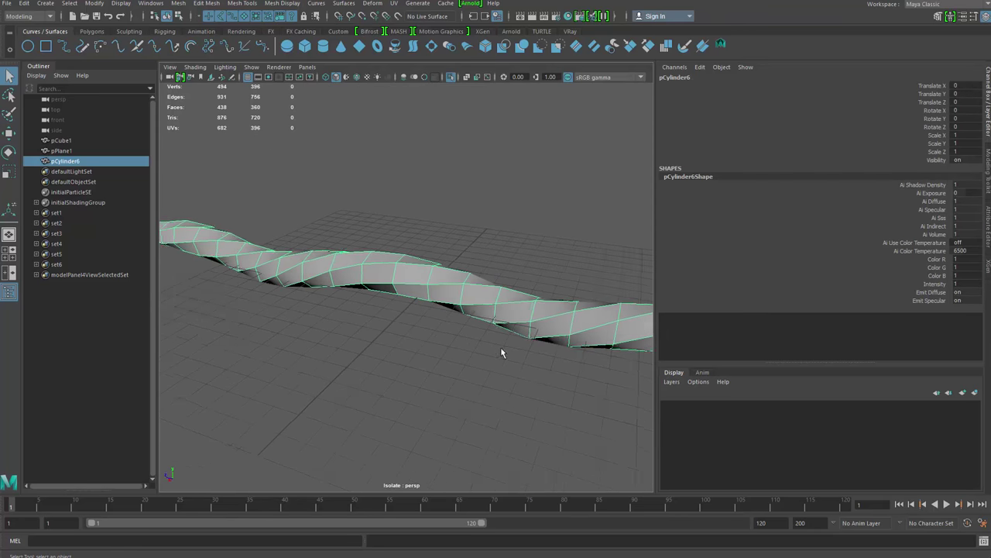
{"action": "key", "text": "3"}
{"action": "left_click_drag", "start_coordinate": [501, 349], "coordinate": [436, 328], "text": "alt"}
Leave isolation and select all faces of a matching tube piece on both sides of the seam
{"action": "key", "text": "ctrl+1"}
{"action": "left_click", "coordinate": [405, 310]}
{"action": "left_click", "coordinate": [406, 312]}
{"action": "key", "text": "ctrl+1"}
{"action": "right_click_drag", "start_coordinate": [436, 328], "coordinate": [435, 363]}
{"action": "double_click", "coordinate": [407, 300]}
{"action": "double_click", "coordinate": [445, 282], "text": "shift"}
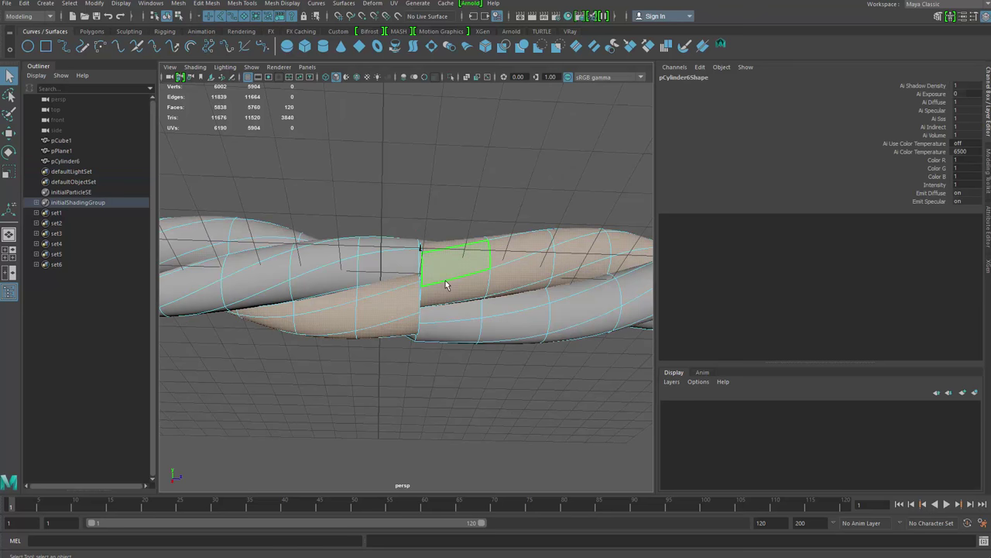
Isolate the selected pieces to check their seam, leave isolation and return the whole strand to object mode
{"action": "key", "text": "ctrl+1"}
{"action": "key", "text": "ctrl+1"}
{"action": "mouse_move", "coordinate": [504, 347]}
{"action": "left_mouse_down", "text": "alt"}
{"action": "mouse_move", "coordinate": [379, 382]}
{"action": "mouse_move", "coordinate": [508, 393]}
{"action": "mouse_move", "coordinate": [480, 366]}
{"action": "mouse_move", "coordinate": [488, 347]}
{"action": "left_mouse_up", "text": "alt"}
{"action": "right_click_drag", "start_coordinate": [506, 266], "coordinate": [531, 242]}
{"action": "left_click_drag", "start_coordinate": [462, 378], "coordinate": [393, 327], "text": "alt"}
{"action": "scroll", "coordinate": [382, 349], "scroll_direction": "up", "scroll_amount": 5}
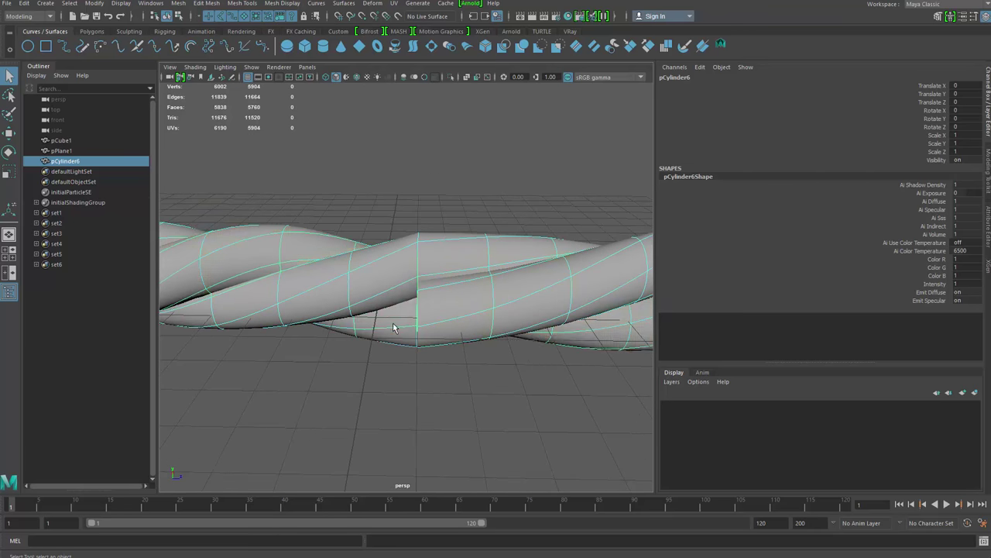
Select the faces of both halves of one rope strand meeting at the middle seam and isolate them
{"action": "right_click_drag", "start_coordinate": [393, 324], "coordinate": [396, 353]}
{"action": "double_click", "coordinate": [401, 322]}
{"action": "left_click_drag", "start_coordinate": [406, 367], "coordinate": [411, 334], "text": "alt"}
{"action": "double_click", "coordinate": [461, 278], "text": "shift"}
{"action": "key", "text": "ctrl+1"}
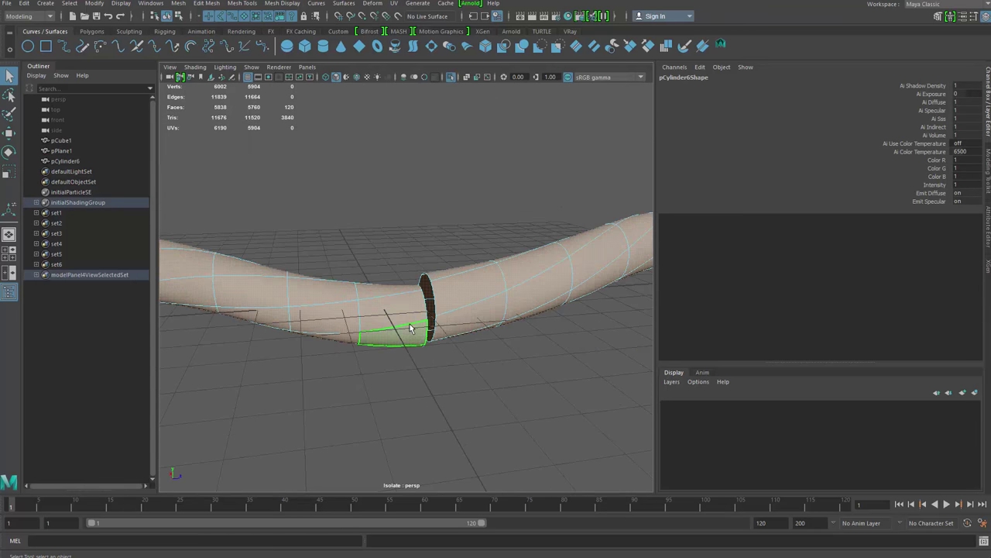
Select the open border edge loop at the strand's seam and move it toward the opposite half to narrow the gap
{"action": "right_click_drag", "start_coordinate": [410, 328], "coordinate": [414, 293]}
{"action": "double_click", "coordinate": [428, 308]}
{"action": "key", "text": "w"}
{"action": "left_click_drag", "start_coordinate": [425, 316], "coordinate": [421, 375], "text": "alt"}
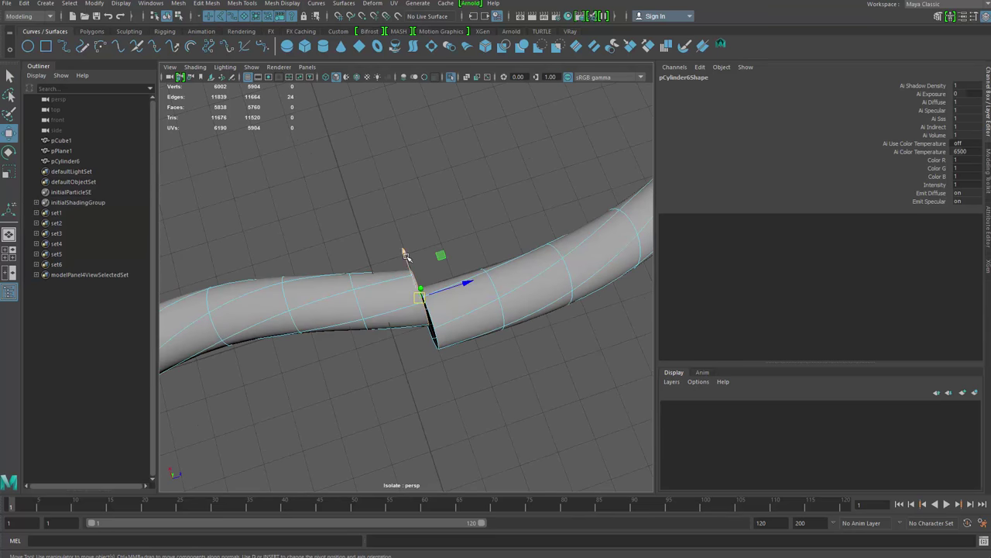
{"action": "left_click_drag", "start_coordinate": [407, 256], "coordinate": [415, 284]}
{"action": "left_click_drag", "start_coordinate": [415, 284], "coordinate": [424, 266], "text": "alt"}
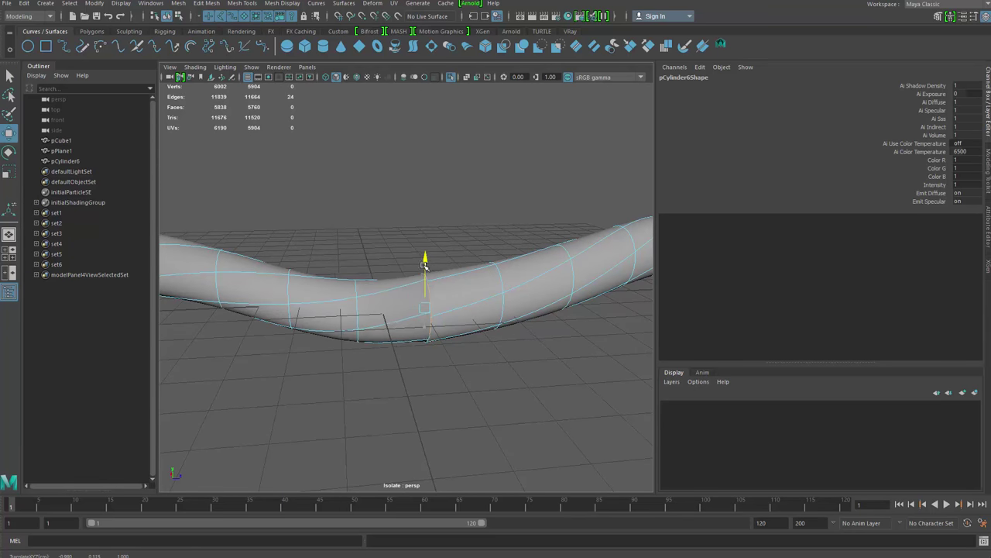
{"action": "left_click_drag", "start_coordinate": [403, 327], "coordinate": [485, 389], "text": "alt"}
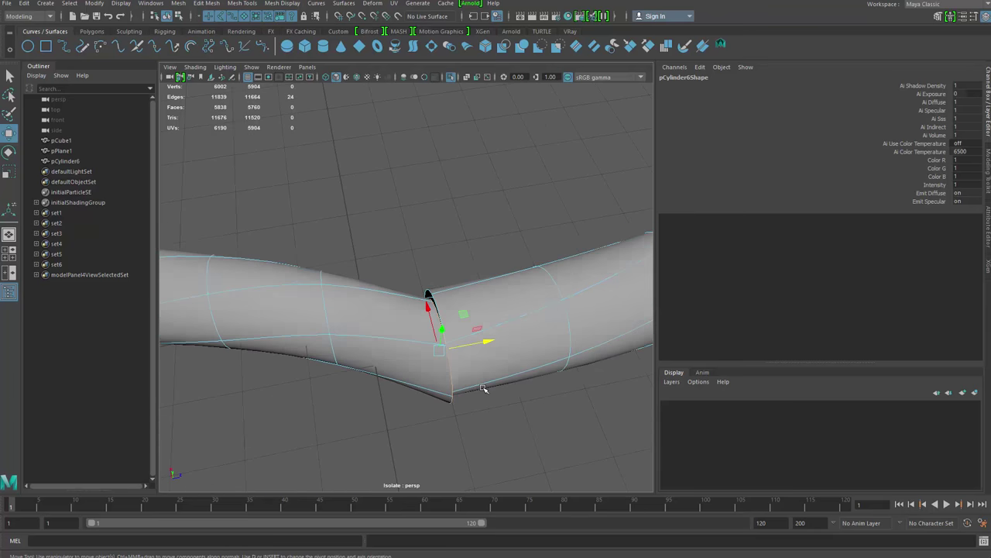
Turn off the smooth preview and snap the first seam vertex onto its matching vertex on the neighbouring half
{"action": "key", "text": "1"}
{"action": "right_click_drag", "start_coordinate": [457, 378], "coordinate": [405, 376]}
{"action": "key", "text": "q"}
{"action": "left_click", "coordinate": [447, 355]}
{"action": "key", "text": "w"}
{"action": "left_click_drag", "start_coordinate": [430, 364], "coordinate": [457, 340], "text": "alt"}
{"action": "right_click_drag", "start_coordinate": [457, 341], "coordinate": [474, 346], "text": "alt"}
{"action": "key", "text": "v"}
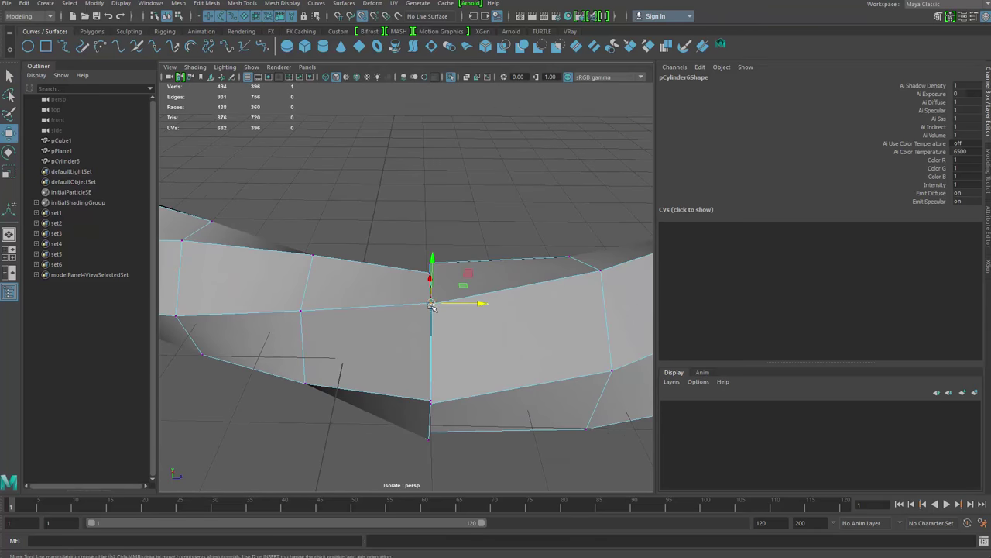
Snap the remaining border vertices of the strand onto their matching vertices to close the seam
{"action": "left_click_drag", "start_coordinate": [437, 332], "coordinate": [445, 352], "text": "alt"}
{"action": "key", "text": "v"}
{"action": "key", "text": "ctrl+z"}
{"action": "key", "text": "ctrl+z"}
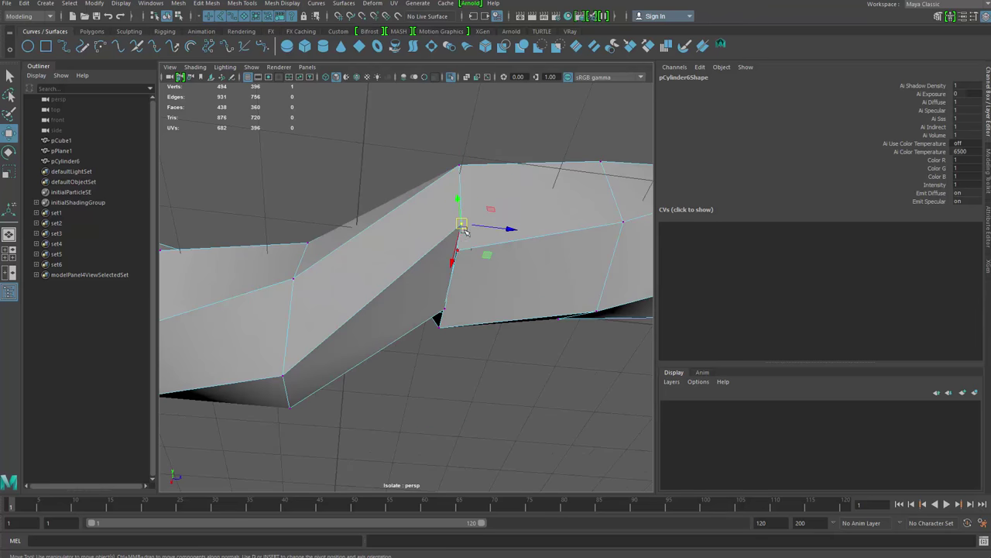
{"action": "key", "text": "v"}
{"action": "left_click_drag", "start_coordinate": [463, 227], "coordinate": [446, 289]}
{"action": "key", "text": "w"}
{"action": "key", "text": "v"}
{"action": "middle_click_drag", "start_coordinate": [447, 270], "coordinate": [439, 273]}
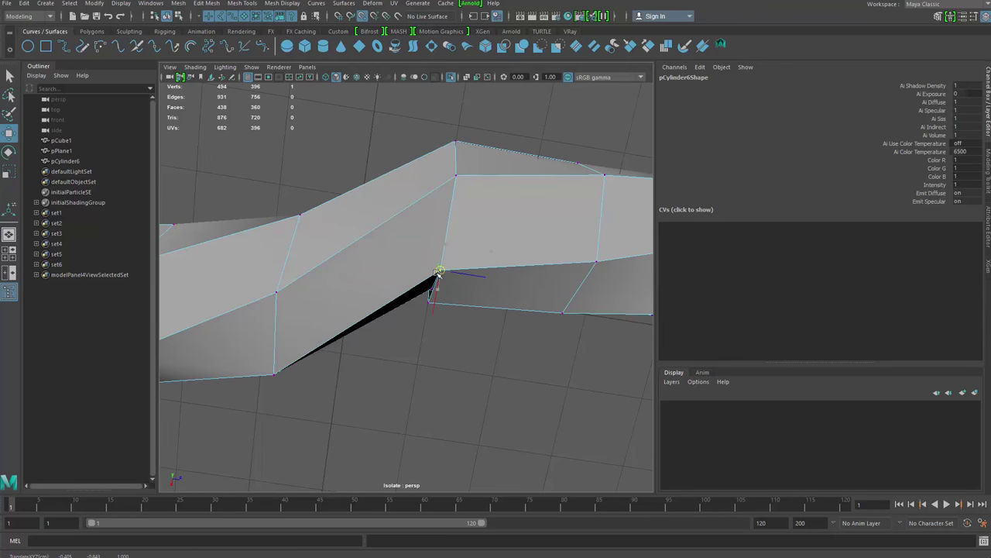
{"action": "left_click_drag", "start_coordinate": [427, 330], "coordinate": [436, 299], "text": "alt"}
{"action": "left_click", "coordinate": [432, 269]}
{"action": "key", "text": "v"}
{"action": "key", "text": "q"}
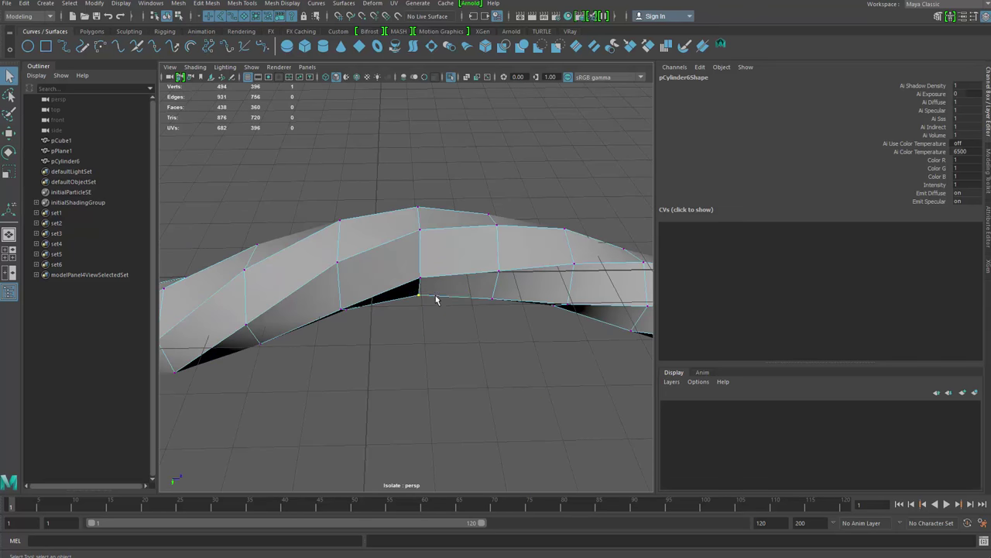
Return the strand to object selection and end the isolation so the whole scene shows
{"action": "right_click_drag", "start_coordinate": [436, 299], "coordinate": [564, 210]}
{"action": "left_click", "coordinate": [512, 256]}
{"action": "scroll", "coordinate": [434, 309], "scroll_direction": "down", "scroll_amount": 3}
{"action": "left_click_drag", "start_coordinate": [358, 344], "coordinate": [492, 304], "text": "alt"}
{"action": "key", "text": "ctrl+1"}
Select all faces of the rope on one side of the middle seam and delete them
{"action": "middle_click_drag", "start_coordinate": [493, 304], "coordinate": [349, 290], "text": "alt"}
{"action": "scroll", "coordinate": [333, 271], "scroll_direction": "down", "scroll_amount": 3}
{"action": "right_click_drag", "start_coordinate": [611, 128], "coordinate": [614, 172]}
{"action": "left_click_drag", "start_coordinate": [613, 167], "coordinate": [339, 411]}
{"action": "left_click_drag", "start_coordinate": [339, 410], "coordinate": [329, 396], "text": "alt"}
{"action": "middle_click_drag", "start_coordinate": [330, 396], "coordinate": [409, 350], "text": "alt"}
{"action": "left_click_drag", "start_coordinate": [408, 350], "coordinate": [420, 311], "text": "alt"}
{"action": "key", "text": "Delete"}
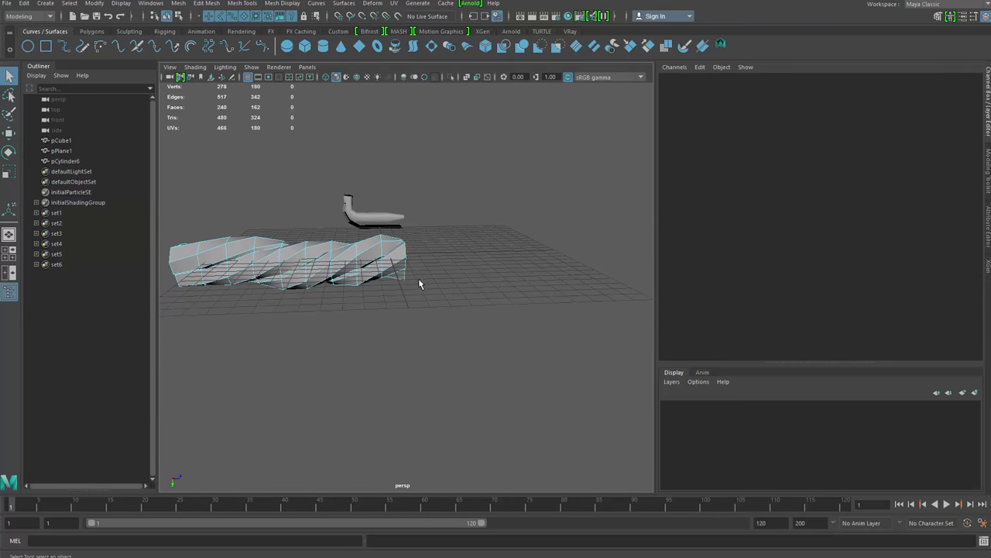
Duplicate the remaining rope segment, snap its pivot to an end vertex and move the copy 15.079 along Z
{"action": "right_click_drag", "start_coordinate": [370, 272], "coordinate": [476, 227]}
{"action": "key", "text": "ctrl+d"}
{"action": "left_click_drag", "start_coordinate": [281, 340], "coordinate": [374, 343], "text": "alt"}
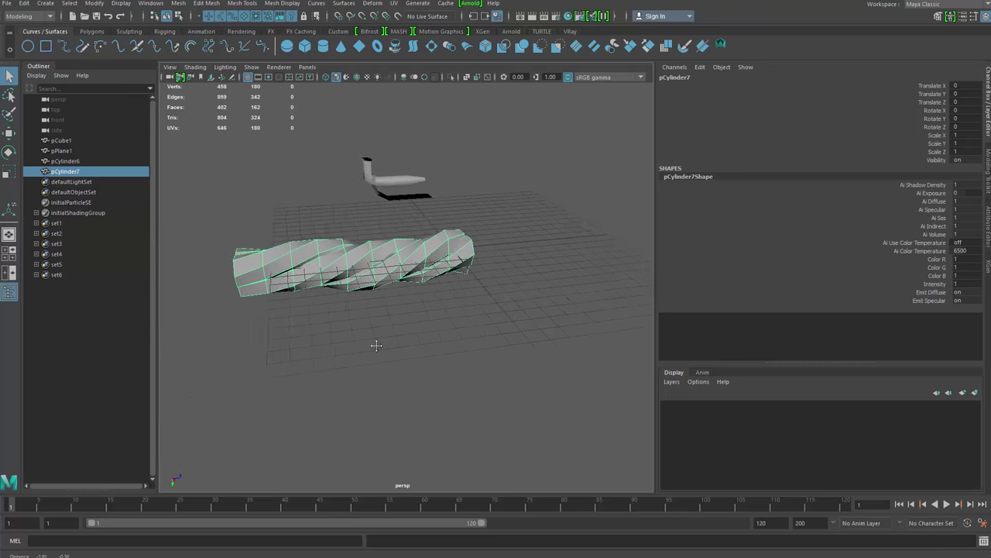
{"action": "middle_click_drag", "start_coordinate": [374, 344], "coordinate": [424, 339], "text": "alt"}
{"action": "key", "text": "w"}
{"action": "key", "text": "d"}
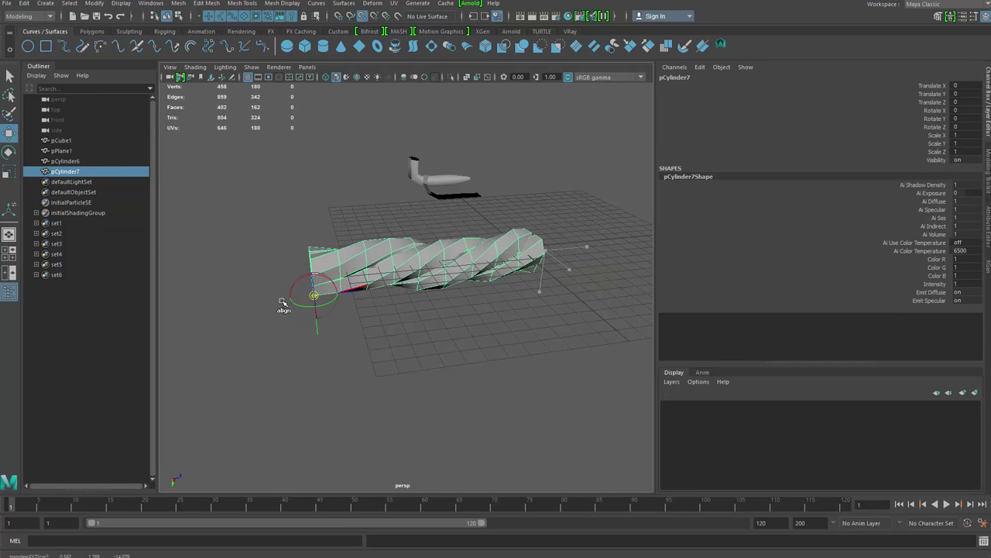
{"action": "left_click_drag", "start_coordinate": [368, 289], "coordinate": [570, 249]}
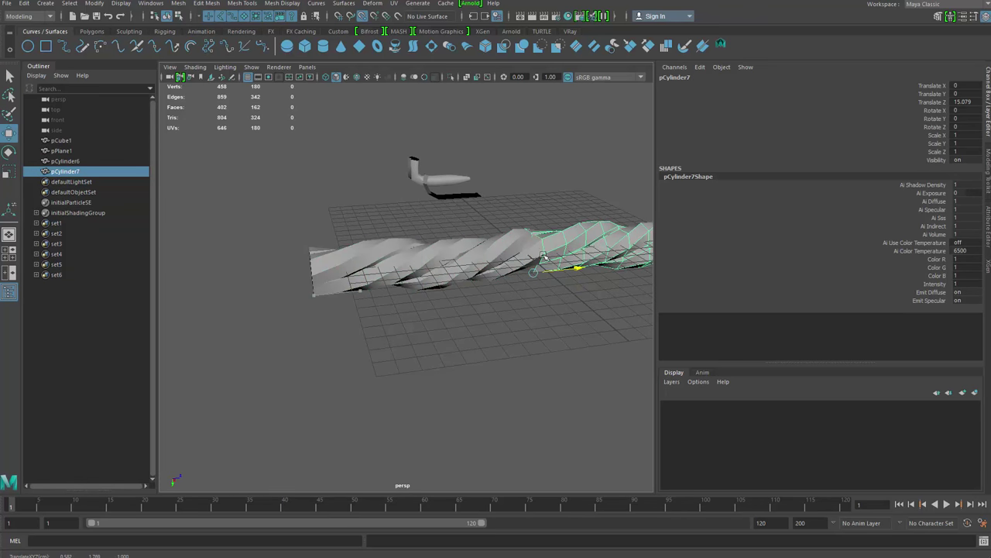
Examine up close how the strands of the copied and original rope segments line up at the joint
{"action": "middle_click_drag", "start_coordinate": [544, 256], "coordinate": [403, 295], "text": "alt"}
{"action": "right_click_drag", "start_coordinate": [402, 295], "coordinate": [524, 405], "text": "alt"}
{"action": "left_click_drag", "start_coordinate": [524, 405], "coordinate": [422, 422], "text": "alt"}
{"action": "mouse_move", "coordinate": [423, 422]}
{"action": "right_mouse_down", "text": "alt"}
{"action": "mouse_move", "coordinate": [375, 396]}
{"action": "mouse_move", "coordinate": [418, 410]}
{"action": "right_mouse_up", "text": "alt"}
{"action": "middle_click_drag", "start_coordinate": [349, 353], "coordinate": [472, 377], "text": "alt"}
{"action": "right_click_drag", "start_coordinate": [472, 376], "coordinate": [492, 427], "text": "alt"}
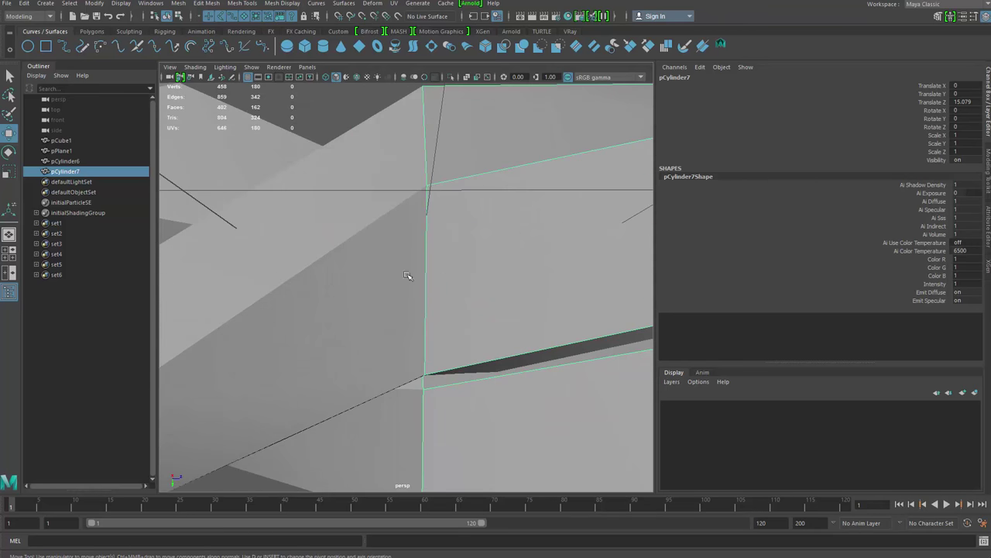
{"action": "left_click", "coordinate": [462, 276]}
{"action": "left_click", "coordinate": [507, 267]}
{"action": "right_click_drag", "start_coordinate": [507, 267], "coordinate": [340, 309], "text": "alt"}
{"action": "left_click", "coordinate": [450, 371]}
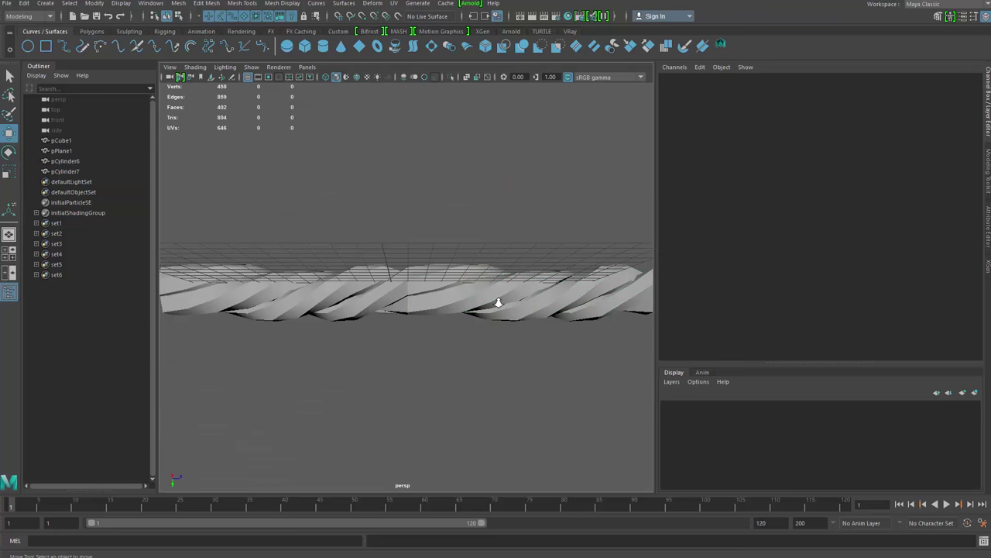
Preview both rope segments smoothed around their joint and return them to the unsmoothed display
{"action": "right_click_drag", "start_coordinate": [498, 302], "coordinate": [395, 333], "text": "alt"}
{"action": "left_click_drag", "start_coordinate": [395, 333], "coordinate": [377, 430], "text": "alt"}
{"action": "right_click_drag", "start_coordinate": [377, 430], "coordinate": [439, 386], "text": "alt"}
{"action": "left_click_drag", "start_coordinate": [439, 387], "coordinate": [333, 380], "text": "alt"}
{"action": "key", "text": "3"}
{"action": "left_click_drag", "start_coordinate": [352, 224], "coordinate": [355, 322]}
{"action": "left_click", "coordinate": [463, 337]}
{"action": "right_click_drag", "start_coordinate": [356, 321], "coordinate": [411, 289], "text": "alt"}
{"action": "left_click_drag", "start_coordinate": [359, 249], "coordinate": [443, 346]}
{"action": "key", "text": "1"}
{"action": "left_click_drag", "start_coordinate": [443, 346], "coordinate": [359, 314], "text": "alt"}
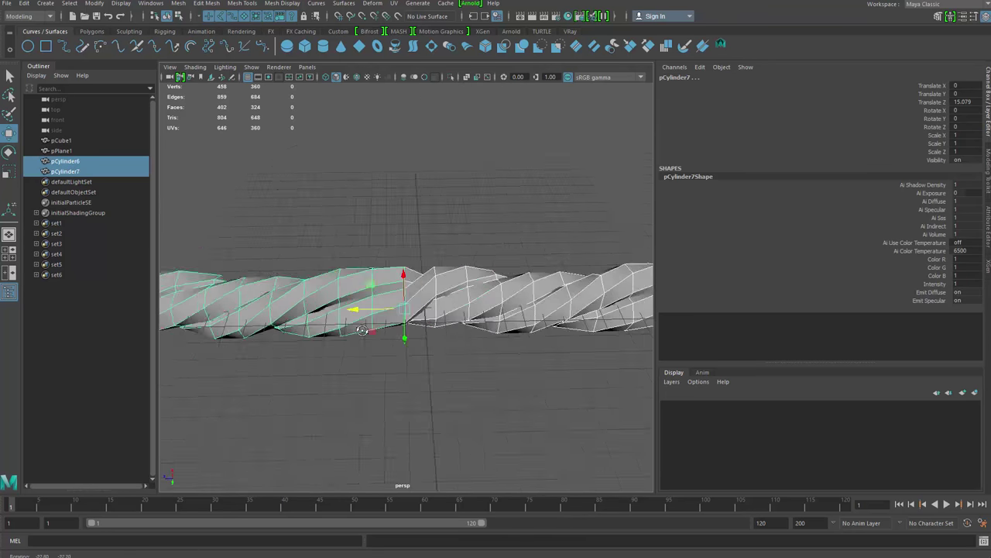
Delete the ring of faces at the copied rope segment's end next to the joint
{"action": "right_click_drag", "start_coordinate": [358, 313], "coordinate": [395, 305], "text": "alt"}
{"action": "left_click_drag", "start_coordinate": [395, 305], "coordinate": [406, 295], "text": "alt"}
{"action": "right_click_drag", "start_coordinate": [406, 295], "coordinate": [376, 292], "text": "alt"}
{"action": "mouse_move", "coordinate": [376, 291]}
{"action": "left_mouse_down", "text": "alt"}
{"action": "mouse_move", "coordinate": [371, 249]}
{"action": "mouse_move", "coordinate": [377, 279]}
{"action": "left_mouse_up", "text": "alt"}
{"action": "right_click_drag", "start_coordinate": [377, 279], "coordinate": [410, 314], "text": "alt"}
{"action": "left_click", "coordinate": [413, 306]}
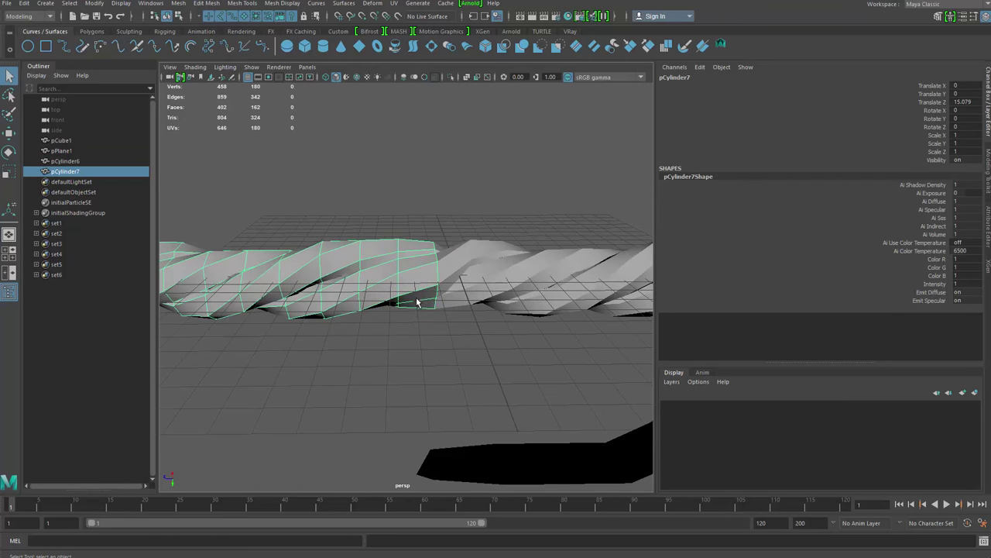
{"action": "key", "text": "F11"}
{"action": "left_click_drag", "start_coordinate": [418, 205], "coordinate": [461, 368]}
{"action": "key", "text": "Delete"}
Try to slide the original rope segment along Z toward the copy to close the gap
{"action": "left_click", "coordinate": [465, 303]}
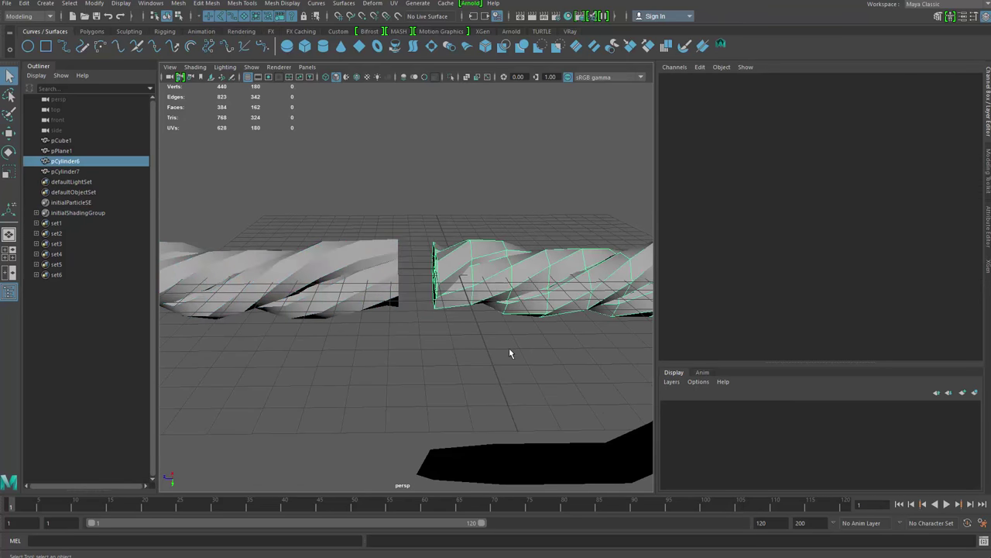
{"action": "key", "text": "w"}
{"action": "left_click_drag", "start_coordinate": [365, 282], "coordinate": [341, 281]}
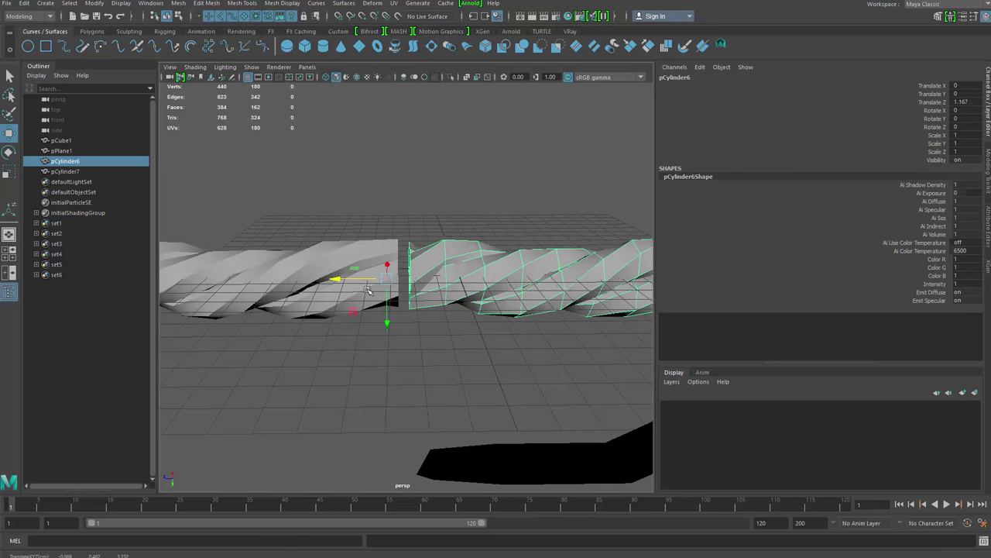
{"action": "key", "text": "ctrl+z"}
Snap the copy's pivot to its outer end and move it to the original's opposite end at Translate Z -15.079
{"action": "right_click_drag", "start_coordinate": [369, 290], "coordinate": [333, 299], "text": "alt"}
{"action": "middle_click_drag", "start_coordinate": [333, 299], "coordinate": [343, 300], "text": "alt"}
{"action": "left_click", "coordinate": [377, 316]}
{"action": "left_click", "coordinate": [440, 289]}
{"action": "right_click_drag", "start_coordinate": [440, 288], "coordinate": [435, 305], "text": "alt"}
{"action": "middle_click_drag", "start_coordinate": [436, 305], "coordinate": [416, 302], "text": "alt"}
{"action": "left_click", "coordinate": [338, 294]}
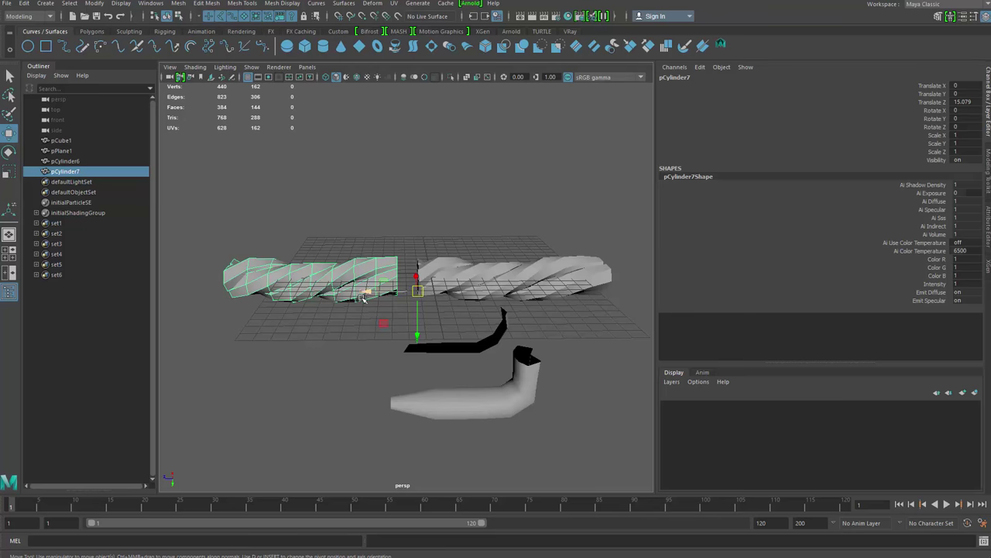
{"action": "left_click", "coordinate": [314, 250]}
{"action": "left_click", "coordinate": [329, 284]}
{"action": "middle_click_drag", "start_coordinate": [341, 304], "coordinate": [312, 308], "text": "alt"}
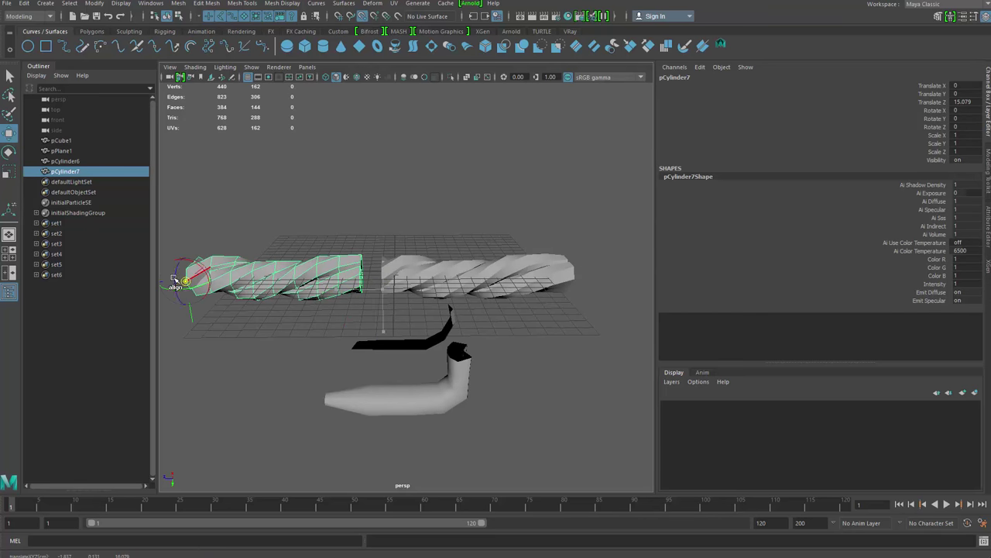
{"action": "left_click_drag", "start_coordinate": [186, 281], "coordinate": [287, 398]}
{"action": "key", "text": "ctrl+z"}
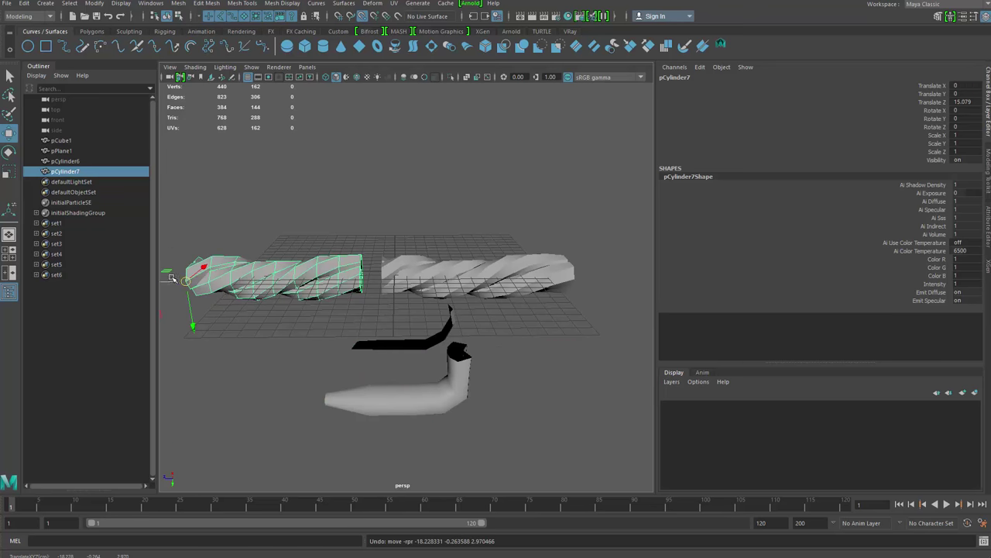
{"action": "left_click_drag", "start_coordinate": [172, 279], "coordinate": [594, 264]}
{"action": "middle_click_drag", "start_coordinate": [587, 310], "coordinate": [496, 336], "text": "alt"}
{"action": "scroll", "coordinate": [381, 342], "scroll_direction": "up", "scroll_amount": 5}
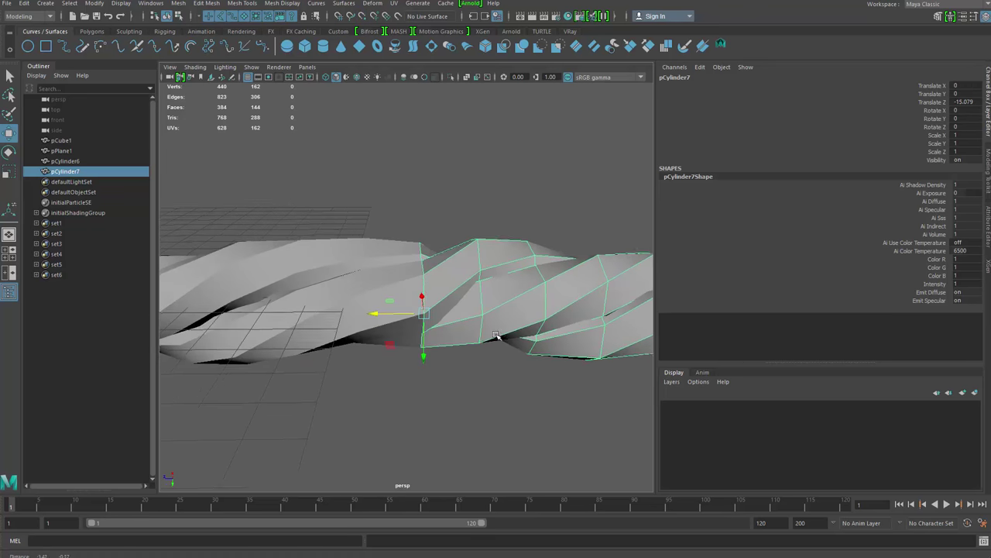
Undo the copy's repositioning and the deletion of its end faces
{"action": "key", "text": "q"}
{"action": "left_click", "coordinate": [423, 369]}
{"action": "left_click", "coordinate": [406, 332]}
{"action": "left_click_drag", "start_coordinate": [410, 352], "coordinate": [406, 381], "text": "alt"}
{"action": "scroll", "coordinate": [350, 391], "scroll_direction": "down", "scroll_amount": 5}
{"action": "key", "text": "ctrl+z"}
{"action": "key", "text": "ctrl+z"}
{"action": "key", "text": "ctrl+z"}
{"action": "key", "text": "ctrl+z"}
{"action": "key", "text": "ctrl+z"}
{"action": "key", "text": "ctrl+z"}
{"action": "key", "text": "ctrl+z"}
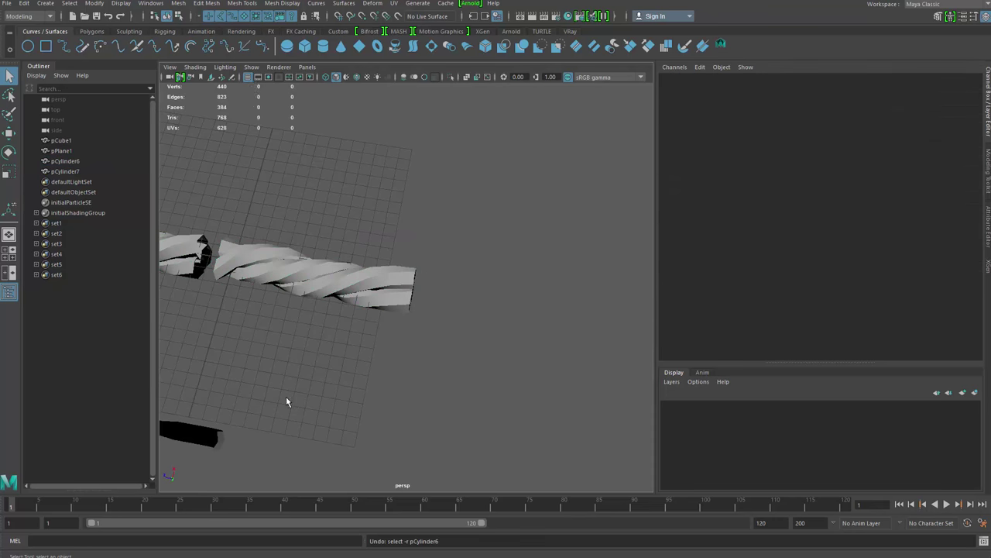
{"action": "key", "text": "ctrl+z"}
{"action": "key", "text": "ctrl+z"}
{"action": "key", "text": "ctrl+z"}
{"action": "key", "text": "ctrl+z"}
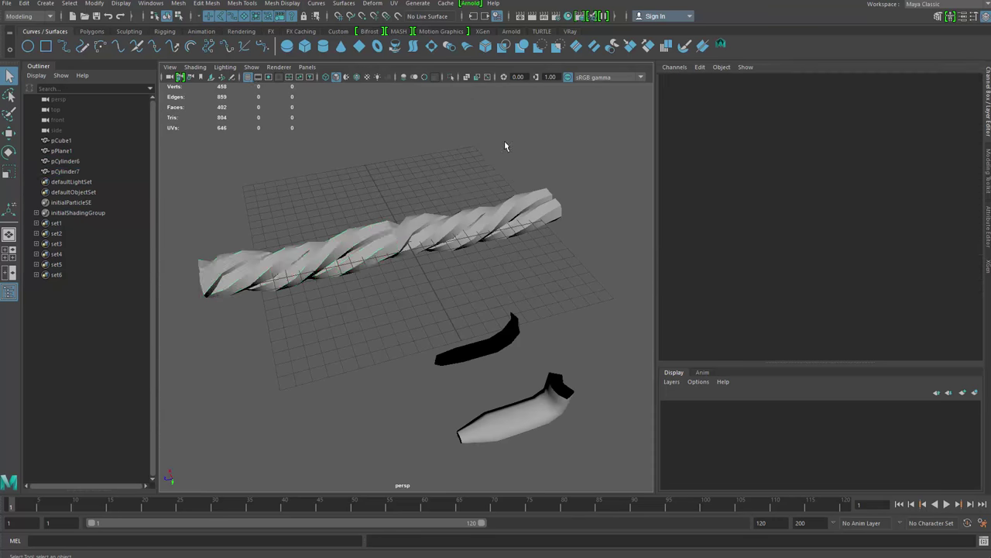
Undo the copy's first move and the duplication, leaving only the original rope segment
{"action": "left_click", "coordinate": [358, 318]}
{"action": "left_click", "coordinate": [380, 252]}
{"action": "left_click", "coordinate": [463, 188]}
{"action": "left_click", "coordinate": [465, 240]}
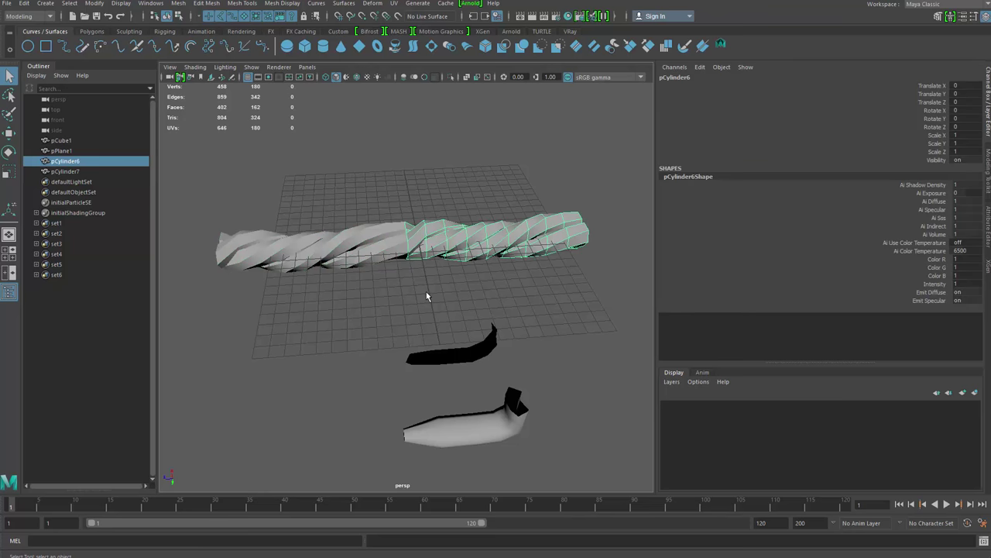
{"action": "left_click", "coordinate": [427, 292]}
{"action": "left_click", "coordinate": [458, 246]}
{"action": "key", "text": "ctrl+z"}
{"action": "key", "text": "ctrl+z"}
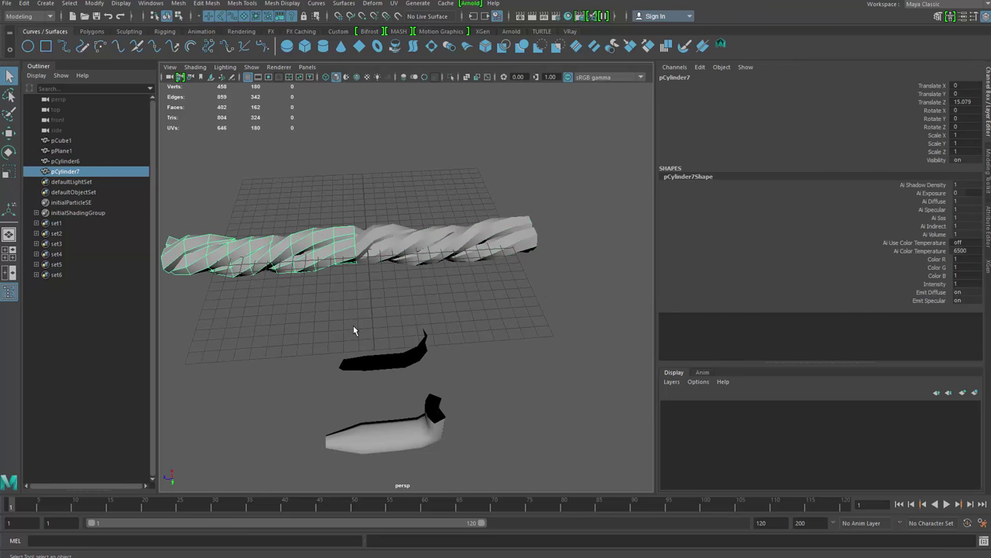
{"action": "key", "text": "ctrl+z"}
Select the open border edges of all three strands at one end of the rope segment
{"action": "left_click_drag", "start_coordinate": [437, 288], "coordinate": [267, 249], "text": "alt"}
{"action": "left_click", "coordinate": [467, 215]}
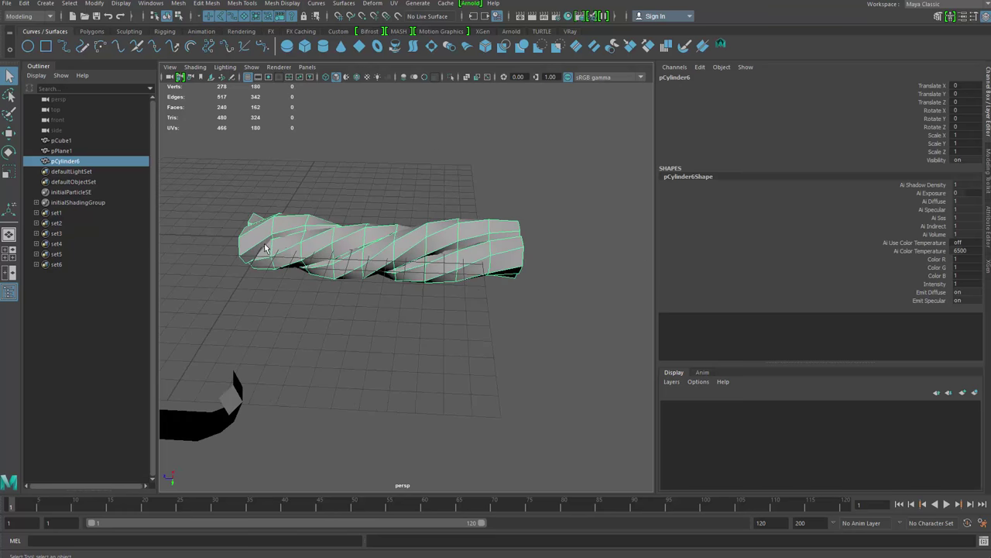
{"action": "left_click_drag", "start_coordinate": [340, 248], "coordinate": [315, 271], "text": "alt"}
{"action": "left_click_drag", "start_coordinate": [383, 266], "coordinate": [352, 288], "text": "alt"}
{"action": "right_click_drag", "start_coordinate": [351, 287], "coordinate": [426, 285], "text": "alt"}
{"action": "left_click_drag", "start_coordinate": [426, 285], "coordinate": [429, 264], "text": "alt"}
{"action": "left_click", "coordinate": [402, 201]}
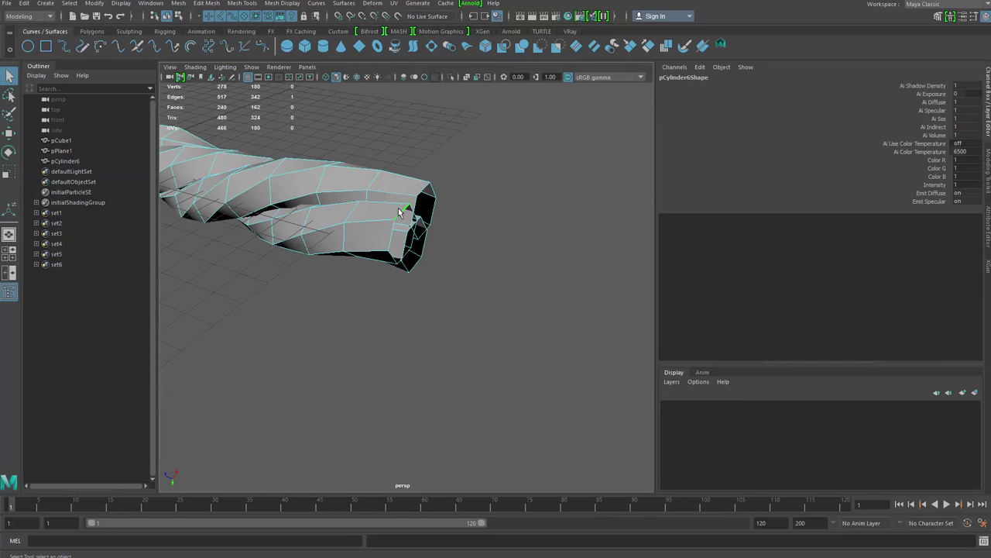
{"action": "mouse_move", "coordinate": [428, 208]}
{"action": "left_mouse_down", "text": "alt"}
{"action": "mouse_move", "coordinate": [422, 215]}
{"action": "mouse_move", "coordinate": [438, 221]}
{"action": "left_mouse_up", "text": "alt"}
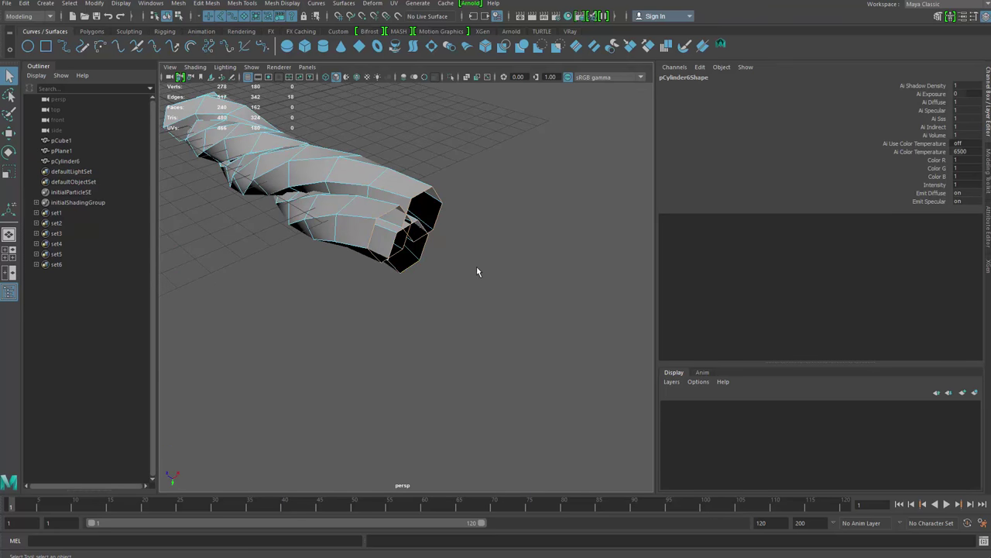
Extrude the selected border edges of the three strands and move them outward to start a bend at the rope end
{"action": "left_click_drag", "start_coordinate": [478, 271], "coordinate": [530, 327], "text": "alt"}
{"action": "key", "text": "ctrl+e"}
{"action": "key", "text": "w"}
{"action": "left_click_drag", "start_coordinate": [388, 226], "coordinate": [493, 202]}
{"action": "key", "text": "e"}
{"action": "key", "text": "w"}
{"action": "key", "text": "e"}
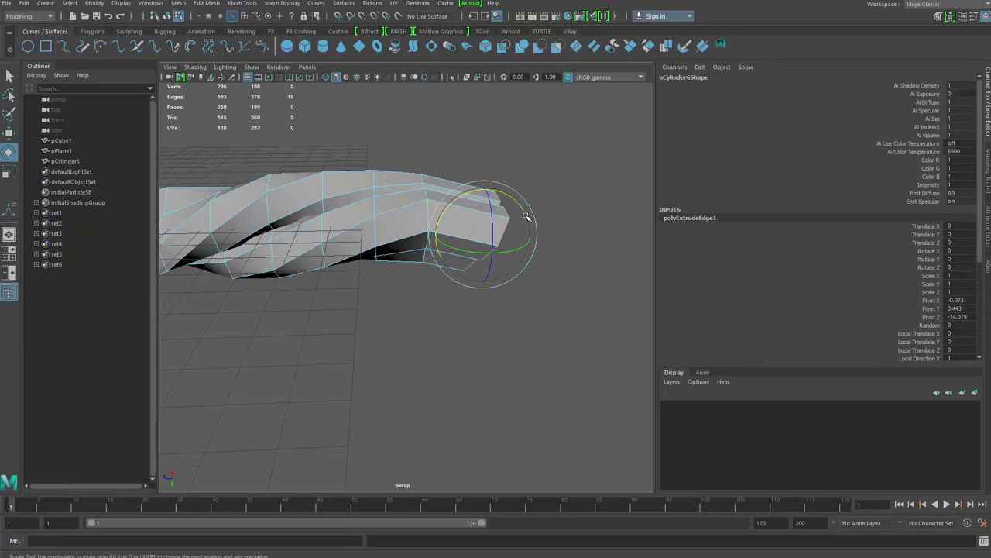
{"action": "left_click_drag", "start_coordinate": [545, 222], "coordinate": [395, 248], "text": "alt"}
{"action": "key", "text": "w"}
{"action": "left_click_drag", "start_coordinate": [381, 290], "coordinate": [413, 258], "text": "alt"}
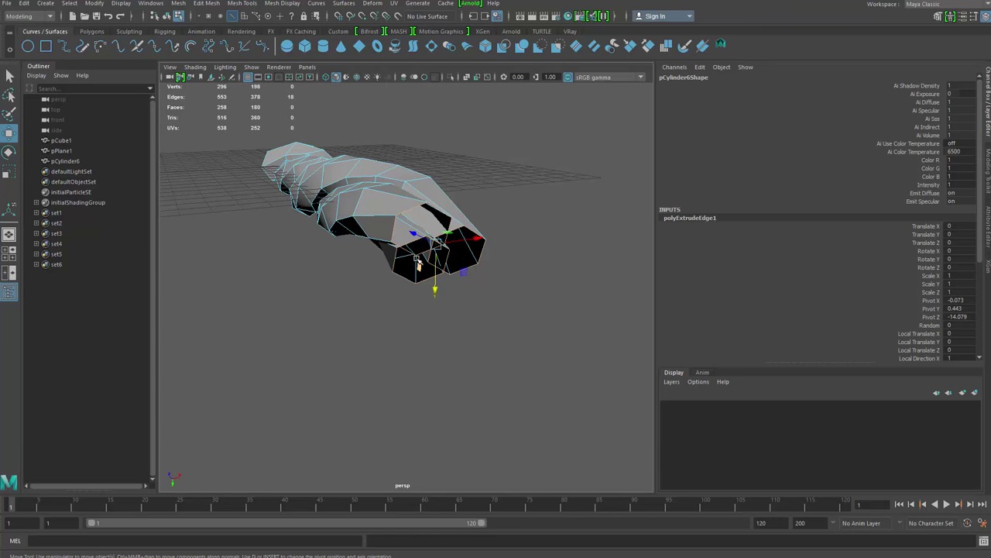
{"action": "left_click_drag", "start_coordinate": [473, 241], "coordinate": [463, 241]}
Extrude the strand ends twice more to bend the rope downward and delete one ring of edges, checking the smoothed shape
{"action": "key", "text": "ctrl+e"}
{"action": "key", "text": "w"}
{"action": "left_click_drag", "start_coordinate": [525, 248], "coordinate": [474, 357], "text": "alt"}
{"action": "key", "text": "ctrl+e"}
{"action": "key", "text": "w"}
{"action": "key", "text": "3"}
{"action": "left_click_drag", "start_coordinate": [517, 271], "coordinate": [474, 307], "text": "alt"}
{"action": "key", "text": "1"}
{"action": "key", "text": "3"}
{"action": "key", "text": "q"}
{"action": "key", "text": "ctrl+Delete"}
Reposition the end vertices of the bent strands so that the bend slants outward, and inspect the smoothed rope
{"action": "key", "text": "w"}
{"action": "key", "text": "q"}
{"action": "right_click_drag", "start_coordinate": [478, 303], "coordinate": [453, 302]}
{"action": "left_click", "coordinate": [465, 296]}
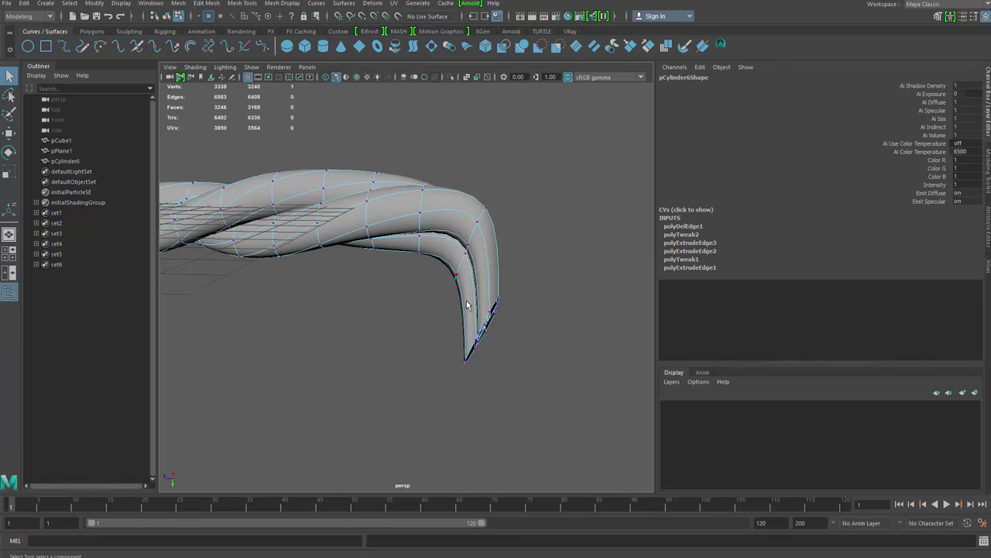
{"action": "left_click_drag", "start_coordinate": [517, 301], "coordinate": [408, 335]}
{"action": "left_click_drag", "start_coordinate": [385, 375], "coordinate": [469, 300]}
{"action": "key", "text": "q"}
{"action": "key", "text": "F8"}
{"action": "left_click", "coordinate": [350, 338]}
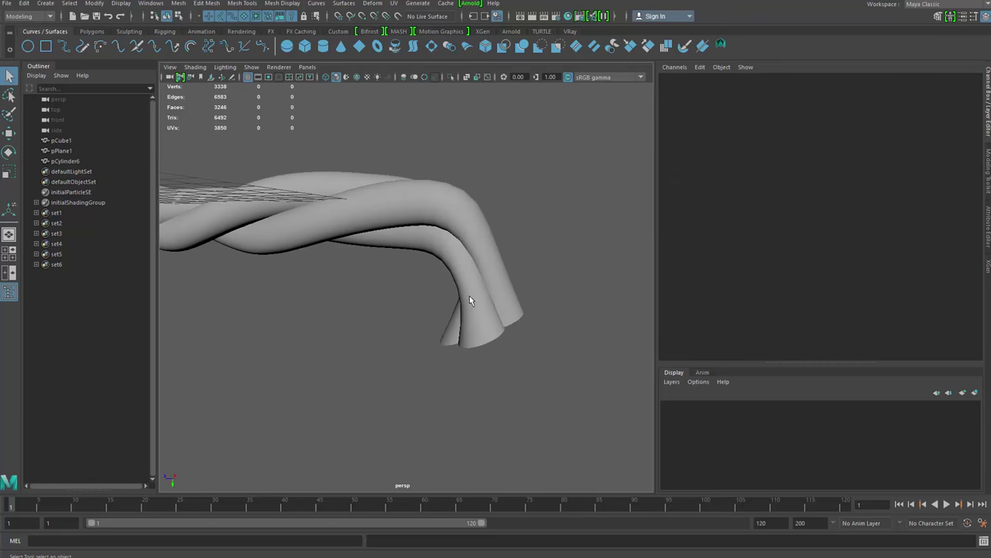
{"action": "left_click", "coordinate": [469, 300]}
{"action": "right_click_drag", "start_coordinate": [469, 300], "coordinate": [369, 319], "text": "alt"}
{"action": "left_click", "coordinate": [374, 372]}
{"action": "left_click_drag", "start_coordinate": [370, 319], "coordinate": [457, 409], "text": "alt"}
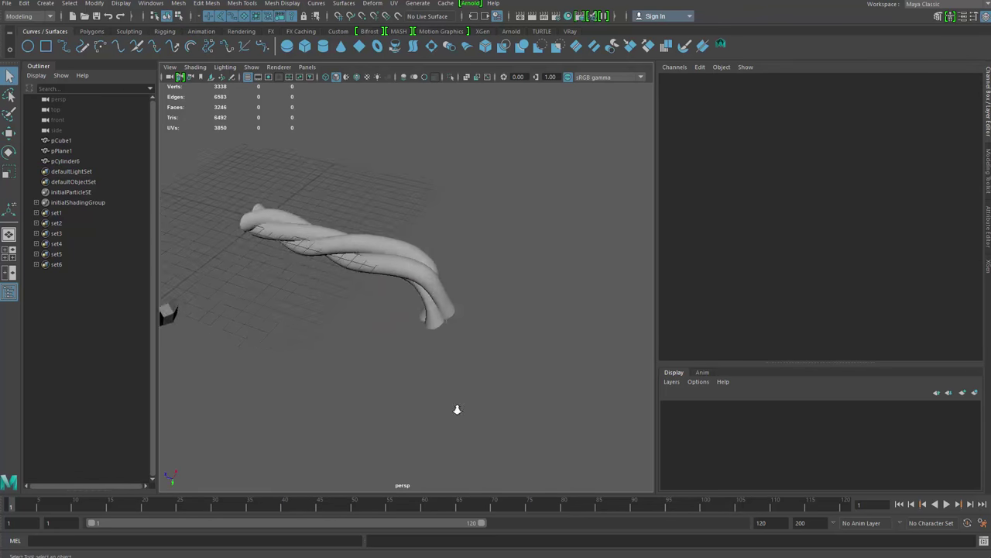
{"action": "right_click_drag", "start_coordinate": [457, 409], "coordinate": [459, 388], "text": "alt"}
{"action": "key", "text": "ctrl+z"}
{"action": "key", "text": "ctrl+z"}
{"action": "left_click_drag", "start_coordinate": [485, 359], "coordinate": [454, 292], "text": "alt"}
{"action": "right_click_drag", "start_coordinate": [455, 291], "coordinate": [395, 295]}
{"action": "left_click_drag", "start_coordinate": [395, 295], "coordinate": [556, 385]}
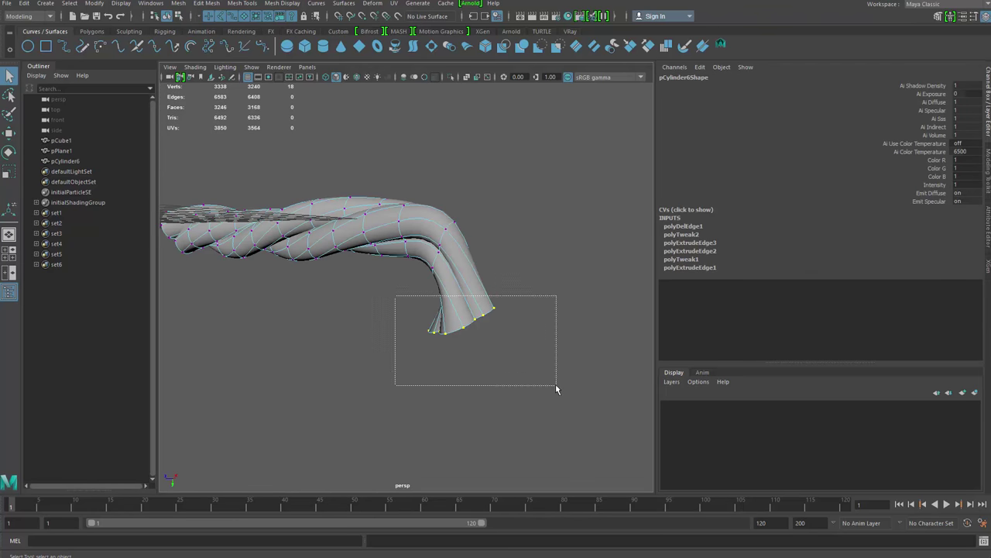
{"action": "key", "text": "ctrl+z"}
Select the edge loops around the bend of the strands and rotate them to adjust the bend
{"action": "right_click_drag", "start_coordinate": [462, 319], "coordinate": [441, 268]}
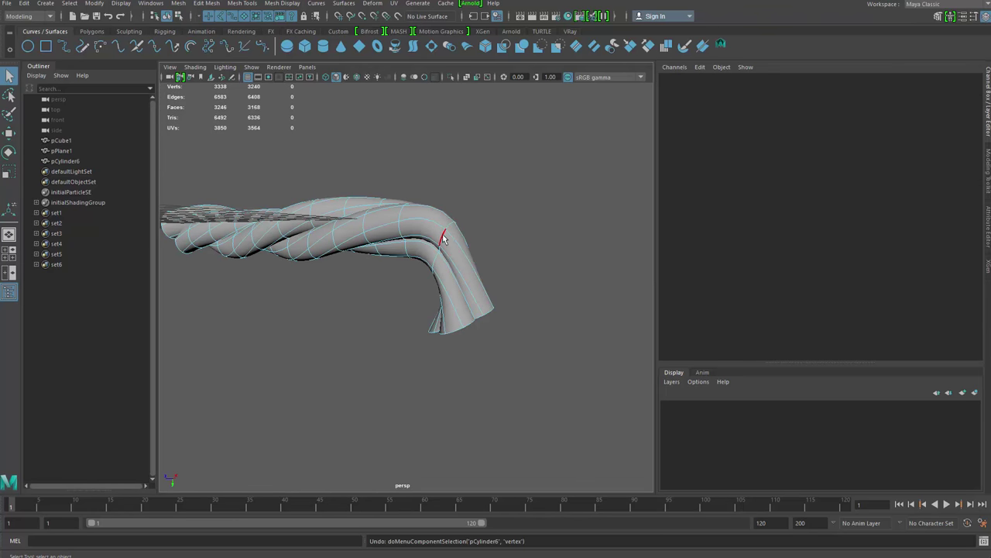
{"action": "double_click", "coordinate": [444, 239]}
{"action": "left_click_drag", "start_coordinate": [441, 266], "coordinate": [429, 217], "text": "alt"}
{"action": "key", "text": "ctrl+z"}
{"action": "key", "text": "ctrl+z"}
{"action": "double_click", "coordinate": [406, 266], "text": "shift"}
{"action": "key", "text": "e"}
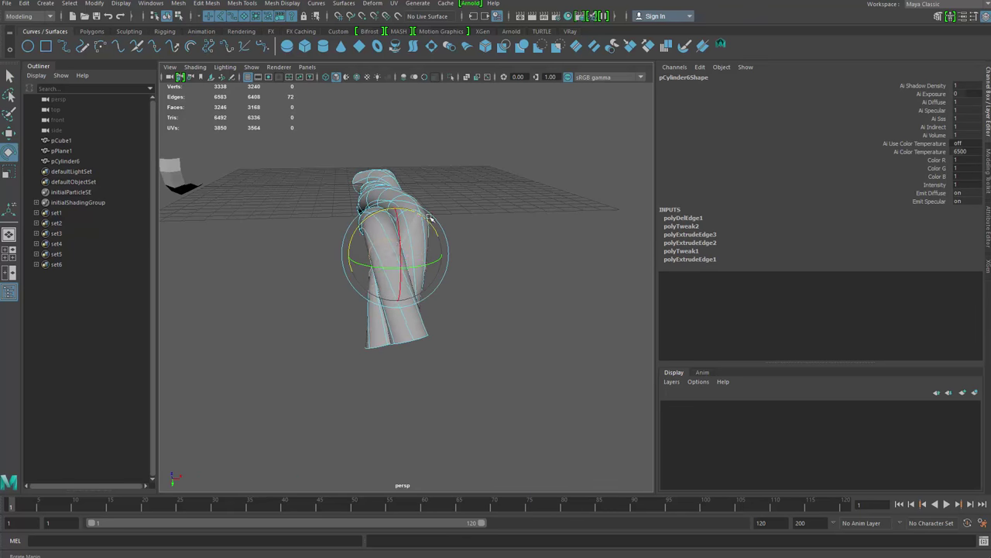
{"action": "left_click_drag", "start_coordinate": [437, 270], "coordinate": [507, 271], "text": "alt"}
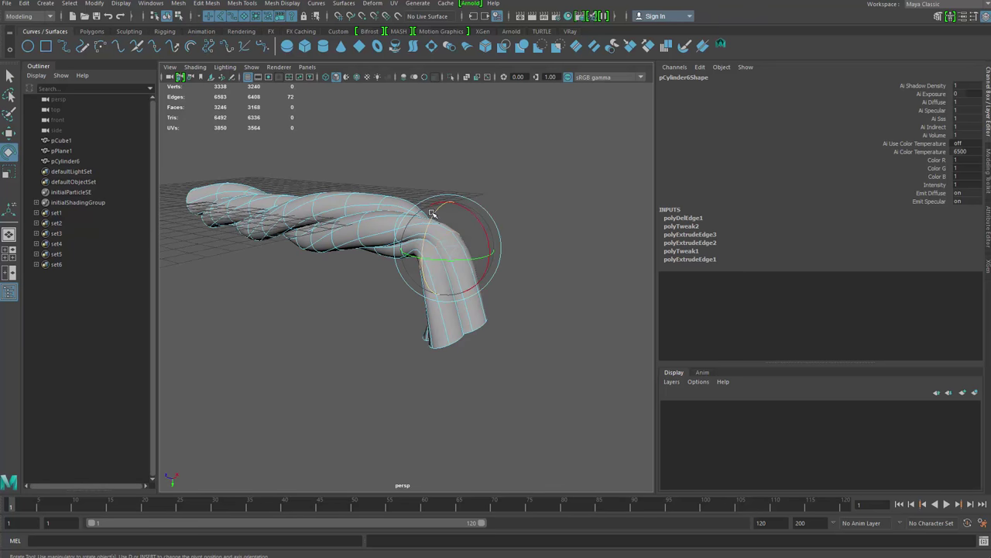
{"action": "left_click_drag", "start_coordinate": [425, 235], "coordinate": [443, 250]}
{"action": "key", "text": "q"}
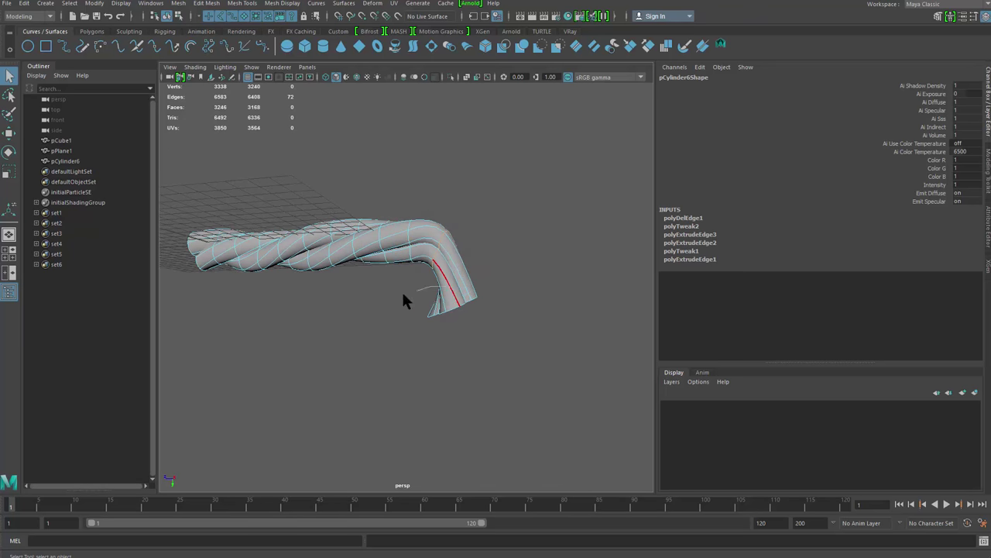
Select the vertices at the bend and fine-tune their rotation and position
{"action": "right_click_drag", "start_coordinate": [435, 252], "coordinate": [415, 255]}
{"action": "left_click_drag", "start_coordinate": [415, 255], "coordinate": [436, 246], "text": "alt"}
{"action": "left_click_drag", "start_coordinate": [427, 215], "coordinate": [399, 328]}
{"action": "key", "text": "e"}
{"action": "key", "text": "w"}
{"action": "key", "text": "q"}
Delete the rope's construction history and return it to the unsmoothed display
{"action": "left_click", "coordinate": [510, 252]}
{"action": "left_click", "coordinate": [454, 273]}
{"action": "key", "text": "alt+shift+d"}
{"action": "key", "text": "1"}
{"action": "left_click", "coordinate": [339, 354]}
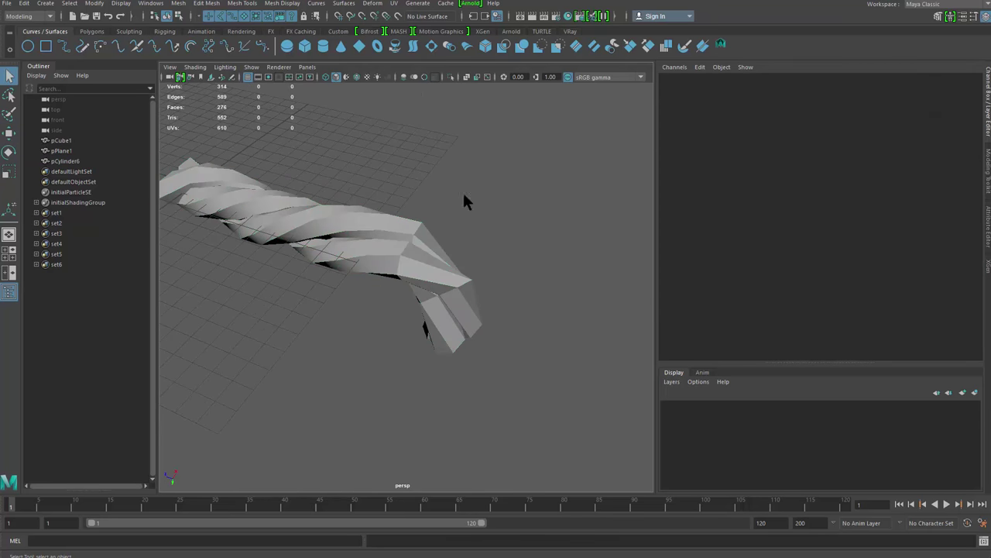
{"action": "left_click_drag", "start_coordinate": [464, 192], "coordinate": [422, 363]}
{"action": "right_click_drag", "start_coordinate": [422, 362], "coordinate": [450, 363], "text": "alt"}
{"action": "left_click_drag", "start_coordinate": [450, 366], "coordinate": [465, 381], "text": "alt"}
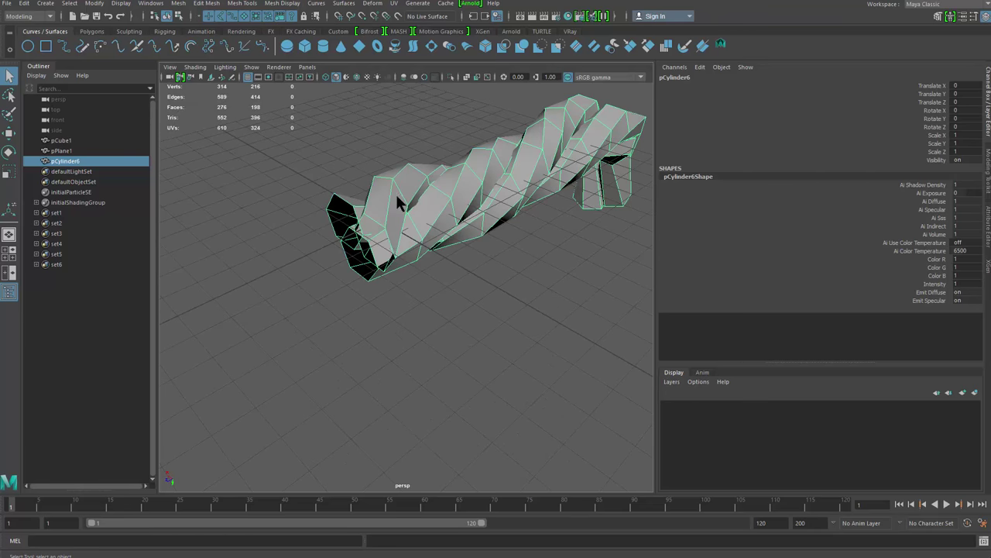
{"action": "right_click_drag", "start_coordinate": [395, 192], "coordinate": [395, 159]}
{"action": "double_click", "coordinate": [392, 245]}
{"action": "right_click_drag", "start_coordinate": [391, 244], "coordinate": [352, 243], "text": "alt"}
{"action": "left_click_drag", "start_coordinate": [352, 244], "coordinate": [333, 252], "text": "alt"}
{"action": "right_click_drag", "start_coordinate": [395, 229], "coordinate": [424, 207]}
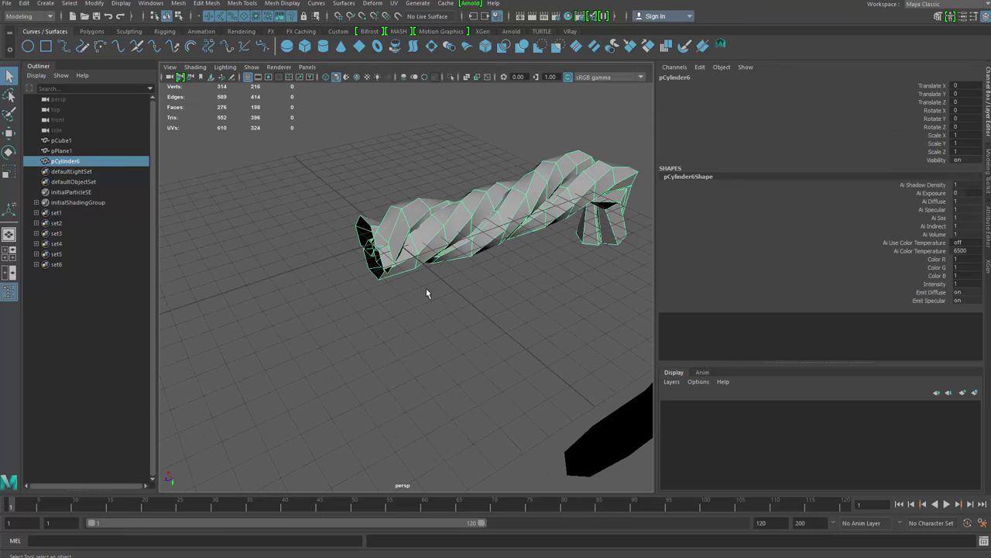
{"action": "left_click", "coordinate": [426, 289]}
{"action": "right_click_drag", "start_coordinate": [406, 291], "coordinate": [404, 322], "text": "shift"}
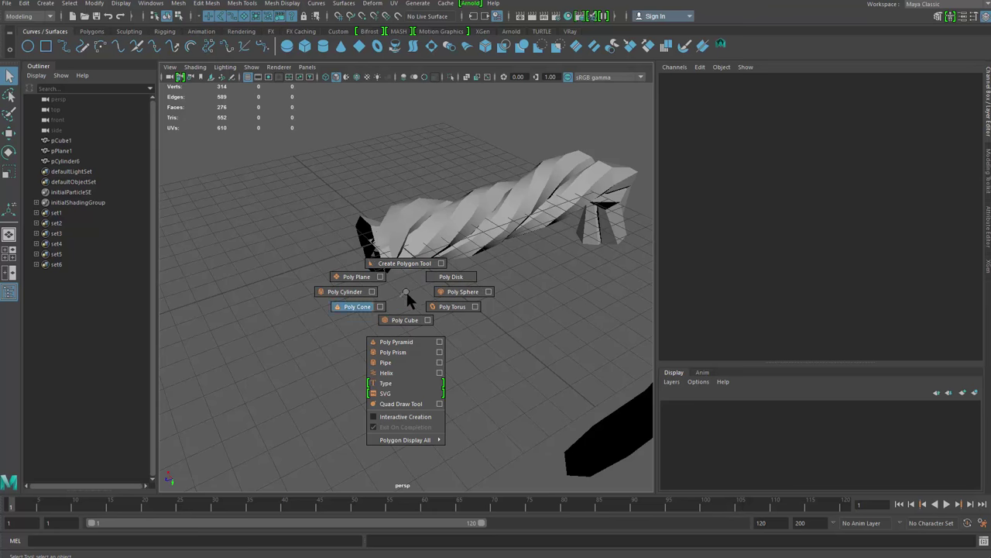
{"action": "right_click_drag", "start_coordinate": [406, 289], "coordinate": [407, 294], "text": "shift"}
Select the open border edges of all three strands at the rope's straight end
{"action": "left_click_drag", "start_coordinate": [365, 283], "coordinate": [329, 271], "text": "alt"}
{"action": "left_click_drag", "start_coordinate": [354, 178], "coordinate": [419, 306]}
{"action": "left_click_drag", "start_coordinate": [419, 307], "coordinate": [405, 249], "text": "alt"}
{"action": "scroll", "coordinate": [405, 248], "scroll_direction": "up", "scroll_amount": 4}
{"action": "right_click_drag", "start_coordinate": [404, 246], "coordinate": [394, 211]}
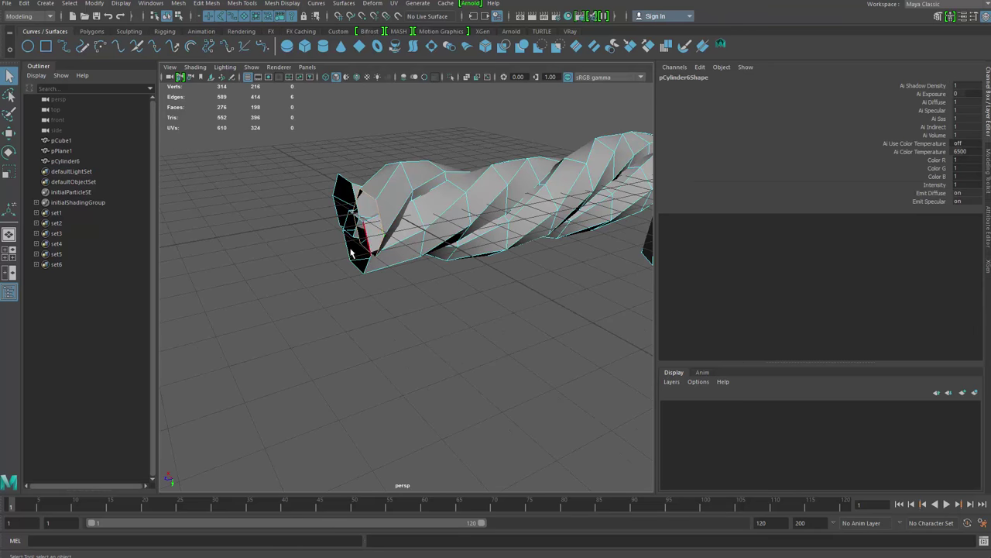
{"action": "left_click_drag", "start_coordinate": [350, 251], "coordinate": [367, 273], "text": "alt"}
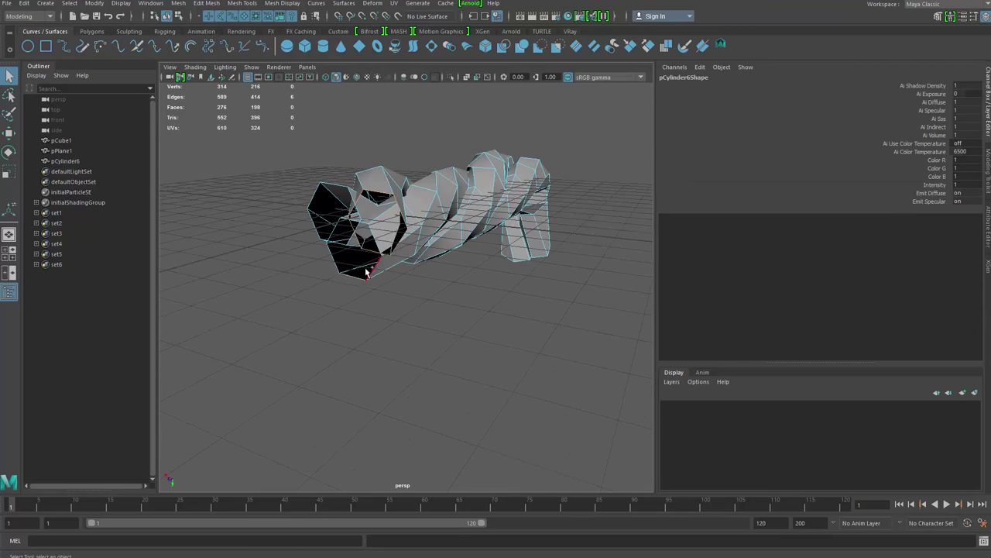
{"action": "double_click", "coordinate": [313, 227], "text": "shift"}
{"action": "left_click_drag", "start_coordinate": [313, 229], "coordinate": [296, 201], "text": "alt"}
Extrude the straight end's border edges twice, pull them outward and rotate them to follow the twist
{"action": "right_click_drag", "start_coordinate": [313, 231], "coordinate": [314, 298], "text": "shift"}
{"action": "key", "text": "w"}
{"action": "left_click_drag", "start_coordinate": [333, 292], "coordinate": [364, 232], "text": "alt"}
{"action": "right_click_drag", "start_coordinate": [400, 183], "coordinate": [397, 246], "text": "shift"}
{"action": "key", "text": "w"}
{"action": "left_click_drag", "start_coordinate": [370, 298], "coordinate": [322, 271], "text": "alt"}
{"action": "left_click_drag", "start_coordinate": [294, 249], "coordinate": [261, 253]}
{"action": "key", "text": "r"}
{"action": "key", "text": "e"}
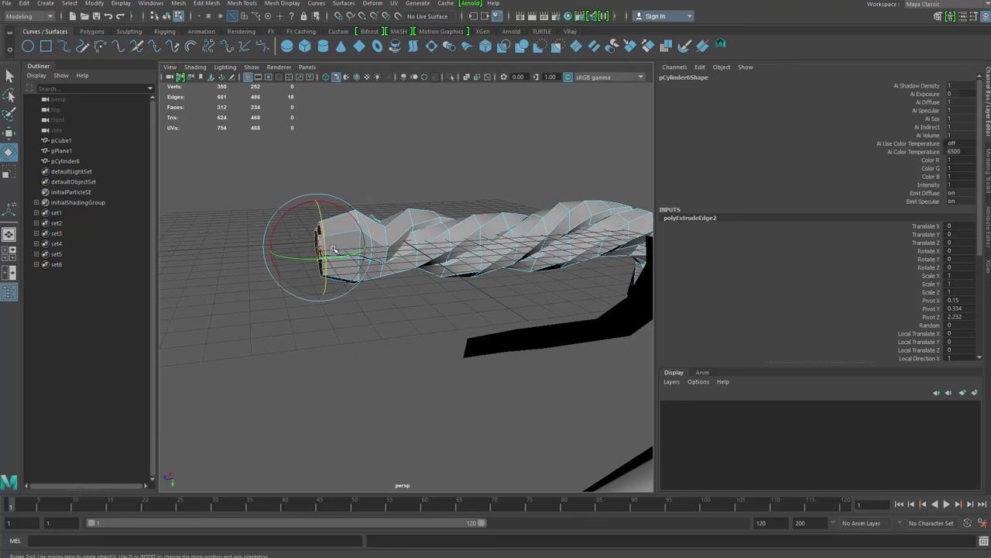
{"action": "left_click_drag", "start_coordinate": [322, 264], "coordinate": [346, 236]}
Select the vertex rings of the newly extruded sections and rotate them to continue the strands' twist
{"action": "key", "text": "q"}
{"action": "key", "text": "F9"}
{"action": "left_click", "coordinate": [359, 256]}
{"action": "key", "text": "e"}
{"action": "left_click_drag", "start_coordinate": [357, 280], "coordinate": [319, 232]}
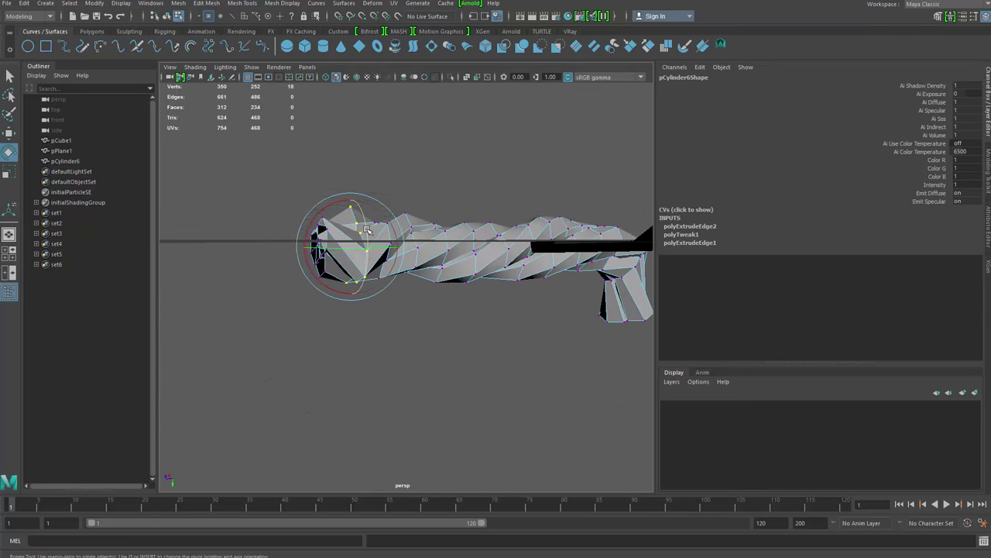
{"action": "key", "text": "q"}
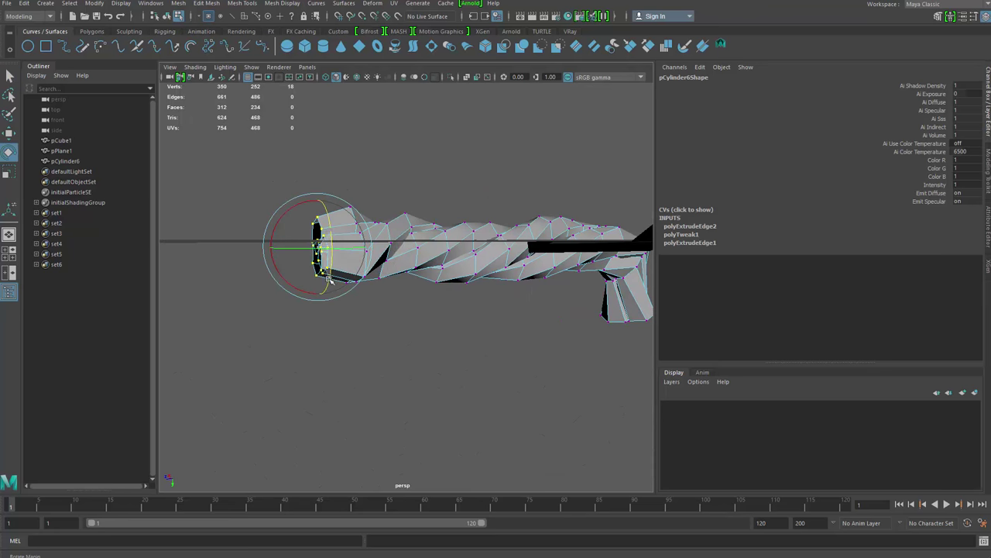
{"action": "left_click_drag", "start_coordinate": [329, 279], "coordinate": [365, 259], "text": "alt"}
Extrude the straight end's border edges once more, move them outward and rotate them along the twist
{"action": "right_click_drag", "start_coordinate": [334, 268], "coordinate": [325, 254]}
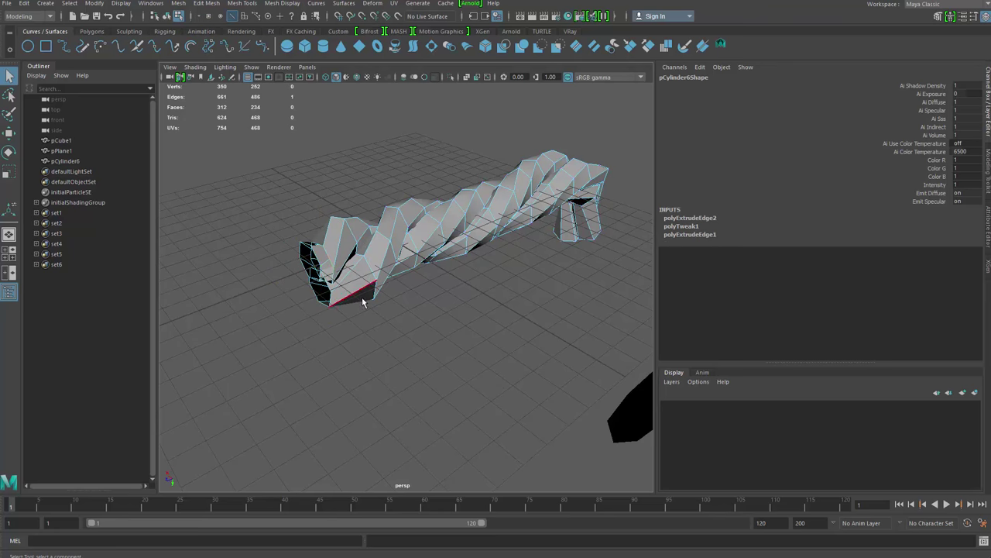
{"action": "key", "text": "ctrl+e"}
{"action": "key", "text": "w"}
{"action": "left_click_drag", "start_coordinate": [298, 313], "coordinate": [277, 319], "text": "alt"}
{"action": "left_click_drag", "start_coordinate": [268, 288], "coordinate": [241, 298]}
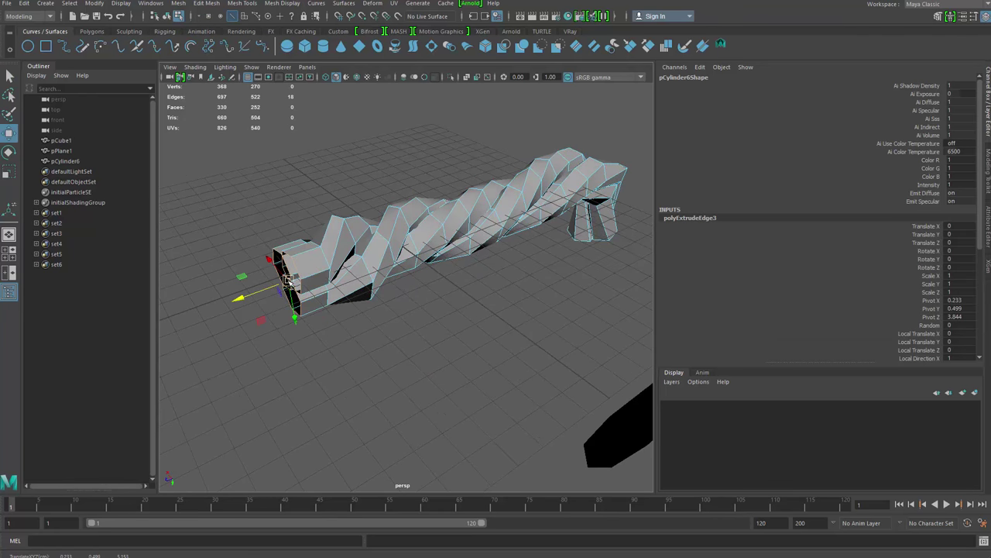
{"action": "key", "text": "e"}
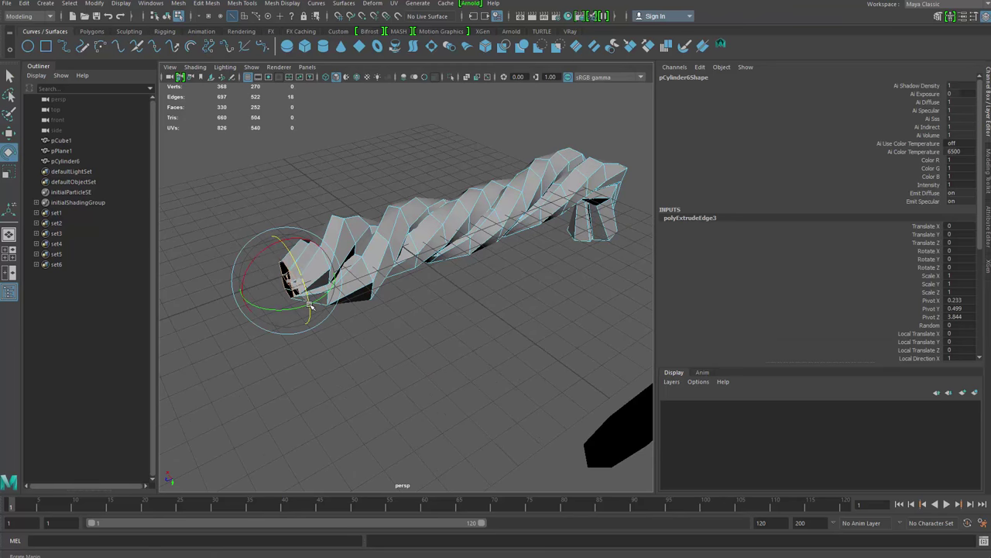
{"action": "key", "text": "w"}
{"action": "left_click_drag", "start_coordinate": [310, 321], "coordinate": [289, 297], "text": "alt"}
{"action": "key", "text": "w"}
{"action": "left_click_drag", "start_coordinate": [289, 298], "coordinate": [238, 266], "text": "alt"}
{"action": "left_click_drag", "start_coordinate": [284, 242], "coordinate": [325, 249], "text": "alt"}
{"action": "key", "text": "q"}
Select the vertices of the newly extruded straight-end sections and scale them up, stretching them along the rope's length
{"action": "right_click_drag", "start_coordinate": [358, 229], "coordinate": [364, 255]}
{"action": "double_click", "coordinate": [350, 248]}
{"action": "scroll", "coordinate": [350, 249], "scroll_direction": "down", "scroll_amount": 3}
{"action": "left_click_drag", "start_coordinate": [350, 248], "coordinate": [363, 271], "text": "alt"}
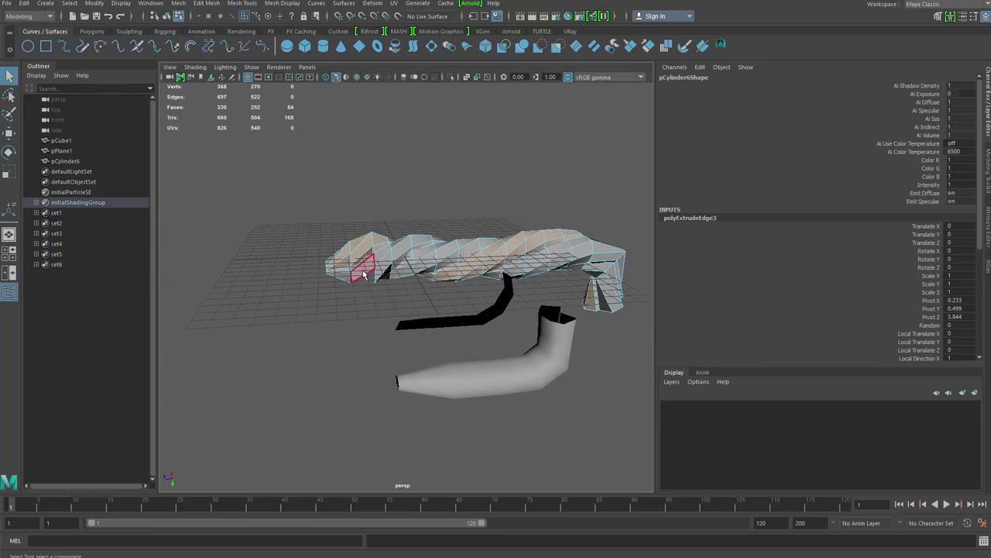
{"action": "right_click_drag", "start_coordinate": [363, 274], "coordinate": [329, 273]}
{"action": "left_click_drag", "start_coordinate": [281, 211], "coordinate": [379, 323]}
{"action": "key", "text": "r"}
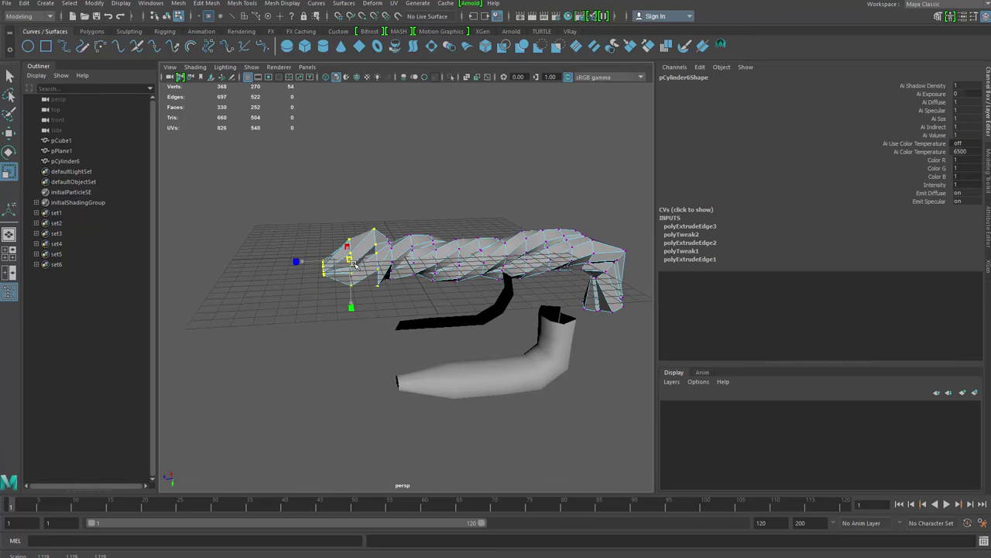
{"action": "left_click_drag", "start_coordinate": [304, 261], "coordinate": [284, 261]}
{"action": "left_click_drag", "start_coordinate": [352, 246], "coordinate": [371, 271], "text": "alt"}
Return the rope to object selection and delete its construction history
{"action": "key", "text": "q"}
{"action": "right_click_drag", "start_coordinate": [372, 270], "coordinate": [414, 229]}
{"action": "left_click_drag", "start_coordinate": [498, 208], "coordinate": [511, 334]}
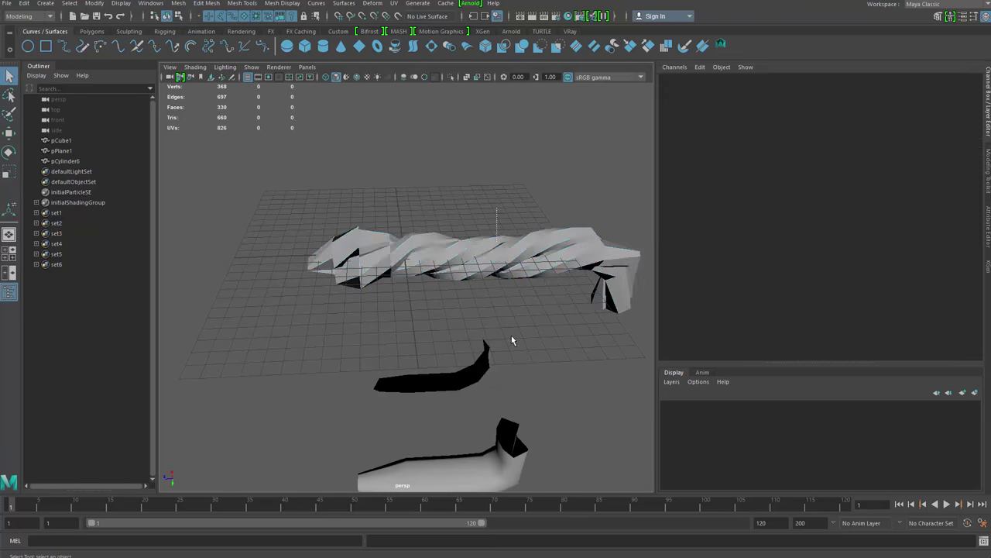
{"action": "scroll", "coordinate": [434, 310], "scroll_direction": "down", "scroll_amount": 4}
{"action": "left_click_drag", "start_coordinate": [372, 295], "coordinate": [362, 323], "text": "alt"}
{"action": "key", "text": "alt+shift+d"}
{"action": "left_click_drag", "start_coordinate": [472, 312], "coordinate": [409, 314], "text": "alt"}
{"action": "left_click", "coordinate": [517, 297]}
{"action": "left_click_drag", "start_coordinate": [402, 364], "coordinate": [475, 413]}
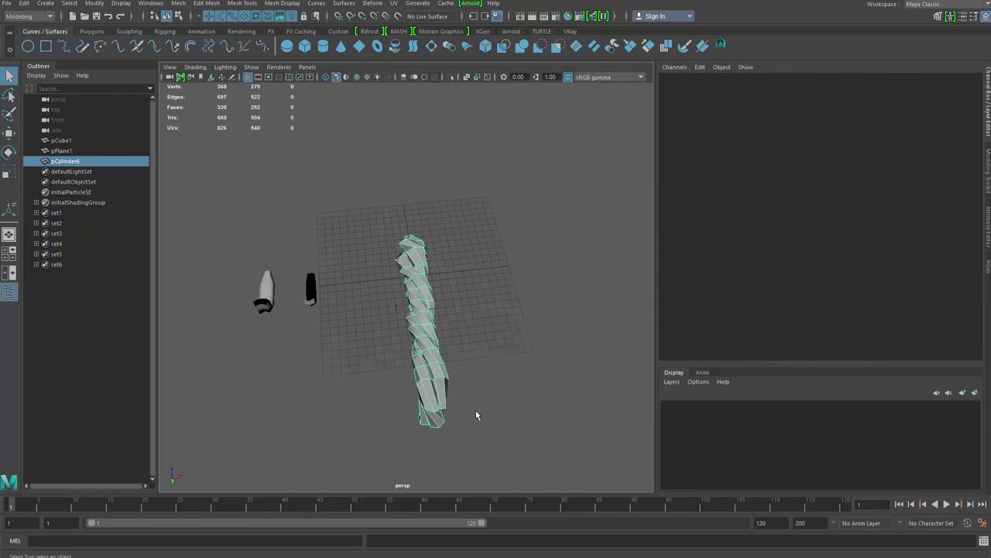
Check the whole rope in smoothed display and switch it back to the unsmoothed display
{"action": "left_click_drag", "start_coordinate": [340, 349], "coordinate": [466, 358], "text": "alt"}
{"action": "key", "text": "3"}
{"action": "left_click", "coordinate": [472, 326]}
{"action": "left_click_drag", "start_coordinate": [431, 232], "coordinate": [487, 343]}
{"action": "key", "text": "1"}
Select all faces of the rope's extended straight end section and create a selection set from them
{"action": "scroll", "coordinate": [457, 361], "scroll_direction": "up", "scroll_amount": 5}
{"action": "middle_click_drag", "start_coordinate": [318, 276], "coordinate": [401, 276], "text": "alt"}
{"action": "right_click_drag", "start_coordinate": [400, 276], "coordinate": [399, 318]}
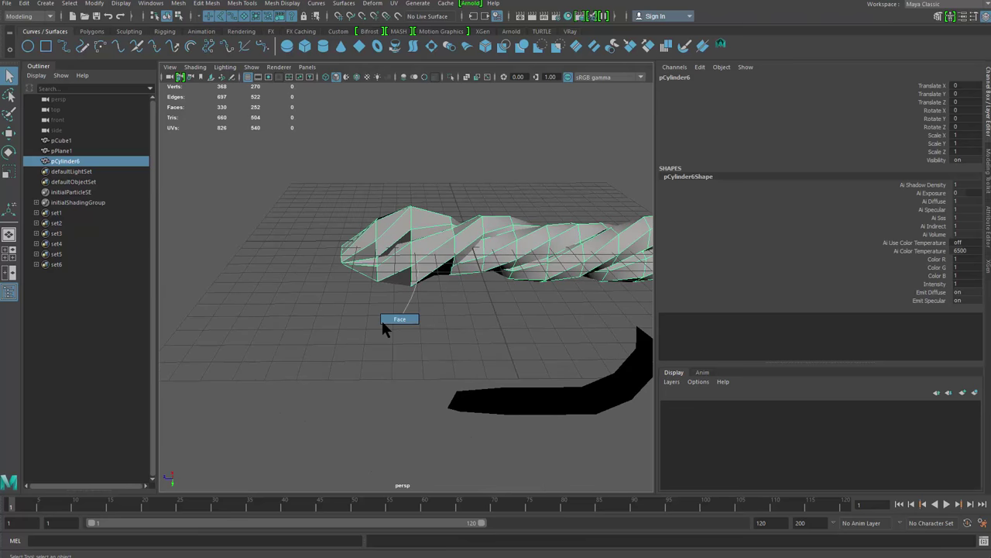
{"action": "left_click_drag", "start_coordinate": [284, 157], "coordinate": [422, 312]}
{"action": "middle_click_drag", "start_coordinate": [387, 299], "coordinate": [324, 304], "text": "alt"}
{"action": "left_click_drag", "start_coordinate": [324, 304], "coordinate": [278, 269], "text": "alt"}
{"action": "left_click", "coordinate": [45, 3]}
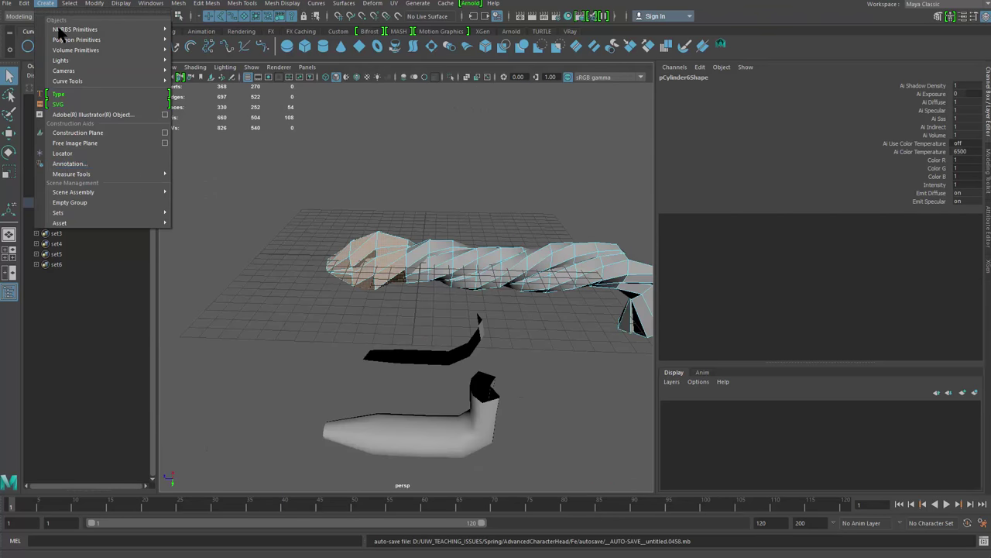
{"action": "mouse_move", "coordinate": [139, 216]}
{"action": "left_click", "coordinate": [232, 216]}
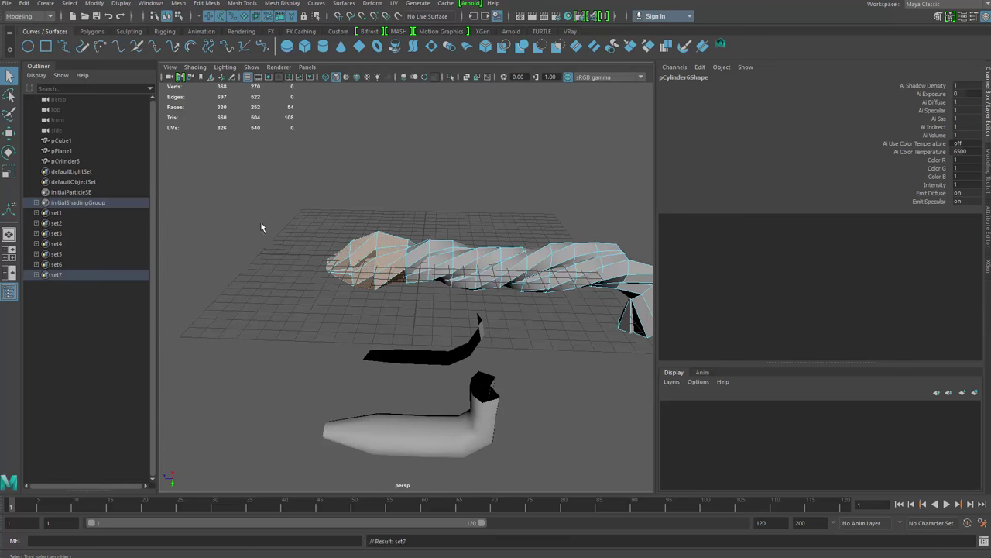
Select the faces of the rope's twisted middle section, excluding both extended ends, and create an asset from the selection
{"action": "middle_click_drag", "start_coordinate": [519, 258], "coordinate": [334, 249], "text": "alt"}
{"action": "left_click_drag", "start_coordinate": [334, 249], "coordinate": [341, 261], "text": "alt"}
{"action": "left_click", "coordinate": [391, 310]}
{"action": "left_click_drag", "start_coordinate": [436, 268], "coordinate": [438, 240], "text": "alt"}
{"action": "right_click_drag", "start_coordinate": [439, 233], "coordinate": [411, 269]}
{"action": "left_click_drag", "start_coordinate": [368, 288], "coordinate": [353, 278], "text": "alt"}
{"action": "right_click_drag", "start_coordinate": [368, 266], "coordinate": [343, 323]}
{"action": "left_click_drag", "start_coordinate": [343, 300], "coordinate": [333, 307], "text": "alt"}
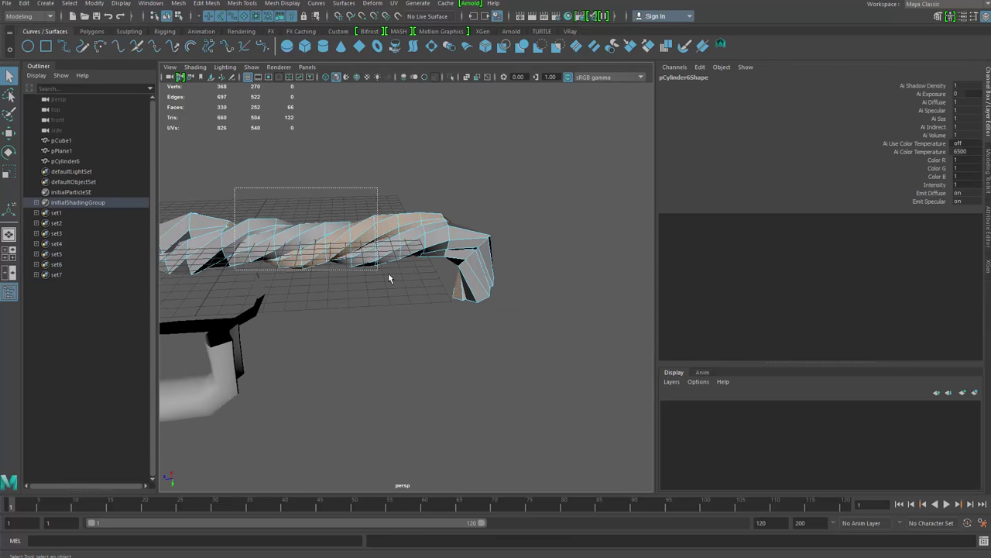
{"action": "left_click_drag", "start_coordinate": [430, 281], "coordinate": [431, 281]}
{"action": "left_click_drag", "start_coordinate": [426, 280], "coordinate": [330, 357], "text": "alt"}
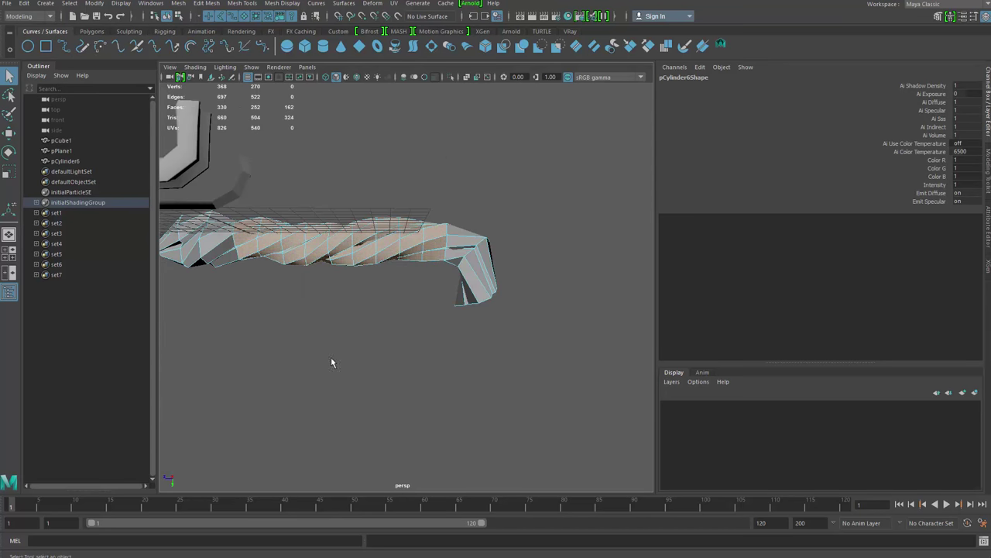
{"action": "left_click", "coordinate": [46, 3]}
{"action": "mouse_move", "coordinate": [147, 223]}
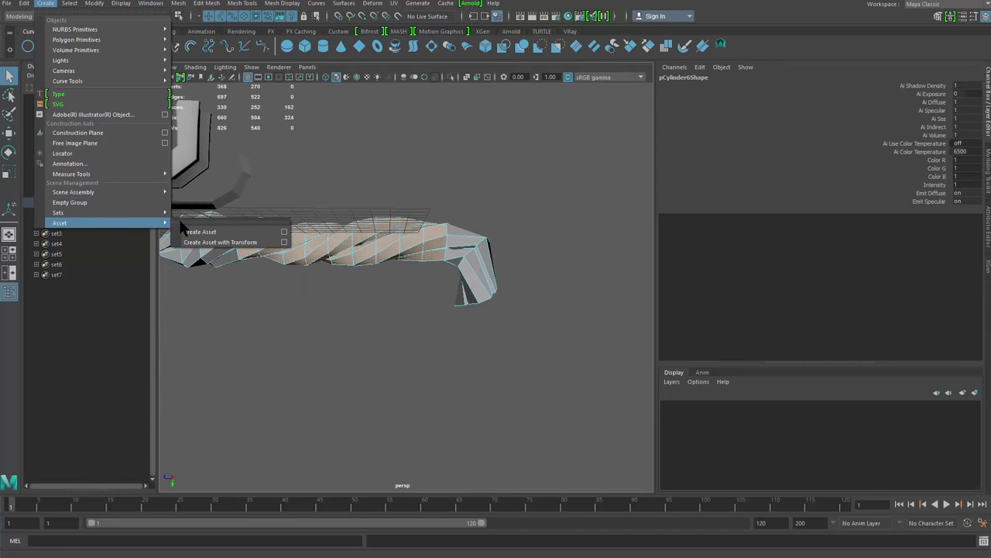
{"action": "left_click", "coordinate": [206, 234]}
Select all faces of the rope's bent, downward-pointing end section and create a selection set from them
{"action": "left_click_drag", "start_coordinate": [441, 280], "coordinate": [461, 265], "text": "alt"}
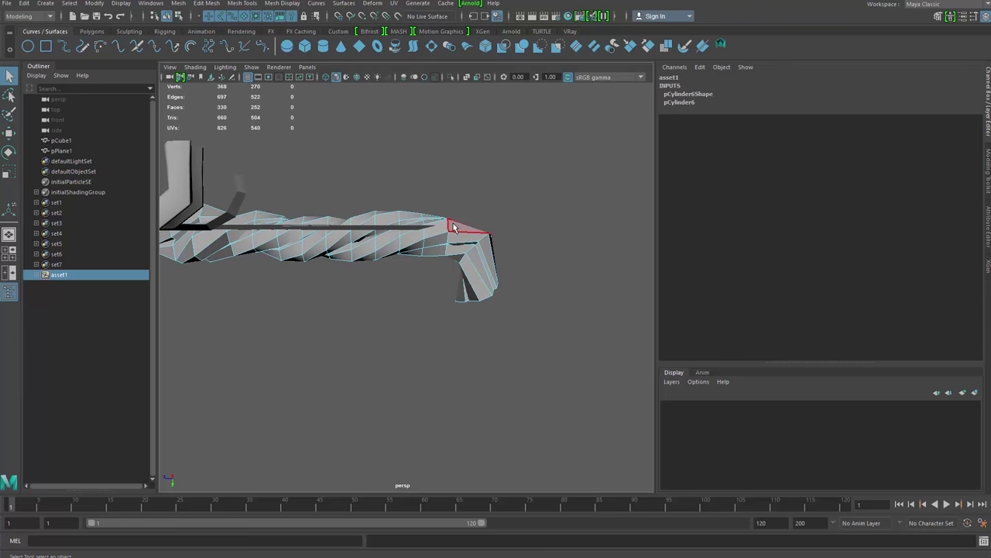
{"action": "left_click_drag", "start_coordinate": [455, 223], "coordinate": [516, 310]}
{"action": "mouse_move", "coordinate": [466, 341]}
{"action": "left_mouse_down", "text": "alt"}
{"action": "mouse_move", "coordinate": [500, 272]}
{"action": "mouse_move", "coordinate": [469, 359]}
{"action": "mouse_move", "coordinate": [457, 344]}
{"action": "left_mouse_up", "text": "alt"}
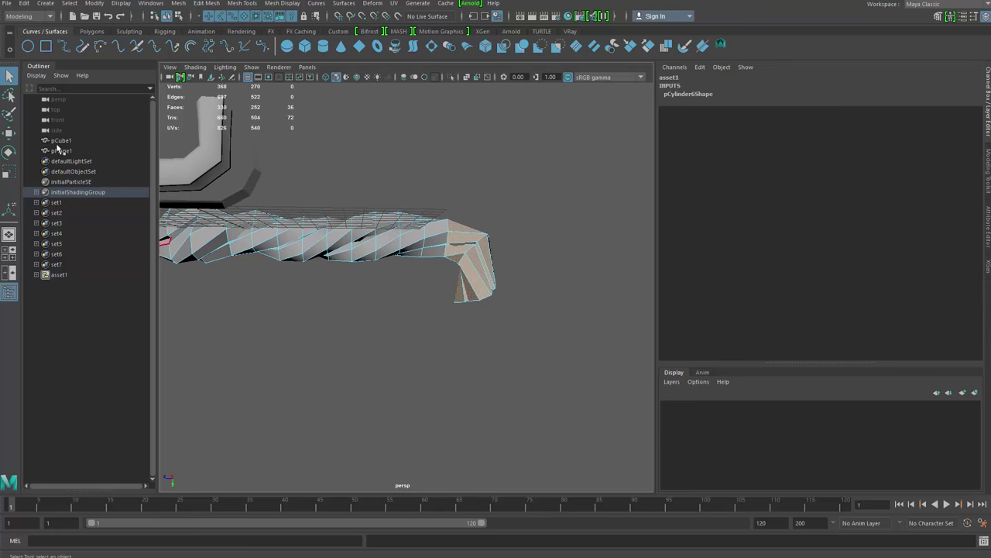
{"action": "left_click", "coordinate": [46, 4]}
{"action": "mouse_move", "coordinate": [146, 213]}
{"action": "left_click", "coordinate": [205, 222]}
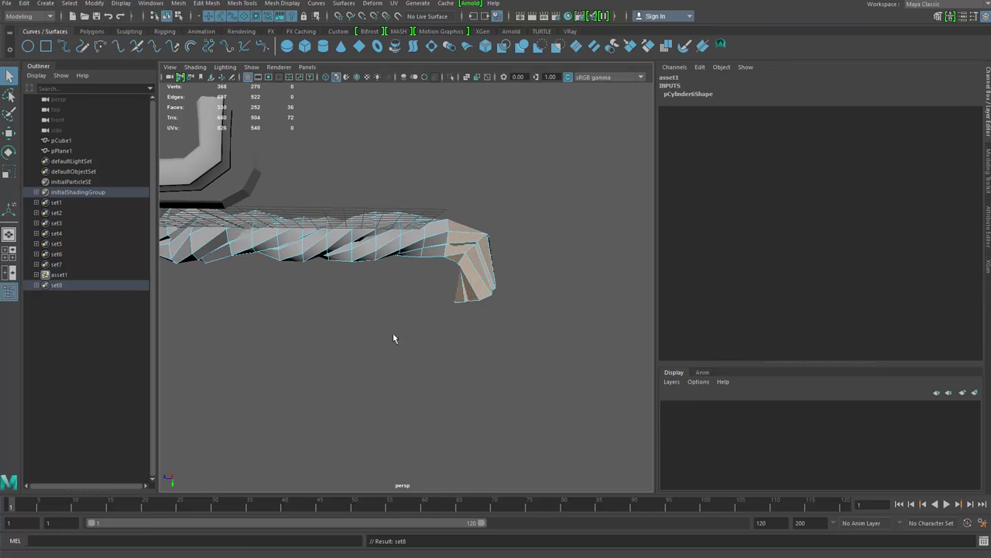
{"action": "left_click_drag", "start_coordinate": [392, 333], "coordinate": [422, 297], "text": "alt"}
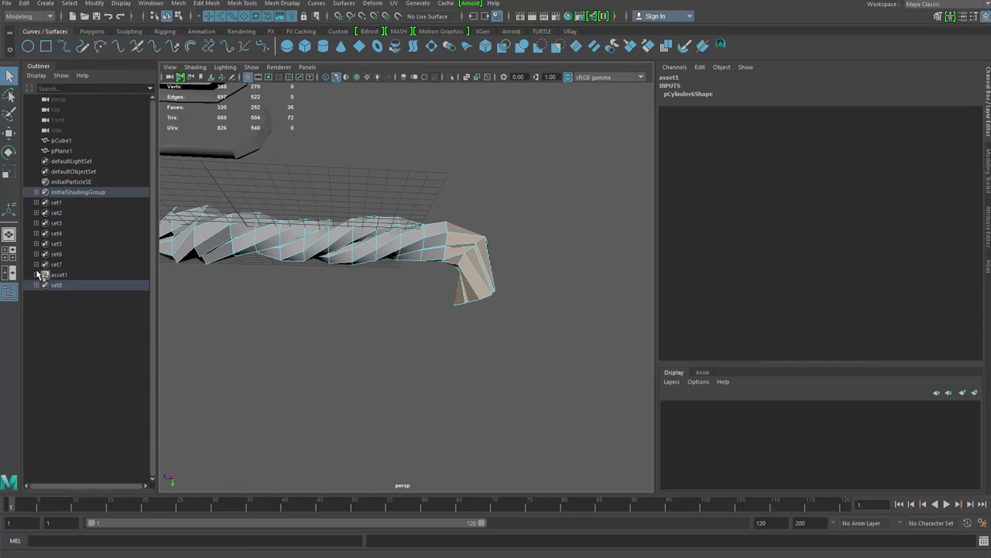
Examine which faces belong to set5, and view the rope's opposite extended end
{"action": "left_click", "coordinate": [56, 244]}
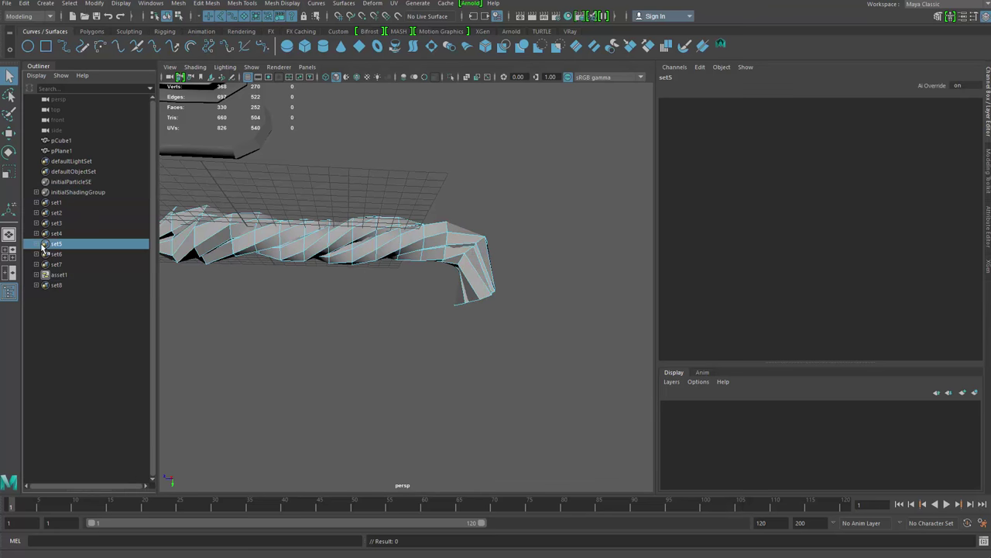
{"action": "left_click", "coordinate": [67, 254]}
{"action": "left_click", "coordinate": [71, 264], "text": "shift"}
{"action": "left_click_drag", "start_coordinate": [310, 272], "coordinate": [194, 272], "text": "alt"}
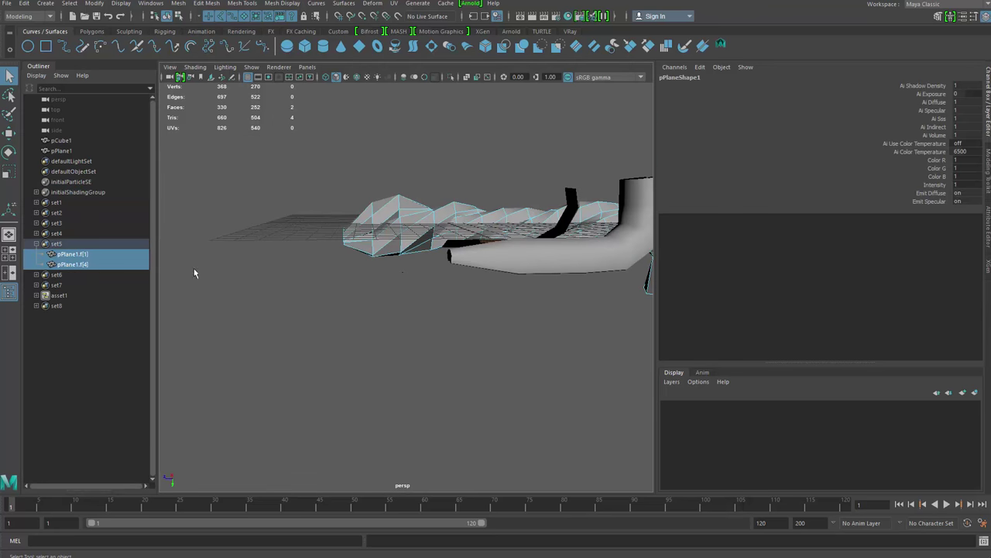
{"action": "left_click_drag", "start_coordinate": [355, 272], "coordinate": [402, 302], "text": "alt"}
{"action": "double_click", "coordinate": [417, 252]}
{"action": "left_click_drag", "start_coordinate": [417, 252], "coordinate": [409, 269], "text": "alt"}
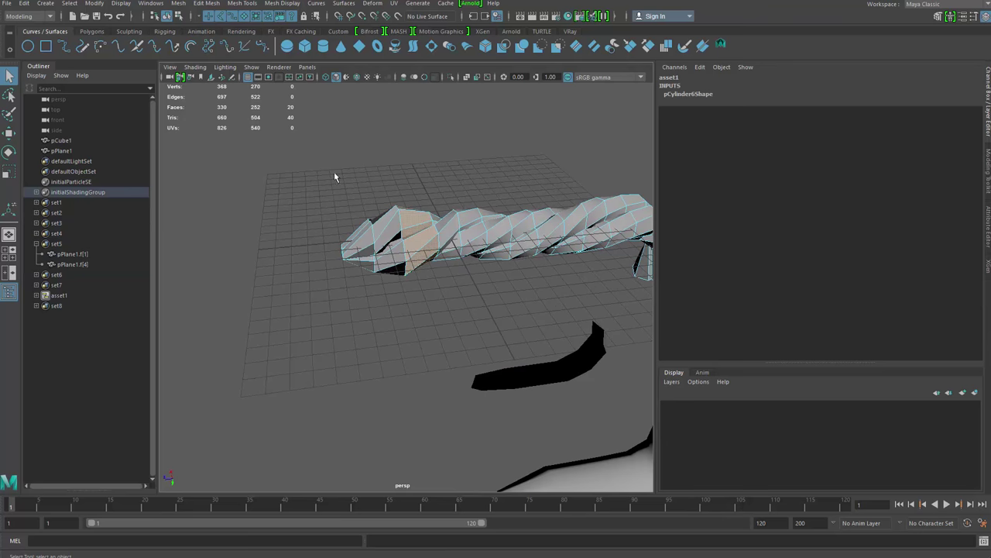
Select all members of set7 and check which part of the rope they cover
{"action": "left_click", "coordinate": [36, 285]}
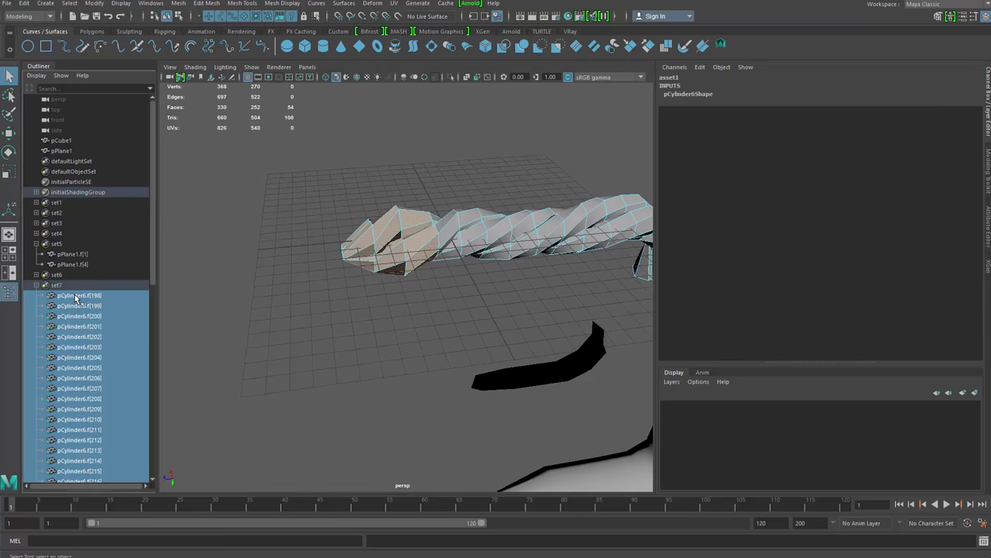
{"action": "left_click", "coordinate": [76, 298]}
{"action": "scroll", "coordinate": [81, 310], "scroll_direction": "down", "scroll_amount": 12}
{"action": "left_click", "coordinate": [83, 443], "text": "shift"}
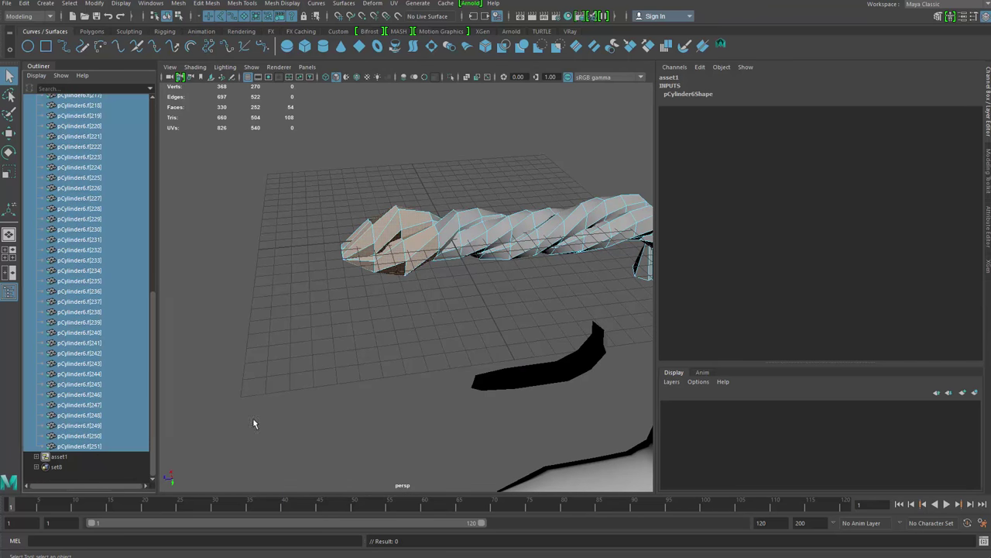
{"action": "mouse_move", "coordinate": [255, 421]}
{"action": "left_mouse_down", "text": "alt"}
{"action": "mouse_move", "coordinate": [365, 244]}
{"action": "mouse_move", "coordinate": [365, 310]}
{"action": "mouse_move", "coordinate": [248, 375]}
{"action": "mouse_move", "coordinate": [242, 411]}
{"action": "left_mouse_up", "text": "alt"}
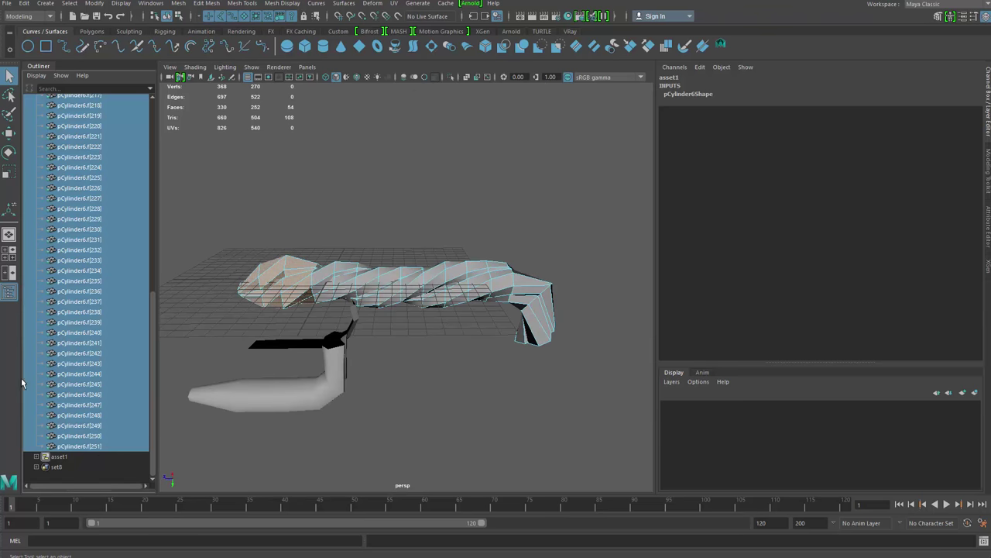
{"action": "scroll", "coordinate": [57, 292], "scroll_direction": "up", "scroll_amount": 11}
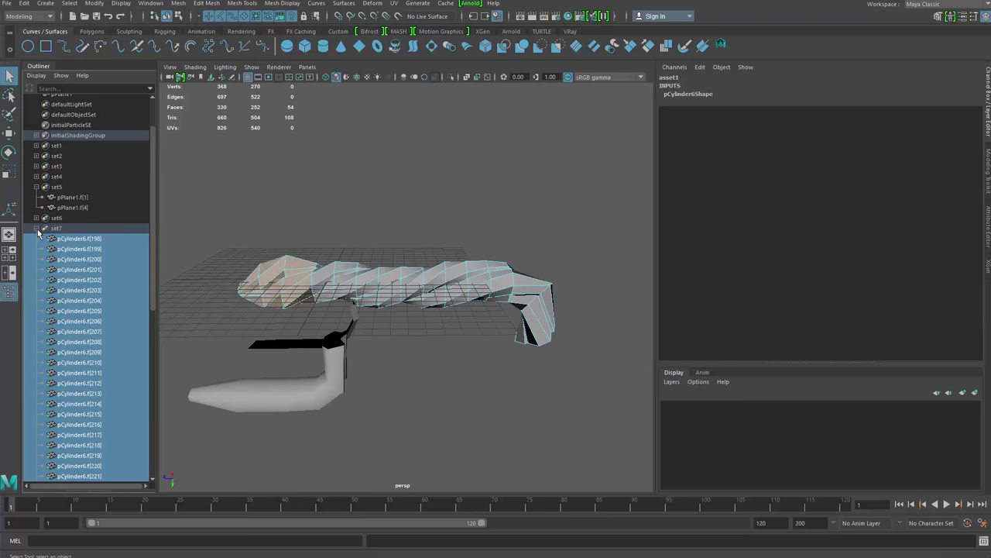
{"action": "left_click", "coordinate": [36, 229]}
Select the members of set6 and check which faces in the scene they cover
{"action": "left_click", "coordinate": [58, 275]}
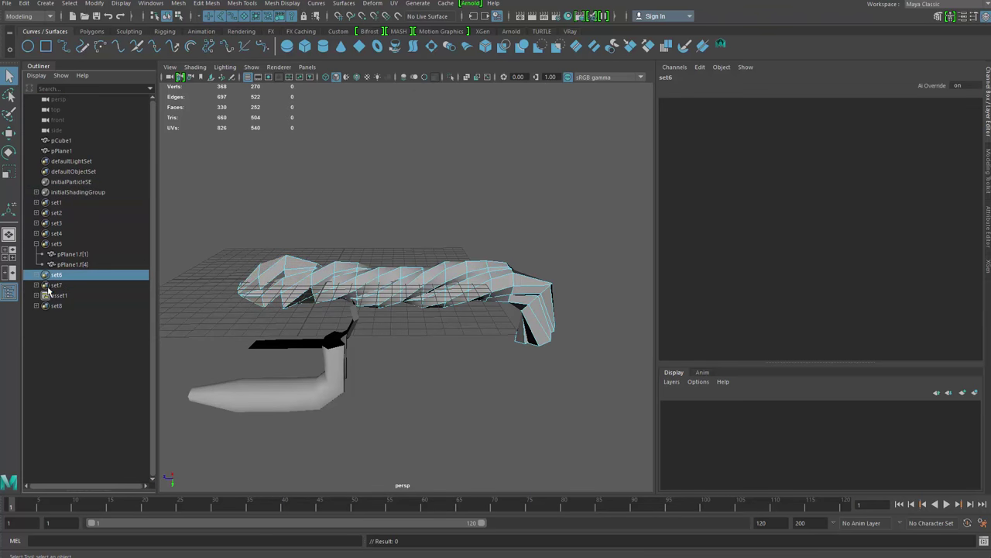
{"action": "left_click", "coordinate": [36, 275]}
{"action": "left_click_drag", "start_coordinate": [69, 285], "coordinate": [72, 295]}
{"action": "left_click_drag", "start_coordinate": [166, 310], "coordinate": [177, 320], "text": "alt"}
{"action": "left_click", "coordinate": [60, 327]}
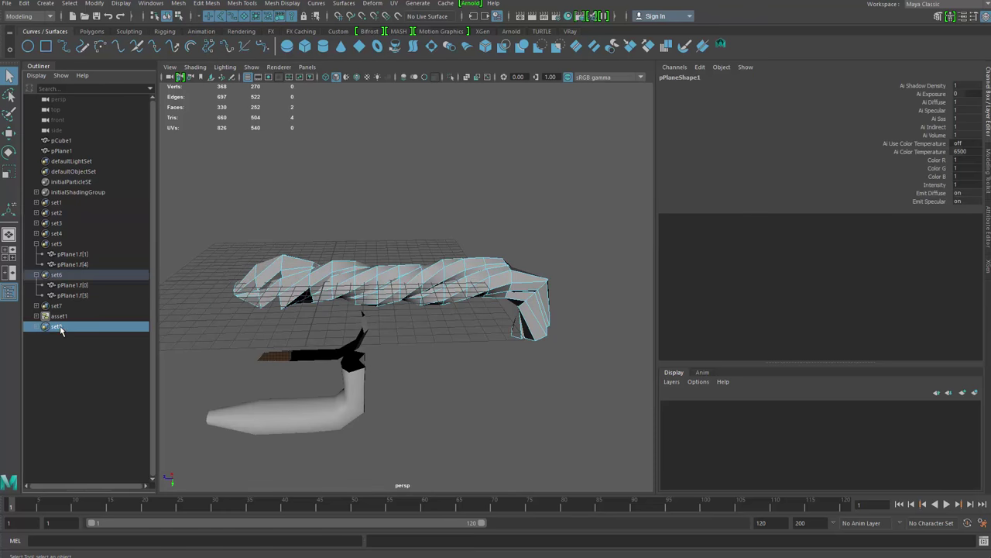
Select all members of set8 and check which part of the rope they cover
{"action": "left_click", "coordinate": [36, 327]}
{"action": "left_click", "coordinate": [68, 338]}
{"action": "scroll", "coordinate": [101, 268], "scroll_direction": "down", "scroll_amount": 8}
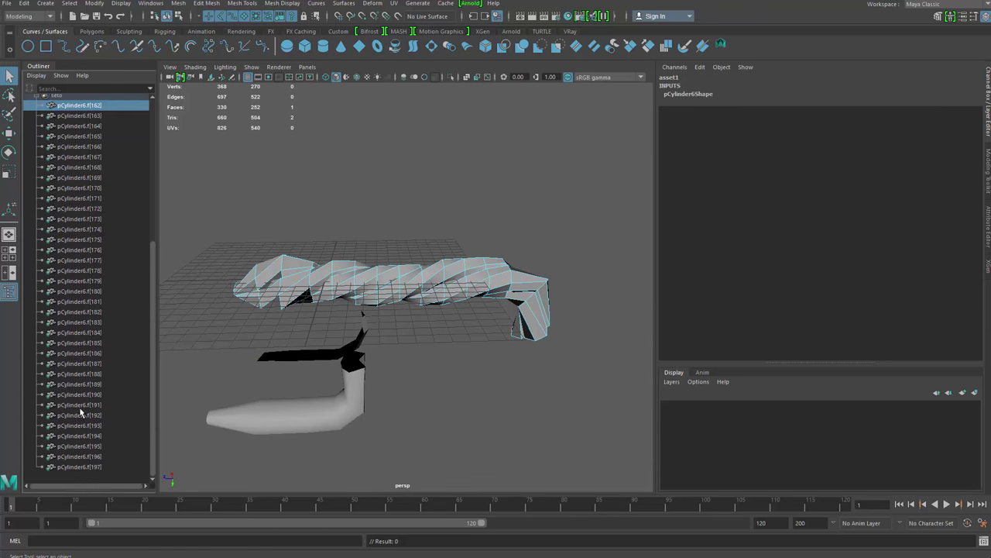
{"action": "left_click", "coordinate": [89, 468], "text": "shift"}
{"action": "left_click_drag", "start_coordinate": [309, 382], "coordinate": [322, 258], "text": "alt"}
Collapse the expanded set6 and set8 and create a selection set from the selected faces of the rope's twisted middle section
{"action": "left_click_drag", "start_coordinate": [484, 342], "coordinate": [490, 342]}
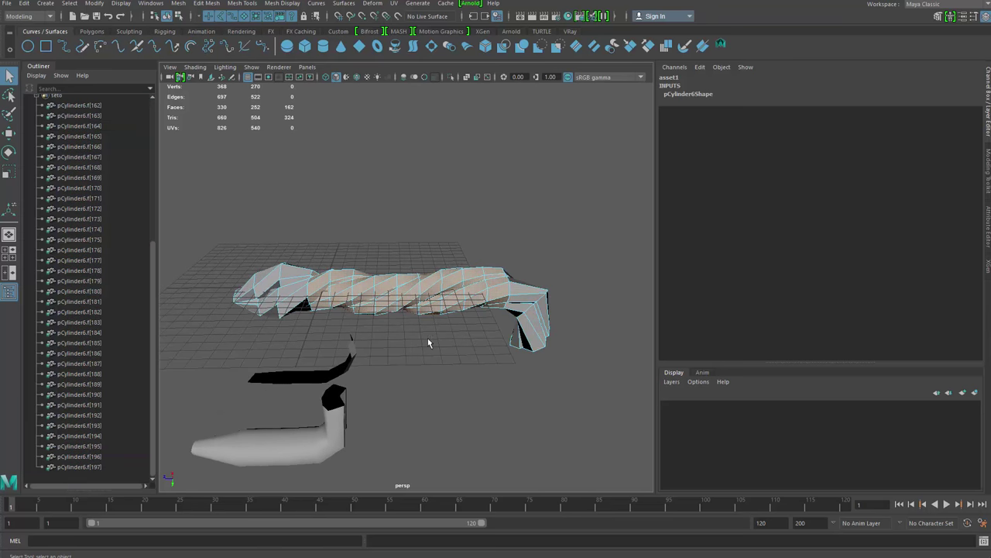
{"action": "middle_click_drag", "start_coordinate": [58, 273], "coordinate": [74, 495], "text": "alt"}
{"action": "middle_click_drag", "start_coordinate": [87, 284], "coordinate": [58, 321], "text": "alt"}
{"action": "left_click", "coordinate": [36, 281]}
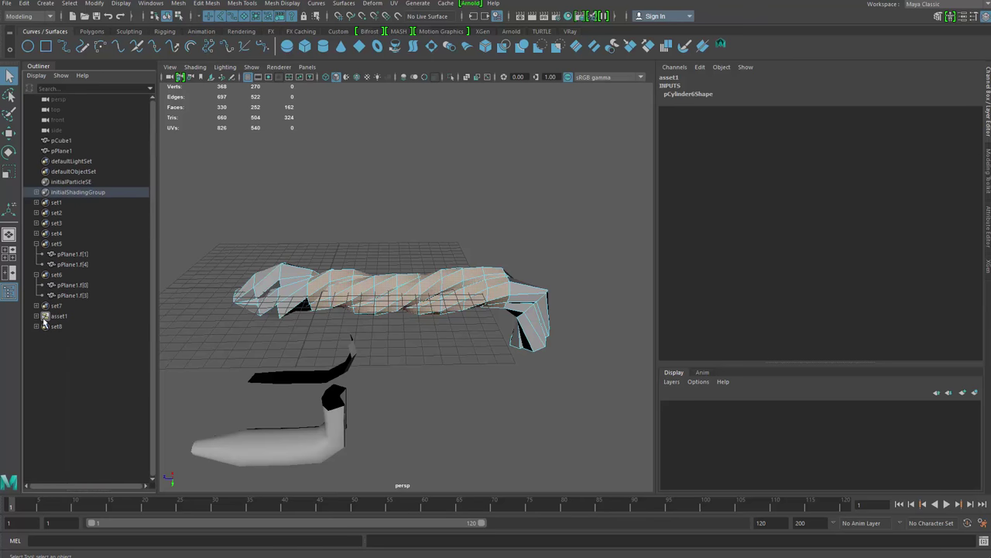
{"action": "left_click", "coordinate": [36, 306]}
{"action": "left_click", "coordinate": [36, 285]}
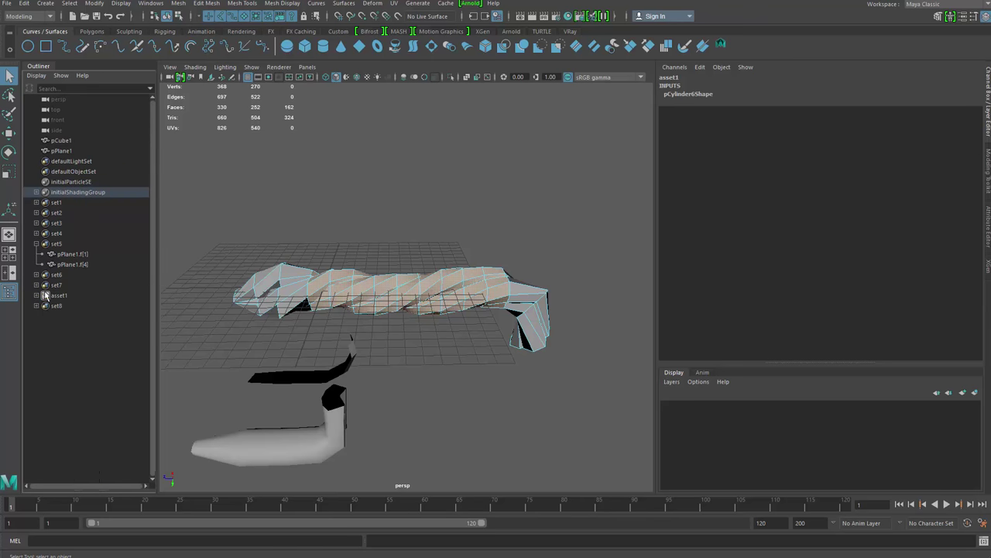
{"action": "left_click_drag", "start_coordinate": [259, 314], "coordinate": [438, 325], "text": "alt"}
{"action": "right_click_drag", "start_coordinate": [438, 326], "coordinate": [226, 263], "text": "alt"}
{"action": "left_click_drag", "start_coordinate": [225, 263], "coordinate": [223, 290], "text": "alt"}
{"action": "left_click", "coordinate": [44, 5]}
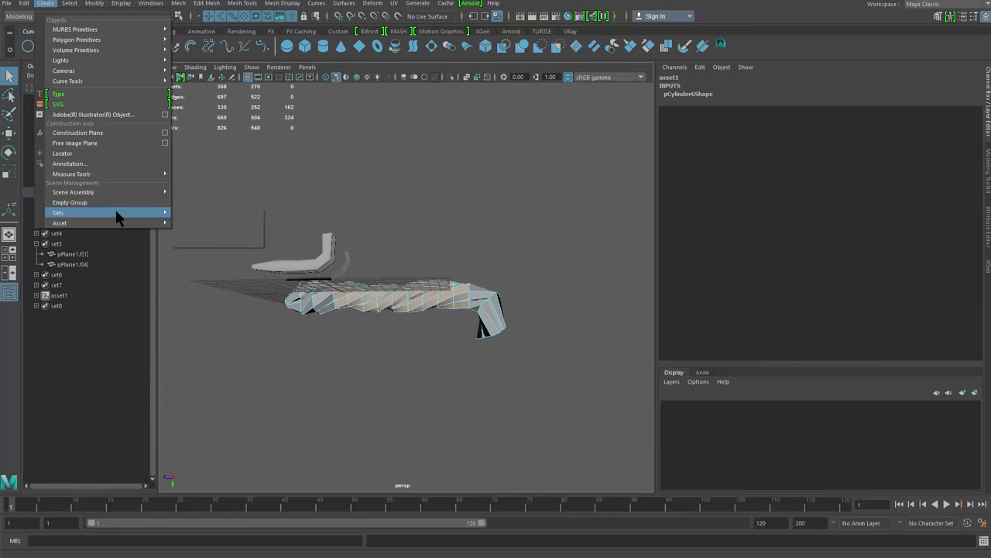
{"action": "mouse_move", "coordinate": [116, 212]}
{"action": "left_click", "coordinate": [202, 217]}
{"action": "left_click_drag", "start_coordinate": [224, 237], "coordinate": [384, 312], "text": "alt"}
{"action": "right_click_drag", "start_coordinate": [384, 312], "coordinate": [399, 310], "text": "alt"}
Return to object selection, select the whole rope, and preview it in smoothed display before switching back to the unsmoothed display
{"action": "right_click_drag", "start_coordinate": [409, 281], "coordinate": [539, 193]}
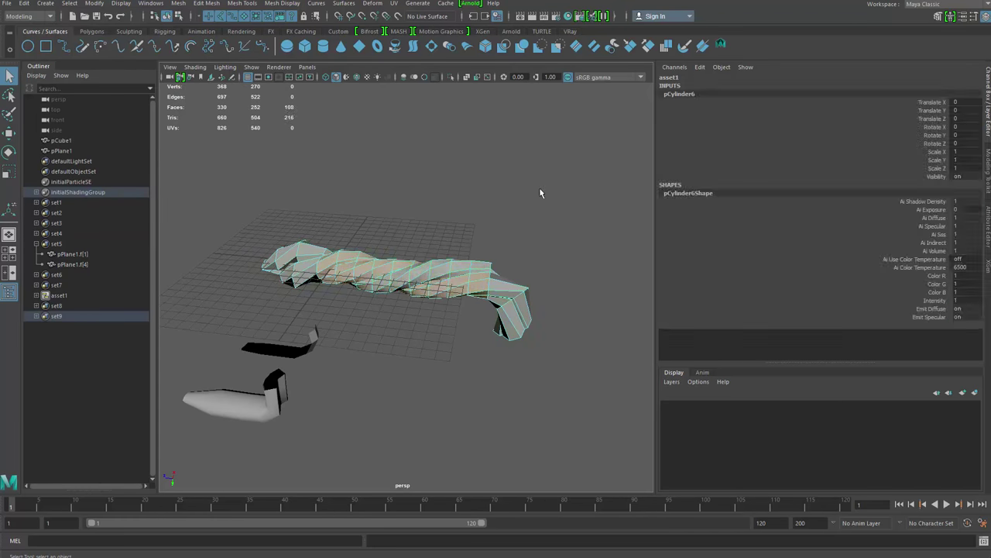
{"action": "left_click", "coordinate": [540, 193]}
{"action": "left_click", "coordinate": [465, 281]}
{"action": "left_click_drag", "start_coordinate": [465, 286], "coordinate": [321, 285], "text": "alt"}
{"action": "right_click_drag", "start_coordinate": [322, 285], "coordinate": [372, 290], "text": "alt"}
{"action": "left_click_drag", "start_coordinate": [371, 291], "coordinate": [408, 319], "text": "alt"}
{"action": "key", "text": "e"}
{"action": "key", "text": "3"}
{"action": "key", "text": "1"}
{"action": "left_click_drag", "start_coordinate": [369, 368], "coordinate": [408, 249], "text": "alt"}
{"action": "key", "text": "q"}
Export the selected rope as an OBJ file named BraidBrush in the Downloads folder
{"action": "left_click", "coordinate": [8, 4]}
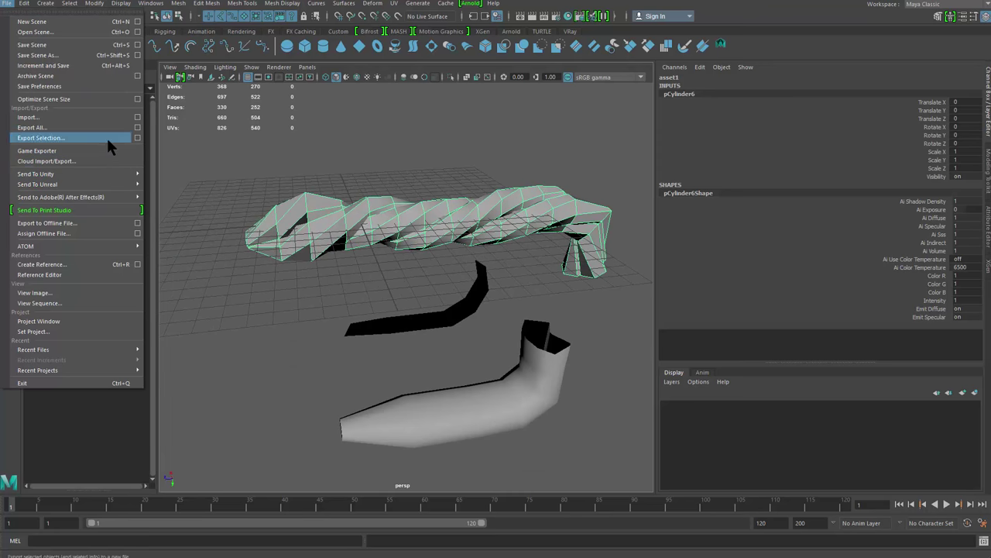
{"action": "left_click", "coordinate": [109, 144]}
{"action": "type", "text": "Bra"}
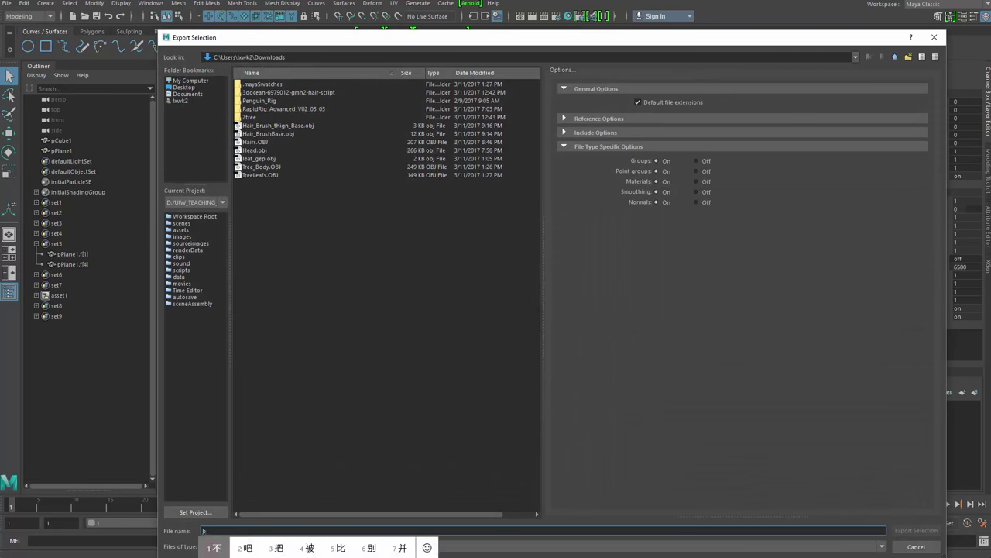
{"action": "key", "text": "BackSpace"}
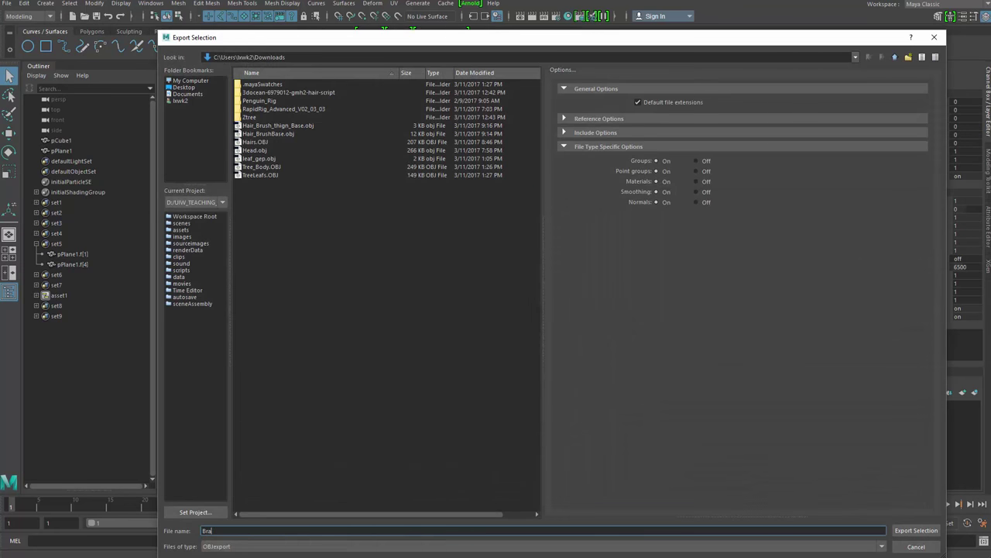
{"action": "key", "text": "Return"}
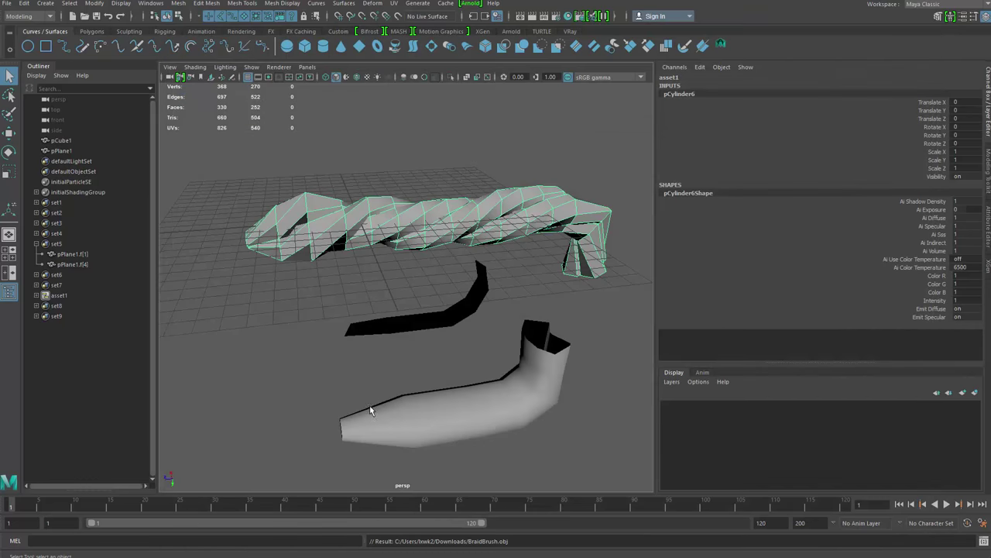
Switch to ZBrush, change the active tool to Cylinder3D, and import BraidBrush.obj from the Downloads folder
{"action": "left_click", "coordinate": [422, 358]}
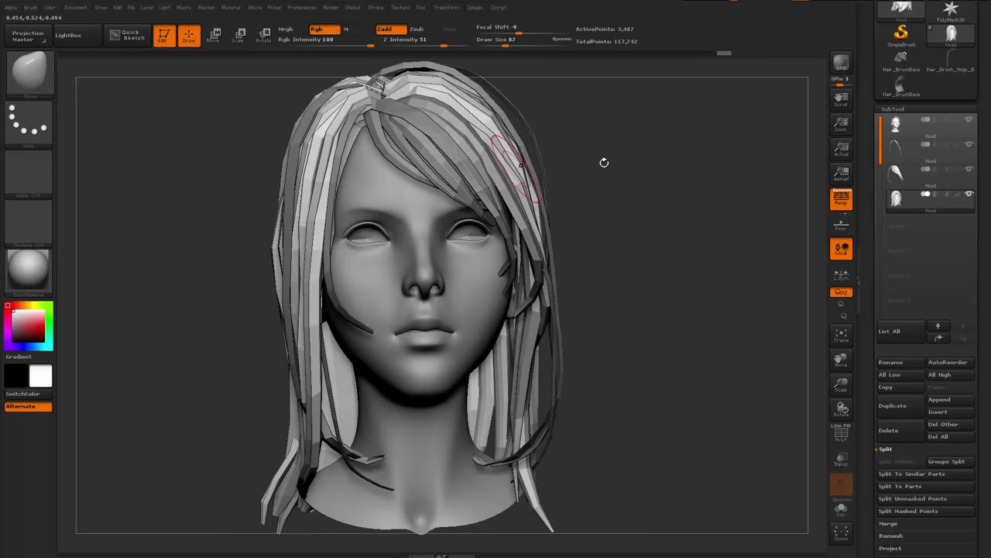
{"action": "left_click_drag", "start_coordinate": [732, 201], "coordinate": [707, 209]}
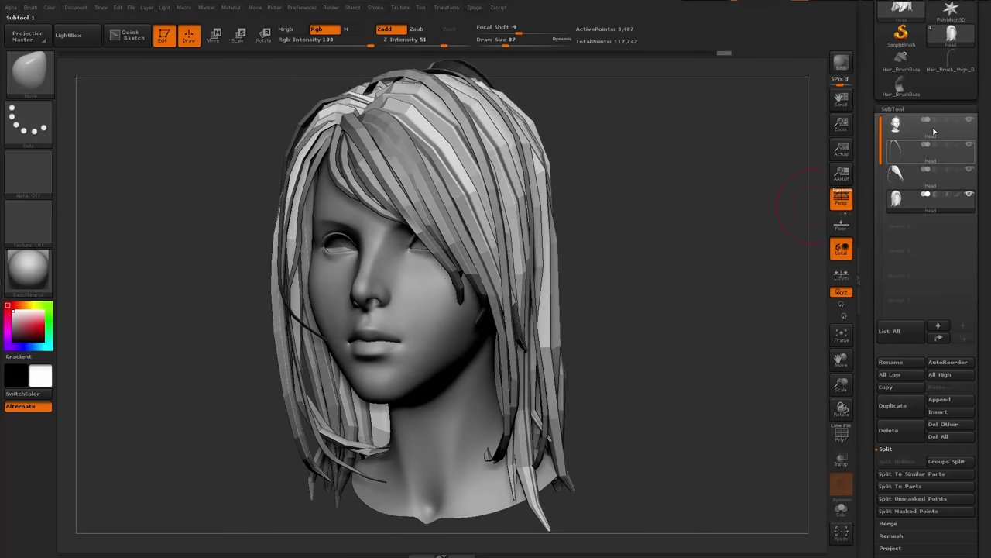
{"action": "left_click_drag", "start_coordinate": [863, 90], "coordinate": [864, 202]}
{"action": "left_click", "coordinate": [949, 93]}
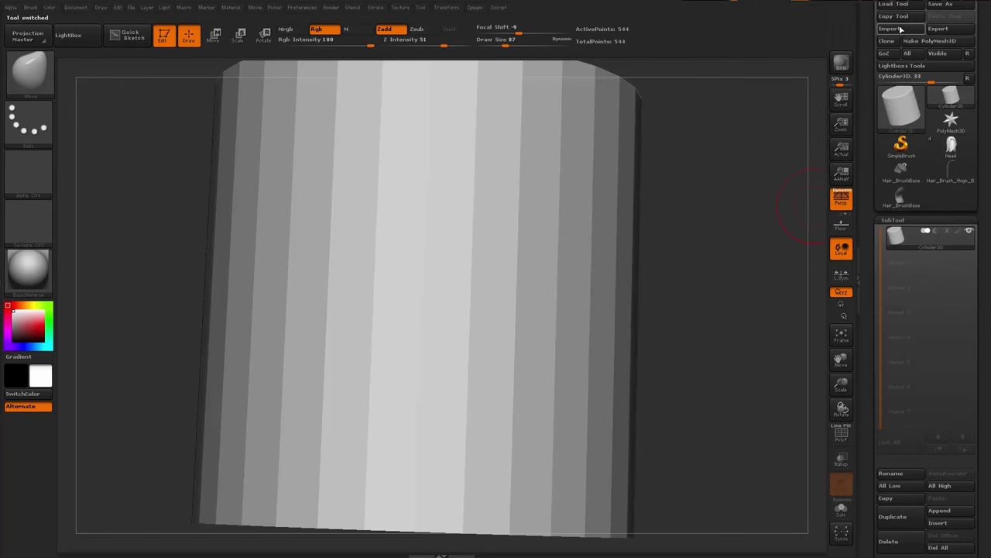
{"action": "left_click", "coordinate": [899, 29]}
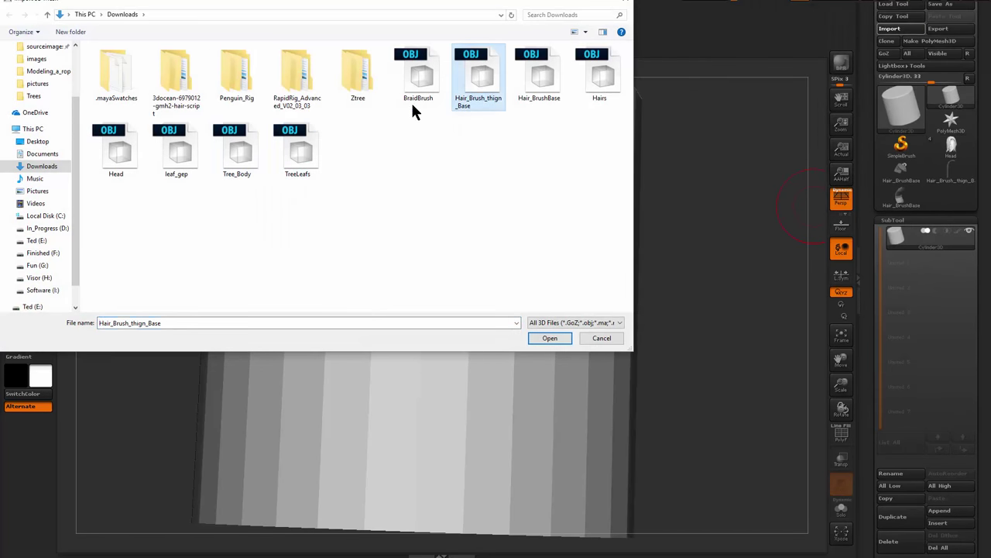
{"action": "double_click", "coordinate": [425, 80]}
Orient the braid upright in the view and create a new InsertMesh brush from it
{"action": "left_click_drag", "start_coordinate": [599, 272], "coordinate": [578, 300]}
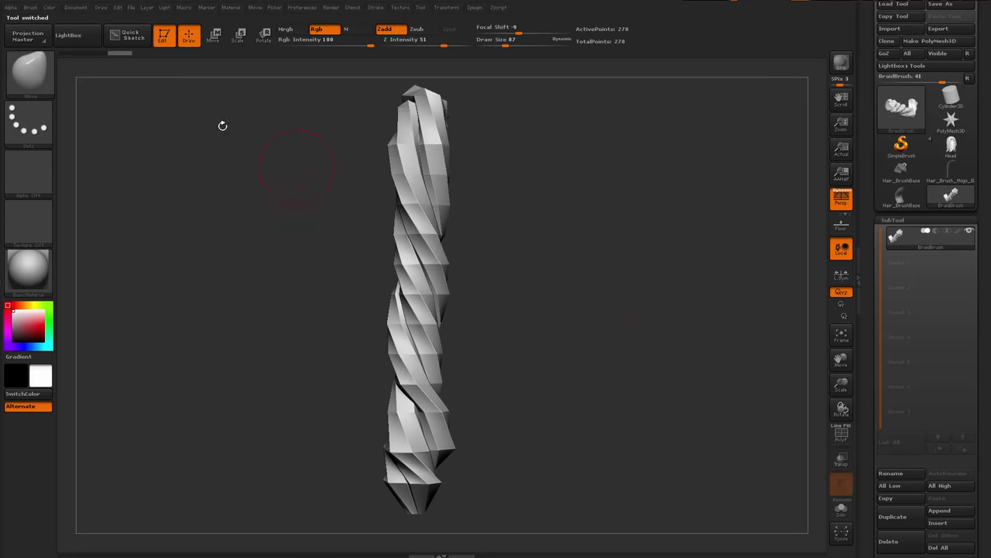
{"action": "left_click", "coordinate": [29, 8]}
{"action": "left_click", "coordinate": [74, 53]}
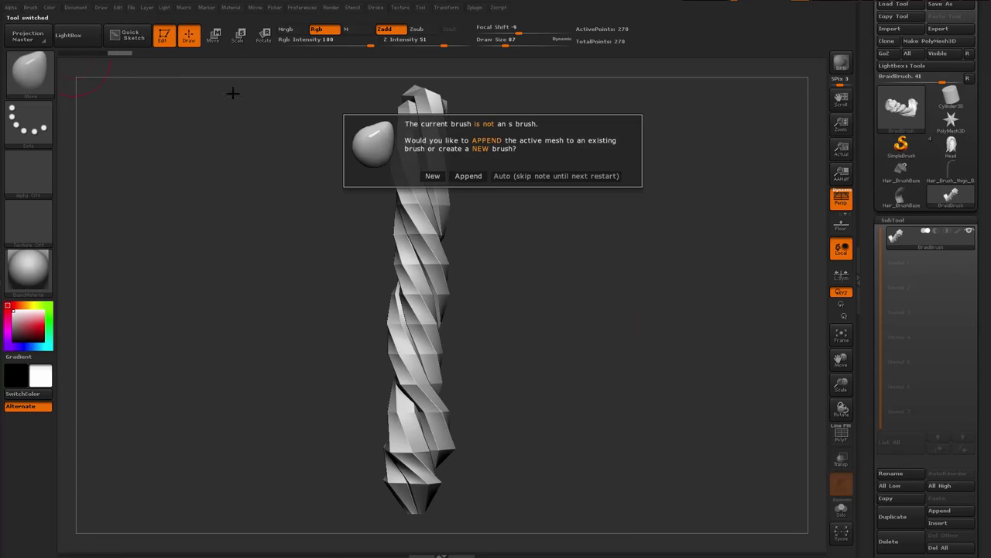
{"action": "left_click", "coordinate": [434, 177]}
Enable Curve Mode for the new braid brush and set its modifiers to use Tri Parts and Stretch
{"action": "left_click_drag", "start_coordinate": [868, 64], "coordinate": [912, 165]}
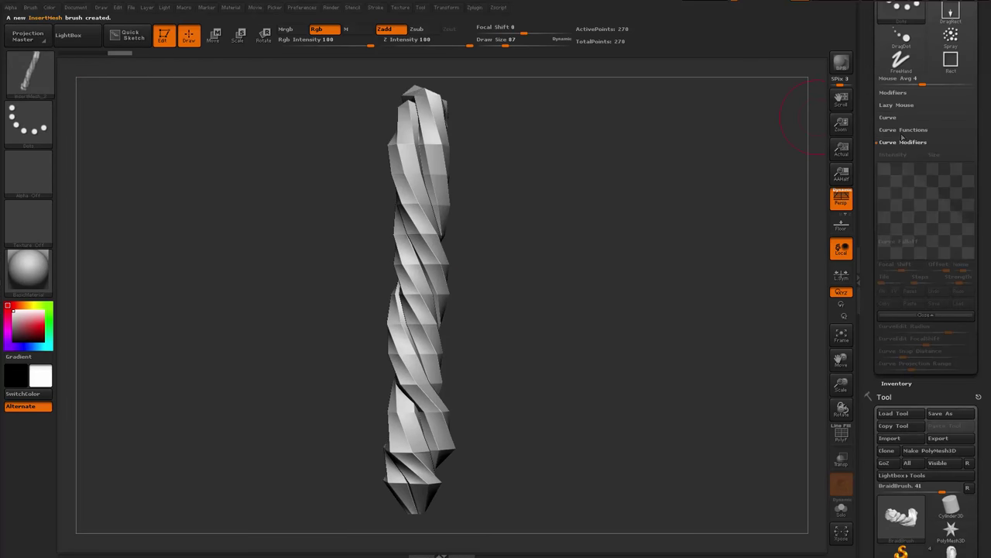
{"action": "left_click", "coordinate": [895, 118]}
{"action": "left_click", "coordinate": [906, 130]}
{"action": "left_click_drag", "start_coordinate": [710, 187], "coordinate": [629, 191]}
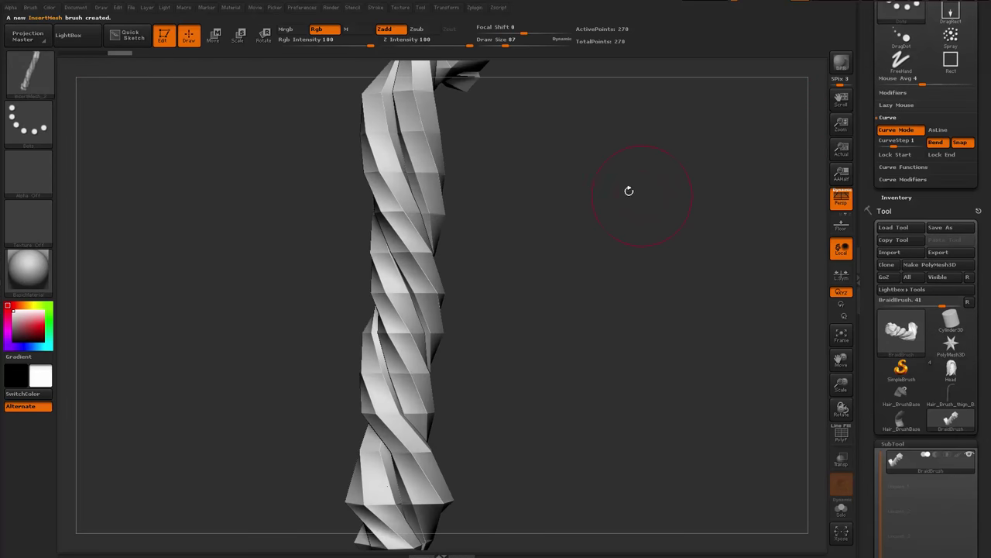
{"action": "left_click", "coordinate": [31, 7]}
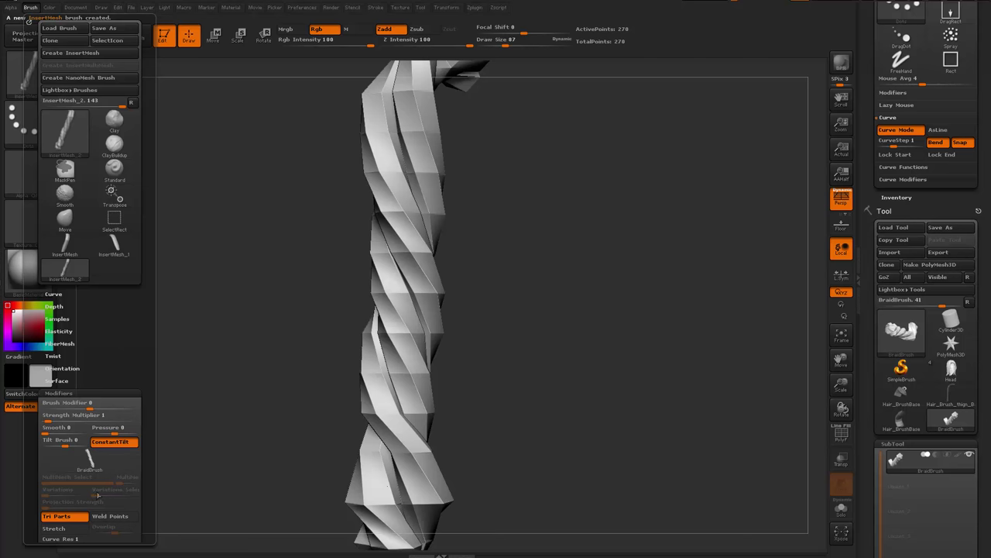
{"action": "left_click_drag", "start_coordinate": [147, 493], "coordinate": [148, 294]}
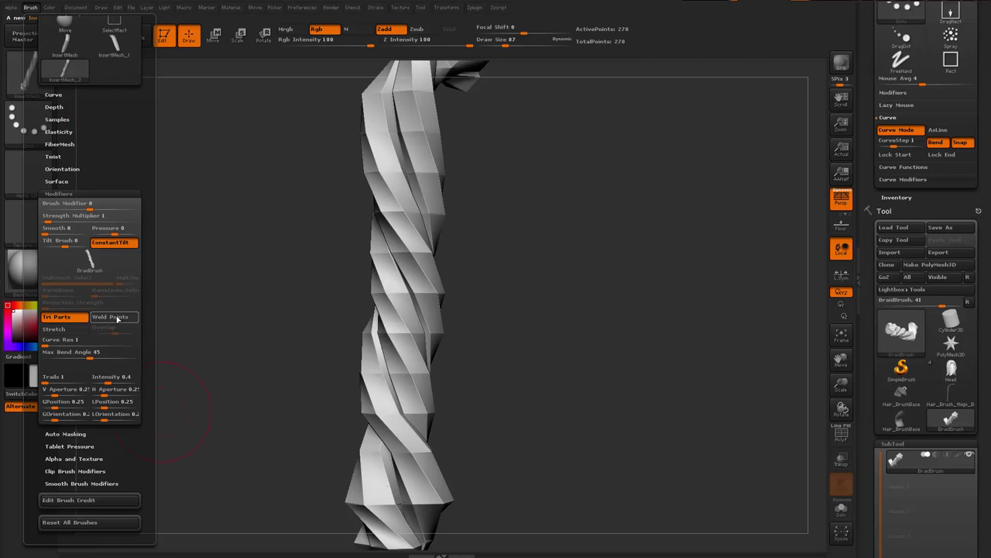
{"action": "left_click", "coordinate": [65, 330]}
Set the draw size to 56 and draw a long curved test braid down the surface of the imported braid mesh
{"action": "left_click_drag", "start_coordinate": [489, 246], "coordinate": [507, 241]}
{"action": "key", "text": "space"}
{"action": "left_click", "coordinate": [413, 186]}
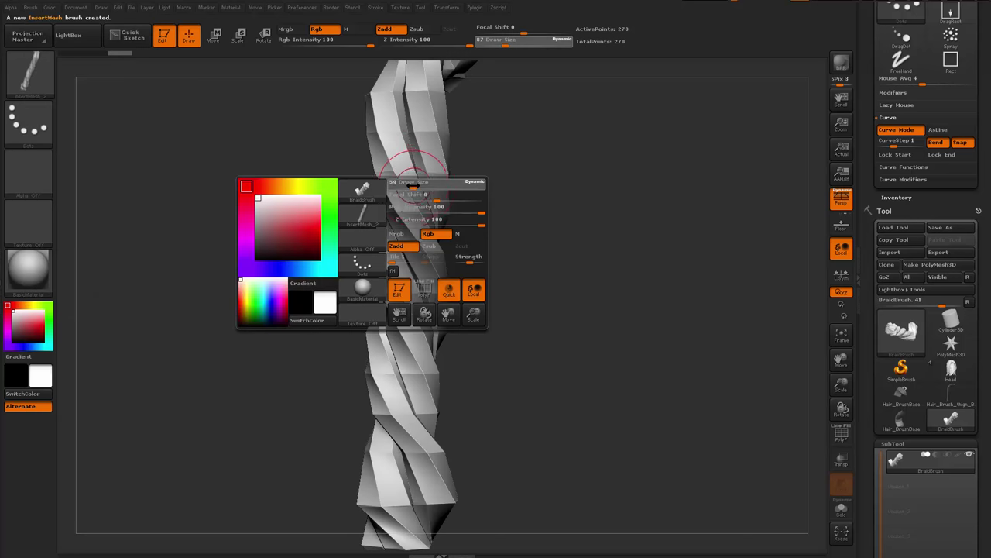
{"action": "left_click_drag", "start_coordinate": [400, 118], "coordinate": [477, 463]}
{"action": "mouse_move", "coordinate": [531, 354]}
{"action": "left_mouse_down"}
{"action": "mouse_move", "coordinate": [556, 281]}
{"action": "mouse_move", "coordinate": [634, 373]}
{"action": "left_mouse_up"}
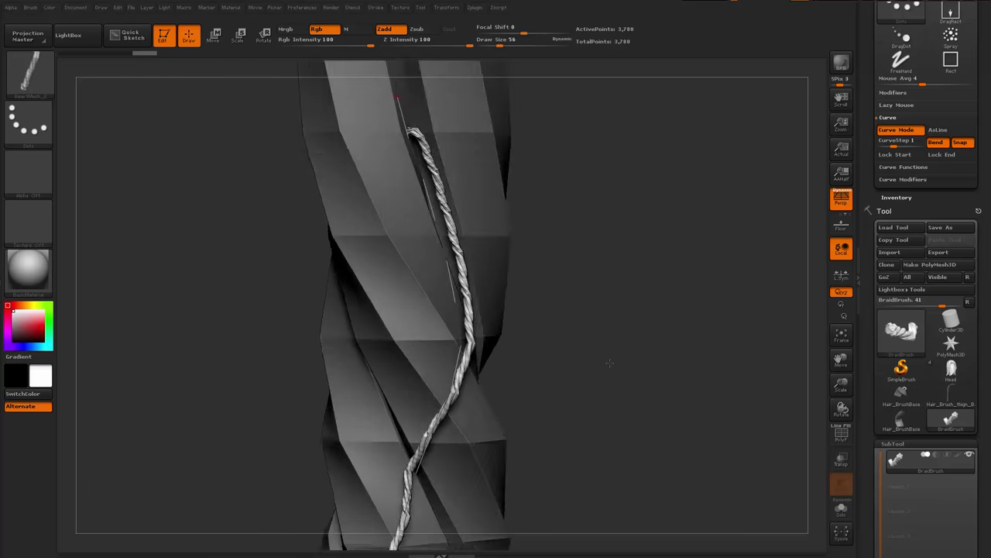
Inspect the test braid along the surface of the imported mesh with the draw size reduced to 44
{"action": "mouse_move", "coordinate": [624, 174]}
{"action": "left_mouse_down", "text": "alt"}
{"action": "mouse_move", "coordinate": [613, 157]}
{"action": "mouse_move", "coordinate": [560, 301]}
{"action": "mouse_move", "coordinate": [553, 281]}
{"action": "mouse_move", "coordinate": [522, 299]}
{"action": "left_mouse_up", "text": "alt"}
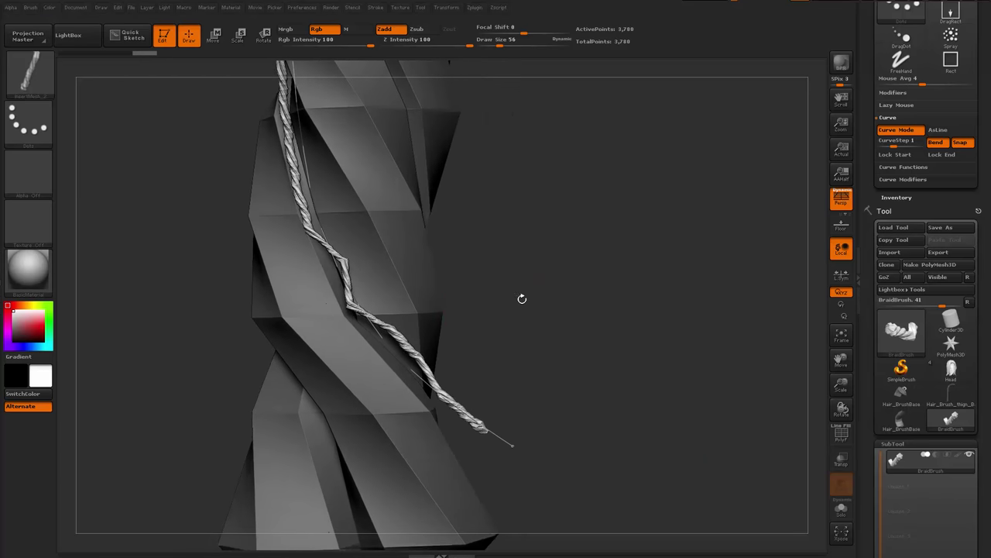
{"action": "key", "text": "space"}
{"action": "left_click_drag", "start_coordinate": [413, 237], "coordinate": [403, 237]}
{"action": "left_click_drag", "start_coordinate": [535, 232], "coordinate": [560, 221]}
{"action": "left_click_drag", "start_coordinate": [537, 387], "coordinate": [520, 226], "text": "alt"}
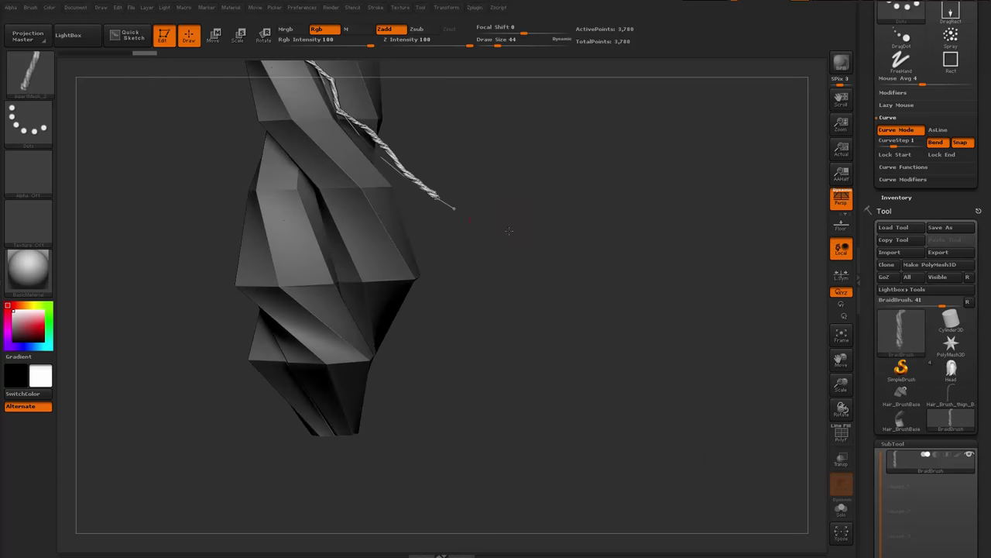
{"action": "mouse_move", "coordinate": [544, 154]}
{"action": "left_mouse_down", "text": "alt"}
{"action": "mouse_move", "coordinate": [576, 330]}
{"action": "mouse_move", "coordinate": [708, 400]}
{"action": "mouse_move", "coordinate": [649, 364]}
{"action": "mouse_move", "coordinate": [705, 370]}
{"action": "left_mouse_up", "text": "alt"}
{"action": "key", "text": "shift+f"}
{"action": "key", "text": "shift+f"}
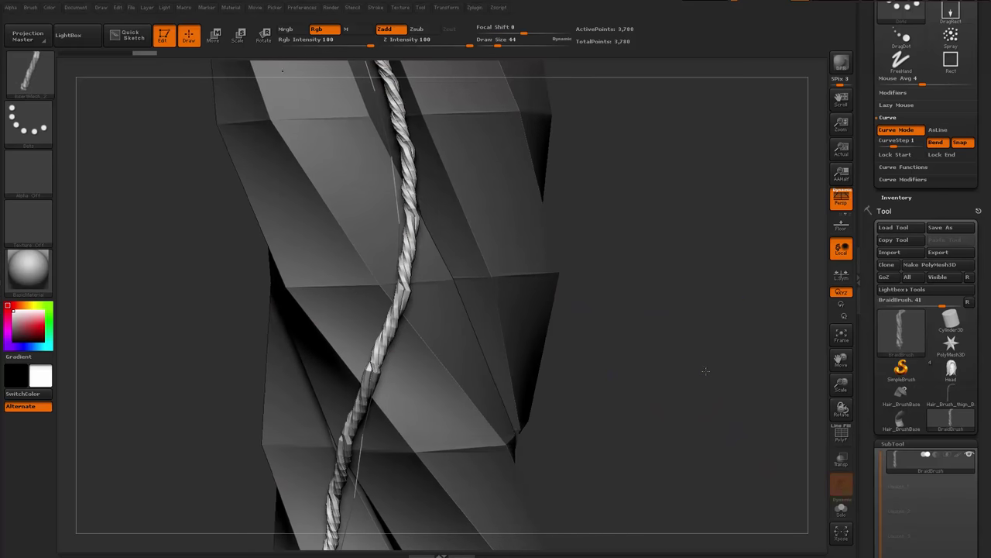
Switch the active tool to the Head model, frame it, and make the bald head subtool active
{"action": "left_click_drag", "start_coordinate": [874, 418], "coordinate": [891, 320]}
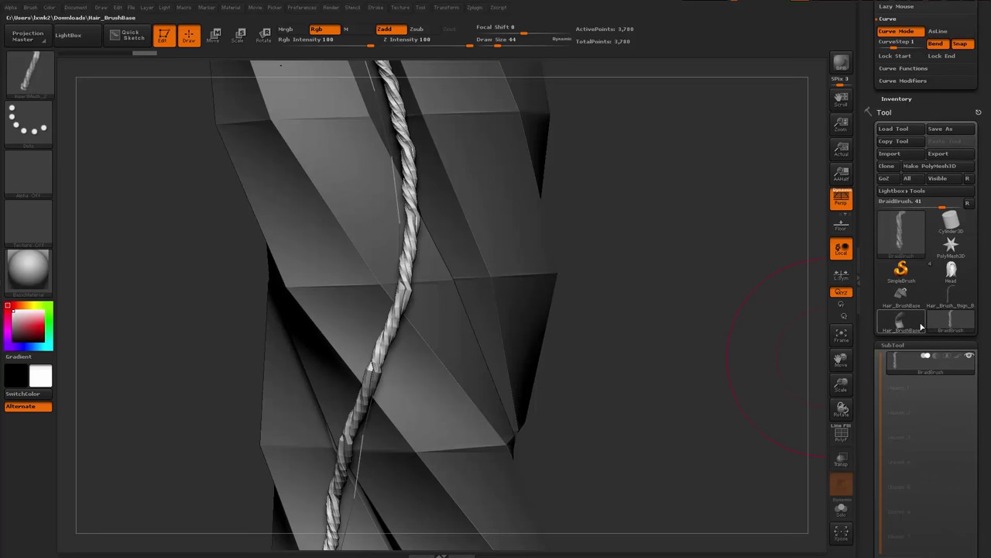
{"action": "left_click", "coordinate": [952, 271]}
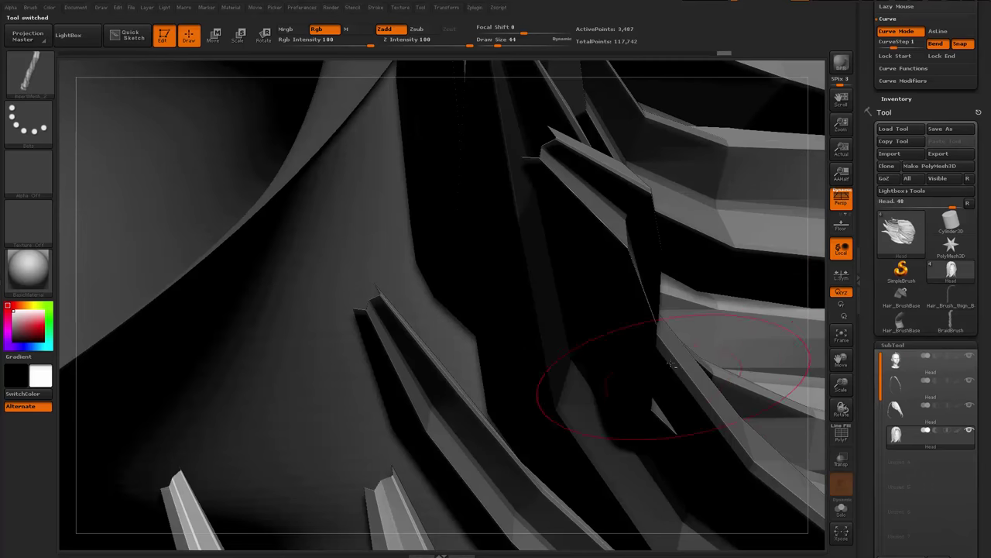
{"action": "key", "text": "f"}
{"action": "left_click_drag", "start_coordinate": [483, 267], "coordinate": [420, 440]}
{"action": "left_click_drag", "start_coordinate": [420, 441], "coordinate": [565, 255]}
{"action": "key", "text": "f"}
{"action": "left_click_drag", "start_coordinate": [571, 250], "coordinate": [597, 226]}
{"action": "left_click", "coordinate": [484, 298], "text": "alt"}
{"action": "left_click_drag", "start_coordinate": [661, 261], "coordinate": [608, 237]}
{"action": "key", "text": "space"}
{"action": "left_click", "coordinate": [517, 153]}
{"action": "left_click_drag", "start_coordinate": [615, 144], "coordinate": [593, 139]}
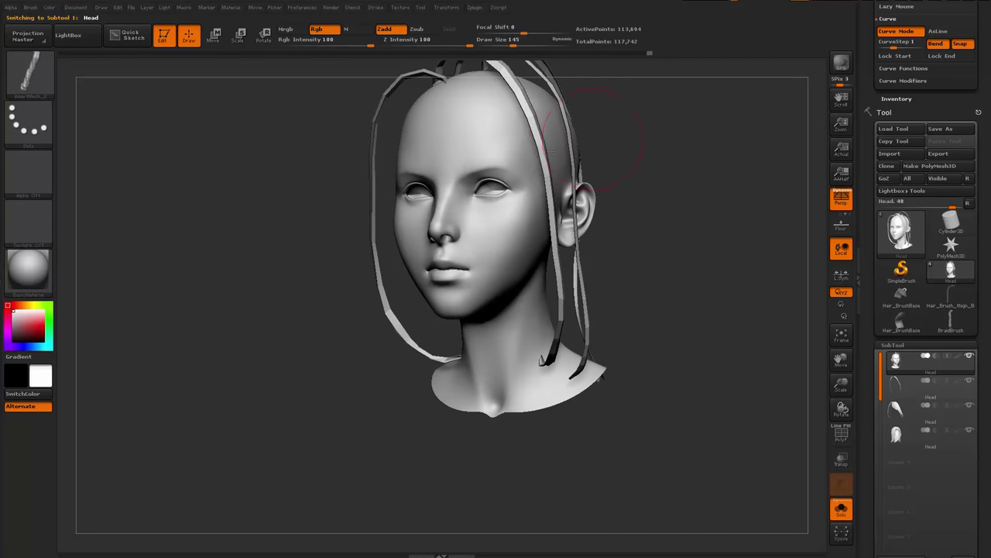
Isolate the bare head mesh and split its hidden hair strands off into a separate subtool
{"action": "key", "text": "space"}
{"action": "left_click", "coordinate": [550, 141]}
{"action": "left_click_drag", "start_coordinate": [635, 186], "coordinate": [651, 200]}
{"action": "left_click", "coordinate": [529, 240], "text": "ctrl+shift"}
{"action": "left_click_drag", "start_coordinate": [683, 233], "coordinate": [701, 241]}
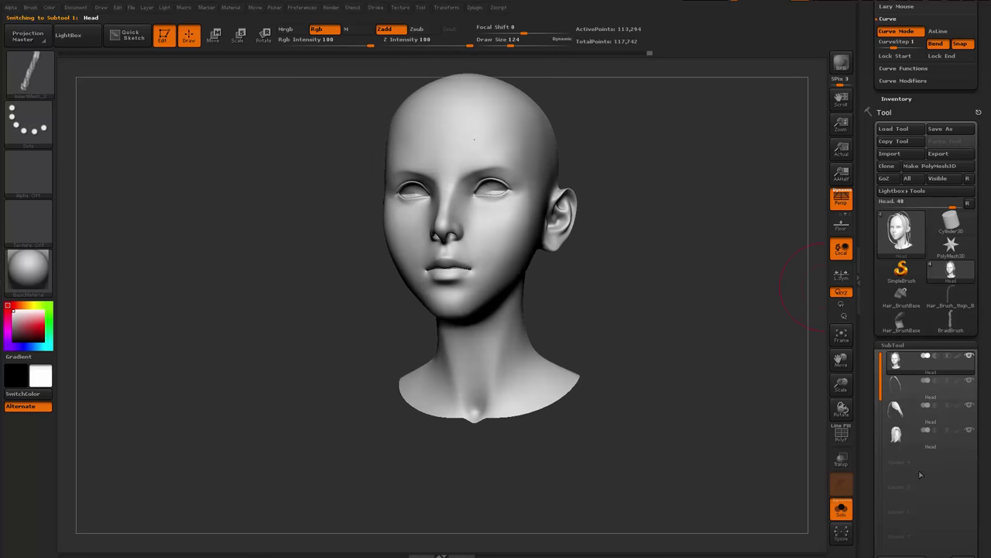
{"action": "left_click_drag", "start_coordinate": [872, 464], "coordinate": [895, 362]}
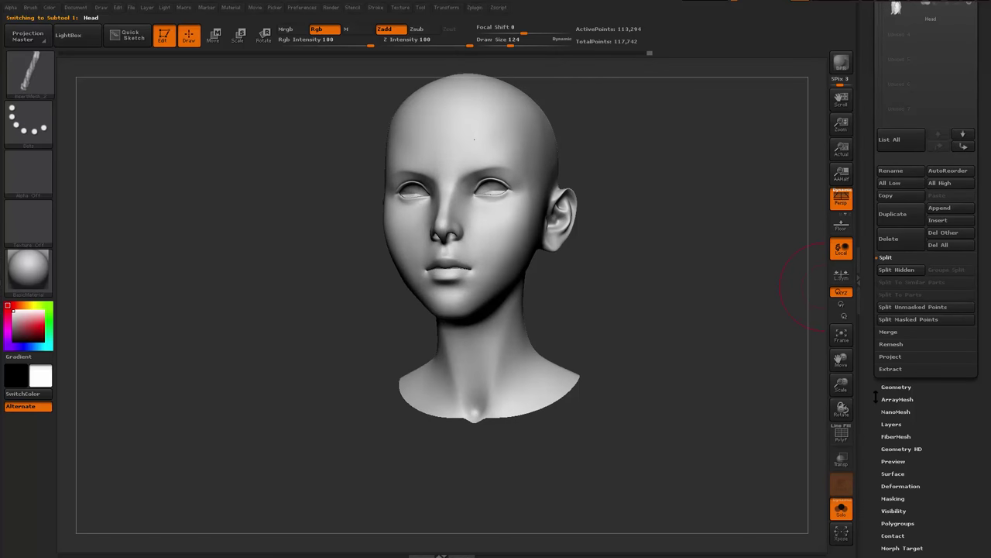
{"action": "left_click_drag", "start_coordinate": [876, 396], "coordinate": [899, 351]}
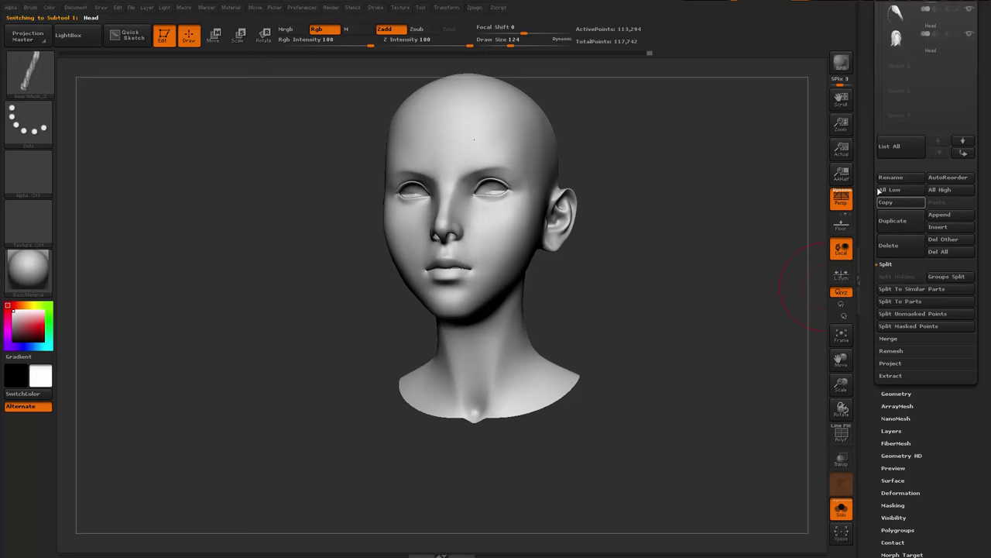
{"action": "left_click_drag", "start_coordinate": [870, 172], "coordinate": [867, 224]}
{"action": "left_click_drag", "start_coordinate": [865, 104], "coordinate": [870, 232]}
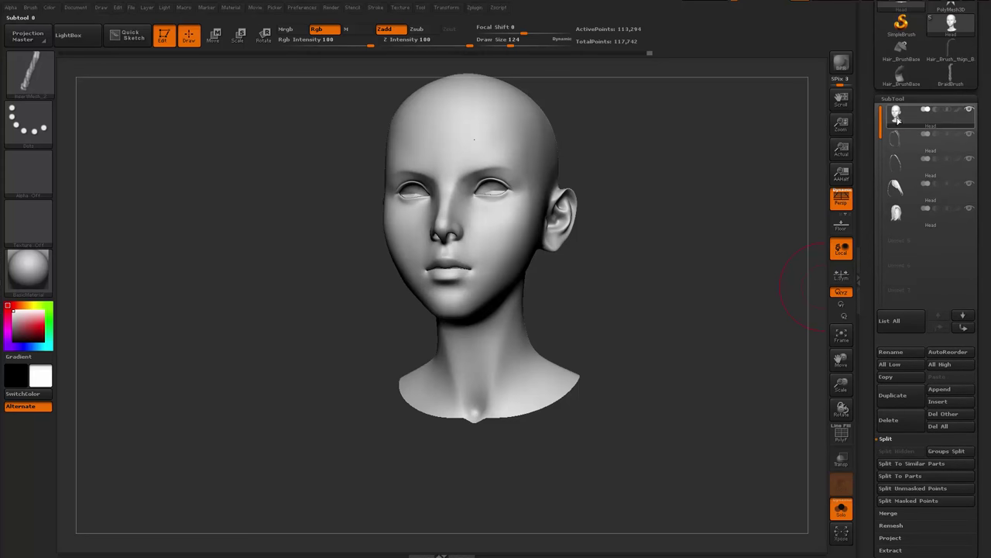
Try drawing a braid from behind the ear down past the neck at draw size 136
{"action": "left_click_drag", "start_coordinate": [635, 183], "coordinate": [658, 161]}
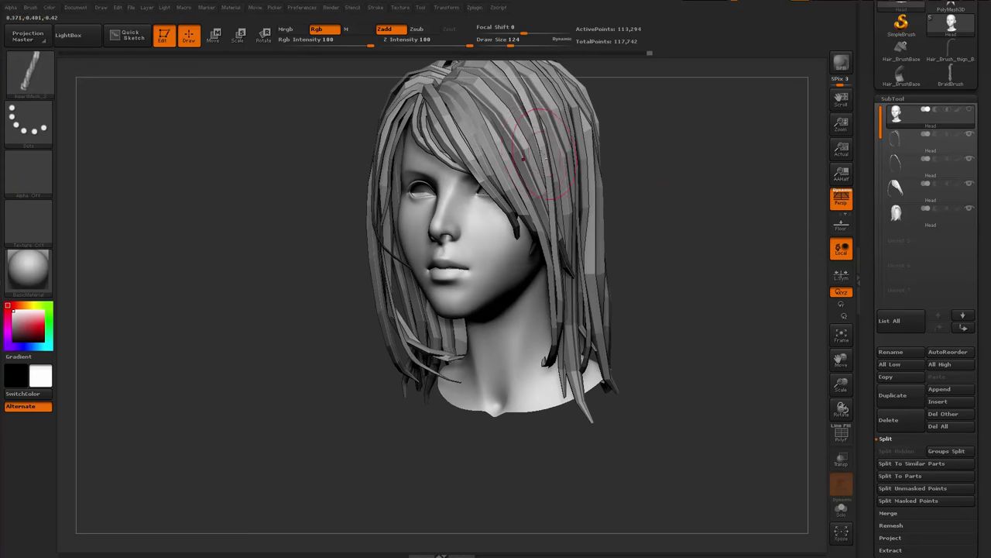
{"action": "key", "text": "alt+shift+s"}
{"action": "key", "text": "space"}
{"action": "left_click_drag", "start_coordinate": [534, 147], "coordinate": [538, 147]}
{"action": "left_click_drag", "start_coordinate": [616, 258], "coordinate": [554, 252]}
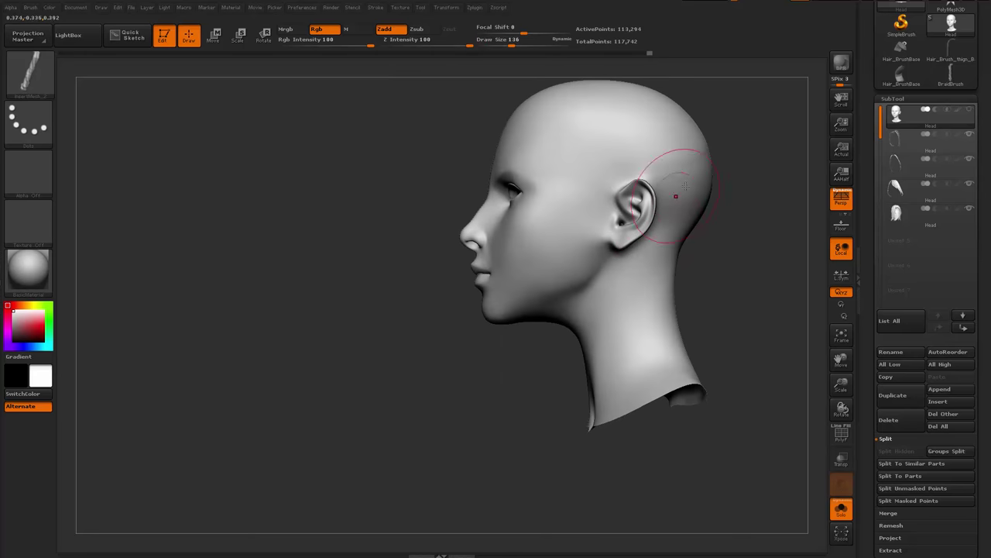
{"action": "left_click_drag", "start_coordinate": [607, 360], "coordinate": [560, 412]}
{"action": "mouse_move", "coordinate": [580, 504]}
{"action": "left_mouse_down"}
{"action": "mouse_move", "coordinate": [672, 508]}
{"action": "mouse_move", "coordinate": [592, 499]}
{"action": "left_mouse_up"}
{"action": "key", "text": "ctrl+z"}
Try thicker braid strokes from behind the ear down the neck at draw sizes 262 and 476
{"action": "left_click_drag", "start_coordinate": [732, 333], "coordinate": [701, 305]}
{"action": "key", "text": "space"}
{"action": "left_click_drag", "start_coordinate": [680, 207], "coordinate": [693, 208]}
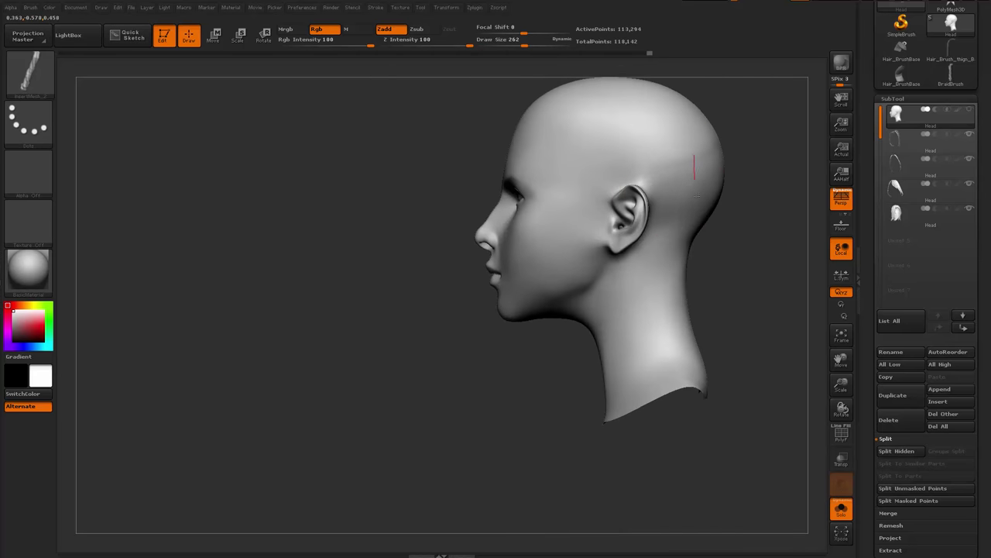
{"action": "left_click_drag", "start_coordinate": [593, 451], "coordinate": [593, 456]}
{"action": "mouse_move", "coordinate": [667, 478]}
{"action": "left_mouse_down"}
{"action": "mouse_move", "coordinate": [762, 446]}
{"action": "mouse_move", "coordinate": [736, 407]}
{"action": "left_mouse_up"}
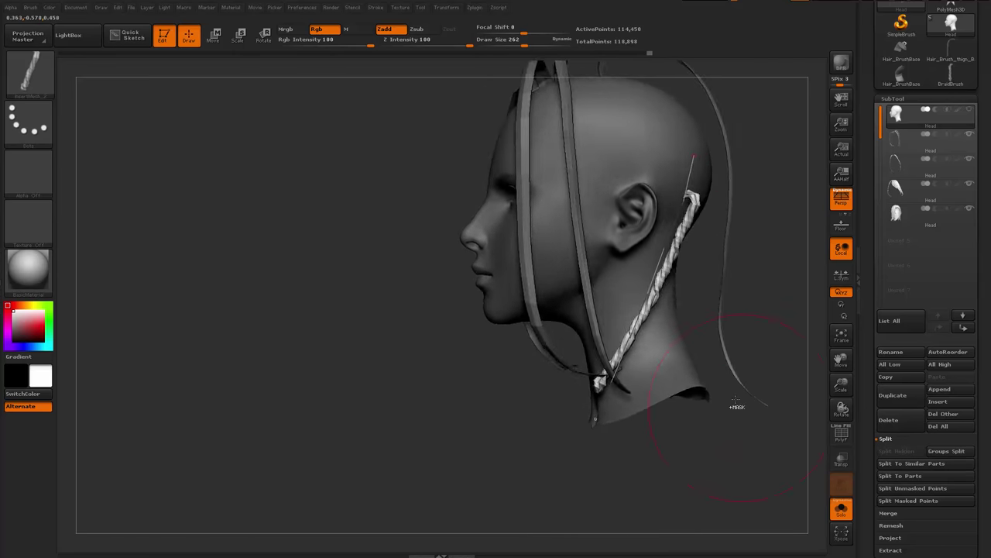
{"action": "key", "text": "ctrl+z"}
{"action": "key", "text": "space"}
{"action": "left_click_drag", "start_coordinate": [692, 253], "coordinate": [694, 253]}
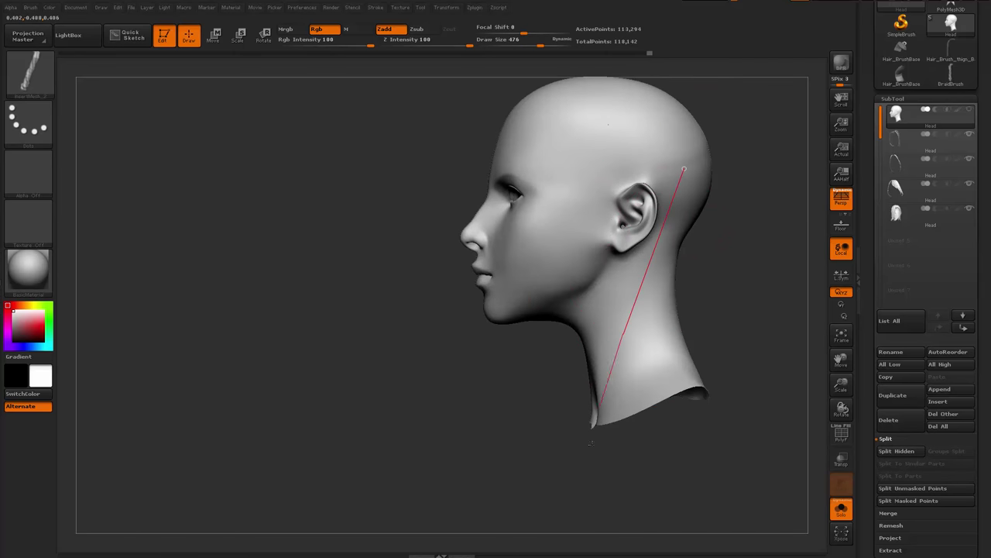
{"action": "mouse_move", "coordinate": [653, 505]}
{"action": "left_mouse_down"}
{"action": "mouse_move", "coordinate": [720, 479]}
{"action": "mouse_move", "coordinate": [782, 422]}
{"action": "mouse_move", "coordinate": [786, 317]}
{"action": "mouse_move", "coordinate": [771, 275]}
{"action": "left_mouse_up"}
{"action": "key", "text": "ctrl+z"}
{"action": "key", "text": "ctrl+z"}
Set the draw size to 286, draw a trial braid from behind the ear, and undo it
{"action": "key", "text": "space"}
{"action": "mouse_move", "coordinate": [681, 235]}
{"action": "left_mouse_down"}
{"action": "mouse_move", "coordinate": [697, 239]}
{"action": "mouse_move", "coordinate": [667, 237]}
{"action": "left_mouse_up"}
{"action": "key", "text": "shift"}
{"action": "left_click_drag", "start_coordinate": [564, 555], "coordinate": [567, 552]}
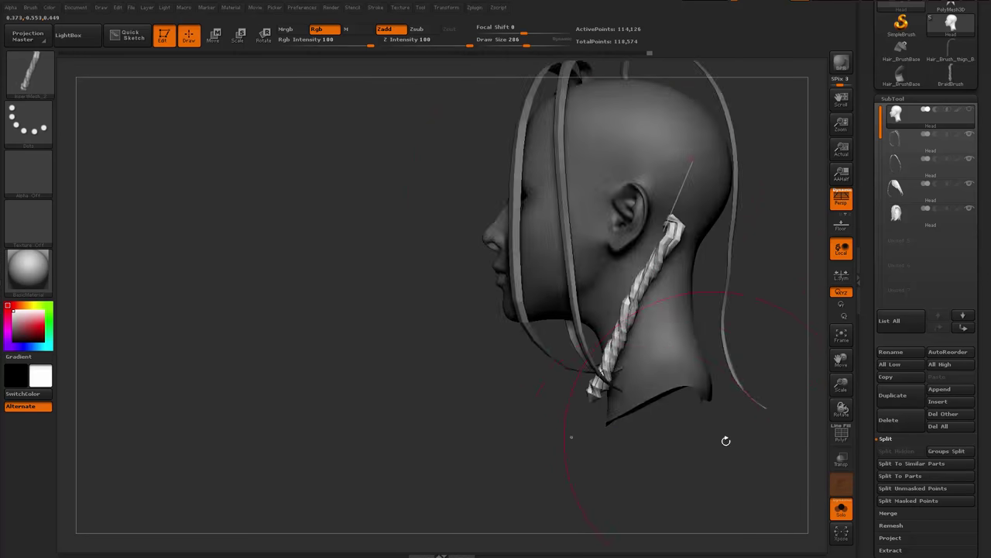
{"action": "mouse_move", "coordinate": [724, 441]}
{"action": "left_mouse_down"}
{"action": "mouse_move", "coordinate": [775, 447]}
{"action": "mouse_move", "coordinate": [777, 379]}
{"action": "mouse_move", "coordinate": [659, 362]}
{"action": "mouse_move", "coordinate": [617, 378]}
{"action": "left_mouse_up"}
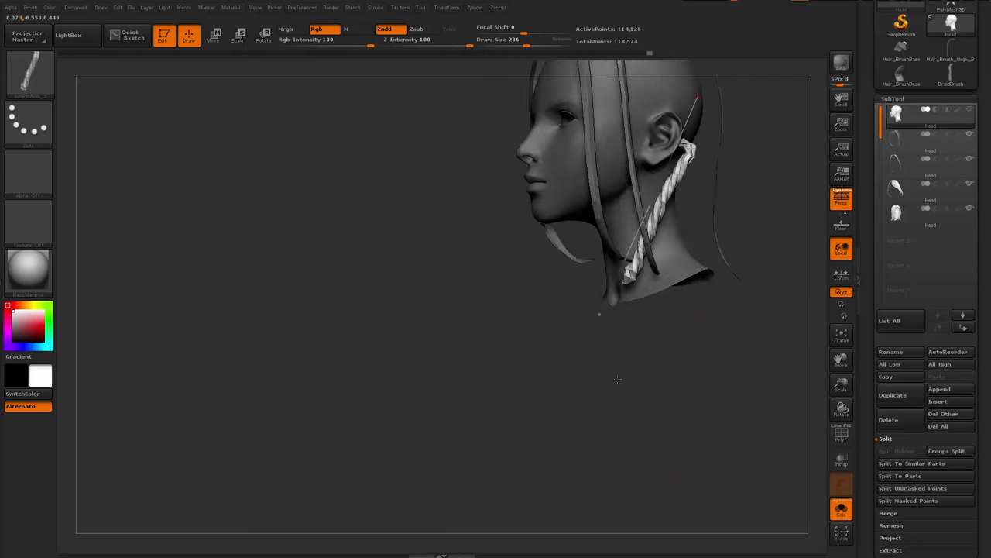
{"action": "key", "text": "ctrl+z"}
Use the Size curve modifier for the braid stroke, with its falloff curve lowered toward one end
{"action": "left_click_drag", "start_coordinate": [684, 328], "coordinate": [717, 309]}
{"action": "mouse_move", "coordinate": [716, 309]}
{"action": "left_mouse_down", "text": "alt"}
{"action": "mouse_move", "coordinate": [748, 294]}
{"action": "mouse_move", "coordinate": [756, 258]}
{"action": "mouse_move", "coordinate": [741, 266]}
{"action": "mouse_move", "coordinate": [744, 280]}
{"action": "left_mouse_up", "text": "alt"}
{"action": "left_click_drag", "start_coordinate": [873, 140], "coordinate": [876, 534]}
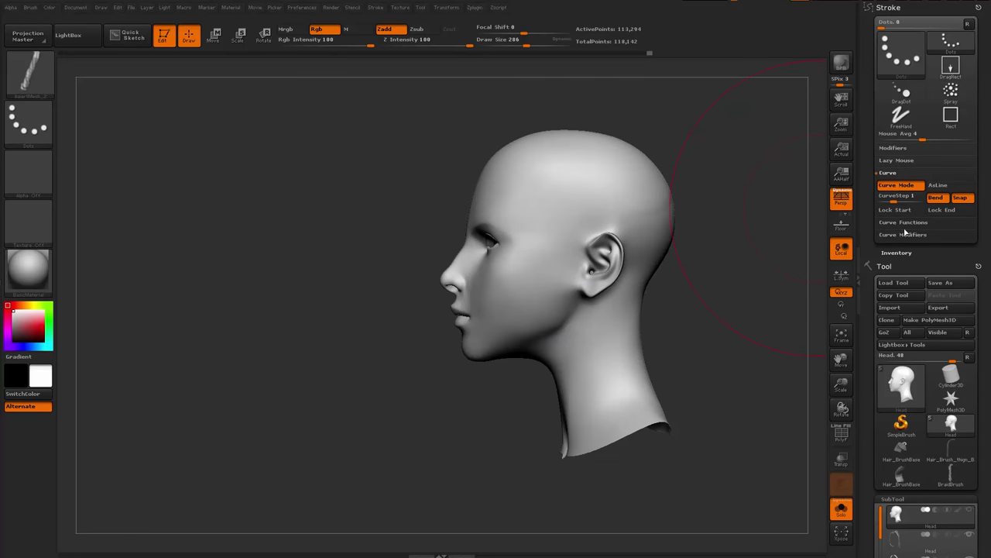
{"action": "left_click", "coordinate": [905, 234]}
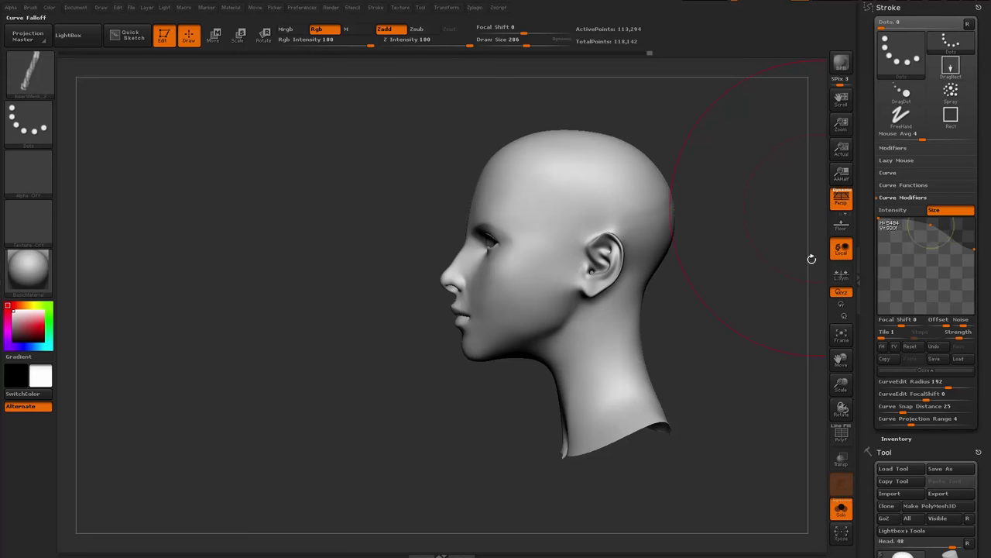
Draw a long tapered braid from the side of the head down well below the neck at draw size 286
{"action": "left_click_drag", "start_coordinate": [692, 172], "coordinate": [684, 202]}
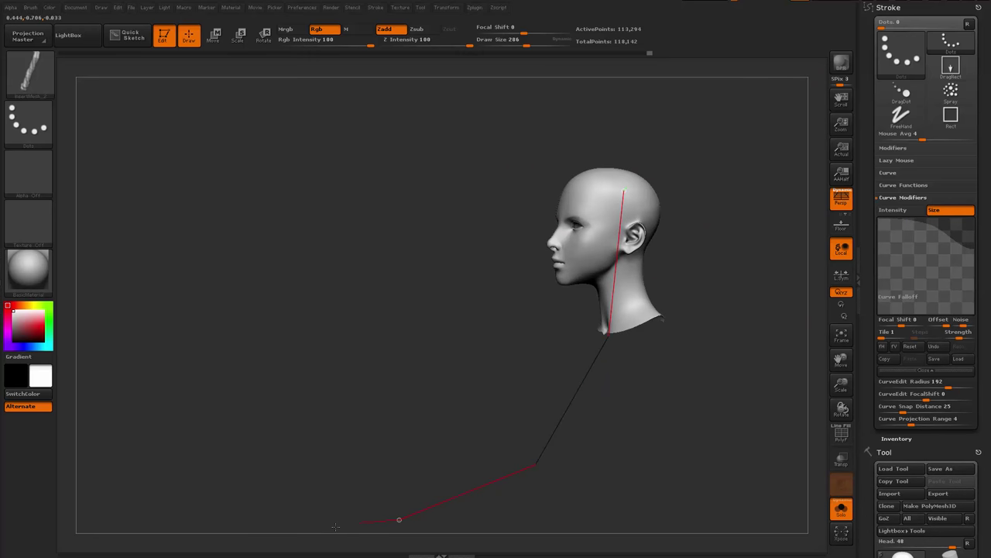
{"action": "left_click_drag", "start_coordinate": [336, 527], "coordinate": [341, 525]}
{"action": "mouse_move", "coordinate": [705, 422]}
{"action": "left_mouse_down"}
{"action": "mouse_move", "coordinate": [724, 422]}
{"action": "mouse_move", "coordinate": [693, 414]}
{"action": "mouse_move", "coordinate": [686, 395]}
{"action": "mouse_move", "coordinate": [647, 389]}
{"action": "left_mouse_up"}
{"action": "left_click_drag", "start_coordinate": [725, 303], "coordinate": [701, 300]}
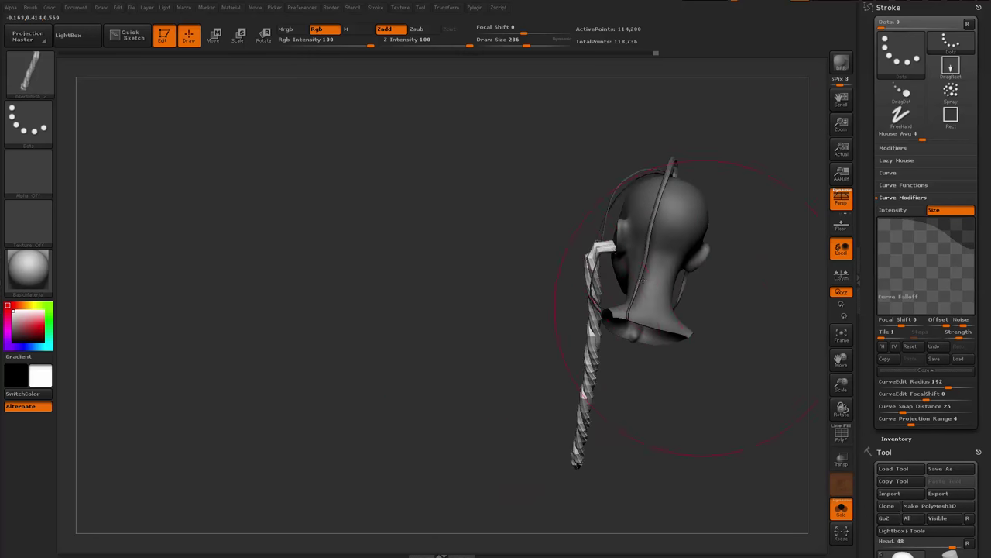
Switch to the Move brush at draw size 386 and pull the braid's upper end in behind the ear
{"action": "key", "text": "space"}
{"action": "left_click_drag", "start_coordinate": [596, 266], "coordinate": [603, 267]}
{"action": "mouse_move", "coordinate": [720, 275]}
{"action": "left_mouse_down"}
{"action": "mouse_move", "coordinate": [757, 278]}
{"action": "mouse_move", "coordinate": [735, 288]}
{"action": "left_mouse_up"}
{"action": "key", "text": "b"}
{"action": "key", "text": "m"}
{"action": "key", "text": "v"}
{"action": "left_click_drag", "start_coordinate": [575, 266], "coordinate": [606, 273]}
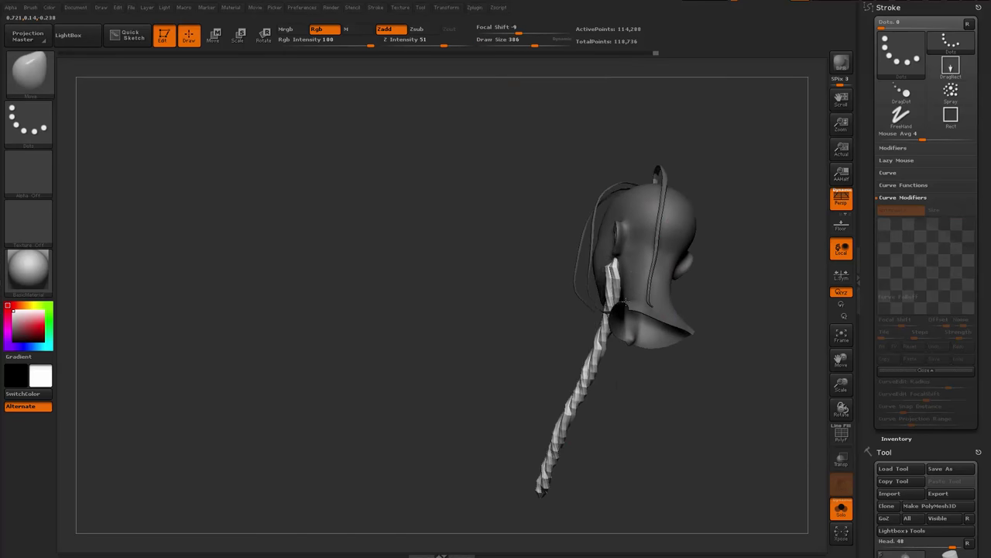
{"action": "mouse_move", "coordinate": [635, 372]}
{"action": "left_mouse_down"}
{"action": "mouse_move", "coordinate": [697, 358]}
{"action": "mouse_move", "coordinate": [655, 344]}
{"action": "left_mouse_up"}
{"action": "left_click_drag", "start_coordinate": [720, 364], "coordinate": [669, 361]}
{"action": "left_click_drag", "start_coordinate": [638, 328], "coordinate": [665, 315]}
{"action": "left_click_drag", "start_coordinate": [724, 341], "coordinate": [678, 337]}
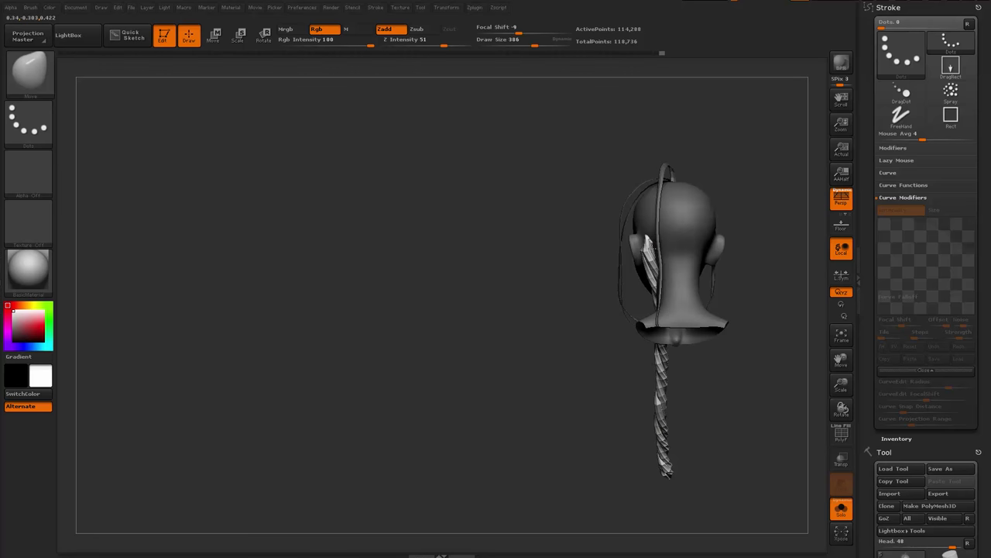
Shift the hanging length of the braid sideways so it falls over the shoulder in front of the neck
{"action": "left_click_drag", "start_coordinate": [589, 365], "coordinate": [649, 355]}
{"action": "left_click_drag", "start_coordinate": [698, 276], "coordinate": [707, 277]}
{"action": "left_click_drag", "start_coordinate": [703, 392], "coordinate": [775, 387]}
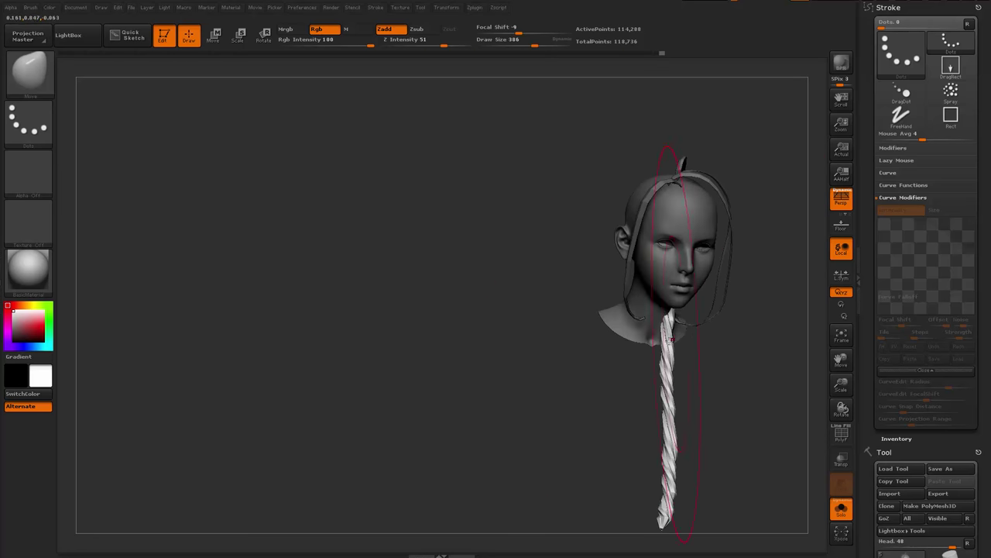
{"action": "left_click_drag", "start_coordinate": [669, 343], "coordinate": [687, 338]}
{"action": "left_click_drag", "start_coordinate": [728, 394], "coordinate": [680, 396]}
{"action": "left_click_drag", "start_coordinate": [670, 362], "coordinate": [684, 355]}
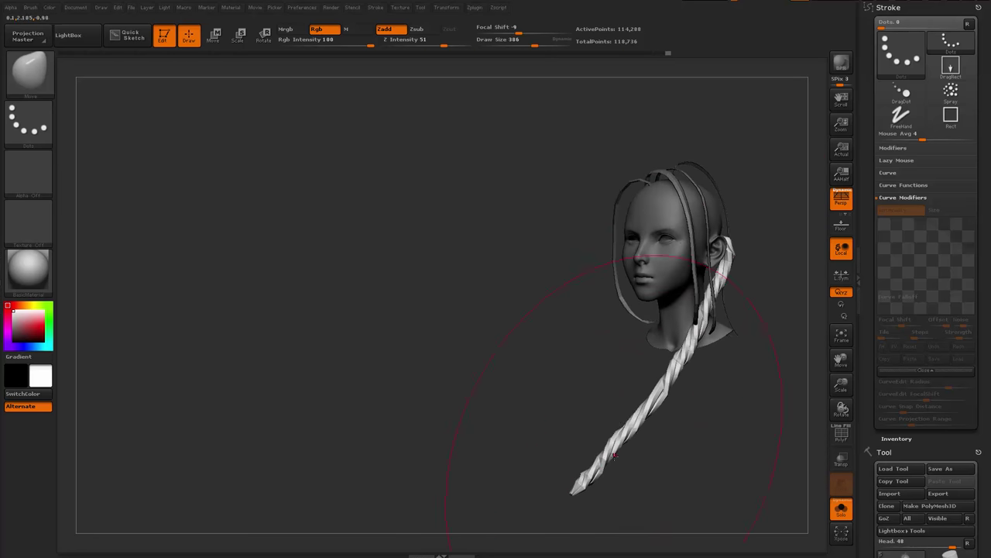
{"action": "left_click_drag", "start_coordinate": [609, 457], "coordinate": [625, 446]}
{"action": "mouse_move", "coordinate": [711, 397]}
{"action": "left_mouse_down"}
{"action": "mouse_move", "coordinate": [674, 396]}
{"action": "mouse_move", "coordinate": [663, 372]}
{"action": "left_mouse_up"}
Refine the braid's bend with smaller Move brush sizes so it hangs in a gentle curve beneath the hair
{"action": "key", "text": "space"}
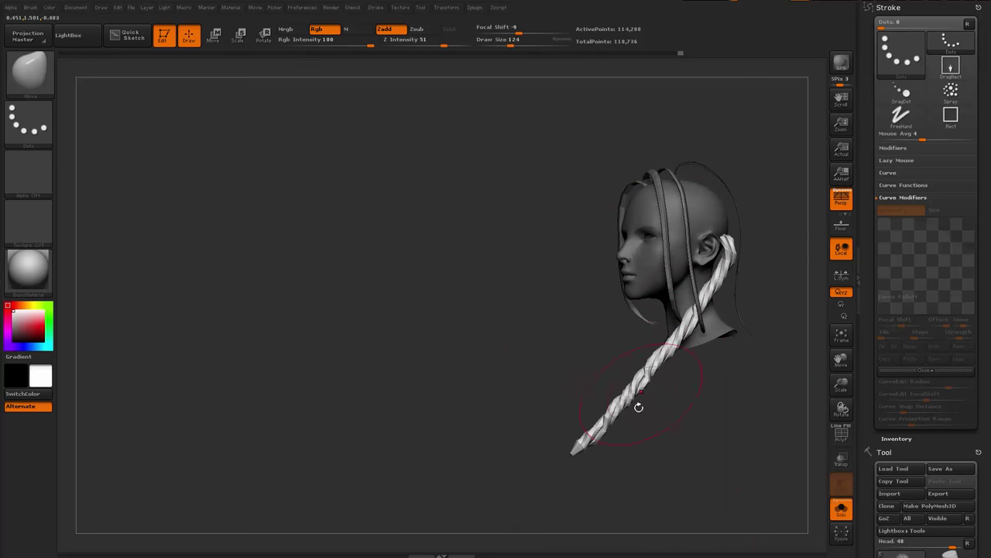
{"action": "left_click_drag", "start_coordinate": [639, 407], "coordinate": [626, 405]}
{"action": "key", "text": "space"}
{"action": "left_click", "coordinate": [615, 403]}
{"action": "key", "text": "space"}
{"action": "mouse_move", "coordinate": [682, 356]}
{"action": "left_mouse_down"}
{"action": "mouse_move", "coordinate": [692, 356]}
{"action": "mouse_move", "coordinate": [679, 381]}
{"action": "mouse_move", "coordinate": [658, 392]}
{"action": "left_mouse_up"}
{"action": "mouse_move", "coordinate": [703, 419]}
{"action": "left_mouse_down"}
{"action": "mouse_move", "coordinate": [739, 432]}
{"action": "mouse_move", "coordinate": [673, 446]}
{"action": "left_mouse_up"}
{"action": "mouse_move", "coordinate": [688, 364]}
{"action": "left_mouse_down"}
{"action": "mouse_move", "coordinate": [770, 394]}
{"action": "mouse_move", "coordinate": [739, 394]}
{"action": "mouse_move", "coordinate": [789, 345]}
{"action": "mouse_move", "coordinate": [766, 273]}
{"action": "mouse_move", "coordinate": [782, 288]}
{"action": "mouse_move", "coordinate": [752, 354]}
{"action": "mouse_move", "coordinate": [660, 244]}
{"action": "left_mouse_up"}
{"action": "mouse_move", "coordinate": [735, 348]}
{"action": "left_mouse_down"}
{"action": "mouse_move", "coordinate": [674, 351]}
{"action": "mouse_move", "coordinate": [695, 340]}
{"action": "left_mouse_up"}
{"action": "left_click_drag", "start_coordinate": [703, 303], "coordinate": [704, 338], "text": "alt"}
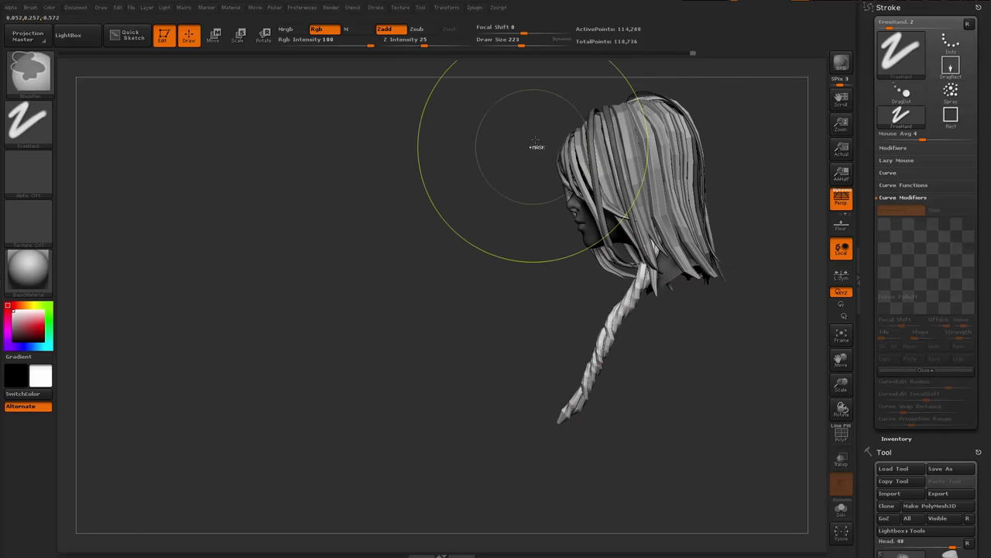
Mask the head, rotate the braid from its upper end with the transpose line, and return to the Move brush
{"action": "left_click_drag", "start_coordinate": [549, 147], "coordinate": [764, 304], "text": "ctrl"}
{"action": "key", "text": "w"}
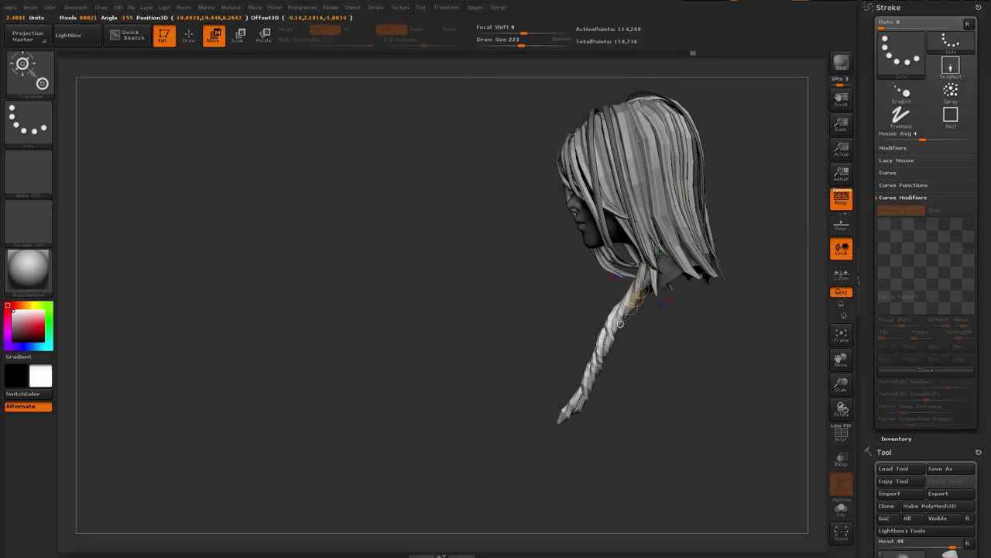
{"action": "key", "text": "r"}
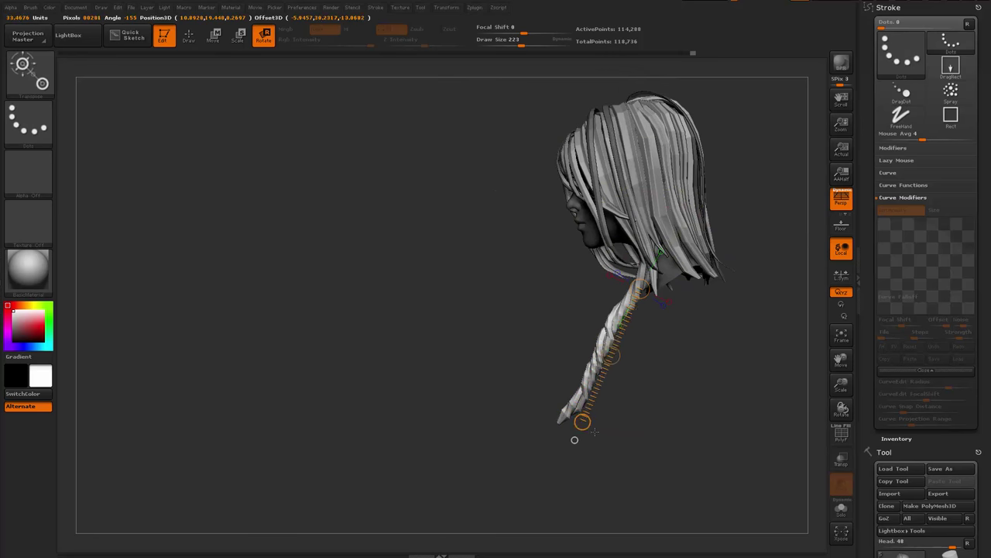
{"action": "left_click_drag", "start_coordinate": [566, 416], "coordinate": [605, 434]}
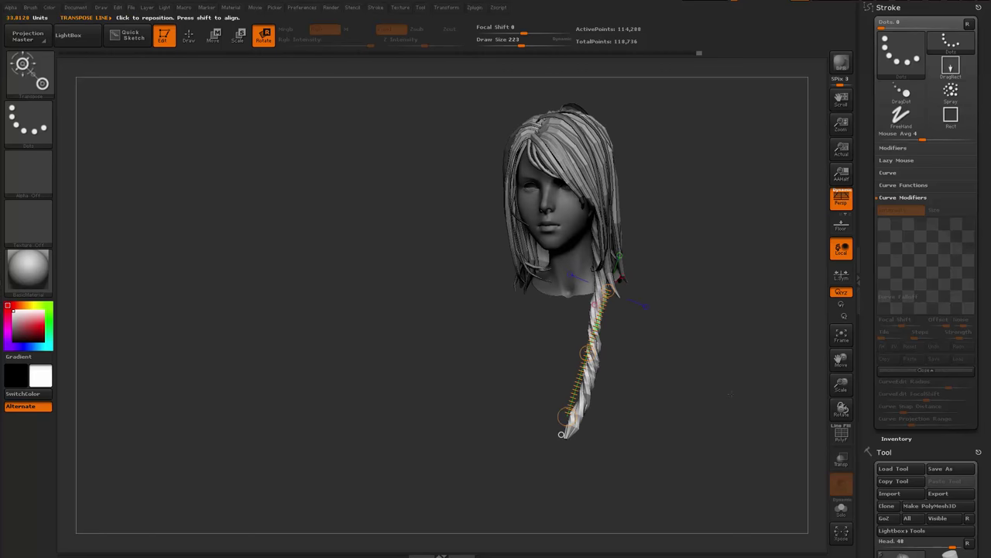
{"action": "key", "text": "q"}
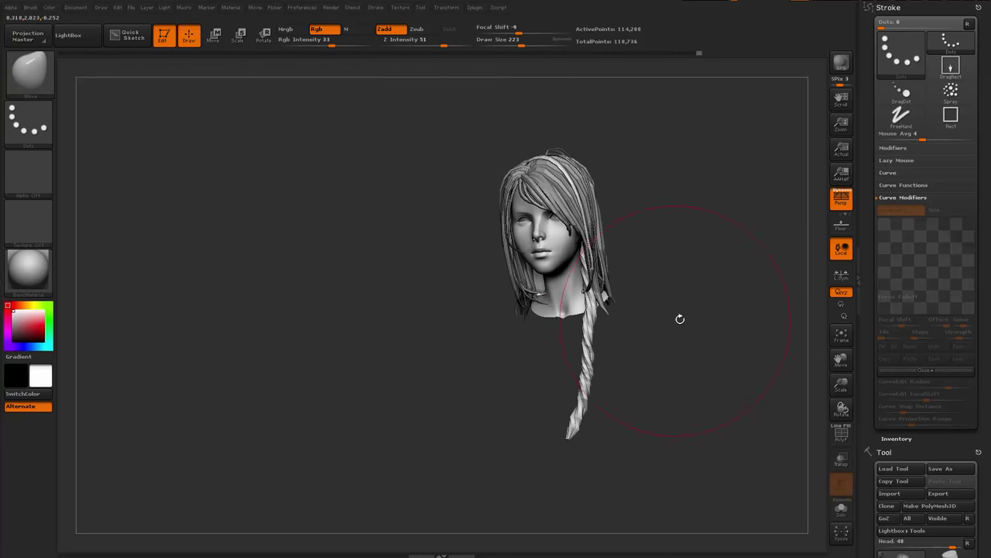
Inspect the braid's polygroup in isolation with the polyframe on, and restore the full model without the polyframe
{"action": "left_click_drag", "start_coordinate": [680, 319], "coordinate": [676, 384], "text": "alt"}
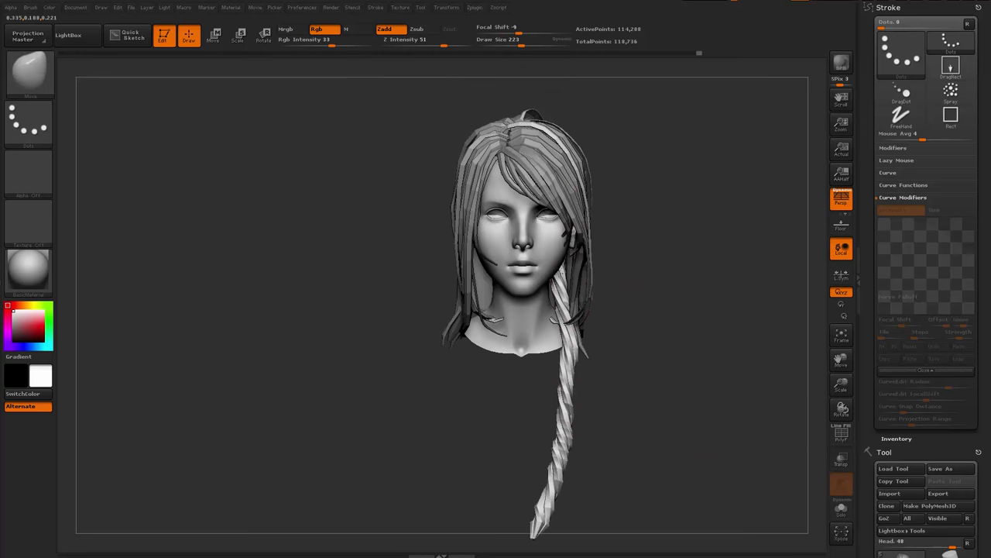
{"action": "key", "text": "shift+f"}
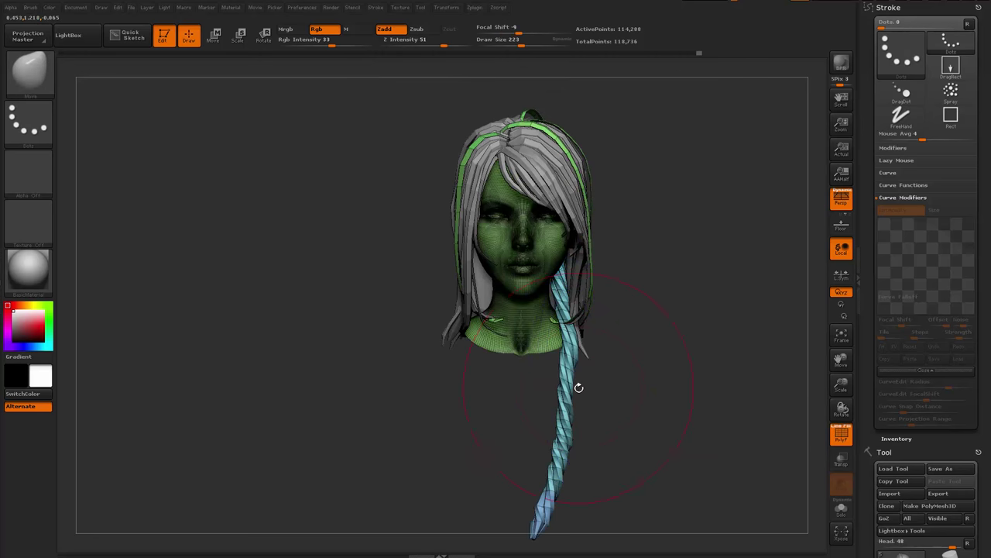
{"action": "left_click", "coordinate": [572, 394], "text": "ctrl+shift"}
{"action": "left_click_drag", "start_coordinate": [668, 426], "coordinate": [597, 368]}
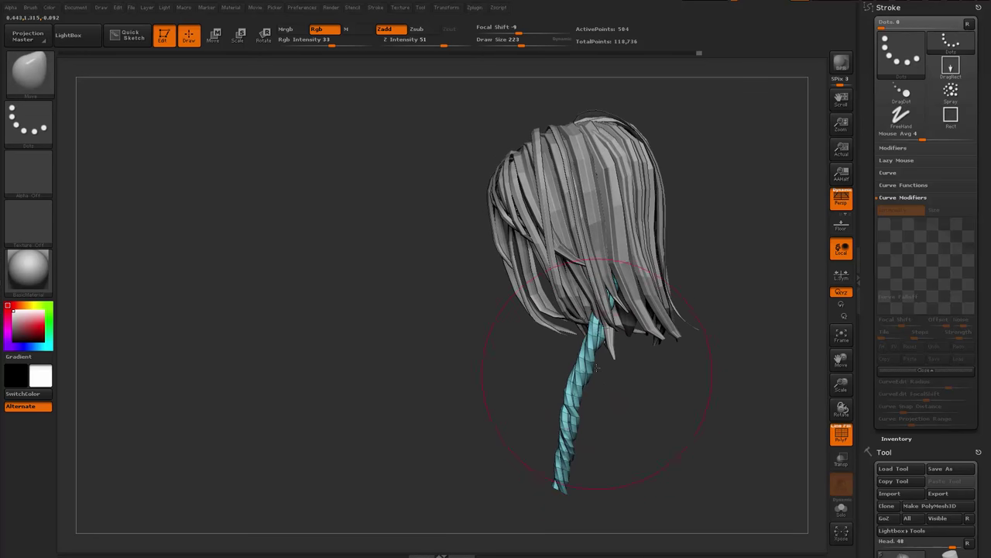
{"action": "left_click", "coordinate": [688, 417], "text": "ctrl+shift"}
{"action": "left_click_drag", "start_coordinate": [645, 431], "coordinate": [702, 421]}
{"action": "key", "text": "shift+f"}
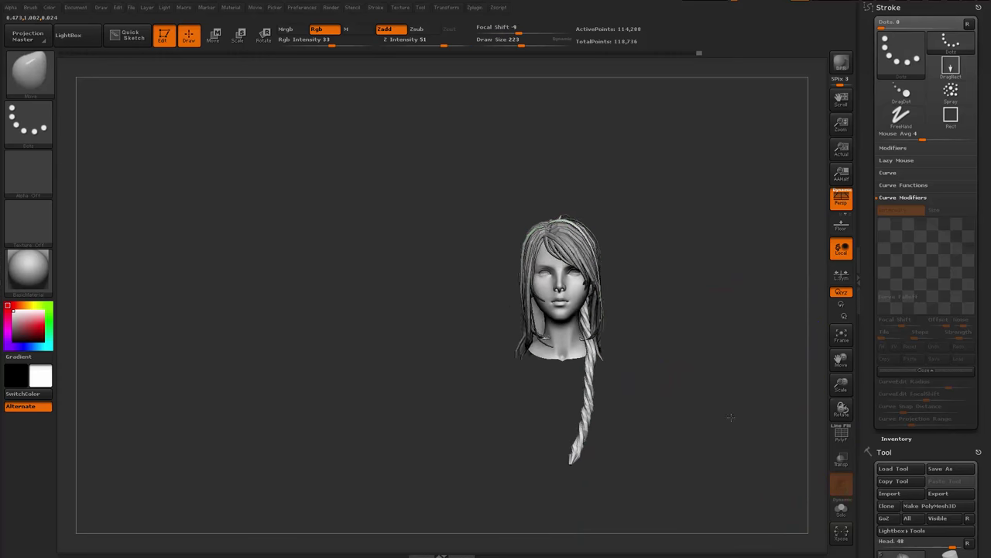
Isolate the head's polygroup, examine it from another angle, and restore the hidden parts
{"action": "mouse_move", "coordinate": [730, 417]}
{"action": "left_mouse_down", "text": "alt"}
{"action": "mouse_move", "coordinate": [700, 376]}
{"action": "mouse_move", "coordinate": [742, 402]}
{"action": "mouse_move", "coordinate": [716, 387]}
{"action": "mouse_move", "coordinate": [728, 394]}
{"action": "mouse_move", "coordinate": [731, 418]}
{"action": "left_mouse_up", "text": "alt"}
{"action": "left_click", "coordinate": [568, 269], "text": "ctrl+shift"}
{"action": "mouse_move", "coordinate": [771, 289]}
{"action": "left_mouse_down"}
{"action": "mouse_move", "coordinate": [715, 271]}
{"action": "mouse_move", "coordinate": [785, 271]}
{"action": "left_mouse_up"}
{"action": "left_click_drag", "start_coordinate": [719, 281], "coordinate": [699, 242]}
{"action": "left_click", "coordinate": [721, 290], "text": "ctrl+shift"}
Hide the stray hair strands in the head subtool so that only the head and braid polygroups are displayed
{"action": "left_click", "coordinate": [573, 234], "text": "ctrl+shift"}
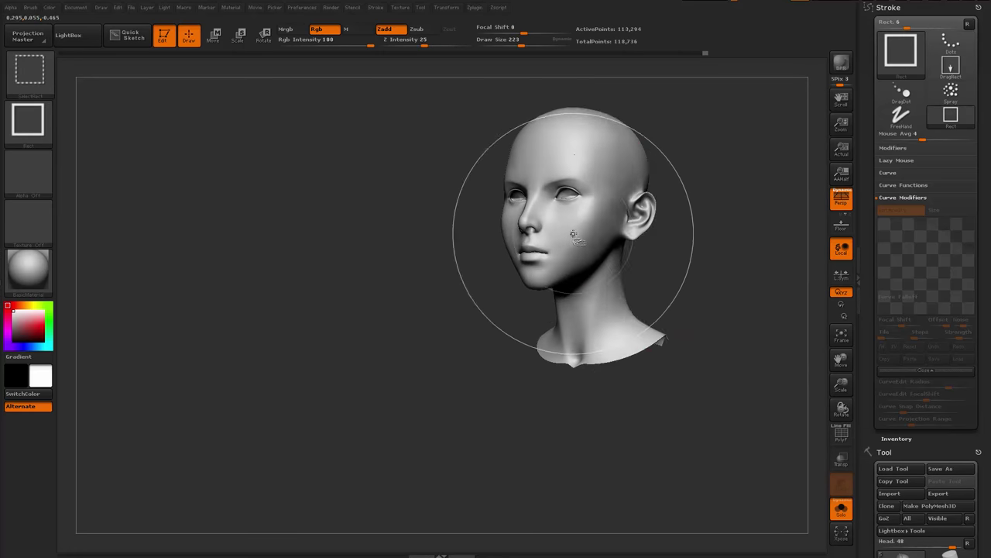
{"action": "left_click", "coordinate": [576, 234], "text": "ctrl+shift"}
{"action": "left_click", "coordinate": [608, 376], "text": "ctrl+shift"}
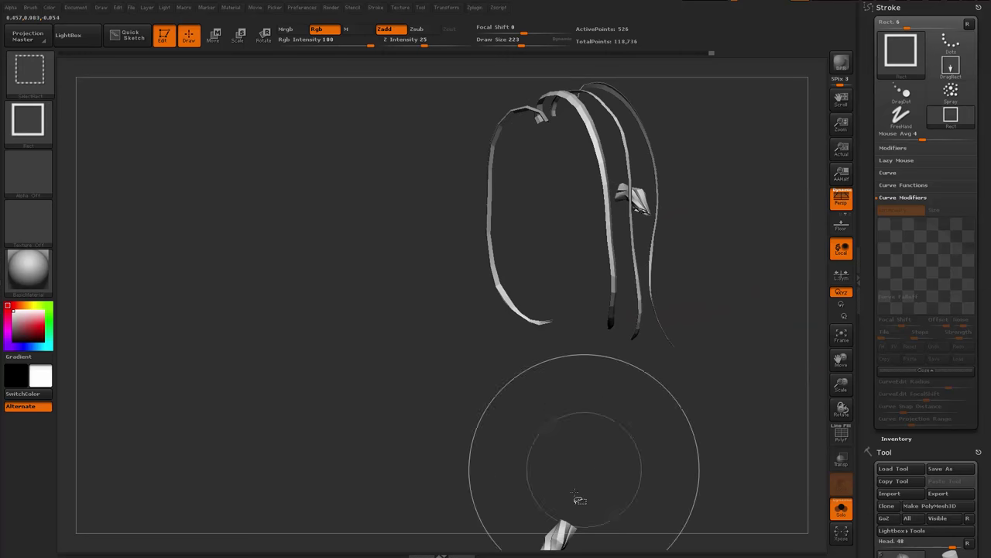
{"action": "left_click", "coordinate": [570, 531], "text": "ctrl+shift"}
{"action": "left_click_drag", "start_coordinate": [747, 317], "coordinate": [708, 281]}
{"action": "left_click", "coordinate": [672, 195], "text": "ctrl+shift"}
{"action": "left_click_drag", "start_coordinate": [742, 347], "coordinate": [675, 396]}
{"action": "left_click", "coordinate": [779, 428], "text": "ctrl+shift"}
{"action": "left_click_drag", "start_coordinate": [798, 363], "coordinate": [617, 372], "text": "alt"}
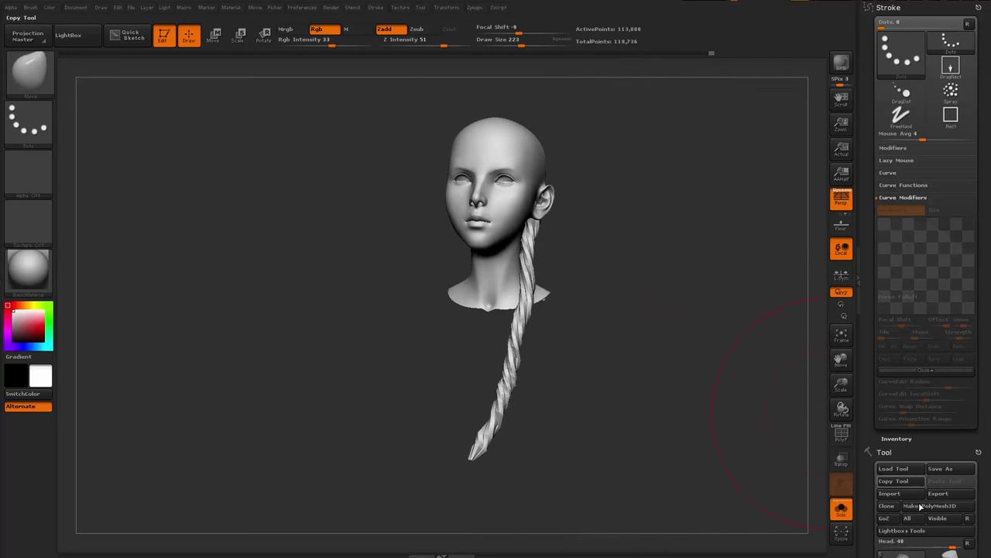
Delete the hidden stray strands from the head subtool and check the matching strands in the subtool below it
{"action": "left_click_drag", "start_coordinate": [866, 532], "coordinate": [867, 409]}
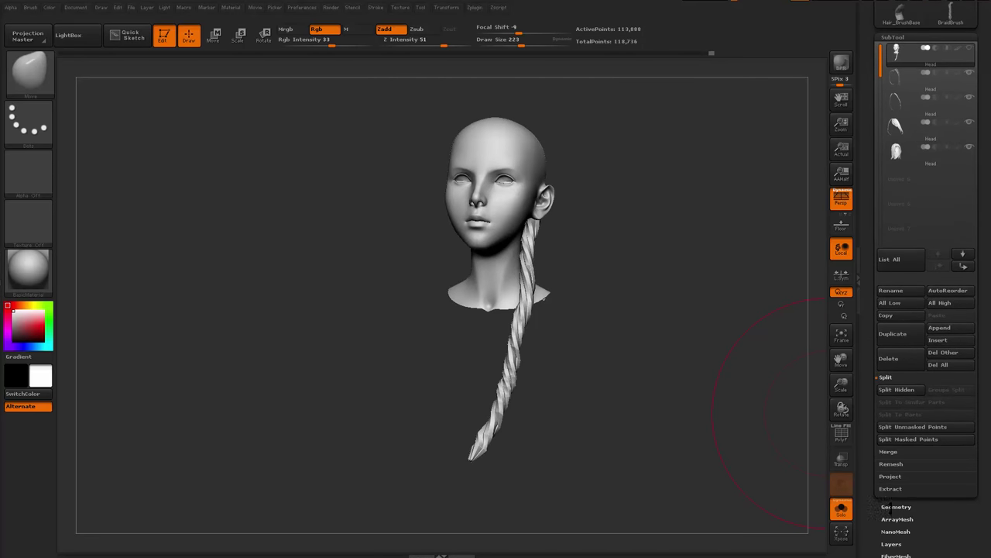
{"action": "left_click", "coordinate": [893, 507]}
{"action": "left_click", "coordinate": [905, 302]}
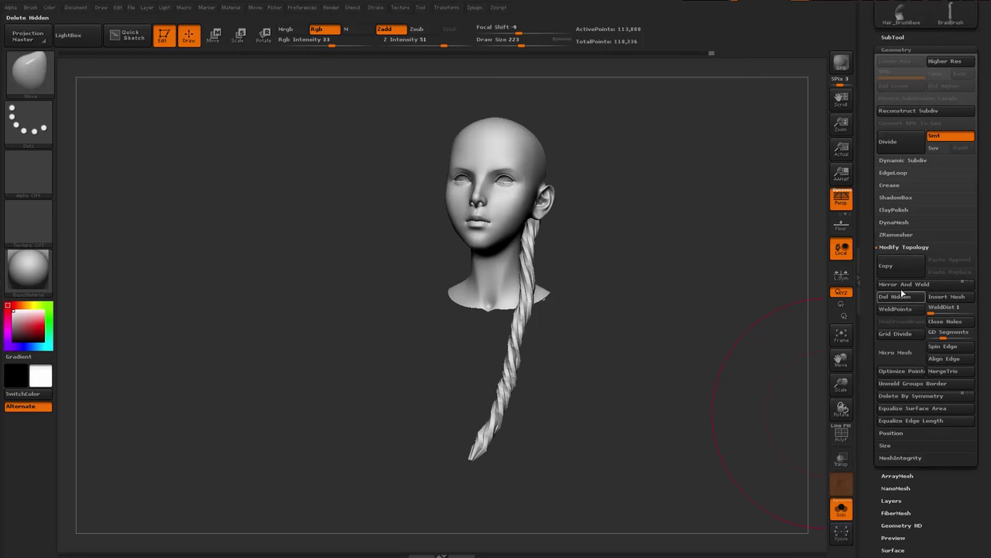
{"action": "left_click_drag", "start_coordinate": [866, 214], "coordinate": [866, 297]}
{"action": "left_click", "coordinate": [896, 122]}
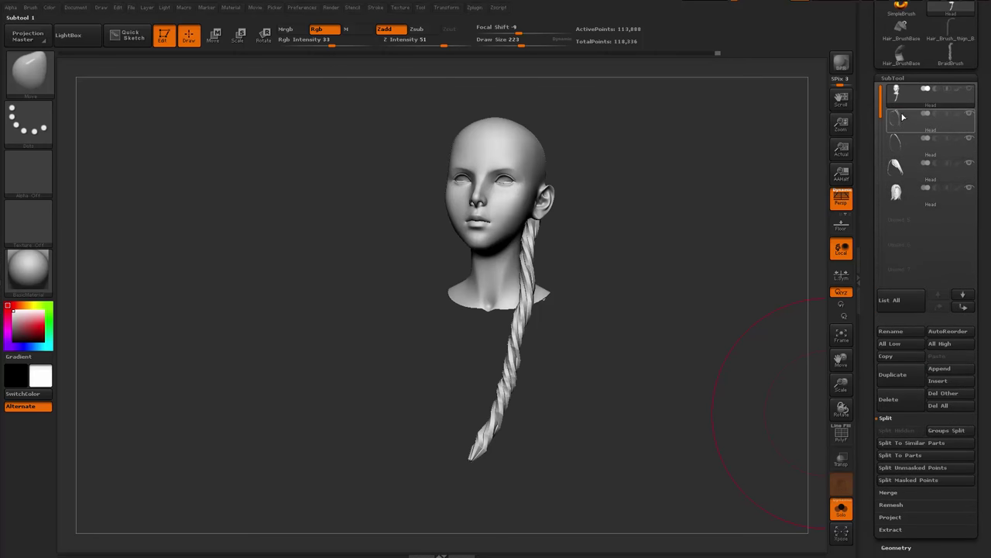
{"action": "left_click", "coordinate": [899, 118]}
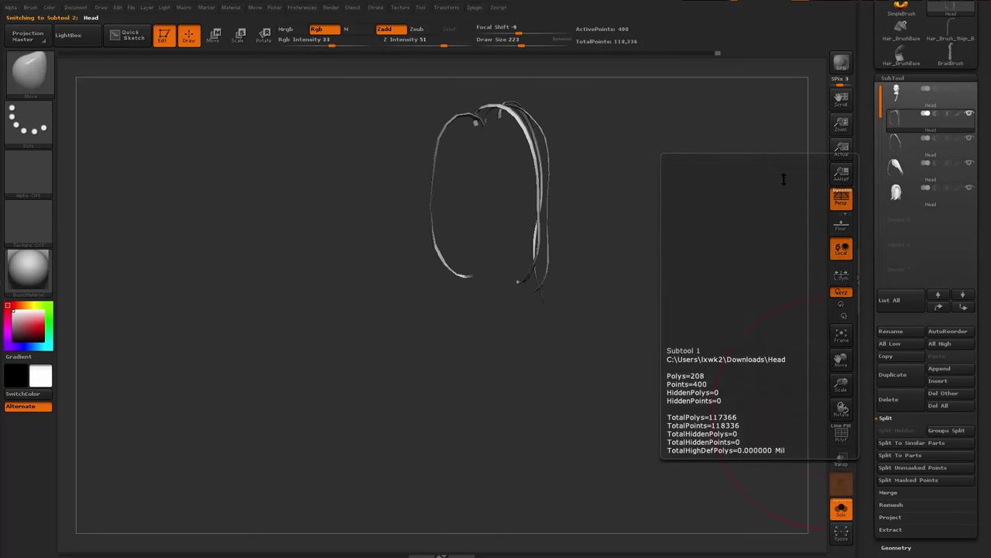
{"action": "left_click_drag", "start_coordinate": [766, 193], "coordinate": [702, 270]}
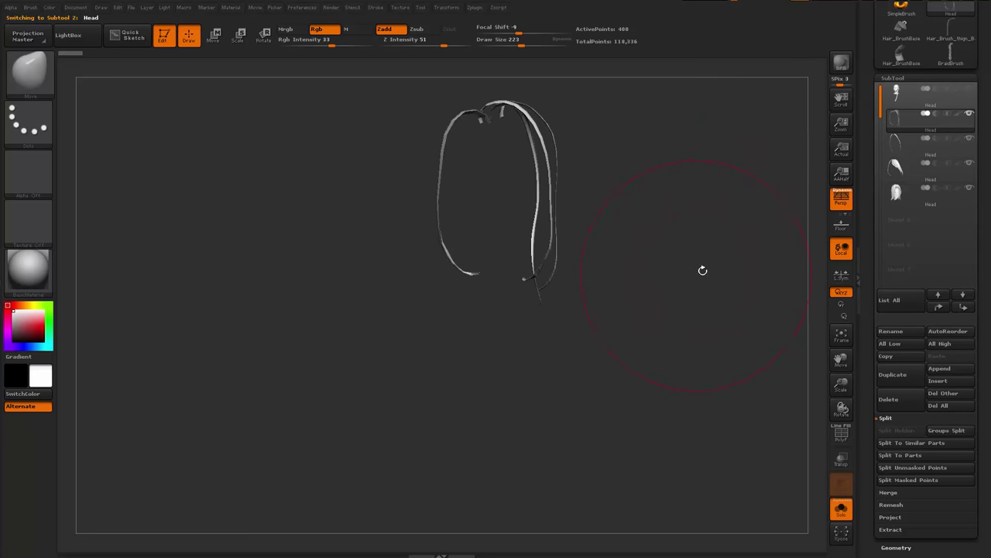
Isolate the head in its subtool, split the hidden braid off as a separate subtool, and display all subtools
{"action": "left_click", "coordinate": [896, 96]}
{"action": "mouse_move", "coordinate": [741, 220]}
{"action": "left_mouse_down"}
{"action": "mouse_move", "coordinate": [702, 248]}
{"action": "mouse_move", "coordinate": [675, 252]}
{"action": "mouse_move", "coordinate": [730, 229]}
{"action": "left_mouse_up"}
{"action": "left_click", "coordinate": [515, 177], "text": "ctrl+shift"}
{"action": "left_click", "coordinate": [911, 434]}
{"action": "left_click_drag", "start_coordinate": [650, 357], "coordinate": [714, 341]}
{"action": "left_click", "coordinate": [694, 343]}
{"action": "left_click", "coordinate": [971, 116]}
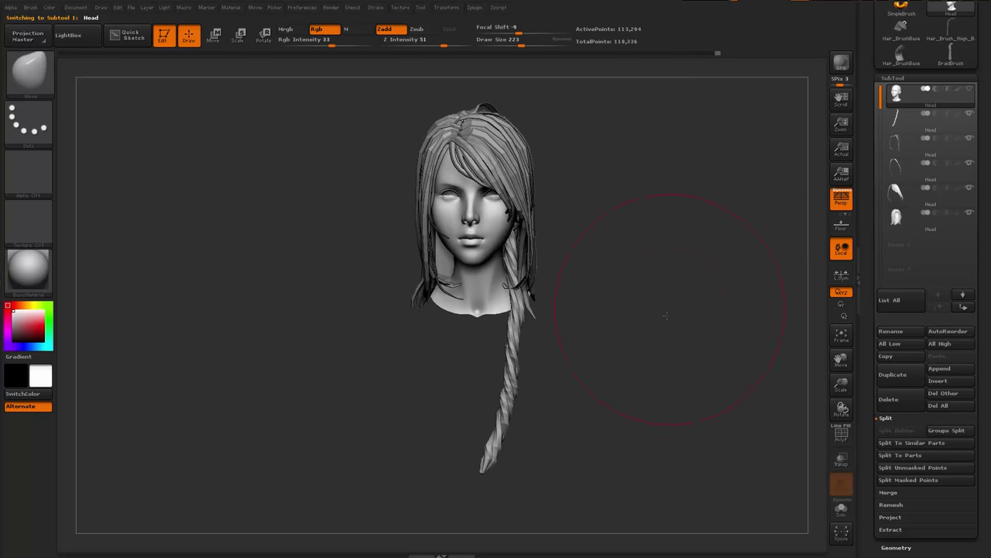
{"action": "left_click_drag", "start_coordinate": [664, 312], "coordinate": [679, 292]}
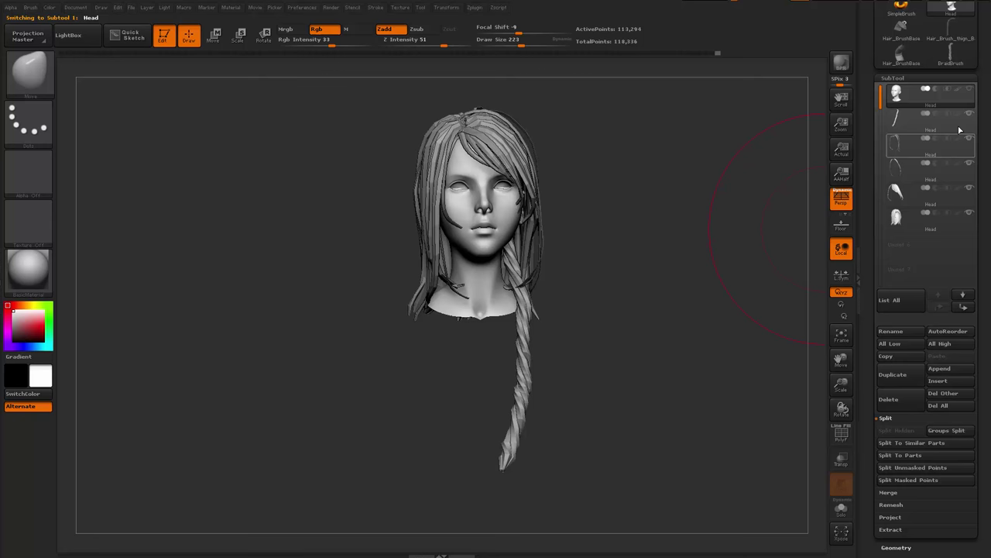
Select the braid subtool and save the ZBrush project in the Downloads folder under the suggested file name
{"action": "left_click", "coordinate": [899, 124]}
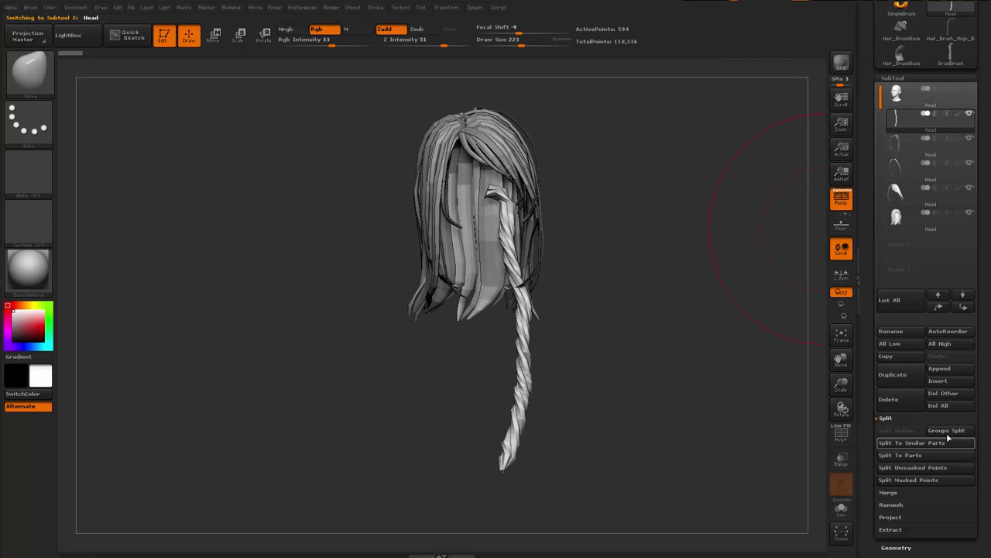
{"action": "left_click_drag", "start_coordinate": [863, 403], "coordinate": [869, 211]}
{"action": "scroll", "coordinate": [871, 465], "scroll_direction": "down", "scroll_amount": 4}
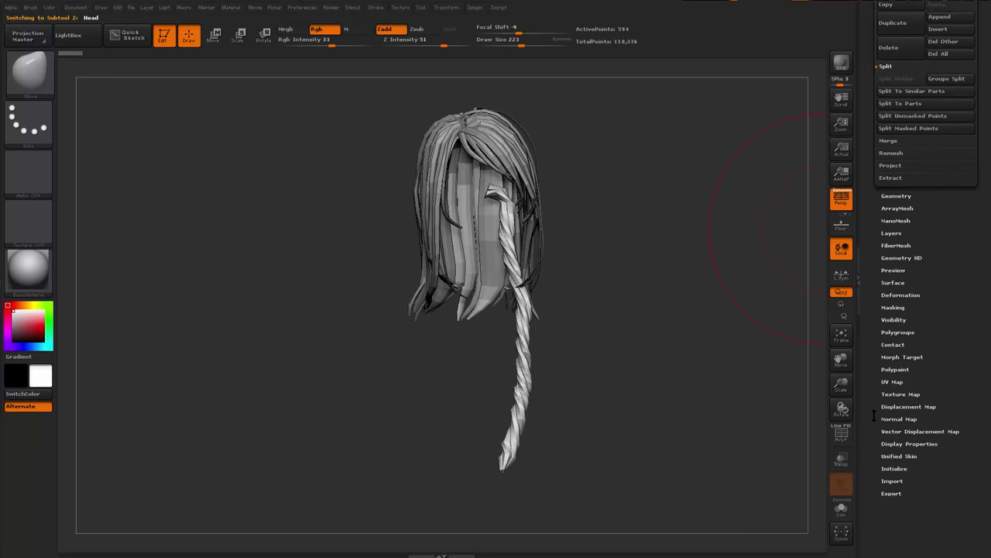
{"action": "key", "text": "ctrl+s"}
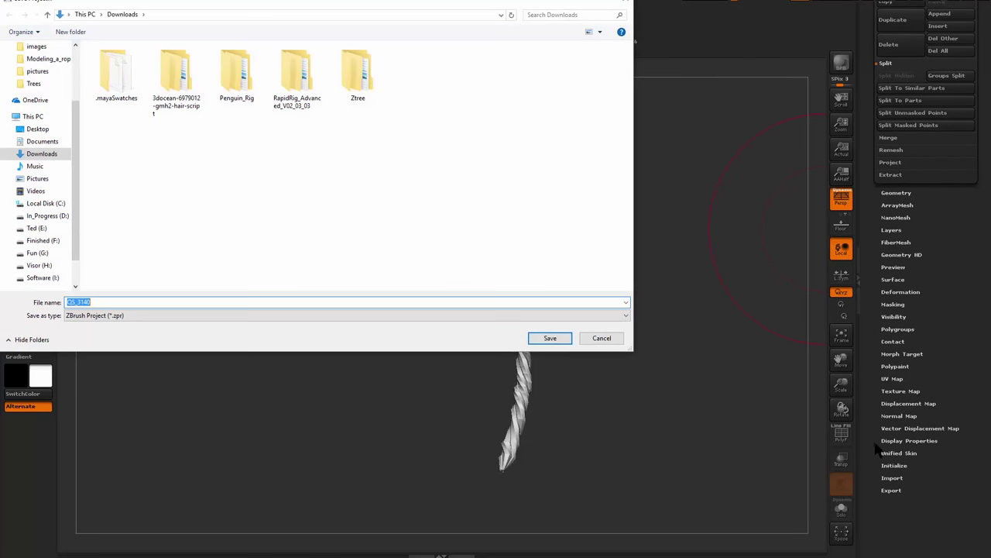
{"action": "key", "text": "Return"}
{"action": "scroll", "coordinate": [897, 321], "scroll_direction": "up", "scroll_amount": 1}
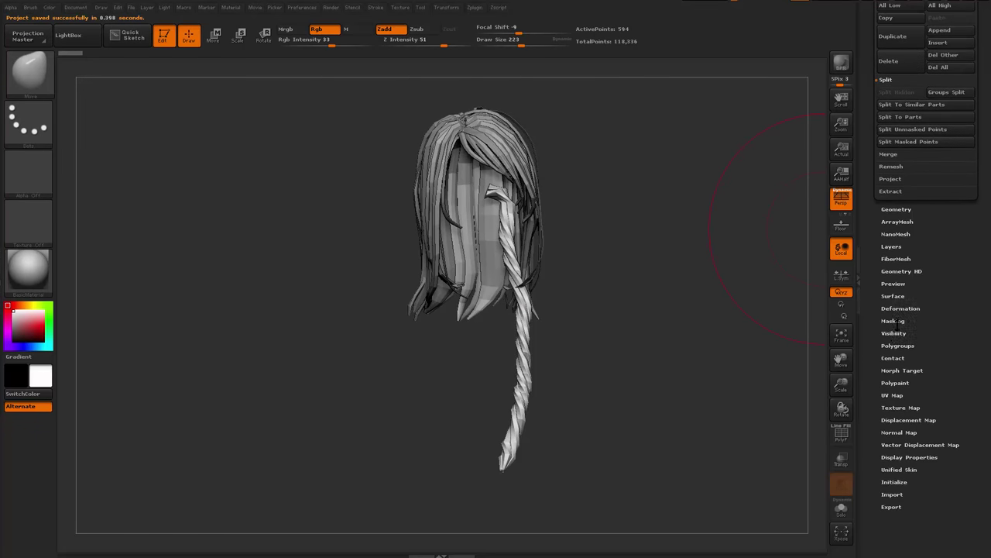
Merge the braid subtool down repeatedly until the braid and all hair pieces form one subtool separate from the head
{"action": "scroll", "coordinate": [898, 248], "scroll_direction": "up", "scroll_amount": 10}
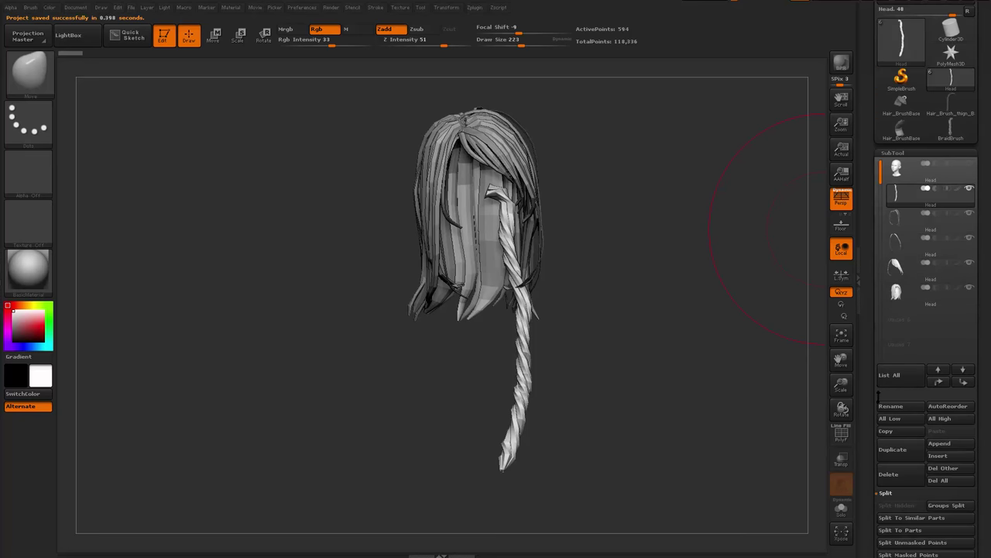
{"action": "left_click_drag", "start_coordinate": [878, 396], "coordinate": [881, 300]}
{"action": "left_click", "coordinate": [895, 291]}
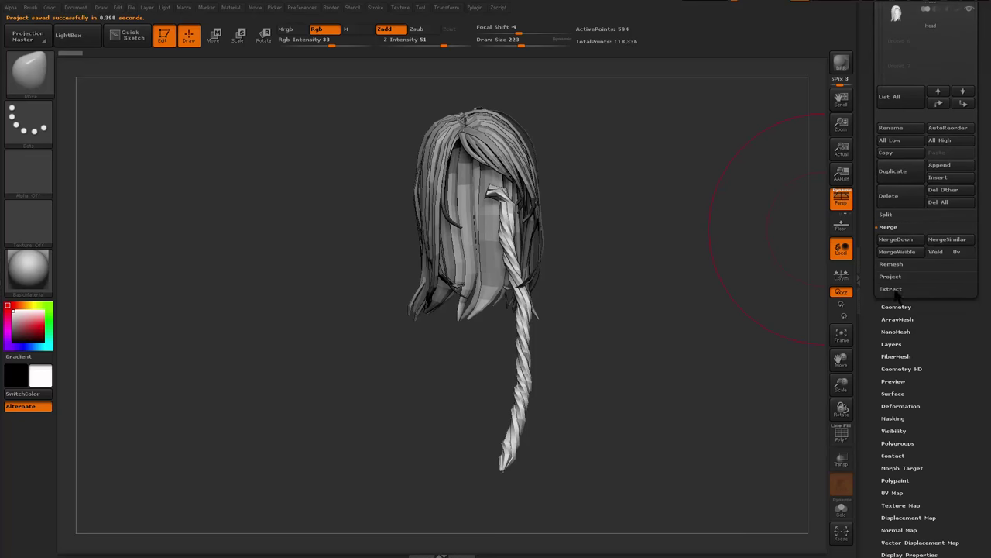
{"action": "left_click", "coordinate": [902, 244]}
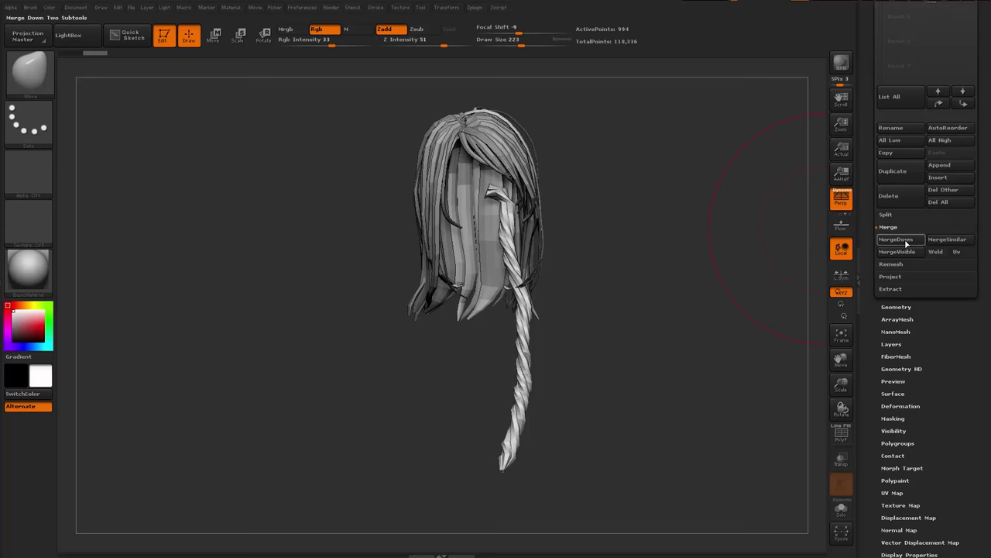
{"action": "left_click", "coordinate": [797, 262]}
{"action": "left_click_drag", "start_coordinate": [897, 229], "coordinate": [900, 371]}
{"action": "left_click", "coordinate": [908, 383]}
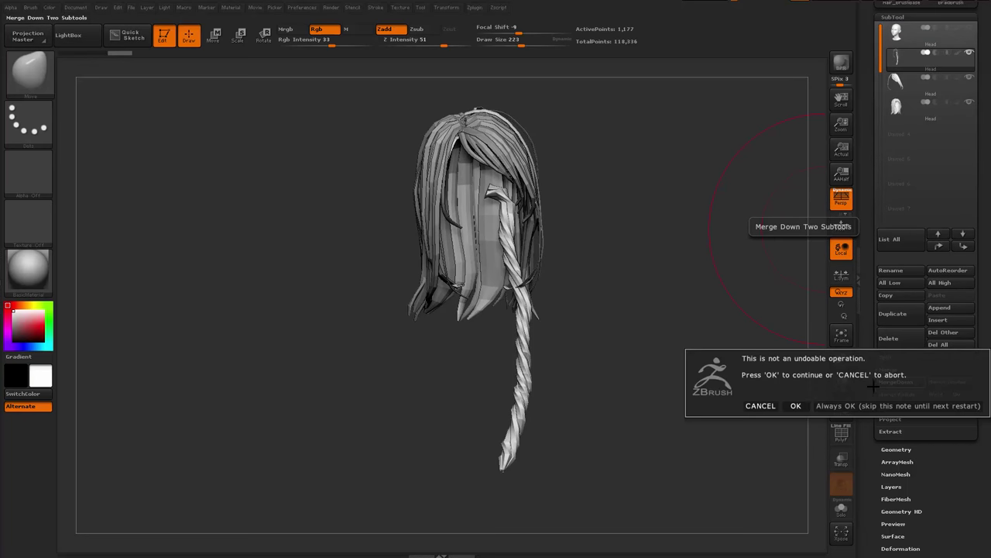
{"action": "left_click", "coordinate": [800, 404]}
{"action": "left_click", "coordinate": [914, 385]}
{"action": "left_click", "coordinate": [792, 403]}
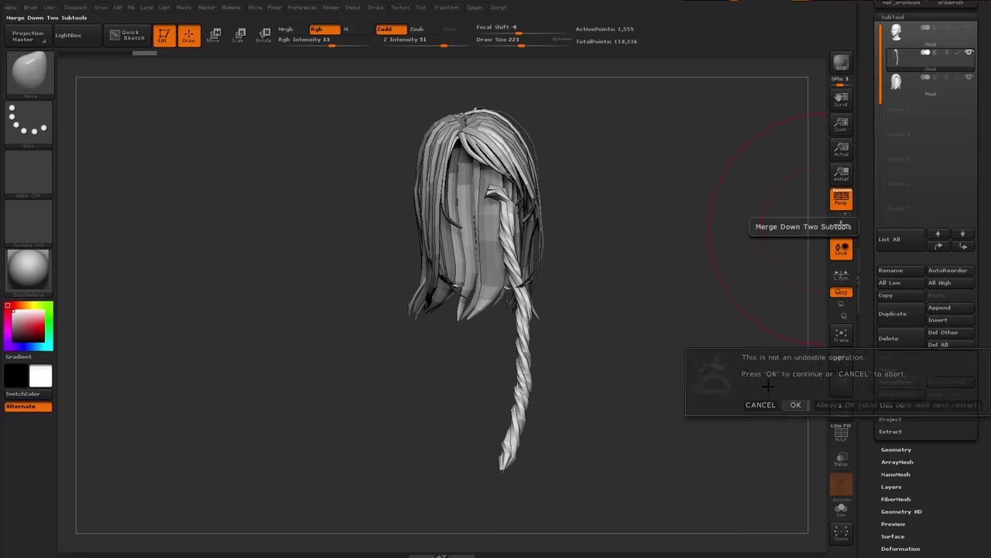
{"action": "key", "text": "shift+f"}
{"action": "left_click_drag", "start_coordinate": [719, 374], "coordinate": [813, 399]}
{"action": "key", "text": "shift+f"}
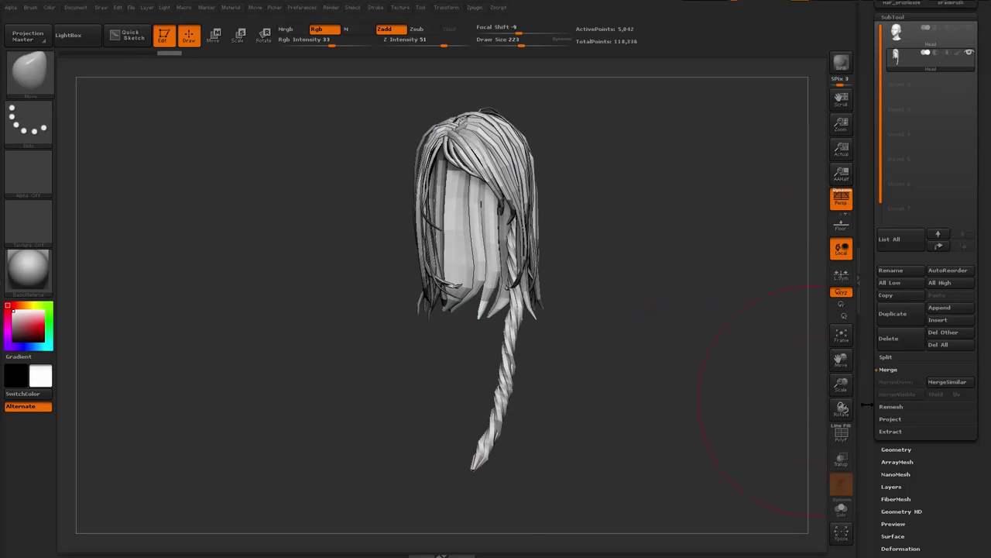
Assign automatic polygroups to the merged hair and inspect the strands with the polyframe on
{"action": "left_click_drag", "start_coordinate": [867, 440], "coordinate": [875, 345]}
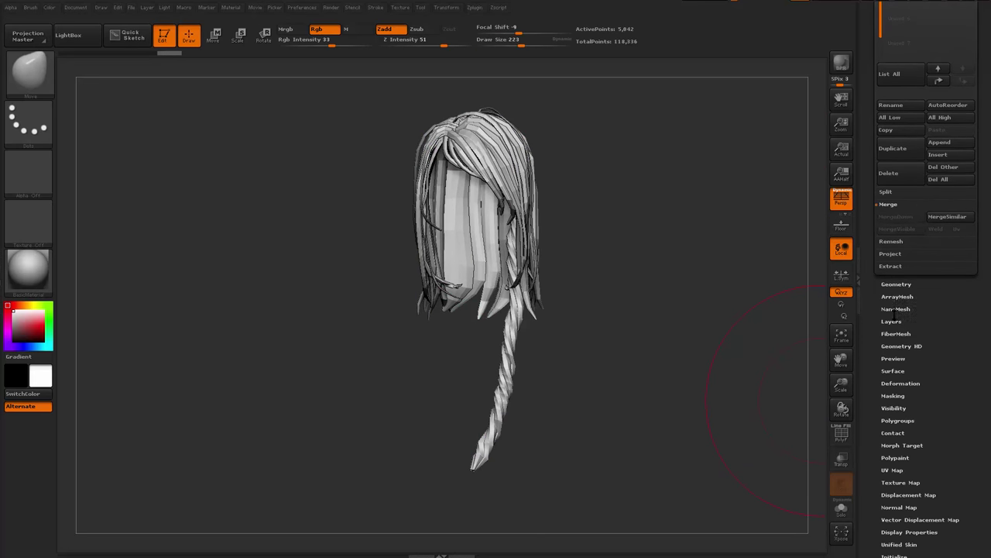
{"action": "left_click_drag", "start_coordinate": [873, 413], "coordinate": [873, 407]}
{"action": "left_click", "coordinate": [885, 412]}
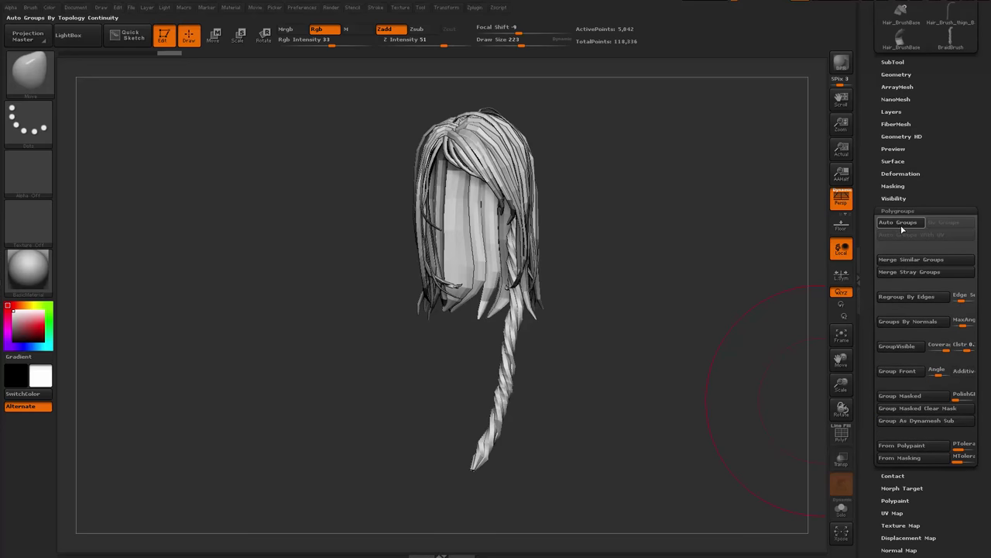
{"action": "key", "text": "shift+f"}
{"action": "left_click_drag", "start_coordinate": [708, 279], "coordinate": [747, 341]}
{"action": "left_click_drag", "start_coordinate": [747, 341], "coordinate": [571, 356]}
{"action": "mouse_move", "coordinate": [693, 331]}
{"action": "left_mouse_down"}
{"action": "mouse_move", "coordinate": [639, 333]}
{"action": "mouse_move", "coordinate": [673, 341]}
{"action": "mouse_move", "coordinate": [681, 369]}
{"action": "mouse_move", "coordinate": [697, 375]}
{"action": "mouse_move", "coordinate": [673, 369]}
{"action": "mouse_move", "coordinate": [723, 437]}
{"action": "mouse_move", "coordinate": [714, 376]}
{"action": "mouse_move", "coordinate": [722, 320]}
{"action": "mouse_move", "coordinate": [712, 429]}
{"action": "mouse_move", "coordinate": [693, 411]}
{"action": "mouse_move", "coordinate": [710, 350]}
{"action": "mouse_move", "coordinate": [725, 395]}
{"action": "left_mouse_up"}
{"action": "key", "text": "shift+f"}
{"action": "key", "text": "shift+f"}
{"action": "key", "text": "shift+f"}
{"action": "key", "text": "shift+f"}
{"action": "left_click_drag", "start_coordinate": [725, 395], "coordinate": [775, 397]}
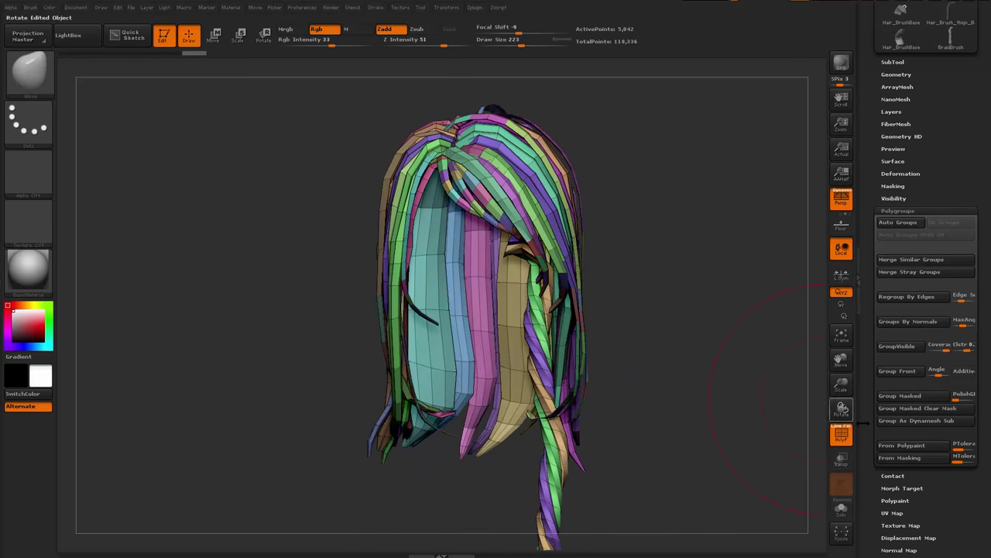
Weld the merged hair's identical points, compare the mesh by undoing the weld, and reapply it
{"action": "left_click_drag", "start_coordinate": [868, 444], "coordinate": [869, 453]}
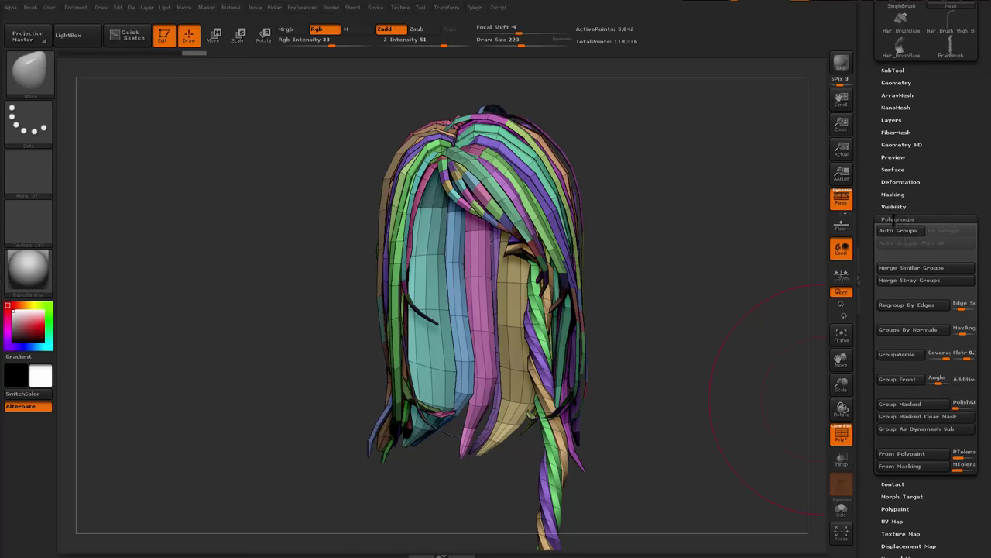
{"action": "left_click", "coordinate": [894, 220]}
{"action": "left_click", "coordinate": [898, 103]}
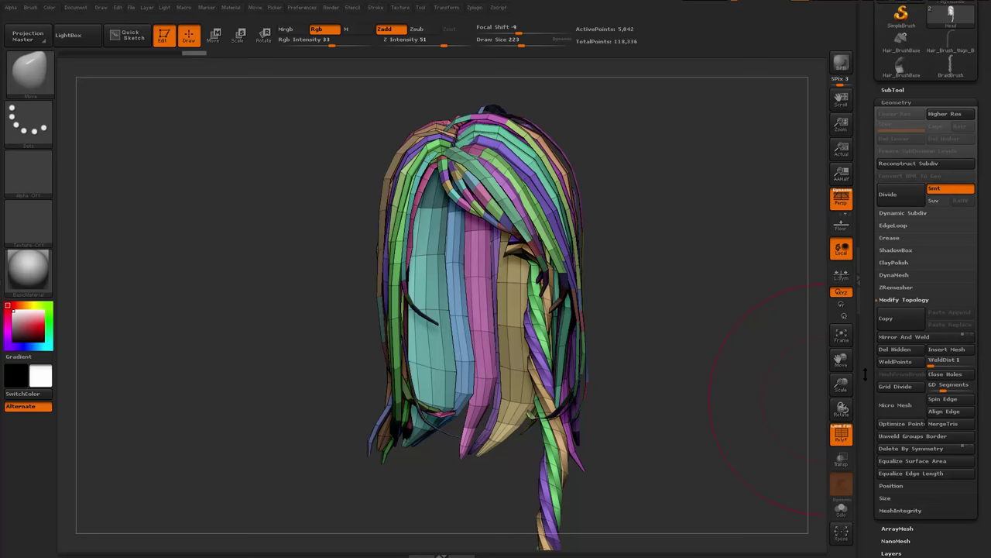
{"action": "left_click_drag", "start_coordinate": [865, 374], "coordinate": [866, 347]}
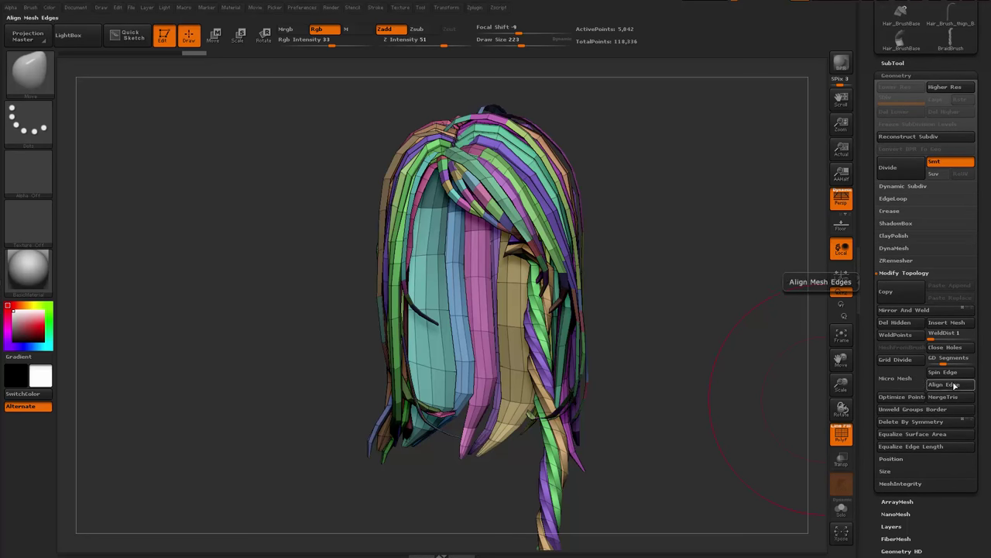
{"action": "left_click", "coordinate": [907, 337]}
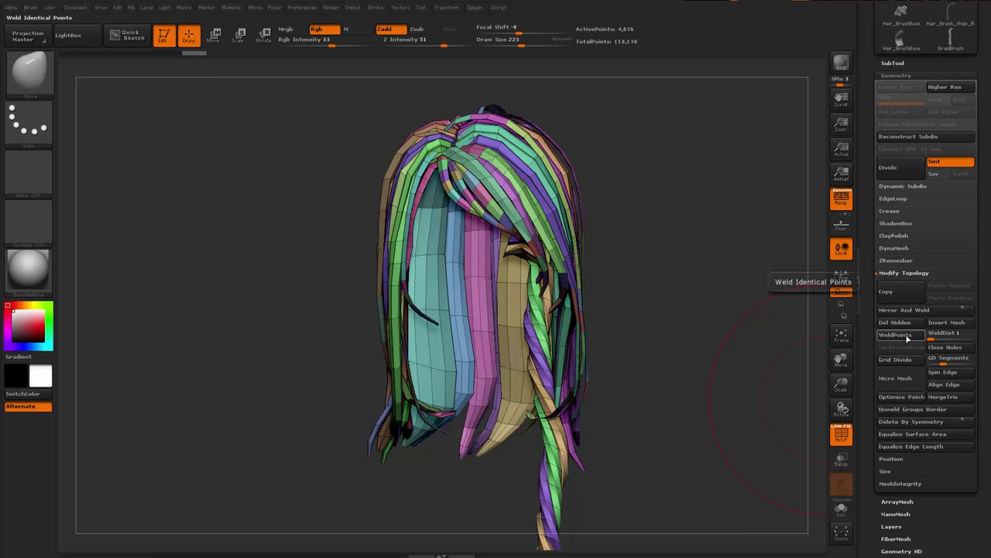
{"action": "mouse_move", "coordinate": [646, 341]}
{"action": "left_mouse_down"}
{"action": "mouse_move", "coordinate": [685, 333]}
{"action": "mouse_move", "coordinate": [706, 287]}
{"action": "mouse_move", "coordinate": [635, 341]}
{"action": "mouse_move", "coordinate": [636, 358]}
{"action": "left_mouse_up"}
{"action": "key", "text": "ctrl+z"}
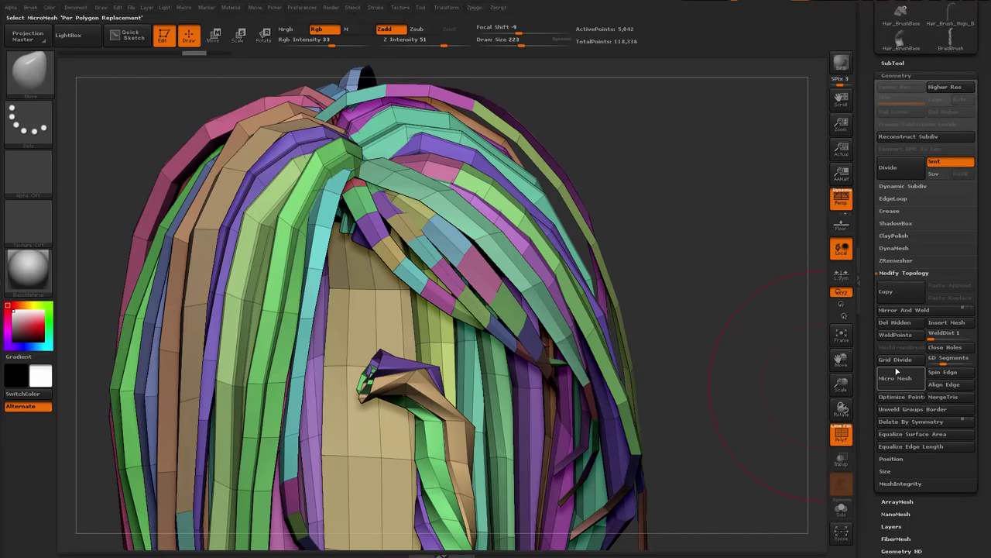
{"action": "left_click_drag", "start_coordinate": [650, 285], "coordinate": [701, 260], "text": "alt"}
Regenerate the automatic polygroups on the welded hair, check the strands, and turn the polyframe off
{"action": "left_click_drag", "start_coordinate": [869, 458], "coordinate": [871, 134]}
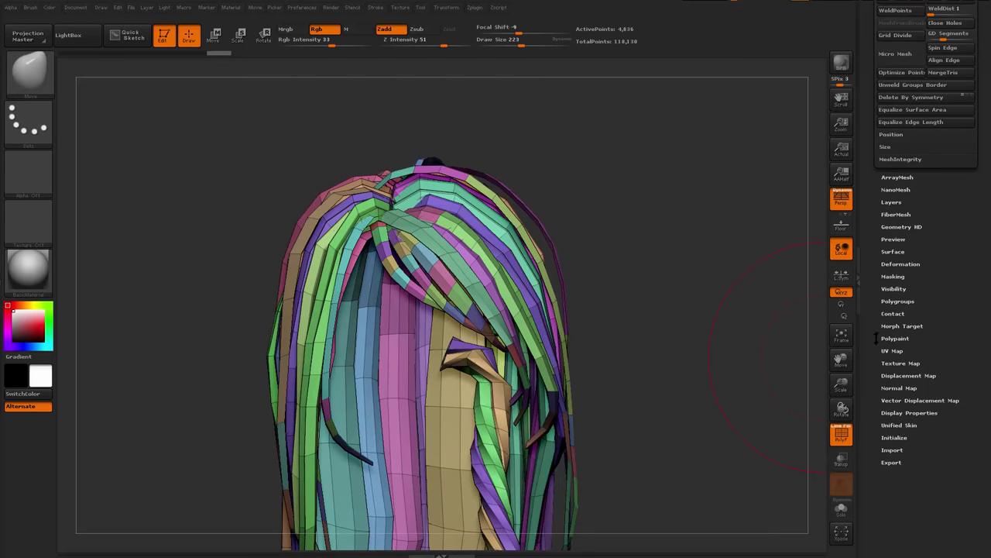
{"action": "left_click_drag", "start_coordinate": [878, 338], "coordinate": [878, 352]}
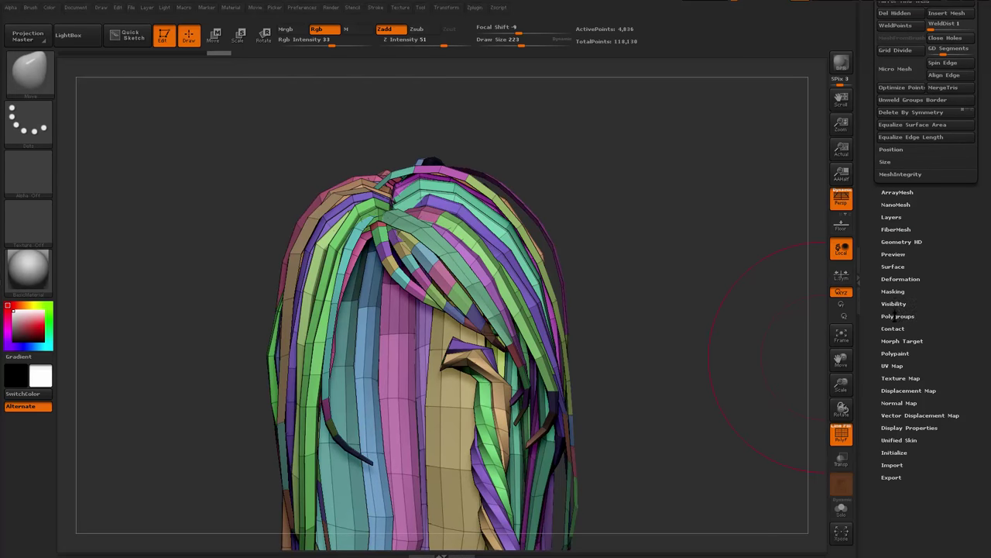
{"action": "left_click", "coordinate": [894, 315]}
{"action": "left_click", "coordinate": [896, 227]}
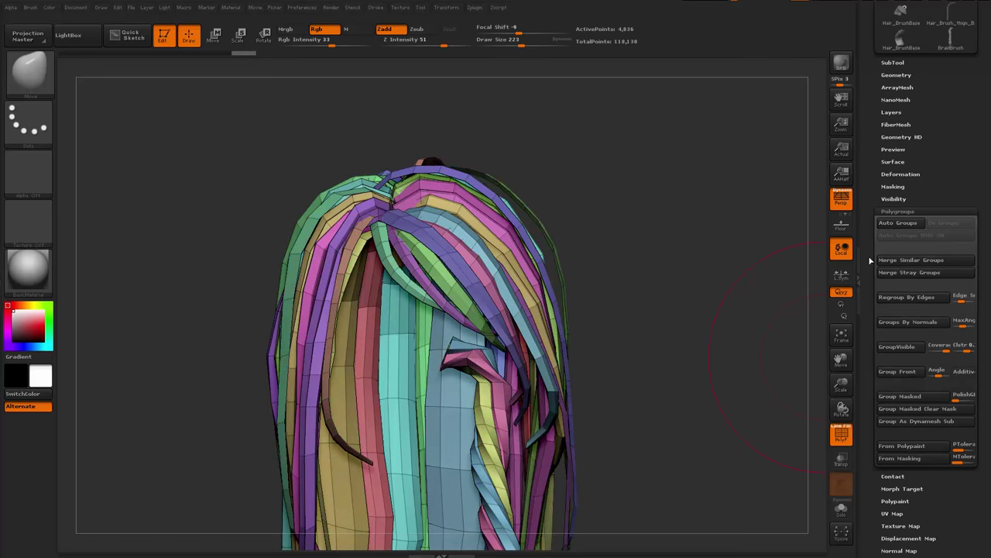
{"action": "mouse_move", "coordinate": [681, 326]}
{"action": "left_mouse_down"}
{"action": "mouse_move", "coordinate": [685, 269]}
{"action": "mouse_move", "coordinate": [671, 343]}
{"action": "mouse_move", "coordinate": [718, 361]}
{"action": "mouse_move", "coordinate": [662, 374]}
{"action": "mouse_move", "coordinate": [699, 312]}
{"action": "mouse_move", "coordinate": [692, 323]}
{"action": "mouse_move", "coordinate": [668, 322]}
{"action": "mouse_move", "coordinate": [691, 316]}
{"action": "left_mouse_up"}
{"action": "key", "text": "shift+f"}
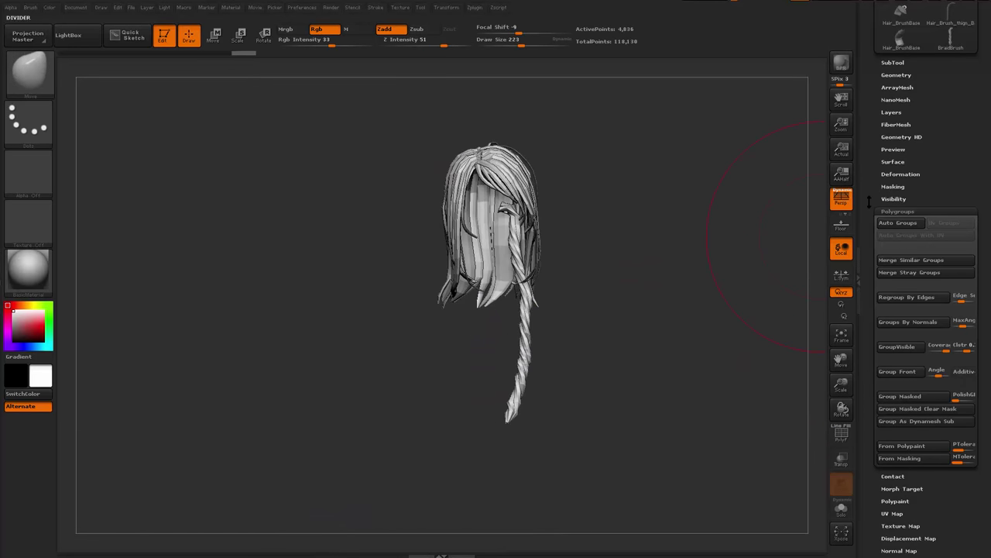
Export the merged hair to the Downloads folder as an OBJ file named HairGeometry, and switch to Maya
{"action": "left_click_drag", "start_coordinate": [864, 189], "coordinate": [868, 445]}
{"action": "left_click", "coordinate": [950, 128]}
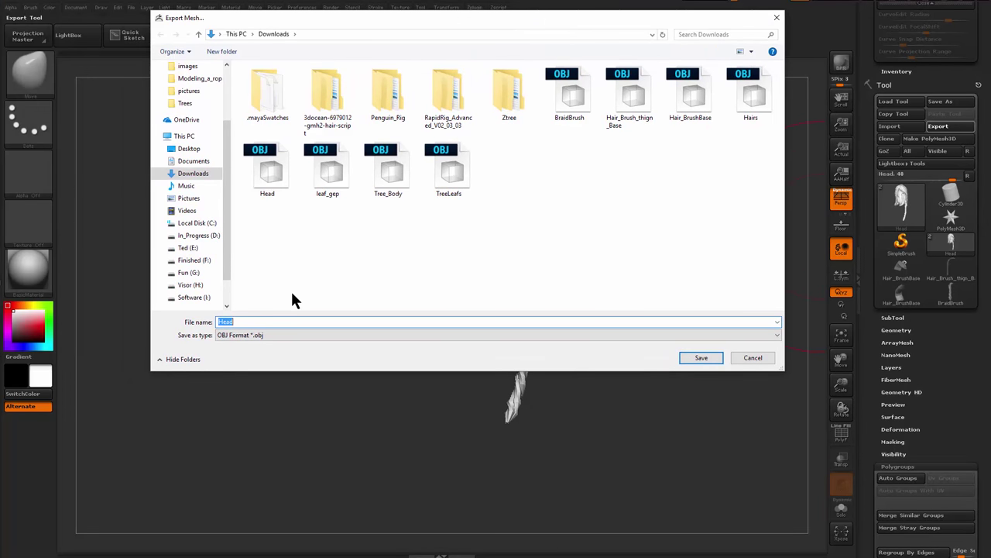
{"action": "type", "text": "HairGoe"}
{"action": "key", "text": "BackSpace"}
{"action": "key", "text": "BackSpace"}
{"action": "type", "text": "eomoe"}
{"action": "key", "text": "BackSpace"}
{"action": "key", "text": "BackSpace"}
{"action": "type", "text": "etry"}
{"action": "key", "text": "Return"}
{"action": "left_click_drag", "start_coordinate": [784, 264], "coordinate": [725, 259]}
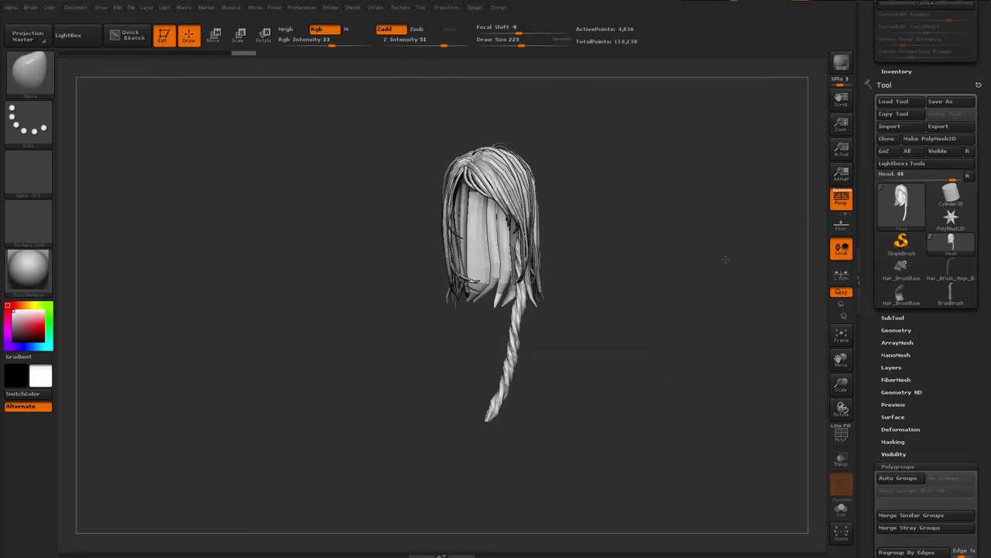
{"action": "left_click", "coordinate": [955, 2]}
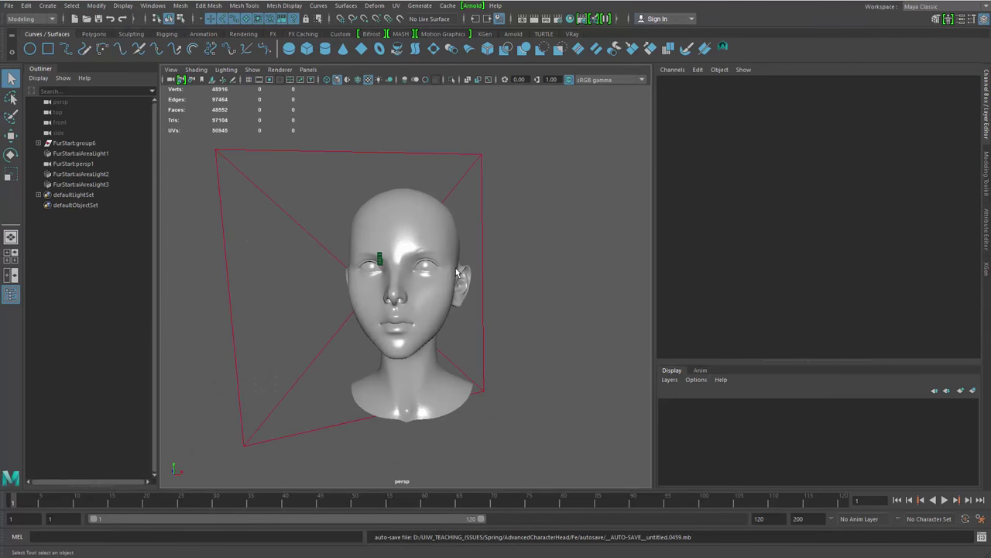
Import HairGeomoetry.OBJ from the Downloads folder into the scene with the head
{"action": "left_click_drag", "start_coordinate": [456, 272], "coordinate": [399, 267], "text": "alt"}
{"action": "scroll", "coordinate": [398, 267], "scroll_direction": "up", "scroll_amount": 2}
{"action": "left_click", "coordinate": [14, 7]}
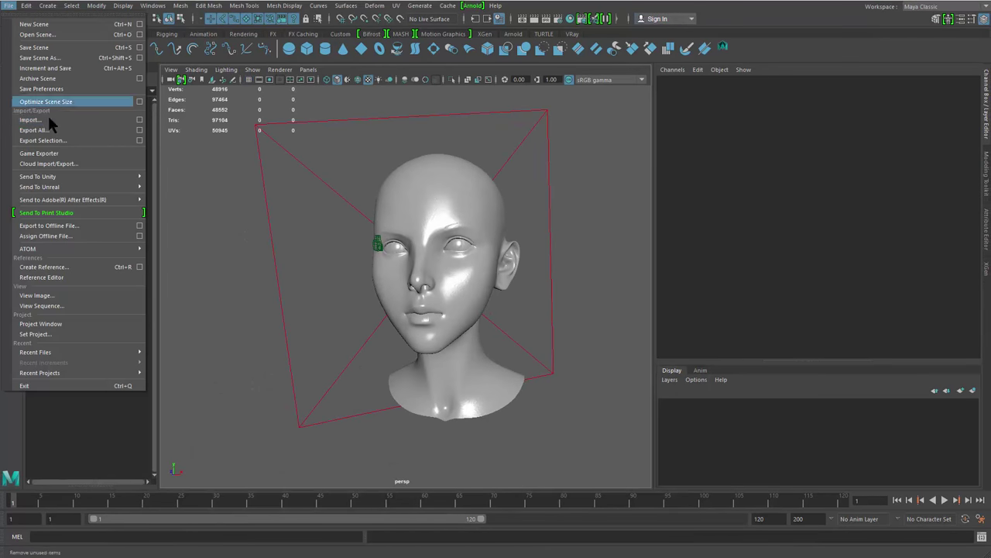
{"action": "left_click", "coordinate": [40, 113]}
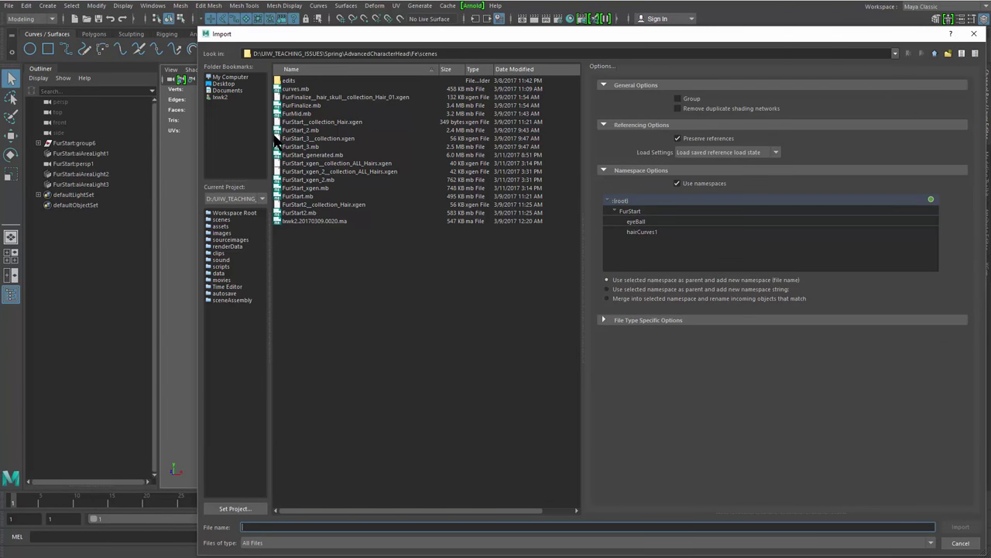
{"action": "left_click", "coordinate": [226, 84]}
{"action": "left_click", "coordinate": [232, 96]}
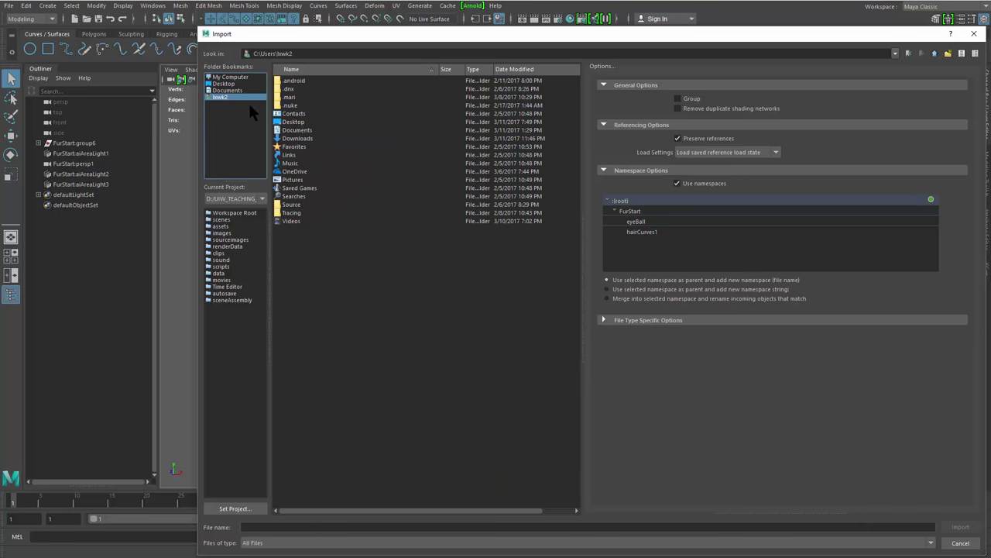
{"action": "double_click", "coordinate": [304, 138]}
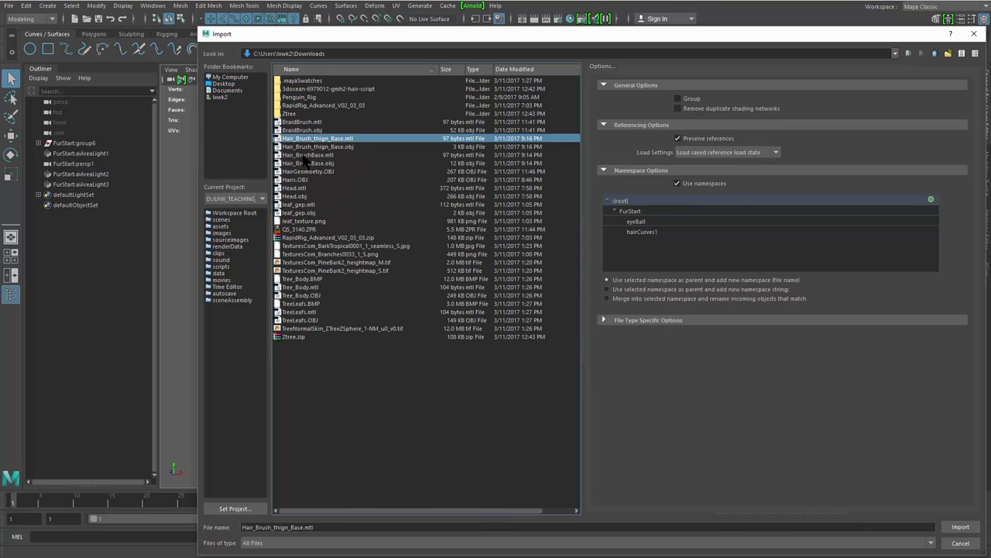
{"action": "left_click", "coordinate": [313, 130]}
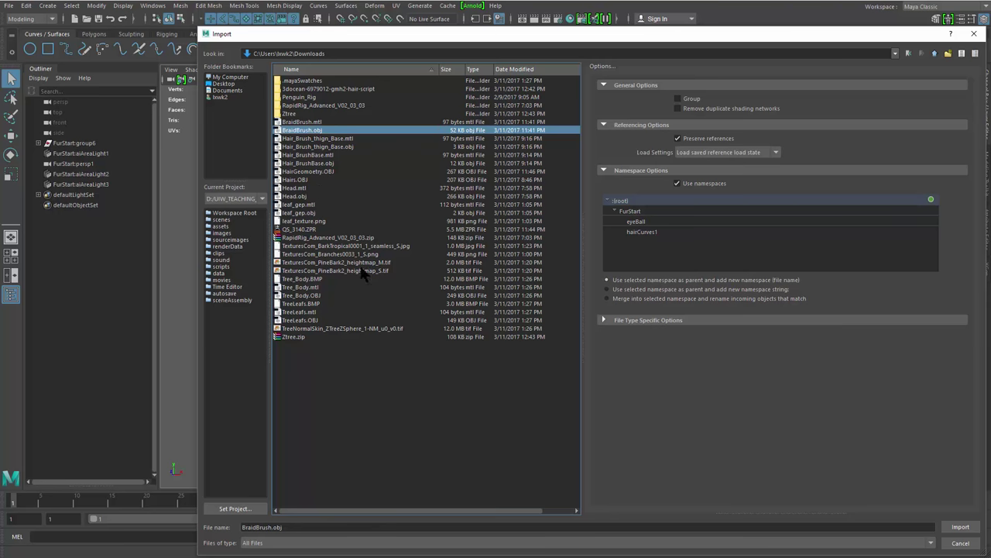
{"action": "left_click", "coordinate": [313, 212]}
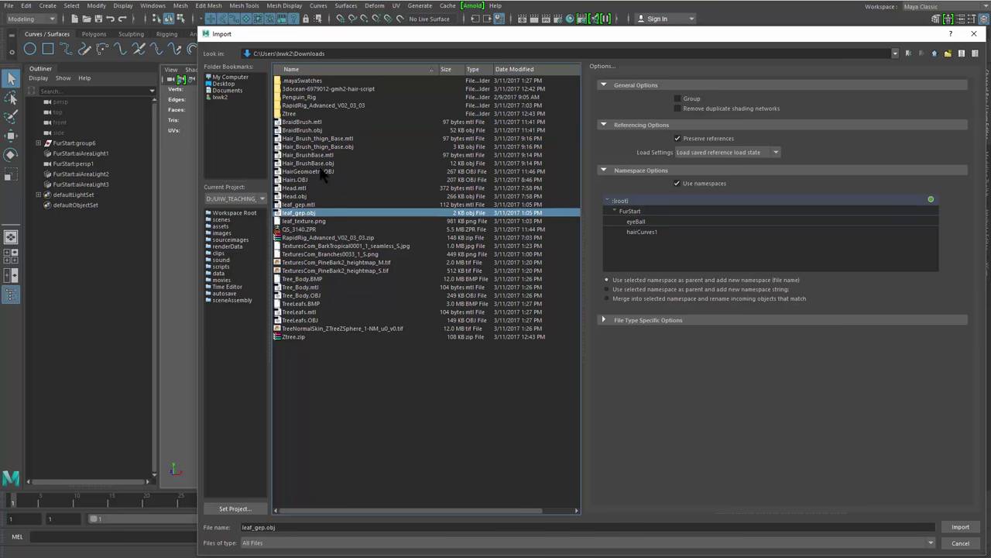
{"action": "left_click", "coordinate": [326, 172]}
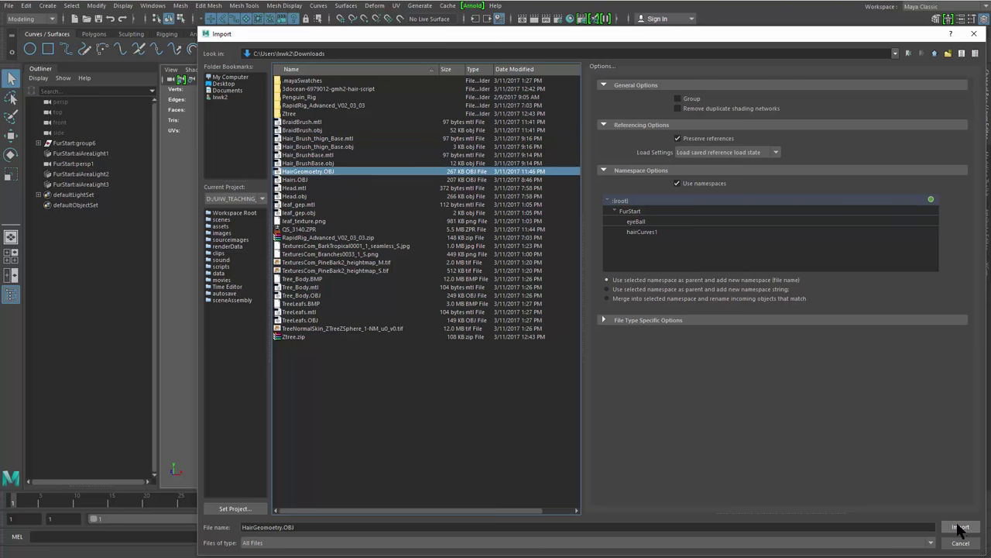
{"action": "left_click", "coordinate": [960, 527]}
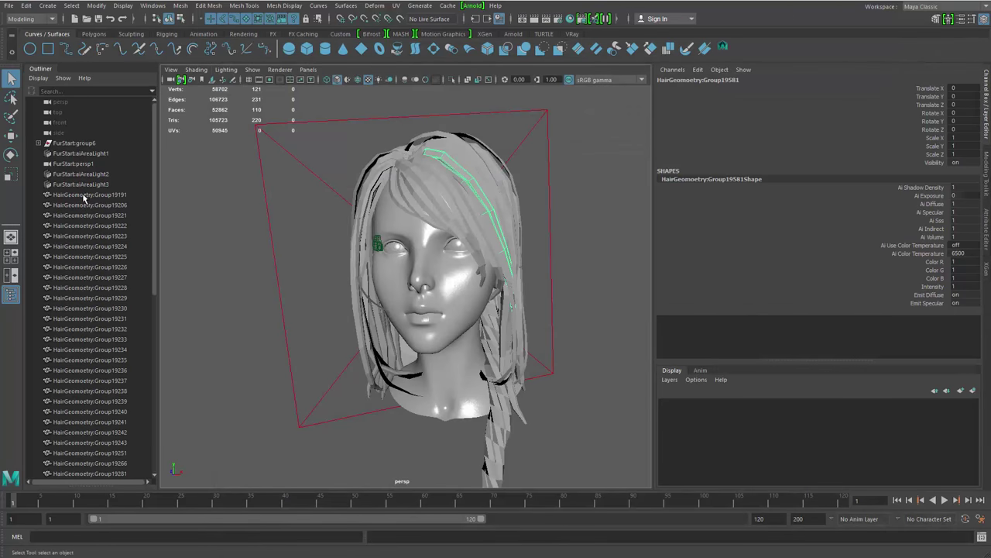
Select every imported HairGeomoetry group and isolate the whole hair in the viewport
{"action": "left_click", "coordinate": [83, 195]}
{"action": "scroll", "coordinate": [82, 334], "scroll_direction": "down", "scroll_amount": 8}
{"action": "scroll", "coordinate": [98, 438], "scroll_direction": "down", "scroll_amount": 3}
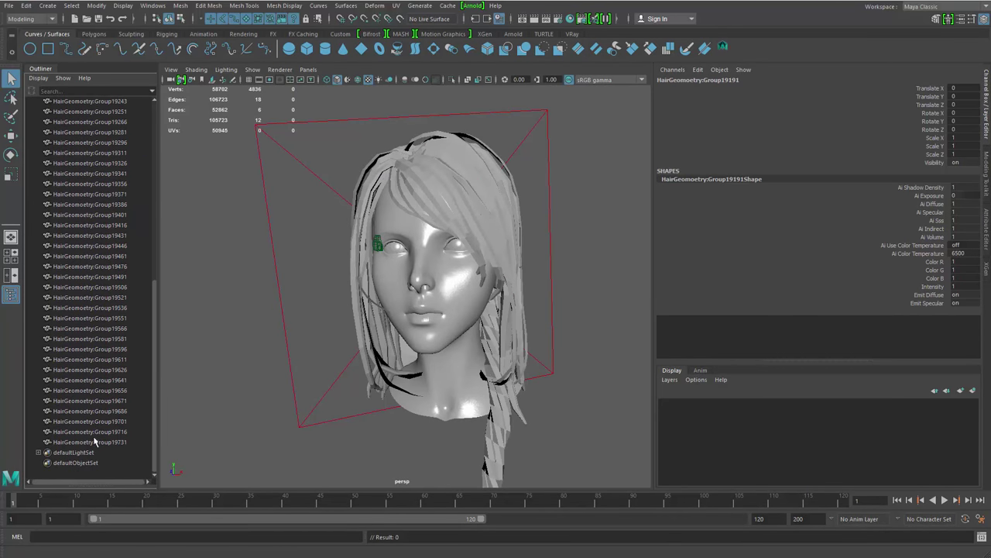
{"action": "left_click", "coordinate": [98, 443], "text": "shift"}
{"action": "scroll", "coordinate": [302, 351], "scroll_direction": "down", "scroll_amount": 2}
{"action": "left_click_drag", "start_coordinate": [302, 350], "coordinate": [372, 342], "text": "alt"}
{"action": "key", "text": "ctrl+1"}
{"action": "left_click_drag", "start_coordinate": [508, 338], "coordinate": [305, 287], "text": "alt"}
{"action": "scroll", "coordinate": [316, 203], "scroll_direction": "down", "scroll_amount": 4}
Select all vertices of the hair pieces and merge them with a threshold of 0.0001
{"action": "left_click", "coordinate": [330, 127]}
{"action": "left_click_drag", "start_coordinate": [329, 128], "coordinate": [587, 481]}
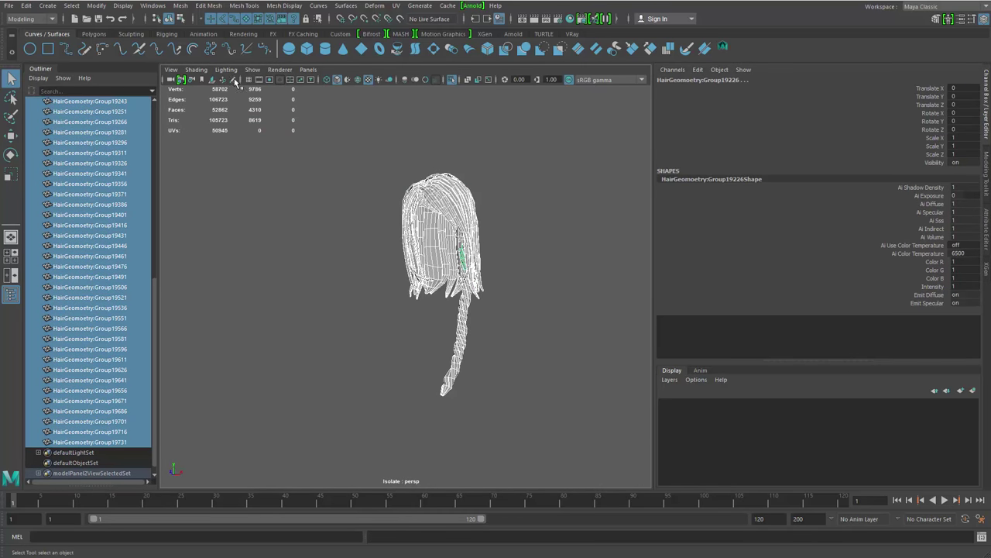
{"action": "left_click", "coordinate": [181, 20]}
{"action": "left_click_drag", "start_coordinate": [326, 125], "coordinate": [599, 468]}
{"action": "left_click_drag", "start_coordinate": [599, 468], "coordinate": [554, 469], "text": "alt"}
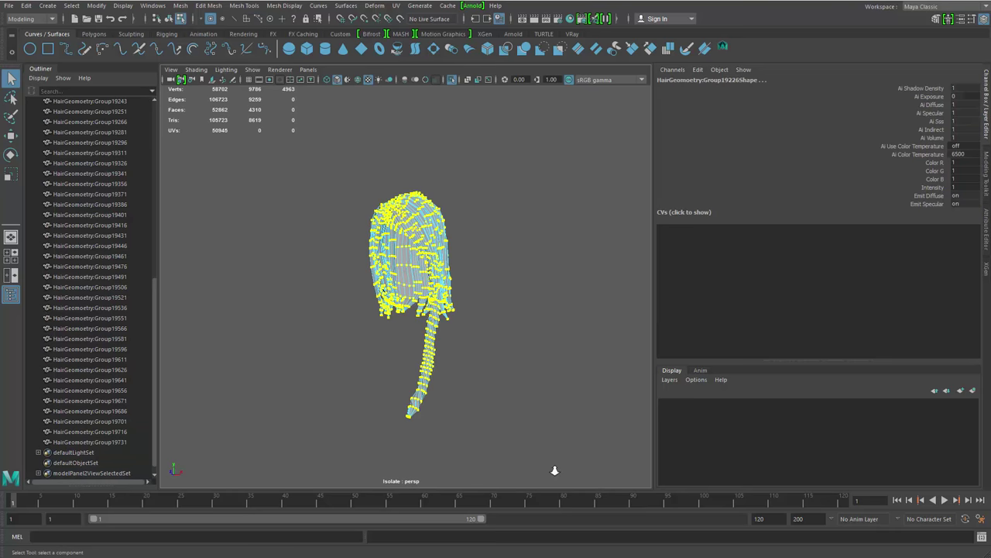
{"action": "scroll", "coordinate": [446, 170], "scroll_direction": "up", "scroll_amount": 5}
{"action": "right_click_drag", "start_coordinate": [447, 171], "coordinate": [531, 126], "text": "shift"}
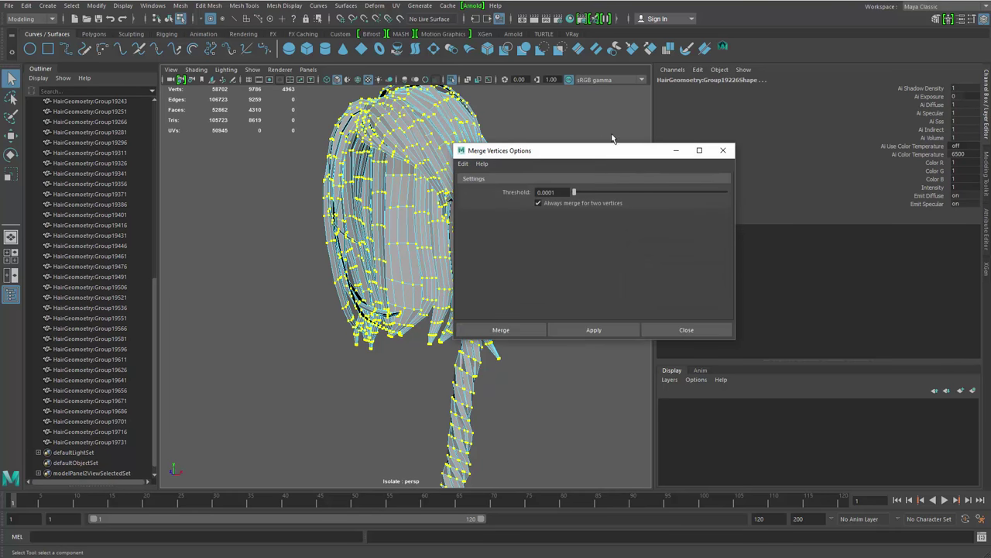
{"action": "key", "text": "ctrl+z"}
{"action": "middle_click_drag", "start_coordinate": [370, 265], "coordinate": [348, 272], "text": "alt"}
{"action": "scroll", "coordinate": [341, 260], "scroll_direction": "down", "scroll_amount": 2}
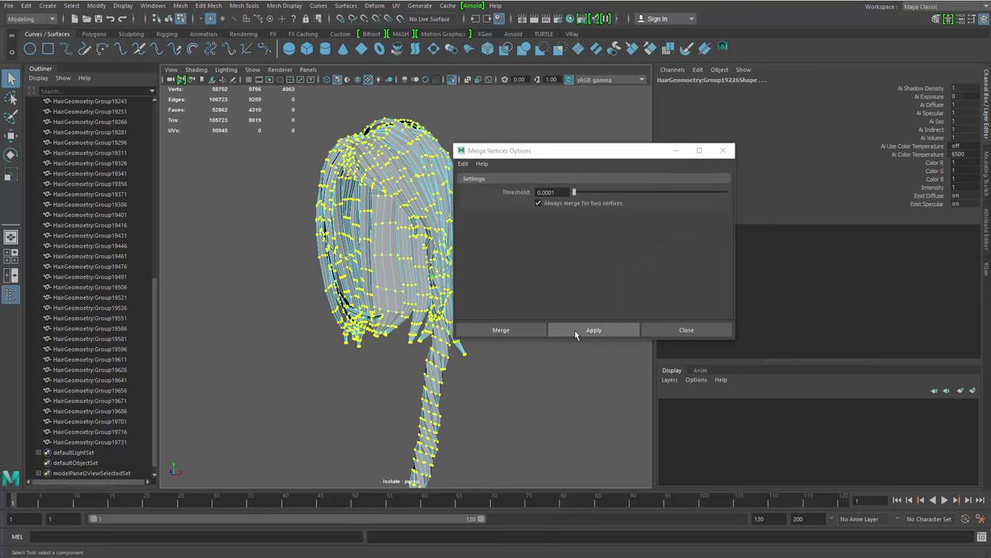
{"action": "left_click", "coordinate": [587, 329]}
{"action": "left_click", "coordinate": [672, 333]}
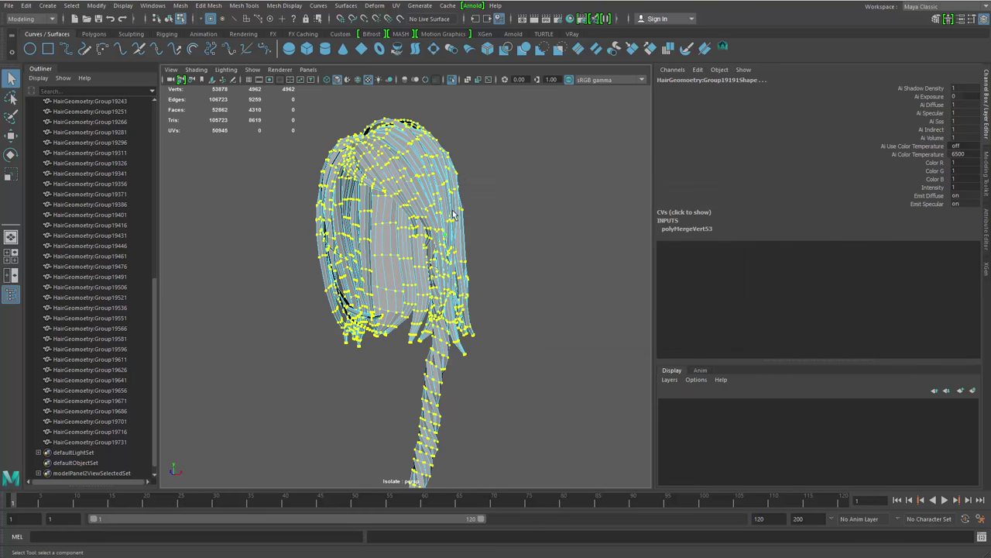
Return to object selection, select all the hair pieces, and delete their construction history
{"action": "right_click_drag", "start_coordinate": [459, 264], "coordinate": [495, 226]}
{"action": "left_click_drag", "start_coordinate": [306, 364], "coordinate": [496, 112]}
{"action": "scroll", "coordinate": [349, 194], "scroll_direction": "down", "scroll_amount": 3}
{"action": "left_click_drag", "start_coordinate": [266, 127], "coordinate": [515, 474]}
{"action": "key", "text": "alt+shift+d"}
{"action": "middle_click_drag", "start_coordinate": [424, 366], "coordinate": [415, 333], "text": "alt"}
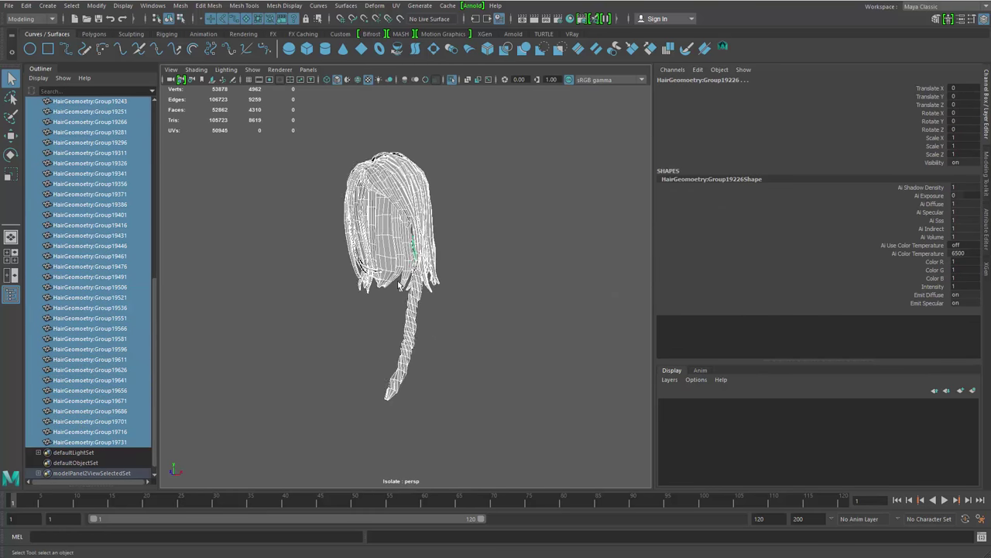
Turn on smooth mesh preview for all segments of the braid down to its tip
{"action": "scroll", "coordinate": [418, 333], "scroll_direction": "up", "scroll_amount": 5}
{"action": "left_click", "coordinate": [468, 317]}
{"action": "left_click", "coordinate": [415, 337]}
{"action": "left_click", "coordinate": [443, 346]}
{"action": "left_click", "coordinate": [424, 330]}
{"action": "key", "text": "3"}
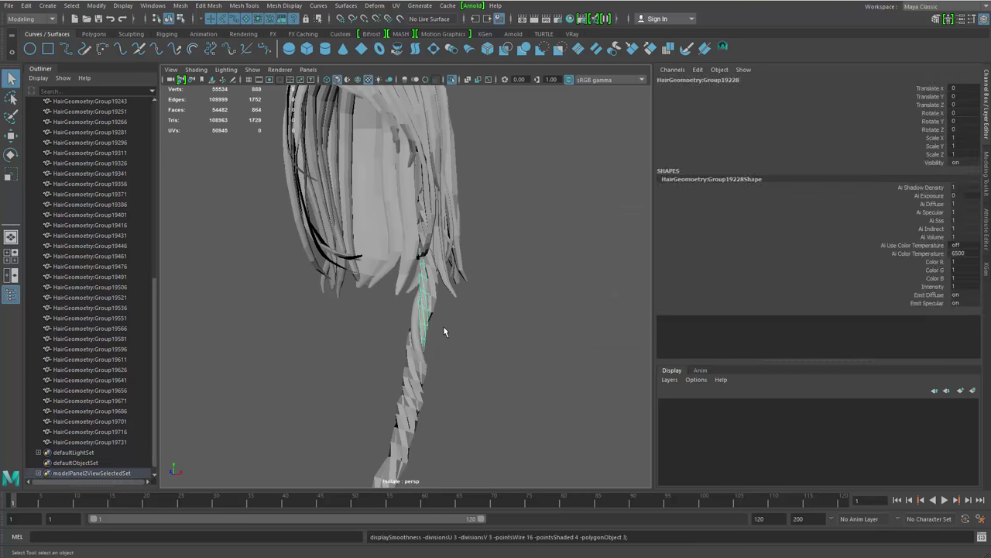
{"action": "left_click", "coordinate": [444, 328]}
{"action": "left_click_drag", "start_coordinate": [368, 341], "coordinate": [480, 432]}
{"action": "key", "text": "3"}
{"action": "left_click", "coordinate": [466, 420]}
{"action": "middle_click_drag", "start_coordinate": [466, 420], "coordinate": [478, 387], "text": "alt"}
{"action": "left_click_drag", "start_coordinate": [328, 381], "coordinate": [398, 485]}
{"action": "key", "text": "3"}
{"action": "left_click", "coordinate": [495, 357]}
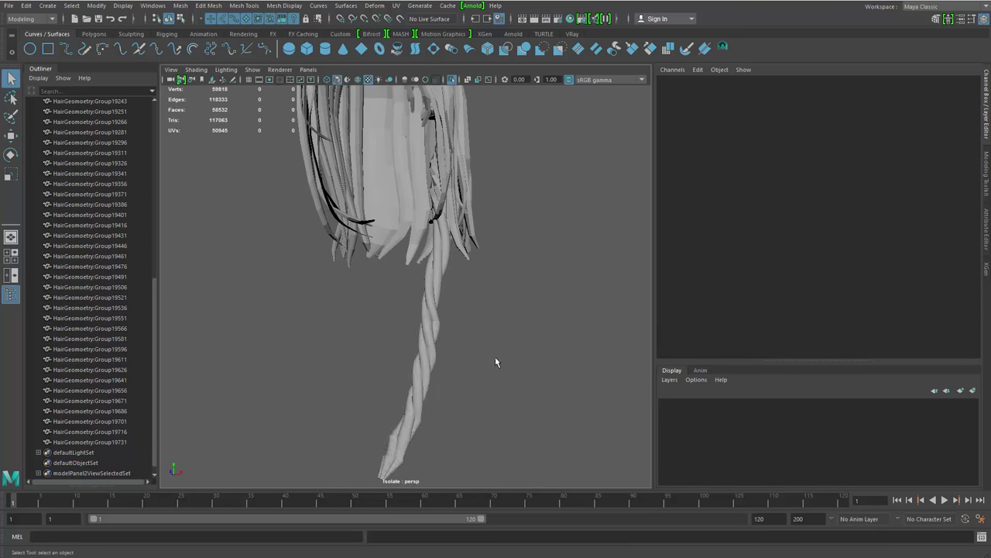
Examine the separate segments at the braid's lower end to see which strand each one belongs to
{"action": "right_click_drag", "start_coordinate": [495, 357], "coordinate": [403, 380], "text": "alt"}
{"action": "left_click_drag", "start_coordinate": [377, 389], "coordinate": [434, 344]}
{"action": "middle_click_drag", "start_coordinate": [401, 343], "coordinate": [403, 287], "text": "alt"}
{"action": "right_click_drag", "start_coordinate": [403, 309], "coordinate": [469, 364], "text": "alt"}
{"action": "left_click", "coordinate": [469, 369]}
{"action": "left_click", "coordinate": [432, 326]}
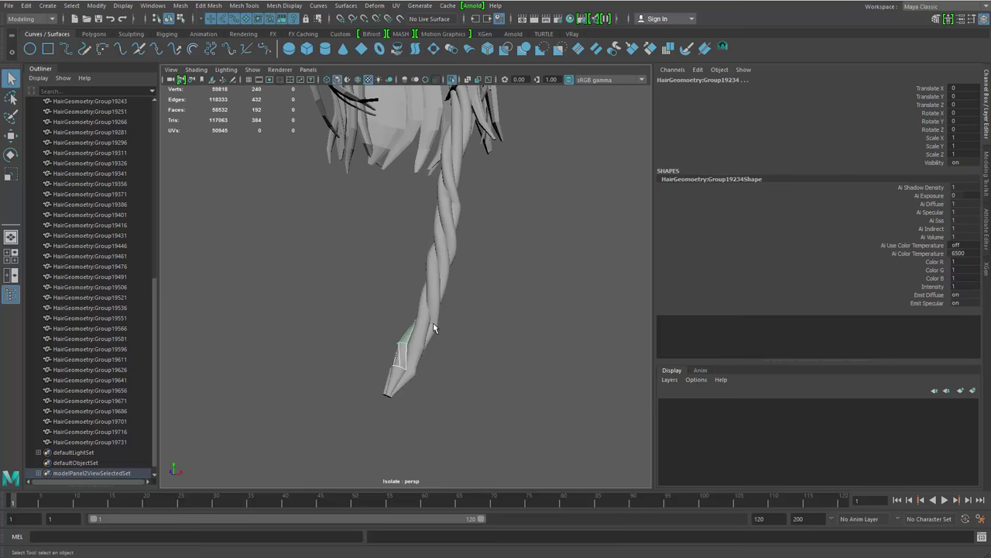
{"action": "left_click", "coordinate": [434, 317]}
{"action": "left_click", "coordinate": [409, 368]}
{"action": "middle_click_drag", "start_coordinate": [395, 297], "coordinate": [402, 247], "text": "alt"}
{"action": "right_click_drag", "start_coordinate": [402, 247], "coordinate": [390, 376], "text": "alt"}
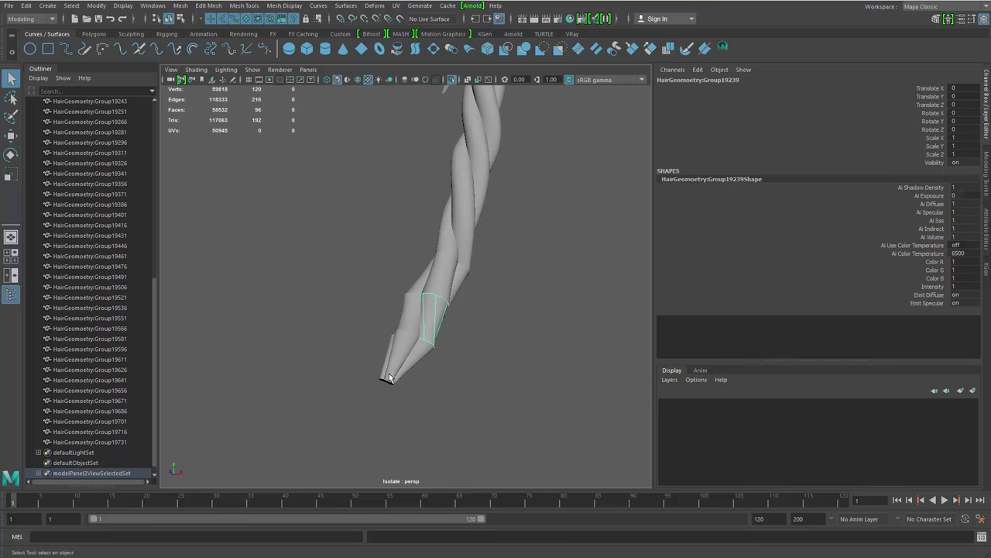
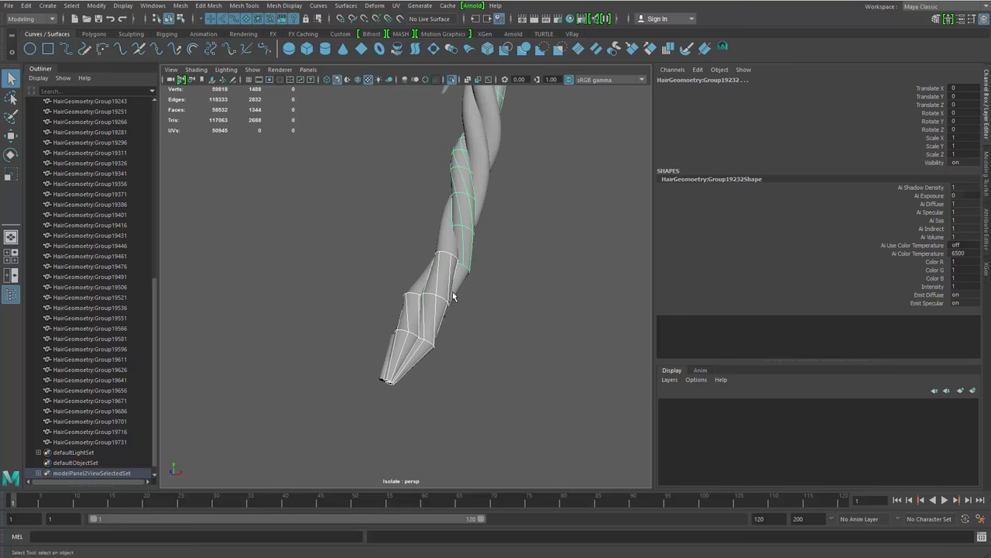
Select all segments of one braid strand down to the tip and isolate them
{"action": "middle_click_drag", "start_coordinate": [430, 295], "coordinate": [391, 355], "text": "alt"}
{"action": "left_click_drag", "start_coordinate": [391, 354], "coordinate": [436, 356], "text": "alt"}
{"action": "middle_click_drag", "start_coordinate": [436, 356], "coordinate": [420, 283], "text": "alt"}
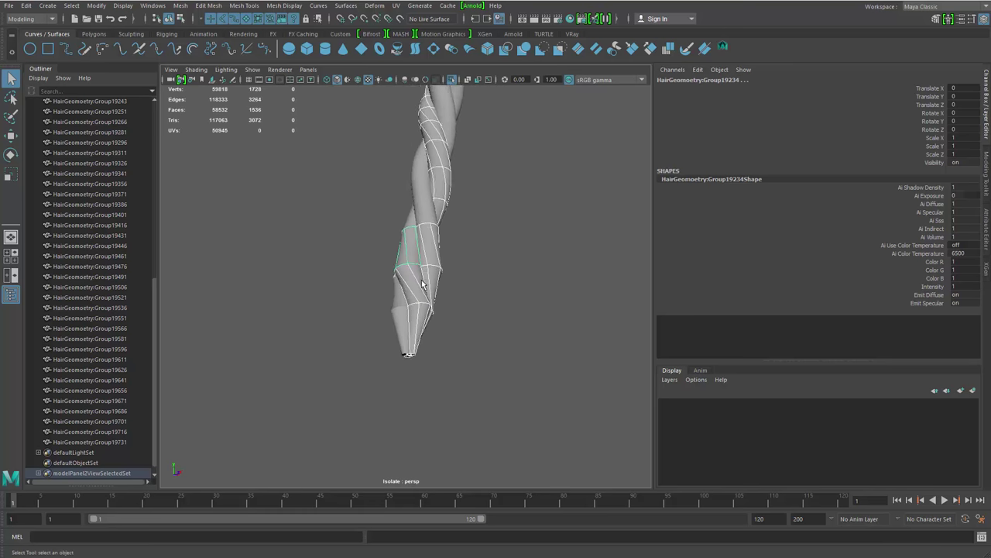
{"action": "left_click_drag", "start_coordinate": [407, 295], "coordinate": [446, 298], "text": "alt"}
{"action": "left_click", "coordinate": [414, 305]}
{"action": "left_click_drag", "start_coordinate": [374, 333], "coordinate": [402, 316], "text": "alt"}
{"action": "left_click", "coordinate": [458, 341], "text": "shift"}
{"action": "key", "text": "ctrl+1"}
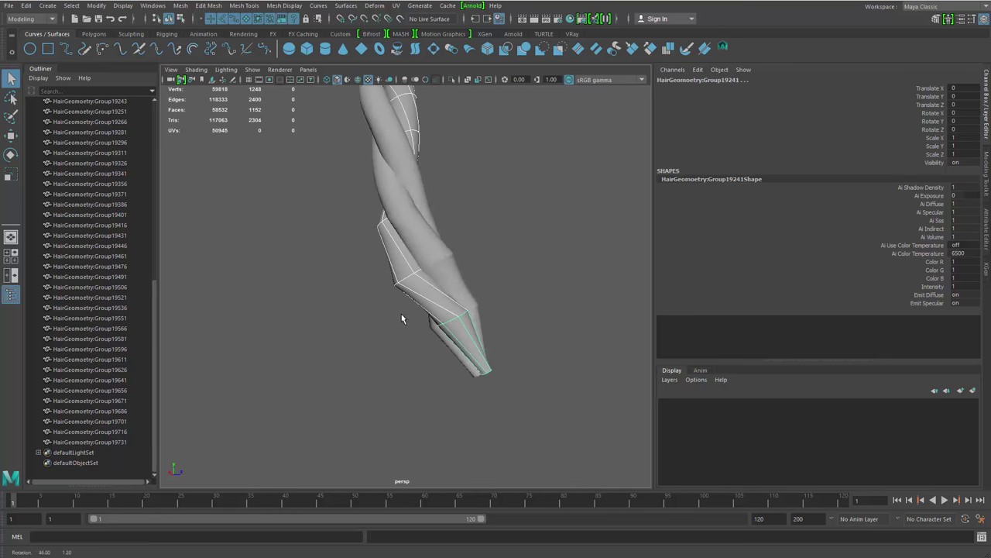
{"action": "key", "text": "ctrl+1"}
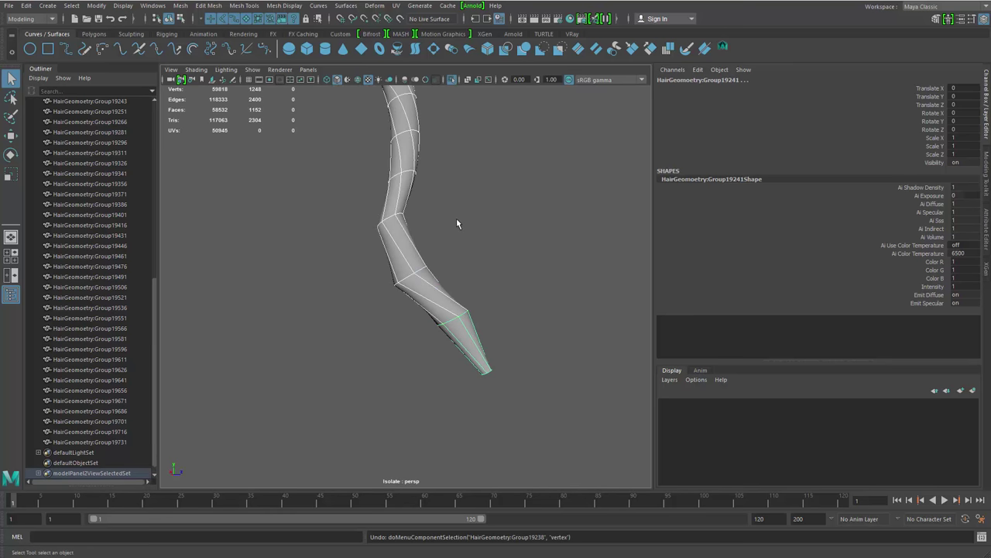
Combine the isolated strand's segments, merge the vertices along its lower part, and leave isolation
{"action": "right_click_drag", "start_coordinate": [457, 219], "coordinate": [454, 407], "text": "shift"}
{"action": "right_click_drag", "start_coordinate": [458, 339], "coordinate": [290, 272]}
{"action": "left_click_drag", "start_coordinate": [290, 177], "coordinate": [534, 415]}
{"action": "right_click_drag", "start_coordinate": [417, 239], "coordinate": [465, 224], "text": "shift"}
{"action": "key", "text": "q"}
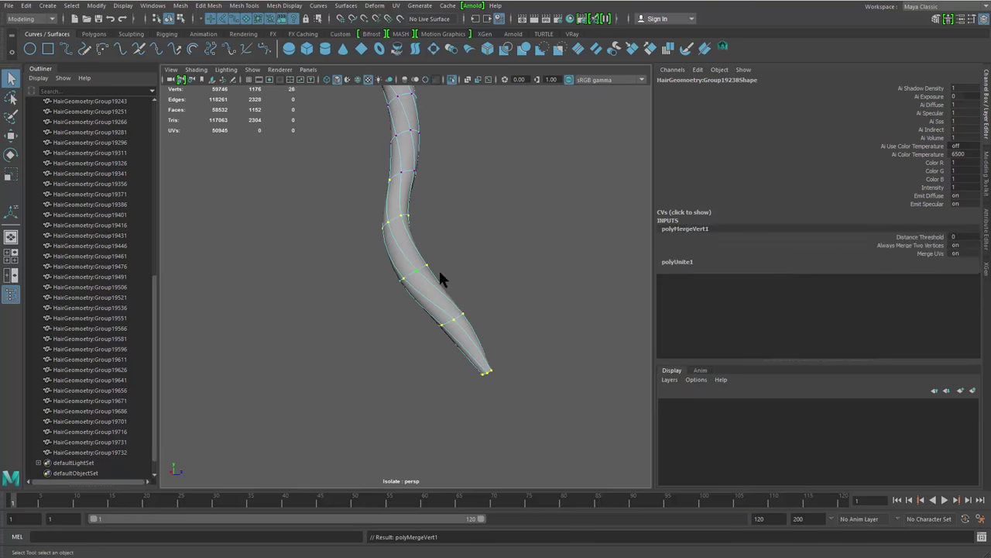
{"action": "key", "text": "F8"}
{"action": "key", "text": "ctrl+1"}
Select the segments of the second braid strand, without the stray piece near the tip, and isolate them
{"action": "left_click", "coordinate": [426, 235]}
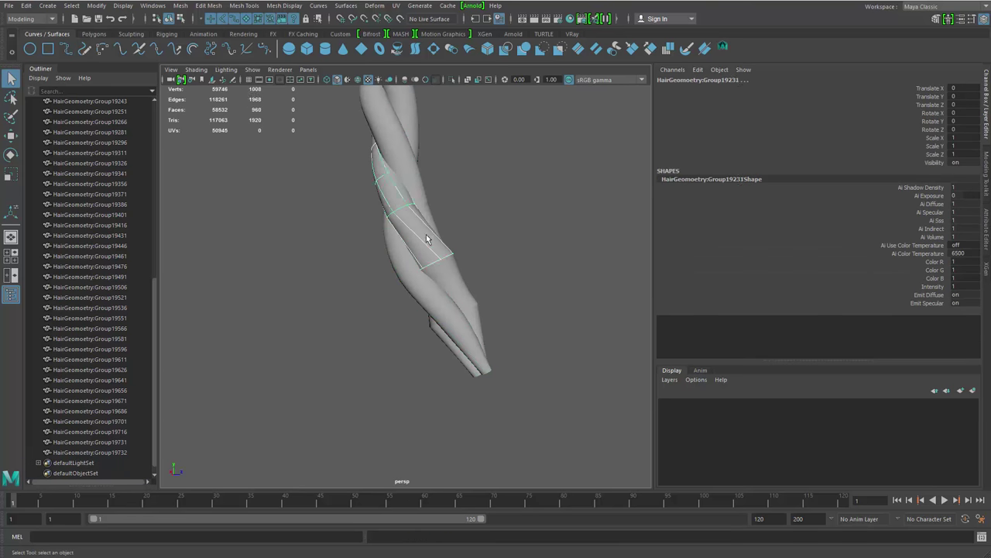
{"action": "key", "text": "ctrl+1"}
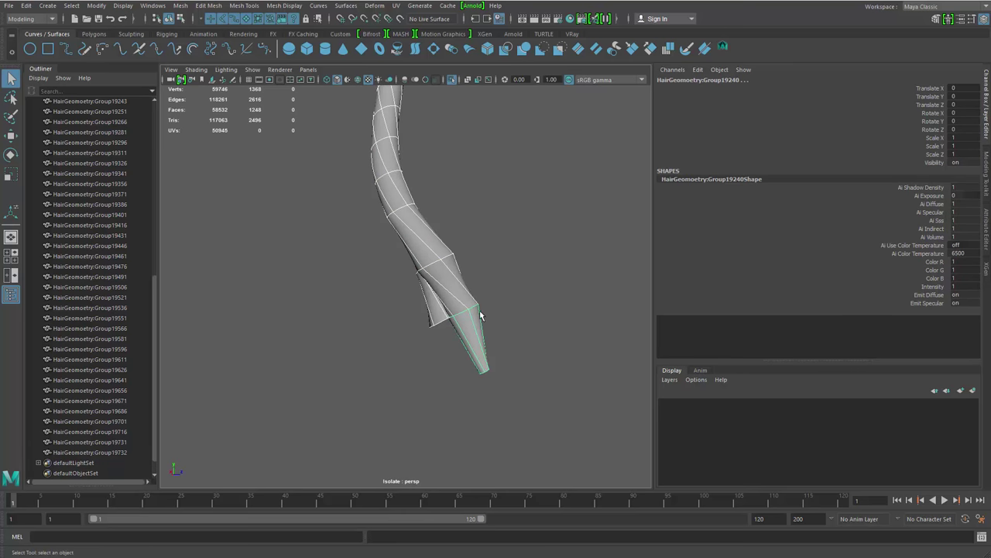
{"action": "key", "text": "ctrl+1"}
{"action": "key", "text": "ctrl+1"}
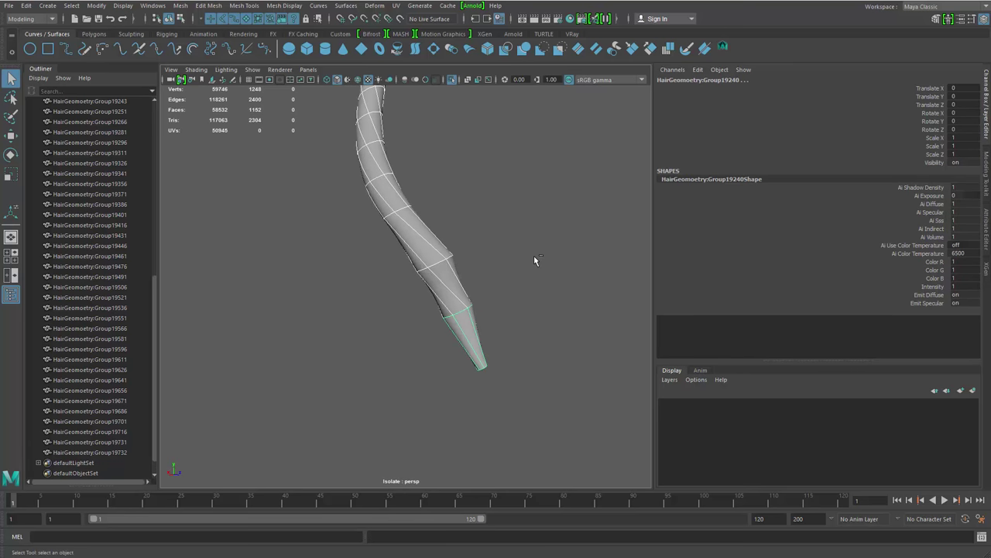
Combine the second strand's segments into one mesh and merge the vertices at their seams
{"action": "right_click_drag", "start_coordinate": [539, 233], "coordinate": [528, 418], "text": "shift"}
{"action": "scroll", "coordinate": [438, 279], "scroll_direction": "down", "scroll_amount": 3}
{"action": "right_click_drag", "start_coordinate": [443, 313], "coordinate": [327, 289]}
{"action": "left_click_drag", "start_coordinate": [360, 219], "coordinate": [486, 327]}
{"action": "right_click_drag", "start_coordinate": [441, 271], "coordinate": [492, 157], "text": "shift"}
{"action": "key", "text": "F8"}
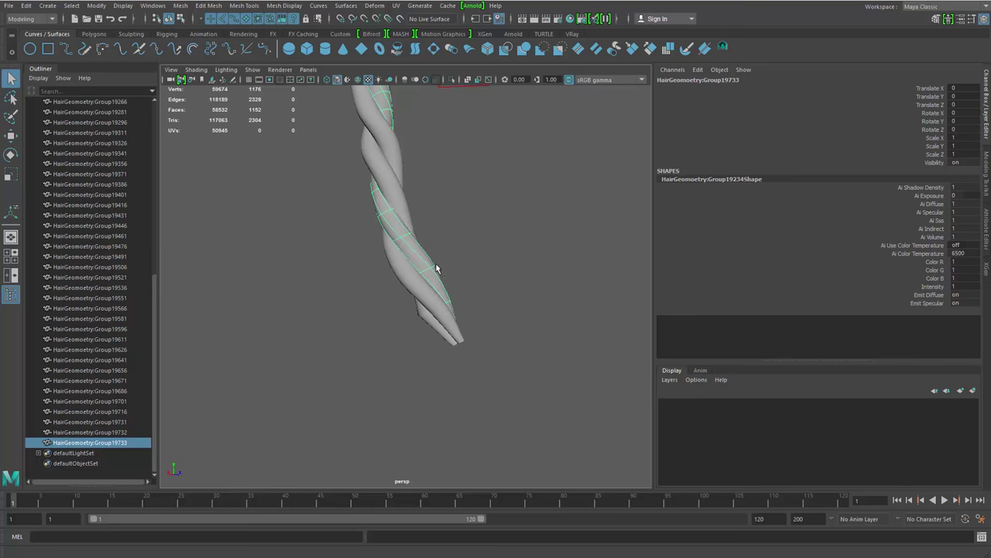
Select the segments of the remaining third braid strand down to the tip and isolate them
{"action": "left_click", "coordinate": [408, 211]}
{"action": "left_click_drag", "start_coordinate": [469, 237], "coordinate": [291, 245], "text": "alt"}
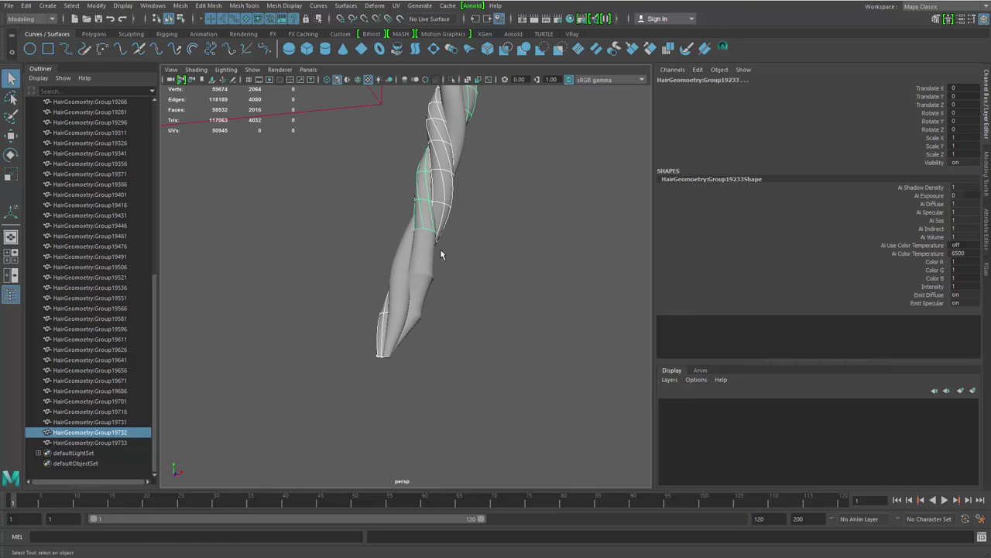
{"action": "left_click", "coordinate": [428, 234]}
{"action": "left_click", "coordinate": [425, 216]}
{"action": "left_click", "coordinate": [426, 257], "text": "shift"}
{"action": "left_click", "coordinate": [420, 295], "text": "shift"}
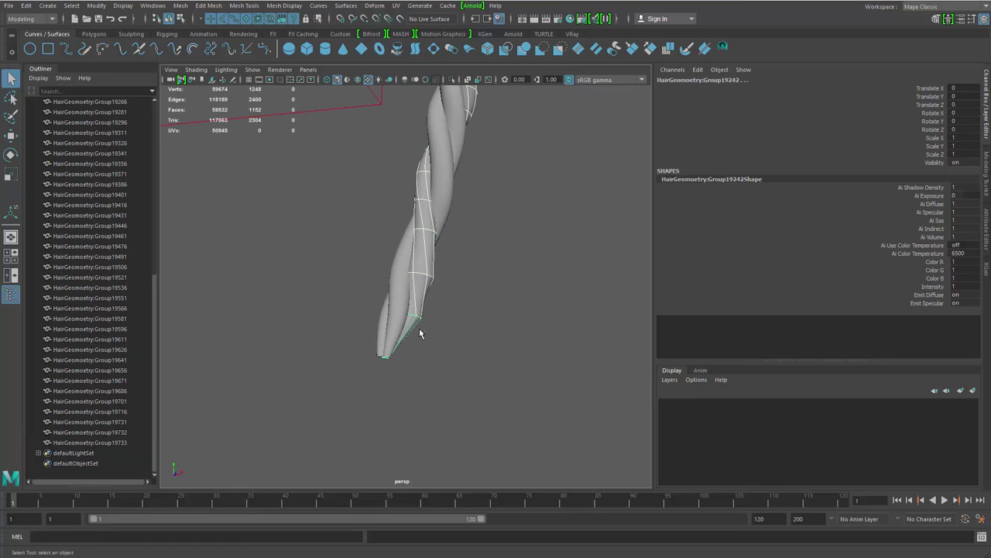
{"action": "key", "text": "ctrl+1"}
{"action": "left_click_drag", "start_coordinate": [529, 310], "coordinate": [488, 279], "text": "alt"}
Combine the third strand's segments, merge their seam vertices, and show the rest of the scene again
{"action": "right_click_drag", "start_coordinate": [503, 225], "coordinate": [496, 410], "text": "shift"}
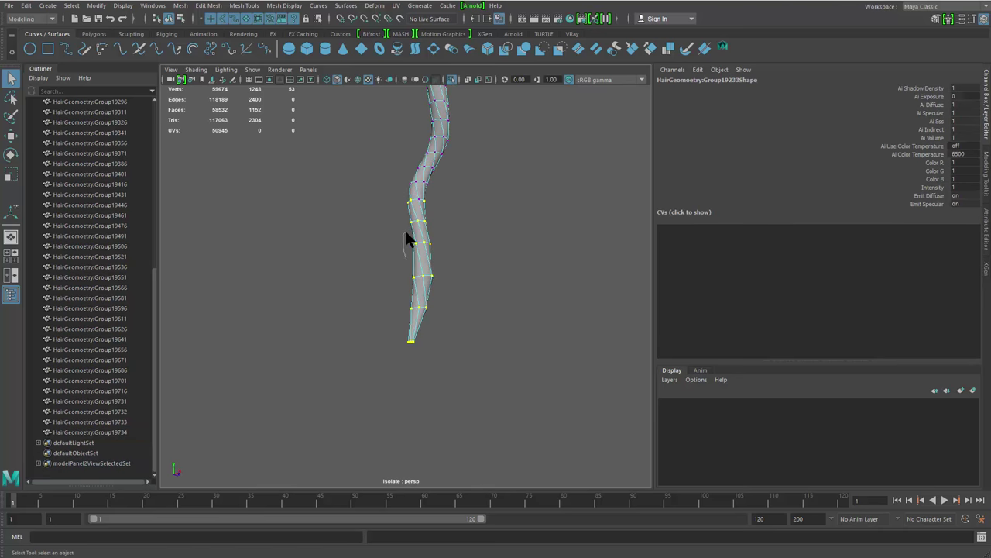
{"action": "right_click_drag", "start_coordinate": [406, 233], "coordinate": [460, 216], "text": "shift"}
{"action": "right_click_drag", "start_coordinate": [419, 238], "coordinate": [504, 181]}
{"action": "middle_click_drag", "start_coordinate": [468, 174], "coordinate": [443, 286], "text": "alt"}
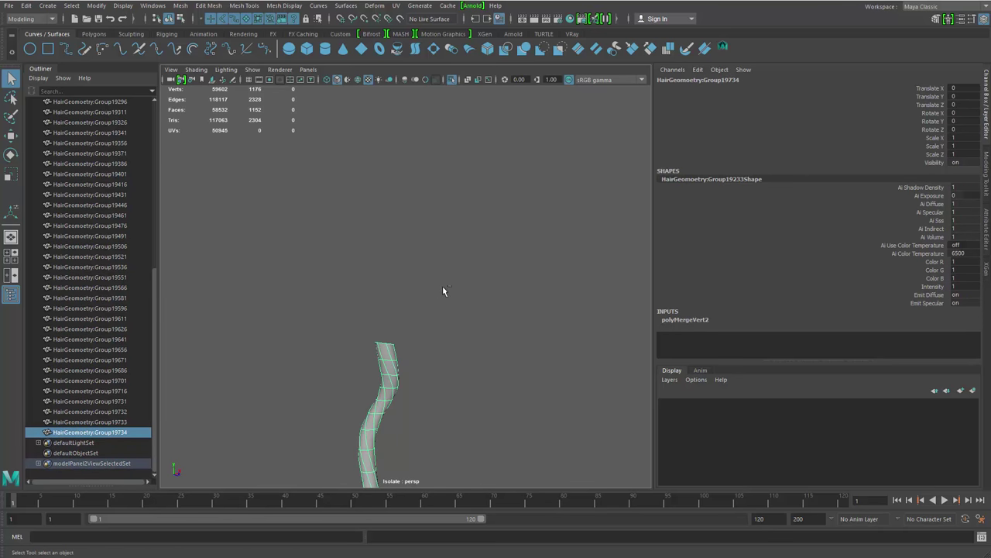
{"action": "key", "text": "ctrl+1"}
Select the three combined braid strands together with the segments at the top of the braid
{"action": "left_click_drag", "start_coordinate": [428, 293], "coordinate": [458, 254], "text": "alt"}
{"action": "middle_click_drag", "start_coordinate": [445, 256], "coordinate": [457, 161], "text": "alt"}
{"action": "left_click_drag", "start_coordinate": [414, 203], "coordinate": [465, 280]}
{"action": "right_click_drag", "start_coordinate": [465, 280], "coordinate": [396, 231], "text": "alt"}
{"action": "left_click_drag", "start_coordinate": [395, 227], "coordinate": [422, 218], "text": "shift"}
{"action": "middle_click_drag", "start_coordinate": [423, 220], "coordinate": [443, 313], "text": "alt"}
{"action": "right_click_drag", "start_coordinate": [434, 317], "coordinate": [462, 341], "text": "alt"}
{"action": "left_click_drag", "start_coordinate": [462, 341], "coordinate": [434, 309], "text": "alt"}
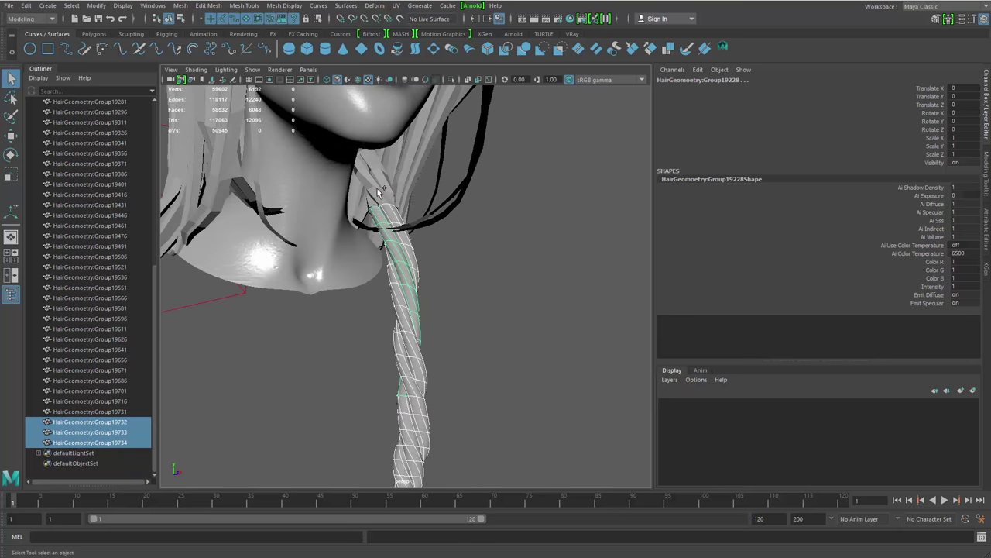
Add the uppermost visible braid segment beside the neck to the selection of combined strands
{"action": "left_click", "coordinate": [375, 202], "text": "shift"}
{"action": "left_click_drag", "start_coordinate": [392, 201], "coordinate": [402, 233], "text": "alt"}
{"action": "right_click_drag", "start_coordinate": [403, 232], "coordinate": [354, 200], "text": "alt"}
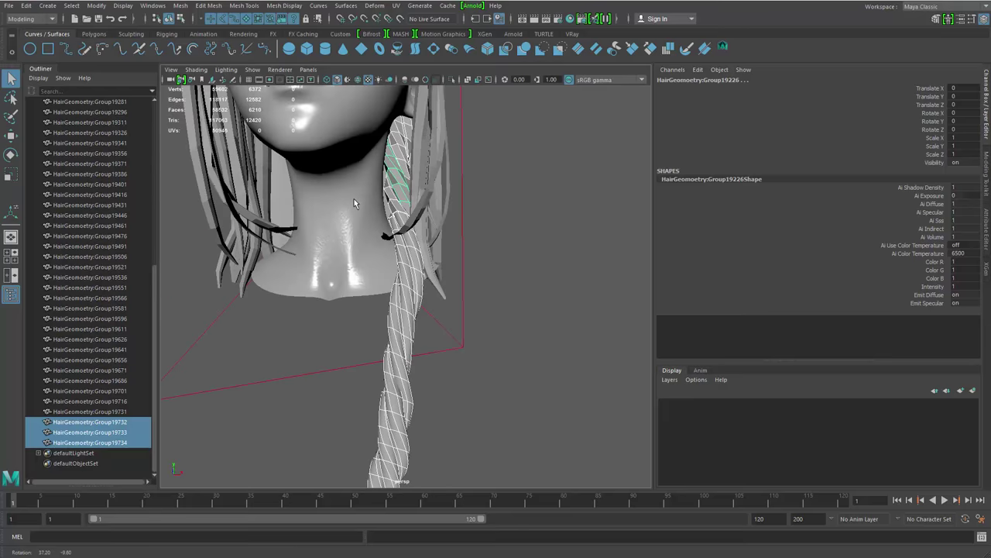
{"action": "middle_click_drag", "start_coordinate": [354, 200], "coordinate": [412, 279], "text": "alt"}
{"action": "key", "text": "ctrl+1"}
{"action": "key", "text": "ctrl+1"}
{"action": "left_click_drag", "start_coordinate": [464, 225], "coordinate": [384, 216], "text": "alt"}
{"action": "middle_click_drag", "start_coordinate": [384, 217], "coordinate": [380, 310], "text": "alt"}
{"action": "right_click_drag", "start_coordinate": [379, 310], "coordinate": [441, 291], "text": "alt"}
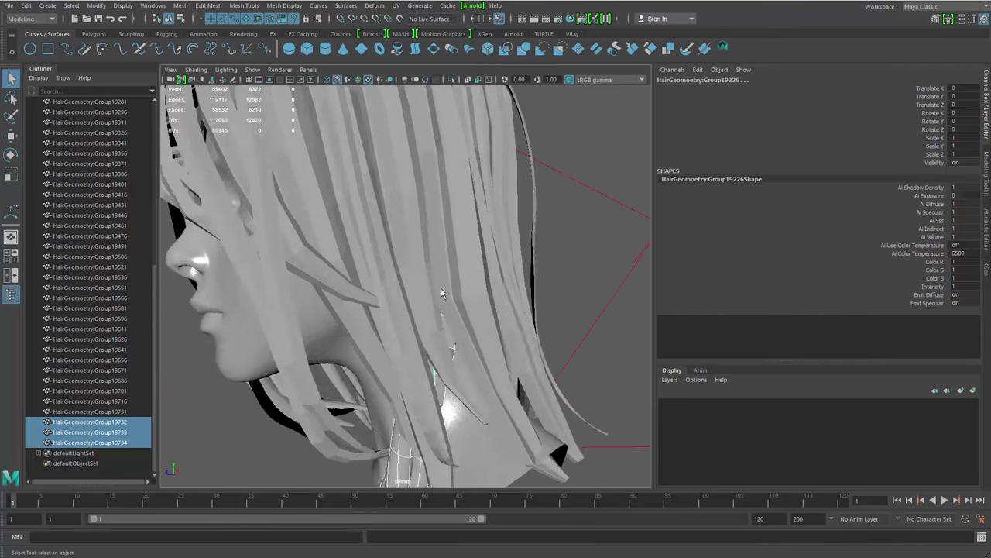
Select the braid's hidden root segments in wireframe without the surrounding hair and head, and isolate the whole braid
{"action": "key", "text": "4"}
{"action": "left_click_drag", "start_coordinate": [441, 291], "coordinate": [540, 283], "text": "alt"}
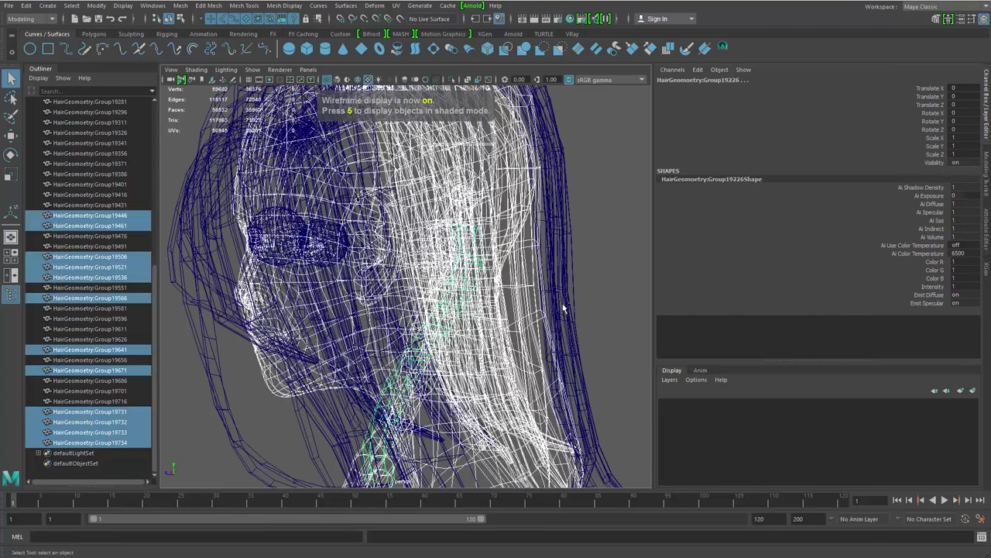
{"action": "left_click_drag", "start_coordinate": [505, 393], "coordinate": [503, 395], "text": "ctrl"}
{"action": "right_click_drag", "start_coordinate": [503, 395], "coordinate": [434, 348], "text": "alt"}
{"action": "left_click_drag", "start_coordinate": [434, 348], "coordinate": [480, 364], "text": "alt"}
{"action": "left_click_drag", "start_coordinate": [495, 433], "coordinate": [532, 460], "text": "ctrl"}
{"action": "left_click_drag", "start_coordinate": [507, 368], "coordinate": [395, 292], "text": "alt"}
{"action": "left_click_drag", "start_coordinate": [197, 147], "coordinate": [453, 314], "text": "ctrl"}
{"action": "right_click_drag", "start_coordinate": [453, 314], "coordinate": [370, 281], "text": "alt"}
{"action": "left_click_drag", "start_coordinate": [369, 281], "coordinate": [434, 325], "text": "alt"}
{"action": "key", "text": "ctrl+1"}
{"action": "right_click_drag", "start_coordinate": [422, 314], "coordinate": [533, 360], "text": "alt"}
{"action": "middle_click_drag", "start_coordinate": [533, 360], "coordinate": [509, 280], "text": "alt"}
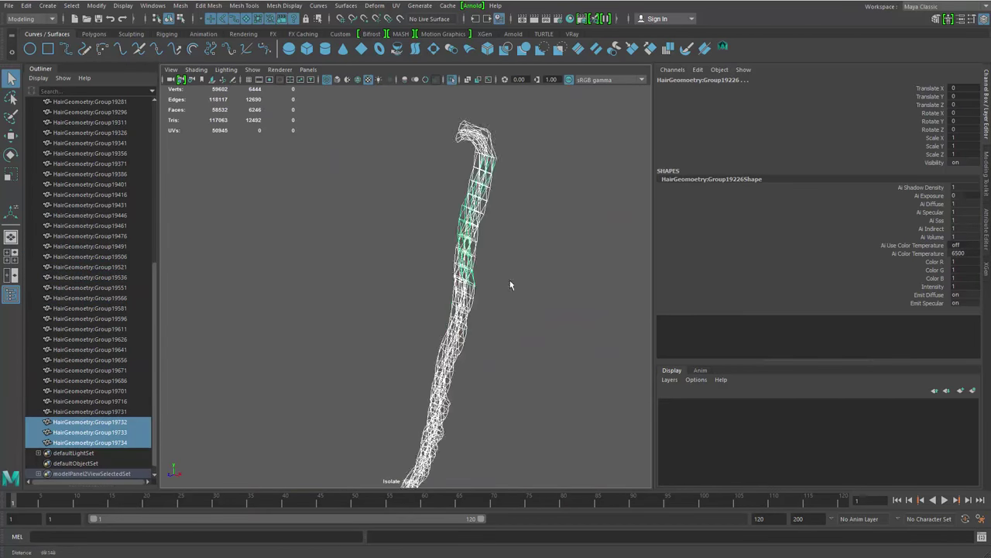
Select all isolated braid pieces, combine them into one mesh, and merge its vertices
{"action": "left_click", "coordinate": [564, 132]}
{"action": "left_click_drag", "start_coordinate": [553, 115], "coordinate": [343, 466]}
{"action": "left_click_drag", "start_coordinate": [379, 364], "coordinate": [426, 321], "text": "alt"}
{"action": "key", "text": "5"}
{"action": "mouse_move", "coordinate": [511, 308]}
{"action": "left_mouse_down", "text": "alt"}
{"action": "mouse_move", "coordinate": [494, 334]}
{"action": "mouse_move", "coordinate": [535, 260]}
{"action": "left_mouse_up", "text": "alt"}
{"action": "right_click_drag", "start_coordinate": [541, 240], "coordinate": [540, 424], "text": "shift"}
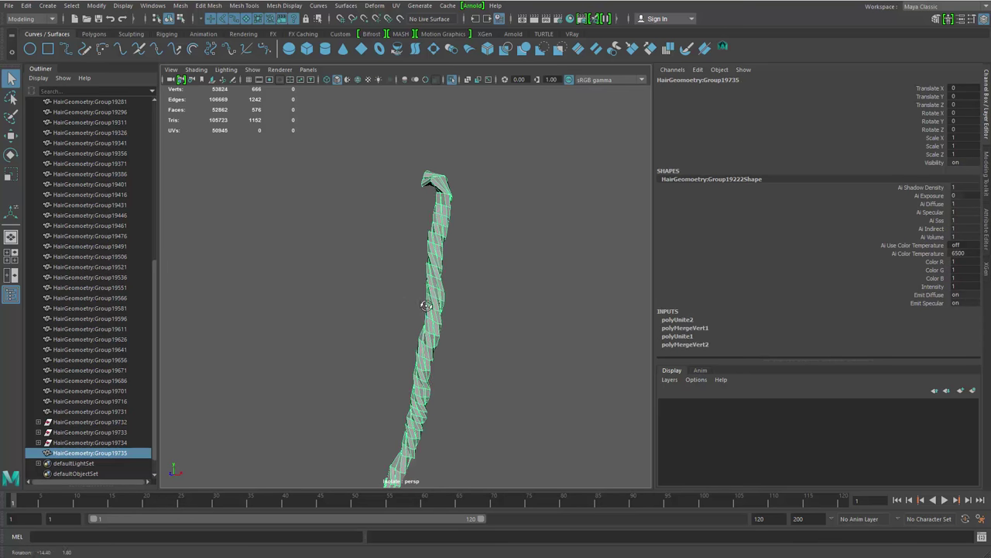
{"action": "right_click_drag", "start_coordinate": [428, 279], "coordinate": [479, 232], "text": "shift"}
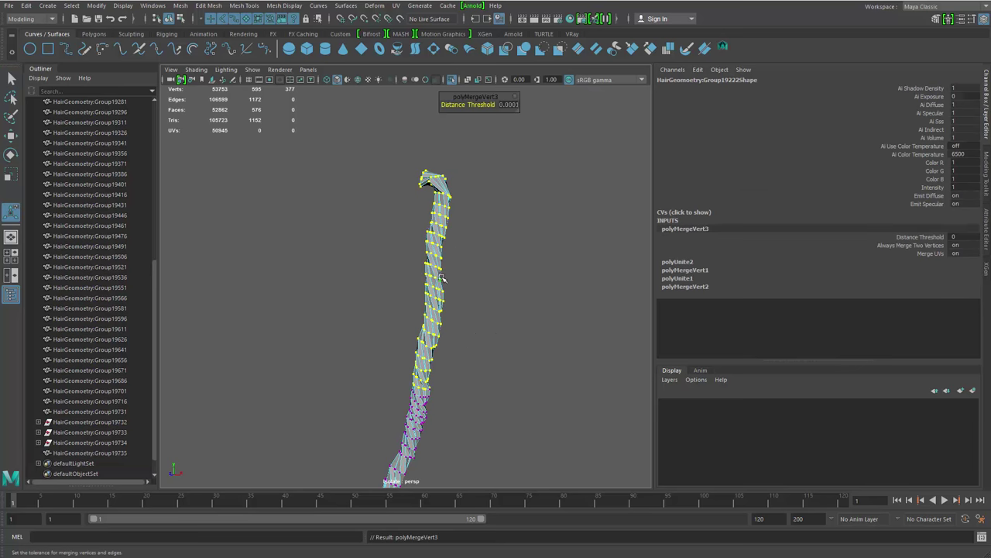
Preview the merged braid with smoothing and delete its construction history
{"action": "key", "text": "q"}
{"action": "left_click", "coordinate": [524, 196]}
{"action": "left_click_drag", "start_coordinate": [524, 196], "coordinate": [426, 299]}
{"action": "key", "text": "3"}
{"action": "left_click", "coordinate": [498, 331]}
{"action": "key", "text": "f"}
{"action": "left_click_drag", "start_coordinate": [373, 187], "coordinate": [517, 229]}
{"action": "key", "text": "alt+shift+d"}
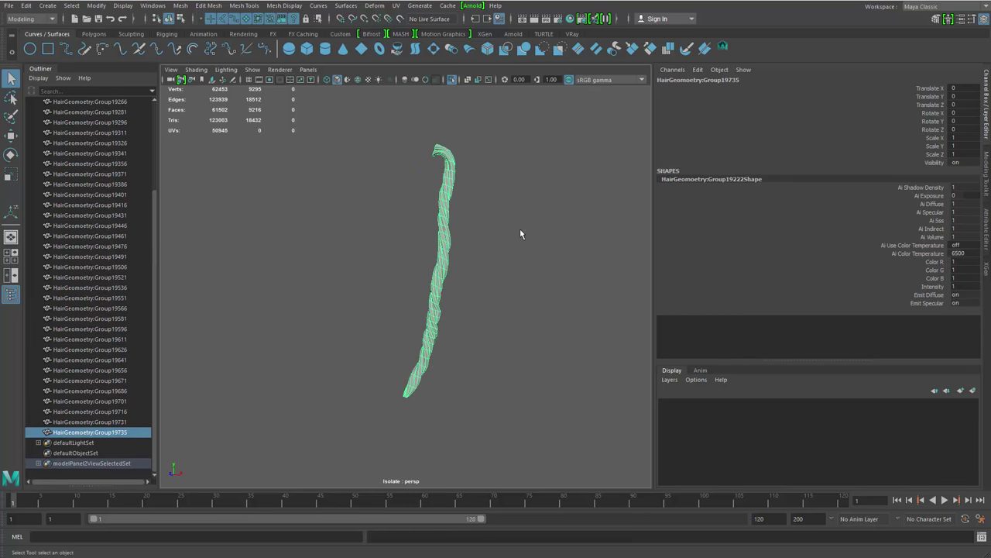
Separate the braid mesh into its individual strands, delete their history, and remove the empty group HairGeomoetry:Group19735
{"action": "right_click_drag", "start_coordinate": [523, 218], "coordinate": [511, 395], "text": "shift"}
{"action": "key", "text": "alt+shift+d"}
{"action": "middle_click_drag", "start_coordinate": [456, 338], "coordinate": [468, 319], "text": "alt"}
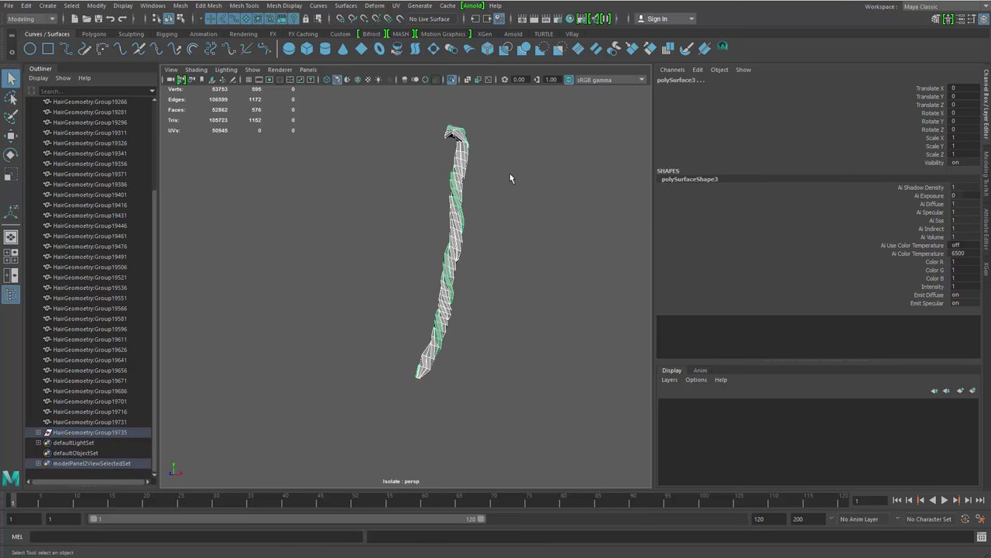
{"action": "left_click", "coordinate": [112, 435]}
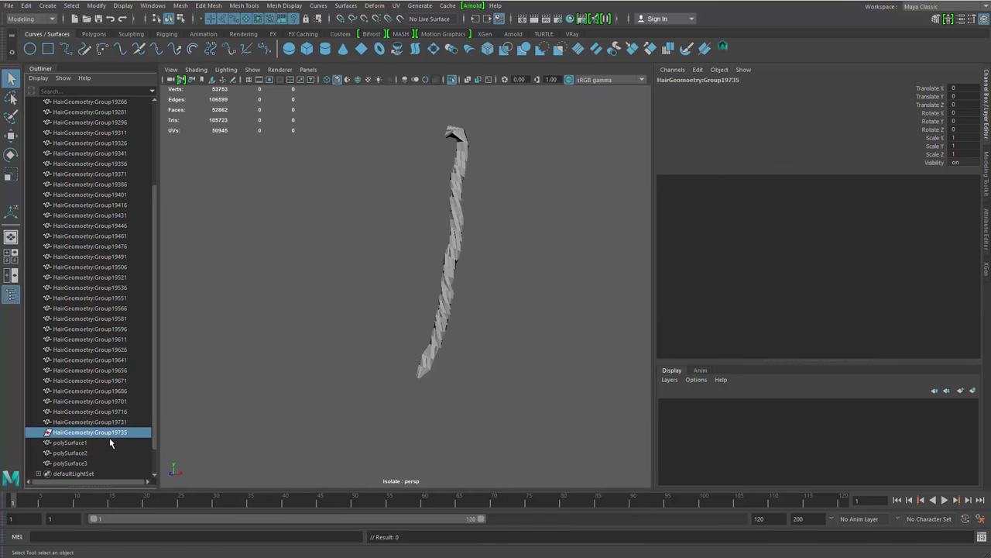
{"action": "key", "text": "Delete"}
Check the separated strand polySurface3, clear the selection, and show the rest of the scene again
{"action": "left_click", "coordinate": [93, 452]}
{"action": "left_click_drag", "start_coordinate": [325, 313], "coordinate": [405, 327], "text": "alt"}
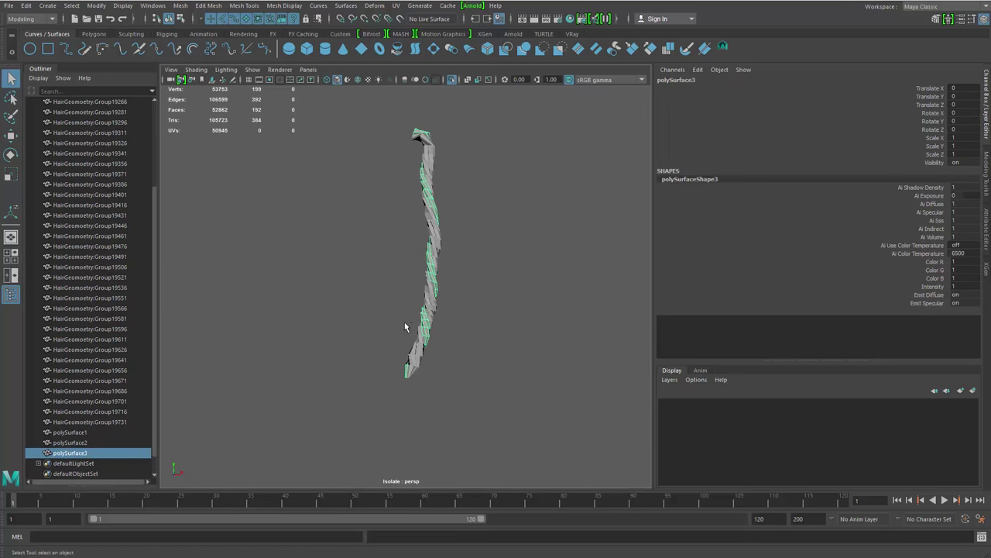
{"action": "key", "text": "ctrl+1"}
{"action": "right_click_drag", "start_coordinate": [405, 327], "coordinate": [275, 325], "text": "alt"}
{"action": "left_click", "coordinate": [480, 351]}
{"action": "left_click_drag", "start_coordinate": [274, 325], "coordinate": [307, 359], "text": "alt"}
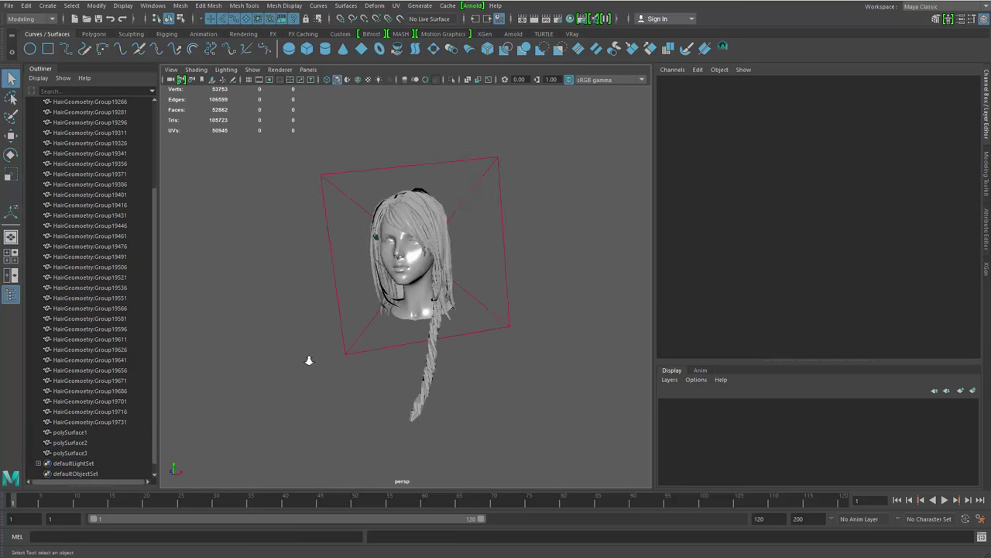
{"action": "right_click_drag", "start_coordinate": [307, 359], "coordinate": [399, 376], "text": "alt"}
{"action": "left_click_drag", "start_coordinate": [399, 377], "coordinate": [360, 368], "text": "alt"}
{"action": "right_click_drag", "start_coordinate": [360, 368], "coordinate": [278, 360], "text": "alt"}
{"action": "left_click_drag", "start_coordinate": [278, 360], "coordinate": [232, 362], "text": "alt"}
Select every hair mesh from HairGeomoetry:Group19243 through polySurface3 and isolate them
{"action": "left_click", "coordinate": [86, 452]}
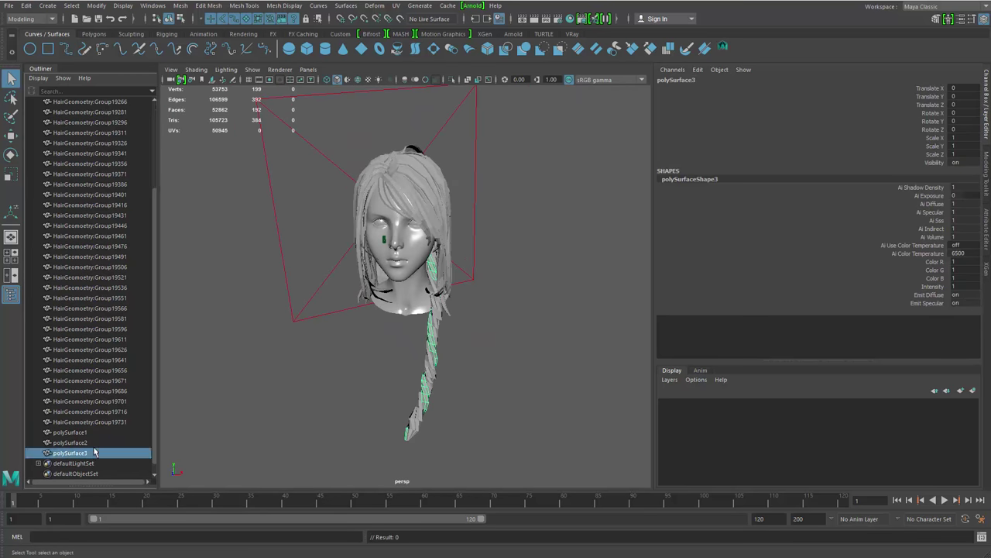
{"action": "scroll", "coordinate": [84, 260], "scroll_direction": "up", "scroll_amount": 4}
{"action": "left_click", "coordinate": [88, 194], "text": "shift"}
{"action": "left_click_drag", "start_coordinate": [340, 236], "coordinate": [336, 267], "text": "alt"}
{"action": "middle_click_drag", "start_coordinate": [336, 267], "coordinate": [298, 265], "text": "alt"}
{"action": "left_click_drag", "start_coordinate": [372, 271], "coordinate": [294, 283], "text": "alt"}
{"action": "right_click_drag", "start_coordinate": [294, 283], "coordinate": [387, 298], "text": "alt"}
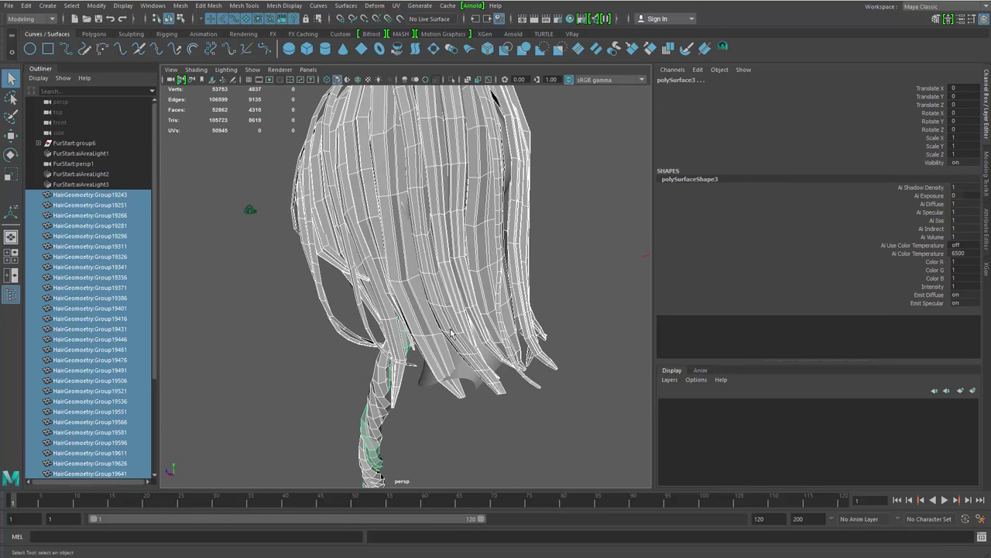
{"action": "left_click_drag", "start_coordinate": [387, 298], "coordinate": [457, 294], "text": "alt"}
{"action": "key", "text": "ctrl+1"}
Preview all isolated hair meshes with smoothing
{"action": "right_click_drag", "start_coordinate": [434, 292], "coordinate": [379, 294], "text": "alt"}
{"action": "key", "text": "3"}
{"action": "left_click_drag", "start_coordinate": [379, 295], "coordinate": [465, 308], "text": "alt"}
{"action": "left_click", "coordinate": [466, 308]}
{"action": "right_click_drag", "start_coordinate": [466, 307], "coordinate": [279, 305], "text": "alt"}
{"action": "left_click_drag", "start_coordinate": [278, 305], "coordinate": [230, 282], "text": "alt"}
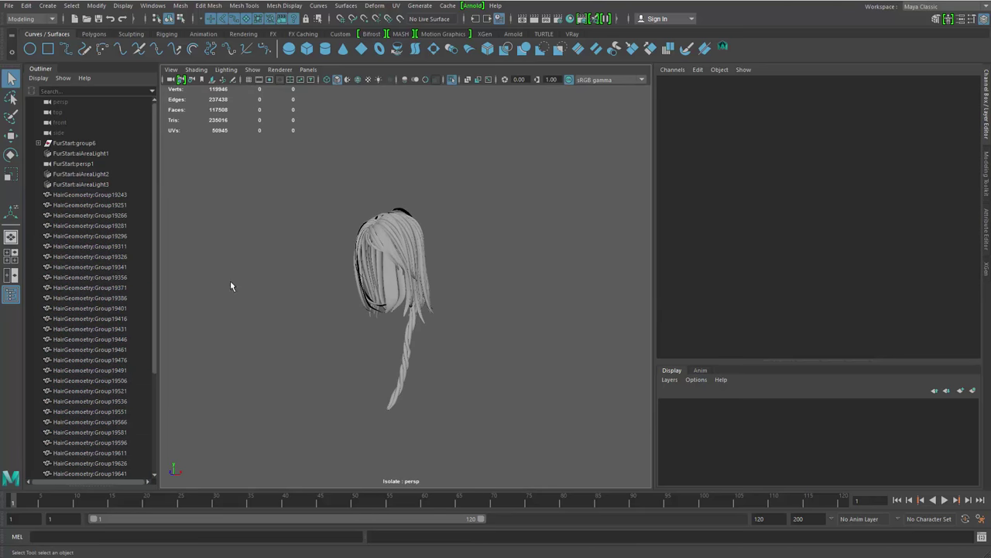
Bring the head back into view and examine the smoothed hair around it from several sides
{"action": "left_click_drag", "start_coordinate": [288, 169], "coordinate": [469, 384]}
{"action": "key", "text": "ctrl+1"}
{"action": "right_click_drag", "start_coordinate": [492, 318], "coordinate": [565, 298], "text": "alt"}
{"action": "left_click_drag", "start_coordinate": [488, 263], "coordinate": [447, 221], "text": "alt"}
{"action": "left_click", "coordinate": [518, 250]}
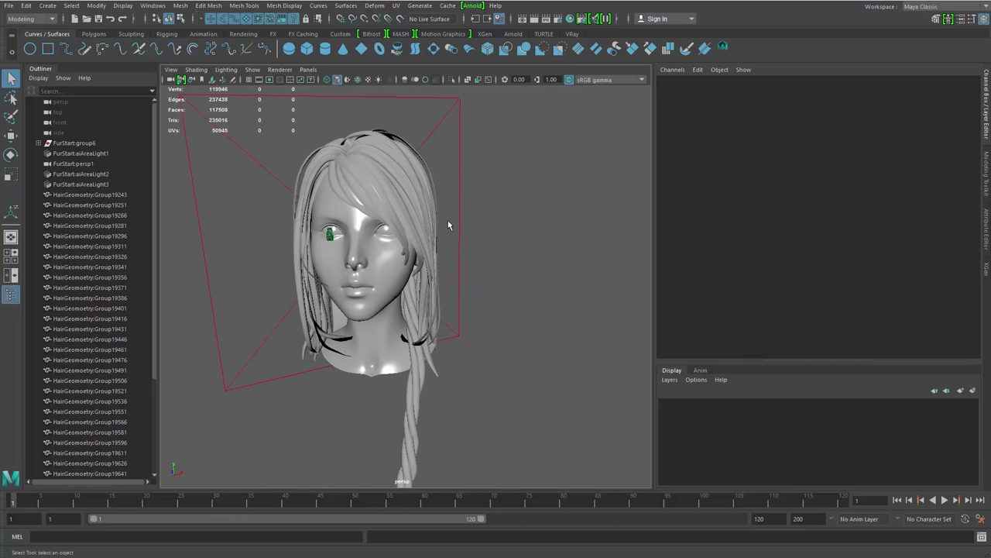
{"action": "left_click_drag", "start_coordinate": [353, 207], "coordinate": [456, 191], "text": "alt"}
{"action": "left_click_drag", "start_coordinate": [474, 245], "coordinate": [364, 267], "text": "alt"}
{"action": "right_click_drag", "start_coordinate": [364, 267], "coordinate": [260, 275], "text": "alt"}
{"action": "left_click_drag", "start_coordinate": [260, 275], "coordinate": [319, 278], "text": "alt"}
Select all hair meshes from HairGeomoetry:Group19243 through polySurface3 and turn off their smooth preview
{"action": "left_click", "coordinate": [85, 195]}
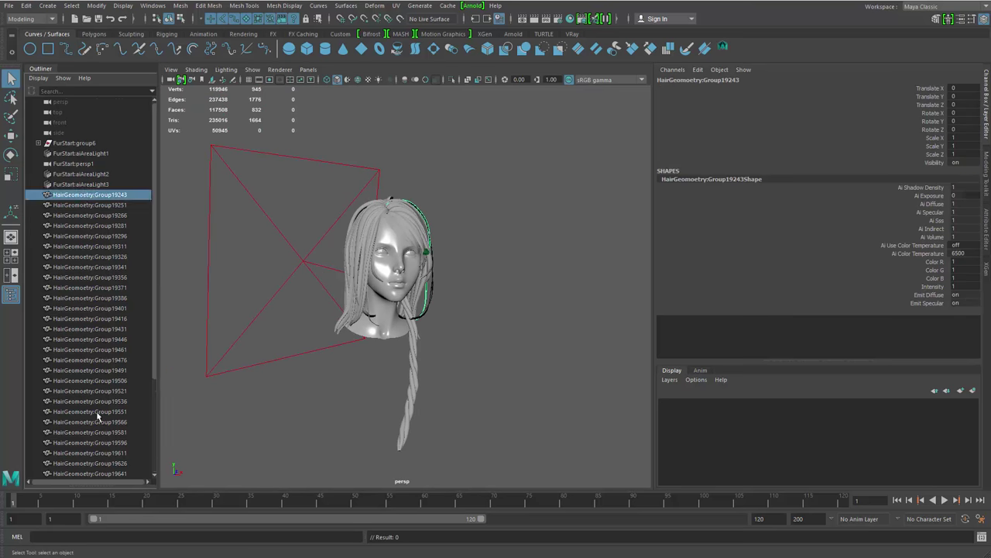
{"action": "scroll", "coordinate": [87, 268], "scroll_direction": "down", "scroll_amount": 5}
{"action": "left_click", "coordinate": [88, 443], "text": "shift"}
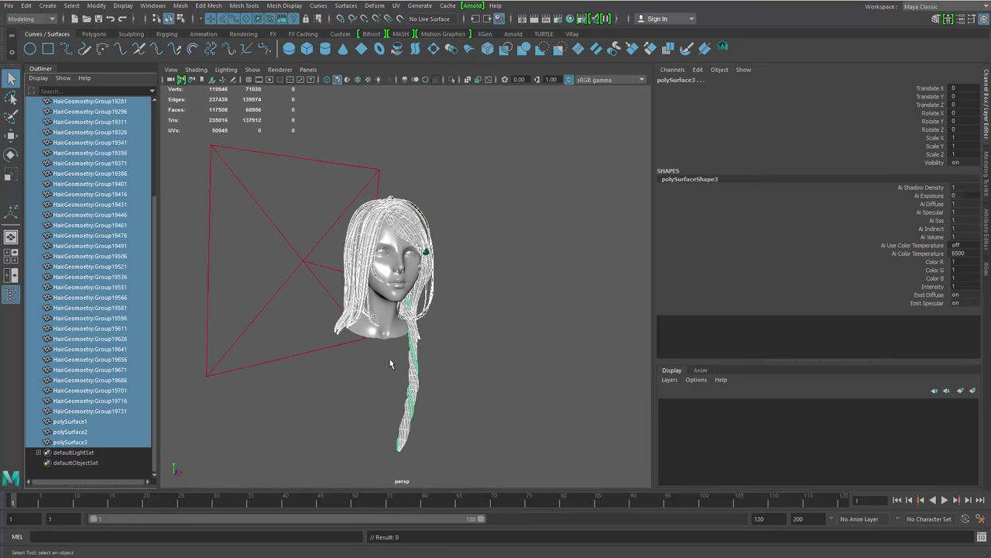
{"action": "right_click_drag", "start_coordinate": [389, 364], "coordinate": [512, 395], "text": "alt"}
{"action": "left_click_drag", "start_coordinate": [511, 395], "coordinate": [509, 272], "text": "alt"}
{"action": "key", "text": "1"}
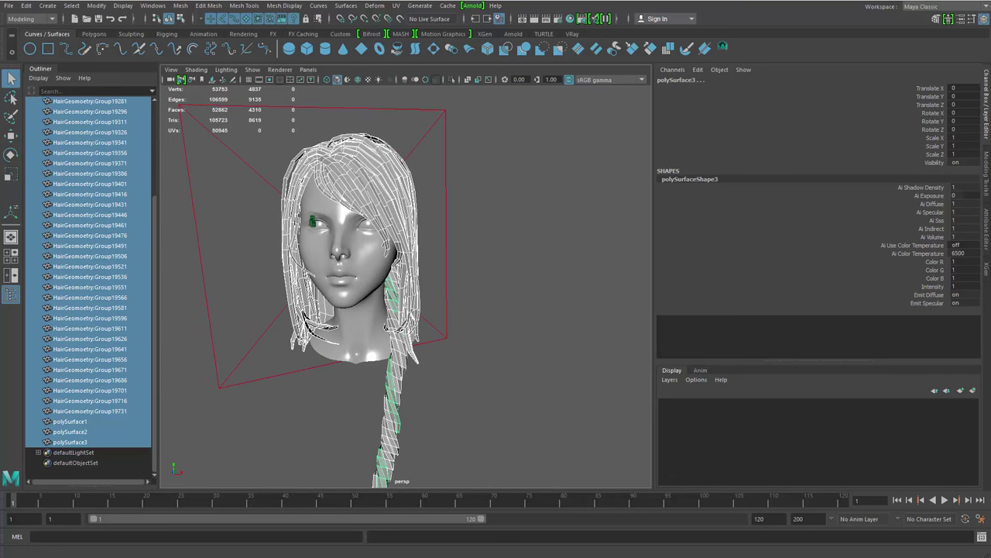
Load the GMH2_starter script from the ThunderCloud GMH2_6 scripts folder into Maya and place its window beside the head
{"action": "key", "text": "alt+Tab"}
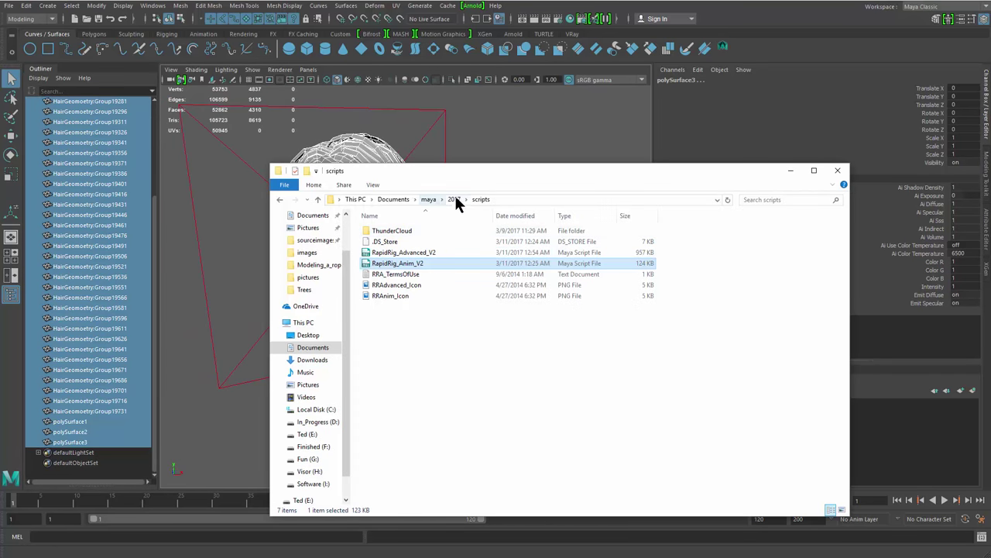
{"action": "double_click", "coordinate": [432, 230]}
{"action": "left_click_drag", "start_coordinate": [478, 170], "coordinate": [708, 81]}
{"action": "double_click", "coordinate": [536, 188]}
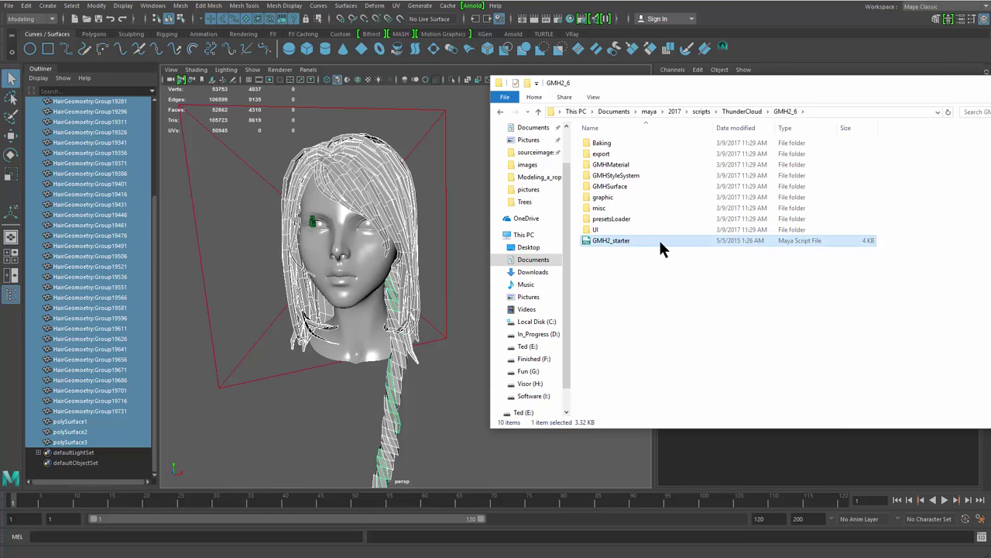
{"action": "left_click_drag", "start_coordinate": [659, 240], "coordinate": [461, 299]}
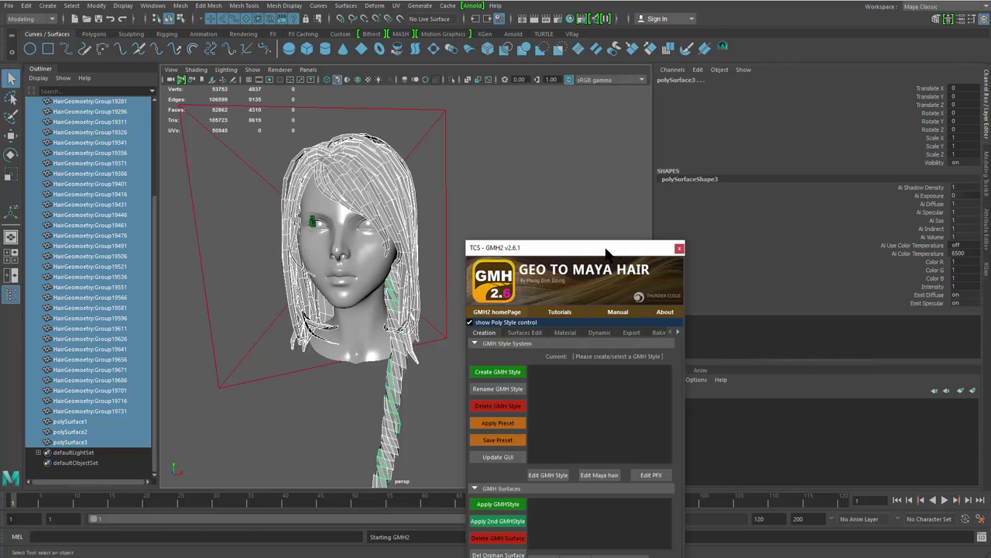
{"action": "left_click_drag", "start_coordinate": [608, 254], "coordinate": [681, 74]}
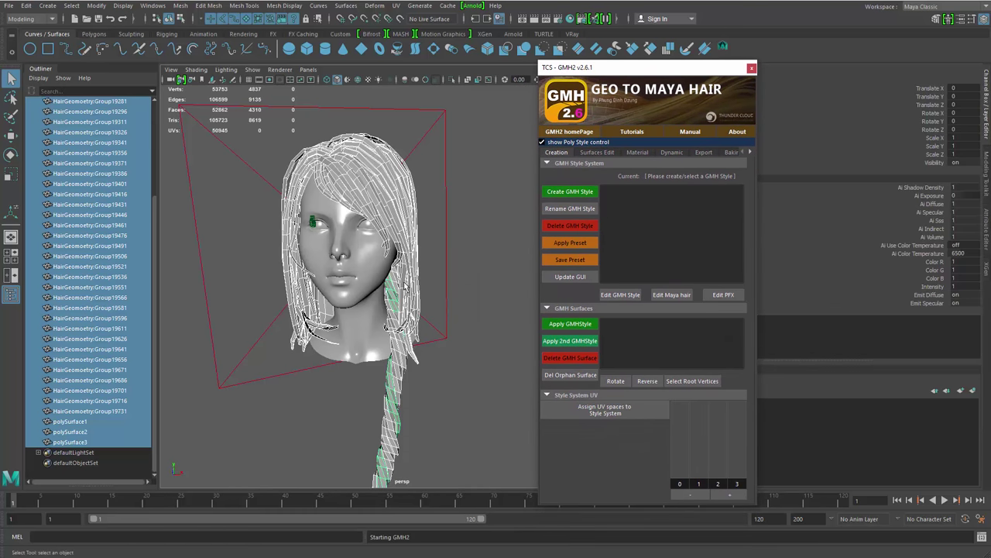
Look over the hair meshes and braid in wireframe, shaded, and textured display
{"action": "left_click_drag", "start_coordinate": [404, 285], "coordinate": [425, 304], "text": "alt"}
{"action": "middle_click_drag", "start_coordinate": [425, 304], "coordinate": [429, 261], "text": "alt"}
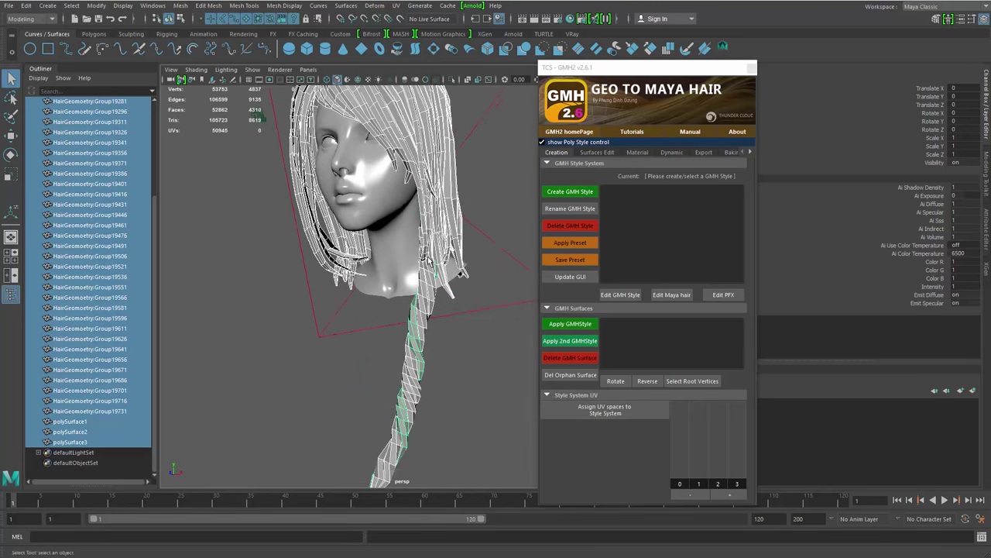
{"action": "mouse_move", "coordinate": [430, 261]}
{"action": "left_mouse_down", "text": "alt"}
{"action": "mouse_move", "coordinate": [368, 259]}
{"action": "mouse_move", "coordinate": [435, 256]}
{"action": "mouse_move", "coordinate": [463, 268]}
{"action": "mouse_move", "coordinate": [440, 237]}
{"action": "mouse_move", "coordinate": [389, 247]}
{"action": "mouse_move", "coordinate": [469, 248]}
{"action": "mouse_move", "coordinate": [427, 257]}
{"action": "left_mouse_up", "text": "alt"}
{"action": "scroll", "coordinate": [435, 255], "scroll_direction": "down", "scroll_amount": 4}
{"action": "middle_click_drag", "start_coordinate": [442, 250], "coordinate": [440, 278], "text": "alt"}
{"action": "key", "text": "4"}
{"action": "key", "text": "5"}
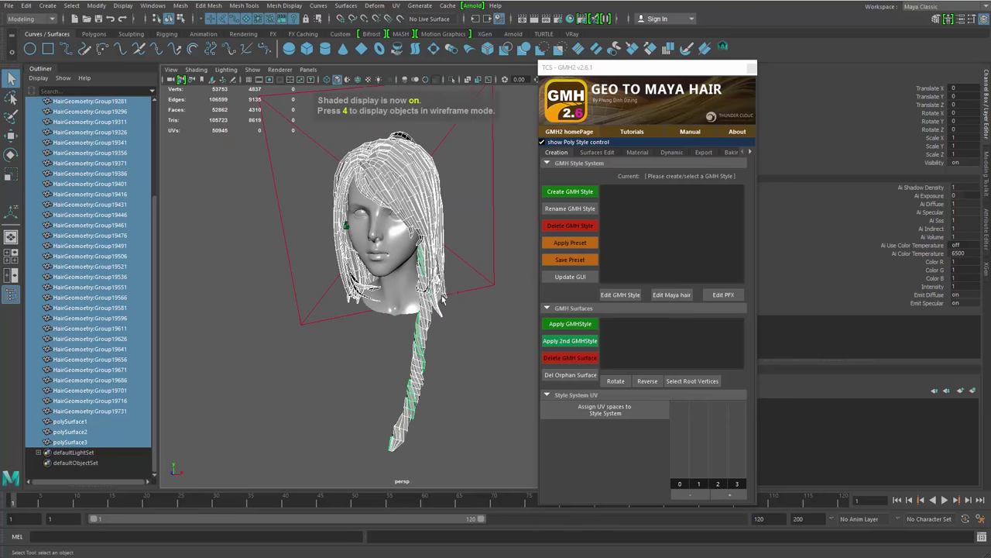
{"action": "mouse_move", "coordinate": [443, 298]}
{"action": "left_mouse_down", "text": "alt"}
{"action": "mouse_move", "coordinate": [465, 297]}
{"action": "mouse_move", "coordinate": [455, 273]}
{"action": "mouse_move", "coordinate": [468, 270]}
{"action": "mouse_move", "coordinate": [442, 273]}
{"action": "left_mouse_up", "text": "alt"}
{"action": "key", "text": "6"}
{"action": "right_click_drag", "start_coordinate": [441, 272], "coordinate": [446, 293], "text": "alt"}
{"action": "left_click_drag", "start_coordinate": [446, 293], "coordinate": [421, 226], "text": "alt"}
{"action": "scroll", "coordinate": [420, 226], "scroll_direction": "up", "scroll_amount": 3}
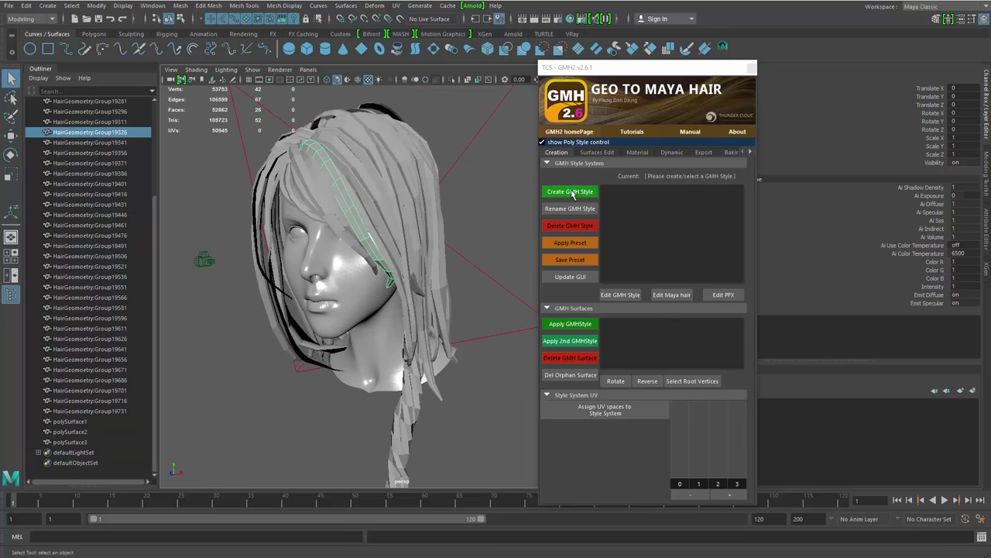
Create a new GMH style named Hair without the Polygon Style System option
{"action": "left_click", "coordinate": [564, 194]}
{"action": "left_click_drag", "start_coordinate": [373, 179], "coordinate": [392, 168]}
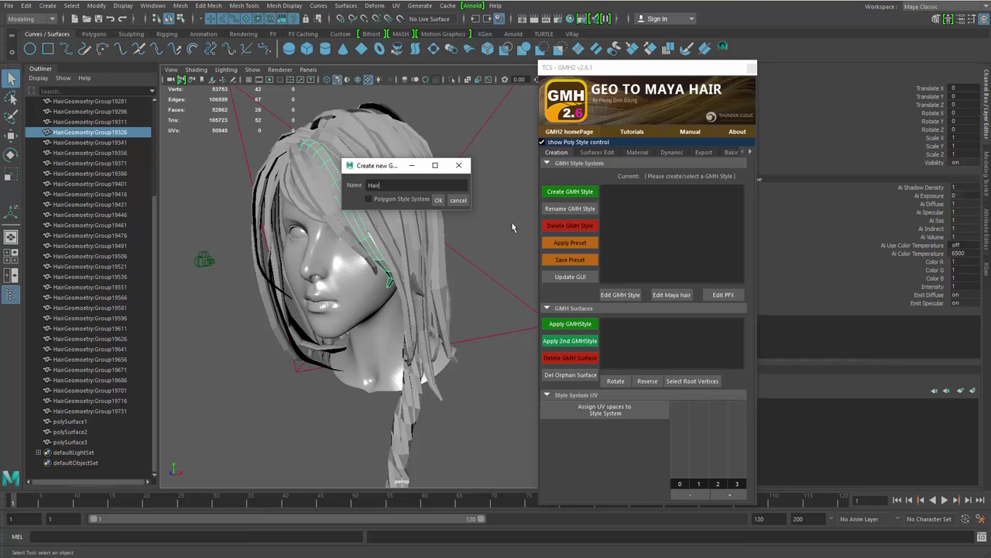
{"action": "left_click", "coordinate": [438, 200]}
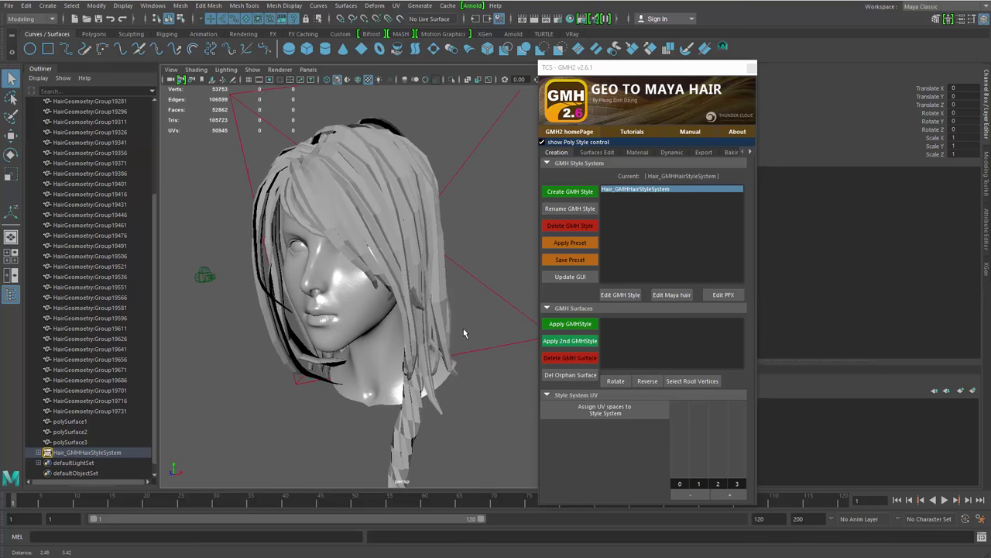
Apply the Hair style to the fringe strand HairGeomoetry:Group19326 and check its hairs up close
{"action": "left_click", "coordinate": [370, 264]}
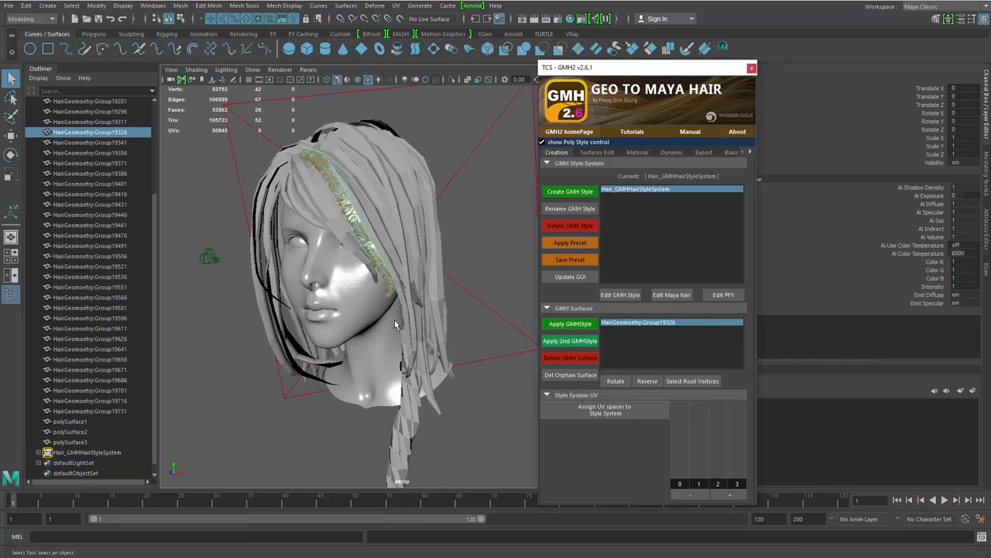
{"action": "left_click_drag", "start_coordinate": [394, 319], "coordinate": [415, 321], "text": "alt"}
{"action": "right_click_drag", "start_coordinate": [395, 321], "coordinate": [416, 333], "text": "alt"}
{"action": "mouse_move", "coordinate": [416, 333]}
{"action": "left_mouse_down", "text": "alt"}
{"action": "mouse_move", "coordinate": [420, 287]}
{"action": "mouse_move", "coordinate": [333, 343]}
{"action": "mouse_move", "coordinate": [405, 327]}
{"action": "left_mouse_up", "text": "alt"}
{"action": "right_click_drag", "start_coordinate": [405, 326], "coordinate": [520, 316], "text": "alt"}
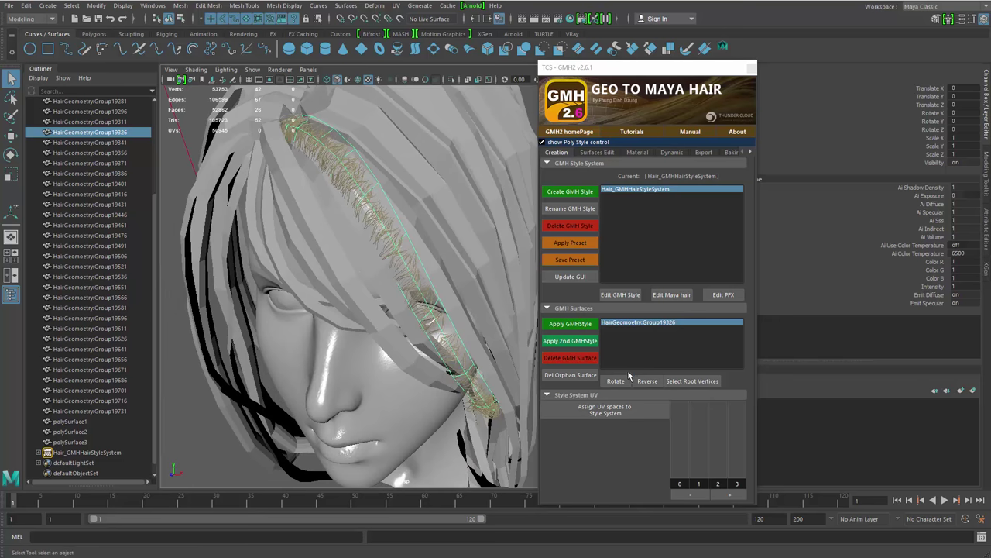
Rotate and reverse the hair direction on the styled fringe strand, and check how the hairs follow it
{"action": "left_click", "coordinate": [607, 379]}
{"action": "left_click_drag", "start_coordinate": [463, 374], "coordinate": [449, 395], "text": "alt"}
{"action": "left_click", "coordinate": [652, 381]}
{"action": "right_click_drag", "start_coordinate": [371, 224], "coordinate": [280, 221], "text": "alt"}
{"action": "left_click", "coordinate": [255, 345]}
{"action": "left_click_drag", "start_coordinate": [349, 348], "coordinate": [387, 308], "text": "alt"}
{"action": "left_click_drag", "start_coordinate": [457, 312], "coordinate": [380, 311], "text": "alt"}
{"action": "middle_click_drag", "start_coordinate": [380, 312], "coordinate": [373, 267], "text": "alt"}
{"action": "left_click_drag", "start_coordinate": [368, 283], "coordinate": [414, 286], "text": "alt"}
Move the styled strand HairGeomoetry:Group19326 below polySurface3 in the Outliner, undoing any accidental parenting
{"action": "left_click", "coordinate": [389, 233]}
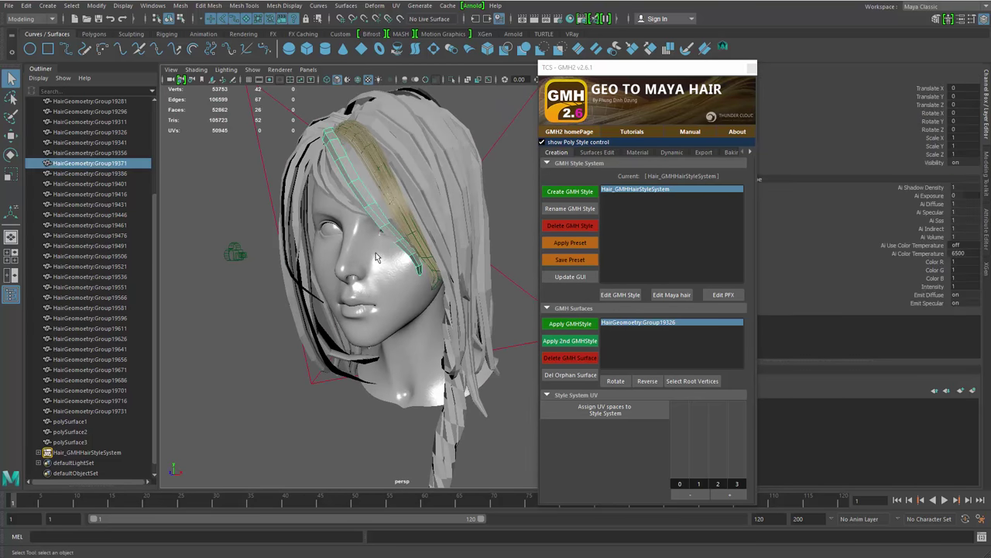
{"action": "left_click_drag", "start_coordinate": [377, 258], "coordinate": [381, 300], "text": "alt"}
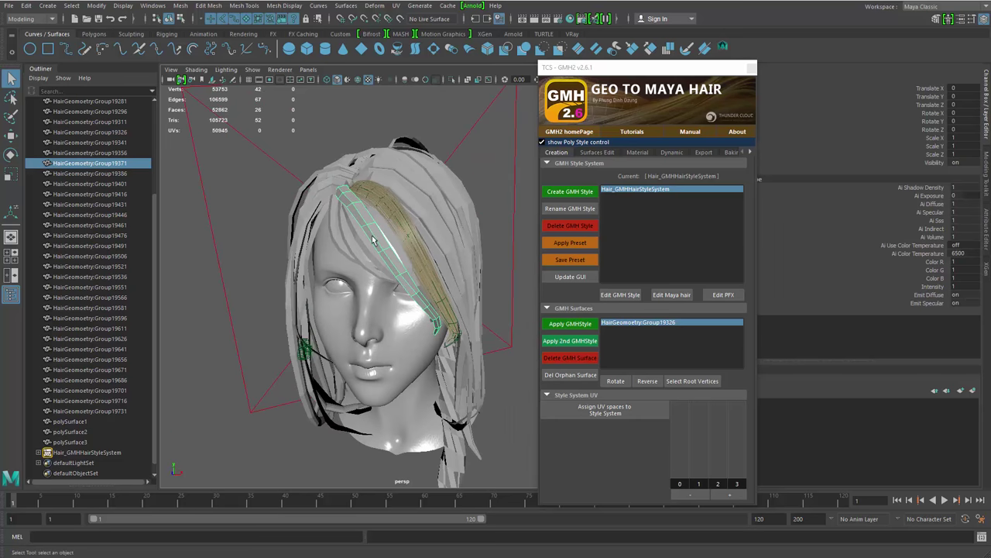
{"action": "left_click", "coordinate": [405, 237]}
{"action": "left_click", "coordinate": [411, 238]}
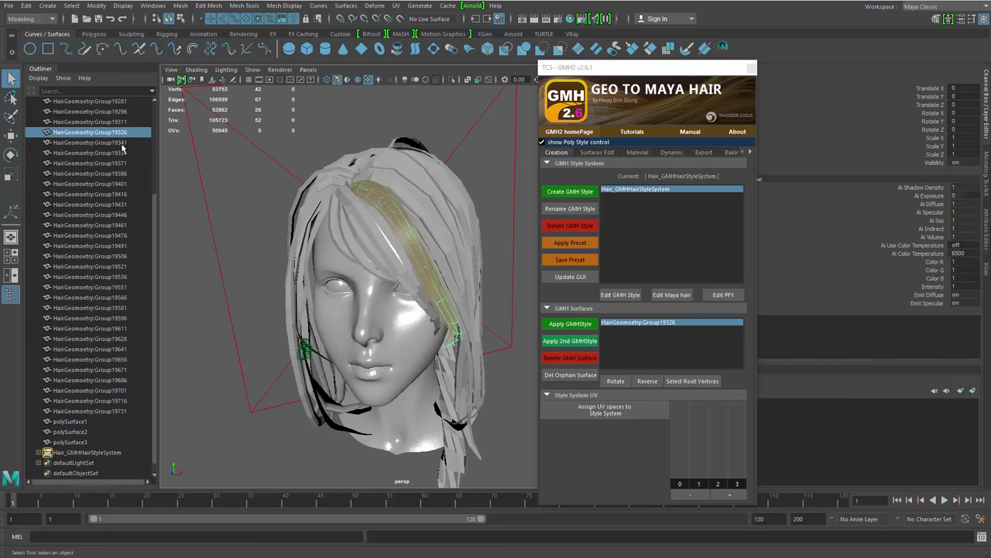
{"action": "middle_click_drag", "start_coordinate": [100, 443], "coordinate": [102, 441]}
{"action": "key", "text": "ctrl+z"}
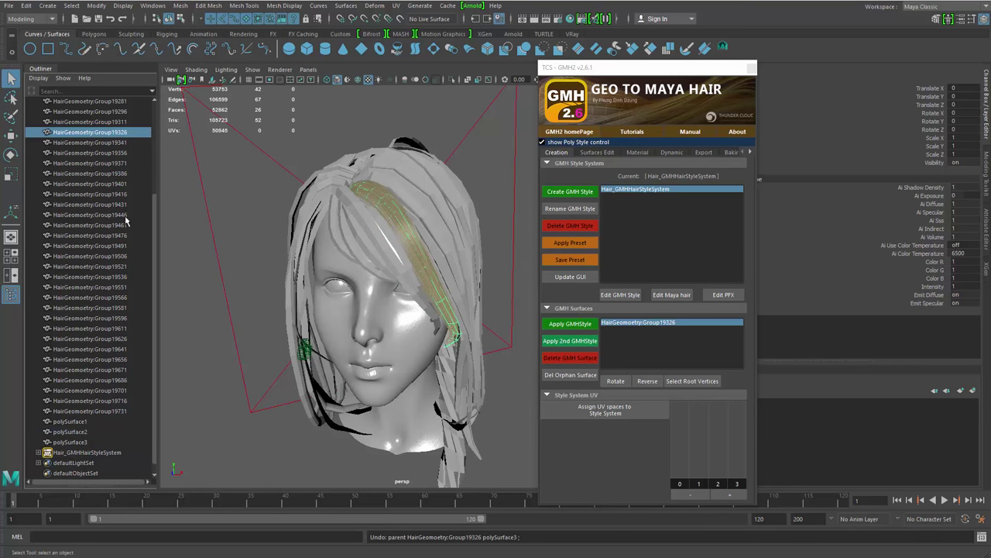
{"action": "middle_click_drag", "start_coordinate": [114, 311], "coordinate": [99, 444]}
{"action": "key", "text": "ctrl+z"}
{"action": "mouse_move", "coordinate": [100, 447]}
{"action": "middle_mouse_down"}
{"action": "mouse_move", "coordinate": [107, 456]}
{"action": "mouse_move", "coordinate": [108, 438]}
{"action": "middle_mouse_up"}
{"action": "key", "text": "ctrl+z"}
Select the unstyled hair meshes from HairGeomoetry:Group19243 through Group19551 and isolate them
{"action": "left_click", "coordinate": [100, 434]}
{"action": "middle_click_drag", "start_coordinate": [114, 372], "coordinate": [116, 289], "text": "alt"}
{"action": "left_click", "coordinate": [116, 145]}
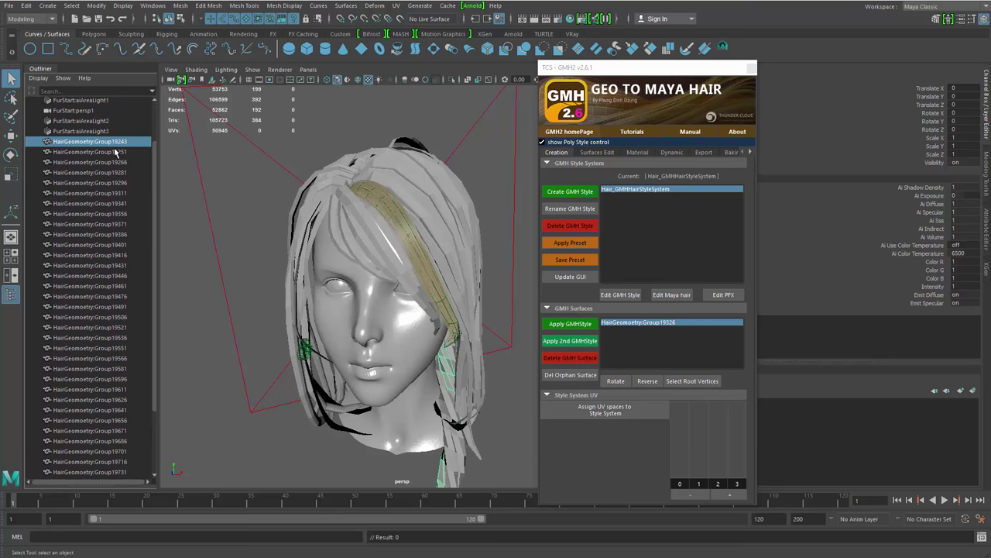
{"action": "left_click", "coordinate": [102, 349], "text": "shift"}
{"action": "left_click_drag", "start_coordinate": [457, 263], "coordinate": [496, 252], "text": "alt"}
{"action": "key", "text": "ctrl+1"}
{"action": "scroll", "coordinate": [474, 240], "scroll_direction": "down", "scroll_amount": 3}
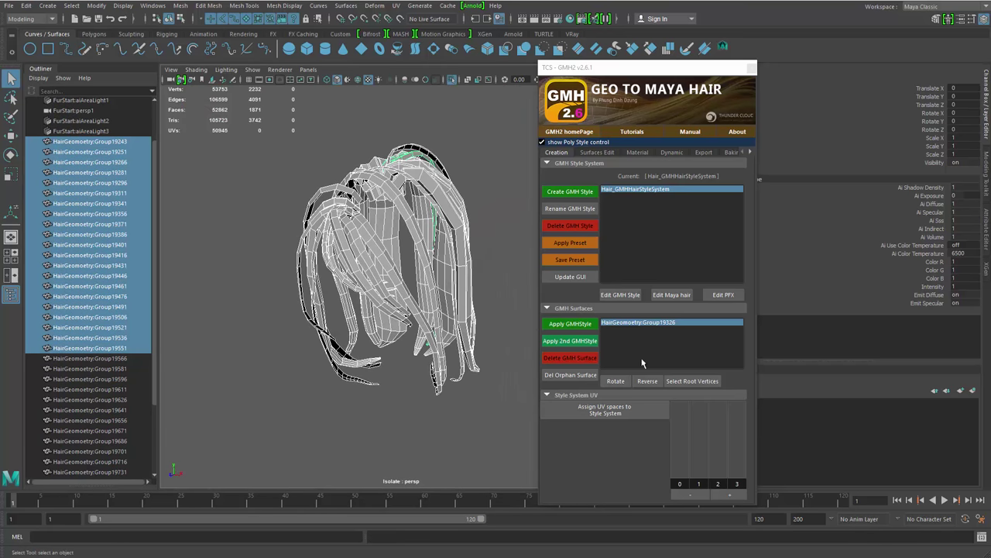
Apply the Hair style to the selected meshes HairGeomoetry:Group19243 through Group19551, and inspect the hairs with the whole scene shown
{"action": "left_click", "coordinate": [580, 328]}
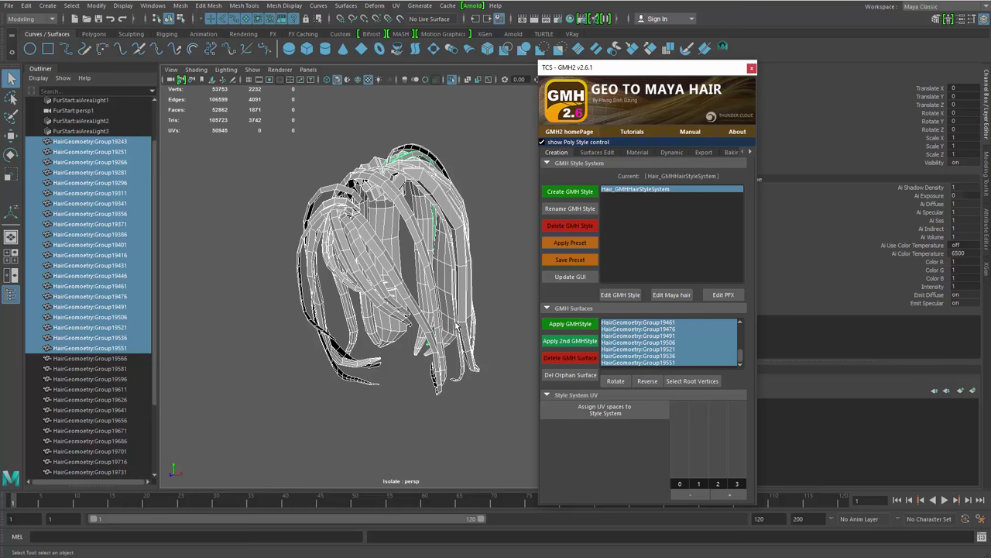
{"action": "key", "text": "4"}
{"action": "key", "text": "ctrl+1"}
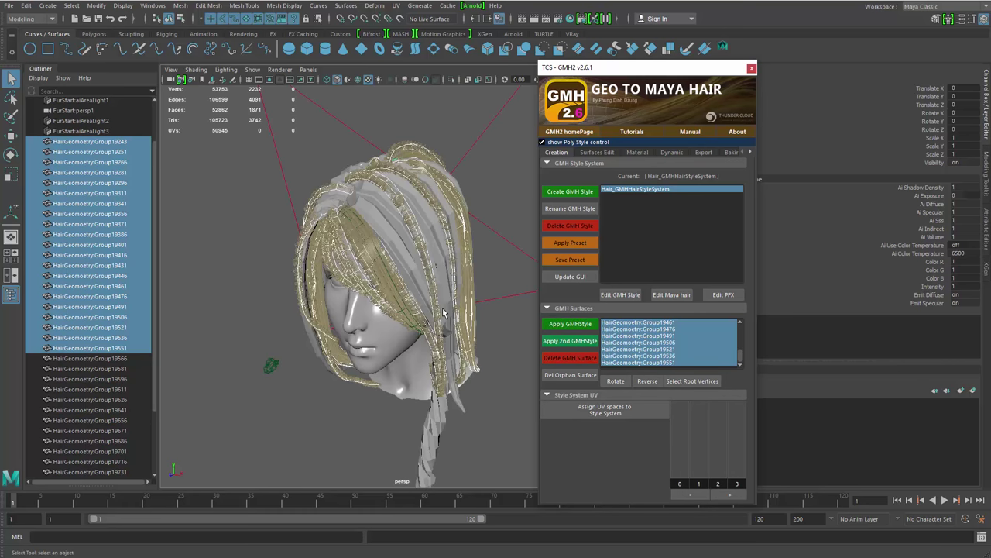
{"action": "left_click_drag", "start_coordinate": [442, 333], "coordinate": [337, 326], "text": "alt"}
{"action": "left_click_drag", "start_coordinate": [424, 307], "coordinate": [409, 289], "text": "alt"}
{"action": "middle_click_drag", "start_coordinate": [409, 290], "coordinate": [356, 225], "text": "alt"}
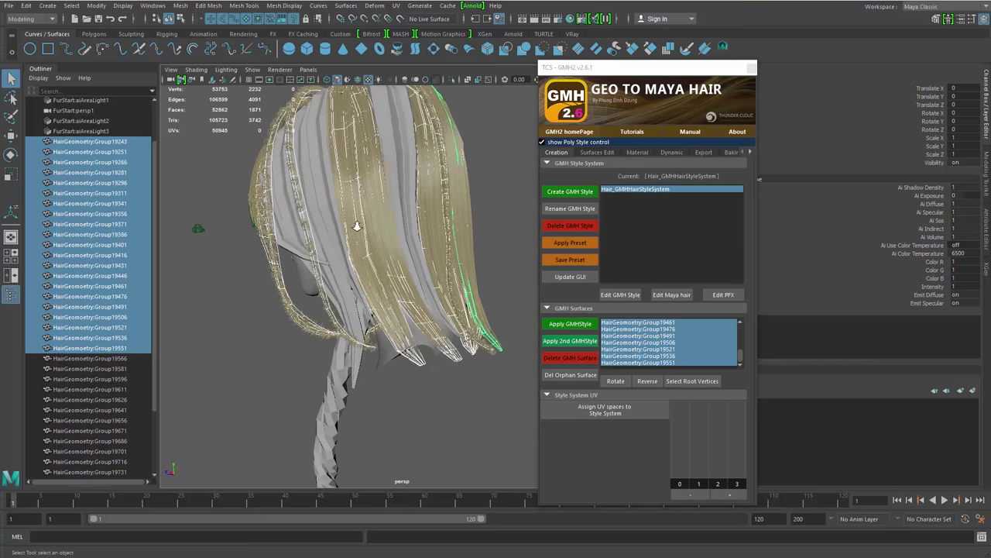
{"action": "right_click_drag", "start_coordinate": [356, 225], "coordinate": [426, 256], "text": "alt"}
Isolate the back strand HairGeomoetry:Group19431 to inspect its mesh, and show the whole scene again
{"action": "left_click", "coordinate": [434, 431]}
{"action": "left_click", "coordinate": [419, 417]}
{"action": "key", "text": "ctrl+1"}
{"action": "left_click_drag", "start_coordinate": [435, 424], "coordinate": [445, 303], "text": "alt"}
{"action": "key", "text": "ctrl+1"}
{"action": "right_click_drag", "start_coordinate": [445, 302], "coordinate": [333, 274], "text": "alt"}
{"action": "left_click_drag", "start_coordinate": [333, 274], "coordinate": [387, 267], "text": "alt"}
Try moving strand HairGeomoetry:Group19431 away from the head to examine its hairs, and undo the move
{"action": "key", "text": "w"}
{"action": "middle_click_drag", "start_coordinate": [492, 224], "coordinate": [545, 171]}
{"action": "left_click_drag", "start_coordinate": [531, 182], "coordinate": [522, 203], "text": "alt"}
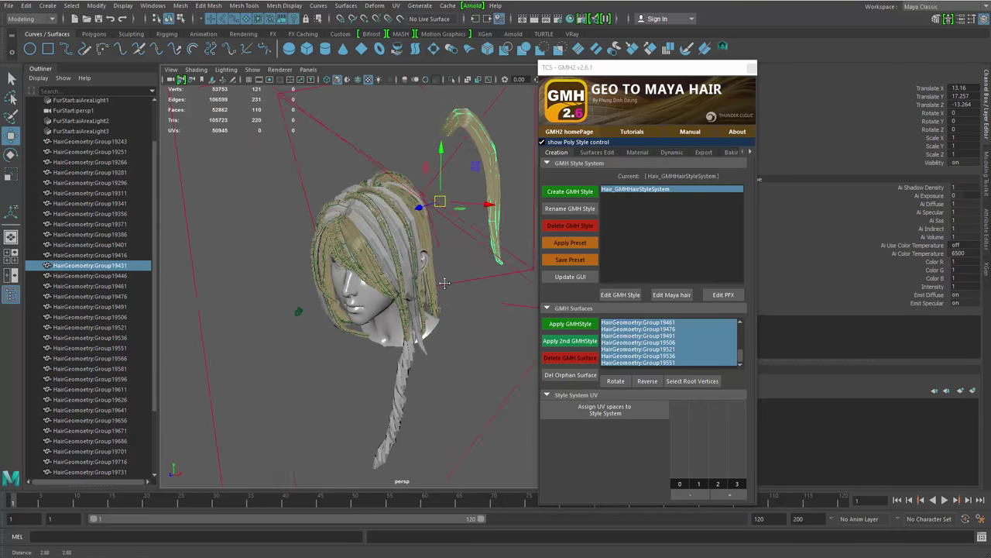
{"action": "middle_click_drag", "start_coordinate": [522, 203], "coordinate": [373, 296], "text": "alt"}
{"action": "right_click_drag", "start_coordinate": [373, 296], "coordinate": [425, 301], "text": "alt"}
{"action": "left_click", "coordinate": [425, 301]}
{"action": "left_click_drag", "start_coordinate": [425, 301], "coordinate": [350, 299], "text": "alt"}
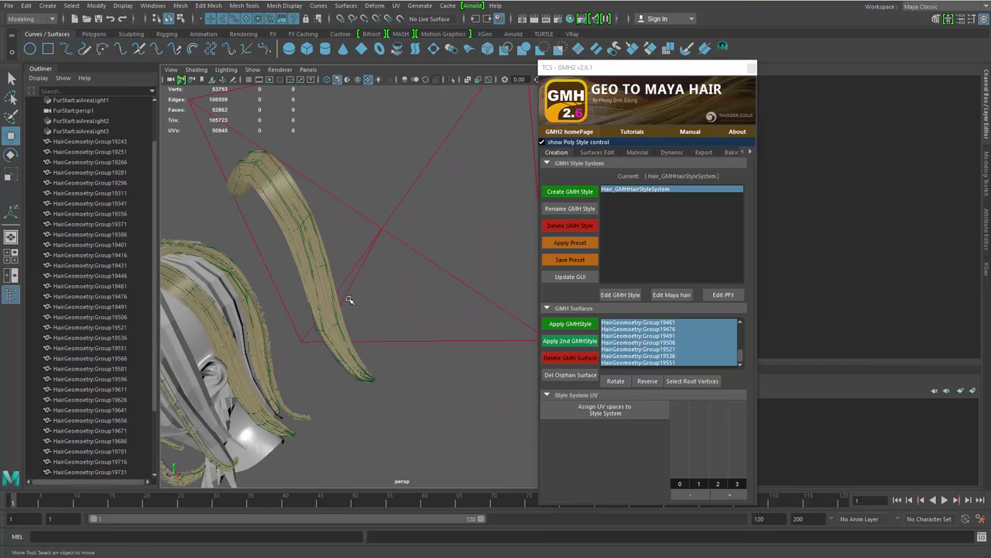
{"action": "key", "text": "ctrl+z"}
{"action": "key", "text": "ctrl+z"}
{"action": "middle_click_drag", "start_coordinate": [341, 305], "coordinate": [491, 282], "text": "alt"}
{"action": "right_click_drag", "start_coordinate": [411, 299], "coordinate": [443, 299], "text": "alt"}
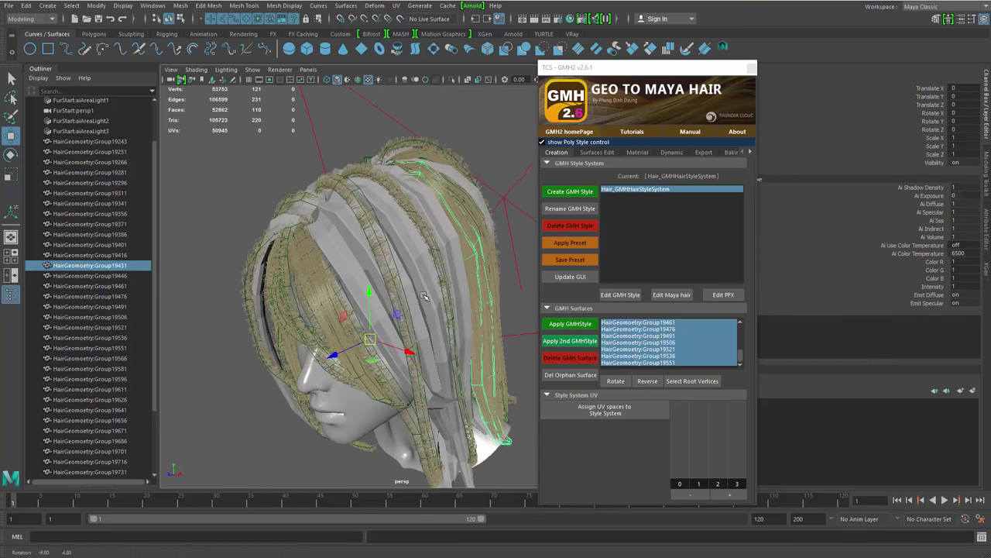
Select the strands whose hairs stick out sideways, starting with HairGeomoetry:Group19243, Group19251, Group19296 and Group19341
{"action": "key", "text": "q"}
{"action": "left_click", "coordinate": [381, 283]}
{"action": "mouse_move", "coordinate": [438, 303]}
{"action": "left_mouse_down", "text": "alt"}
{"action": "mouse_move", "coordinate": [432, 280]}
{"action": "mouse_move", "coordinate": [424, 307]}
{"action": "left_mouse_up", "text": "alt"}
{"action": "left_click", "coordinate": [432, 281], "text": "shift"}
{"action": "left_click", "coordinate": [351, 331], "text": "shift"}
{"action": "left_click_drag", "start_coordinate": [348, 332], "coordinate": [380, 295], "text": "alt"}
{"action": "left_click", "coordinate": [356, 318], "text": "shift"}
{"action": "left_click", "coordinate": [346, 316], "text": "shift"}
{"action": "key", "text": "ctrl+z"}
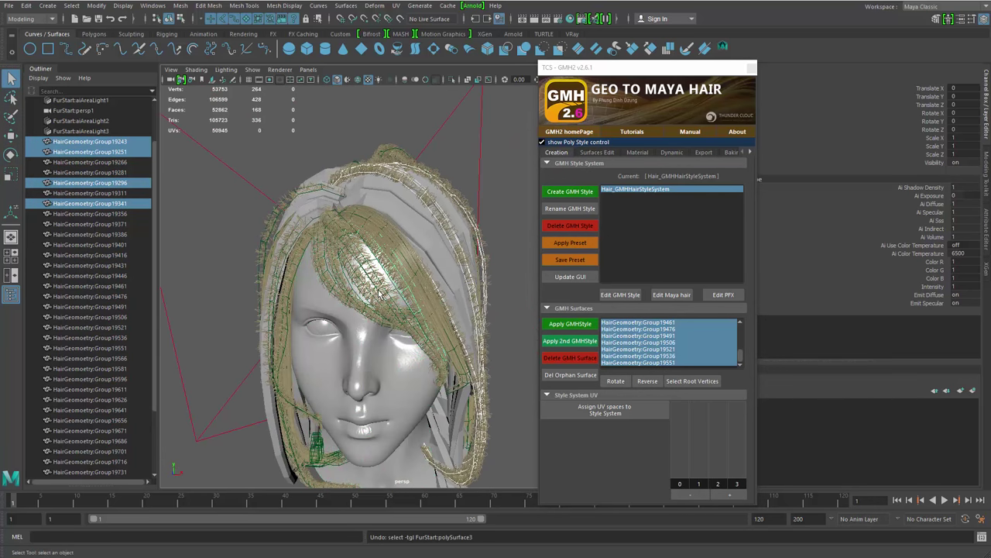
Add HairGeomoetry:Group19356, Group19371, Group19386, Group19401 and Group19416 to the selection, undoing accidental picks of the head
{"action": "left_click", "coordinate": [365, 296], "text": "shift"}
{"action": "left_click", "coordinate": [364, 296], "text": "shift"}
{"action": "left_click", "coordinate": [372, 295], "text": "shift"}
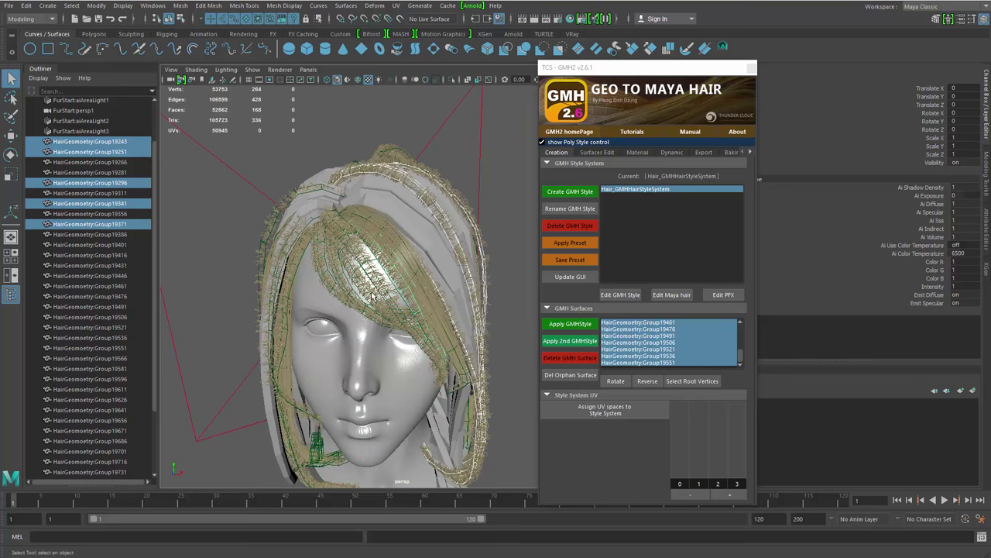
{"action": "left_click", "coordinate": [347, 298], "text": "shift"}
{"action": "key", "text": "ctrl+z"}
{"action": "left_click", "coordinate": [346, 288], "text": "shift"}
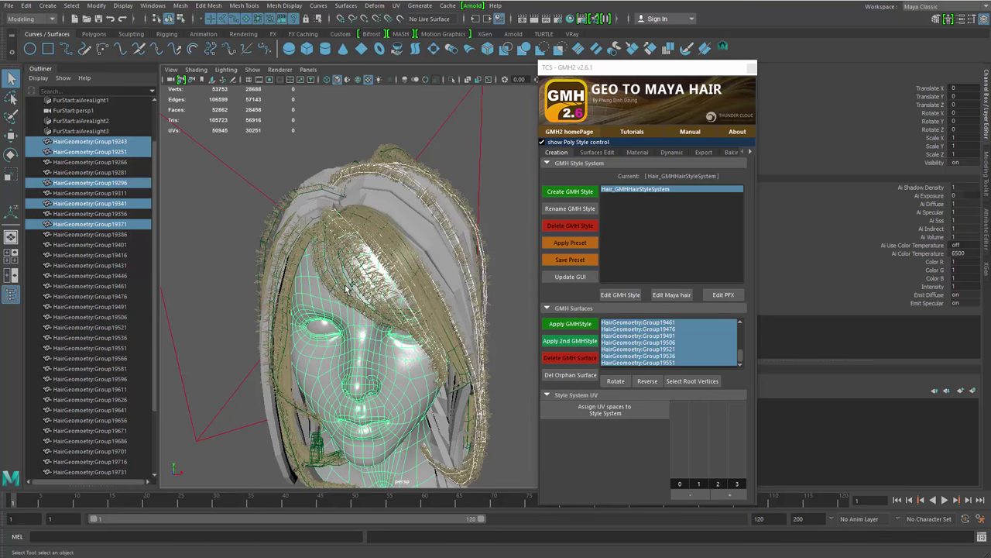
{"action": "key", "text": "ctrl+z"}
{"action": "left_click_drag", "start_coordinate": [342, 290], "coordinate": [352, 299], "text": "shift"}
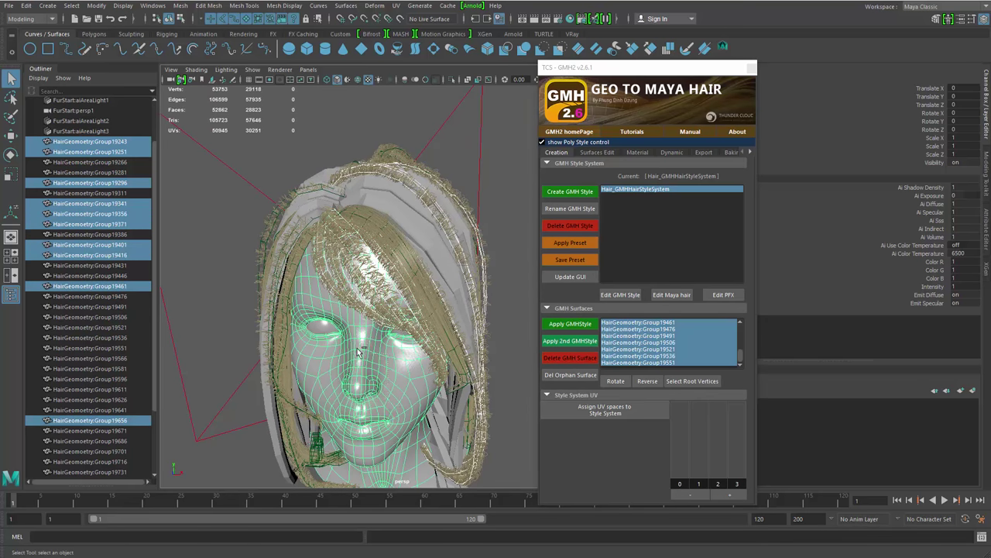
{"action": "left_click", "coordinate": [389, 391], "text": "shift"}
{"action": "left_click_drag", "start_coordinate": [333, 354], "coordinate": [380, 360], "text": "alt"}
{"action": "left_click", "coordinate": [345, 370], "text": "shift"}
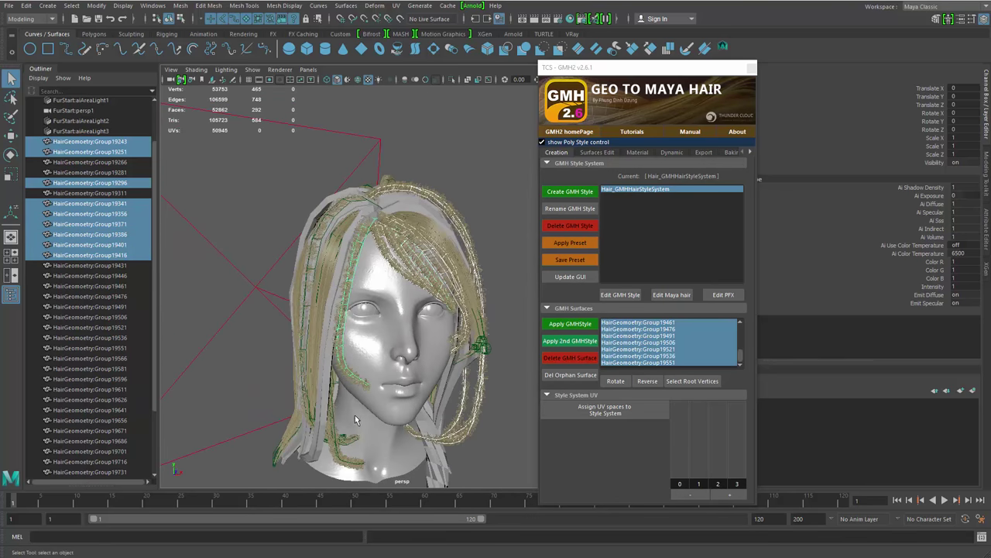
Add HairGeomoetry:Group19281 and Group19311 to the selection, and check the picked strands in isolation
{"action": "left_click_drag", "start_coordinate": [356, 418], "coordinate": [284, 323], "text": "alt"}
{"action": "left_click", "coordinate": [351, 348], "text": "shift"}
{"action": "key", "text": "ctrl+z"}
{"action": "left_click", "coordinate": [348, 345], "text": "shift"}
{"action": "left_click", "coordinate": [341, 344], "text": "shift"}
{"action": "left_click_drag", "start_coordinate": [353, 279], "coordinate": [325, 348], "text": "alt"}
{"action": "key", "text": "ctrl+1"}
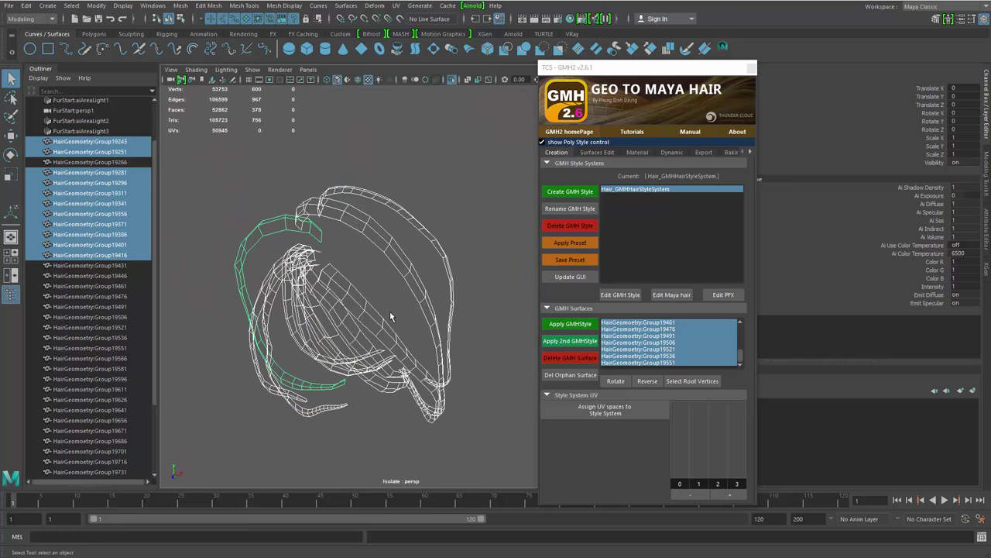
{"action": "key", "text": "ctrl+1"}
{"action": "left_click_drag", "start_coordinate": [429, 219], "coordinate": [373, 223], "text": "alt"}
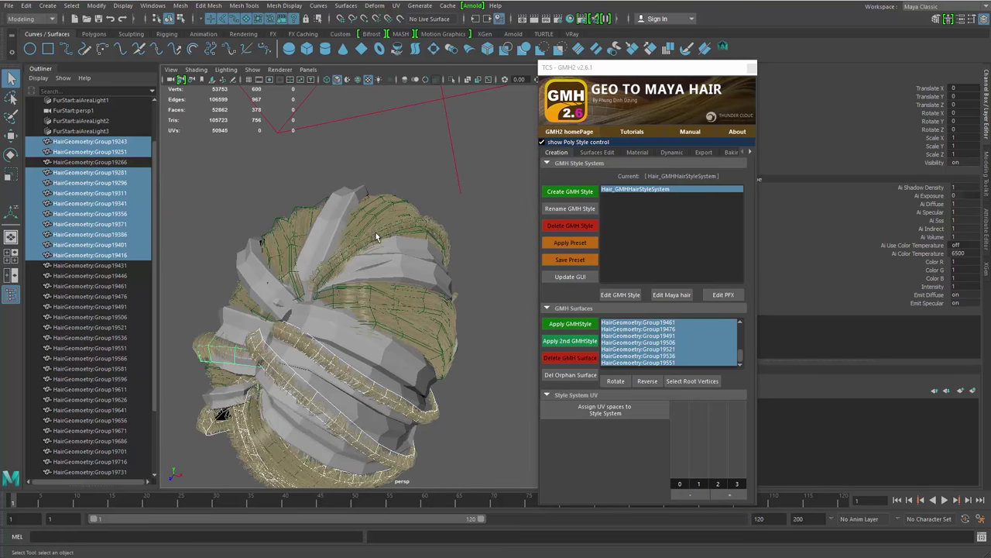
Add HairGeomoetry:Group19266 to the selection, and inspect the selected strands in isolation before showing the whole scene
{"action": "left_click", "coordinate": [327, 280], "text": "shift"}
{"action": "left_click_drag", "start_coordinate": [327, 280], "coordinate": [401, 277], "text": "alt"}
{"action": "key", "text": "ctrl+1"}
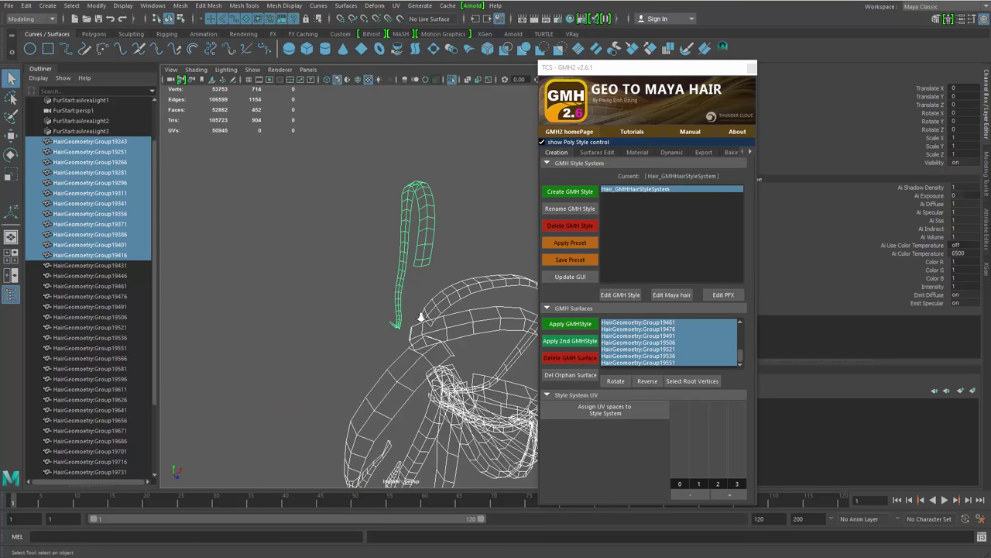
{"action": "right_click_drag", "start_coordinate": [420, 317], "coordinate": [321, 291], "text": "alt"}
{"action": "left_click", "coordinate": [312, 282]}
{"action": "left_click_drag", "start_coordinate": [312, 283], "coordinate": [432, 287]}
{"action": "right_click_drag", "start_coordinate": [432, 287], "coordinate": [482, 301], "text": "alt"}
{"action": "left_click_drag", "start_coordinate": [481, 300], "coordinate": [507, 304], "text": "alt"}
{"action": "key", "text": "ctrl+1"}
Rotate and reverse the hair direction on the selected strands, check the result and clear the selection
{"action": "left_click", "coordinate": [617, 381]}
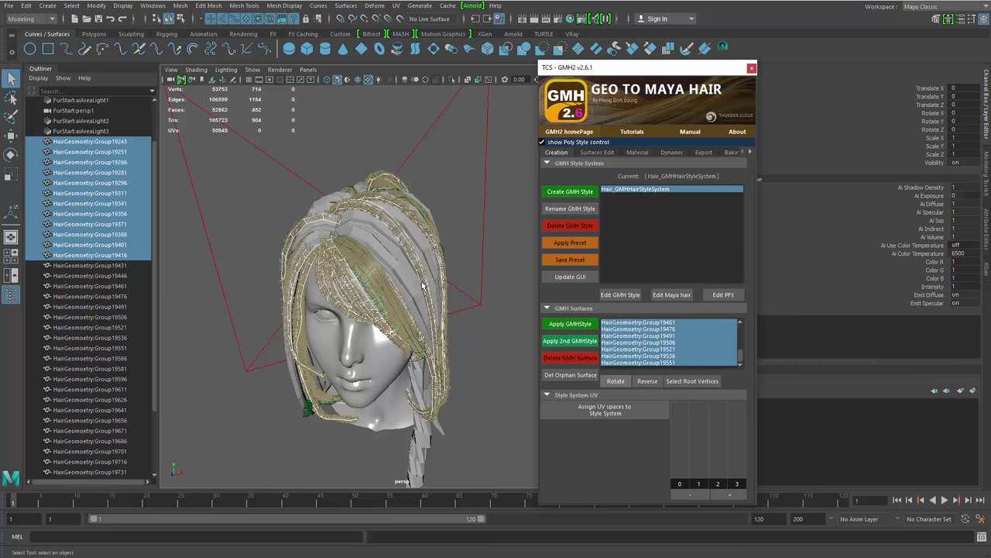
{"action": "left_click_drag", "start_coordinate": [427, 287], "coordinate": [465, 268], "text": "alt"}
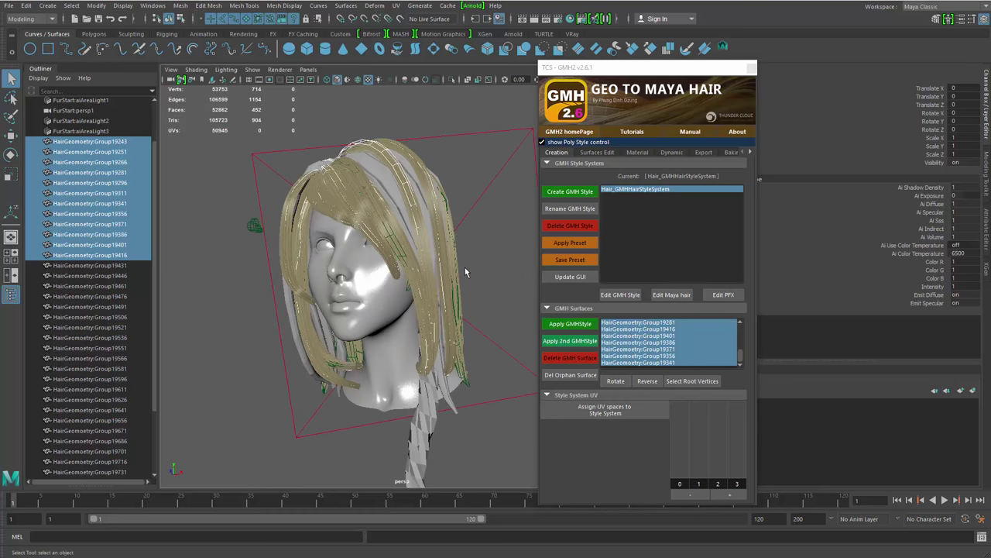
{"action": "left_click", "coordinate": [649, 381]}
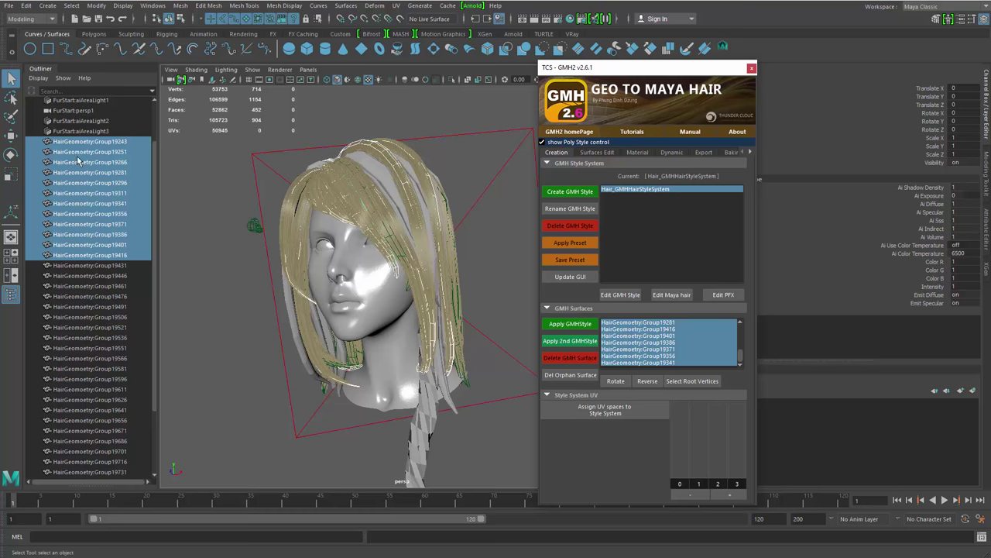
{"action": "left_click_drag", "start_coordinate": [458, 250], "coordinate": [472, 306], "text": "alt"}
{"action": "left_click", "coordinate": [512, 172]}
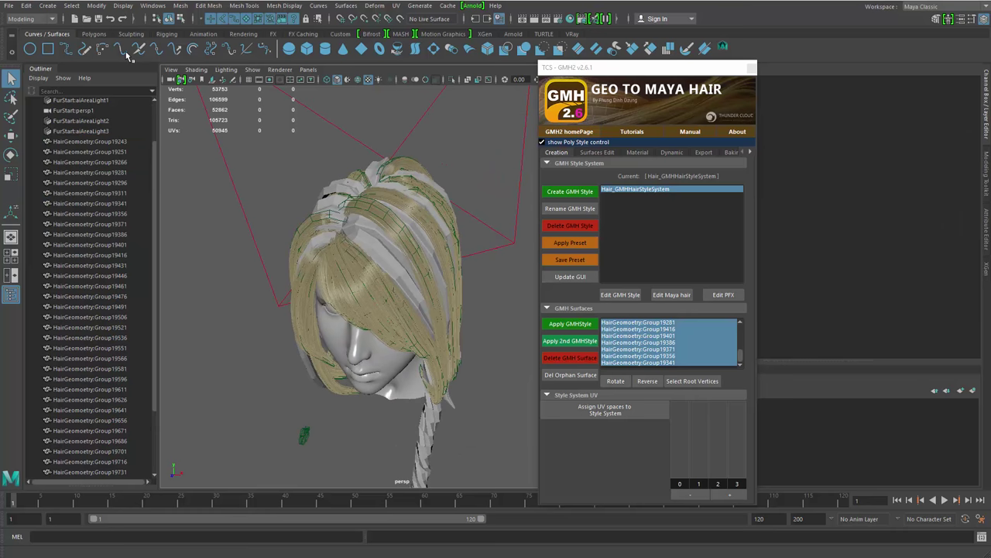
{"action": "left_click", "coordinate": [94, 6]}
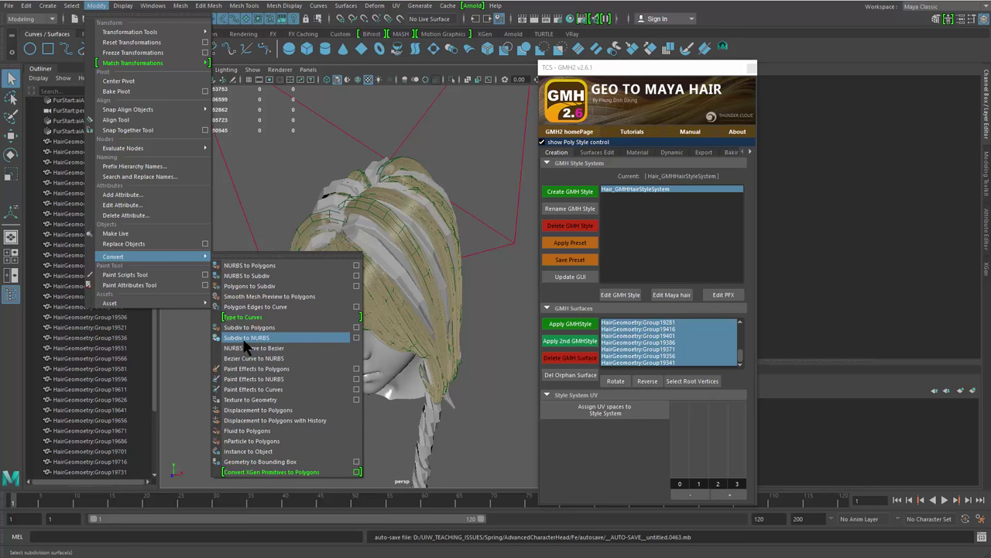
{"action": "left_click_drag", "start_coordinate": [467, 277], "coordinate": [330, 276], "text": "alt"}
{"action": "left_click_drag", "start_coordinate": [272, 411], "coordinate": [369, 315], "text": "alt"}
Select the strands without hair one by one around the head, and clear the selection
{"action": "left_click", "coordinate": [393, 242]}
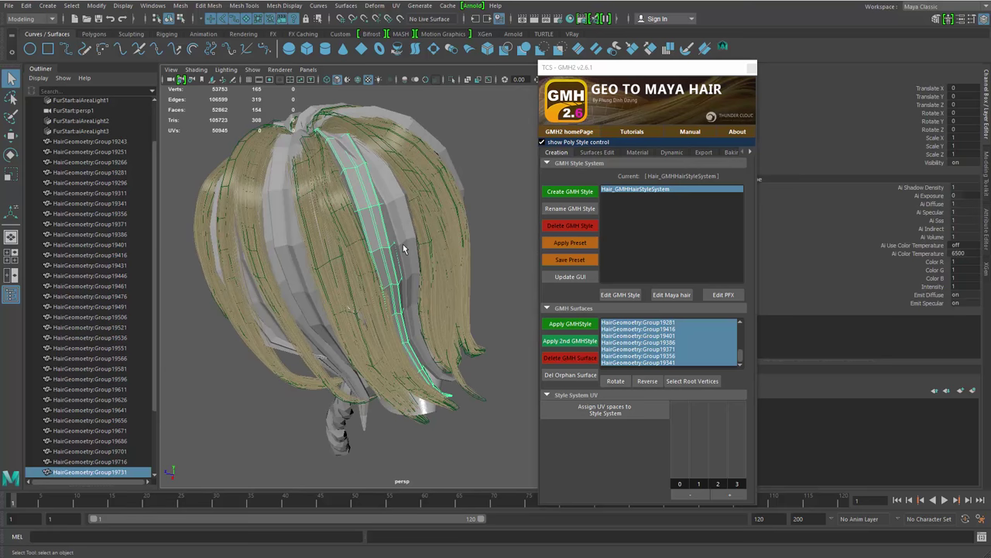
{"action": "left_click", "coordinate": [411, 264], "text": "shift"}
{"action": "left_click_drag", "start_coordinate": [477, 233], "coordinate": [356, 252], "text": "alt"}
{"action": "left_click", "coordinate": [397, 295], "text": "shift"}
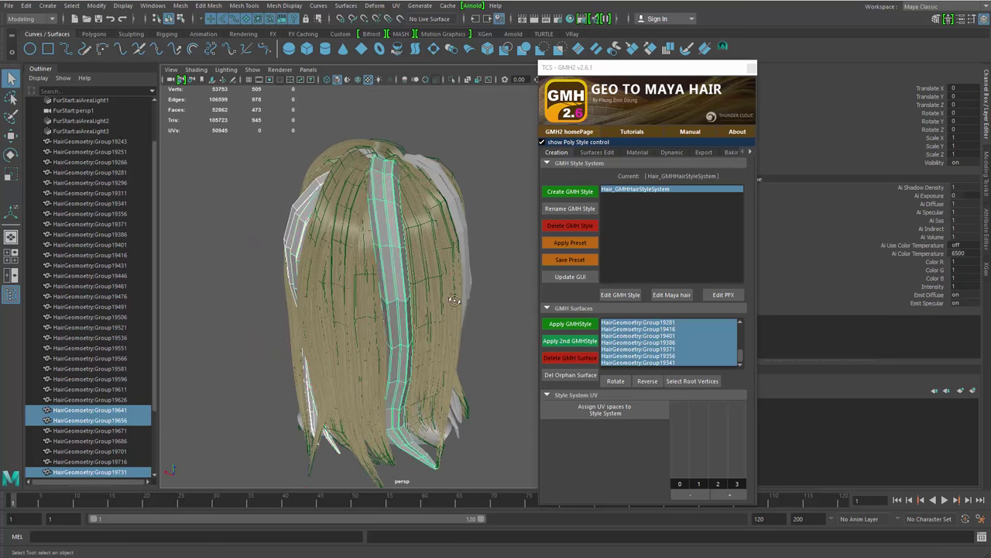
{"action": "left_click_drag", "start_coordinate": [451, 299], "coordinate": [329, 368], "text": "alt"}
{"action": "left_click", "coordinate": [398, 276], "text": "shift"}
{"action": "left_click", "coordinate": [414, 298], "text": "shift"}
{"action": "left_click_drag", "start_coordinate": [478, 329], "coordinate": [407, 302], "text": "alt"}
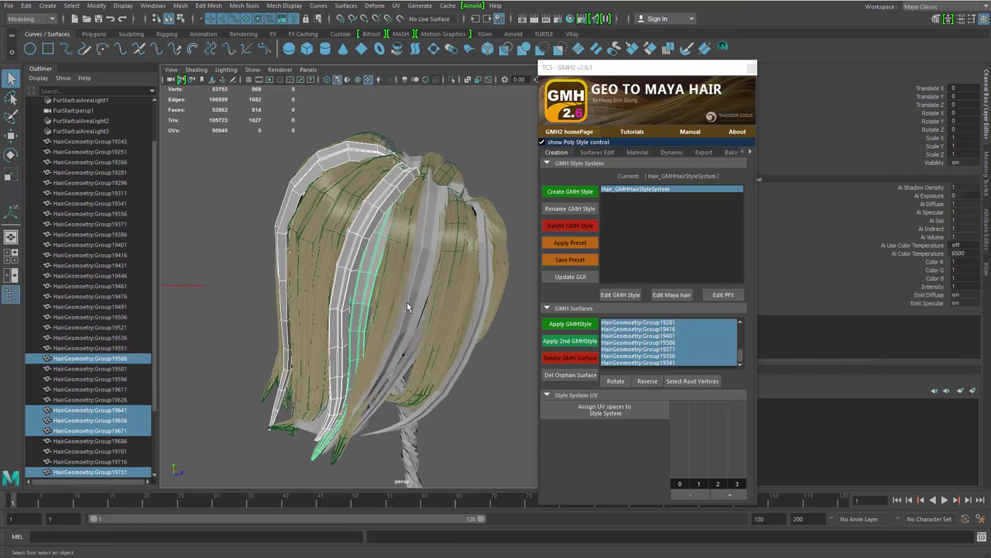
{"action": "left_click", "coordinate": [406, 300], "text": "shift"}
{"action": "left_click", "coordinate": [414, 301], "text": "shift"}
{"action": "left_click", "coordinate": [426, 305], "text": "shift"}
{"action": "left_click_drag", "start_coordinate": [488, 306], "coordinate": [315, 401], "text": "alt"}
{"action": "left_click", "coordinate": [462, 313], "text": "shift"}
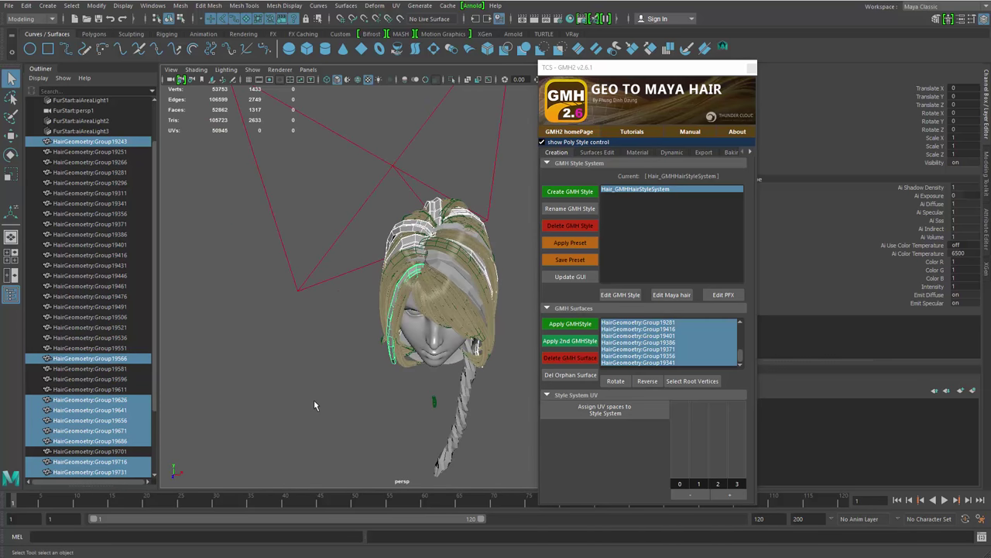
{"action": "left_click", "coordinate": [252, 317]}
Select all the styled meshes through the GMH surface list and hide them so only their hairs show
{"action": "mouse_move", "coordinate": [446, 284]}
{"action": "left_mouse_down", "text": "alt"}
{"action": "mouse_move", "coordinate": [421, 292]}
{"action": "mouse_move", "coordinate": [416, 372]}
{"action": "mouse_move", "coordinate": [422, 312]}
{"action": "mouse_move", "coordinate": [453, 298]}
{"action": "left_mouse_up", "text": "alt"}
{"action": "scroll", "coordinate": [416, 364], "scroll_direction": "up", "scroll_amount": 4}
{"action": "left_click_drag", "start_coordinate": [380, 279], "coordinate": [471, 269], "text": "alt"}
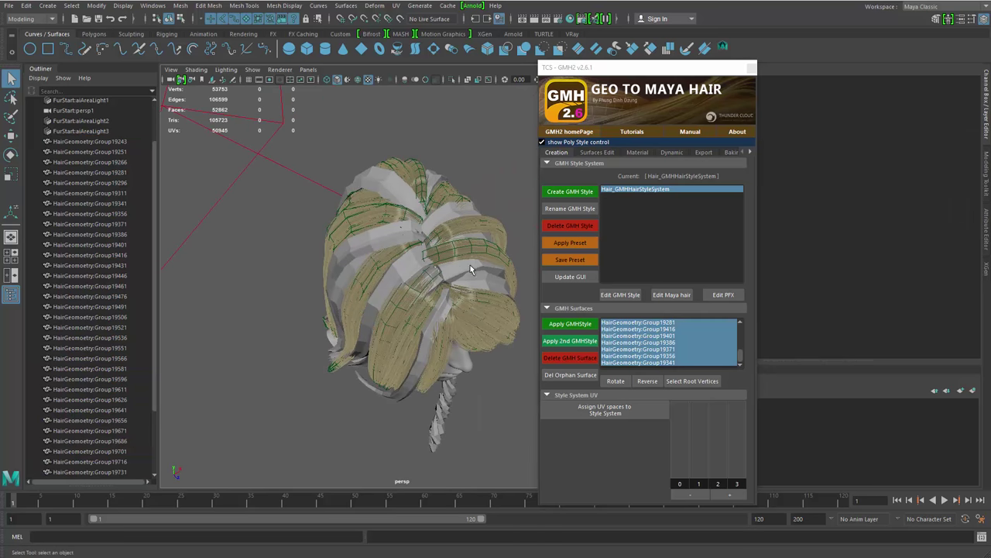
{"action": "mouse_move", "coordinate": [742, 356]}
{"action": "left_mouse_down"}
{"action": "mouse_move", "coordinate": [743, 328]}
{"action": "mouse_move", "coordinate": [741, 374]}
{"action": "left_mouse_up"}
{"action": "left_click", "coordinate": [700, 323]}
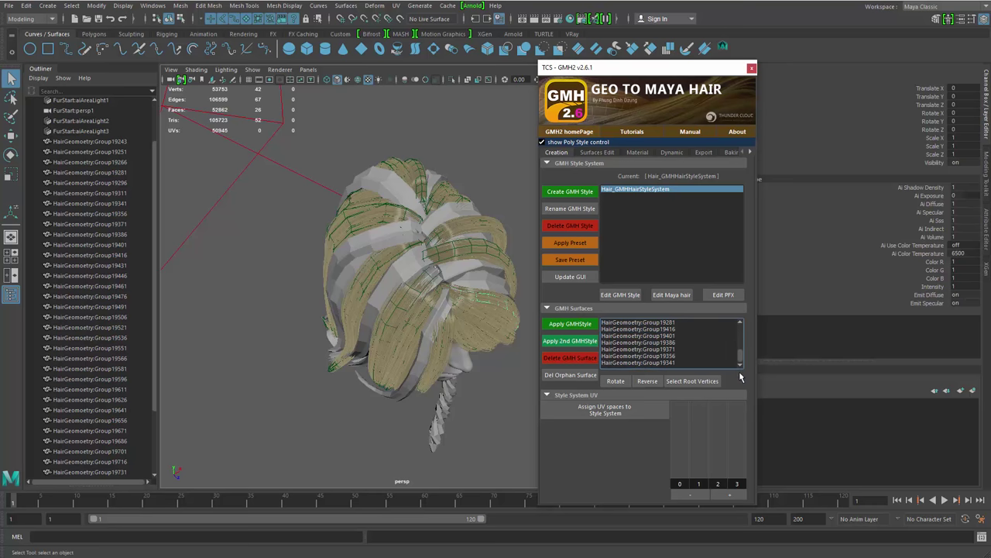
{"action": "left_click", "coordinate": [676, 362], "text": "shift"}
{"action": "left_click_drag", "start_coordinate": [299, 404], "coordinate": [296, 354], "text": "alt"}
{"action": "key", "text": "ctrl+h"}
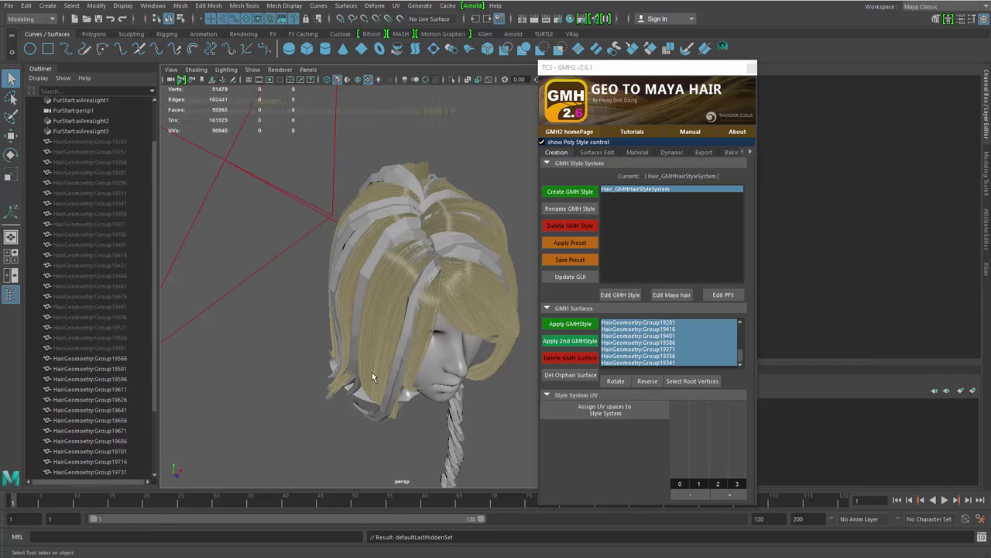
{"action": "left_click_drag", "start_coordinate": [386, 346], "coordinate": [367, 329], "text": "alt"}
Apply the Hair style to the remaining meshes HairGeomoetry:Group19566 through Group19731, dismissing any message, and look over the back of the head
{"action": "middle_click_drag", "start_coordinate": [95, 401], "coordinate": [100, 279], "text": "alt"}
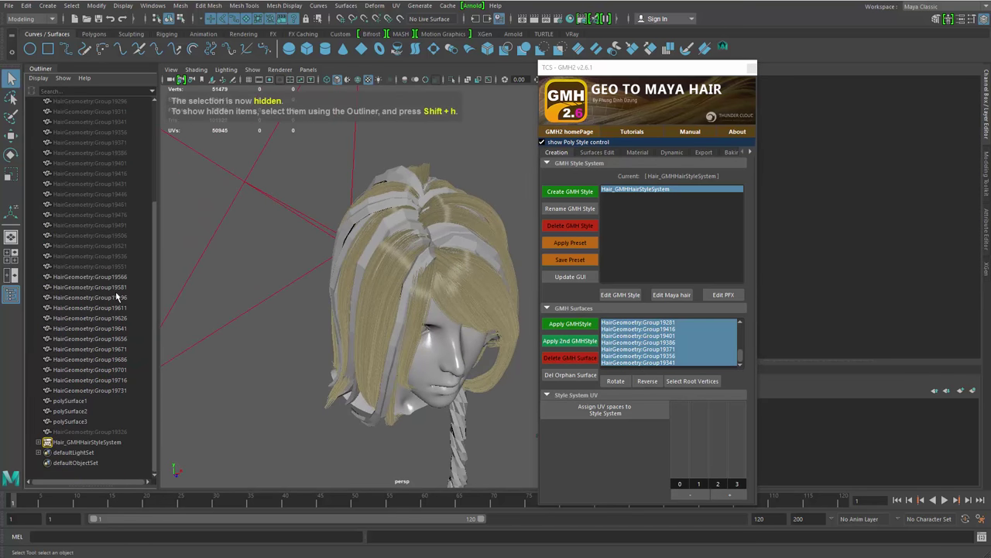
{"action": "left_click", "coordinate": [120, 277]}
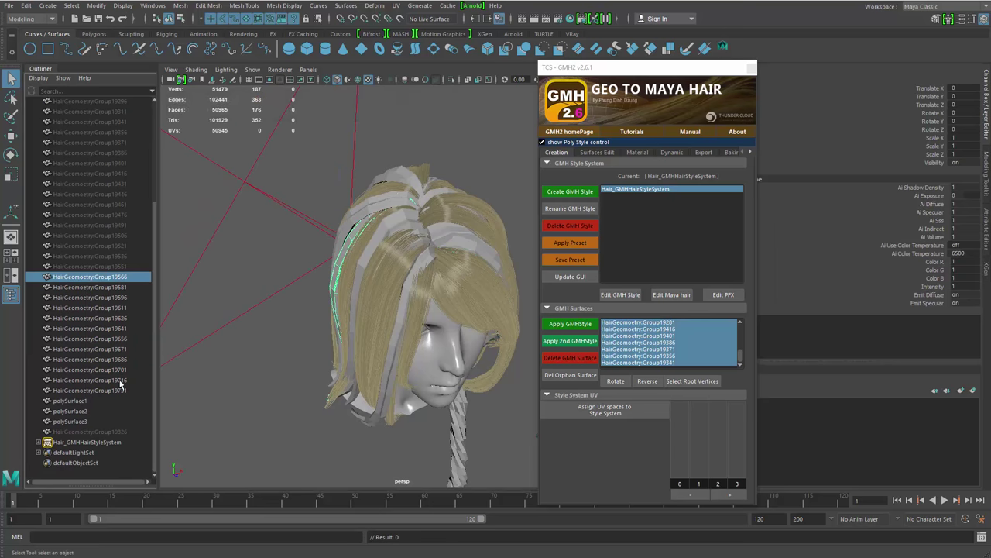
{"action": "left_click", "coordinate": [124, 391], "text": "shift"}
{"action": "mouse_move", "coordinate": [311, 345]}
{"action": "left_mouse_down", "text": "alt"}
{"action": "mouse_move", "coordinate": [286, 335]}
{"action": "mouse_move", "coordinate": [330, 351]}
{"action": "left_mouse_up", "text": "alt"}
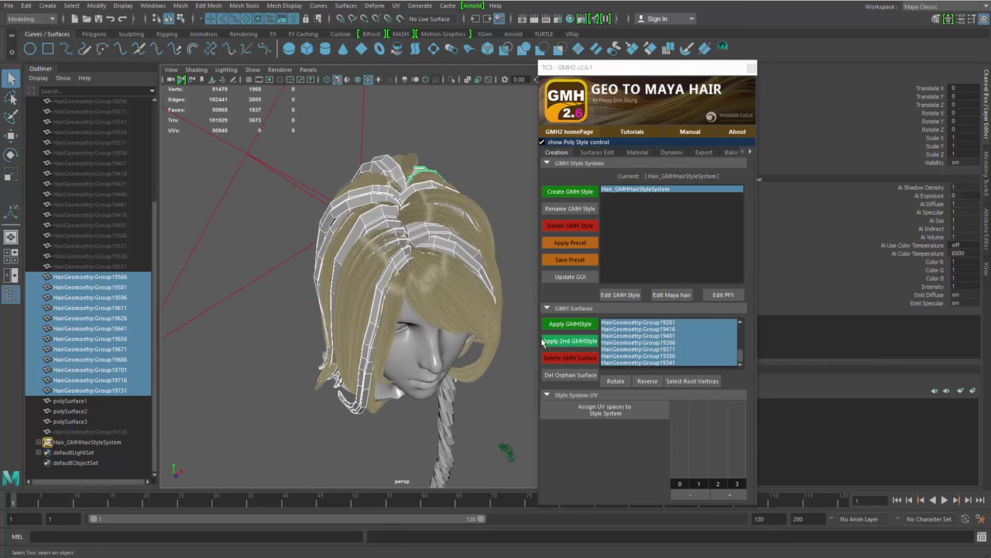
{"action": "left_click", "coordinate": [587, 327]}
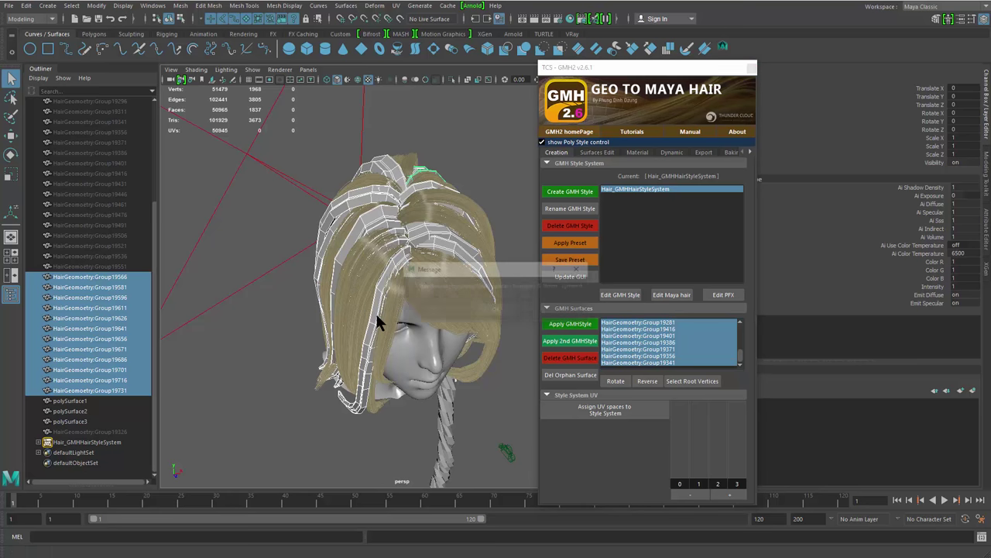
{"action": "left_click_drag", "start_coordinate": [494, 268], "coordinate": [478, 268]}
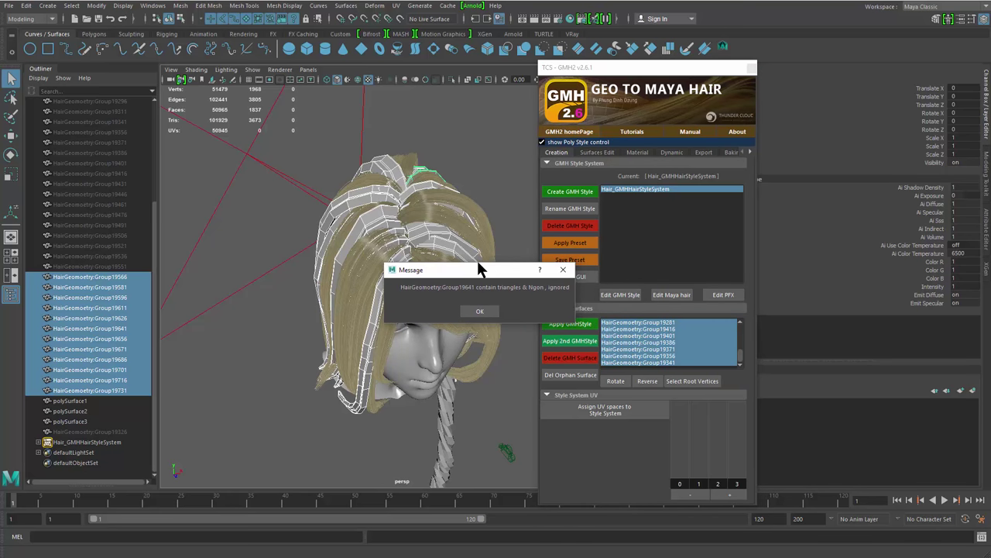
{"action": "left_click", "coordinate": [486, 311]}
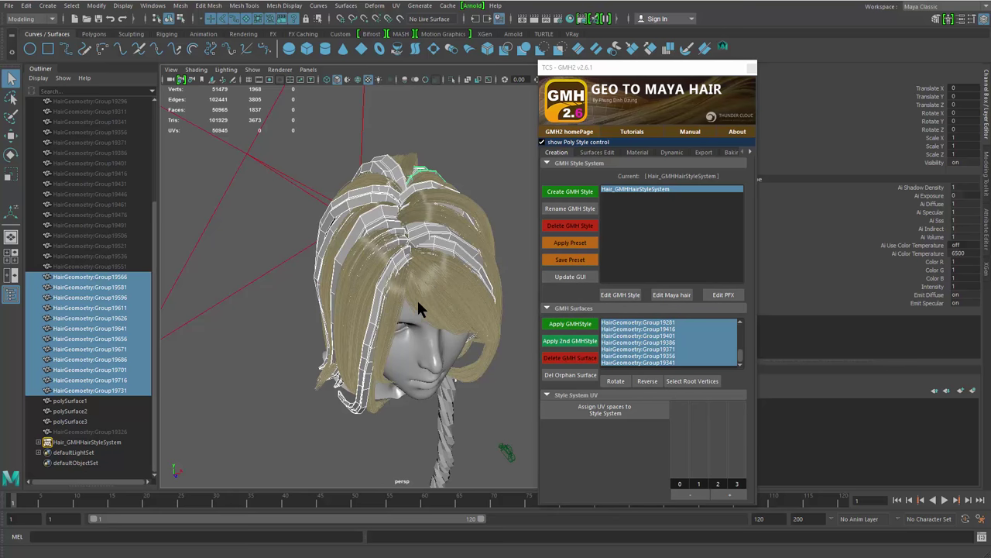
{"action": "left_click_drag", "start_coordinate": [425, 308], "coordinate": [271, 290], "text": "alt"}
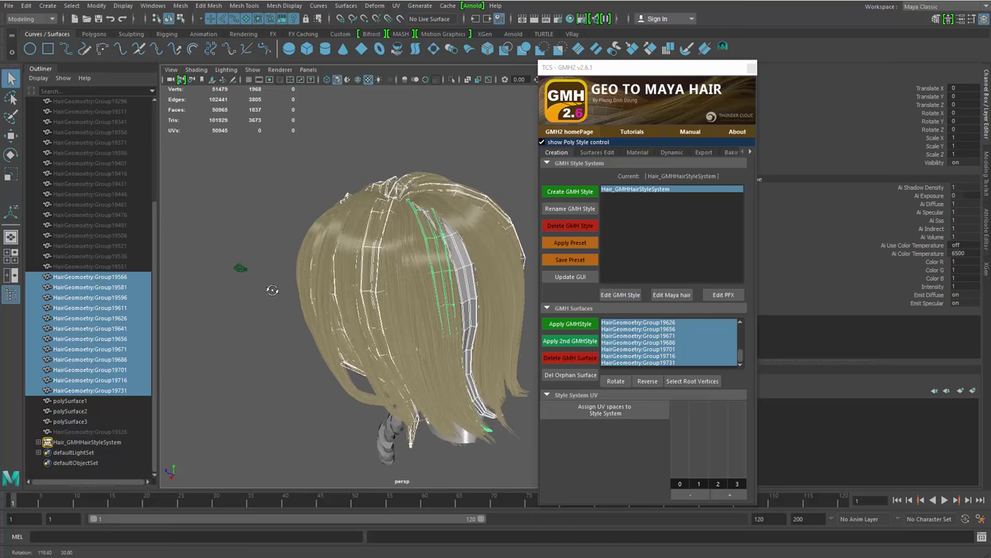
Isolate the unstyled strand HairGeomoetry:Group19641 and examine the mesh near its tip
{"action": "right_click_drag", "start_coordinate": [272, 290], "coordinate": [441, 295], "text": "alt"}
{"action": "middle_click_drag", "start_coordinate": [441, 294], "coordinate": [354, 289], "text": "alt"}
{"action": "left_click", "coordinate": [343, 291]}
{"action": "key", "text": "ctrl+1"}
{"action": "left_click_drag", "start_coordinate": [356, 343], "coordinate": [296, 311], "text": "alt"}
{"action": "middle_click_drag", "start_coordinate": [366, 244], "coordinate": [412, 123], "text": "alt"}
{"action": "right_click_drag", "start_coordinate": [412, 123], "coordinate": [364, 328], "text": "alt"}
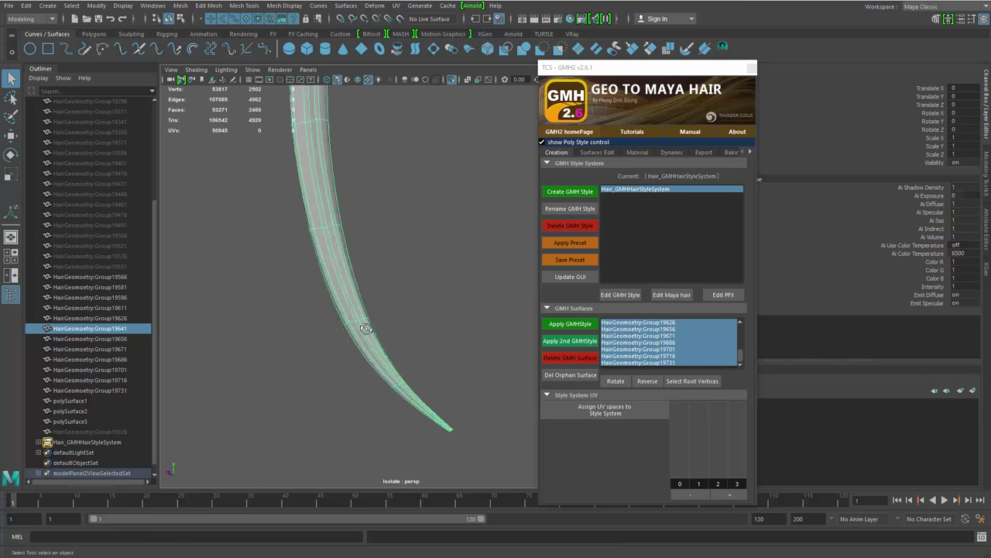
Merge the vertices within each of the first two vertex rings above the isolated strand's tip
{"action": "left_click_drag", "start_coordinate": [365, 327], "coordinate": [282, 377], "text": "alt"}
{"action": "key", "text": "1"}
{"action": "key", "text": "3"}
{"action": "middle_click_drag", "start_coordinate": [281, 377], "coordinate": [382, 305], "text": "alt"}
{"action": "key", "text": "F9"}
{"action": "left_click_drag", "start_coordinate": [347, 246], "coordinate": [424, 311]}
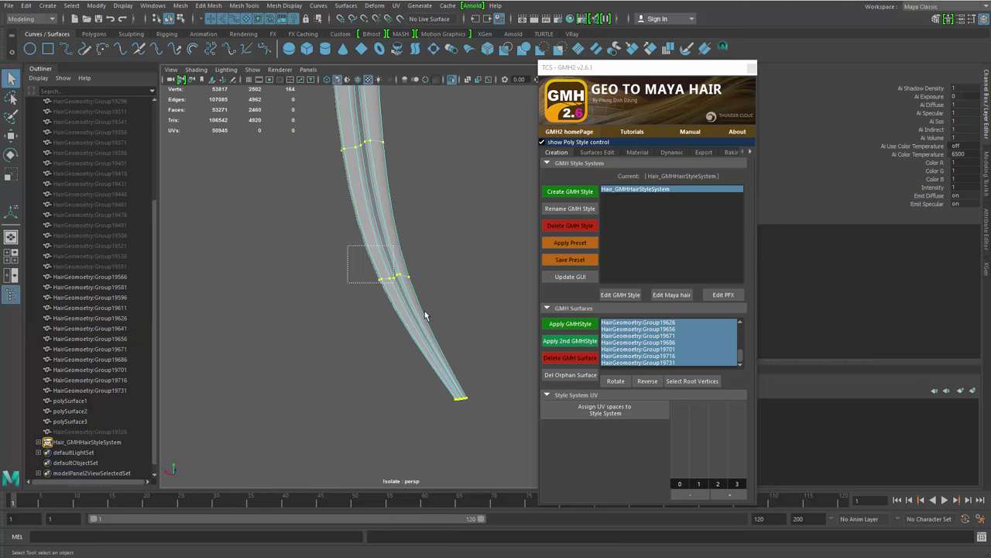
{"action": "right_click_drag", "start_coordinate": [395, 259], "coordinate": [451, 230], "text": "shift"}
{"action": "middle_click_drag", "start_coordinate": [387, 159], "coordinate": [409, 265], "text": "alt"}
{"action": "left_click_drag", "start_coordinate": [334, 211], "coordinate": [458, 290]}
{"action": "key", "text": "g"}
Flatten the first vertex ring above the tip vertically and merge its vertices, and repeat the merge on the ring above it
{"action": "middle_click_drag", "start_coordinate": [403, 311], "coordinate": [407, 238], "text": "alt"}
{"action": "left_click_drag", "start_coordinate": [375, 271], "coordinate": [480, 362]}
{"action": "key", "text": "r"}
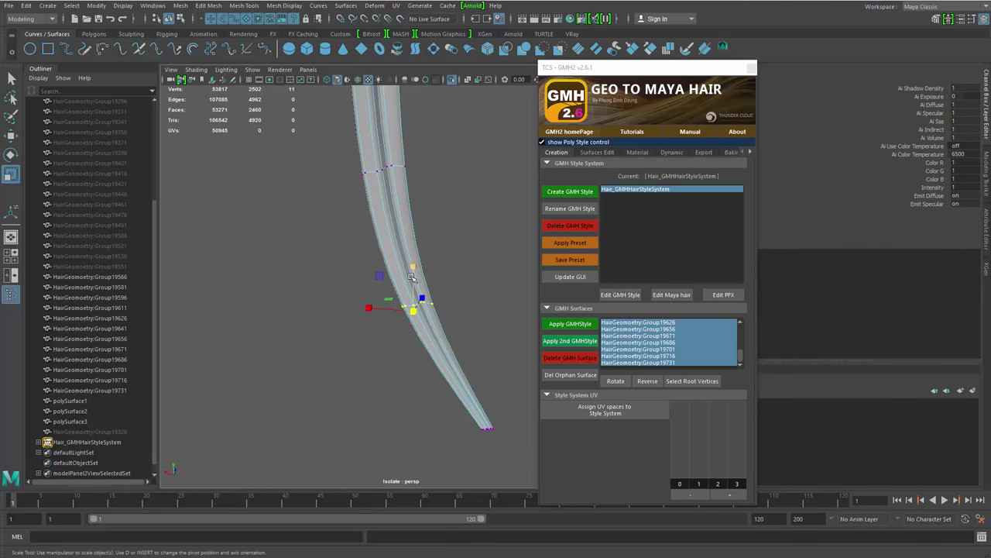
{"action": "left_click_drag", "start_coordinate": [413, 274], "coordinate": [424, 347]}
{"action": "right_click_drag", "start_coordinate": [456, 287], "coordinate": [518, 189], "text": "shift"}
{"action": "middle_click_drag", "start_coordinate": [403, 167], "coordinate": [416, 310], "text": "alt"}
{"action": "left_click_drag", "start_coordinate": [350, 323], "coordinate": [430, 290]}
{"action": "key", "text": "g"}
Flatten the next two vertex rings up the lower part of the strand vertically, merging each ring's vertices at the 0.0001 threshold
{"action": "middle_click_drag", "start_coordinate": [367, 148], "coordinate": [379, 283], "text": "alt"}
{"action": "left_click_drag", "start_coordinate": [350, 273], "coordinate": [425, 235]}
{"action": "key", "text": "r"}
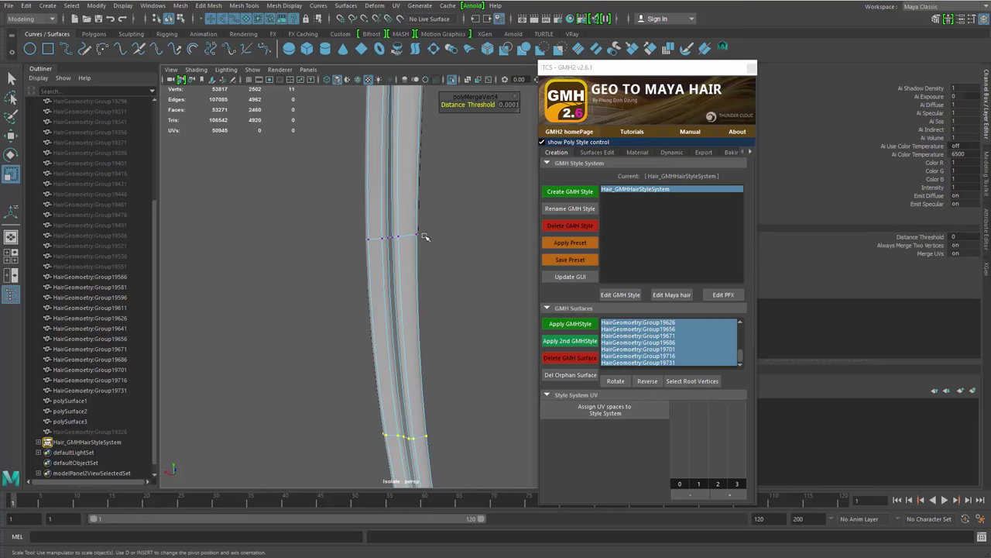
{"action": "left_click_drag", "start_coordinate": [389, 199], "coordinate": [389, 378]}
{"action": "key", "text": "g"}
{"action": "middle_click_drag", "start_coordinate": [372, 359], "coordinate": [382, 245], "text": "alt"}
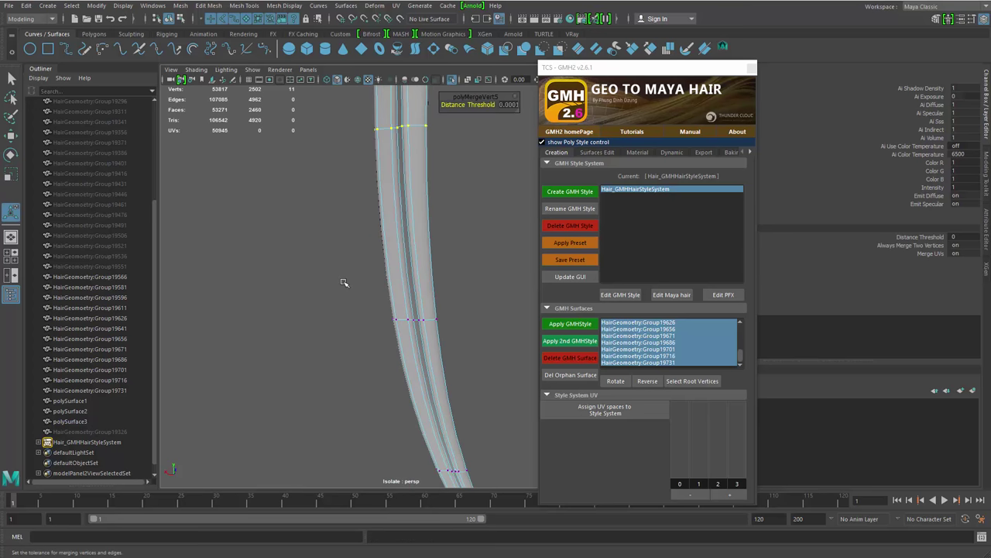
{"action": "left_click_drag", "start_coordinate": [343, 282], "coordinate": [458, 346]}
{"action": "key", "text": "r"}
{"action": "left_click_drag", "start_coordinate": [416, 286], "coordinate": [430, 446]}
{"action": "key", "text": "g"}
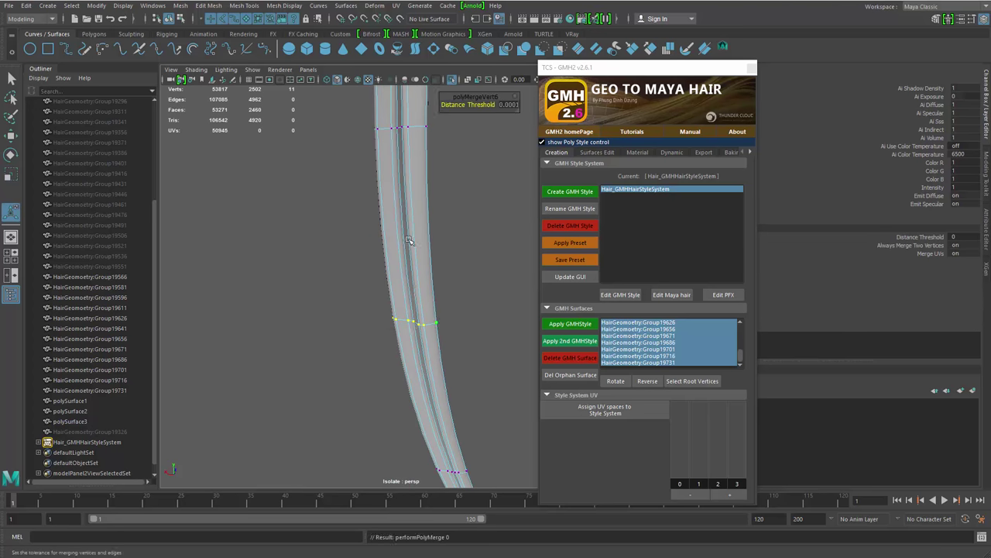
Flatten two more vertex rings along the strand's straight middle section vertically, merging the vertices of each ring
{"action": "middle_click_drag", "start_coordinate": [371, 147], "coordinate": [387, 388], "text": "alt"}
{"action": "middle_click_drag", "start_coordinate": [352, 124], "coordinate": [333, 236], "text": "alt"}
{"action": "key", "text": "r"}
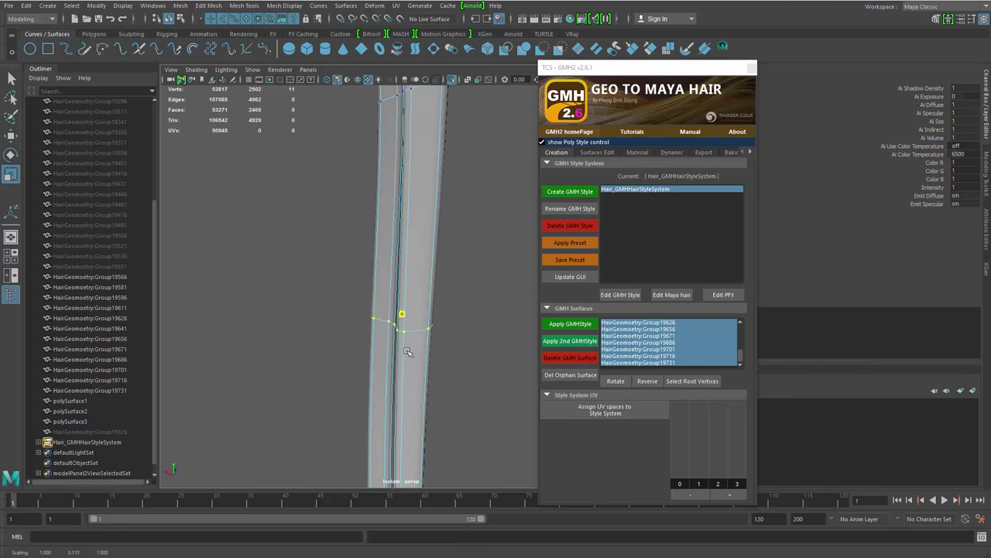
{"action": "key", "text": "g"}
{"action": "middle_click_drag", "start_coordinate": [423, 249], "coordinate": [426, 400], "text": "alt"}
{"action": "left_click_drag", "start_coordinate": [339, 207], "coordinate": [465, 290]}
{"action": "key", "text": "r"}
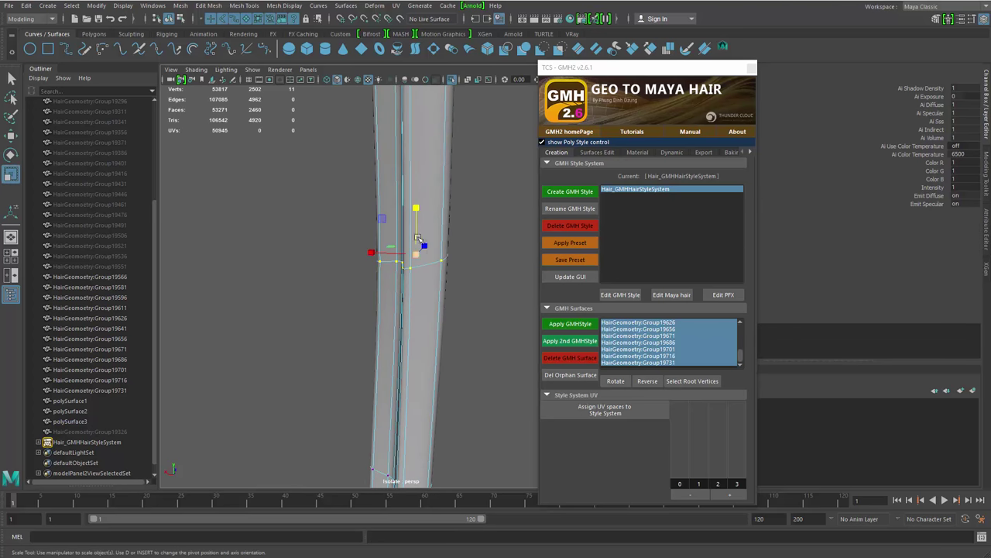
{"action": "left_click_drag", "start_coordinate": [416, 209], "coordinate": [430, 399]}
{"action": "key", "text": "g"}
Scale the vertex rings vertically where the strand starts curving toward its top, levelling each ring in turn
{"action": "middle_click_drag", "start_coordinate": [364, 207], "coordinate": [380, 372], "text": "alt"}
{"action": "right_click_drag", "start_coordinate": [380, 371], "coordinate": [352, 232], "text": "alt"}
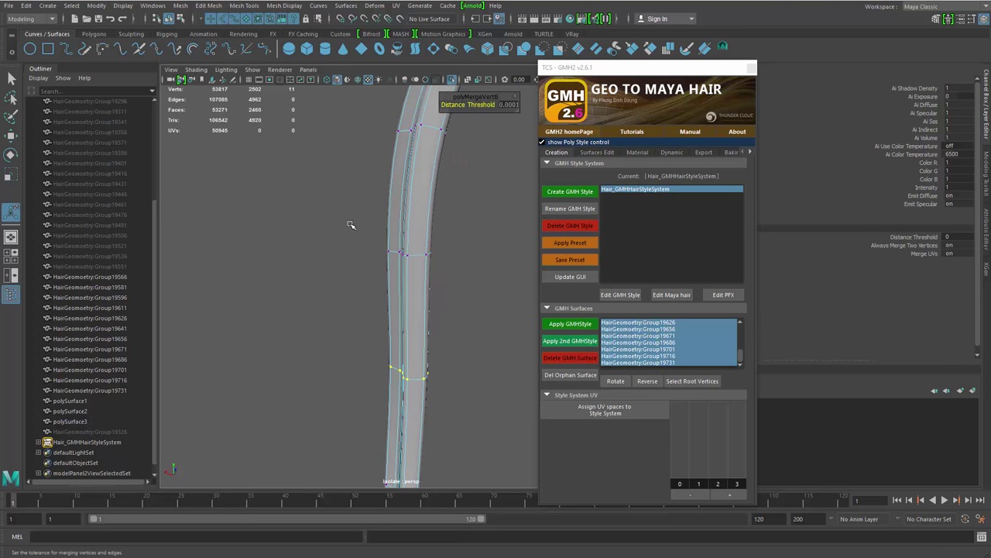
{"action": "left_click_drag", "start_coordinate": [348, 221], "coordinate": [478, 304]}
{"action": "key", "text": "r"}
{"action": "left_click_drag", "start_coordinate": [426, 218], "coordinate": [439, 199]}
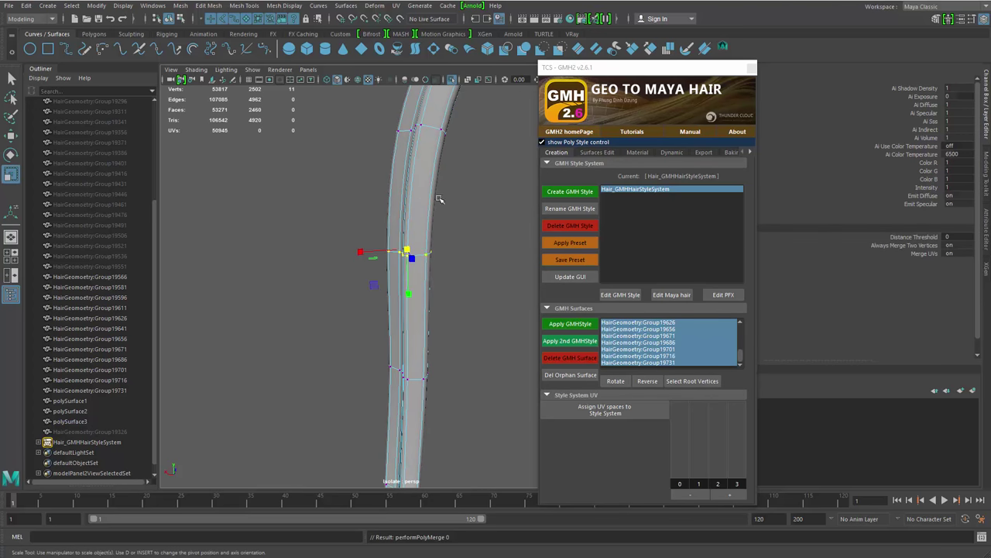
{"action": "left_click_drag", "start_coordinate": [406, 293], "coordinate": [406, 205]}
{"action": "middle_click_drag", "start_coordinate": [406, 186], "coordinate": [388, 262], "text": "alt"}
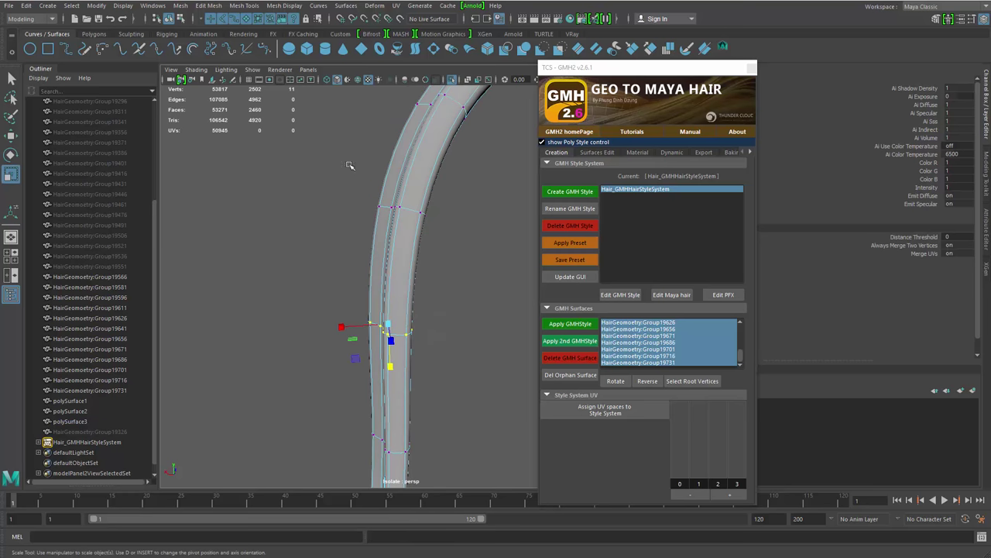
{"action": "left_click_drag", "start_coordinate": [347, 162], "coordinate": [470, 264]}
{"action": "left_click_drag", "start_coordinate": [389, 250], "coordinate": [397, 205]}
{"action": "middle_click_drag", "start_coordinate": [403, 213], "coordinate": [339, 381], "text": "alt"}
{"action": "left_click_drag", "start_coordinate": [325, 218], "coordinate": [309, 254]}
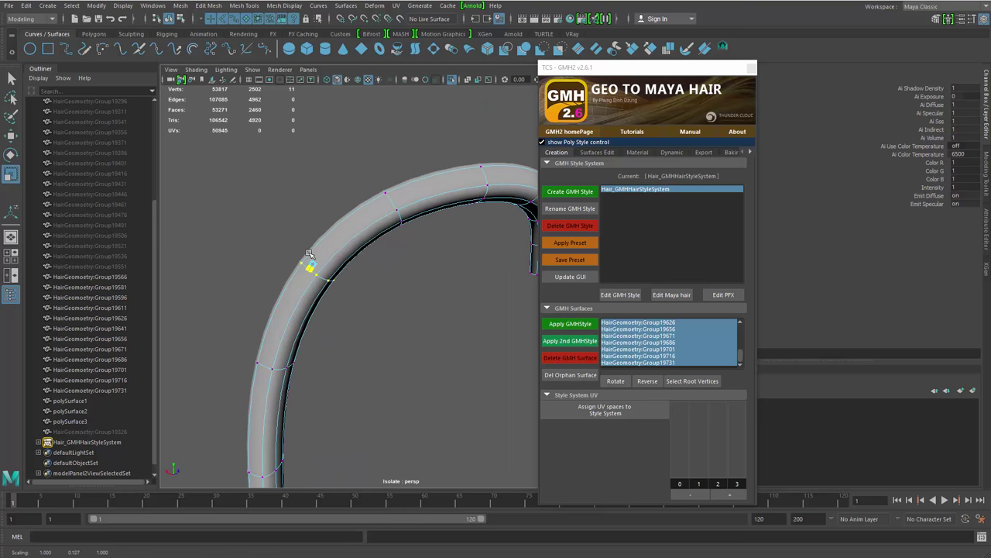
Scale the vertex rings over the top bend of the strand so that each ring lies flatter
{"action": "left_click_drag", "start_coordinate": [377, 162], "coordinate": [415, 249]}
{"action": "left_click_drag", "start_coordinate": [349, 224], "coordinate": [377, 209]}
{"action": "left_click_drag", "start_coordinate": [349, 159], "coordinate": [408, 249]}
{"action": "left_click_drag", "start_coordinate": [346, 212], "coordinate": [430, 181]}
{"action": "left_click_drag", "start_coordinate": [456, 218], "coordinate": [408, 222], "text": "alt"}
{"action": "key", "text": "q"}
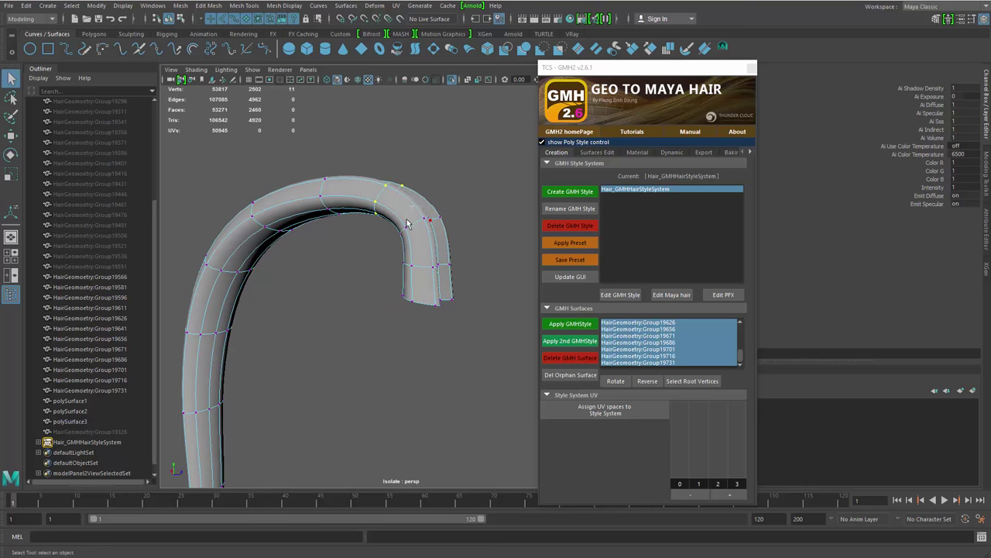
Show the strand in wireframe and scale the last two vertex rings at its root end flat
{"action": "left_click_drag", "start_coordinate": [462, 250], "coordinate": [462, 250]}
{"action": "left_click_drag", "start_coordinate": [463, 236], "coordinate": [392, 142], "text": "alt"}
{"action": "key", "text": "4"}
{"action": "key", "text": "r"}
{"action": "left_click_drag", "start_coordinate": [422, 247], "coordinate": [433, 189]}
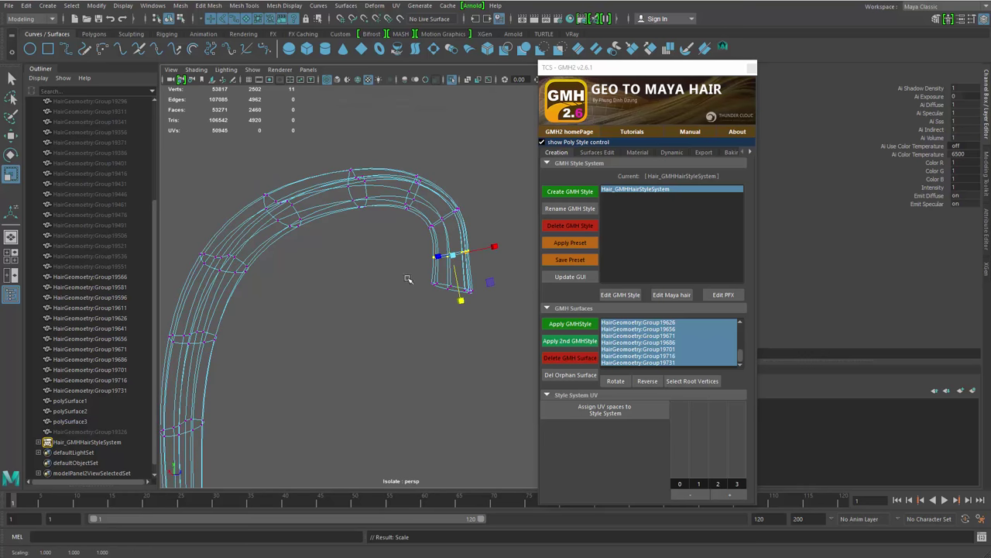
{"action": "left_click_drag", "start_coordinate": [412, 273], "coordinate": [480, 329]}
{"action": "key", "text": "t"}
{"action": "key", "text": "r"}
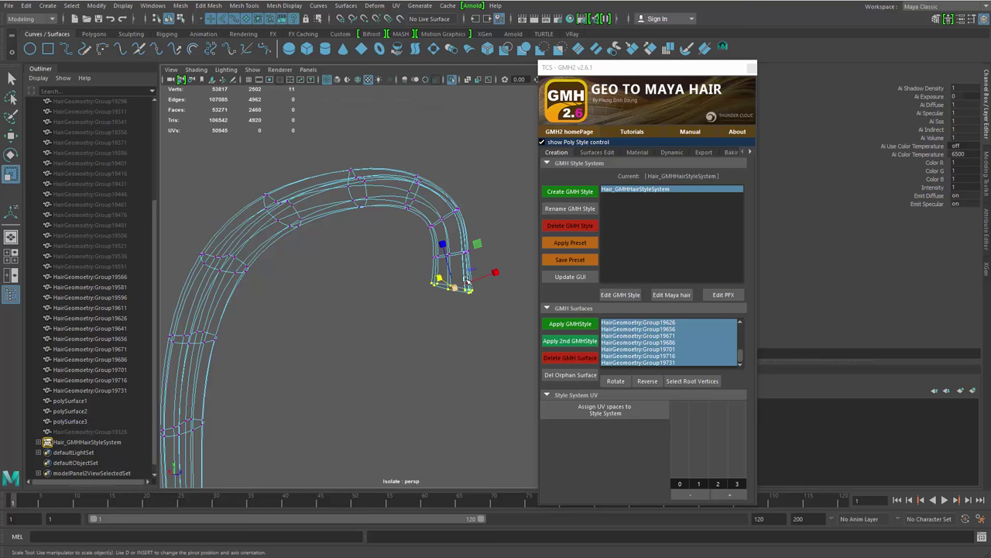
{"action": "middle_click_drag", "start_coordinate": [441, 244], "coordinate": [454, 384]}
Select the vertices at the very tip of the strand, return to shaded display and scale them flat
{"action": "right_click_drag", "start_coordinate": [467, 376], "coordinate": [333, 380], "text": "alt"}
{"action": "middle_click_drag", "start_coordinate": [333, 380], "coordinate": [497, 102], "text": "alt"}
{"action": "left_click_drag", "start_coordinate": [458, 328], "coordinate": [463, 328]}
{"action": "left_click", "coordinate": [447, 352]}
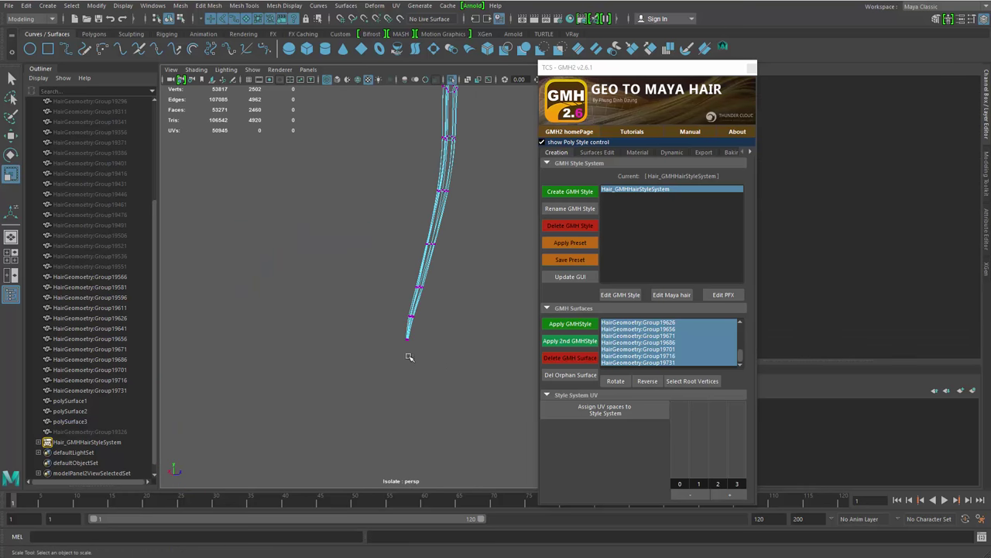
{"action": "key", "text": "f"}
{"action": "mouse_move", "coordinate": [388, 331]}
{"action": "left_mouse_down"}
{"action": "mouse_move", "coordinate": [440, 376]}
{"action": "mouse_move", "coordinate": [454, 339]}
{"action": "mouse_move", "coordinate": [455, 354]}
{"action": "left_mouse_up"}
{"action": "key", "text": "5"}
{"action": "right_click_drag", "start_coordinate": [453, 354], "coordinate": [392, 279], "text": "alt"}
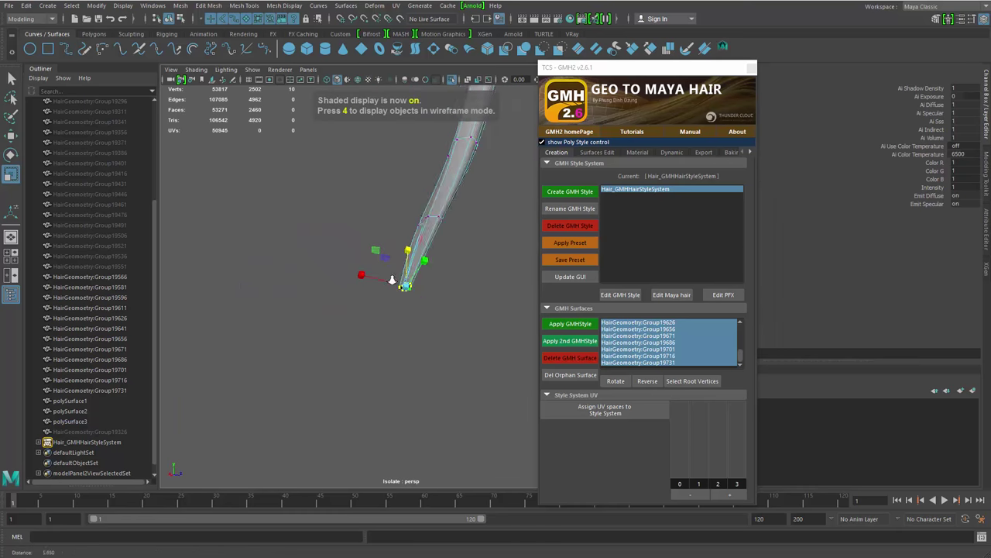
{"action": "left_click_drag", "start_coordinate": [384, 288], "coordinate": [378, 309], "text": "alt"}
{"action": "left_click_drag", "start_coordinate": [410, 248], "coordinate": [402, 357]}
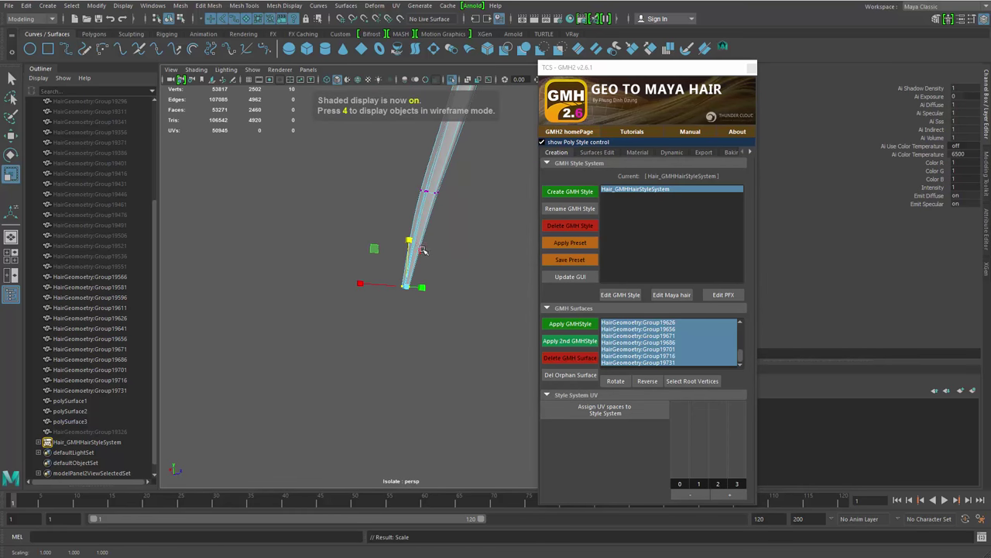
Return the strand to object mode with its smooth preview off
{"action": "key", "text": "q"}
{"action": "right_click_drag", "start_coordinate": [422, 250], "coordinate": [480, 173]}
{"action": "left_click_drag", "start_coordinate": [481, 173], "coordinate": [385, 262]}
{"action": "middle_click_drag", "start_coordinate": [383, 264], "coordinate": [310, 372], "text": "alt"}
{"action": "right_click_drag", "start_coordinate": [310, 372], "coordinate": [237, 163], "text": "alt"}
{"action": "middle_click_drag", "start_coordinate": [237, 163], "coordinate": [239, 287], "text": "alt"}
{"action": "left_click_drag", "start_coordinate": [240, 288], "coordinate": [326, 376], "text": "alt"}
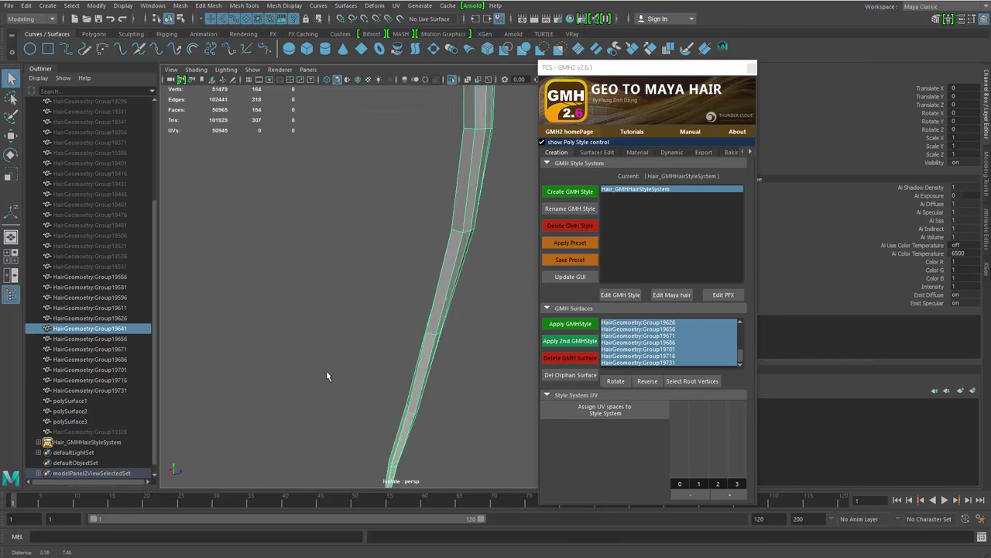
{"action": "right_click_drag", "start_coordinate": [326, 376], "coordinate": [185, 105], "text": "alt"}
Run Cleanup on the strand to select matching faces with more than 4 sides, and close the options
{"action": "left_click", "coordinate": [184, 8]}
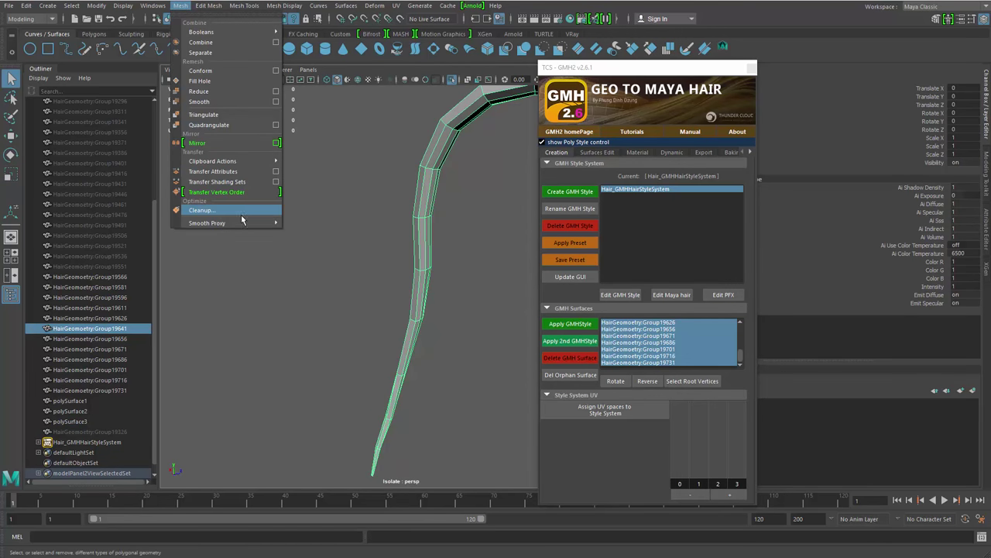
{"action": "left_click", "coordinate": [432, 237]}
{"action": "left_click", "coordinate": [180, 6]}
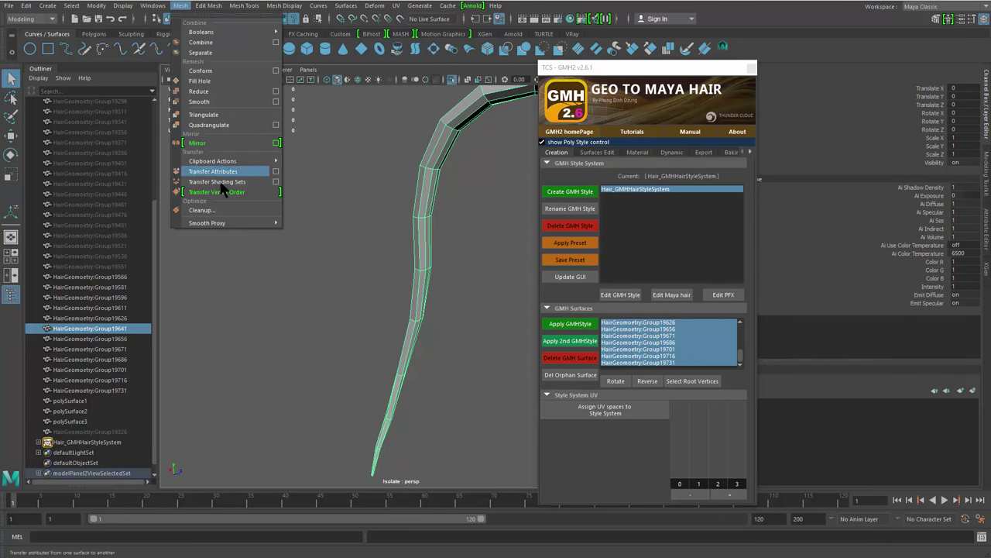
{"action": "left_click", "coordinate": [222, 204]}
{"action": "left_click_drag", "start_coordinate": [589, 163], "coordinate": [531, 160]}
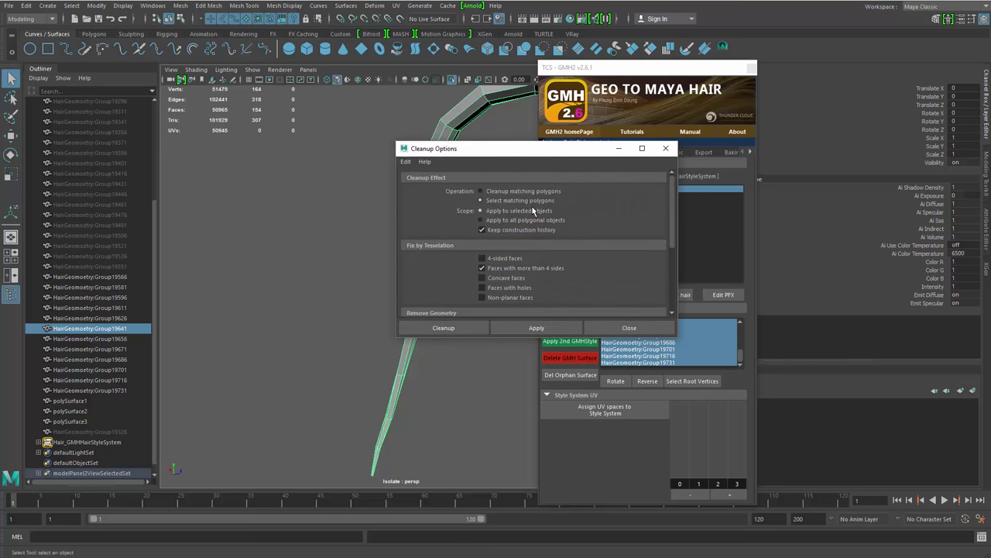
{"action": "left_click", "coordinate": [536, 327]}
{"action": "middle_click_drag", "start_coordinate": [339, 368], "coordinate": [334, 362], "text": "alt"}
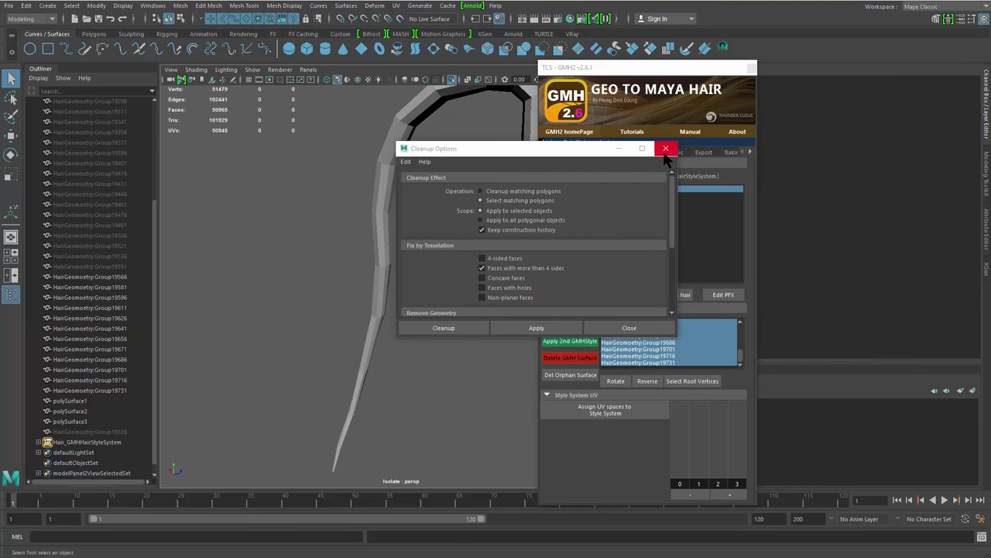
{"action": "left_click", "coordinate": [666, 148]}
Leave isolation and try to apply the Hair GMH style to strand HairGeomoetry:Group19641, dismissing any message
{"action": "scroll", "coordinate": [333, 256], "scroll_direction": "down", "scroll_amount": 5}
{"action": "left_click_drag", "start_coordinate": [365, 230], "coordinate": [415, 303]}
{"action": "key", "text": "ctrl+1"}
{"action": "left_click_drag", "start_coordinate": [337, 327], "coordinate": [495, 329], "text": "alt"}
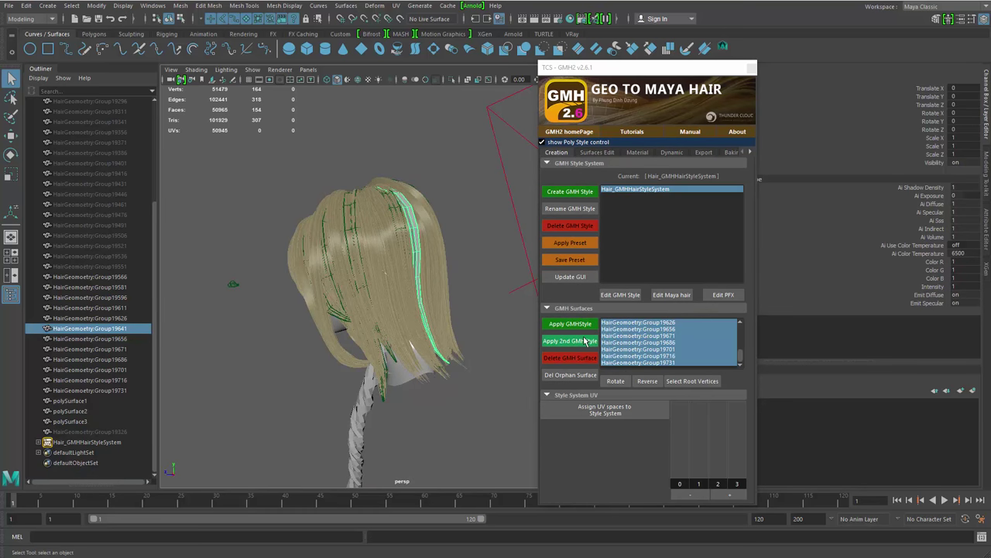
{"action": "left_click", "coordinate": [554, 325]}
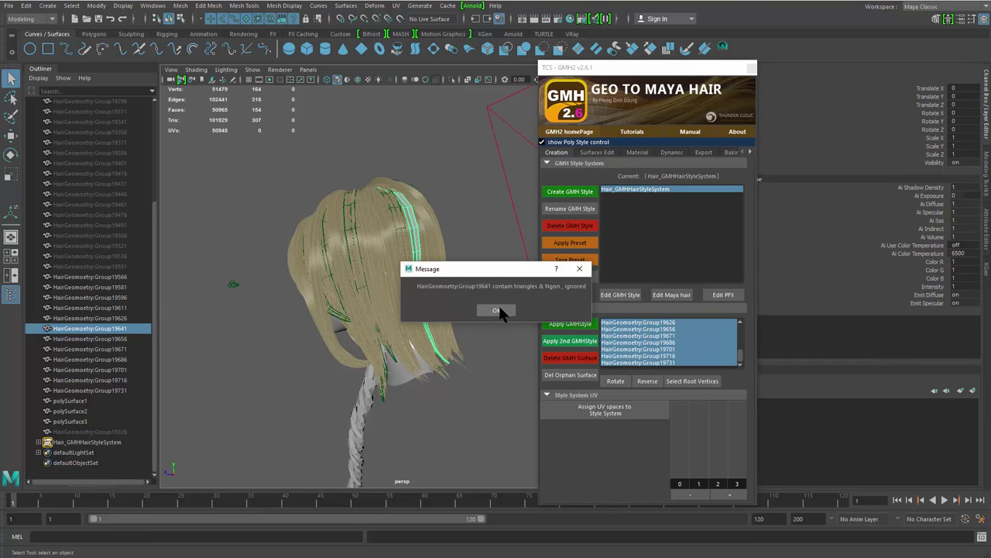
{"action": "left_click", "coordinate": [496, 310]}
Isolate strand HairGeomoetry:Group19641 and examine its topology in component mode, and return to the full head view
{"action": "key", "text": "ctrl+1"}
{"action": "mouse_move", "coordinate": [451, 299]}
{"action": "left_mouse_down", "text": "alt"}
{"action": "mouse_move", "coordinate": [445, 273]}
{"action": "mouse_move", "coordinate": [400, 281]}
{"action": "mouse_move", "coordinate": [462, 283]}
{"action": "mouse_move", "coordinate": [461, 305]}
{"action": "mouse_move", "coordinate": [438, 287]}
{"action": "left_mouse_up", "text": "alt"}
{"action": "left_click", "coordinate": [459, 284]}
{"action": "key", "text": "ctrl+z"}
{"action": "key", "text": "ctrl+1"}
{"action": "right_click_drag", "start_coordinate": [438, 289], "coordinate": [447, 320], "text": "alt"}
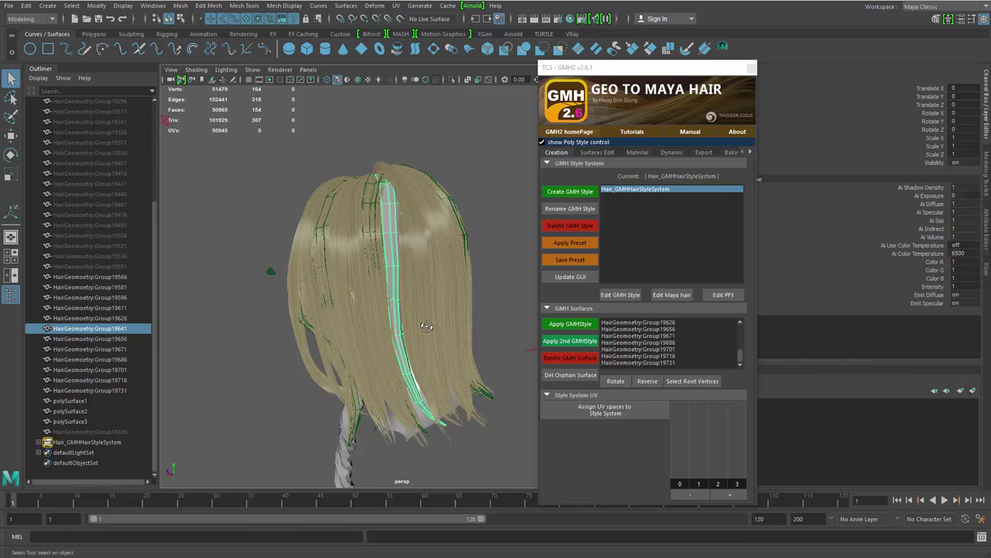
{"action": "left_click_drag", "start_coordinate": [426, 321], "coordinate": [396, 291], "text": "alt"}
{"action": "key", "text": "ctrl+1"}
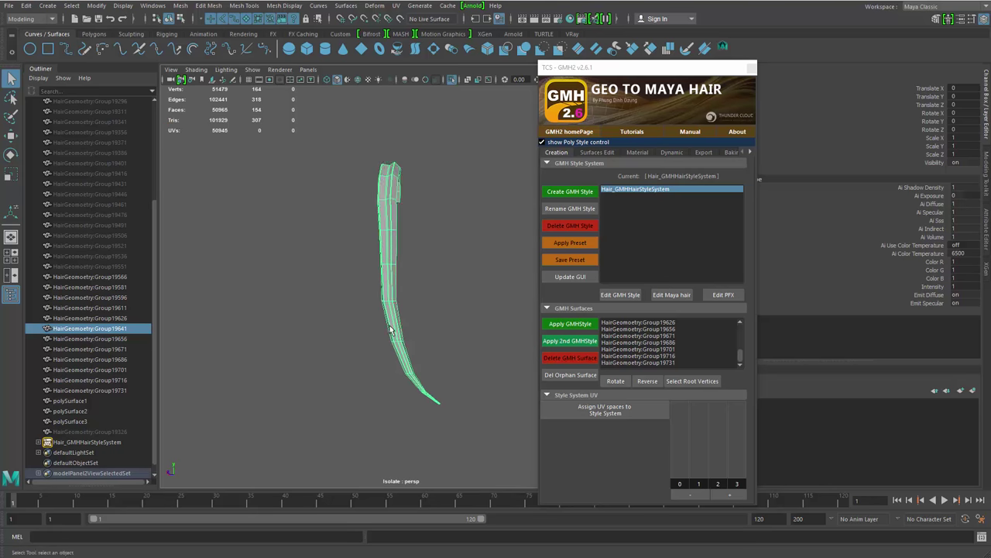
{"action": "left_click_drag", "start_coordinate": [393, 330], "coordinate": [407, 350], "text": "alt"}
{"action": "right_click_drag", "start_coordinate": [408, 351], "coordinate": [433, 395]}
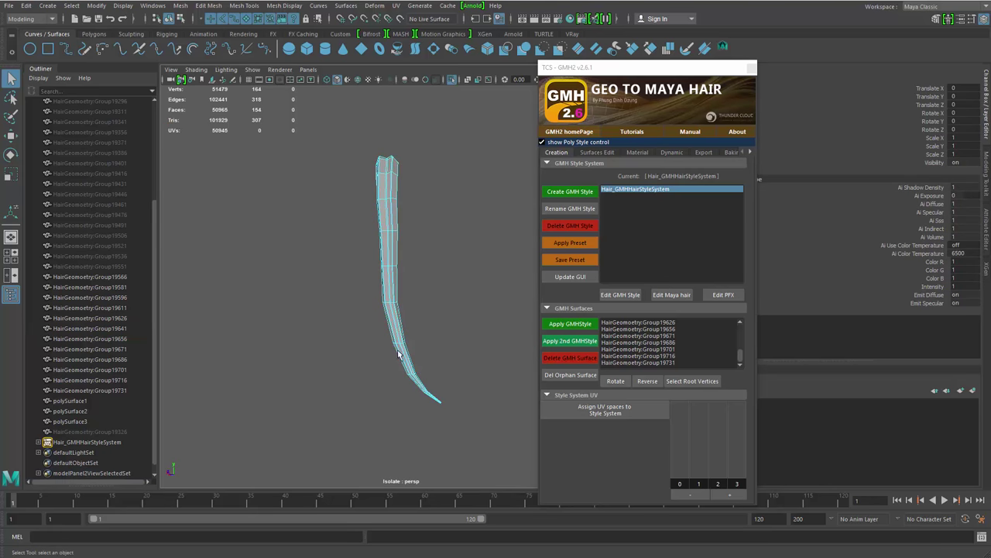
{"action": "left_click_drag", "start_coordinate": [421, 325], "coordinate": [388, 307], "text": "alt"}
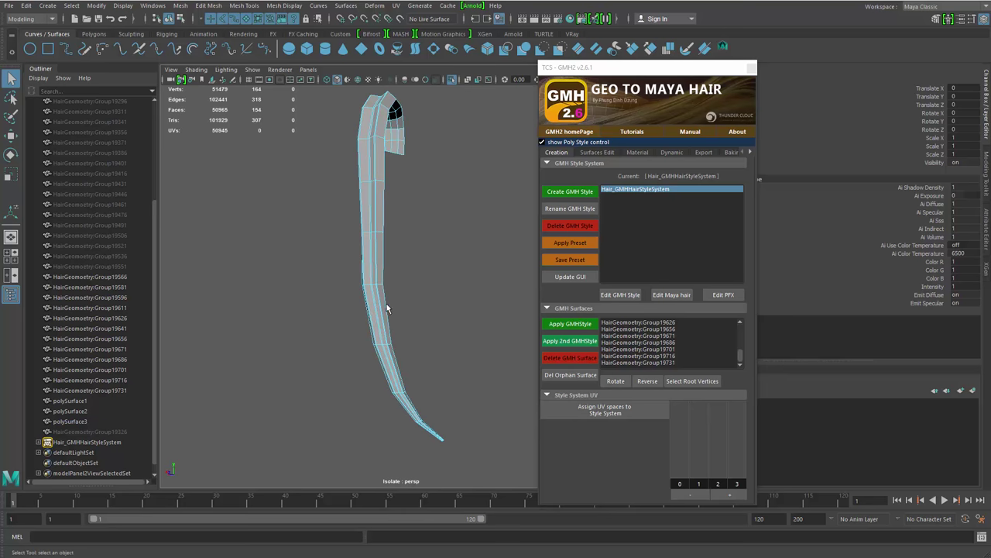
{"action": "right_click_drag", "start_coordinate": [388, 308], "coordinate": [443, 199]}
{"action": "left_click_drag", "start_coordinate": [443, 199], "coordinate": [408, 310]}
{"action": "key", "text": "ctrl+1"}
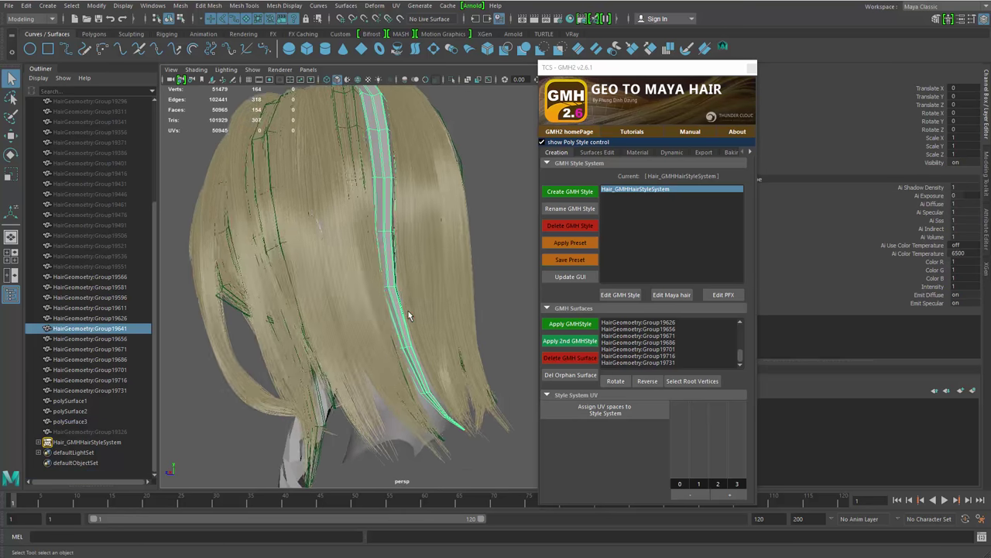
Isolate the strand again to inspect its edges from root to tip, and bring back all the hair
{"action": "key", "text": "ctrl+1"}
{"action": "right_click_drag", "start_coordinate": [388, 304], "coordinate": [387, 331]}
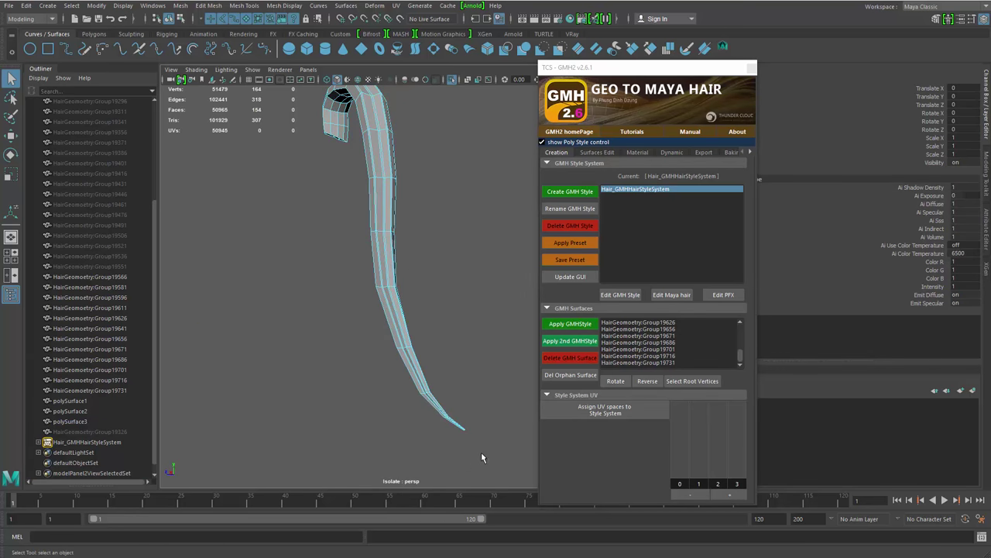
{"action": "left_click_drag", "start_coordinate": [417, 349], "coordinate": [423, 353], "text": "alt"}
{"action": "right_click_drag", "start_coordinate": [392, 288], "coordinate": [425, 230]}
{"action": "left_click_drag", "start_coordinate": [425, 230], "coordinate": [334, 364]}
{"action": "scroll", "coordinate": [369, 308], "scroll_direction": "down", "scroll_amount": 3}
{"action": "key", "text": "ctrl+1"}
{"action": "left_click_drag", "start_coordinate": [454, 286], "coordinate": [393, 306], "text": "alt"}
Try moving the rejected strand sideways away from the head, and undo the move
{"action": "key", "text": "w"}
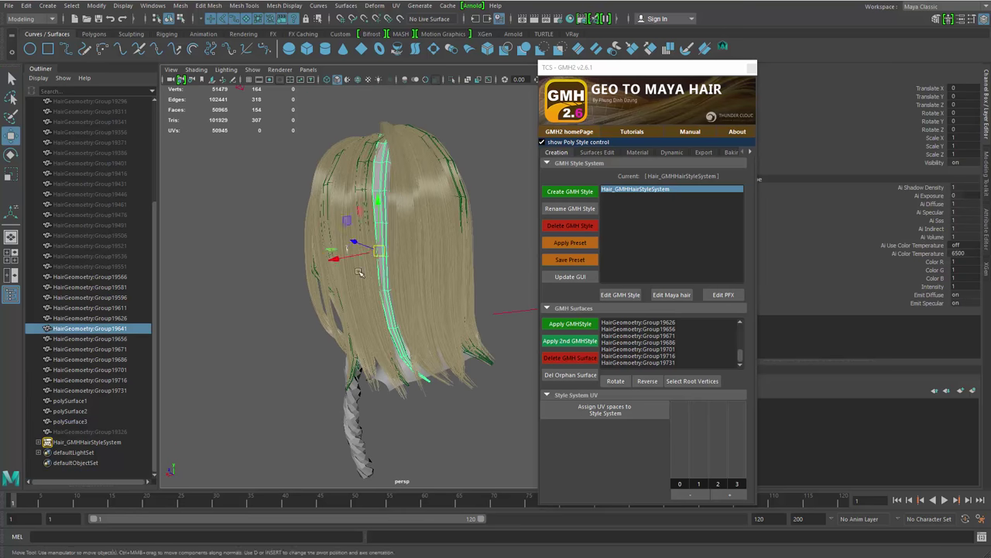
{"action": "left_click_drag", "start_coordinate": [378, 250], "coordinate": [332, 239]}
{"action": "key", "text": "ctrl+z"}
Save the scene as wroing.mb in the project's scenes folder, and clear the strand selection
{"action": "left_click_drag", "start_coordinate": [279, 299], "coordinate": [447, 282], "text": "alt"}
{"action": "key", "text": "q"}
{"action": "key", "text": "ctrl+s"}
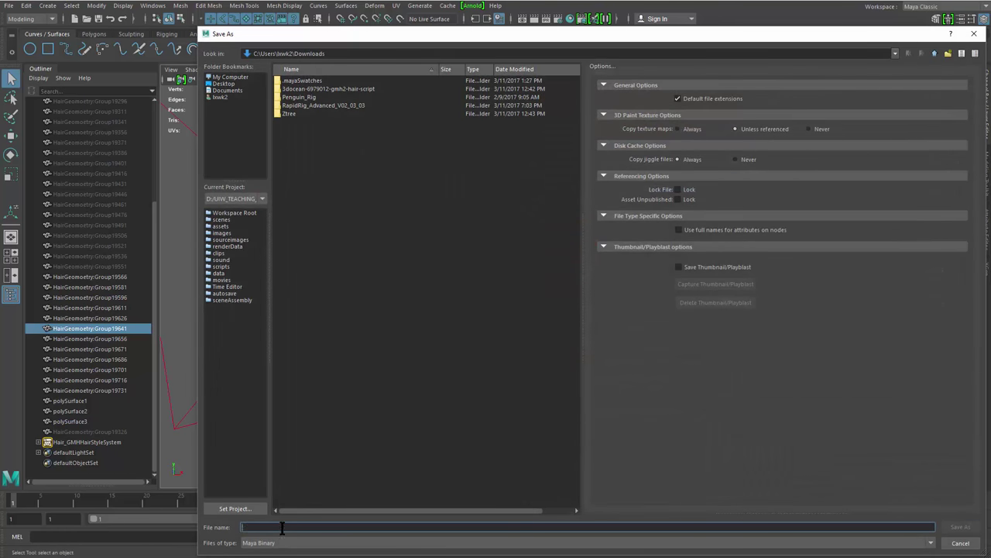
{"action": "left_click", "coordinate": [228, 220]}
{"action": "left_click", "coordinate": [265, 526]}
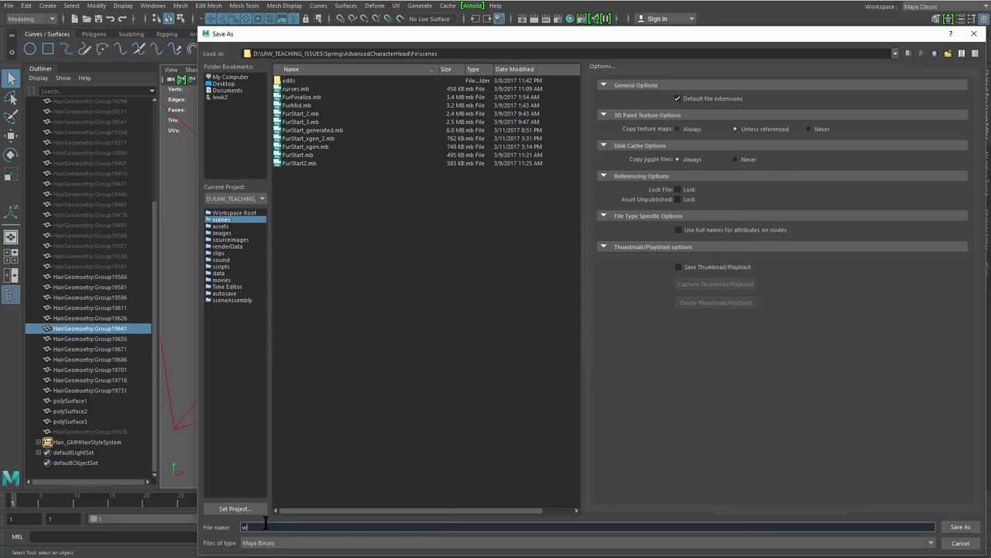
{"action": "key", "text": "Return"}
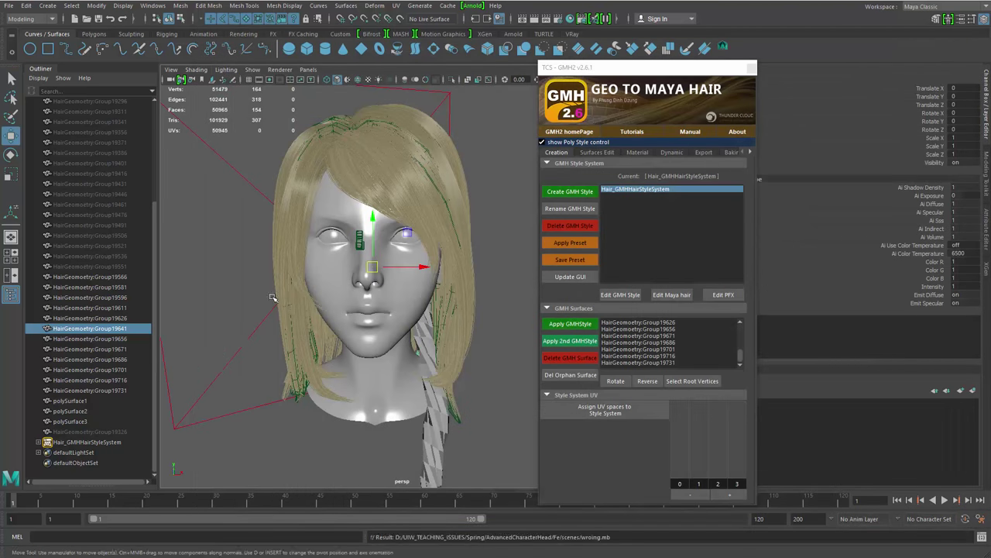
{"action": "left_click_drag", "start_coordinate": [275, 296], "coordinate": [240, 281], "text": "alt"}
{"action": "left_click", "coordinate": [192, 275]}
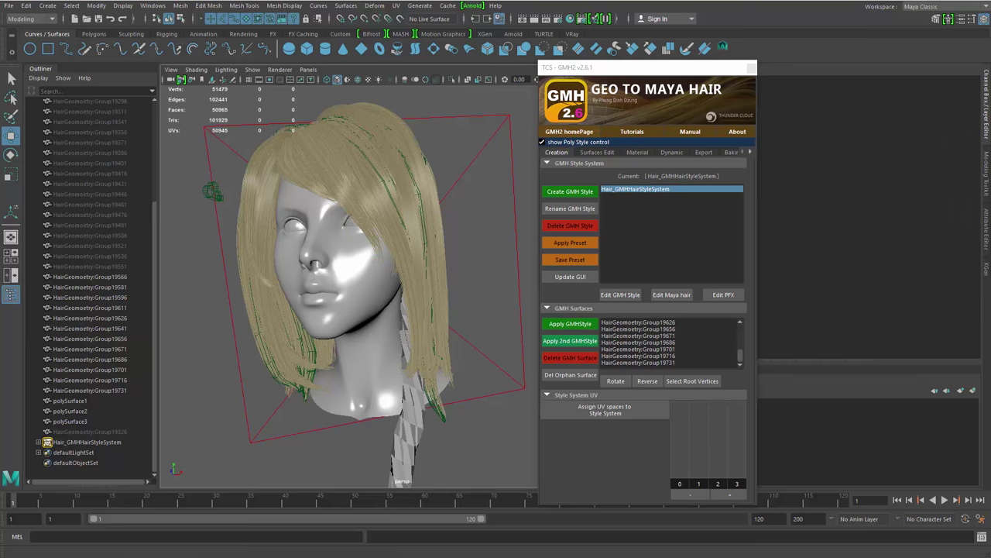
Close the Maya session that has the GMH2 window open, without saving changes to wroing.mb
{"action": "key", "text": "alt+Tab"}
{"action": "left_click_drag", "start_coordinate": [929, 83], "coordinate": [744, 91]}
{"action": "left_click", "coordinate": [870, 90]}
{"action": "left_click", "coordinate": [980, 1]}
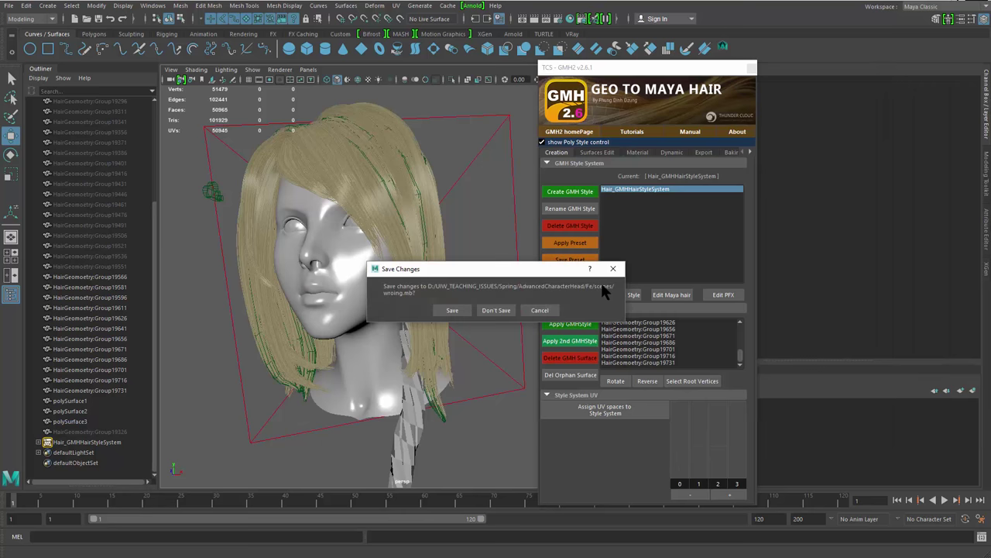
{"action": "left_click", "coordinate": [496, 310]}
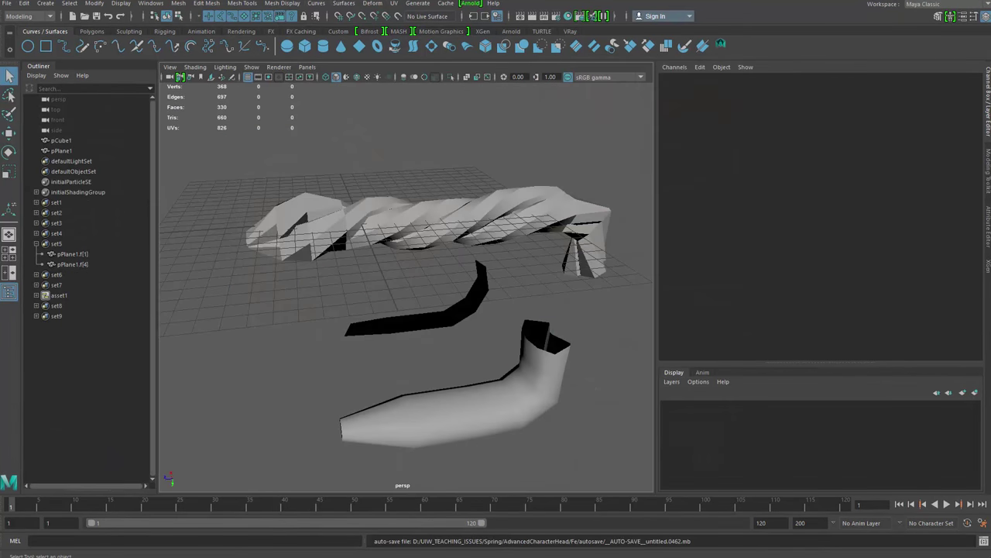
Open wroing.mb from the project's scenes folder in the remaining Maya session
{"action": "left_click", "coordinate": [10, 5]}
{"action": "left_click", "coordinate": [33, 36]}
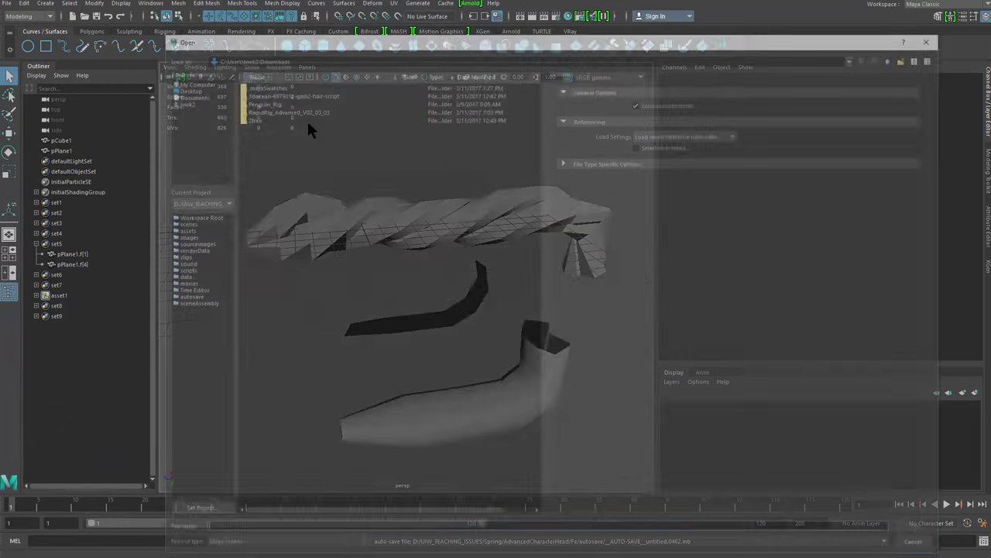
{"action": "left_click", "coordinate": [195, 223]}
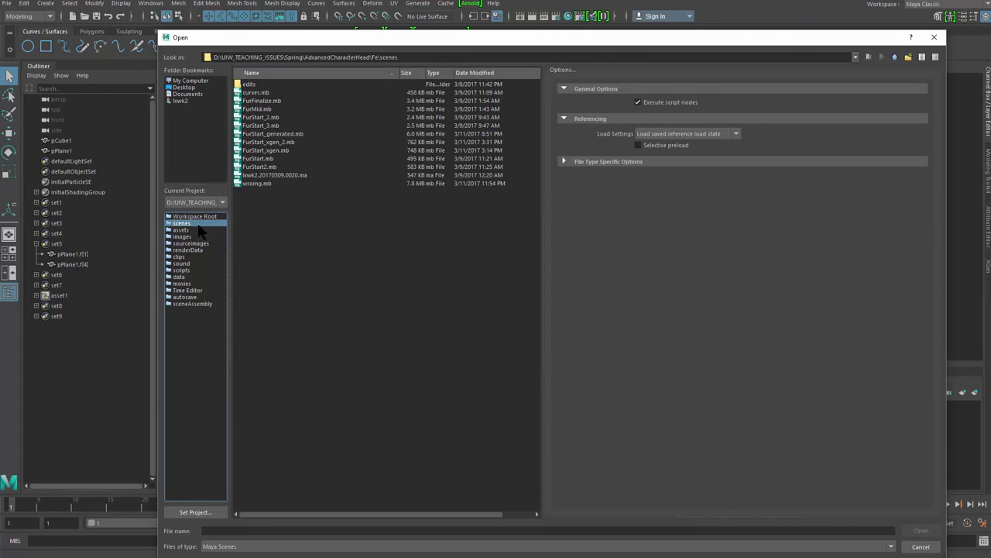
{"action": "double_click", "coordinate": [266, 183]}
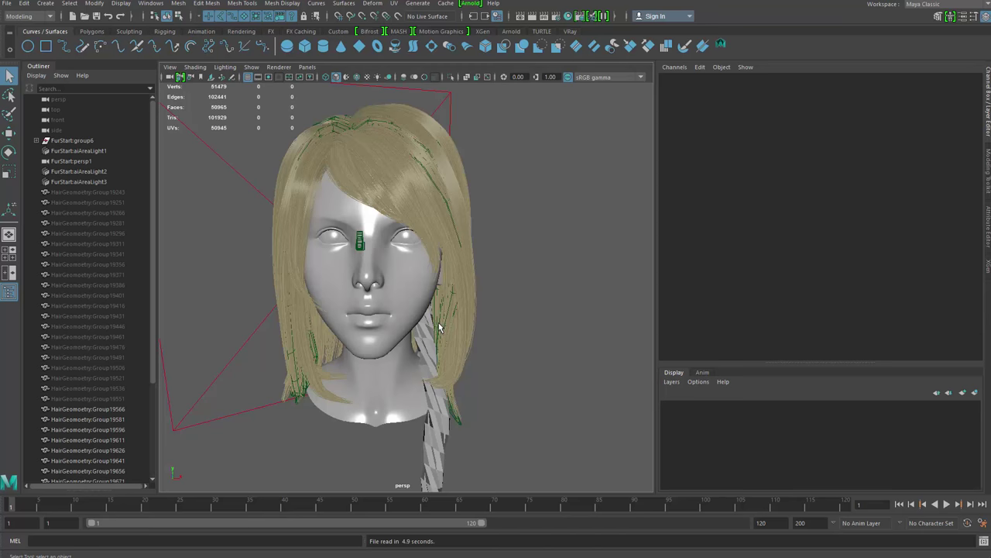
Isolate strand HairGeomoetry:Group19641, examine the vertices and faces of its lower end, and bring back all the hair
{"action": "mouse_move", "coordinate": [438, 322]}
{"action": "left_mouse_down", "text": "alt"}
{"action": "mouse_move", "coordinate": [387, 265]}
{"action": "mouse_move", "coordinate": [386, 233]}
{"action": "mouse_move", "coordinate": [412, 229]}
{"action": "mouse_move", "coordinate": [439, 259]}
{"action": "left_mouse_up", "text": "alt"}
{"action": "left_click", "coordinate": [388, 212]}
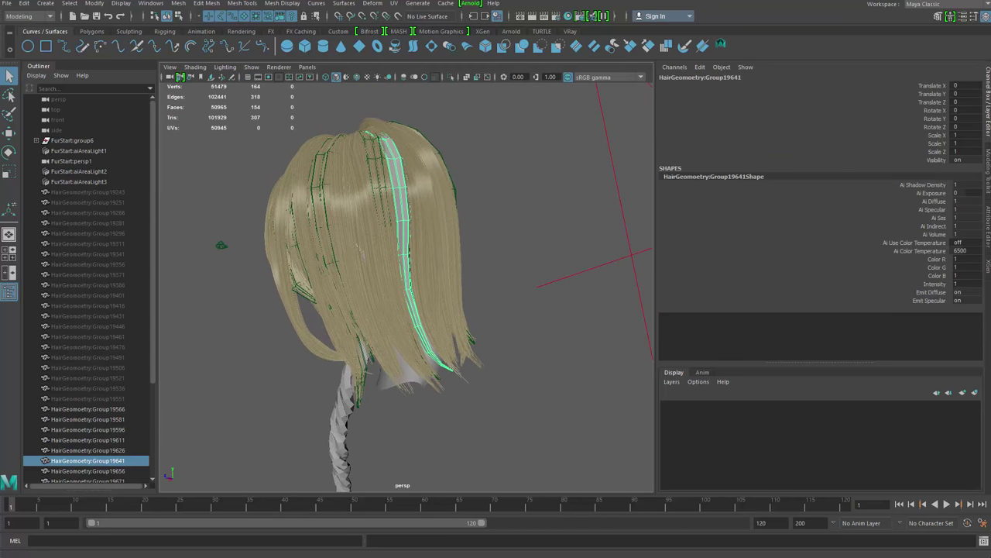
{"action": "key", "text": "ctrl+1"}
{"action": "right_click_drag", "start_coordinate": [521, 358], "coordinate": [414, 361]}
{"action": "left_click_drag", "start_coordinate": [389, 312], "coordinate": [469, 387]}
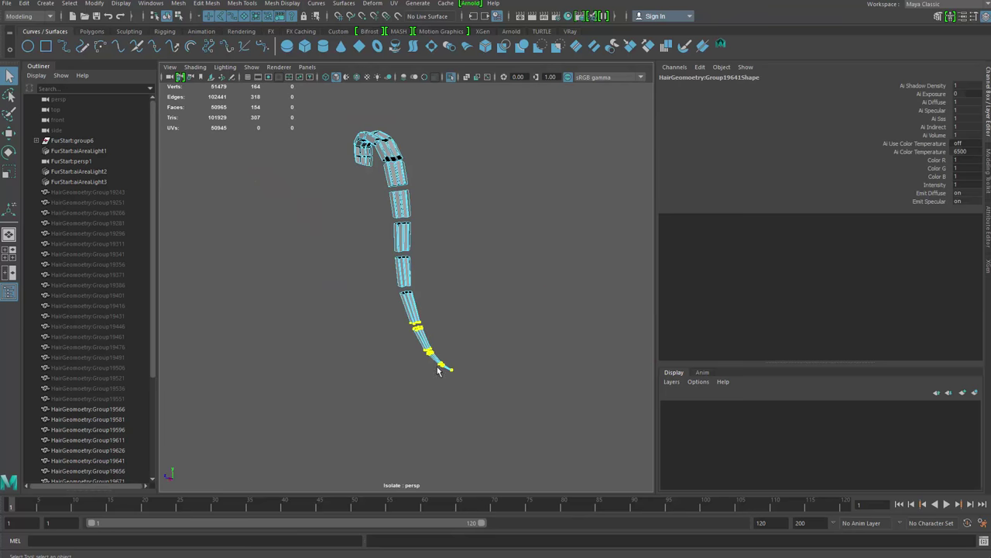
{"action": "right_click_drag", "start_coordinate": [438, 369], "coordinate": [538, 486]}
{"action": "key", "text": "ctrl+1"}
{"action": "key", "text": "ctrl+1"}
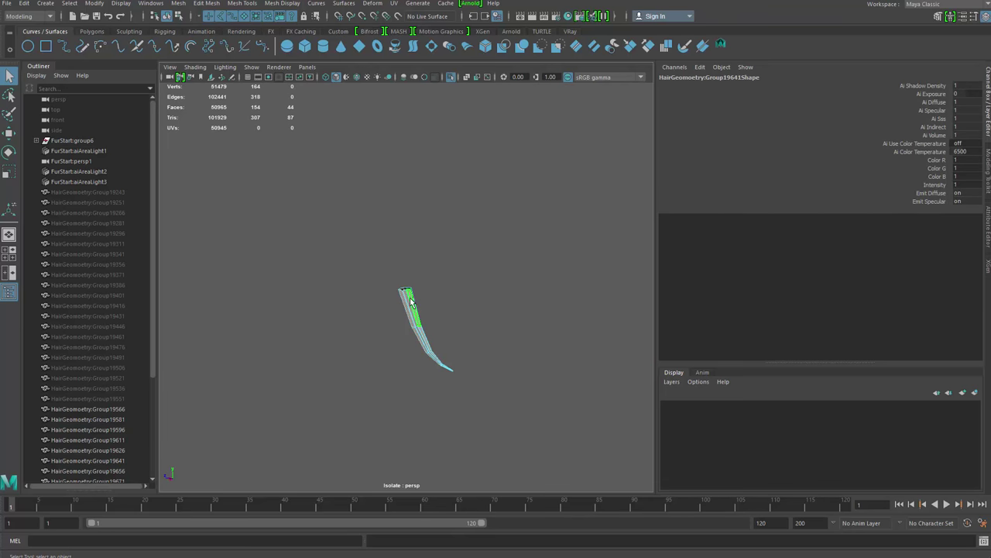
{"action": "key", "text": "ctrl+1"}
Reselect the strand as a whole object, isolate it to inspect its full shape, and return to the full head view
{"action": "left_click", "coordinate": [532, 183]}
{"action": "left_click", "coordinate": [401, 213]}
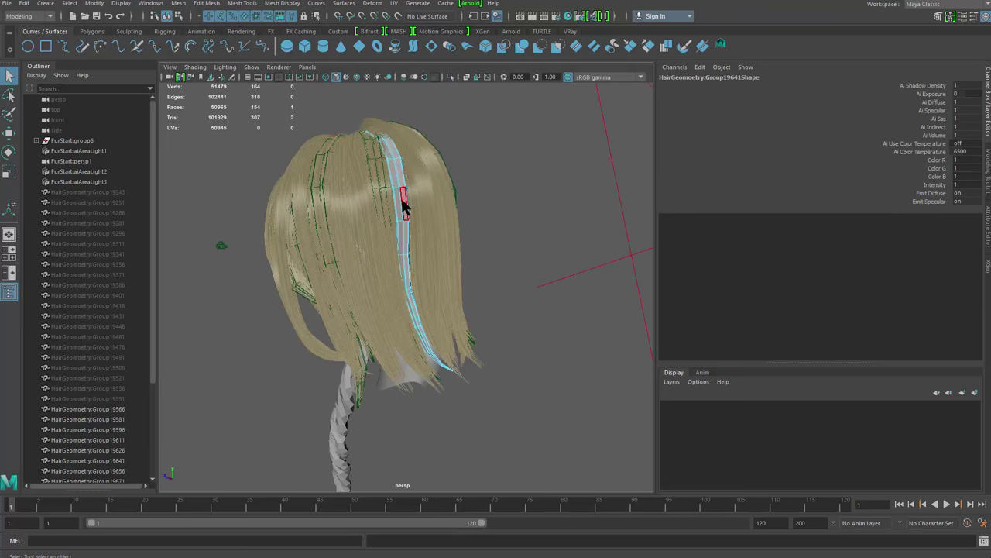
{"action": "right_click_drag", "start_coordinate": [402, 203], "coordinate": [496, 144]}
{"action": "left_click", "coordinate": [505, 136]}
{"action": "left_click", "coordinate": [404, 199]}
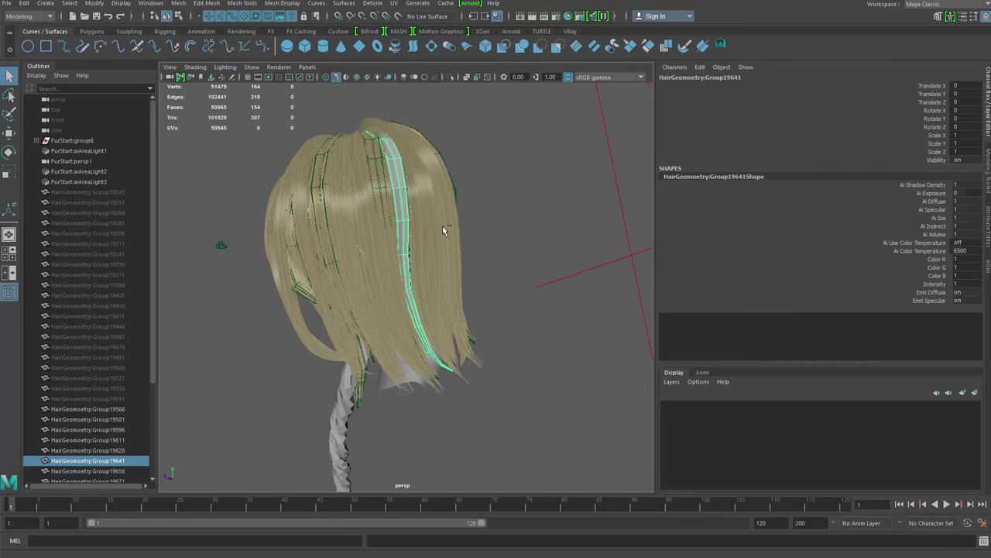
{"action": "key", "text": "ctrl+1"}
{"action": "key", "text": "ctrl+1"}
{"action": "key", "text": "ctrl+1"}
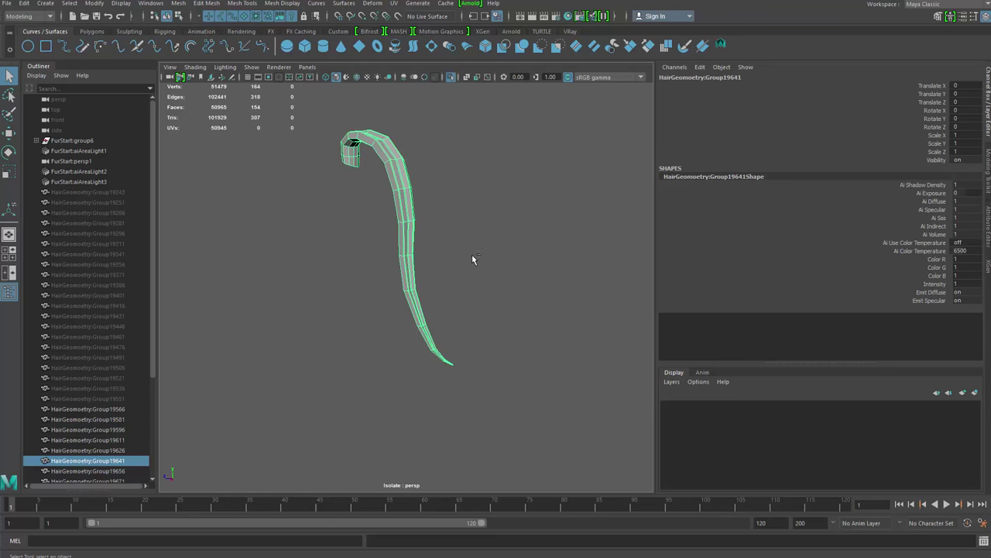
{"action": "key", "text": "ctrl+1"}
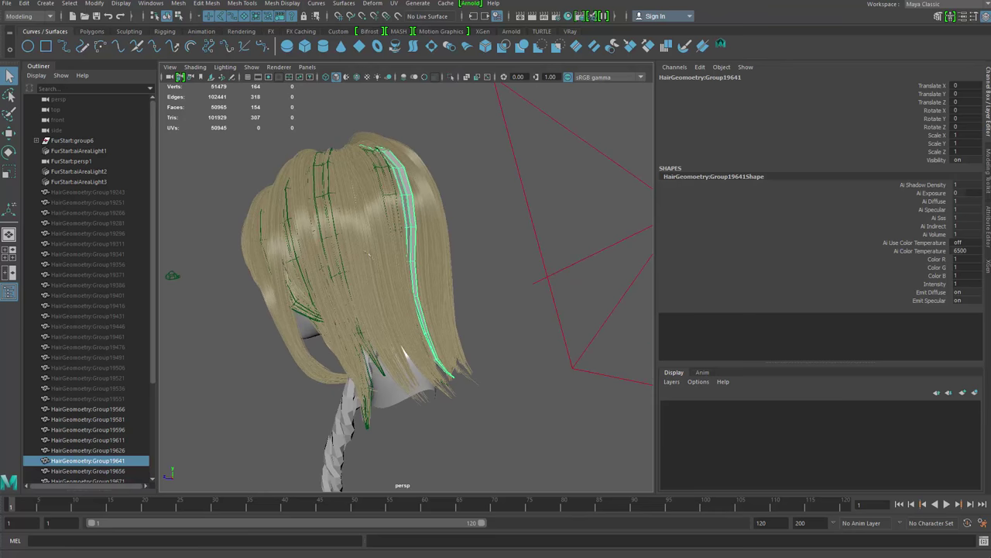
Open the GMH2 window, select Hair_GMHHairStyleSystem, and try to apply it to the selected back hair strand
{"action": "key", "text": "alt+Tab"}
{"action": "left_click_drag", "start_coordinate": [459, 252], "coordinate": [256, 334]}
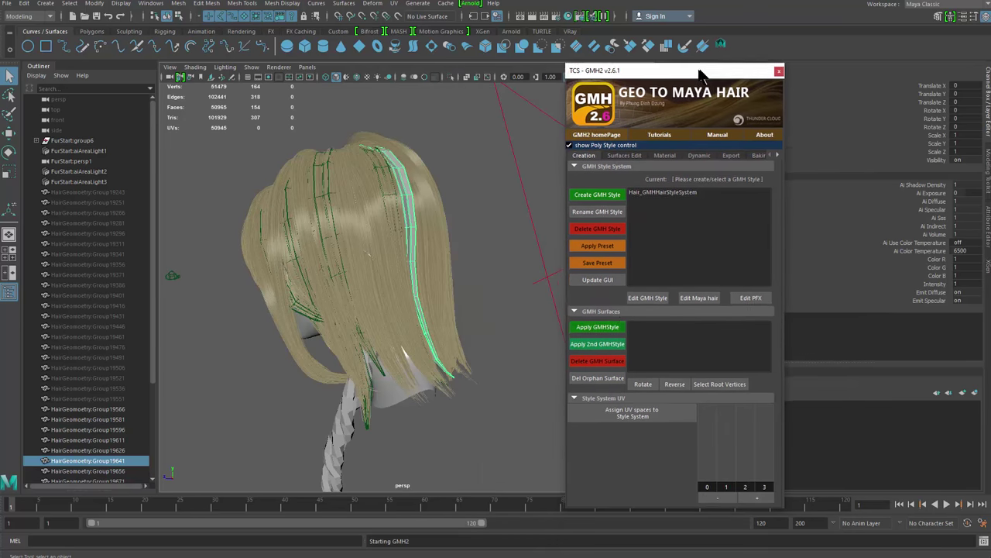
{"action": "left_click", "coordinate": [675, 193]}
{"action": "left_click", "coordinate": [608, 329]}
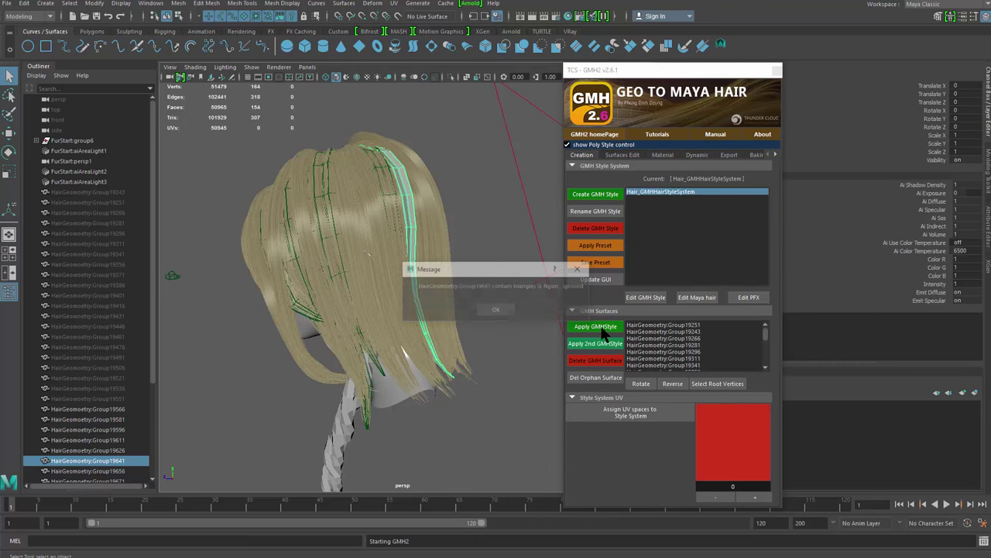
{"action": "left_click", "coordinate": [501, 310]}
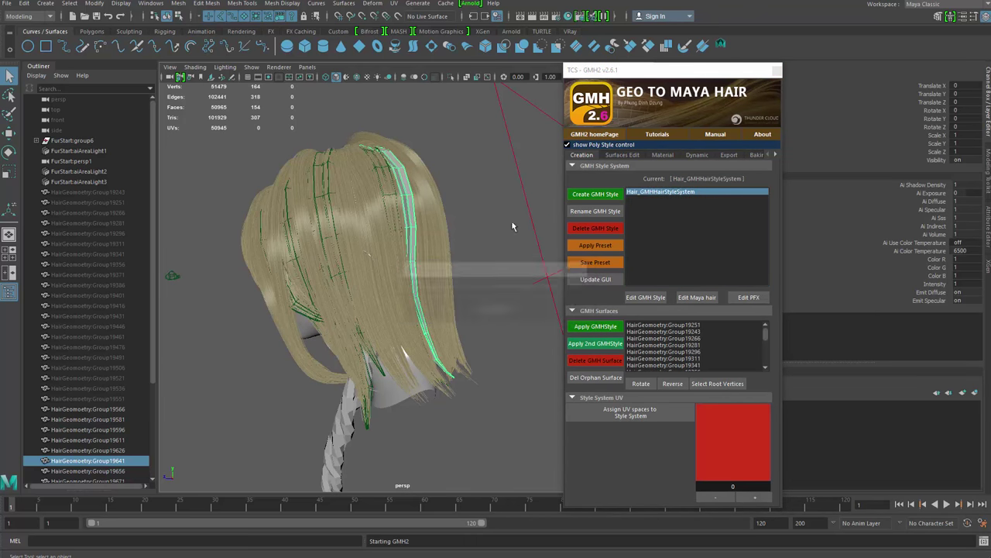
Delete the problematic strand HairGeomoetry:Group19641 from the back of the hair
{"action": "left_click", "coordinate": [509, 221]}
{"action": "left_click", "coordinate": [411, 228]}
{"action": "left_click_drag", "start_coordinate": [412, 230], "coordinate": [380, 241], "text": "alt"}
{"action": "right_click_drag", "start_coordinate": [395, 256], "coordinate": [492, 306], "text": "alt"}
{"action": "key", "text": "Delete"}
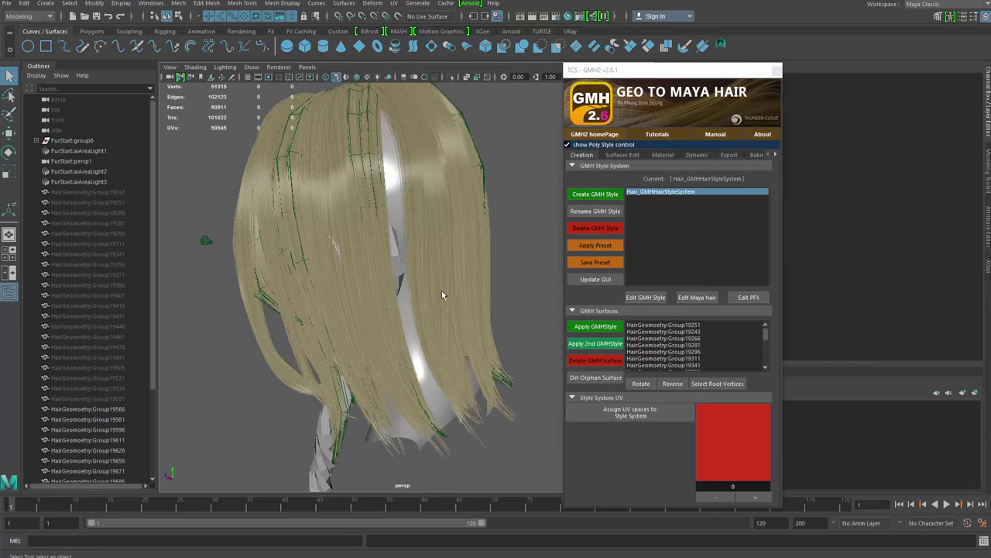
Duplicate the hair strand beside the bare gap at the back of the head
{"action": "left_click", "coordinate": [397, 254]}
{"action": "left_click_drag", "start_coordinate": [418, 294], "coordinate": [357, 286], "text": "alt"}
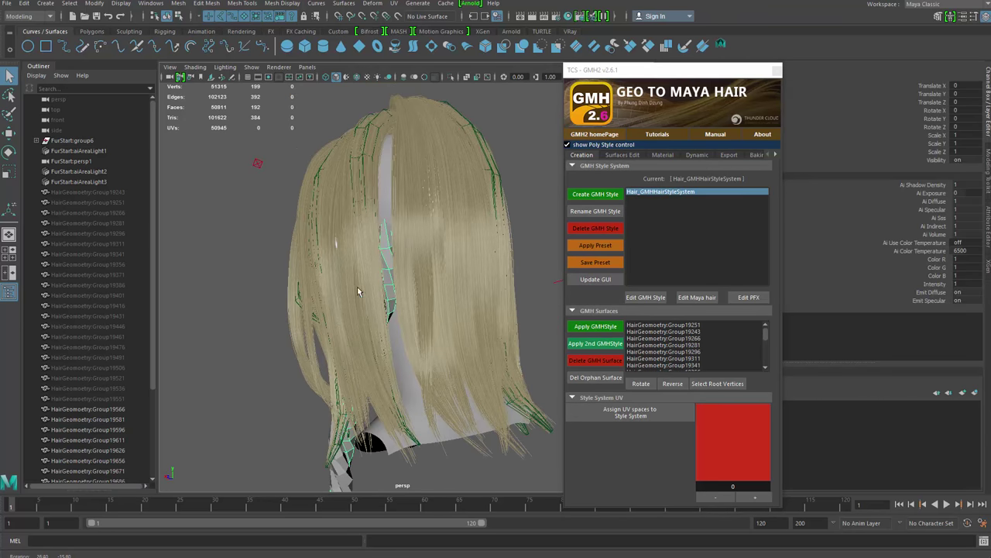
{"action": "left_click", "coordinate": [88, 400]}
{"action": "left_click_drag", "start_coordinate": [291, 331], "coordinate": [360, 350], "text": "alt"}
{"action": "left_click", "coordinate": [102, 409]}
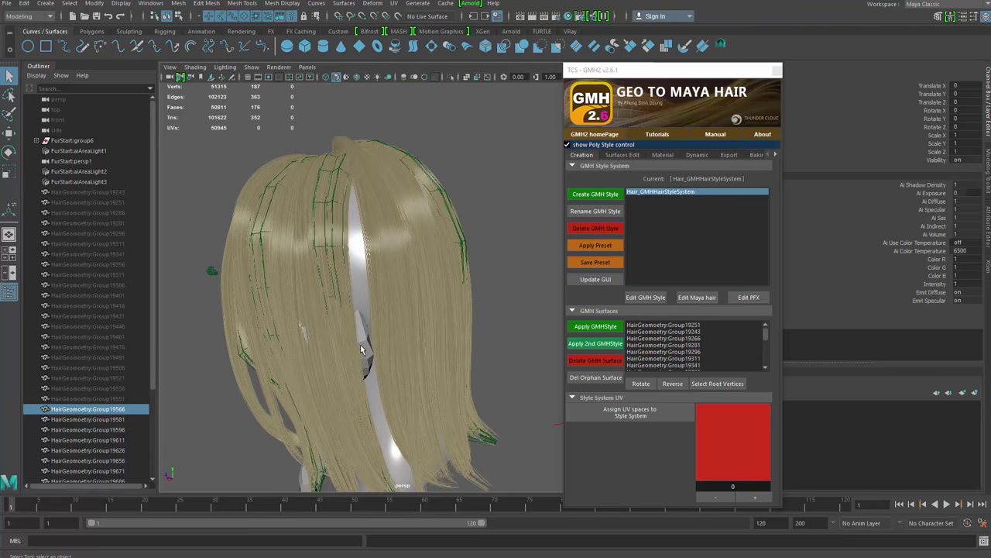
{"action": "left_click", "coordinate": [338, 276]}
{"action": "left_click_drag", "start_coordinate": [338, 277], "coordinate": [378, 287], "text": "alt"}
{"action": "key", "text": "ctrl+d"}
{"action": "scroll", "coordinate": [360, 295], "scroll_direction": "down", "scroll_amount": 3}
{"action": "key", "text": "w"}
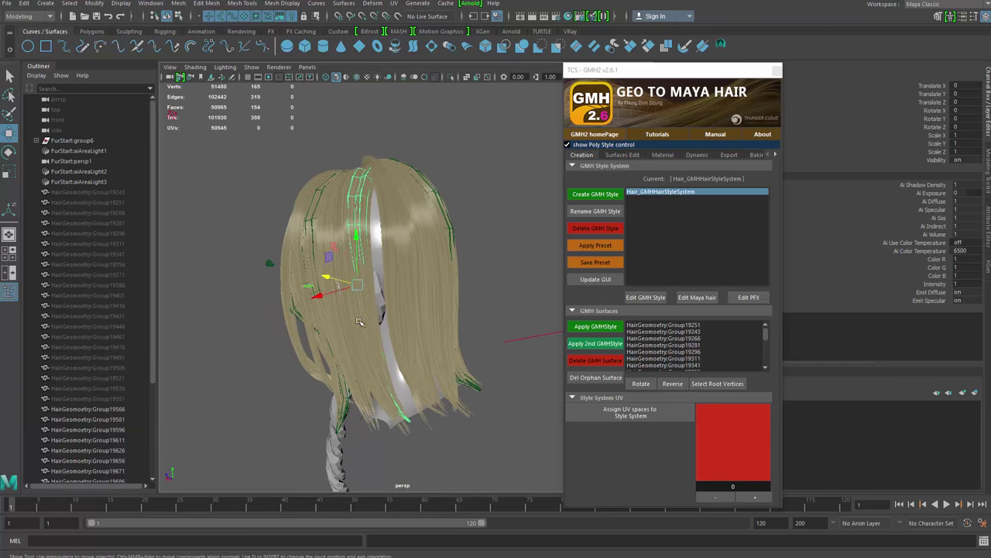
Move the duplicated strand about 3.1 units in X over the gap and rotate it about 20.6° around Y
{"action": "middle_click_drag", "start_coordinate": [359, 321], "coordinate": [402, 316]}
{"action": "key", "text": "e"}
{"action": "left_click_drag", "start_coordinate": [402, 316], "coordinate": [345, 331], "text": "alt"}
{"action": "key", "text": "w"}
{"action": "key", "text": "ctrl+z"}
Isolate the copied strand to select a vertex ring near its middle, and reposition the ring with the full hair shown
{"action": "left_click_drag", "start_coordinate": [369, 342], "coordinate": [369, 398], "text": "alt"}
{"action": "middle_click_drag", "start_coordinate": [369, 398], "coordinate": [381, 376], "text": "alt"}
{"action": "key", "text": "ctrl+1"}
{"action": "right_click_drag", "start_coordinate": [324, 405], "coordinate": [289, 405]}
{"action": "left_click_drag", "start_coordinate": [382, 296], "coordinate": [419, 322]}
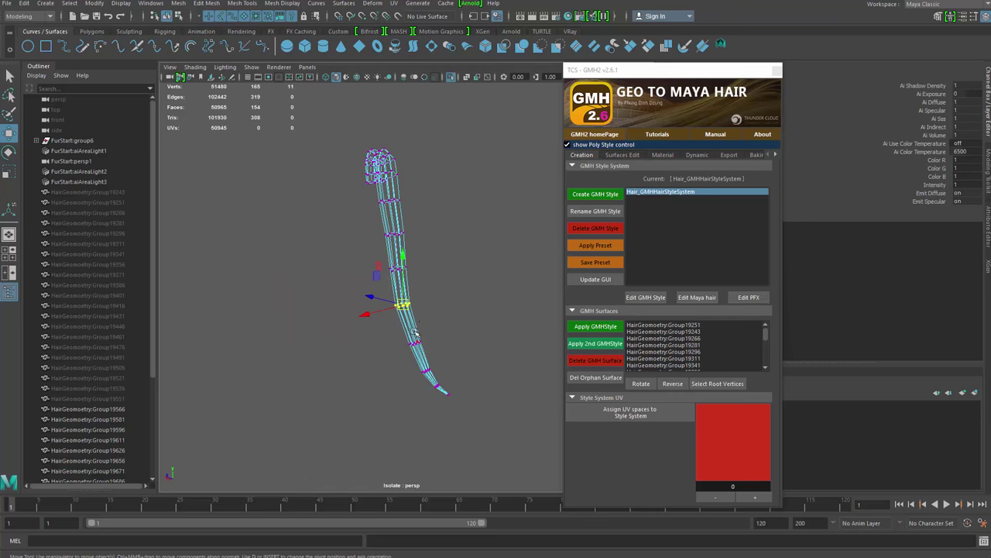
{"action": "key", "text": "ctrl+1"}
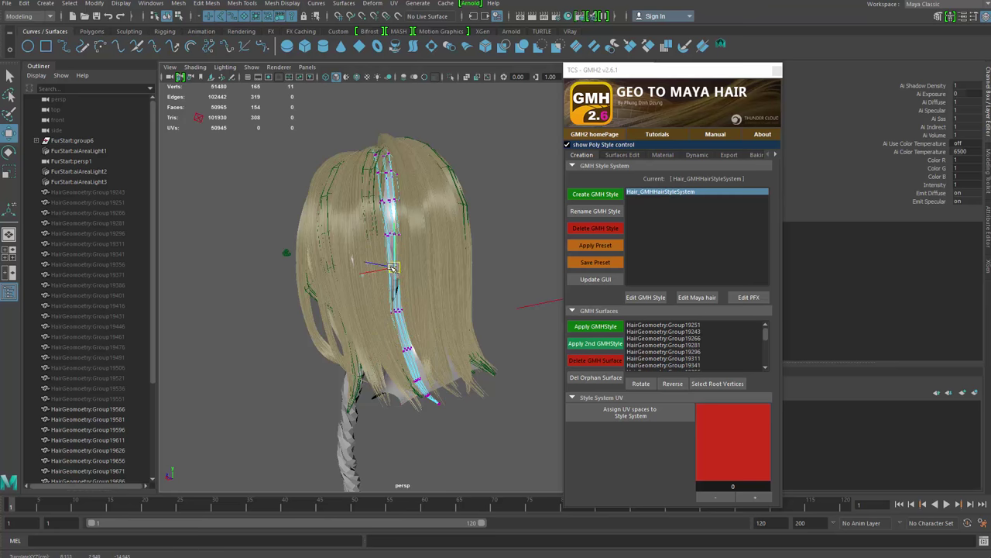
{"action": "left_click_drag", "start_coordinate": [398, 311], "coordinate": [396, 313]}
Adjust two vertex rings along the lower middle of the copied strand to fit the head
{"action": "left_click_drag", "start_coordinate": [396, 317], "coordinate": [457, 309], "text": "alt"}
{"action": "scroll", "coordinate": [457, 301], "scroll_direction": "up", "scroll_amount": 3}
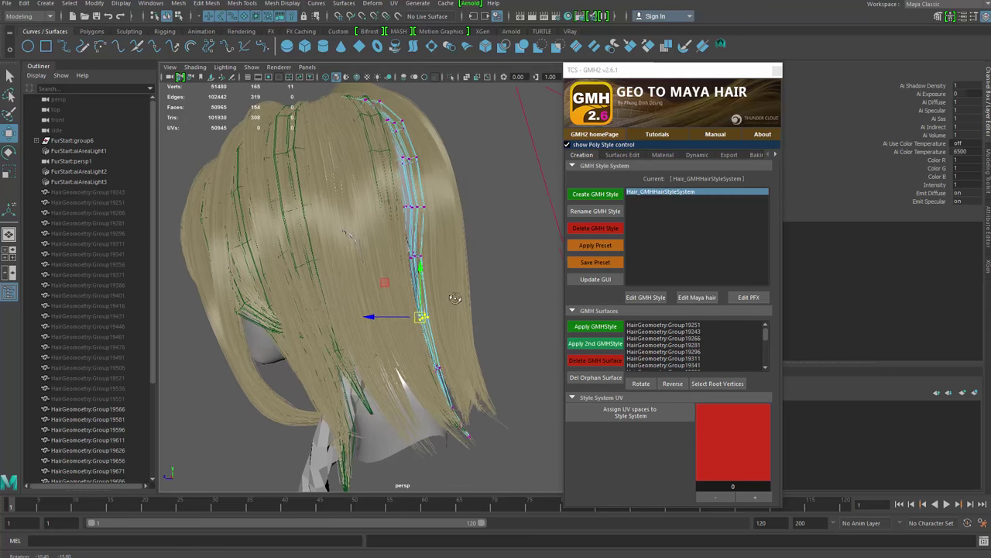
{"action": "left_click_drag", "start_coordinate": [397, 189], "coordinate": [453, 235]}
{"action": "left_click_drag", "start_coordinate": [453, 235], "coordinate": [398, 242], "text": "alt"}
{"action": "left_click_drag", "start_coordinate": [383, 239], "coordinate": [457, 343]}
{"action": "left_click_drag", "start_coordinate": [454, 333], "coordinate": [486, 326], "text": "alt"}
{"action": "left_click_drag", "start_coordinate": [429, 285], "coordinate": [405, 258]}
{"action": "key", "text": "q"}
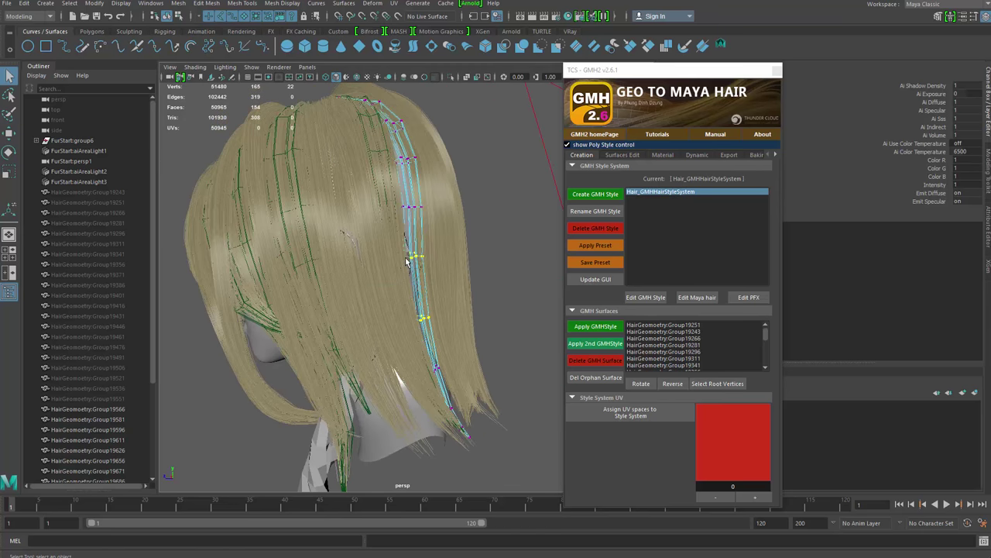
Move and rotate the upper vertices of the copied strand to align its root with the hair parting
{"action": "right_click_drag", "start_coordinate": [406, 258], "coordinate": [433, 214]}
{"action": "left_click_drag", "start_coordinate": [465, 252], "coordinate": [412, 328], "text": "alt"}
{"action": "left_click_drag", "start_coordinate": [536, 272], "coordinate": [523, 278], "text": "alt"}
{"action": "right_click_drag", "start_coordinate": [490, 285], "coordinate": [399, 286]}
{"action": "left_click_drag", "start_coordinate": [312, 199], "coordinate": [373, 261]}
{"action": "key", "text": "w"}
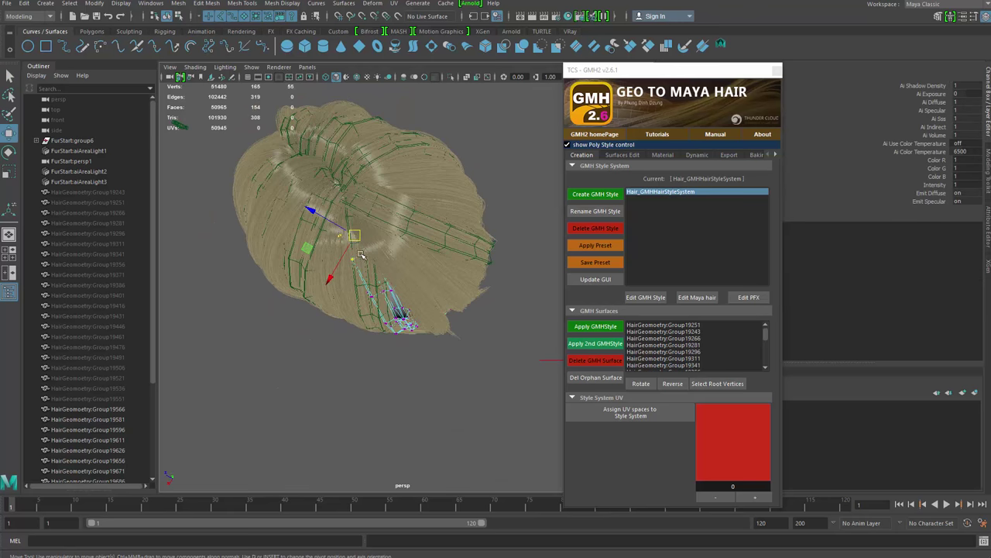
{"action": "left_click_drag", "start_coordinate": [367, 219], "coordinate": [364, 216]}
{"action": "key", "text": "e"}
{"action": "left_click_drag", "start_coordinate": [378, 252], "coordinate": [374, 257]}
{"action": "key", "text": "w"}
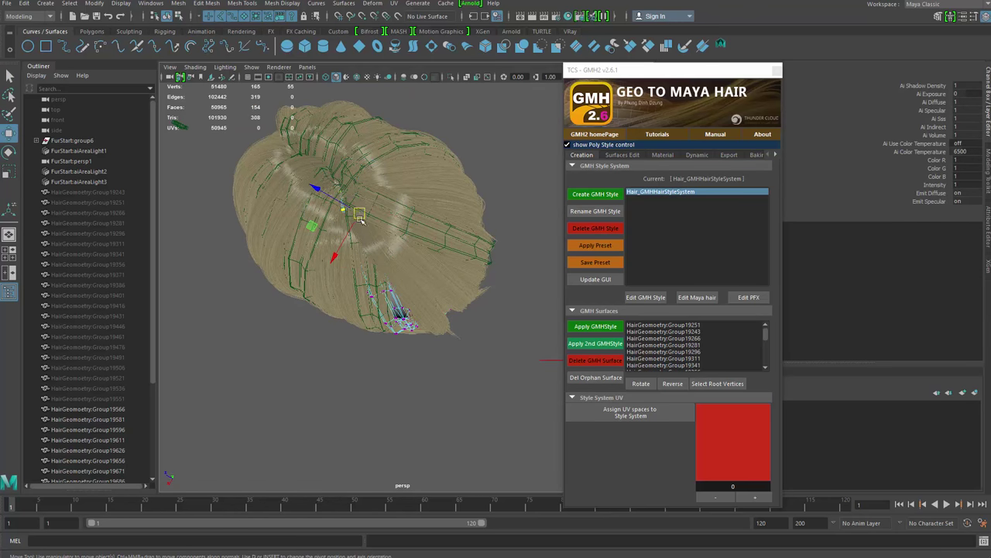
{"action": "left_click_drag", "start_coordinate": [361, 216], "coordinate": [359, 214]}
Select the reshaped replacement strand as an object and apply the GMH style to it
{"action": "left_click_drag", "start_coordinate": [379, 261], "coordinate": [409, 194], "text": "alt"}
{"action": "key", "text": "q"}
{"action": "left_click", "coordinate": [436, 236]}
{"action": "left_click", "coordinate": [415, 298]}
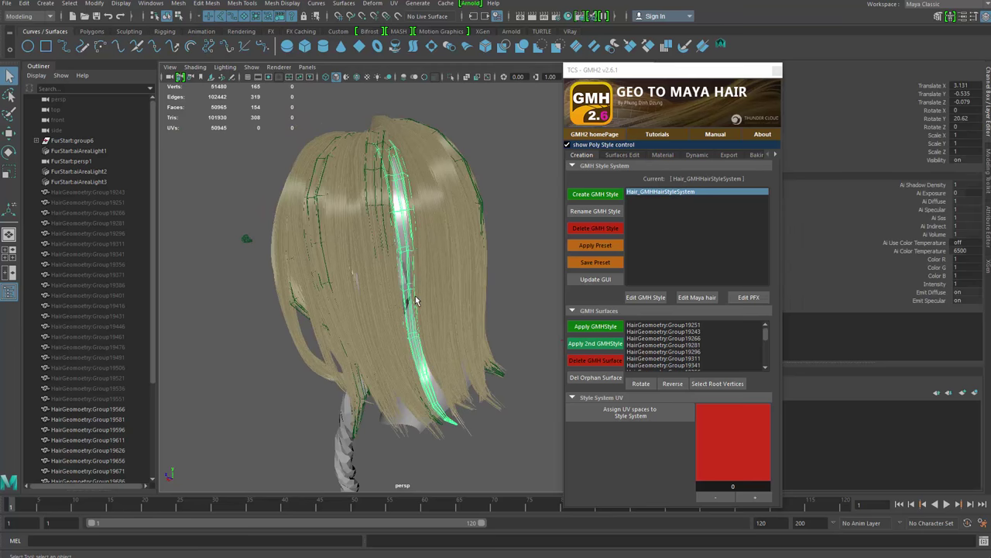
{"action": "left_click_drag", "start_coordinate": [453, 324], "coordinate": [475, 329], "text": "alt"}
{"action": "middle_click_drag", "start_coordinate": [476, 329], "coordinate": [493, 317], "text": "alt"}
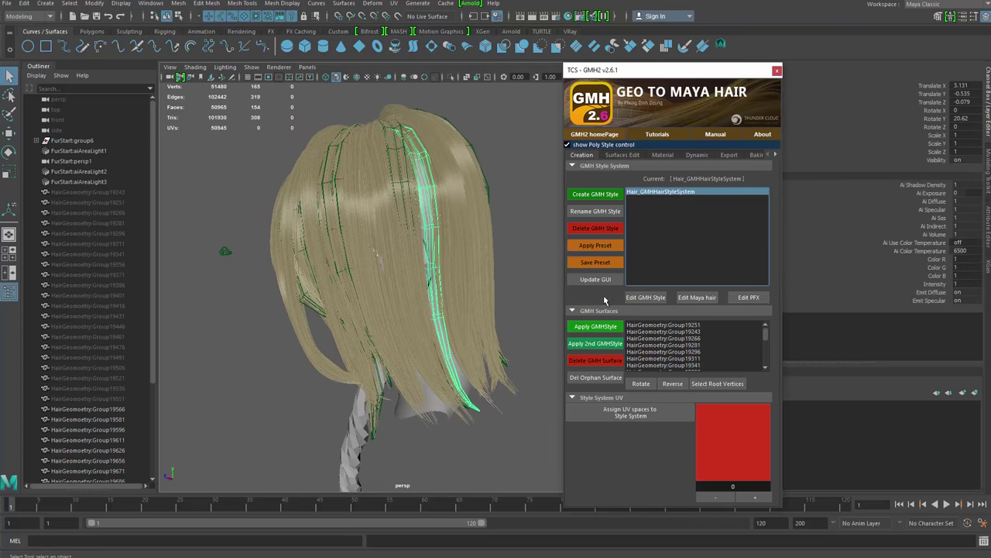
{"action": "left_click", "coordinate": [480, 319]}
{"action": "mouse_move", "coordinate": [480, 320]}
{"action": "left_mouse_down", "text": "alt"}
{"action": "mouse_move", "coordinate": [442, 345]}
{"action": "mouse_move", "coordinate": [471, 277]}
{"action": "mouse_move", "coordinate": [470, 323]}
{"action": "left_mouse_up", "text": "alt"}
{"action": "middle_click_drag", "start_coordinate": [470, 323], "coordinate": [485, 267], "text": "alt"}
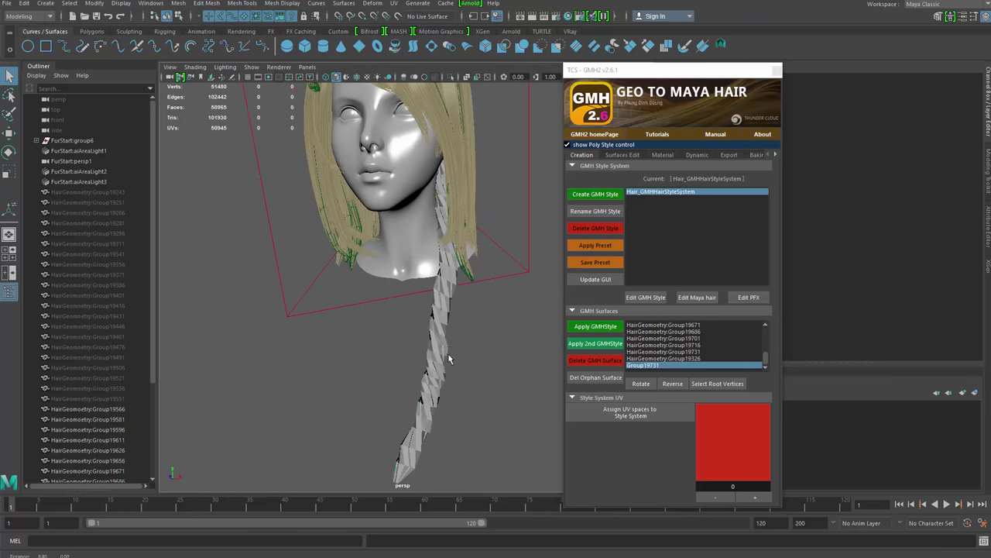
Select the three interwoven braid meshes and apply Hair_GMHHairStyleSystem to them
{"action": "left_click", "coordinate": [444, 357]}
{"action": "middle_click_drag", "start_coordinate": [438, 375], "coordinate": [451, 287], "text": "alt"}
{"action": "right_click_drag", "start_coordinate": [450, 286], "coordinate": [497, 262], "text": "alt"}
{"action": "left_click", "coordinate": [488, 285], "text": "shift"}
{"action": "left_click", "coordinate": [481, 300], "text": "shift"}
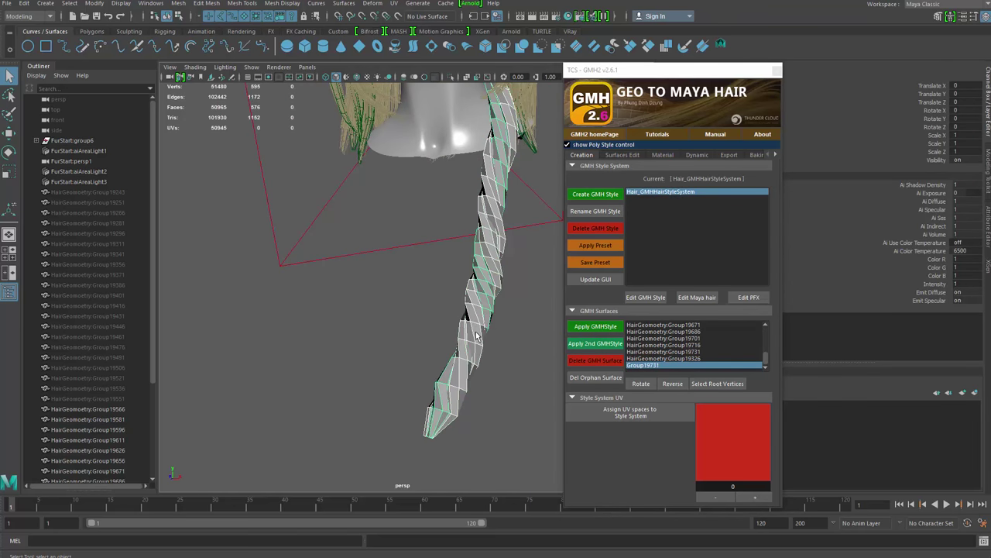
{"action": "middle_click_drag", "start_coordinate": [481, 314], "coordinate": [461, 367], "text": "alt"}
{"action": "right_click_drag", "start_coordinate": [462, 370], "coordinate": [483, 348], "text": "alt"}
{"action": "middle_click_drag", "start_coordinate": [483, 347], "coordinate": [484, 371], "text": "alt"}
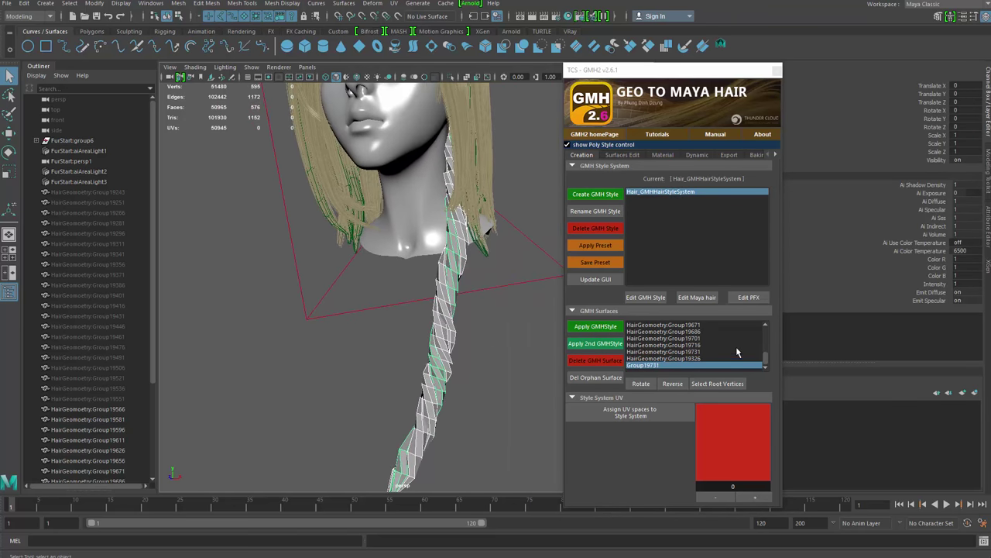
{"action": "left_click", "coordinate": [609, 327]}
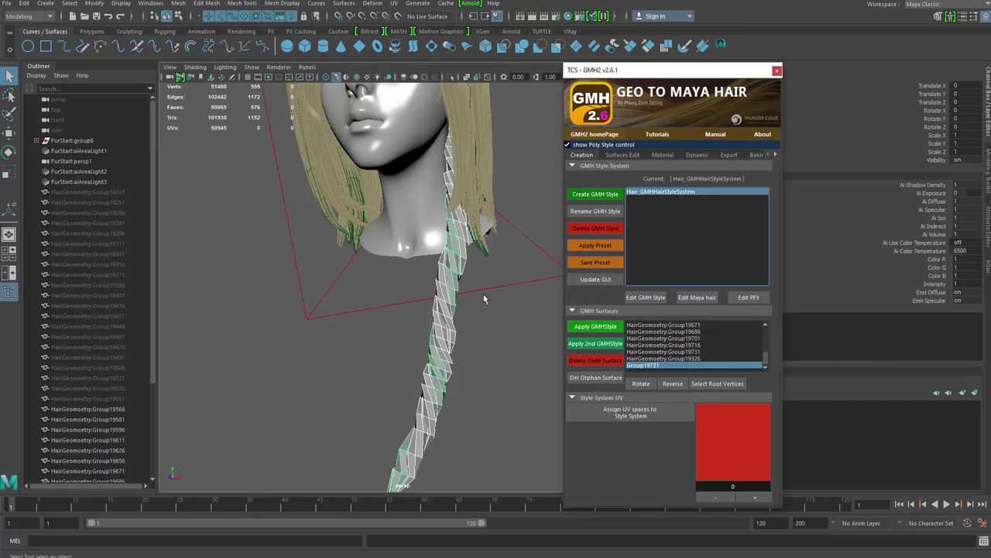
{"action": "left_click", "coordinate": [489, 378]}
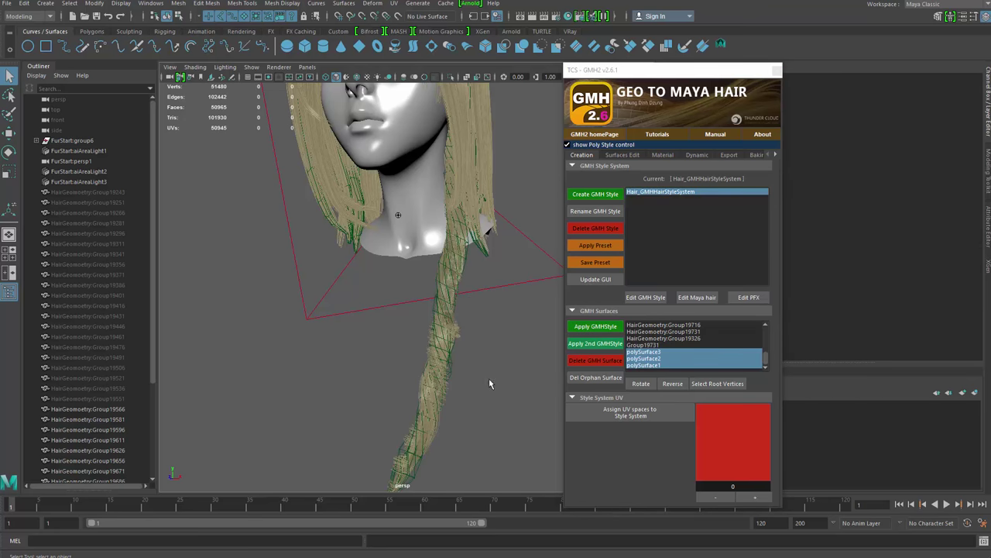
Examine the hair direction of two braid strands by temporarily moving each aside and undoing the move
{"action": "left_click_drag", "start_coordinate": [465, 328], "coordinate": [496, 343], "text": "alt"}
{"action": "left_click", "coordinate": [457, 316]}
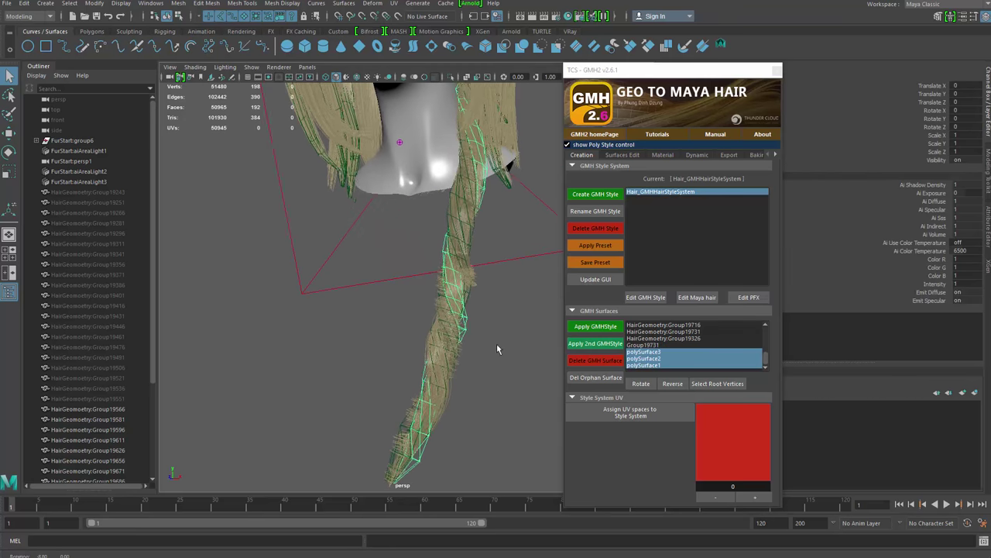
{"action": "key", "text": "w"}
{"action": "middle_click_drag", "start_coordinate": [470, 348], "coordinate": [424, 339]}
{"action": "key", "text": "ctrl+z"}
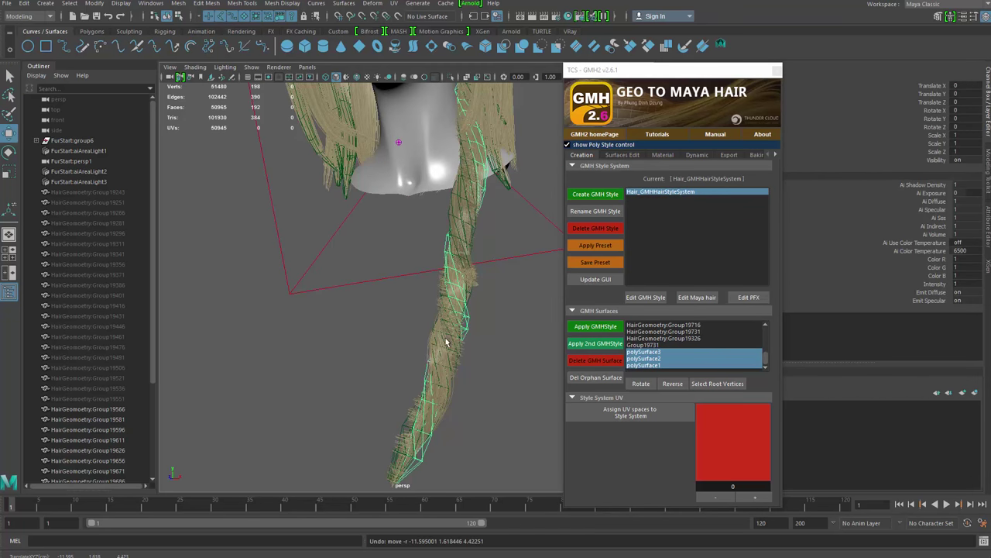
{"action": "left_click", "coordinate": [435, 359]}
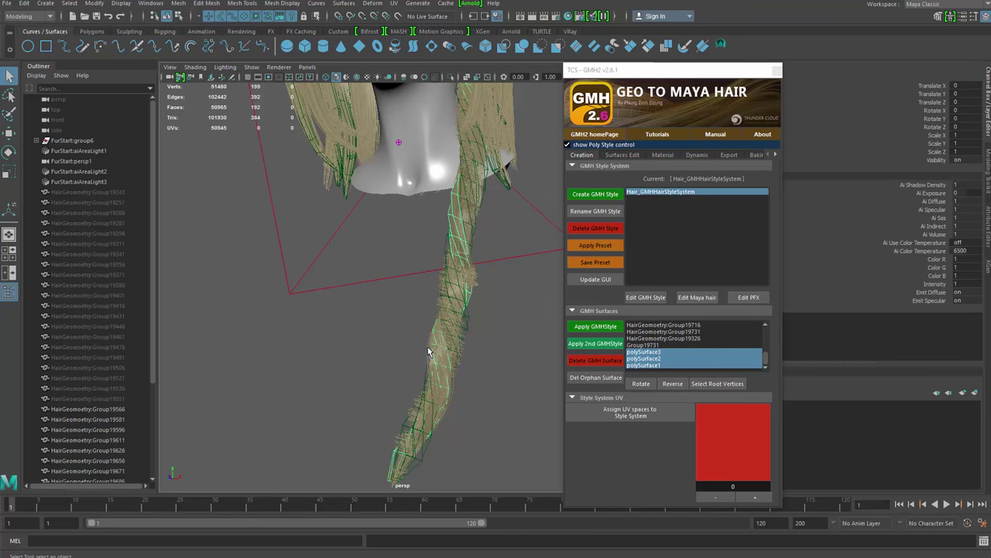
{"action": "middle_click_drag", "start_coordinate": [329, 328], "coordinate": [352, 335]}
{"action": "key", "text": "ctrl+z"}
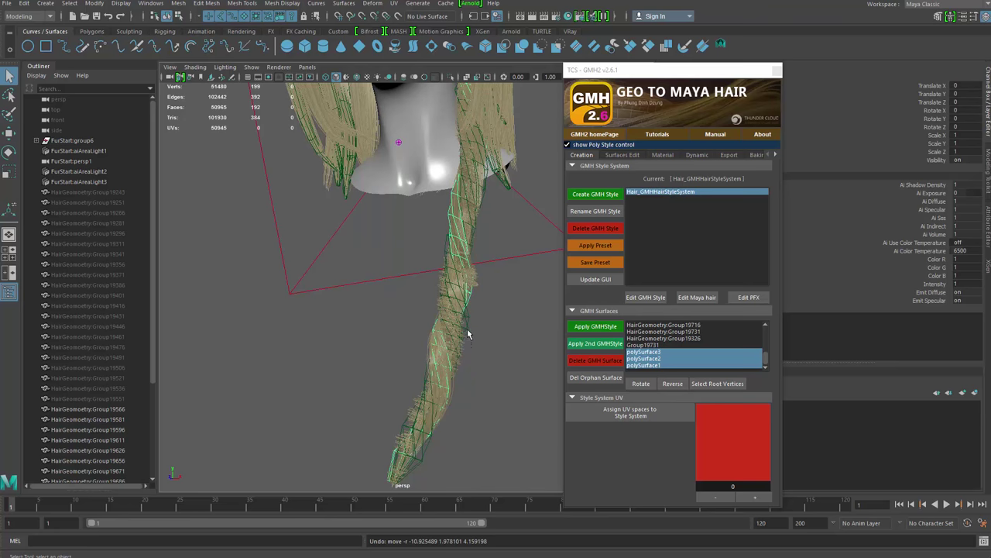
Check the third braid strand with a temporary move, undo it, and rotate the strand's GMH hair direction
{"action": "key", "text": "q"}
{"action": "left_click", "coordinate": [467, 334]}
{"action": "left_click_drag", "start_coordinate": [474, 359], "coordinate": [449, 353], "text": "alt"}
{"action": "left_click", "coordinate": [450, 368]}
{"action": "key", "text": "w"}
{"action": "middle_click_drag", "start_coordinate": [452, 365], "coordinate": [306, 332]}
{"action": "key", "text": "ctrl+z"}
{"action": "middle_click_drag", "start_coordinate": [494, 341], "coordinate": [497, 323], "text": "alt"}
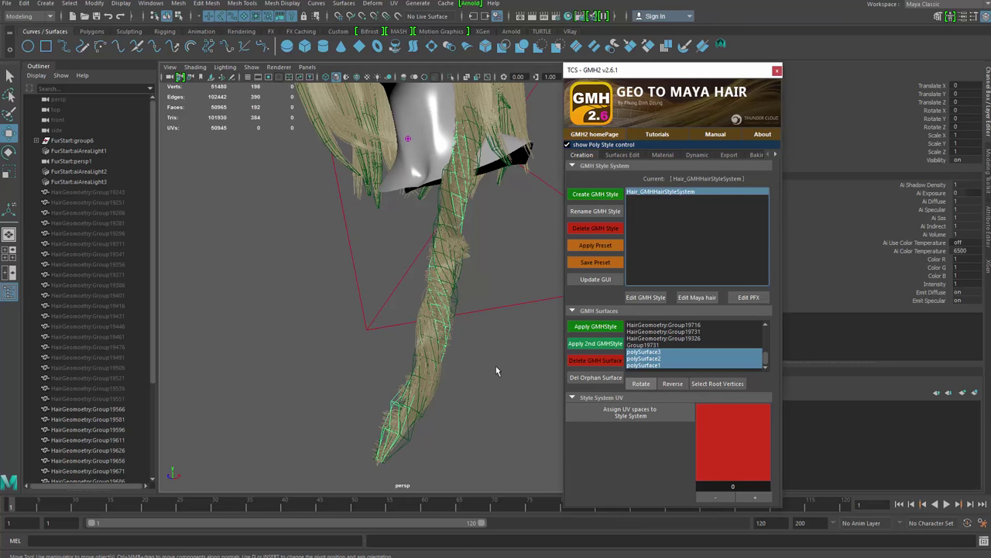
Examine a braid strand in isolation and apart from the braid, undoing the temporary move
{"action": "left_click", "coordinate": [452, 359]}
{"action": "left_click_drag", "start_coordinate": [451, 359], "coordinate": [447, 361], "text": "alt"}
{"action": "right_click_drag", "start_coordinate": [447, 361], "coordinate": [501, 363], "text": "alt"}
{"action": "key", "text": "ctrl+1"}
{"action": "mouse_move", "coordinate": [506, 345]}
{"action": "left_mouse_down", "text": "alt"}
{"action": "mouse_move", "coordinate": [511, 354]}
{"action": "mouse_move", "coordinate": [497, 335]}
{"action": "left_mouse_up", "text": "alt"}
{"action": "key", "text": "ctrl+1"}
{"action": "middle_click_drag", "start_coordinate": [423, 348], "coordinate": [338, 359]}
{"action": "key", "text": "ctrl+z"}
Pull the braid strand with knotted hair away from the others, inspect it closely, and undo the move
{"action": "mouse_move", "coordinate": [504, 303]}
{"action": "left_mouse_down", "text": "alt"}
{"action": "mouse_move", "coordinate": [467, 308]}
{"action": "mouse_move", "coordinate": [503, 322]}
{"action": "left_mouse_up", "text": "alt"}
{"action": "key", "text": "q"}
{"action": "key", "text": "w"}
{"action": "middle_click_drag", "start_coordinate": [455, 326], "coordinate": [547, 345]}
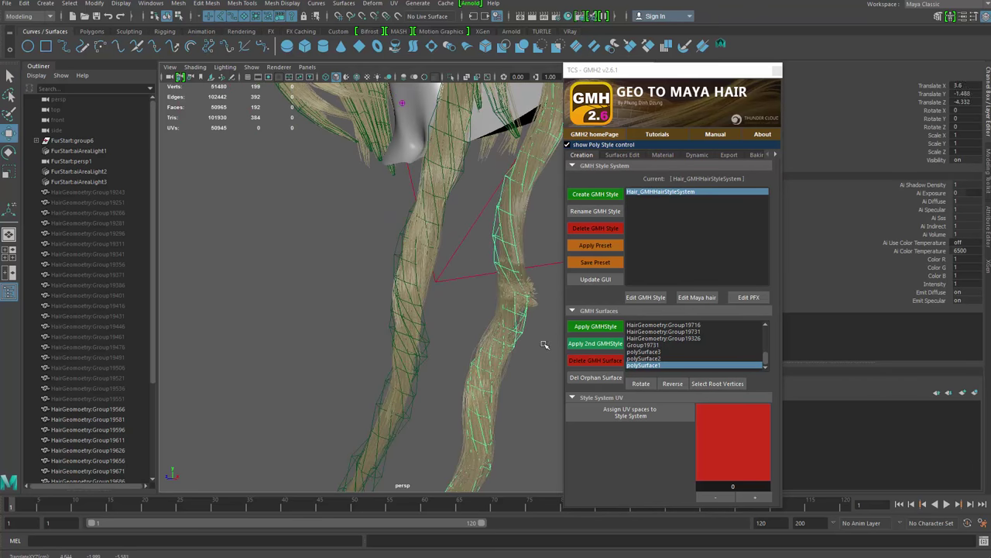
{"action": "left_click_drag", "start_coordinate": [503, 349], "coordinate": [431, 356], "text": "alt"}
{"action": "right_click_drag", "start_coordinate": [431, 357], "coordinate": [474, 364], "text": "alt"}
{"action": "left_click_drag", "start_coordinate": [474, 364], "coordinate": [443, 347], "text": "alt"}
{"action": "mouse_move", "coordinate": [442, 348]}
{"action": "right_mouse_down", "text": "alt"}
{"action": "mouse_move", "coordinate": [548, 427]}
{"action": "mouse_move", "coordinate": [431, 341]}
{"action": "right_mouse_up", "text": "alt"}
{"action": "left_click_drag", "start_coordinate": [431, 340], "coordinate": [449, 352], "text": "alt"}
{"action": "key", "text": "ctrl+z"}
Remove the knotted braid strand's GMH surface and isolate its mesh in smooth preview with the vertices selected
{"action": "middle_click_drag", "start_coordinate": [450, 351], "coordinate": [458, 360], "text": "alt"}
{"action": "left_click_drag", "start_coordinate": [457, 360], "coordinate": [422, 345], "text": "alt"}
{"action": "key", "text": "ctrl+1"}
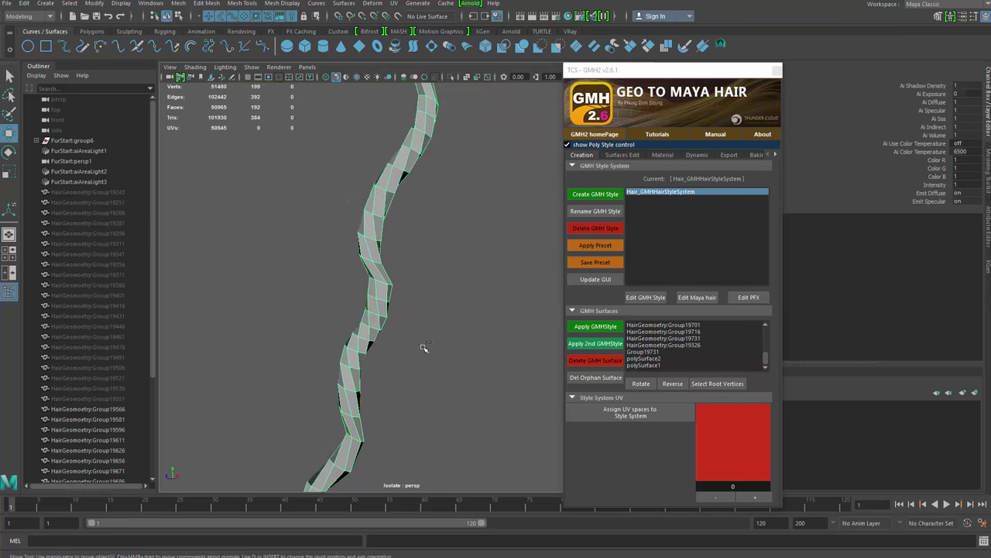
{"action": "right_click_drag", "start_coordinate": [376, 323], "coordinate": [459, 399], "text": "alt"}
{"action": "key", "text": "3"}
{"action": "left_click_drag", "start_coordinate": [352, 326], "coordinate": [343, 314], "text": "alt"}
{"action": "key", "text": "q"}
{"action": "middle_click_drag", "start_coordinate": [343, 314], "coordinate": [376, 299], "text": "alt"}
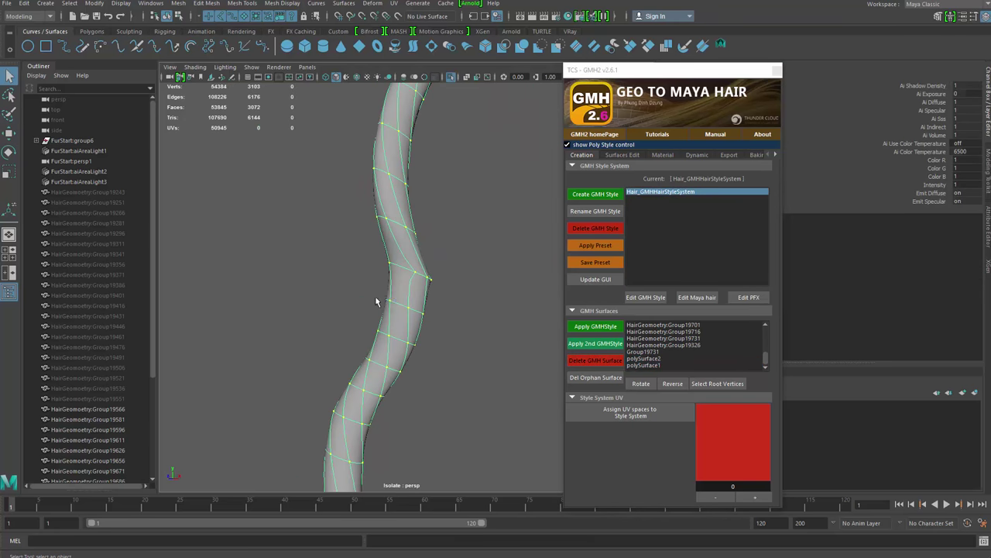
Merge the duplicate vertices of the isolated braid strand in wireframe display and return to object selection
{"action": "key", "text": "4"}
{"action": "right_click_drag", "start_coordinate": [422, 235], "coordinate": [470, 218], "text": "shift"}
{"action": "right_click_drag", "start_coordinate": [421, 284], "coordinate": [449, 249]}
{"action": "left_click_drag", "start_coordinate": [483, 228], "coordinate": [453, 257]}
{"action": "left_click", "coordinate": [369, 347]}
{"action": "right_click_drag", "start_coordinate": [435, 337], "coordinate": [408, 309], "text": "alt"}
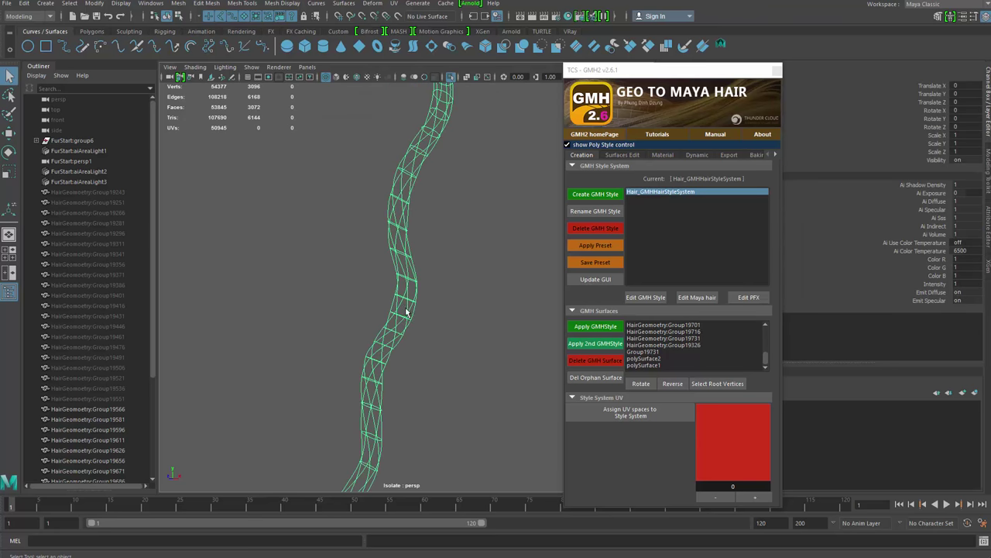
Exit isolation and restore shaded, unsmoothed display for the repaired braid strand
{"action": "key", "text": "ctrl+1"}
{"action": "left_click_drag", "start_coordinate": [455, 307], "coordinate": [435, 304], "text": "alt"}
{"action": "right_click_drag", "start_coordinate": [435, 304], "coordinate": [408, 297], "text": "alt"}
{"action": "left_click_drag", "start_coordinate": [408, 296], "coordinate": [445, 323], "text": "alt"}
{"action": "key", "text": "5"}
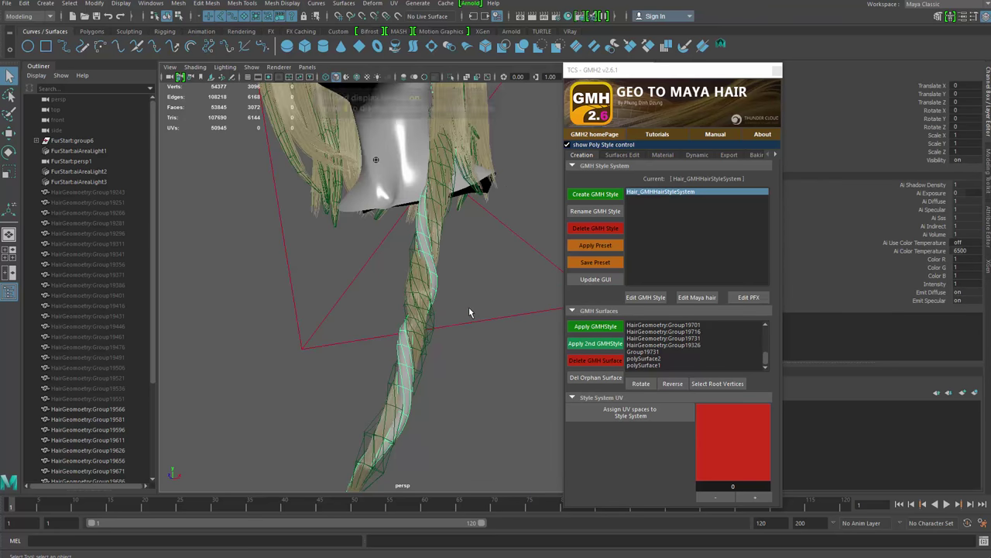
{"action": "middle_click_drag", "start_coordinate": [468, 307], "coordinate": [471, 344], "text": "alt"}
{"action": "key", "text": "1"}
{"action": "left_click_drag", "start_coordinate": [488, 383], "coordinate": [498, 378], "text": "alt"}
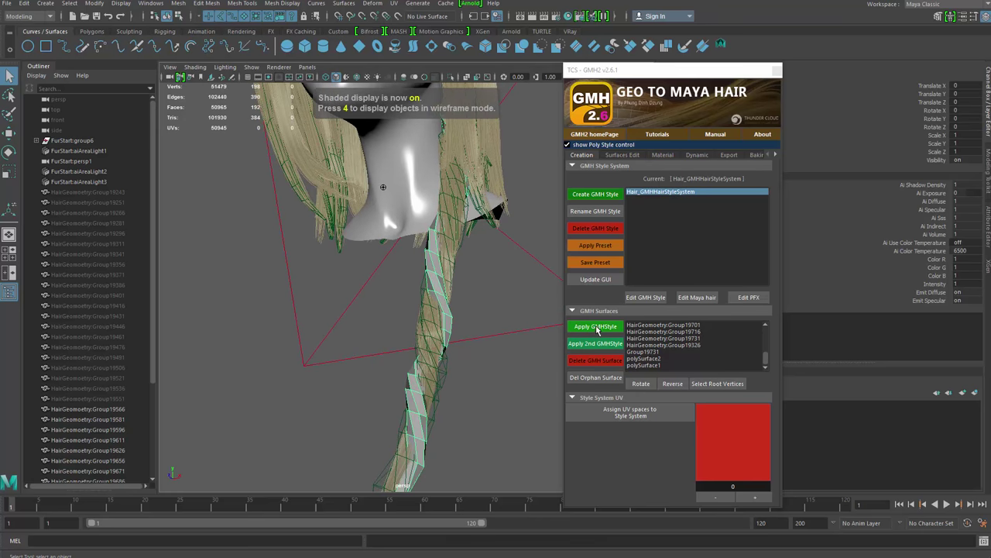
Reapply the GMH style to the repaired braid strand and deselect it
{"action": "left_click", "coordinate": [599, 327]}
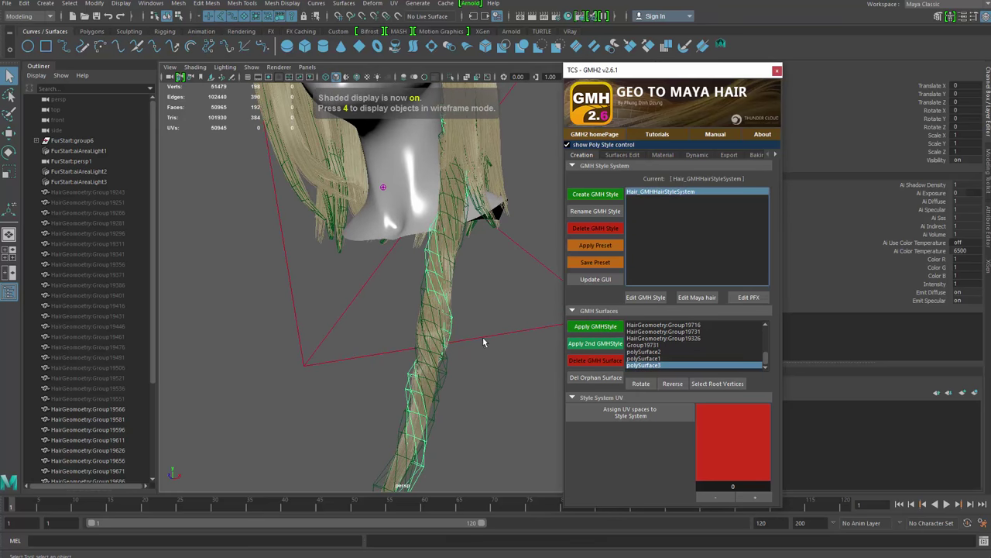
{"action": "scroll", "coordinate": [485, 343], "scroll_direction": "down", "scroll_amount": 4}
{"action": "left_click", "coordinate": [484, 390]}
{"action": "mouse_move", "coordinate": [483, 390]}
{"action": "left_mouse_down", "text": "alt"}
{"action": "mouse_move", "coordinate": [495, 418]}
{"action": "mouse_move", "coordinate": [477, 395]}
{"action": "left_mouse_up", "text": "alt"}
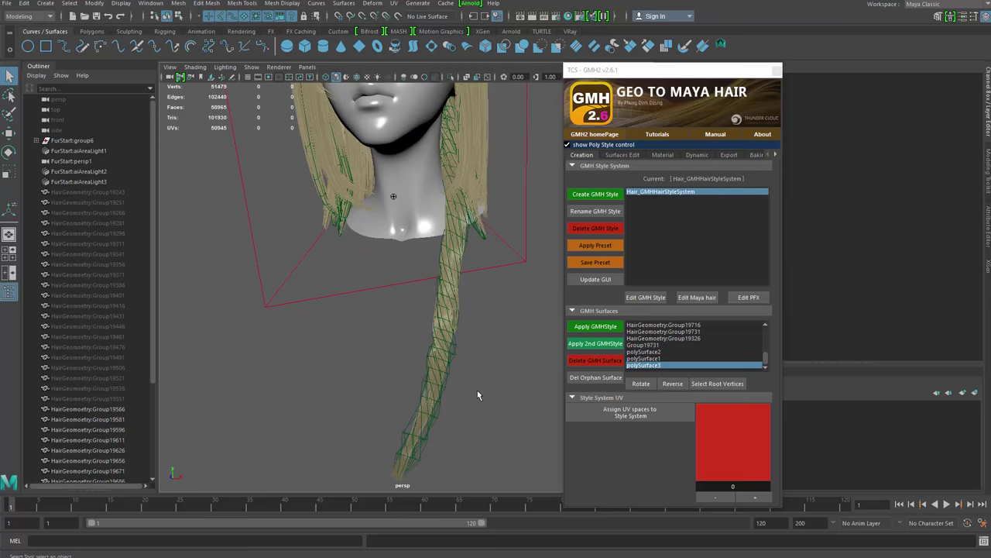
Hide all guide meshes from HairGeomoetry:Group19566 through polySurface3
{"action": "left_click", "coordinate": [89, 408]}
{"action": "scroll", "coordinate": [120, 312], "scroll_direction": "down", "scroll_amount": 4}
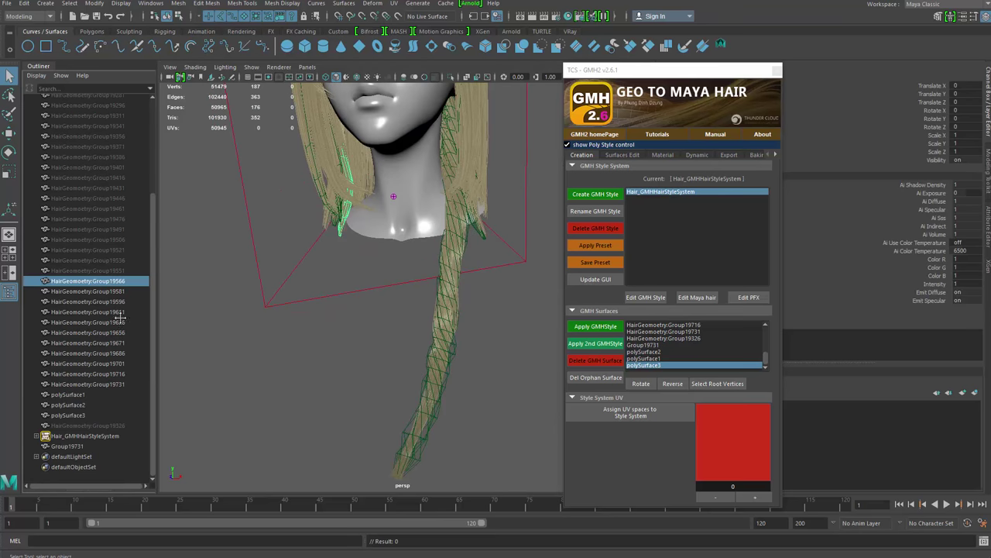
{"action": "left_click", "coordinate": [90, 416], "text": "shift"}
{"action": "key", "text": "ctrl+h"}
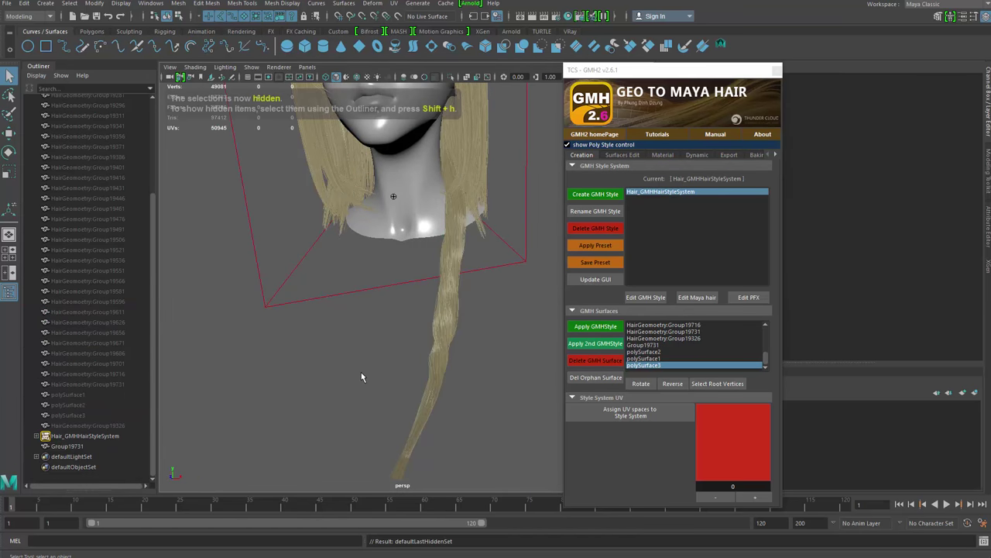
Hide the remaining visible guide mesh Group19731 at the back of the head
{"action": "left_click_drag", "start_coordinate": [361, 371], "coordinate": [330, 395], "text": "alt"}
{"action": "middle_click_drag", "start_coordinate": [332, 396], "coordinate": [339, 432], "text": "alt"}
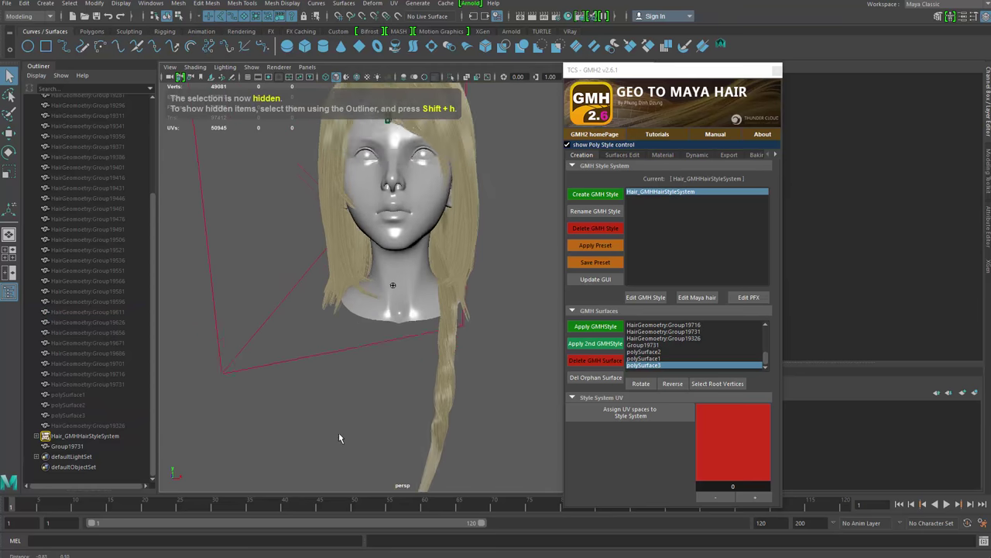
{"action": "right_click_drag", "start_coordinate": [338, 432], "coordinate": [314, 348], "text": "alt"}
{"action": "left_click_drag", "start_coordinate": [314, 349], "coordinate": [237, 371], "text": "alt"}
{"action": "right_click_drag", "start_coordinate": [237, 370], "coordinate": [439, 312], "text": "alt"}
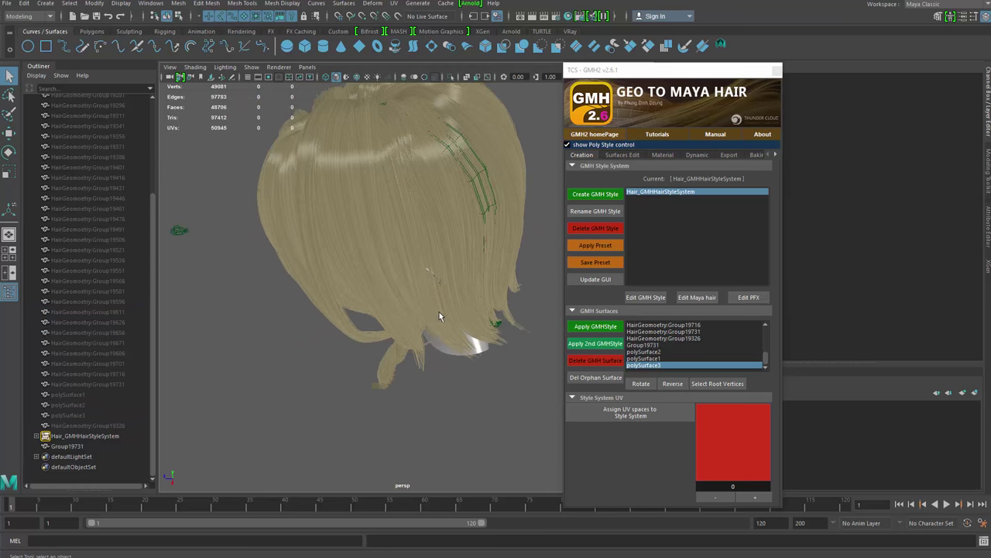
{"action": "left_click_drag", "start_coordinate": [439, 311], "coordinate": [448, 288], "text": "alt"}
{"action": "key", "text": "ctrl+h"}
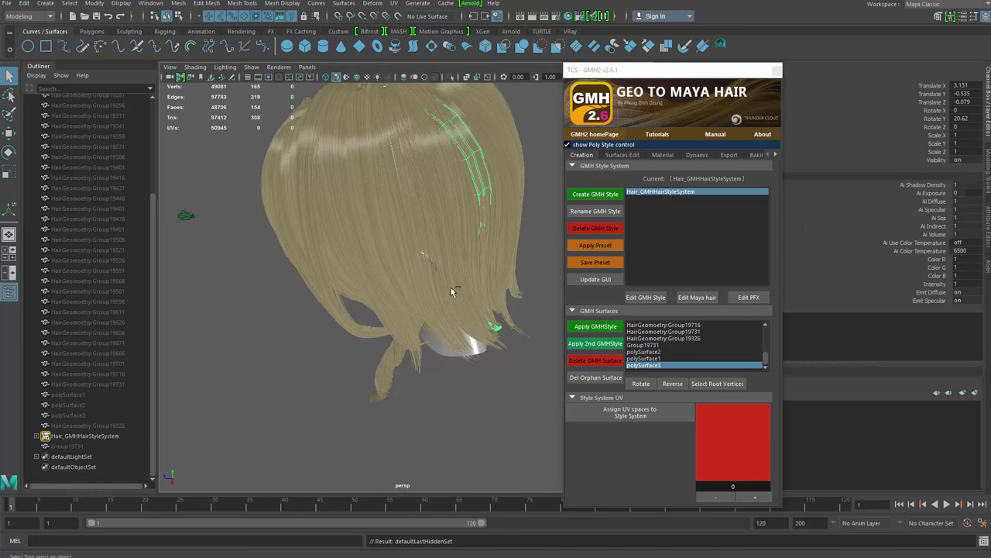
Examine the generated hair from the front, sides and above with all guide meshes hidden
{"action": "left_click_drag", "start_coordinate": [341, 289], "coordinate": [375, 357], "text": "alt"}
{"action": "middle_click_drag", "start_coordinate": [376, 357], "coordinate": [377, 377], "text": "alt"}
{"action": "left_click_drag", "start_coordinate": [377, 378], "coordinate": [422, 372], "text": "alt"}
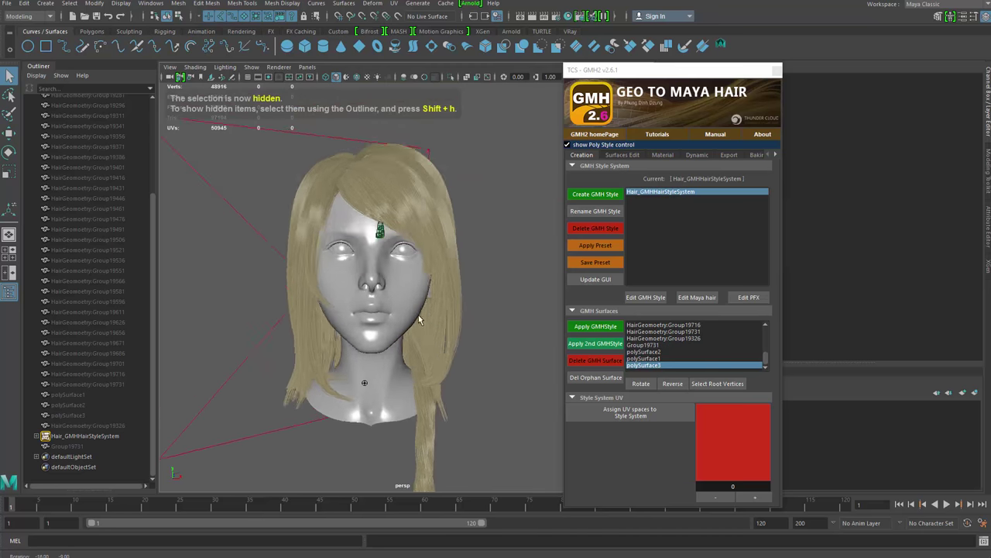
{"action": "right_click_drag", "start_coordinate": [422, 372], "coordinate": [456, 373], "text": "alt"}
{"action": "left_click_drag", "start_coordinate": [456, 373], "coordinate": [426, 330], "text": "alt"}
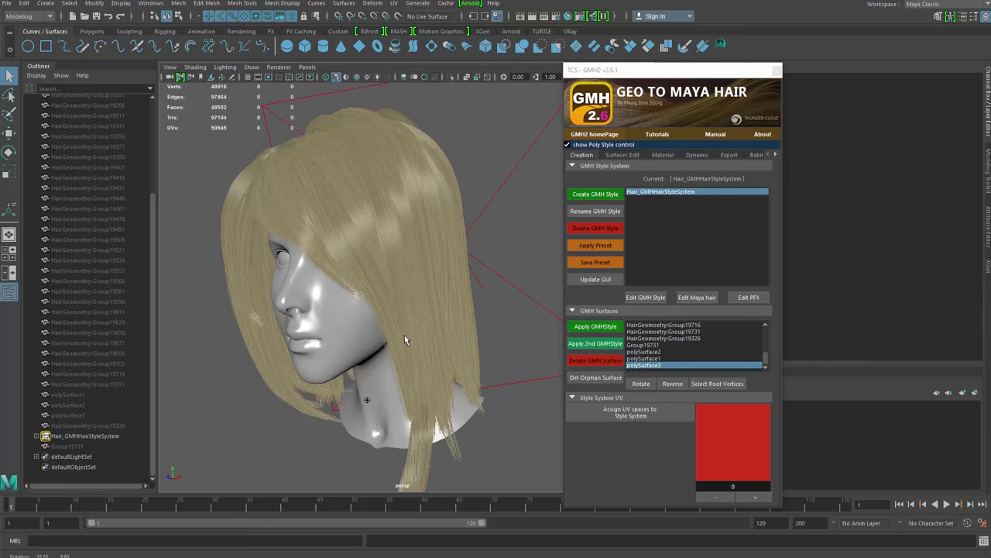
{"action": "left_click_drag", "start_coordinate": [390, 322], "coordinate": [435, 314], "text": "alt"}
{"action": "right_click_drag", "start_coordinate": [435, 318], "coordinate": [370, 323], "text": "alt"}
{"action": "mouse_move", "coordinate": [370, 324]}
{"action": "left_mouse_down", "text": "alt"}
{"action": "mouse_move", "coordinate": [452, 314]}
{"action": "mouse_move", "coordinate": [352, 332]}
{"action": "left_mouse_up", "text": "alt"}
{"action": "right_click_drag", "start_coordinate": [352, 332], "coordinate": [447, 334], "text": "alt"}
{"action": "left_click_drag", "start_coordinate": [448, 334], "coordinate": [459, 361], "text": "alt"}
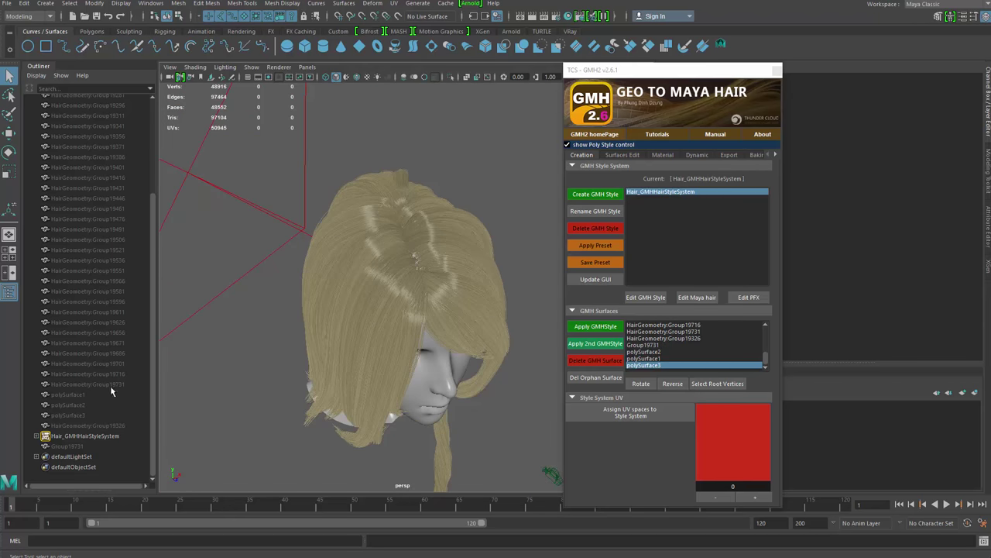
Show all hidden guide meshes from HairGeomoetry:Group19243 through HairGeomoetry:Group19326 again and clear their selection
{"action": "left_click", "coordinate": [100, 425]}
{"action": "scroll", "coordinate": [104, 438], "scroll_direction": "up", "scroll_amount": 5}
{"action": "left_click", "coordinate": [115, 193], "text": "shift"}
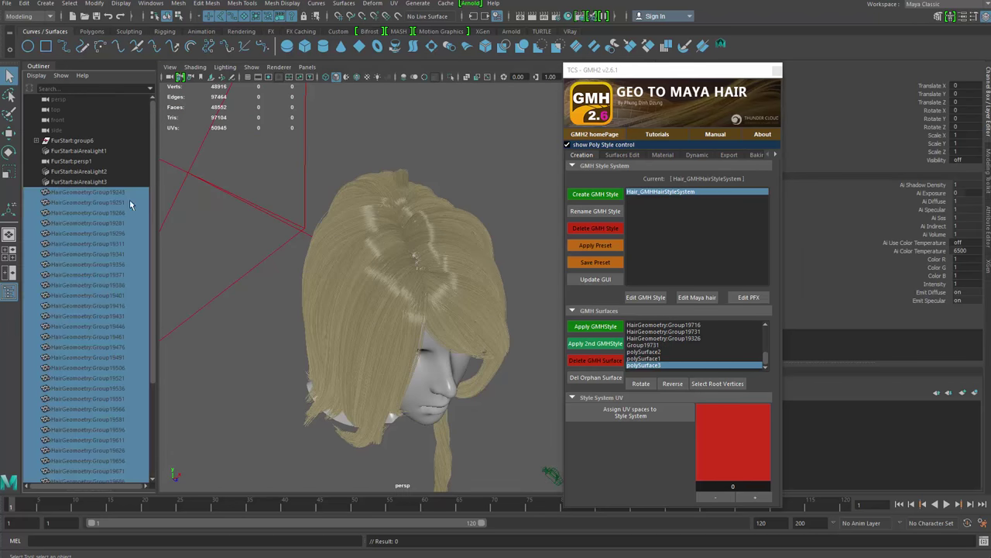
{"action": "key", "text": "shift+h"}
{"action": "left_click_drag", "start_coordinate": [462, 269], "coordinate": [435, 282], "text": "alt"}
{"action": "left_click", "coordinate": [506, 200]}
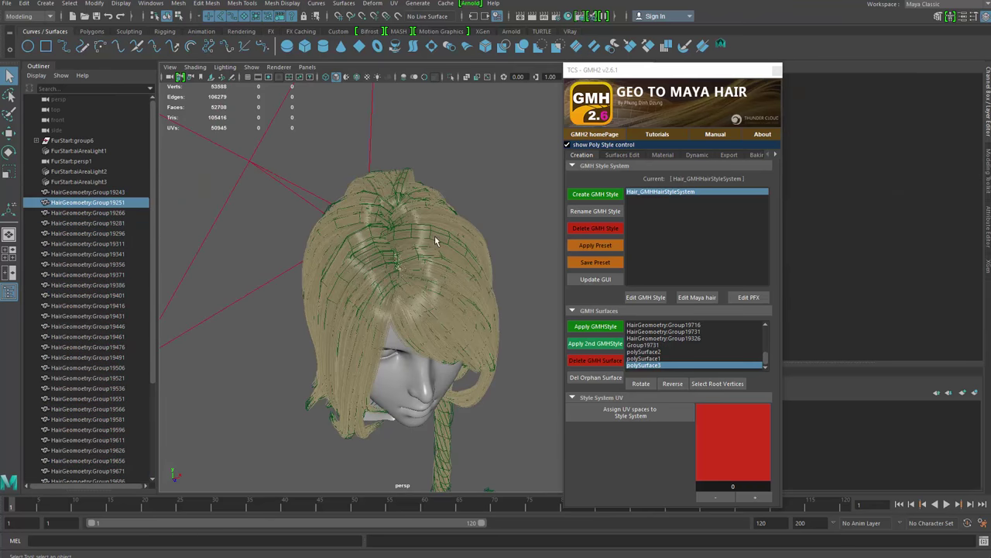
Select the guide strands on both sides of the parting one by one and shift them to tighten the parting
{"action": "left_click", "coordinate": [435, 239]}
{"action": "left_click_drag", "start_coordinate": [435, 241], "coordinate": [398, 298], "text": "alt"}
{"action": "key", "text": "w"}
{"action": "key", "text": "q"}
{"action": "left_click", "coordinate": [435, 275]}
{"action": "left_click", "coordinate": [434, 275]}
{"action": "key", "text": "w"}
{"action": "key", "text": "q"}
{"action": "left_click", "coordinate": [381, 318]}
{"action": "key", "text": "w"}
{"action": "left_click_drag", "start_coordinate": [398, 298], "coordinate": [395, 277], "text": "alt"}
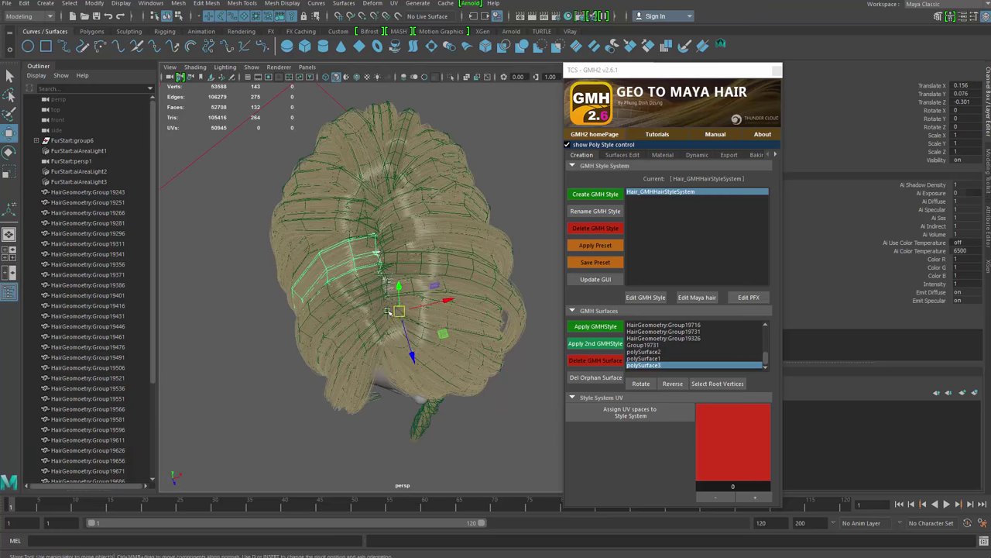
Shift the next guide strand beside the front of the parting and pick HairGeomoetry:Group19341 for moving
{"action": "key", "text": "q"}
{"action": "left_click", "coordinate": [376, 292]}
{"action": "key", "text": "w"}
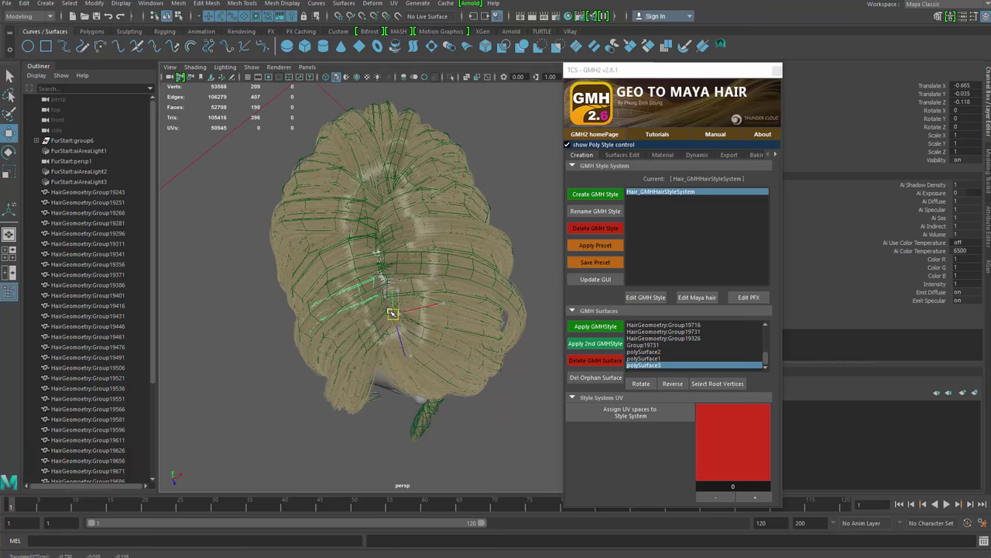
{"action": "left_click", "coordinate": [409, 334]}
{"action": "key", "text": "w"}
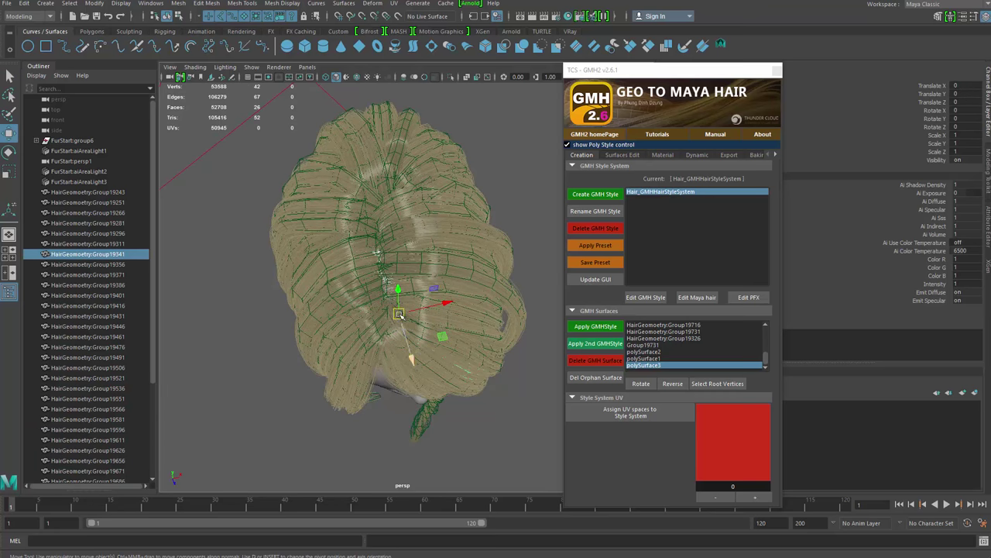
Try to move the side strand HairGeomoetry:Group19686 at the front end of the parting and undo the move
{"action": "key", "text": "q"}
{"action": "left_click", "coordinate": [381, 326]}
{"action": "key", "text": "w"}
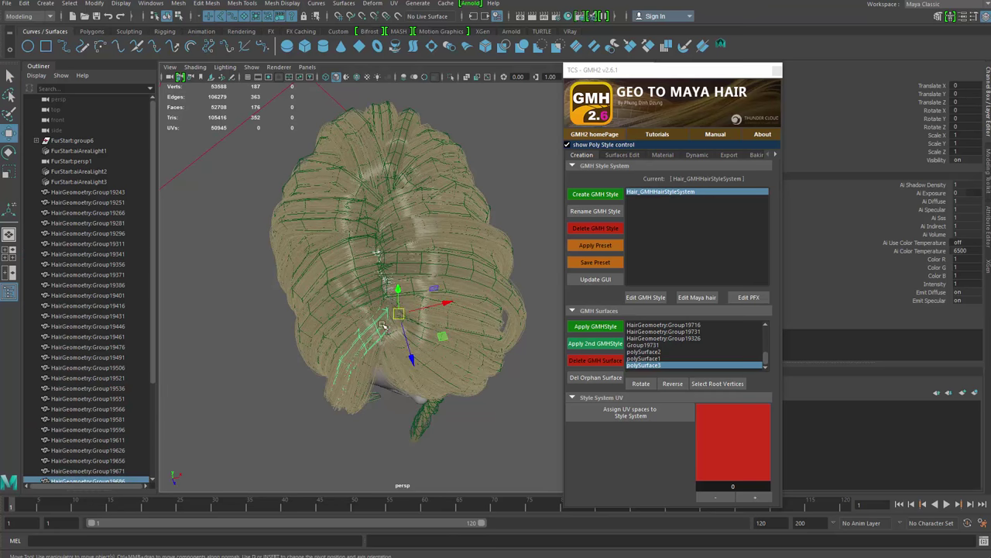
{"action": "left_click_drag", "start_coordinate": [402, 315], "coordinate": [398, 320]}
{"action": "key", "text": "ctrl+z"}
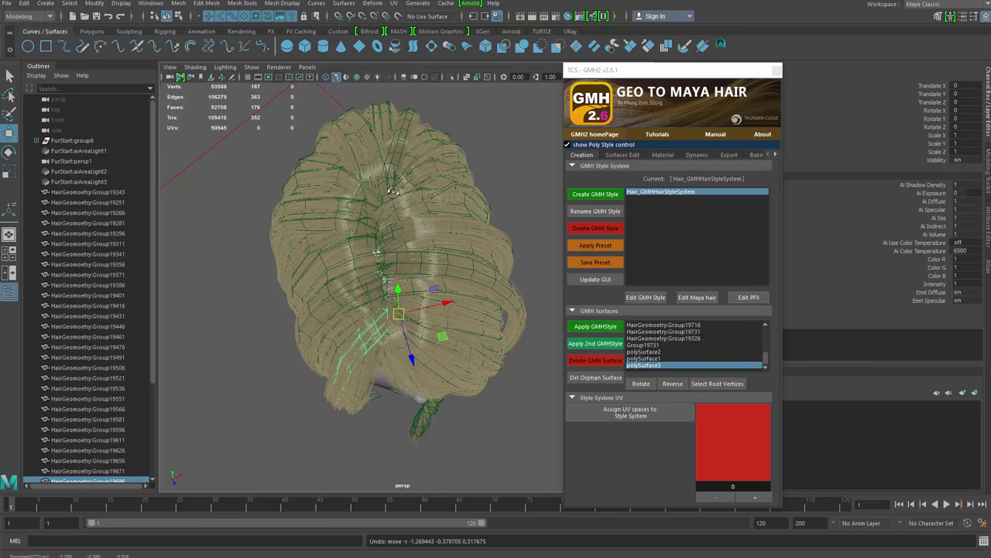
Move the central back strand HairGeomoetry:Group19266 to translate -0.693, -0.248, 0.819 and try scaling it in side view
{"action": "left_click_drag", "start_coordinate": [393, 192], "coordinate": [393, 207], "text": "alt"}
{"action": "key", "text": "q"}
{"action": "left_click", "coordinate": [393, 213]}
{"action": "key", "text": "w"}
{"action": "left_click_drag", "start_coordinate": [398, 304], "coordinate": [398, 308]}
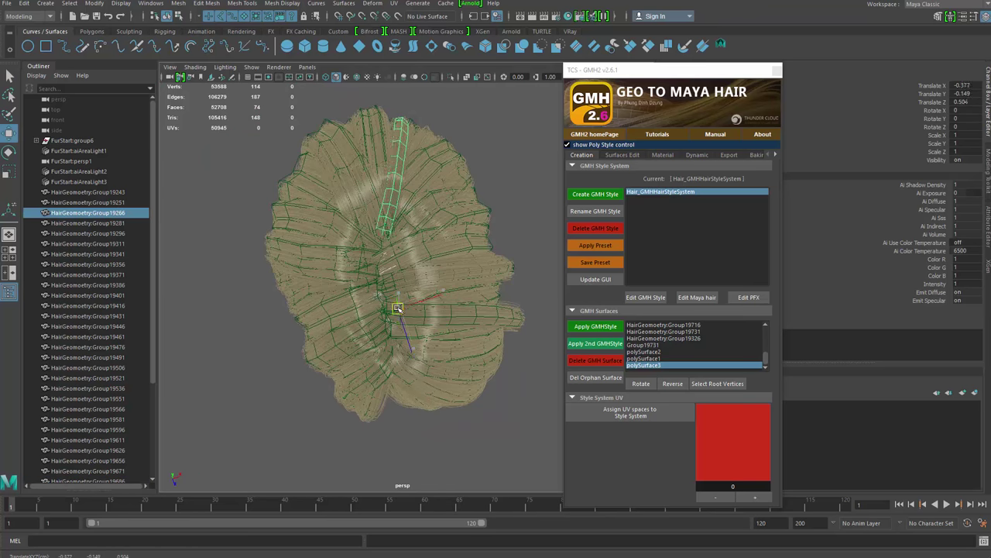
{"action": "left_click_drag", "start_coordinate": [452, 227], "coordinate": [229, 119], "text": "alt"}
{"action": "left_click_drag", "start_coordinate": [292, 248], "coordinate": [367, 249], "text": "alt"}
{"action": "scroll", "coordinate": [366, 249], "scroll_direction": "up", "scroll_amount": 3}
{"action": "scroll", "coordinate": [356, 267], "scroll_direction": "down", "scroll_amount": 4}
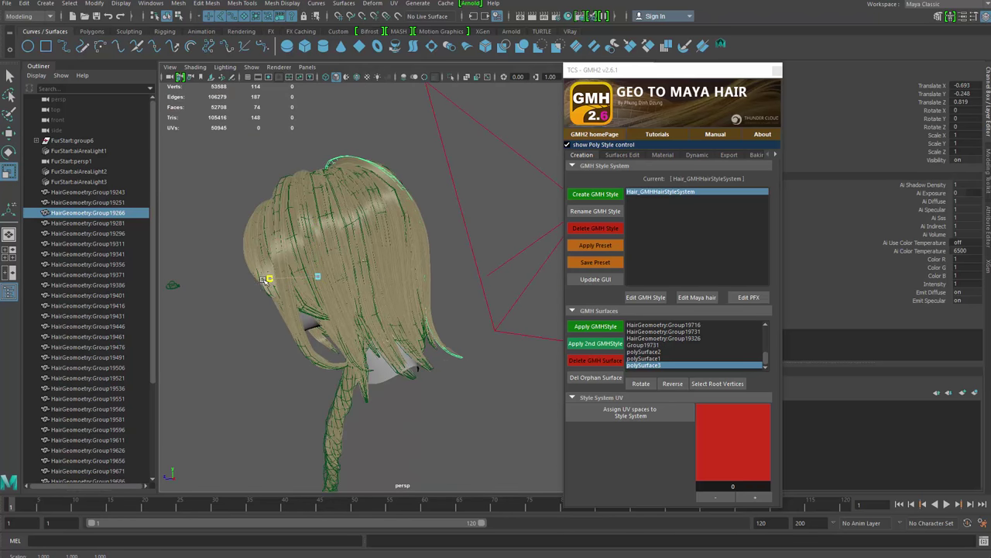
{"action": "left_click_drag", "start_coordinate": [264, 280], "coordinate": [262, 281]}
{"action": "key", "text": "q"}
Reshape the back strand HairGeomoetry:Group19266 by soft-selecting its vertices behind the crown and moving them vertically
{"action": "left_click_drag", "start_coordinate": [364, 233], "coordinate": [478, 316], "text": "alt"}
{"action": "left_click", "coordinate": [470, 306]}
{"action": "left_click", "coordinate": [398, 377]}
{"action": "left_click_drag", "start_coordinate": [430, 259], "coordinate": [425, 253], "text": "alt"}
{"action": "key", "text": "F9"}
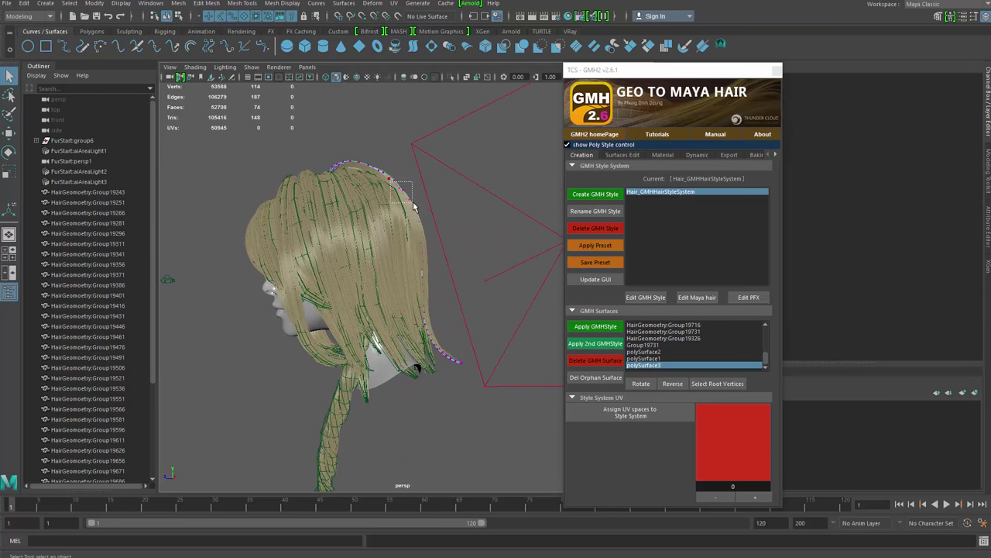
{"action": "key", "text": "b"}
{"action": "left_click_drag", "start_coordinate": [413, 203], "coordinate": [436, 194]}
{"action": "key", "text": "w"}
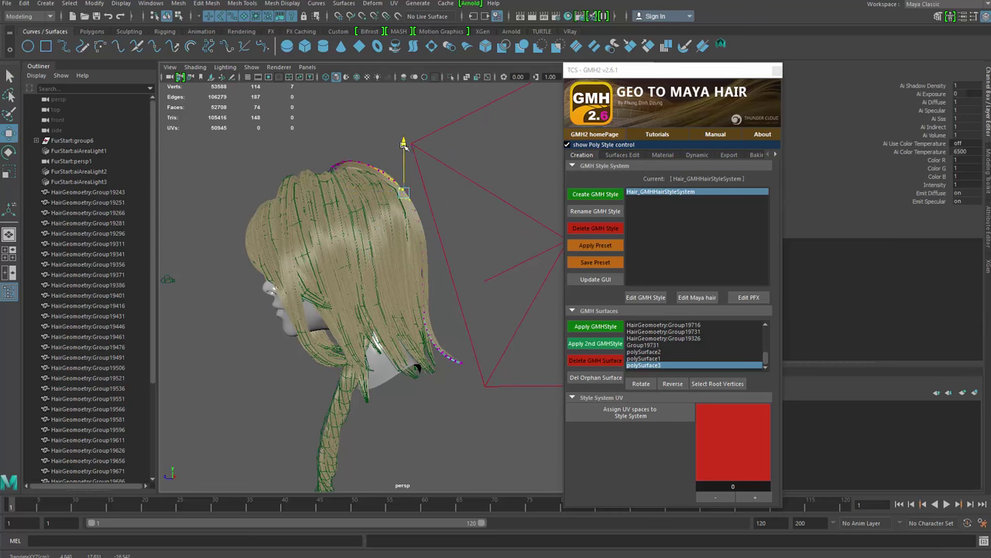
Select the back strand's lower vertices, toggle soft selection, and return to object mode with nothing selected
{"action": "left_click_drag", "start_coordinate": [397, 221], "coordinate": [450, 362]}
{"action": "key", "text": "b"}
{"action": "key", "text": "q"}
{"action": "right_click_drag", "start_coordinate": [450, 271], "coordinate": [483, 237]}
{"action": "left_click", "coordinate": [482, 237]}
Select the small guide strand beside the cheek and display it with smooth mesh preview
{"action": "left_click_drag", "start_coordinate": [310, 298], "coordinate": [433, 310], "text": "alt"}
{"action": "left_click", "coordinate": [446, 274]}
{"action": "key", "text": "f"}
{"action": "mouse_move", "coordinate": [454, 342]}
{"action": "left_mouse_down", "text": "alt"}
{"action": "mouse_move", "coordinate": [438, 351]}
{"action": "mouse_move", "coordinate": [450, 347]}
{"action": "left_mouse_up", "text": "alt"}
{"action": "key", "text": "3"}
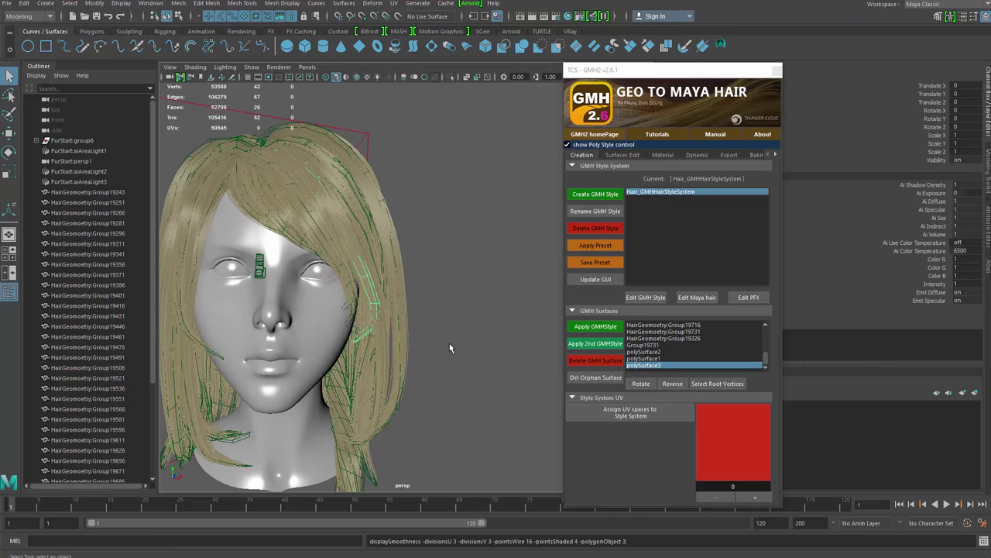
Examine the guide strands and generated hair around the back, sides and face
{"action": "right_click_drag", "start_coordinate": [459, 354], "coordinate": [333, 372], "text": "alt"}
{"action": "left_click_drag", "start_coordinate": [298, 368], "coordinate": [345, 387], "text": "alt"}
{"action": "left_click", "coordinate": [229, 398]}
{"action": "right_click_drag", "start_coordinate": [344, 387], "coordinate": [421, 349], "text": "alt"}
{"action": "left_click_drag", "start_coordinate": [421, 349], "coordinate": [444, 320], "text": "alt"}
{"action": "middle_click_drag", "start_coordinate": [444, 321], "coordinate": [375, 350], "text": "alt"}
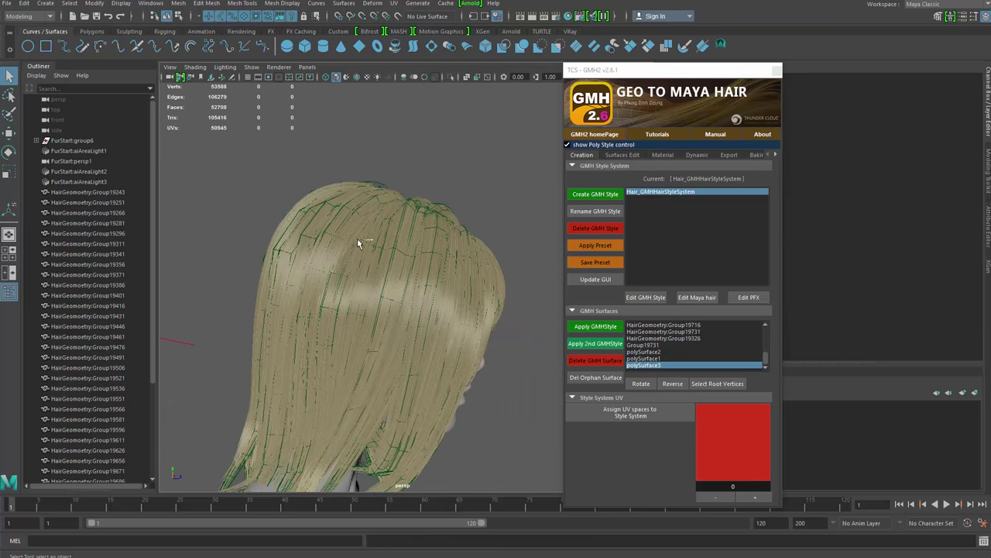
{"action": "left_click_drag", "start_coordinate": [357, 238], "coordinate": [431, 242]}
{"action": "left_click_drag", "start_coordinate": [515, 236], "coordinate": [440, 229], "text": "alt"}
{"action": "left_click", "coordinate": [445, 234]}
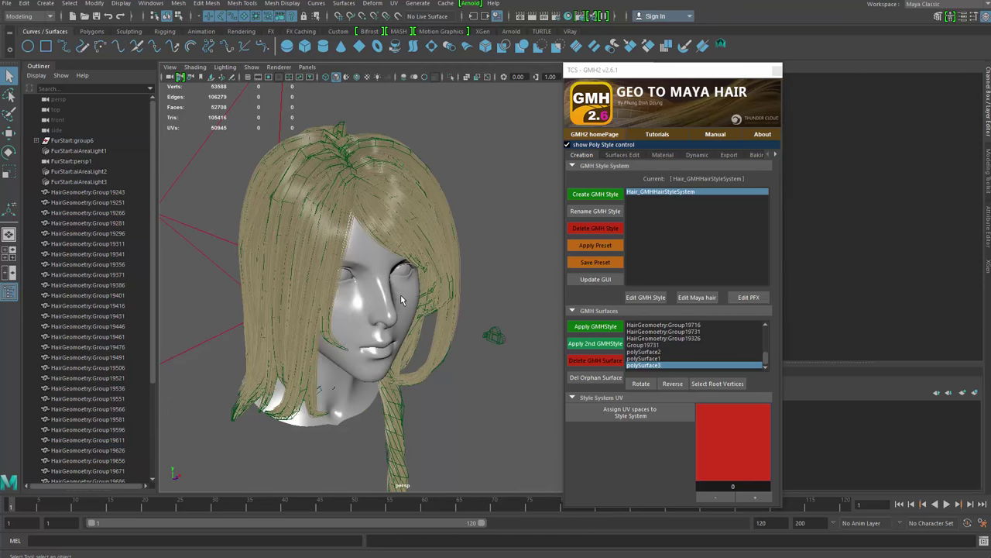
{"action": "left_click", "coordinate": [399, 292]}
{"action": "mouse_move", "coordinate": [399, 294]}
{"action": "left_mouse_down", "text": "alt"}
{"action": "mouse_move", "coordinate": [384, 302]}
{"action": "mouse_move", "coordinate": [340, 288]}
{"action": "left_mouse_up", "text": "alt"}
Check the whole hairstyle in wireframe, shaded and all-lights display, ending in default shaded display
{"action": "mouse_move", "coordinate": [341, 288]}
{"action": "right_mouse_down", "text": "alt"}
{"action": "mouse_move", "coordinate": [474, 359]}
{"action": "mouse_move", "coordinate": [334, 408]}
{"action": "right_mouse_up", "text": "alt"}
{"action": "key", "text": "4"}
{"action": "key", "text": "5"}
{"action": "left_click", "coordinate": [333, 409]}
{"action": "left_click_drag", "start_coordinate": [333, 409], "coordinate": [353, 413], "text": "alt"}
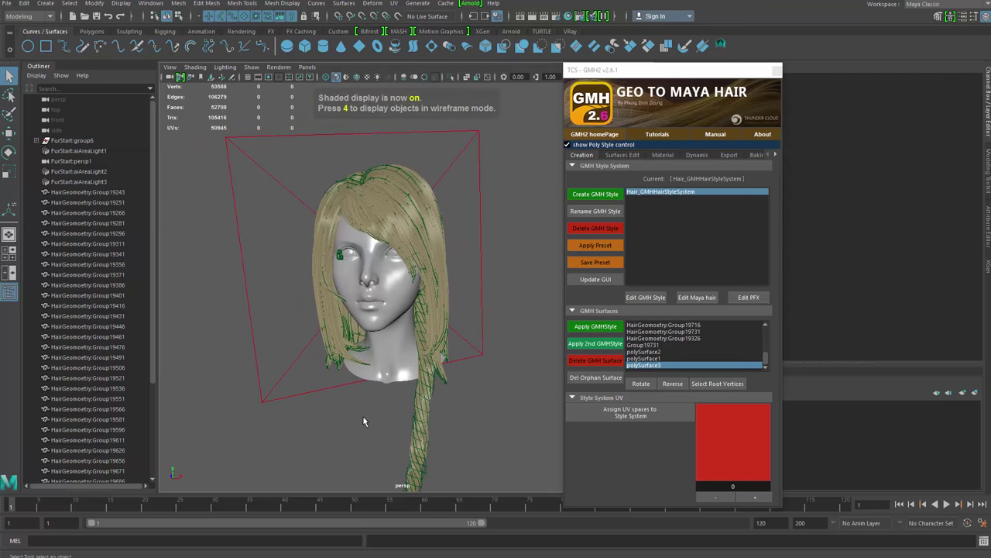
{"action": "key", "text": "7"}
{"action": "key", "text": "5"}
{"action": "scroll", "coordinate": [411, 422], "scroll_direction": "up", "scroll_amount": 3}
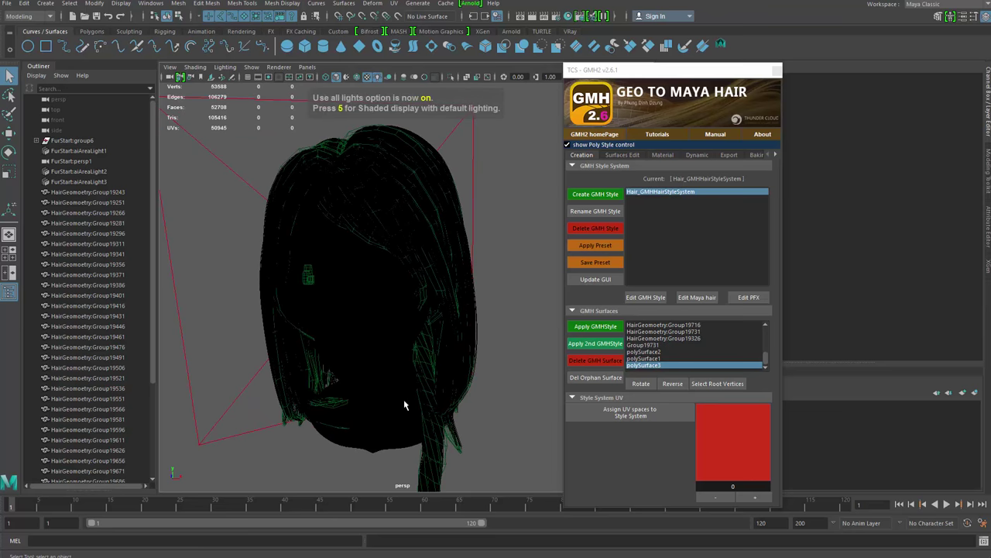
Select the vertices of the thin fringe strand in front of the face and prepare them for moving
{"action": "left_click_drag", "start_coordinate": [403, 390], "coordinate": [443, 381], "text": "alt"}
{"action": "right_click_drag", "start_coordinate": [443, 380], "coordinate": [369, 404], "text": "alt"}
{"action": "left_click_drag", "start_coordinate": [369, 404], "coordinate": [312, 361], "text": "alt"}
{"action": "left_click", "coordinate": [450, 312]}
{"action": "key", "text": "F9"}
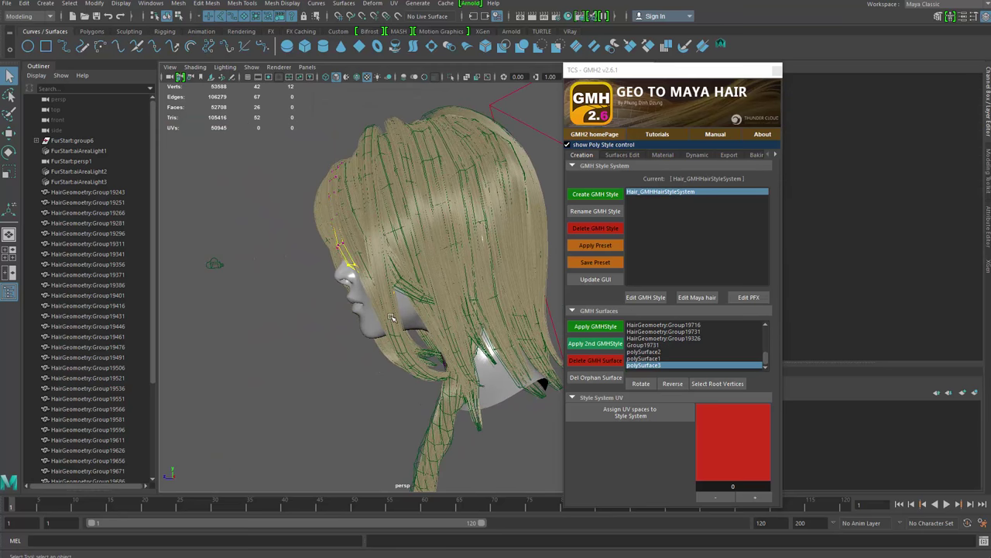
{"action": "key", "text": "w"}
Move and rotate the fringe strand's lower vertices with soft selection to curve it around the cheek
{"action": "mouse_move", "coordinate": [365, 289]}
{"action": "left_mouse_down", "text": "alt"}
{"action": "mouse_move", "coordinate": [380, 288]}
{"action": "mouse_move", "coordinate": [364, 308]}
{"action": "left_mouse_up", "text": "alt"}
{"action": "left_click_drag", "start_coordinate": [364, 308], "coordinate": [475, 306], "text": "alt"}
{"action": "key", "text": "b"}
{"action": "key", "text": "q"}
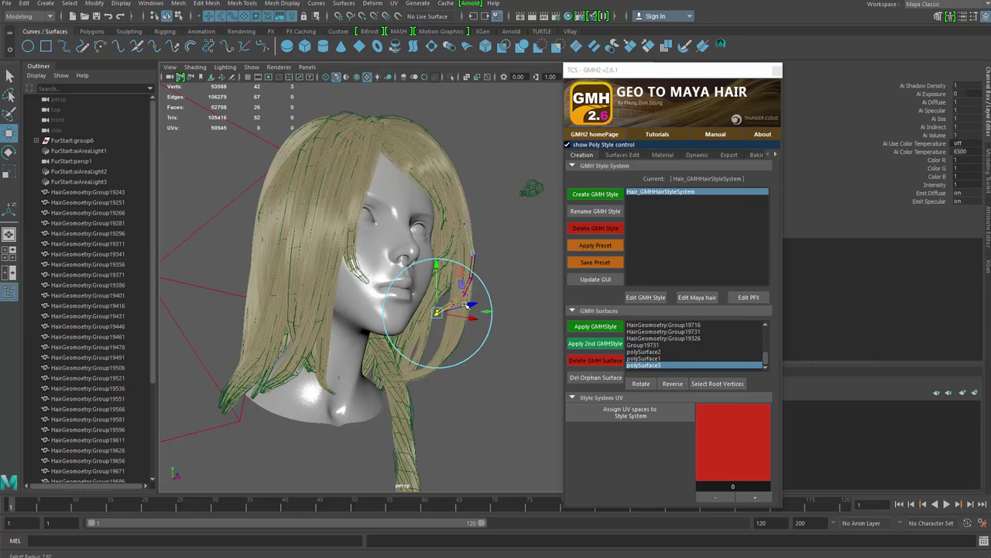
{"action": "left_click_drag", "start_coordinate": [464, 304], "coordinate": [330, 332]}
{"action": "key", "text": "e"}
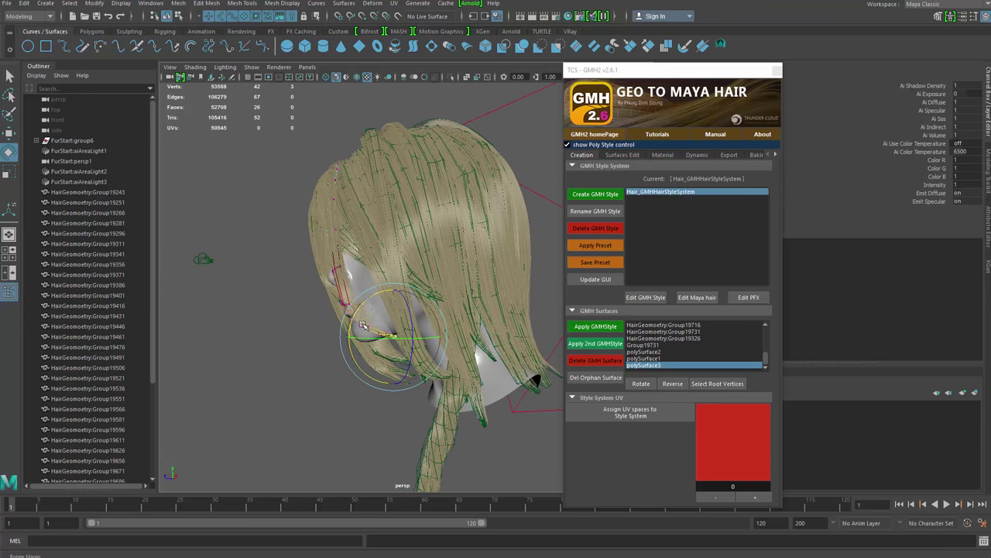
{"action": "key", "text": "w"}
Adjust the fringe strand's tip with a wider soft-selection falloff and rotate its middle vertices
{"action": "left_click_drag", "start_coordinate": [362, 358], "coordinate": [517, 358], "text": "alt"}
{"action": "key", "text": "q"}
{"action": "key", "text": "w"}
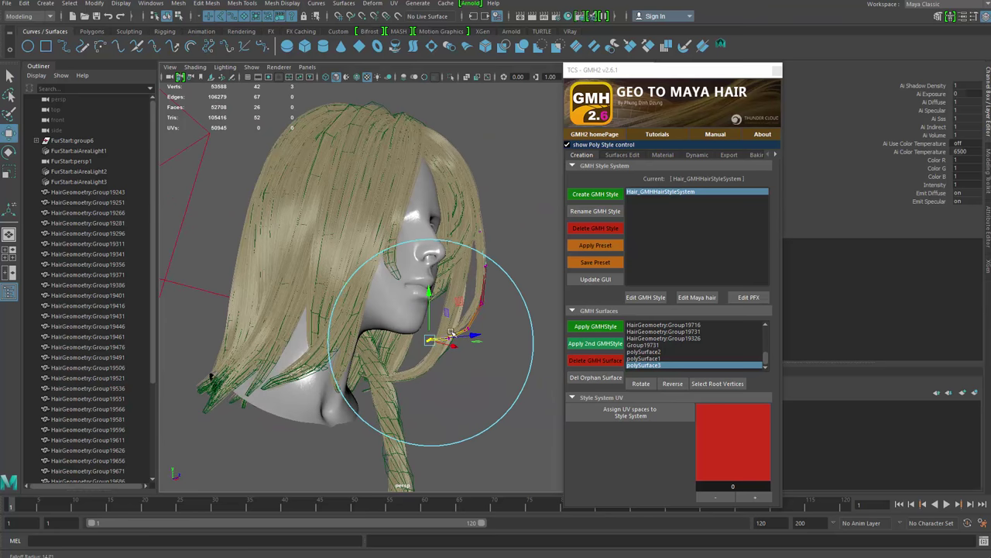
{"action": "left_click_drag", "start_coordinate": [430, 339], "coordinate": [430, 338]}
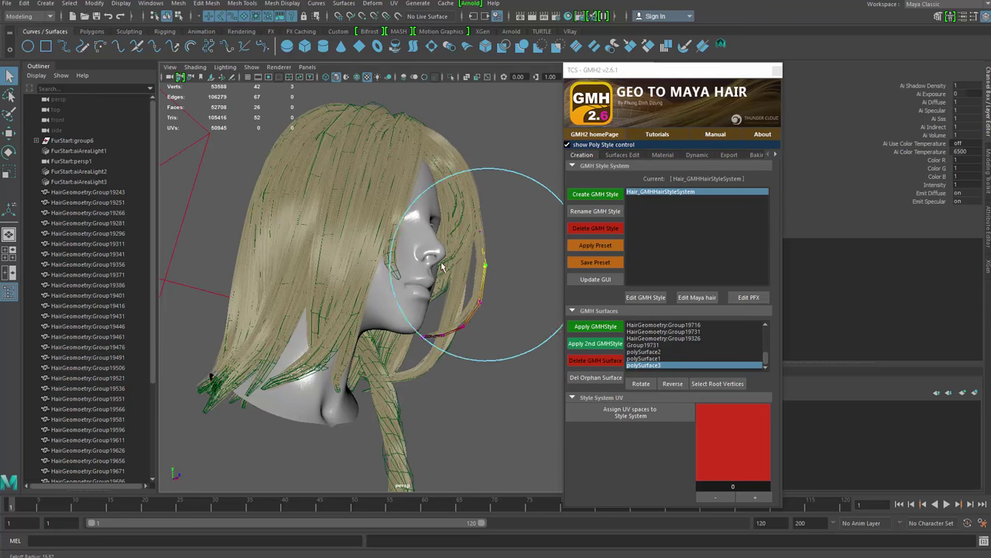
{"action": "key", "text": "e"}
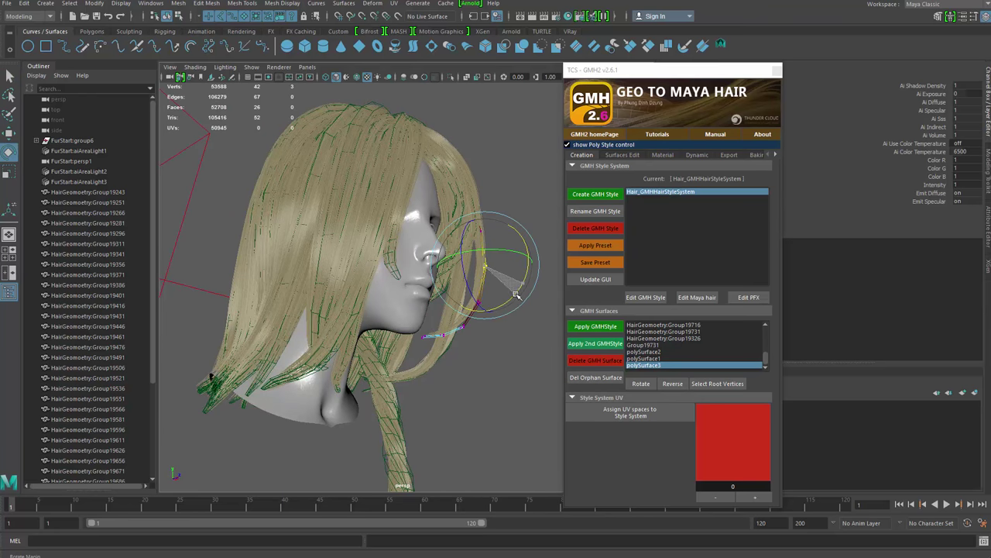
Reposition the fringe strand's middle vertices near the brow by moving and rotating them
{"action": "left_click_drag", "start_coordinate": [517, 298], "coordinate": [393, 310], "text": "alt"}
{"action": "key", "text": "w"}
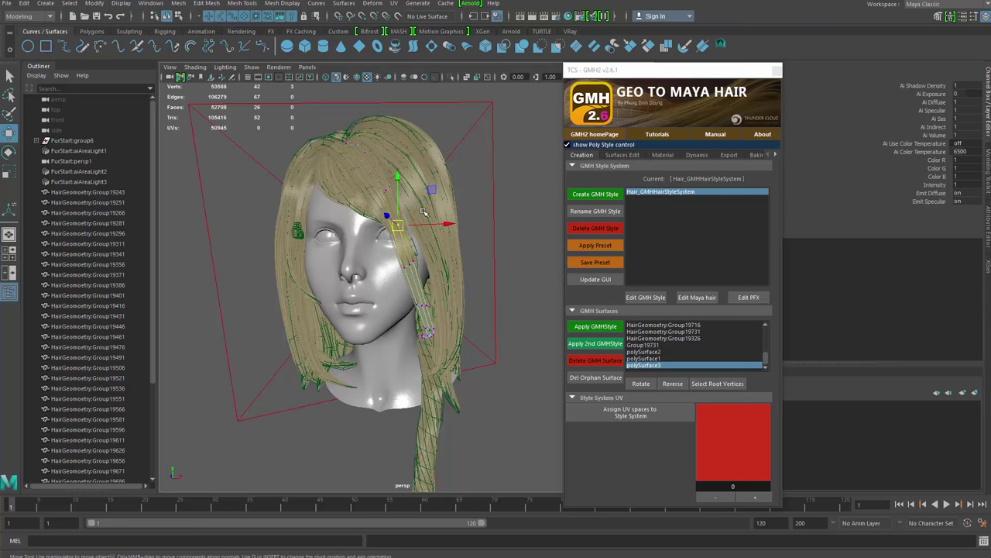
{"action": "key", "text": "e"}
{"action": "key", "text": "w"}
{"action": "left_click_drag", "start_coordinate": [465, 270], "coordinate": [390, 300], "text": "alt"}
{"action": "key", "text": "q"}
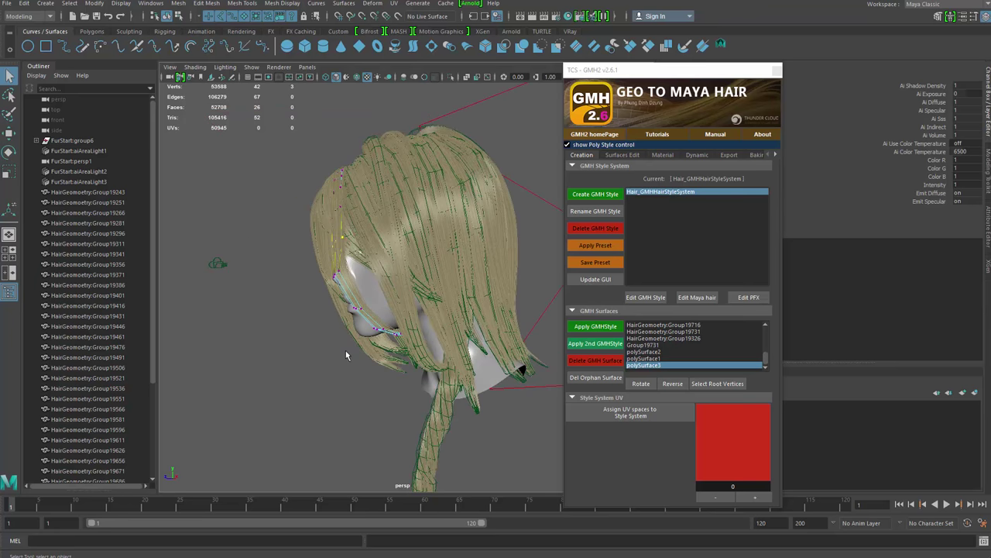
Move three vertices of the neighbouring long fringe strand forward and clear the vertex selection
{"action": "right_click_drag", "start_coordinate": [346, 350], "coordinate": [347, 296]}
{"action": "left_click", "coordinate": [336, 275]}
{"action": "key", "text": "w"}
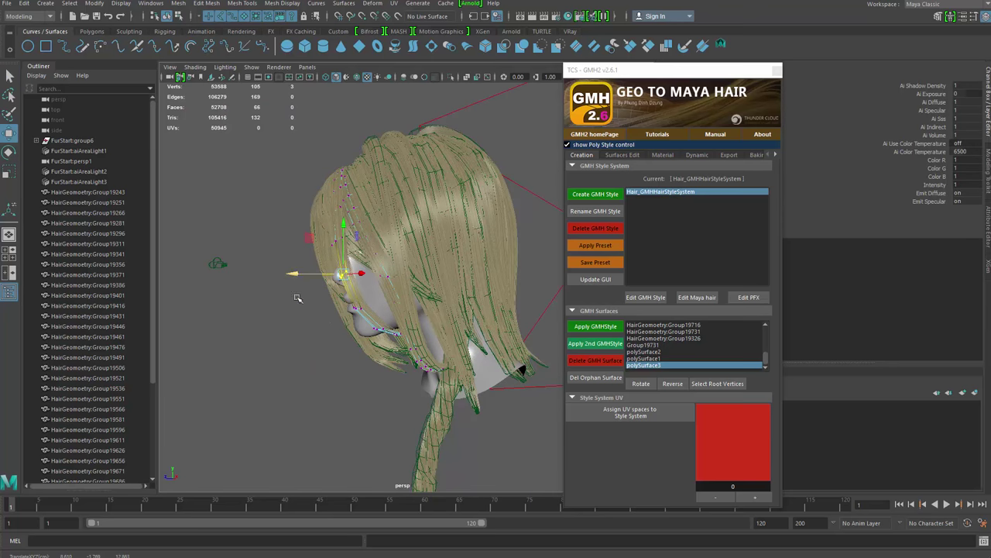
{"action": "left_click_drag", "start_coordinate": [298, 298], "coordinate": [434, 313], "text": "alt"}
{"action": "key", "text": "q"}
{"action": "left_click", "coordinate": [494, 239]}
{"action": "scroll", "coordinate": [494, 239], "scroll_direction": "down", "scroll_amount": 3}
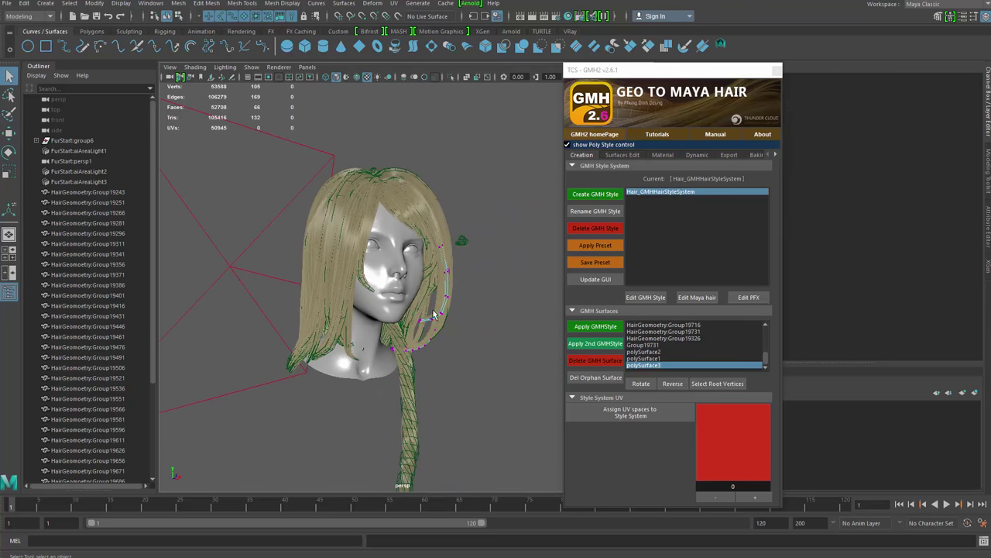
Select the lower vertices of the long cheek-side fringe strand and widen the soft-selection falloff
{"action": "right_click_drag", "start_coordinate": [418, 336], "coordinate": [443, 311]}
{"action": "left_click_drag", "start_coordinate": [422, 335], "coordinate": [321, 359], "text": "alt"}
{"action": "left_click", "coordinate": [322, 359]}
{"action": "scroll", "coordinate": [381, 385], "scroll_direction": "up", "scroll_amount": 3}
{"action": "left_click_drag", "start_coordinate": [387, 358], "coordinate": [375, 328], "text": "alt"}
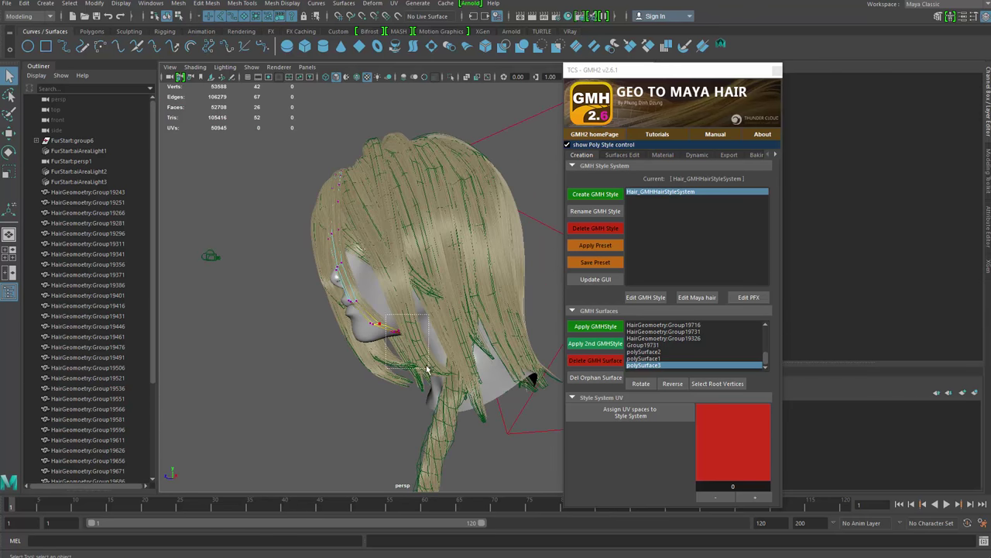
{"action": "left_click_drag", "start_coordinate": [427, 368], "coordinate": [428, 368]}
{"action": "key", "text": "b"}
{"action": "left_click_drag", "start_coordinate": [414, 320], "coordinate": [495, 332]}
Try to move the two selected vertices of the cheek-side fringe strand upward, and undo the move
{"action": "key", "text": "w"}
{"action": "left_click_drag", "start_coordinate": [402, 261], "coordinate": [419, 265]}
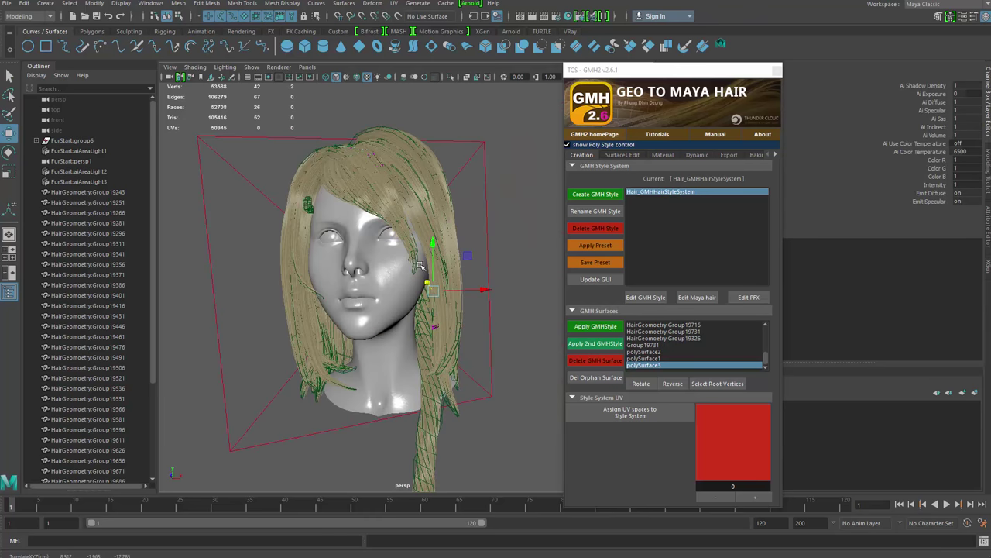
{"action": "key", "text": "ctrl+z"}
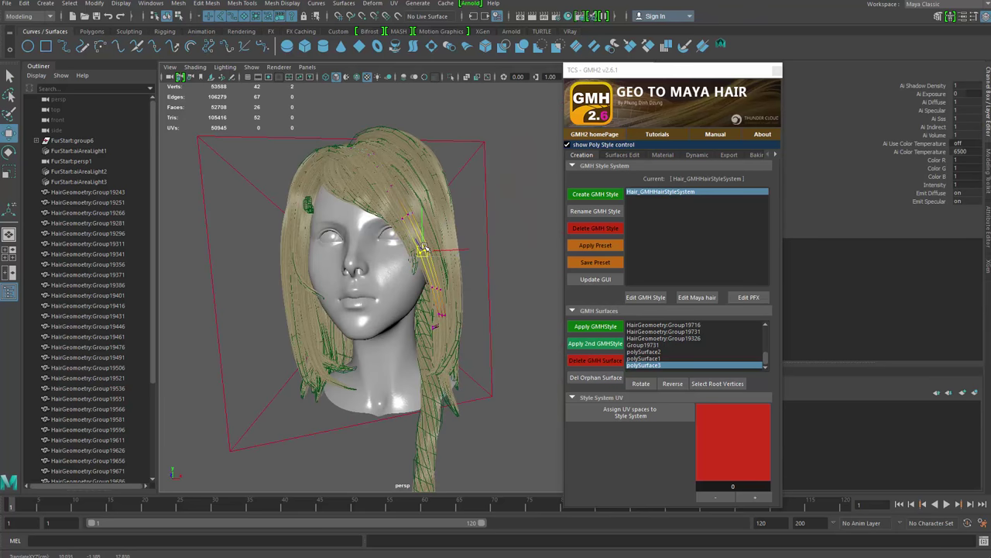
Move the three tip vertices of the cheek-side fringe strand inward below the jaw, curving the strand toward the neck
{"action": "left_click_drag", "start_coordinate": [433, 344], "coordinate": [444, 321]}
{"action": "left_click_drag", "start_coordinate": [449, 337], "coordinate": [406, 326], "text": "alt"}
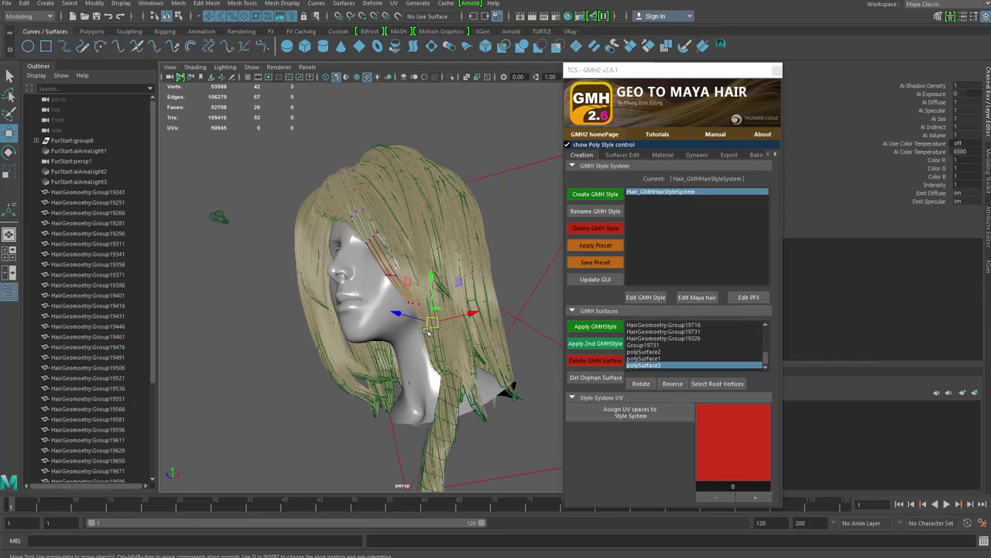
{"action": "middle_click_drag", "start_coordinate": [406, 326], "coordinate": [395, 332]}
{"action": "left_click_drag", "start_coordinate": [394, 334], "coordinate": [396, 333]}
{"action": "left_click_drag", "start_coordinate": [396, 333], "coordinate": [461, 322], "text": "alt"}
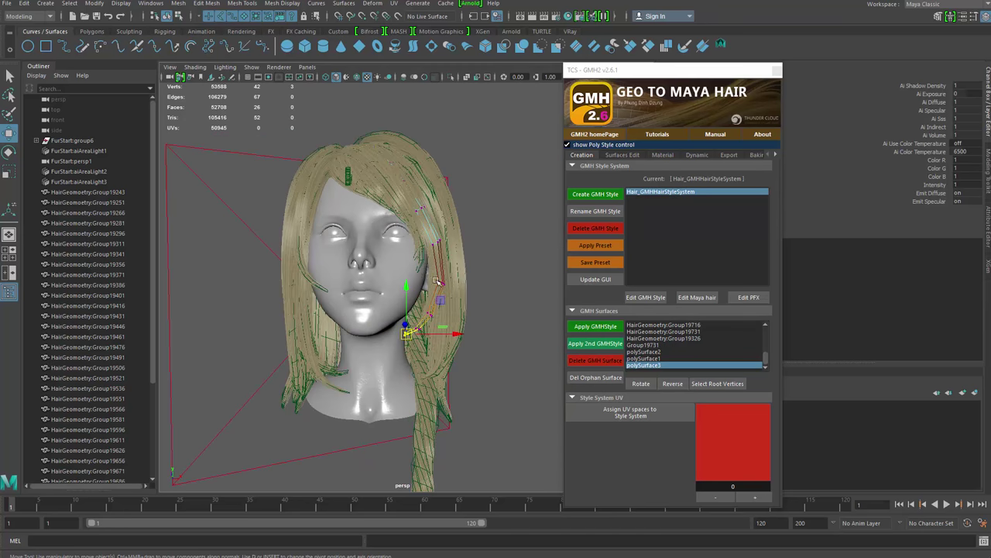
{"action": "left_click_drag", "start_coordinate": [425, 257], "coordinate": [454, 280]}
{"action": "left_click_drag", "start_coordinate": [454, 281], "coordinate": [481, 335], "text": "alt"}
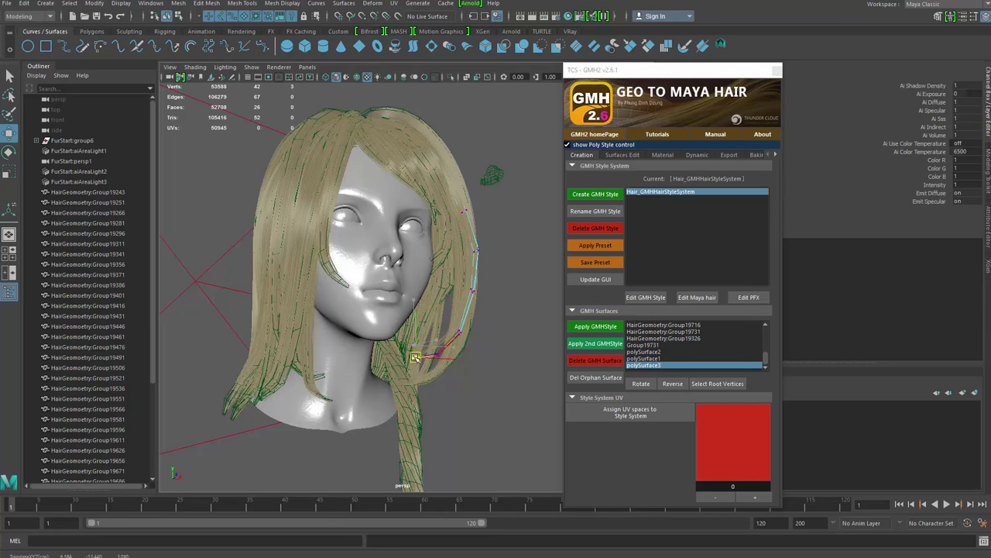
{"action": "left_click_drag", "start_coordinate": [416, 358], "coordinate": [474, 357], "text": "alt"}
{"action": "key", "text": "q"}
{"action": "key", "text": "w"}
{"action": "key", "text": "q"}
Rotate and move the three tip vertices of the short fringe strand above the eye with soft selection
{"action": "left_click_drag", "start_coordinate": [389, 281], "coordinate": [355, 260], "text": "alt"}
{"action": "right_click_drag", "start_coordinate": [355, 260], "coordinate": [499, 310], "text": "alt"}
{"action": "left_click_drag", "start_coordinate": [499, 309], "coordinate": [494, 273], "text": "alt"}
{"action": "left_click", "coordinate": [330, 212]}
{"action": "left_click_drag", "start_coordinate": [394, 230], "coordinate": [287, 245]}
{"action": "key", "text": "b"}
{"action": "key", "text": "w"}
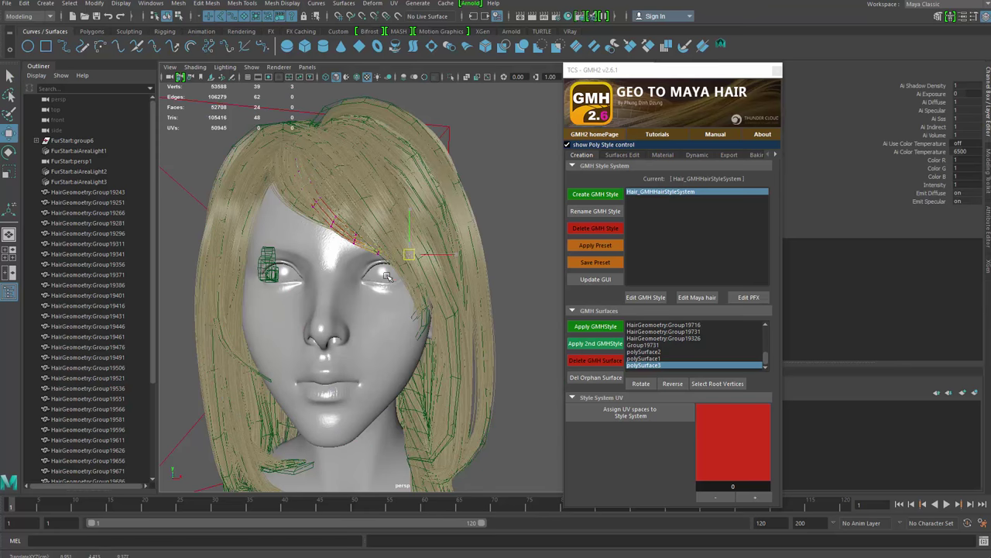
{"action": "key", "text": "e"}
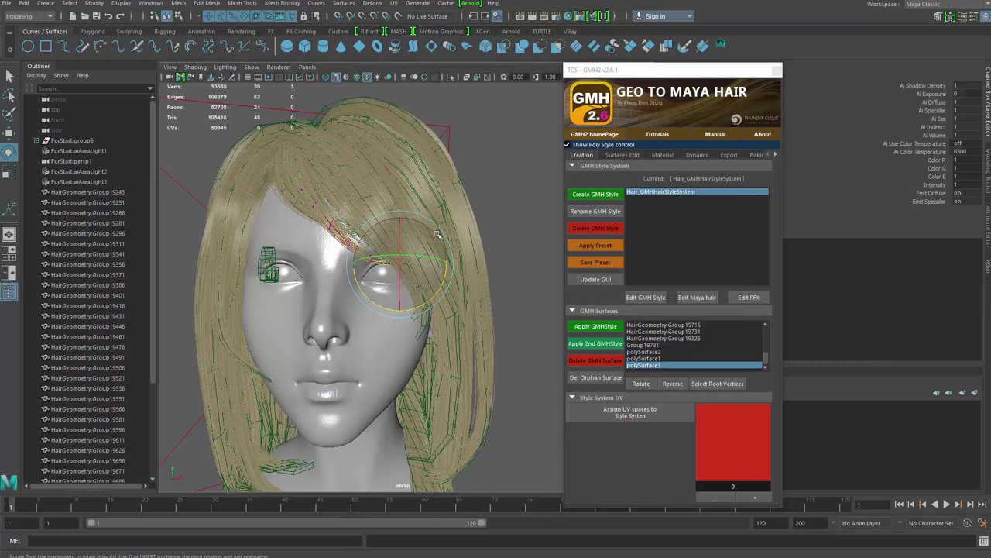
{"action": "left_click_drag", "start_coordinate": [436, 233], "coordinate": [418, 228]}
{"action": "key", "text": "w"}
{"action": "left_click_drag", "start_coordinate": [400, 265], "coordinate": [412, 258]}
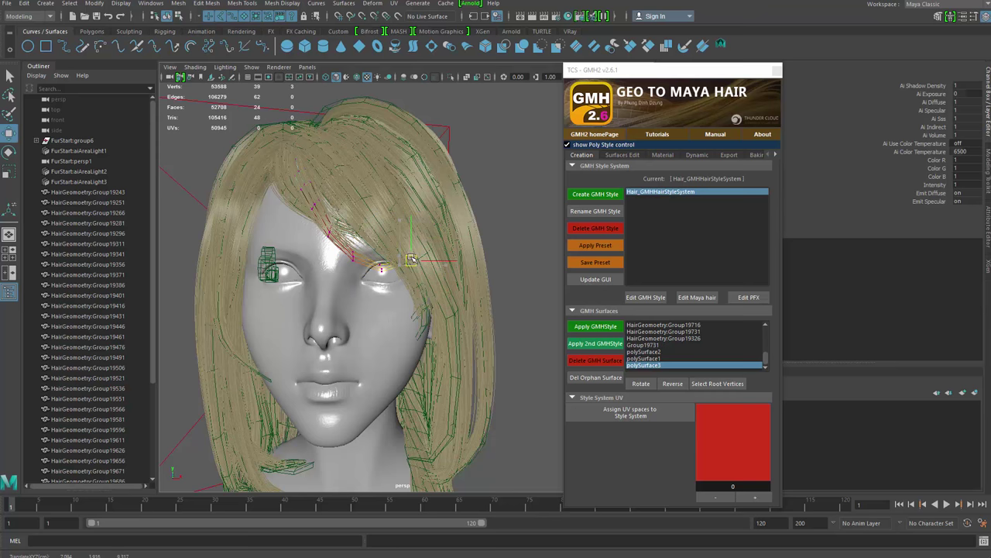
Clear the strand selection and examine the fringe from several angles
{"action": "left_click", "coordinate": [306, 215]}
{"action": "right_click_drag", "start_coordinate": [305, 220], "coordinate": [267, 240], "text": "alt"}
{"action": "left_click_drag", "start_coordinate": [267, 240], "coordinate": [397, 255], "text": "alt"}
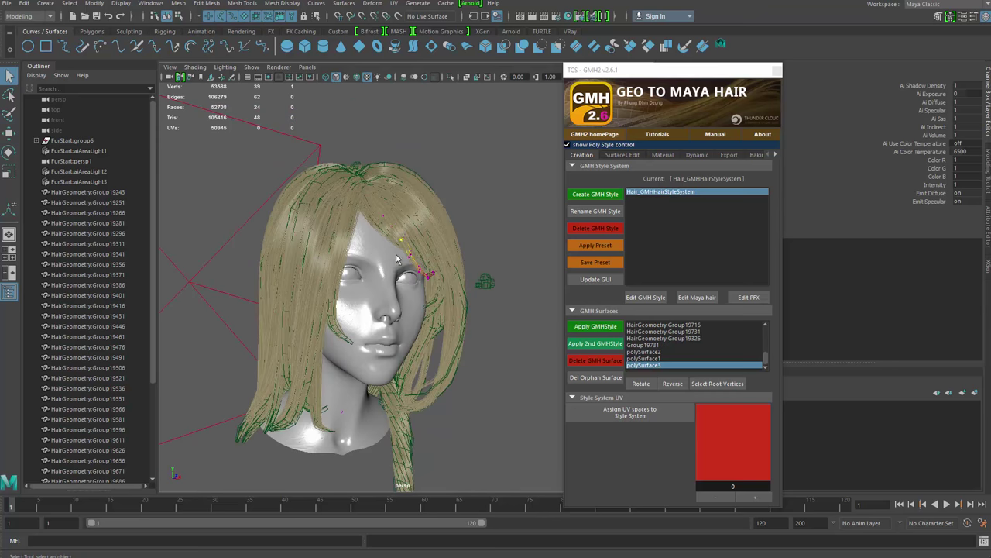
{"action": "left_click", "coordinate": [457, 193]}
{"action": "left_click_drag", "start_coordinate": [457, 196], "coordinate": [427, 242], "text": "alt"}
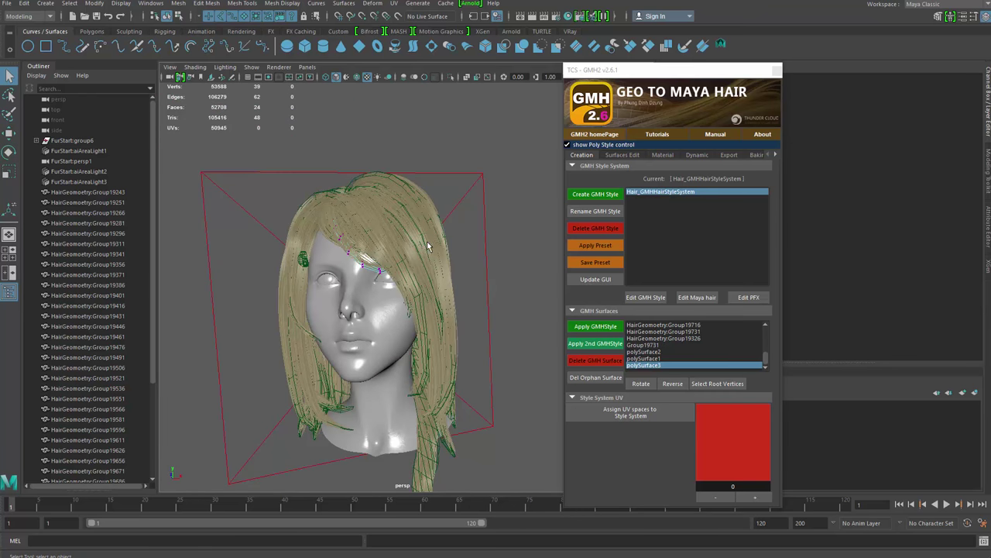
{"action": "left_click", "coordinate": [292, 311]}
{"action": "right_click_drag", "start_coordinate": [292, 312], "coordinate": [246, 331], "text": "alt"}
{"action": "left_click_drag", "start_coordinate": [246, 331], "coordinate": [310, 324], "text": "alt"}
{"action": "left_click", "coordinate": [472, 290]}
{"action": "right_click_drag", "start_coordinate": [471, 290], "coordinate": [517, 288], "text": "alt"}
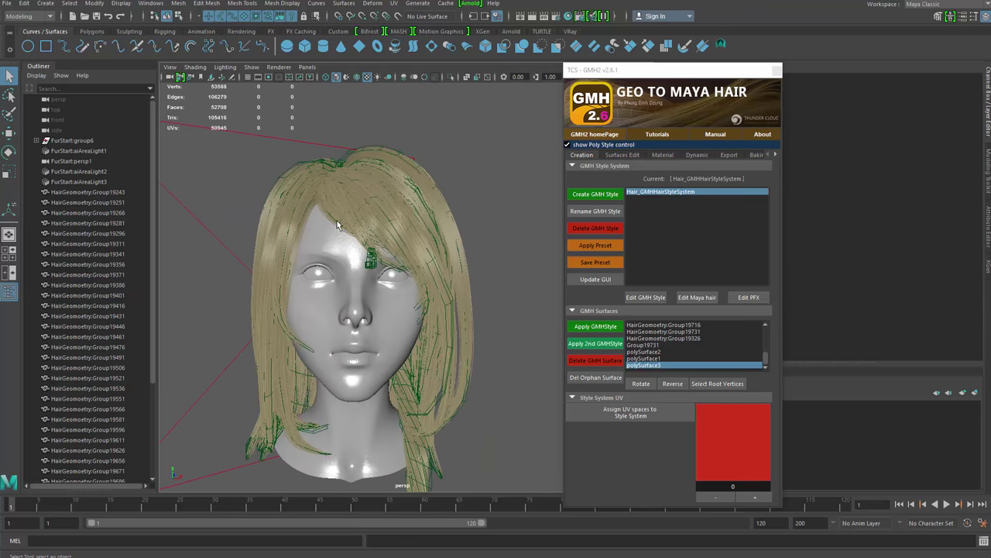
Narrow the soft-selection falloff and move the short fringe strand's three tip vertices toward the centre of the brow
{"action": "left_click", "coordinate": [393, 238]}
{"action": "right_click_drag", "start_coordinate": [477, 230], "coordinate": [413, 227]}
{"action": "left_click_drag", "start_coordinate": [394, 230], "coordinate": [441, 276]}
{"action": "key", "text": "b"}
{"action": "left_click_drag", "start_coordinate": [410, 242], "coordinate": [379, 273]}
{"action": "key", "text": "w"}
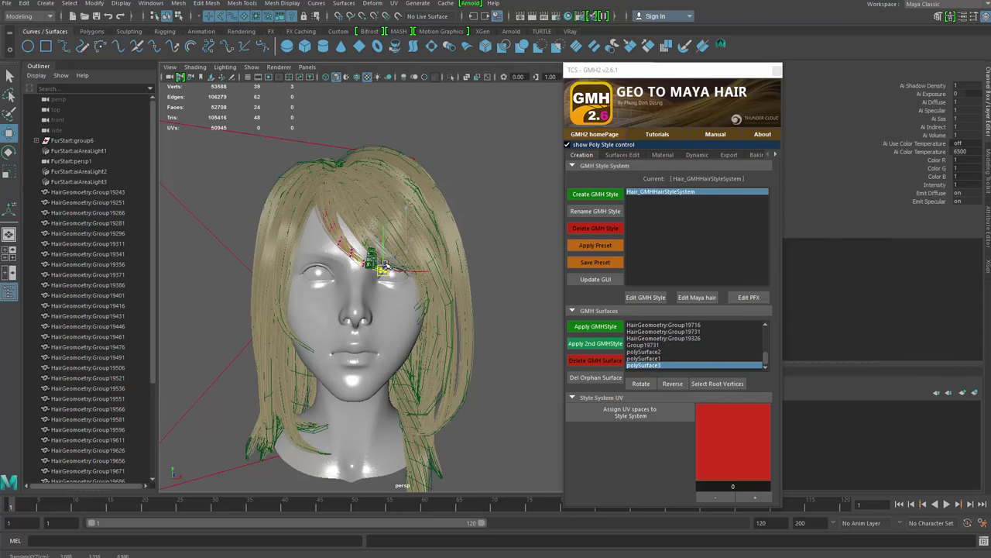
{"action": "key", "text": "e"}
{"action": "key", "text": "w"}
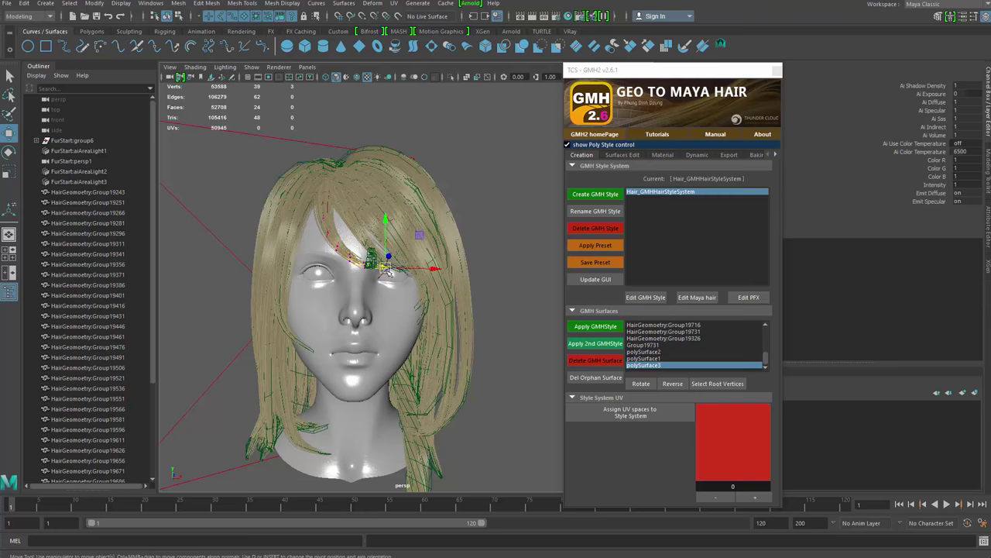
{"action": "left_click_drag", "start_coordinate": [386, 266], "coordinate": [464, 262]}
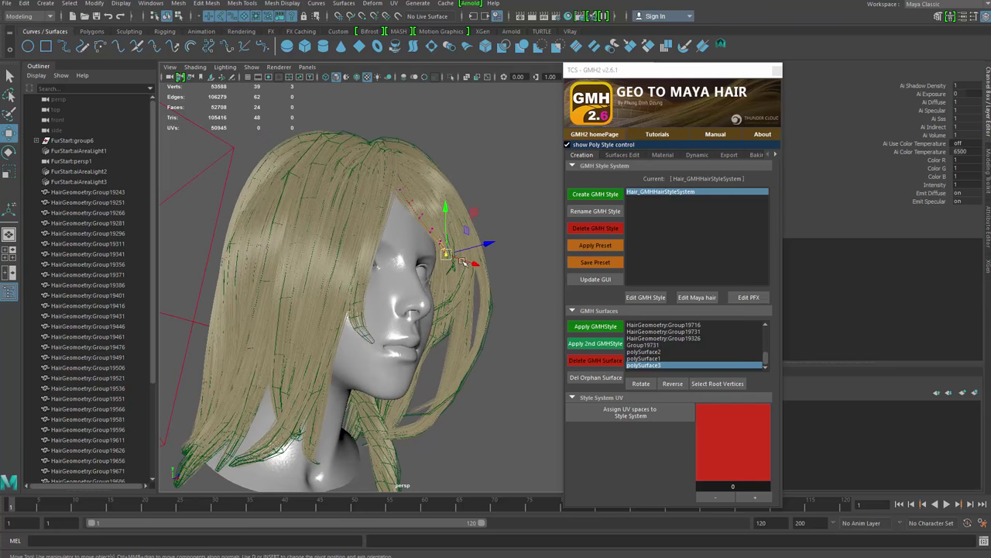
Rotate the short fringe strand's tip vertices to follow the forehead and clear the selection
{"action": "key", "text": "e"}
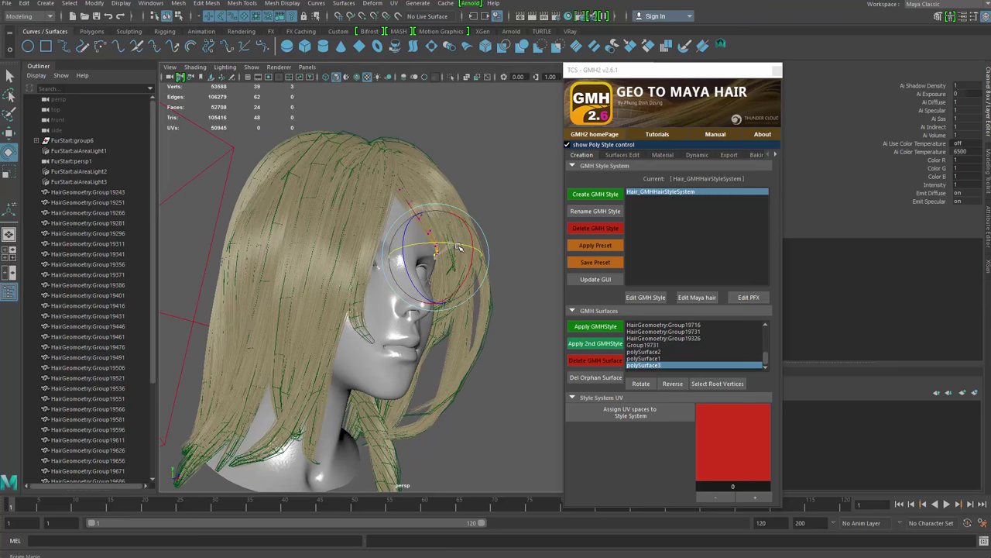
{"action": "key", "text": "e"}
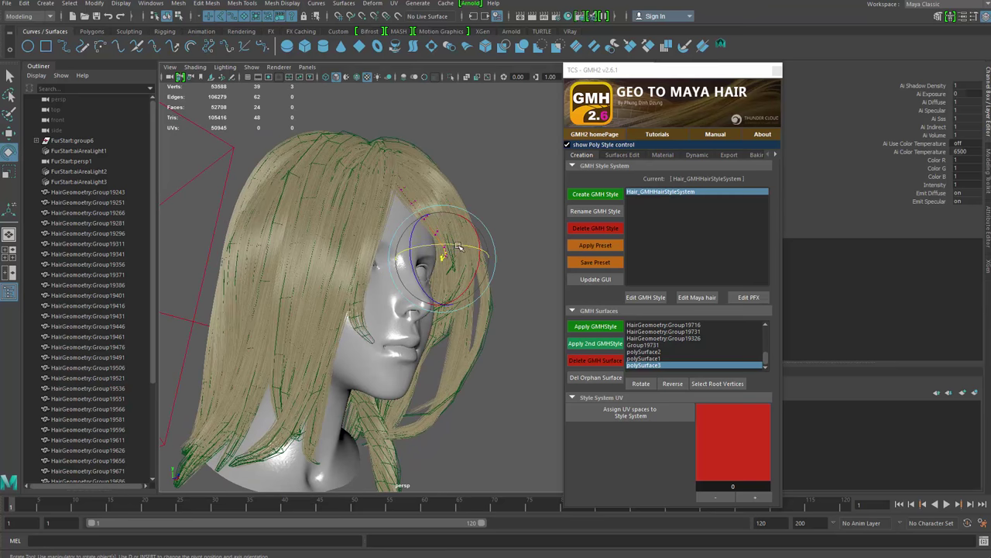
{"action": "left_click_drag", "start_coordinate": [445, 247], "coordinate": [400, 268], "text": "alt"}
{"action": "key", "text": "q"}
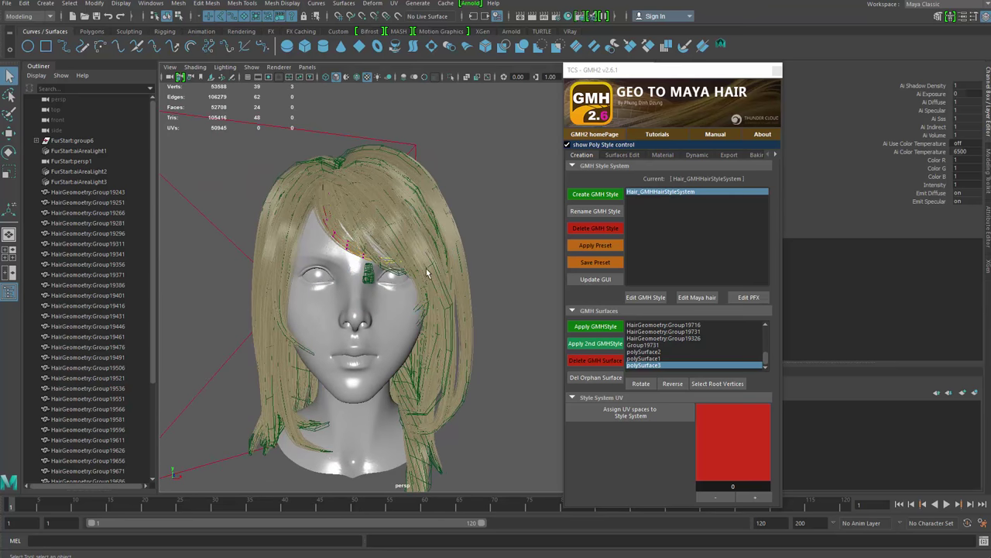
{"action": "left_click_drag", "start_coordinate": [510, 200], "coordinate": [381, 218]}
{"action": "scroll", "coordinate": [432, 213], "scroll_direction": "down", "scroll_amount": 4}
{"action": "left_click", "coordinate": [379, 218]}
{"action": "left_click", "coordinate": [288, 321]}
{"action": "left_click_drag", "start_coordinate": [287, 320], "coordinate": [297, 339], "text": "alt"}
{"action": "scroll", "coordinate": [325, 341], "scroll_direction": "up", "scroll_amount": 3}
{"action": "left_click_drag", "start_coordinate": [332, 343], "coordinate": [477, 248], "text": "alt"}
Hide all the guide strand meshes from HairGeomoetry:Group19243 through HairGeomoetry:Group19326
{"action": "left_click", "coordinate": [110, 192]}
{"action": "scroll", "coordinate": [113, 299], "scroll_direction": "down", "scroll_amount": 5}
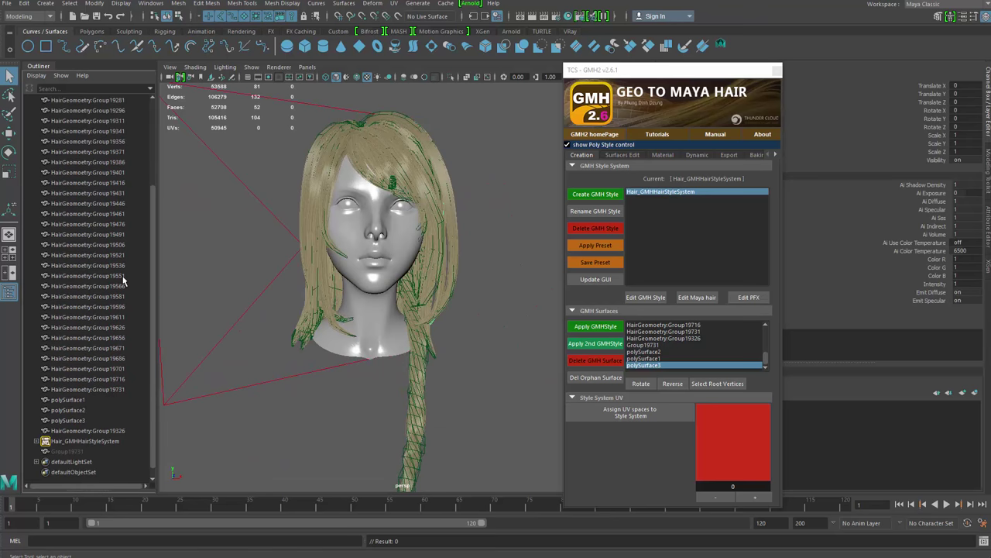
{"action": "left_click", "coordinate": [91, 426], "text": "shift"}
{"action": "key", "text": "ctrl+h"}
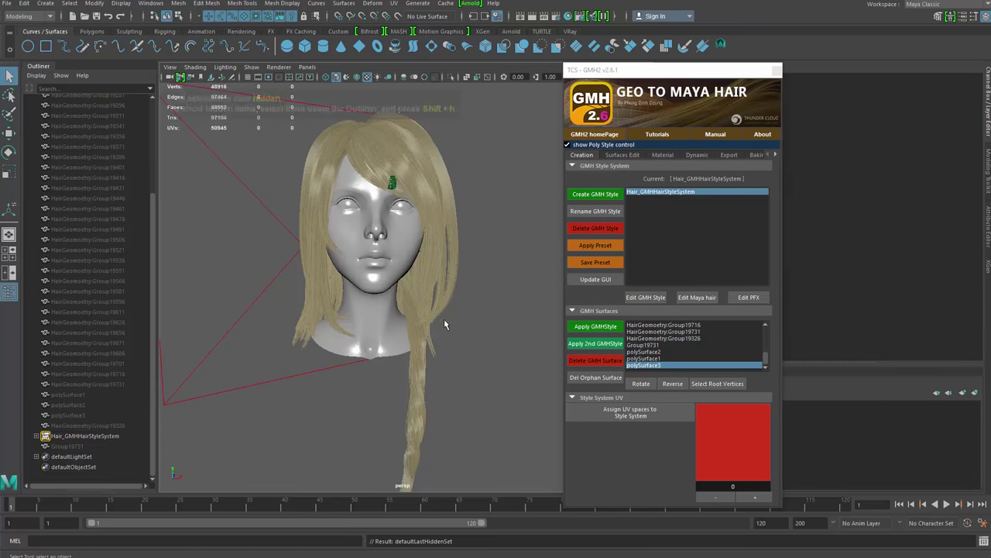
Face the character forward and render it in the Arnold Render View, arranging the GMH2 and render windows
{"action": "left_click_drag", "start_coordinate": [490, 289], "coordinate": [509, 323], "text": "alt"}
{"action": "left_click_drag", "start_coordinate": [672, 75], "coordinate": [754, 59]}
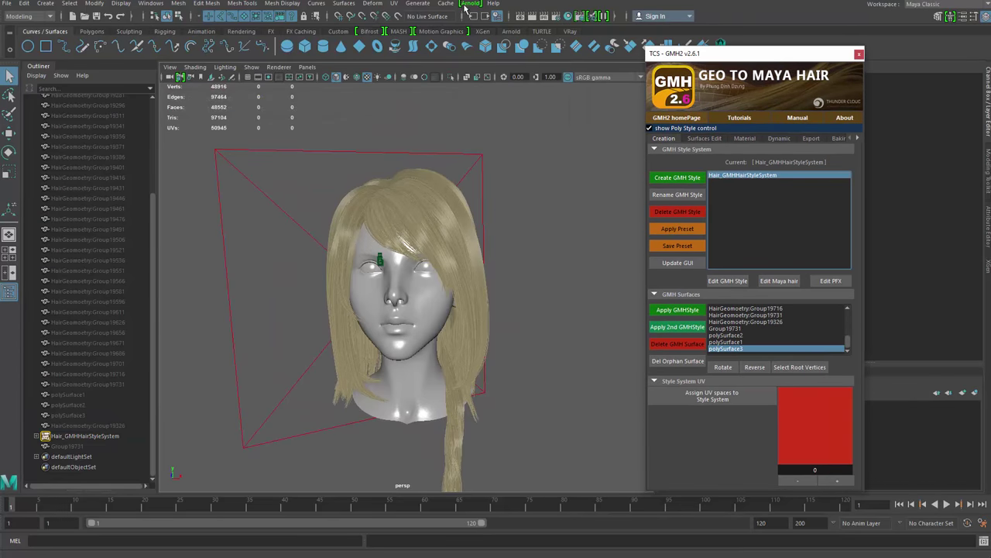
{"action": "left_click", "coordinate": [470, 4]}
{"action": "left_click", "coordinate": [503, 23]}
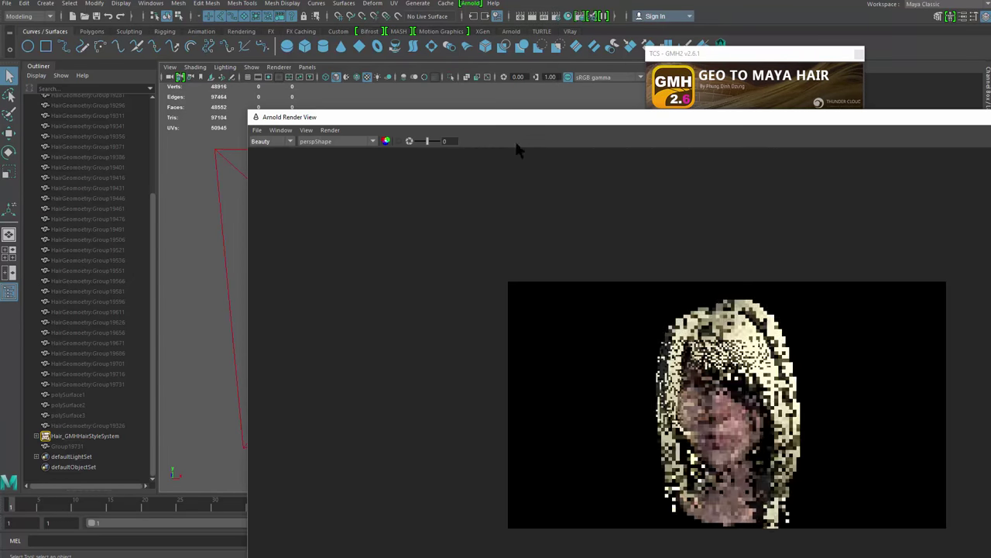
{"action": "left_click_drag", "start_coordinate": [543, 117], "coordinate": [294, 32]}
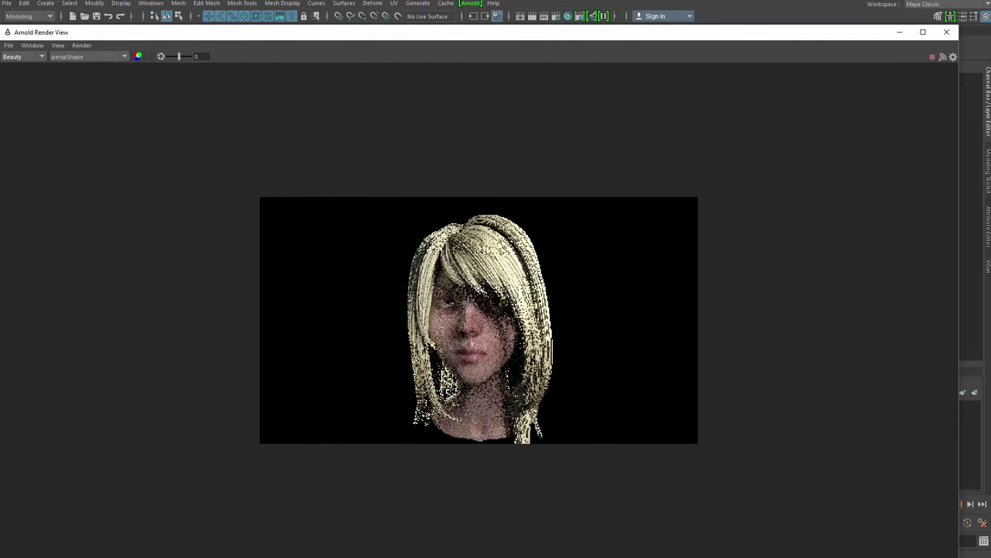
Examine the fringe, parting and face-framing strands closely in the Arnold render
{"action": "scroll", "coordinate": [455, 277], "scroll_direction": "up", "scroll_amount": 1}
{"action": "middle_click_drag", "start_coordinate": [472, 320], "coordinate": [426, 270]}
{"action": "scroll", "coordinate": [425, 313], "scroll_direction": "up", "scroll_amount": 1}
{"action": "scroll", "coordinate": [426, 270], "scroll_direction": "up", "scroll_amount": 1}
{"action": "middle_click_drag", "start_coordinate": [502, 252], "coordinate": [493, 371]}
{"action": "scroll", "coordinate": [455, 313], "scroll_direction": "up", "scroll_amount": 1}
{"action": "scroll", "coordinate": [459, 314], "scroll_direction": "up", "scroll_amount": 1}
{"action": "scroll", "coordinate": [502, 365], "scroll_direction": "up", "scroll_amount": 1}
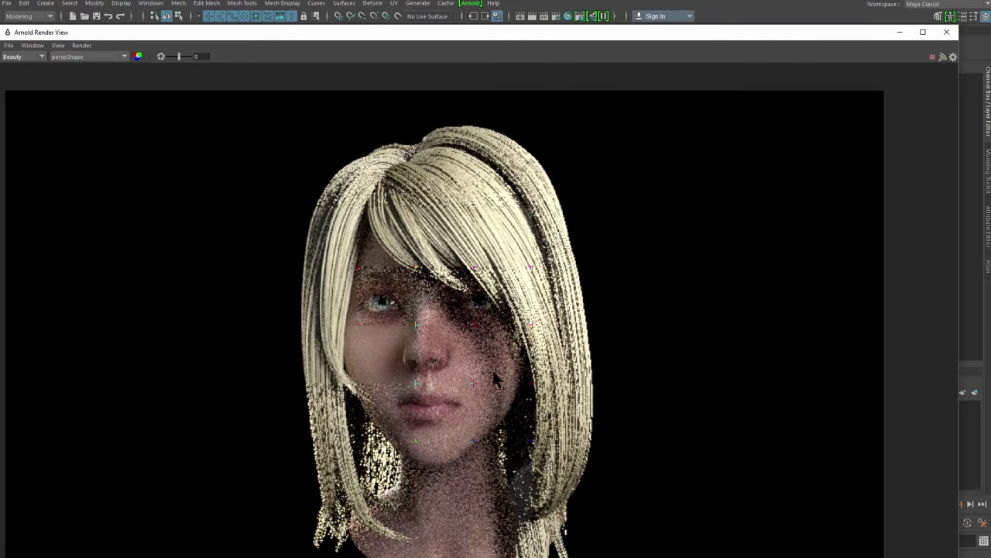
{"action": "scroll", "coordinate": [455, 342], "scroll_direction": "up", "scroll_amount": 2}
{"action": "middle_click_drag", "start_coordinate": [453, 345], "coordinate": [472, 426]}
{"action": "scroll", "coordinate": [465, 427], "scroll_direction": "up", "scroll_amount": 2}
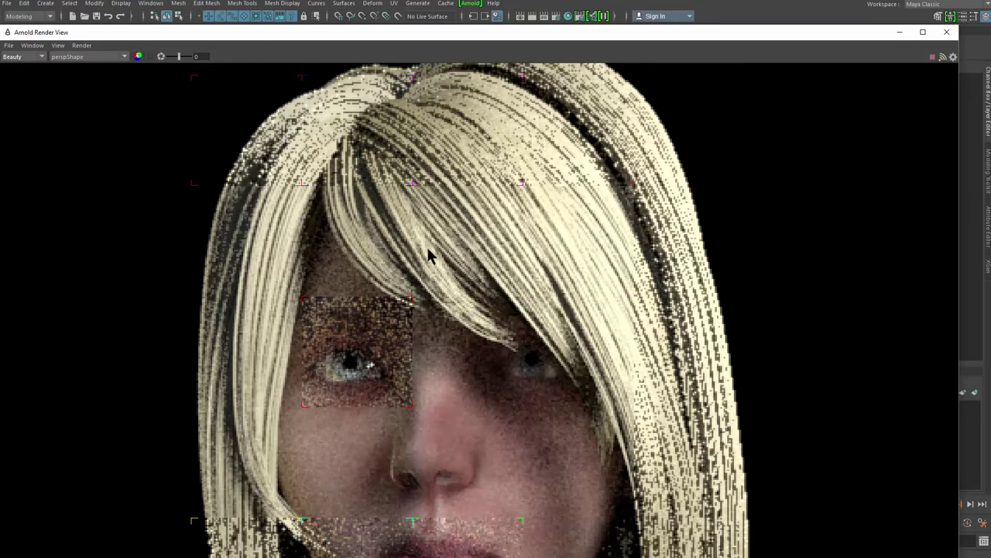
{"action": "middle_click_drag", "start_coordinate": [489, 316], "coordinate": [417, 287]}
{"action": "mouse_move", "coordinate": [500, 250]}
{"action": "middle_mouse_down"}
{"action": "mouse_move", "coordinate": [472, 260]}
{"action": "mouse_move", "coordinate": [416, 346]}
{"action": "mouse_move", "coordinate": [553, 208]}
{"action": "middle_mouse_up"}
{"action": "middle_click_drag", "start_coordinate": [509, 339], "coordinate": [567, 193]}
{"action": "middle_click_drag", "start_coordinate": [519, 248], "coordinate": [541, 135]}
{"action": "mouse_move", "coordinate": [494, 295]}
{"action": "middle_mouse_down"}
{"action": "mouse_move", "coordinate": [512, 206]}
{"action": "mouse_move", "coordinate": [558, 336]}
{"action": "mouse_move", "coordinate": [570, 449]}
{"action": "middle_mouse_up"}
{"action": "middle_click_drag", "start_coordinate": [520, 302], "coordinate": [539, 437]}
{"action": "middle_click_drag", "start_coordinate": [470, 240], "coordinate": [447, 278]}
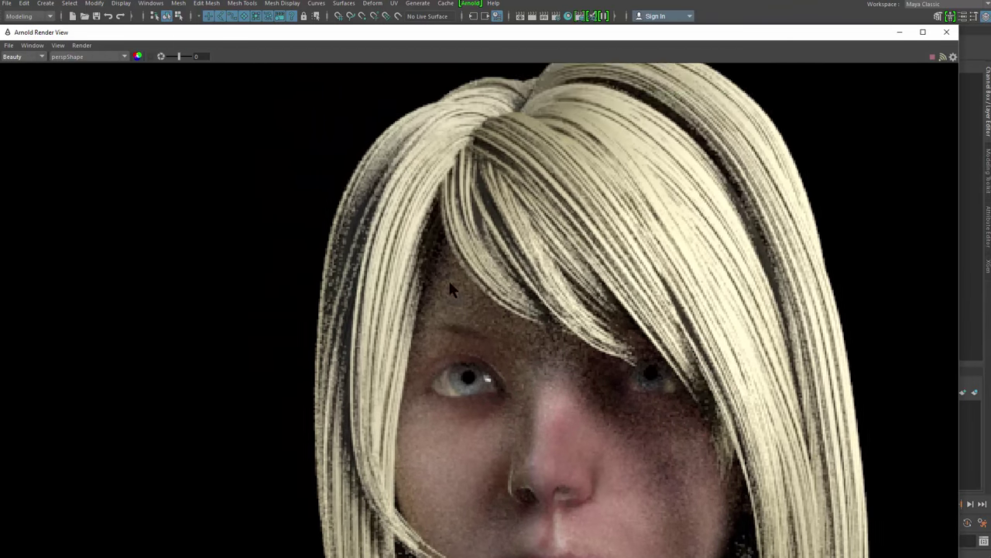
Examine the overall hairstyle silhouette in the render and close the Arnold Render View
{"action": "scroll", "coordinate": [464, 286], "scroll_direction": "down", "scroll_amount": 3}
{"action": "scroll", "coordinate": [452, 356], "scroll_direction": "down", "scroll_amount": 2}
{"action": "middle_click_drag", "start_coordinate": [450, 364], "coordinate": [364, 294]}
{"action": "scroll", "coordinate": [488, 299], "scroll_direction": "up", "scroll_amount": 1}
{"action": "middle_click_drag", "start_coordinate": [494, 300], "coordinate": [382, 237]}
{"action": "middle_click_drag", "start_coordinate": [372, 106], "coordinate": [361, 165]}
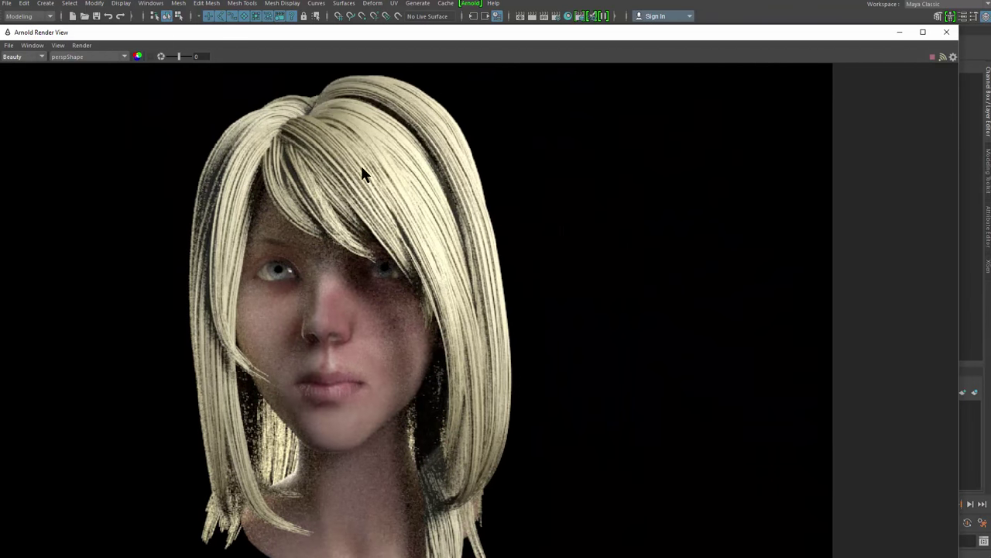
{"action": "middle_click_drag", "start_coordinate": [394, 318], "coordinate": [468, 265], "text": "alt"}
{"action": "right_click_drag", "start_coordinate": [449, 259], "coordinate": [248, 268], "text": "alt"}
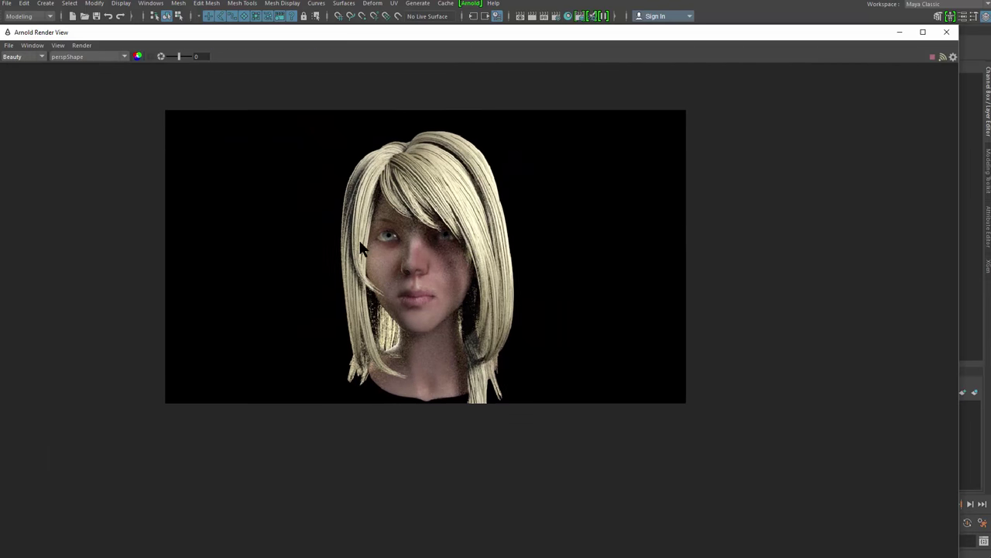
{"action": "middle_click_drag", "start_coordinate": [418, 247], "coordinate": [428, 287], "text": "alt"}
{"action": "right_click_drag", "start_coordinate": [441, 287], "coordinate": [463, 191], "text": "alt"}
{"action": "middle_click_drag", "start_coordinate": [457, 248], "coordinate": [446, 268], "text": "alt"}
{"action": "right_click_drag", "start_coordinate": [446, 267], "coordinate": [480, 266], "text": "alt"}
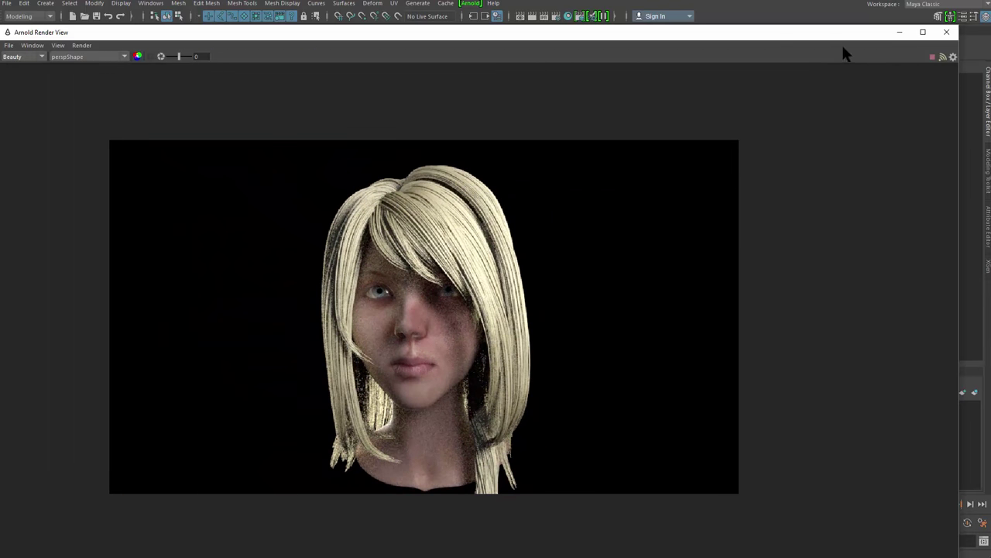
{"action": "left_click", "coordinate": [945, 33]}
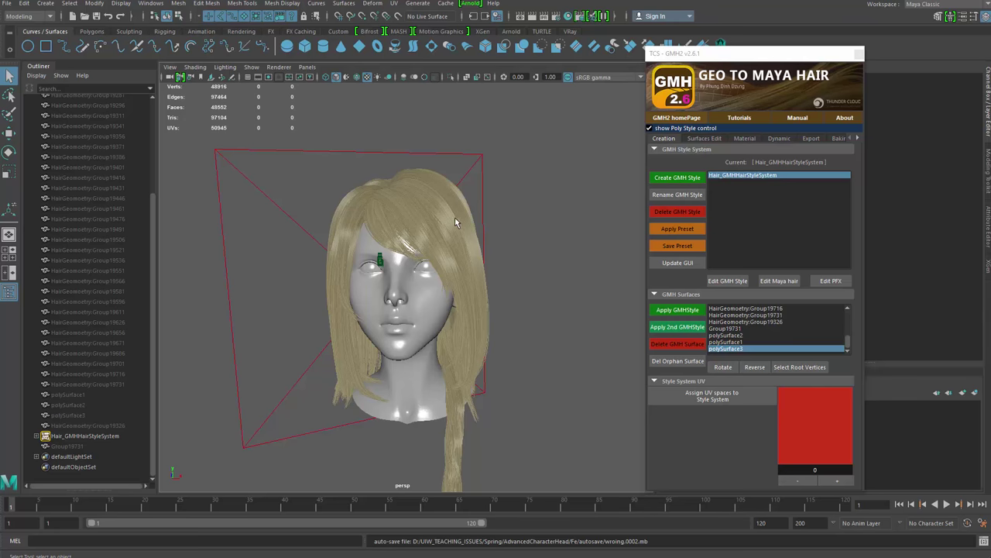
Unhide all the hair guide strand meshes and clear the selection
{"action": "left_click", "coordinate": [116, 425]}
{"action": "scroll", "coordinate": [120, 441], "scroll_direction": "up", "scroll_amount": 5}
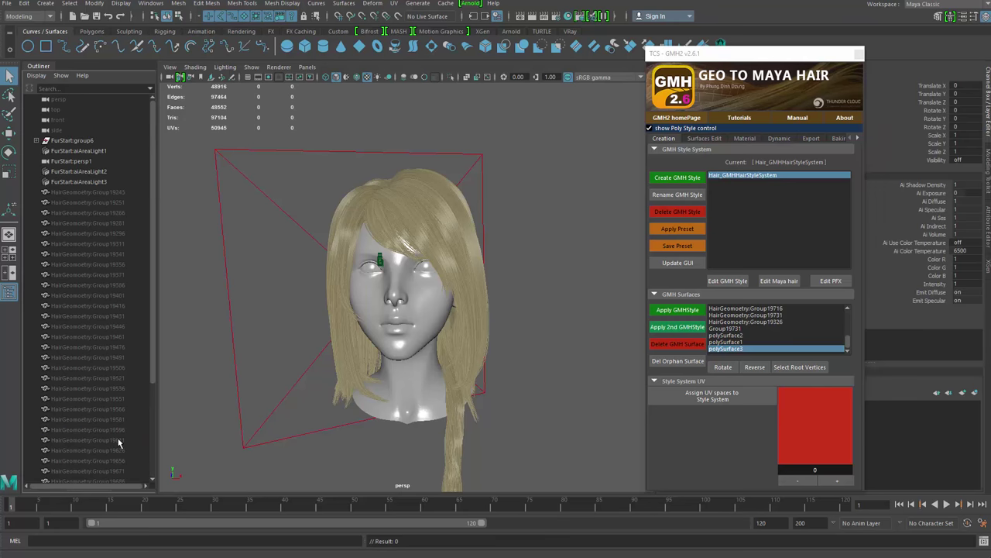
{"action": "left_click", "coordinate": [121, 194], "text": "shift"}
{"action": "key", "text": "shift+h"}
{"action": "left_click", "coordinate": [518, 206]}
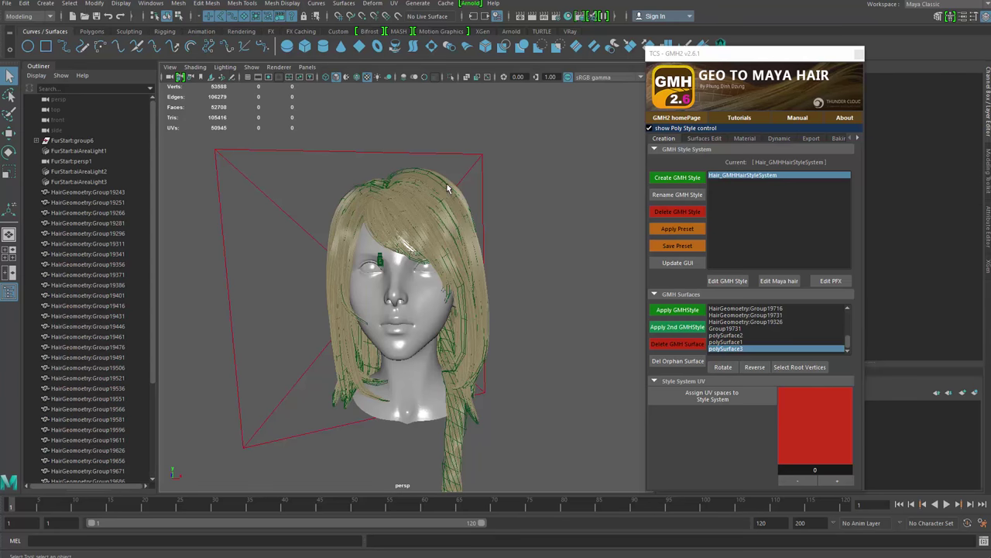
Move the outer crown strand HairGeomoetry:Group19251 inward and down against the head, and deselect it
{"action": "left_click", "coordinate": [447, 189]}
{"action": "left_click_drag", "start_coordinate": [447, 188], "coordinate": [465, 276], "text": "alt"}
{"action": "key", "text": "w"}
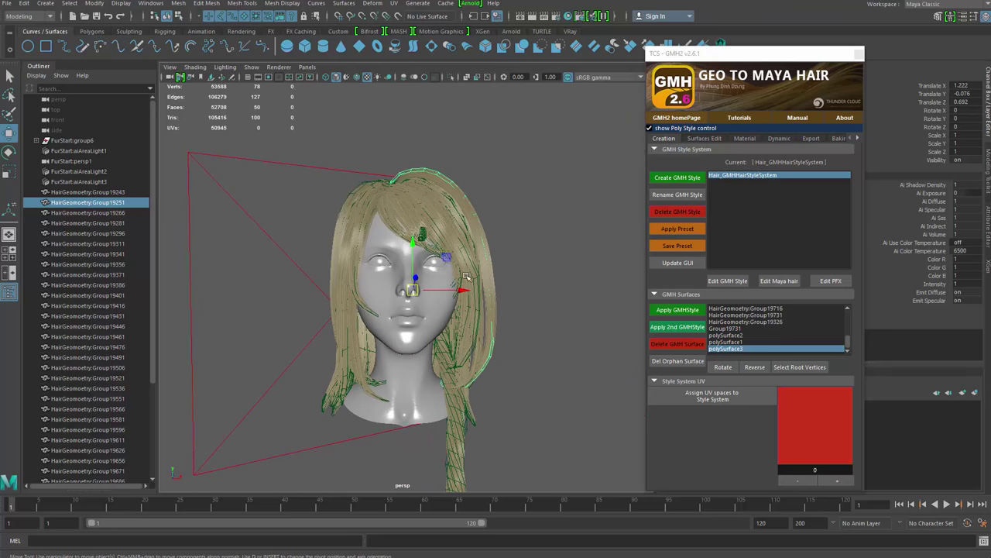
{"action": "left_click_drag", "start_coordinate": [410, 292], "coordinate": [451, 300]}
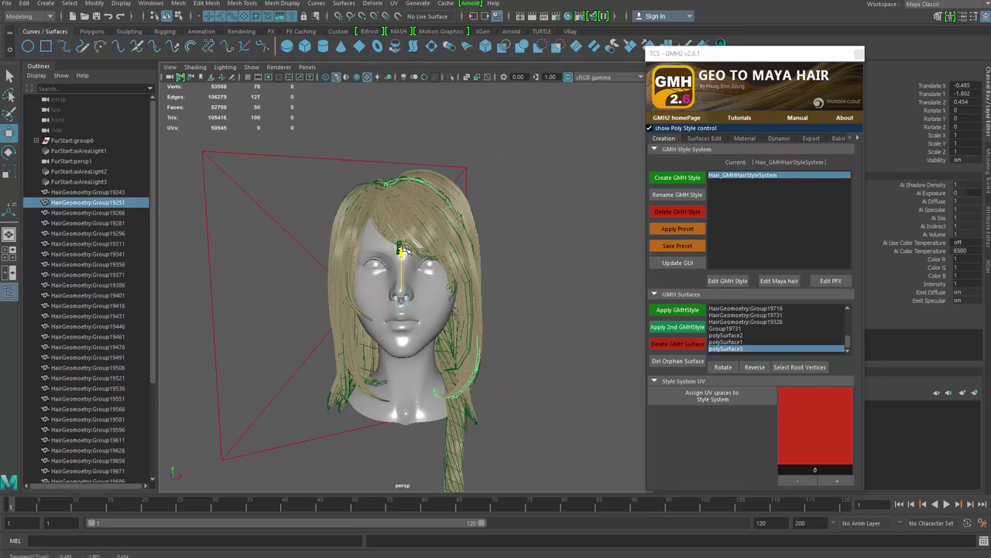
{"action": "left_click_drag", "start_coordinate": [405, 250], "coordinate": [406, 246]}
{"action": "left_click", "coordinate": [494, 218]}
{"action": "left_click_drag", "start_coordinate": [489, 220], "coordinate": [442, 222], "text": "alt"}
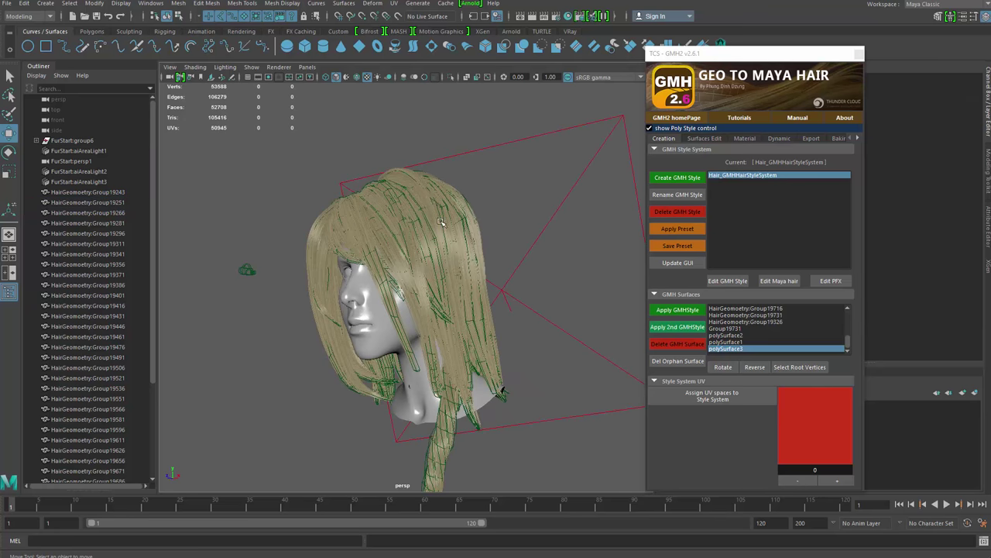
Move the side strand HairGeomoetry:Group19243 down and inward against the head, and deselect it
{"action": "left_click", "coordinate": [430, 198]}
{"action": "left_click_drag", "start_coordinate": [440, 259], "coordinate": [479, 263], "text": "alt"}
{"action": "left_click_drag", "start_coordinate": [404, 292], "coordinate": [396, 298]}
{"action": "left_click_drag", "start_coordinate": [467, 268], "coordinate": [389, 253], "text": "alt"}
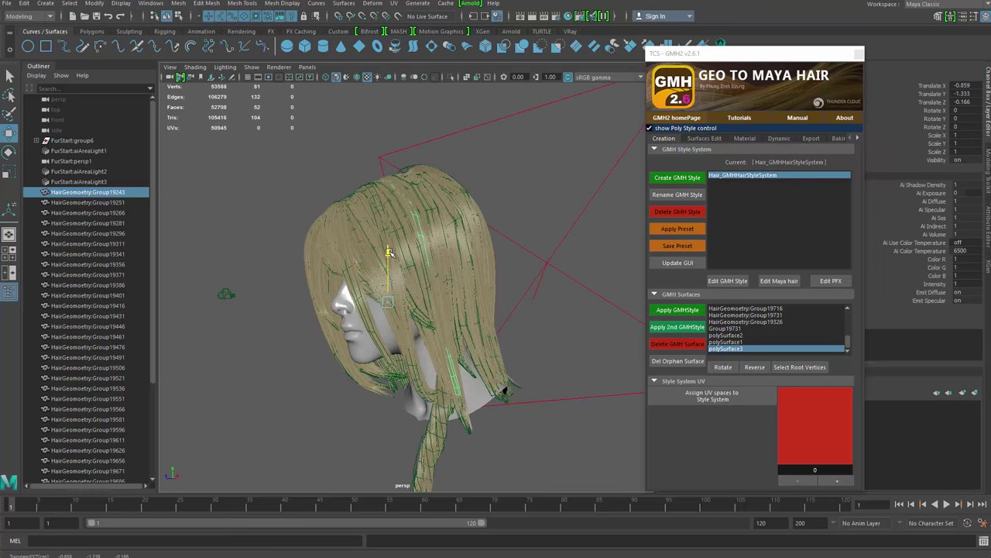
{"action": "left_click", "coordinate": [520, 155]}
Render the head from the front in the Arnold Render View
{"action": "left_click_drag", "start_coordinate": [474, 217], "coordinate": [524, 230], "text": "alt"}
{"action": "middle_click_drag", "start_coordinate": [524, 230], "coordinate": [518, 177], "text": "alt"}
{"action": "mouse_move", "coordinate": [518, 178]}
{"action": "left_mouse_down", "text": "alt"}
{"action": "mouse_move", "coordinate": [542, 148]}
{"action": "mouse_move", "coordinate": [518, 192]}
{"action": "left_mouse_up", "text": "alt"}
{"action": "middle_click_drag", "start_coordinate": [519, 193], "coordinate": [490, 246], "text": "alt"}
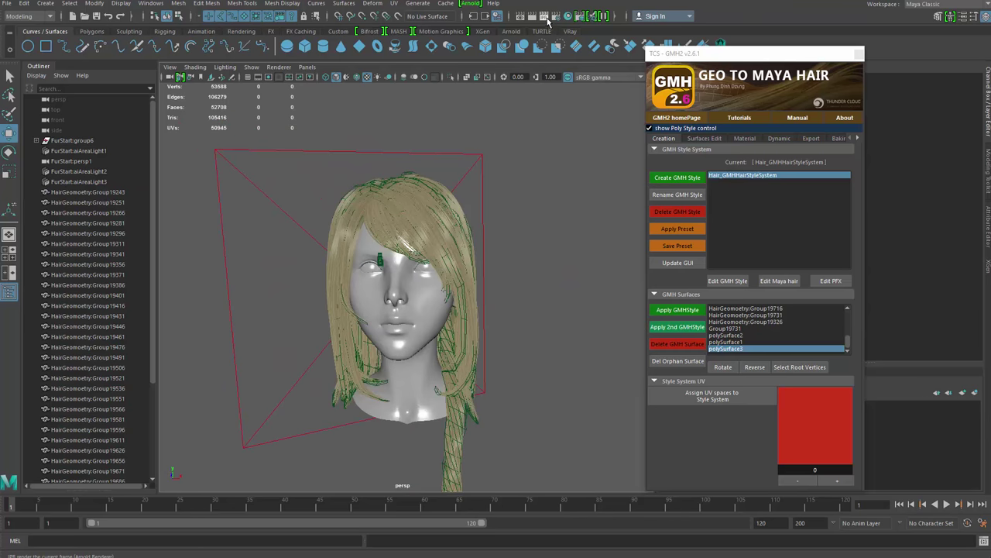
{"action": "left_click", "coordinate": [470, 3]}
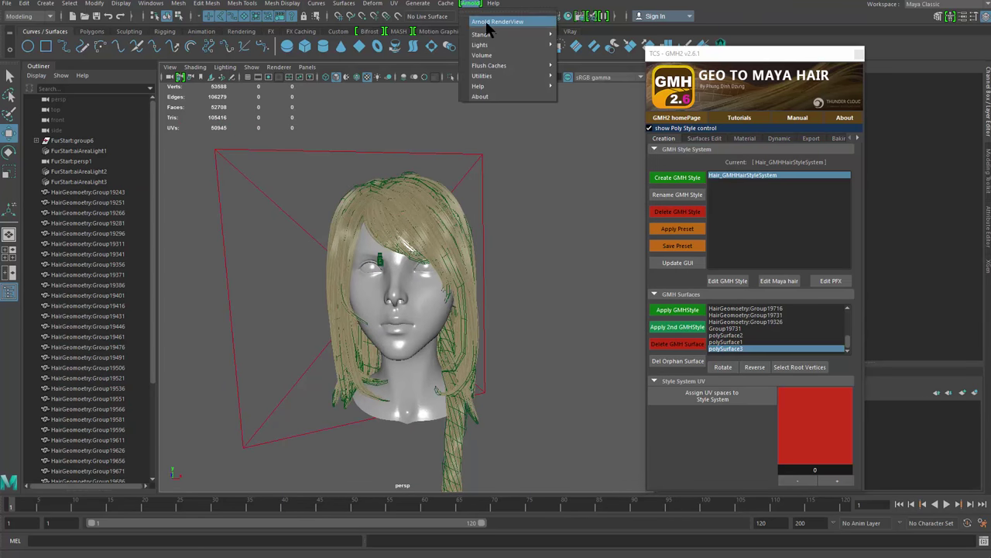
{"action": "left_click", "coordinate": [485, 18]}
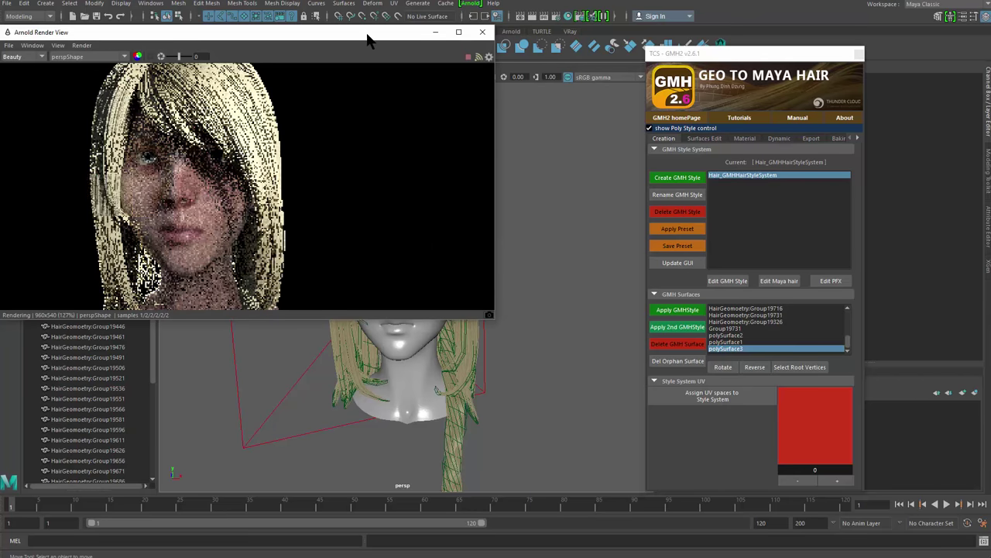
Examine the strand thickness and the fringe around the eyes in the render, and close the Arnold Render View
{"action": "left_click_drag", "start_coordinate": [366, 33], "coordinate": [545, 101]}
{"action": "scroll", "coordinate": [358, 248], "scroll_direction": "down", "scroll_amount": 4}
{"action": "middle_click_drag", "start_coordinate": [402, 261], "coordinate": [445, 287]}
{"action": "scroll", "coordinate": [412, 247], "scroll_direction": "up", "scroll_amount": 1}
{"action": "scroll", "coordinate": [433, 271], "scroll_direction": "down", "scroll_amount": 2}
{"action": "scroll", "coordinate": [433, 271], "scroll_direction": "up", "scroll_amount": 3}
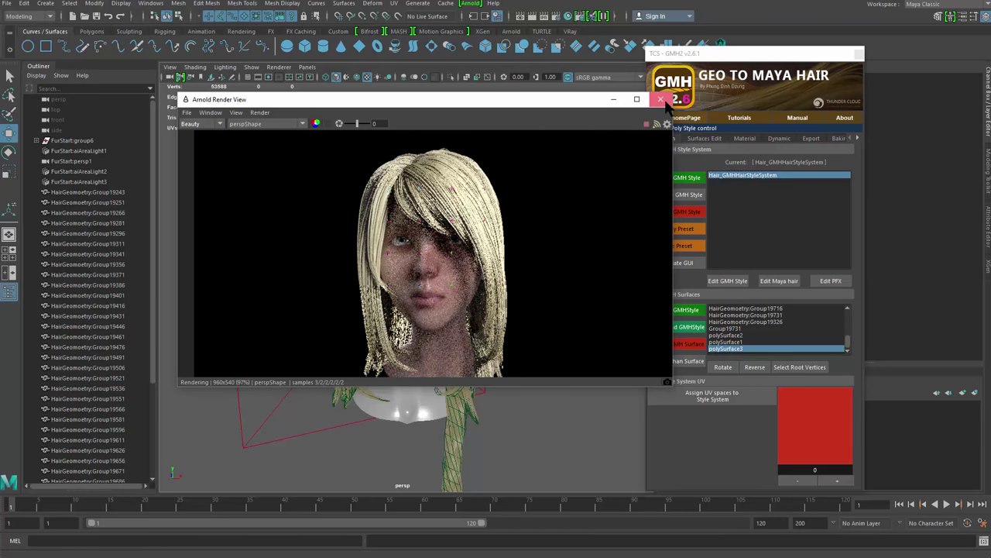
{"action": "scroll", "coordinate": [436, 237], "scroll_direction": "up", "scroll_amount": 5}
{"action": "mouse_move", "coordinate": [436, 236]}
{"action": "middle_mouse_down"}
{"action": "mouse_move", "coordinate": [439, 261]}
{"action": "mouse_move", "coordinate": [435, 252]}
{"action": "middle_mouse_up"}
{"action": "scroll", "coordinate": [439, 261], "scroll_direction": "up", "scroll_amount": 2}
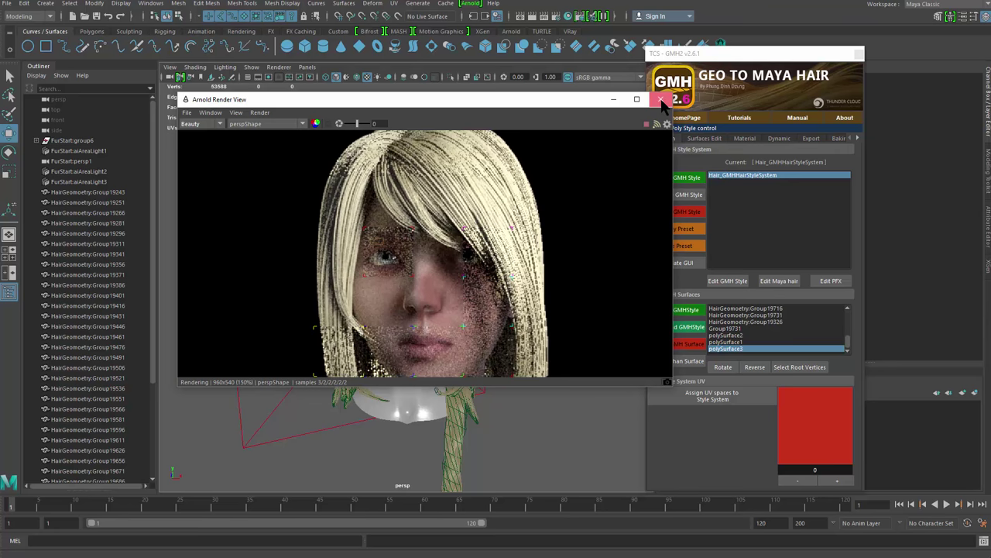
{"action": "scroll", "coordinate": [436, 290], "scroll_direction": "up", "scroll_amount": 3}
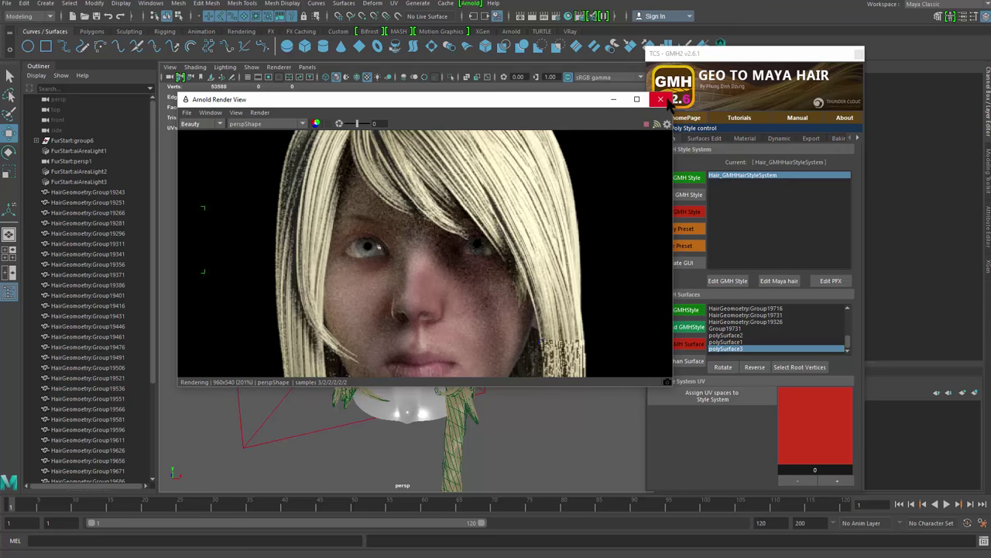
{"action": "left_click", "coordinate": [660, 99]}
Open the attributes of Hair_GMHHairStyleSystem and set its GMHHair Width to 0.05
{"action": "left_click_drag", "start_coordinate": [744, 53], "coordinate": [522, 46]}
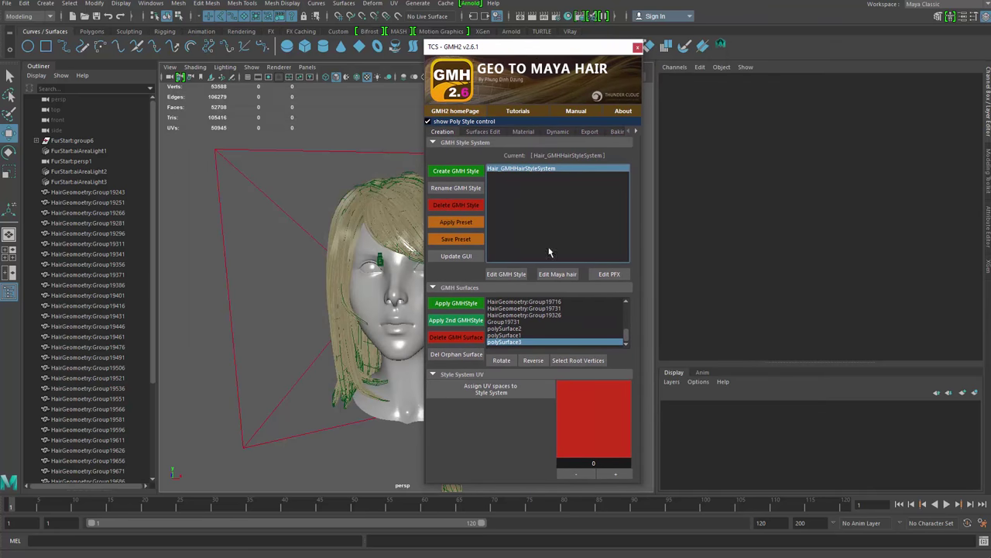
{"action": "left_click", "coordinate": [522, 277]}
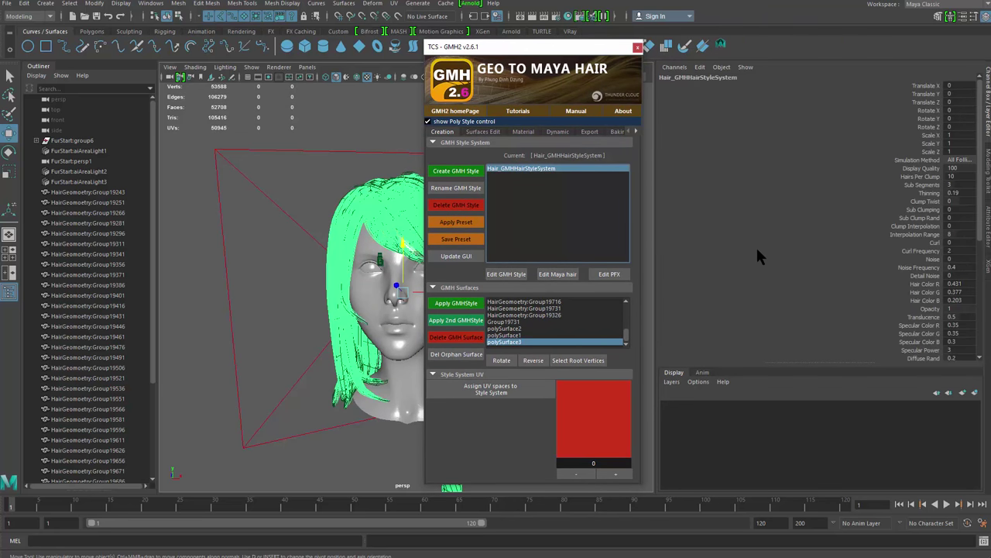
{"action": "left_click_drag", "start_coordinate": [581, 48], "coordinate": [463, 96]}
{"action": "left_click", "coordinate": [988, 229]}
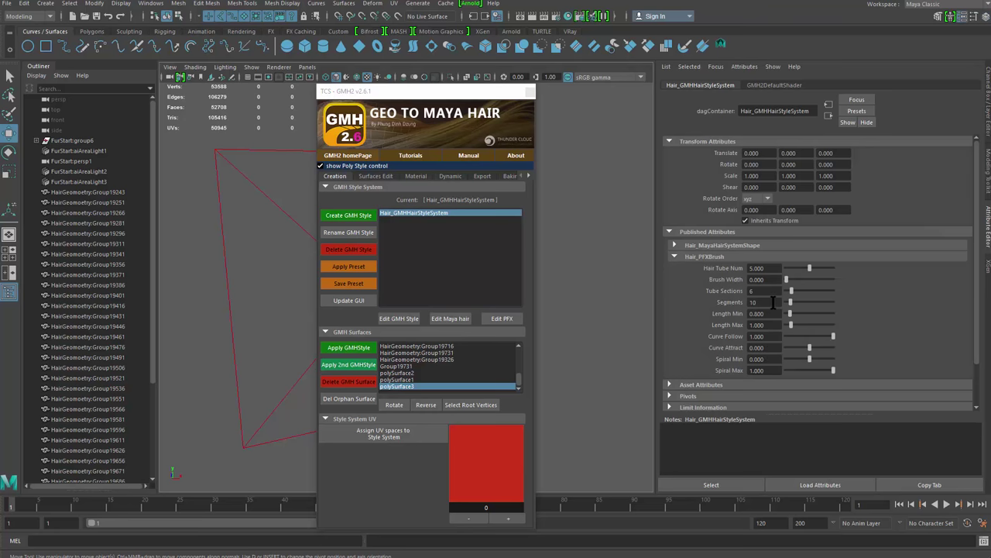
{"action": "left_click", "coordinate": [741, 246]}
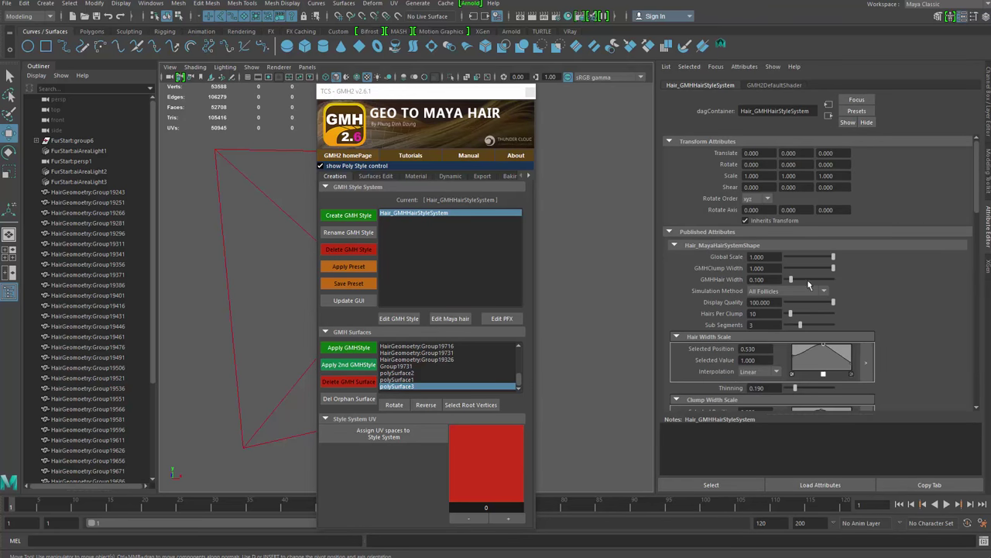
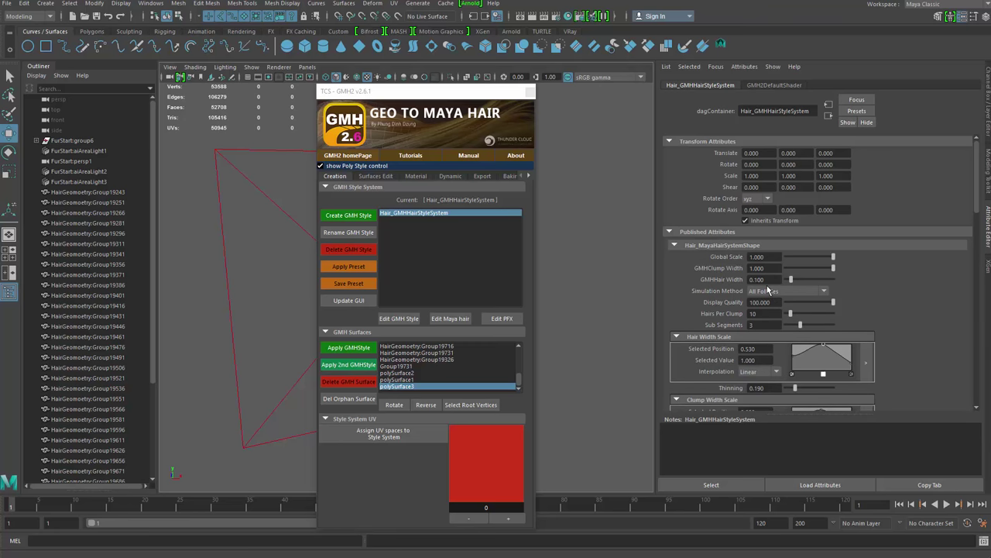
{"action": "left_click_drag", "start_coordinate": [762, 279], "coordinate": [629, 338]}
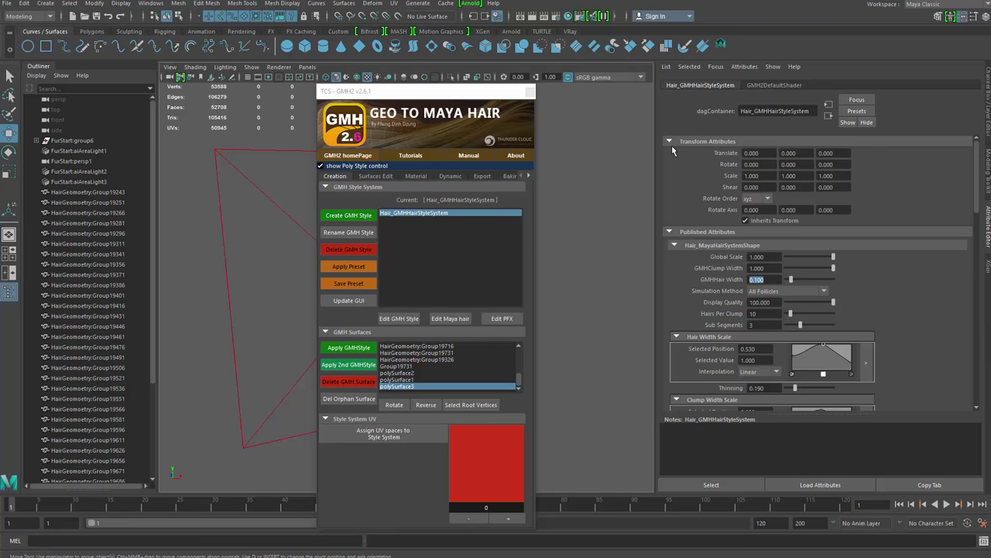
{"action": "type", "text": "0.0"}
{"action": "key", "text": "Return"}
Render the head in Arnold again and examine the fringe and face-framing strands at close range
{"action": "left_click_drag", "start_coordinate": [478, 91], "coordinate": [670, 42]}
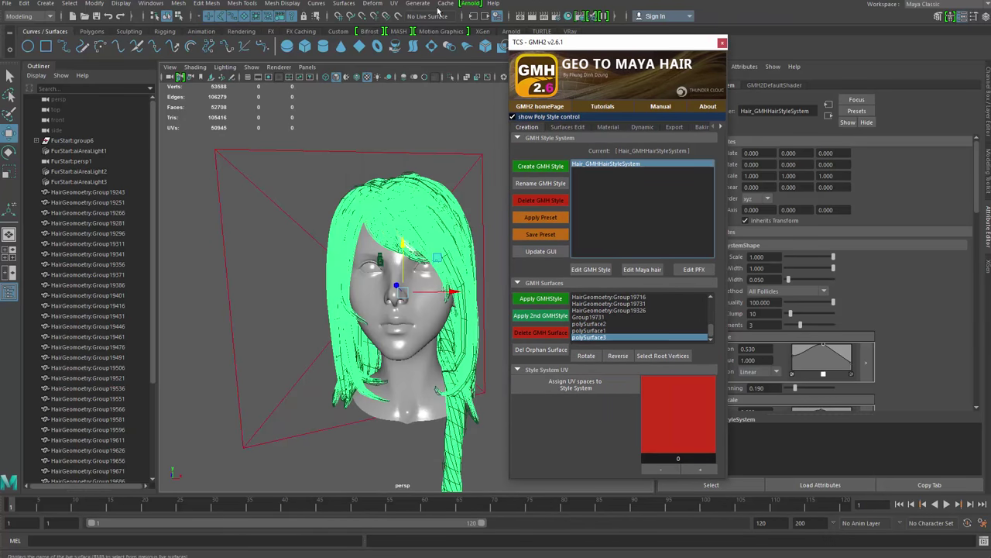
{"action": "left_click", "coordinate": [473, 6]}
{"action": "left_click", "coordinate": [497, 23]}
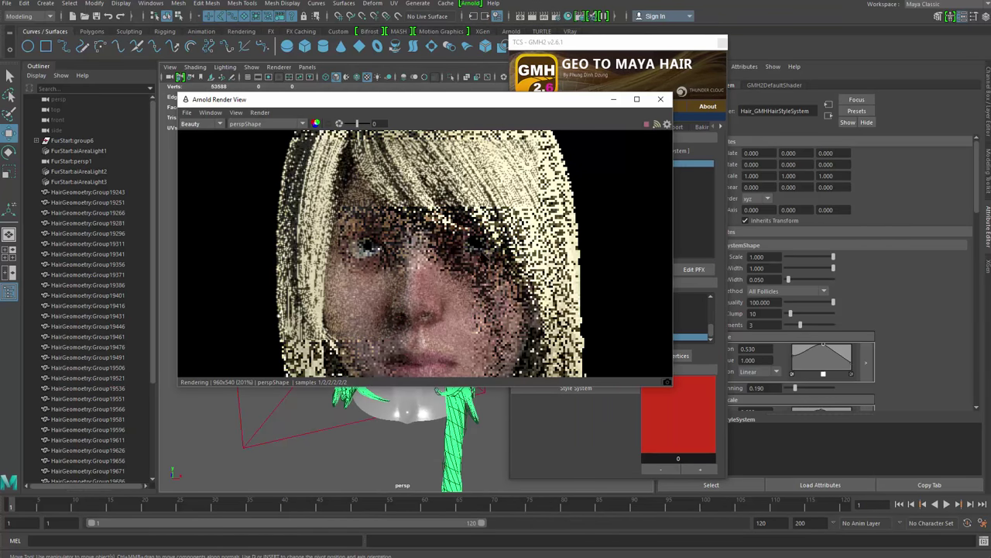
{"action": "middle_click_drag", "start_coordinate": [466, 241], "coordinate": [453, 270]}
{"action": "scroll", "coordinate": [452, 255], "scroll_direction": "up", "scroll_amount": 1}
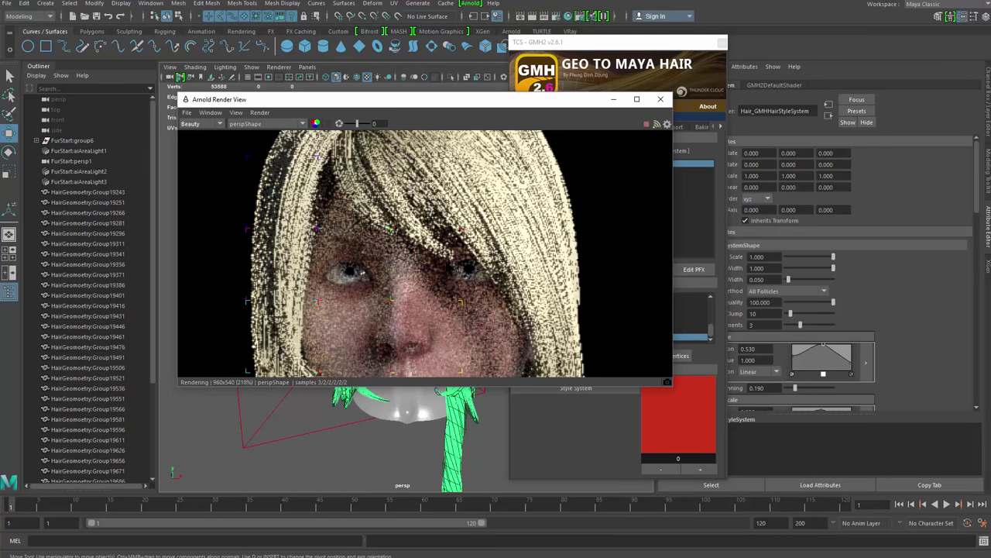
{"action": "middle_click_drag", "start_coordinate": [354, 272], "coordinate": [421, 265]}
{"action": "scroll", "coordinate": [419, 264], "scroll_direction": "up", "scroll_amount": 1}
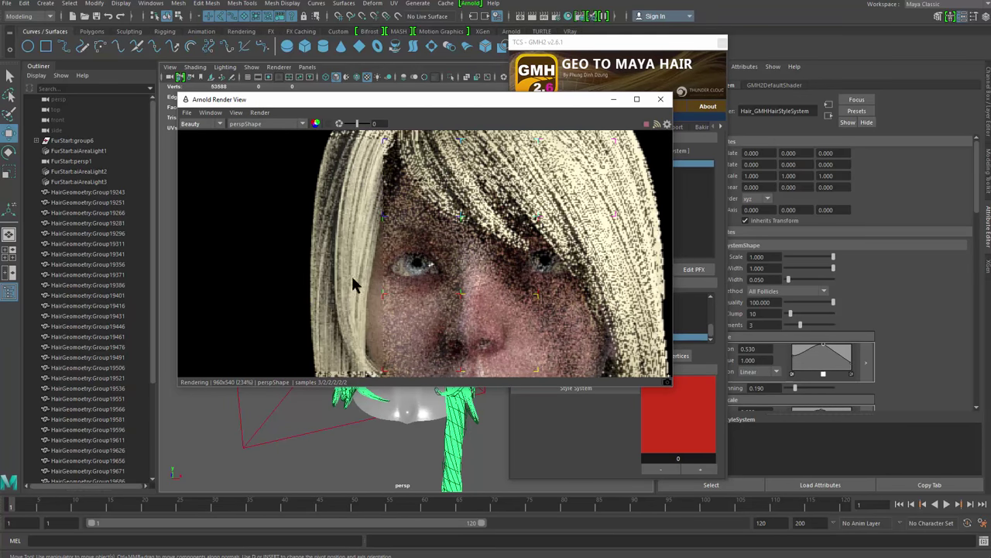
{"action": "middle_click_drag", "start_coordinate": [385, 373], "coordinate": [426, 319]}
{"action": "scroll", "coordinate": [426, 324], "scroll_direction": "up", "scroll_amount": 1}
{"action": "scroll", "coordinate": [417, 318], "scroll_direction": "up", "scroll_amount": 1}
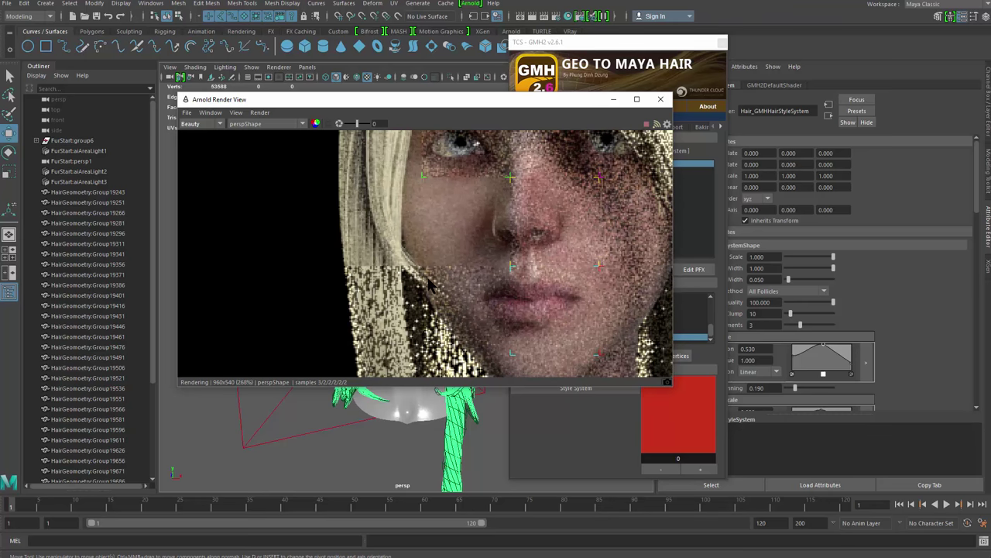
Examine the thinner hair over the whole hairstyle in the render and close the Arnold Render View
{"action": "scroll", "coordinate": [459, 230], "scroll_direction": "down", "scroll_amount": 12}
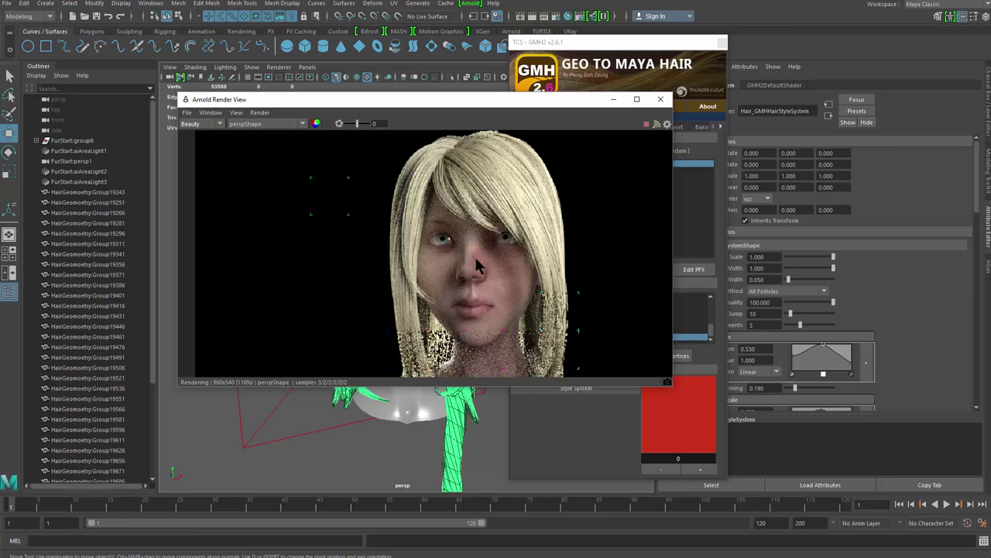
{"action": "scroll", "coordinate": [483, 268], "scroll_direction": "down", "scroll_amount": 3}
{"action": "middle_click_drag", "start_coordinate": [486, 264], "coordinate": [461, 271]}
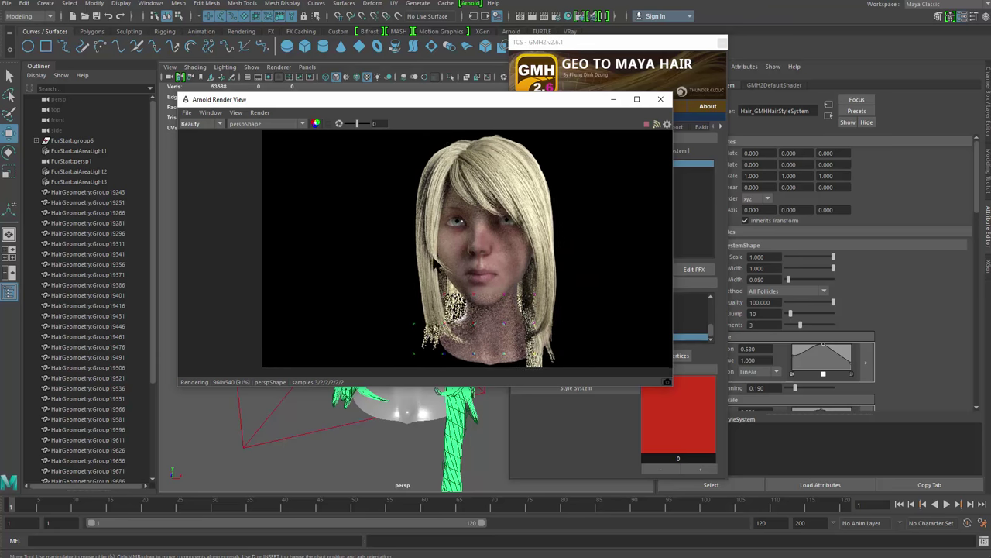
{"action": "scroll", "coordinate": [465, 272], "scroll_direction": "down", "scroll_amount": 2}
{"action": "middle_click_drag", "start_coordinate": [443, 239], "coordinate": [422, 277]}
{"action": "scroll", "coordinate": [446, 223], "scroll_direction": "down", "scroll_amount": 1}
{"action": "scroll", "coordinate": [457, 235], "scroll_direction": "up", "scroll_amount": 3}
{"action": "scroll", "coordinate": [447, 243], "scroll_direction": "up", "scroll_amount": 1}
{"action": "scroll", "coordinate": [440, 244], "scroll_direction": "up", "scroll_amount": 1}
{"action": "left_click", "coordinate": [661, 99]}
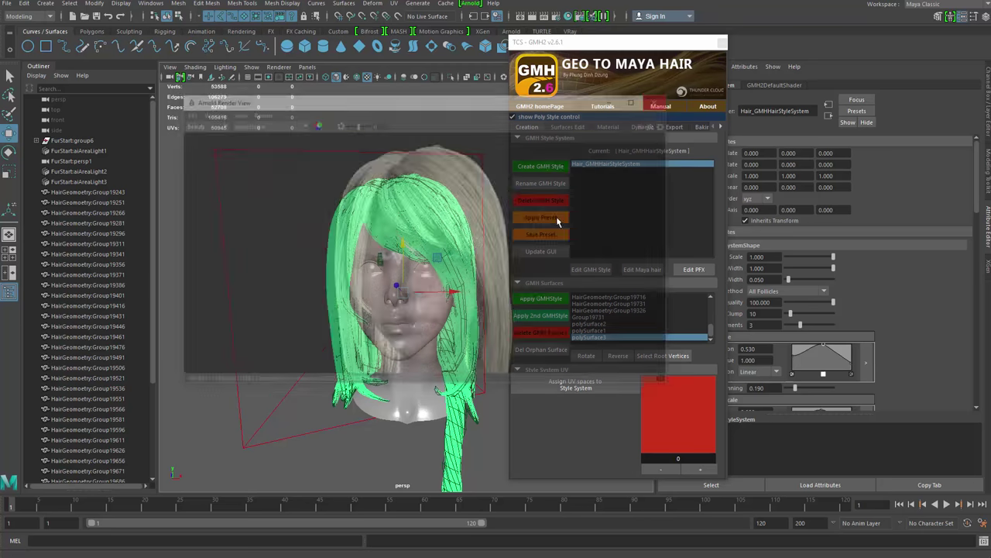
Try a GMHClump Width of 2 on the hair system and check it in an Arnold render
{"action": "left_click_drag", "start_coordinate": [655, 46], "coordinate": [615, 63]}
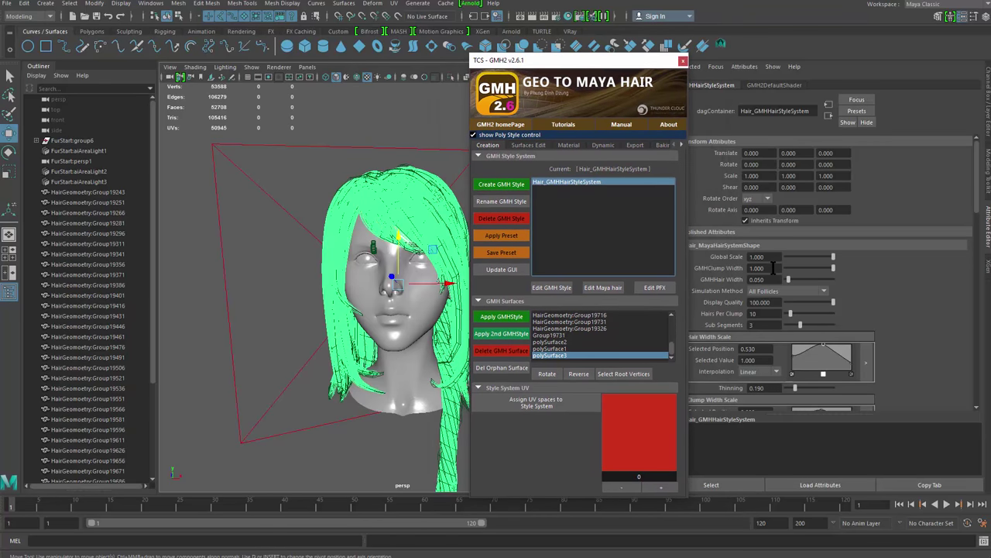
{"action": "left_click", "coordinate": [773, 268]}
{"action": "key", "text": "Return"}
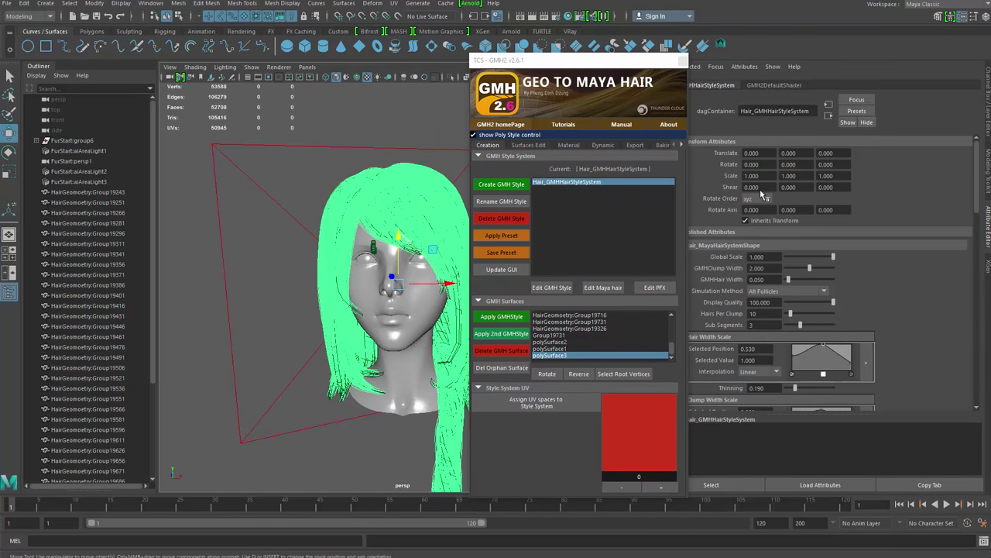
{"action": "left_click_drag", "start_coordinate": [337, 287], "coordinate": [316, 277], "text": "alt"}
{"action": "left_click", "coordinate": [409, 91]}
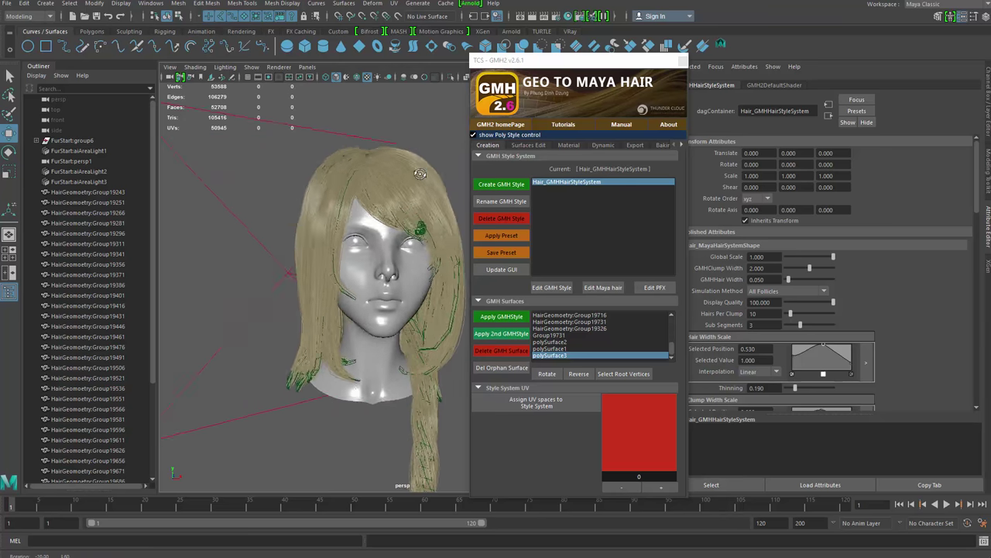
{"action": "left_click_drag", "start_coordinate": [393, 164], "coordinate": [411, 182], "text": "alt"}
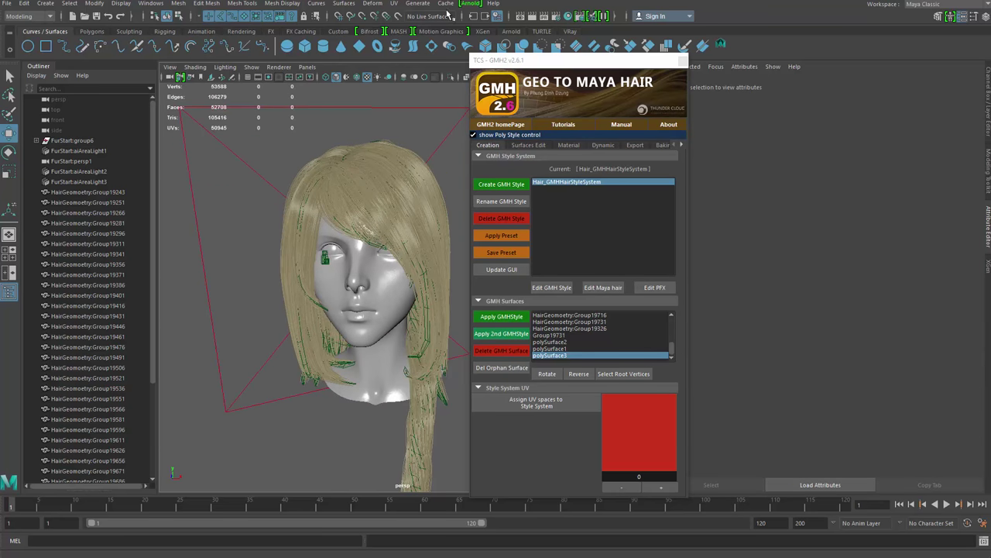
{"action": "left_click", "coordinate": [469, 4]}
{"action": "left_click", "coordinate": [476, 25]}
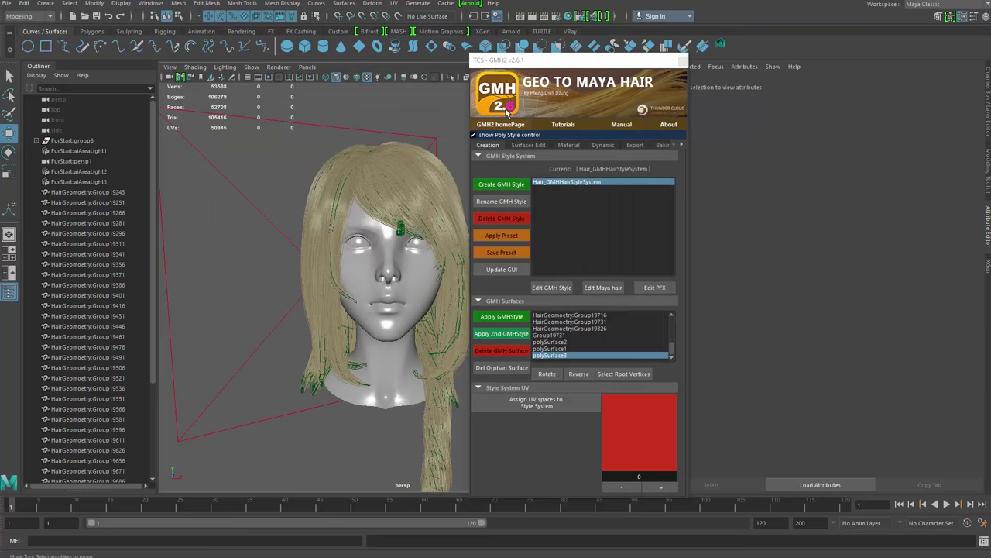
Select the GMH hair style system for editing and set its GMHClump Width to 1.2
{"action": "left_click", "coordinate": [551, 287]}
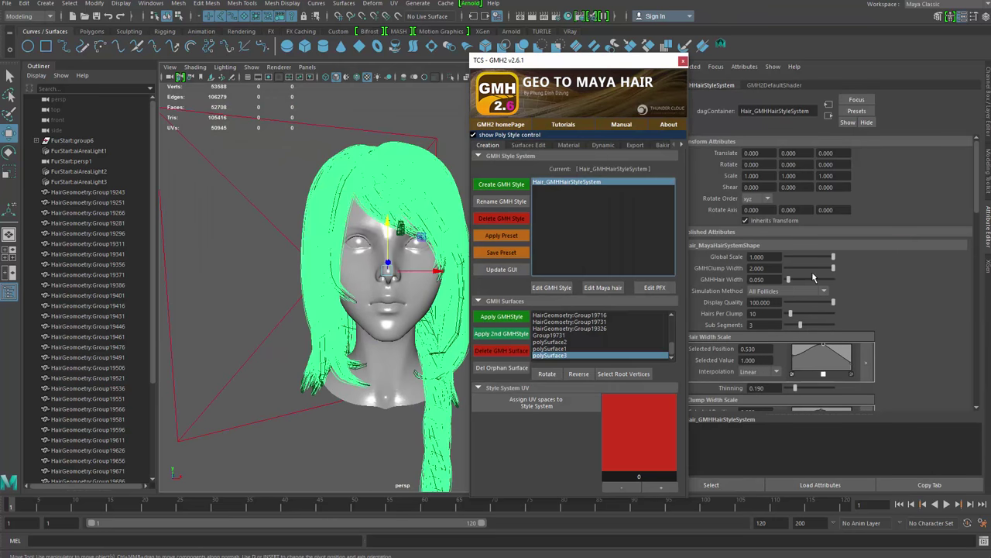
{"action": "double_click", "coordinate": [771, 269]}
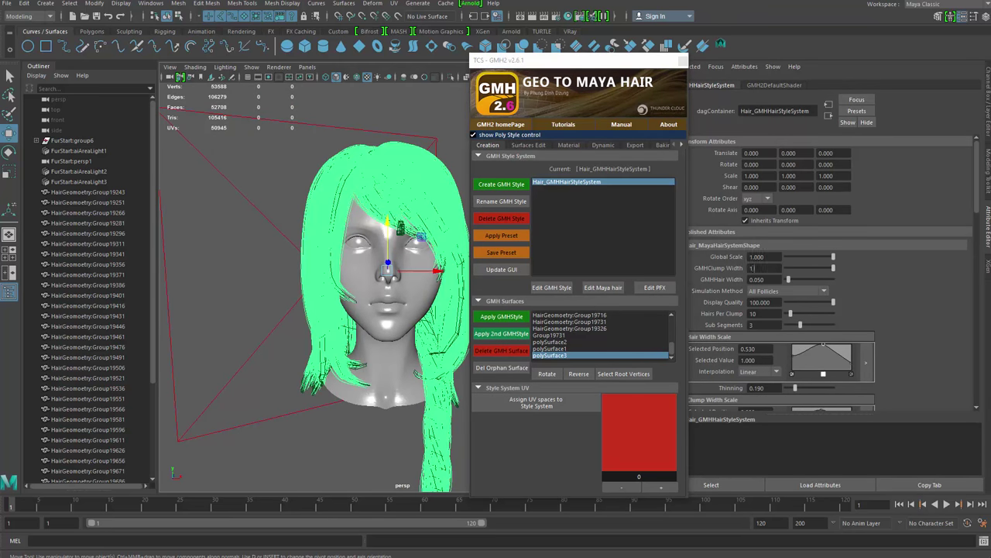
{"action": "key", "text": "Return"}
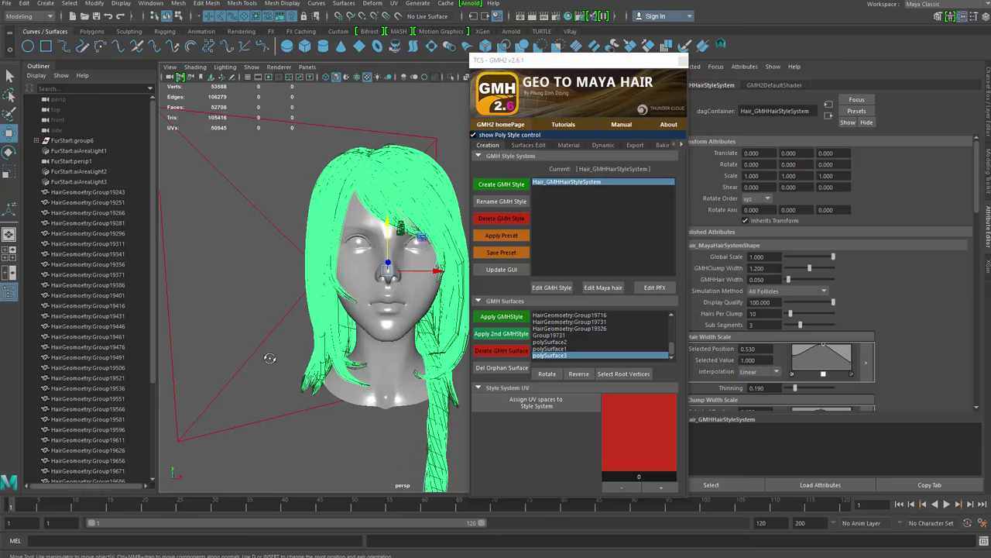
{"action": "left_click_drag", "start_coordinate": [269, 357], "coordinate": [233, 361], "text": "alt"}
{"action": "scroll", "coordinate": [338, 380], "scroll_direction": "up", "scroll_amount": 2}
Reduce the hair system's Hairs Per Clump to 1 and keep the viewport in shaded display
{"action": "left_click", "coordinate": [622, 61]}
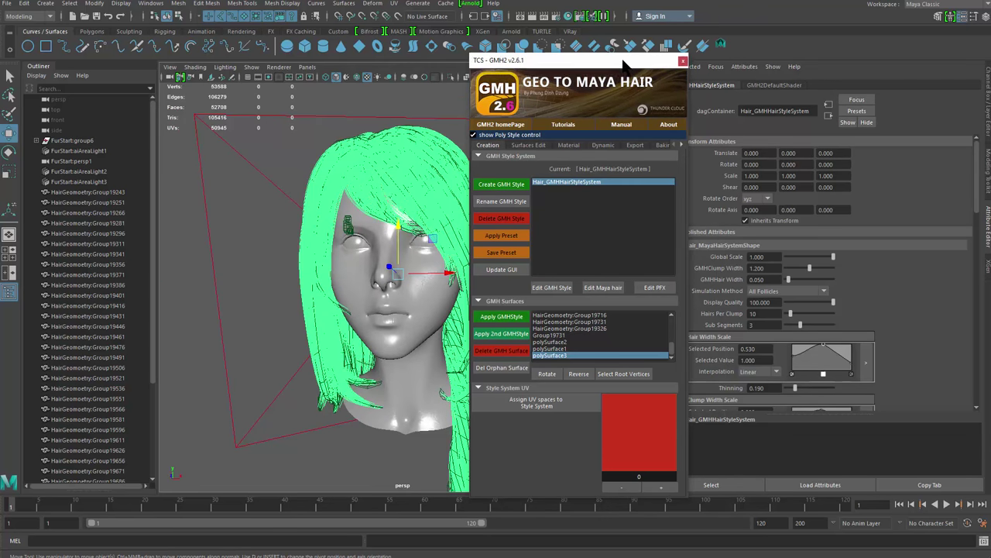
{"action": "left_click_drag", "start_coordinate": [626, 66], "coordinate": [217, 69]}
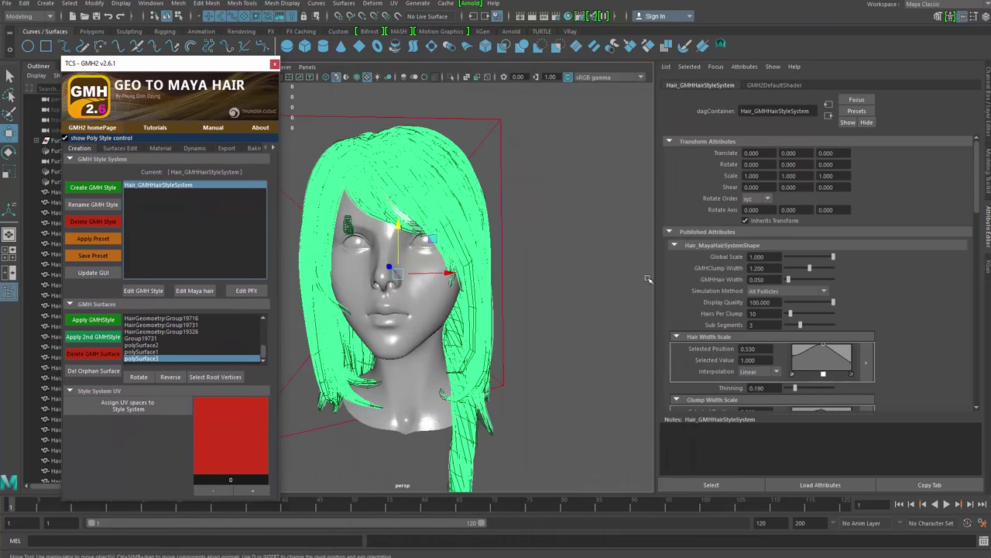
{"action": "mouse_move", "coordinate": [791, 313]}
{"action": "left_mouse_down"}
{"action": "mouse_move", "coordinate": [834, 316]}
{"action": "mouse_move", "coordinate": [783, 321]}
{"action": "left_mouse_up"}
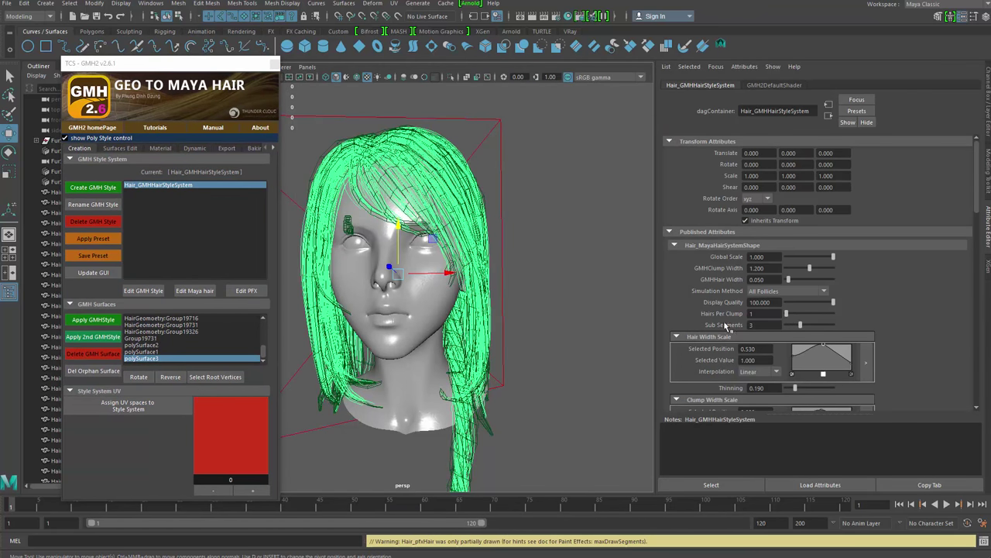
{"action": "key", "text": "4"}
{"action": "key", "text": "5"}
{"action": "left_click_drag", "start_coordinate": [530, 300], "coordinate": [518, 304], "text": "alt"}
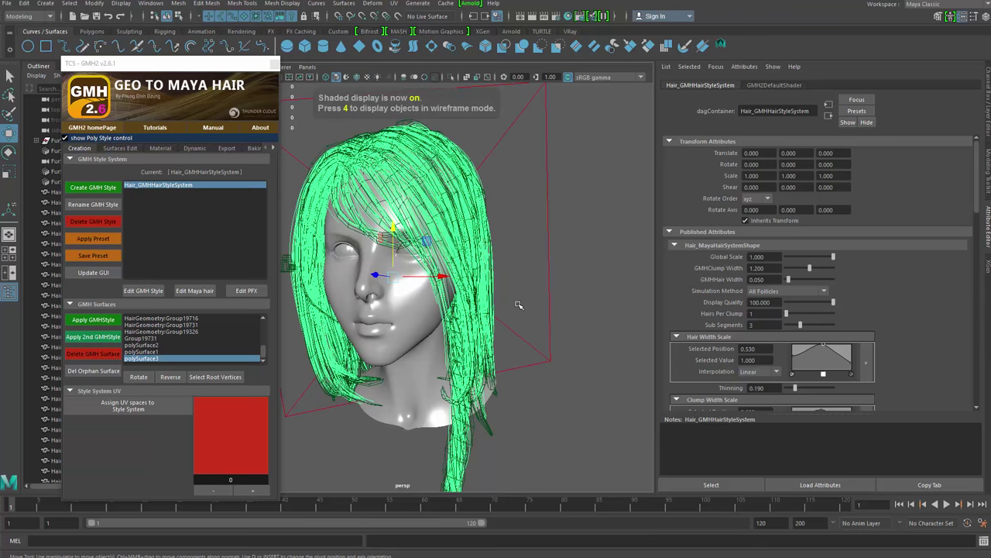
Deselect the hair system and render the sparser hair from the front in the Arnold Render View
{"action": "left_click", "coordinate": [579, 288]}
{"action": "left_click_drag", "start_coordinate": [580, 288], "coordinate": [600, 269], "text": "alt"}
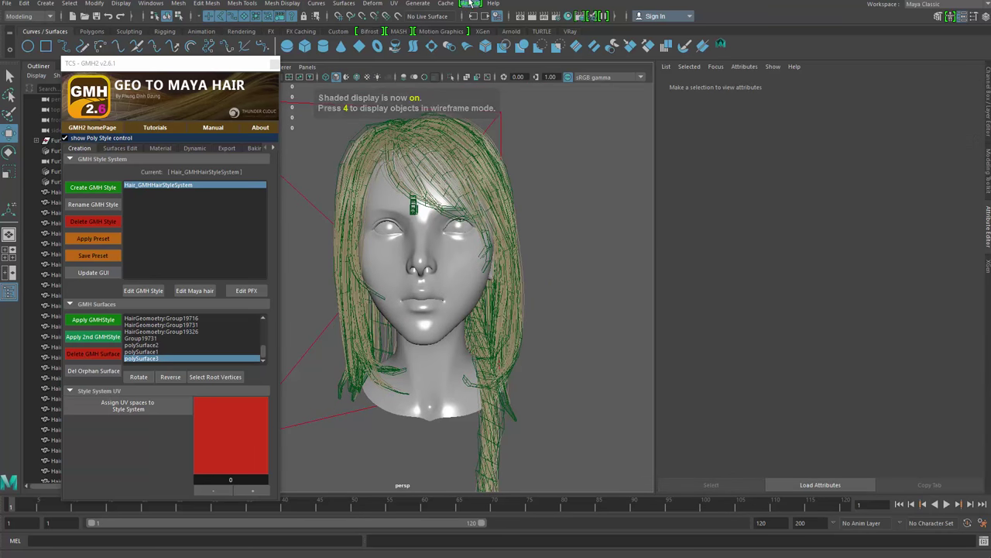
{"action": "left_click", "coordinate": [470, 4]}
{"action": "left_click", "coordinate": [496, 21]}
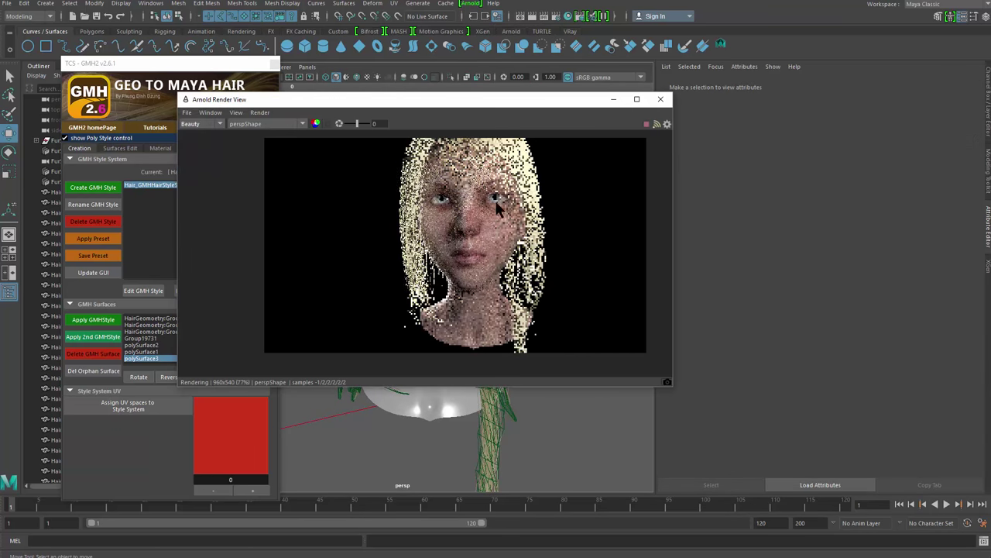
Inspect the face and hair up close in the Arnold render, and close the render view
{"action": "middle_click_drag", "start_coordinate": [496, 201], "coordinate": [475, 233]}
{"action": "scroll", "coordinate": [475, 233], "scroll_direction": "up", "scroll_amount": 1}
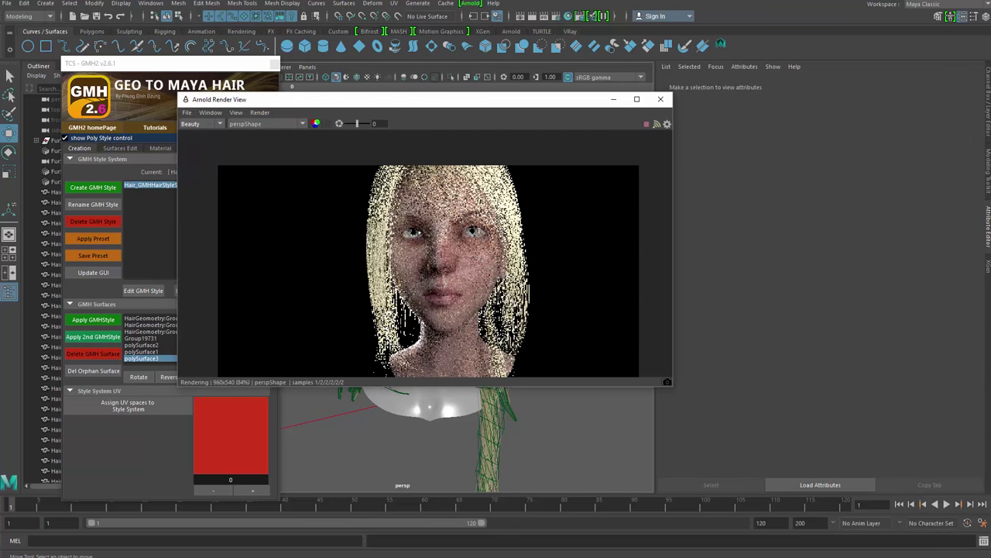
{"action": "left_click", "coordinate": [661, 99]}
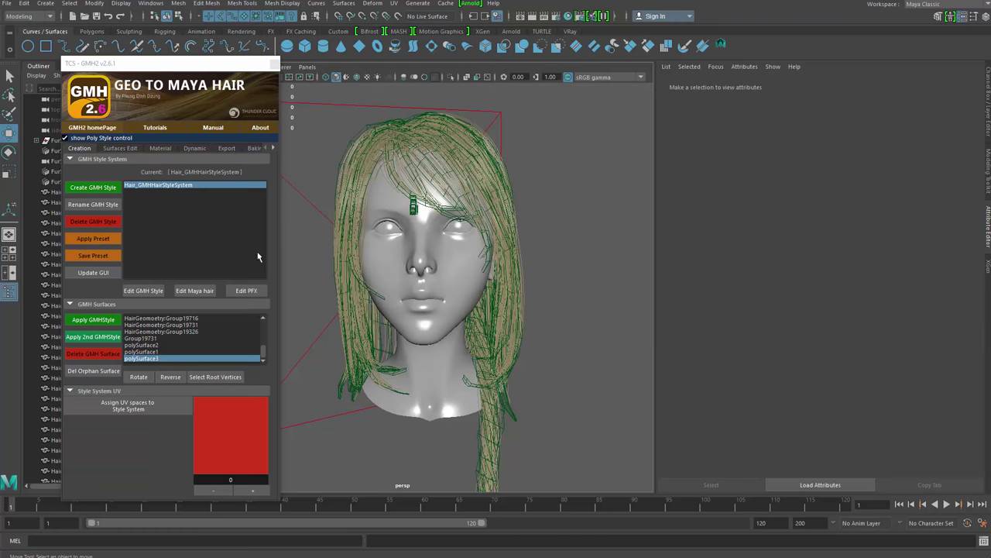
Open the GMH hair style system for editing and set Hairs Per Clump to 10
{"action": "left_click", "coordinate": [148, 290]}
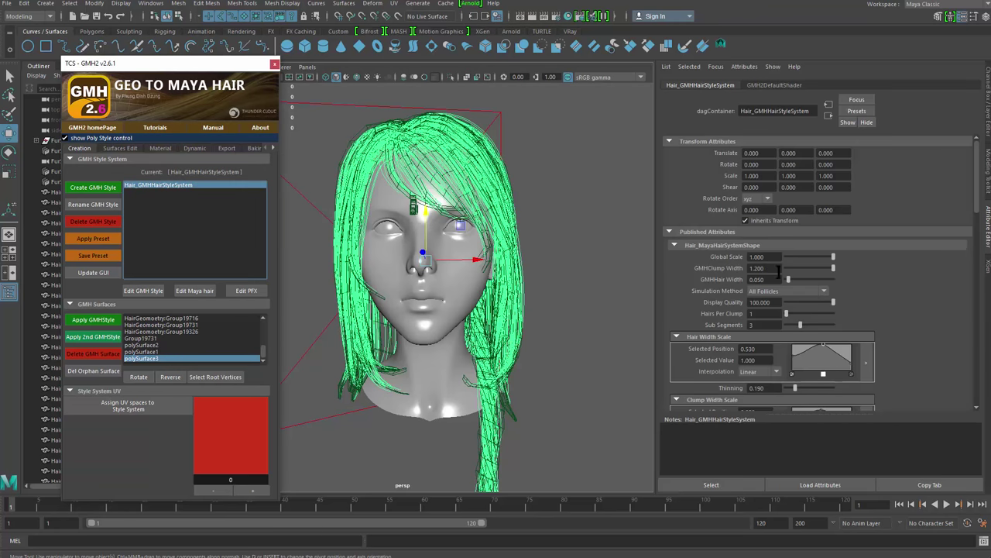
{"action": "left_click", "coordinate": [766, 312]}
{"action": "type", "text": "1"}
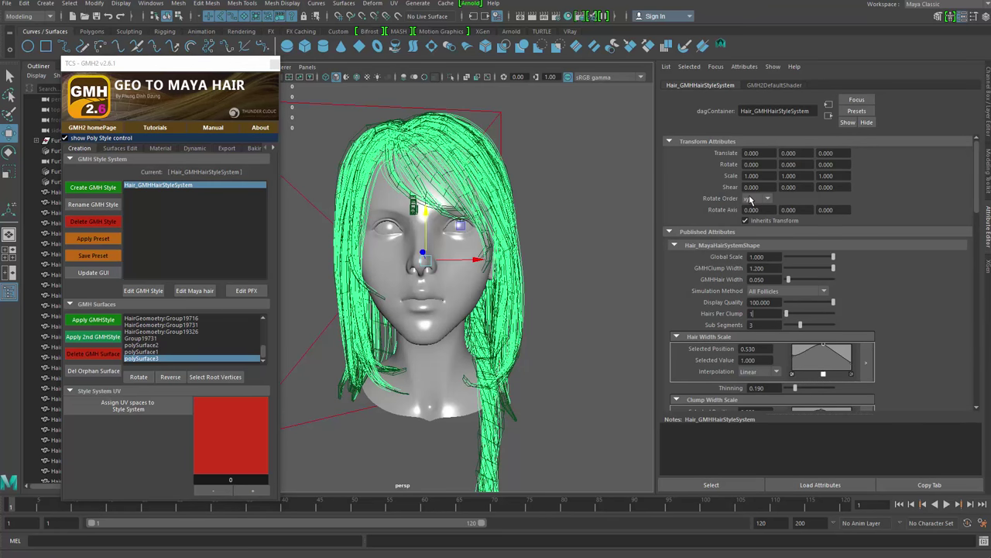
{"action": "type", "text": "0"}
{"action": "key", "text": "Return"}
{"action": "left_click_drag", "start_coordinate": [497, 383], "coordinate": [584, 359], "text": "alt"}
{"action": "right_click_drag", "start_coordinate": [583, 359], "coordinate": [601, 384], "text": "alt"}
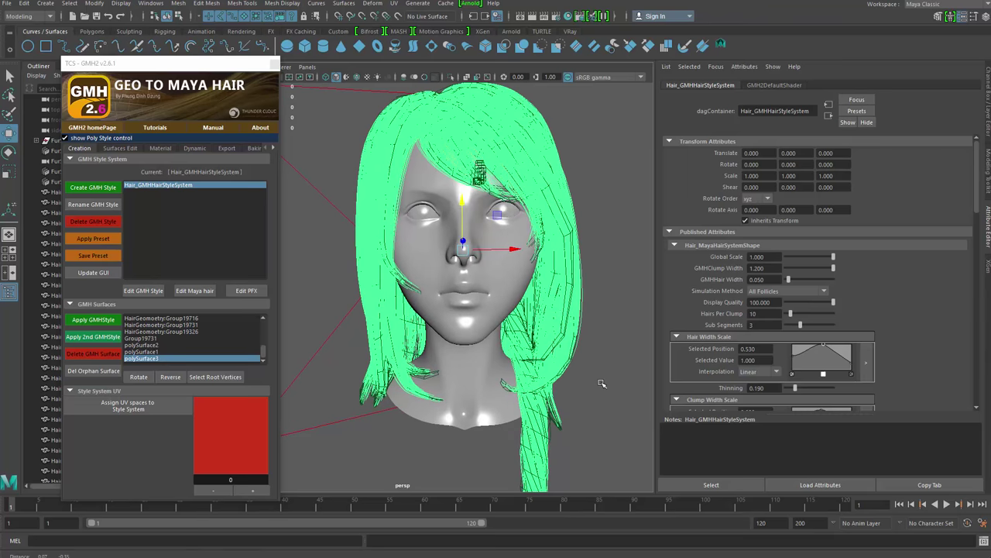
{"action": "left_click_drag", "start_coordinate": [602, 383], "coordinate": [599, 359], "text": "alt"}
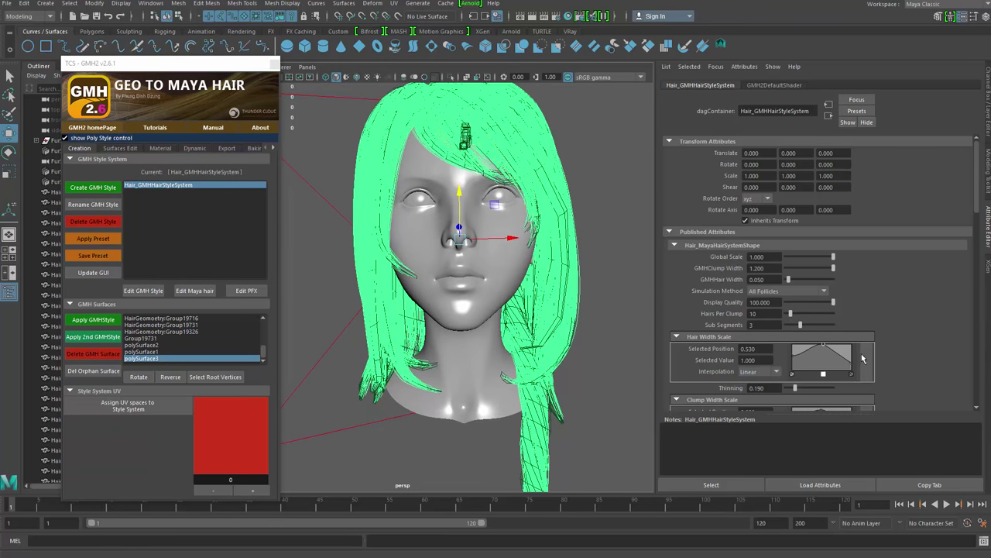
Set the Hair Width Scale end value to 0.180 and reshape the Clump Width Scale to about 0.900 near the root and 0.660 at 0.530
{"action": "left_click_drag", "start_coordinate": [978, 206], "coordinate": [976, 236]}
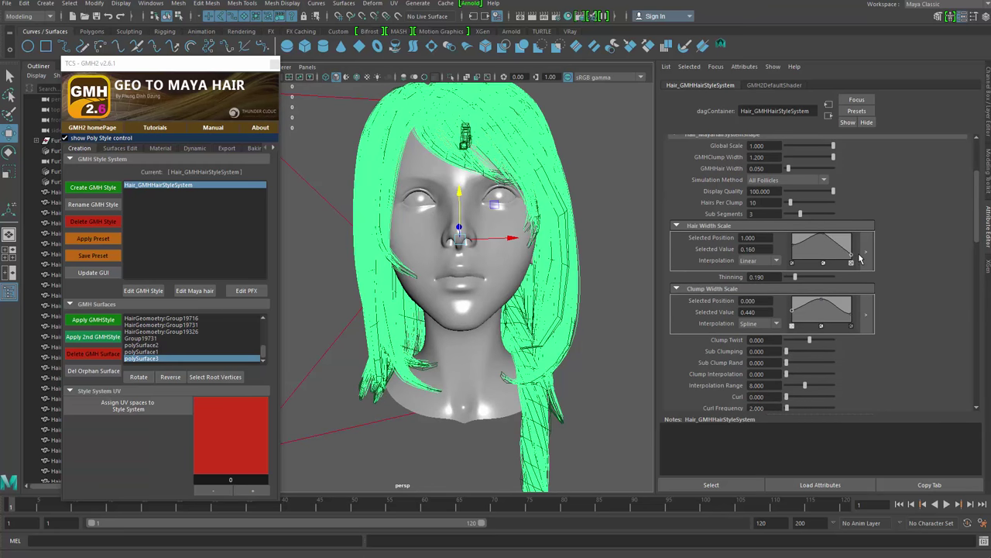
{"action": "middle_click_drag", "start_coordinate": [534, 233], "coordinate": [544, 285], "text": "alt"}
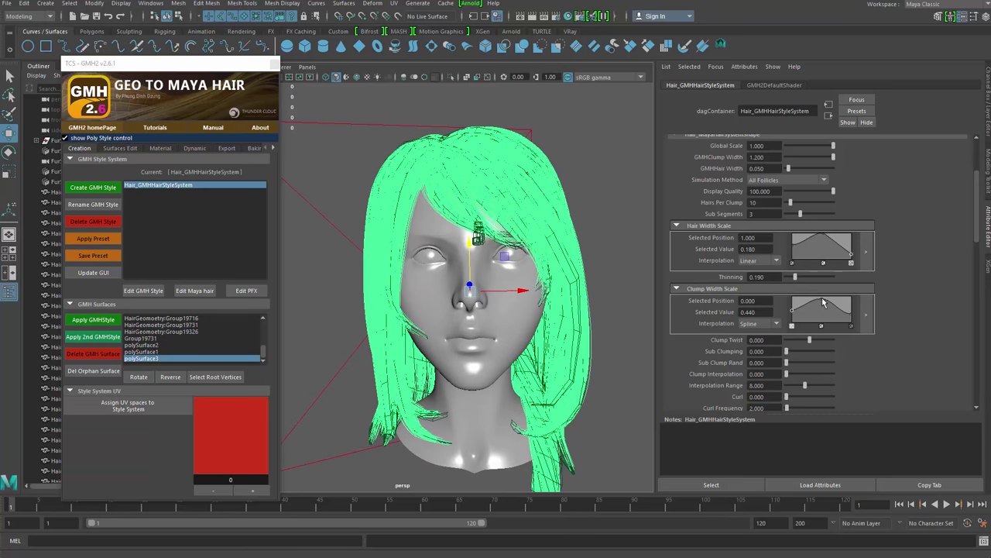
{"action": "mouse_move", "coordinate": [823, 300]}
{"action": "left_mouse_down"}
{"action": "mouse_move", "coordinate": [823, 318]}
{"action": "mouse_move", "coordinate": [826, 299]}
{"action": "mouse_move", "coordinate": [795, 313]}
{"action": "mouse_move", "coordinate": [796, 299]}
{"action": "mouse_move", "coordinate": [818, 313]}
{"action": "mouse_move", "coordinate": [853, 294]}
{"action": "mouse_move", "coordinate": [853, 309]}
{"action": "mouse_move", "coordinate": [852, 283]}
{"action": "mouse_move", "coordinate": [849, 338]}
{"action": "mouse_move", "coordinate": [853, 320]}
{"action": "mouse_move", "coordinate": [824, 306]}
{"action": "left_mouse_up"}
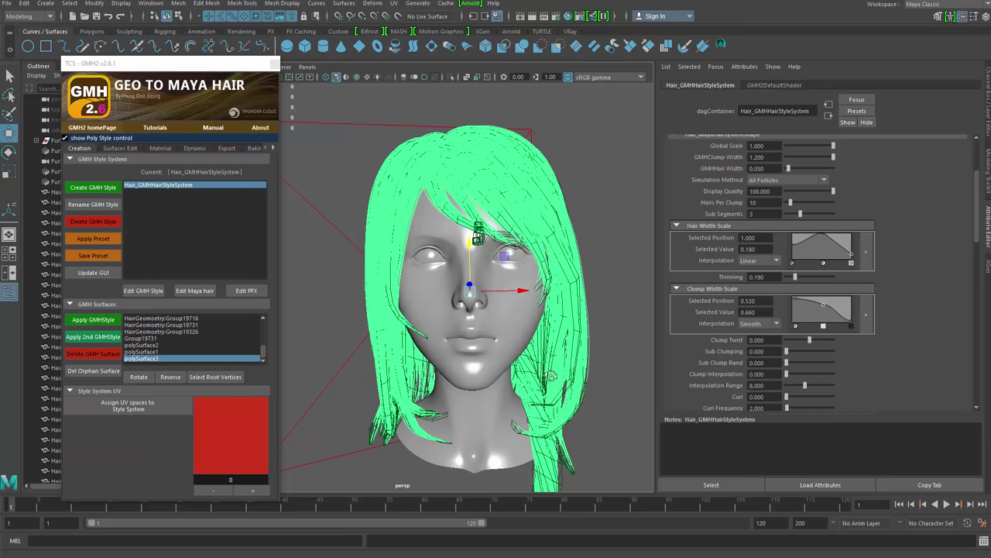
{"action": "left_click_drag", "start_coordinate": [551, 375], "coordinate": [575, 325], "text": "alt"}
{"action": "left_click", "coordinate": [640, 286]}
{"action": "scroll", "coordinate": [573, 327], "scroll_direction": "up", "scroll_amount": 2}
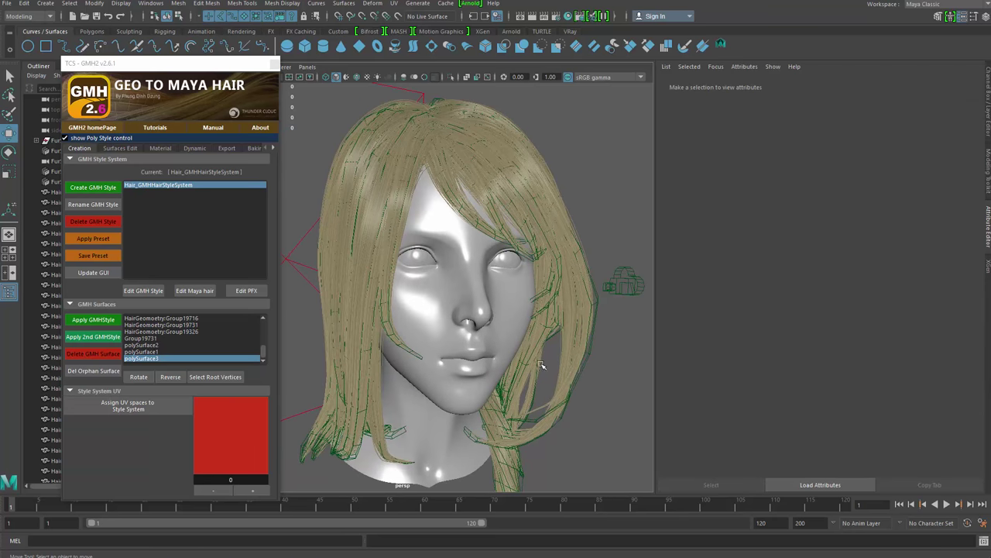
Reselect the hair style system for editing and set its Clump Twist to about 0.730
{"action": "left_click", "coordinate": [158, 292]}
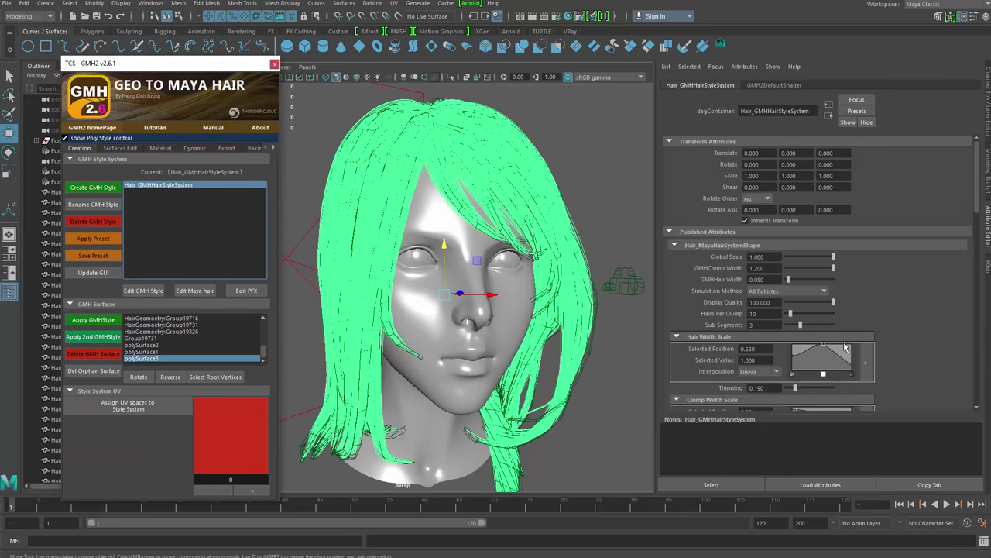
{"action": "left_click_drag", "start_coordinate": [978, 203], "coordinate": [979, 226]}
{"action": "left_click_drag", "start_coordinate": [544, 402], "coordinate": [502, 387], "text": "alt"}
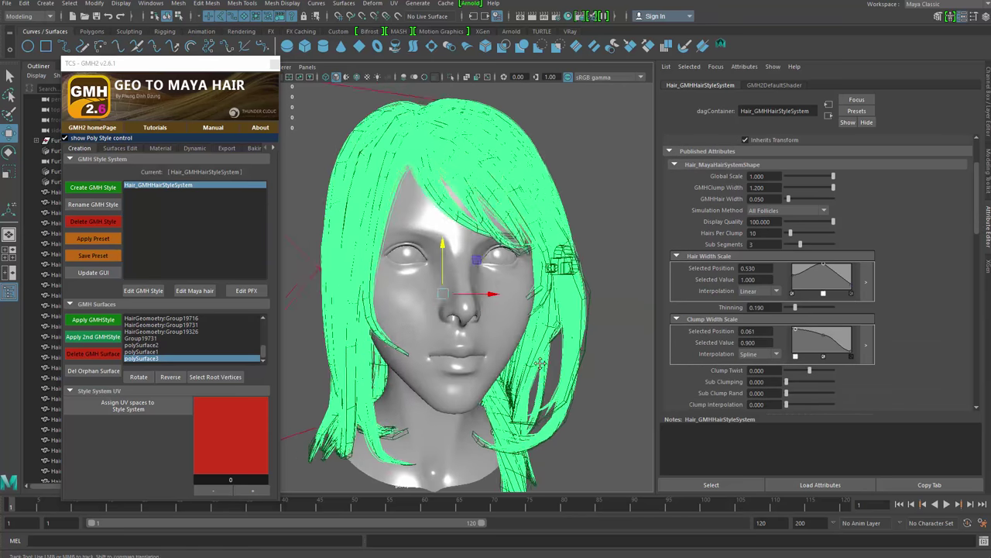
{"action": "middle_click_drag", "start_coordinate": [502, 387], "coordinate": [521, 339], "text": "alt"}
{"action": "left_click_drag", "start_coordinate": [977, 226], "coordinate": [960, 254]}
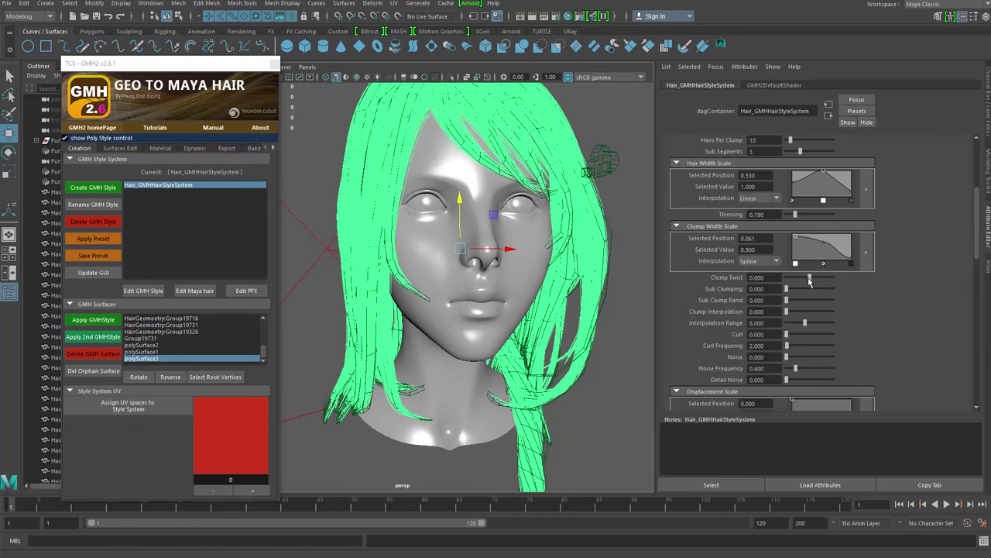
{"action": "mouse_move", "coordinate": [809, 282]}
{"action": "left_mouse_down"}
{"action": "mouse_move", "coordinate": [843, 286]}
{"action": "mouse_move", "coordinate": [827, 287]}
{"action": "left_mouse_up"}
{"action": "middle_click_drag", "start_coordinate": [600, 310], "coordinate": [583, 375], "text": "alt"}
{"action": "mouse_move", "coordinate": [582, 375]}
{"action": "left_mouse_down", "text": "alt"}
{"action": "mouse_move", "coordinate": [569, 394]}
{"action": "mouse_move", "coordinate": [563, 381]}
{"action": "left_mouse_up", "text": "alt"}
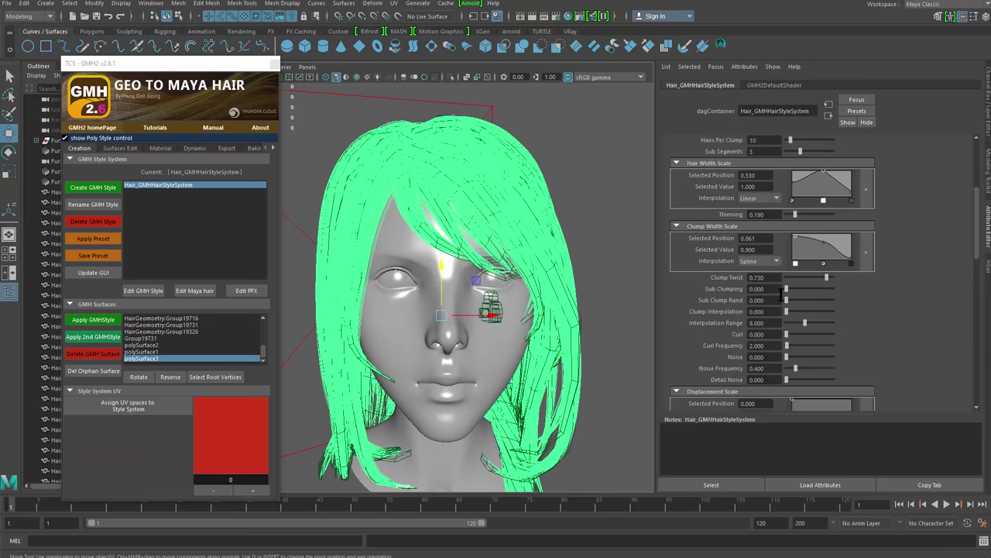
Set the hair system's Sub Clumping to about 3.820 and Sub Clump Rand to about 1.281
{"action": "left_click_drag", "start_coordinate": [787, 290], "coordinate": [808, 290]}
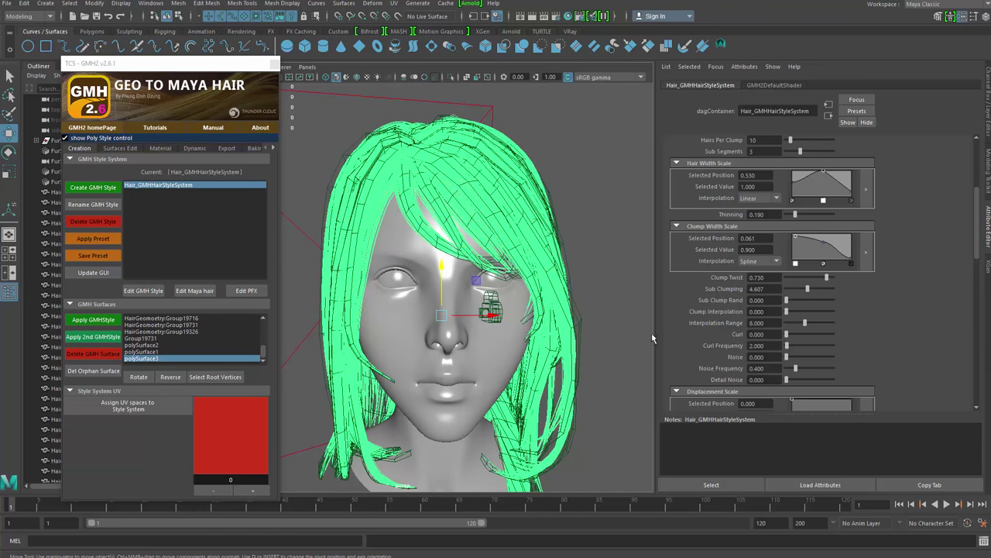
{"action": "key", "text": "4"}
{"action": "key", "text": "5"}
{"action": "mouse_move", "coordinate": [618, 341]}
{"action": "left_mouse_down", "text": "alt"}
{"action": "mouse_move", "coordinate": [600, 321]}
{"action": "mouse_move", "coordinate": [621, 325]}
{"action": "left_mouse_up", "text": "alt"}
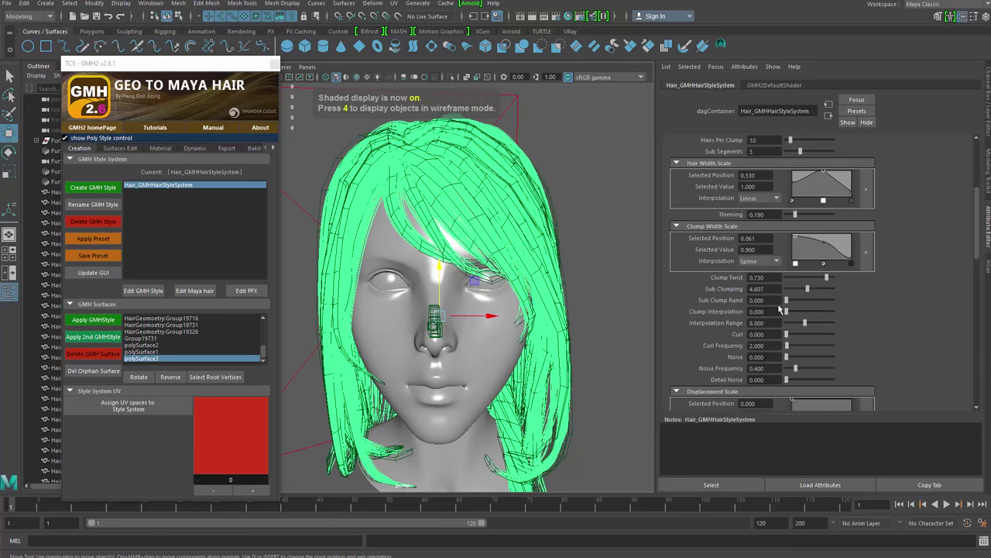
{"action": "mouse_move", "coordinate": [807, 292]}
{"action": "left_mouse_down"}
{"action": "mouse_move", "coordinate": [783, 293]}
{"action": "mouse_move", "coordinate": [825, 290]}
{"action": "mouse_move", "coordinate": [800, 293]}
{"action": "left_mouse_up"}
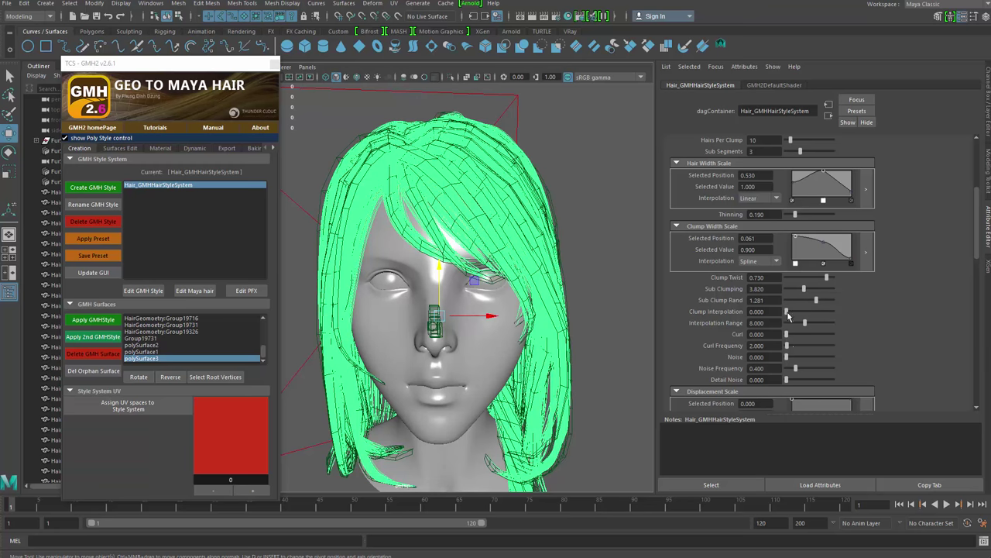
Try a Curl of about 0.438 with a Curl Frequency of about 43.820 and inspect the deselected hair up close
{"action": "mouse_move", "coordinate": [805, 338]}
{"action": "left_mouse_down"}
{"action": "mouse_move", "coordinate": [834, 336]}
{"action": "mouse_move", "coordinate": [807, 336]}
{"action": "left_mouse_up"}
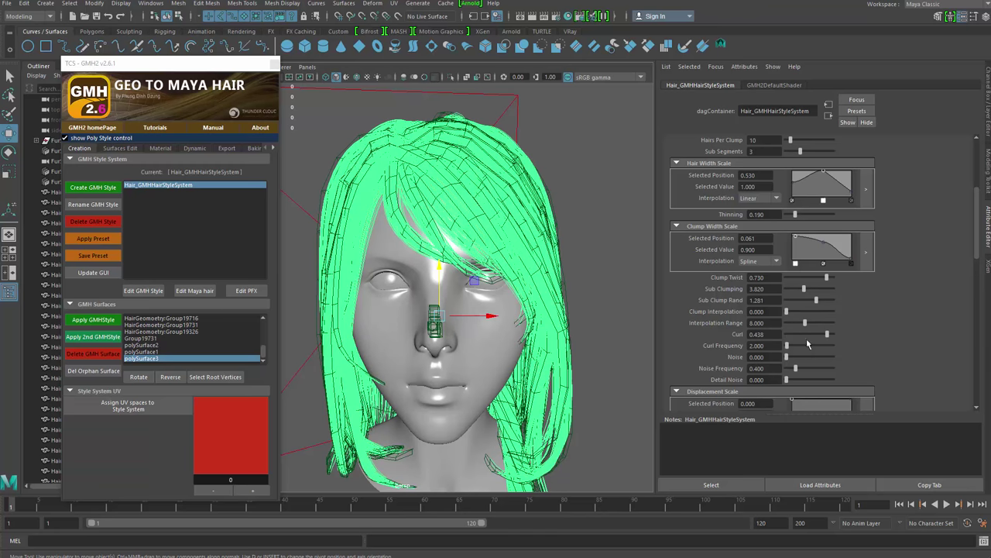
{"action": "mouse_move", "coordinate": [815, 346]}
{"action": "left_mouse_down"}
{"action": "mouse_move", "coordinate": [830, 346]}
{"action": "mouse_move", "coordinate": [807, 345]}
{"action": "left_mouse_up"}
{"action": "mouse_move", "coordinate": [547, 387]}
{"action": "left_mouse_down", "text": "alt"}
{"action": "mouse_move", "coordinate": [604, 380]}
{"action": "mouse_move", "coordinate": [617, 367]}
{"action": "mouse_move", "coordinate": [601, 359]}
{"action": "mouse_move", "coordinate": [573, 367]}
{"action": "mouse_move", "coordinate": [590, 376]}
{"action": "left_mouse_up", "text": "alt"}
{"action": "key", "text": "5"}
{"action": "key", "text": "4"}
{"action": "key", "text": "5"}
{"action": "scroll", "coordinate": [573, 367], "scroll_direction": "up", "scroll_amount": 4}
{"action": "right_click_drag", "start_coordinate": [590, 375], "coordinate": [580, 310], "text": "alt"}
{"action": "left_click_drag", "start_coordinate": [580, 310], "coordinate": [615, 307], "text": "alt"}
{"action": "left_click", "coordinate": [615, 306]}
{"action": "right_click_drag", "start_coordinate": [615, 307], "coordinate": [624, 416], "text": "alt"}
{"action": "middle_click_drag", "start_coordinate": [465, 237], "coordinate": [528, 378], "text": "alt"}
{"action": "right_click_drag", "start_coordinate": [496, 330], "coordinate": [416, 350], "text": "alt"}
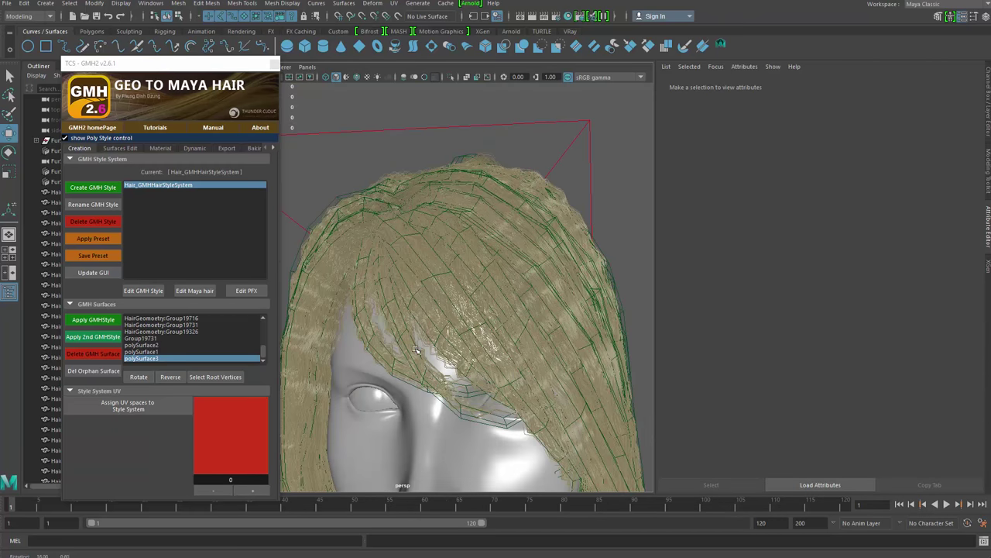
Reopen the hair style system's attributes, set Sub Segments to 10 and check the curls around the face
{"action": "left_click", "coordinate": [151, 292]}
{"action": "middle_click_drag", "start_coordinate": [567, 302], "coordinate": [570, 272], "text": "alt"}
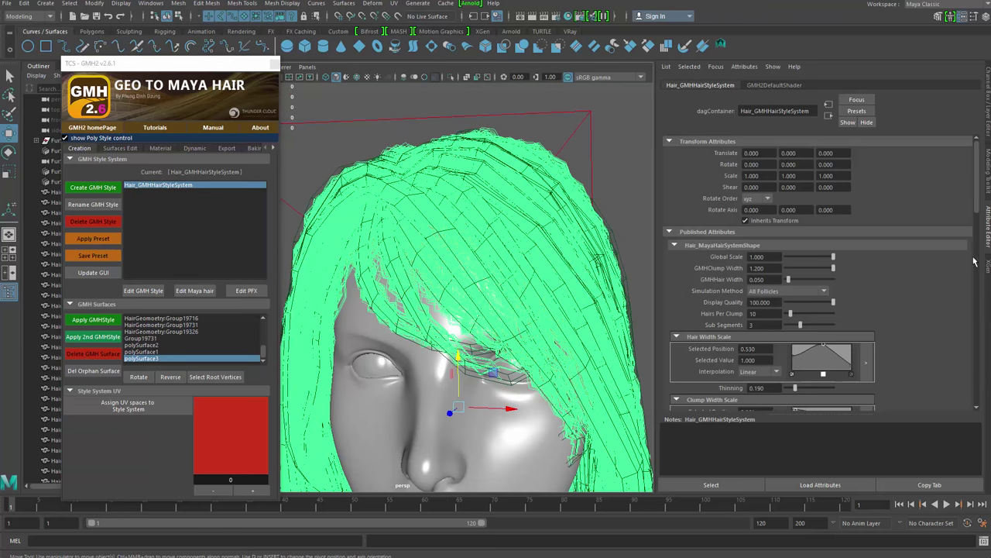
{"action": "scroll", "coordinate": [980, 212], "scroll_direction": "down", "scroll_amount": 3}
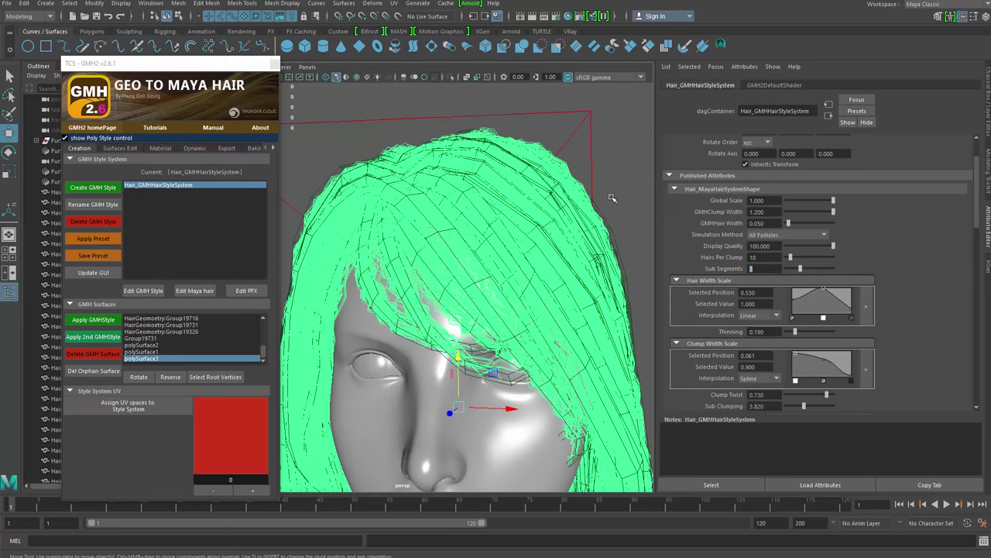
{"action": "key", "text": "Return"}
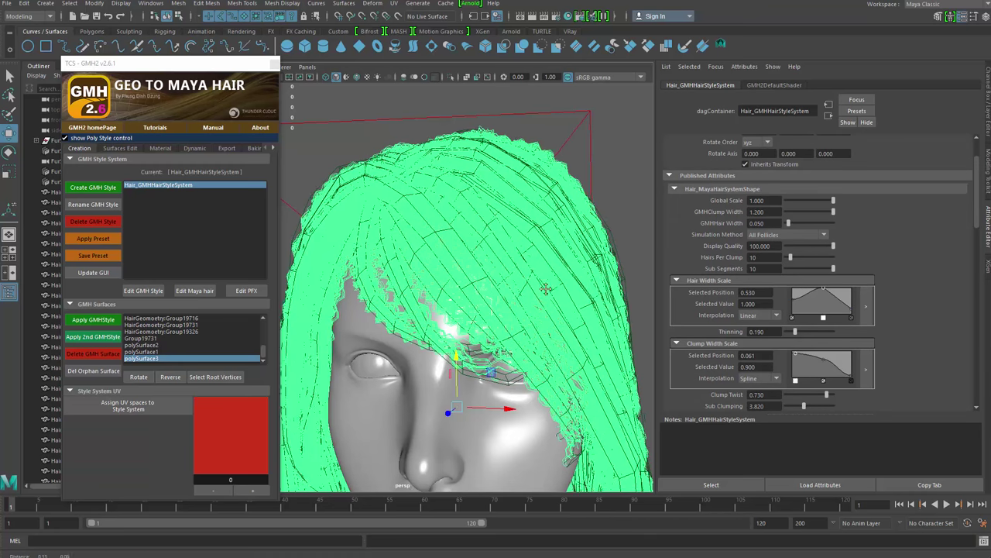
{"action": "right_click_drag", "start_coordinate": [547, 287], "coordinate": [604, 325], "text": "alt"}
{"action": "middle_click_drag", "start_coordinate": [465, 387], "coordinate": [528, 314], "text": "alt"}
{"action": "right_click_drag", "start_coordinate": [523, 257], "coordinate": [441, 233], "text": "alt"}
{"action": "middle_click_drag", "start_coordinate": [465, 264], "coordinate": [467, 245], "text": "alt"}
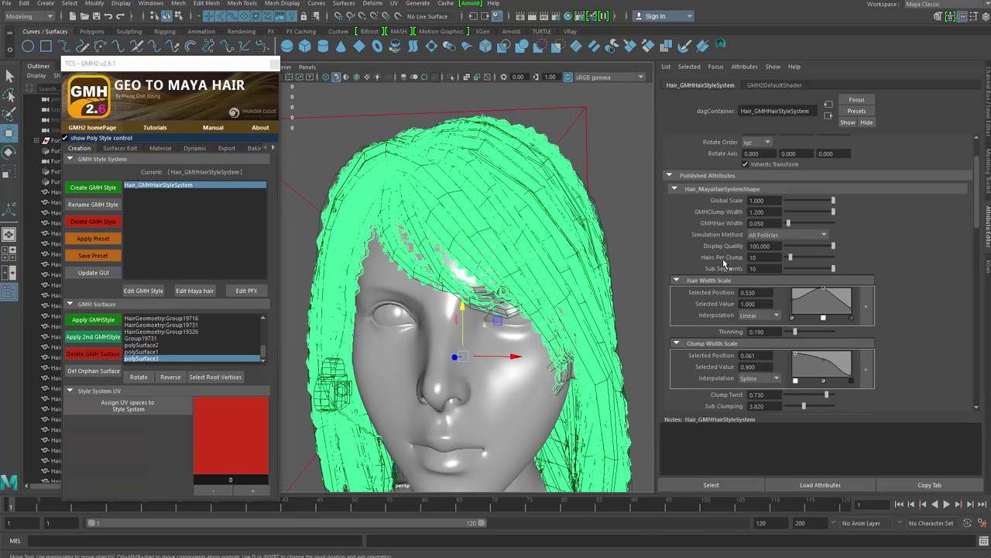
Reduce the hair system's Curl to about 0.079 and Curl Frequency to about 6.742, and deselect it
{"action": "left_click_drag", "start_coordinate": [978, 223], "coordinate": [963, 254]}
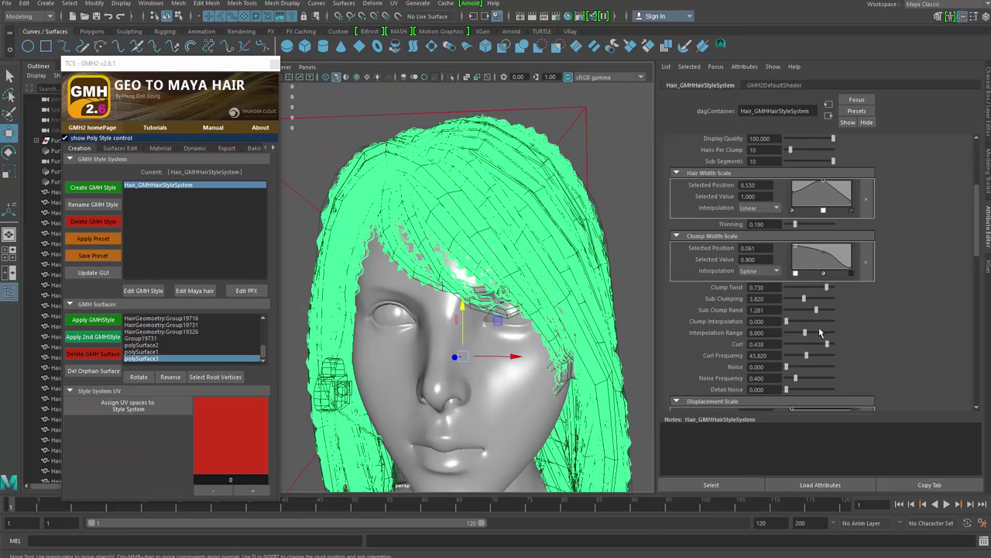
{"action": "mouse_move", "coordinate": [816, 344]}
{"action": "left_mouse_down"}
{"action": "mouse_move", "coordinate": [785, 347]}
{"action": "mouse_move", "coordinate": [795, 356]}
{"action": "mouse_move", "coordinate": [806, 347]}
{"action": "mouse_move", "coordinate": [790, 359]}
{"action": "left_mouse_up"}
{"action": "scroll", "coordinate": [501, 332], "scroll_direction": "down", "scroll_amount": 4}
{"action": "left_click", "coordinate": [564, 333]}
Examine the hair and its guide strands from the front, sides and back of the head
{"action": "left_click_drag", "start_coordinate": [566, 333], "coordinate": [615, 350], "text": "alt"}
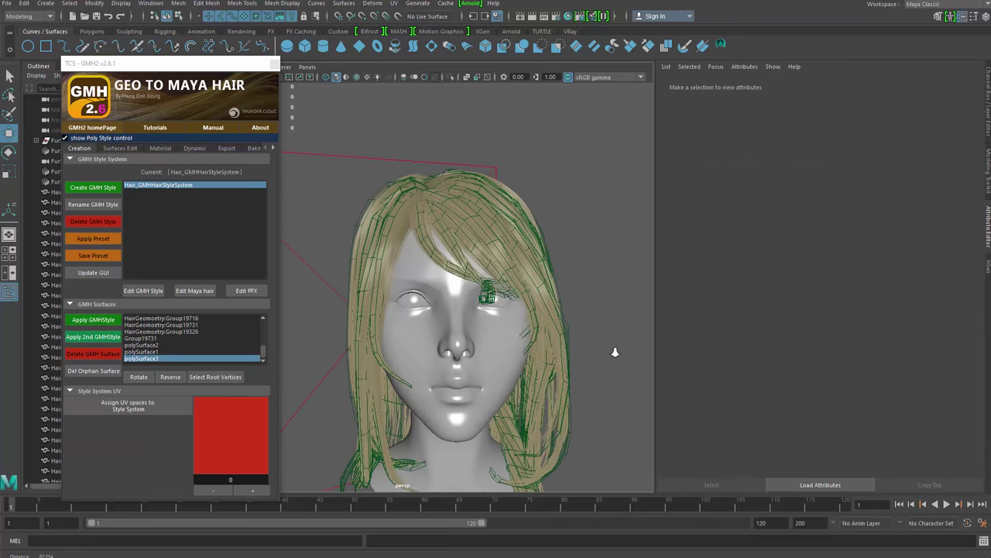
{"action": "right_click_drag", "start_coordinate": [615, 349], "coordinate": [489, 292], "text": "alt"}
{"action": "left_click_drag", "start_coordinate": [489, 310], "coordinate": [442, 333], "text": "alt"}
{"action": "left_click_drag", "start_coordinate": [443, 284], "coordinate": [358, 313], "text": "alt"}
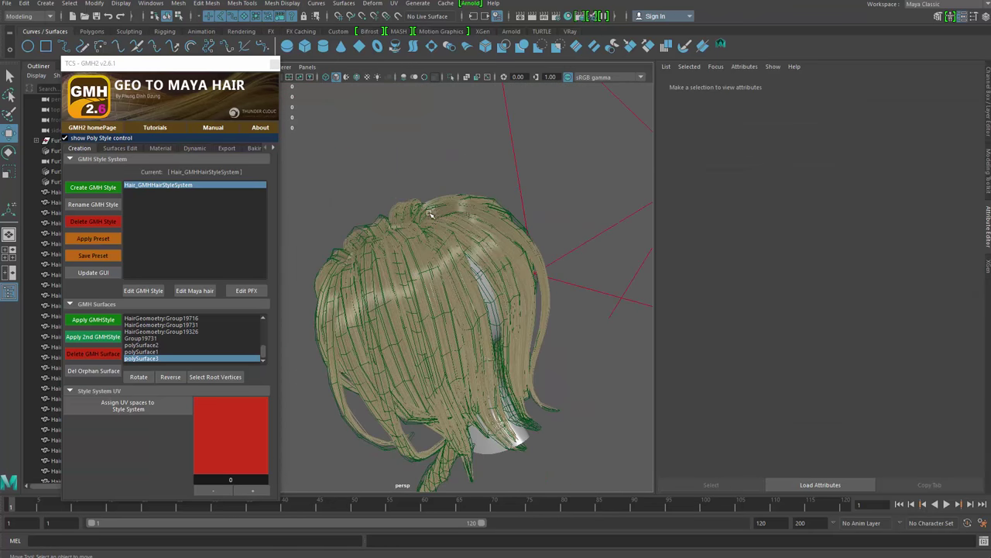
{"action": "left_click", "coordinate": [432, 210]}
{"action": "left_click_drag", "start_coordinate": [454, 229], "coordinate": [448, 228], "text": "alt"}
{"action": "left_click_drag", "start_coordinate": [398, 335], "coordinate": [414, 348]}
{"action": "left_click_drag", "start_coordinate": [466, 306], "coordinate": [538, 297], "text": "alt"}
{"action": "left_click", "coordinate": [556, 297]}
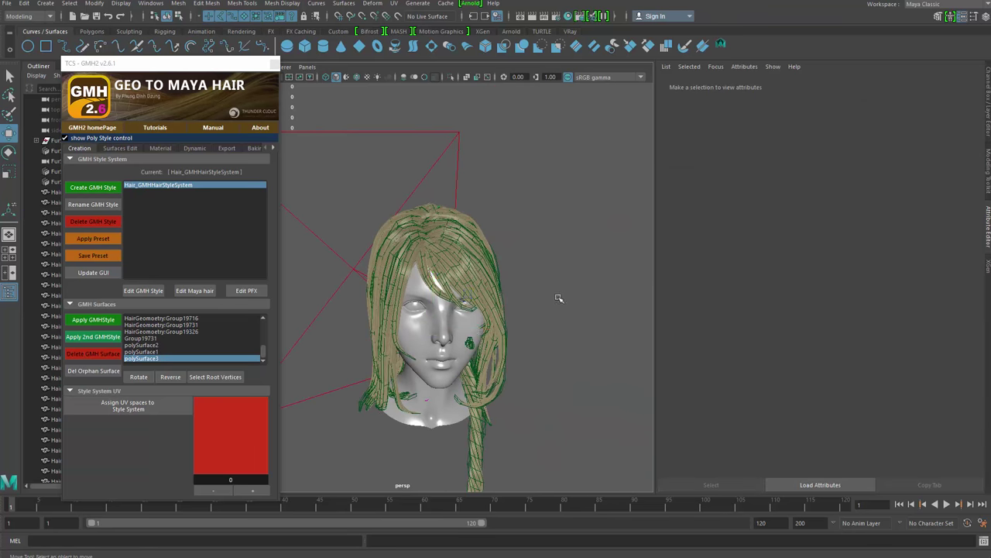
{"action": "right_click_drag", "start_coordinate": [558, 297], "coordinate": [562, 304], "text": "alt"}
{"action": "left_click_drag", "start_coordinate": [563, 304], "coordinate": [544, 307], "text": "alt"}
{"action": "middle_click_drag", "start_coordinate": [525, 307], "coordinate": [529, 273], "text": "alt"}
{"action": "left_click_drag", "start_coordinate": [529, 272], "coordinate": [501, 276], "text": "alt"}
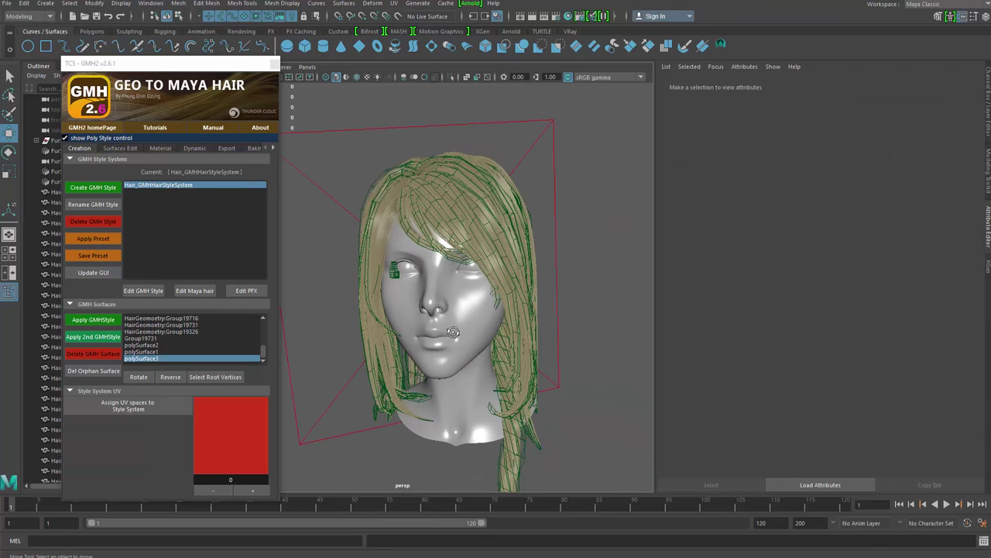
{"action": "left_click_drag", "start_coordinate": [453, 332], "coordinate": [500, 299], "text": "alt"}
{"action": "left_click", "coordinate": [511, 285]}
{"action": "left_click_drag", "start_coordinate": [412, 336], "coordinate": [435, 352], "text": "alt"}
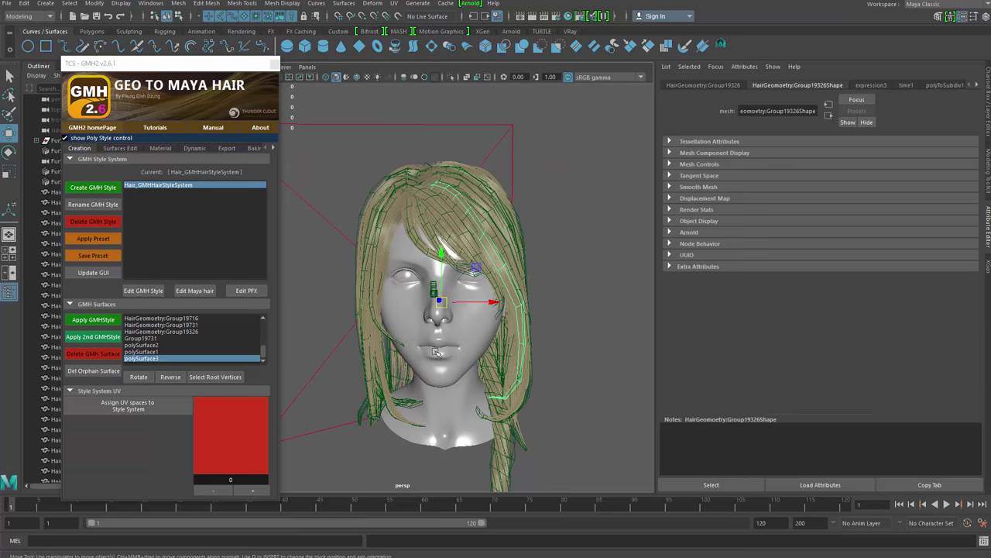
{"action": "left_click_drag", "start_coordinate": [431, 299], "coordinate": [380, 300], "text": "alt"}
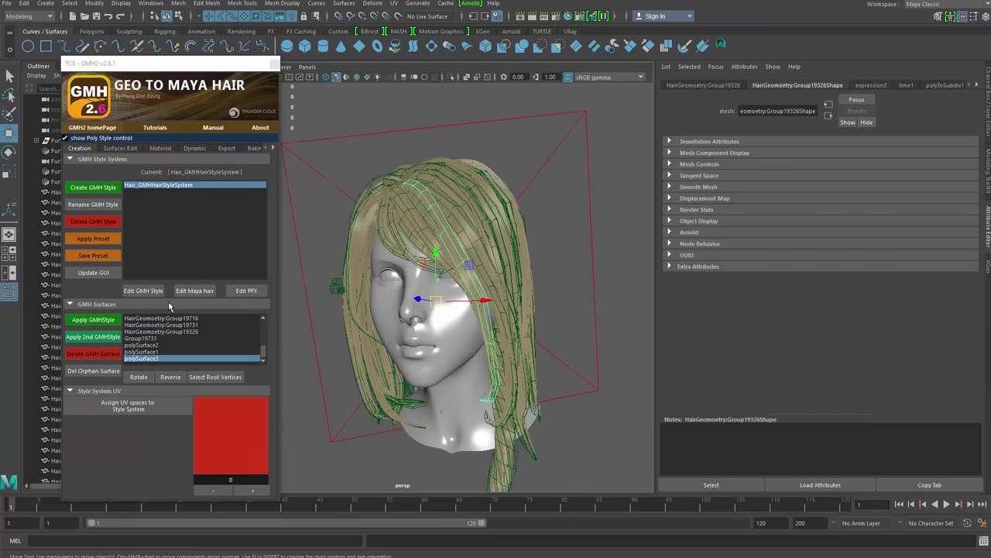
Try a Noise of about 0.321 on the GMH hair style system and return Noise to 0
{"action": "left_click", "coordinate": [154, 292]}
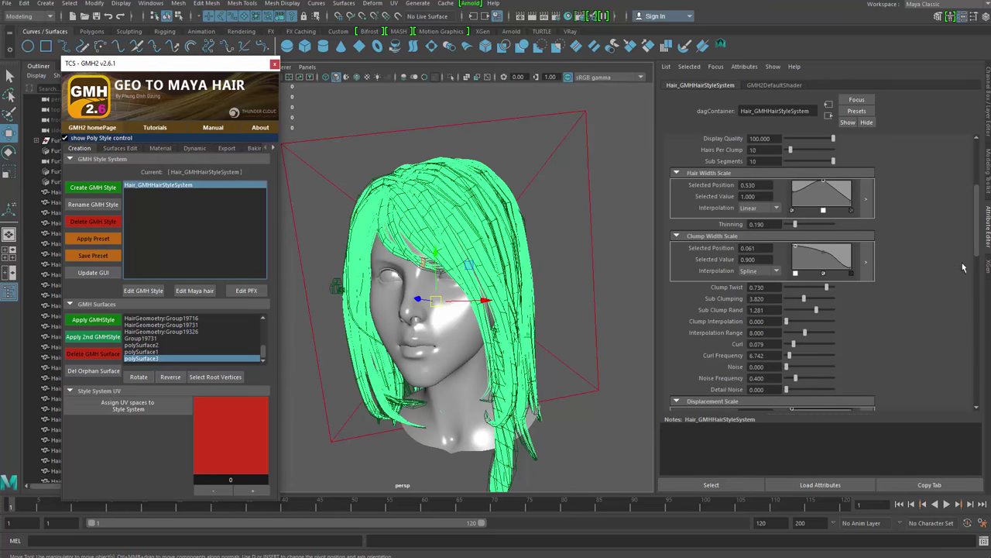
{"action": "left_click", "coordinate": [974, 256]}
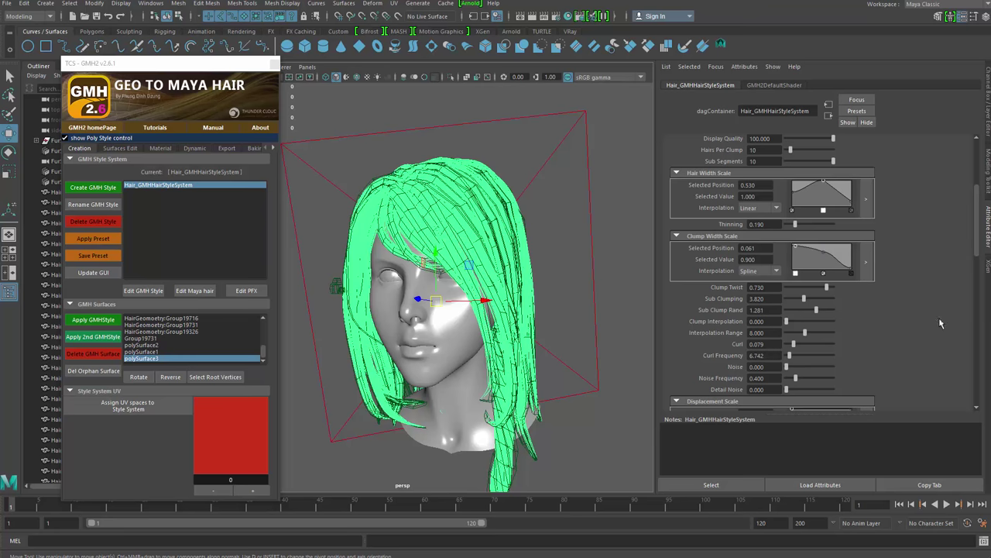
{"action": "scroll", "coordinate": [794, 272], "scroll_direction": "down", "scroll_amount": 4}
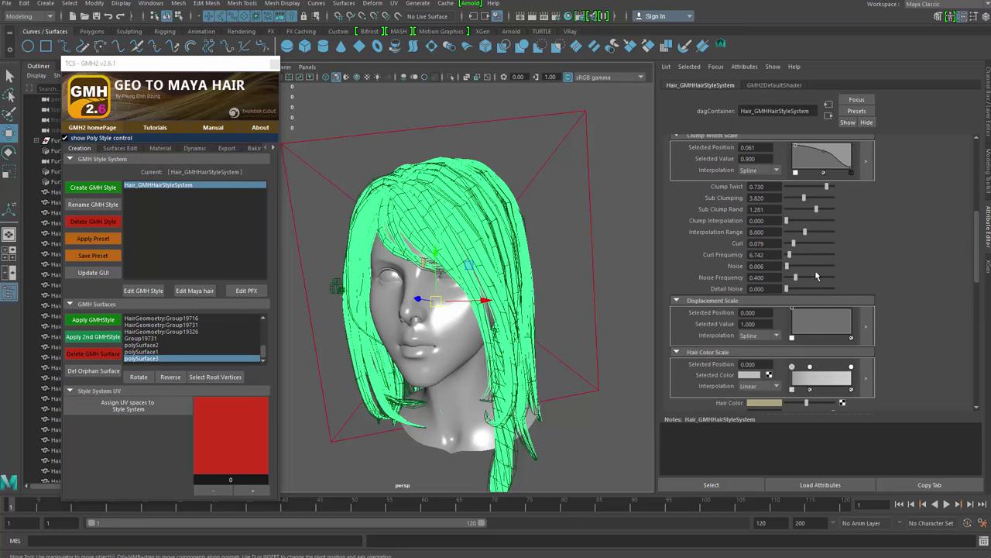
{"action": "left_click_drag", "start_coordinate": [815, 273], "coordinate": [774, 327]}
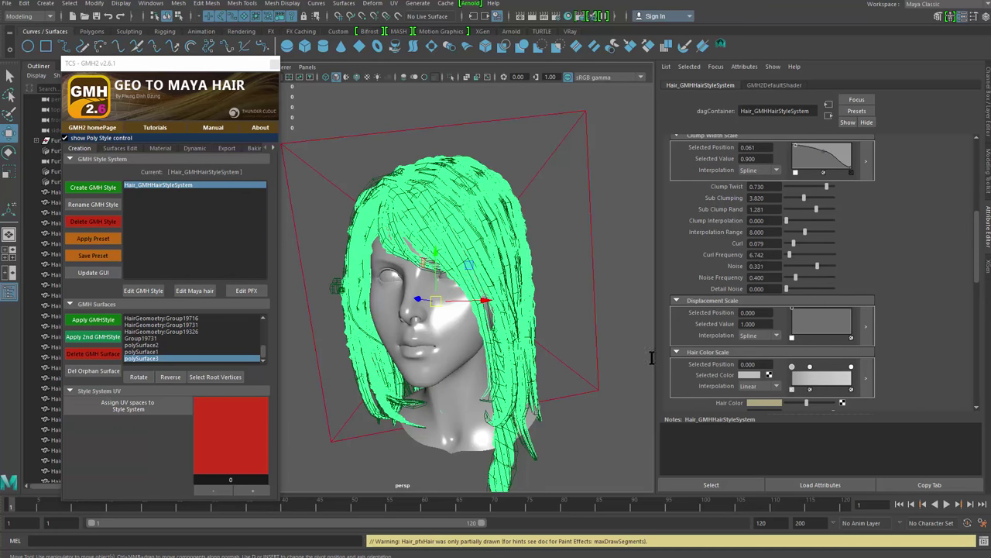
{"action": "left_click_drag", "start_coordinate": [548, 351], "coordinate": [601, 343], "text": "alt"}
{"action": "scroll", "coordinate": [574, 345], "scroll_direction": "up", "scroll_amount": 2}
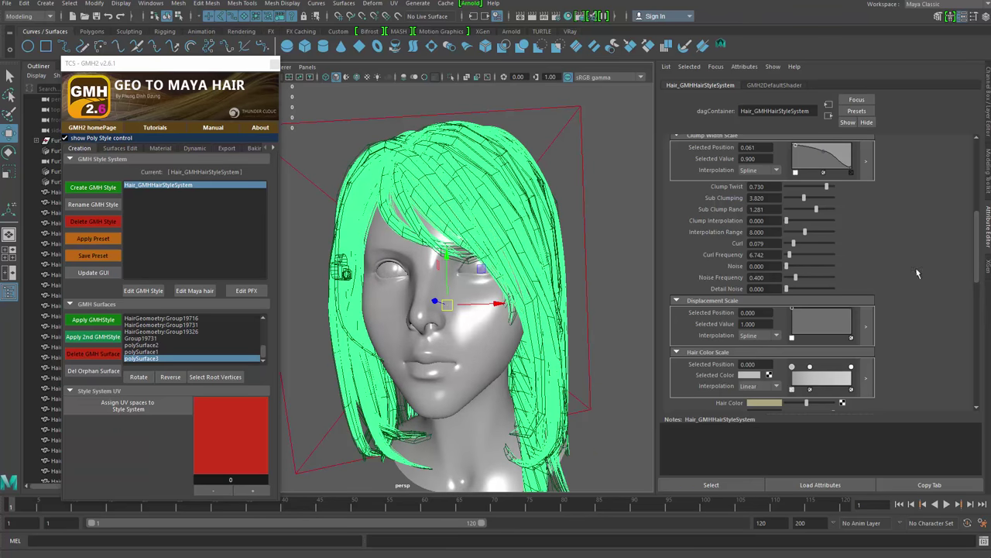
Review the hair style system's attributes down to Attraction Scale, and apply the GMH style to the fringe strand above the forehead
{"action": "scroll", "coordinate": [973, 270], "scroll_direction": "down", "scroll_amount": 5}
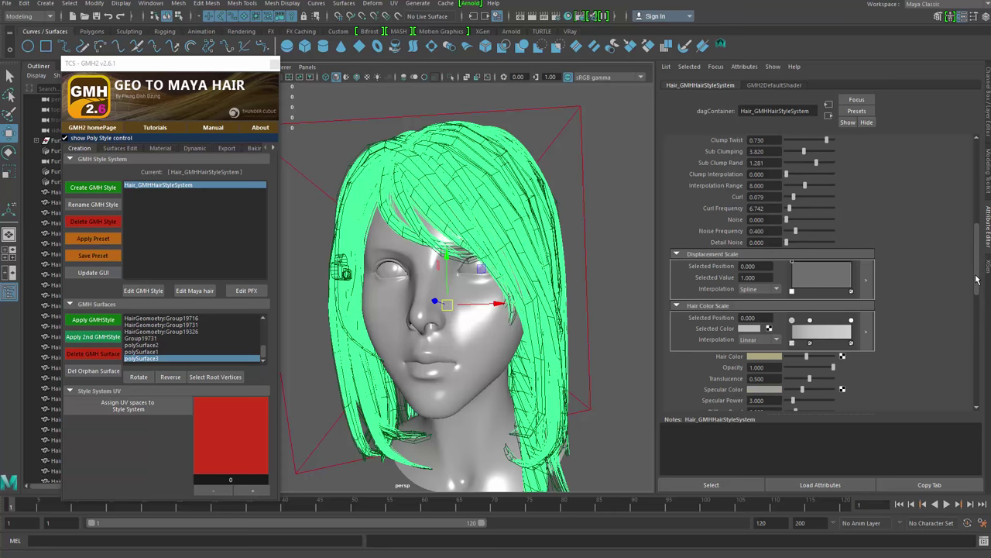
{"action": "scroll", "coordinate": [973, 288], "scroll_direction": "down", "scroll_amount": 5}
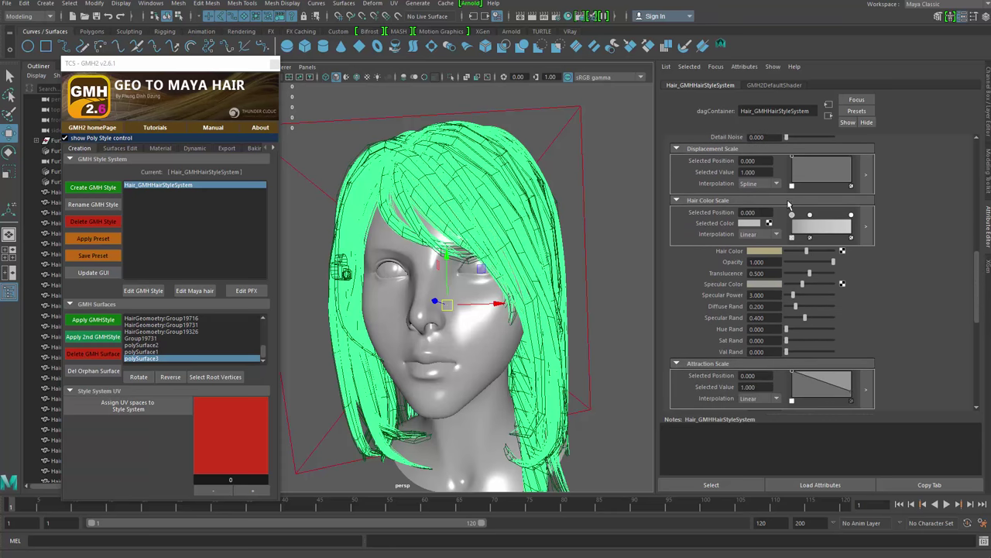
{"action": "scroll", "coordinate": [978, 293], "scroll_direction": "down", "scroll_amount": 8}
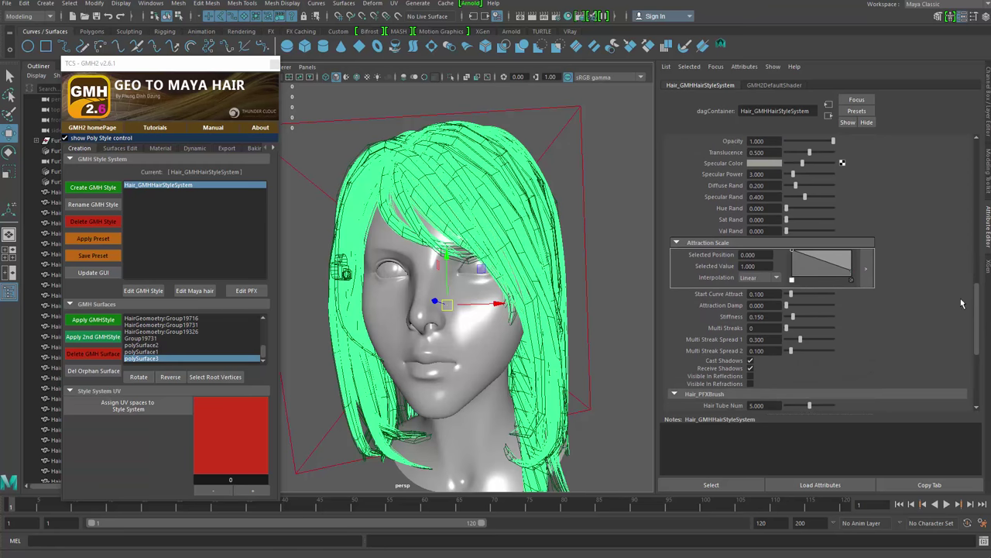
{"action": "mouse_move", "coordinate": [977, 309]}
{"action": "left_mouse_down"}
{"action": "mouse_move", "coordinate": [977, 290]}
{"action": "mouse_move", "coordinate": [977, 312]}
{"action": "left_mouse_up"}
{"action": "scroll", "coordinate": [977, 312], "scroll_direction": "up", "scroll_amount": 3}
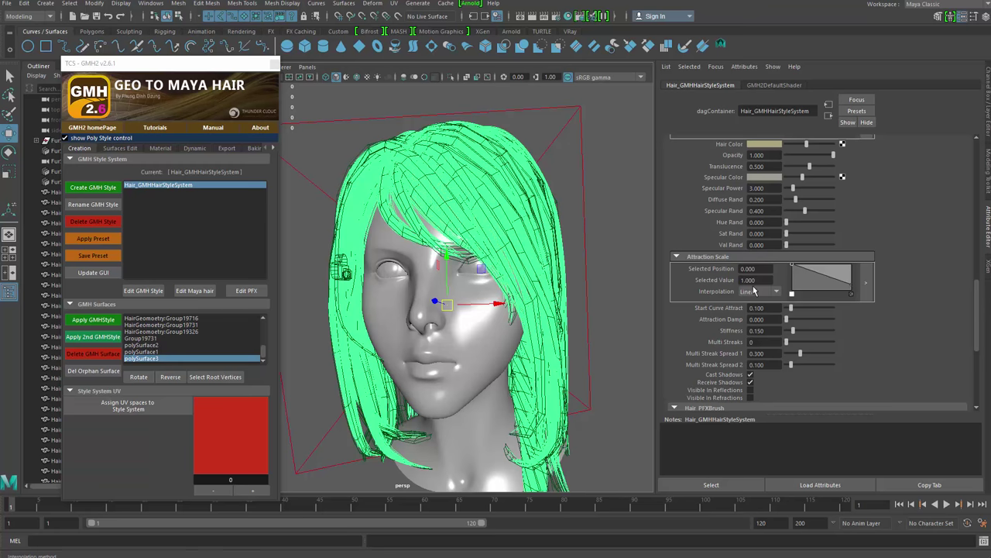
{"action": "left_click", "coordinate": [429, 206]}
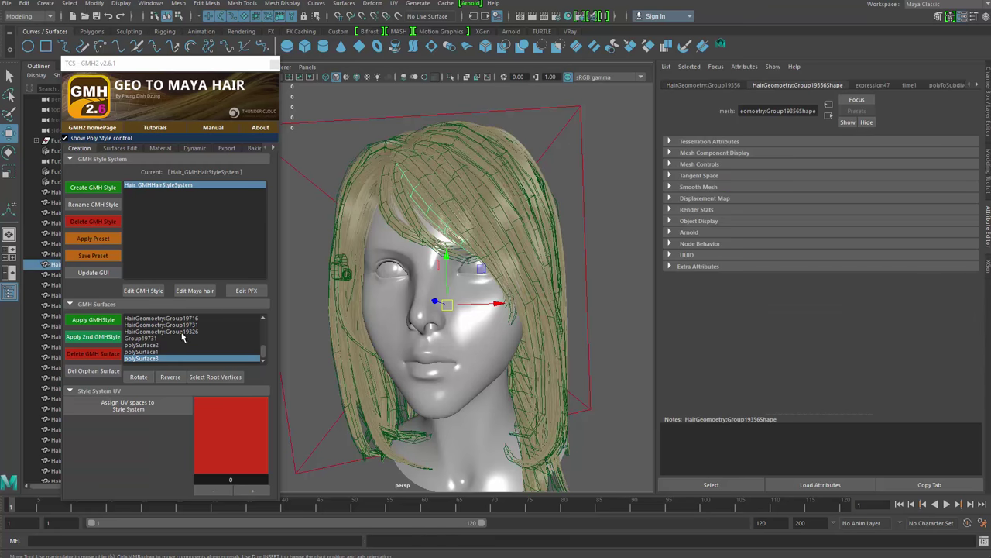
{"action": "left_click", "coordinate": [101, 318]}
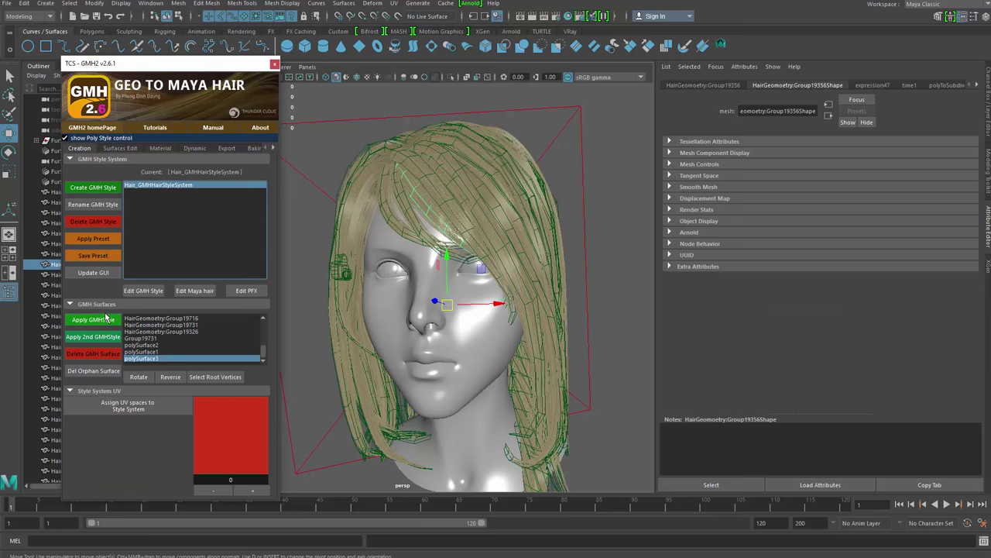
{"action": "scroll", "coordinate": [491, 311], "scroll_direction": "up", "scroll_amount": 2}
{"action": "middle_click_drag", "start_coordinate": [491, 310], "coordinate": [509, 301], "text": "alt"}
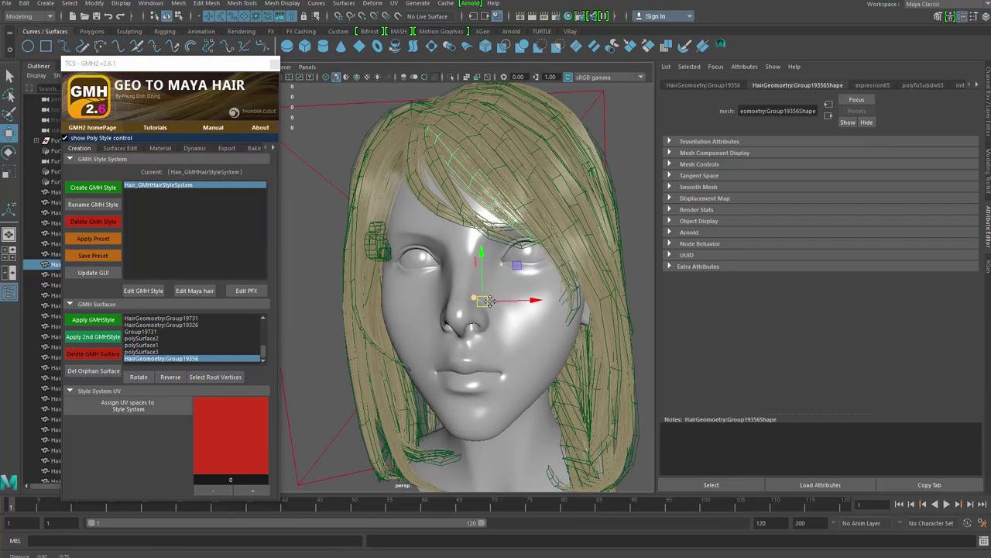
{"action": "left_click_drag", "start_coordinate": [466, 314], "coordinate": [440, 311], "text": "alt"}
Reopen the GMH hair style's attributes, play the hair simulation over the whole head and return to the first frame
{"action": "left_click", "coordinate": [144, 291]}
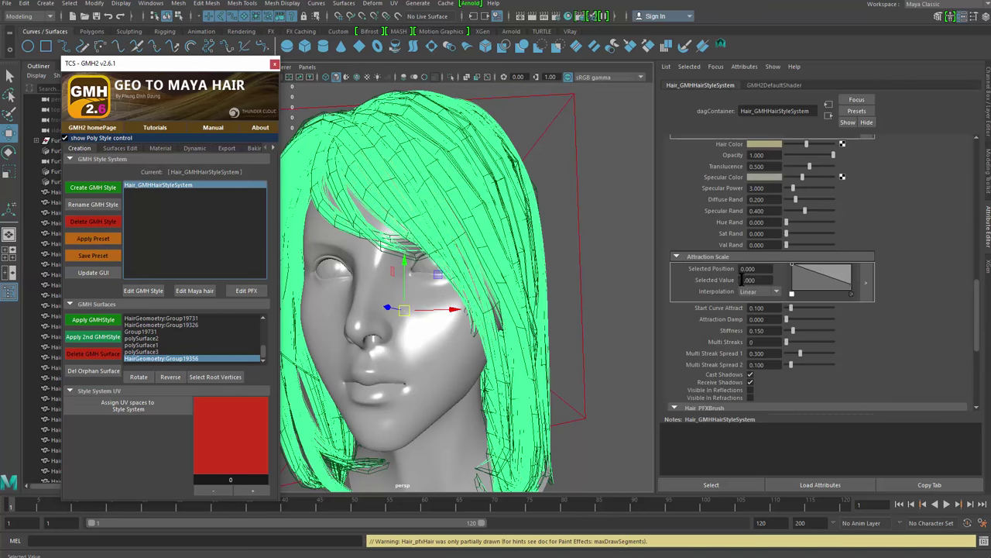
{"action": "left_click", "coordinate": [756, 281]}
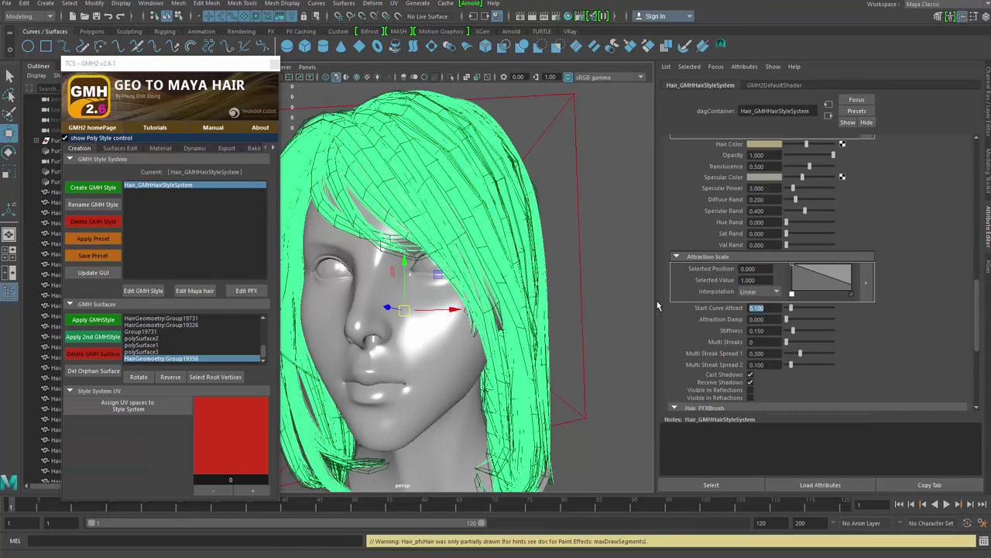
{"action": "scroll", "coordinate": [551, 217], "scroll_direction": "down", "scroll_amount": 3}
{"action": "left_click_drag", "start_coordinate": [551, 217], "coordinate": [581, 237], "text": "alt"}
{"action": "key", "text": "alt+v"}
{"action": "scroll", "coordinate": [598, 279], "scroll_direction": "down", "scroll_amount": 3}
{"action": "left_click_drag", "start_coordinate": [599, 281], "coordinate": [593, 290], "text": "alt"}
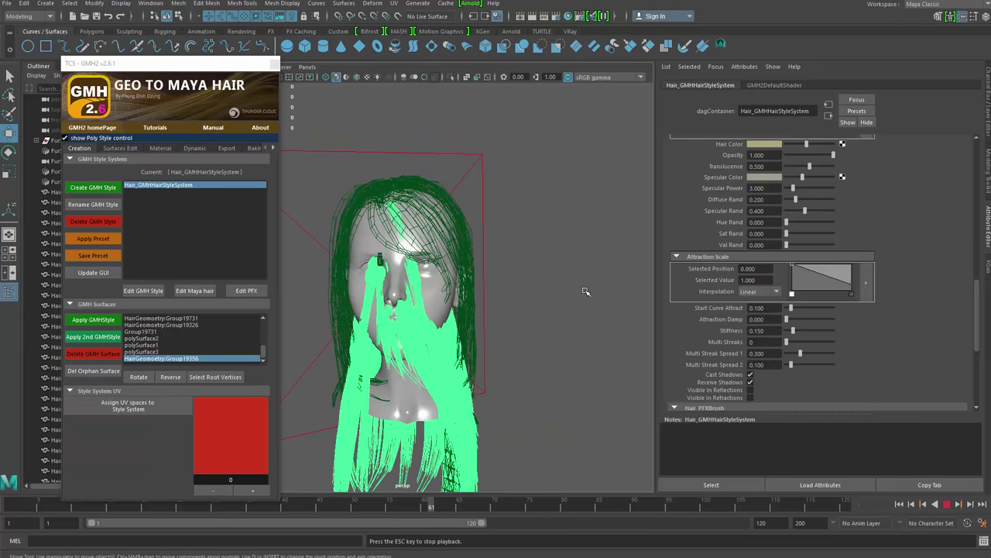
{"action": "key", "text": "alt+v"}
{"action": "key", "text": "alt+shift+v"}
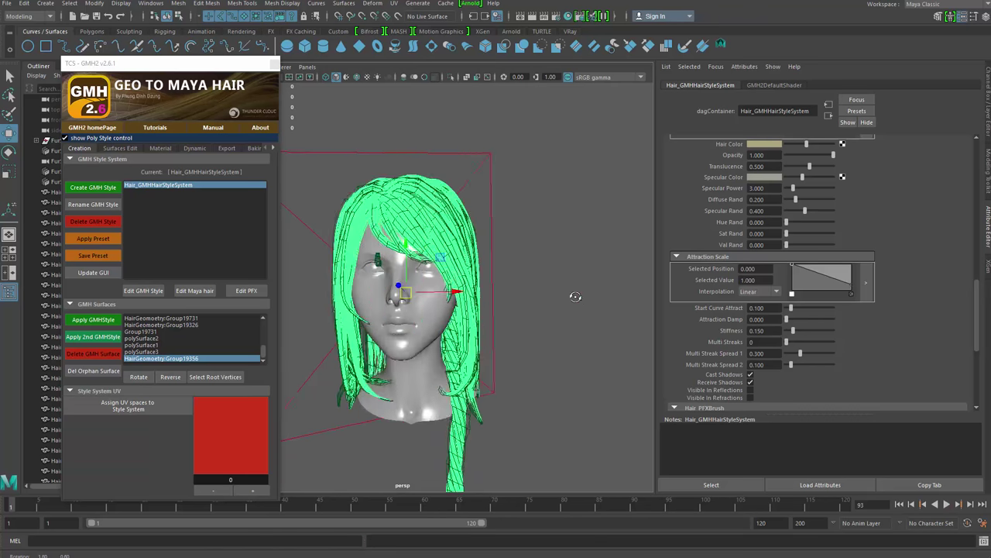
Set Start Curve Attract to 1, replay the hair simulation and return to the first frame
{"action": "left_click_drag", "start_coordinate": [576, 297], "coordinate": [587, 303], "text": "alt"}
{"action": "left_click_drag", "start_coordinate": [729, 316], "coordinate": [720, 316]}
{"action": "type", "text": "1"}
{"action": "key", "text": "Return"}
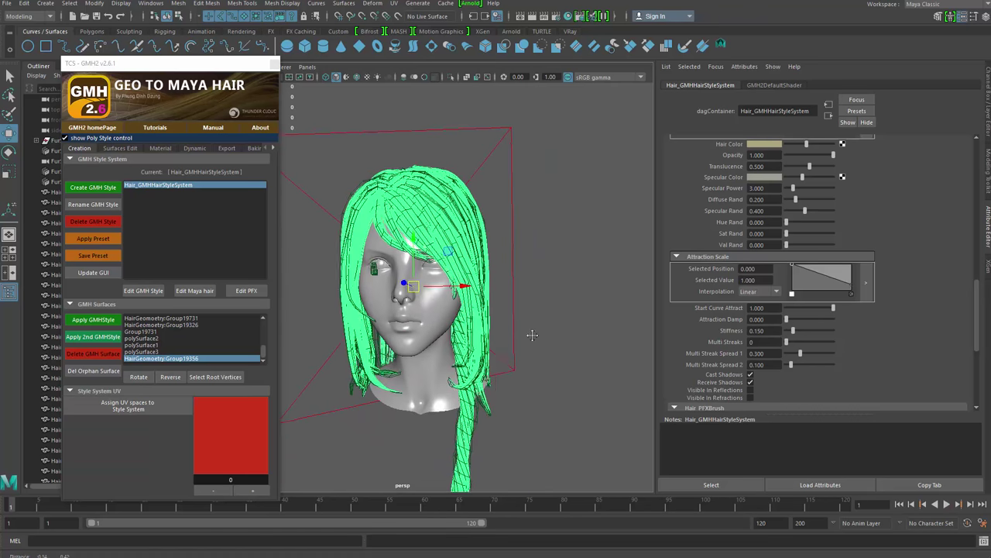
{"action": "left_click_drag", "start_coordinate": [531, 334], "coordinate": [584, 335], "text": "alt"}
{"action": "key", "text": "alt+v"}
{"action": "scroll", "coordinate": [580, 335], "scroll_direction": "down", "scroll_amount": 1}
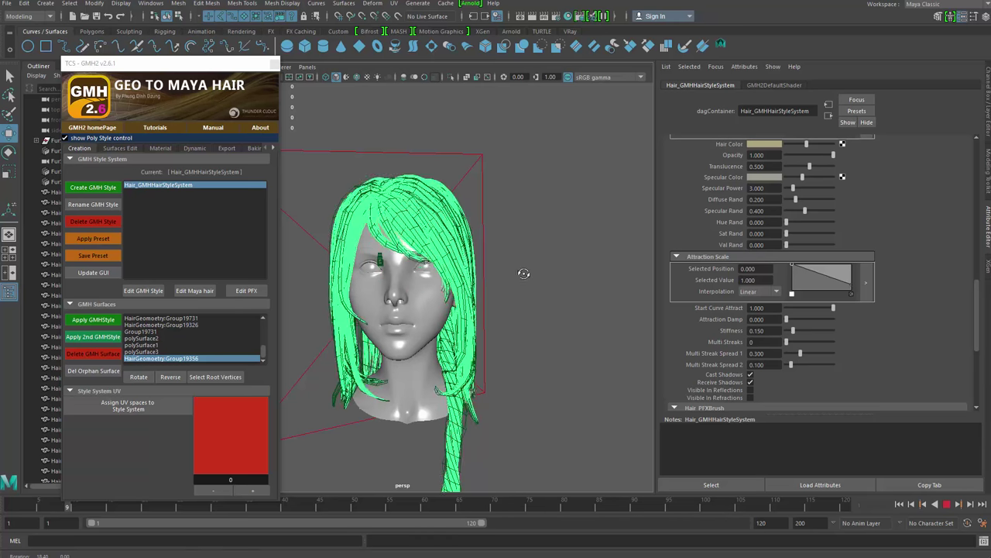
{"action": "key", "text": "alt+v"}
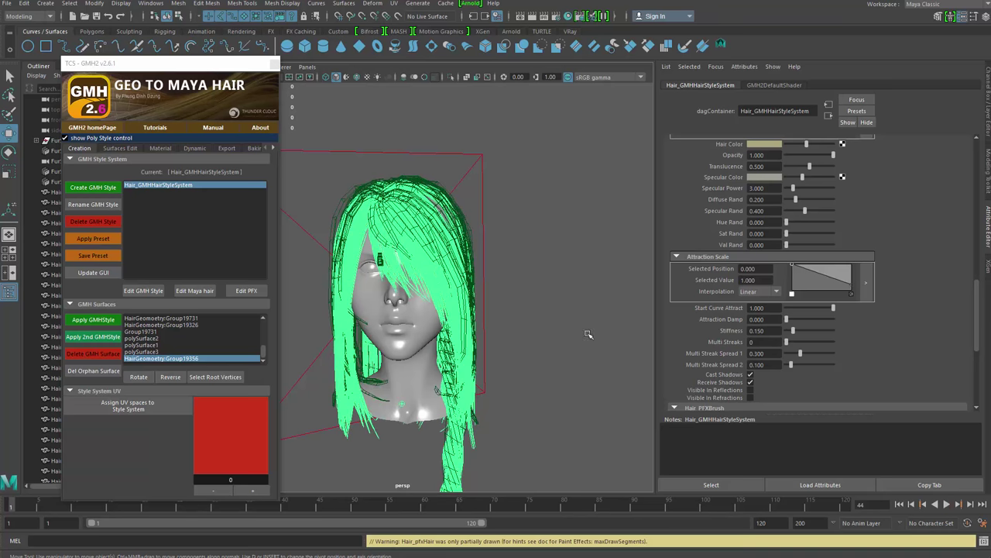
{"action": "key", "text": "alt+shift+v"}
{"action": "left_click_drag", "start_coordinate": [587, 334], "coordinate": [622, 336], "text": "alt"}
{"action": "middle_click_drag", "start_coordinate": [622, 336], "coordinate": [624, 319], "text": "alt"}
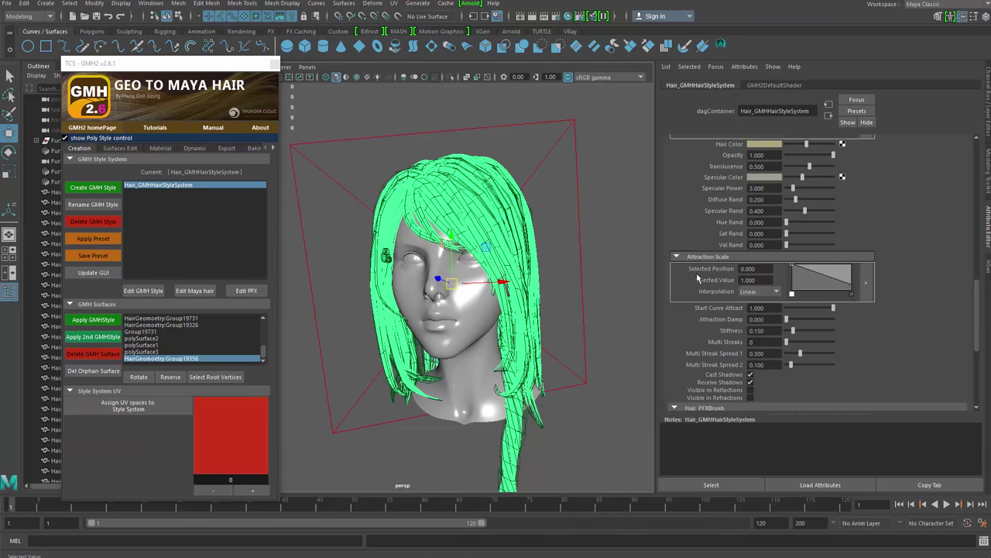
Reshape the Attraction Scale with a middle point at about 0.539, value about 0.92, and the end point's value at 0.7
{"action": "left_click_drag", "start_coordinate": [507, 334], "coordinate": [530, 341], "text": "alt"}
{"action": "right_click_drag", "start_coordinate": [531, 341], "coordinate": [558, 359], "text": "alt"}
{"action": "middle_click_drag", "start_coordinate": [558, 359], "coordinate": [564, 374], "text": "alt"}
{"action": "right_click_drag", "start_coordinate": [564, 374], "coordinate": [596, 375], "text": "alt"}
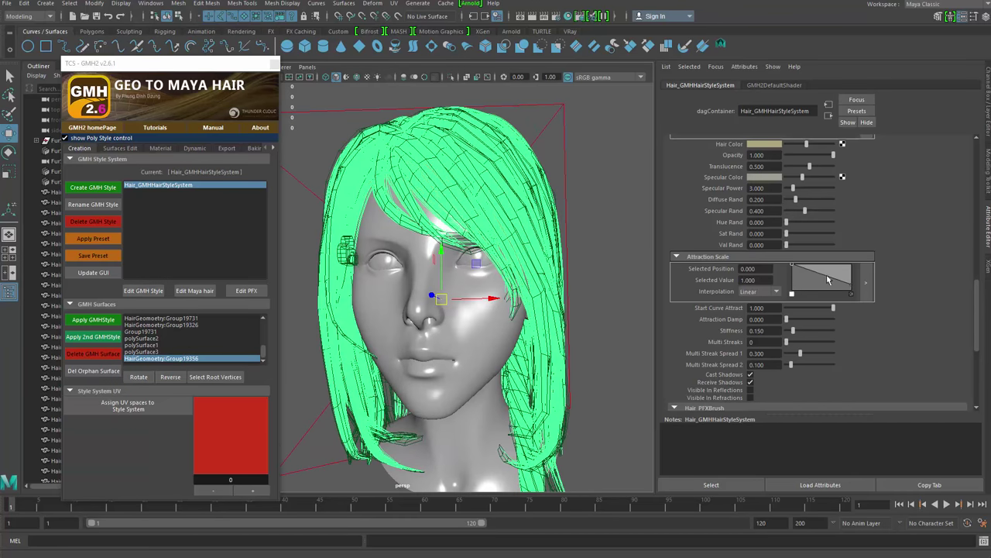
{"action": "left_click", "coordinate": [825, 272]}
{"action": "left_click_drag", "start_coordinate": [851, 286], "coordinate": [853, 275]}
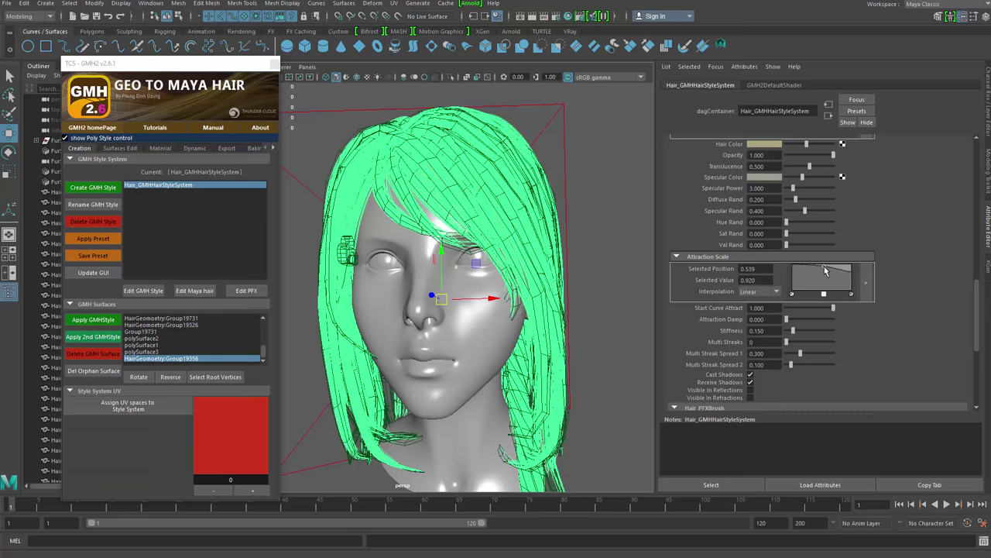
{"action": "left_click", "coordinate": [851, 272]}
Play the simulation to check how well the hair holds its shape, and return to the first frame
{"action": "scroll", "coordinate": [520, 332], "scroll_direction": "down", "scroll_amount": 3}
{"action": "left_click_drag", "start_coordinate": [520, 331], "coordinate": [529, 341], "text": "alt"}
{"action": "key", "text": "alt+v"}
{"action": "scroll", "coordinate": [529, 281], "scroll_direction": "down", "scroll_amount": 3}
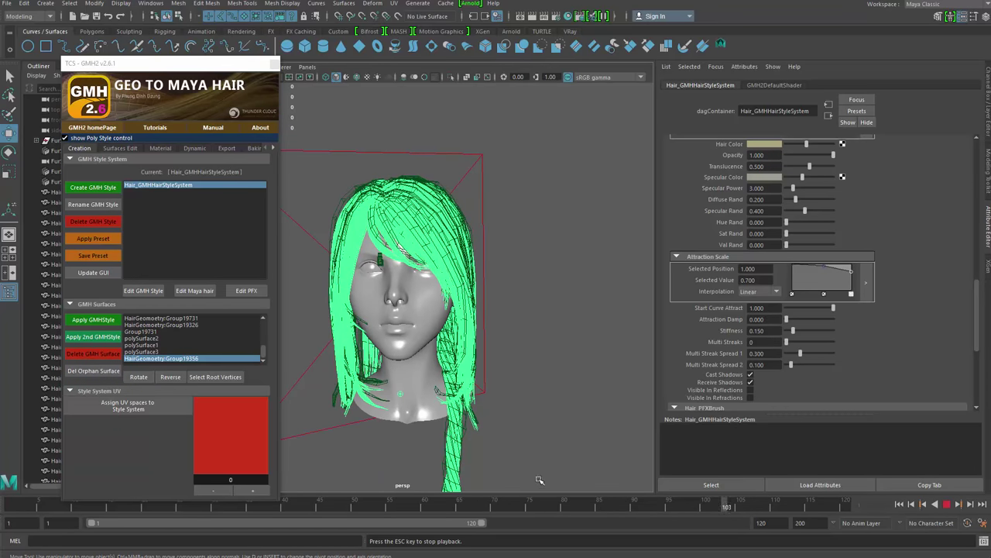
{"action": "key", "text": "alt+v"}
{"action": "key", "text": "alt+shift+v"}
Set the playback speed to play every frame, replay the simulation briefly and deselect the hair system
{"action": "right_click", "coordinate": [542, 508]}
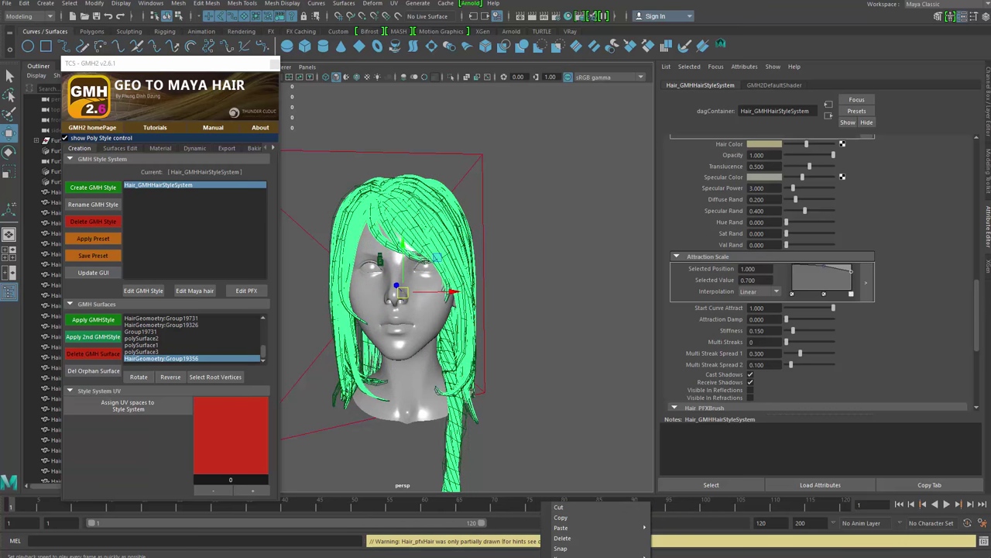
{"action": "left_click", "coordinate": [681, 557]}
{"action": "left_click_drag", "start_coordinate": [556, 393], "coordinate": [573, 392], "text": "alt"}
{"action": "key", "text": "alt+v"}
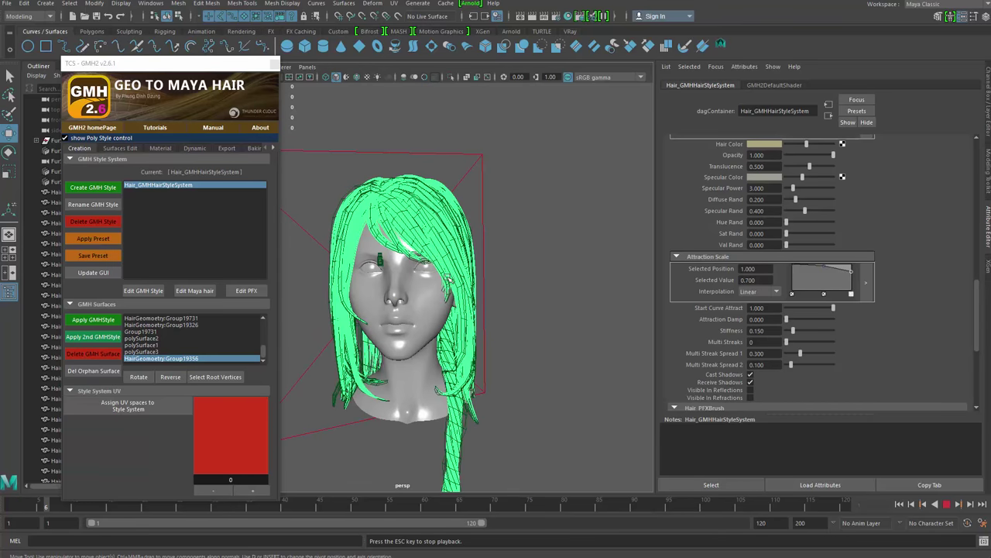
{"action": "key", "text": "Escape"}
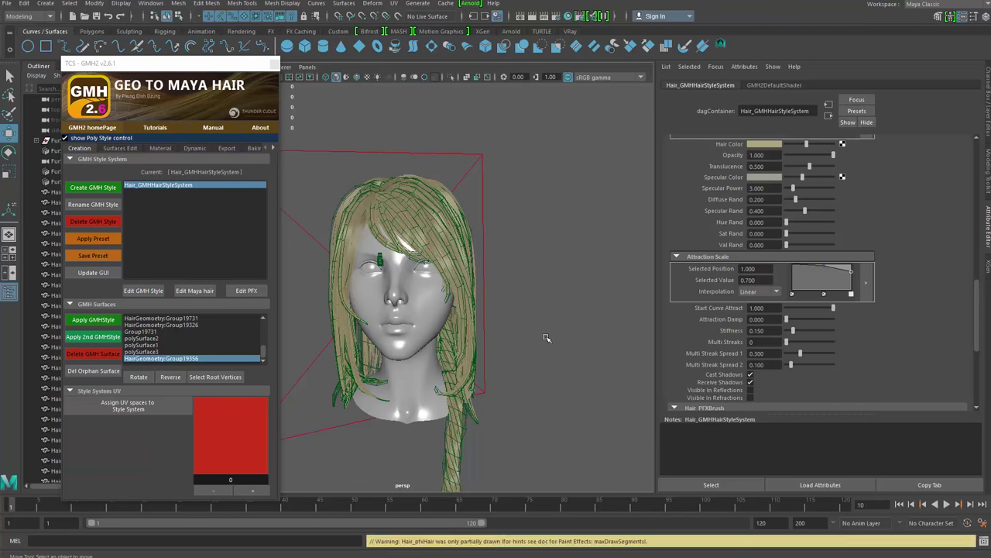
{"action": "left_click", "coordinate": [549, 339]}
{"action": "mouse_move", "coordinate": [550, 338]}
{"action": "left_mouse_down", "text": "alt"}
{"action": "mouse_move", "coordinate": [591, 345]}
{"action": "mouse_move", "coordinate": [560, 326]}
{"action": "left_mouse_up", "text": "alt"}
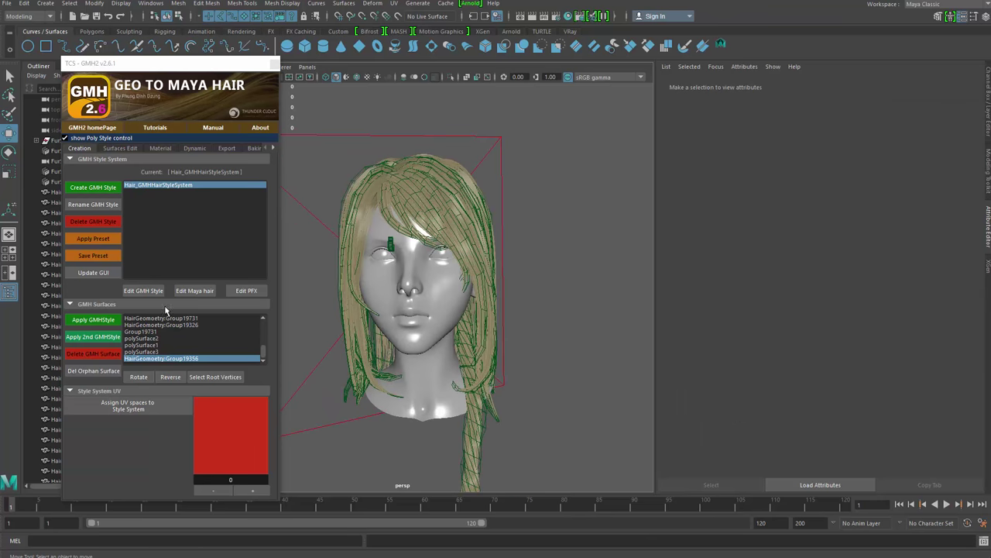
Reopen the GMH style's attributes and move the Clump Width Scale's middle point to position 0.487, value 0.66
{"action": "left_click", "coordinate": [143, 290]}
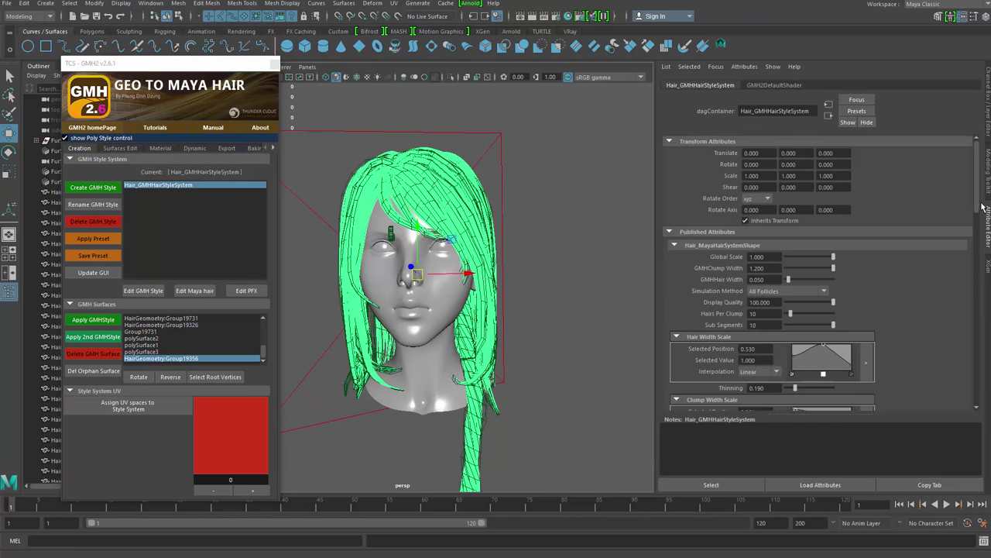
{"action": "left_click_drag", "start_coordinate": [978, 199], "coordinate": [979, 255]}
{"action": "left_click_drag", "start_coordinate": [822, 222], "coordinate": [821, 222]}
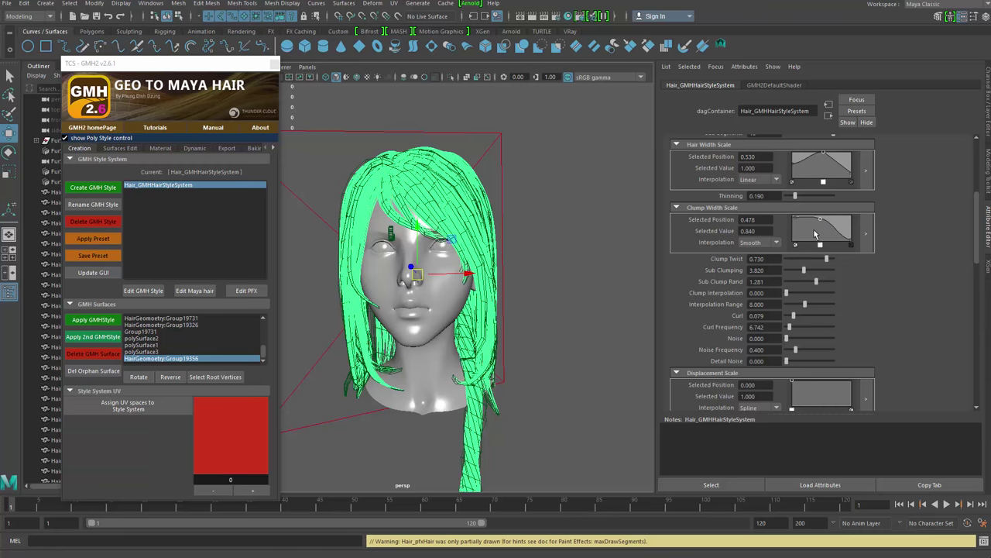
{"action": "left_click_drag", "start_coordinate": [823, 224], "coordinate": [826, 227]}
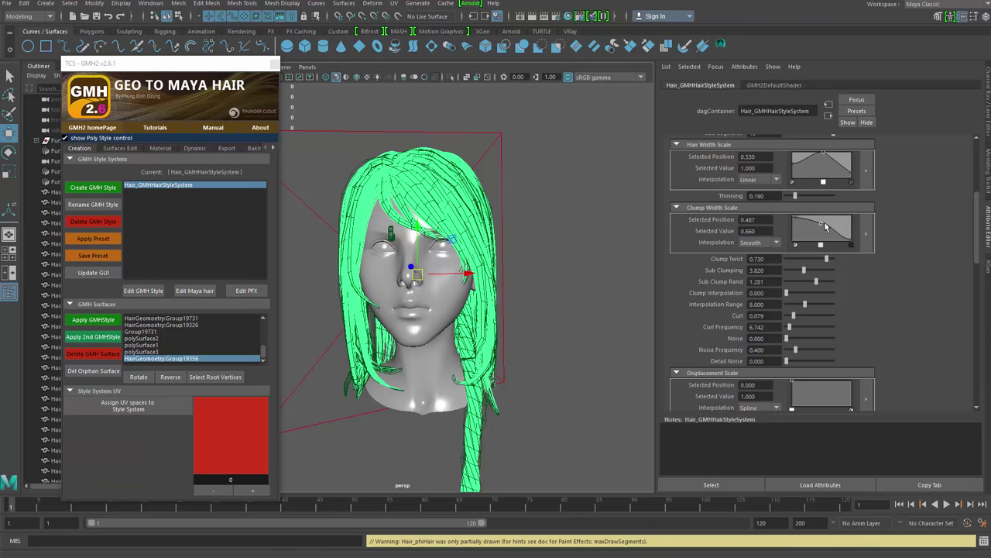
{"action": "left_click_drag", "start_coordinate": [976, 238], "coordinate": [974, 316]}
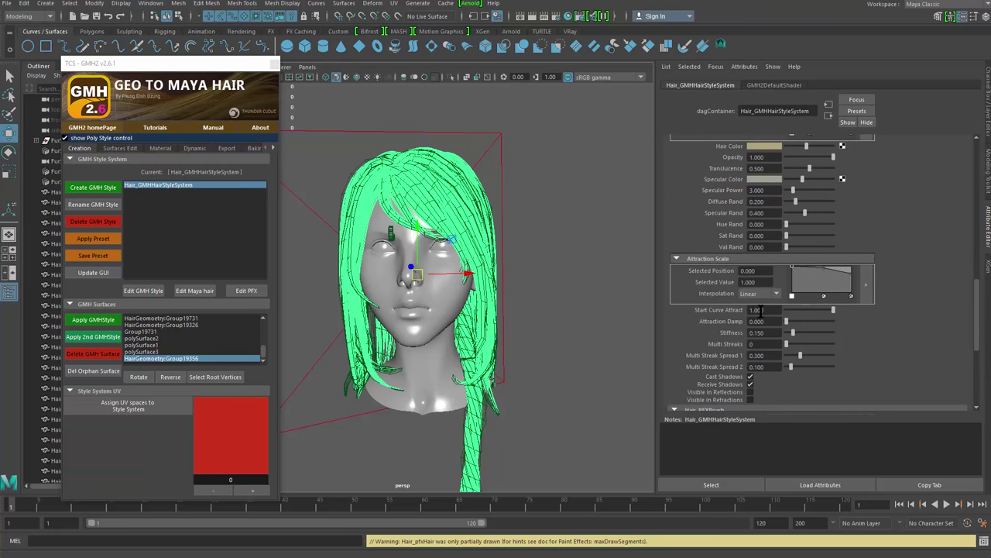
{"action": "left_click_drag", "start_coordinate": [560, 384], "coordinate": [463, 379], "text": "alt"}
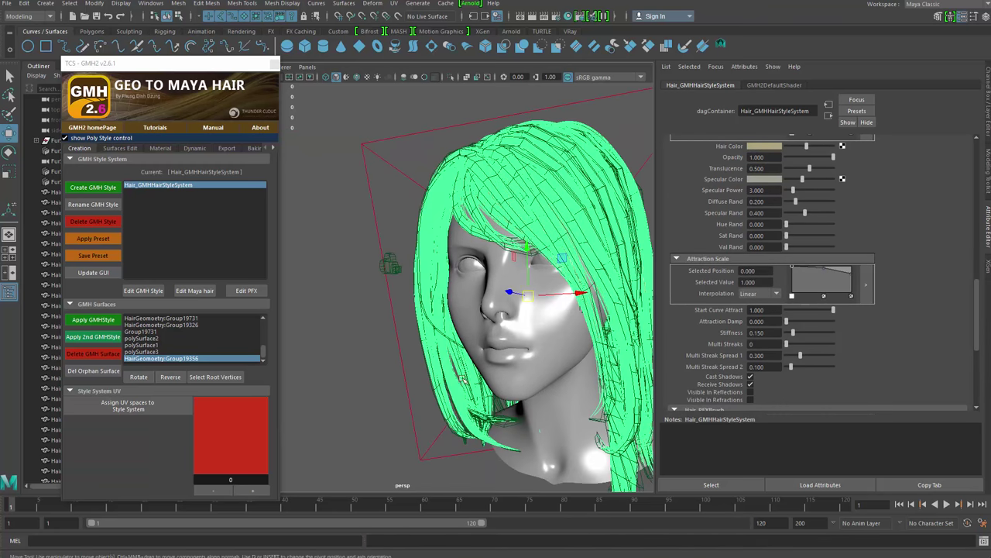
Deselect the hair system, move the GMH2 window clear of the Outliner and examine the hair around the face
{"action": "key", "text": "q"}
{"action": "left_click", "coordinate": [611, 270]}
{"action": "left_click_drag", "start_coordinate": [593, 290], "coordinate": [549, 251], "text": "alt"}
{"action": "left_click", "coordinate": [533, 309]}
{"action": "left_click_drag", "start_coordinate": [194, 64], "coordinate": [266, 69]}
{"action": "left_click_drag", "start_coordinate": [519, 189], "coordinate": [512, 193], "text": "alt"}
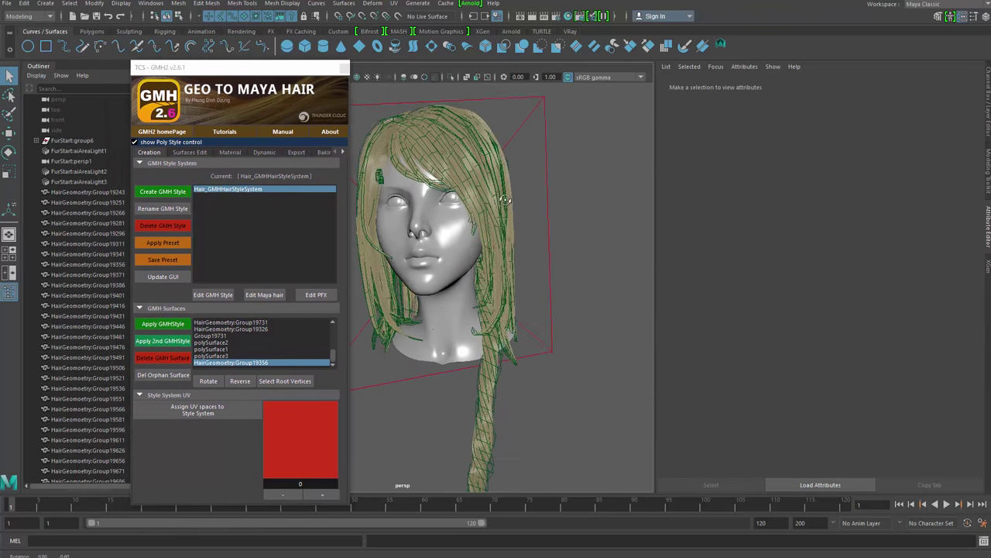
{"action": "right_click_drag", "start_coordinate": [511, 192], "coordinate": [572, 198], "text": "alt"}
{"action": "left_click_drag", "start_coordinate": [571, 199], "coordinate": [558, 199], "text": "alt"}
{"action": "middle_click_drag", "start_coordinate": [559, 203], "coordinate": [577, 306], "text": "alt"}
{"action": "left_click_drag", "start_coordinate": [438, 254], "coordinate": [435, 196], "text": "alt"}
Select all the hair strand meshes from HairGeomoetry:Group19243 through HairGeomoetry:Group19326
{"action": "left_click", "coordinate": [448, 240]}
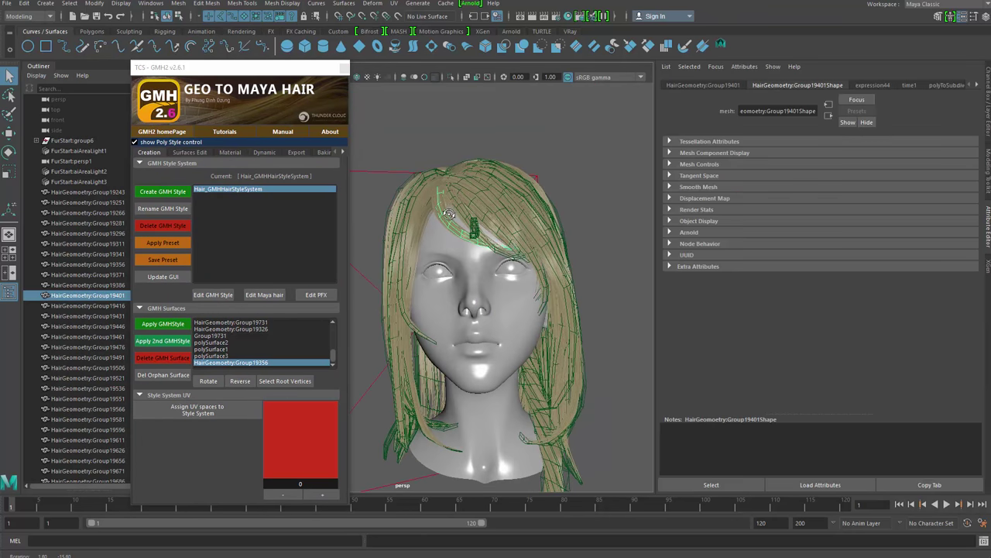
{"action": "left_click", "coordinate": [103, 193]}
{"action": "scroll", "coordinate": [85, 367], "scroll_direction": "down", "scroll_amount": 4}
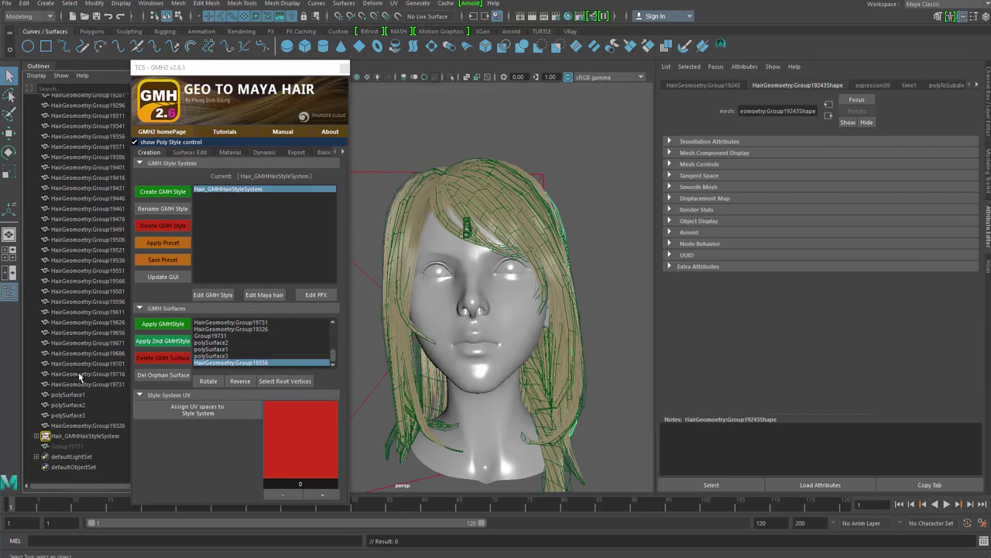
{"action": "left_click", "coordinate": [88, 425], "text": "shift"}
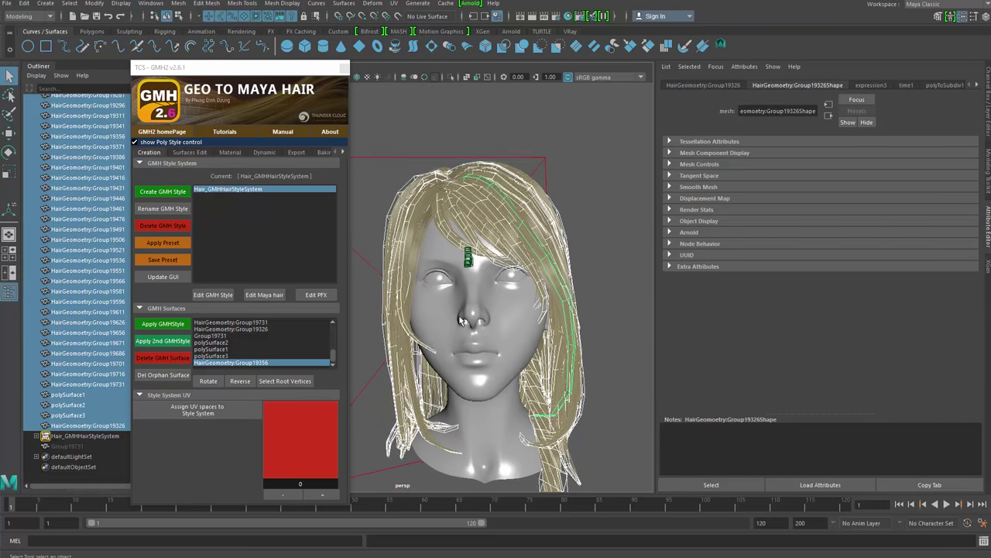
{"action": "left_click_drag", "start_coordinate": [461, 319], "coordinate": [429, 311], "text": "alt"}
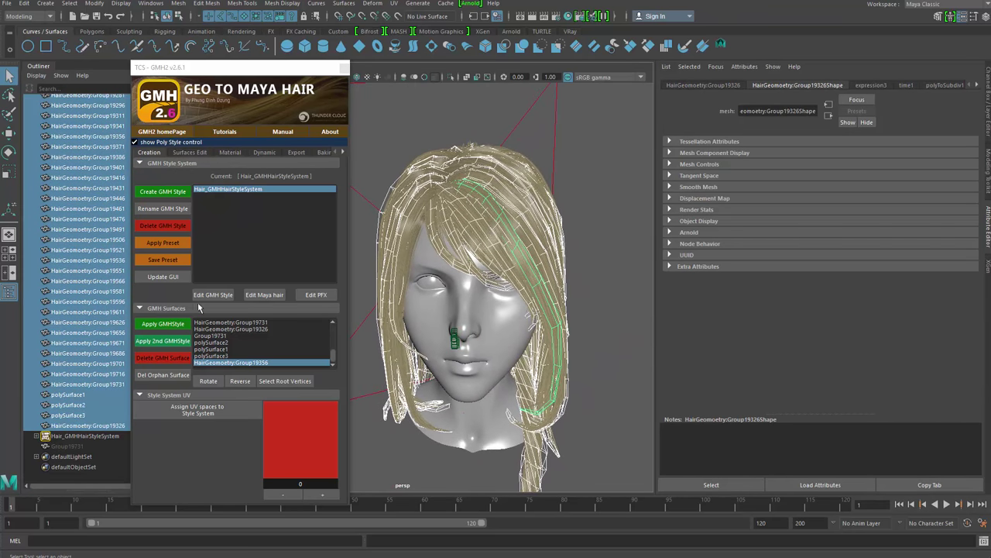
Select the fringe strand HairGeomoetry:Group19401 and create a new non-polygon GMH style named Hair_second
{"action": "left_click", "coordinate": [447, 264]}
{"action": "scroll", "coordinate": [469, 299], "scroll_direction": "up", "scroll_amount": 4}
{"action": "middle_click_drag", "start_coordinate": [481, 314], "coordinate": [647, 209], "text": "alt"}
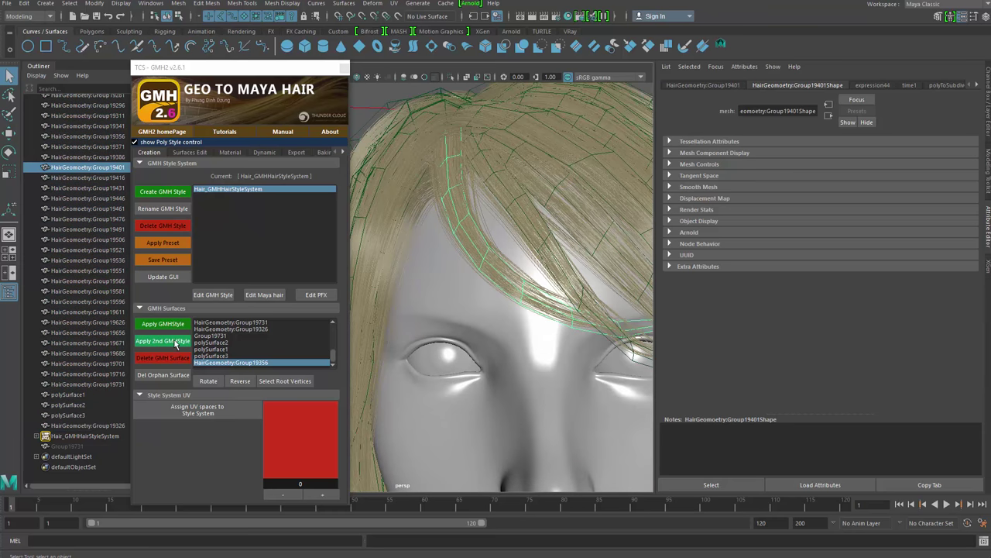
{"action": "left_click", "coordinate": [163, 191]}
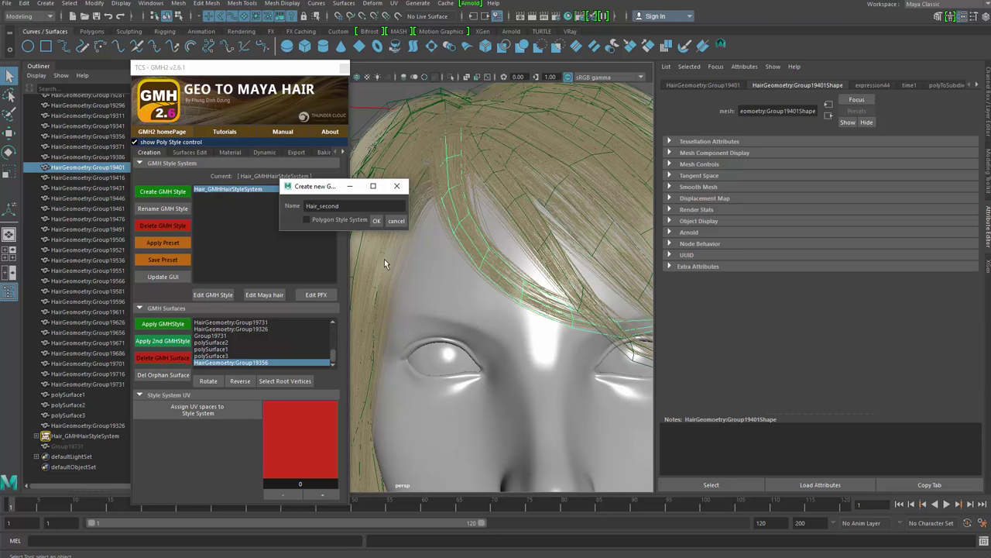
{"action": "left_click", "coordinate": [376, 221]}
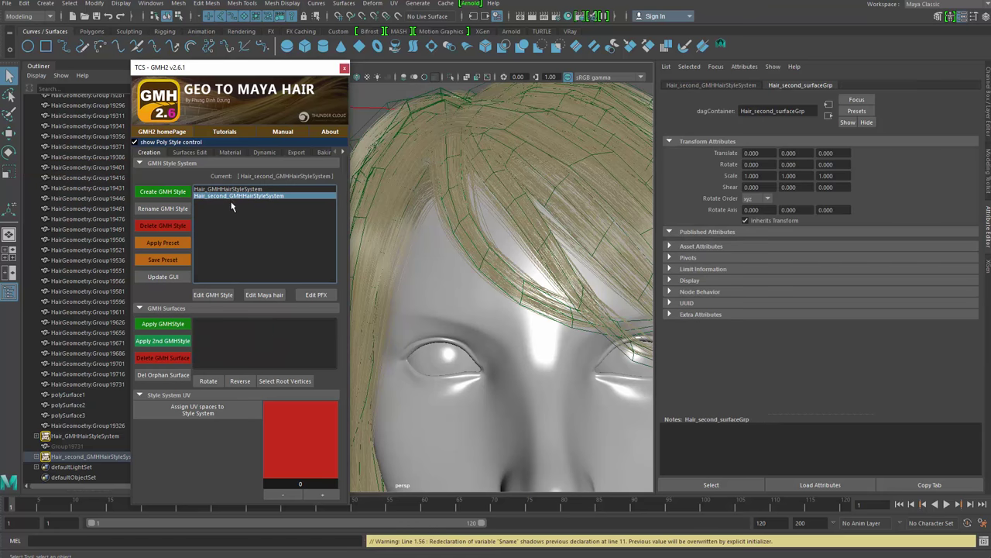
Apply the Hair_second style to the fringe strand HairGeomoetry:Group19401 as its second GMH style
{"action": "scroll", "coordinate": [454, 267], "scroll_direction": "down", "scroll_amount": 4}
{"action": "left_click_drag", "start_coordinate": [454, 263], "coordinate": [454, 285], "text": "alt"}
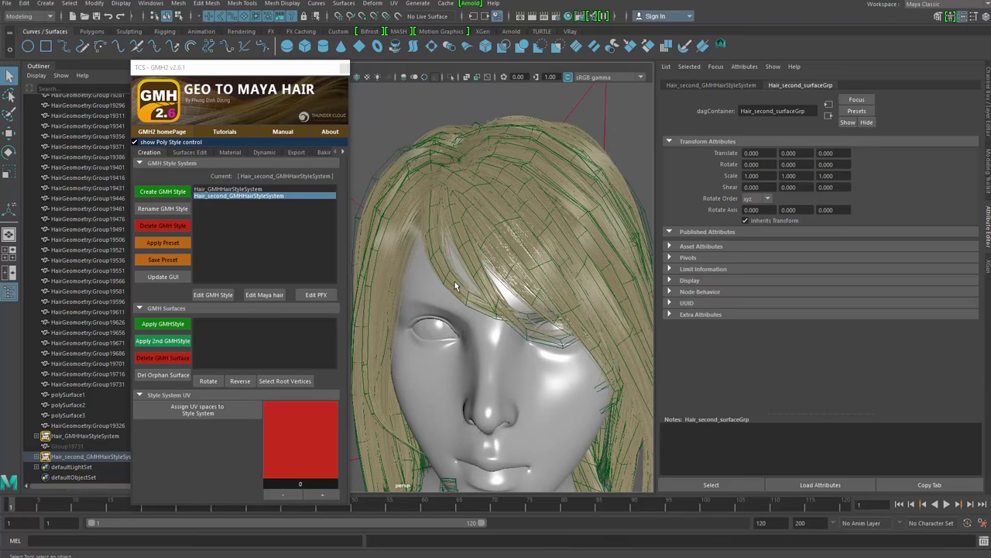
{"action": "left_click", "coordinate": [455, 281]}
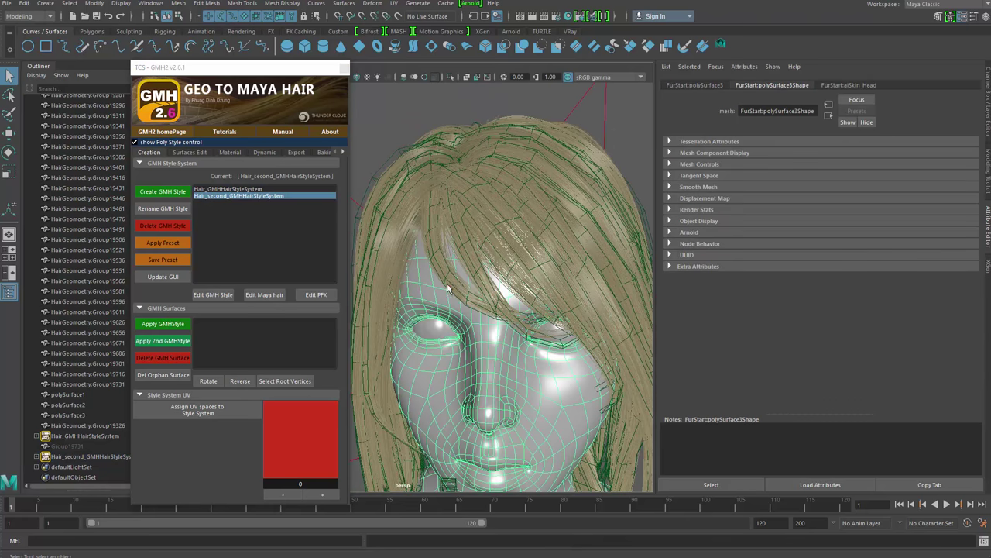
{"action": "left_click", "coordinate": [177, 346]}
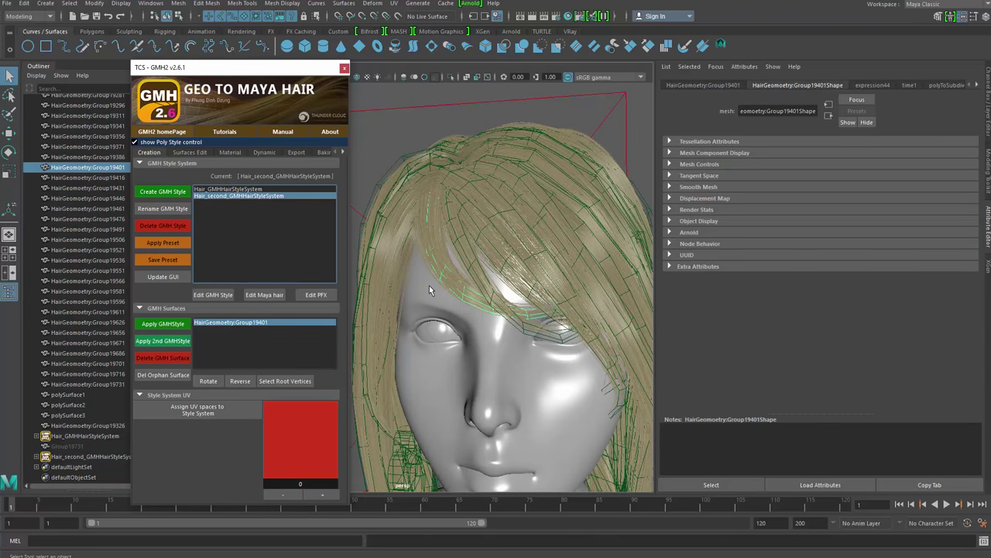
Examine the second-style hair on the fringe strand HairGeomoetry:Group19401 up close from several angles
{"action": "right_click_drag", "start_coordinate": [429, 285], "coordinate": [518, 321], "text": "alt"}
{"action": "left_click_drag", "start_coordinate": [518, 321], "coordinate": [422, 271], "text": "alt"}
{"action": "right_click_drag", "start_coordinate": [422, 271], "coordinate": [498, 291], "text": "alt"}
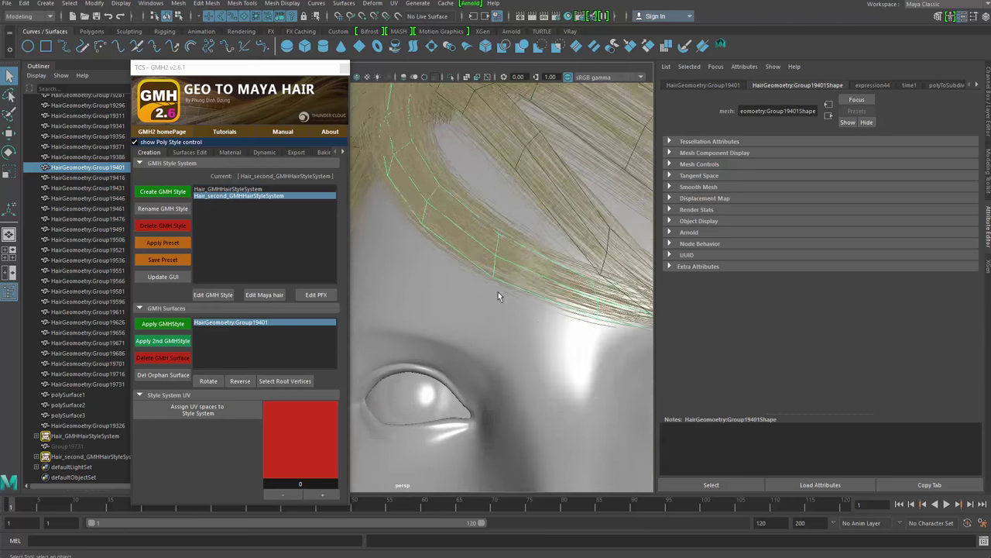
{"action": "left_click_drag", "start_coordinate": [498, 291], "coordinate": [503, 299], "text": "alt"}
{"action": "right_click_drag", "start_coordinate": [503, 299], "coordinate": [477, 290], "text": "alt"}
{"action": "left_click_drag", "start_coordinate": [477, 289], "coordinate": [493, 203], "text": "alt"}
{"action": "right_click_drag", "start_coordinate": [493, 203], "coordinate": [535, 221], "text": "alt"}
{"action": "left_click_drag", "start_coordinate": [534, 220], "coordinate": [565, 203], "text": "alt"}
{"action": "left_click", "coordinate": [716, 87]}
{"action": "left_click", "coordinate": [835, 86]}
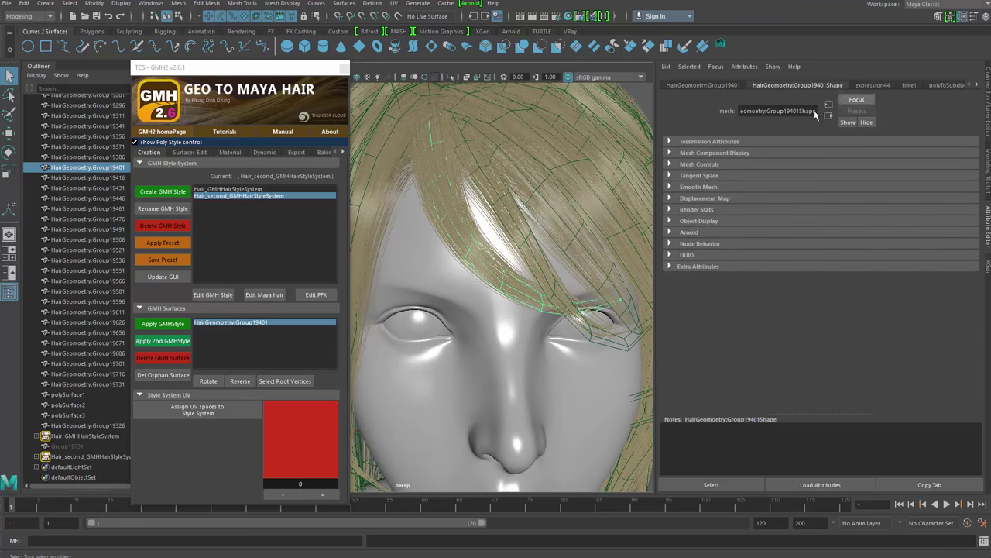
{"action": "left_click_drag", "start_coordinate": [542, 241], "coordinate": [498, 245], "text": "alt"}
Open the Hair_second GMH style's attributes and set its Hairs Per Clump to 1
{"action": "left_click", "coordinate": [218, 298]}
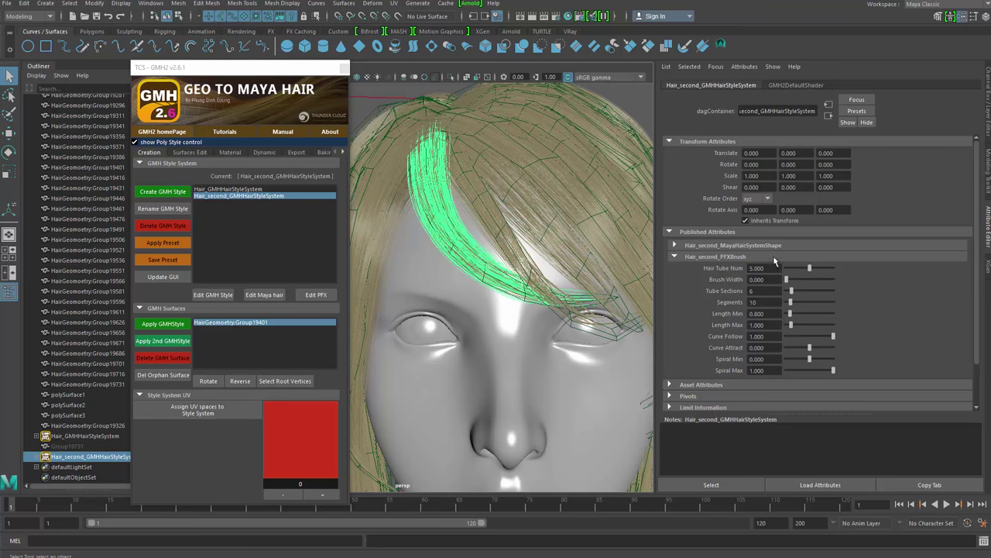
{"action": "left_click", "coordinate": [732, 246]}
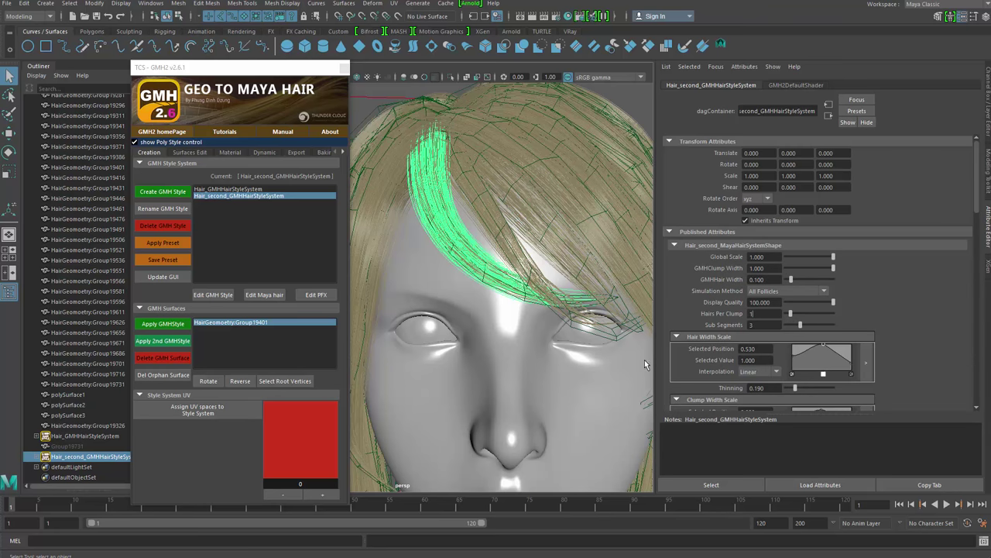
{"action": "key", "text": "Return"}
{"action": "left_click_drag", "start_coordinate": [561, 356], "coordinate": [619, 340], "text": "alt"}
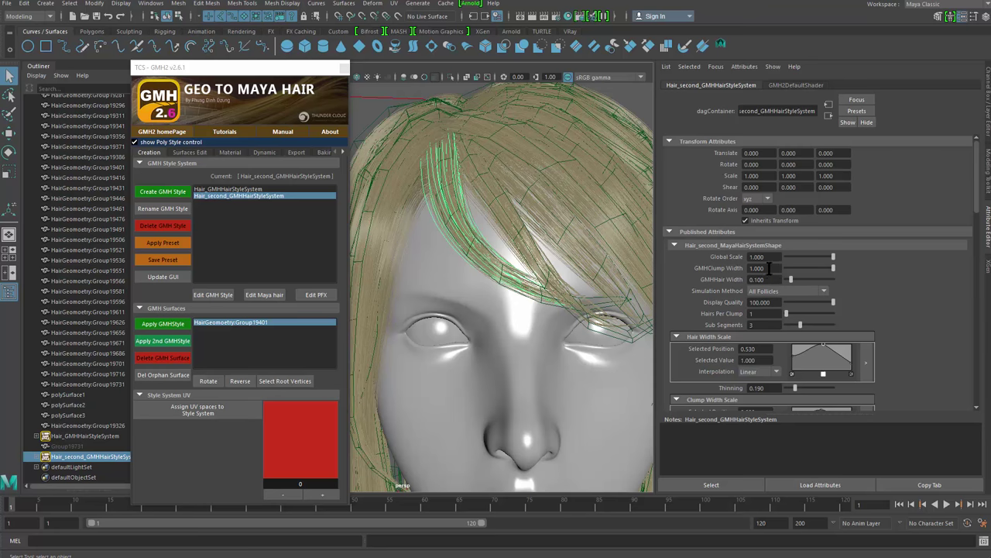
Set the Hair_second style's GMHClump Width to 2 and check the fringe from near and far
{"action": "left_click_drag", "start_coordinate": [769, 268], "coordinate": [746, 268]}
{"action": "type", "text": "2"}
{"action": "key", "text": "Return"}
{"action": "scroll", "coordinate": [542, 331], "scroll_direction": "down", "scroll_amount": 3}
{"action": "left_click_drag", "start_coordinate": [540, 331], "coordinate": [507, 336], "text": "alt"}
{"action": "scroll", "coordinate": [484, 256], "scroll_direction": "down", "scroll_amount": 3}
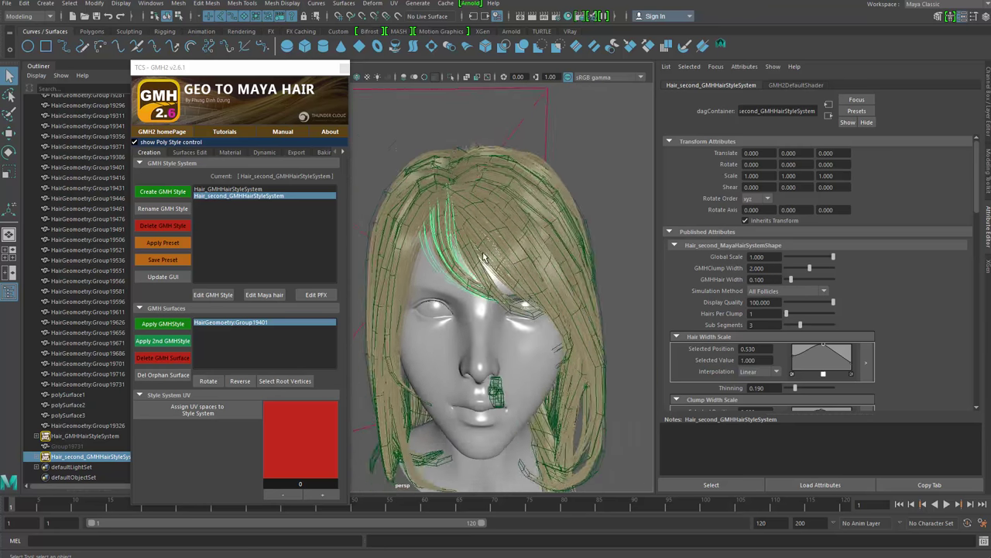
{"action": "scroll", "coordinate": [484, 256], "scroll_direction": "up", "scroll_amount": 5}
{"action": "left_click_drag", "start_coordinate": [495, 271], "coordinate": [546, 303], "text": "alt"}
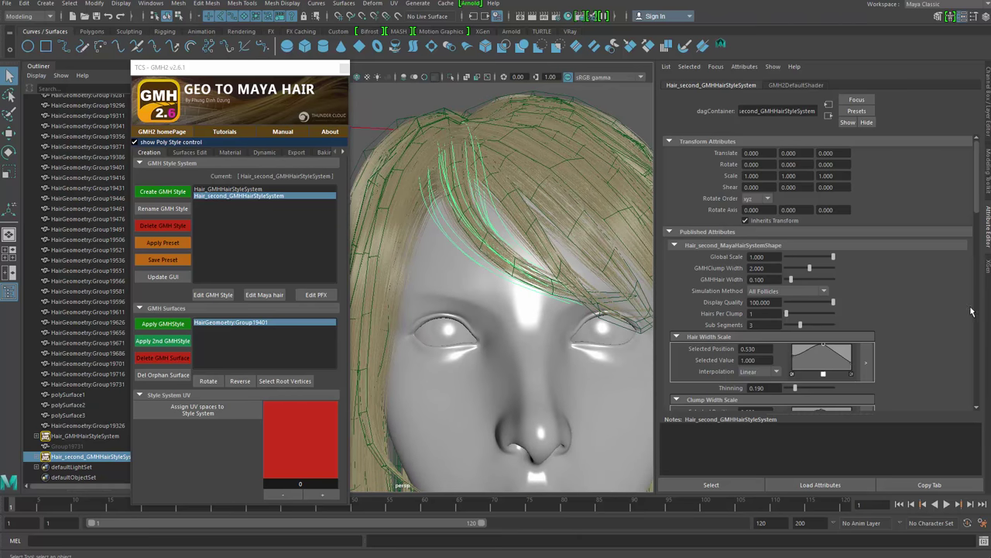
Raise the Hair_second style's Curl slightly and check its effect on the fringe strand
{"action": "scroll", "coordinate": [849, 319], "scroll_direction": "down", "scroll_amount": 5}
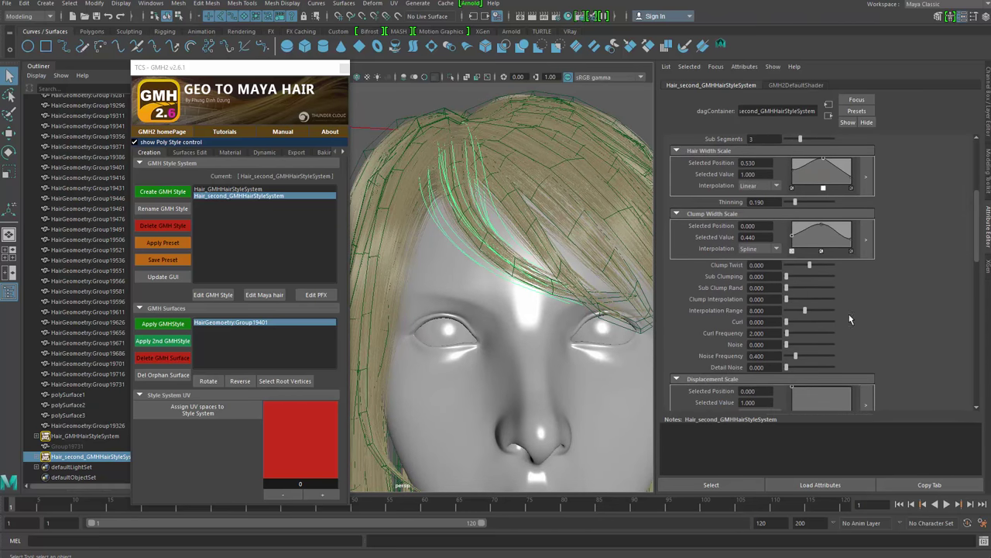
{"action": "mouse_move", "coordinate": [787, 322]}
{"action": "left_mouse_down"}
{"action": "mouse_move", "coordinate": [825, 323]}
{"action": "mouse_move", "coordinate": [788, 333]}
{"action": "left_mouse_up"}
{"action": "mouse_move", "coordinate": [503, 308]}
{"action": "right_mouse_down", "text": "alt"}
{"action": "mouse_move", "coordinate": [457, 306]}
{"action": "mouse_move", "coordinate": [496, 307]}
{"action": "right_mouse_up", "text": "alt"}
{"action": "mouse_move", "coordinate": [496, 307]}
{"action": "left_mouse_down", "text": "alt"}
{"action": "mouse_move", "coordinate": [502, 359]}
{"action": "mouse_move", "coordinate": [512, 313]}
{"action": "left_mouse_up", "text": "alt"}
{"action": "scroll", "coordinate": [817, 241], "scroll_direction": "up", "scroll_amount": 5}
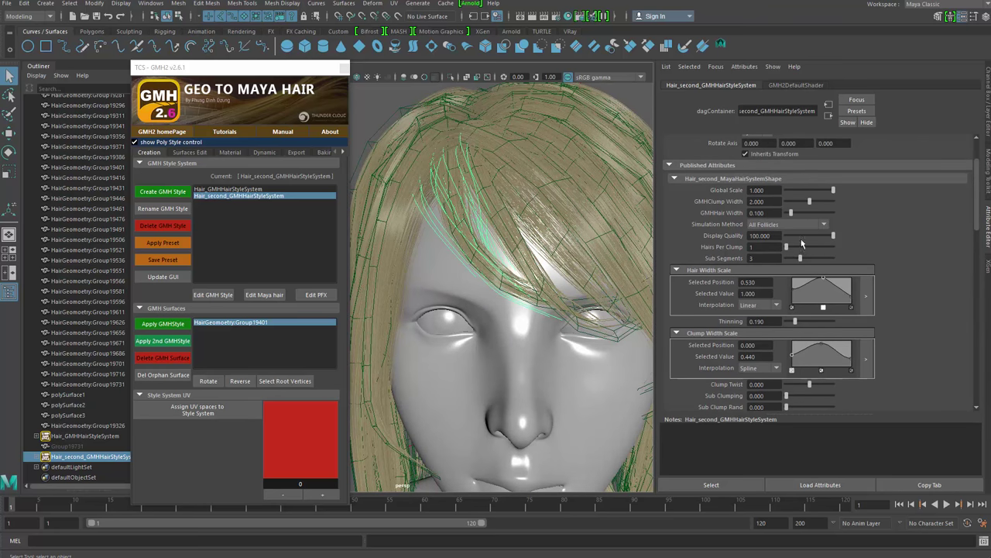
Set the Hair_second style's GMHClump Width to 1.079
{"action": "left_click_drag", "start_coordinate": [810, 202], "coordinate": [800, 205]}
{"action": "scroll", "coordinate": [534, 287], "scroll_direction": "down", "scroll_amount": 1}
{"action": "left_click_drag", "start_coordinate": [534, 287], "coordinate": [446, 271], "text": "alt"}
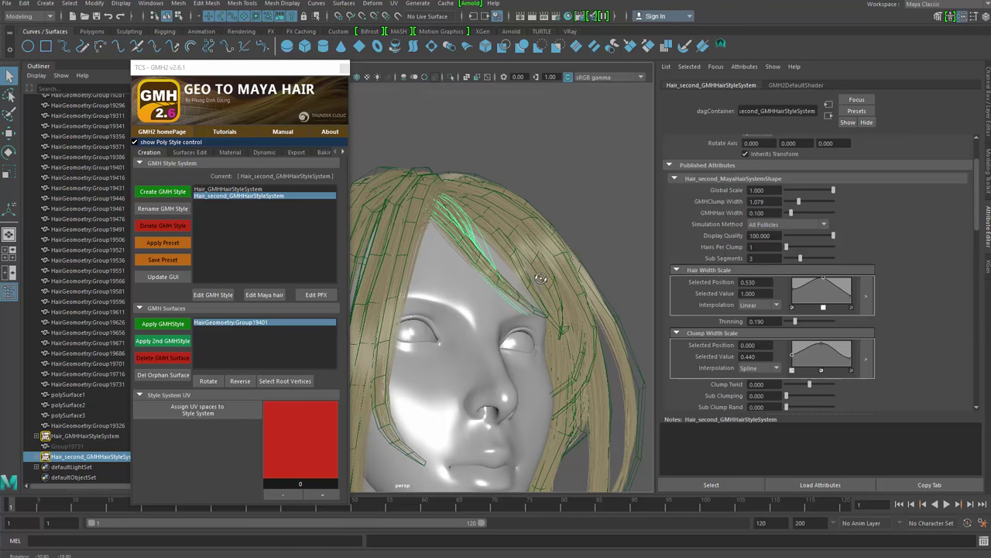
Examine the hair around the whole head and pick individual strands to identify their meshes
{"action": "left_click", "coordinate": [395, 209]}
{"action": "left_click_drag", "start_coordinate": [442, 224], "coordinate": [484, 268], "text": "alt"}
{"action": "scroll", "coordinate": [526, 271], "scroll_direction": "up", "scroll_amount": 3}
{"action": "scroll", "coordinate": [496, 240], "scroll_direction": "down", "scroll_amount": 4}
{"action": "scroll", "coordinate": [429, 206], "scroll_direction": "down", "scroll_amount": 2}
{"action": "left_click_drag", "start_coordinate": [429, 206], "coordinate": [512, 252], "text": "alt"}
{"action": "scroll", "coordinate": [467, 187], "scroll_direction": "up", "scroll_amount": 5}
{"action": "scroll", "coordinate": [457, 260], "scroll_direction": "down", "scroll_amount": 5}
{"action": "left_click_drag", "start_coordinate": [452, 258], "coordinate": [447, 216], "text": "alt"}
{"action": "scroll", "coordinate": [475, 260], "scroll_direction": "up", "scroll_amount": 4}
{"action": "left_click_drag", "start_coordinate": [565, 318], "coordinate": [500, 324], "text": "alt"}
{"action": "left_click", "coordinate": [518, 276]}
{"action": "scroll", "coordinate": [506, 292], "scroll_direction": "down", "scroll_amount": 4}
{"action": "left_click", "coordinate": [480, 293]}
{"action": "left_click", "coordinate": [552, 305]}
{"action": "scroll", "coordinate": [580, 326], "scroll_direction": "up", "scroll_amount": 2}
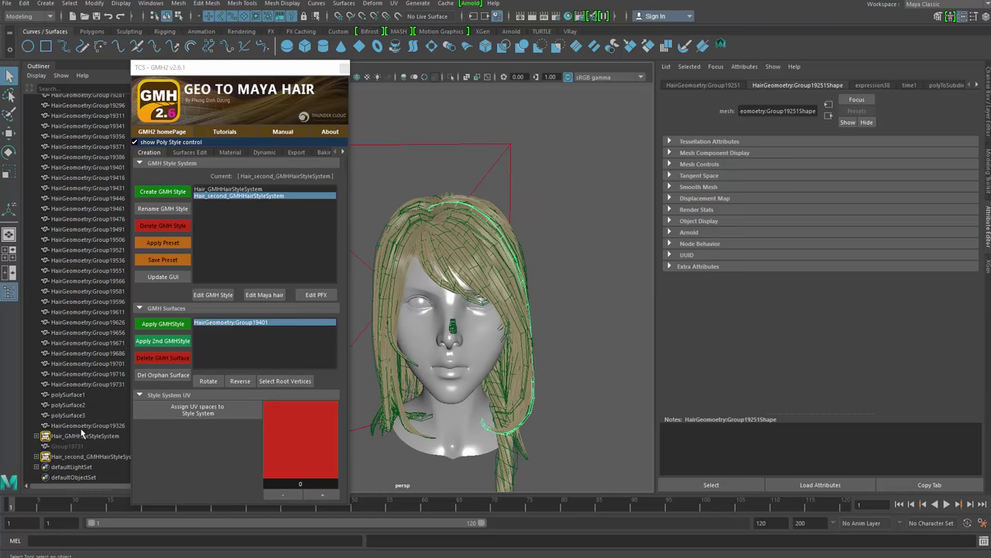
Select all hair strand meshes from HairGeomoetry:Group19243 through HairGeomoetry:Group19326 except Group19401, and apply Hair_second as their second GMH style
{"action": "left_click", "coordinate": [82, 428]}
{"action": "left_click", "coordinate": [239, 381]}
{"action": "left_click", "coordinate": [430, 274]}
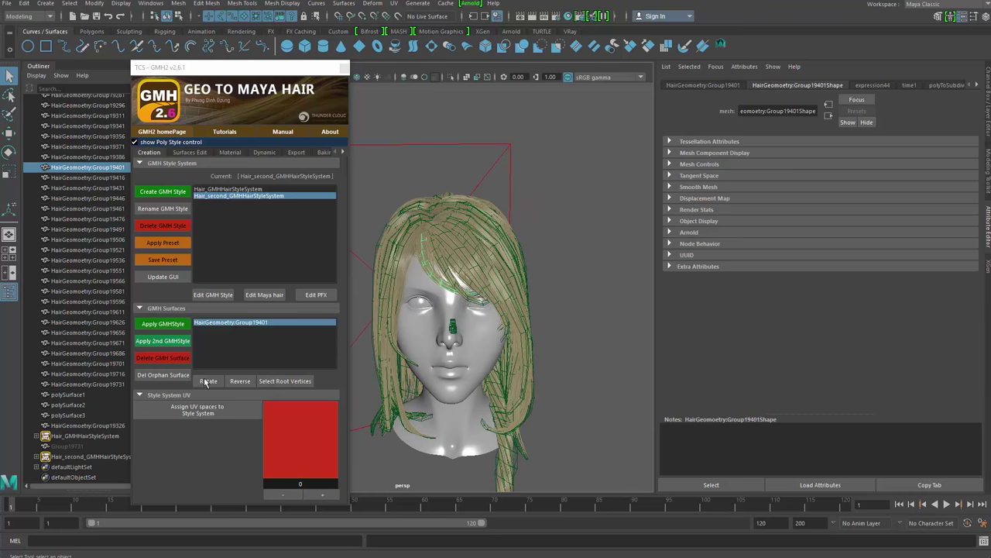
{"action": "left_click", "coordinate": [79, 427]}
{"action": "left_click", "coordinate": [77, 170], "text": "shift"}
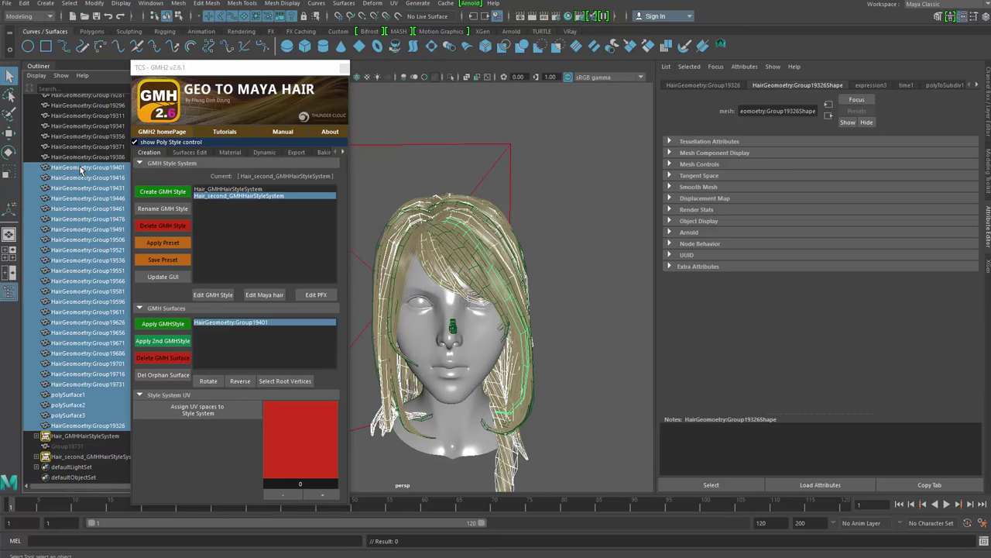
{"action": "left_click", "coordinate": [82, 170], "text": "ctrl"}
{"action": "left_click", "coordinate": [98, 157], "text": "ctrl"}
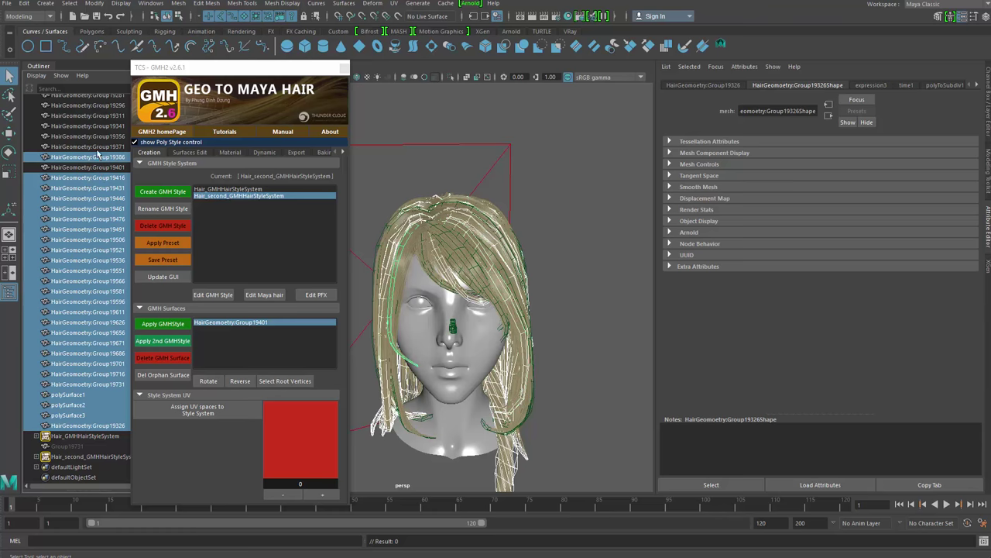
{"action": "scroll", "coordinate": [93, 186], "scroll_direction": "up", "scroll_amount": 4}
{"action": "left_click", "coordinate": [89, 183], "text": "shift"}
{"action": "left_click_drag", "start_coordinate": [453, 260], "coordinate": [394, 265], "text": "alt"}
{"action": "left_click", "coordinate": [177, 342]}
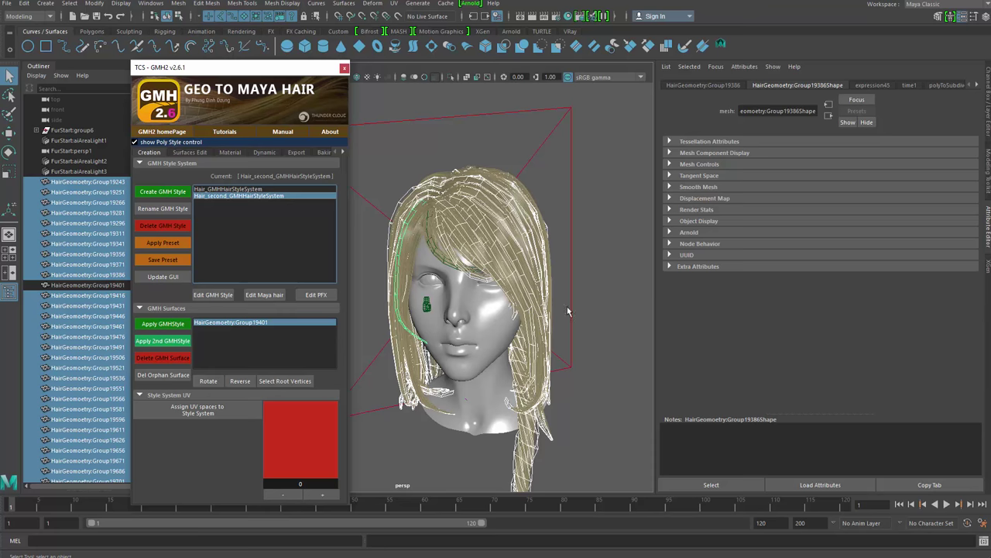
Deselect the strands and examine the second-style hair around the face up close and from a distance
{"action": "left_click", "coordinate": [603, 275]}
{"action": "right_click_drag", "start_coordinate": [505, 318], "coordinate": [559, 401], "text": "alt"}
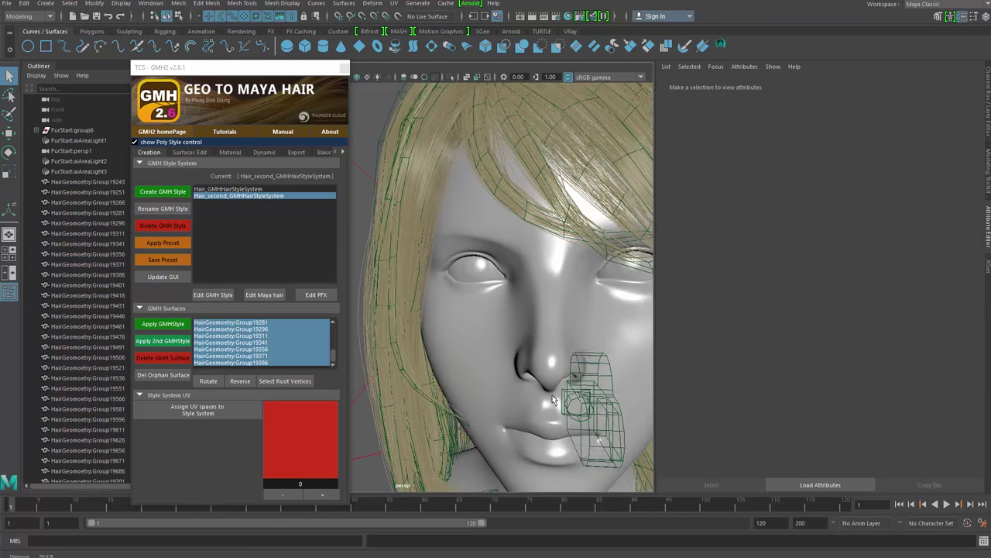
{"action": "left_click_drag", "start_coordinate": [559, 401], "coordinate": [492, 330], "text": "alt"}
{"action": "middle_click_drag", "start_coordinate": [461, 295], "coordinate": [409, 235], "text": "alt"}
{"action": "left_click_drag", "start_coordinate": [409, 235], "coordinate": [503, 281], "text": "alt"}
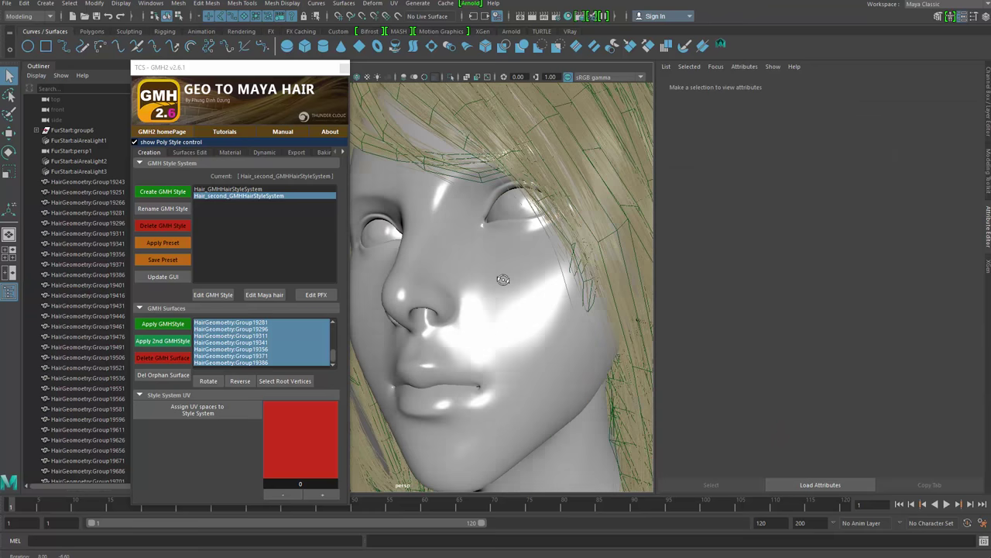
{"action": "right_click_drag", "start_coordinate": [502, 281], "coordinate": [453, 292], "text": "alt"}
{"action": "left_click_drag", "start_coordinate": [454, 292], "coordinate": [486, 278], "text": "alt"}
{"action": "scroll", "coordinate": [486, 276], "scroll_direction": "down", "scroll_amount": 3}
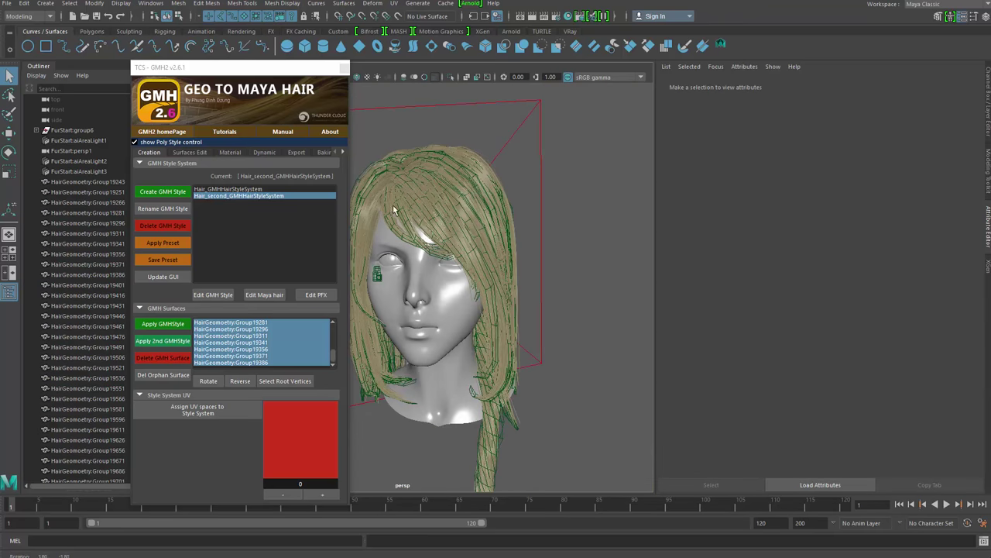
Open the Maya hair system attributes of the Hair_second style and expand its Arnold settings
{"action": "left_click_drag", "start_coordinate": [311, 68], "coordinate": [347, 68]}
{"action": "left_click_drag", "start_coordinate": [474, 252], "coordinate": [534, 250], "text": "alt"}
{"action": "scroll", "coordinate": [534, 249], "scroll_direction": "up", "scroll_amount": 4}
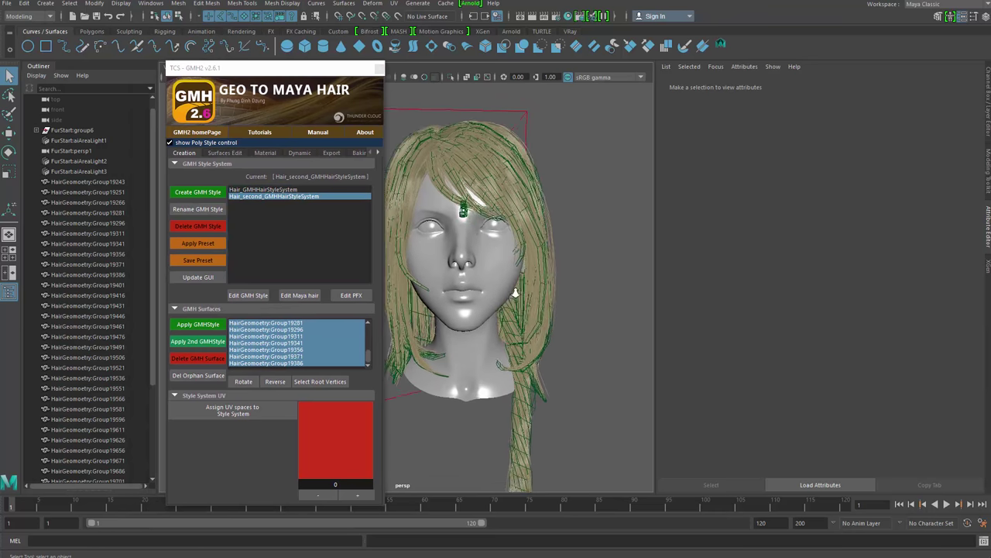
{"action": "left_click", "coordinate": [300, 295]}
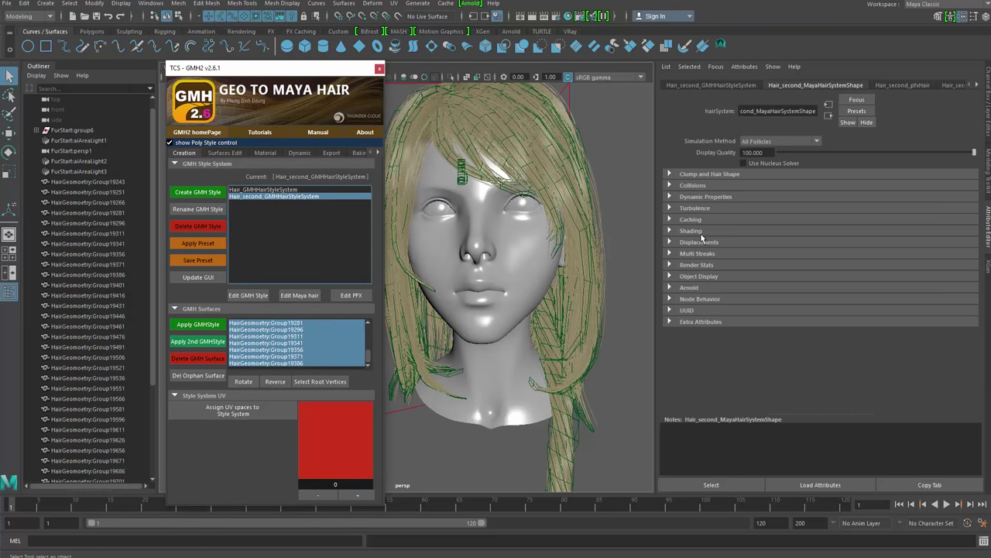
{"action": "left_click", "coordinate": [697, 288]}
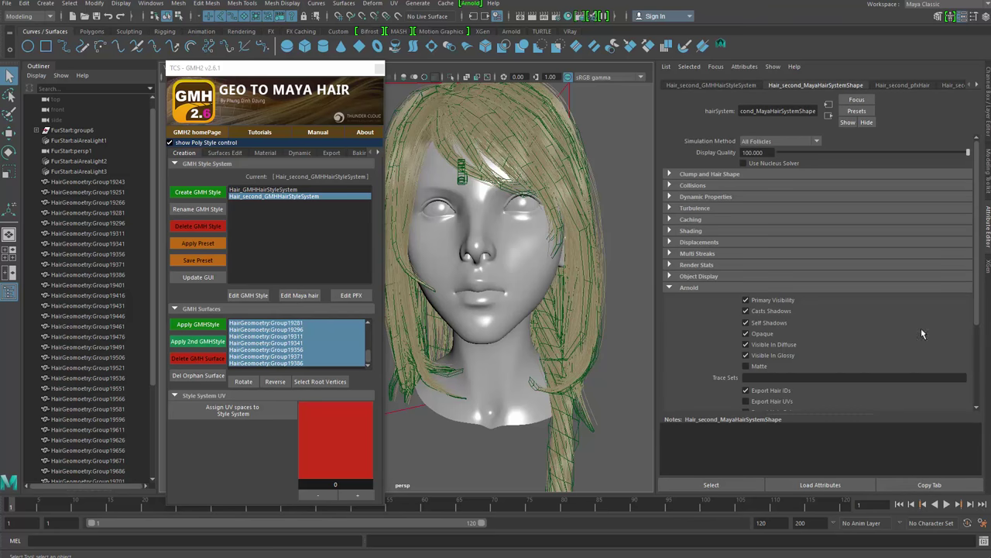
{"action": "scroll", "coordinate": [978, 313], "scroll_direction": "down", "scroll_amount": 1}
{"action": "left_click", "coordinate": [744, 66]}
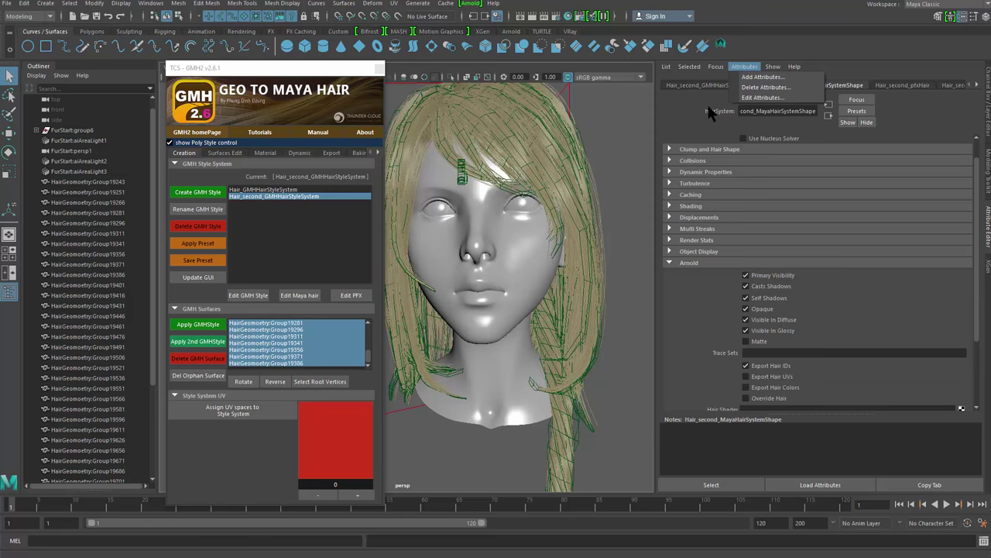
{"action": "left_click_drag", "start_coordinate": [977, 304], "coordinate": [978, 335]}
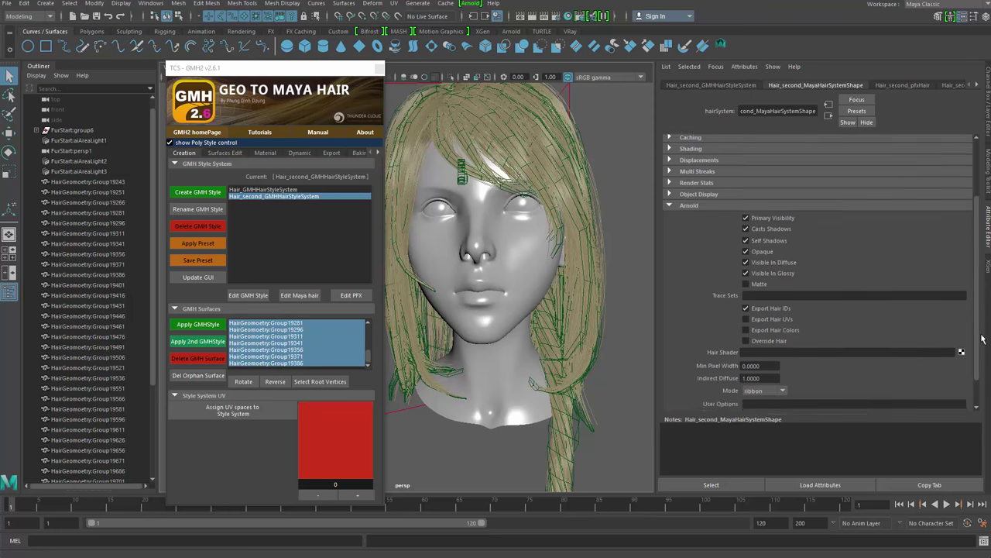
{"action": "scroll", "coordinate": [882, 152], "scroll_direction": "up", "scroll_amount": 3}
{"action": "scroll", "coordinate": [813, 249], "scroll_direction": "down", "scroll_amount": 3}
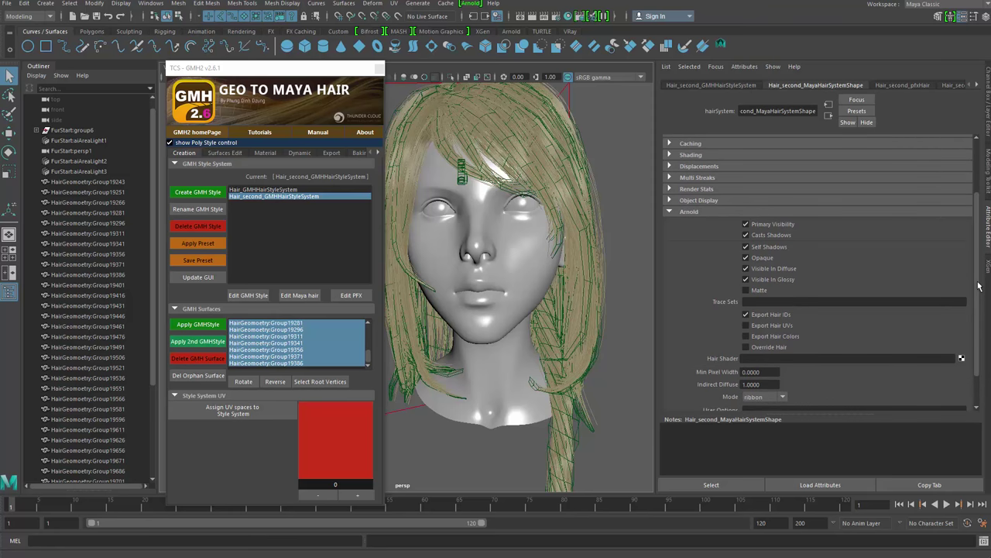
{"action": "scroll", "coordinate": [819, 268], "scroll_direction": "down", "scroll_amount": 1}
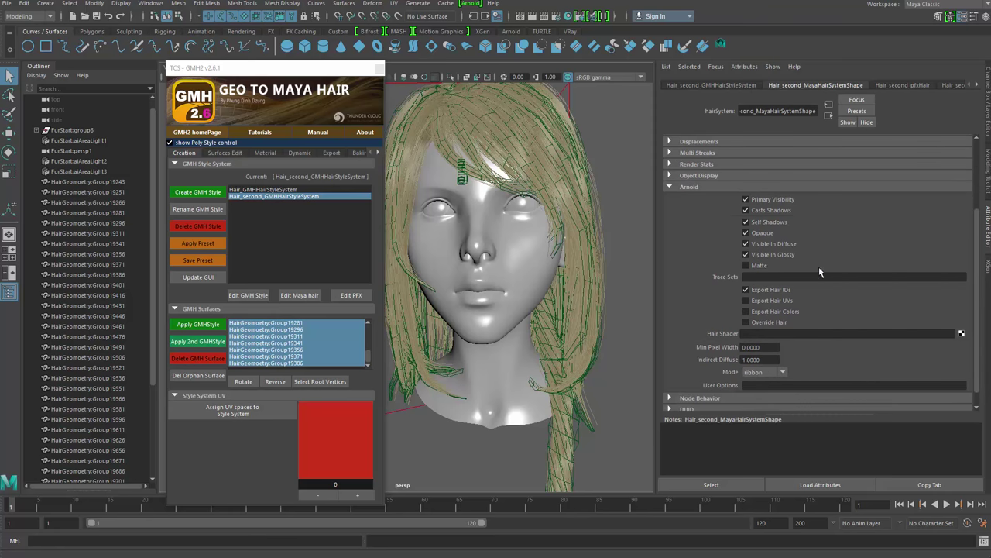
Enable Override Hair for the Hair_second hair system and assign a new aiHair node as its Hair Shader
{"action": "left_click", "coordinate": [768, 322]}
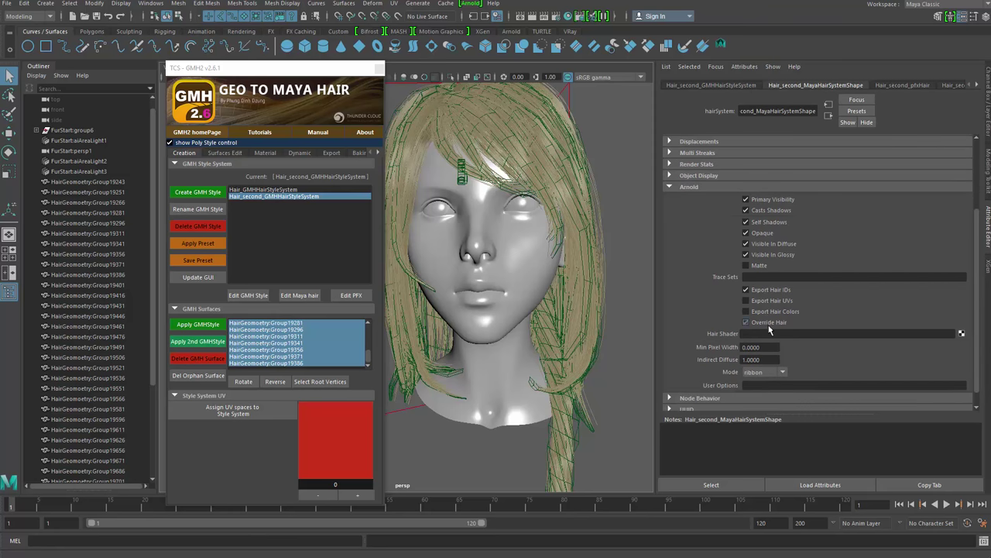
{"action": "left_click", "coordinate": [961, 334]}
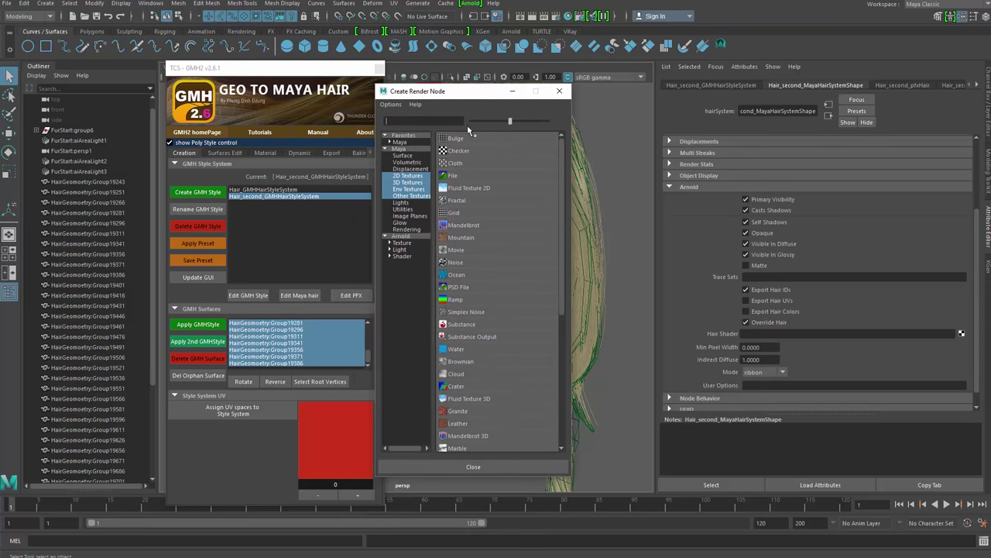
{"action": "left_click", "coordinate": [401, 236]}
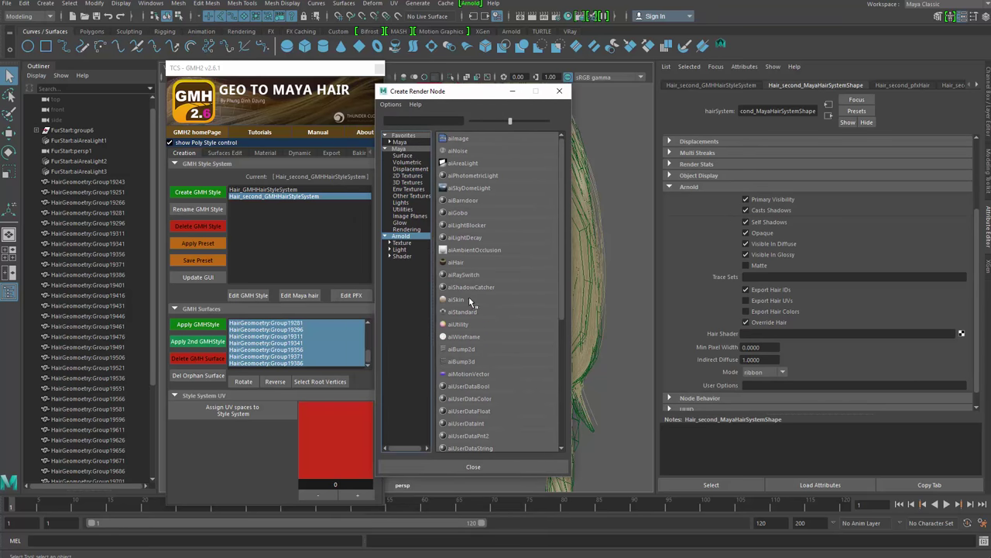
{"action": "left_click", "coordinate": [468, 263]}
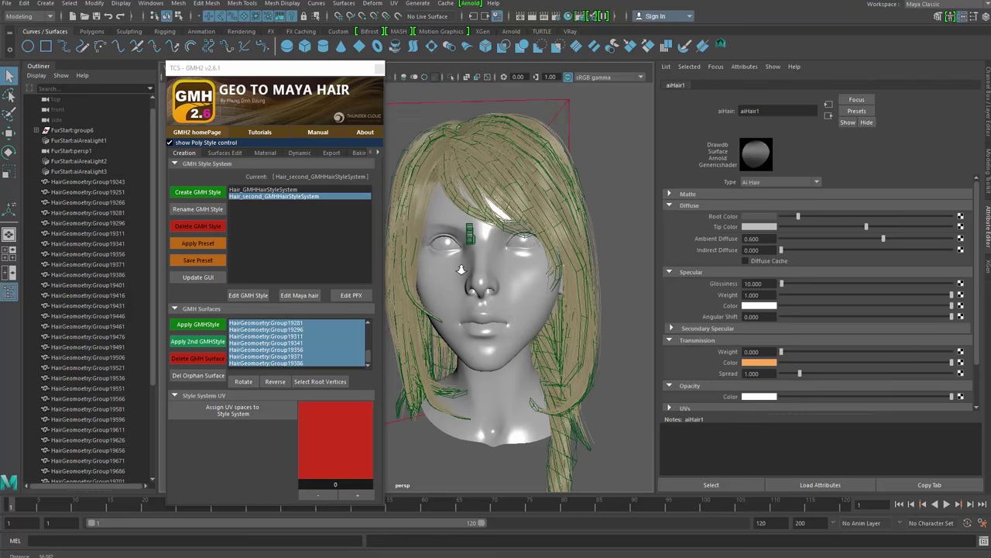
Frame the head, move the GMH2 window aside and render the hair in the Arnold Render View
{"action": "right_click_drag", "start_coordinate": [461, 270], "coordinate": [449, 268], "text": "alt"}
{"action": "left_click_drag", "start_coordinate": [449, 267], "coordinate": [432, 264], "text": "alt"}
{"action": "left_click_drag", "start_coordinate": [339, 69], "coordinate": [272, 54]}
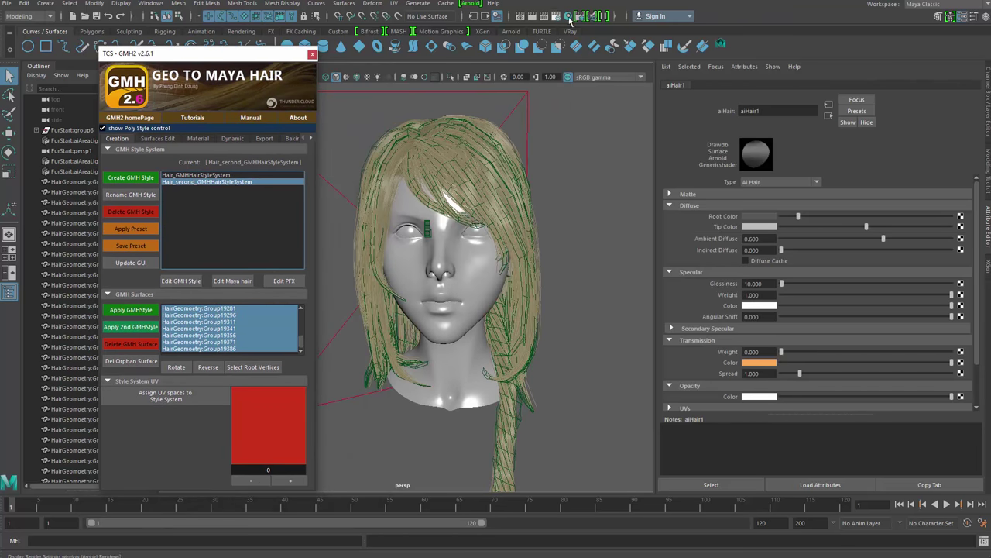
{"action": "left_click", "coordinate": [468, 6]}
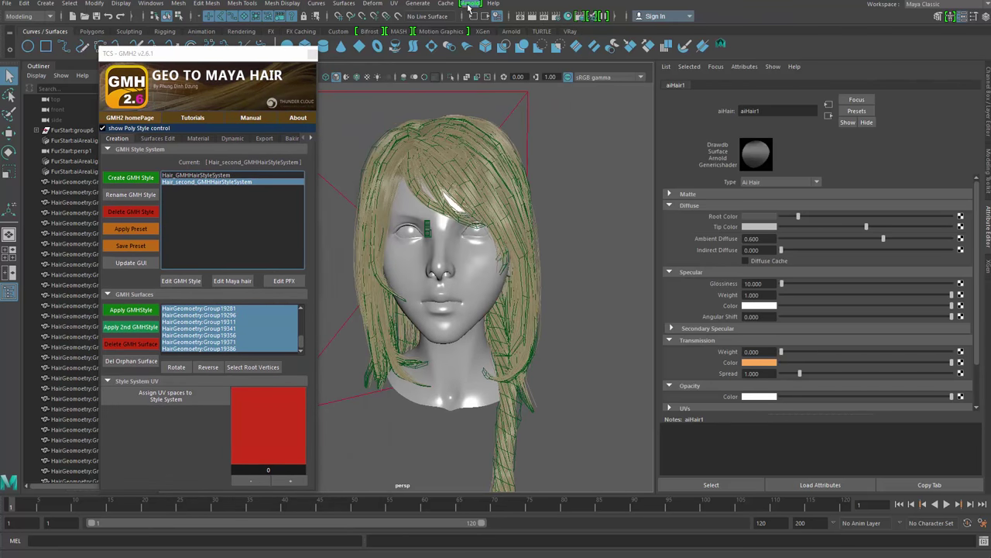
{"action": "left_click", "coordinate": [486, 24]}
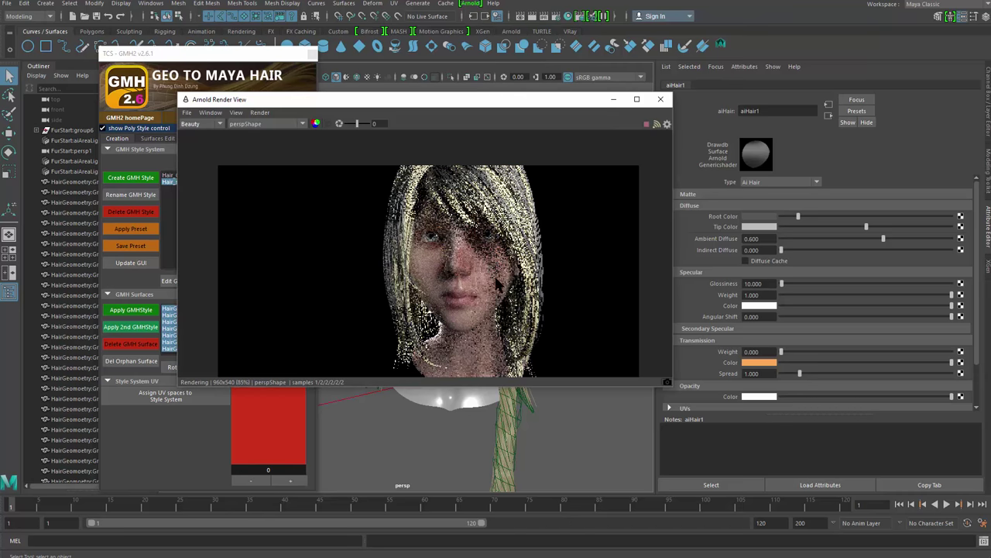
Examine the rendered second-style hair around the face up close, then close the Arnold Render View
{"action": "scroll", "coordinate": [455, 281], "scroll_direction": "up", "scroll_amount": 1}
{"action": "middle_click_drag", "start_coordinate": [497, 280], "coordinate": [462, 294]}
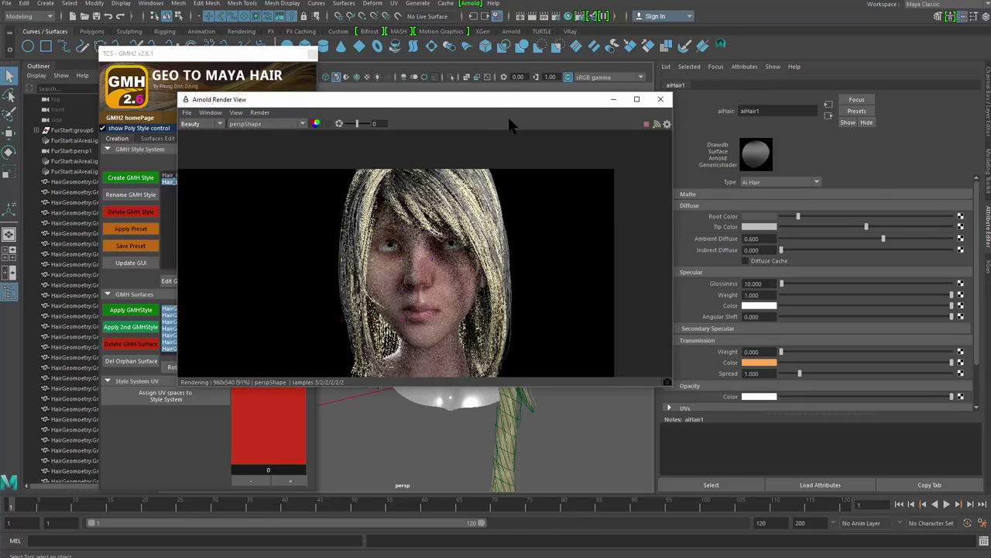
{"action": "left_click_drag", "start_coordinate": [542, 100], "coordinate": [606, 105]}
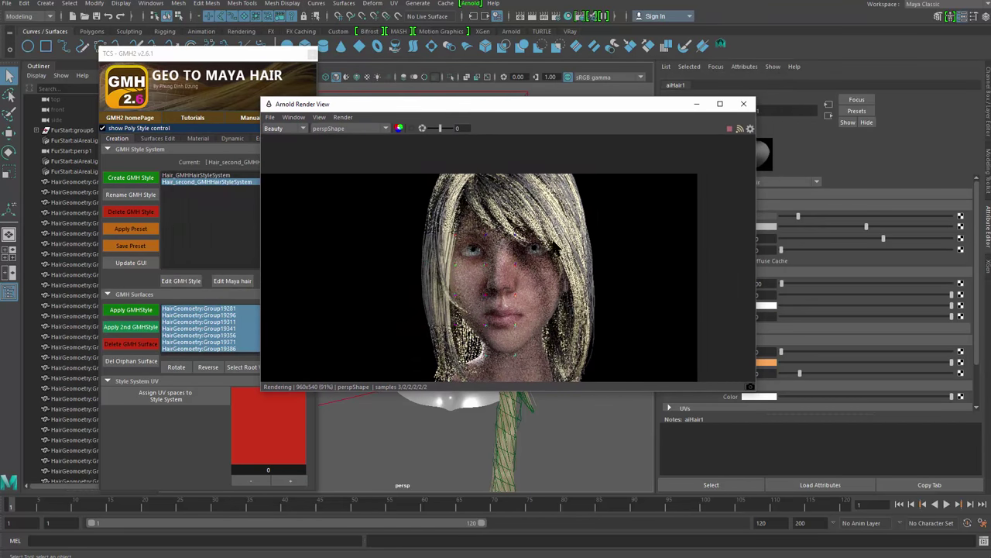
{"action": "scroll", "coordinate": [462, 273], "scroll_direction": "up", "scroll_amount": 5}
{"action": "scroll", "coordinate": [504, 271], "scroll_direction": "up", "scroll_amount": 3}
{"action": "mouse_move", "coordinate": [482, 249]}
{"action": "middle_mouse_down"}
{"action": "mouse_move", "coordinate": [463, 278]}
{"action": "mouse_move", "coordinate": [471, 249]}
{"action": "middle_mouse_up"}
{"action": "scroll", "coordinate": [468, 277], "scroll_direction": "down", "scroll_amount": 4}
{"action": "scroll", "coordinate": [470, 252], "scroll_direction": "down", "scroll_amount": 1}
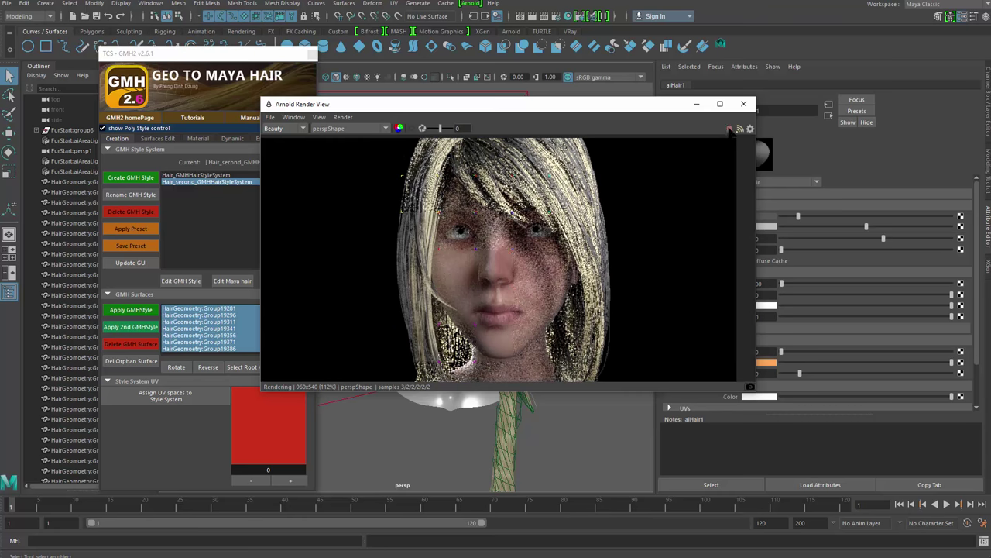
{"action": "left_click", "coordinate": [743, 103]}
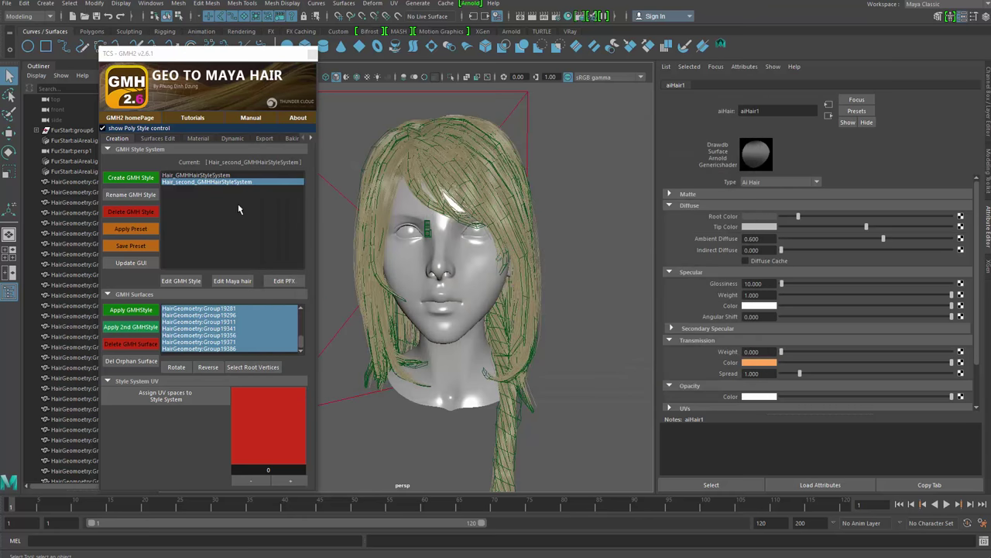
Open the Maya hair attributes of Hair_GMHHairStyleSystem and enable Override Hair in its Arnold settings
{"action": "left_click", "coordinate": [239, 176]}
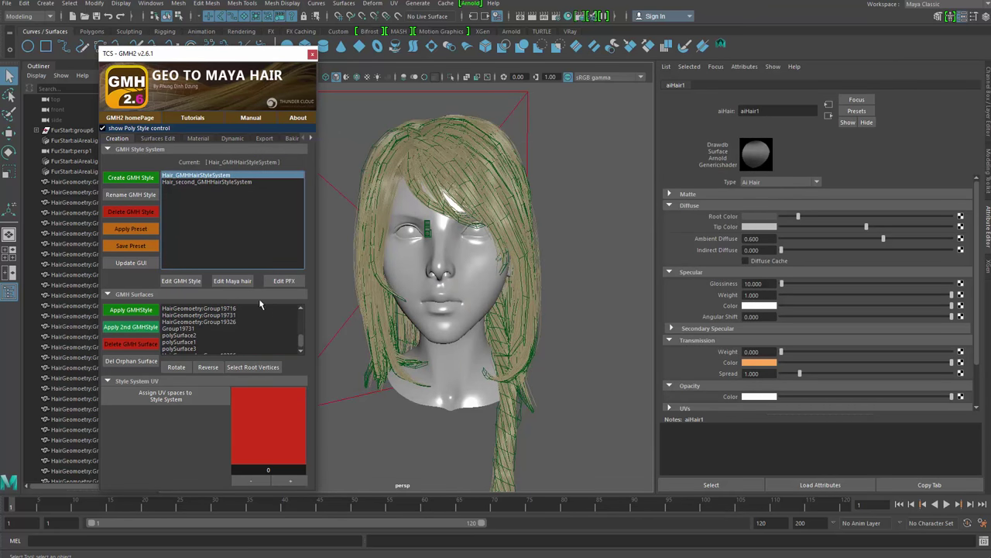
{"action": "left_click", "coordinate": [232, 281]}
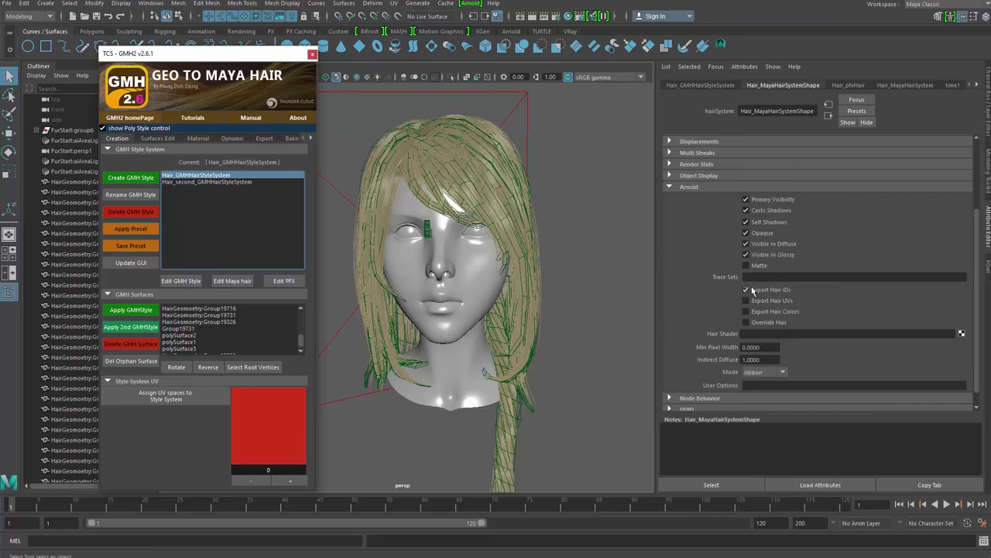
{"action": "left_click", "coordinate": [746, 321]}
{"action": "key", "text": "super+e"}
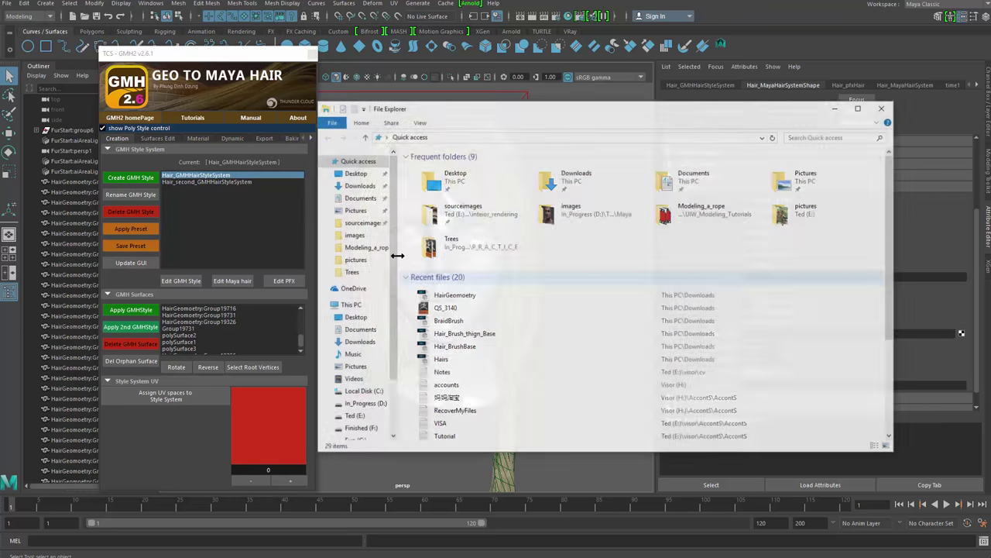
{"action": "left_click", "coordinate": [844, 107]}
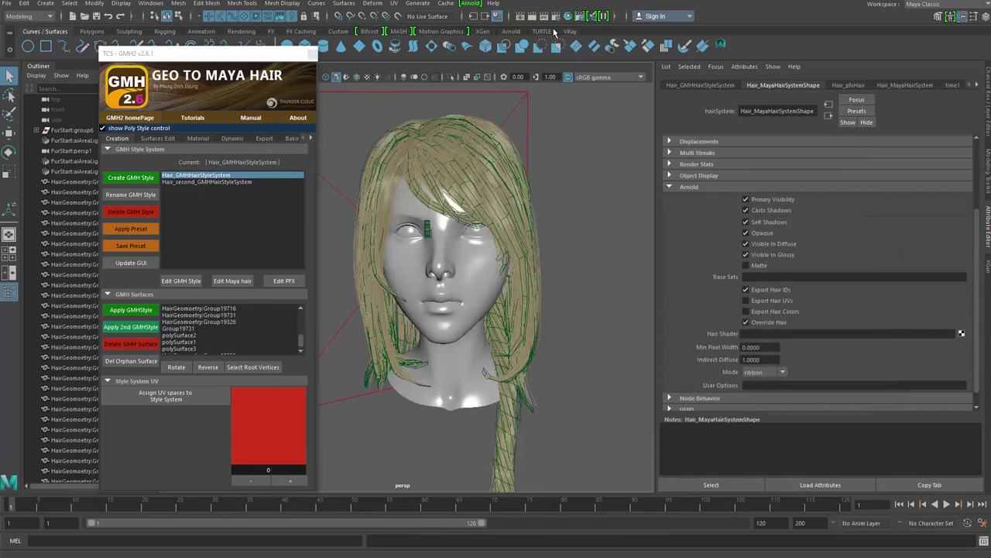
Try to open the Hypershade, and cancel the Windows check for a solution to the Maya problem
{"action": "left_click", "coordinate": [567, 15]}
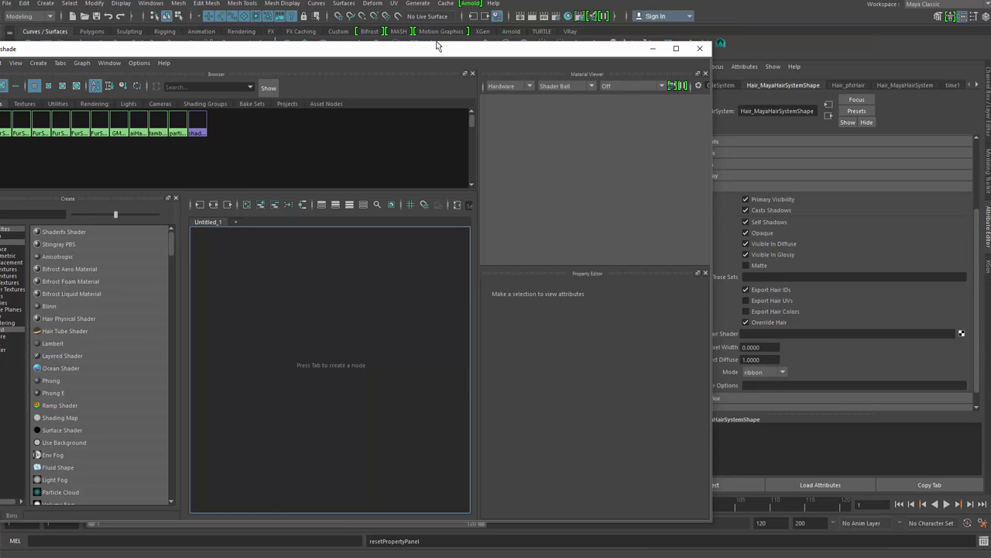
{"action": "key", "text": "alt+Tab"}
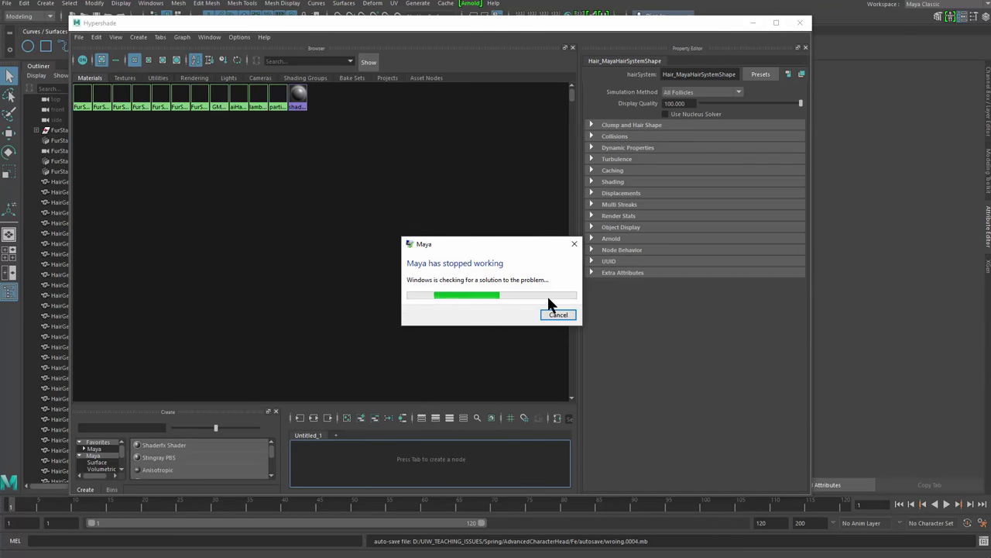
{"action": "left_click_drag", "start_coordinate": [521, 243], "coordinate": [485, 201]}
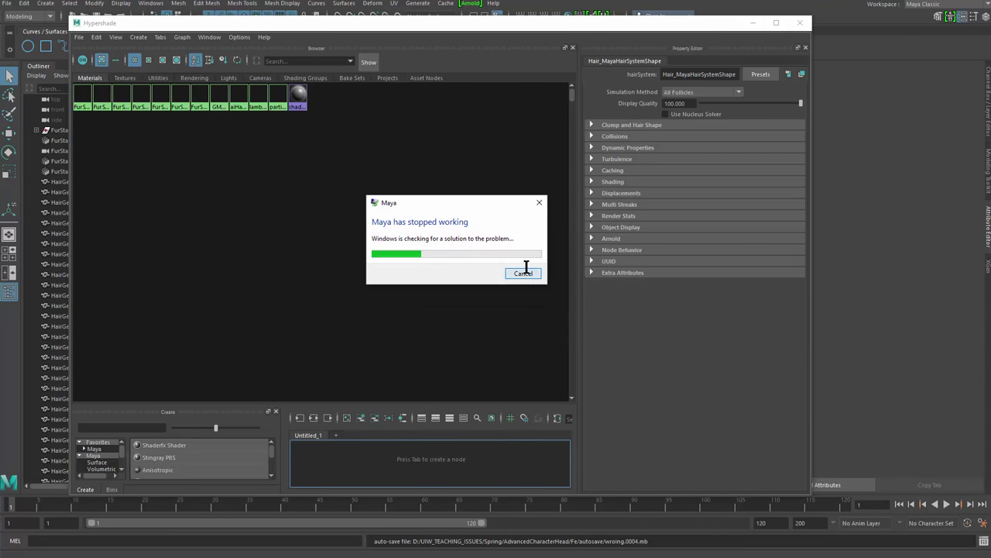
{"action": "left_click", "coordinate": [524, 272]}
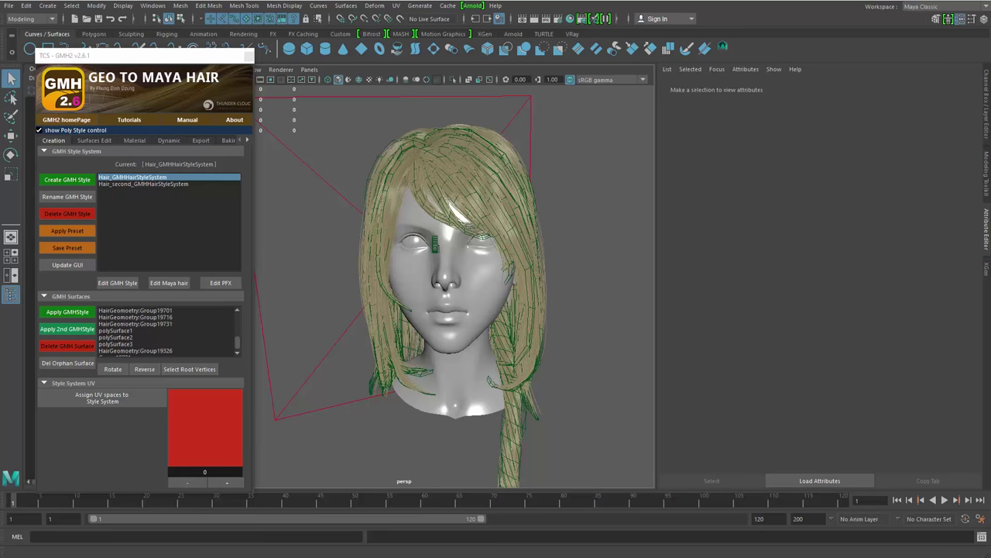
Open the Maya hair system of Hair_second_GMHHairStyleSystem and go to the attributes of its aiHair1 shader
{"action": "left_click_drag", "start_coordinate": [496, 318], "coordinate": [502, 280], "text": "alt"}
{"action": "middle_click_drag", "start_coordinate": [503, 280], "coordinate": [482, 270], "text": "alt"}
{"action": "left_click_drag", "start_coordinate": [483, 270], "coordinate": [421, 341], "text": "alt"}
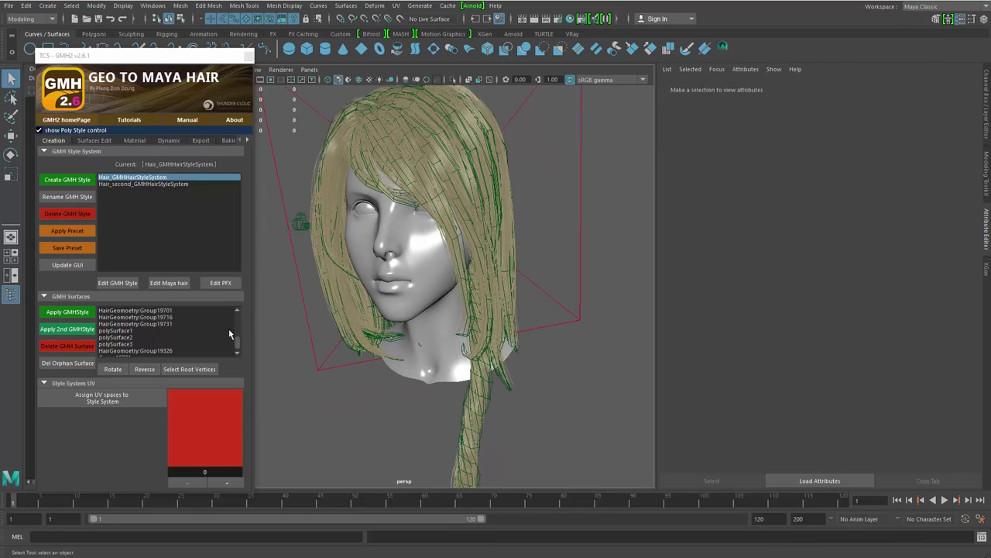
{"action": "left_click", "coordinate": [238, 353]}
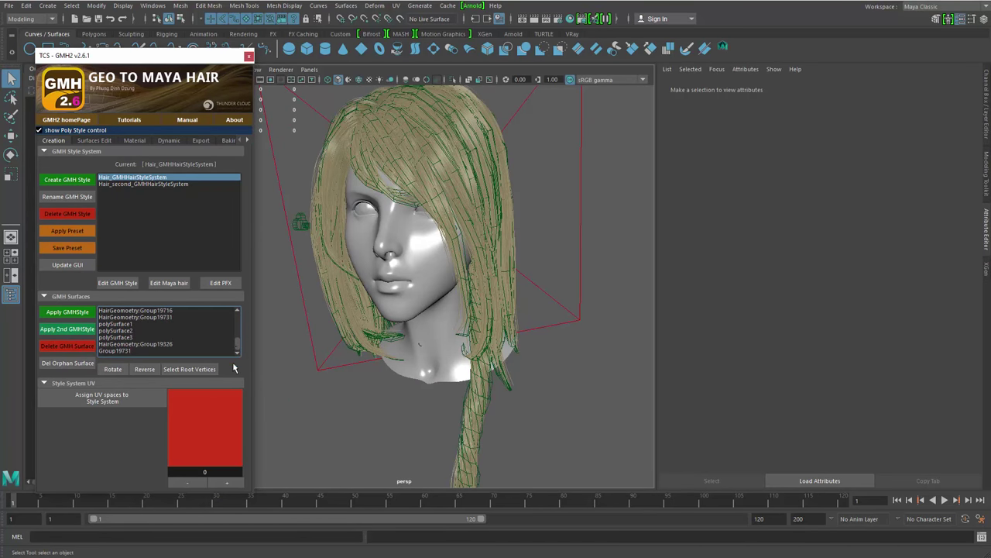
{"action": "left_click", "coordinate": [169, 186]}
{"action": "mouse_move", "coordinate": [505, 278]}
{"action": "left_mouse_down", "text": "alt"}
{"action": "mouse_move", "coordinate": [487, 281]}
{"action": "mouse_move", "coordinate": [511, 289]}
{"action": "left_mouse_up", "text": "alt"}
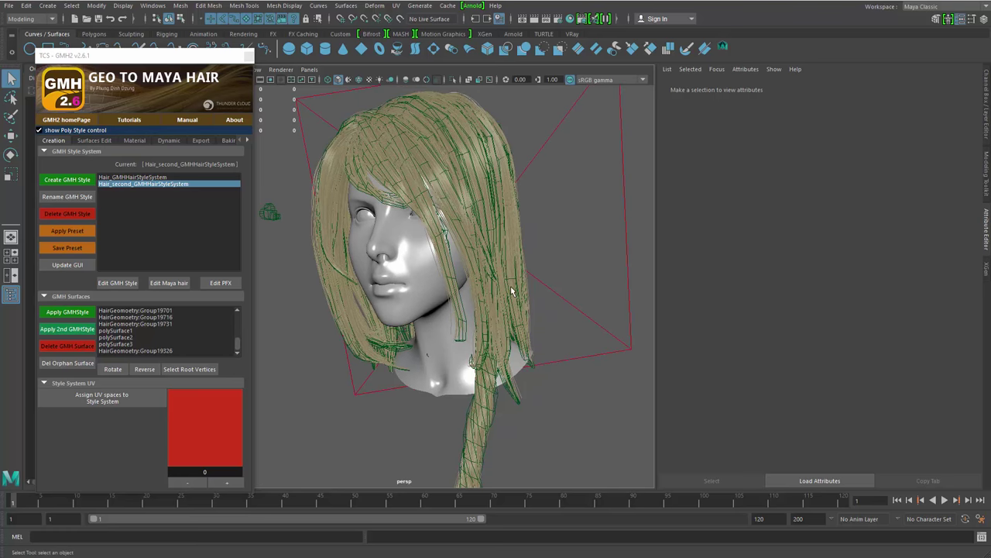
{"action": "key", "text": "ctrl+a"}
{"action": "key", "text": "ctrl+a"}
{"action": "middle_click_drag", "start_coordinate": [530, 310], "coordinate": [601, 328], "text": "alt"}
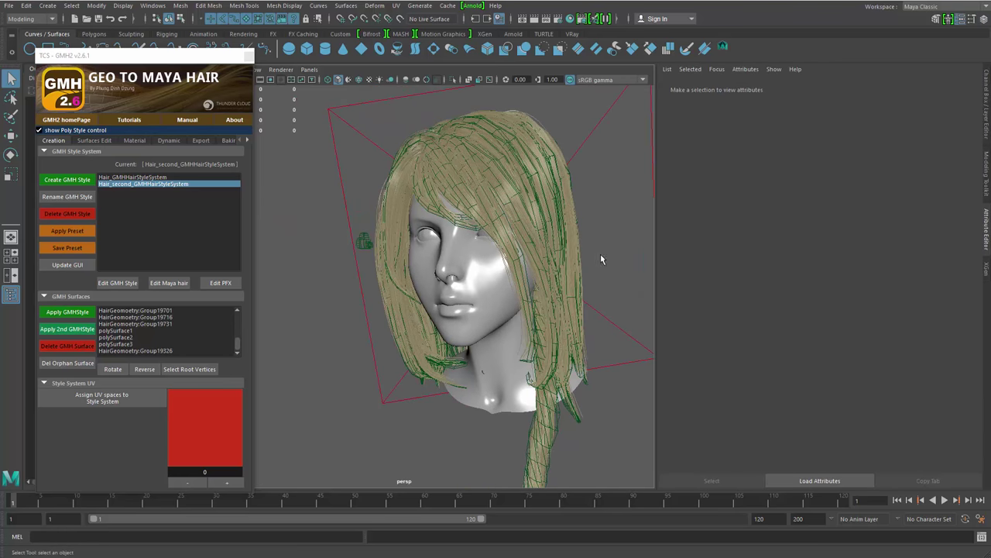
{"action": "left_click", "coordinate": [161, 288]}
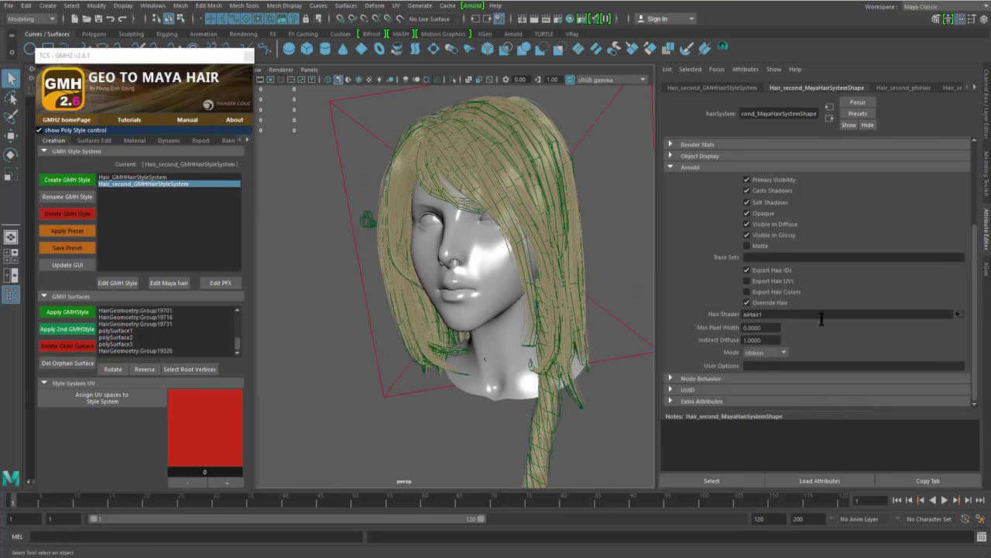
{"action": "left_click", "coordinate": [958, 315]}
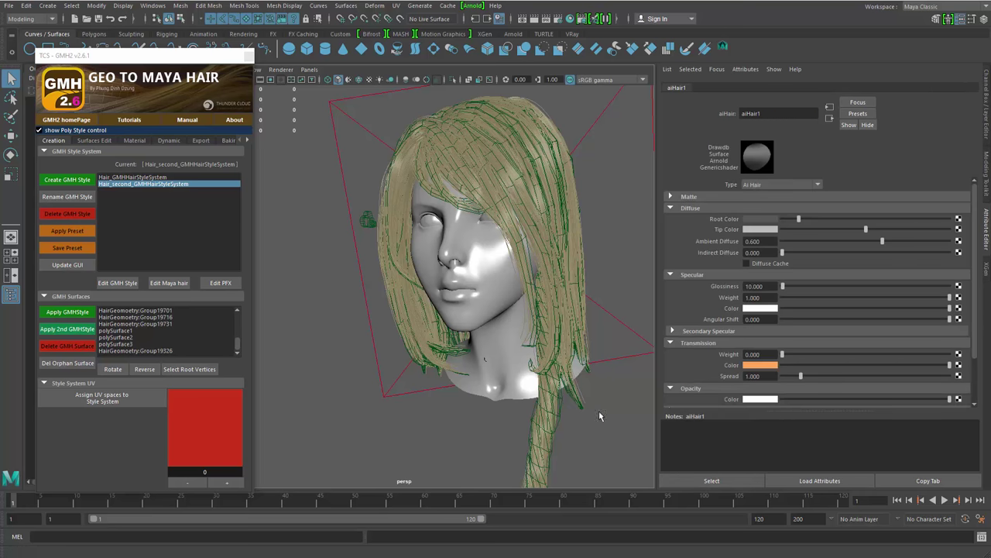
Open the Node Editor with the aiHair1 node and place the window so the GMH style list stays reachable
{"action": "left_click", "coordinate": [152, 6]}
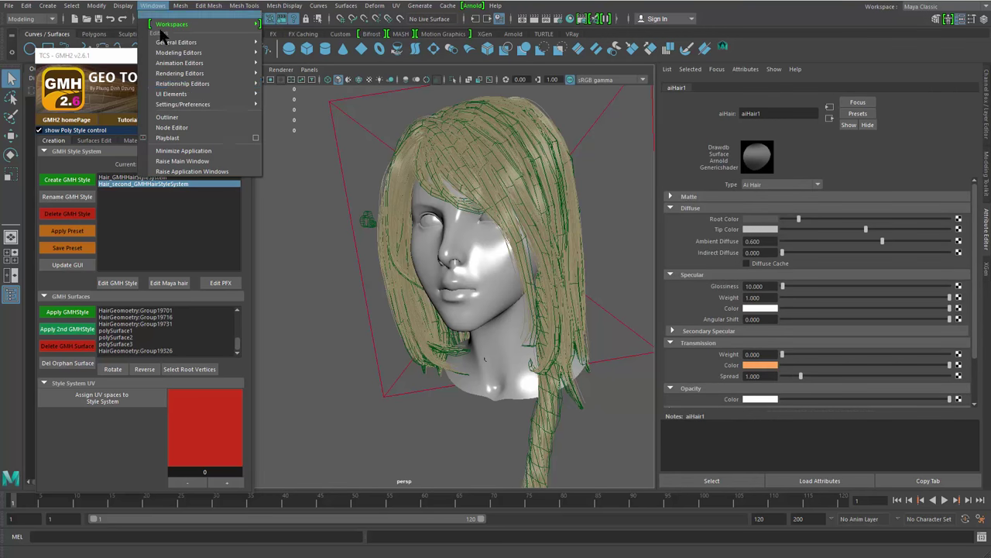
{"action": "left_click", "coordinate": [212, 128]}
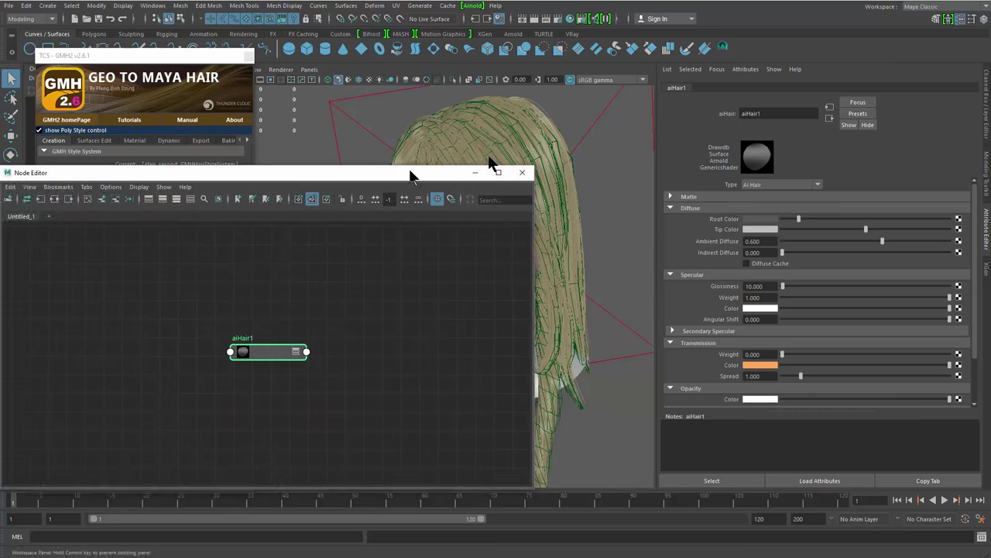
{"action": "middle_click_drag", "start_coordinate": [445, 333], "coordinate": [436, 350], "text": "alt"}
{"action": "left_click_drag", "start_coordinate": [448, 142], "coordinate": [416, 146]}
Assign the aiHair1 node as the Hair Shader of the Hair_GMHHairStyleSystem's Maya hair system and minimize the Node Editor
{"action": "left_click", "coordinate": [168, 178]}
{"action": "left_click", "coordinate": [170, 283]}
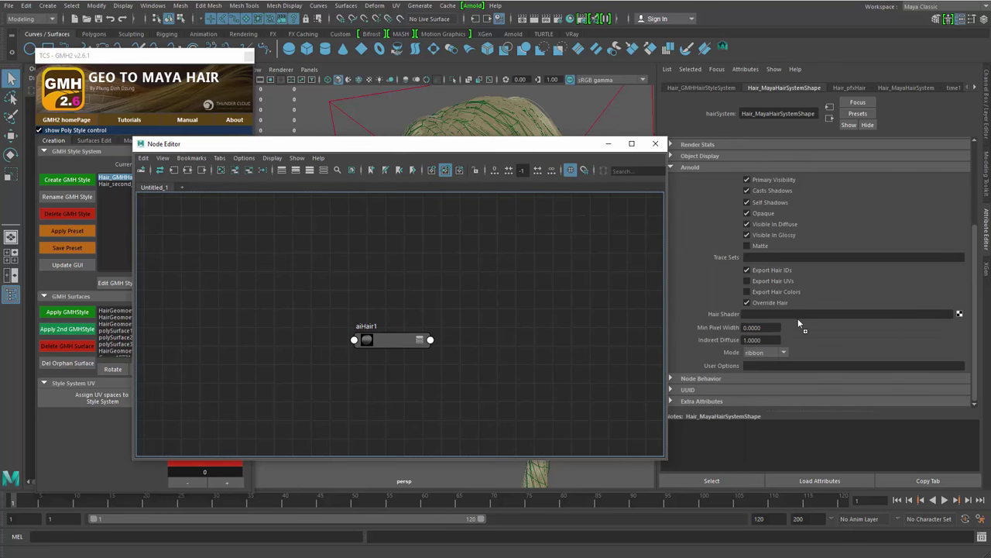
{"action": "middle_click_drag", "start_coordinate": [798, 324], "coordinate": [721, 315]}
{"action": "left_click_drag", "start_coordinate": [513, 145], "coordinate": [431, 142]}
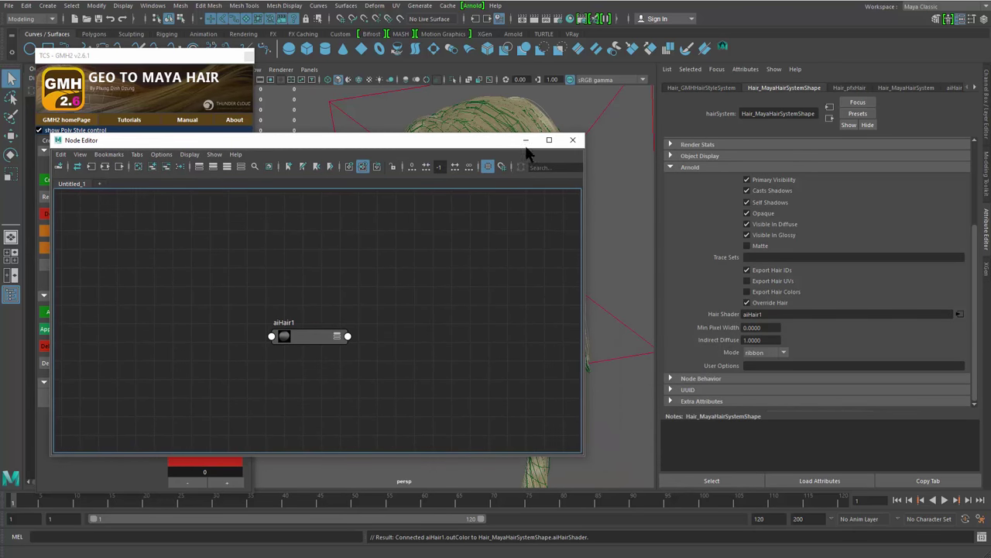
{"action": "left_click", "coordinate": [526, 141]}
Render the head with both hair styles in the Arnold Render View and enlarge the image around the face
{"action": "left_click_drag", "start_coordinate": [489, 196], "coordinate": [434, 203], "text": "alt"}
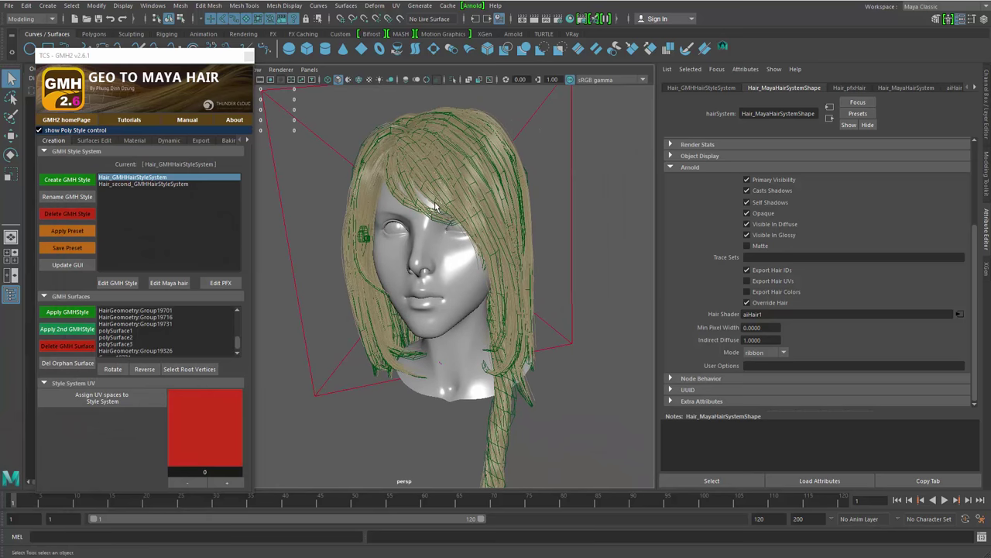
{"action": "left_click", "coordinate": [479, 7]}
{"action": "left_click", "coordinate": [487, 21]}
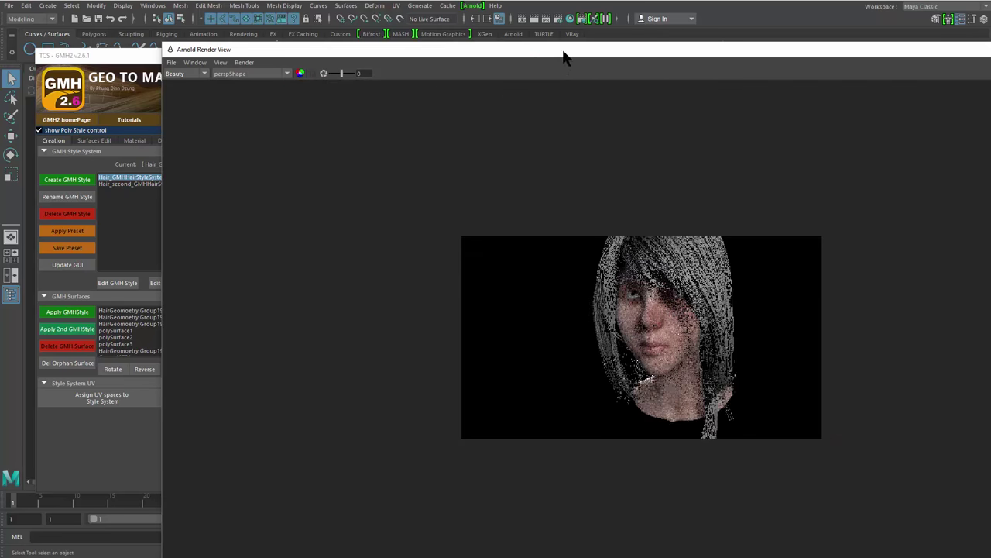
{"action": "left_click_drag", "start_coordinate": [563, 52], "coordinate": [281, 7]}
{"action": "middle_click_drag", "start_coordinate": [380, 296], "coordinate": [378, 302]}
{"action": "scroll", "coordinate": [379, 302], "scroll_direction": "up", "scroll_amount": 3}
{"action": "scroll", "coordinate": [457, 236], "scroll_direction": "up", "scroll_amount": 3}
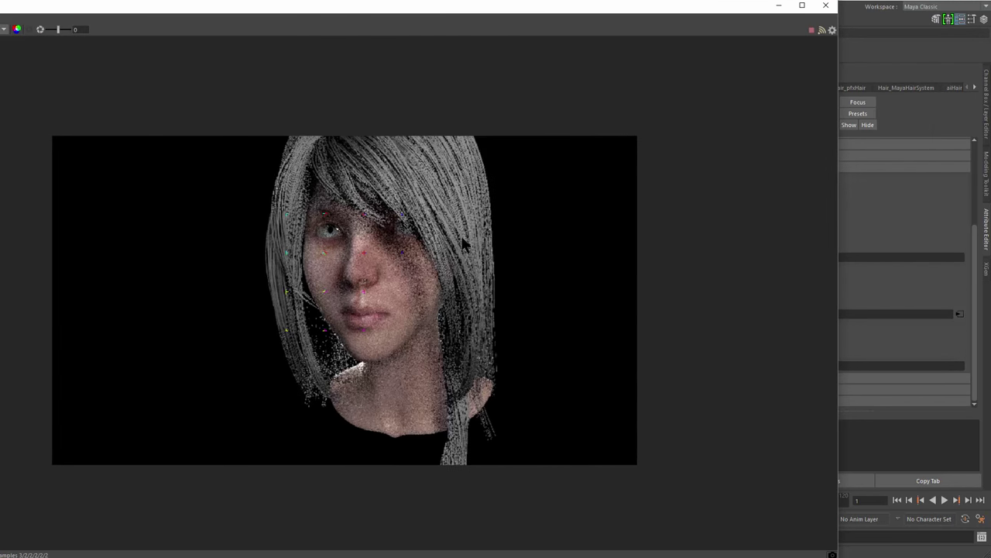
{"action": "middle_click_drag", "start_coordinate": [442, 230], "coordinate": [454, 275]}
Turn the head toward the front in the perspective view so the running render updates
{"action": "left_click_drag", "start_coordinate": [587, 6], "coordinate": [563, 220]}
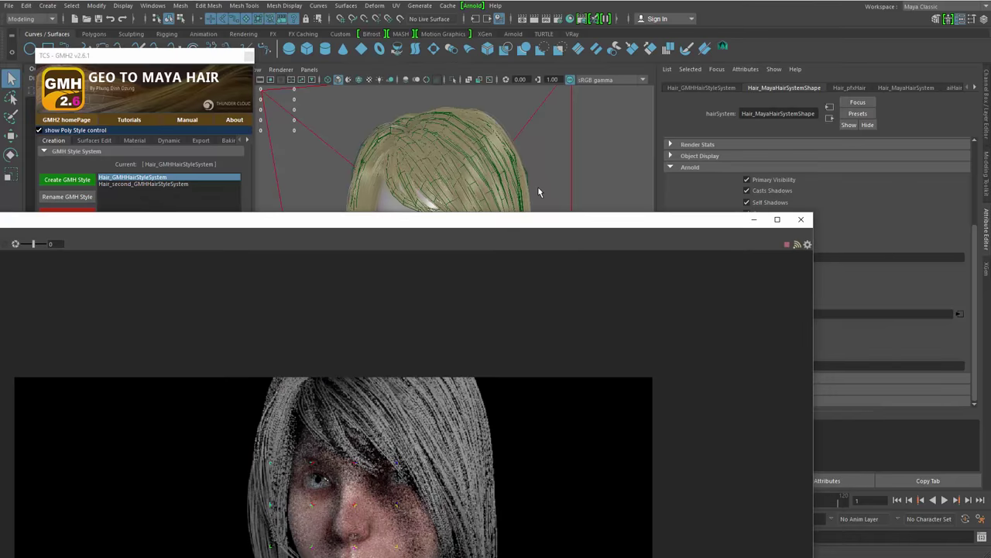
{"action": "mouse_move", "coordinate": [537, 185]}
{"action": "left_mouse_down", "text": "alt"}
{"action": "mouse_move", "coordinate": [531, 168]}
{"action": "mouse_move", "coordinate": [533, 179]}
{"action": "left_mouse_up", "text": "alt"}
{"action": "left_click_drag", "start_coordinate": [531, 217], "coordinate": [627, 29]}
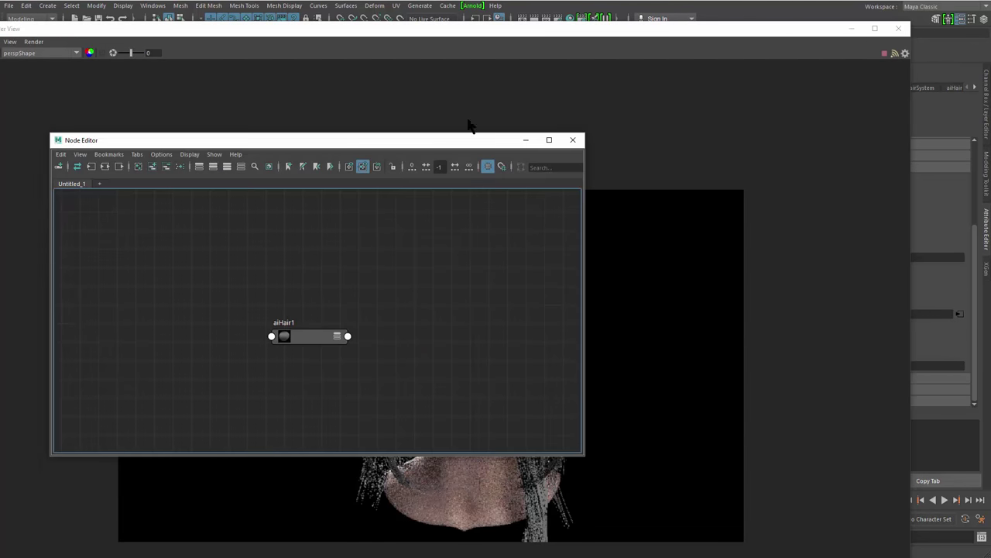
Select aiHair1 in the Node Editor and narrow the Arnold Render View so the shader attributes are accessible beside it
{"action": "left_click_drag", "start_coordinate": [450, 140], "coordinate": [510, 123]}
{"action": "left_click", "coordinate": [369, 323]}
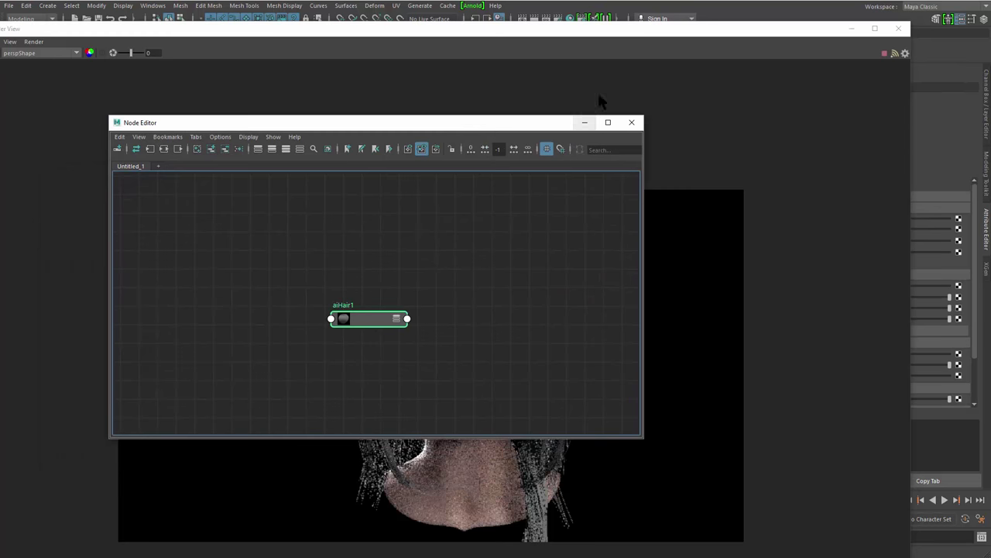
{"action": "left_click", "coordinate": [586, 123]}
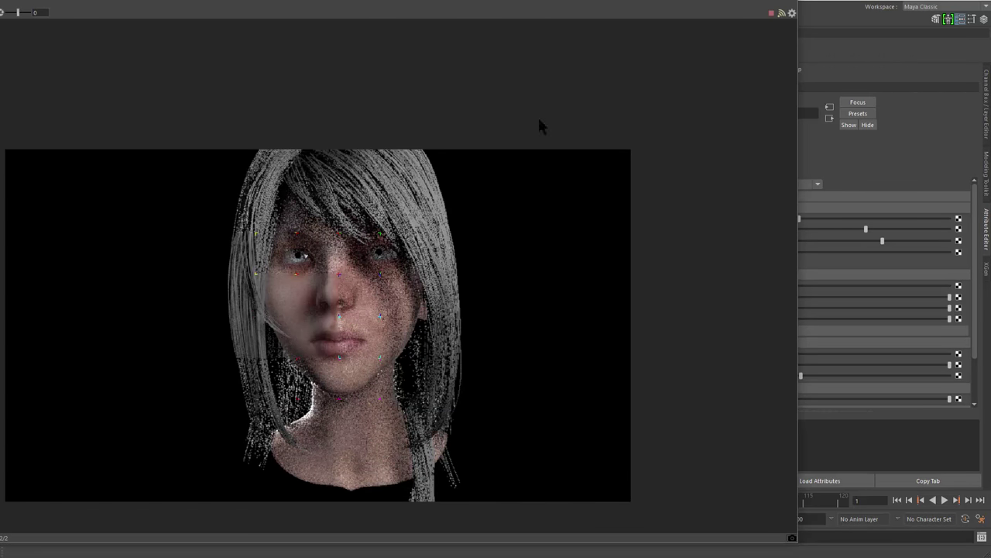
{"action": "left_click_drag", "start_coordinate": [798, 108], "coordinate": [302, 97]}
{"action": "left_click_drag", "start_coordinate": [161, 0], "coordinate": [470, 2]}
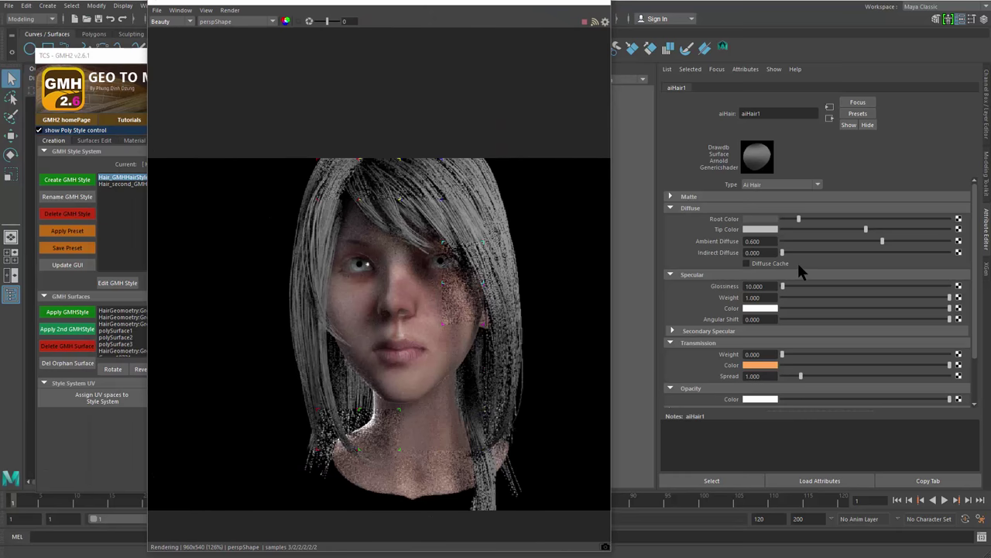
Set the aiHair1 Root Color to dark red with hue 360, saturation 1.000 and value 0.269
{"action": "left_click_drag", "start_coordinate": [799, 220], "coordinate": [846, 220]}
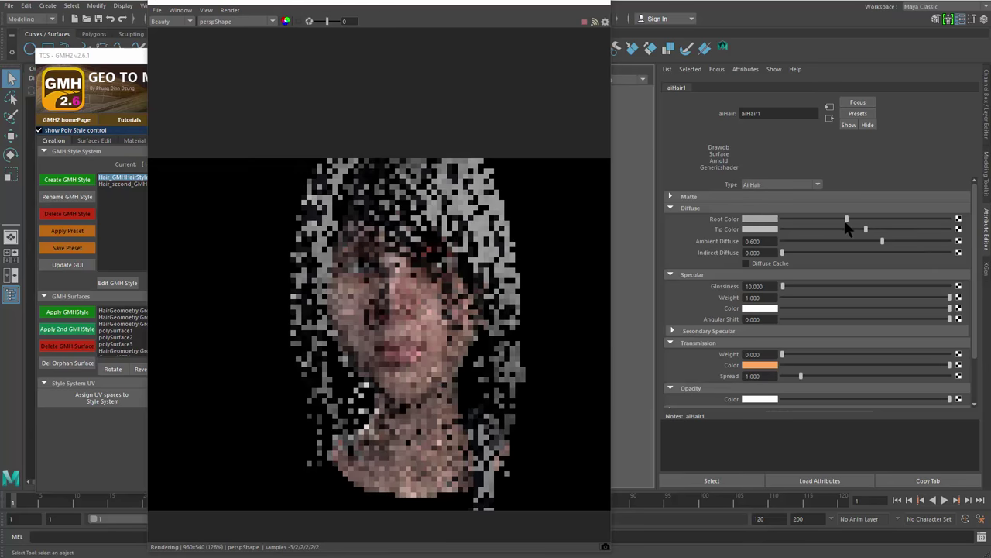
{"action": "left_click", "coordinate": [764, 220]}
{"action": "left_click_drag", "start_coordinate": [436, 180], "coordinate": [624, 131]}
{"action": "left_click", "coordinate": [574, 175]}
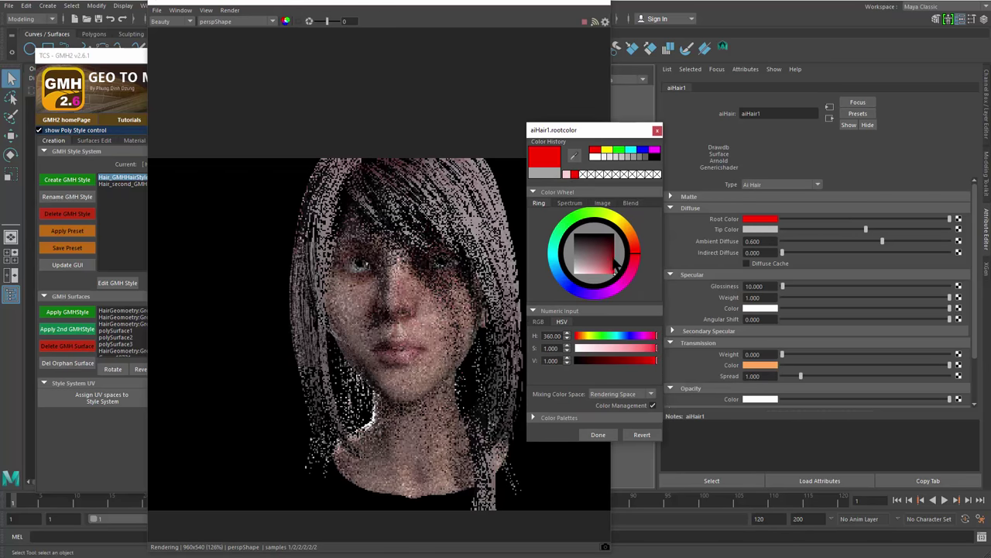
{"action": "mouse_move", "coordinate": [614, 259]}
{"action": "left_mouse_down"}
{"action": "mouse_move", "coordinate": [615, 247]}
{"action": "mouse_move", "coordinate": [617, 257]}
{"action": "left_mouse_up"}
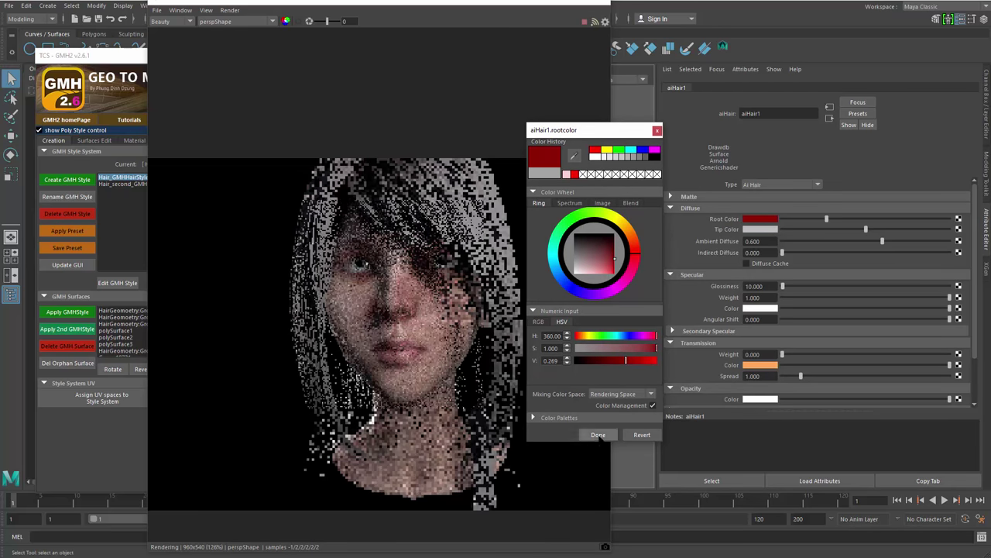
Set the aiHair1 Tip Color to a light pinkish red
{"action": "left_click", "coordinate": [755, 230]}
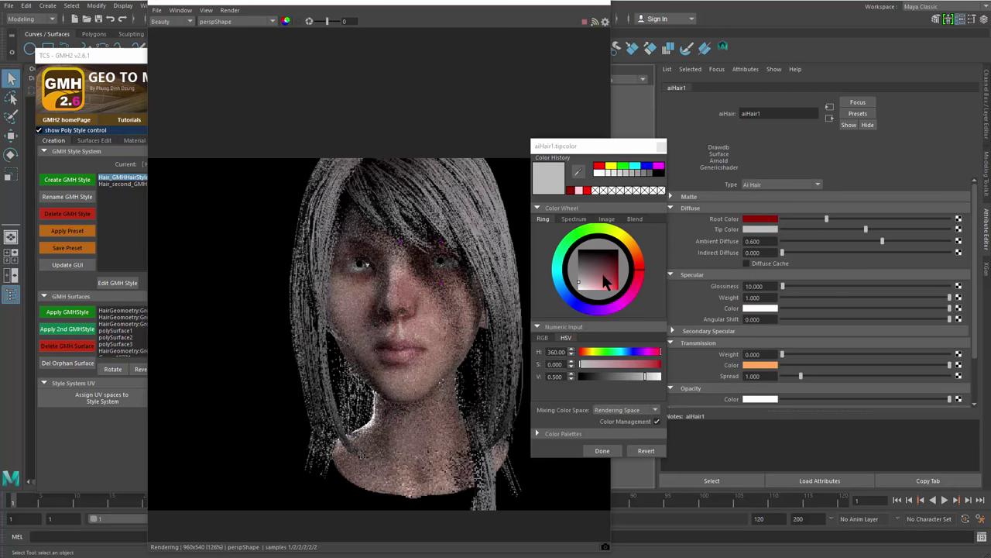
{"action": "left_click_drag", "start_coordinate": [599, 289], "coordinate": [613, 320]}
{"action": "left_click", "coordinate": [602, 450]}
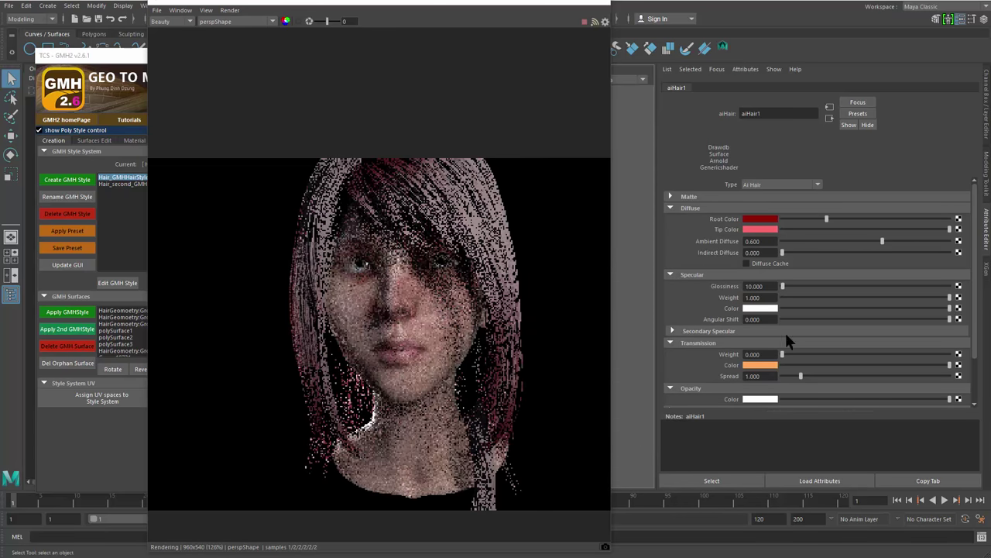
Set the aiHair1 Specular Color to light pink
{"action": "left_click", "coordinate": [760, 307]}
{"action": "left_click_drag", "start_coordinate": [605, 300], "coordinate": [597, 324]}
{"action": "left_click", "coordinate": [612, 466]}
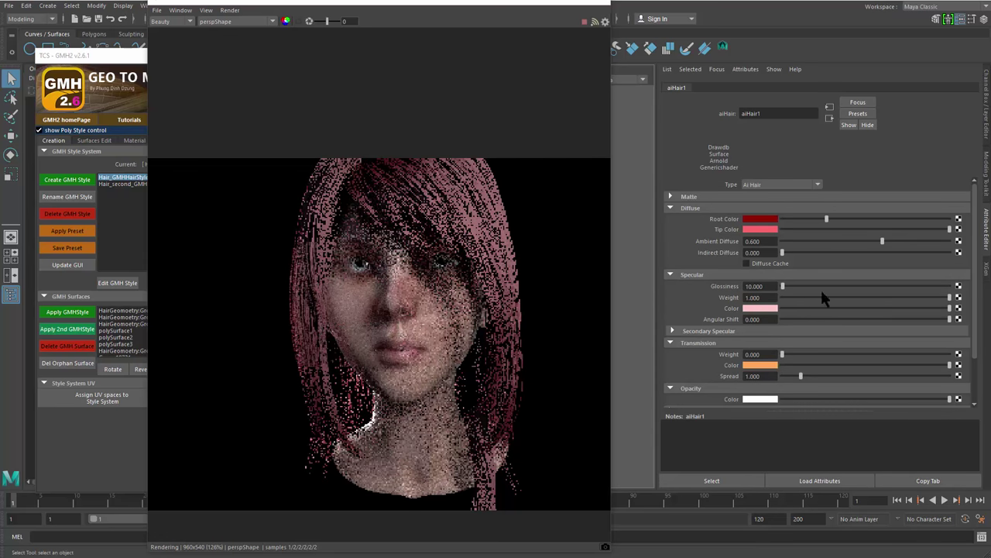
Try several specular Glossiness values on aiHair1, ending at 291.925
{"action": "mouse_move", "coordinate": [783, 286]}
{"action": "left_mouse_down"}
{"action": "mouse_move", "coordinate": [809, 286]}
{"action": "mouse_move", "coordinate": [783, 287]}
{"action": "left_mouse_up"}
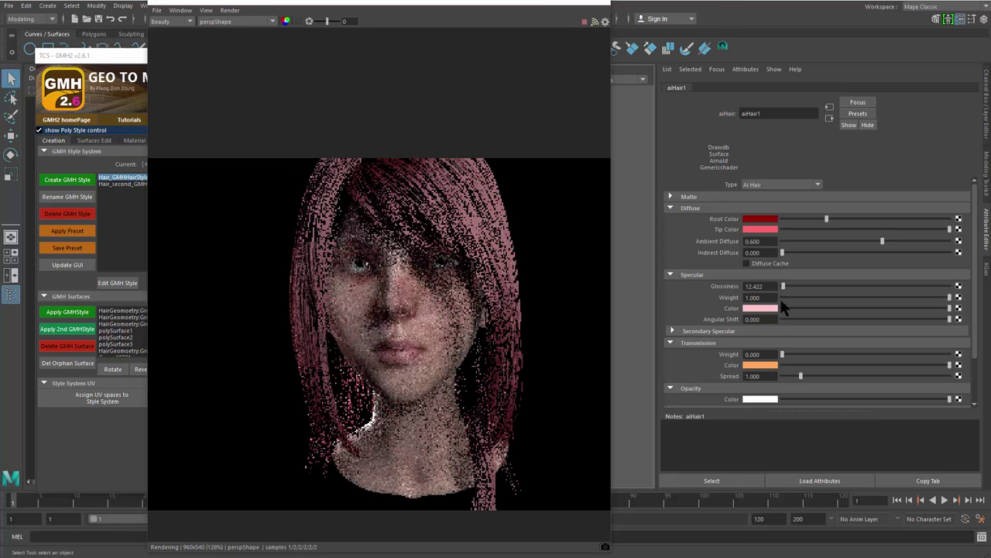
{"action": "left_click", "coordinate": [878, 286]}
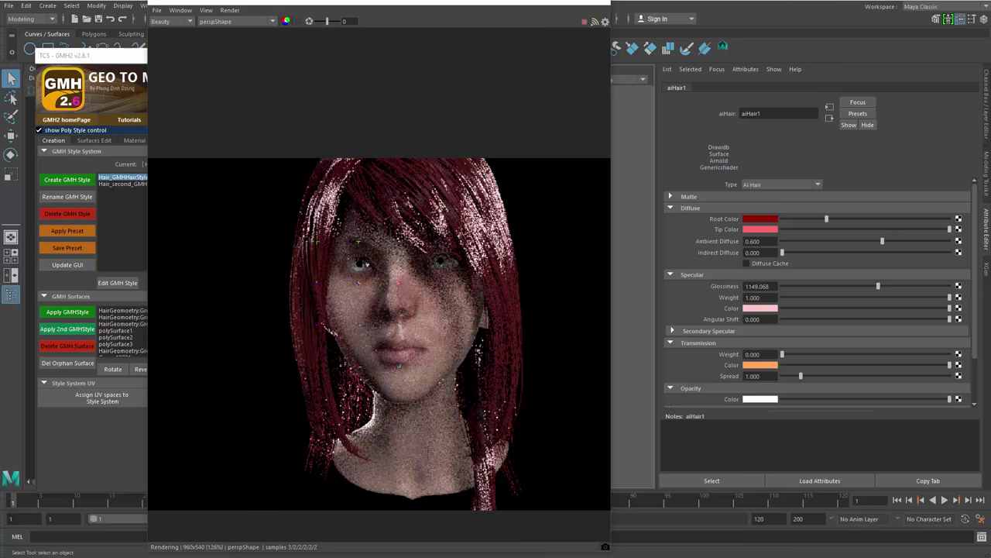
{"action": "left_click", "coordinate": [824, 285]}
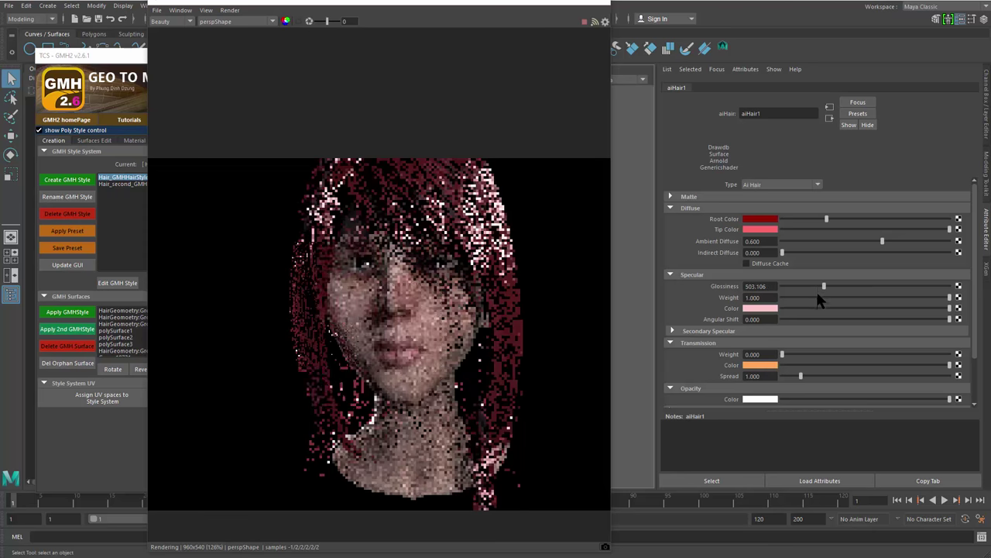
{"action": "left_click", "coordinate": [812, 285]}
{"action": "left_click", "coordinate": [806, 286]}
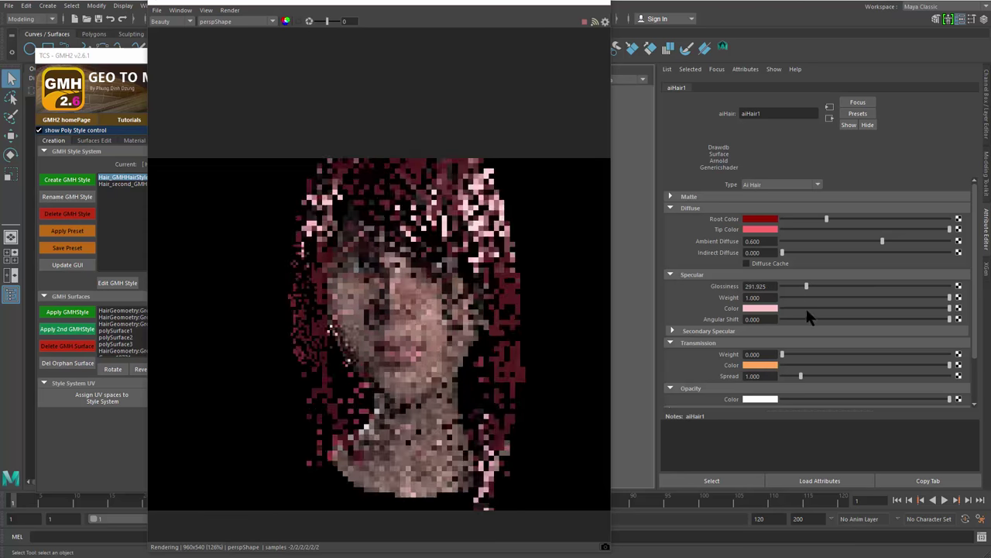
Adjust the aiHair1 specular Angular Shift to -3.261, comparing different shifts in the live render
{"action": "left_click", "coordinate": [922, 319]}
{"action": "left_click", "coordinate": [827, 319]}
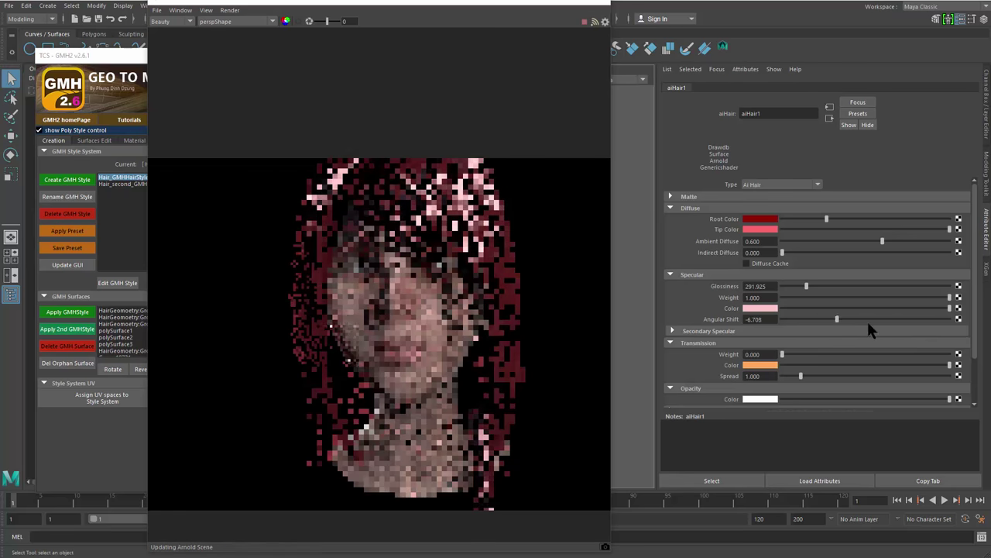
{"action": "left_click_drag", "start_coordinate": [867, 319], "coordinate": [899, 315]}
{"action": "left_click_drag", "start_coordinate": [783, 313], "coordinate": [653, 289]}
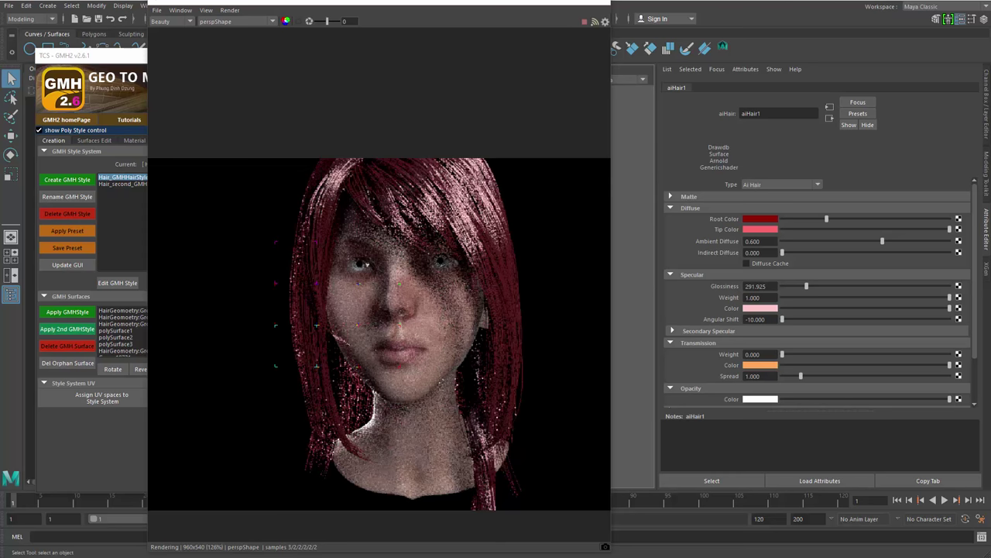
{"action": "left_click_drag", "start_coordinate": [783, 318], "coordinate": [893, 319]}
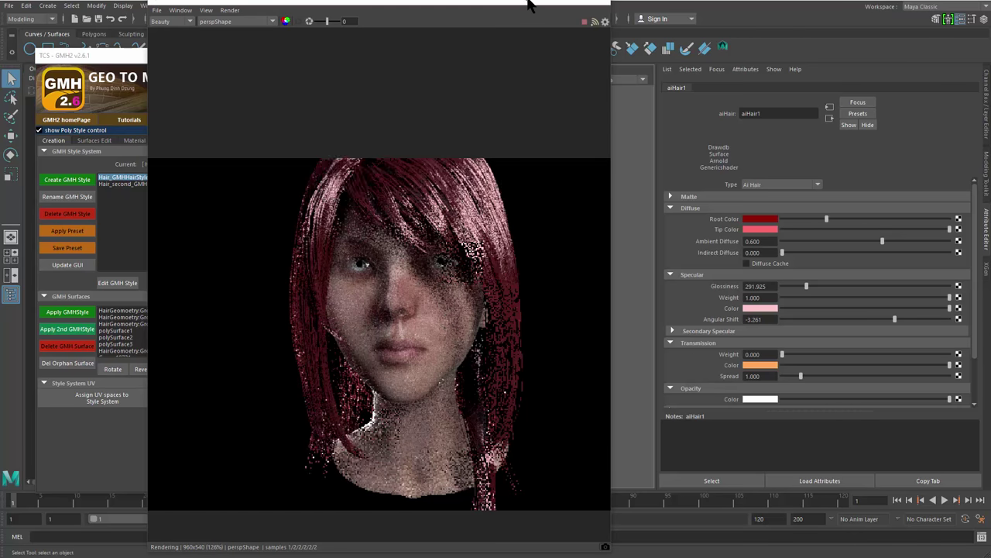
Set the aiHair1 Transmission Weight to 0.053 and its Color to salmon red with hue 5.900, saturation 0.900 and value 1.000
{"action": "left_click_drag", "start_coordinate": [527, 2], "coordinate": [499, 18]}
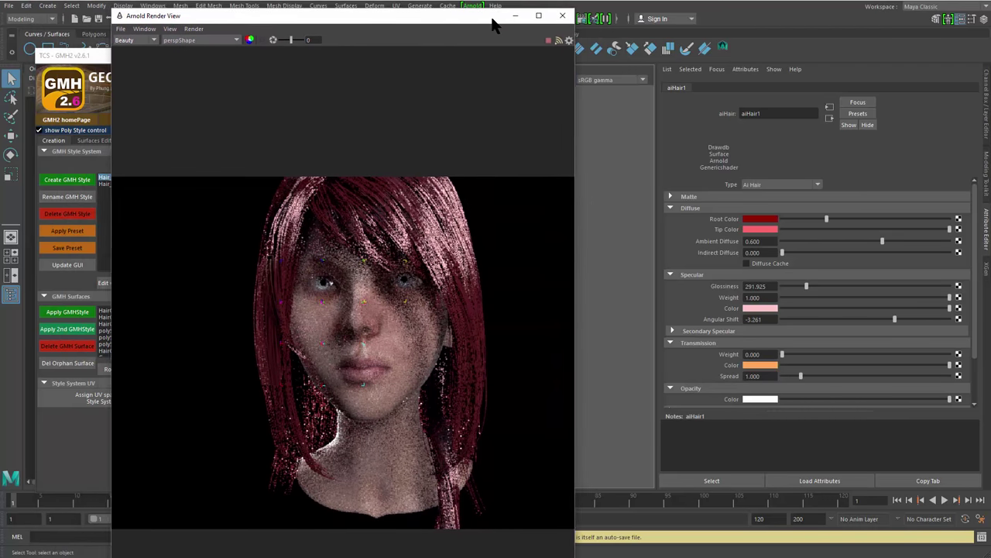
{"action": "mouse_move", "coordinate": [974, 319]}
{"action": "left_mouse_down"}
{"action": "mouse_move", "coordinate": [977, 345]}
{"action": "mouse_move", "coordinate": [973, 313]}
{"action": "left_mouse_up"}
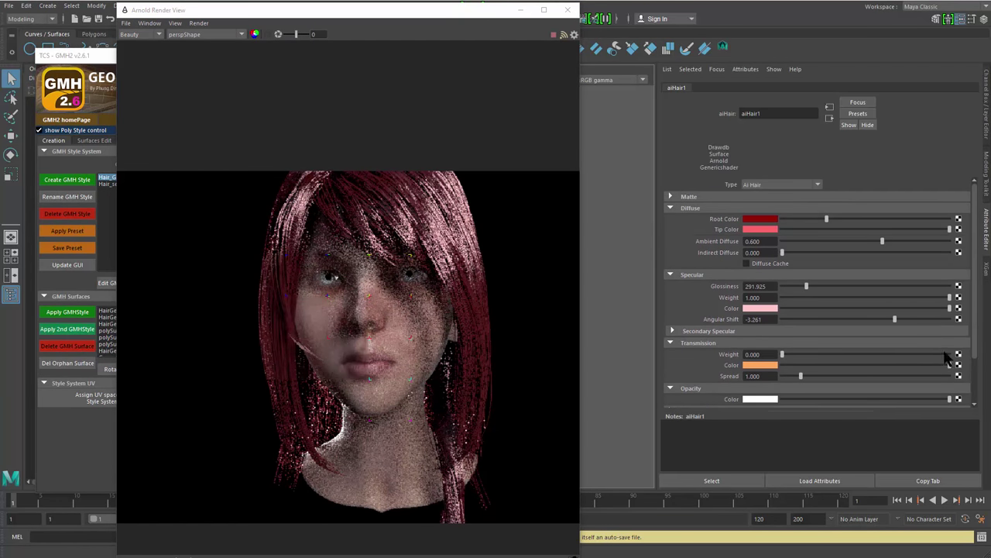
{"action": "mouse_move", "coordinate": [796, 354]}
{"action": "left_mouse_down"}
{"action": "mouse_move", "coordinate": [854, 355]}
{"action": "mouse_move", "coordinate": [791, 355]}
{"action": "left_mouse_up"}
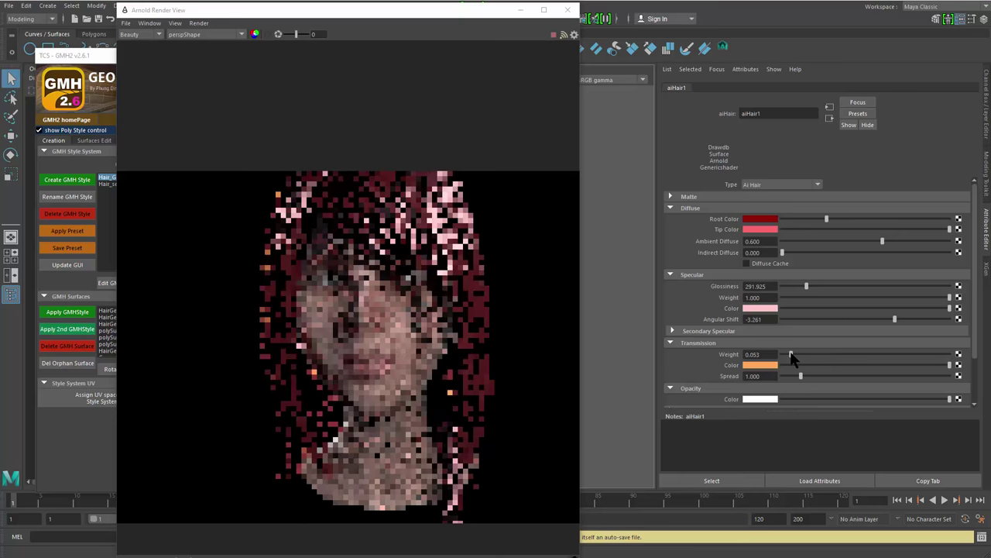
{"action": "left_click", "coordinate": [762, 366]}
{"action": "left_click", "coordinate": [650, 296]}
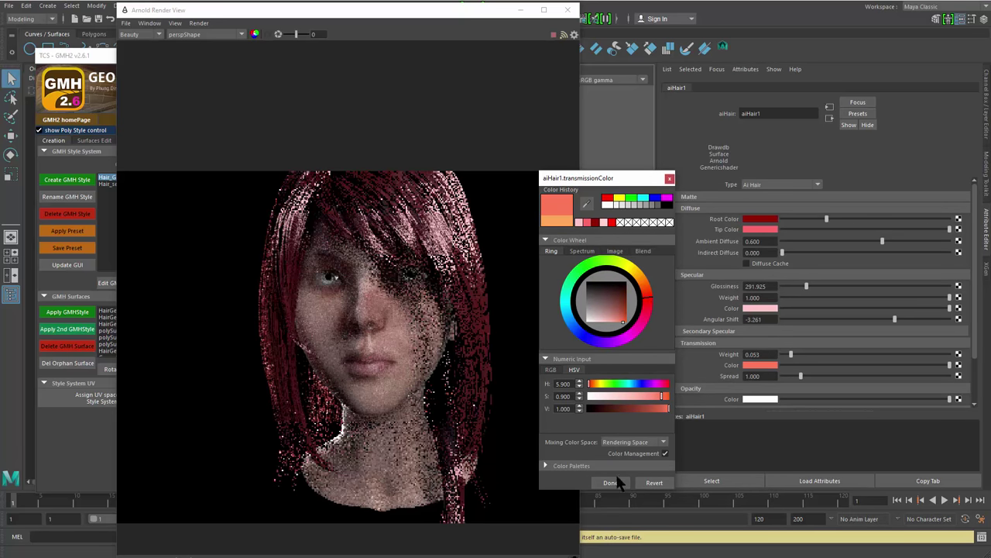
{"action": "left_click", "coordinate": [611, 482]}
Set the aiHair1 specular Glossiness to 43.478 for broader highlights
{"action": "left_click", "coordinate": [333, 345]}
{"action": "scroll", "coordinate": [329, 343], "scroll_direction": "down", "scroll_amount": 5}
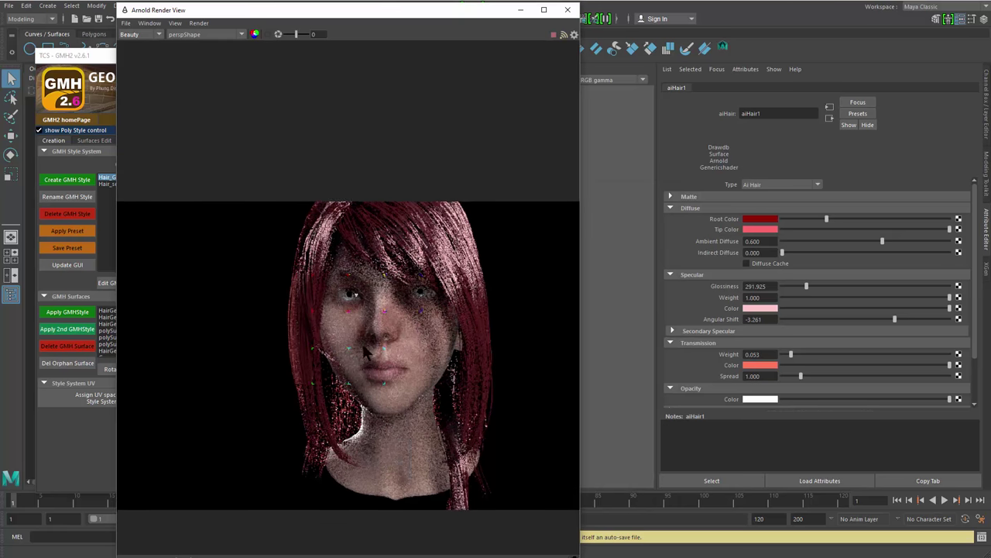
{"action": "scroll", "coordinate": [411, 349], "scroll_direction": "up", "scroll_amount": 4}
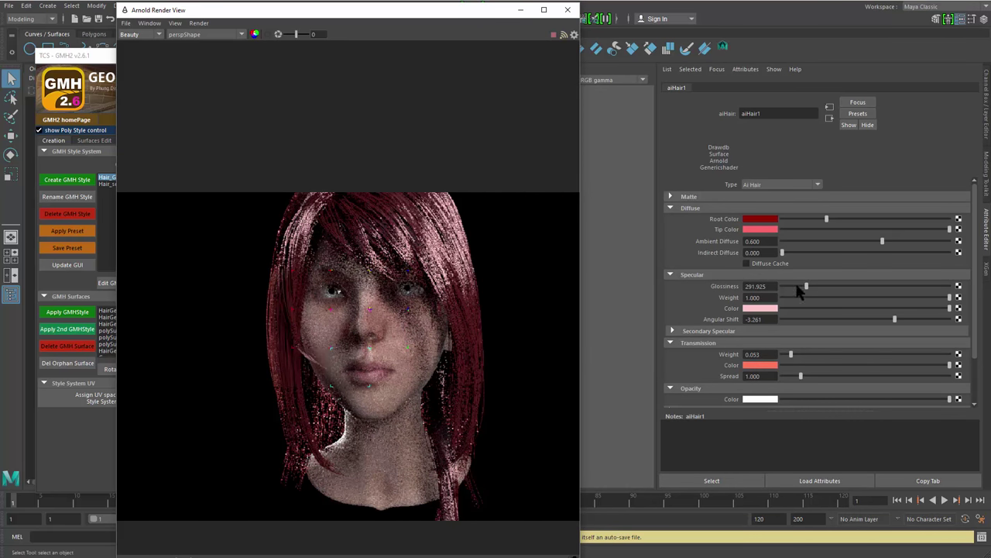
{"action": "left_click_drag", "start_coordinate": [806, 287], "coordinate": [785, 286]}
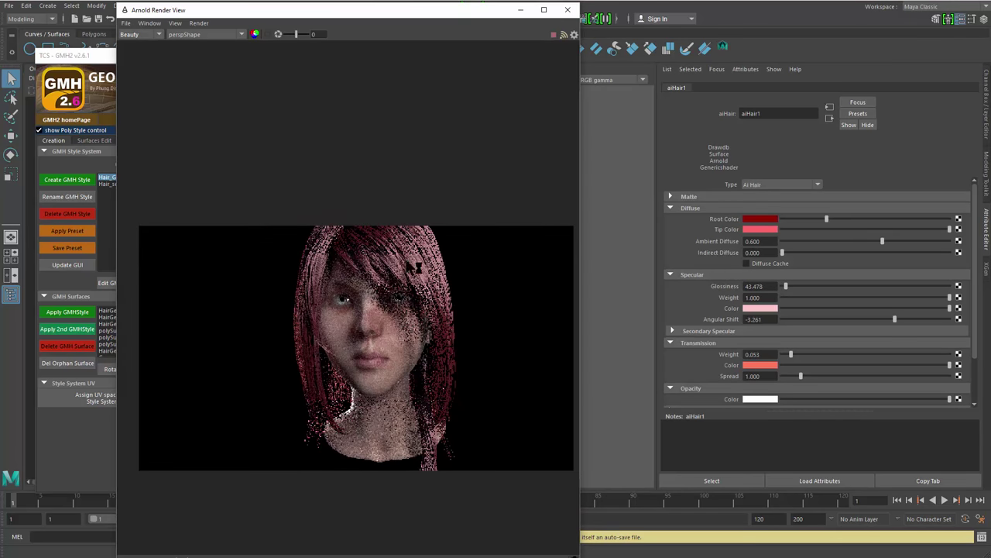
Reframe the camera to show the whole head and place the Arnold Render View beside the perspective viewport
{"action": "left_click_drag", "start_coordinate": [456, 16], "coordinate": [732, 130]}
{"action": "left_click_drag", "start_coordinate": [393, 277], "coordinate": [335, 266], "text": "alt"}
{"action": "middle_click_drag", "start_coordinate": [335, 266], "coordinate": [357, 246], "text": "alt"}
{"action": "left_click_drag", "start_coordinate": [358, 246], "coordinate": [295, 250], "text": "alt"}
{"action": "scroll", "coordinate": [380, 262], "scroll_direction": "down", "scroll_amount": 3}
{"action": "left_click_drag", "start_coordinate": [670, 135], "coordinate": [598, 23]}
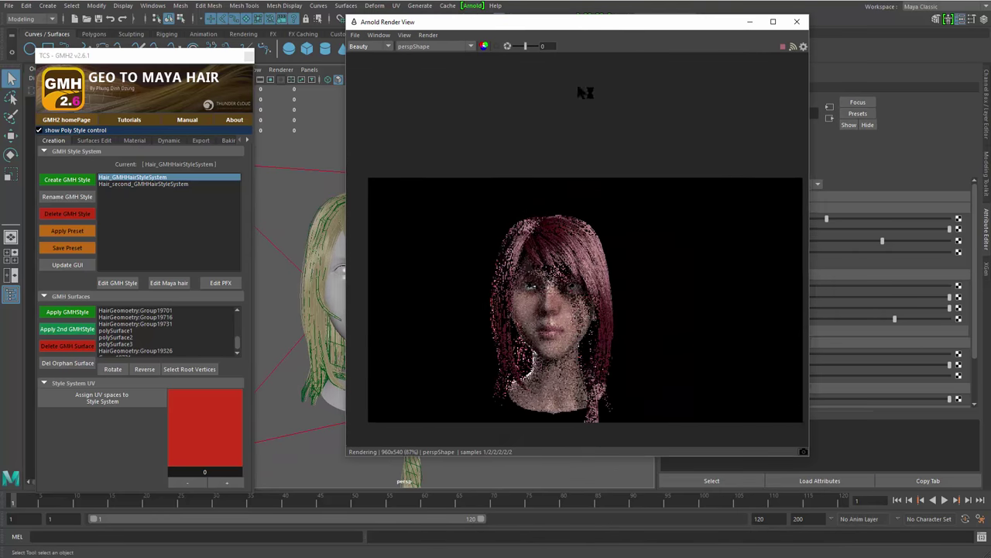
{"action": "scroll", "coordinate": [587, 249], "scroll_direction": "up", "scroll_amount": 3}
{"action": "middle_click_drag", "start_coordinate": [587, 256], "coordinate": [597, 189]}
{"action": "scroll", "coordinate": [593, 185], "scroll_direction": "up", "scroll_amount": 1}
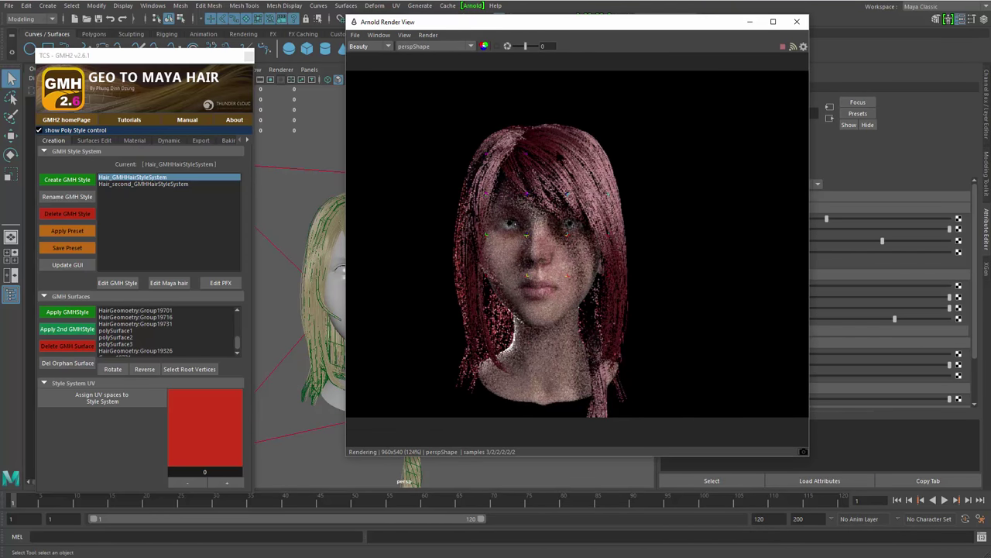
{"action": "left_click_drag", "start_coordinate": [598, 25], "coordinate": [674, 8]}
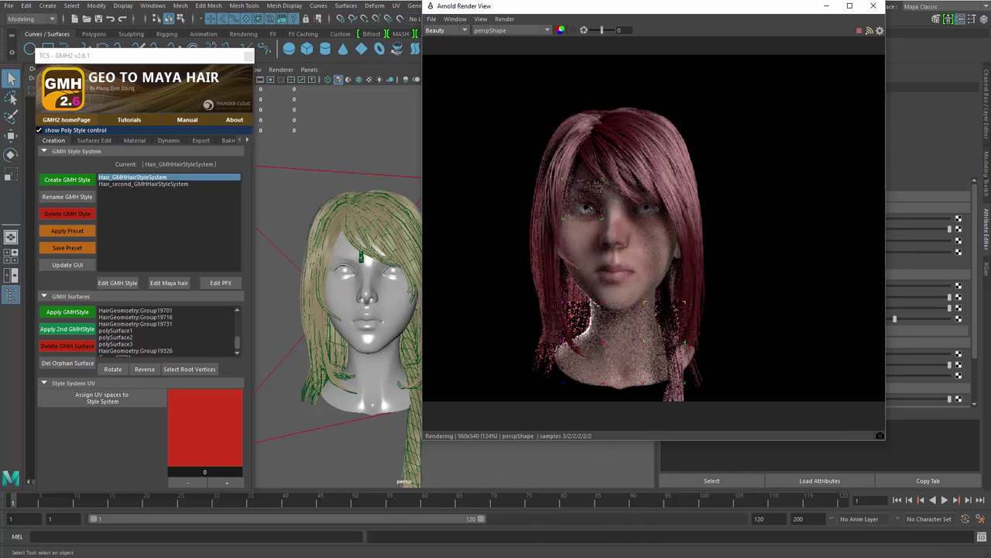
{"action": "left_click_drag", "start_coordinate": [693, 19], "coordinate": [748, 10]}
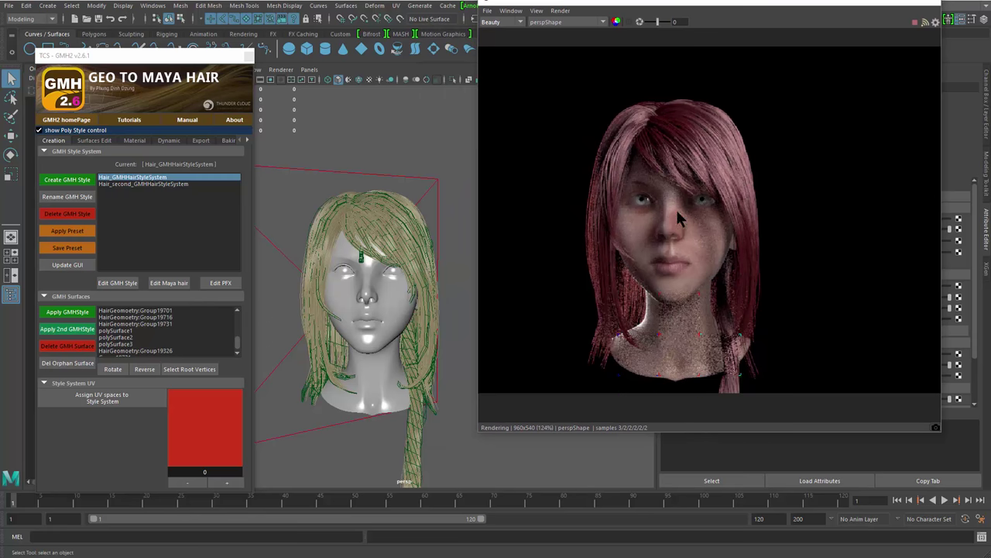
Examine the fringe, crown and side strands up close in the rendered image
{"action": "scroll", "coordinate": [677, 210], "scroll_direction": "up", "scroll_amount": 4}
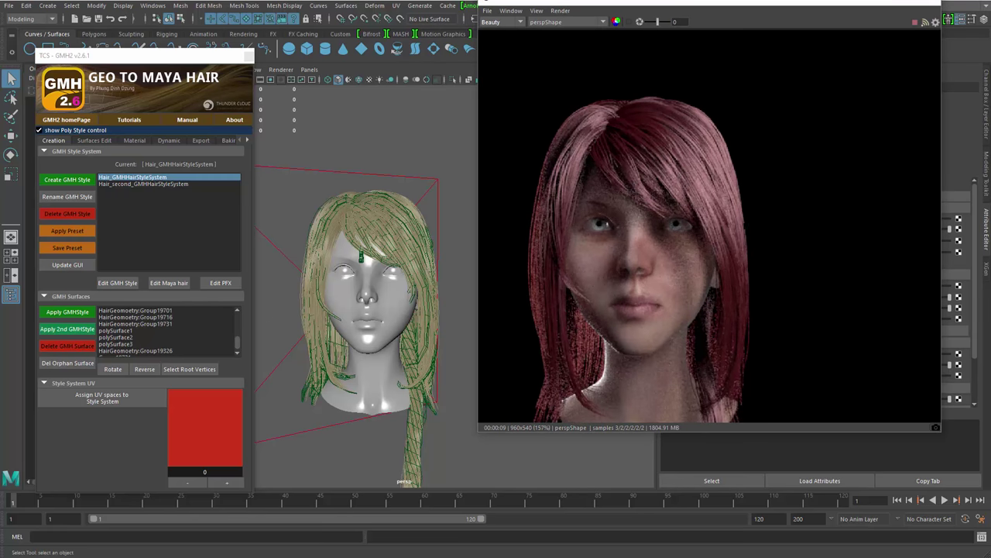
{"action": "scroll", "coordinate": [669, 290], "scroll_direction": "up", "scroll_amount": 7}
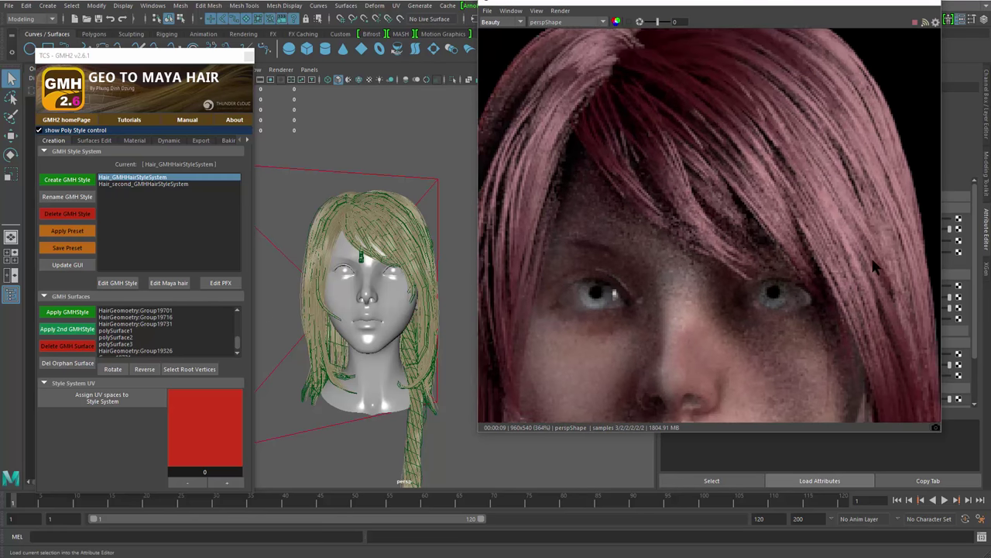
{"action": "middle_click_drag", "start_coordinate": [766, 223], "coordinate": [686, 289]}
{"action": "scroll", "coordinate": [686, 290], "scroll_direction": "down", "scroll_amount": 3}
{"action": "scroll", "coordinate": [686, 290], "scroll_direction": "down", "scroll_amount": 1}
{"action": "middle_click_drag", "start_coordinate": [675, 346], "coordinate": [662, 201]}
{"action": "scroll", "coordinate": [633, 208], "scroll_direction": "down", "scroll_amount": 4}
{"action": "scroll", "coordinate": [651, 174], "scroll_direction": "down", "scroll_amount": 1}
{"action": "middle_click_drag", "start_coordinate": [641, 156], "coordinate": [626, 147]}
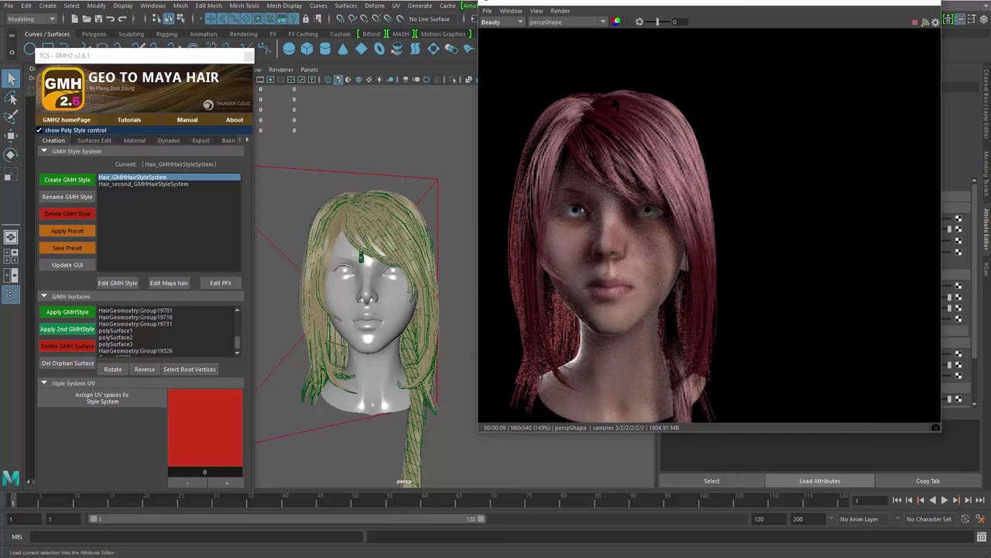
Select a long strand surface on the braid side of the head and move it slightly up so the render updates
{"action": "left_click", "coordinate": [398, 204]}
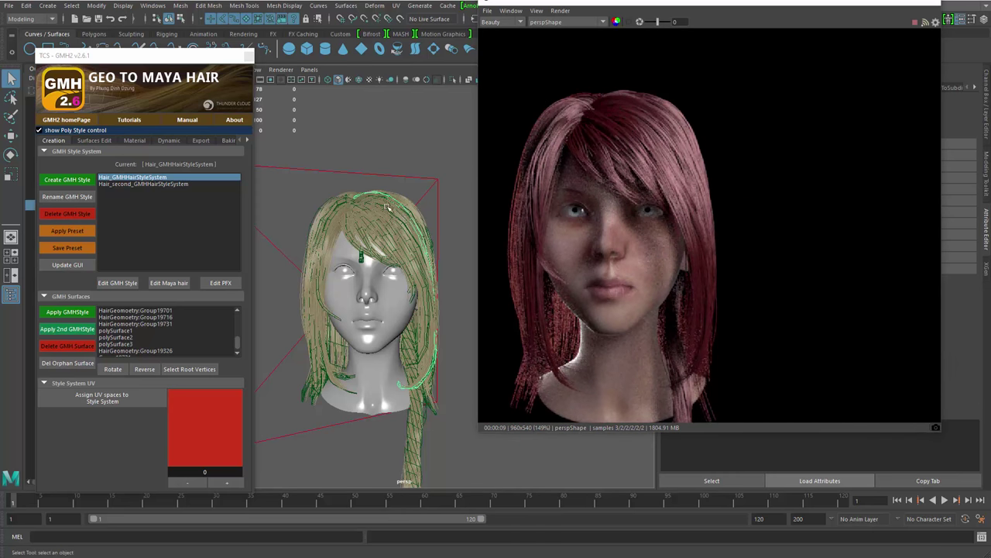
{"action": "key", "text": "w"}
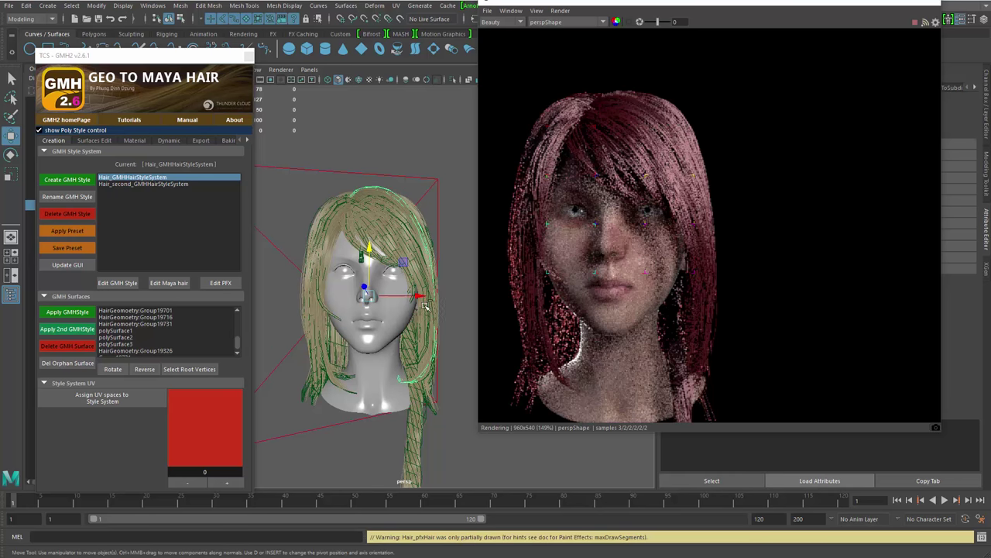
{"action": "right_click_drag", "start_coordinate": [413, 312], "coordinate": [432, 316], "text": "alt"}
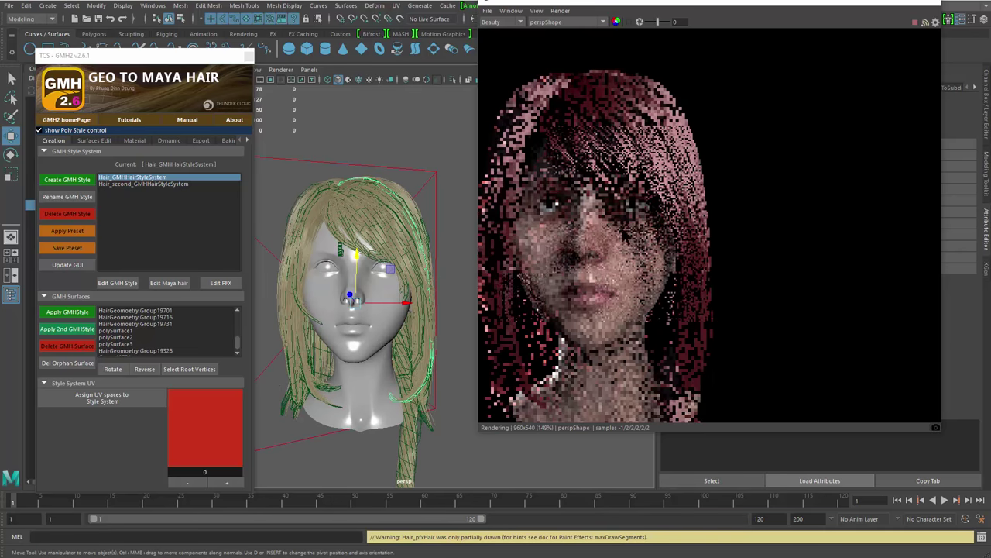
{"action": "middle_click_drag", "start_coordinate": [622, 234], "coordinate": [721, 225], "text": "alt"}
{"action": "right_click_drag", "start_coordinate": [722, 225], "coordinate": [667, 236], "text": "alt"}
{"action": "middle_click_drag", "start_coordinate": [668, 236], "coordinate": [586, 234], "text": "alt"}
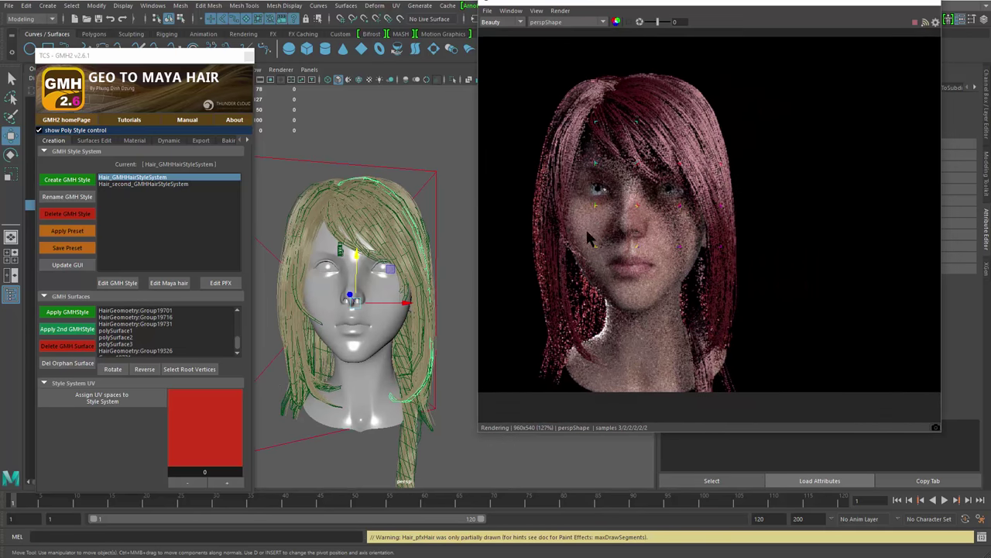
Inspect the braid and the lower hair ends from several angles in the live render
{"action": "left_click_drag", "start_coordinate": [392, 338], "coordinate": [388, 434], "text": "alt"}
{"action": "middle_click_drag", "start_coordinate": [392, 453], "coordinate": [407, 303], "text": "alt"}
{"action": "right_click_drag", "start_coordinate": [407, 303], "coordinate": [369, 317], "text": "alt"}
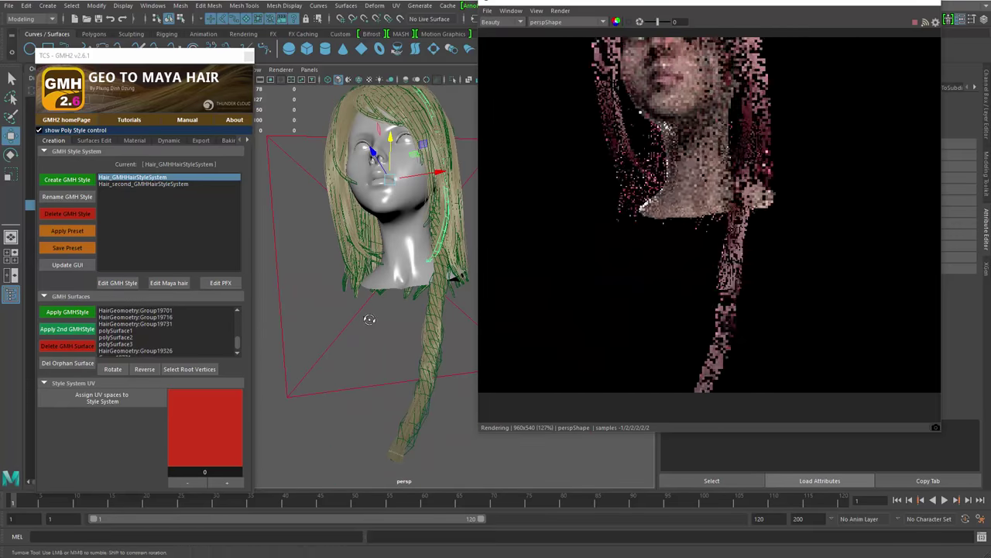
{"action": "left_click_drag", "start_coordinate": [369, 317], "coordinate": [388, 284], "text": "alt"}
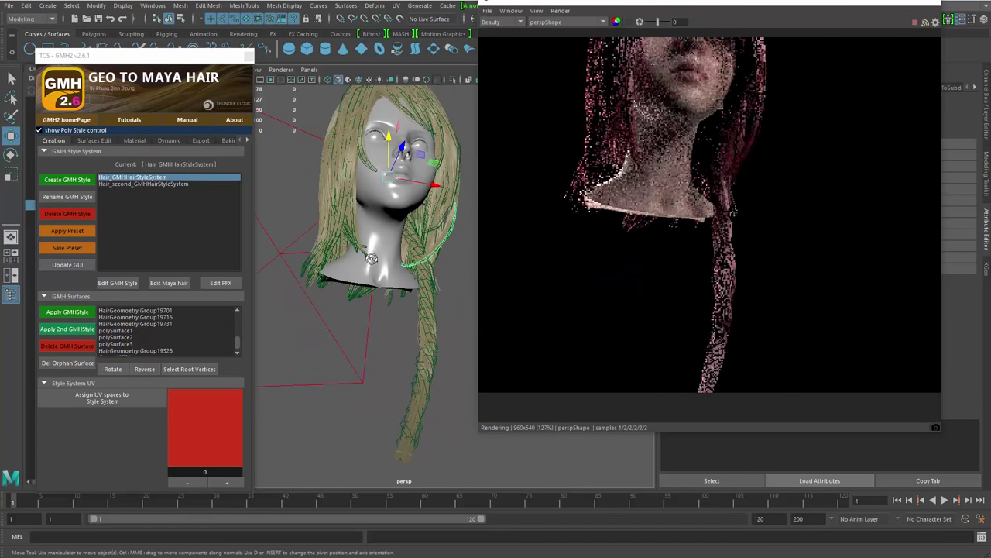
{"action": "left_click_drag", "start_coordinate": [349, 309], "coordinate": [380, 345], "text": "alt"}
{"action": "right_click_drag", "start_coordinate": [380, 345], "coordinate": [419, 310], "text": "alt"}
{"action": "left_click_drag", "start_coordinate": [387, 294], "coordinate": [316, 271], "text": "alt"}
Examine the side of the head and the long strands over the ear in the live render
{"action": "middle_click_drag", "start_coordinate": [431, 237], "coordinate": [378, 298], "text": "alt"}
{"action": "left_click_drag", "start_coordinate": [378, 298], "coordinate": [338, 196], "text": "alt"}
{"action": "left_click_drag", "start_coordinate": [366, 124], "coordinate": [398, 250], "text": "alt"}
{"action": "middle_click_drag", "start_coordinate": [464, 321], "coordinate": [444, 305], "text": "alt"}
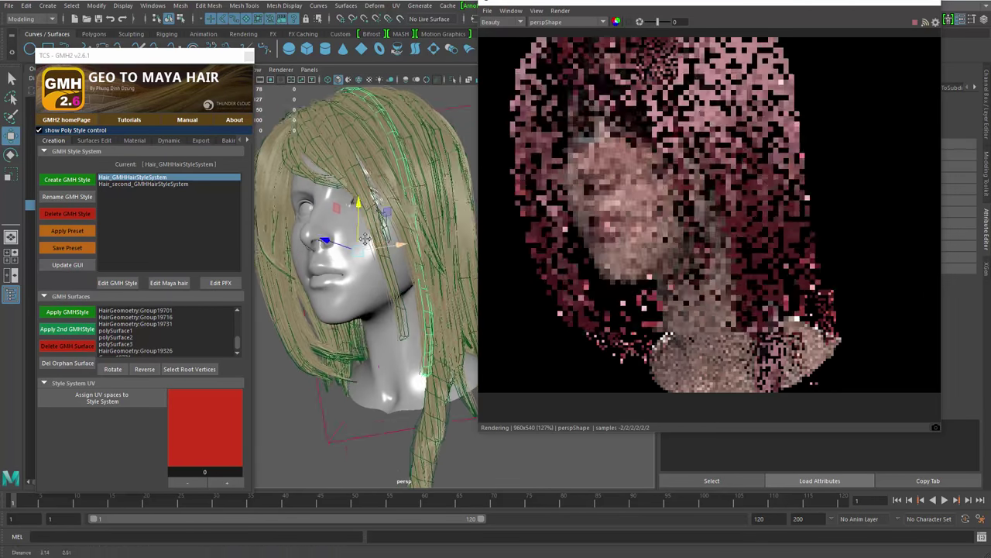
{"action": "left_click_drag", "start_coordinate": [444, 305], "coordinate": [439, 296], "text": "alt"}
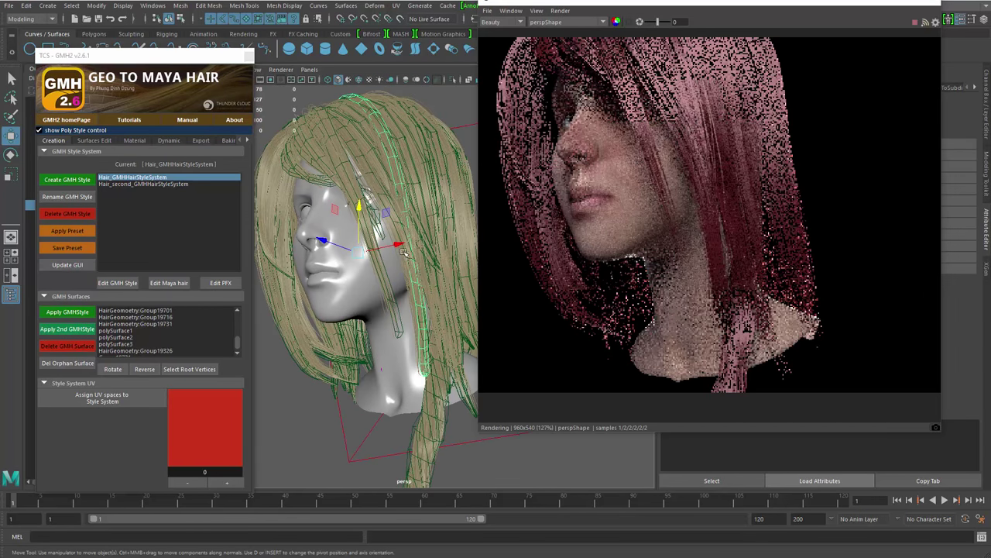
{"action": "middle_click_drag", "start_coordinate": [647, 100], "coordinate": [680, 211], "text": "alt"}
{"action": "scroll", "coordinate": [679, 210], "scroll_direction": "down", "scroll_amount": 1}
{"action": "middle_click_drag", "start_coordinate": [398, 256], "coordinate": [421, 289], "text": "alt"}
{"action": "scroll", "coordinate": [418, 302], "scroll_direction": "down", "scroll_amount": 3}
{"action": "left_click_drag", "start_coordinate": [418, 304], "coordinate": [418, 290], "text": "alt"}
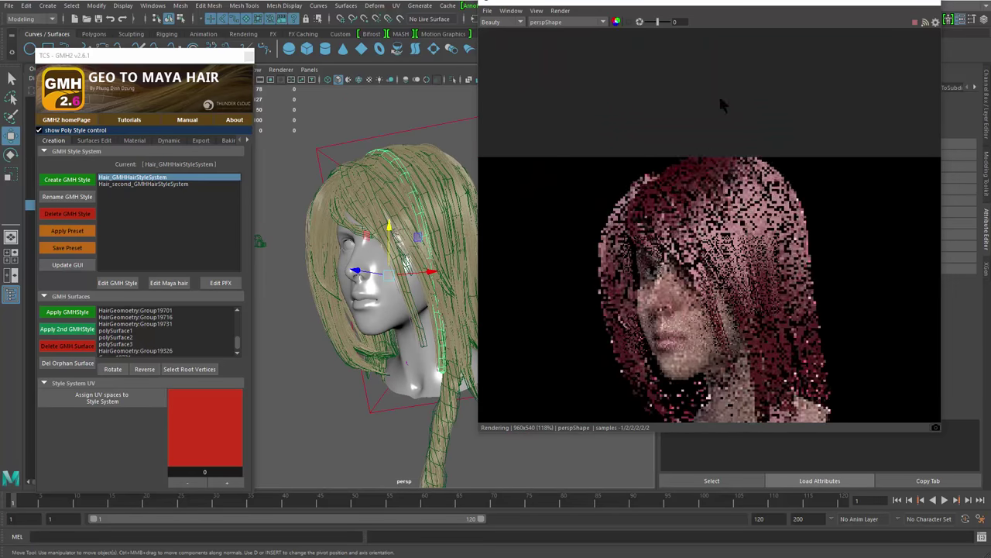
Open the Arnold attributes of Hair_MayaHairSystemShape and review the side-view hair render next to them
{"action": "left_click_drag", "start_coordinate": [763, 1], "coordinate": [624, 26]}
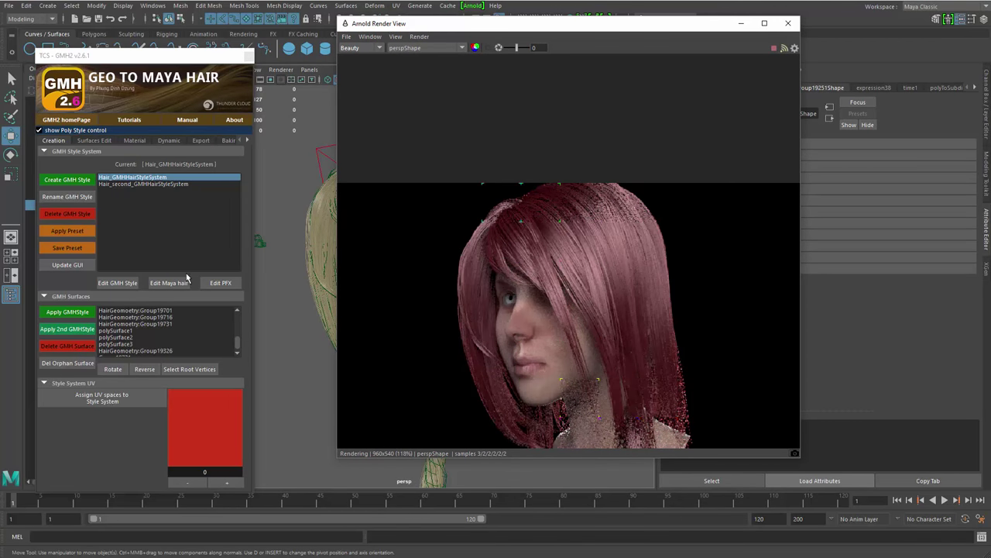
{"action": "left_click_drag", "start_coordinate": [636, 24], "coordinate": [538, 52]}
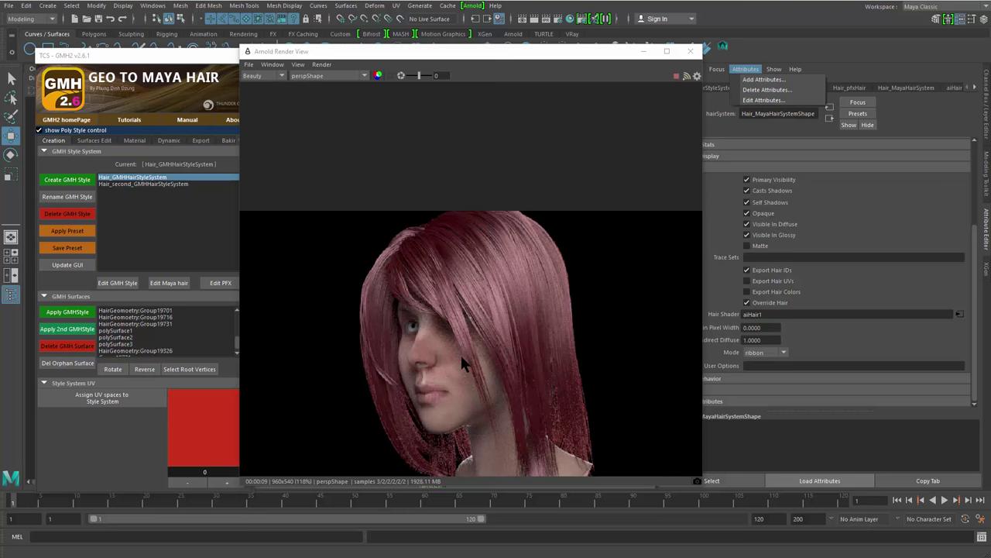
{"action": "middle_click_drag", "start_coordinate": [462, 357], "coordinate": [496, 337]}
{"action": "scroll", "coordinate": [530, 364], "scroll_direction": "down", "scroll_amount": 3}
{"action": "middle_click_drag", "start_coordinate": [561, 401], "coordinate": [508, 311]}
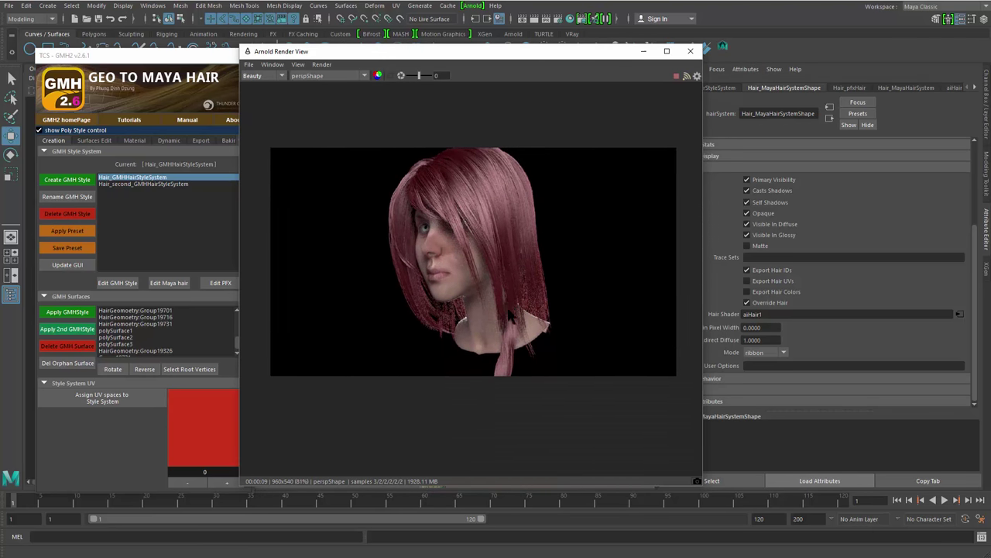
{"action": "scroll", "coordinate": [510, 313], "scroll_direction": "up", "scroll_amount": 3}
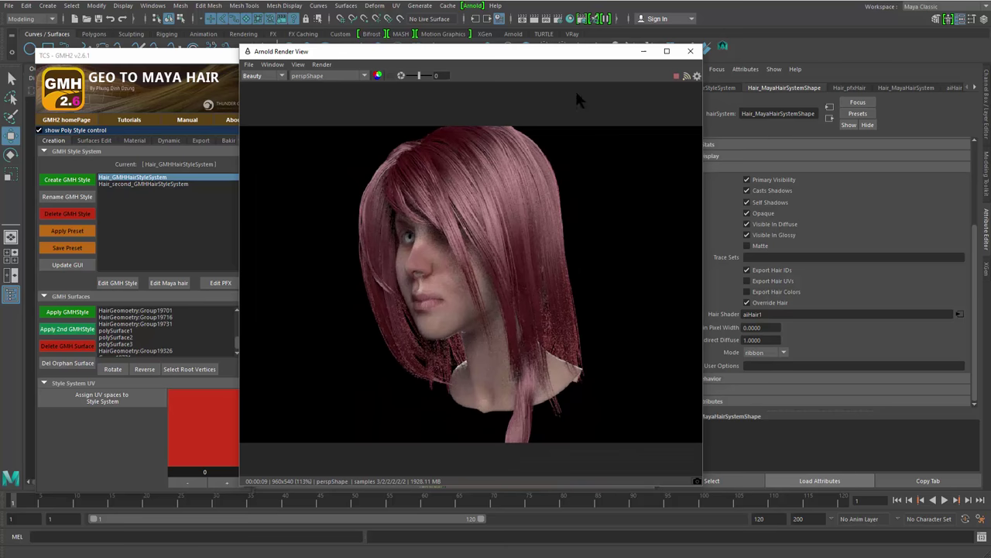
Close the Arnold Render View and return to the hair in the perspective viewport
{"action": "left_click_drag", "start_coordinate": [581, 59], "coordinate": [557, 143]}
{"action": "left_click", "coordinate": [665, 137]}
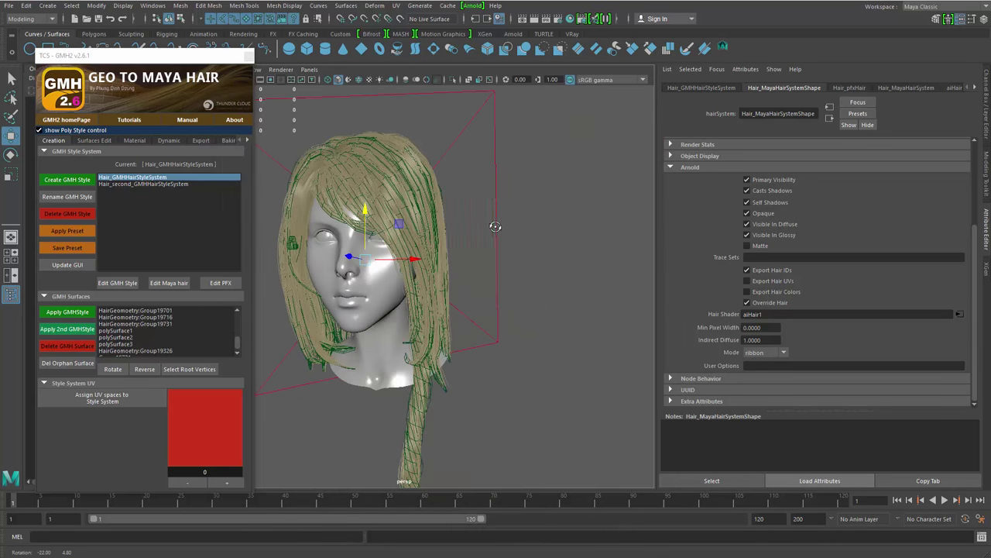
{"action": "right_click_drag", "start_coordinate": [496, 226], "coordinate": [404, 235], "text": "alt"}
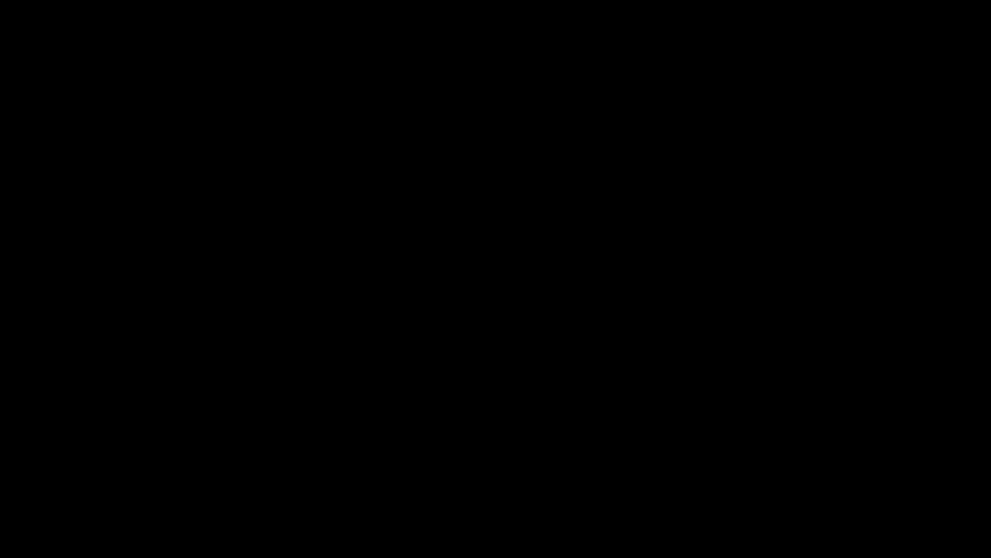